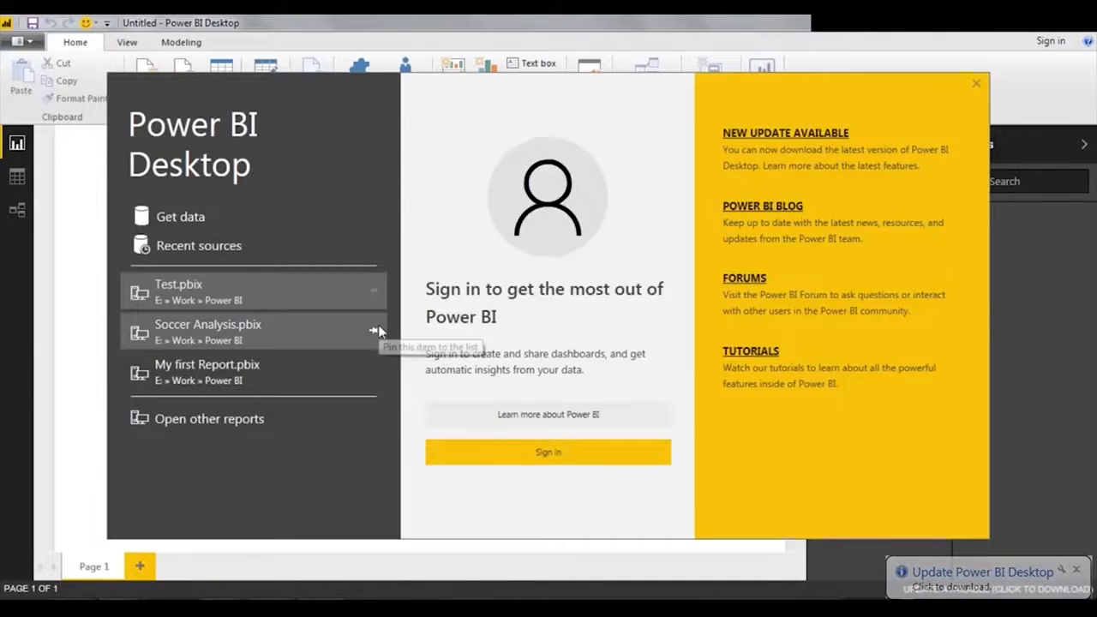
Sign in to the Power BI account, then view the Data and Relationships views of the empty report.
left_click(582, 447)
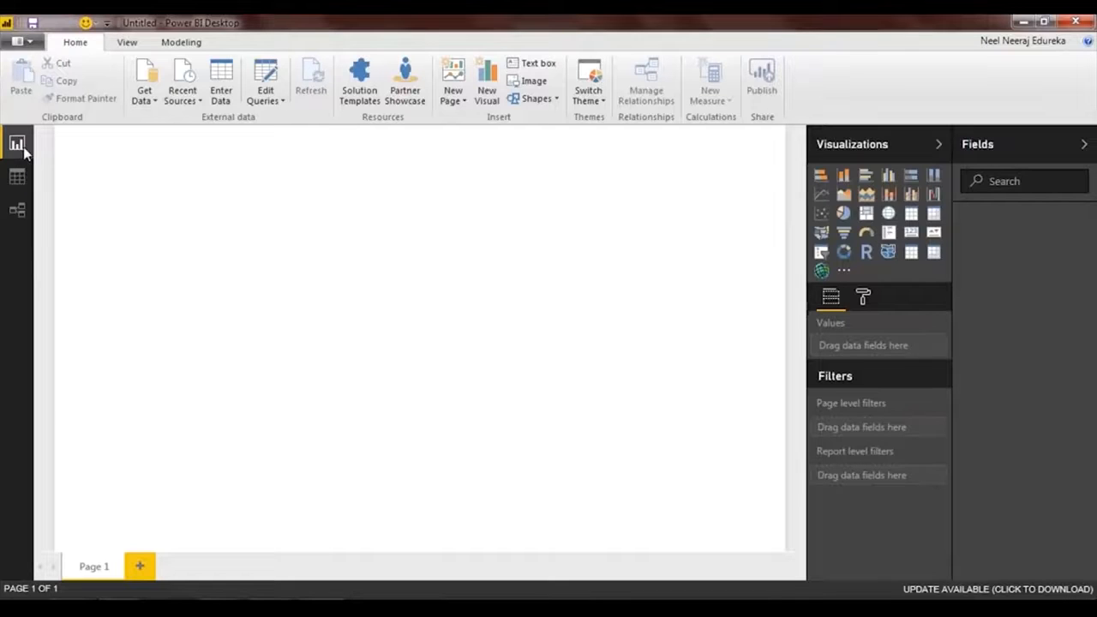
left_click(17, 178)
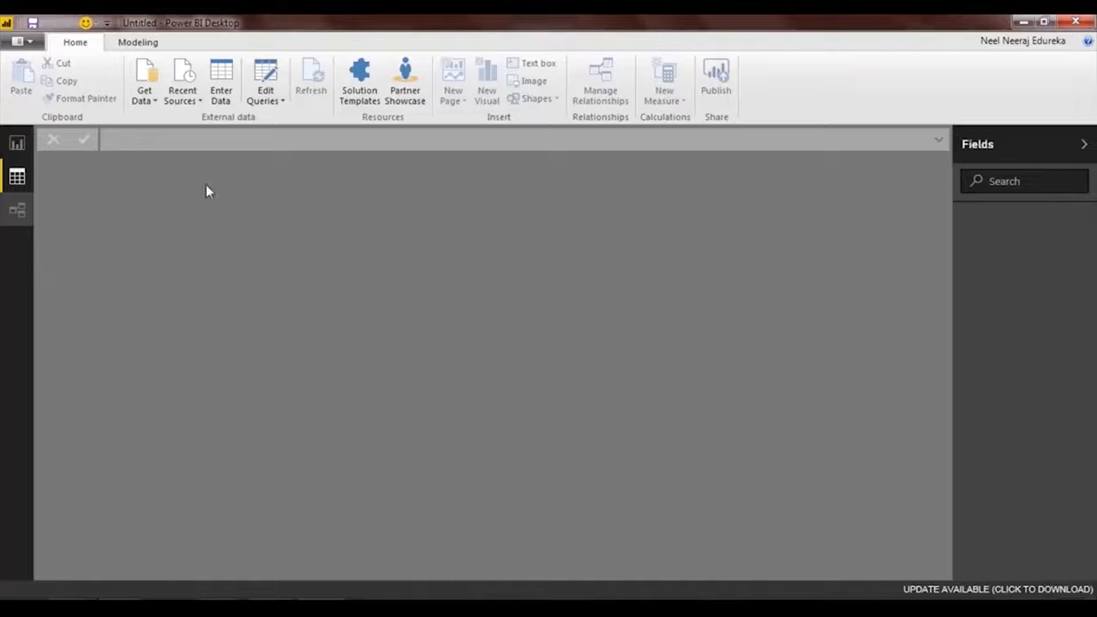
left_click(17, 209)
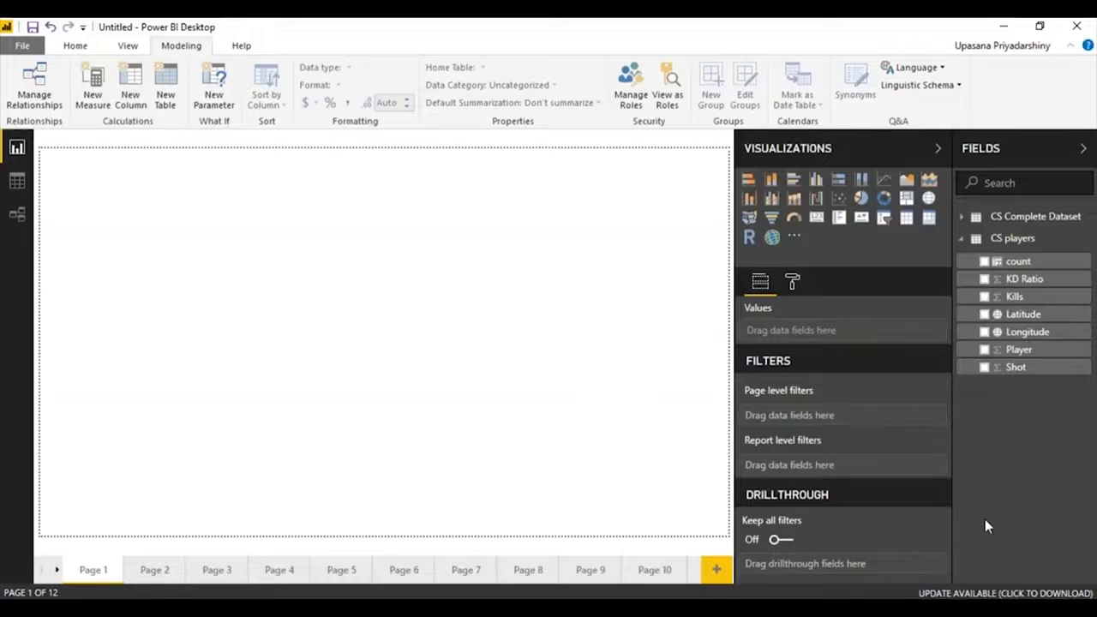
Add a clustered column chart to Page 1 and enlarge it to fill the whole page.
left_click(792, 182)
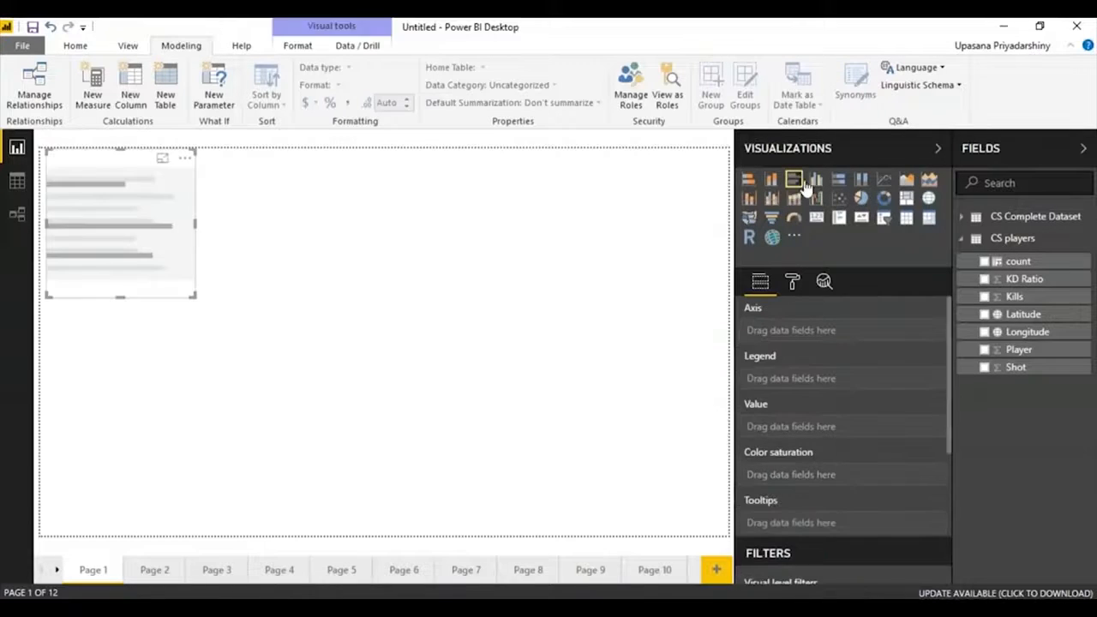
left_click(817, 181)
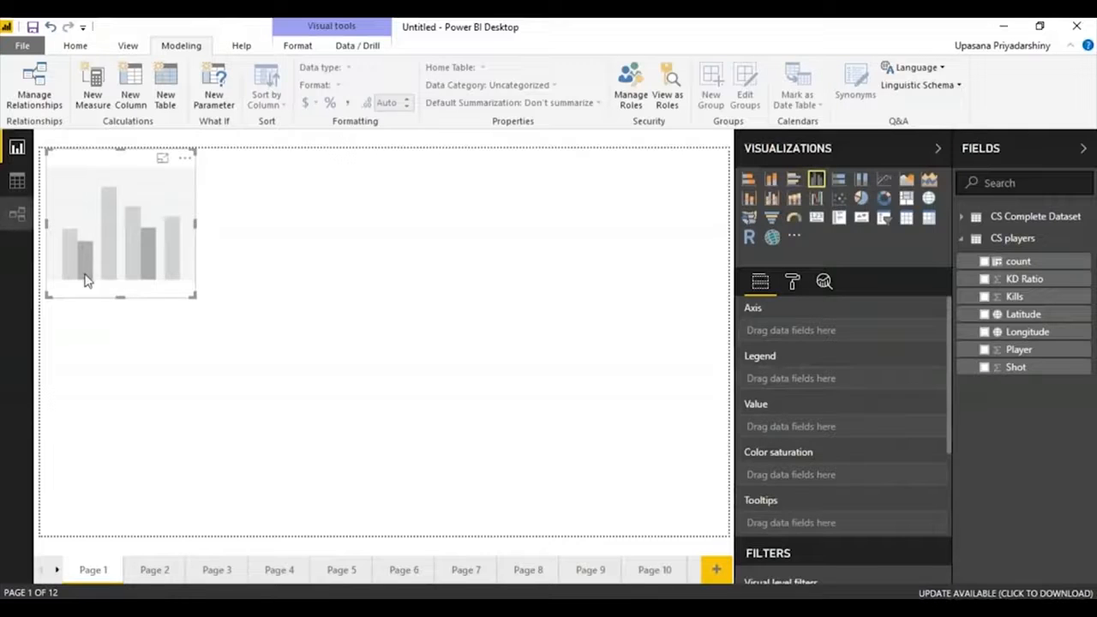
left_click_drag(190, 289, 728, 534)
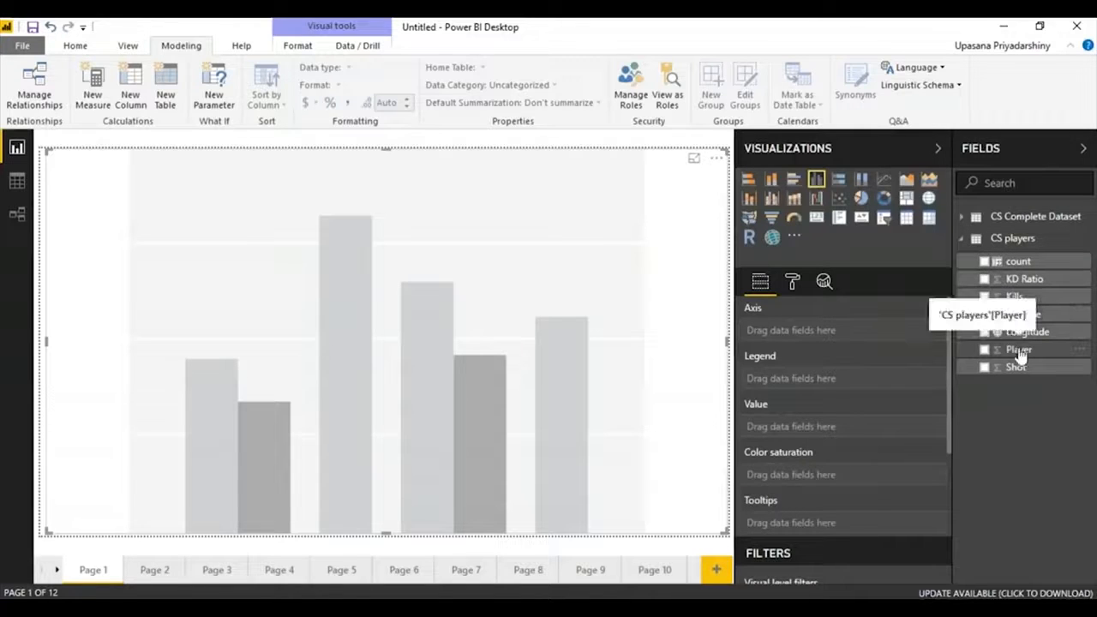
Assign Player to the column chart's axis, KD Ratio to its value and Kills to its color saturation.
left_click_drag(1018, 353, 824, 334)
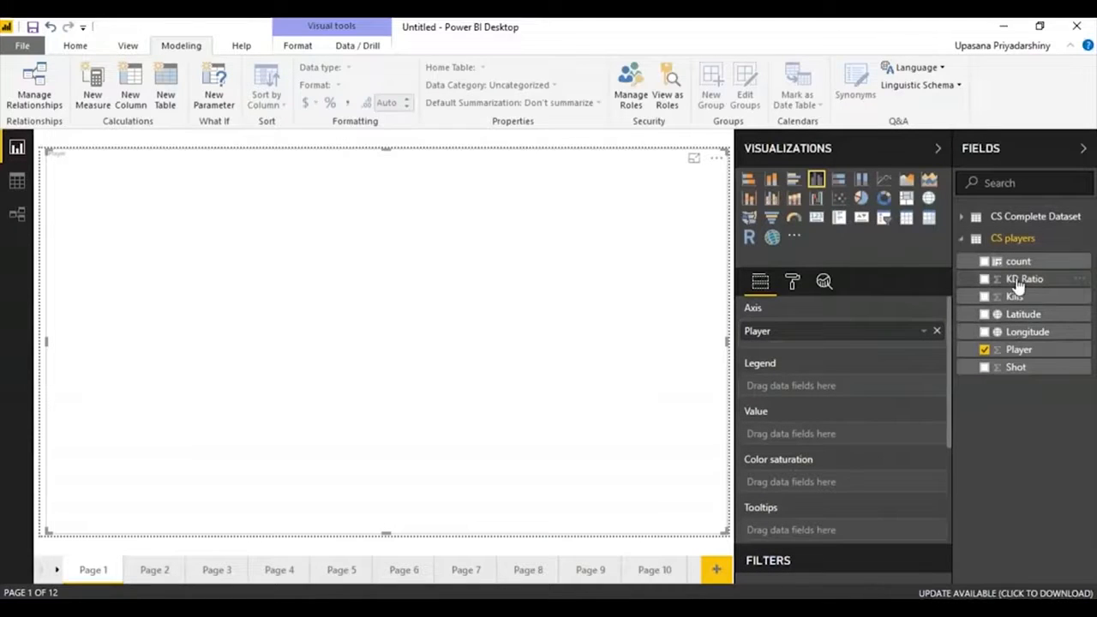
left_click_drag(1017, 285, 531, 228)
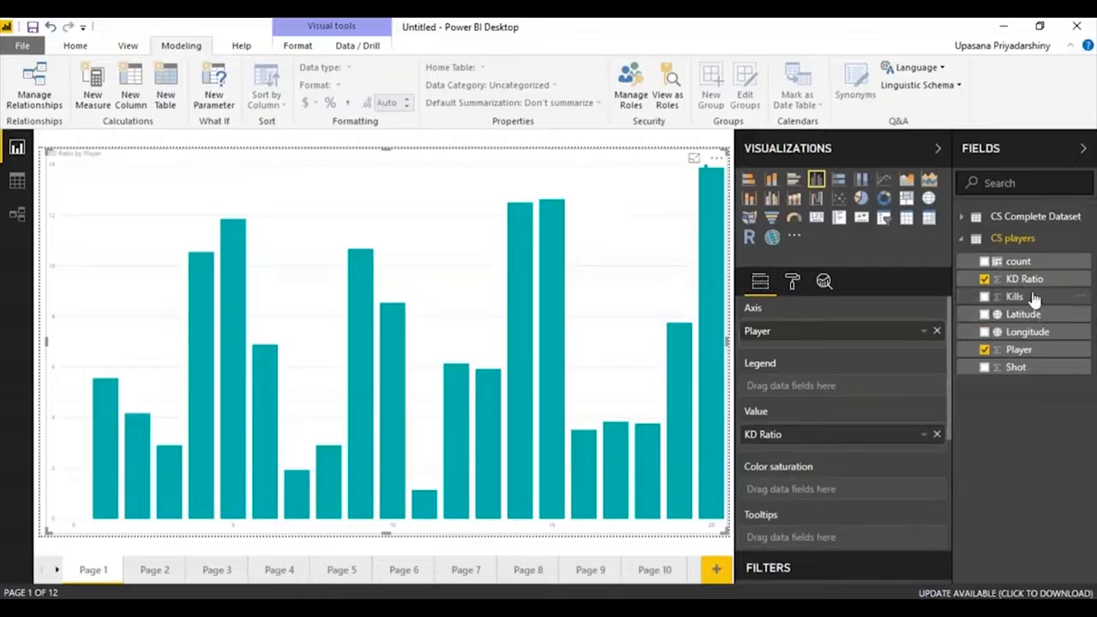
left_click_drag(1032, 297, 796, 487)
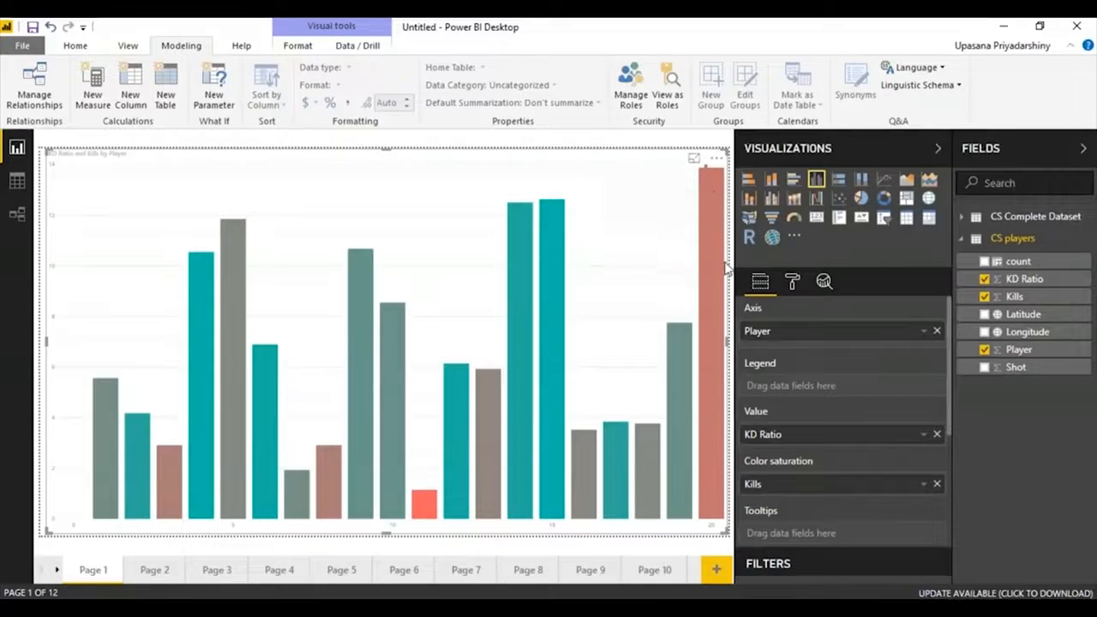
mouse_move(713, 255)
left_click_drag(47, 341, 40, 340)
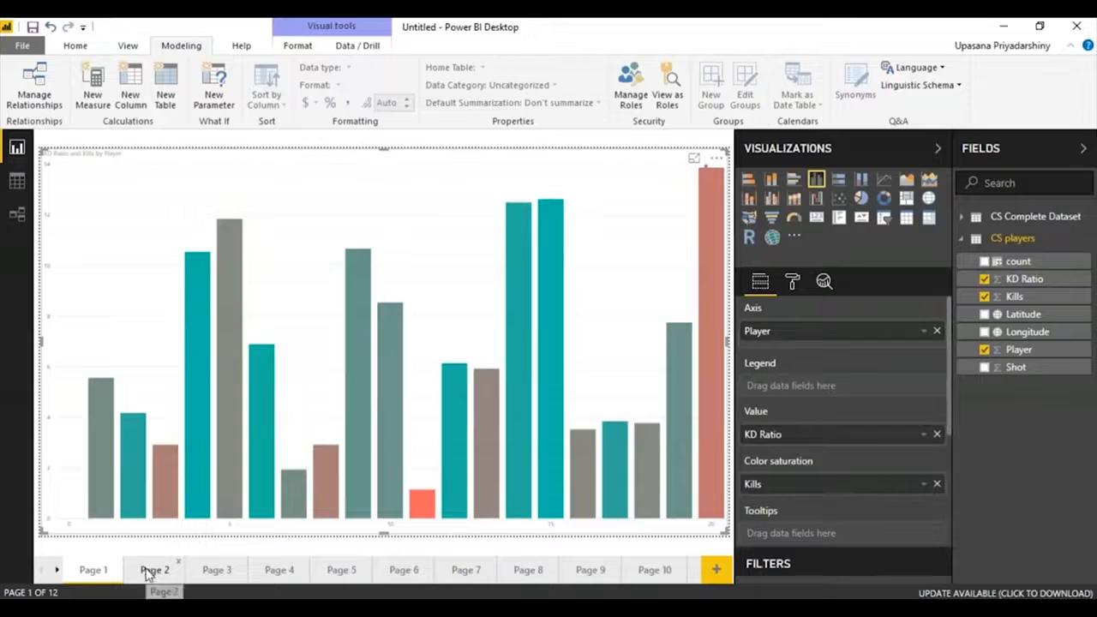
On Page 2, add a stacked bar chart and enlarge it to cover about half of the page at full height.
left_click(151, 568)
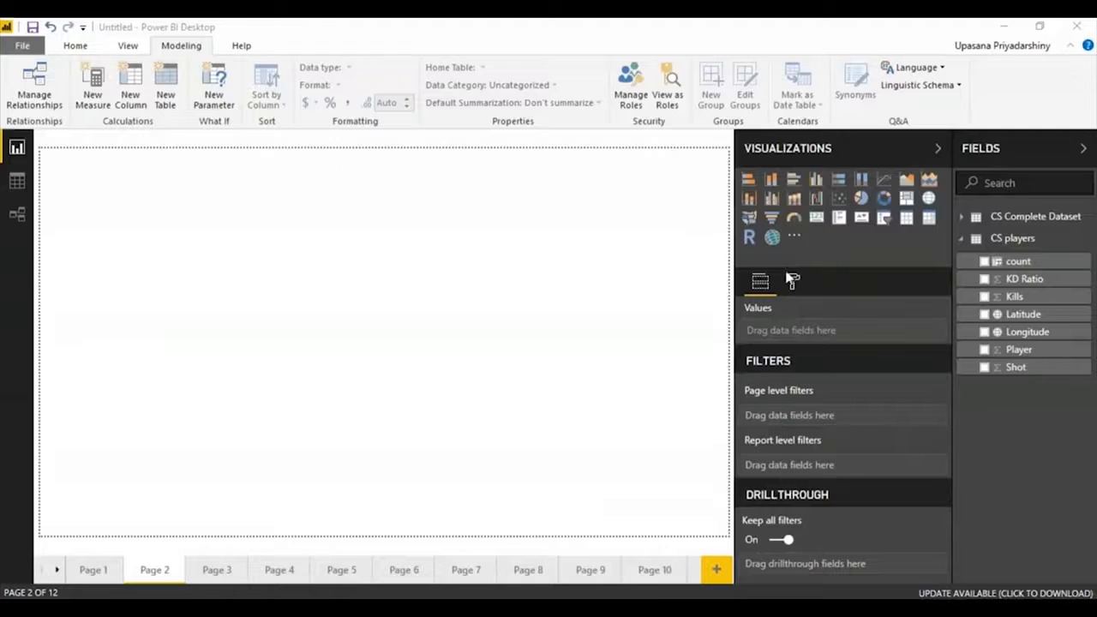
left_click(748, 179)
left_click_drag(192, 292, 399, 574)
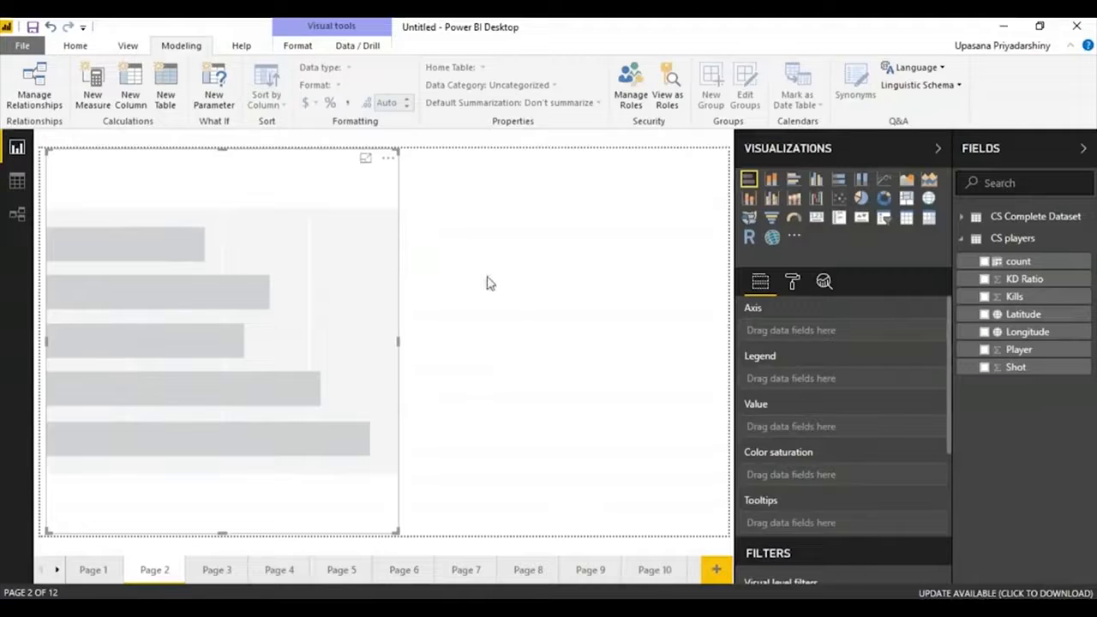
From CS Complete Dataset, assign bomb_planted to the stacked bar chart's axis, weapon_type to its legend and count to its value.
left_click(1028, 216)
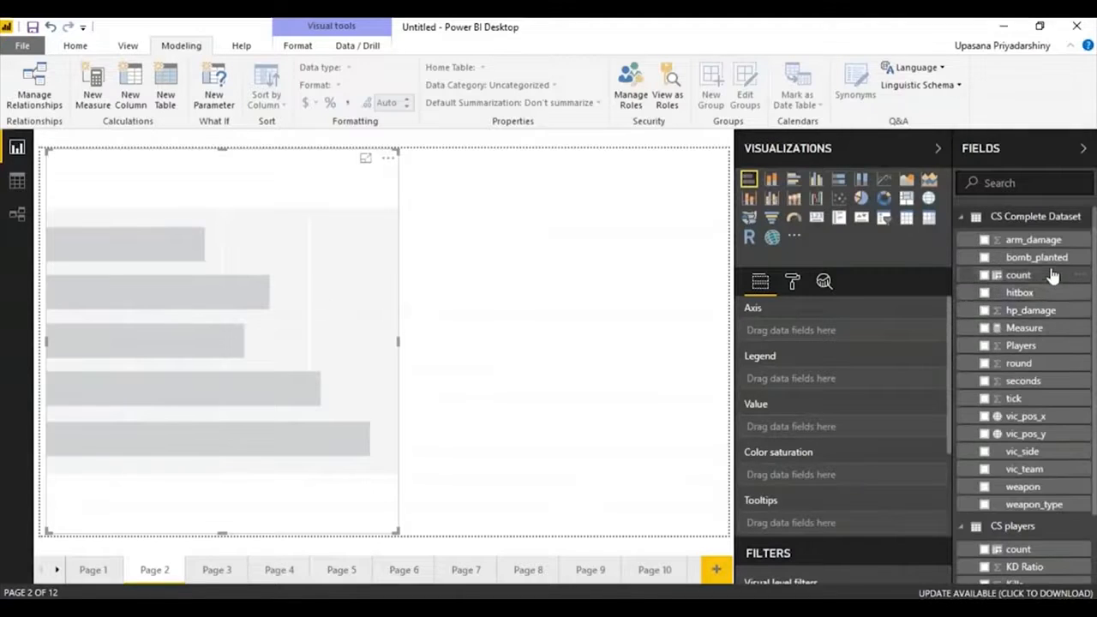
left_click_drag(1047, 264, 864, 336)
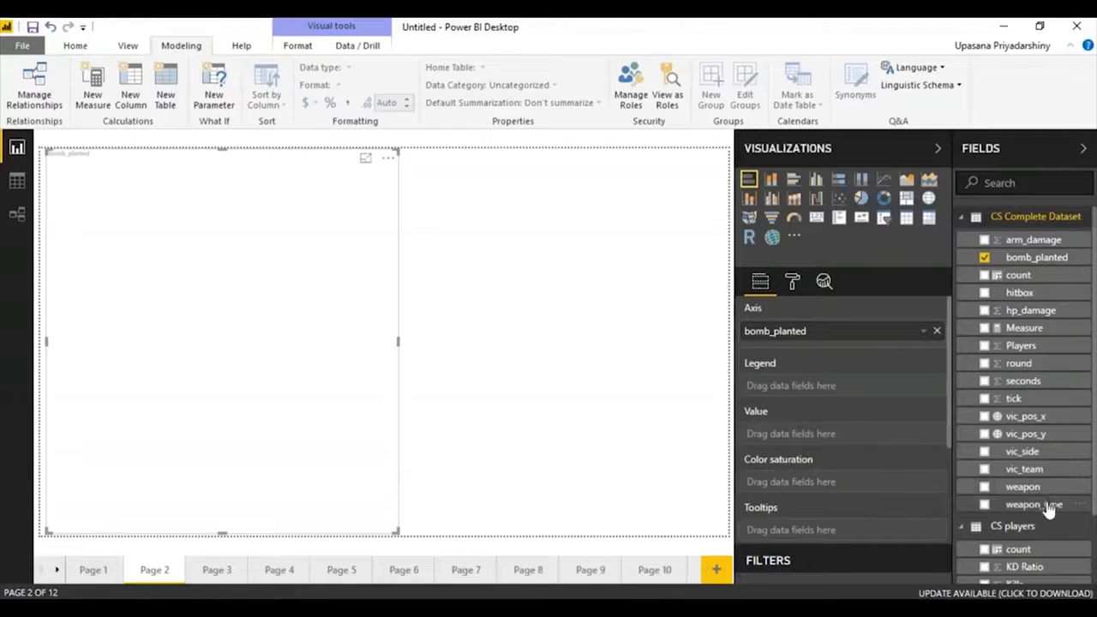
left_click_drag(1047, 505, 797, 383)
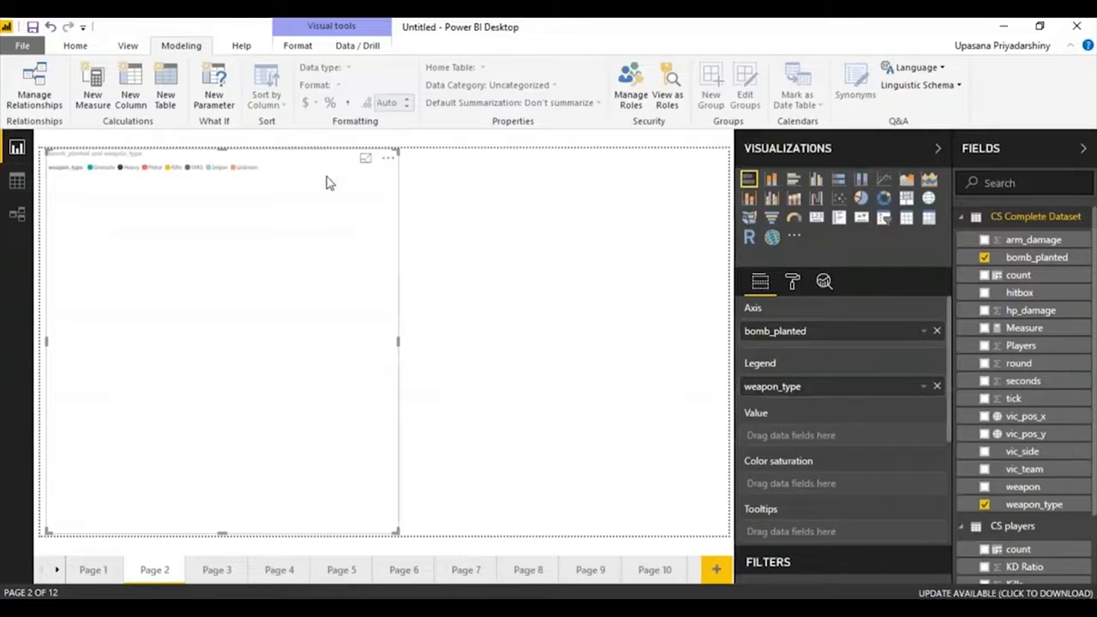
left_click_drag(1018, 275, 771, 438)
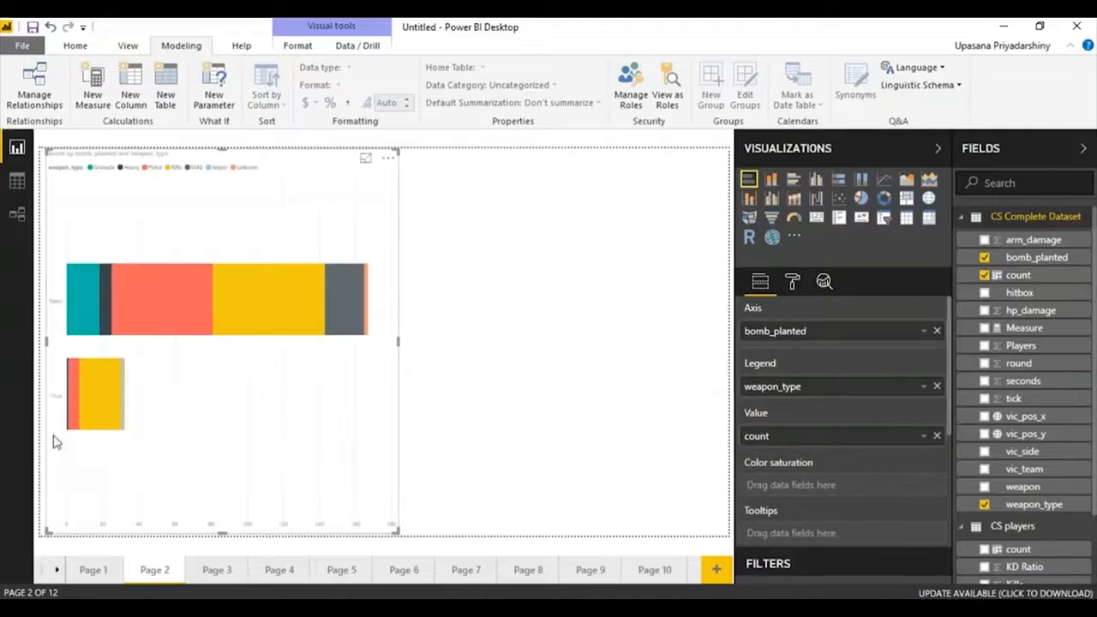
mouse_move(251, 306)
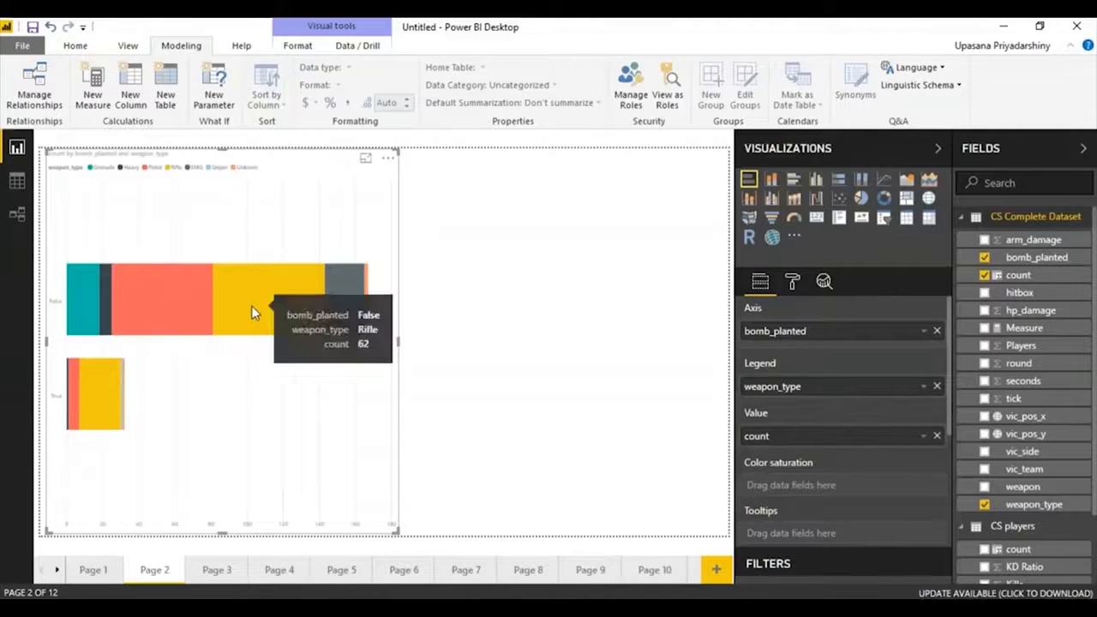
mouse_move(144, 282)
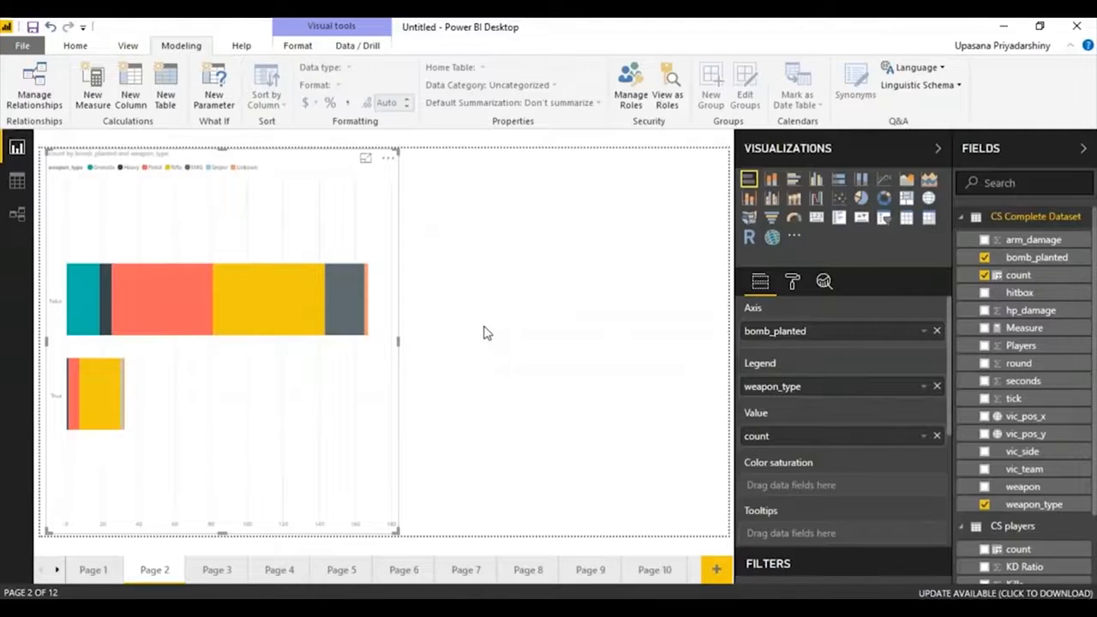
Add a clustered column chart beside the stacked bar chart, with bomb_planted as axis, weapon_type as legend and count as value.
left_click(484, 333)
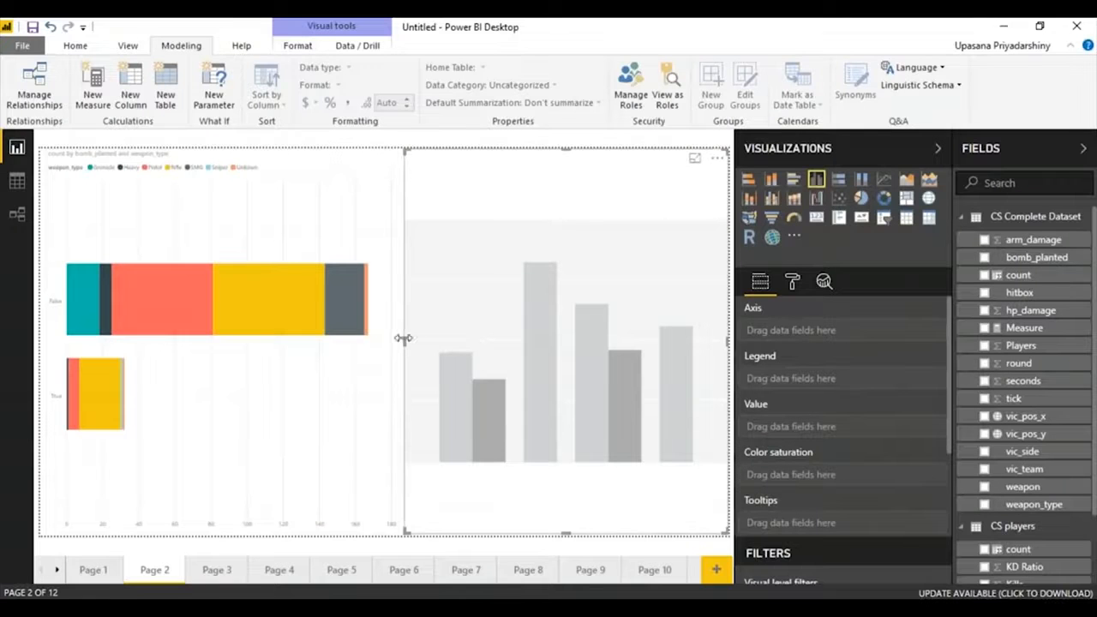
left_click(383, 344)
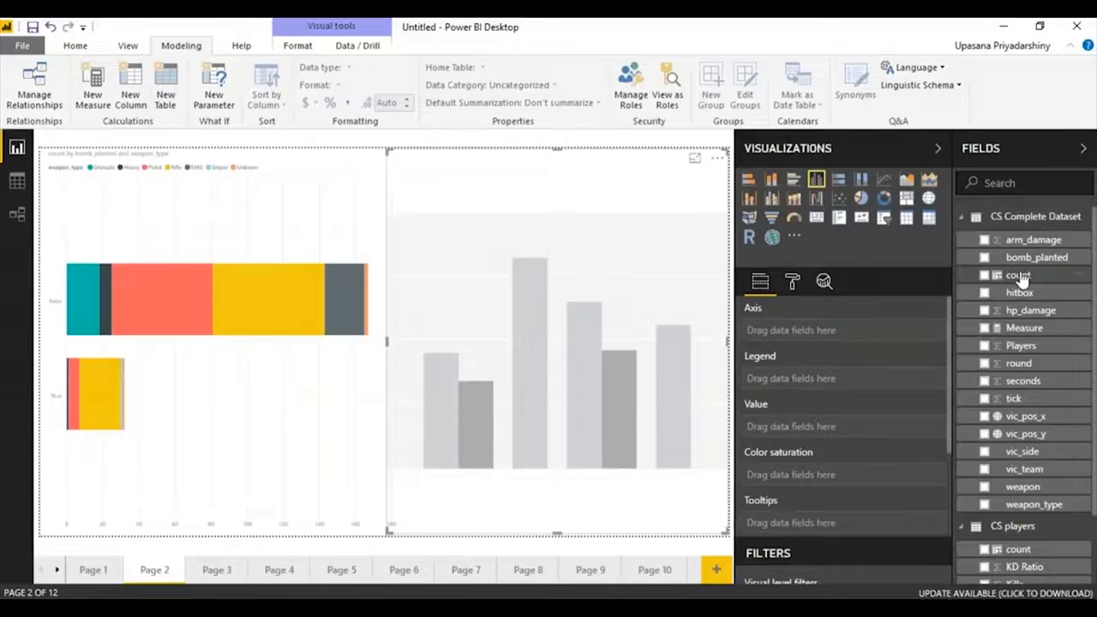
left_click(1019, 276)
left_click_drag(1028, 504, 822, 380)
left_click_drag(1013, 261, 793, 331)
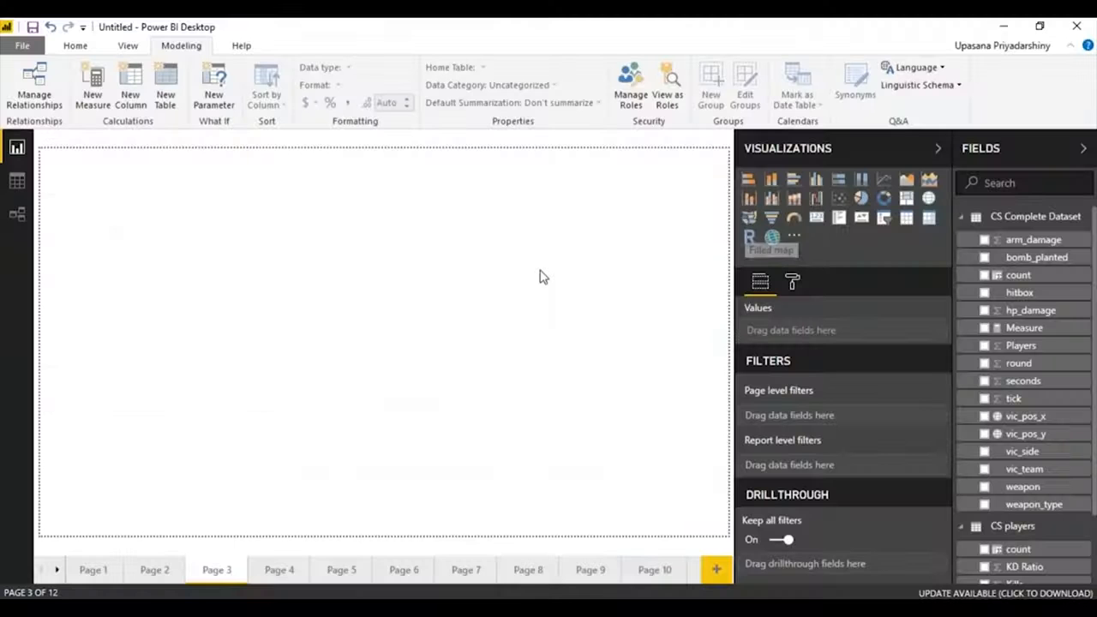
Add a line chart to Page 3 and enlarge it to cover about half of the page at full height.
left_click(883, 179)
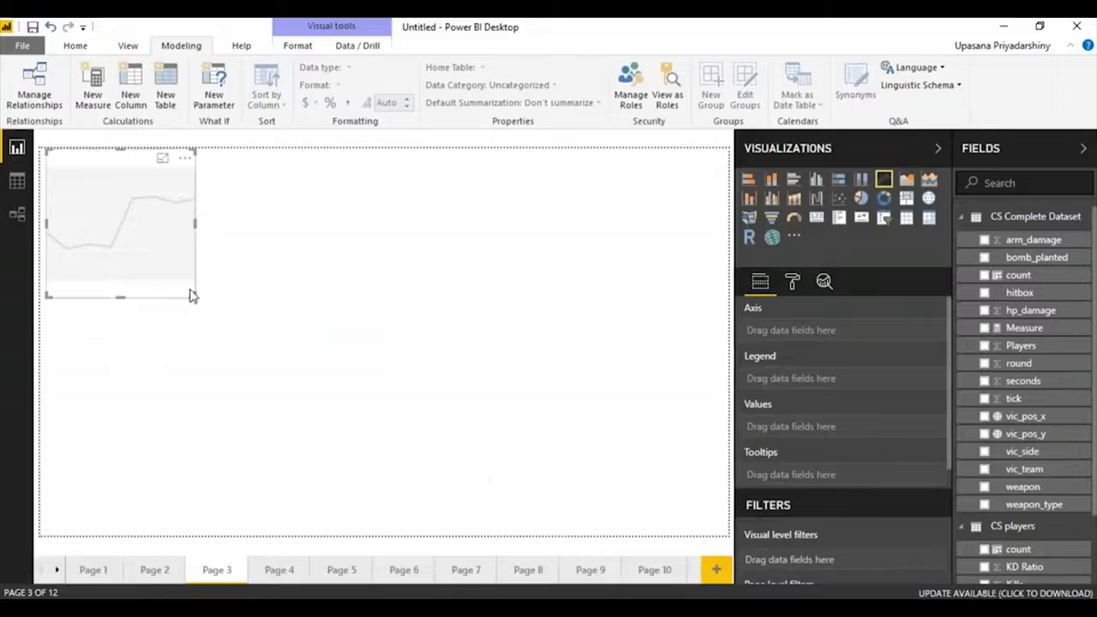
left_click_drag(194, 296, 363, 548)
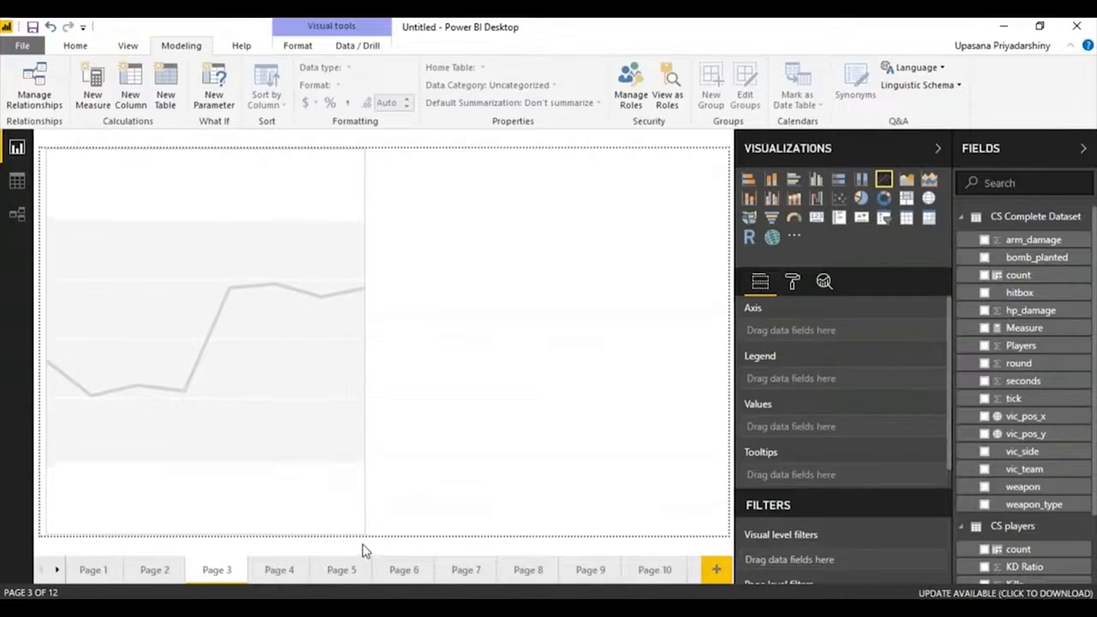
left_click(362, 551)
left_click(339, 272)
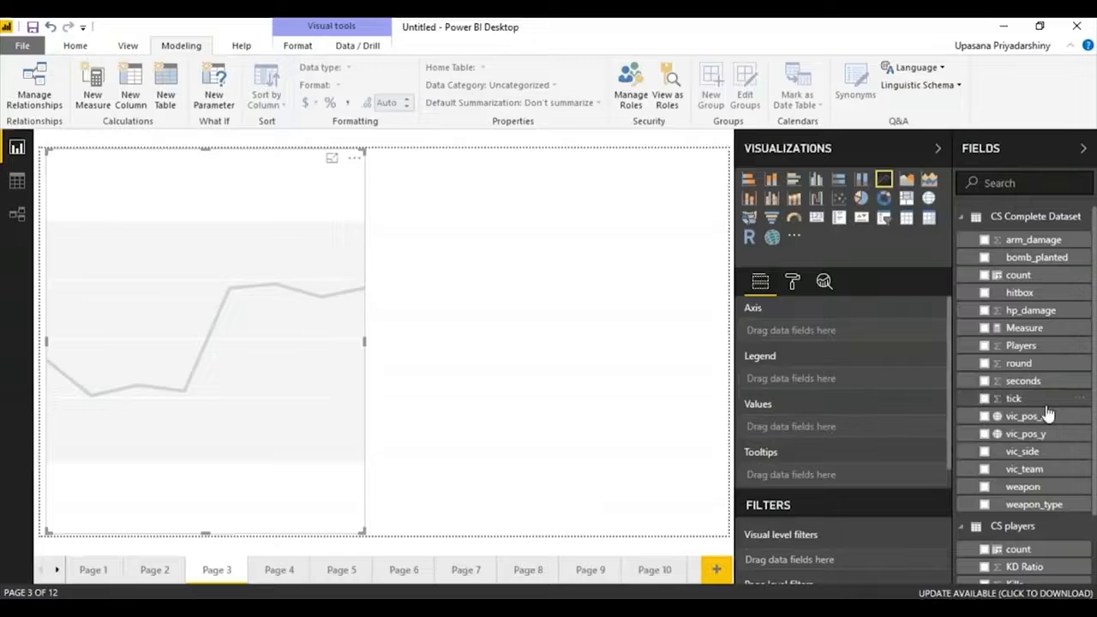
Assign seconds to the line chart's axis and tick to its values, and widen the chart slightly.
left_click_drag(1040, 380, 842, 334)
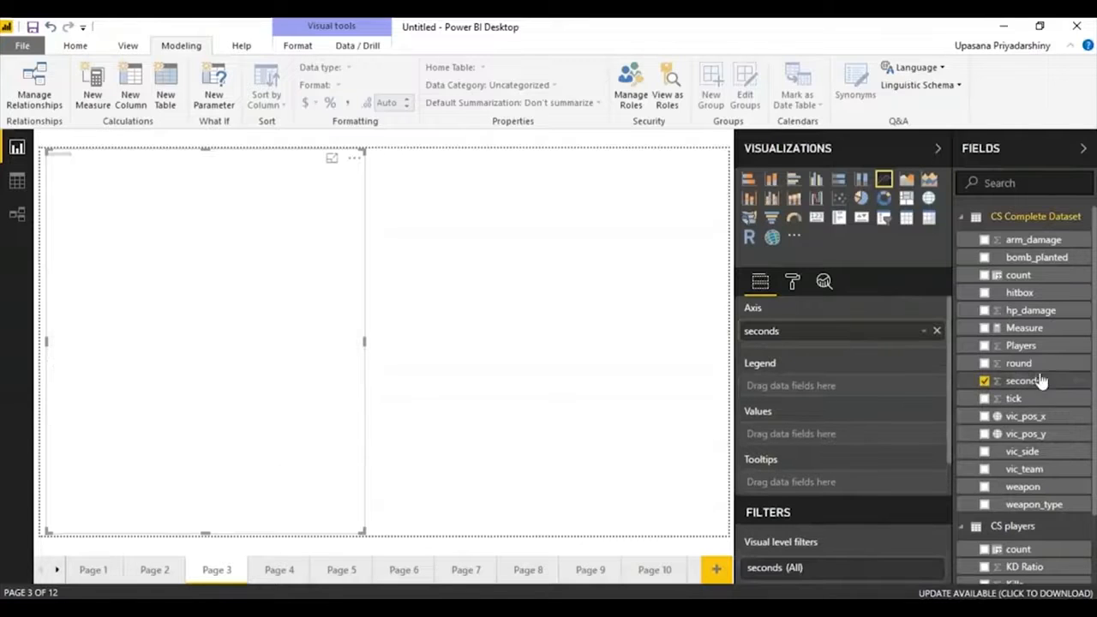
left_click_drag(1038, 404, 851, 443)
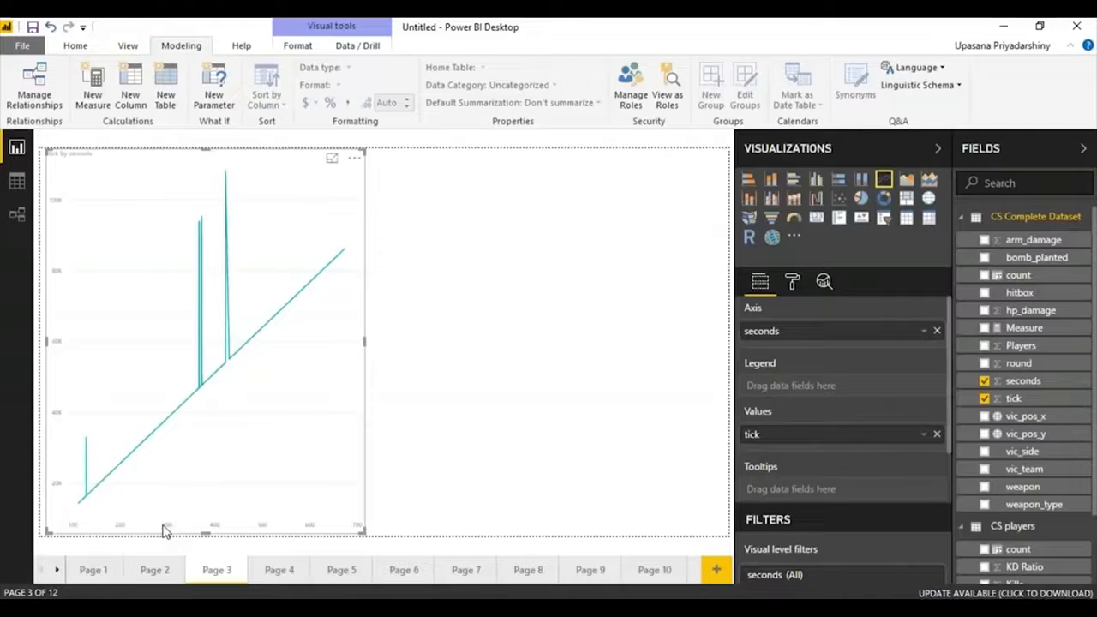
left_click_drag(363, 536, 373, 540)
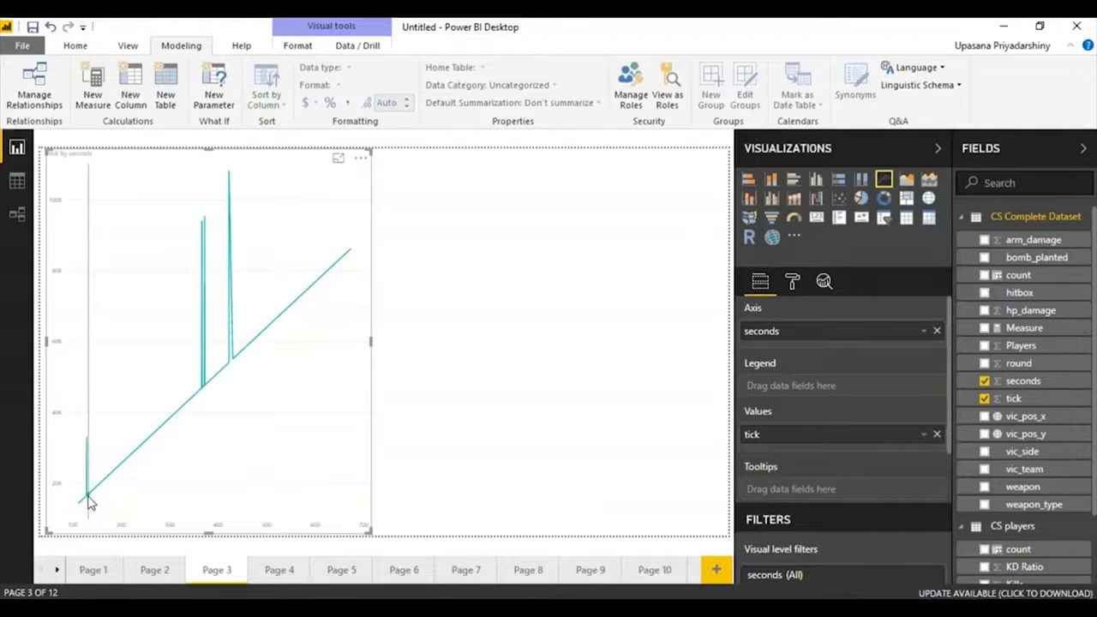
mouse_move(88, 504)
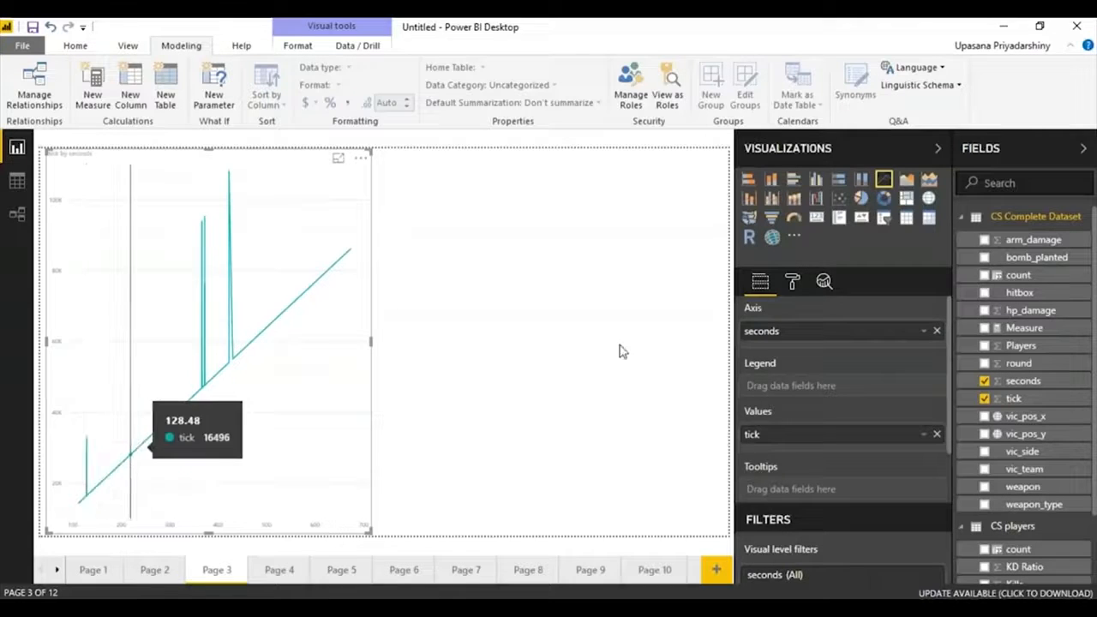
Add an area chart beside the line chart on Page 3, with seconds as axis and tick as values.
left_click(409, 377)
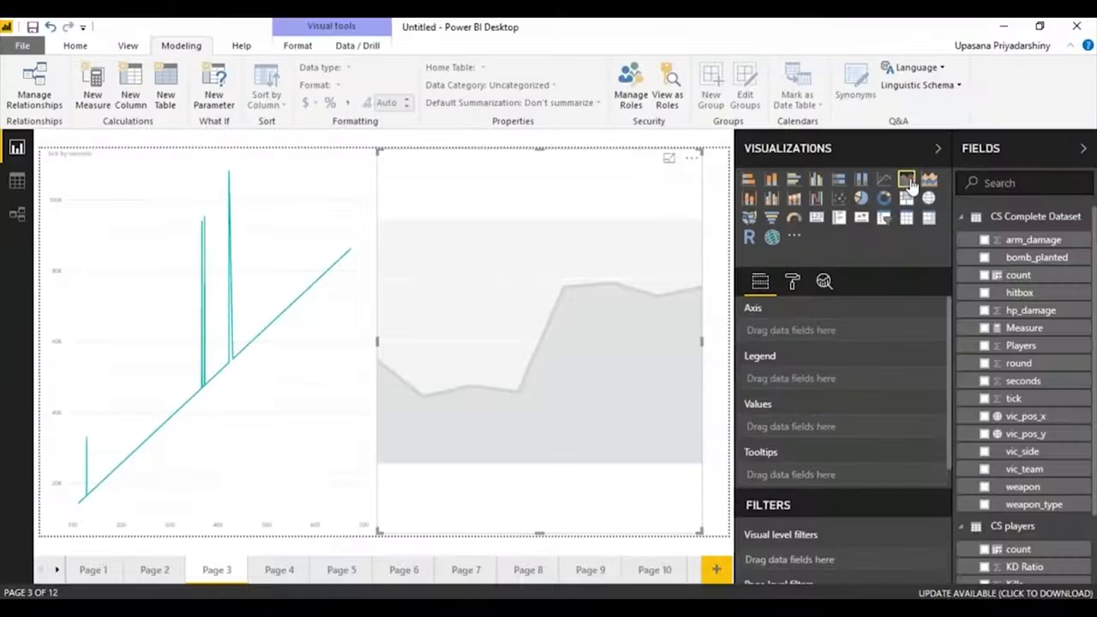
left_click_drag(1022, 380, 857, 331)
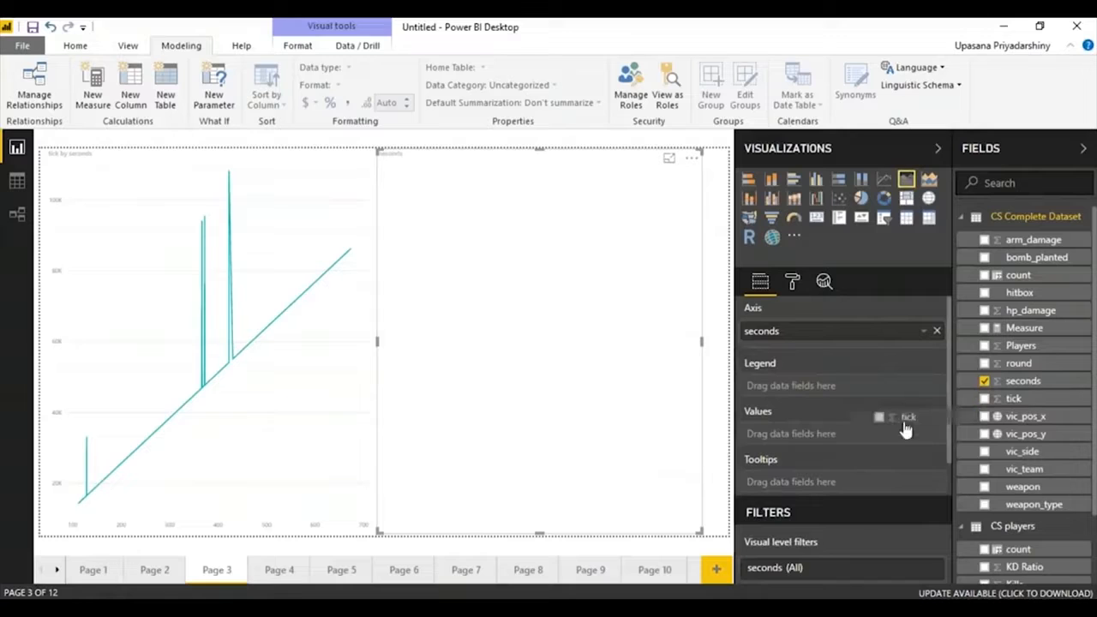
left_click_drag(848, 437, 847, 434)
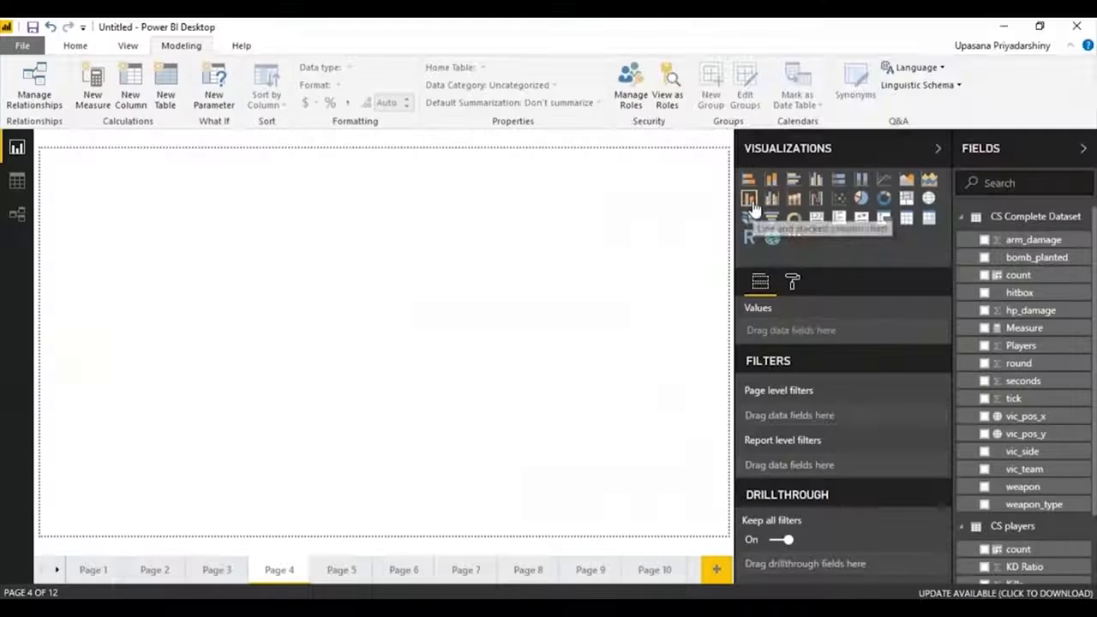
Add a line and stacked column chart to Page 4, aligned to the page edge and sized to about half the page.
left_click(749, 198)
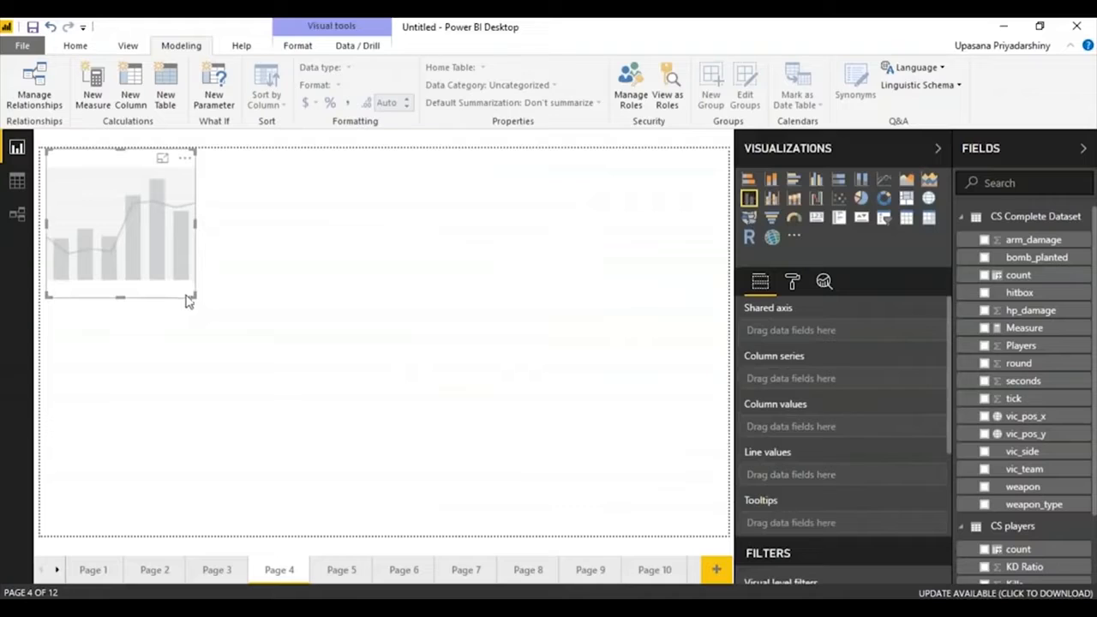
left_click_drag(196, 299, 365, 563)
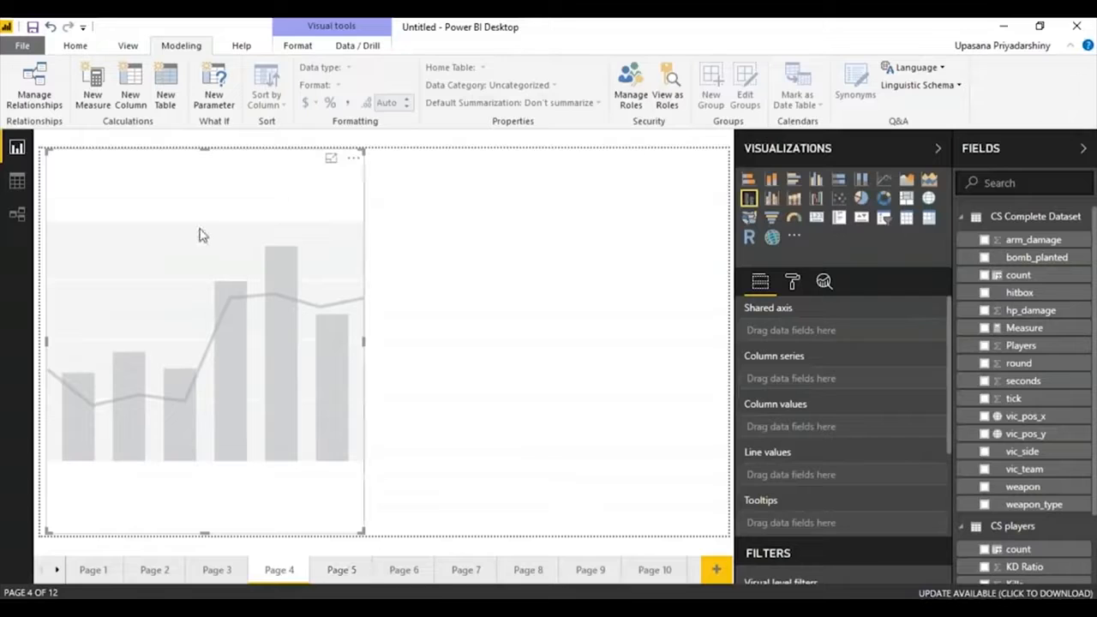
left_click_drag(117, 223, 74, 215)
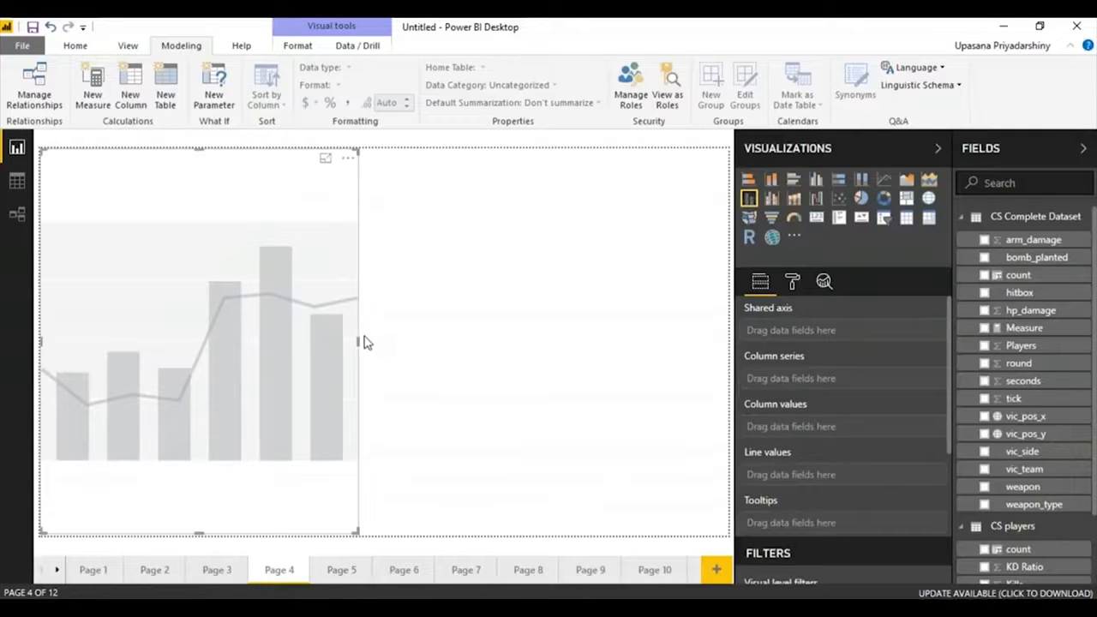
left_click_drag(360, 343, 382, 342)
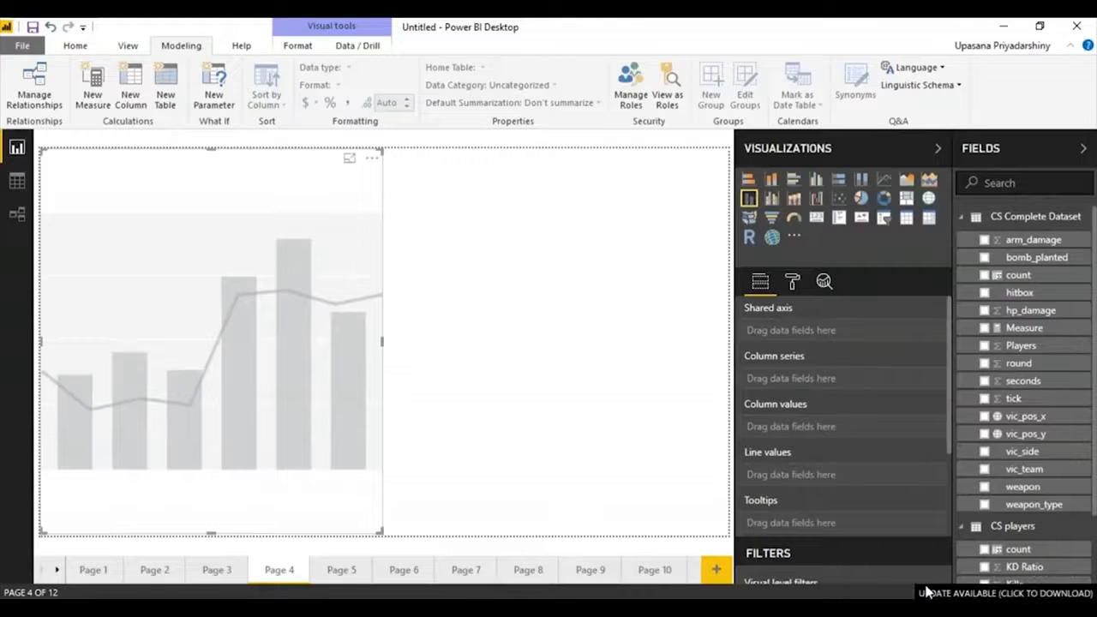
Set Player as the combination chart's shared axis, Kills as its column values and KD Ratio as its line values.
left_click(964, 218)
left_click_drag(1037, 350, 911, 330)
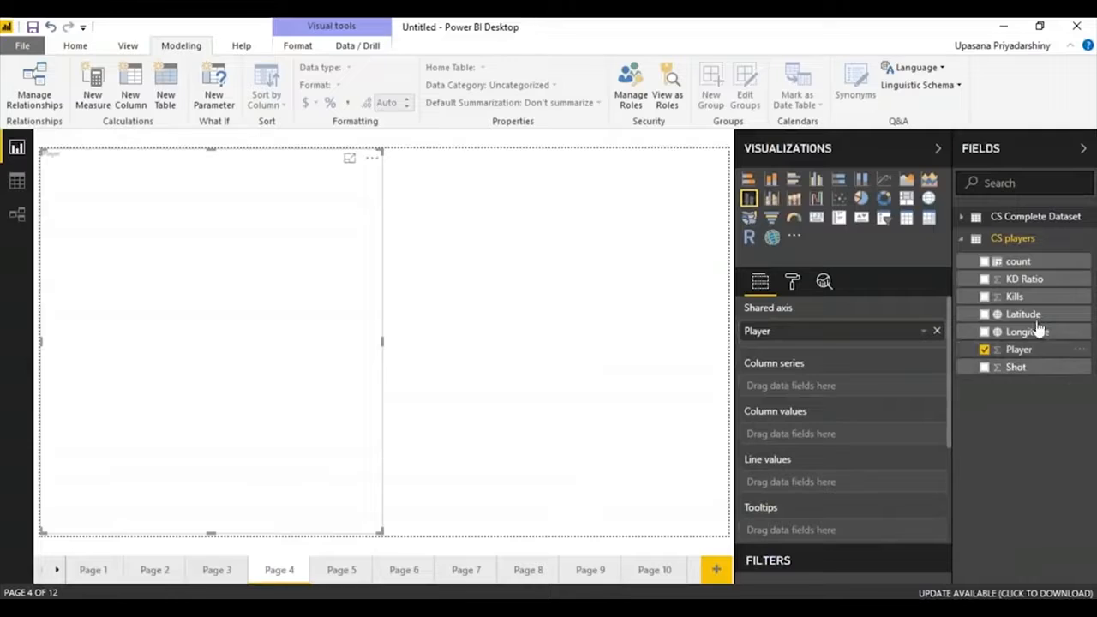
left_click(1028, 280)
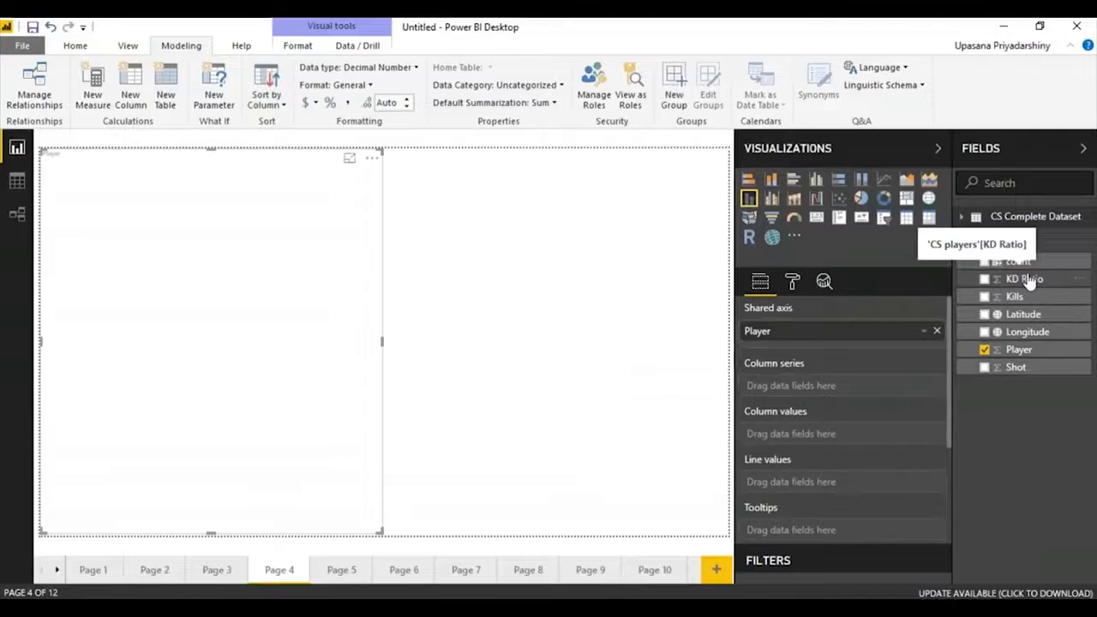
left_click_drag(1031, 300, 834, 435)
left_click_drag(1031, 277, 836, 488)
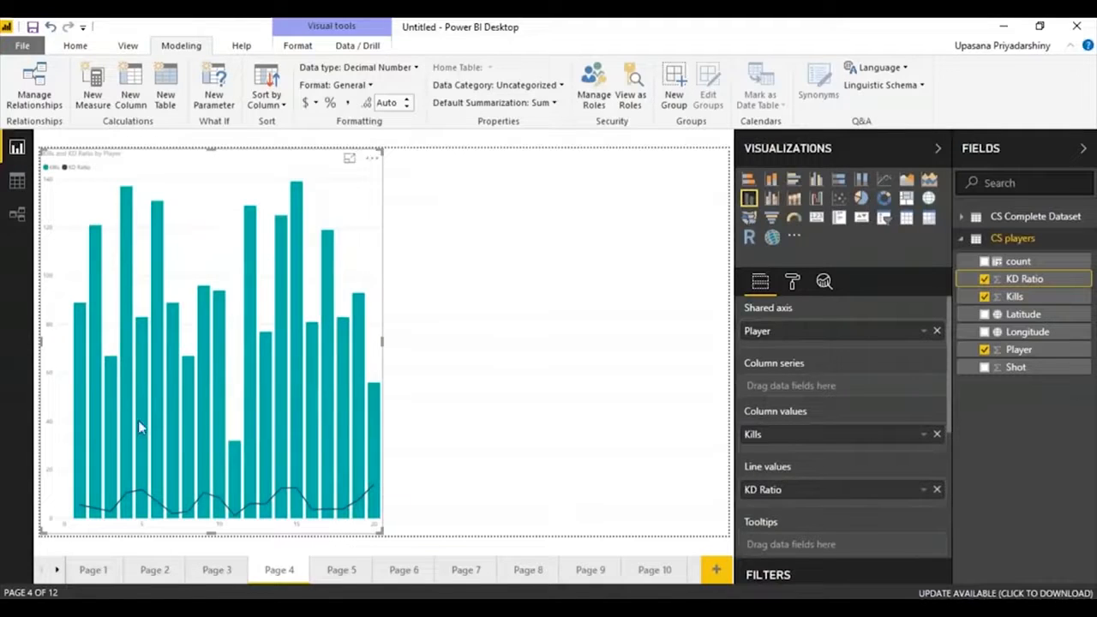
Add a ribbon chart in the free half of Page 4, with round as axis, weapon_type as legend and count of weapon as value.
left_click(681, 392)
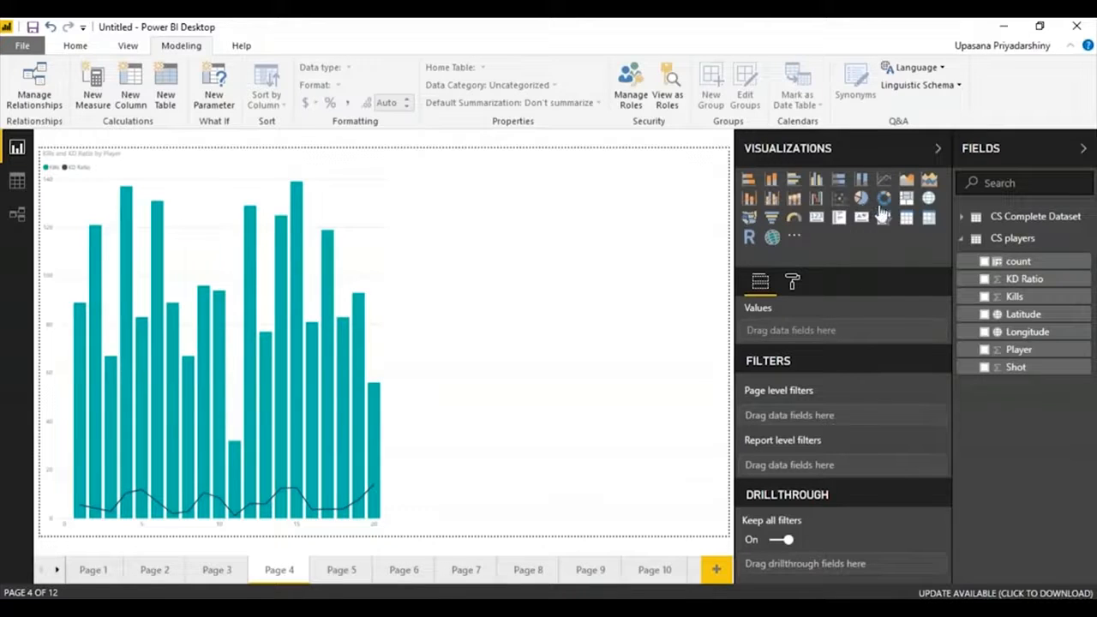
left_click(793, 200)
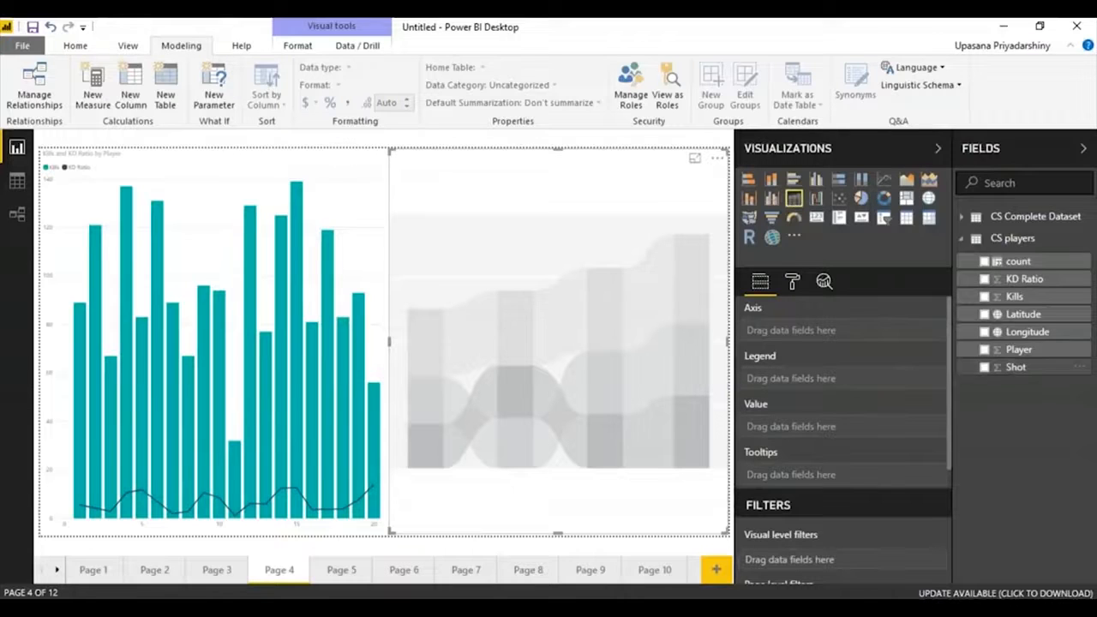
left_click(962, 218)
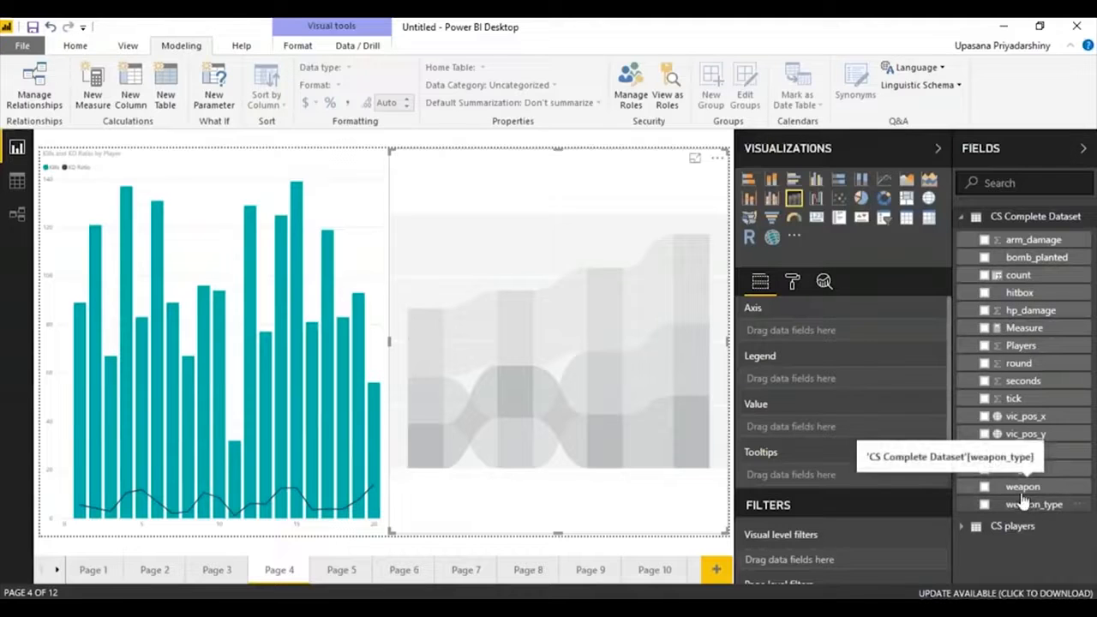
left_click_drag(1043, 366, 837, 335)
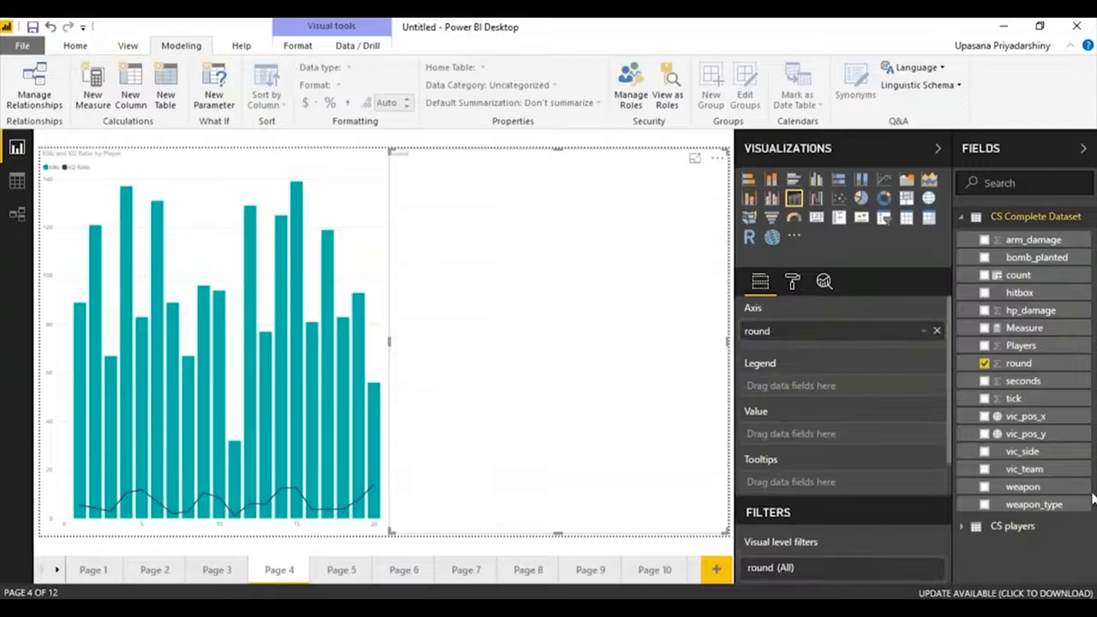
left_click_drag(1032, 506, 855, 388)
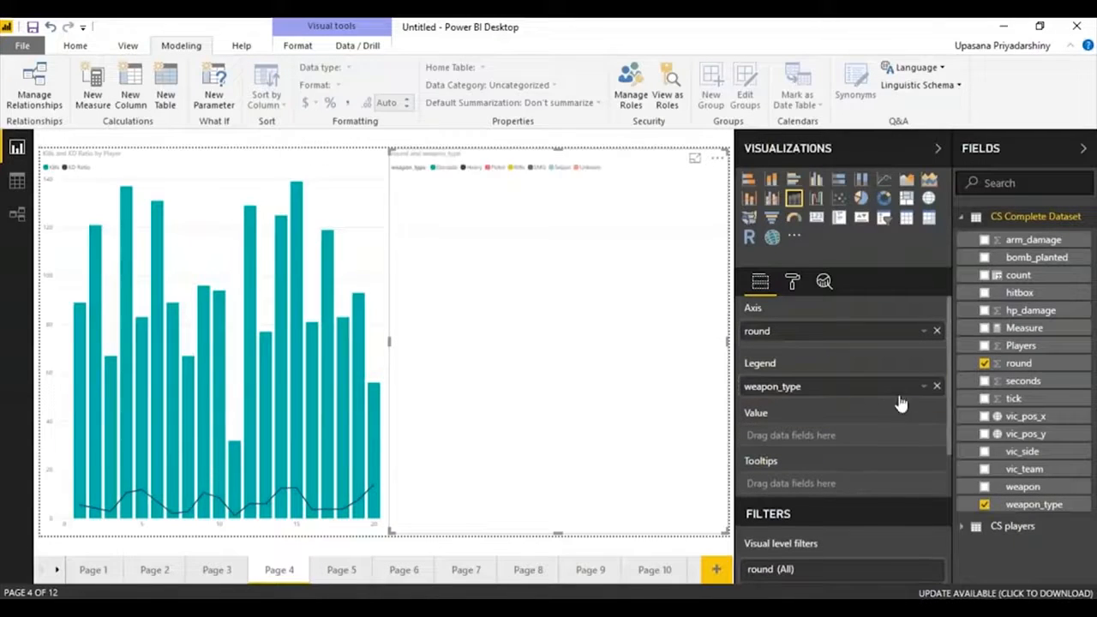
left_click_drag(1020, 487, 810, 446)
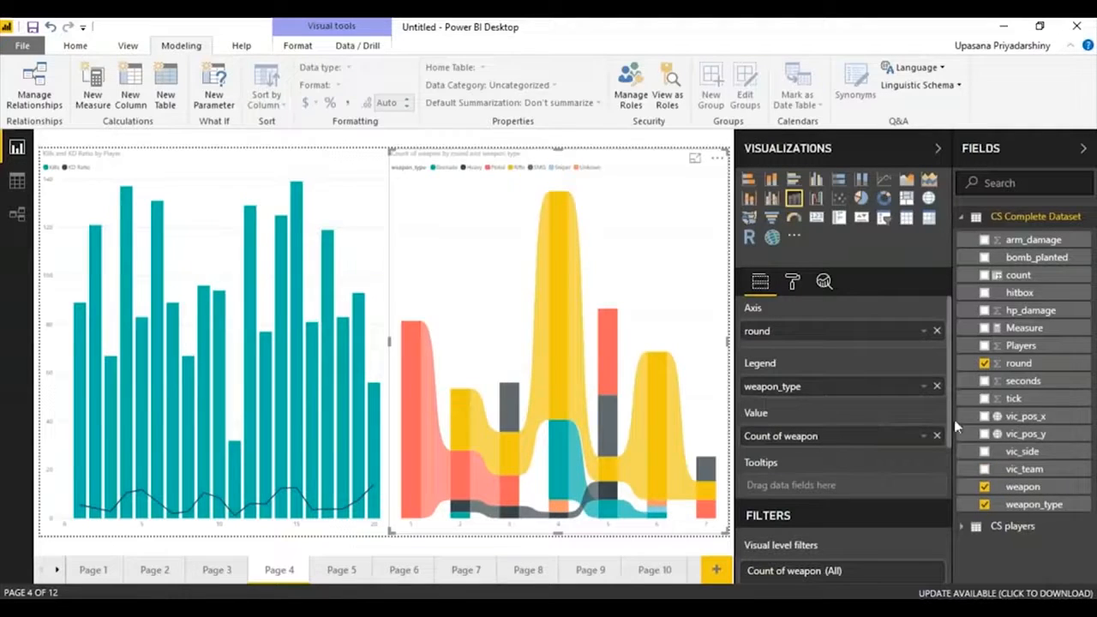
left_click(924, 436)
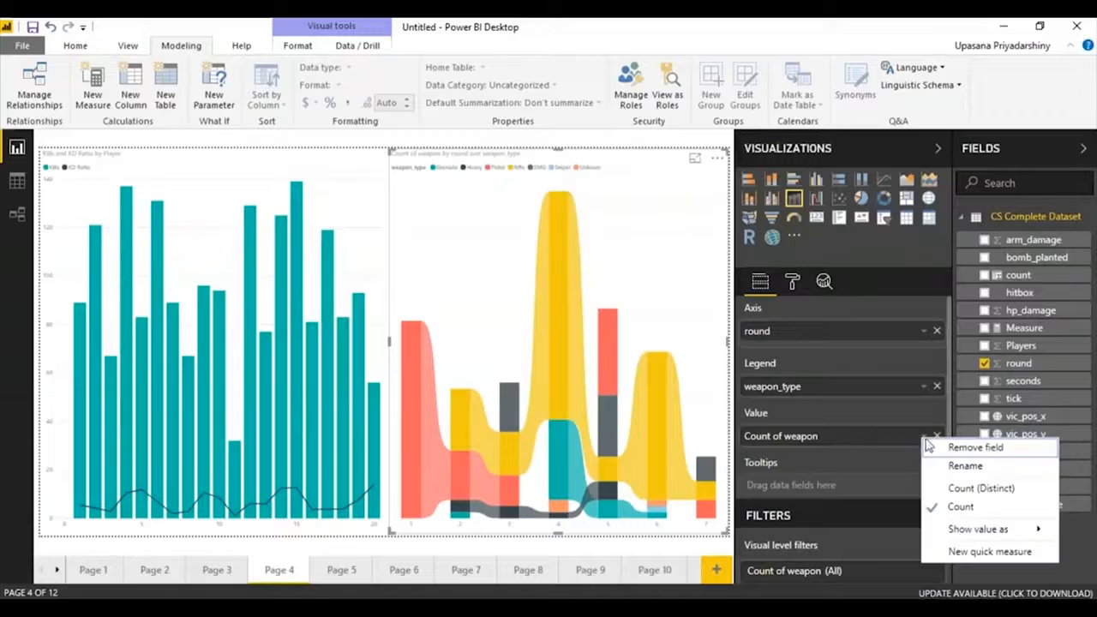
left_click(942, 506)
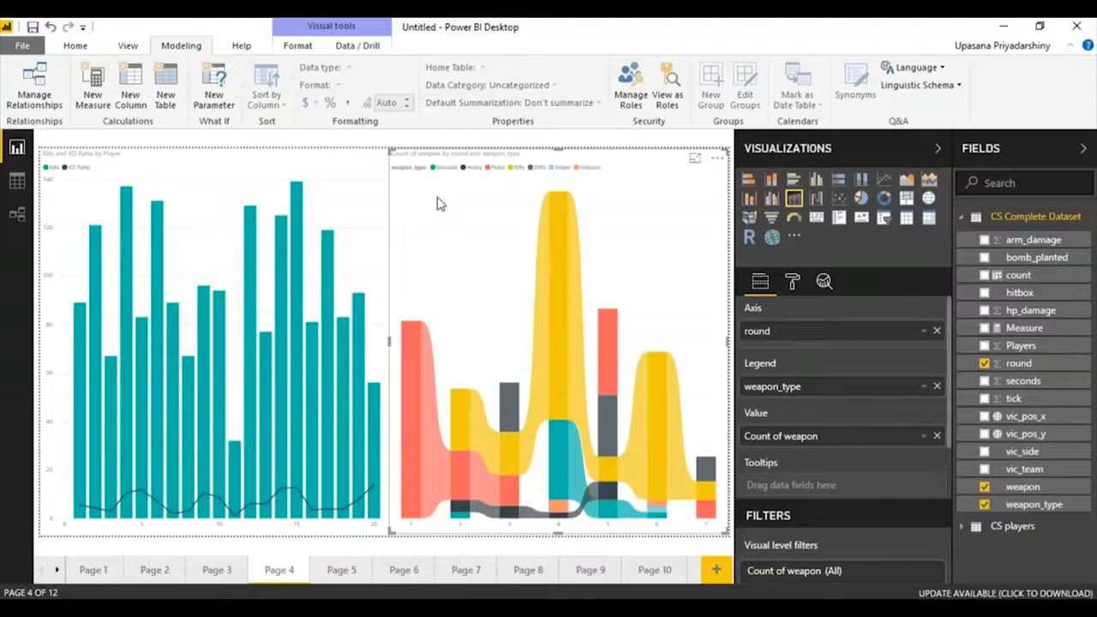
left_click(343, 189)
left_click(501, 194)
mouse_move(572, 245)
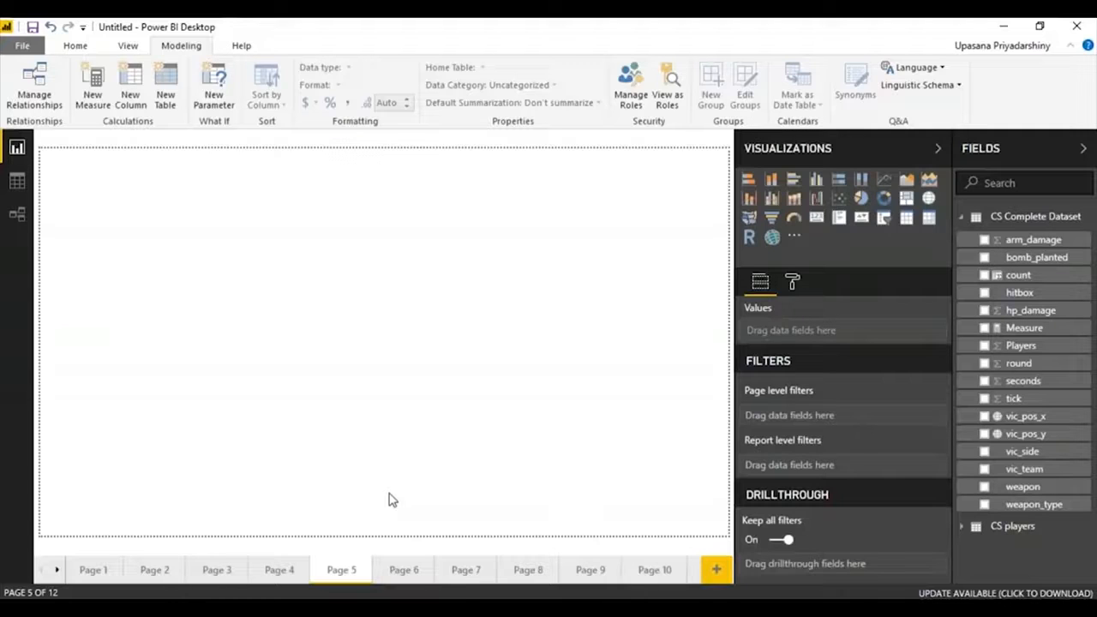
Add an enlarged pie chart to Page 5, with weapon as its legend and count of weapon as its values.
left_click(861, 198)
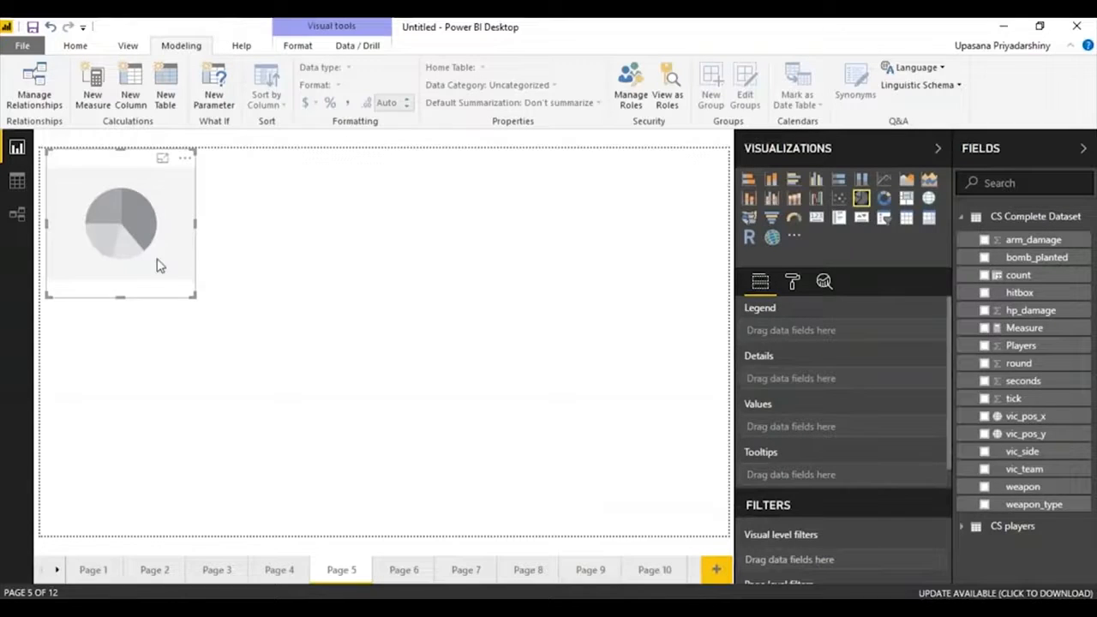
left_click_drag(197, 298, 349, 356)
left_click_drag(1023, 487, 843, 330)
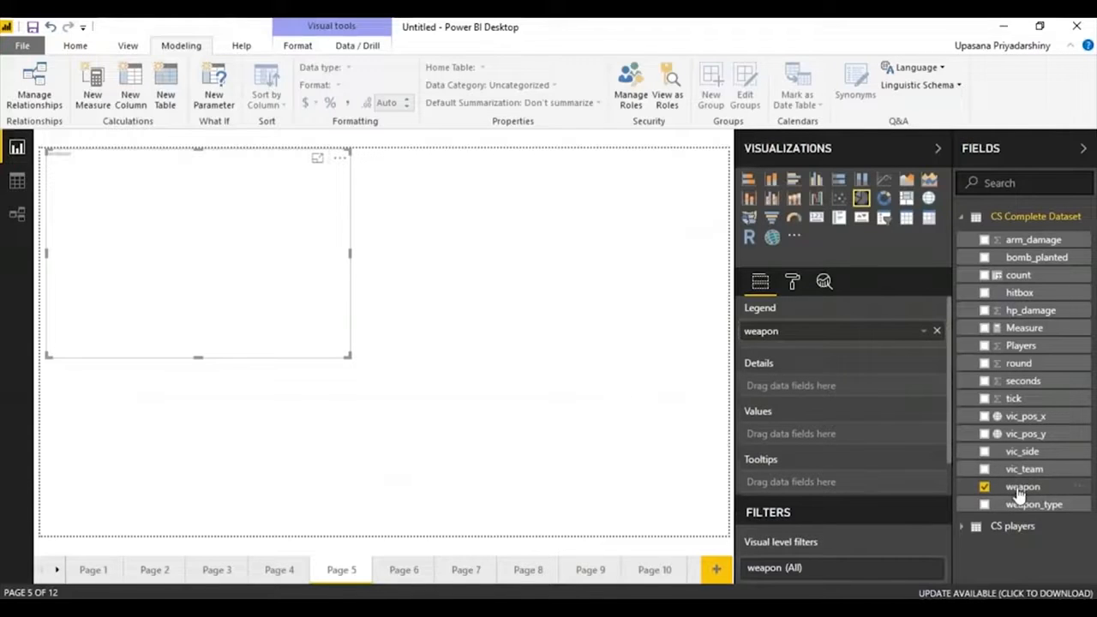
left_click_drag(1015, 487, 827, 440)
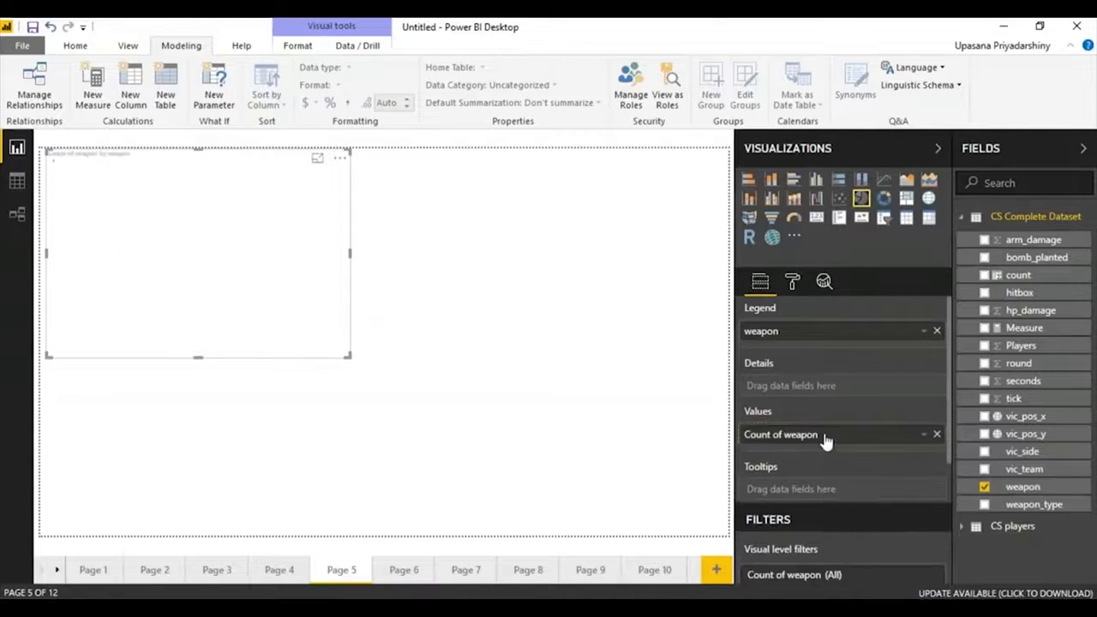
Add a donut chart beside the pie chart on Page 5 and size it to fill the rest of the width.
left_click(518, 236)
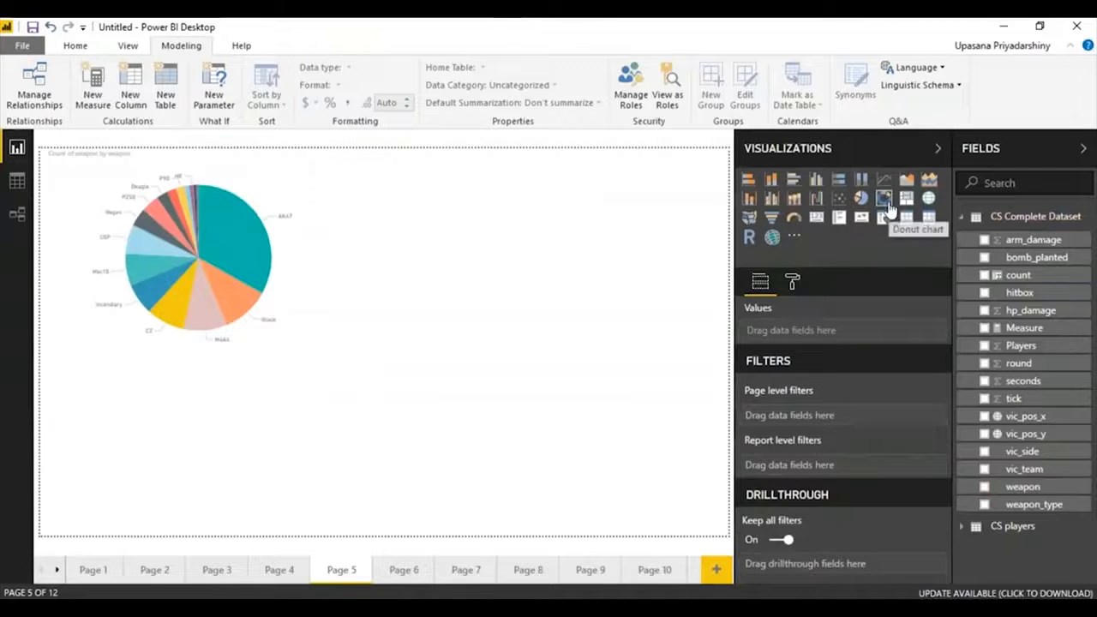
left_click(889, 203)
left_click_drag(274, 445, 650, 233)
left_click_drag(421, 343, 371, 343)
left_click(305, 283)
Set weapon as the donut chart's legend and count of weapon as its values.
left_click_drag(1022, 487, 845, 334)
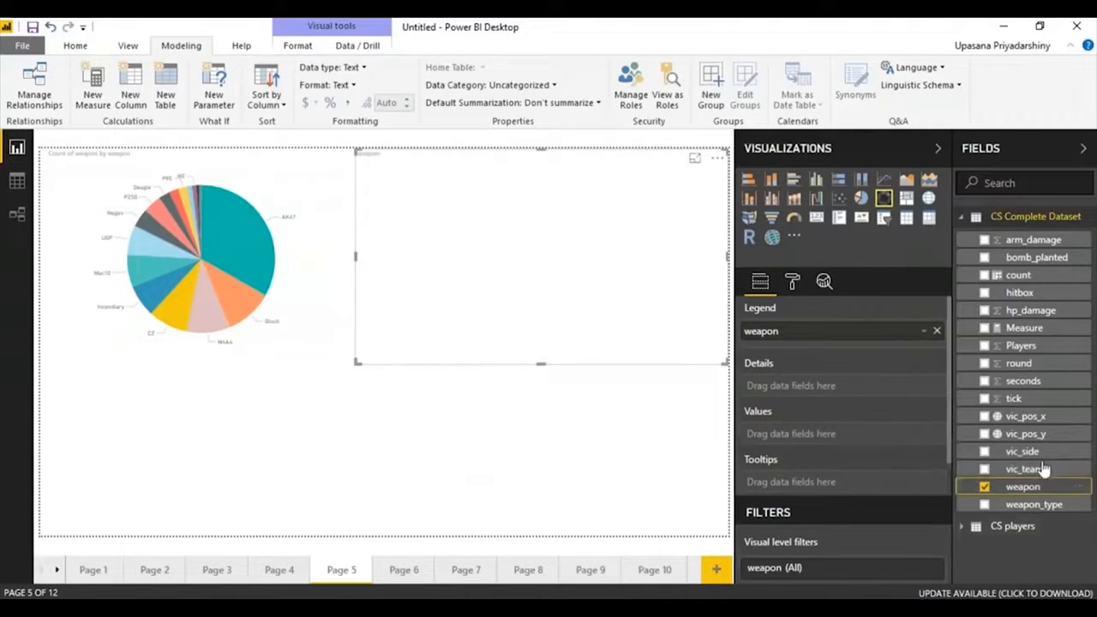
left_click_drag(977, 486, 848, 434)
left_click(371, 446)
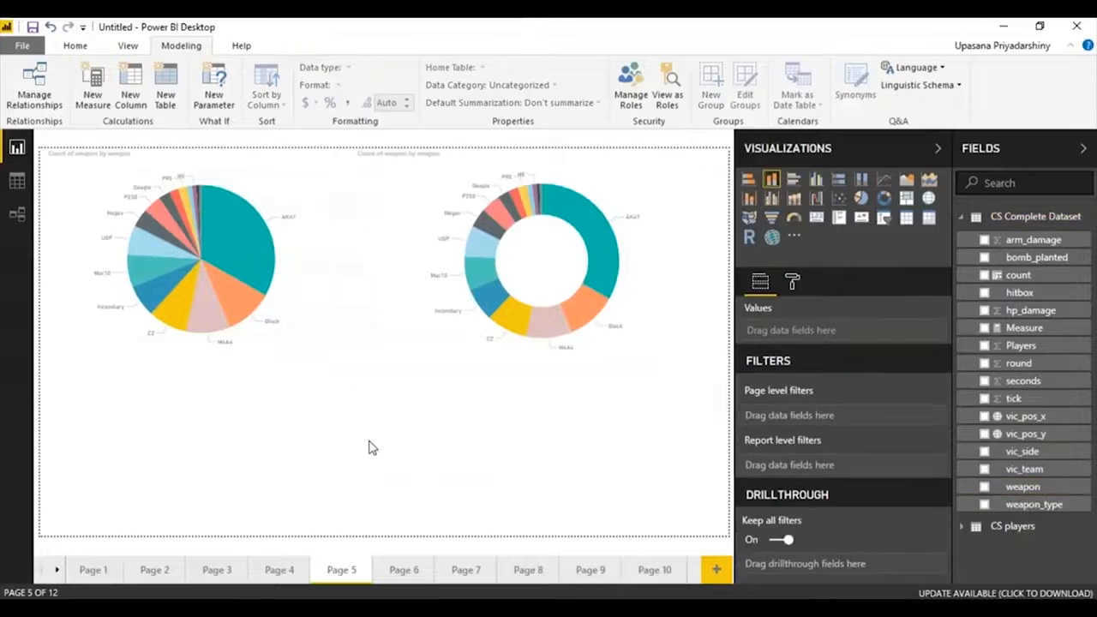
Add a treemap across the full width below the pie and donut charts, and assign weapon_type to its values.
mouse_move(255, 287)
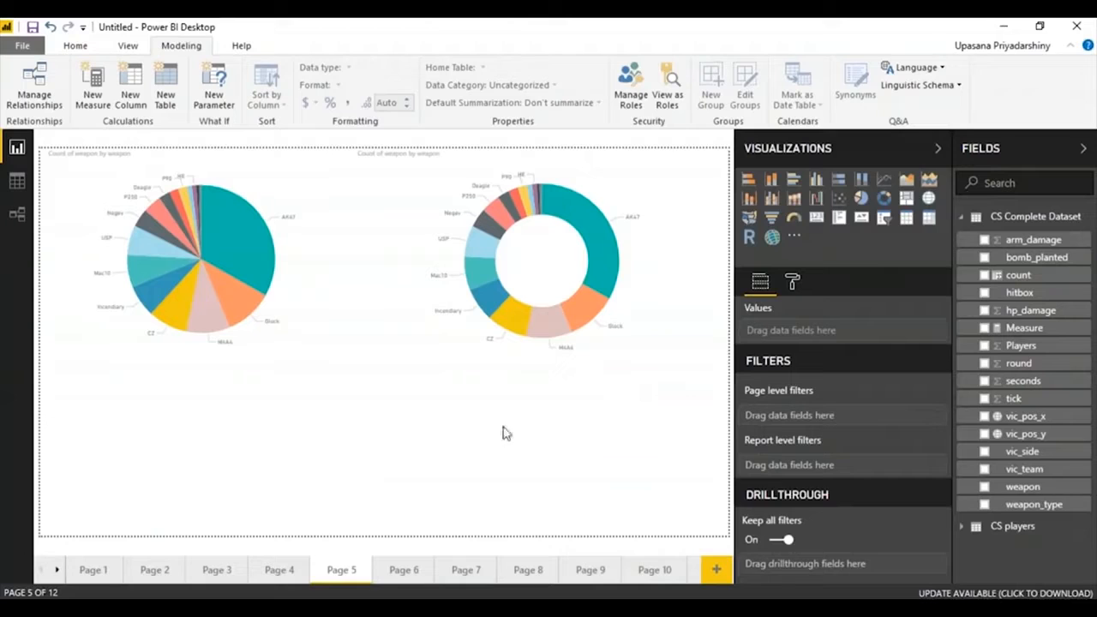
left_click(906, 198)
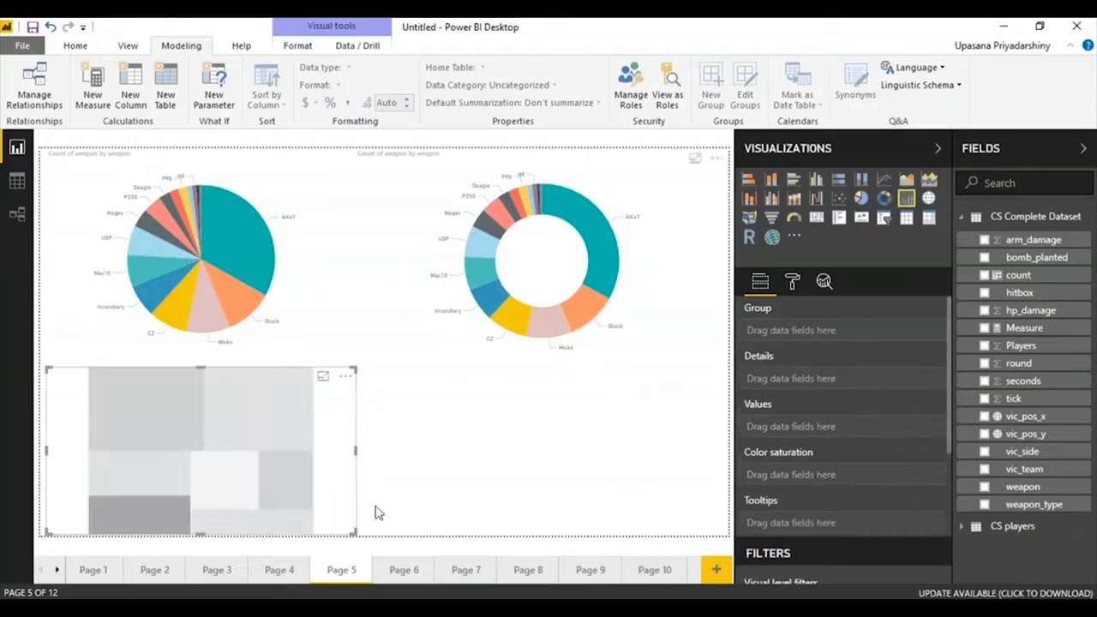
left_click_drag(360, 451, 728, 451)
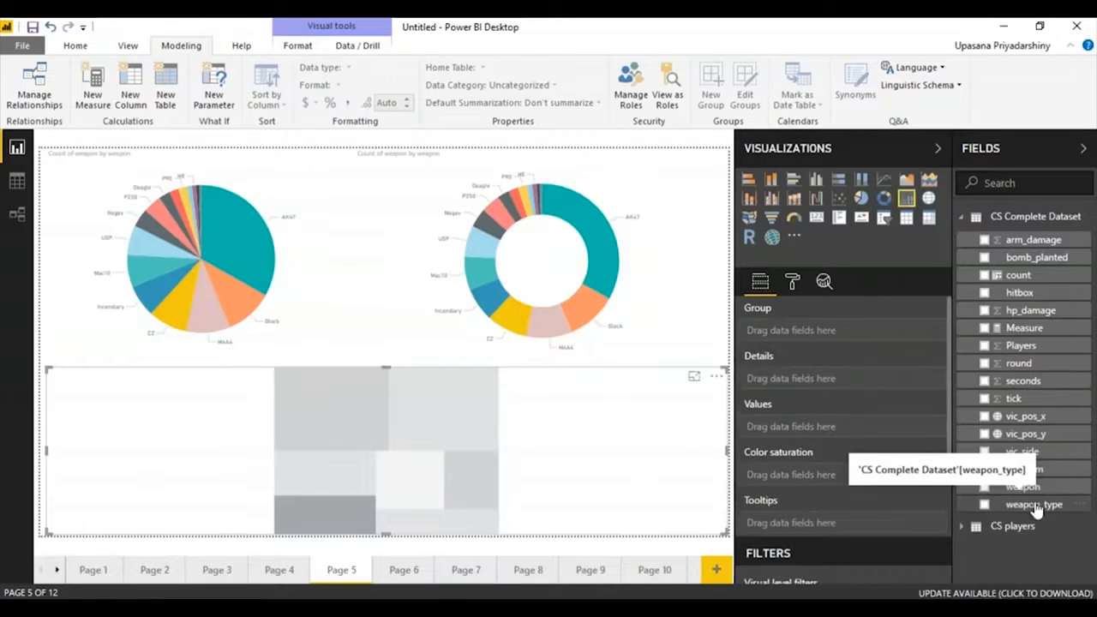
mouse_move(1035, 507)
left_mouse_down()
mouse_move(974, 497)
mouse_move(814, 337)
mouse_move(853, 430)
left_mouse_up()
Add a map filling Page 6 and plot it by Latitude and Longitude from CS players.
mouse_move(374, 607)
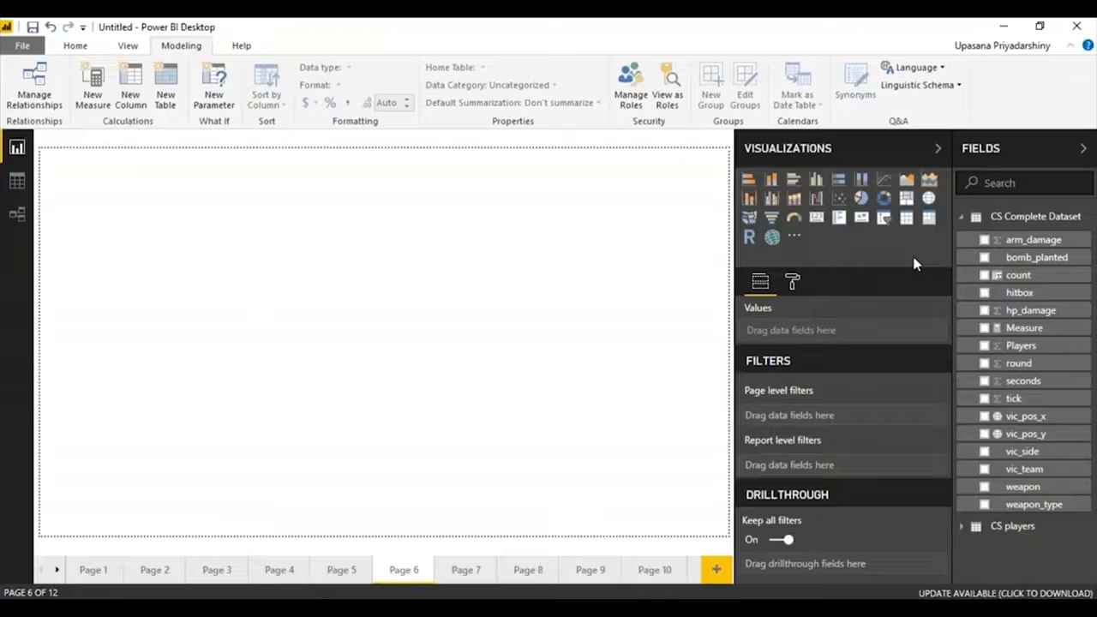
left_click(929, 198)
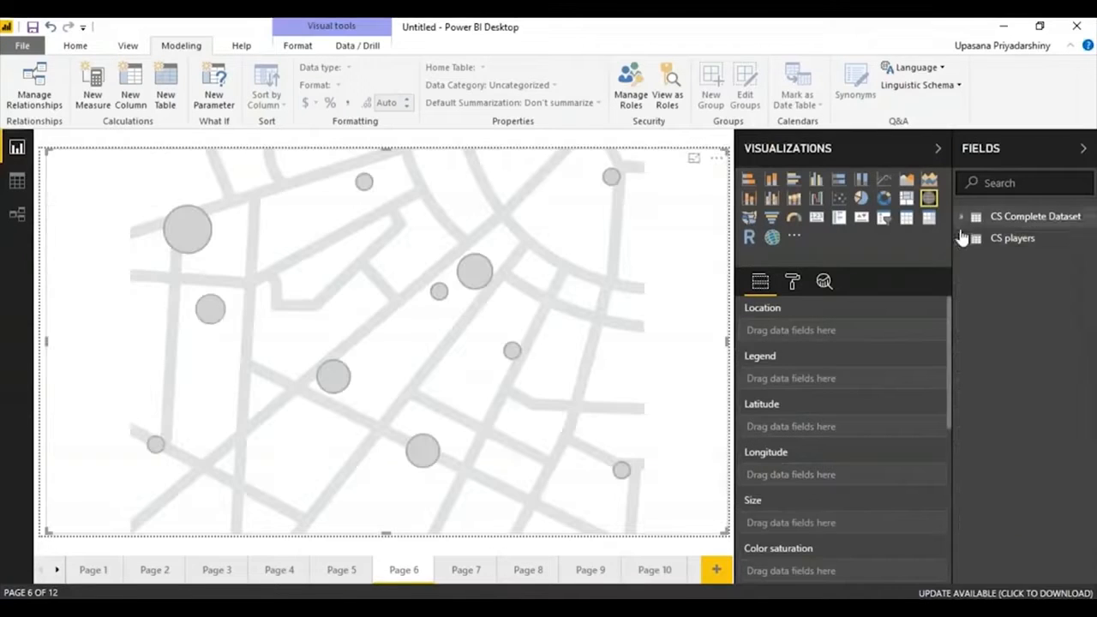
left_click(962, 238)
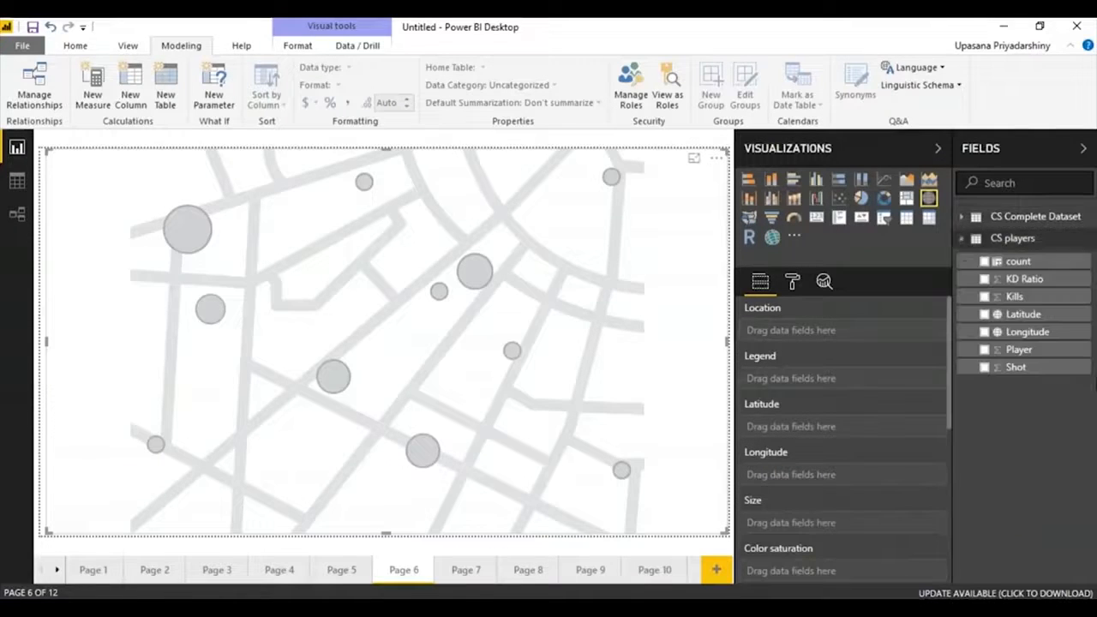
left_click(1052, 317)
left_click_drag(1050, 338, 871, 481)
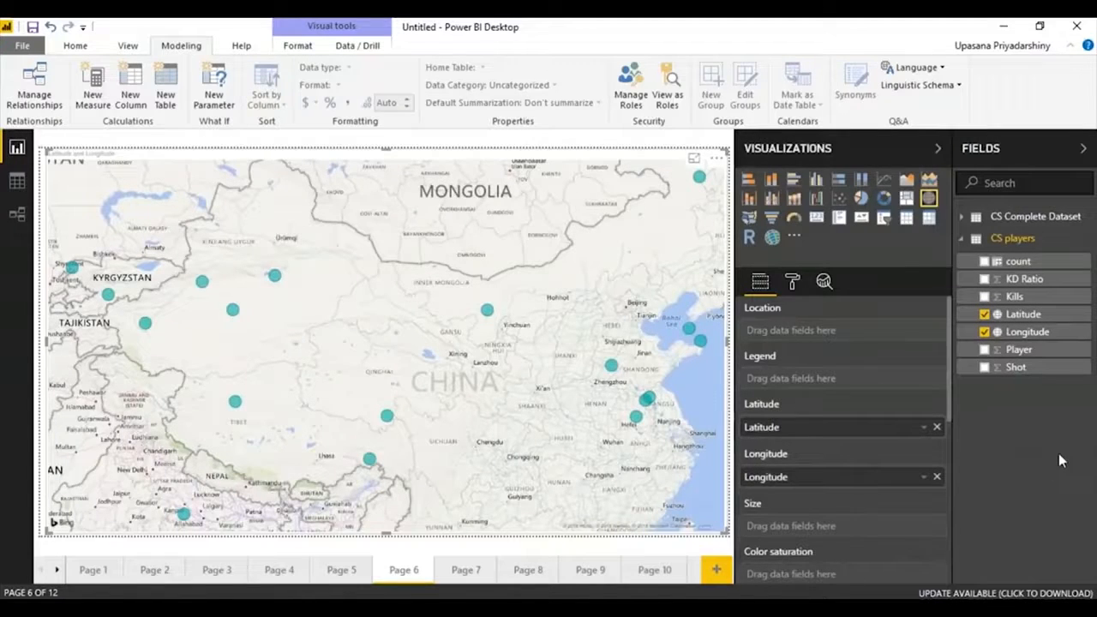
Set count as the map's bubble size and KD Ratio as its color saturation.
scroll(950, 378, "down", 1)
mouse_move(950, 378)
left_mouse_down()
mouse_move(945, 358)
mouse_move(949, 380)
left_mouse_up()
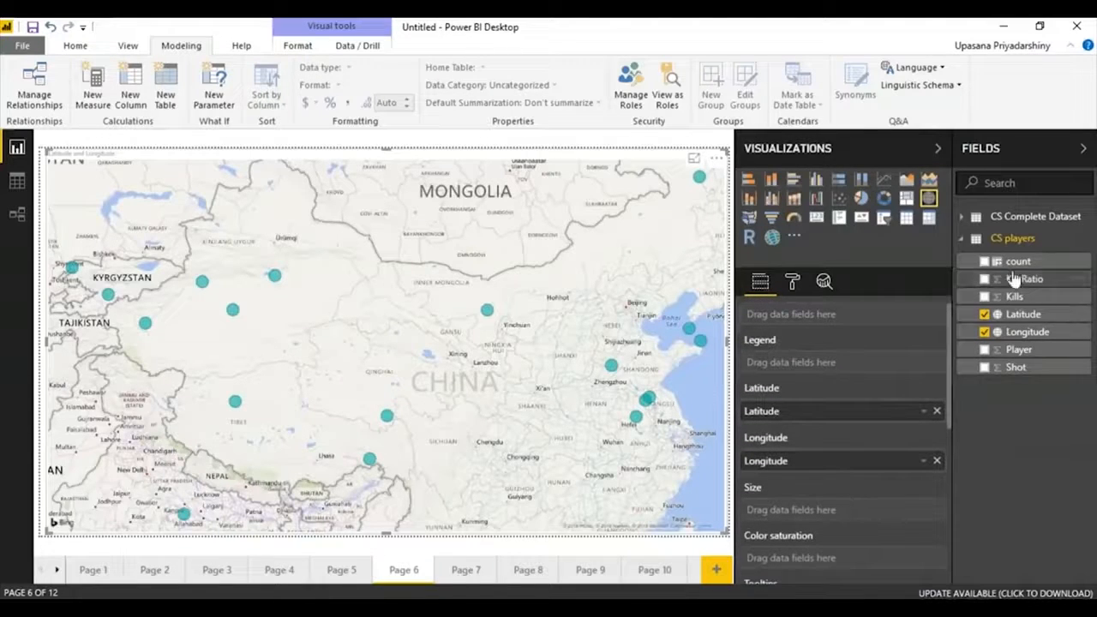
left_click_drag(1033, 264, 809, 514)
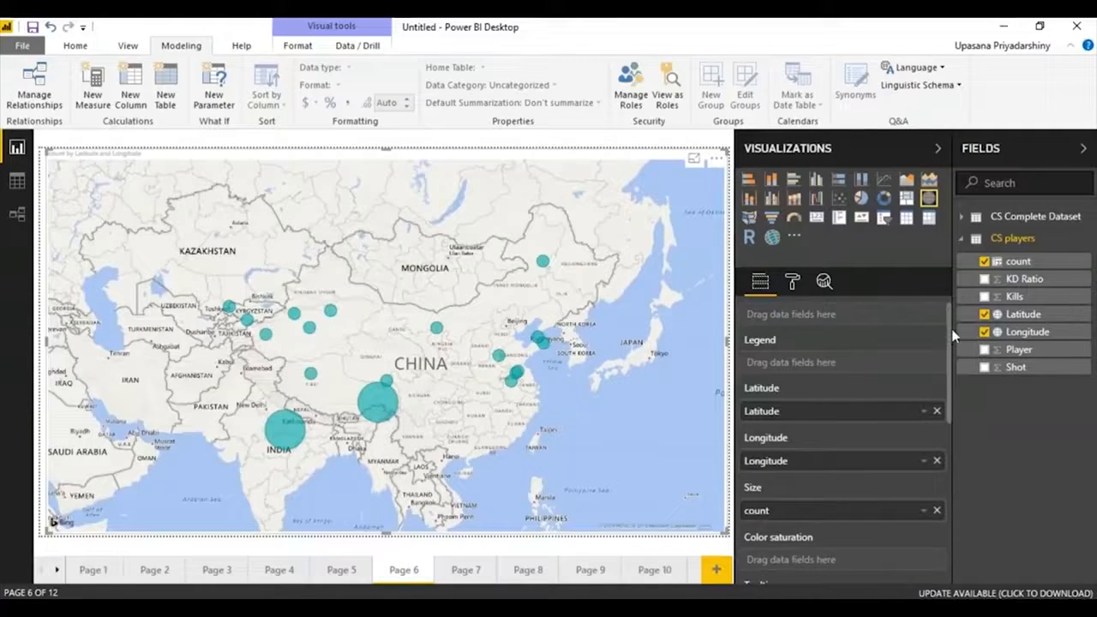
scroll(947, 329, "down", 3)
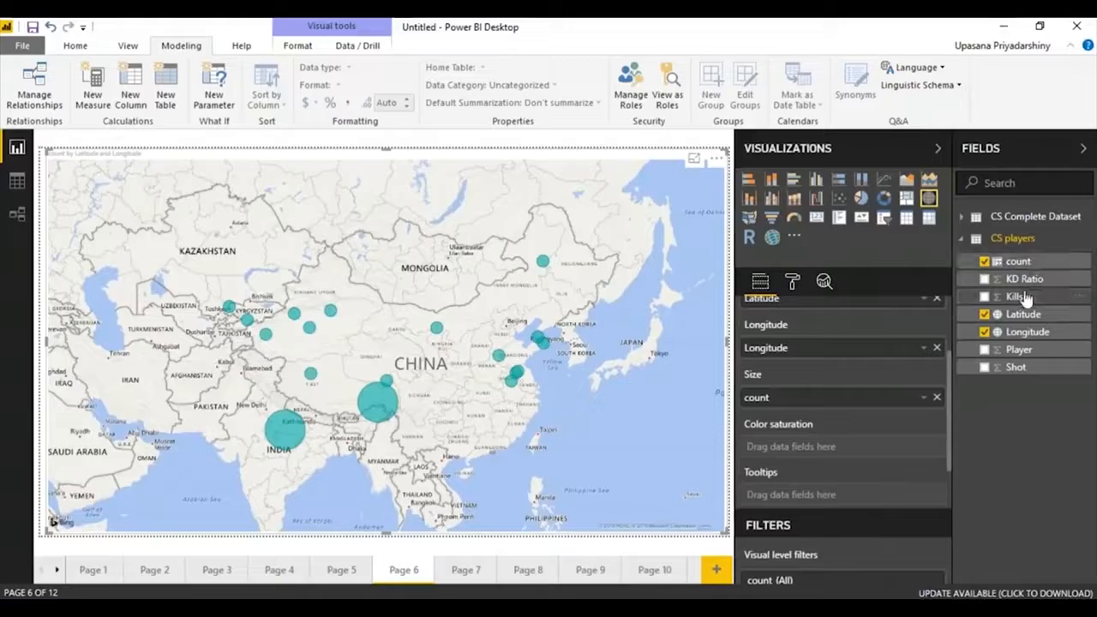
left_click_drag(1028, 281, 833, 447)
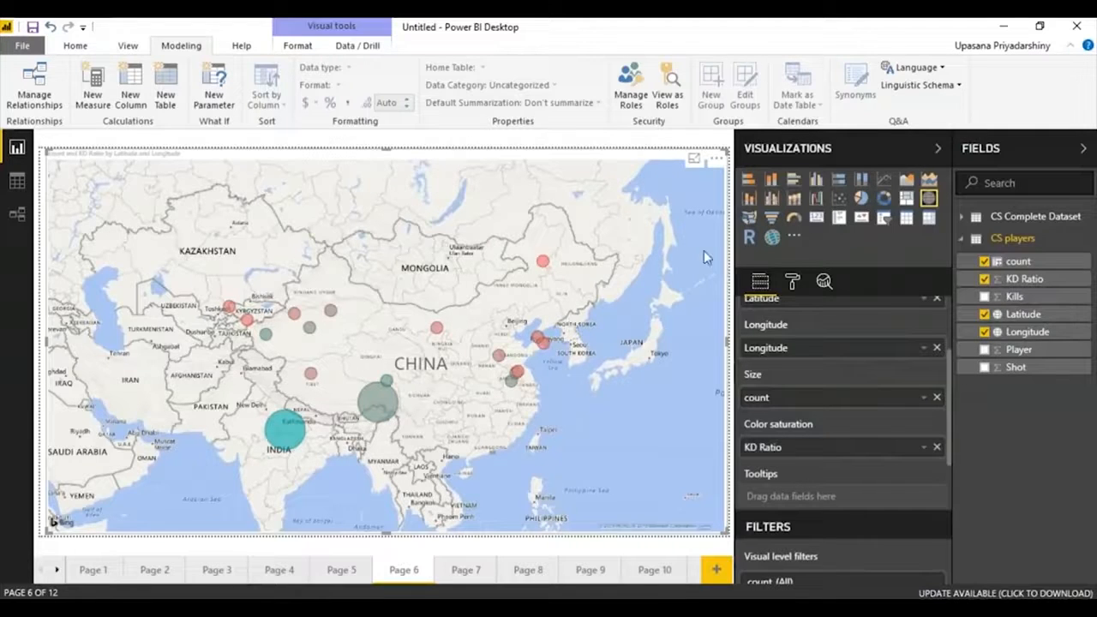
Narrow the map to about half of the page and add an ArcGIS map in the freed space beside it.
left_click_drag(727, 358, 394, 392)
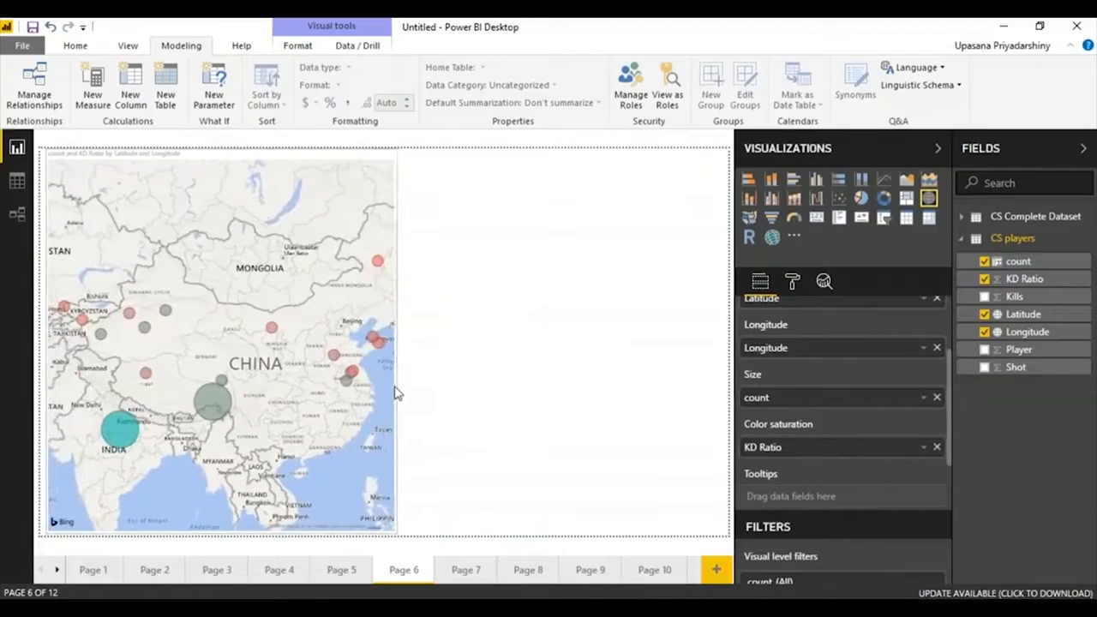
left_click(502, 349)
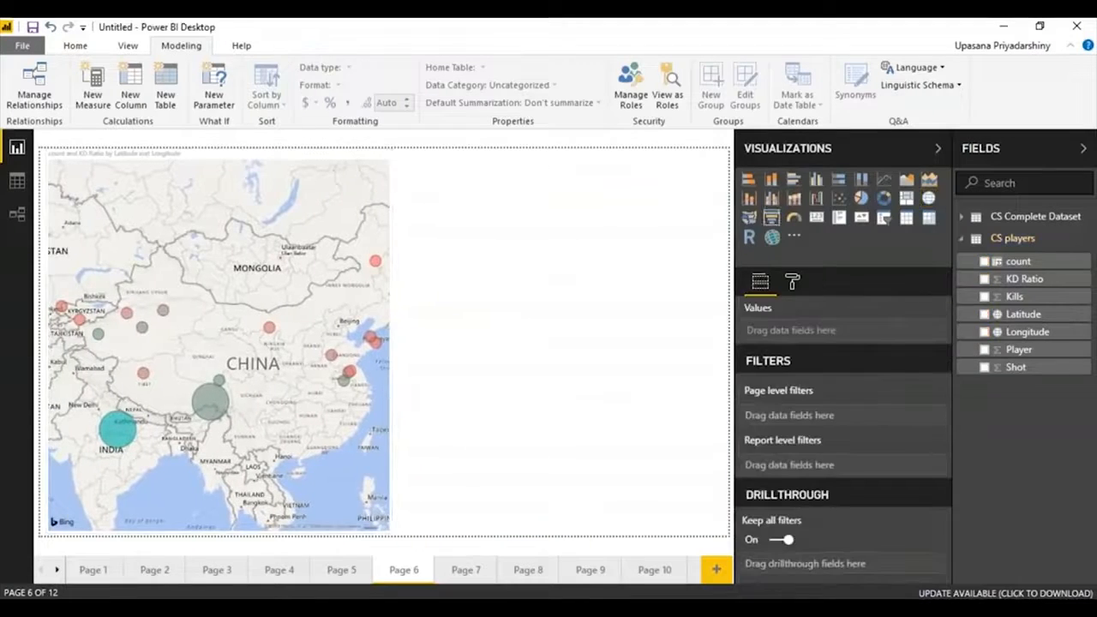
left_click(771, 237)
Assign Latitude, Longitude, count as size and Kills as color to the ArcGIS map.
left_click_drag(1023, 314, 874, 378)
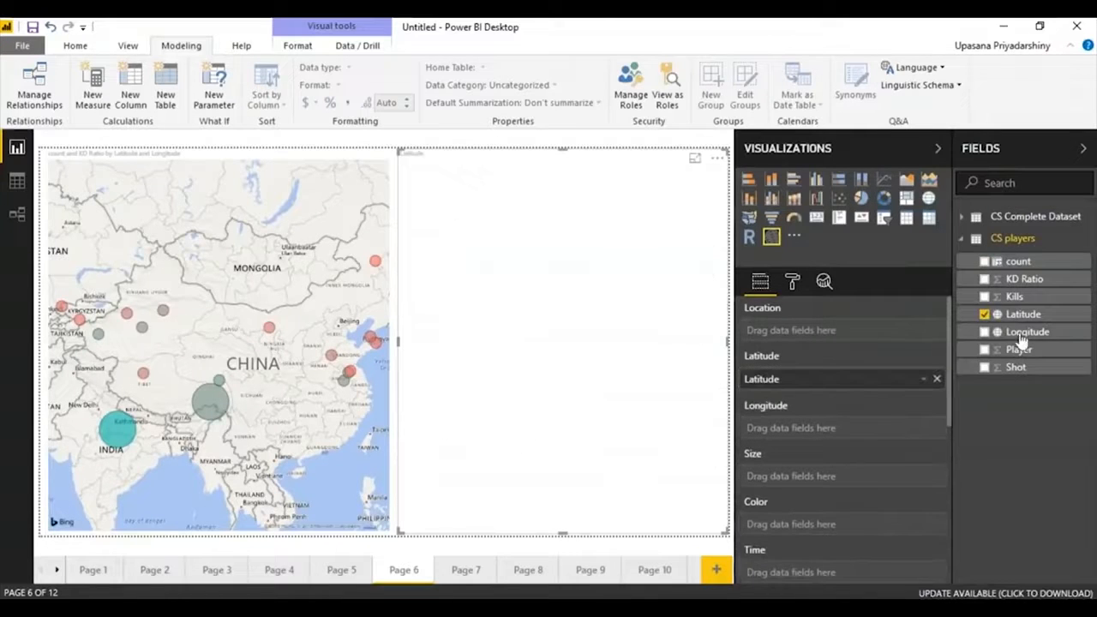
left_click_drag(1044, 334, 844, 428)
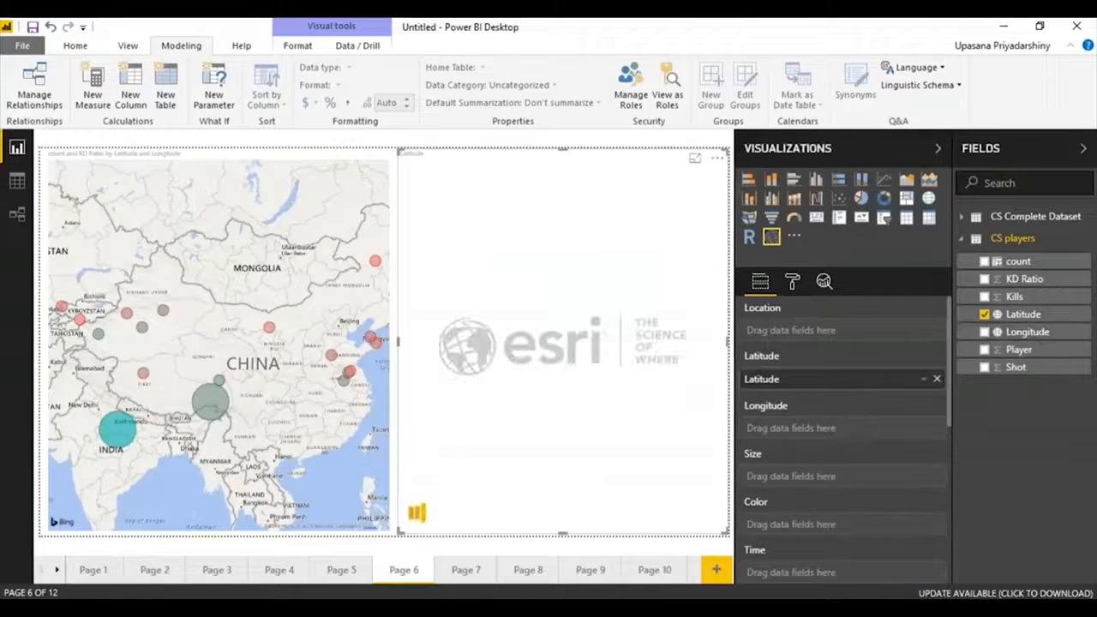
left_click_drag(1018, 261, 853, 484)
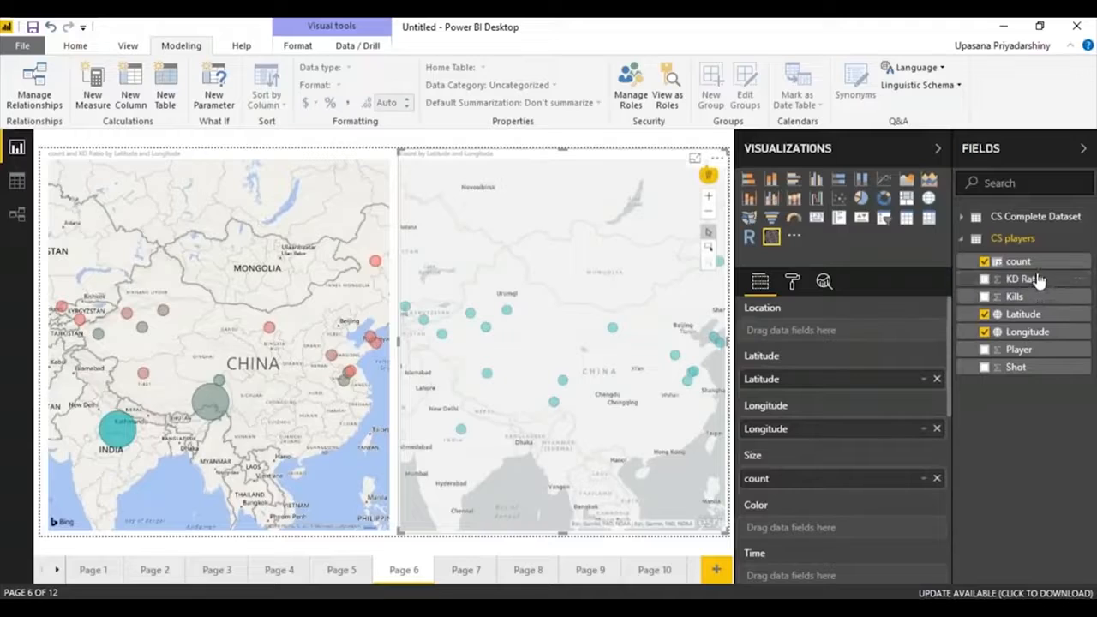
left_click_drag(1038, 295, 856, 528)
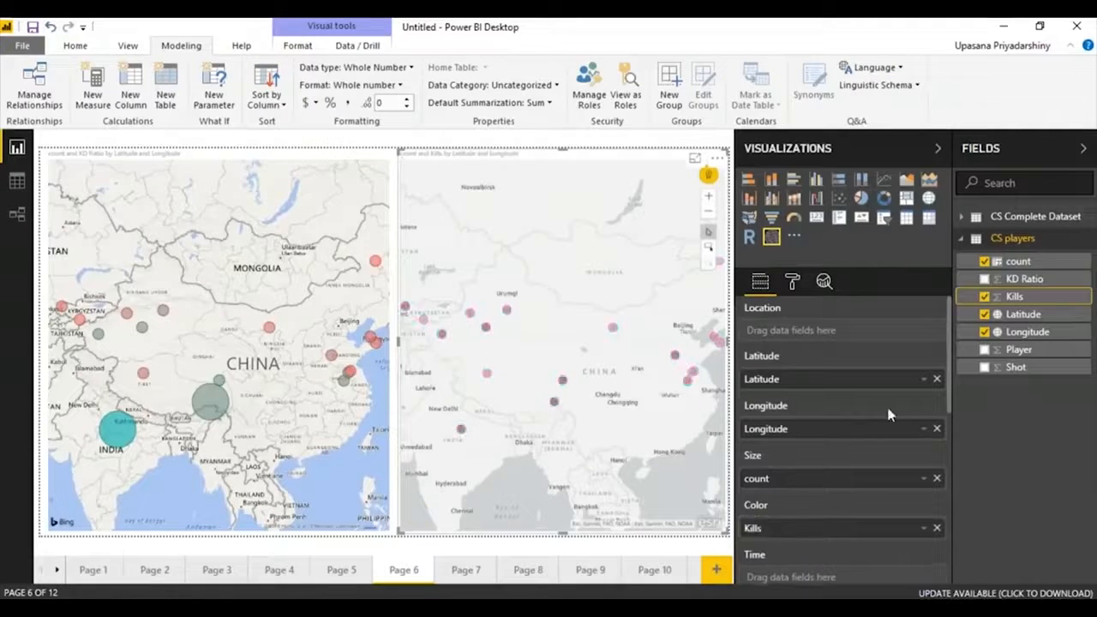
left_click(794, 281)
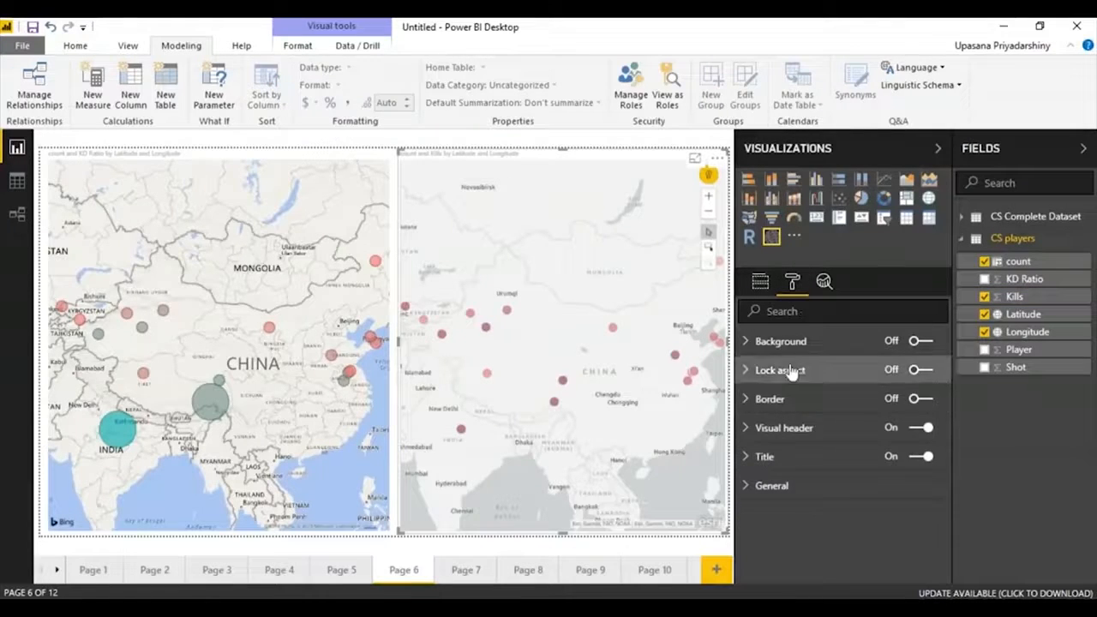
left_click(759, 282)
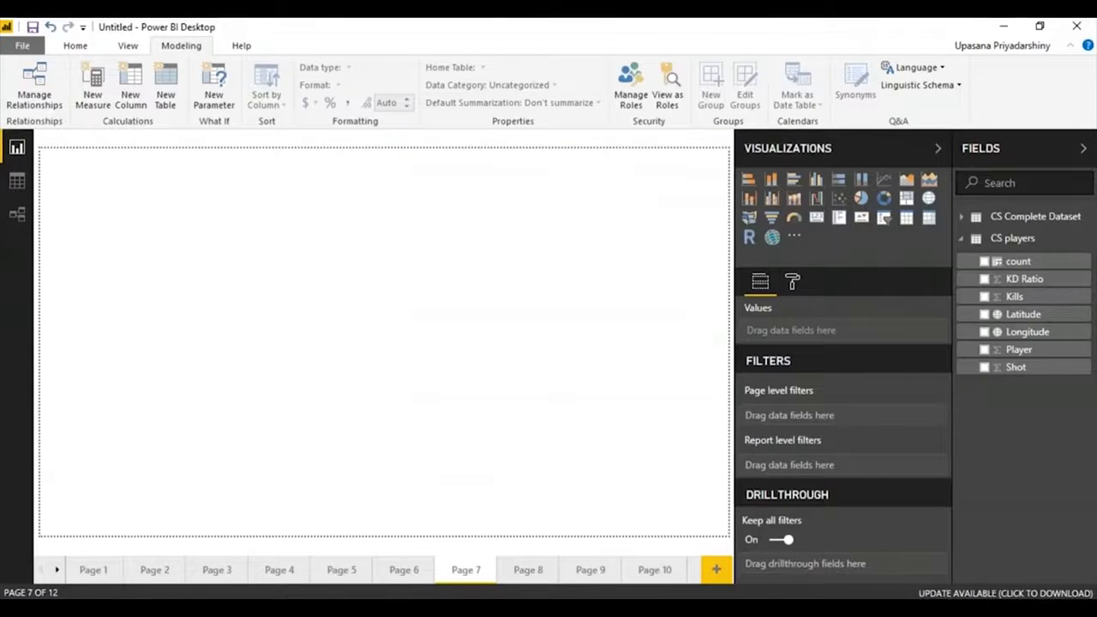
Add a funnel chart on about half of Page 7, with Player as group, Kills as values and KD Ratio as color saturation.
left_click(770, 217)
left_click_drag(193, 294, 300, 533)
left_click_drag(1019, 349, 827, 341)
left_click_drag(1047, 296, 882, 386)
left_click_drag(1024, 279, 823, 435)
left_click_drag(300, 341, 397, 364)
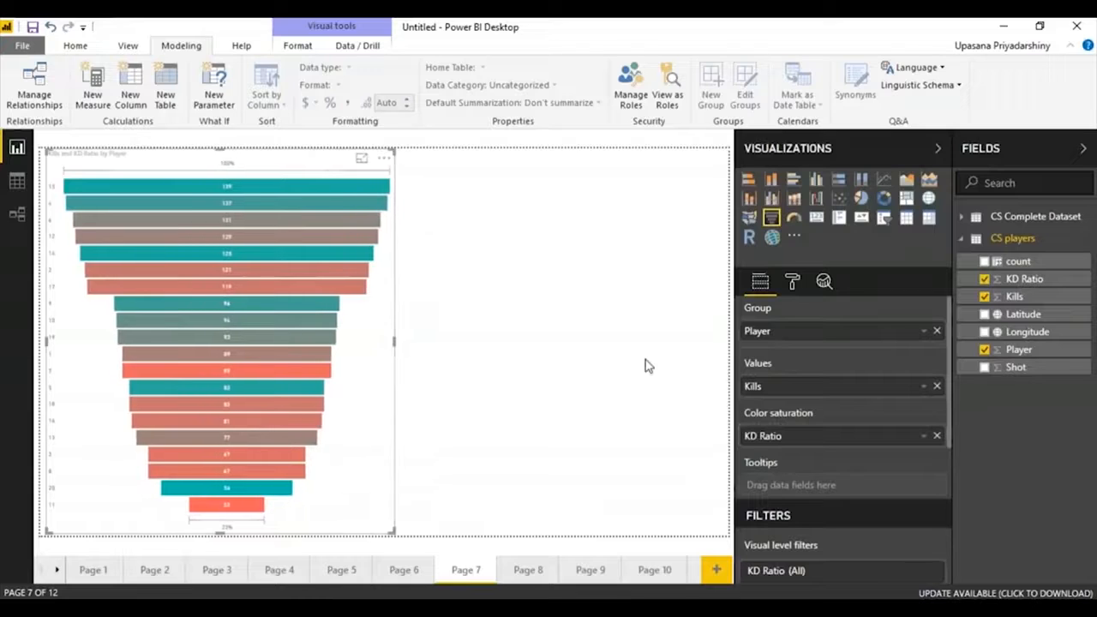
Add a slicer on Kills in the free space beside the funnel chart.
left_click(646, 368)
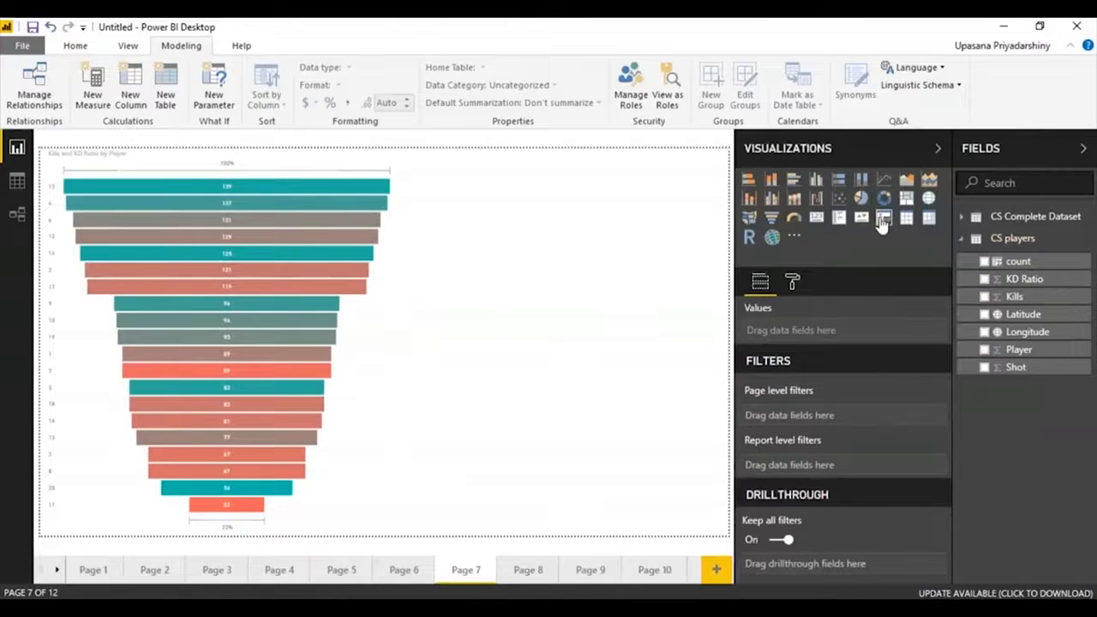
left_click(883, 219)
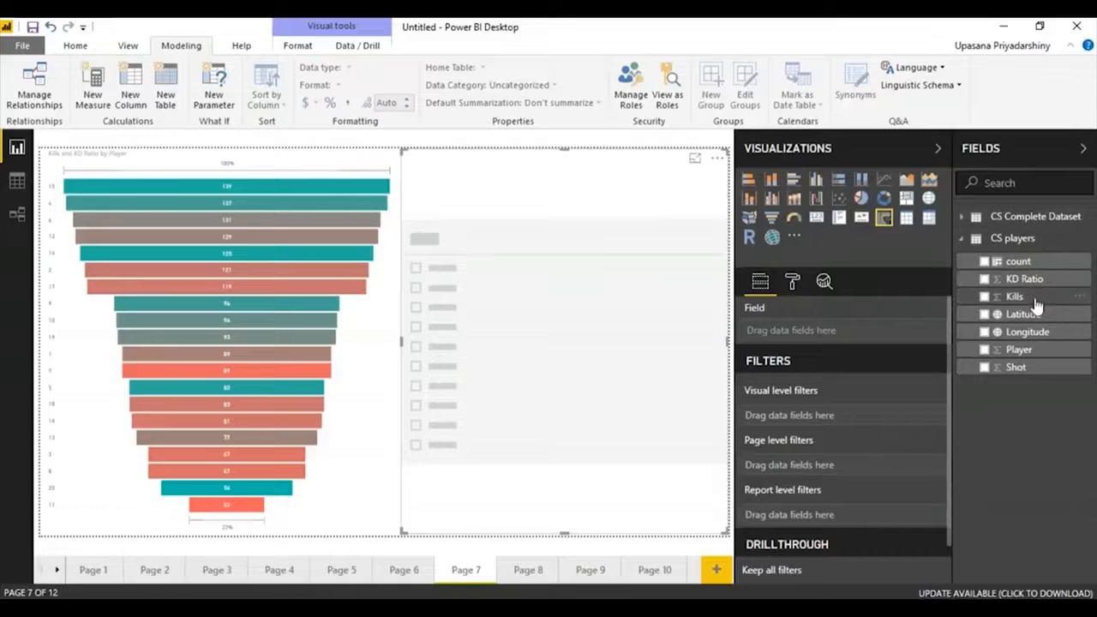
left_click_drag(1036, 305, 825, 340)
Test the Kills slicer by narrowing its range to 61–104, and restore the full range.
left_click_drag(715, 187, 617, 188)
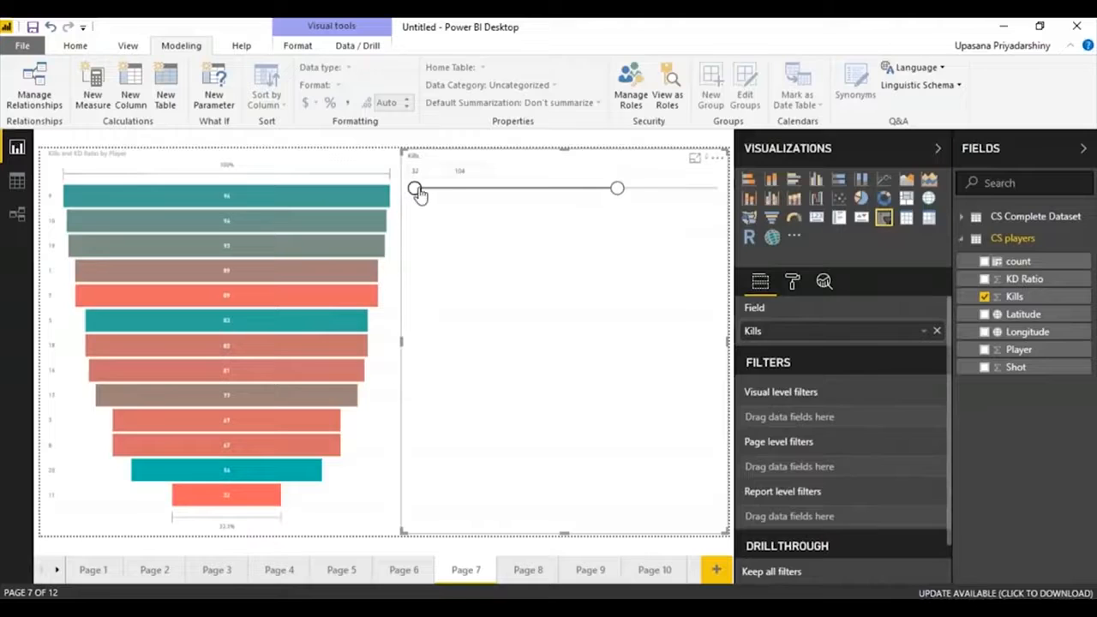
left_click_drag(415, 187, 496, 187)
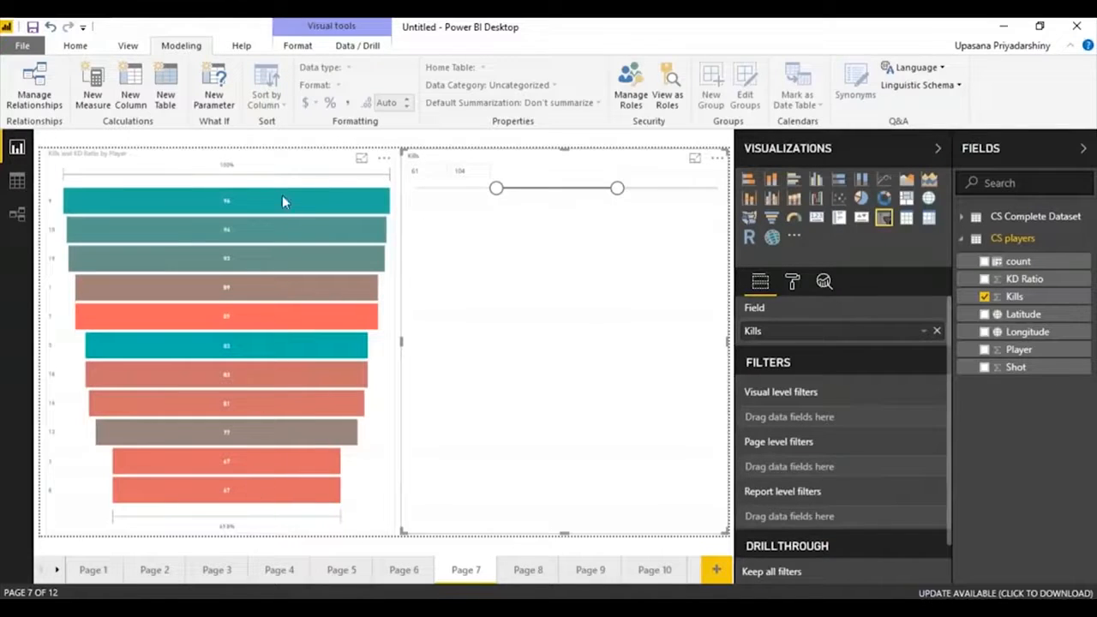
left_click_drag(497, 187, 415, 188)
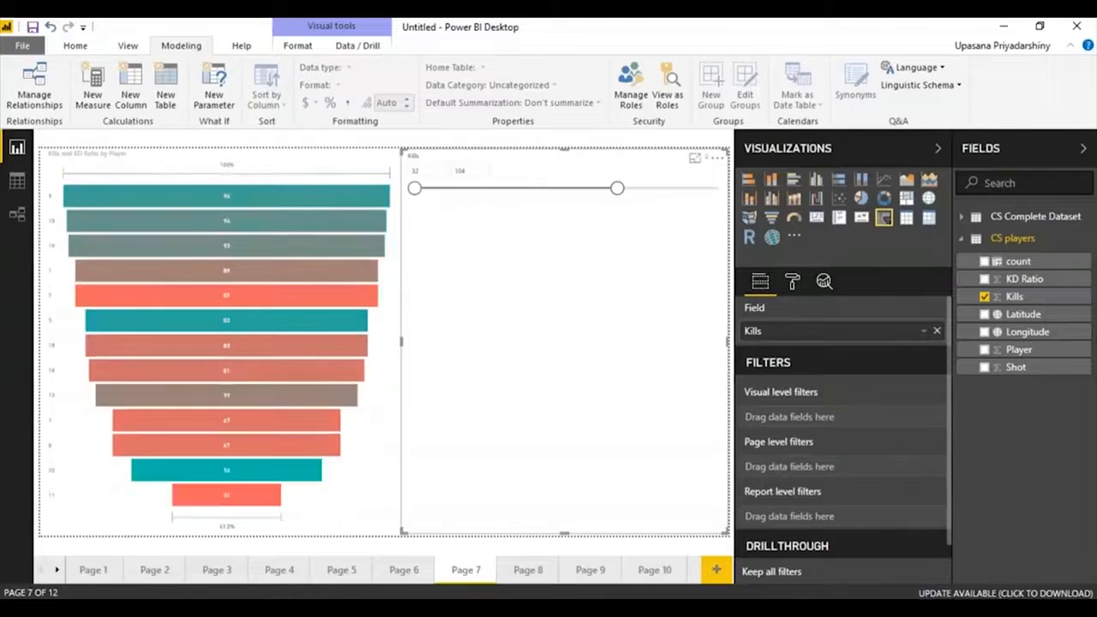
left_click_drag(617, 187, 727, 200)
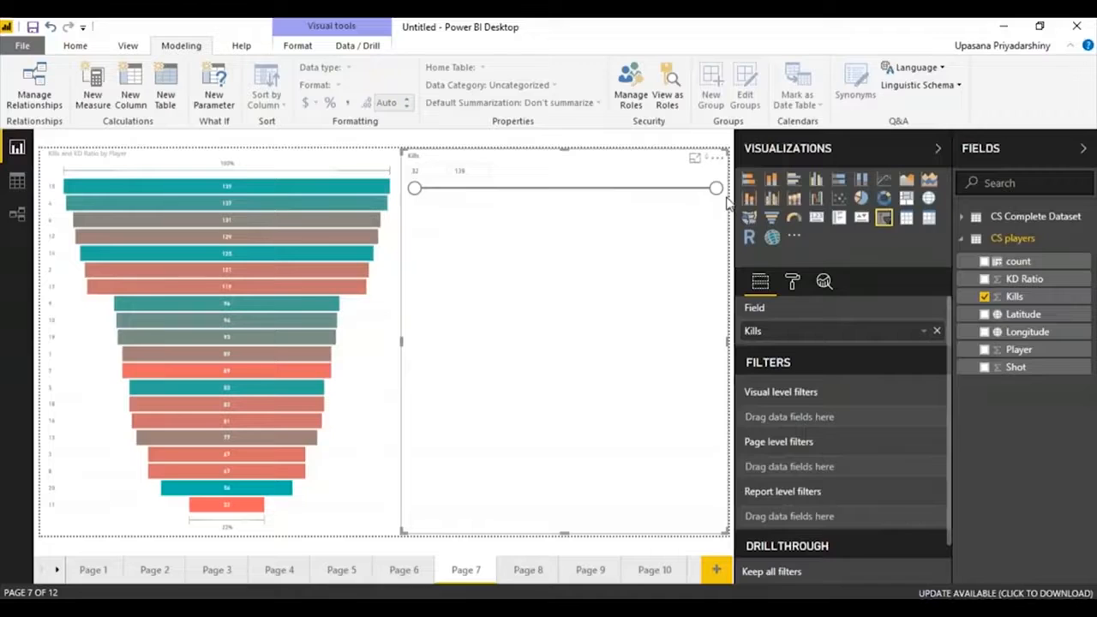
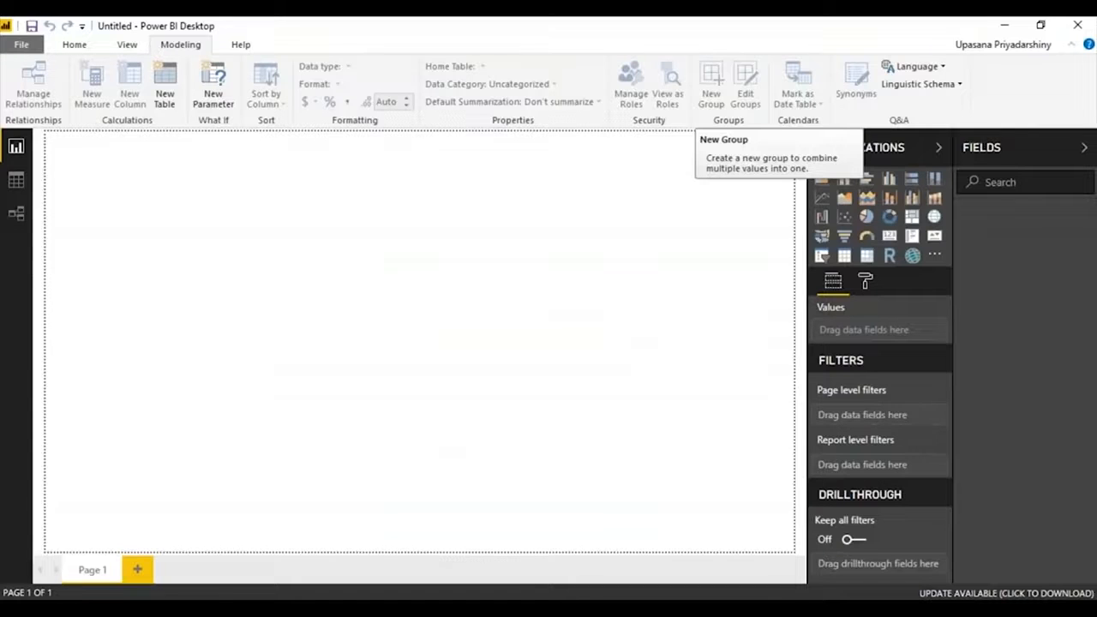
Import Sheet1 from the Excel workbook actual vs target.xlsx into the empty report.
left_click(888, 179)
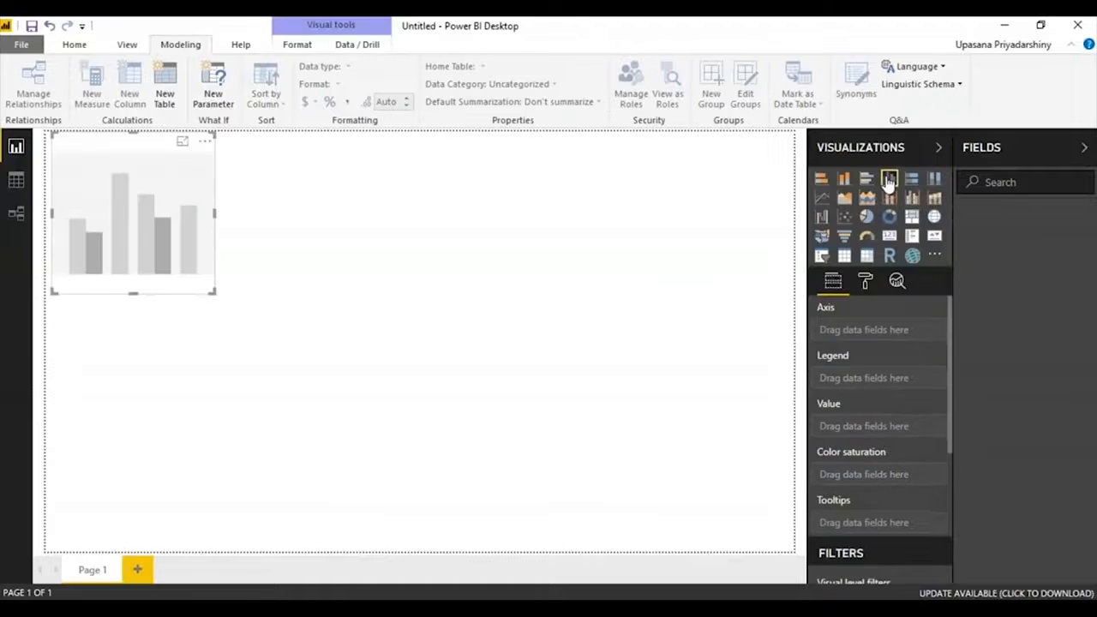
key("Delete")
left_click(76, 44)
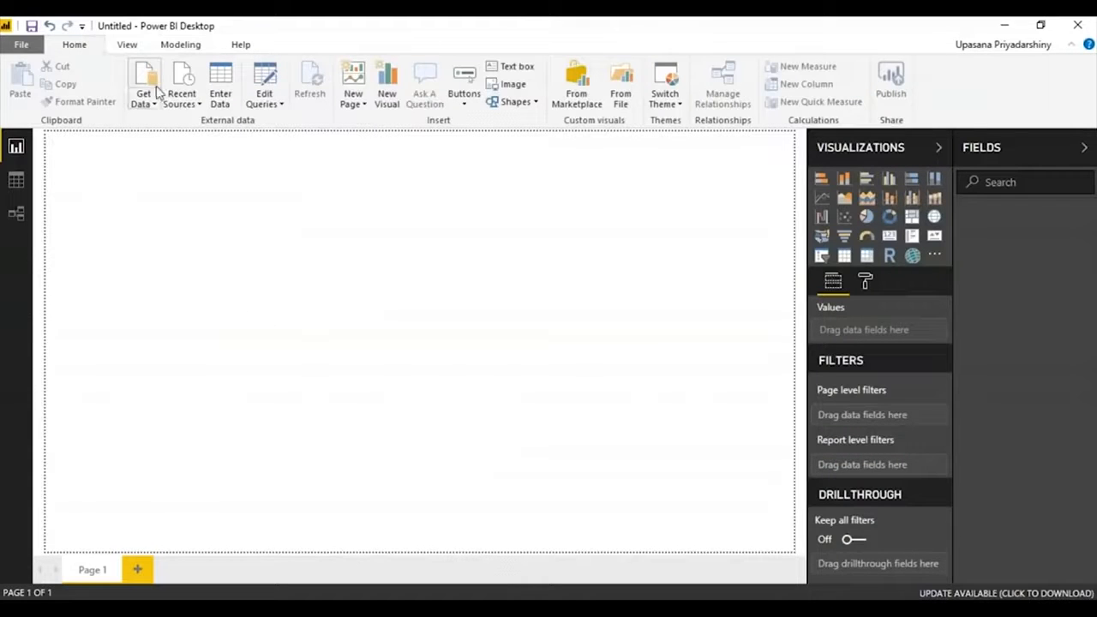
left_click(147, 101)
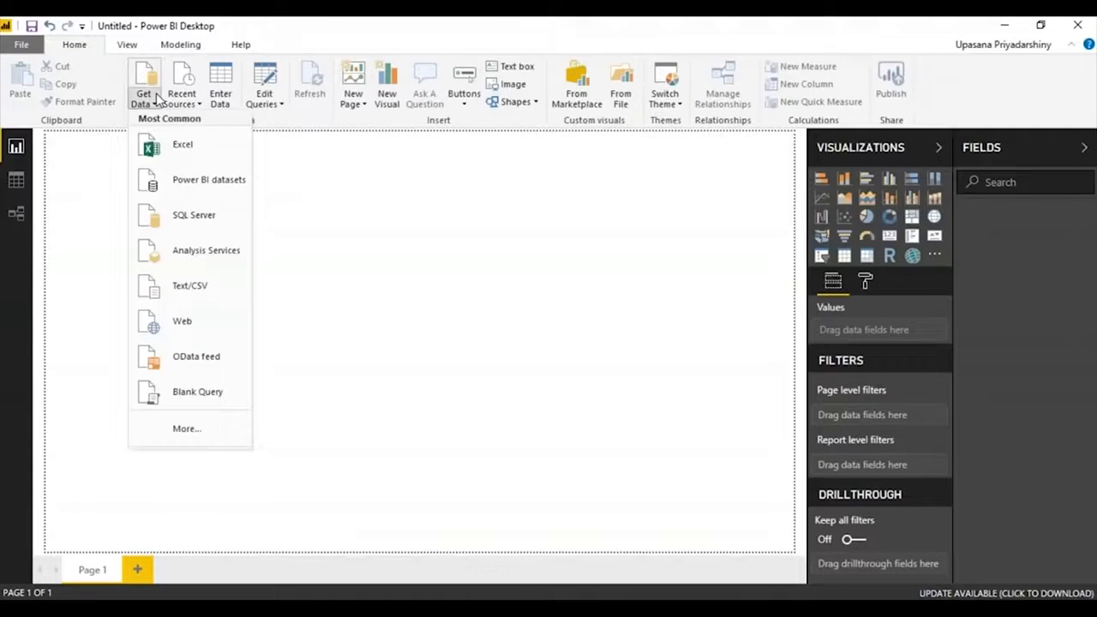
left_click(186, 157)
double_click(194, 129)
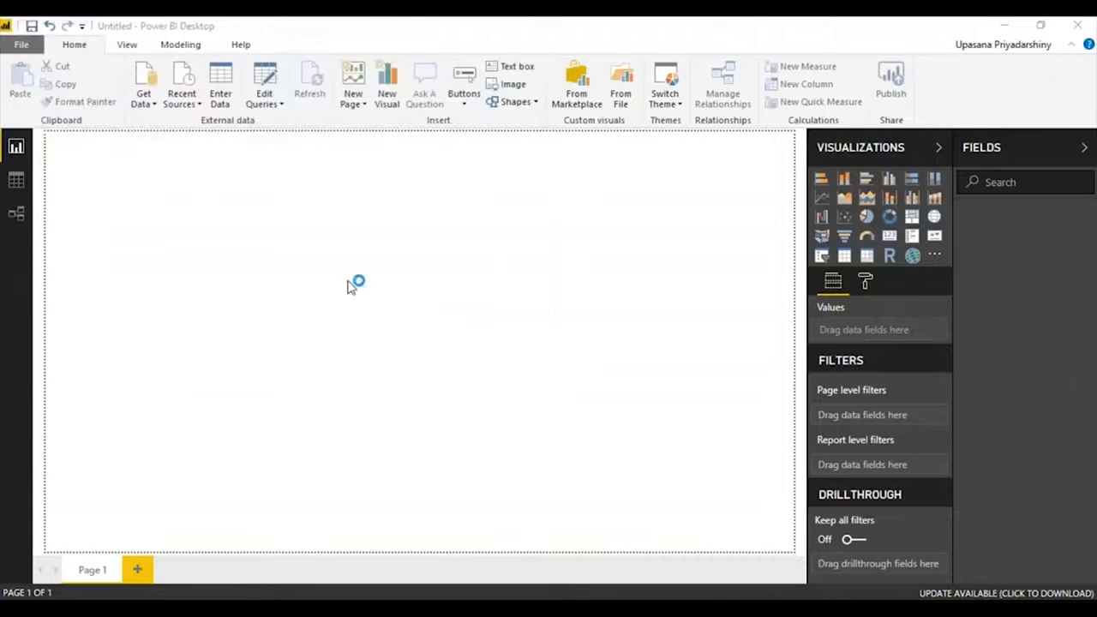
left_click(244, 160)
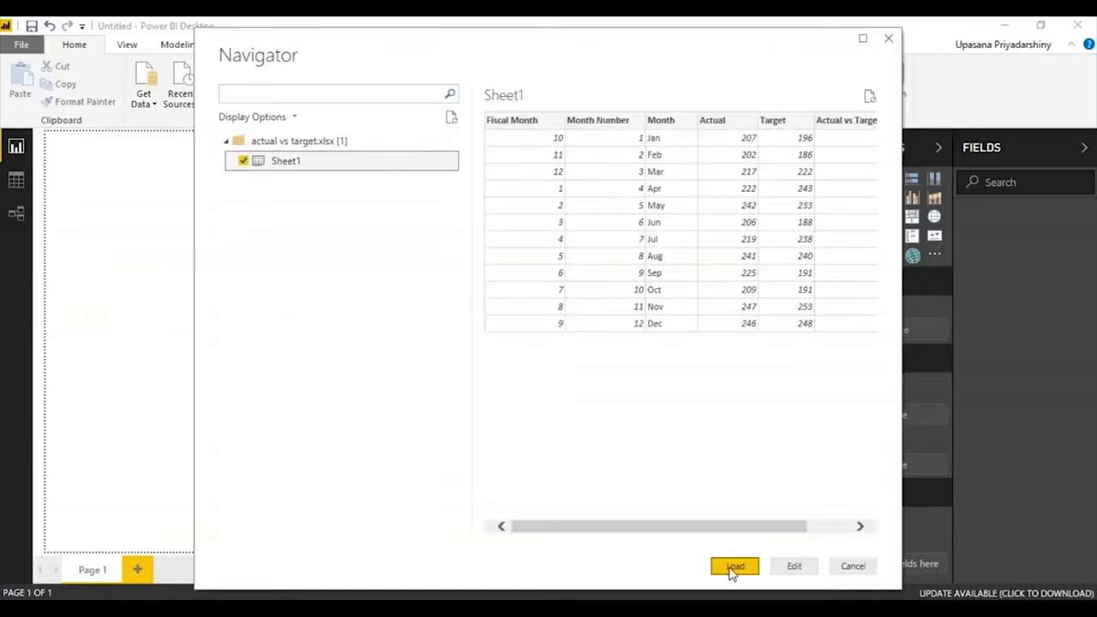
left_click(734, 568)
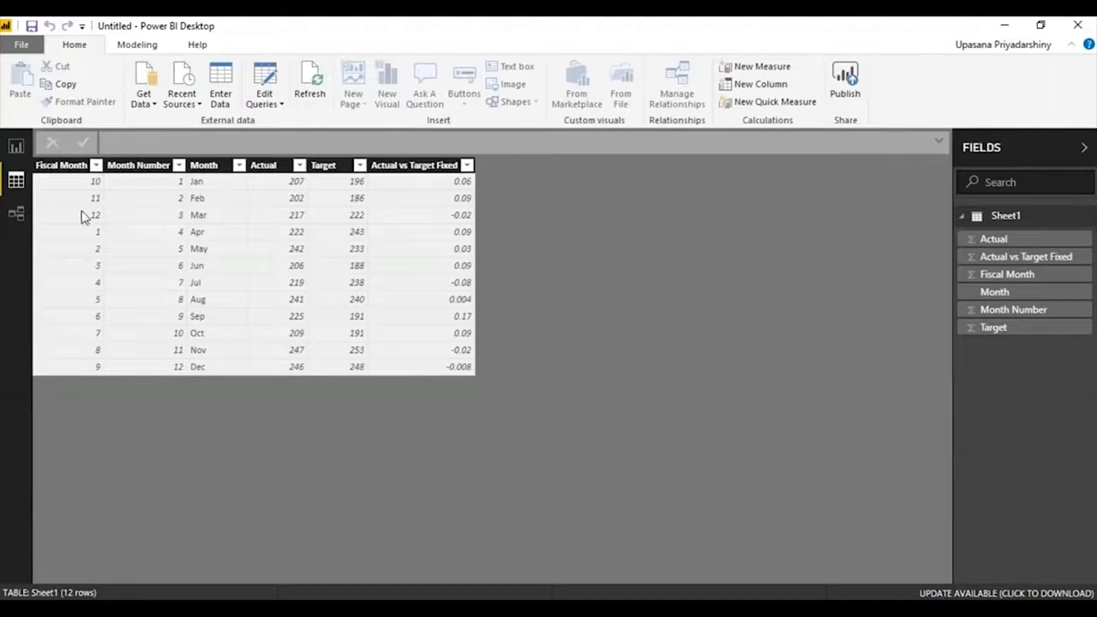
Add a clustered column chart filling Page 1 in the report view, with Month as axis and Actual as value.
left_click(17, 146)
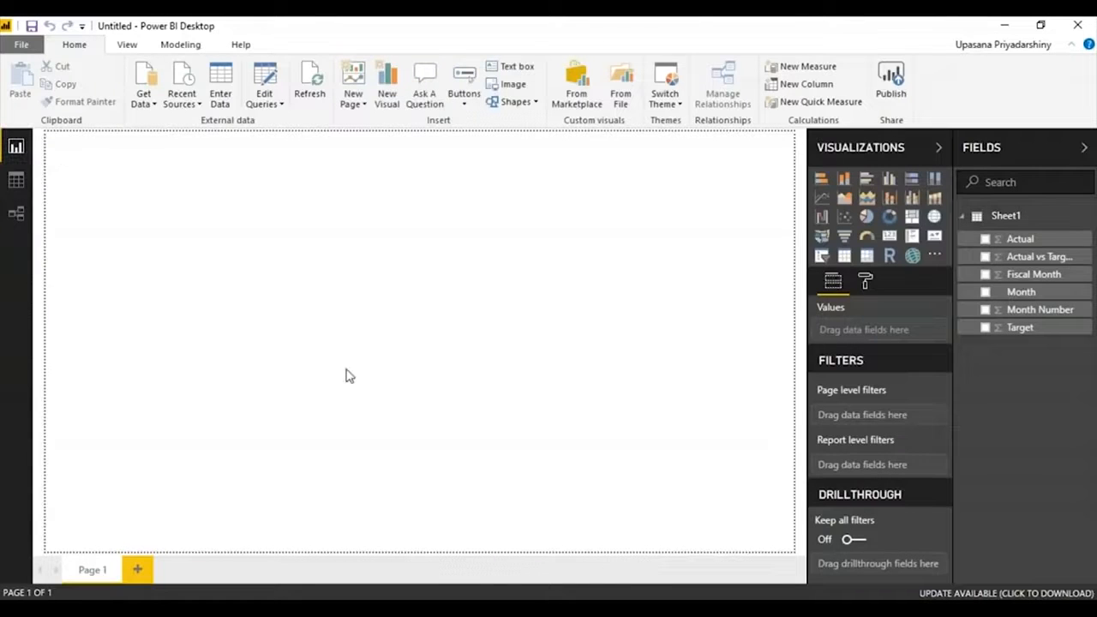
left_click(888, 178)
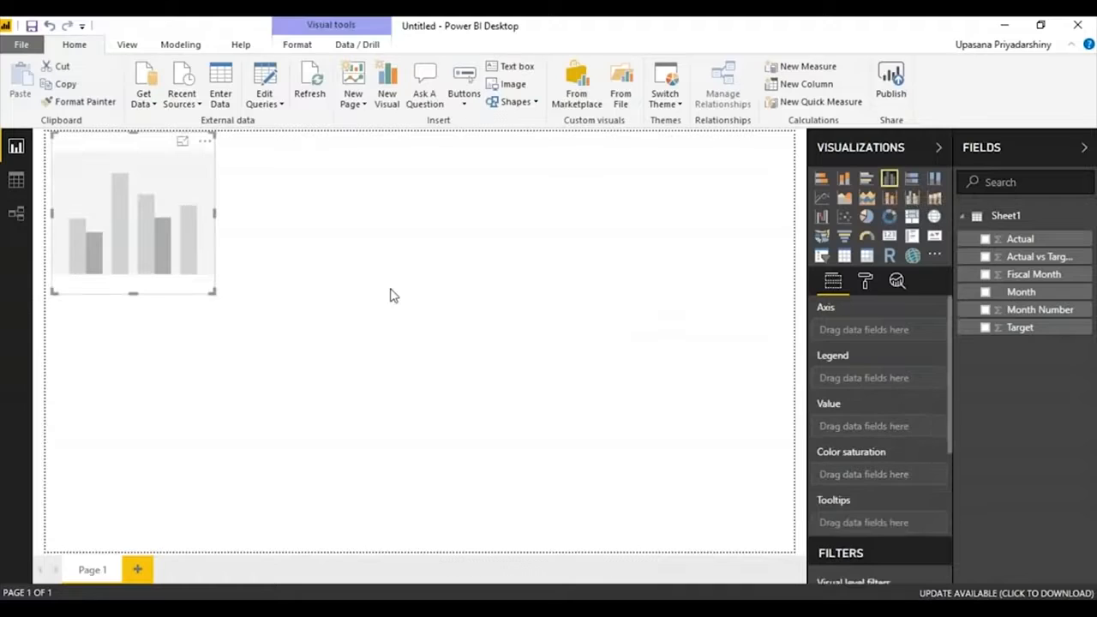
left_click_drag(215, 293, 792, 550)
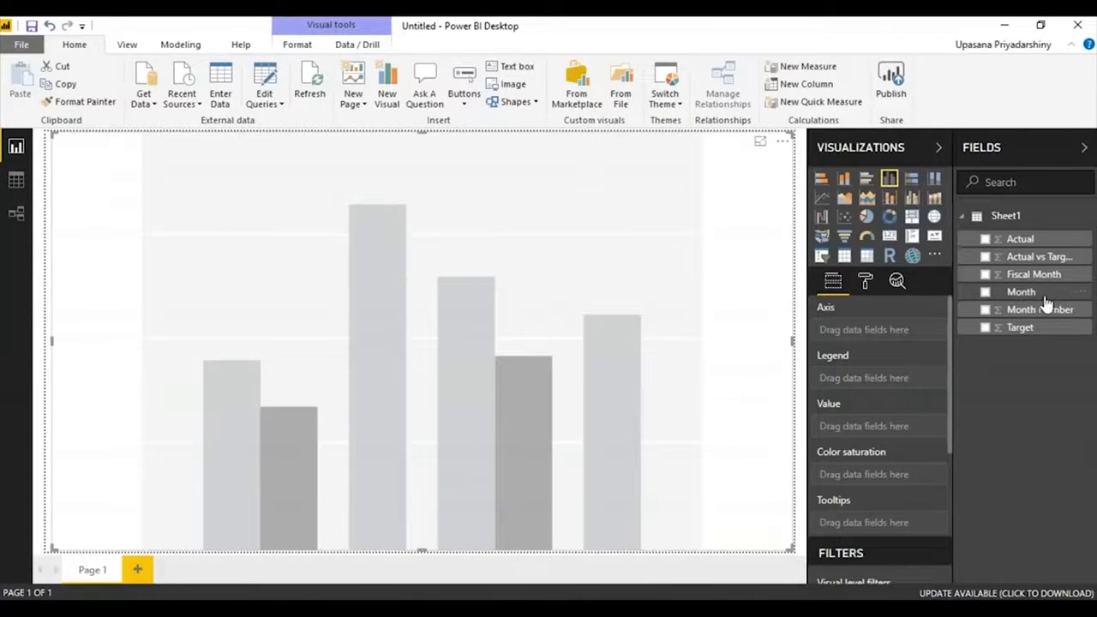
left_click_drag(1046, 297, 685, 262)
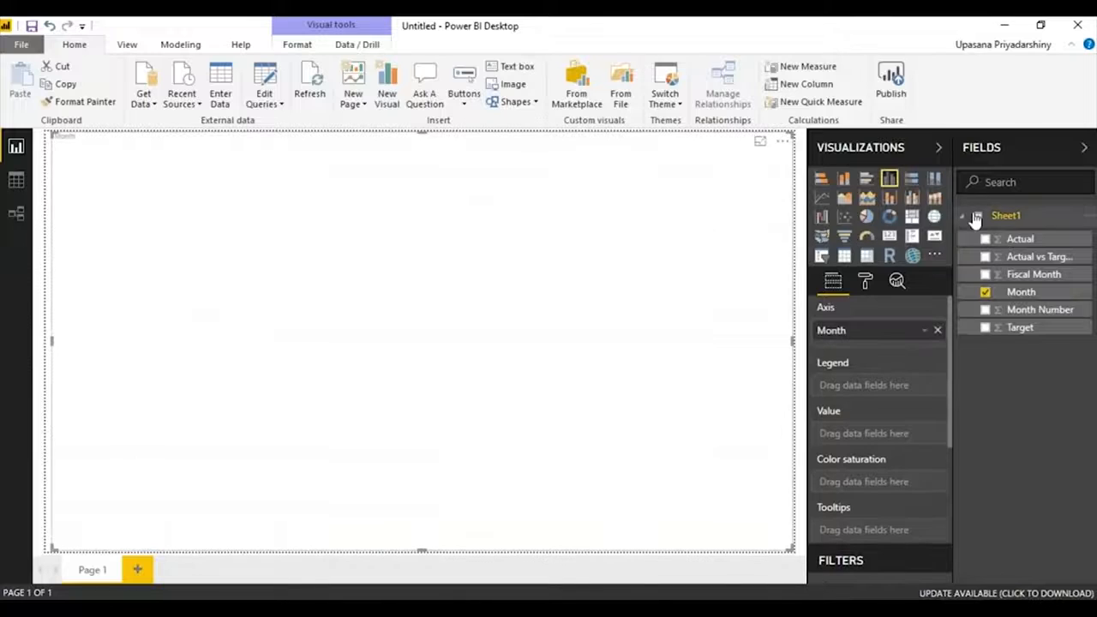
left_click_drag(1011, 246, 497, 316)
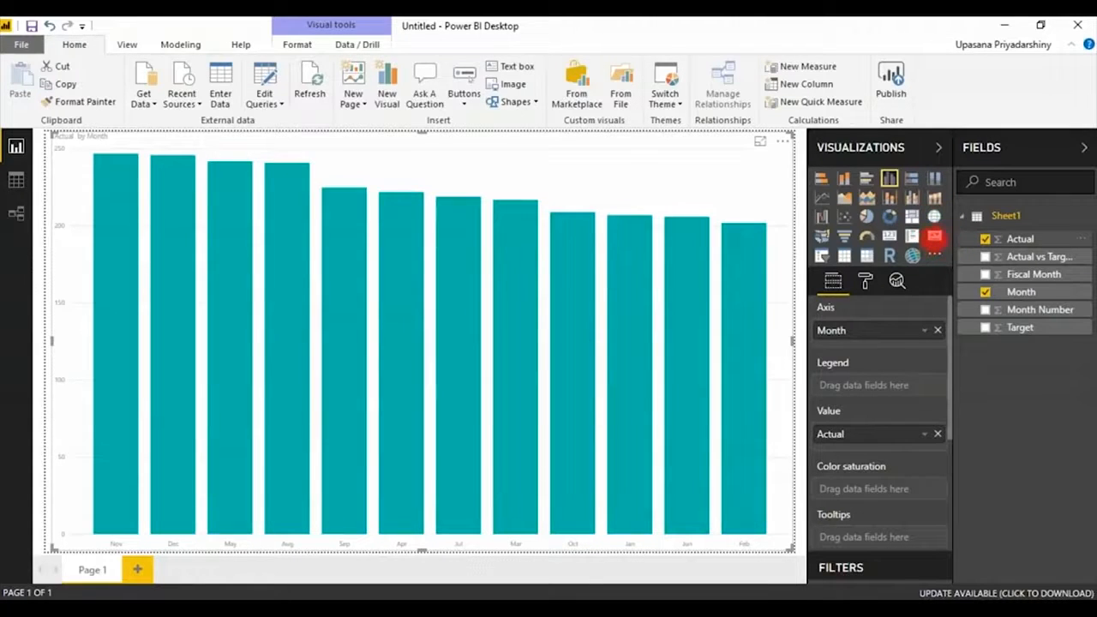
Convert the column chart to a KPI visual with Target as target goal, and narrow it to about half the page width.
left_click(935, 240)
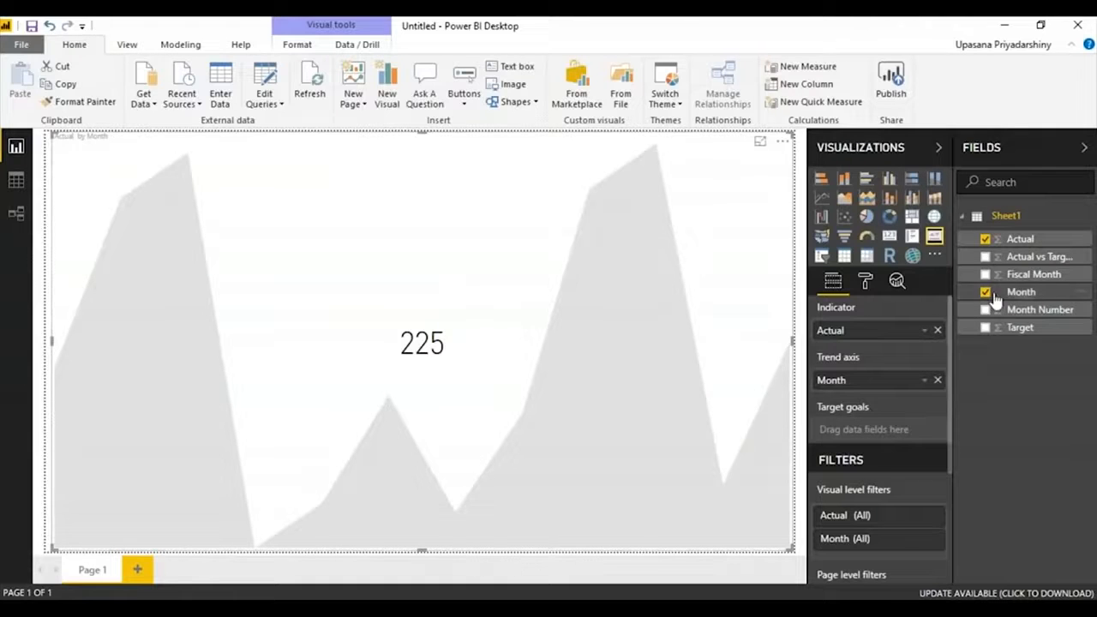
left_click(1013, 331)
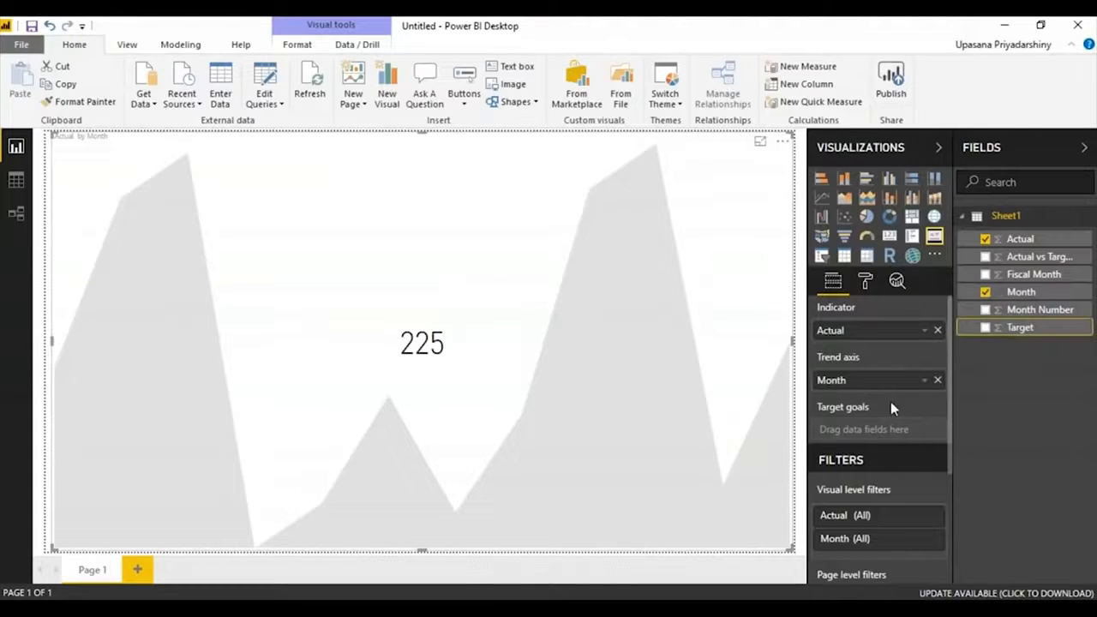
left_click_drag(1019, 327, 904, 438)
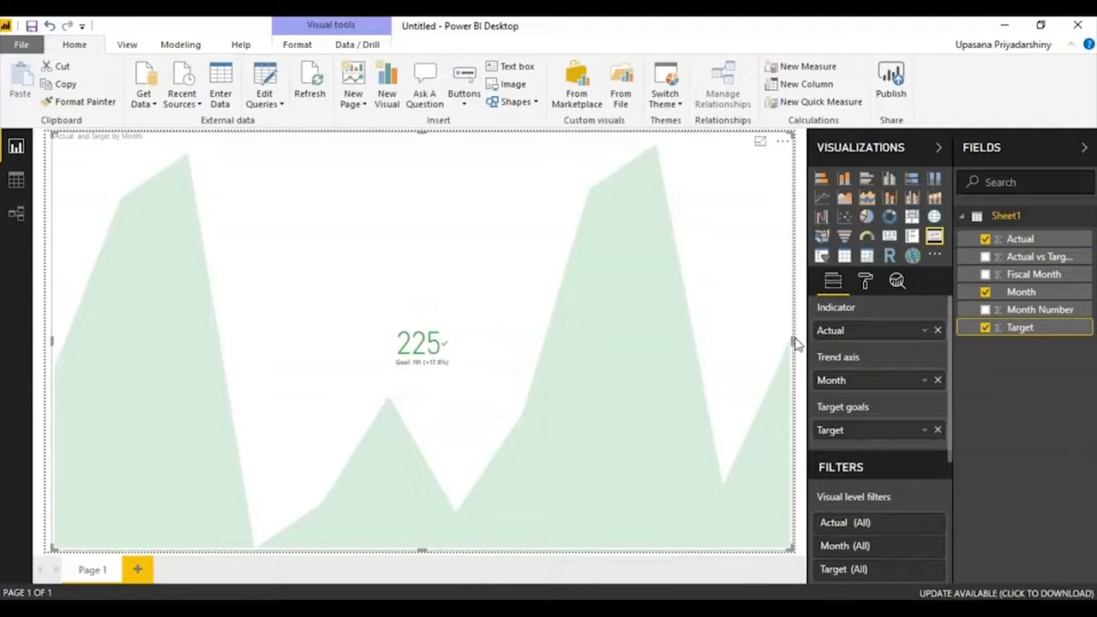
left_click_drag(793, 341, 419, 348)
left_click(450, 338)
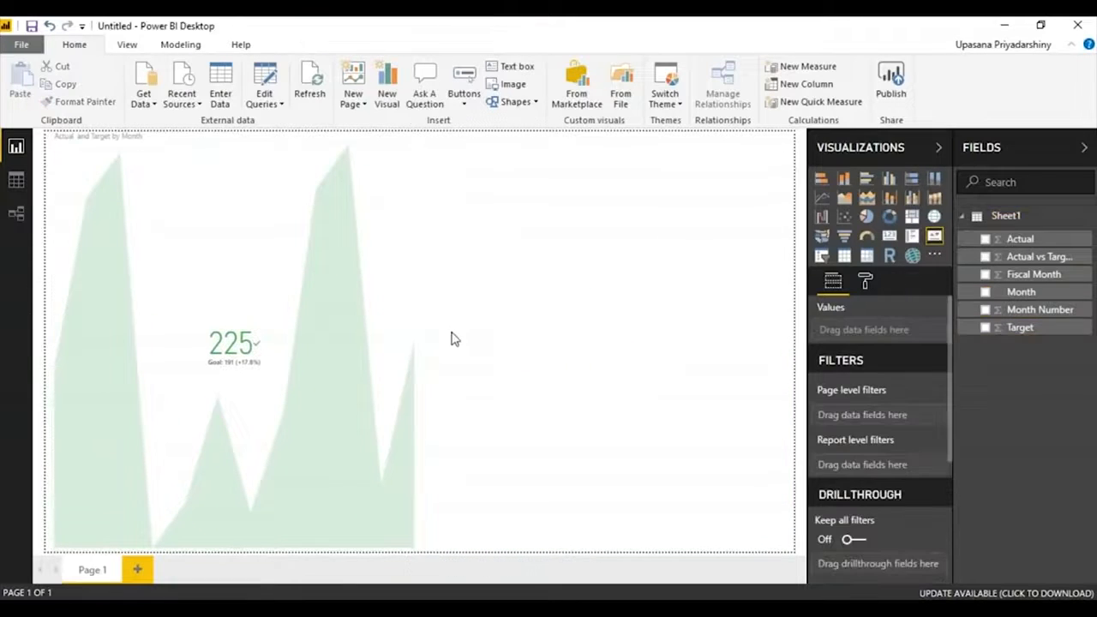
Add a table visual in the free space beside the KPI, showing Month, Actual and Target.
left_click(844, 256)
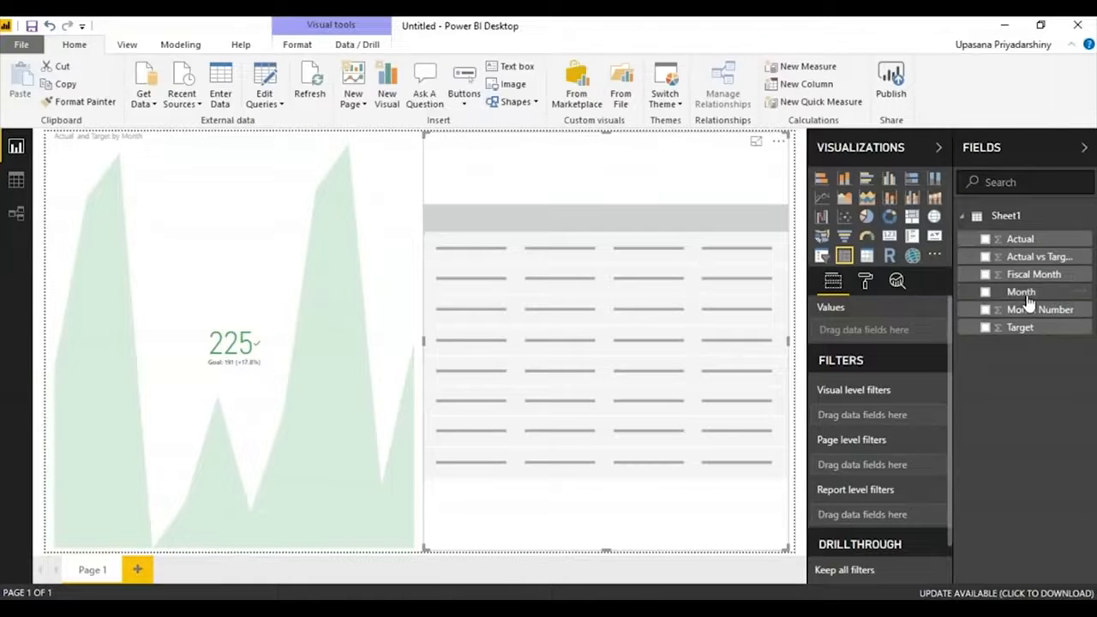
left_click_drag(1021, 291, 604, 309)
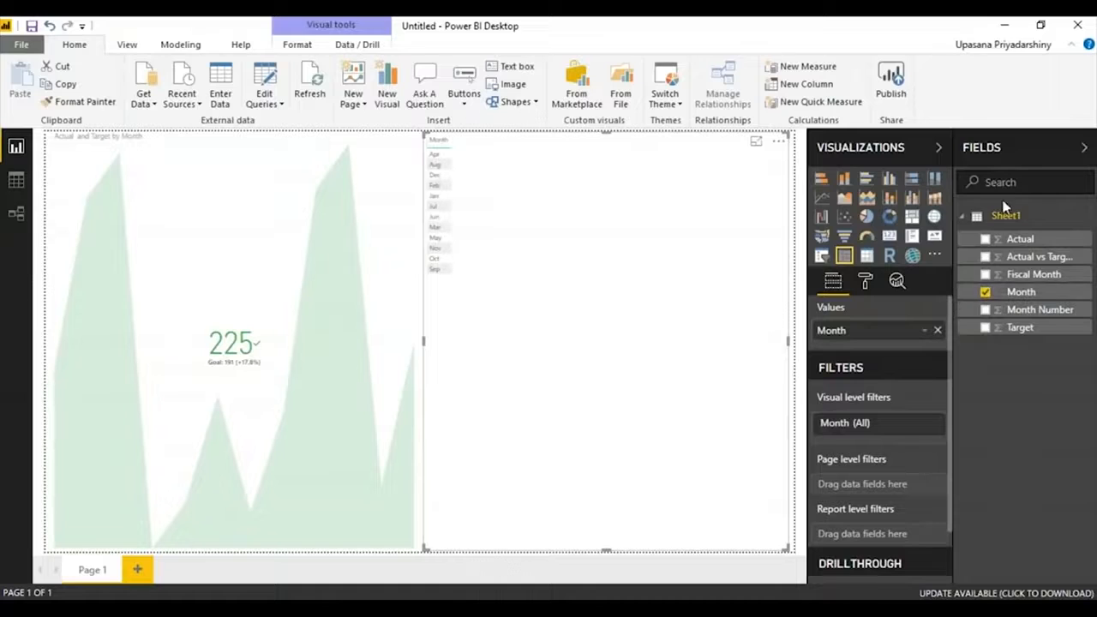
left_click_drag(1019, 238, 591, 210)
left_click_drag(1040, 333, 644, 274)
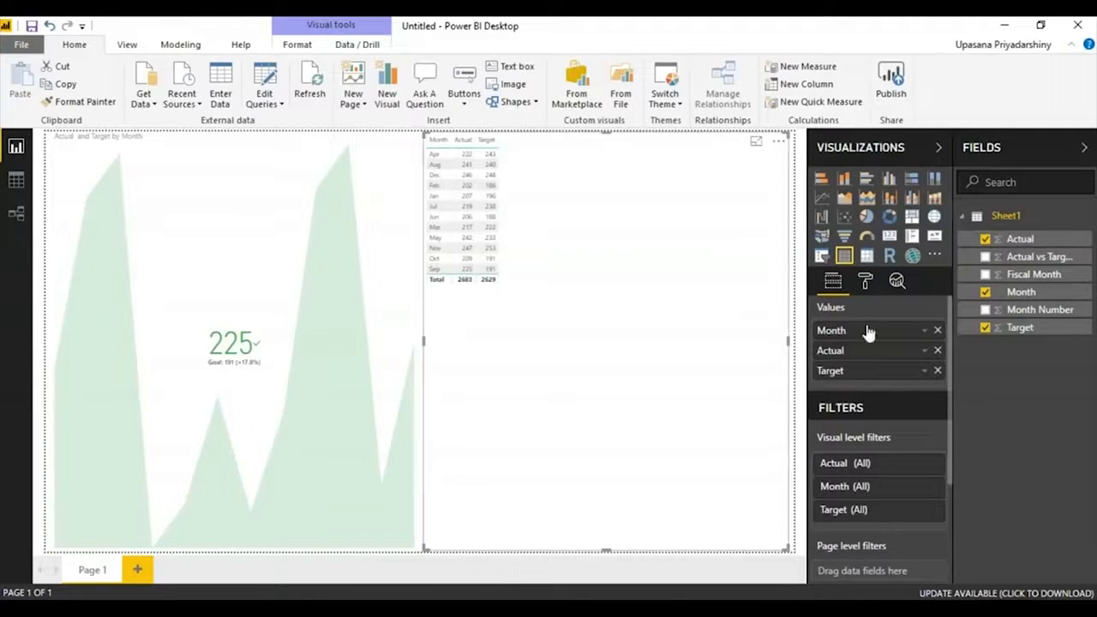
Set the text size in the table's grid formatting to 20.
left_click(865, 281)
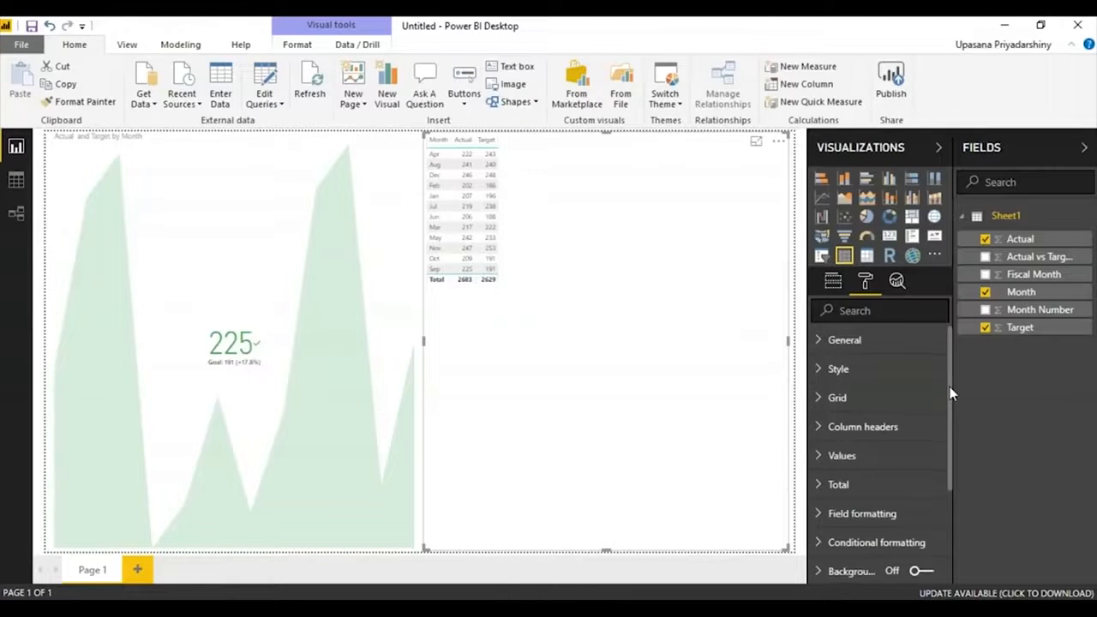
left_click(897, 379)
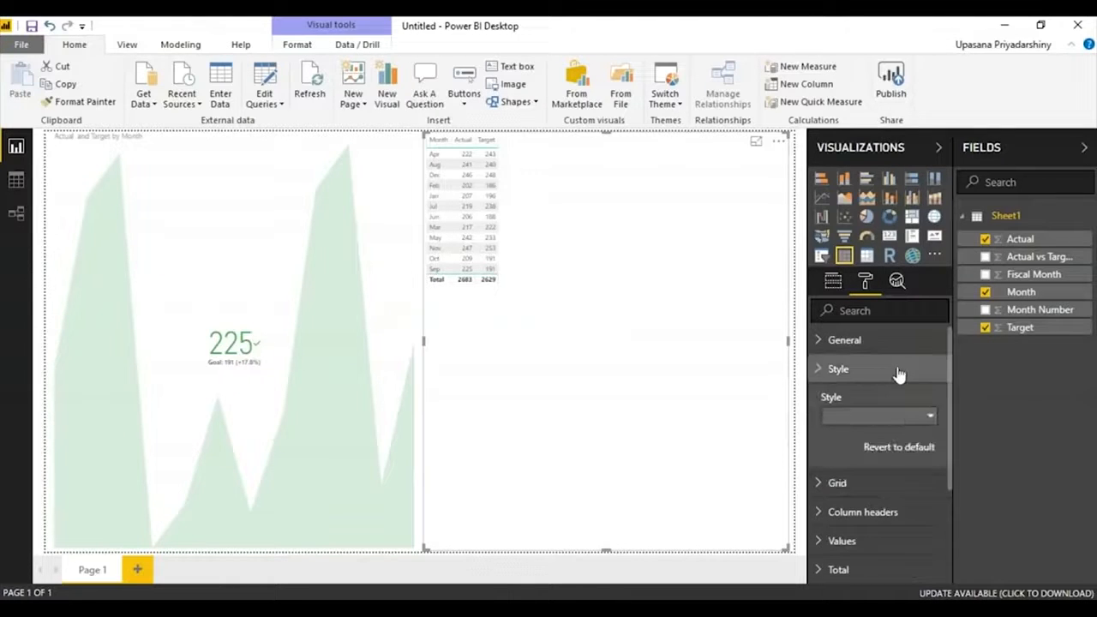
left_click(899, 347)
mouse_move(951, 524)
left_mouse_down()
mouse_move(961, 533)
mouse_move(954, 522)
left_mouse_up()
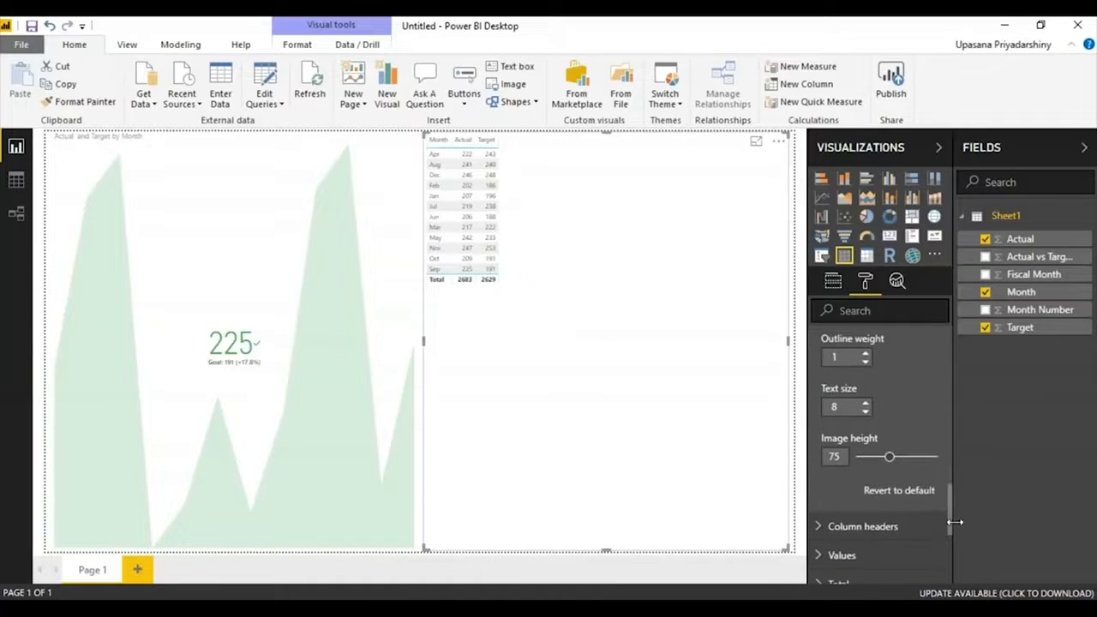
left_click(865, 403)
left_click(865, 403)
left_click(866, 403)
left_click(865, 403)
left_click(866, 403)
left_click(866, 403)
left_click(867, 403)
left_click(866, 404)
left_click(866, 403)
left_click(866, 403)
left_click(866, 403)
left_click(866, 404)
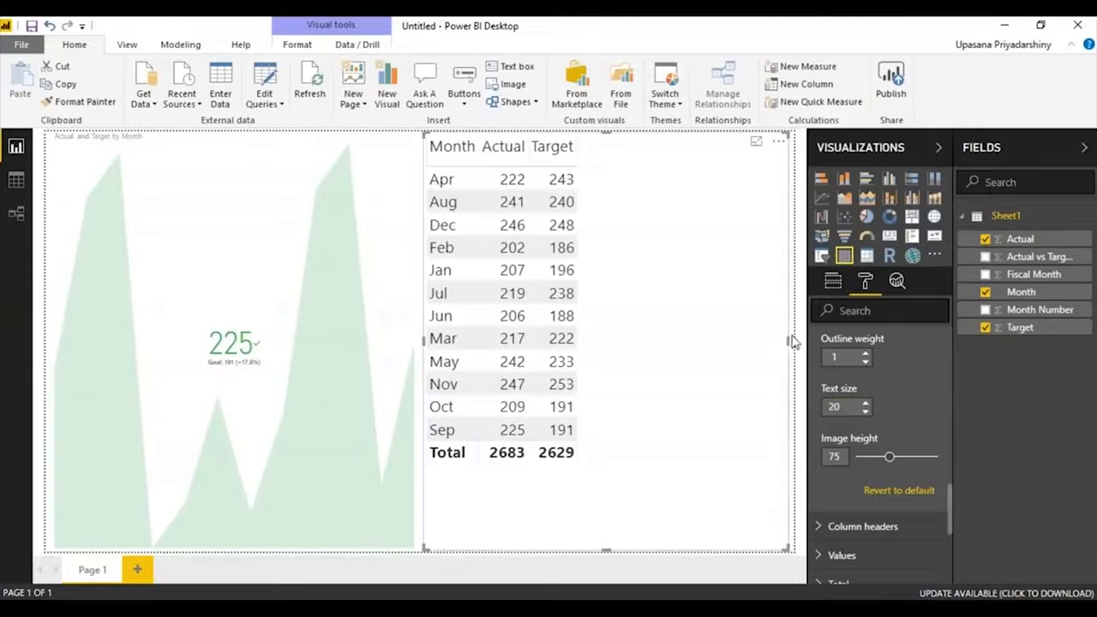
Shrink the table visual's width and height to fit its columns and rows.
left_click_drag(787, 340, 583, 325)
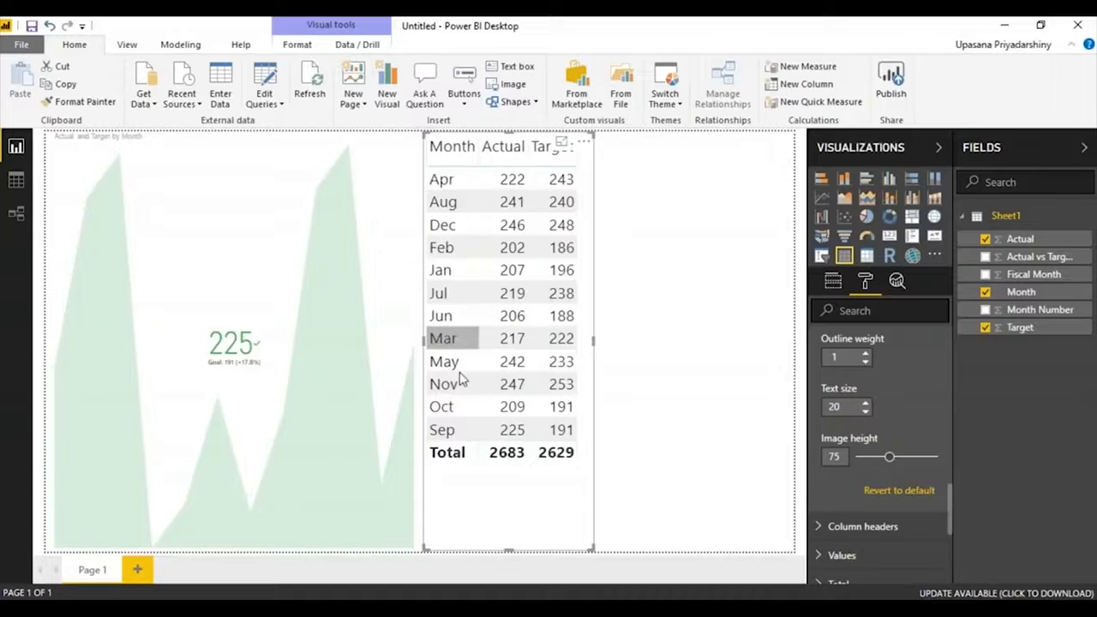
left_click_drag(508, 550, 507, 467)
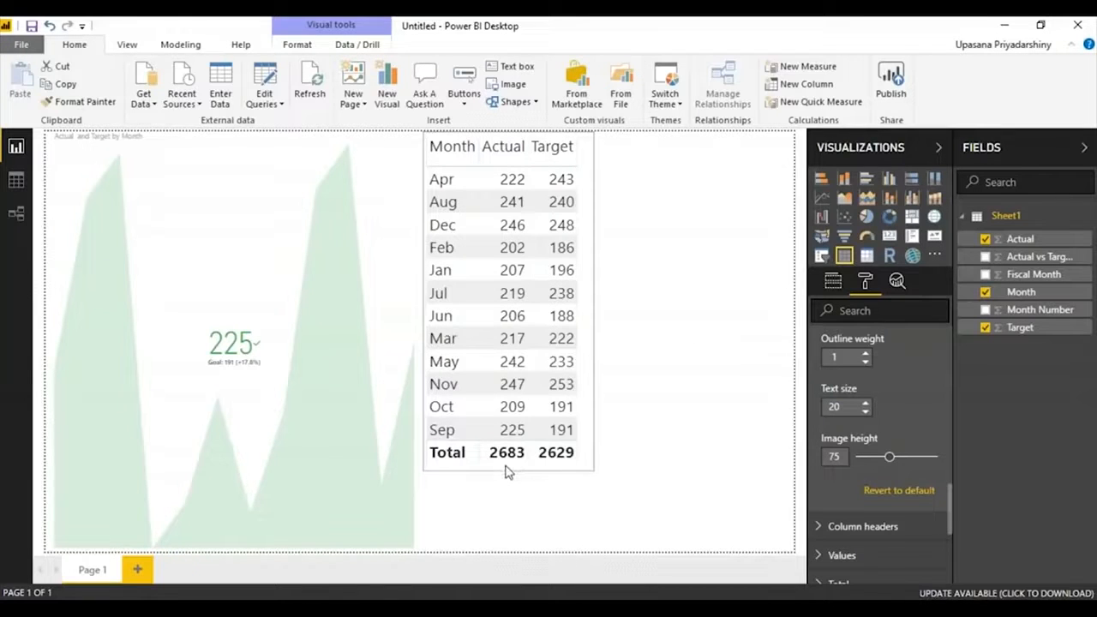
left_click(634, 409)
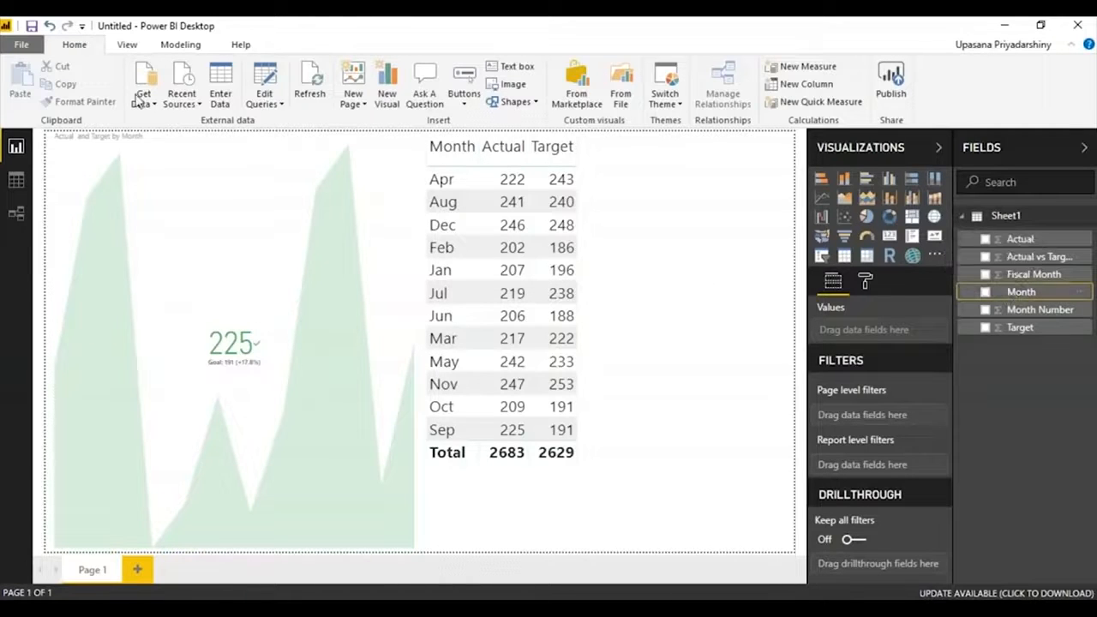
Sort the Month field by the Month Number column.
left_click(196, 44)
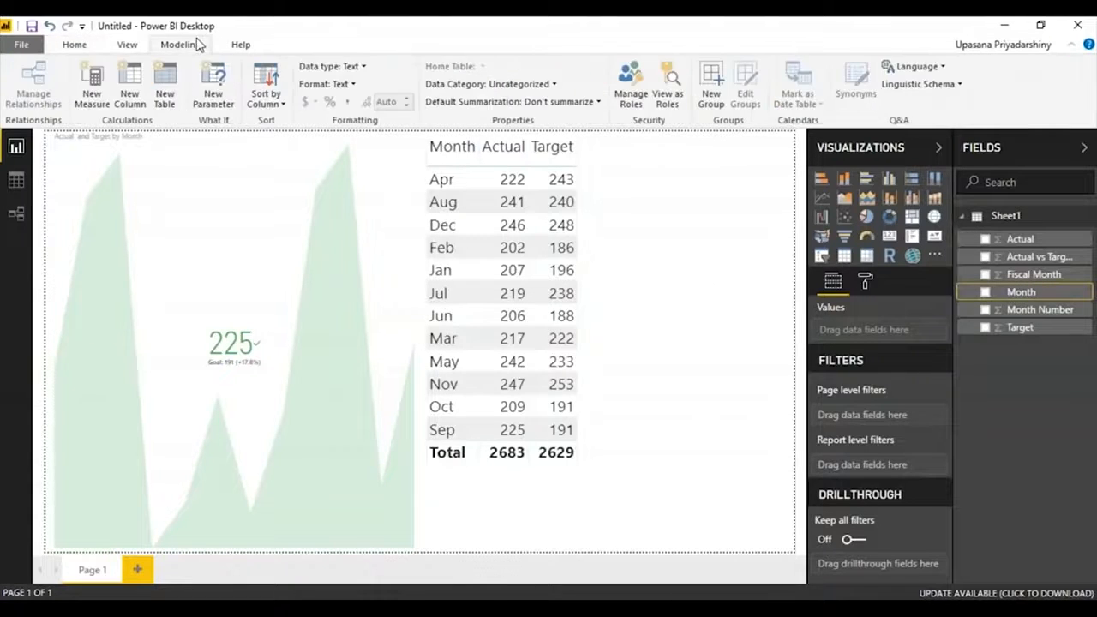
left_click(273, 103)
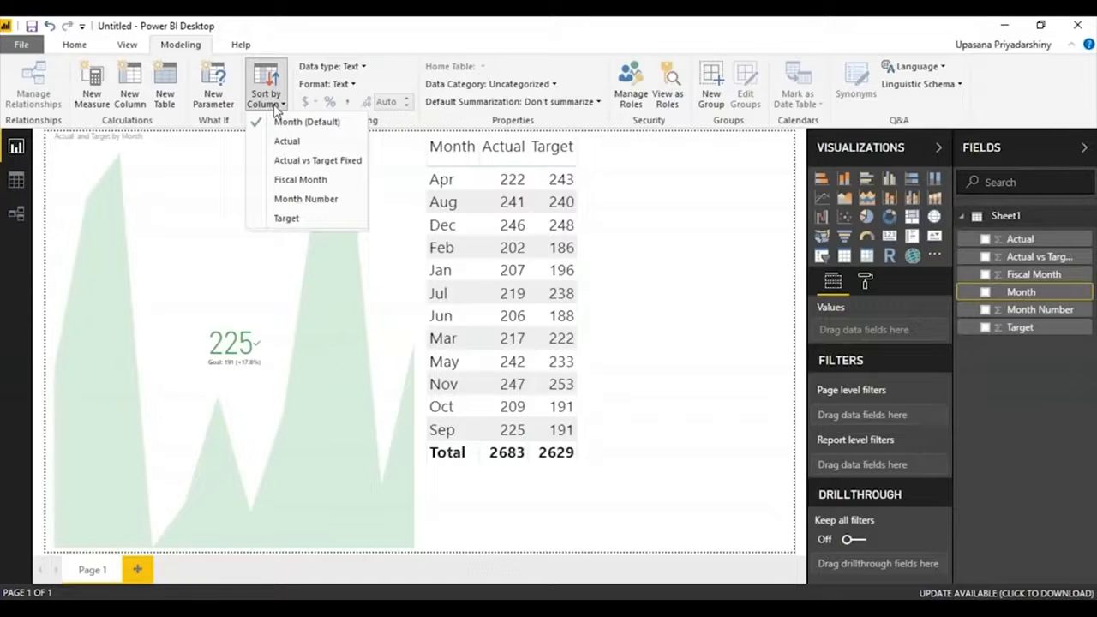
left_click(285, 199)
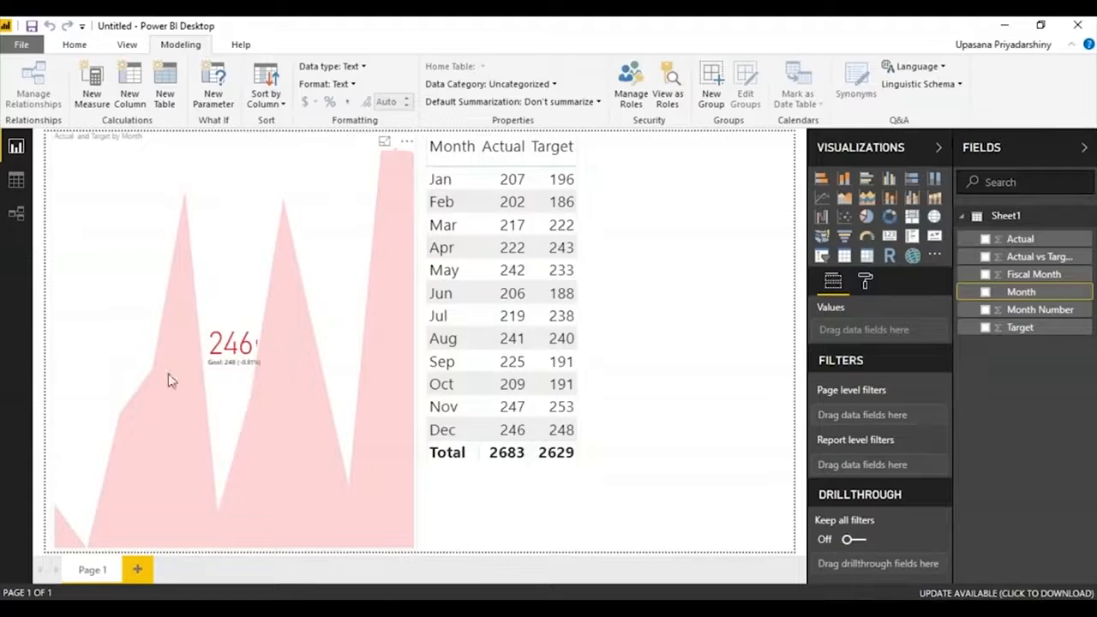
Look through the KPI visual's formatting options for Indicator, Trend axis, Goals and Color coding.
left_click(137, 300)
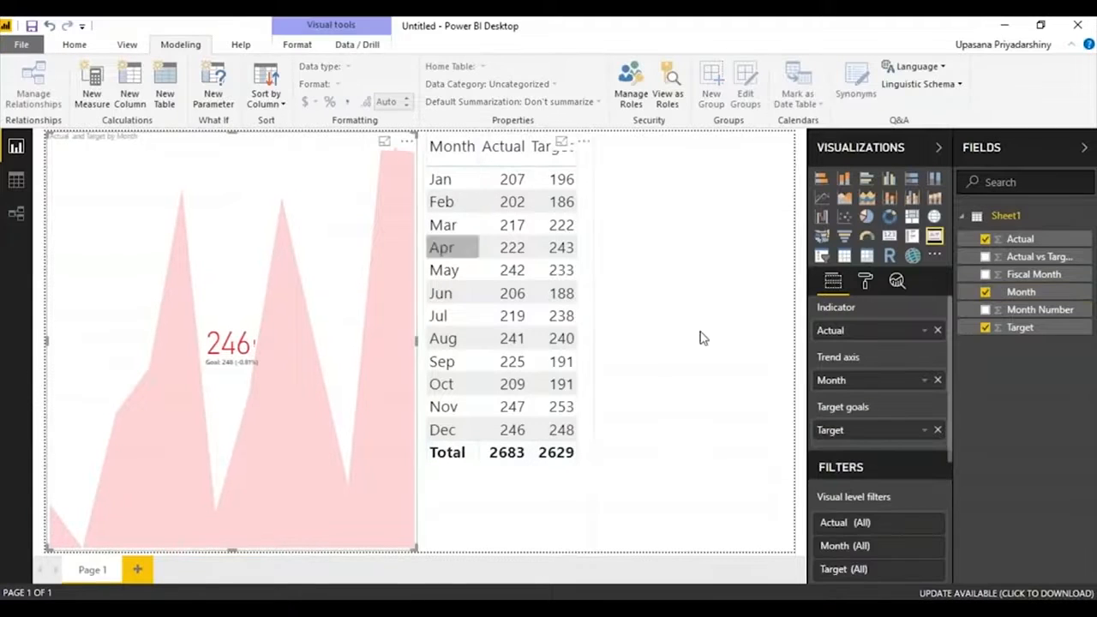
left_click(864, 281)
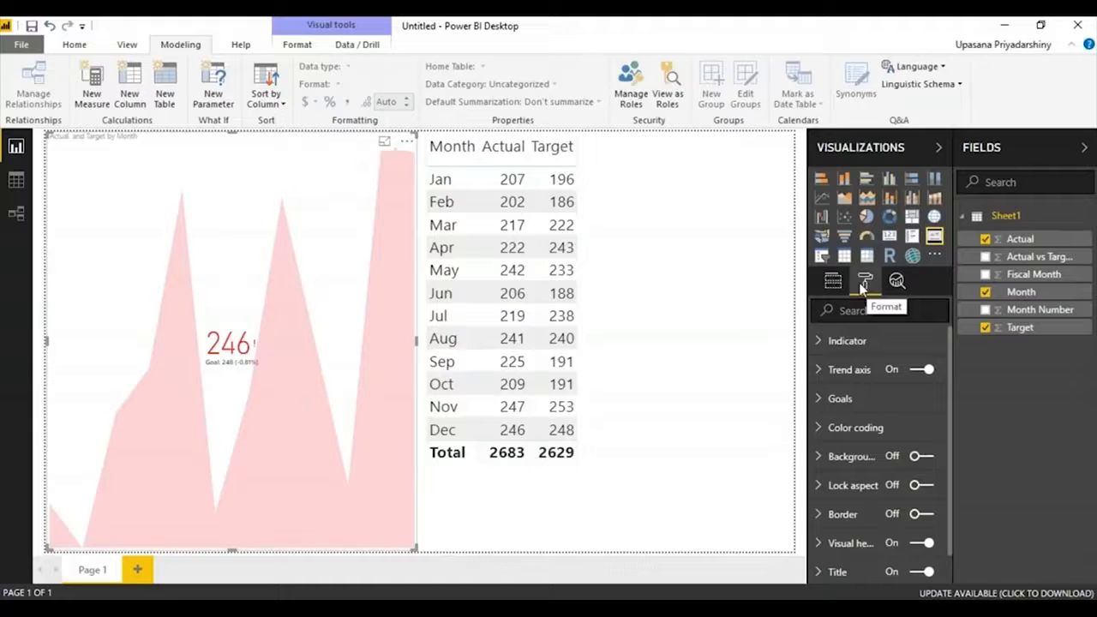
left_click(869, 339)
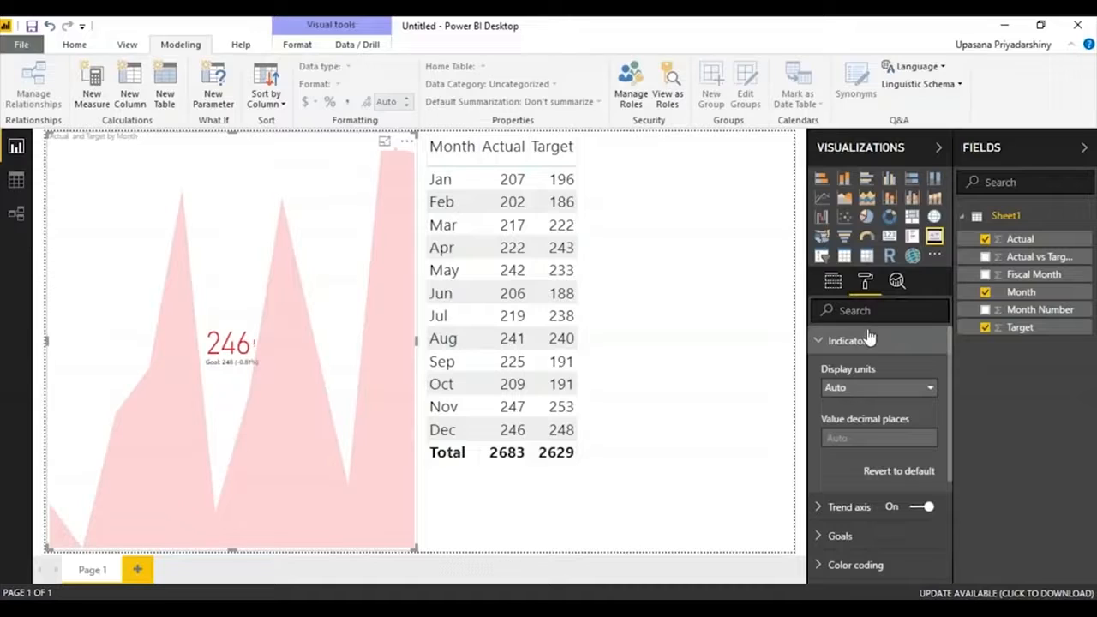
left_click(818, 340)
left_click(823, 370)
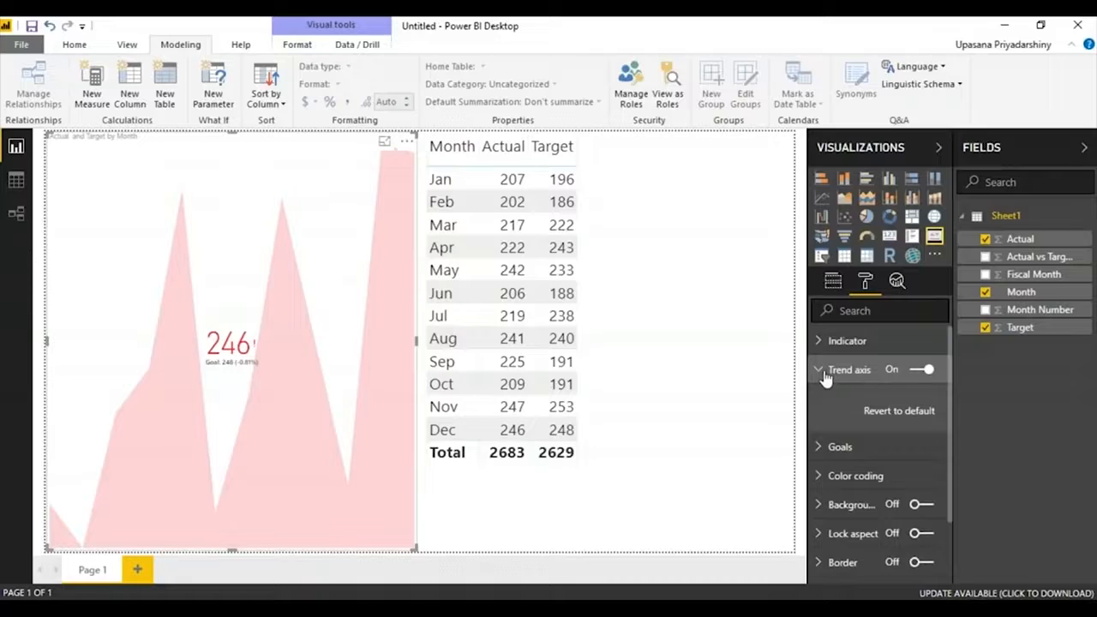
left_click(821, 370)
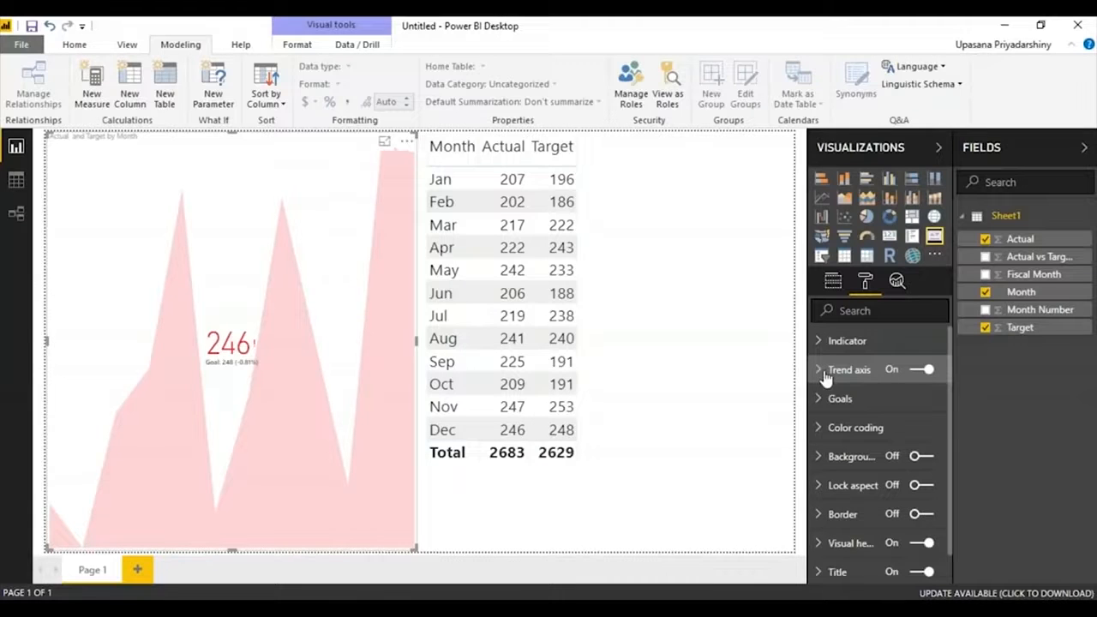
left_click(829, 400)
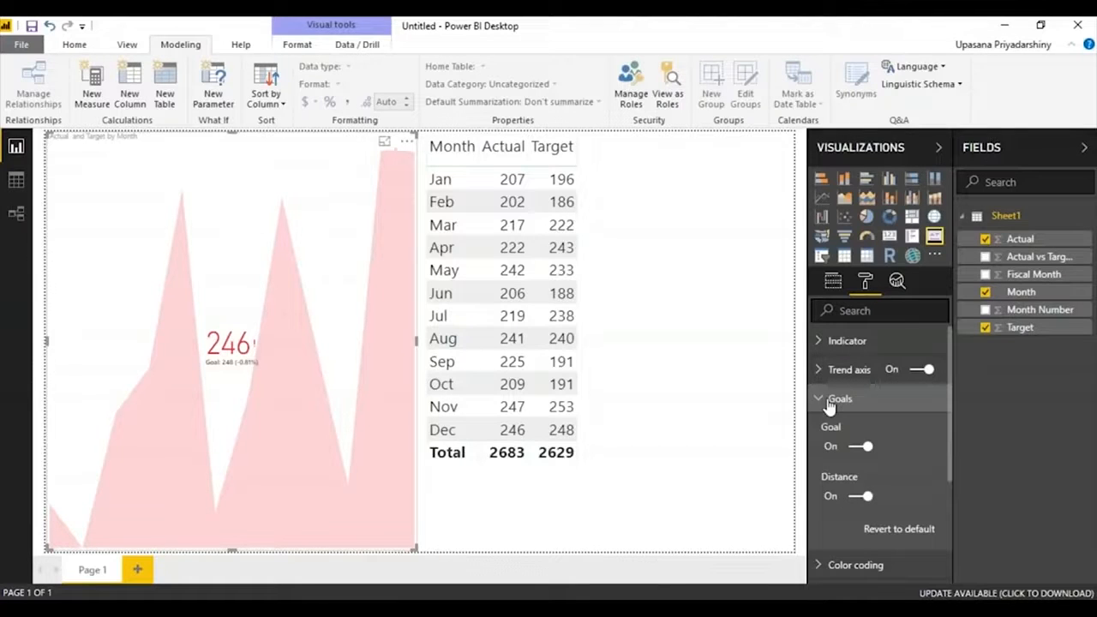
left_click(829, 401)
left_click(839, 427)
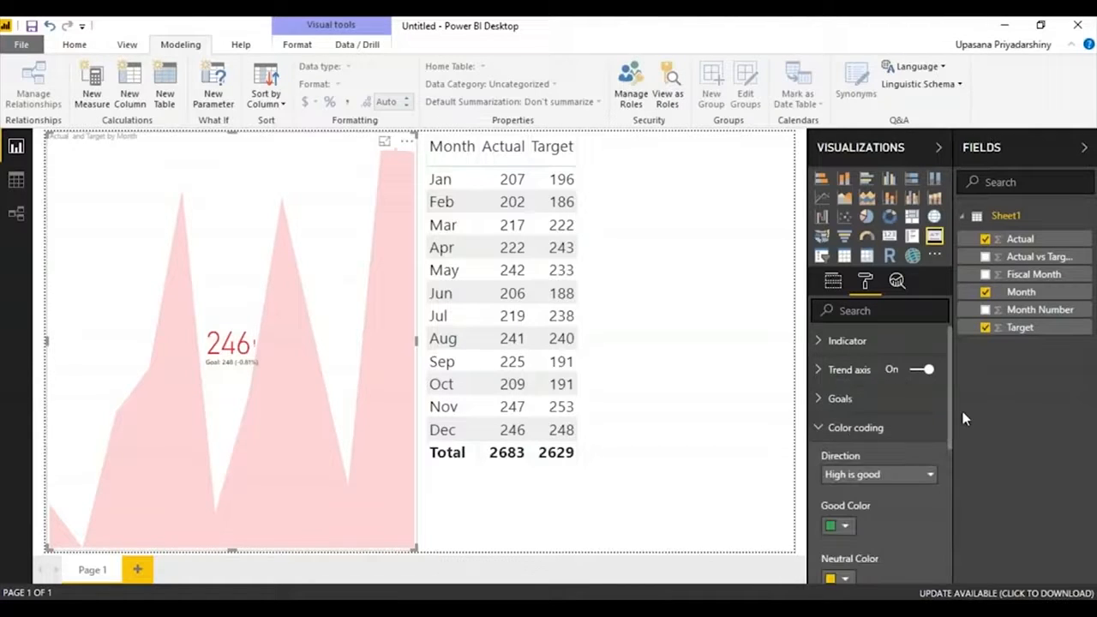
Review the KPI's color coding settings and direction choices, keeping the direction at High is good.
scroll(948, 407, "down", 3)
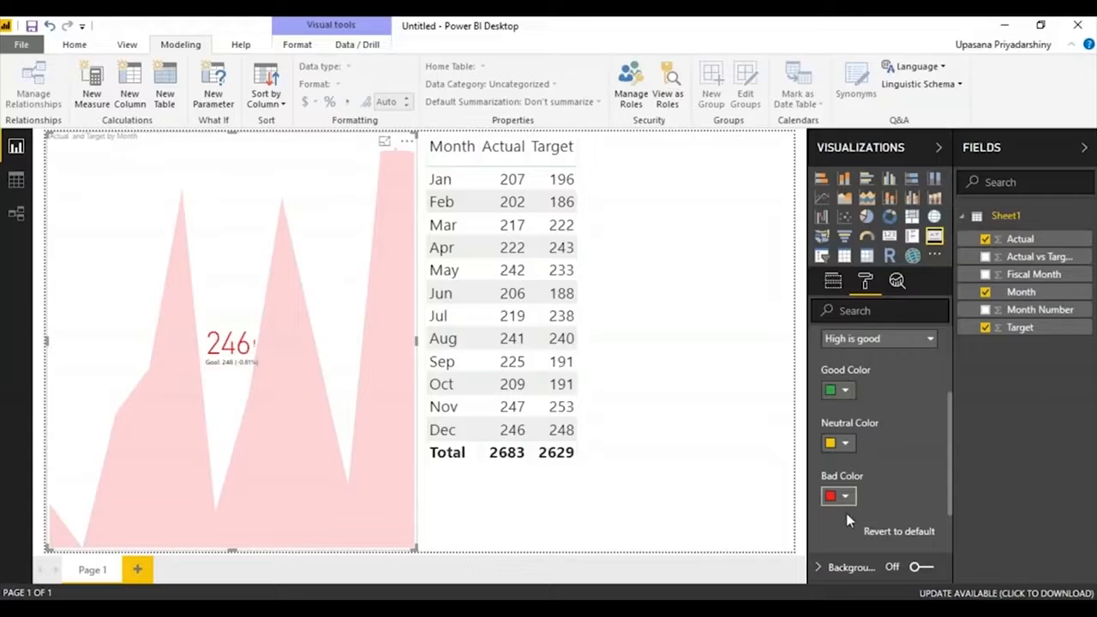
left_click(929, 341)
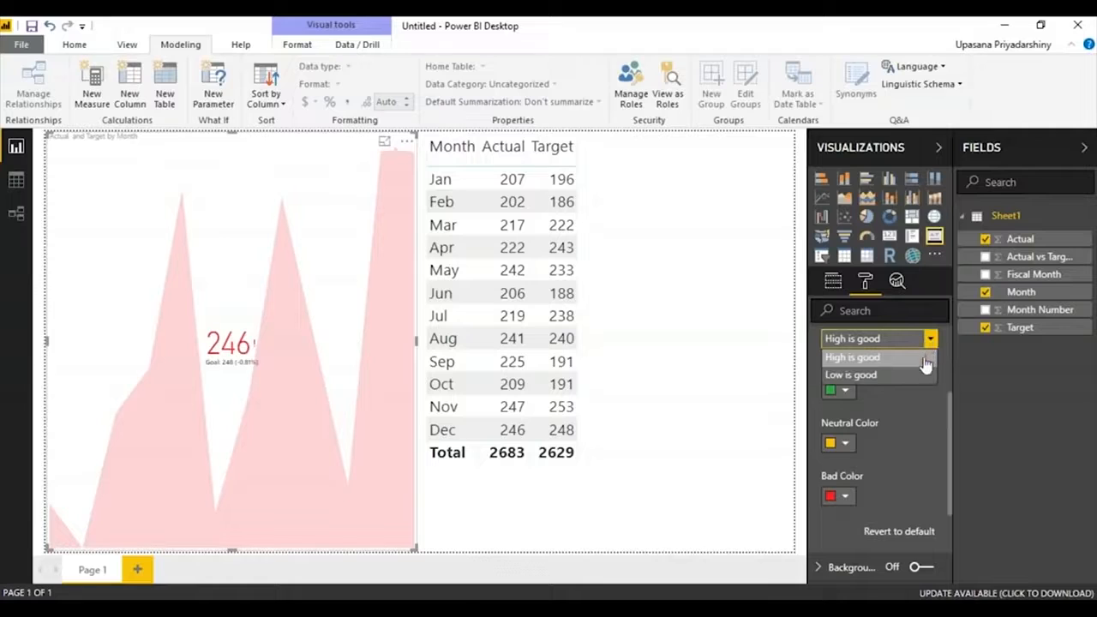
left_click(926, 360)
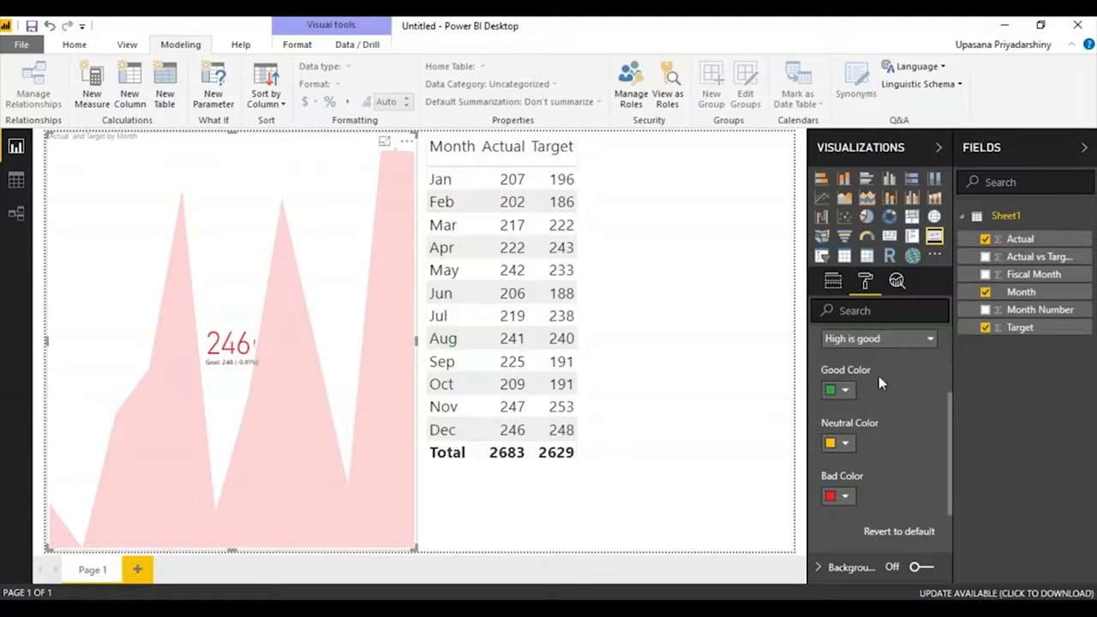
left_click(906, 340)
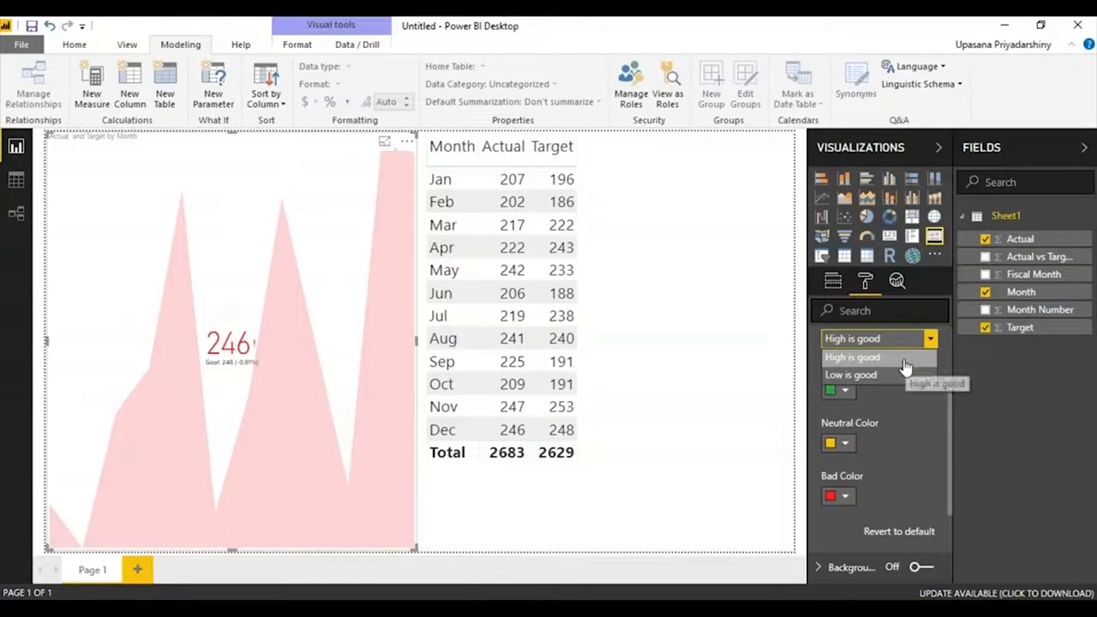
left_click(904, 365)
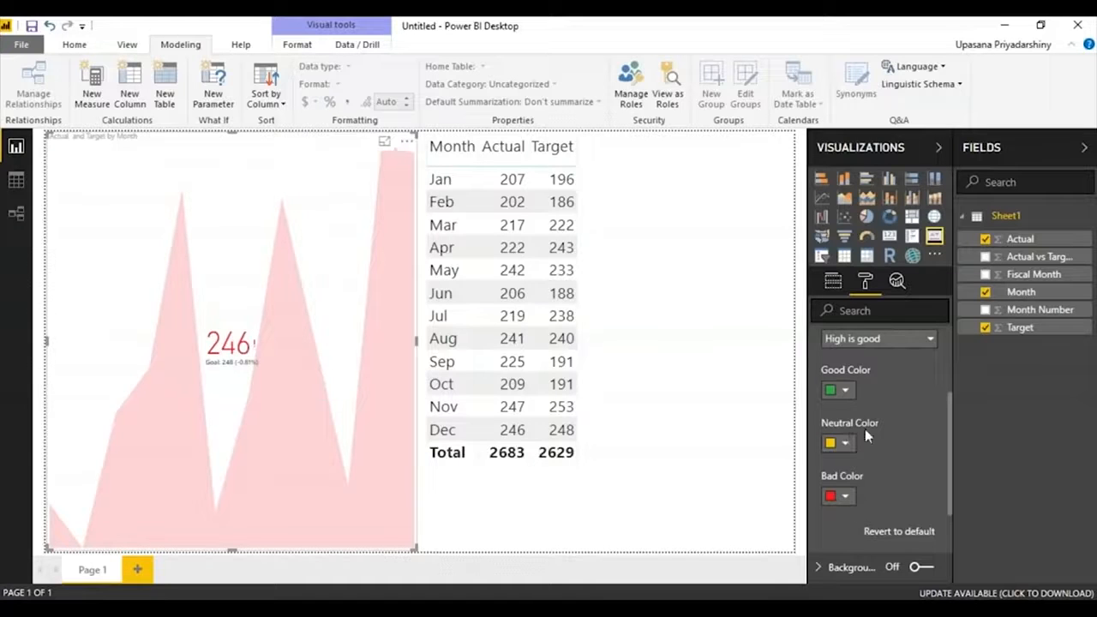
left_click(832, 281)
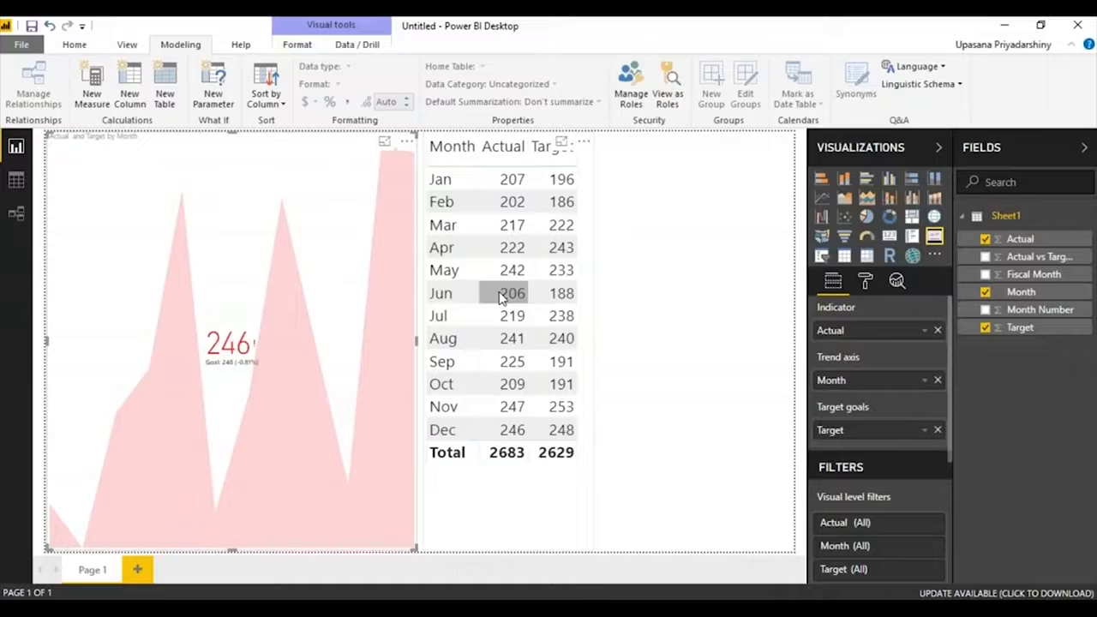
Remove the monthly table visual and stretch the KPI across the lower part of the page.
left_click(589, 153)
left_click(583, 142)
left_click(641, 196)
Create the measure Progress = "Progress this year=" & SUM(Sheet1[Actual ]).
left_click(92, 92)
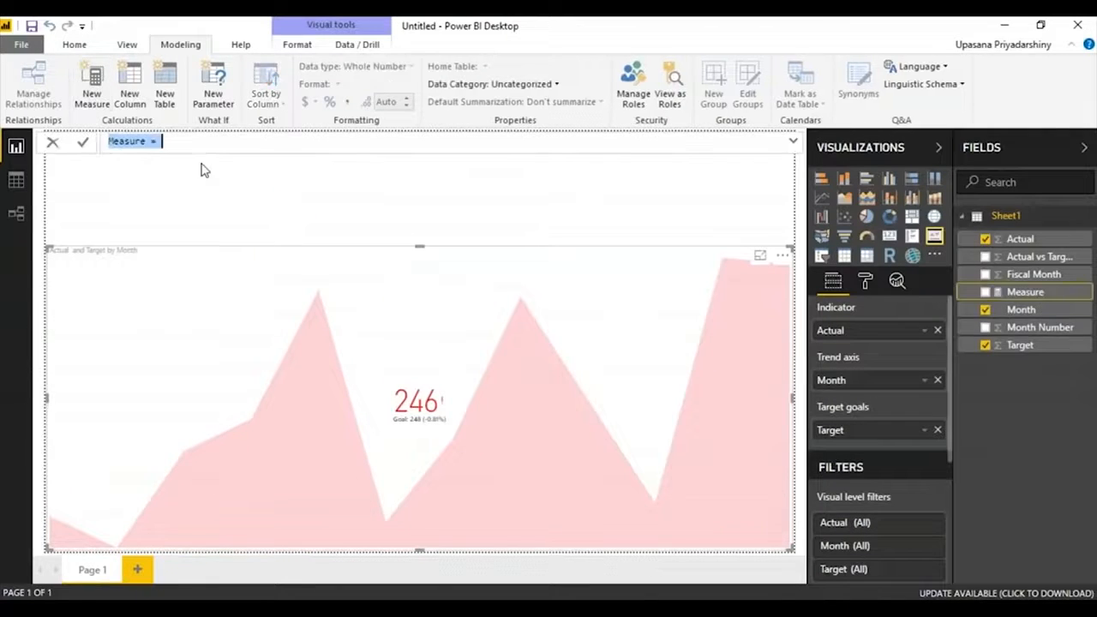
type("Progress = \"Pro")
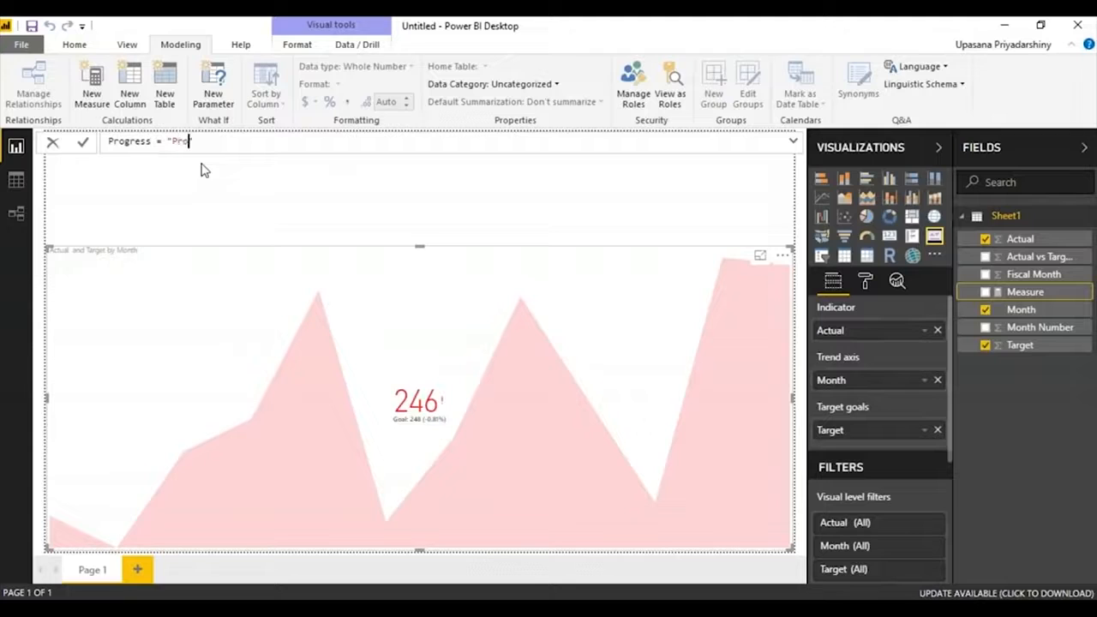
type("gress this year=\" & SUM")
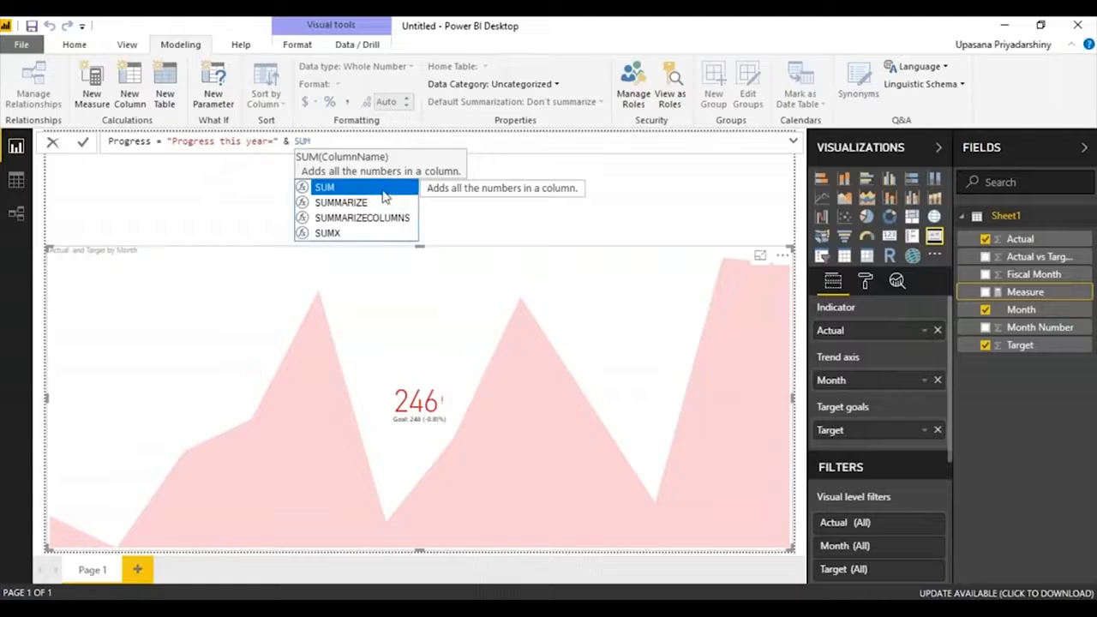
type("(")
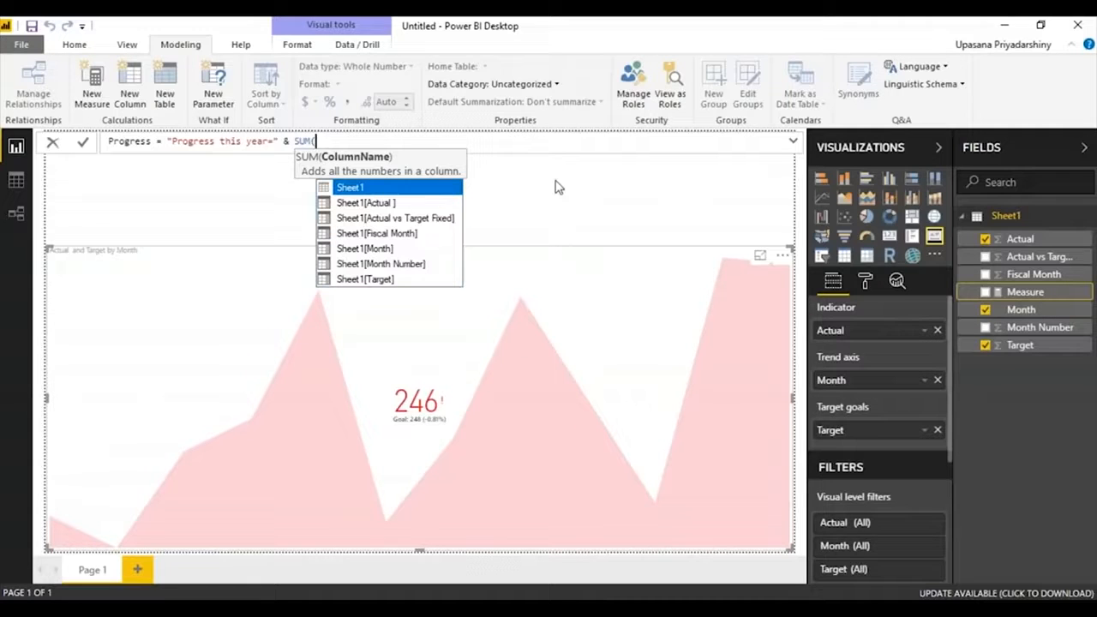
left_click(390, 204)
type(")")
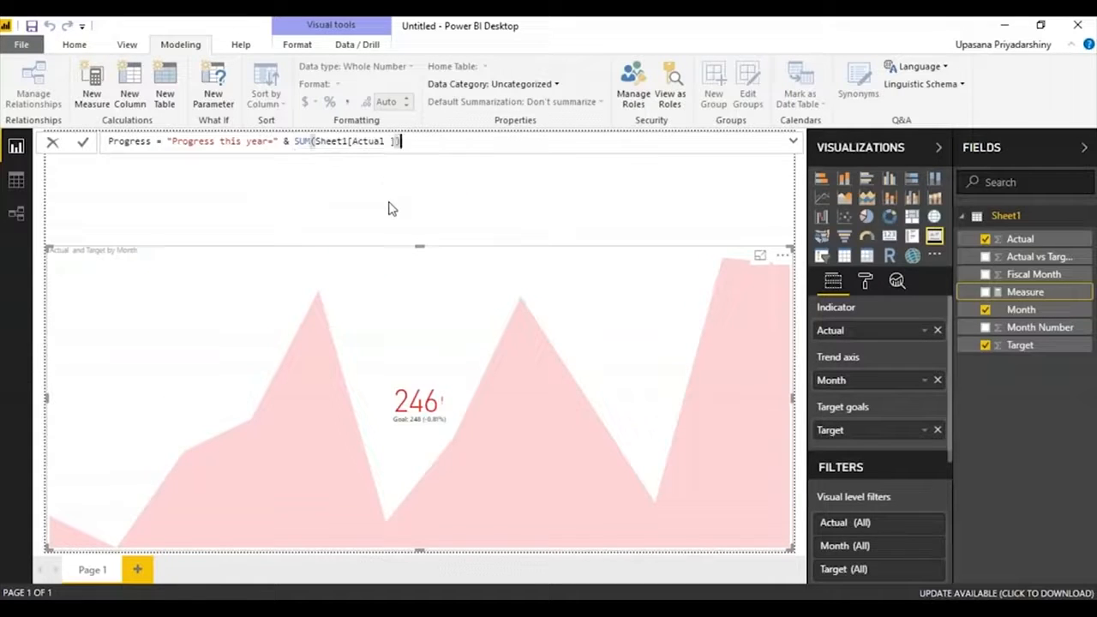
key("Return")
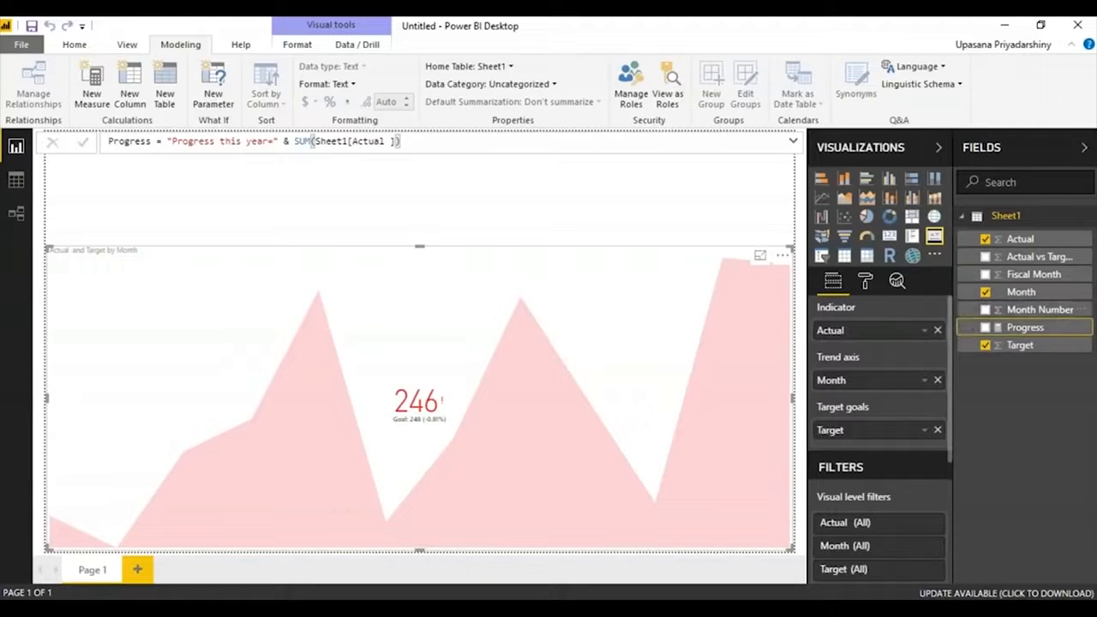
Add a card visual showing the Progress measure and shrink it to fit the page's upper-left corner.
left_click(1018, 387)
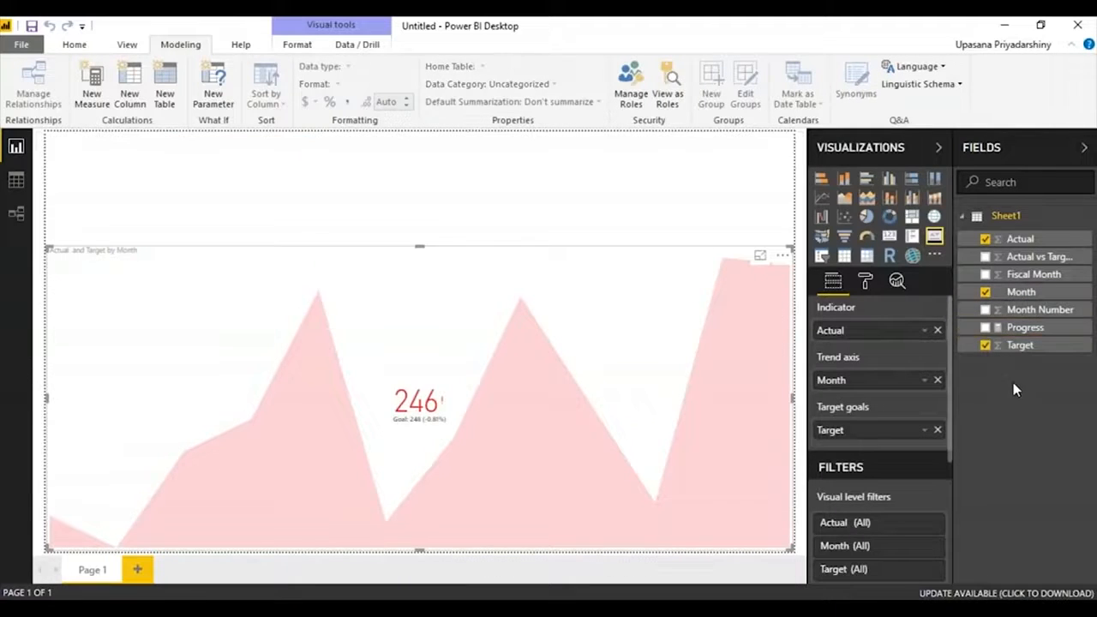
left_click(888, 240)
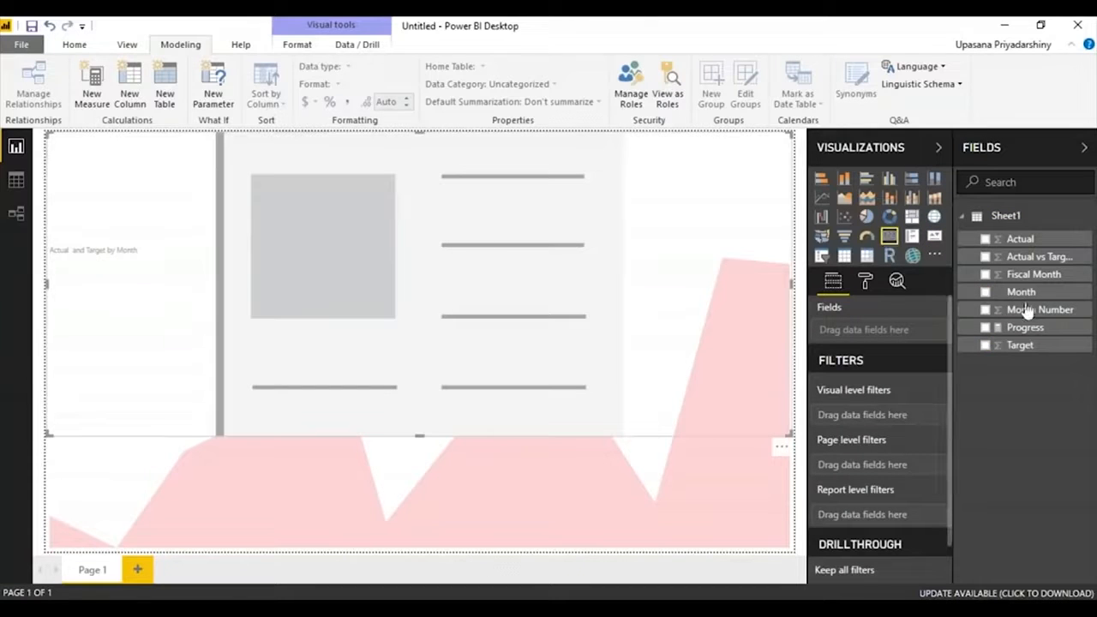
left_click_drag(1025, 327, 835, 330)
left_click_drag(435, 435, 443, 238)
left_click_drag(793, 181, 277, 191)
Narrow the KPI area chart so that it fills only the lower-left part of the page.
left_click(397, 318)
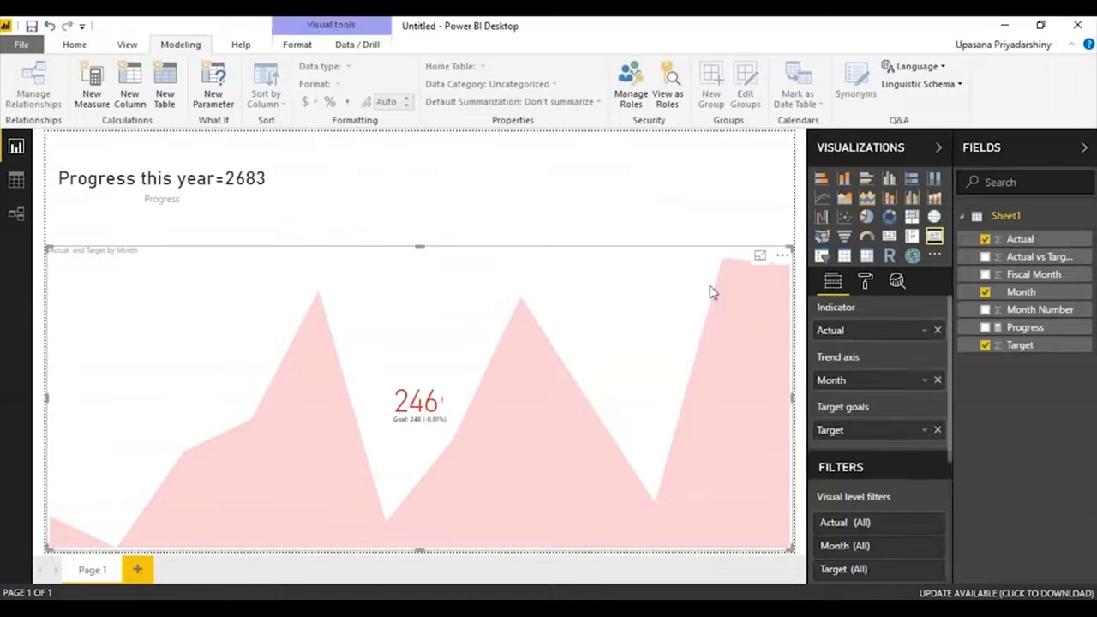
left_click_drag(792, 398, 350, 398)
left_click(509, 352)
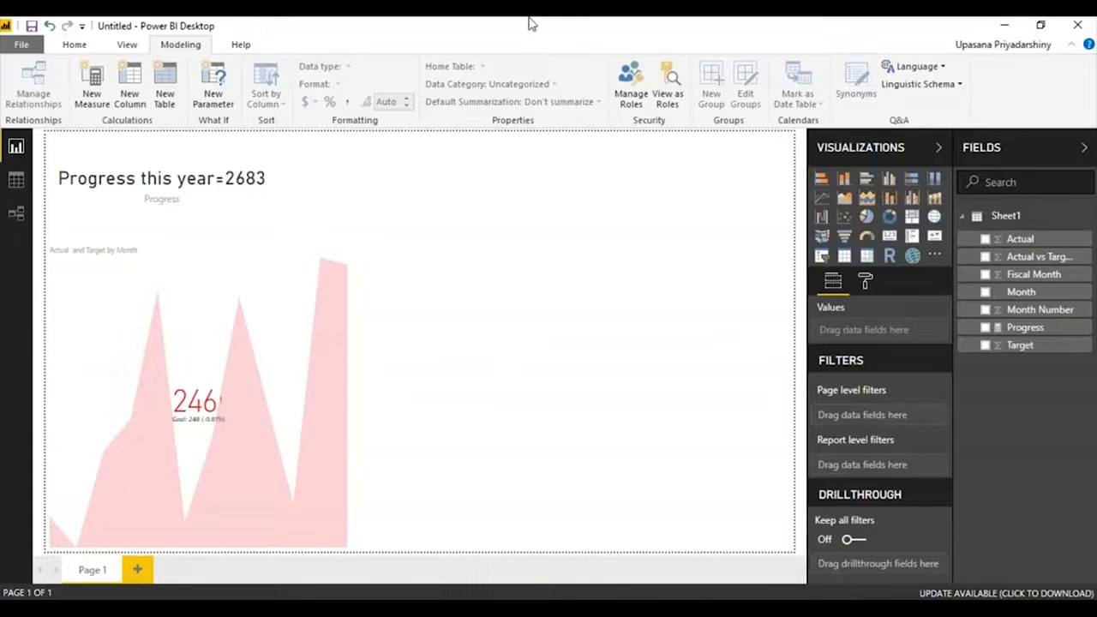
Search the visuals marketplace for "power kpi" and import the first matching custom visual.
left_click(73, 46)
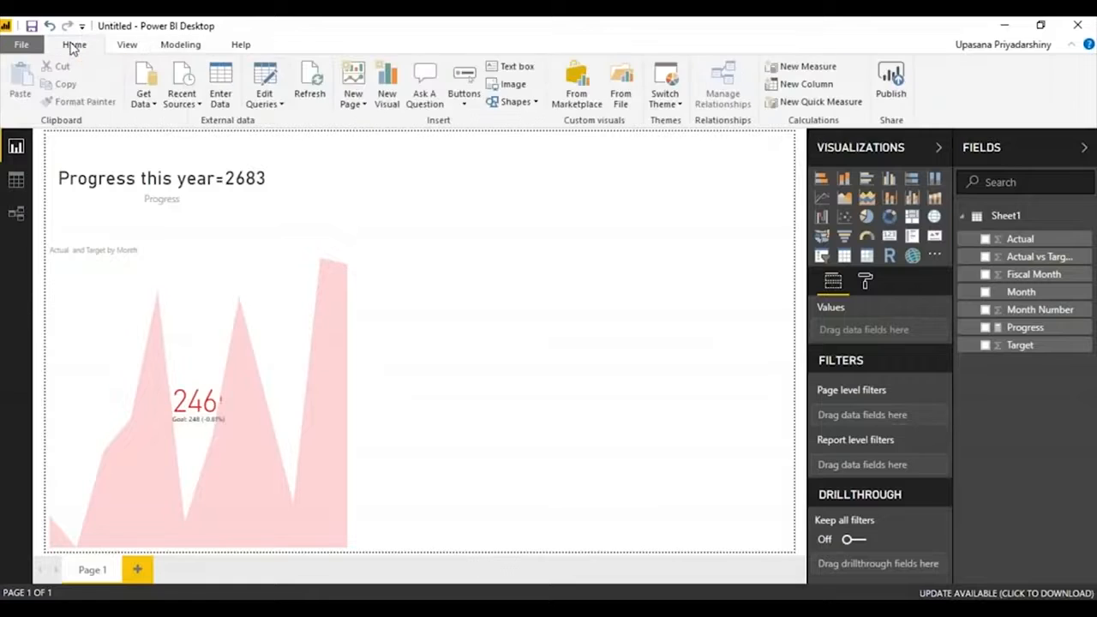
left_click(579, 99)
left_click(325, 186)
type("p")
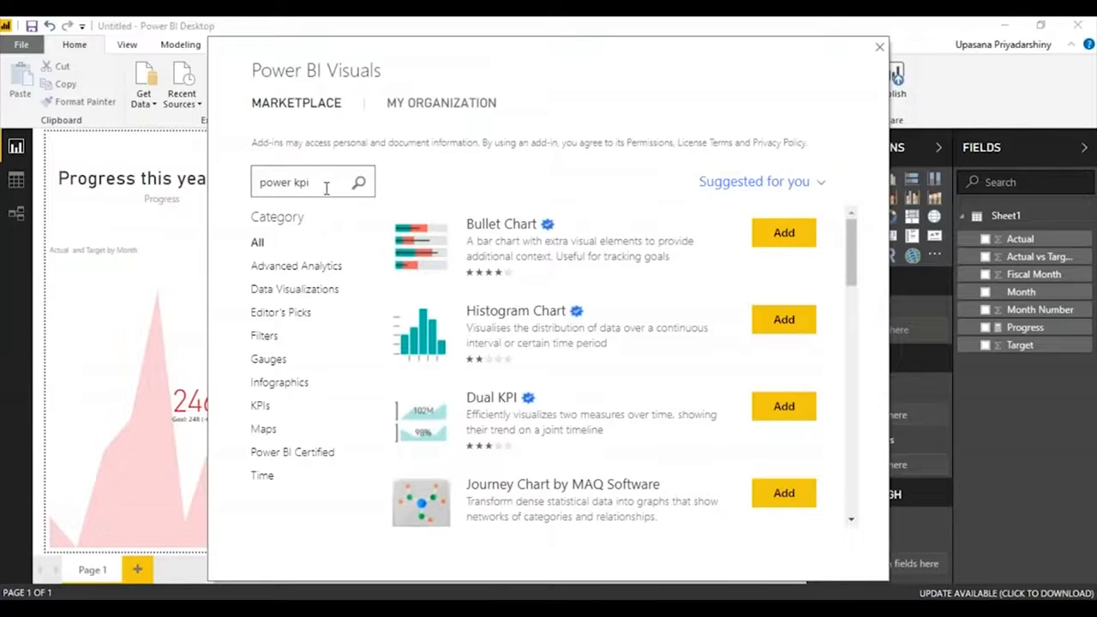
type("ower kpi")
key("Return")
left_click(783, 235)
left_click(692, 341)
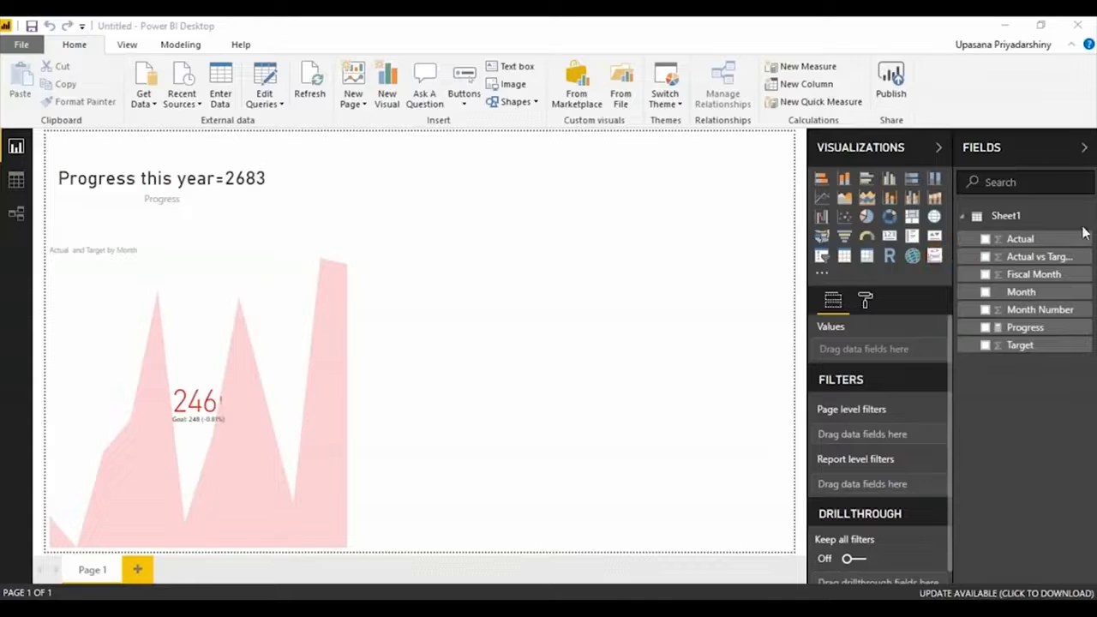
Add the imported Power KPI visual to the page and fit it into the upper-right area beside the card.
left_click(934, 255)
left_click_drag(483, 183, 767, 182)
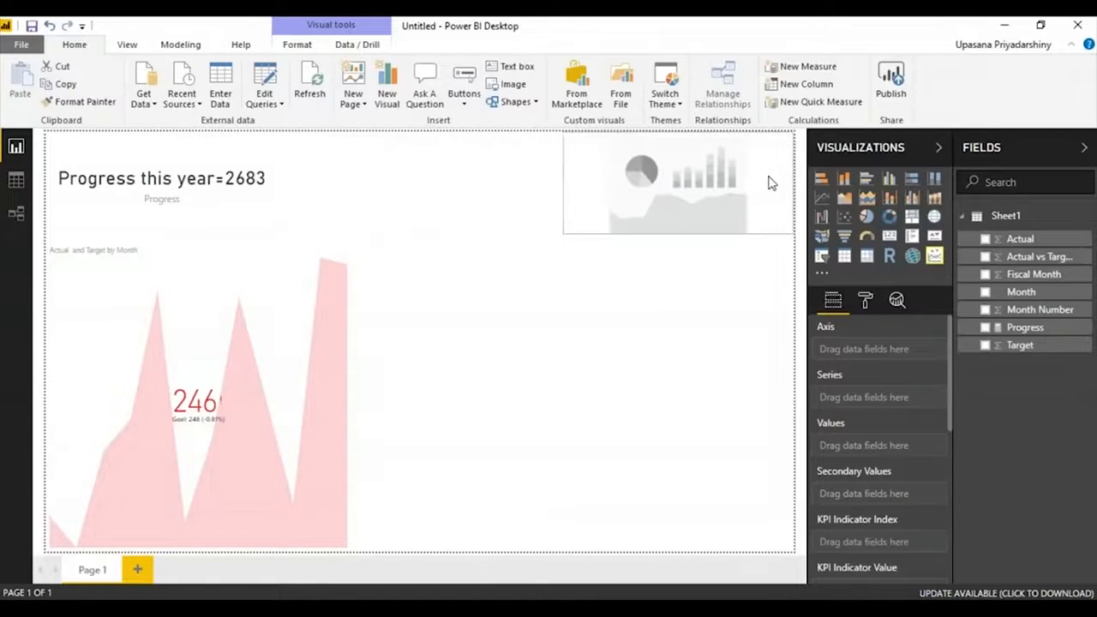
left_click(580, 240)
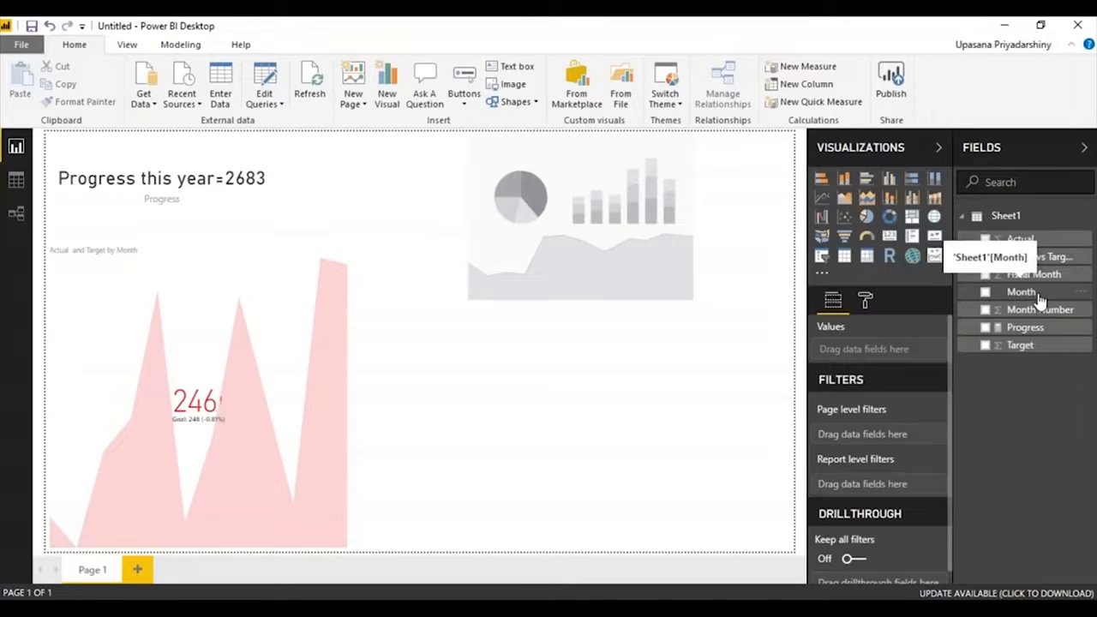
Assign Month to the Power KPI visual's axis and Actual and Target to its values.
left_click_drag(1037, 296, 898, 358)
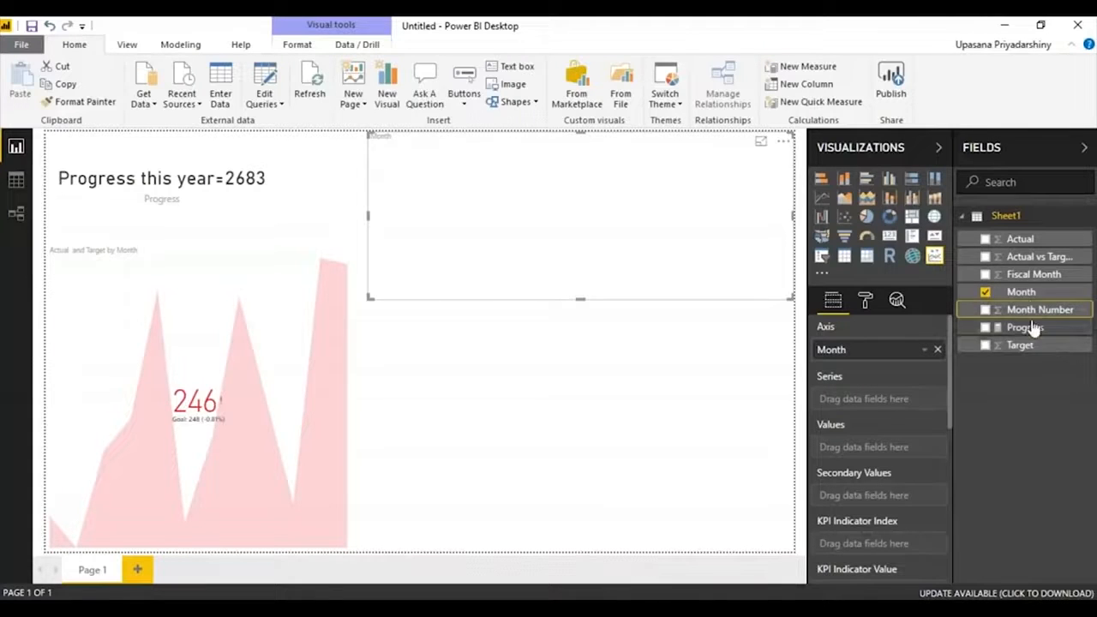
left_click_drag(1018, 239, 886, 448)
left_click_drag(1054, 353, 913, 474)
left_click_drag(992, 347, 849, 473)
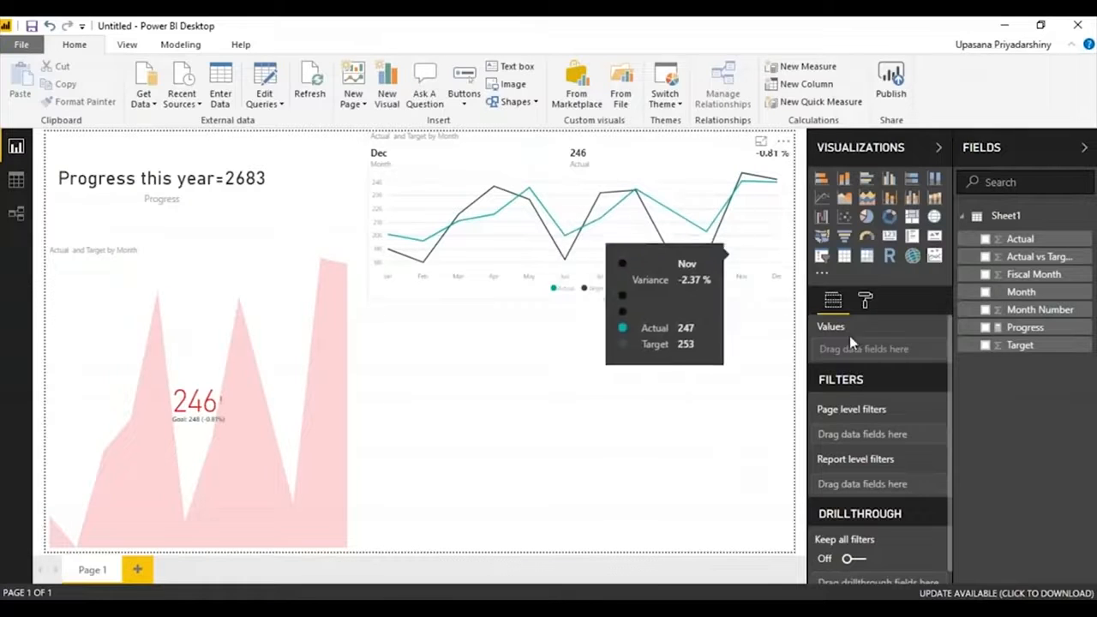
Check the Power KPI visual's layout settings and change its title text to "KPI".
left_click(874, 306)
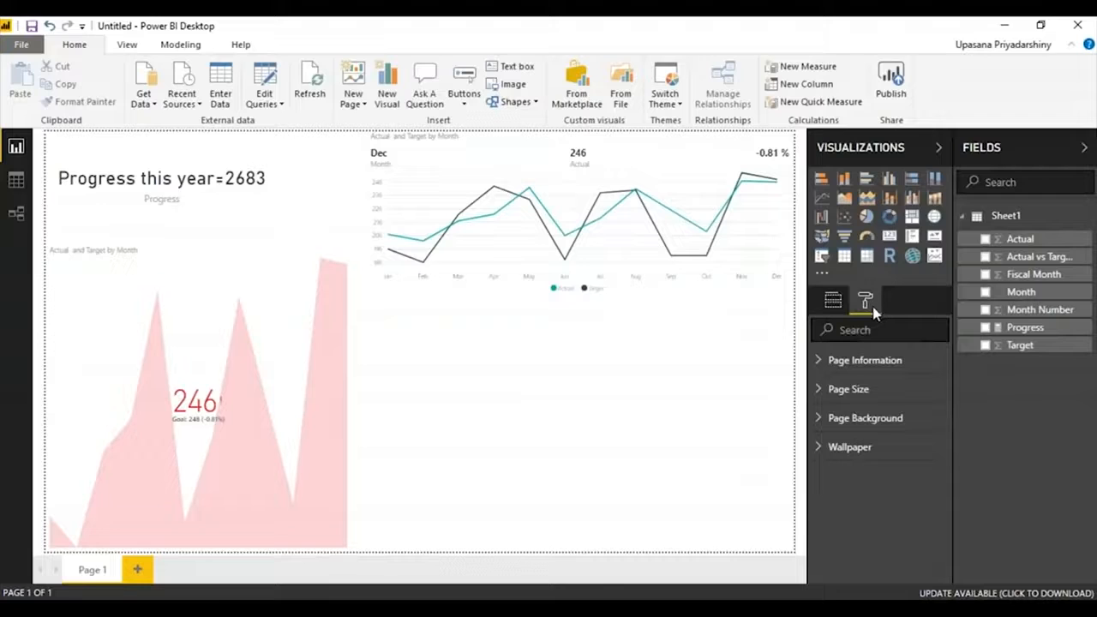
left_click(475, 210)
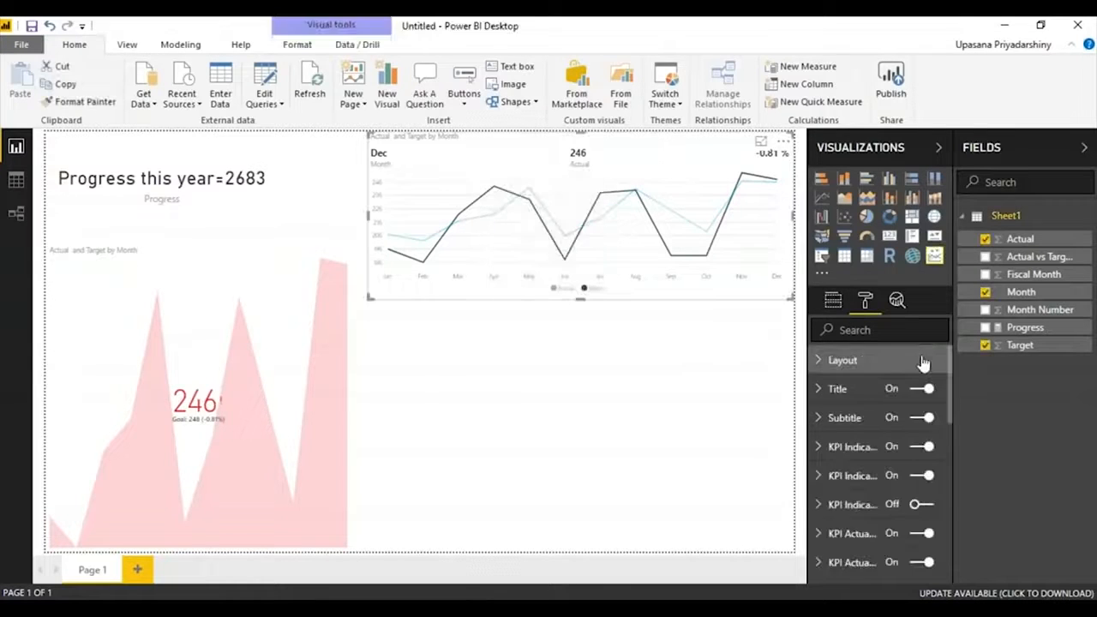
left_click(922, 362)
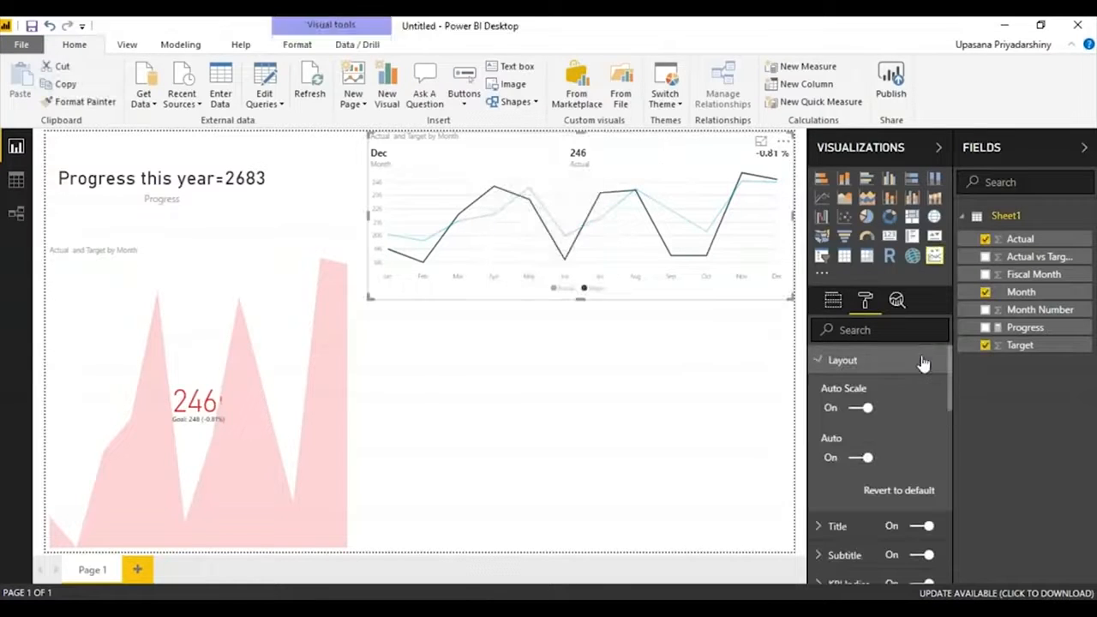
left_click(824, 360)
left_click(832, 393)
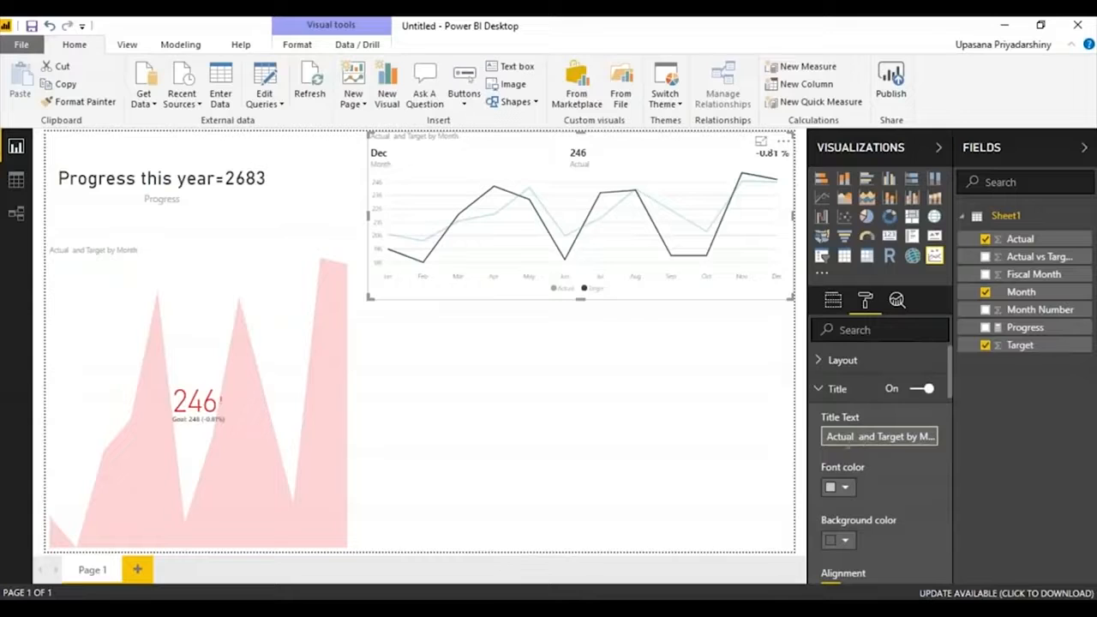
left_click(848, 439)
type("Month")
key("BackSpace")
key("BackSpace")
key("BackSpace")
key("BackSpace")
key("BackSpace")
type("KPI")
scroll(934, 446, "down", 6)
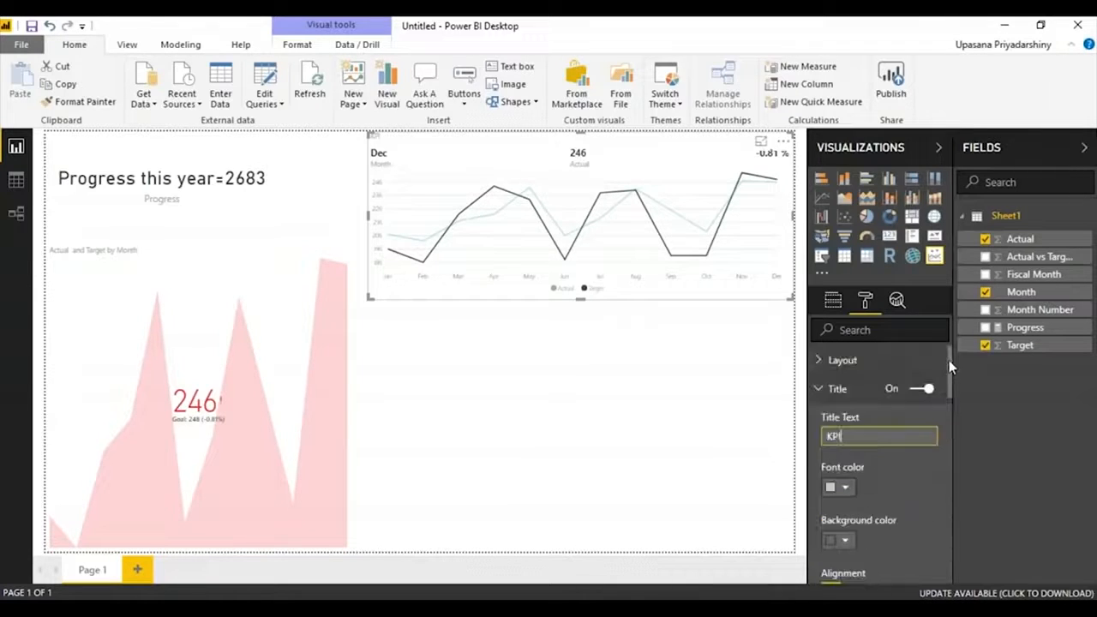
left_click_drag(942, 506, 945, 314)
left_click(833, 300)
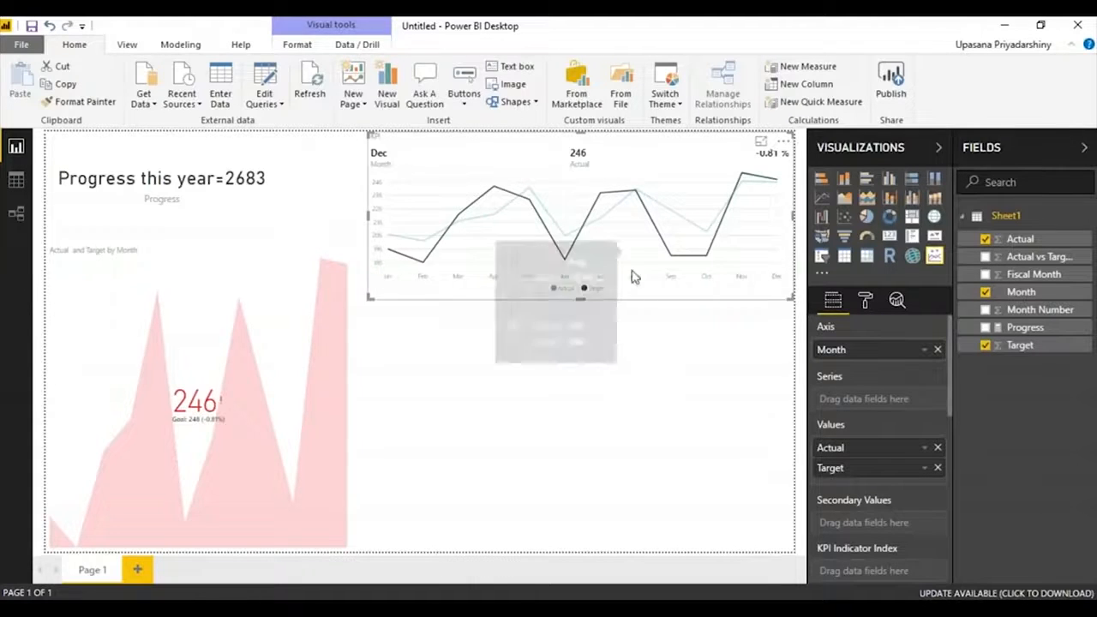
left_click(677, 365)
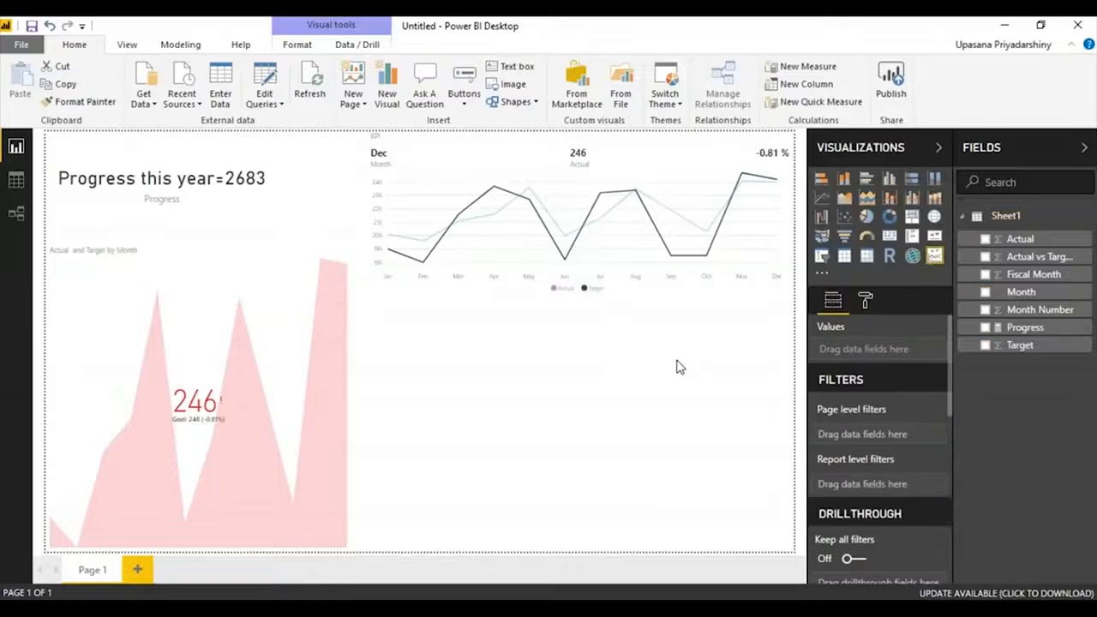
Import the KPI Indicator visual from the marketplace's KPIs category and place it on the page below the Power KPI chart.
left_click(588, 103)
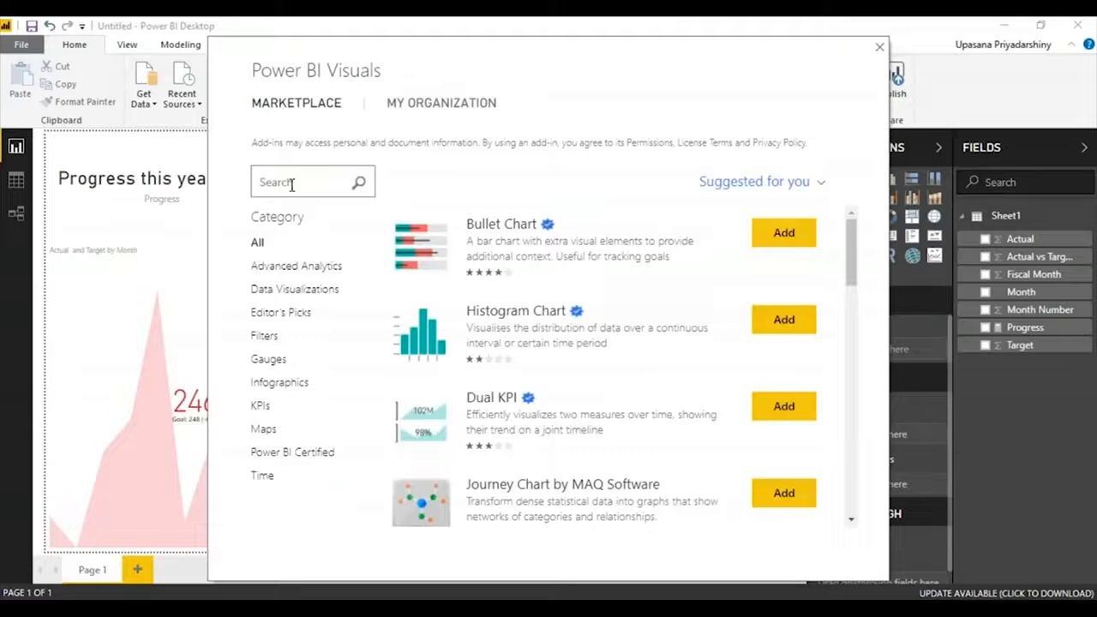
left_click(260, 405)
left_click_drag(855, 260, 918, 536)
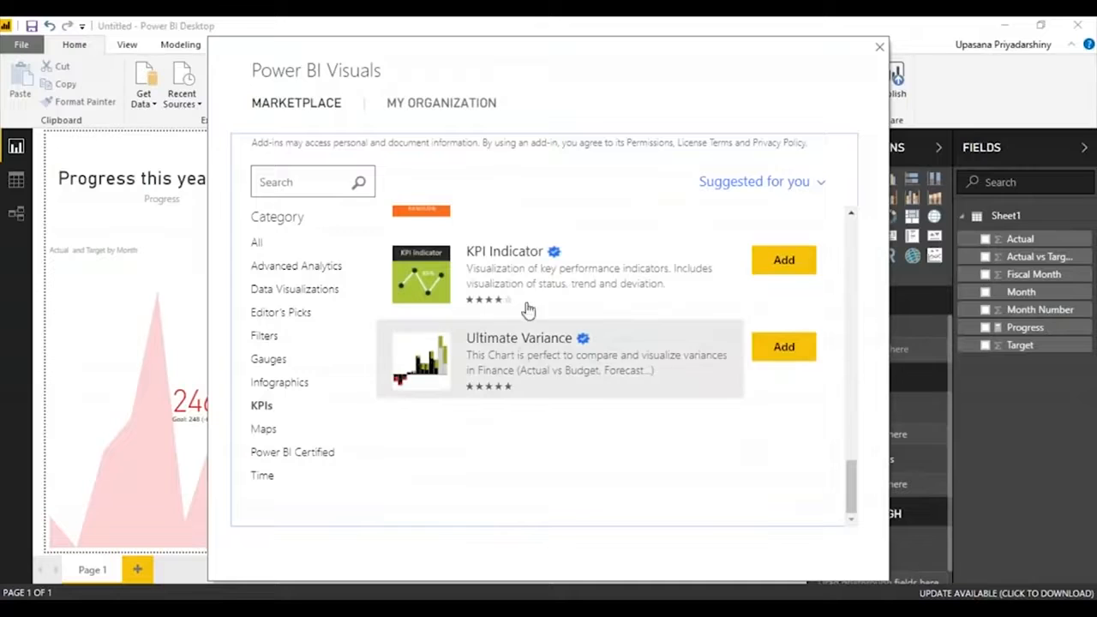
left_click(783, 261)
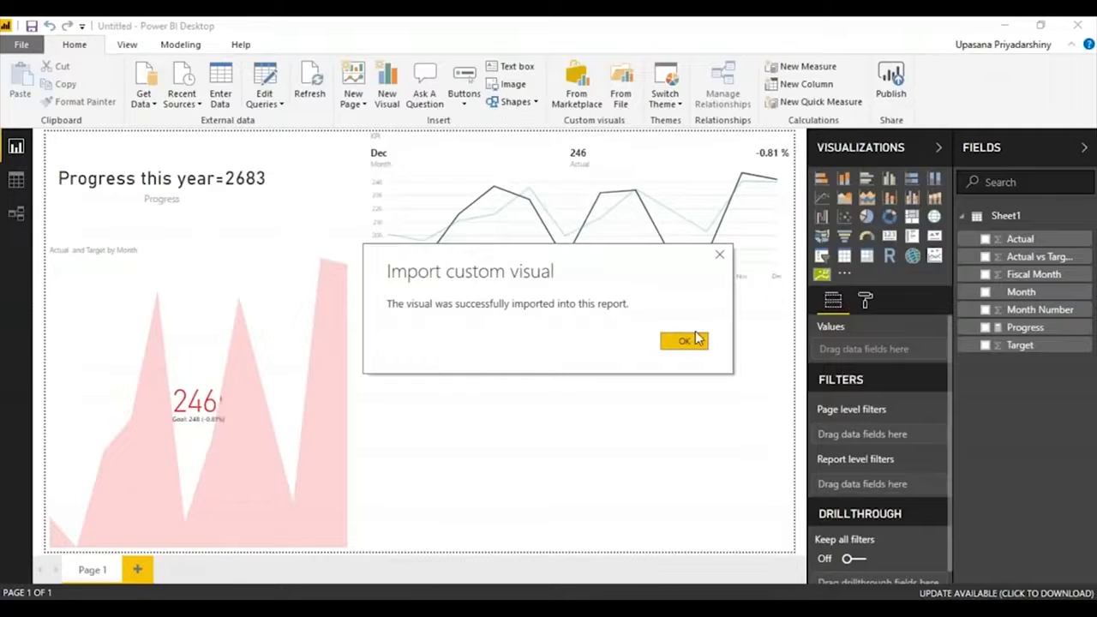
left_click(696, 341)
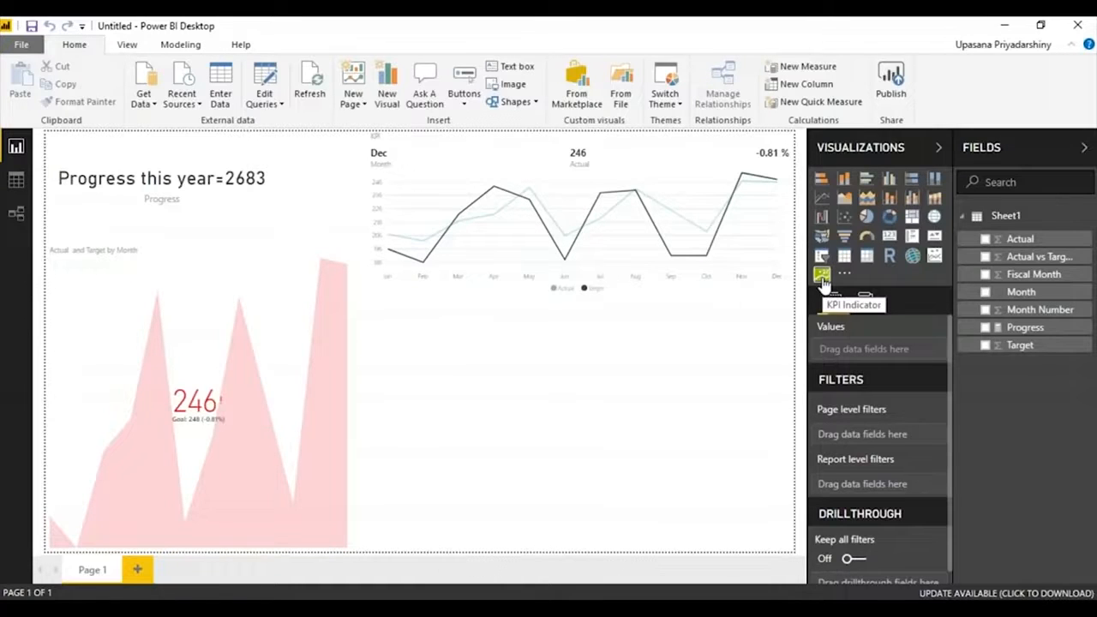
left_click_drag(823, 281, 428, 339)
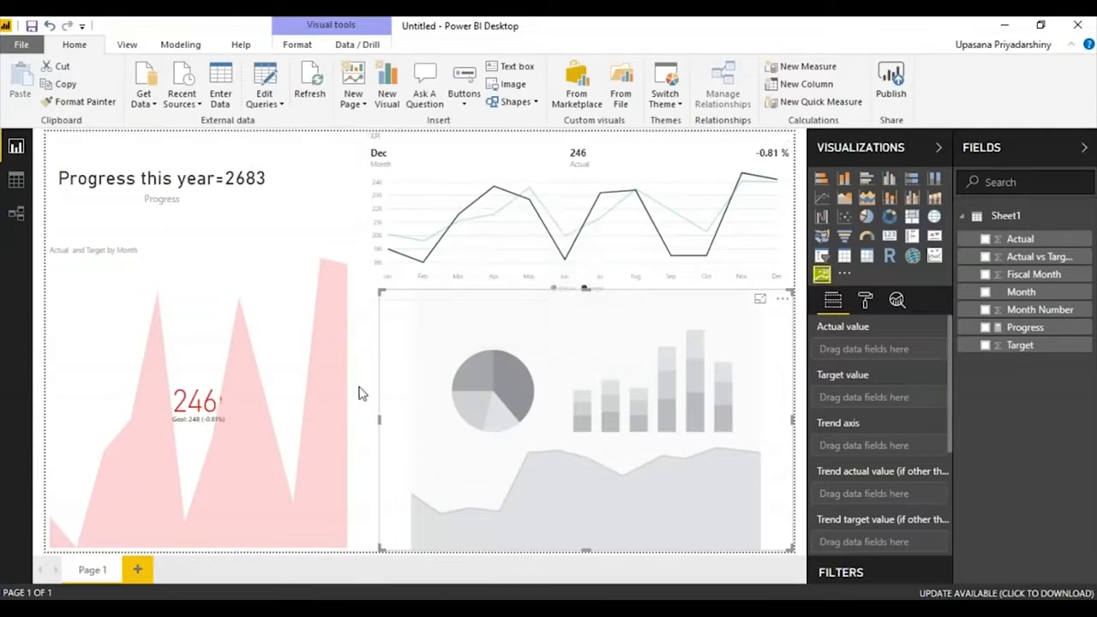
Assign Actual as the KPI Indicator's actual value and trend axis and Target as its target value, and shrink the visual to free space beside it.
left_click_drag(1020, 238, 892, 359)
left_click_drag(1003, 348, 865, 399)
left_click_drag(1025, 326, 1033, 291)
left_click_drag(1020, 239, 891, 449)
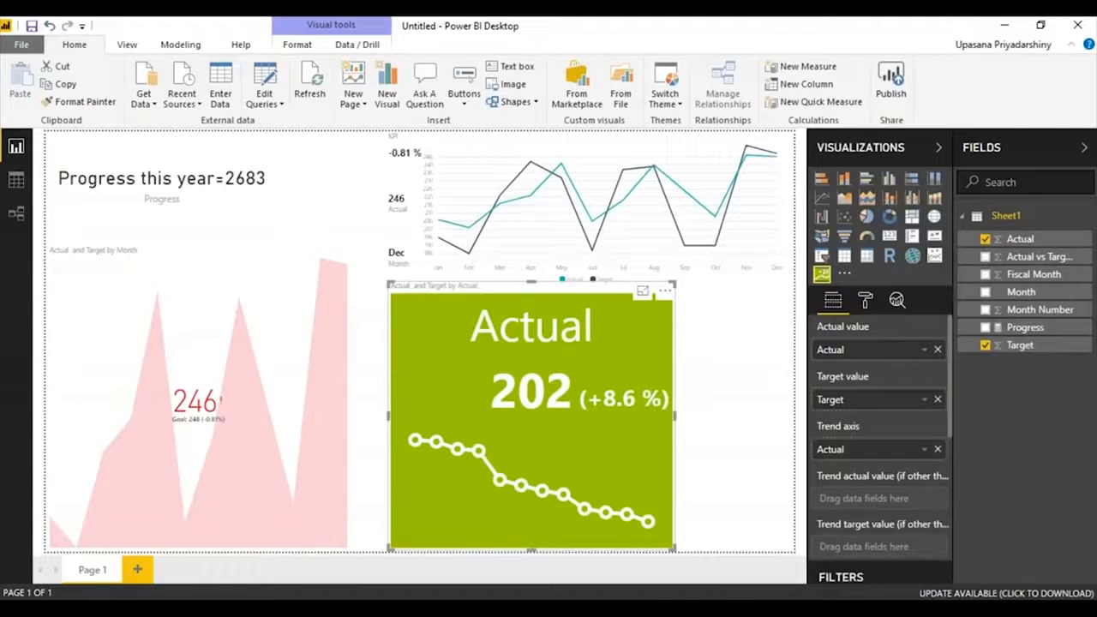
left_click_drag(531, 283, 531, 300)
left_click_drag(674, 424, 652, 441)
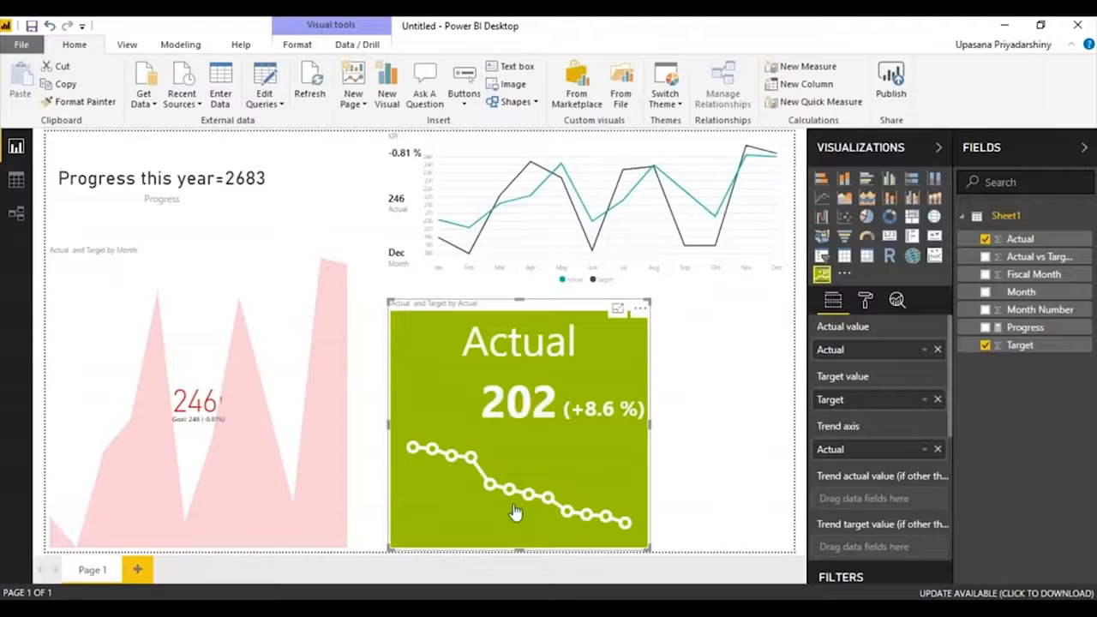
Try the Line no marker chart type on the KPI Indicator, settle on Bar, and keep the banding type at Increasing is better.
left_click(864, 300)
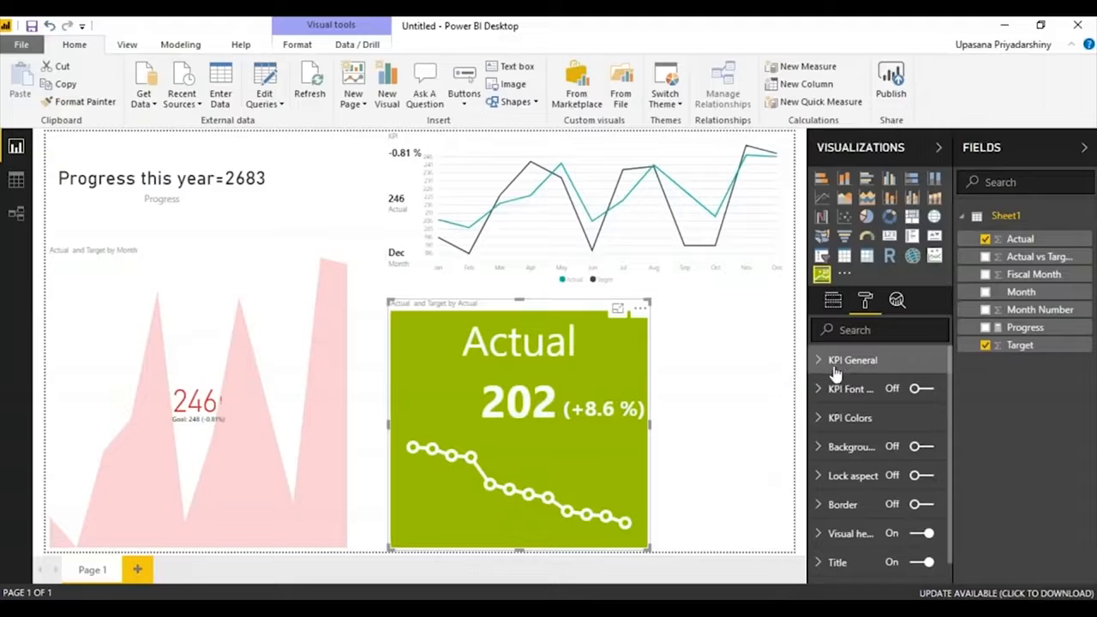
scroll(953, 409, "down", 1)
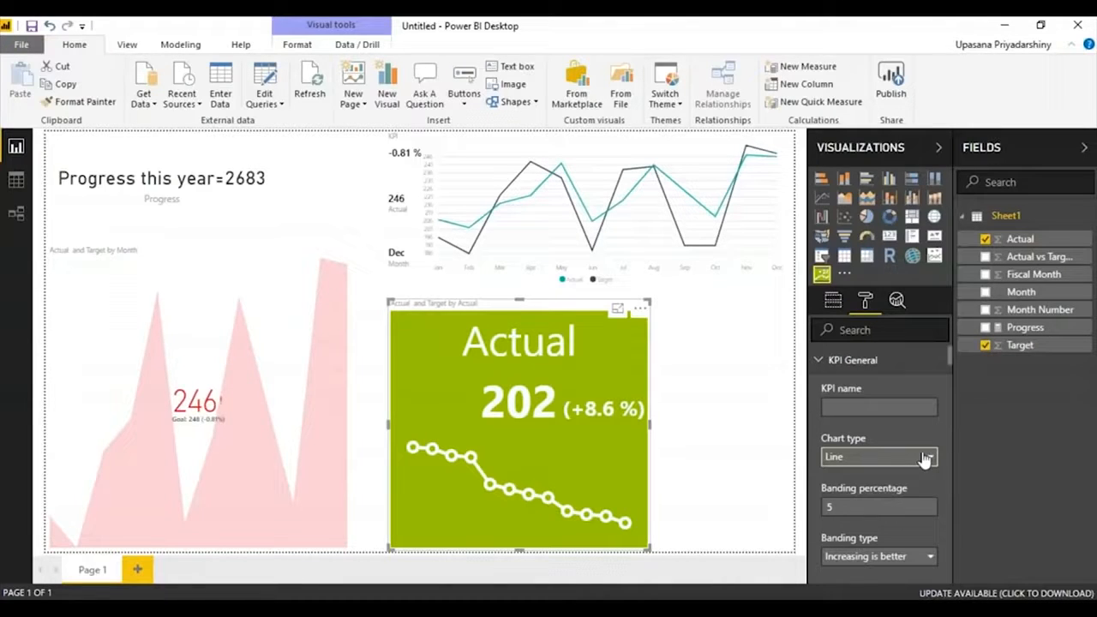
left_click(926, 460)
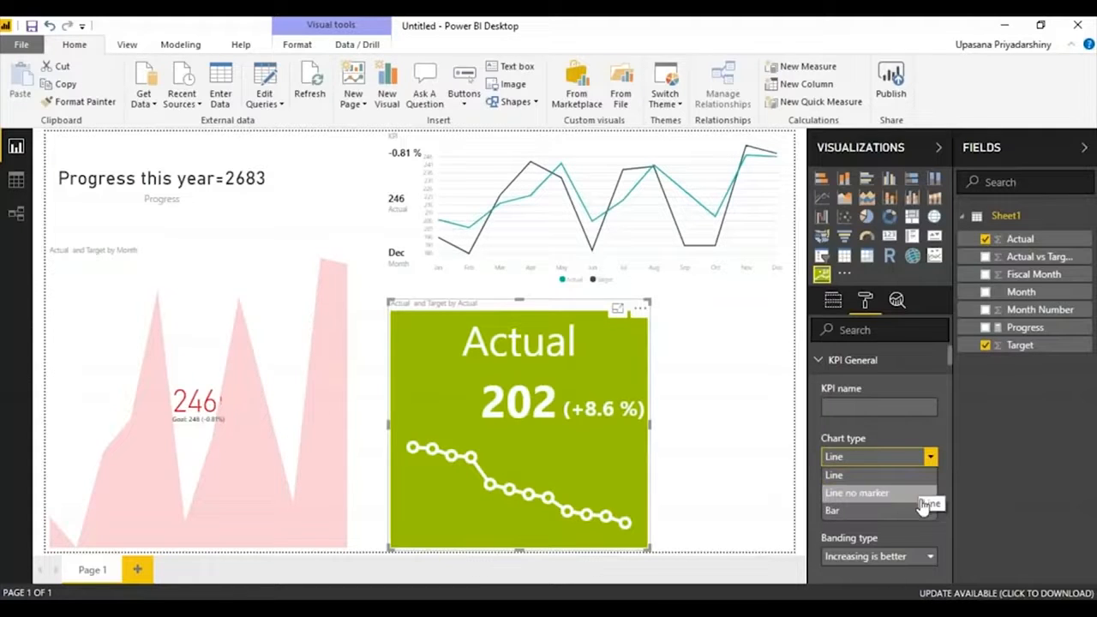
left_click(922, 493)
key("Return")
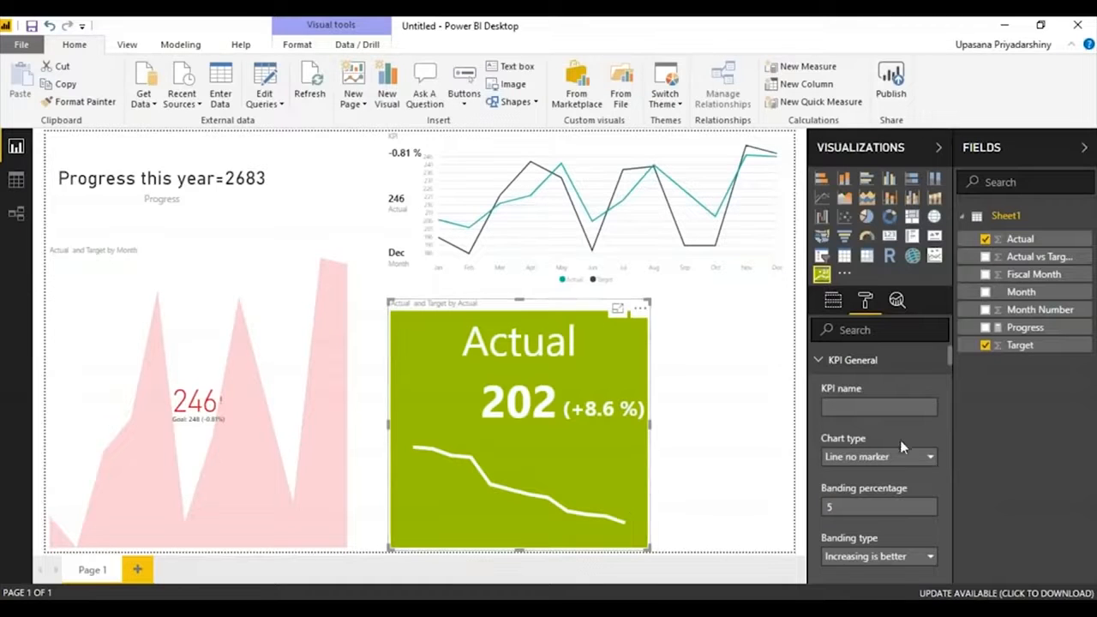
left_click(878, 455)
left_click(861, 509)
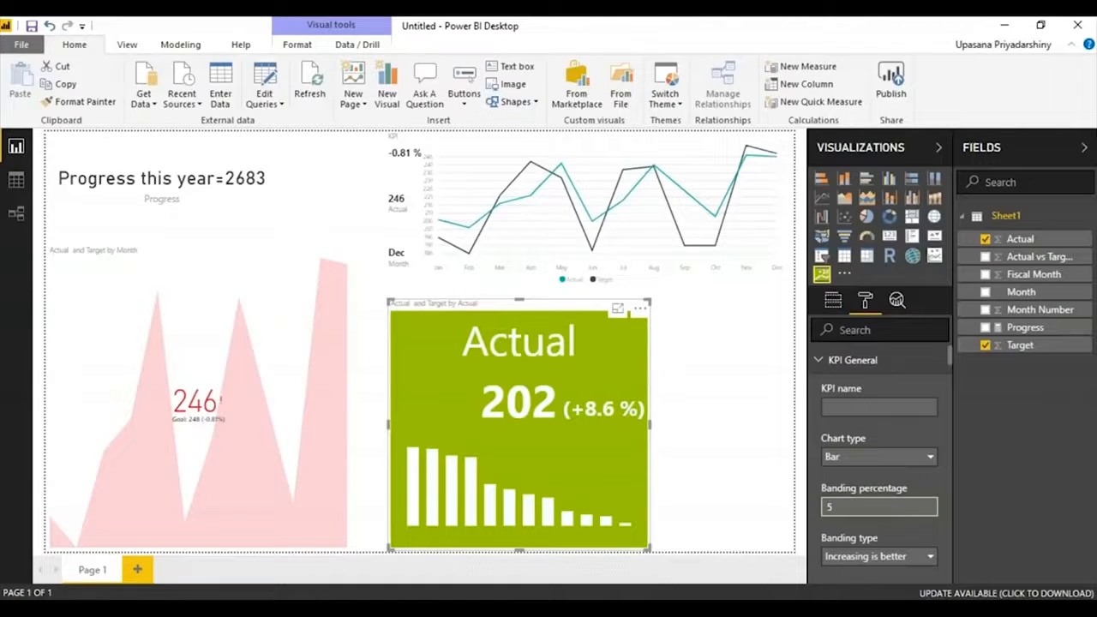
left_click(930, 557)
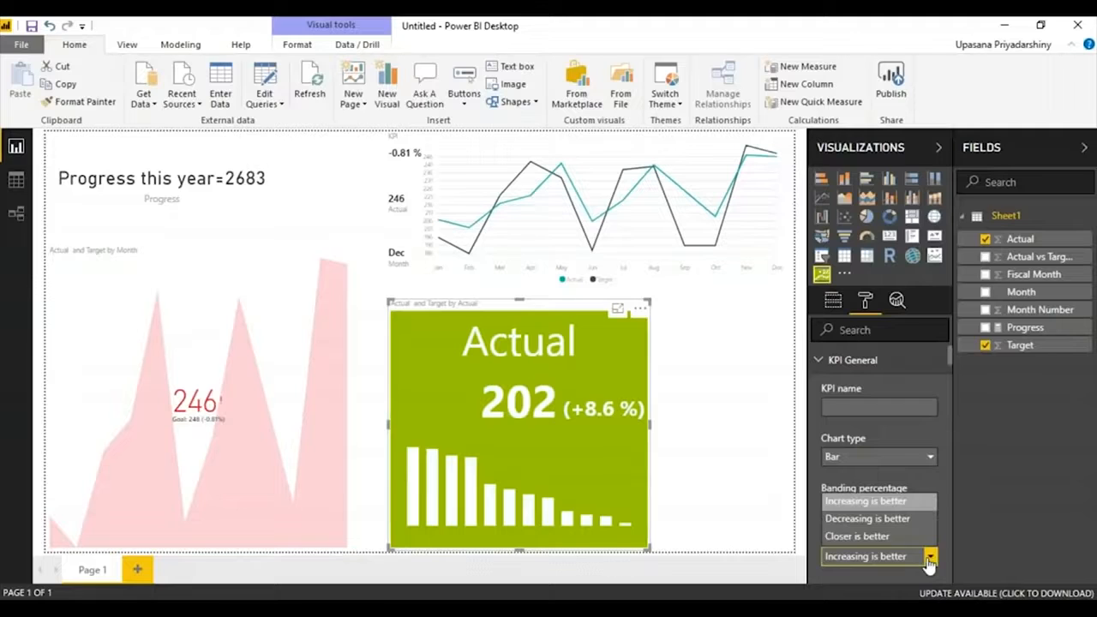
left_click(905, 500)
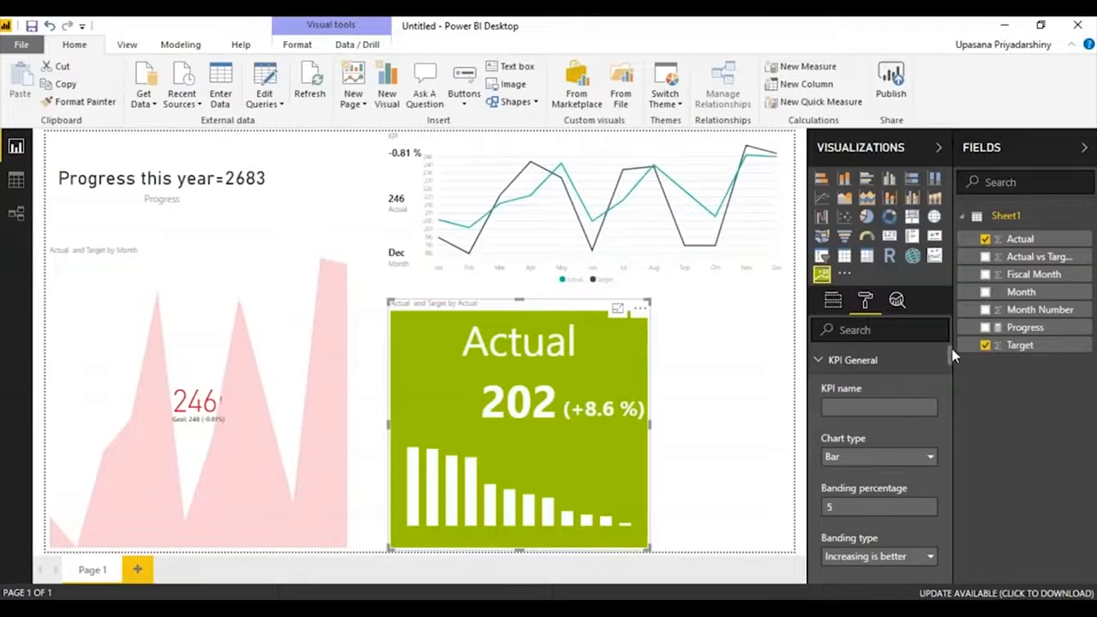
mouse_move(953, 376)
left_mouse_down()
mouse_move(957, 521)
mouse_move(941, 353)
mouse_move(940, 550)
mouse_move(941, 364)
left_mouse_up()
Add a slicer on the Month field in the empty space beside the KPI Indicator.
left_click(737, 367)
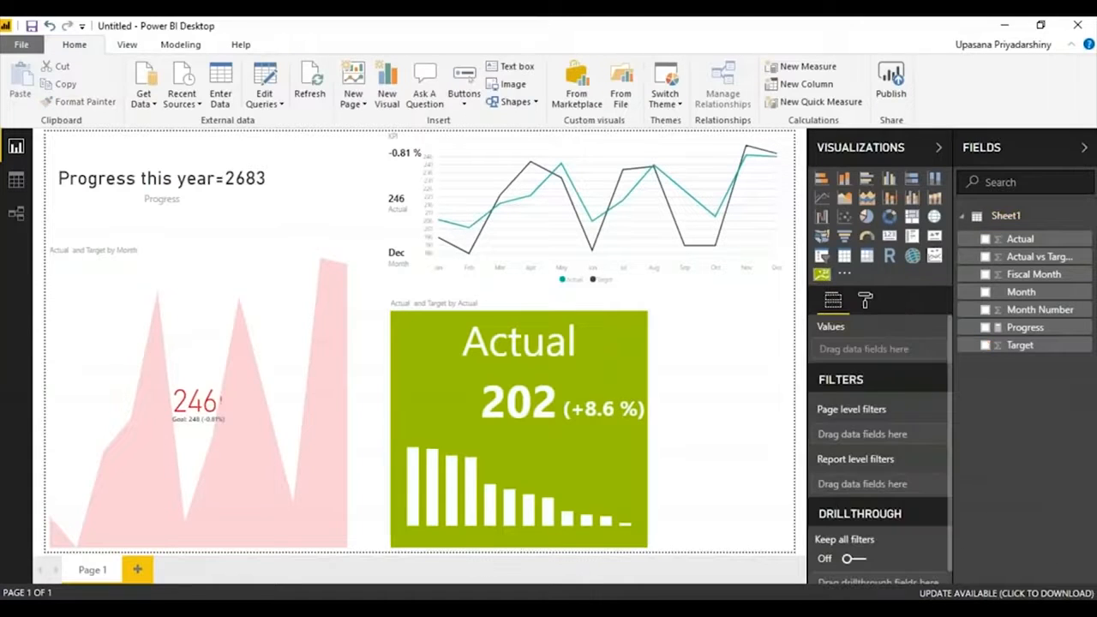
left_click(823, 256)
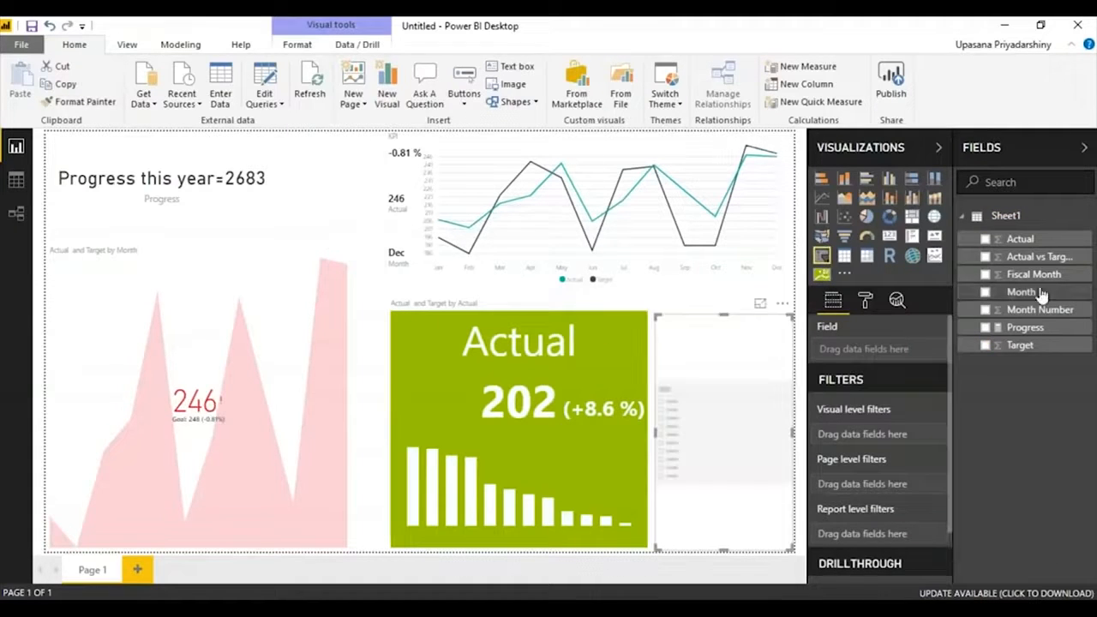
left_click(986, 291)
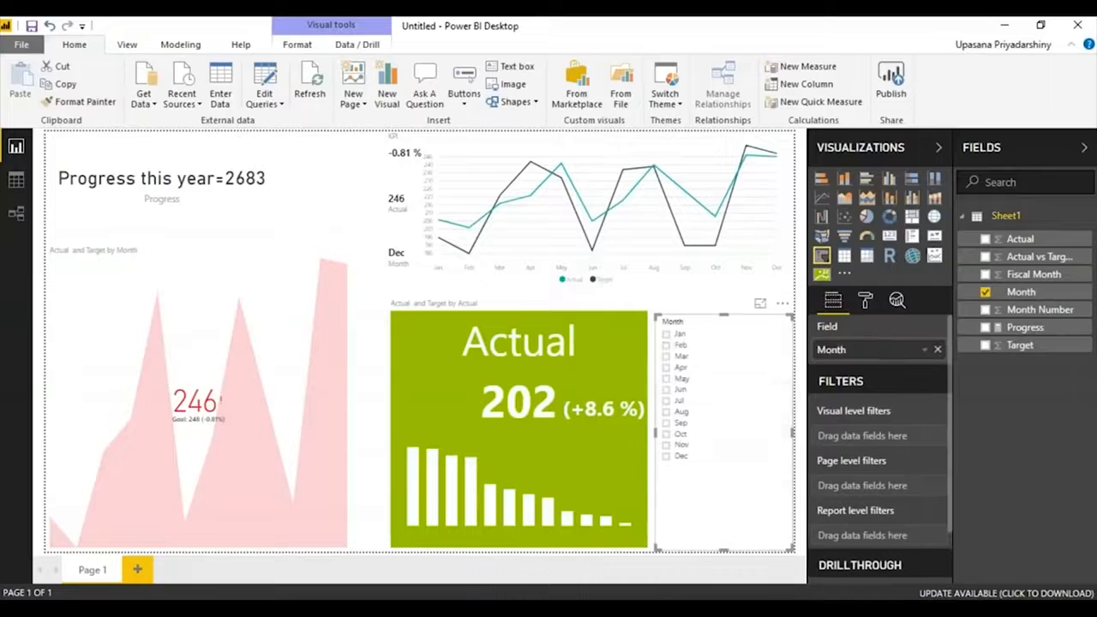
Try selecting Jan and Feb in the Month slicer, and turn off its Single Select option to allow several months.
left_click(668, 334)
left_click(666, 345)
left_click(665, 335)
left_click(666, 335)
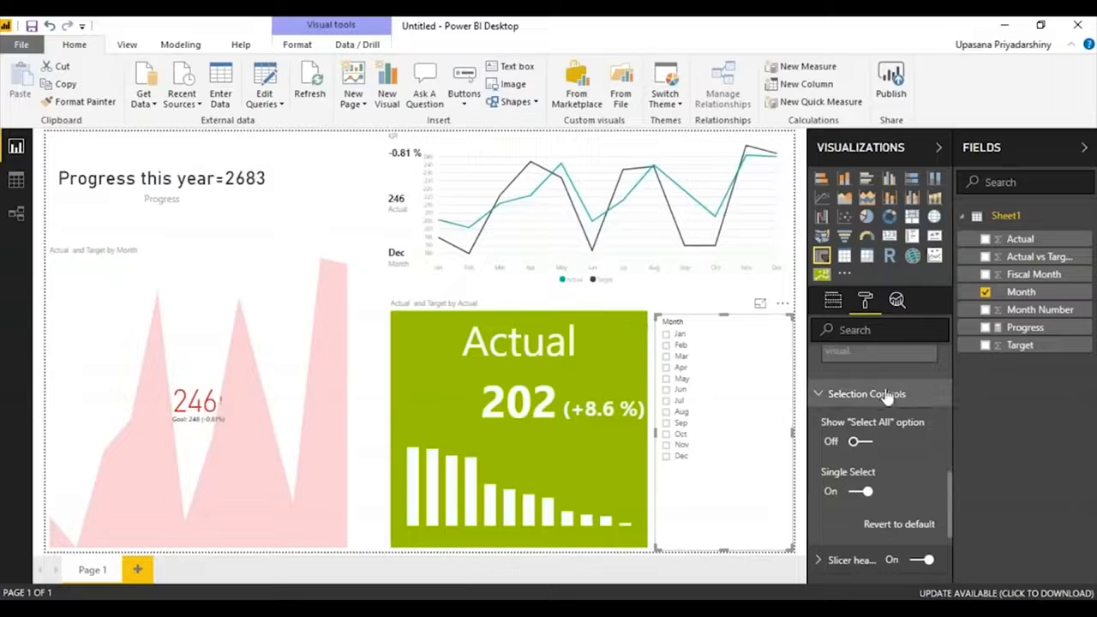
left_click(861, 491)
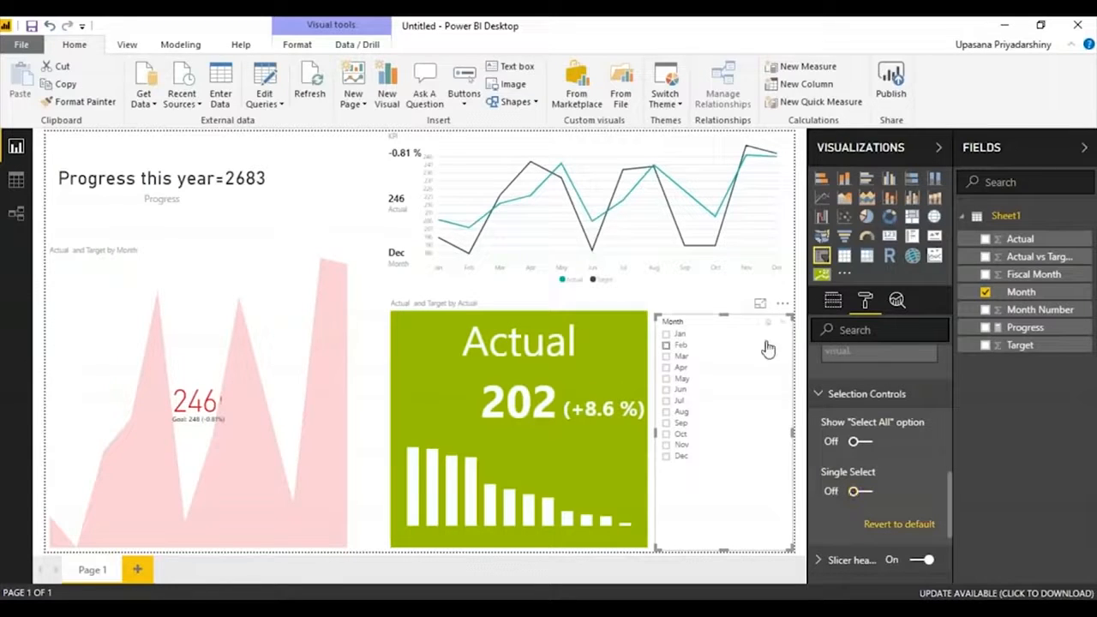
Select the months in the slicer one after another until all of Jan to Dec are included.
left_click(665, 333)
left_click(666, 344)
left_click(665, 356)
left_click(665, 378)
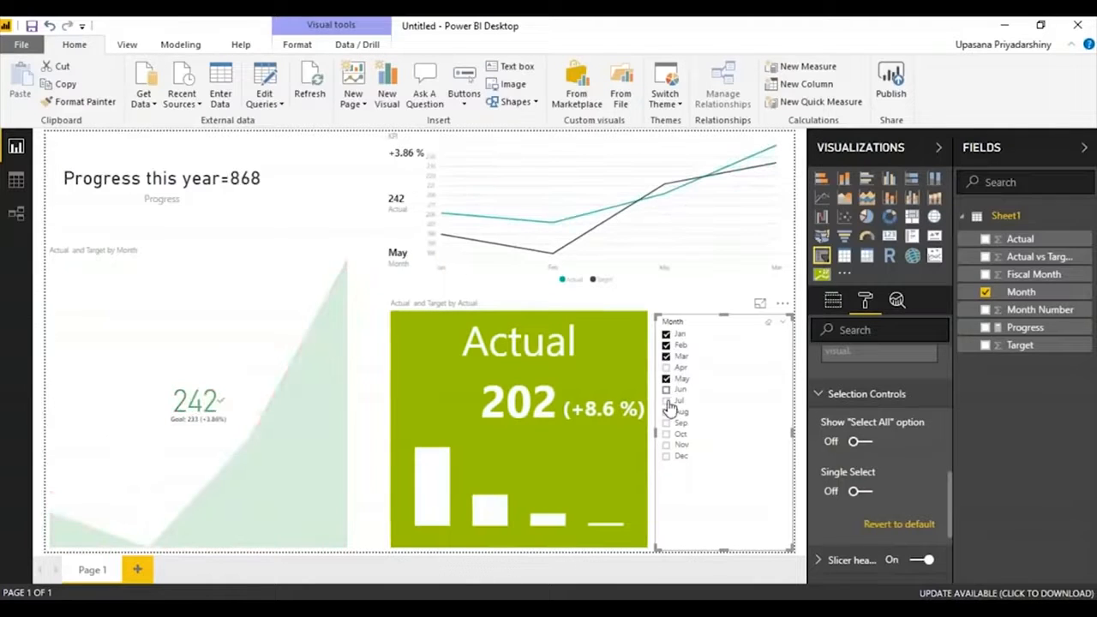
left_click(666, 389)
left_click(666, 411)
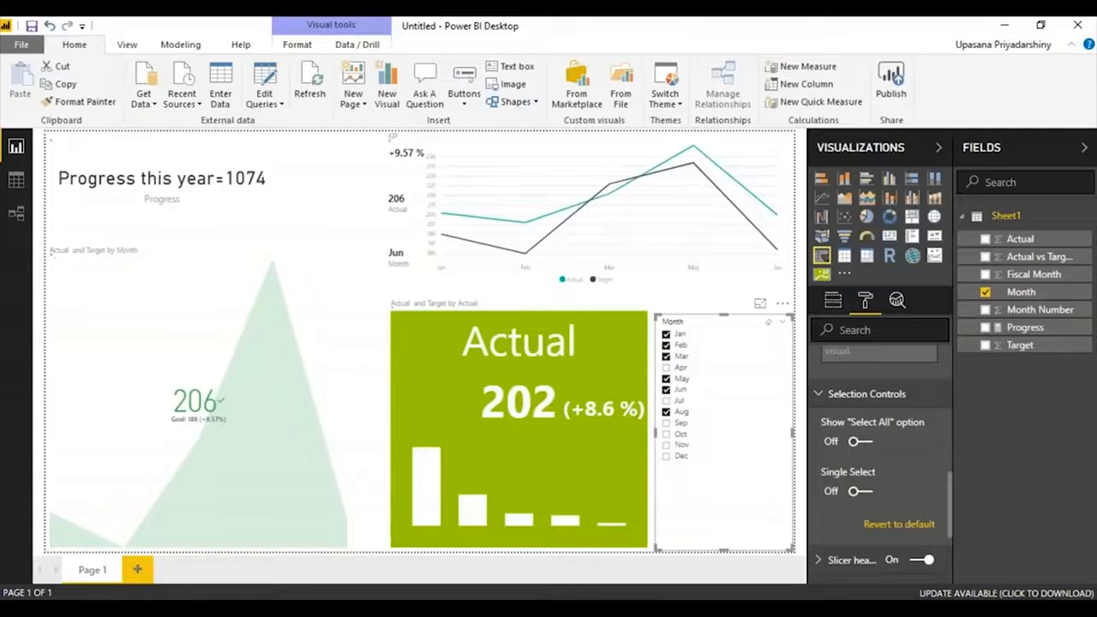
left_click(666, 400)
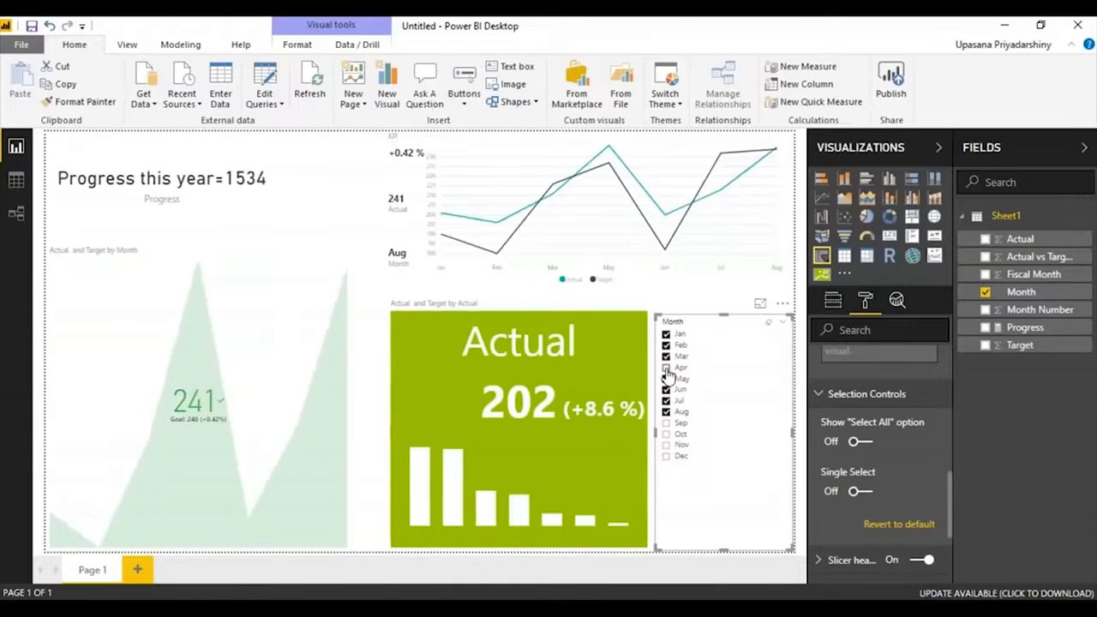
left_click(666, 367)
left_click(666, 422)
left_click(665, 434)
left_click(666, 445)
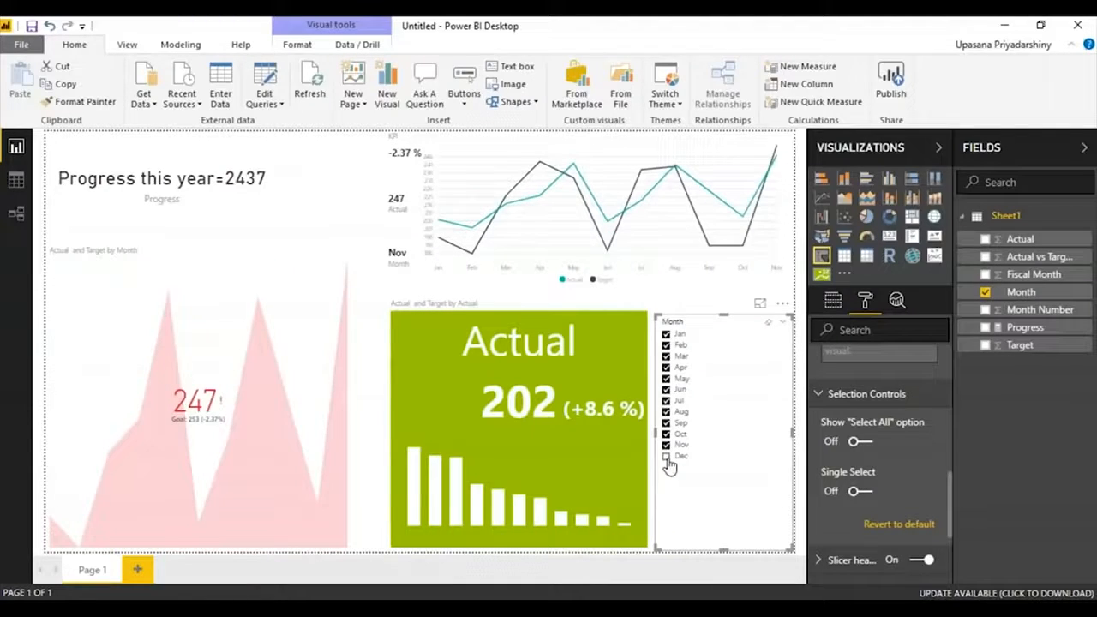
left_click(666, 457)
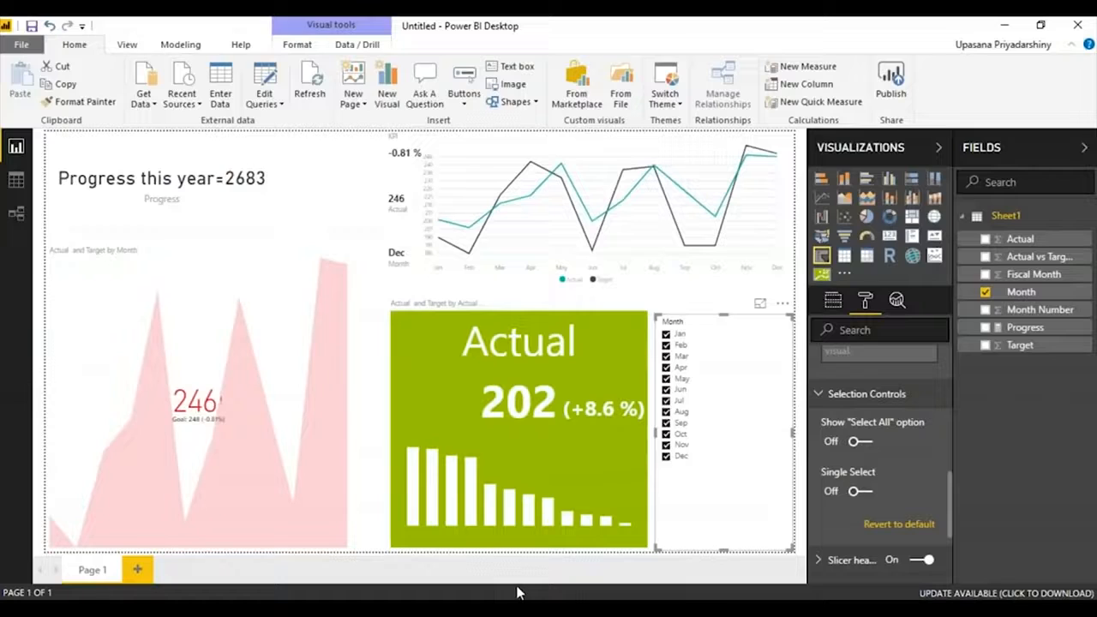
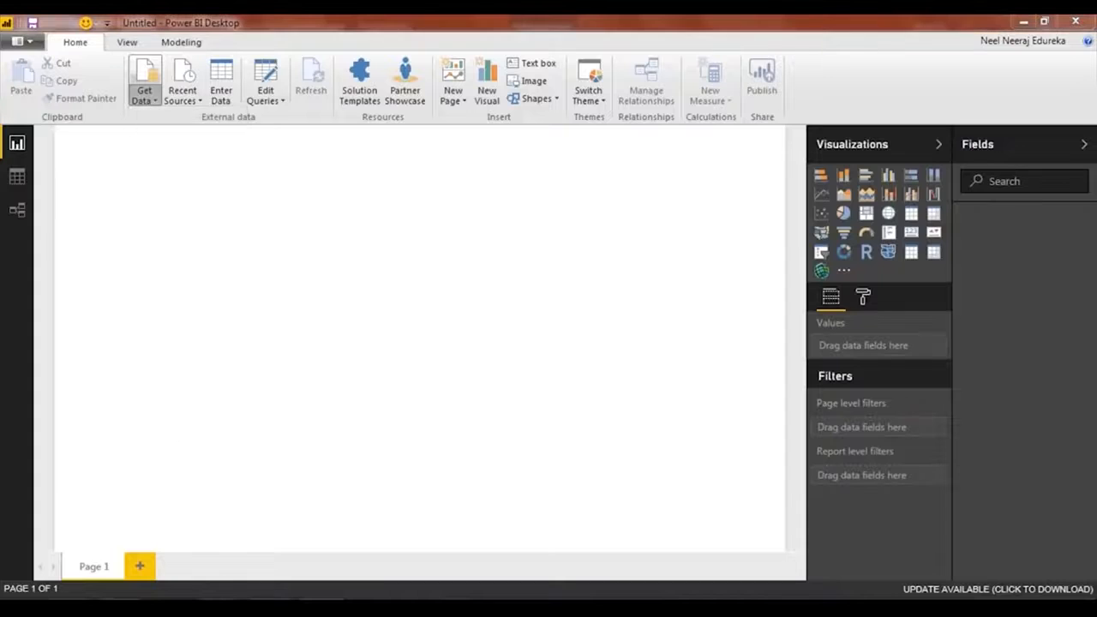
Connect to the Excel workbook global_superstore_2016.xlsx from the Power BI folder as the data source.
scroll(600, 181, "down", 20)
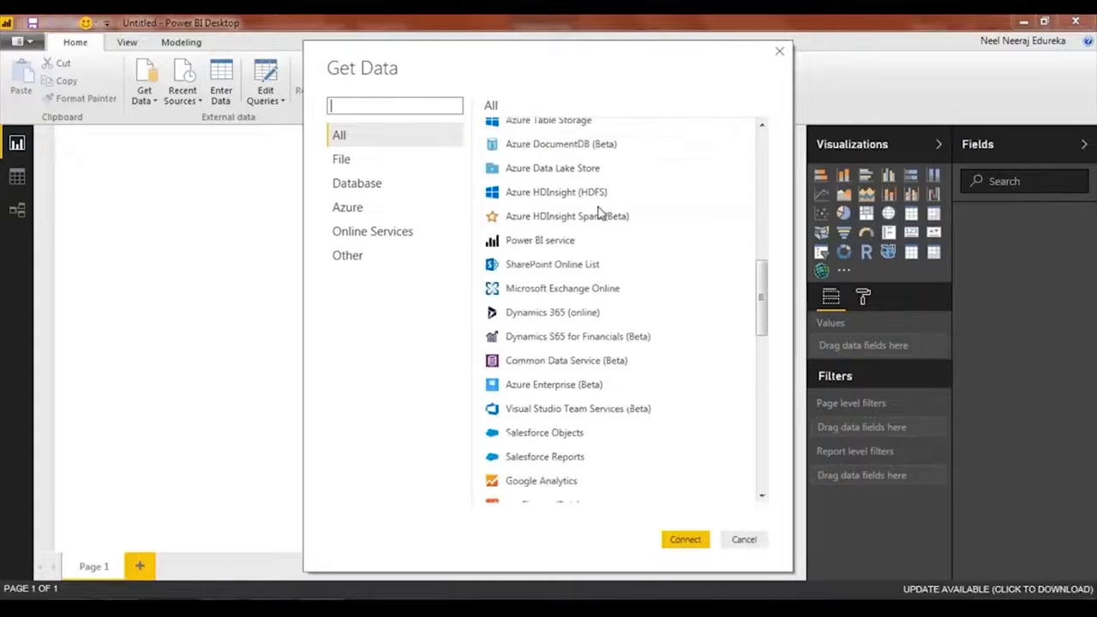
scroll(614, 400, "up", 20)
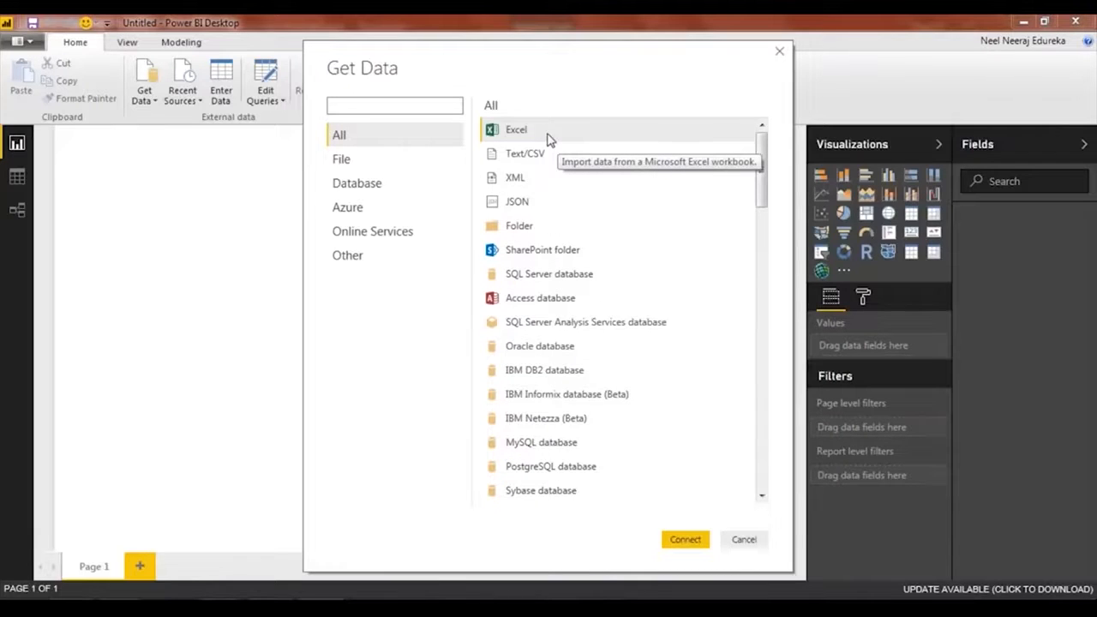
double_click(547, 135)
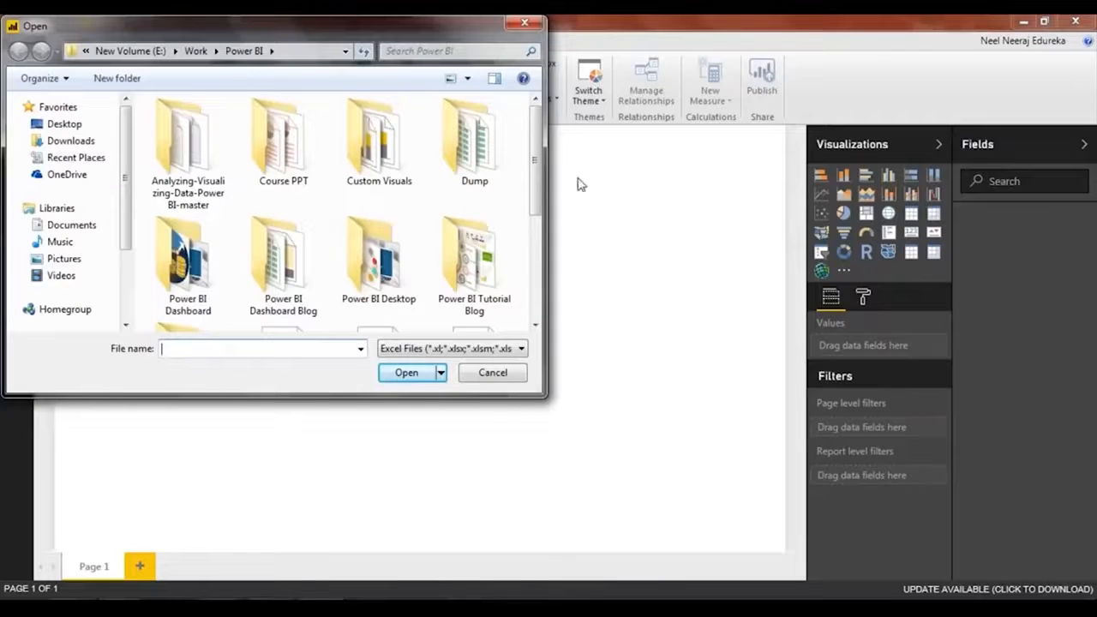
scroll(428, 159, "down", 3)
double_click(378, 154)
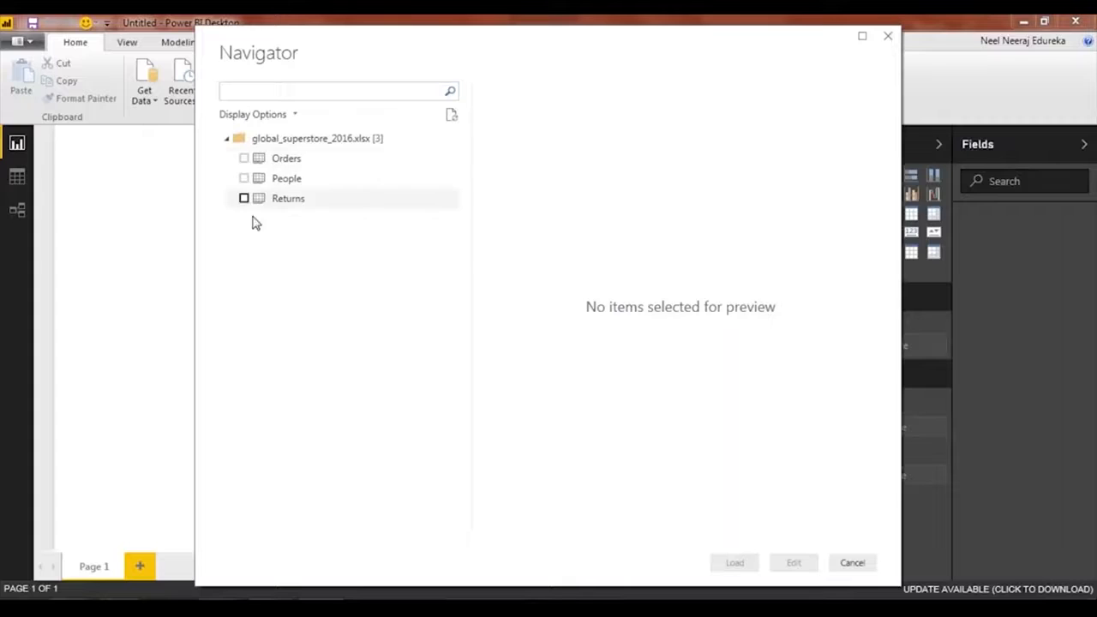
Preview the workbook's sheets, look through the Orders columns, and load only the Orders table.
left_click(292, 166)
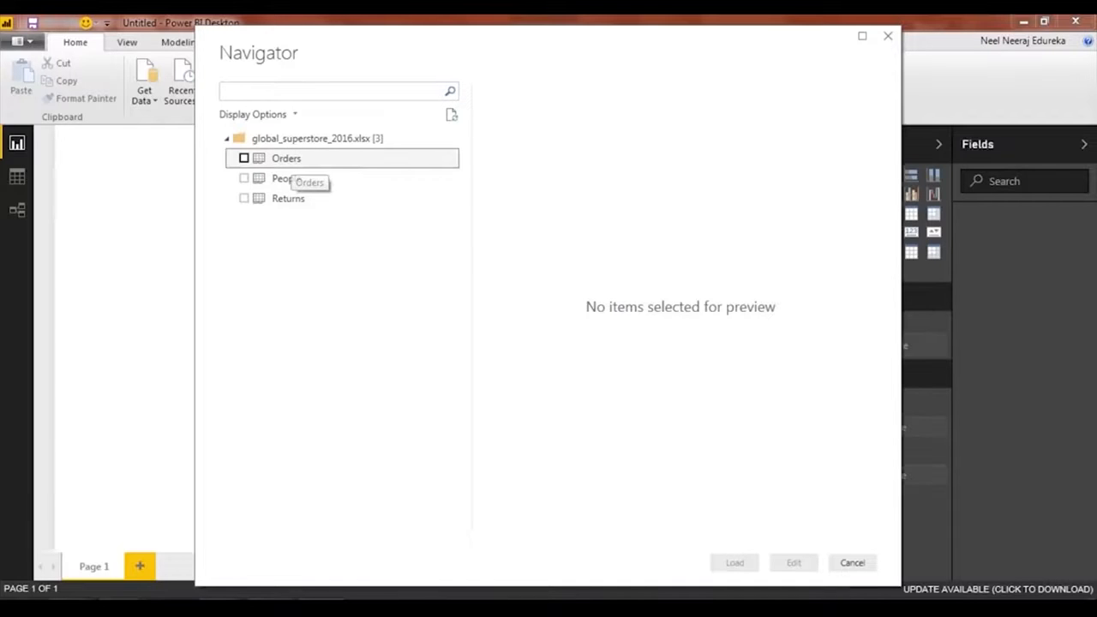
left_click(285, 178)
left_click(285, 199)
left_click(292, 159)
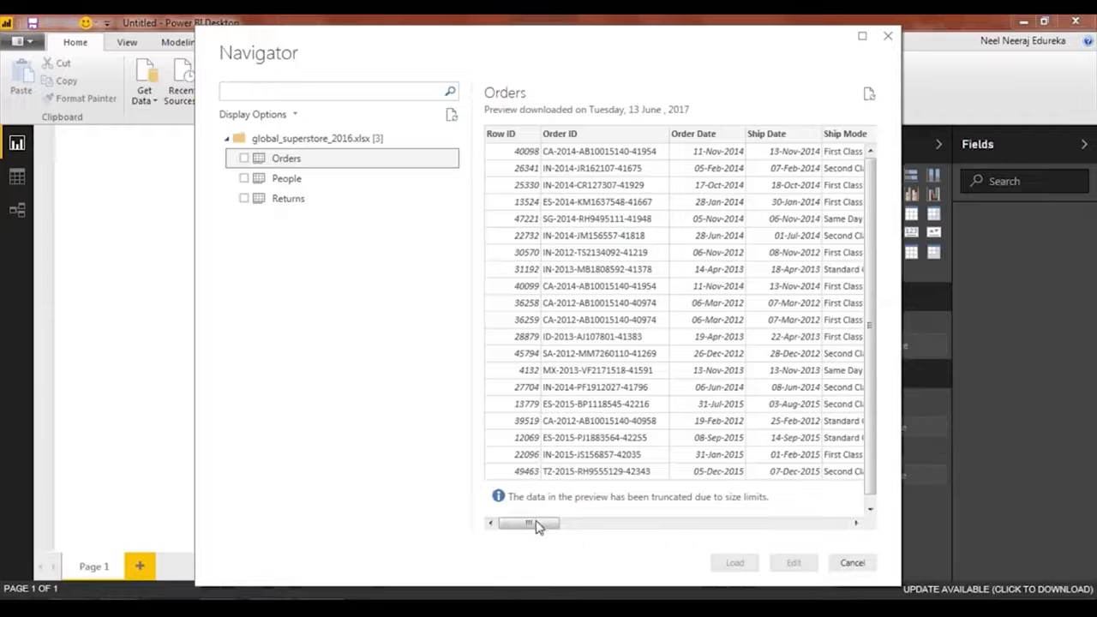
left_click_drag(531, 529, 573, 521)
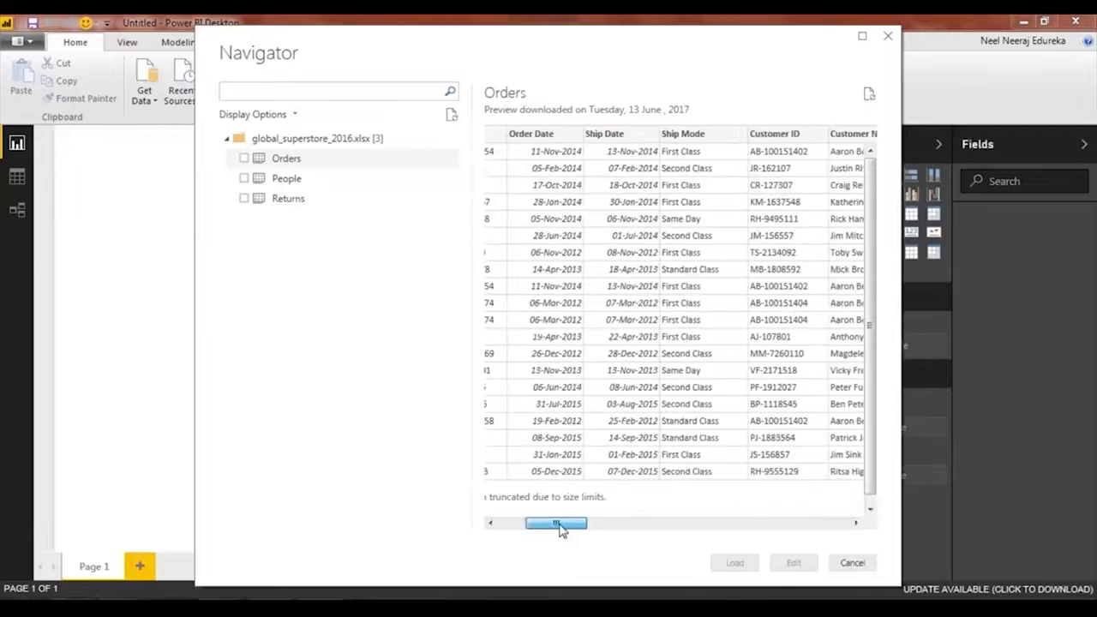
left_click(244, 160)
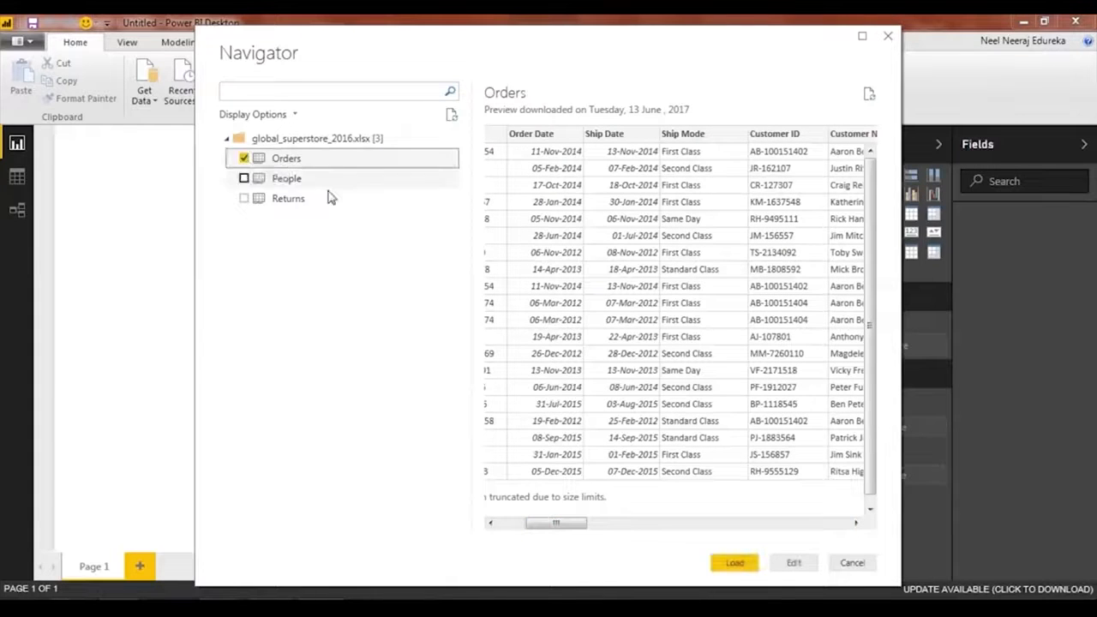
left_click(737, 564)
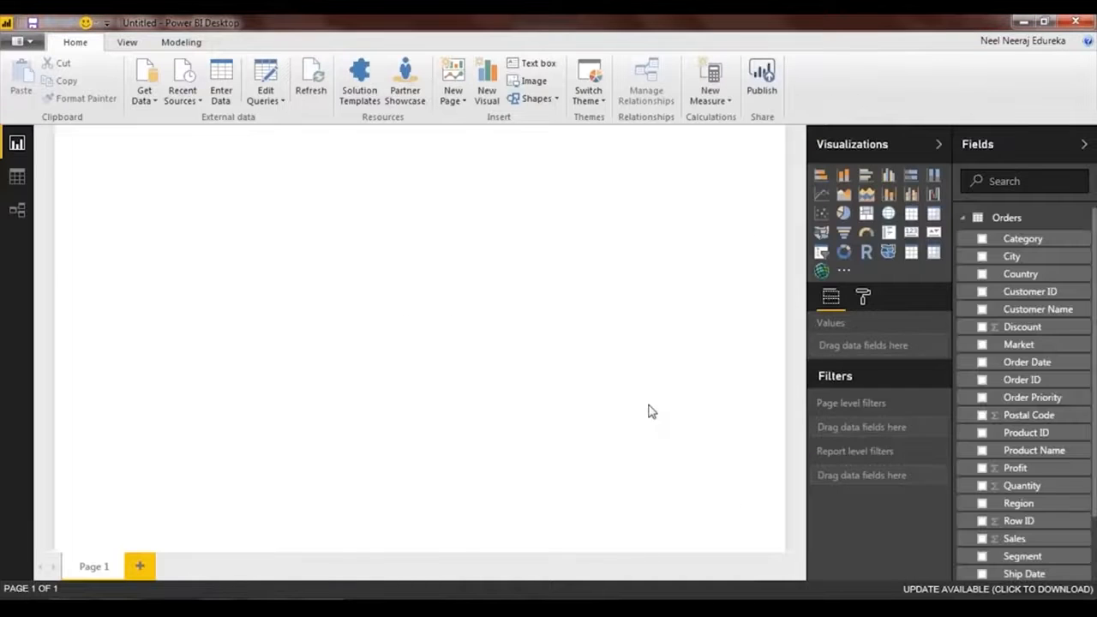
Look through the field list of the loaded Orders table, and leave the table collapsed.
scroll(982, 314, "down", 2)
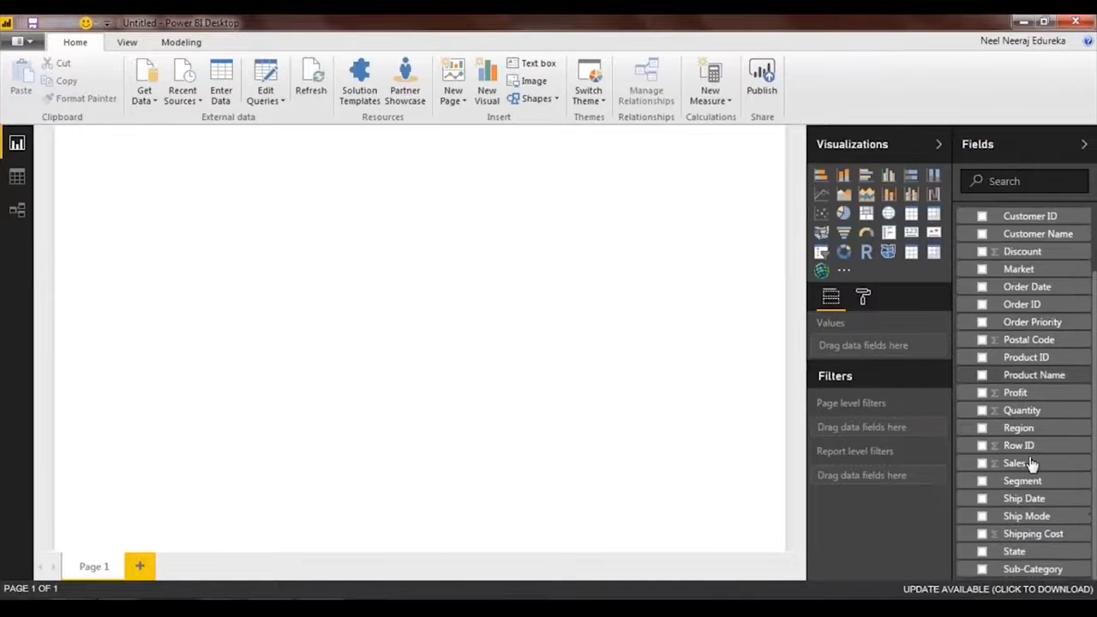
scroll(993, 272, "up", 2)
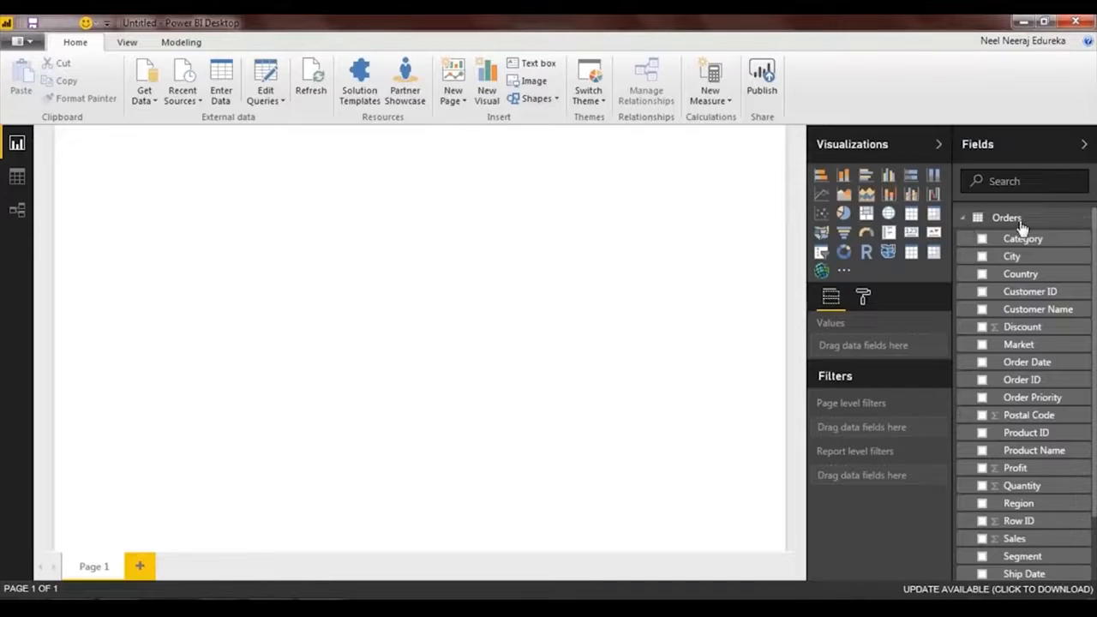
left_click(965, 219)
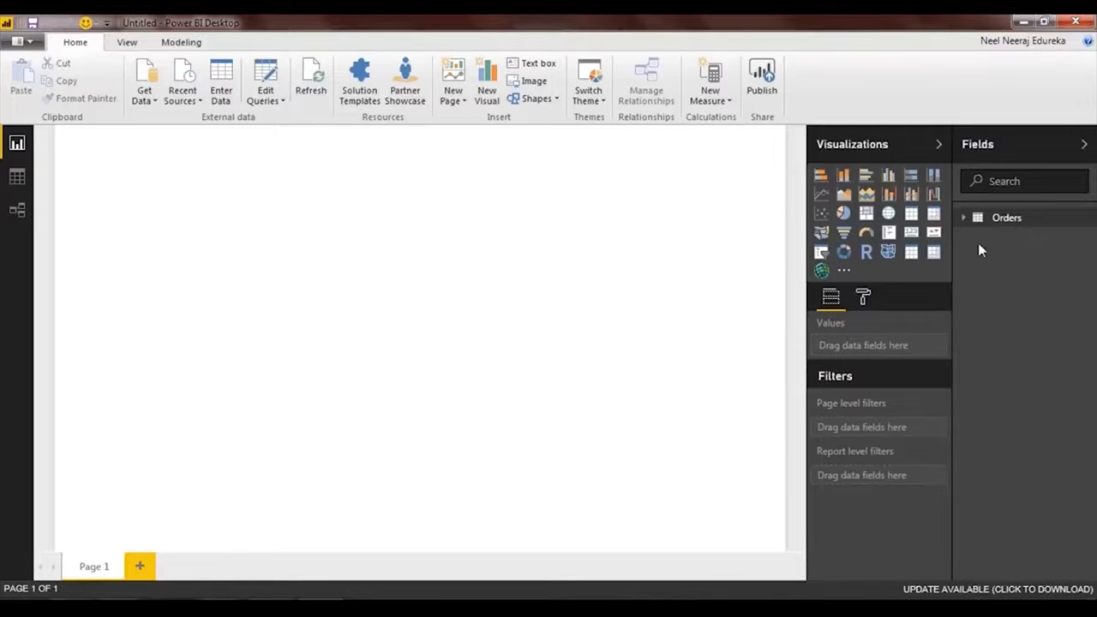
left_click(963, 229)
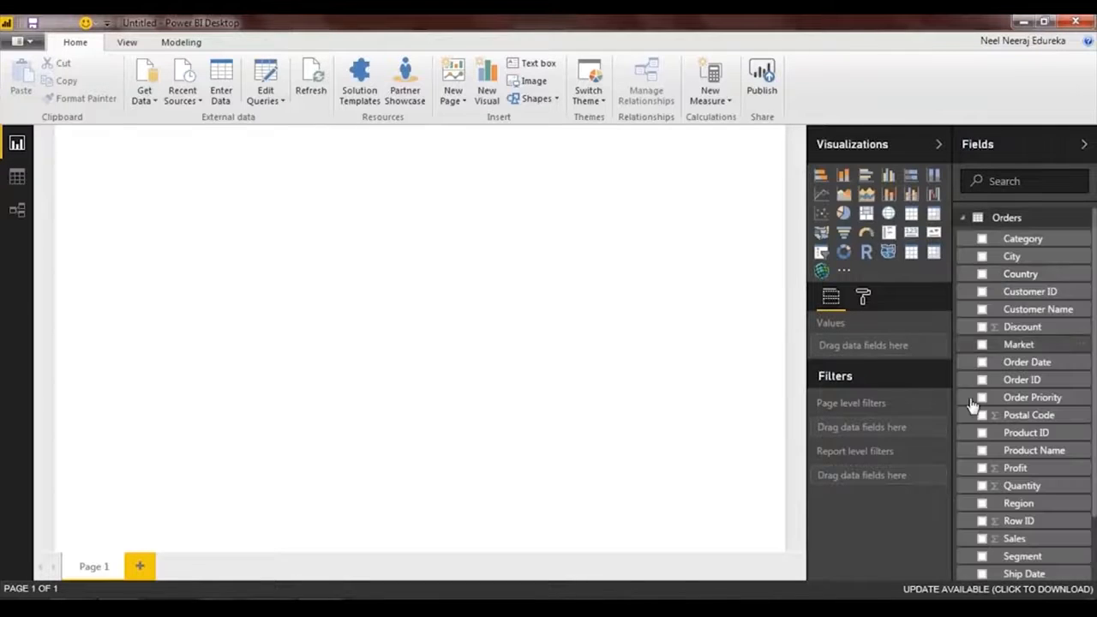
scroll(975, 412, "down", 3)
scroll(976, 428, "up", 3)
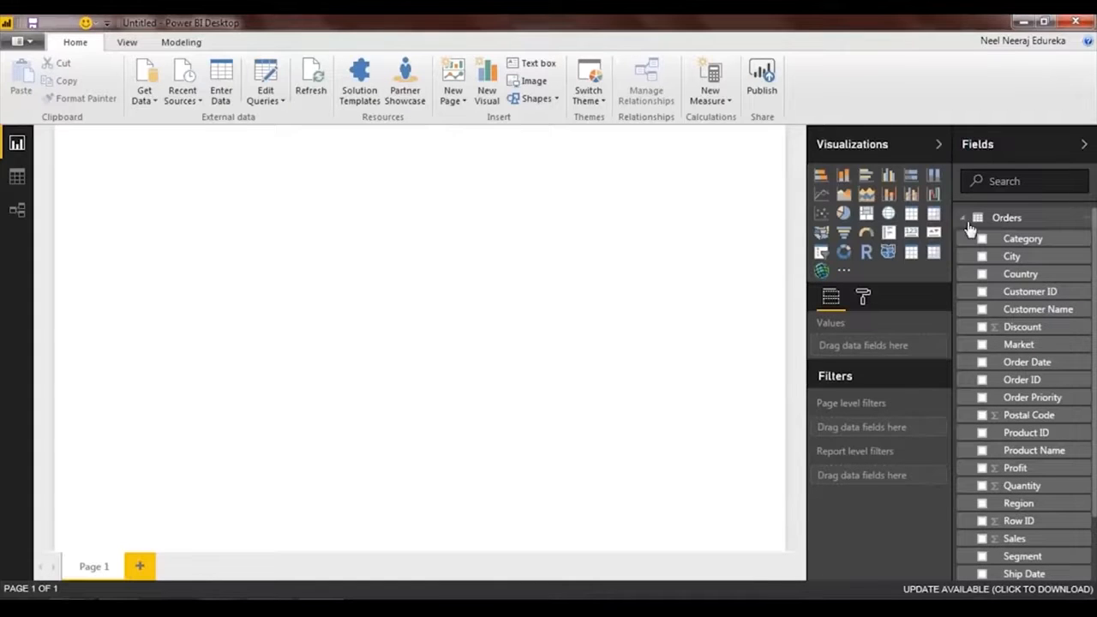
left_click(968, 227)
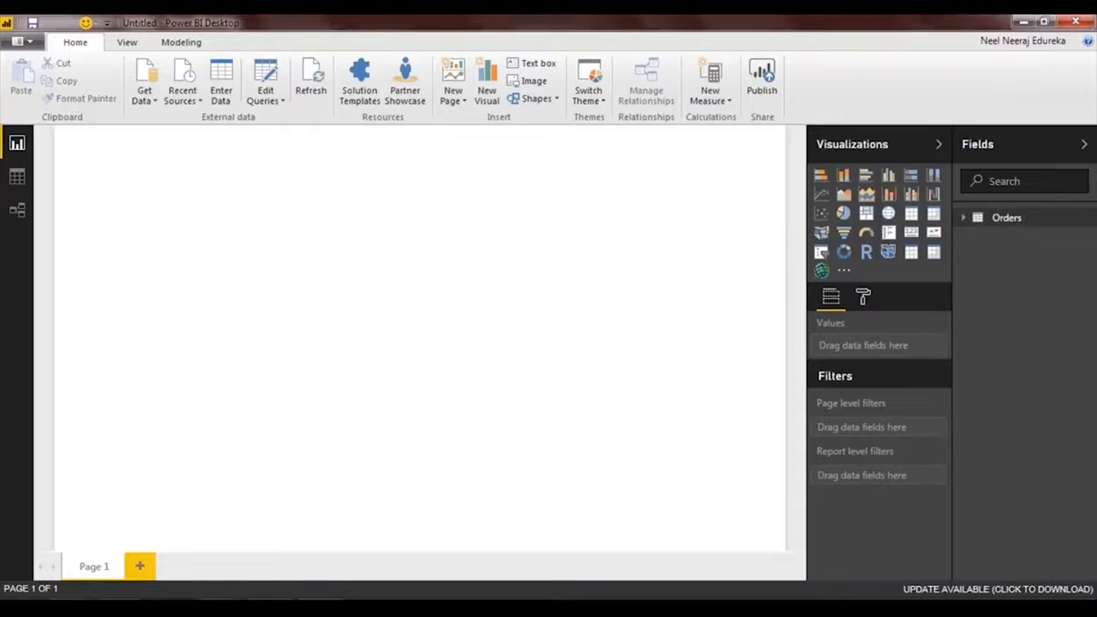
Examine the columns and rows of the Orders table in the Data view.
left_click(17, 179)
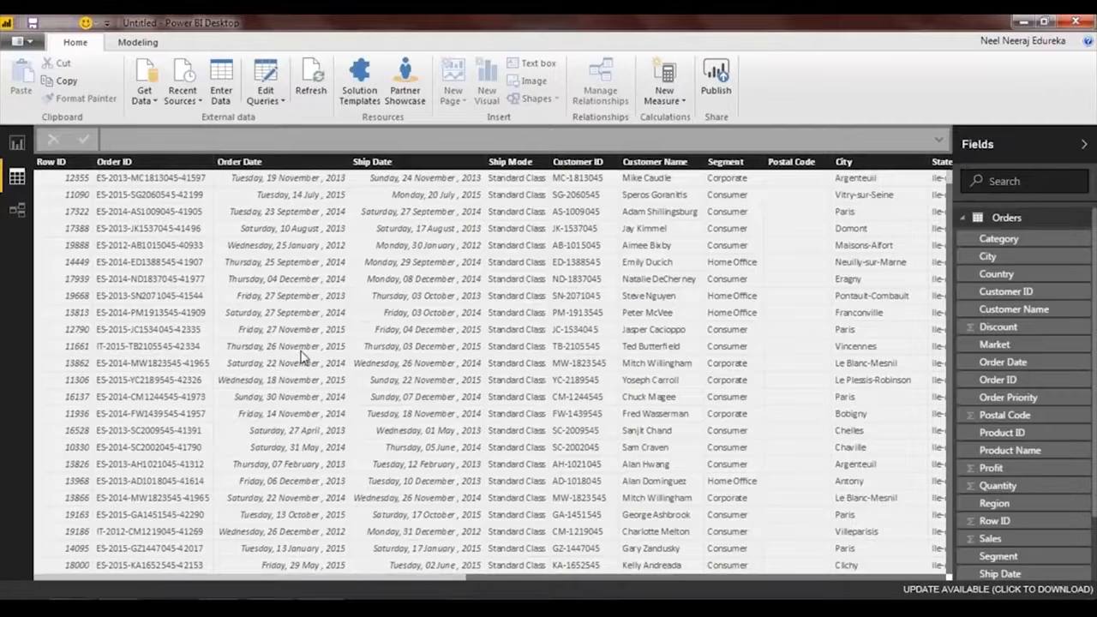
left_click_drag(469, 579, 515, 583)
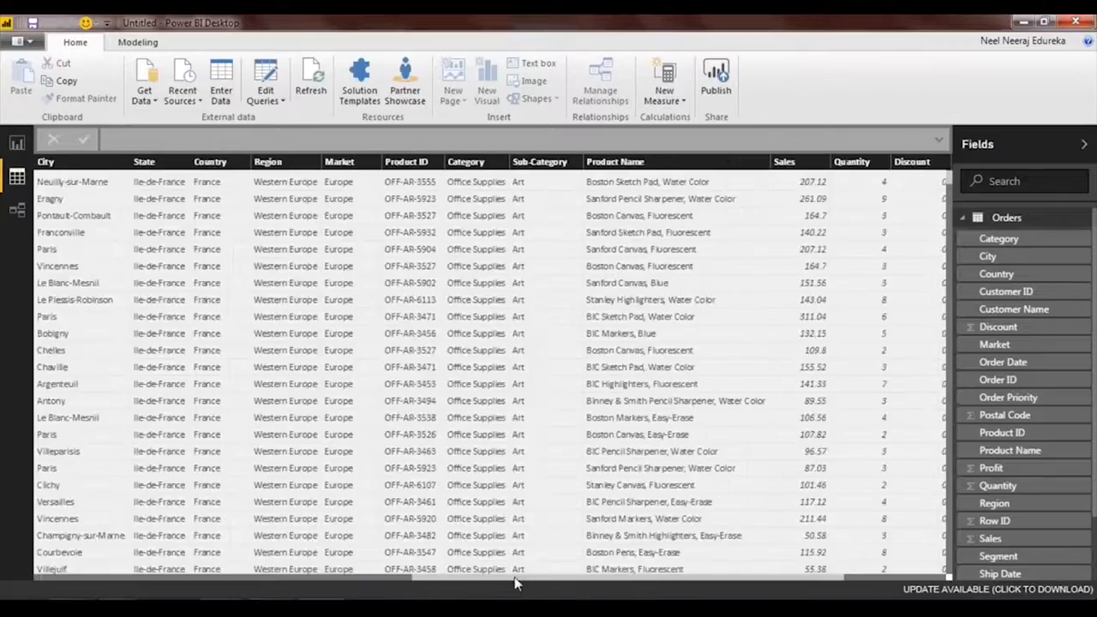
left_click_drag(588, 565, 744, 548)
left_click_drag(520, 549, 326, 532)
scroll(236, 320, "down", 8)
scroll(238, 319, "up", 12)
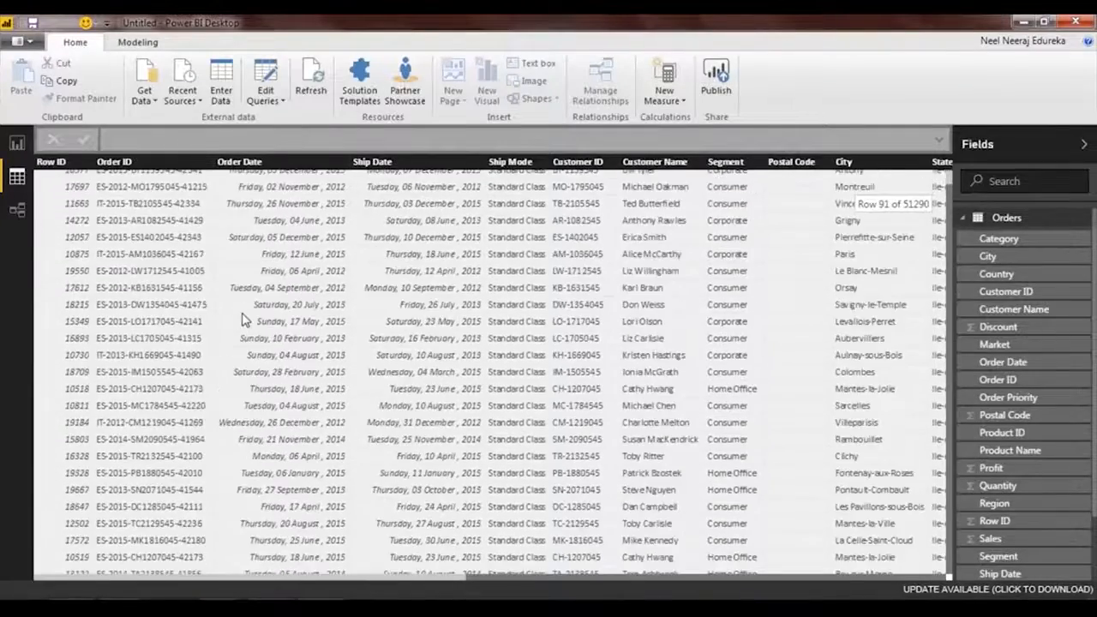
scroll(242, 319, "up", 1)
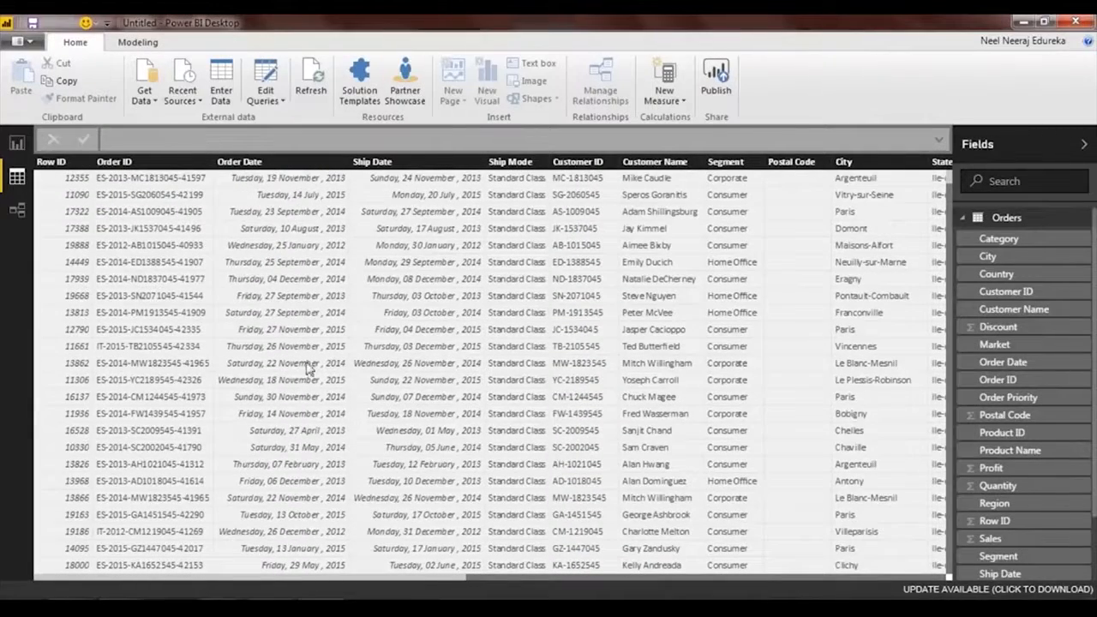
Review the Orders query and its applied steps in the Query Editor, apply and close it, and return to the Report view.
left_click(273, 94)
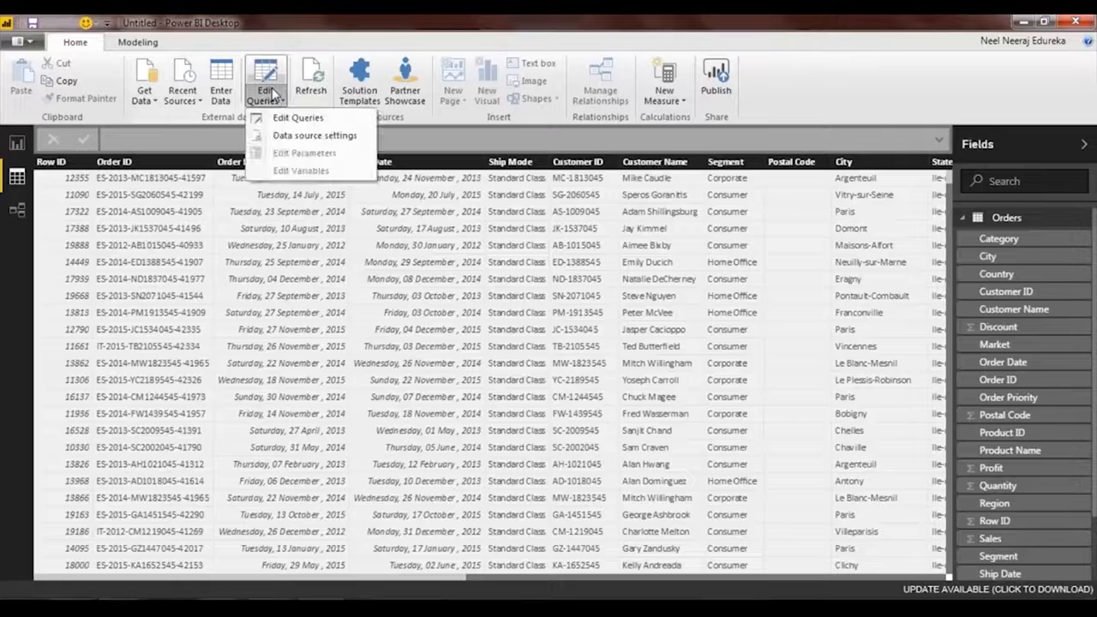
left_click(297, 118)
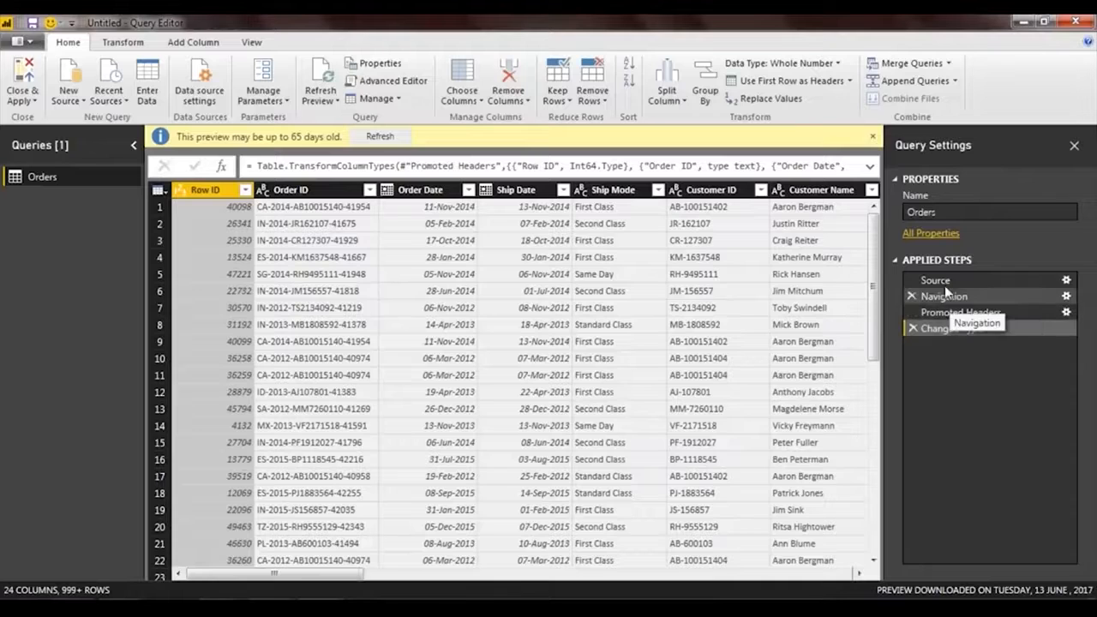
left_click(349, 213)
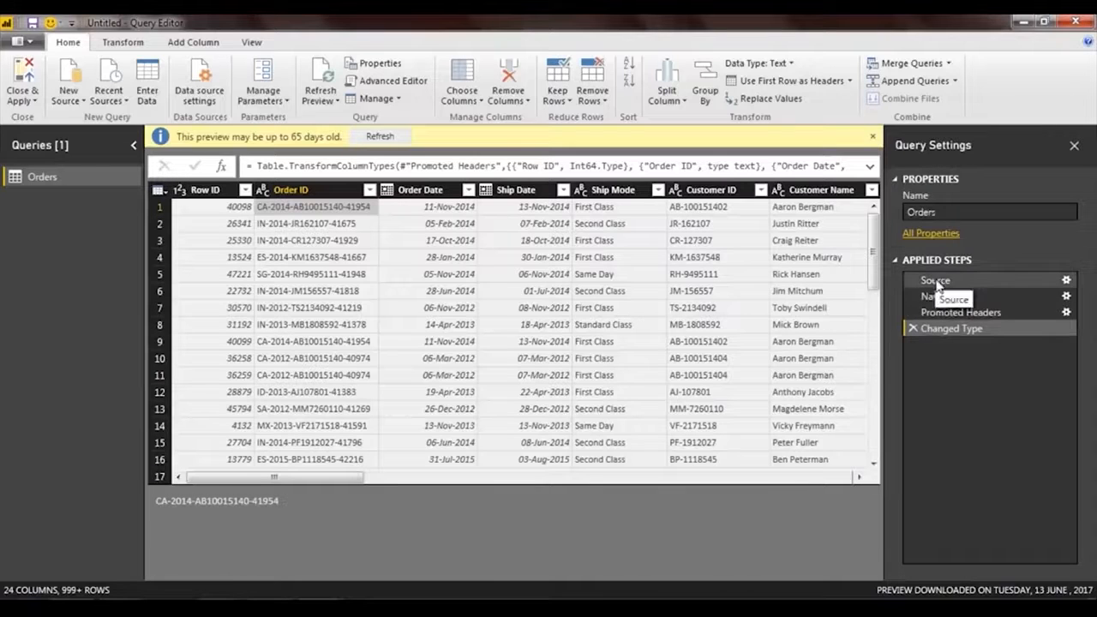
left_click(33, 78)
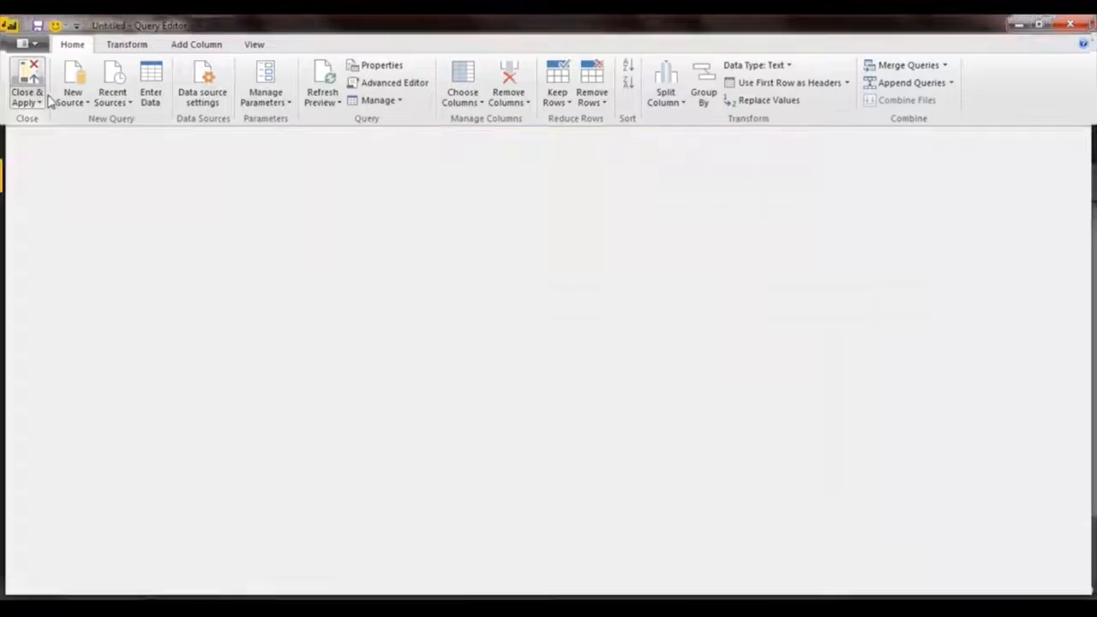
left_click(18, 144)
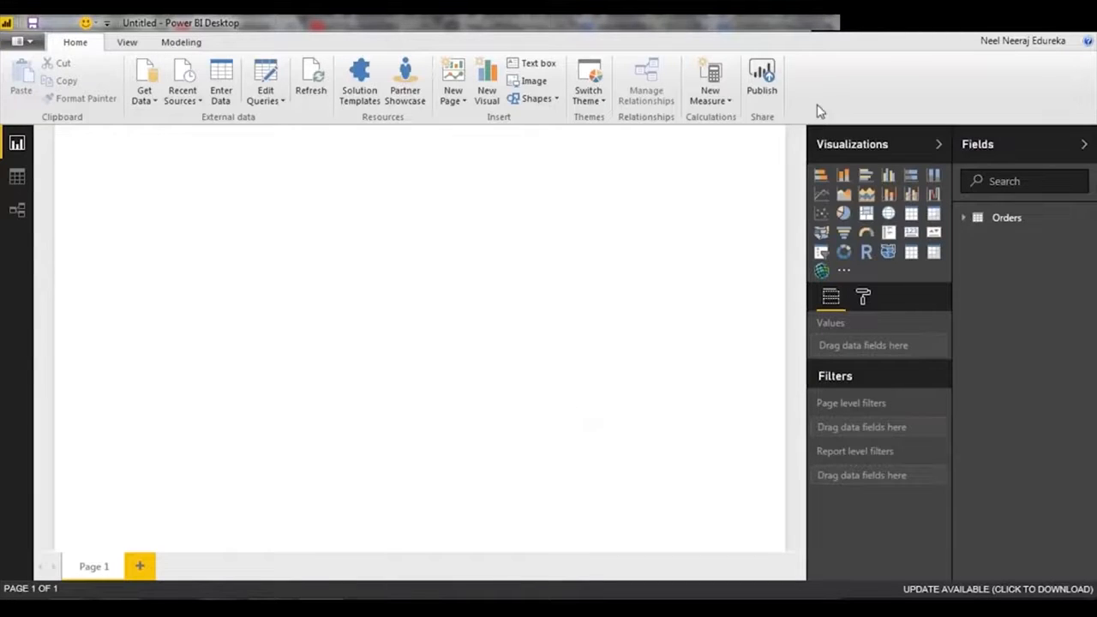
Rename the report page Page 1 as Profit Leaders.
double_click(90, 567)
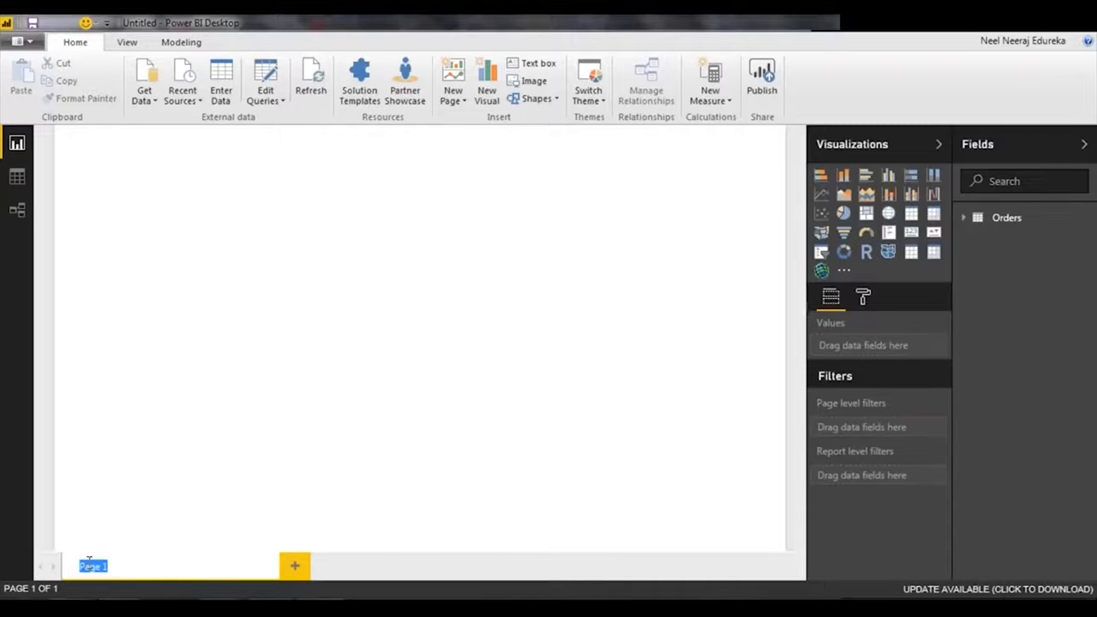
type("Profit Leaders")
key("Return")
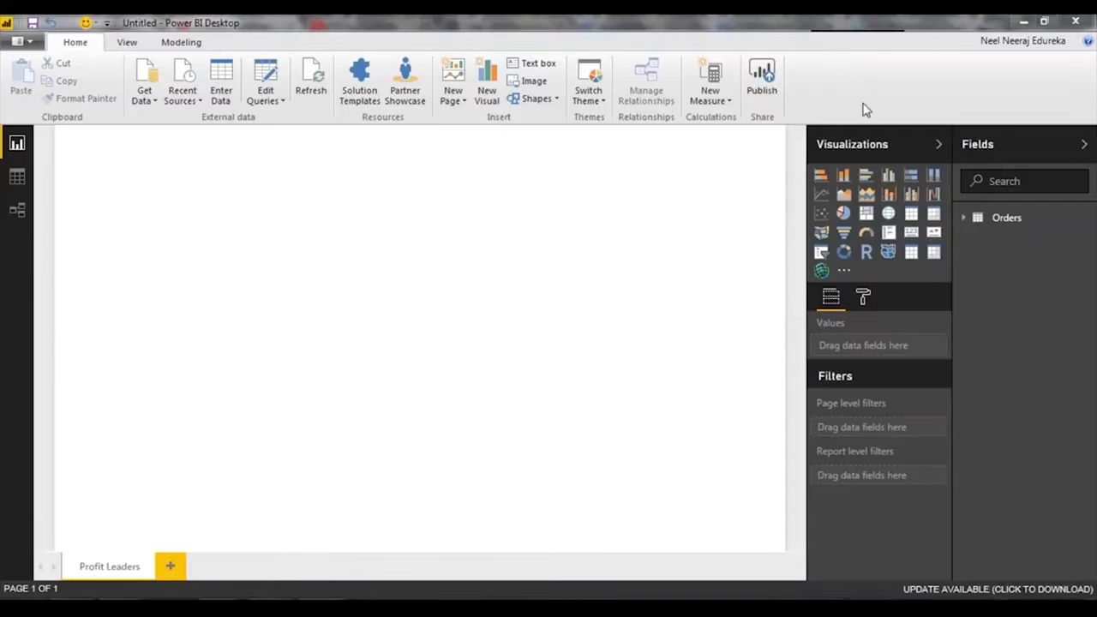
Create a map from the State field of Orders and place it in the upper-left corner of the page.
left_click(983, 219)
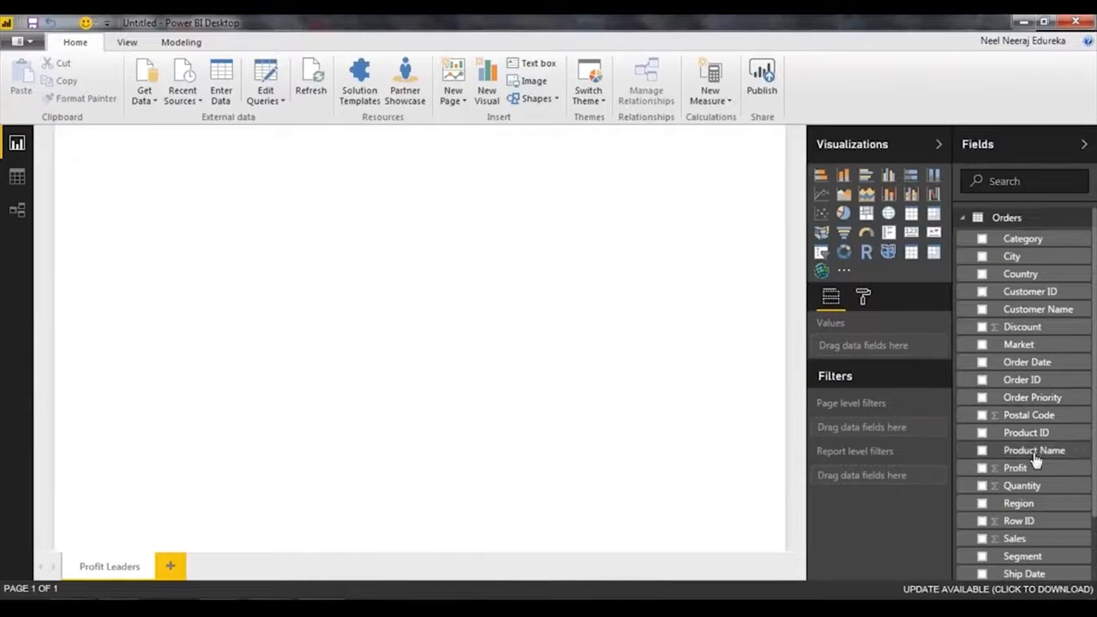
scroll(1032, 467, "down", 2)
left_click_drag(1045, 552, 110, 193)
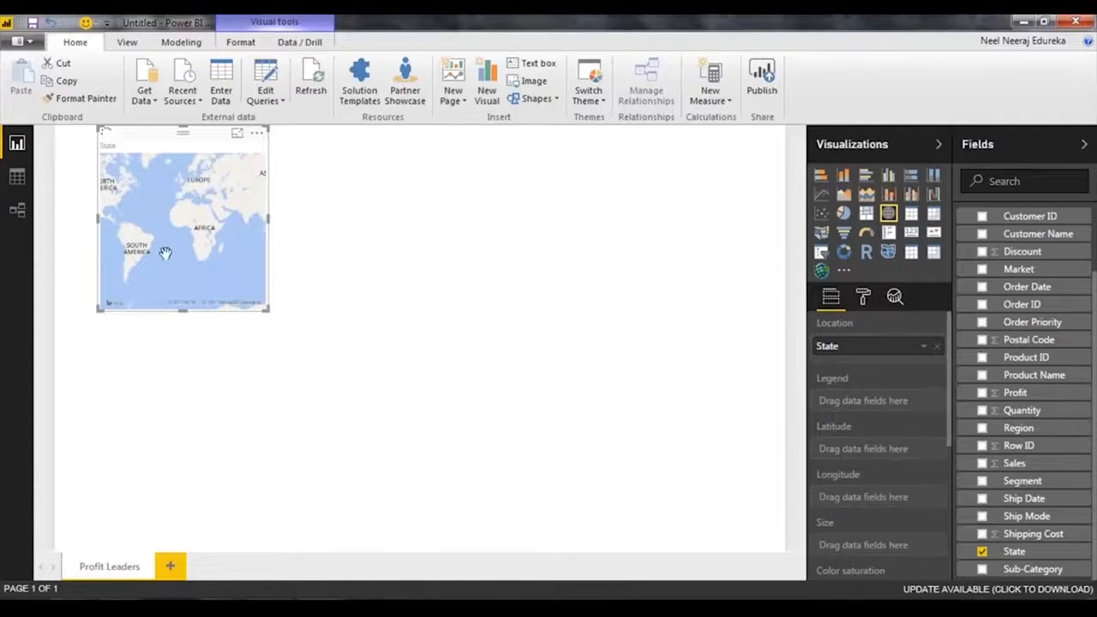
left_click_drag(183, 135, 141, 133)
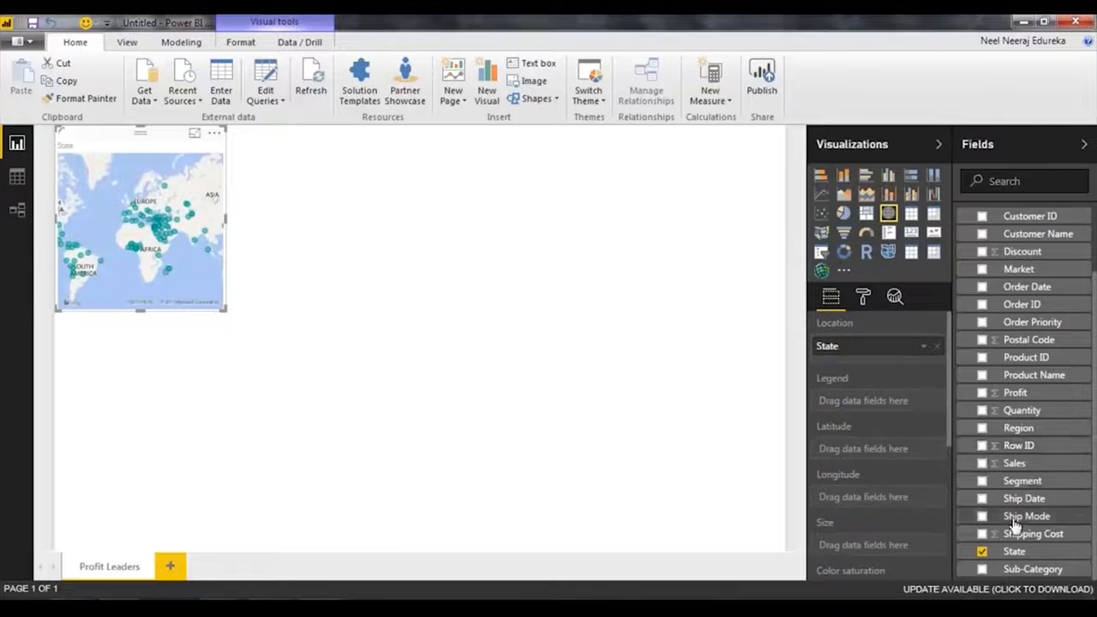
Add Profit as the map's bubble size and Country to its Location below State.
scroll(1014, 538, "up", 2)
left_click_drag(1015, 468, 135, 233)
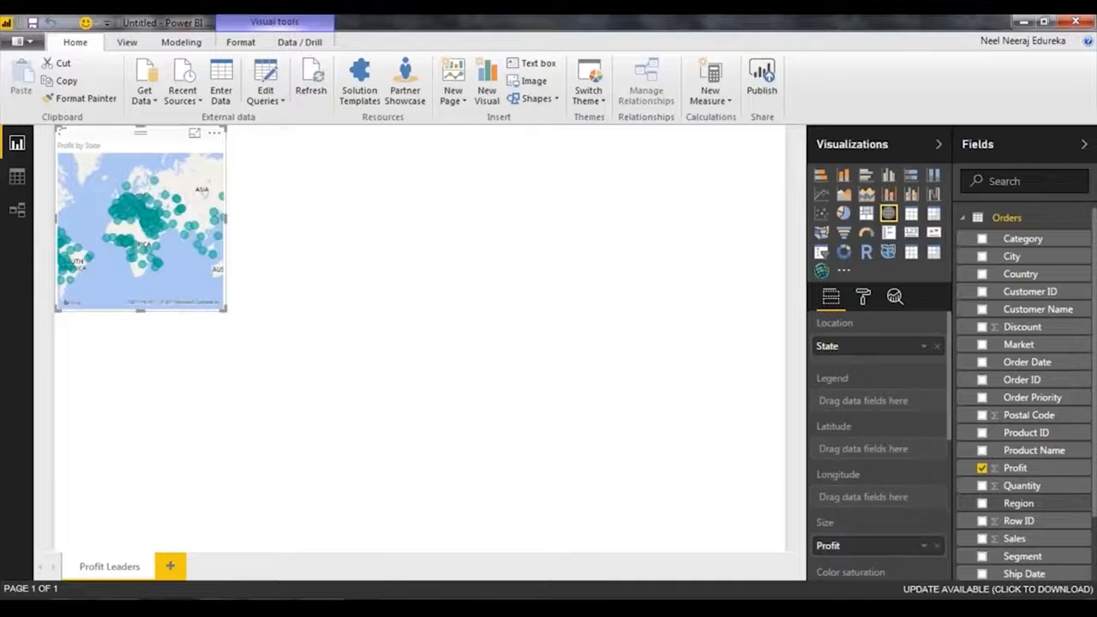
scroll(1024, 531, "down", 3)
scroll(1032, 480, "up", 3)
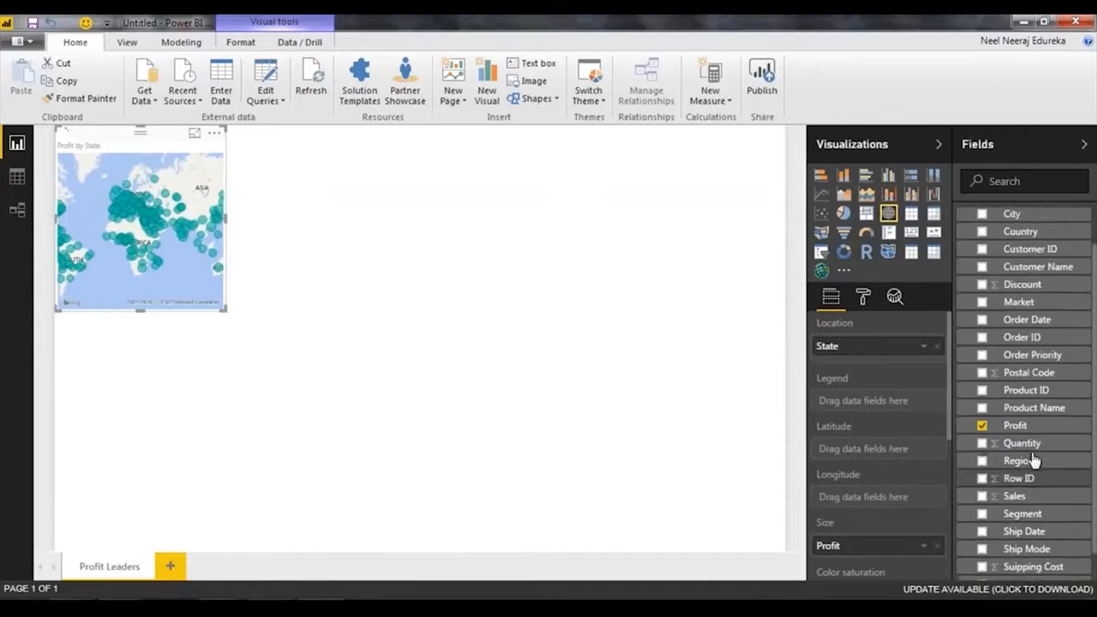
left_click_drag(1031, 280, 848, 364)
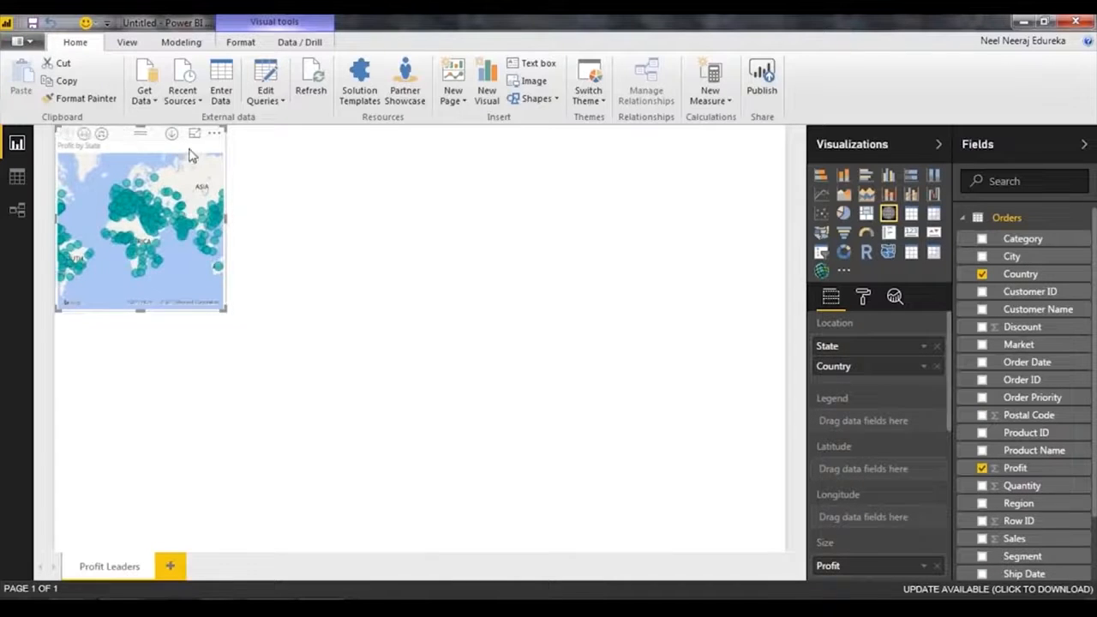
Enlarge the map to nearly the full page width and most of its height, and show the whole world in it.
left_click_drag(221, 310, 761, 490)
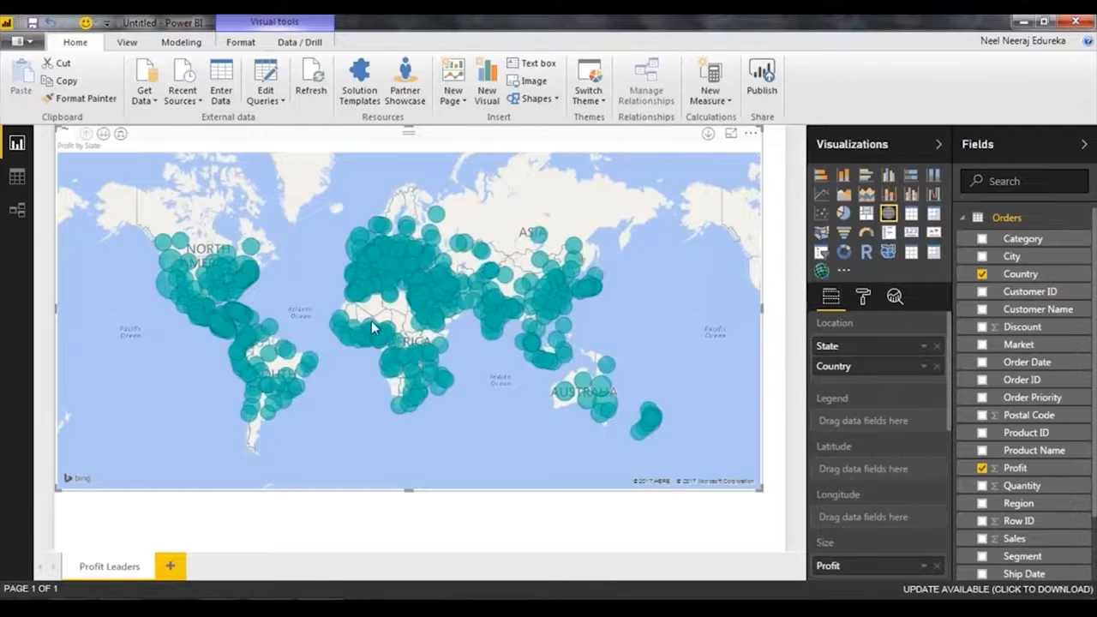
scroll(379, 324, "up", 1)
scroll(472, 352, "down", 1)
left_click_drag(493, 313, 493, 279)
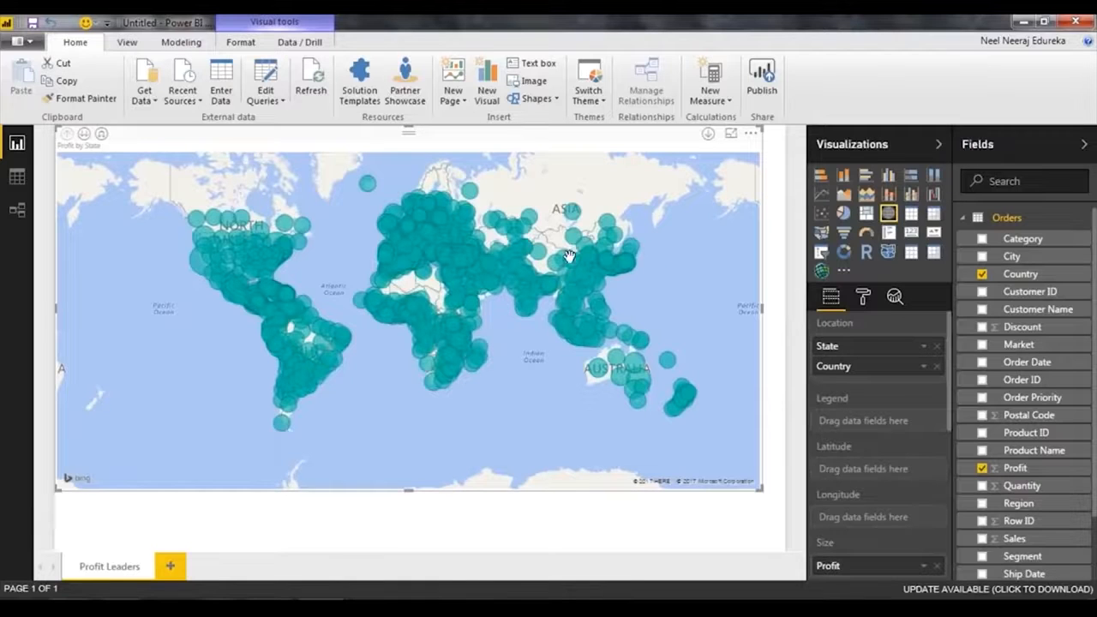
scroll(900, 368, "down", 5)
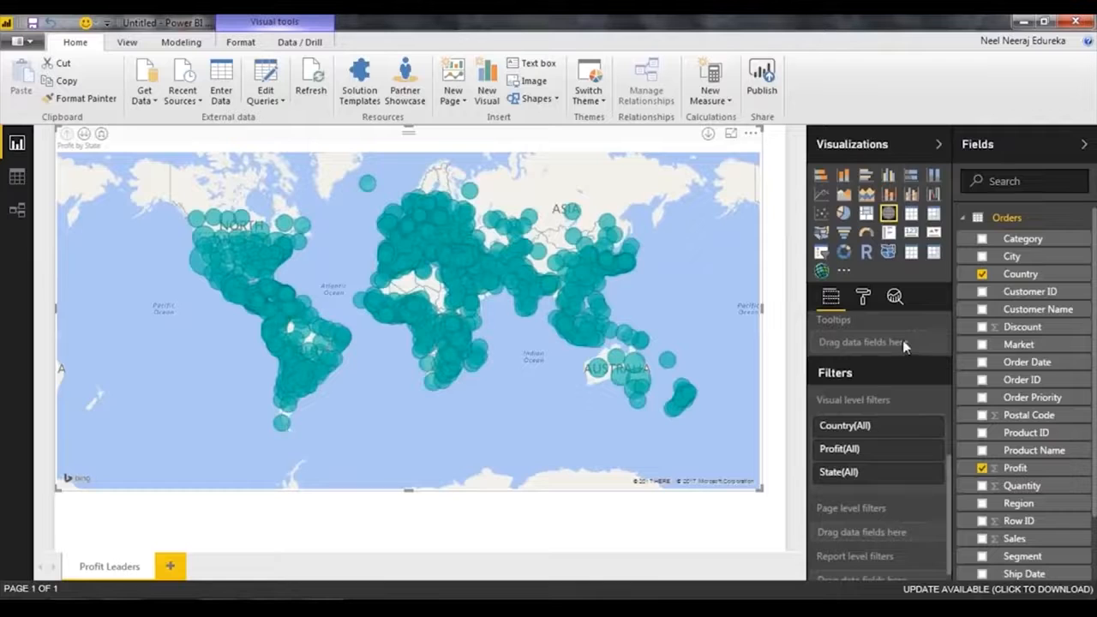
Filter the map to the country United States with basic filtering and enlarge the map to the page's lower-right corner.
scroll(844, 339, "down", 1)
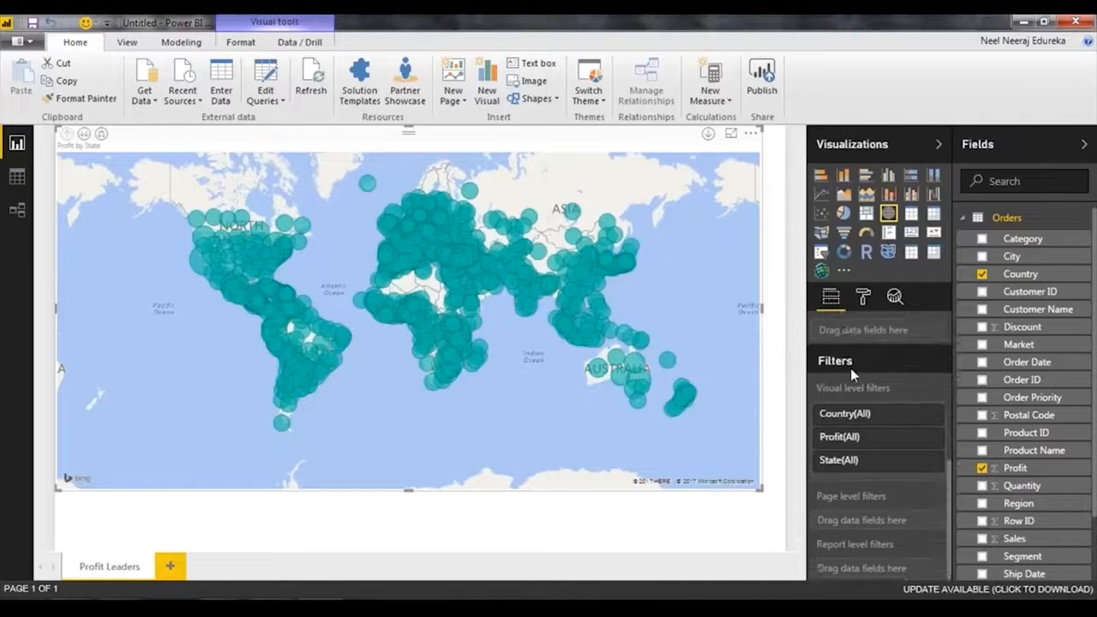
left_click(900, 416)
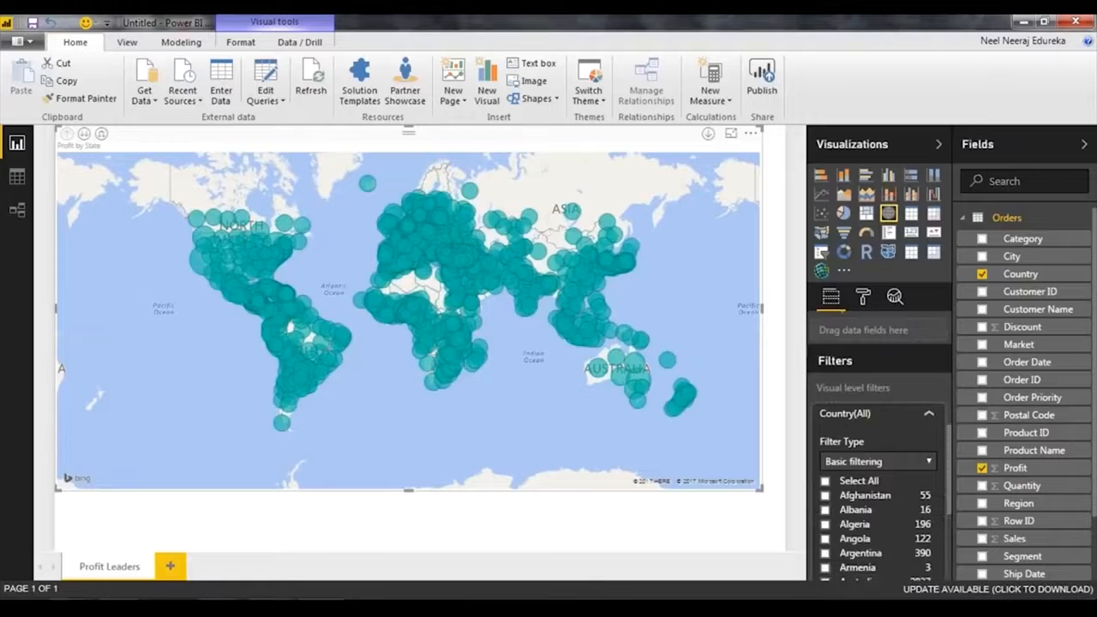
scroll(874, 522, "down", 5)
scroll(865, 547, "down", 20)
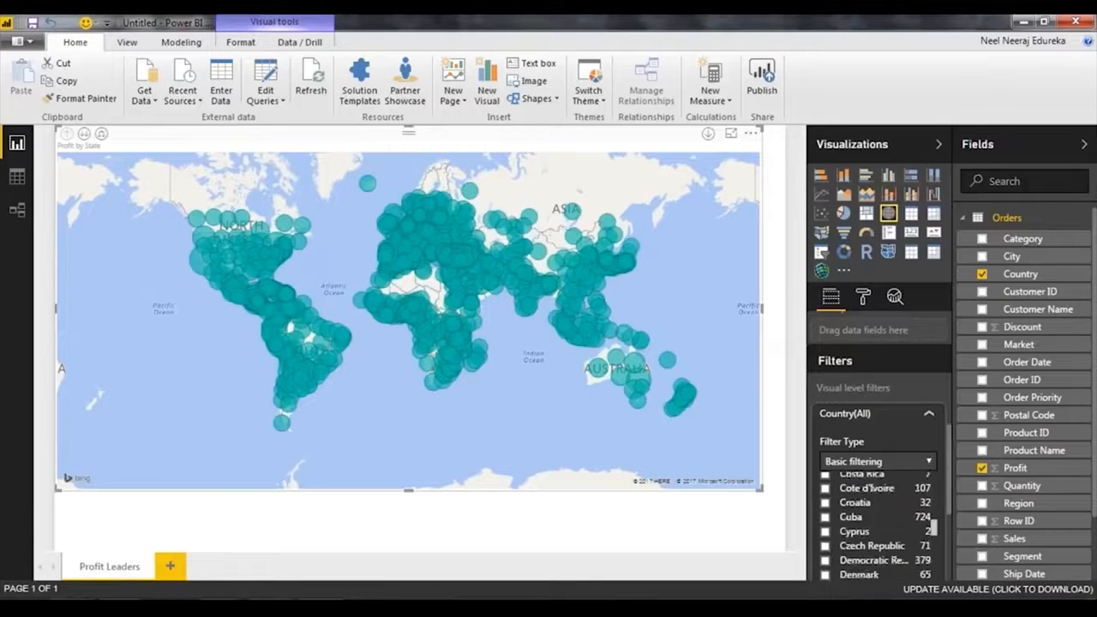
scroll(874, 527, "down", 15)
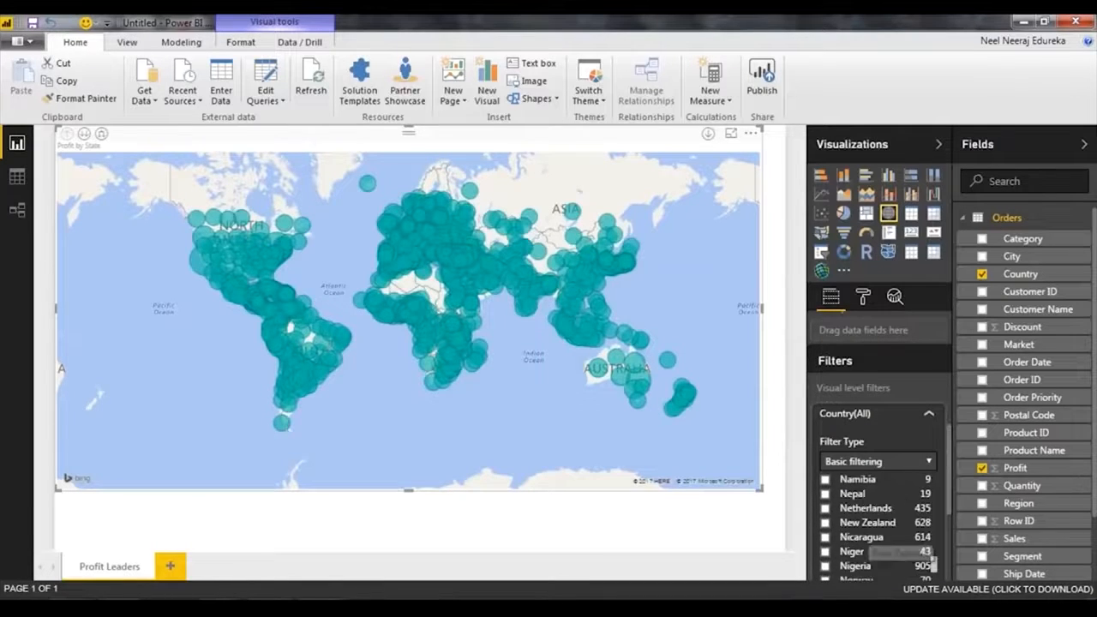
scroll(886, 559, "down", 3)
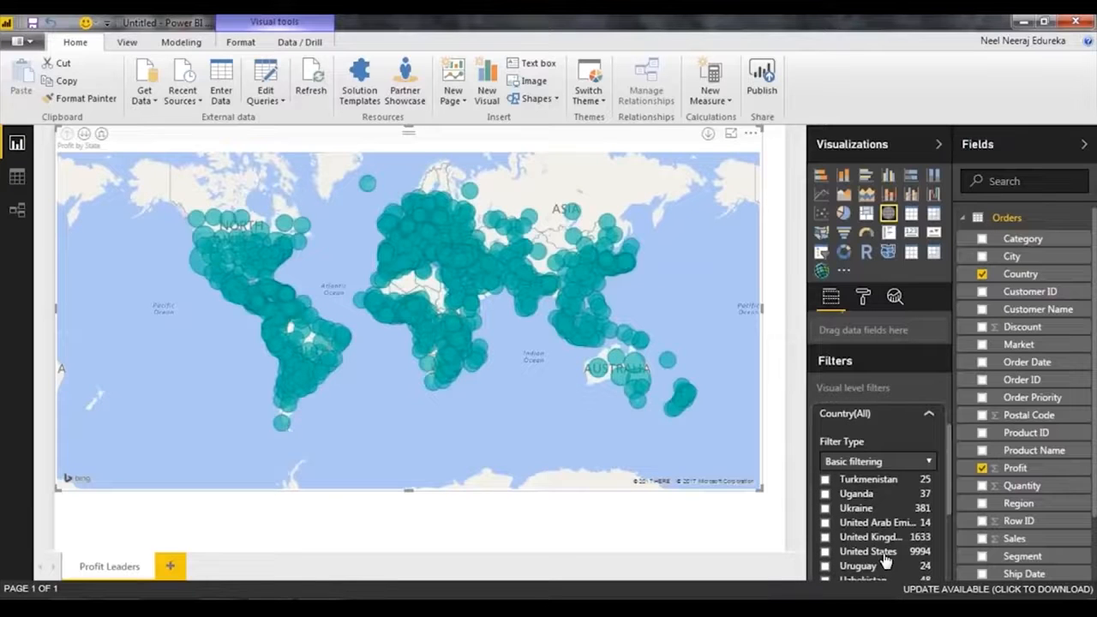
left_click(883, 553)
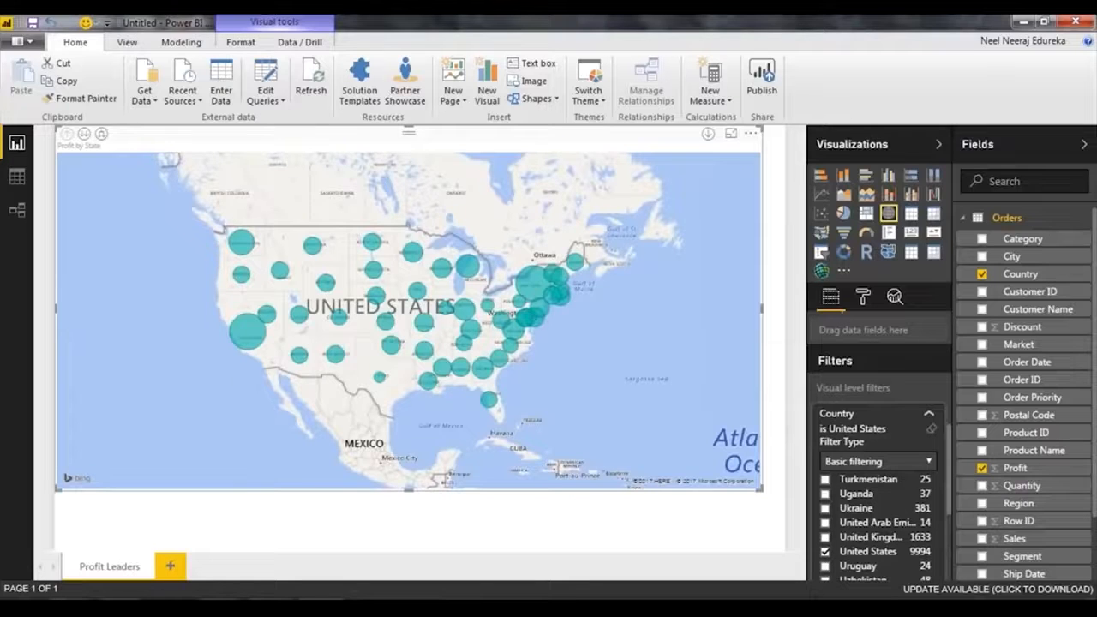
left_click_drag(758, 489, 780, 555)
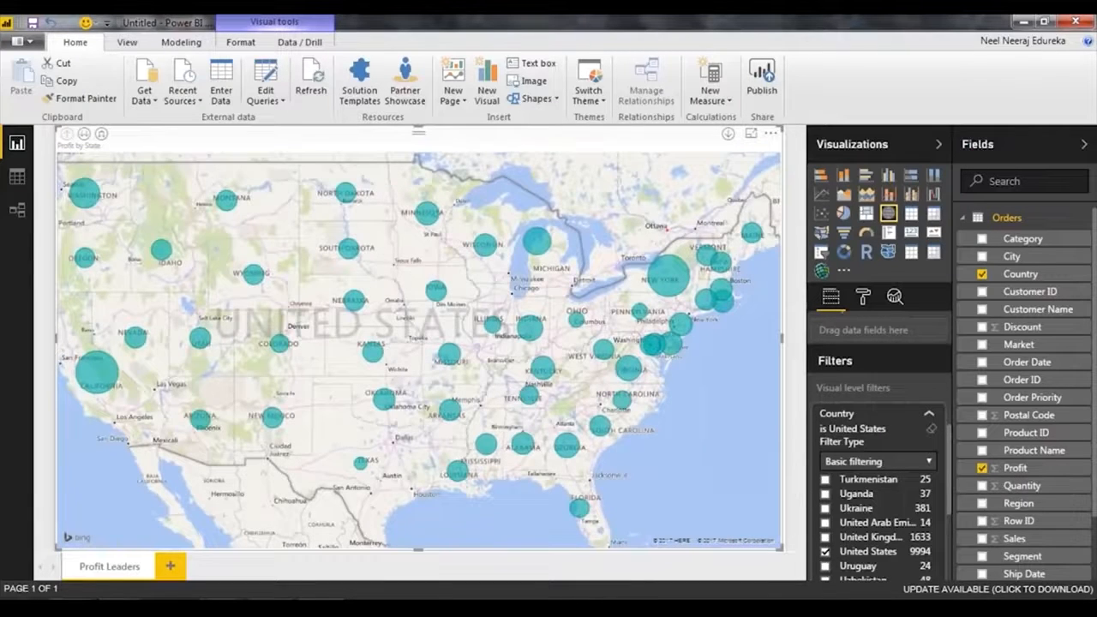
left_click(927, 417)
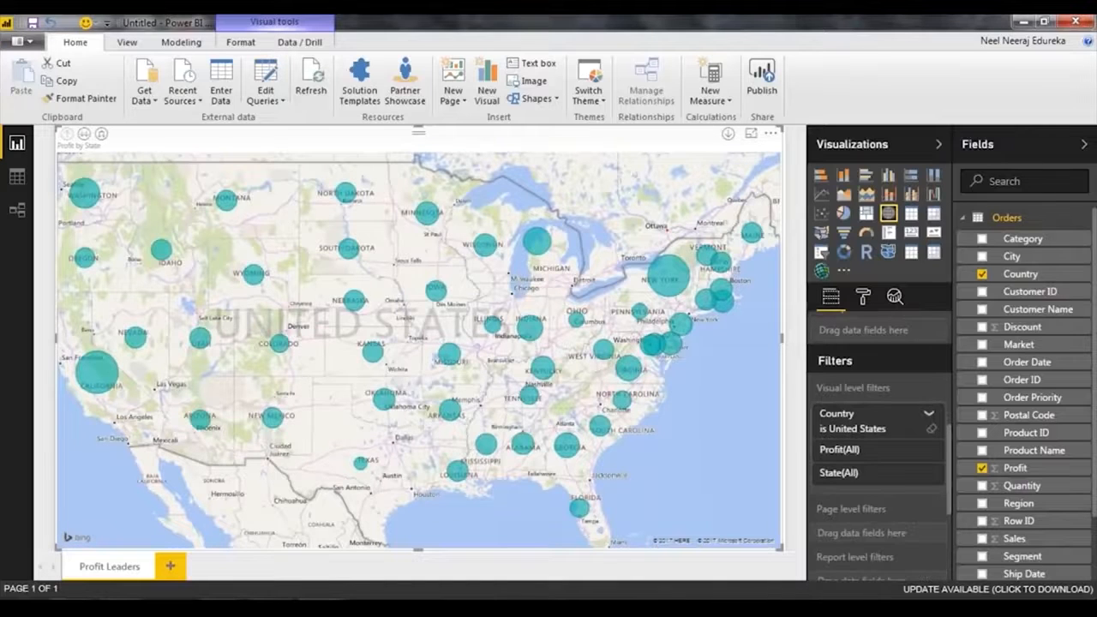
Examine the profit of individual states on the map, including California, New Mexico, Nebraska and New York.
scroll(214, 283, "down", 2)
mouse_move(183, 345)
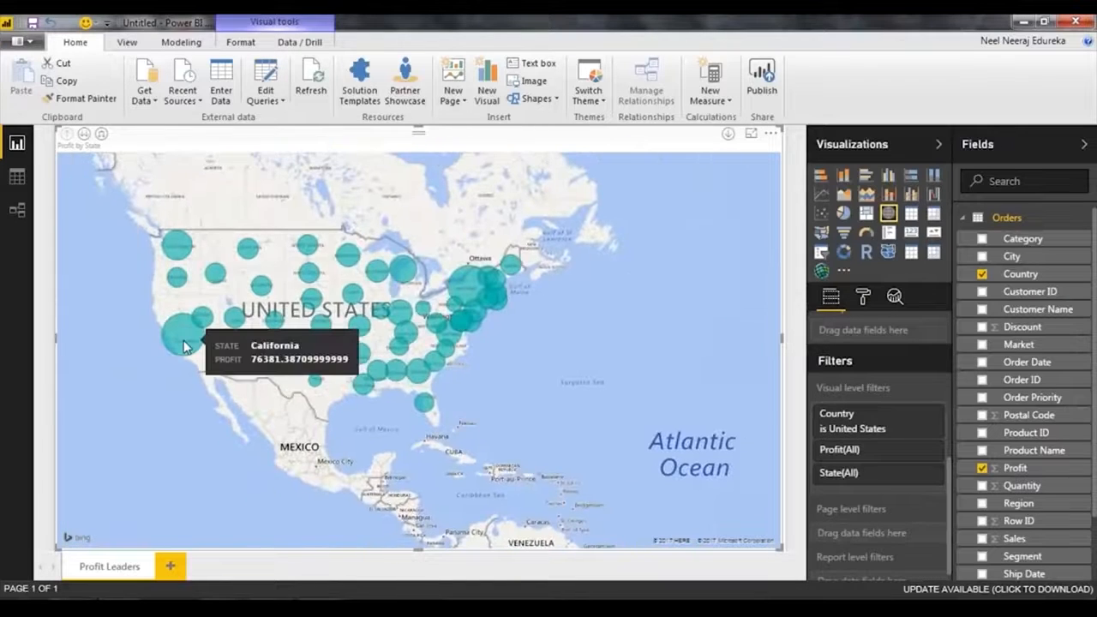
mouse_move(239, 328)
mouse_move(329, 360)
mouse_move(266, 362)
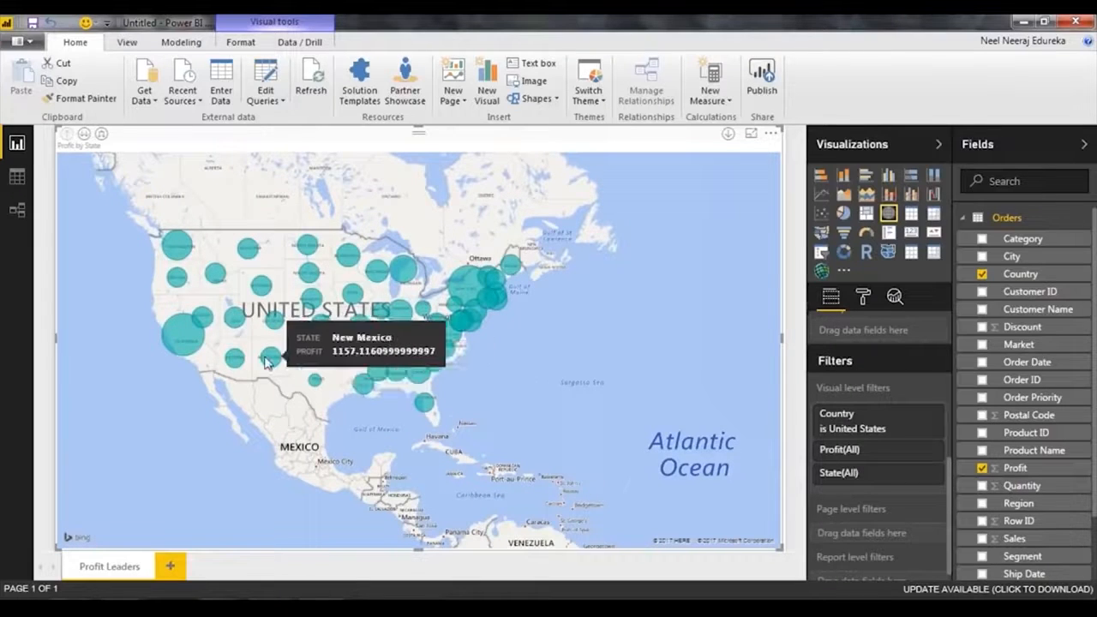
mouse_move(312, 298)
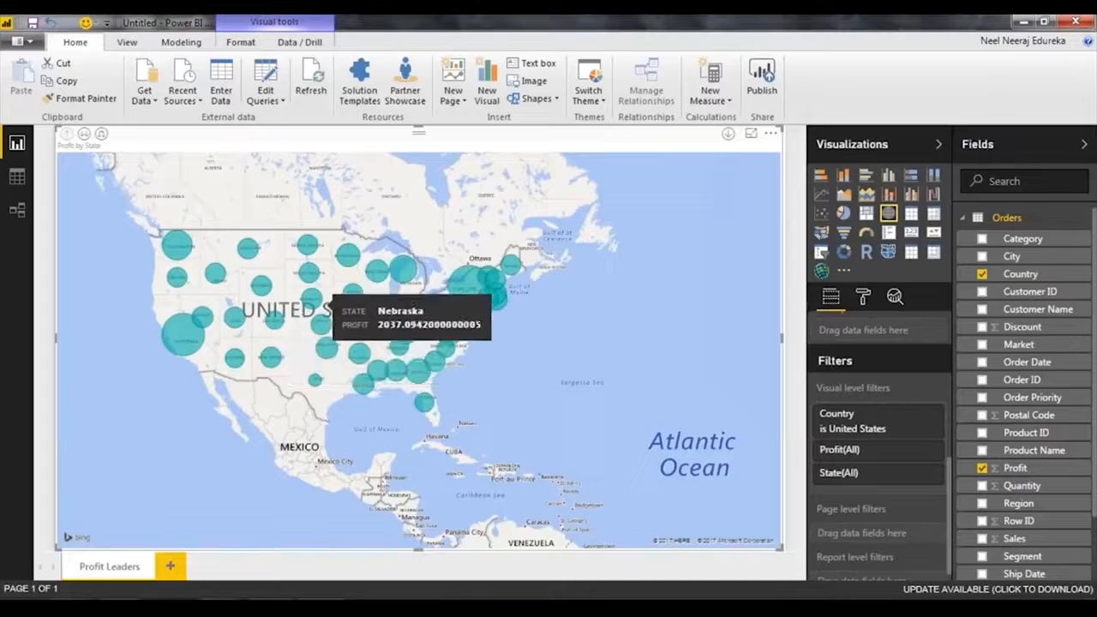
mouse_move(474, 286)
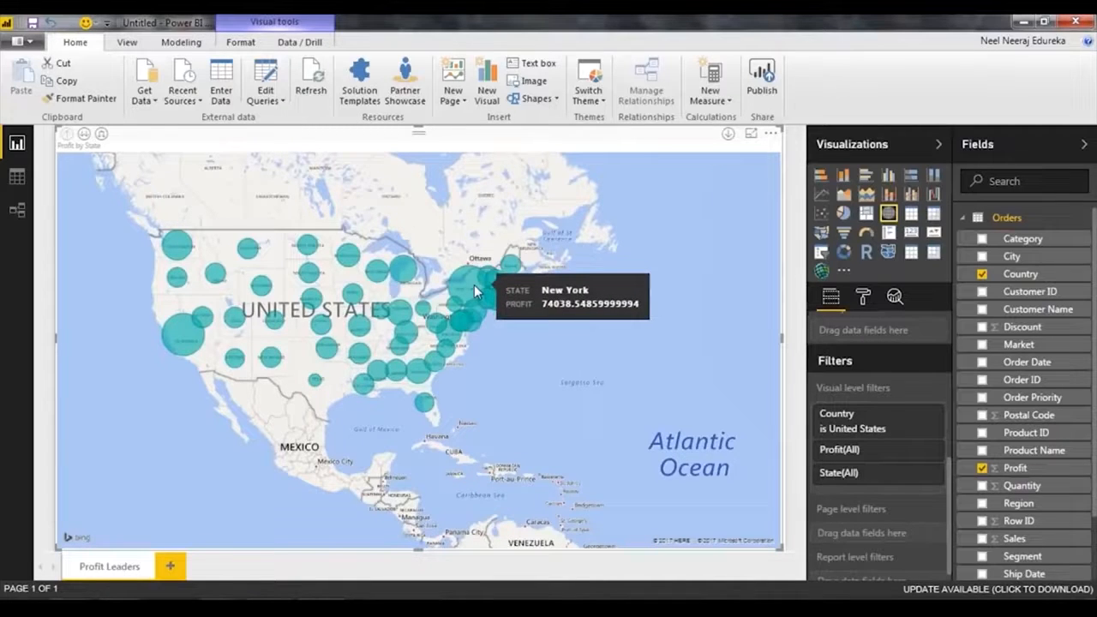
left_click(864, 297)
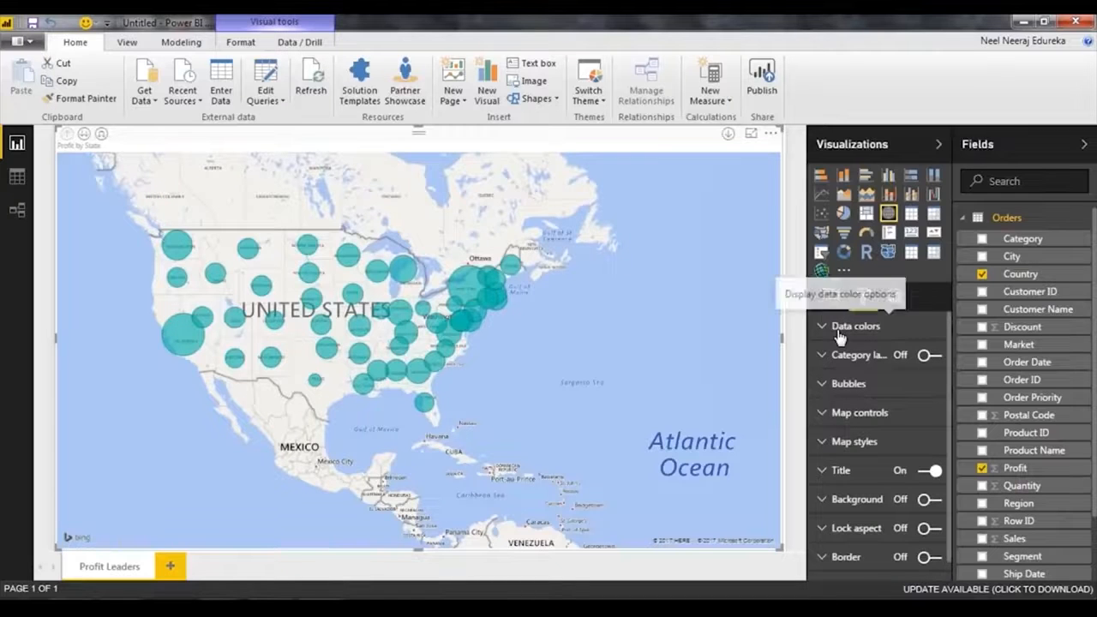
left_click(844, 326)
left_click(830, 296)
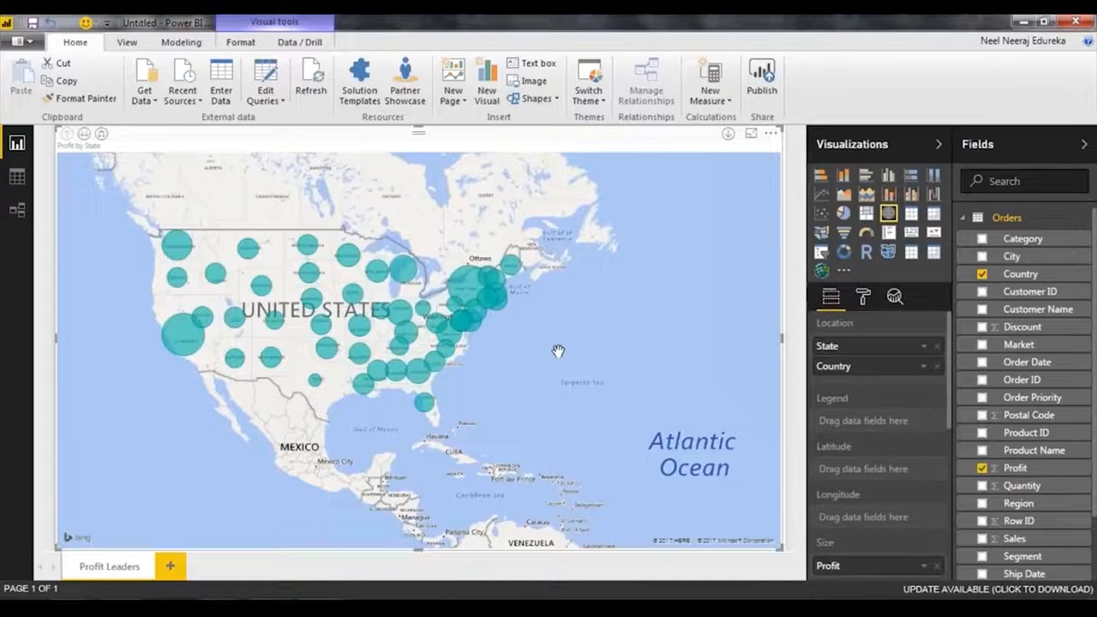
scroll(290, 348, "up", 1)
scroll(289, 349, "down", 2)
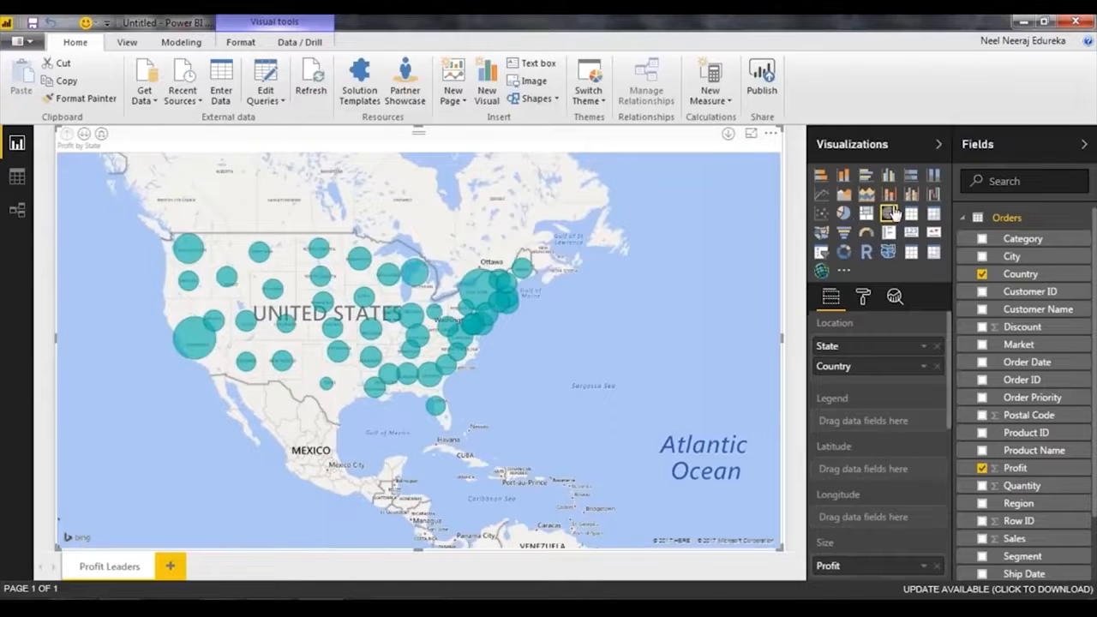
Convert the bubble map to a filled map and turn on diverging data colors for it.
left_click(824, 234)
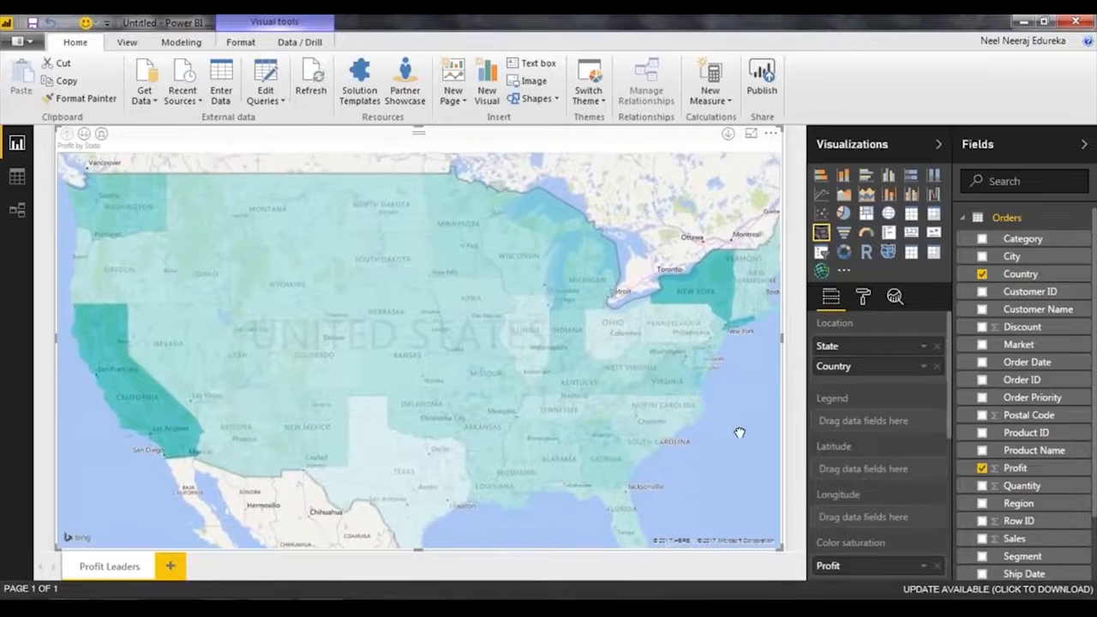
left_click(863, 297)
left_click(857, 330)
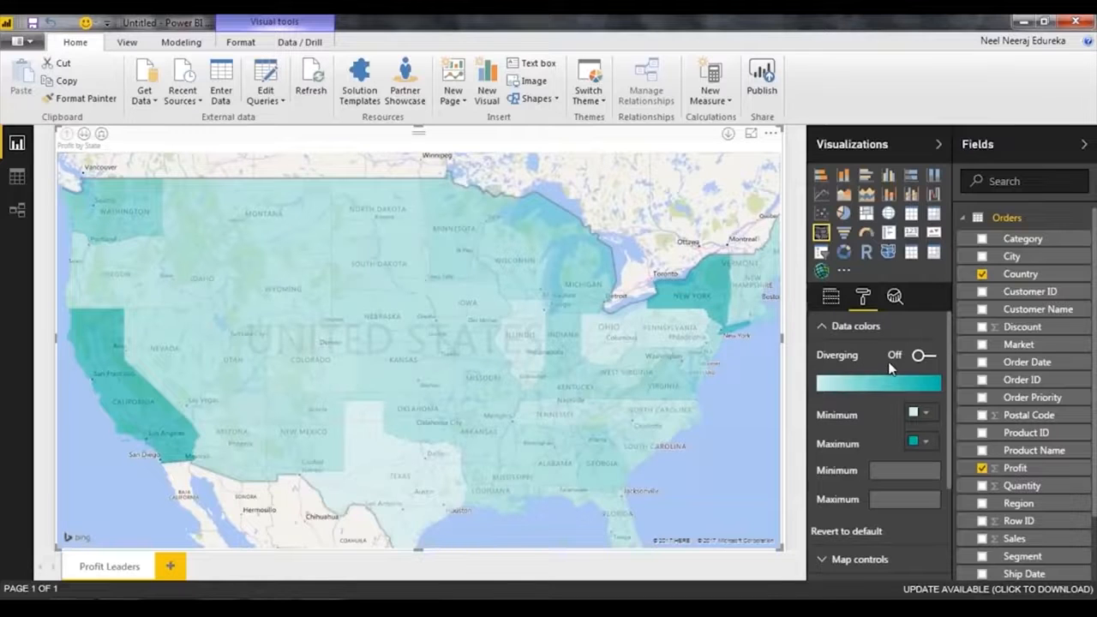
left_click(922, 355)
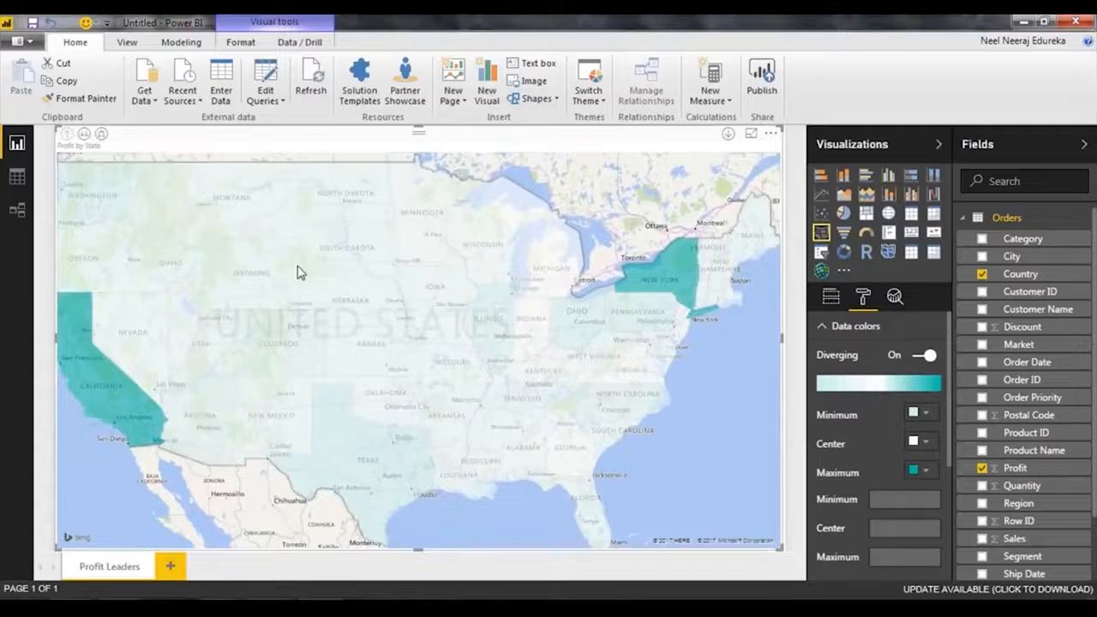
Set the map's diverging data colors to light teal for the minimum, medium teal for the center and dark teal for the maximum.
left_click(929, 419)
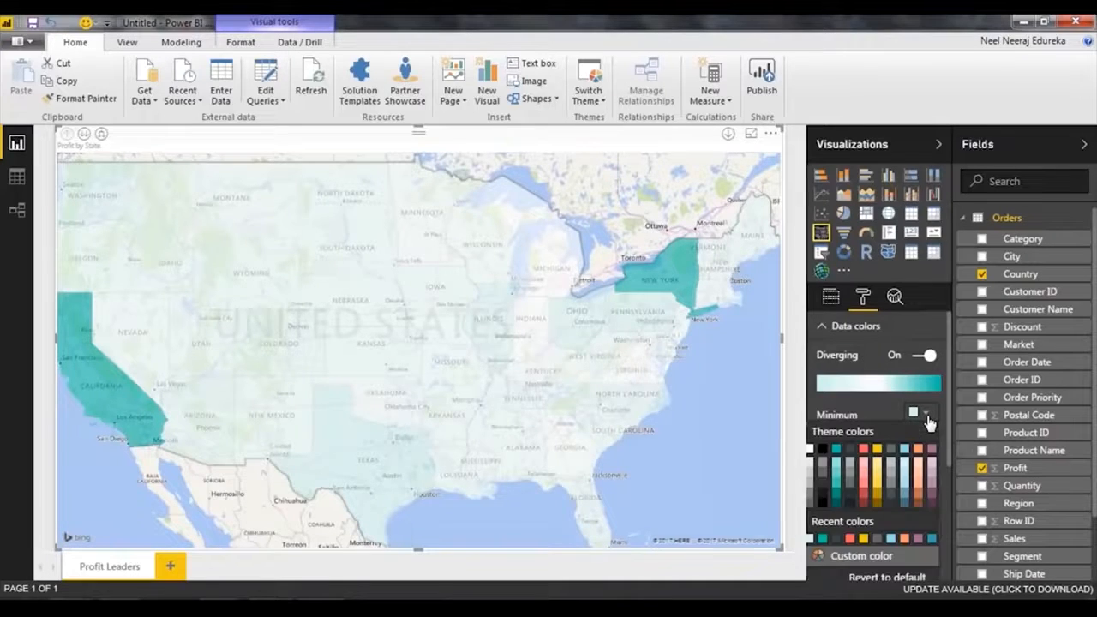
left_click(839, 467)
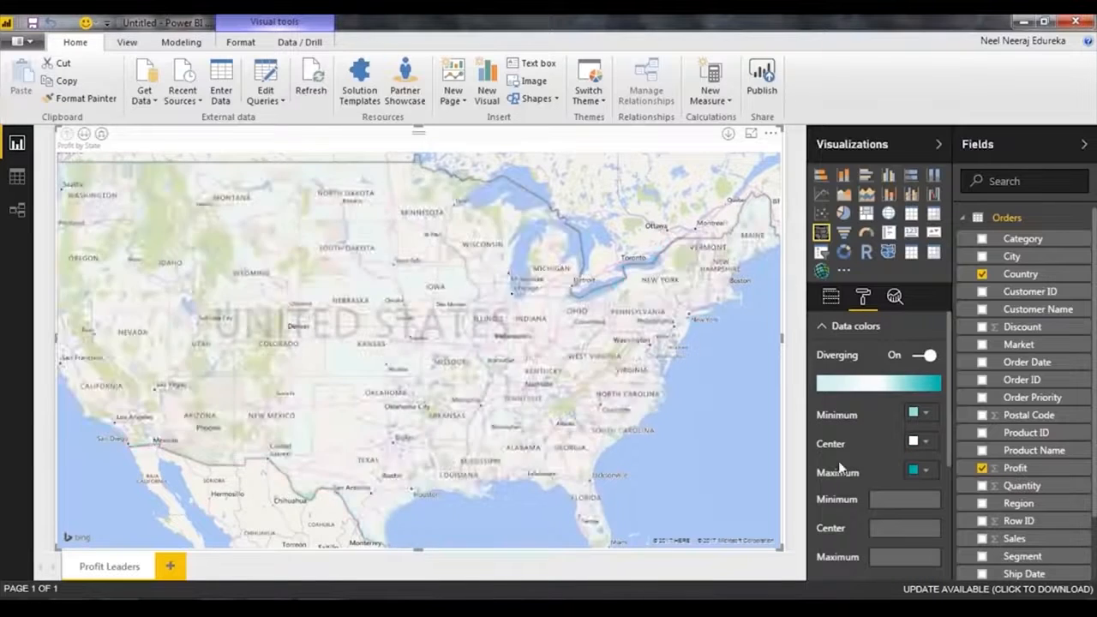
left_click(926, 442)
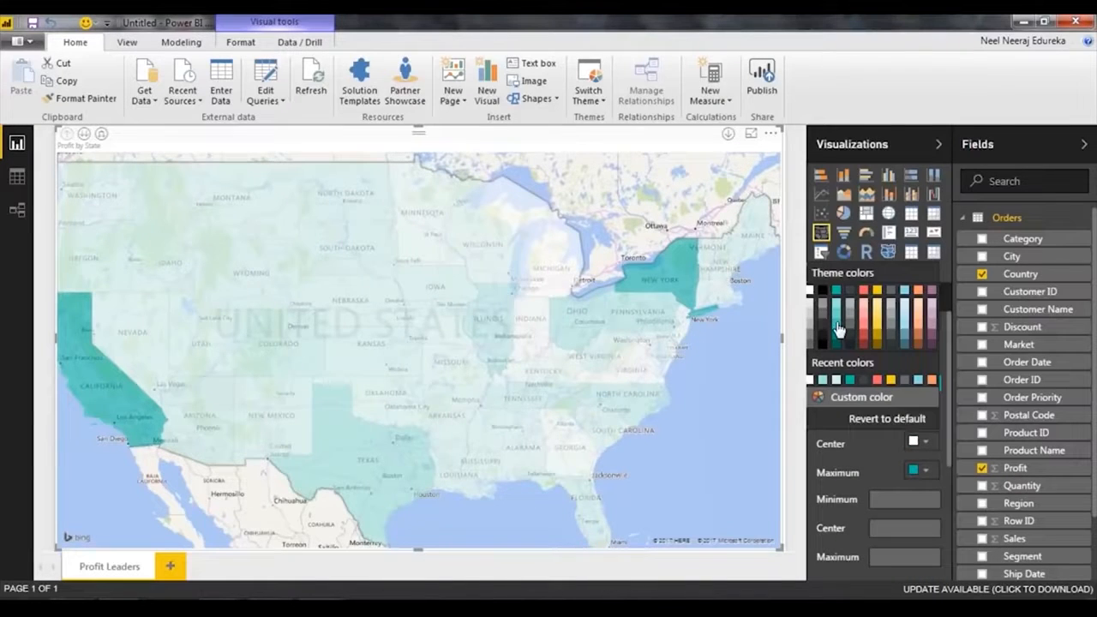
left_click(839, 331)
left_click(924, 472)
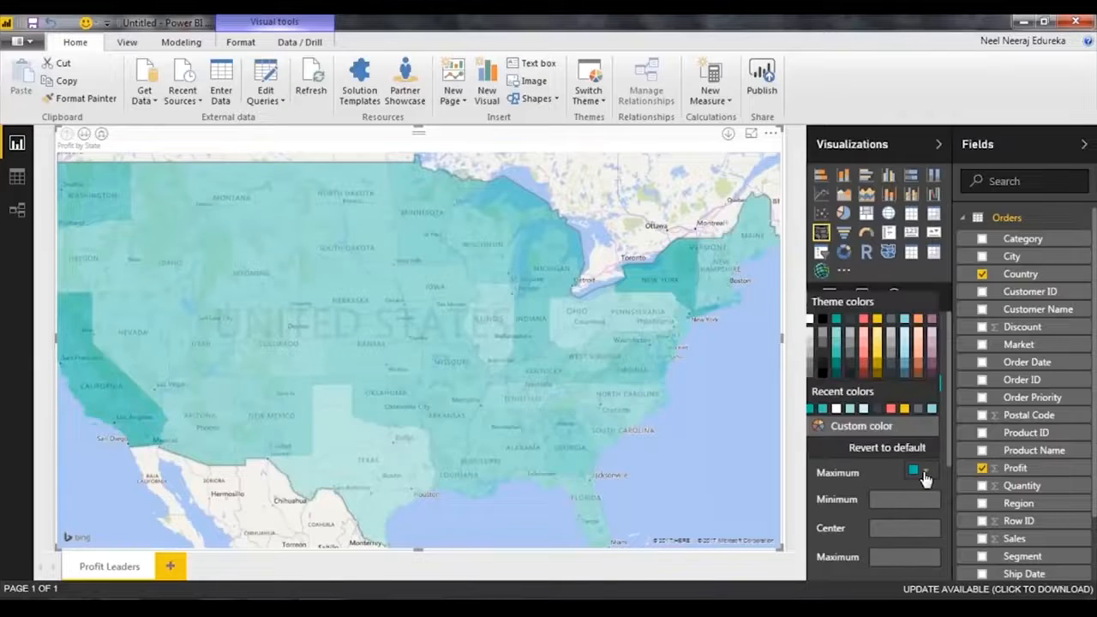
left_click(834, 369)
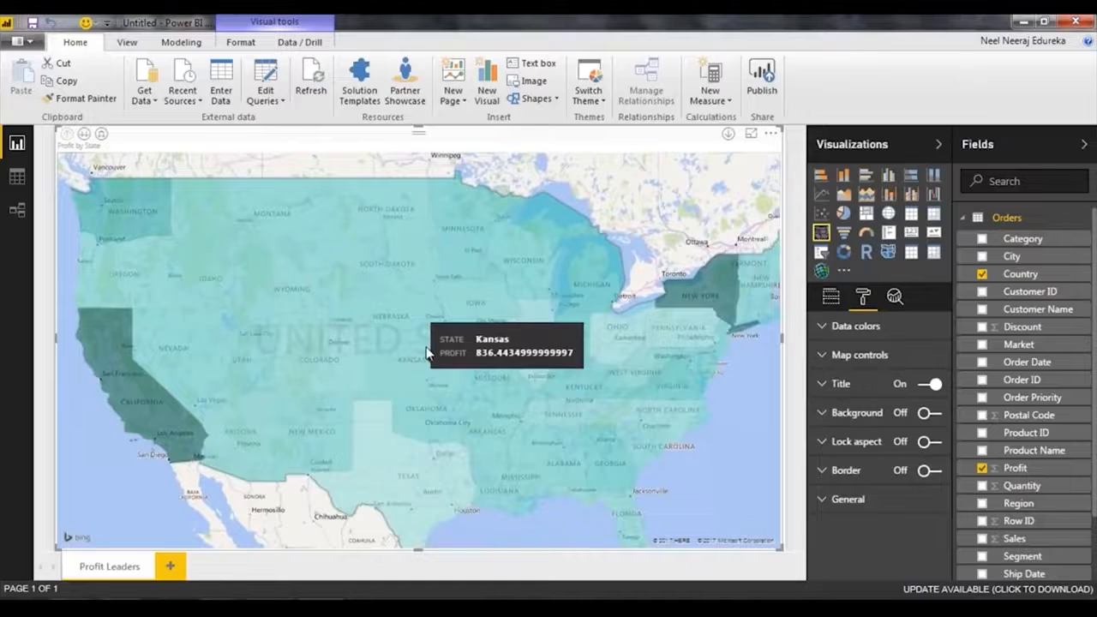
Set the center value of the map's diverging color scale to 0.
left_click(835, 330)
scroll(824, 378, "down", 3)
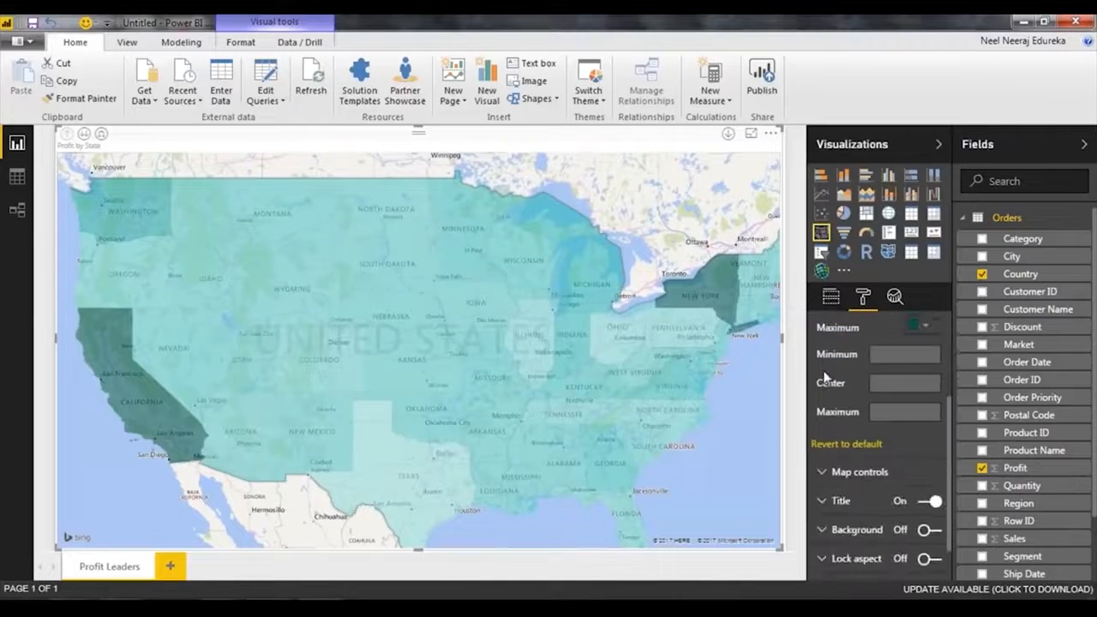
scroll(824, 378, "down", 1)
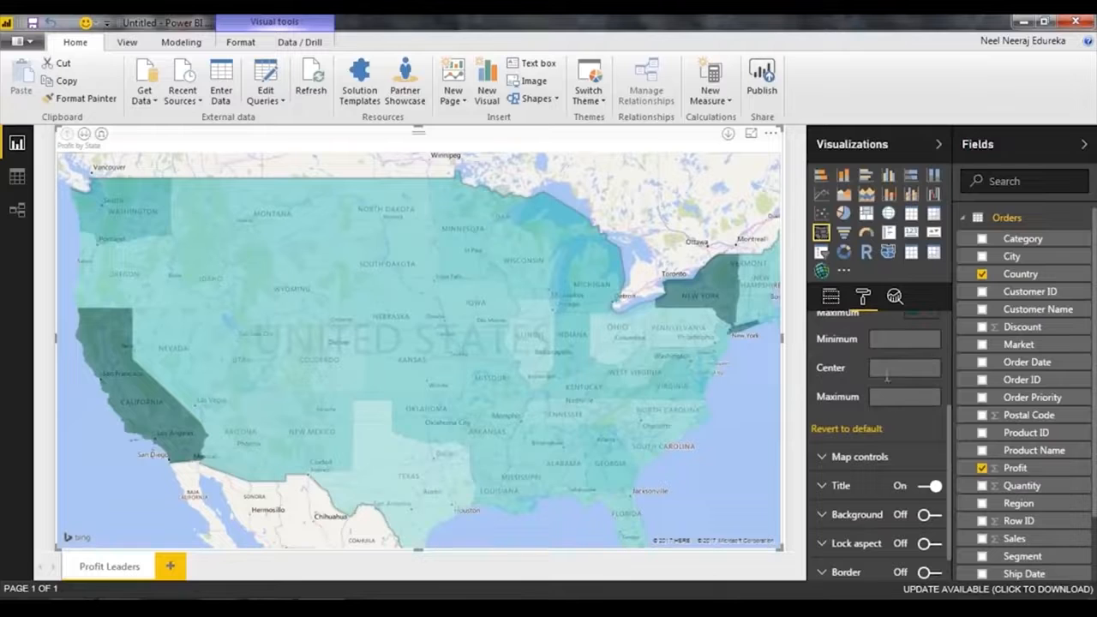
type("0")
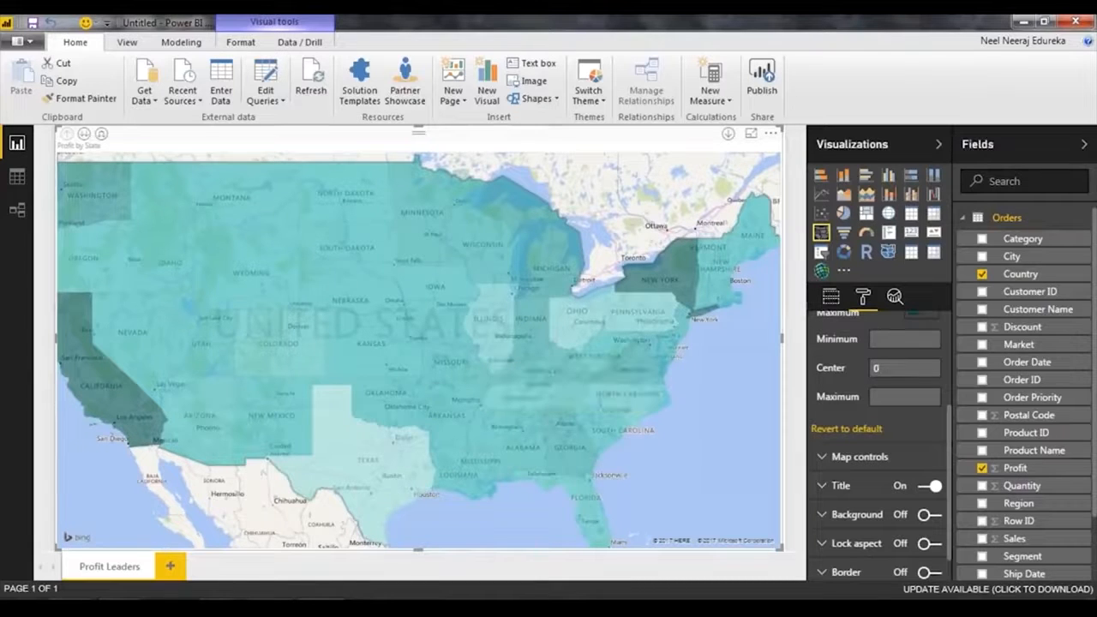
Change the diverging scale's minimum color to a darker shade of light blue and its center color to yellow.
scroll(878, 428, "up", 3)
left_click(924, 412)
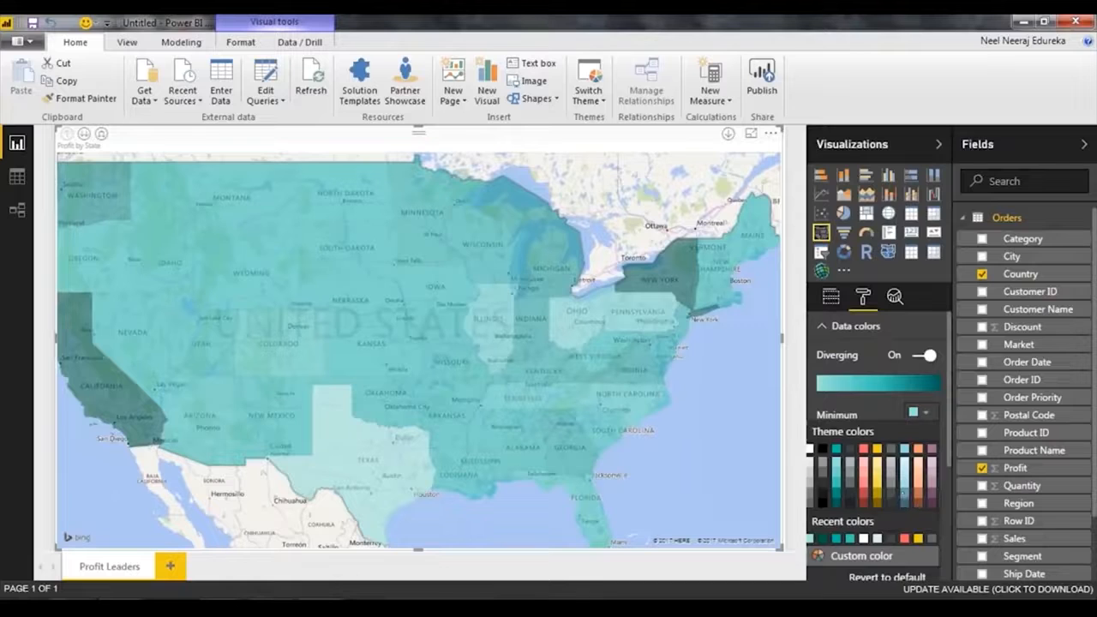
left_click(903, 499)
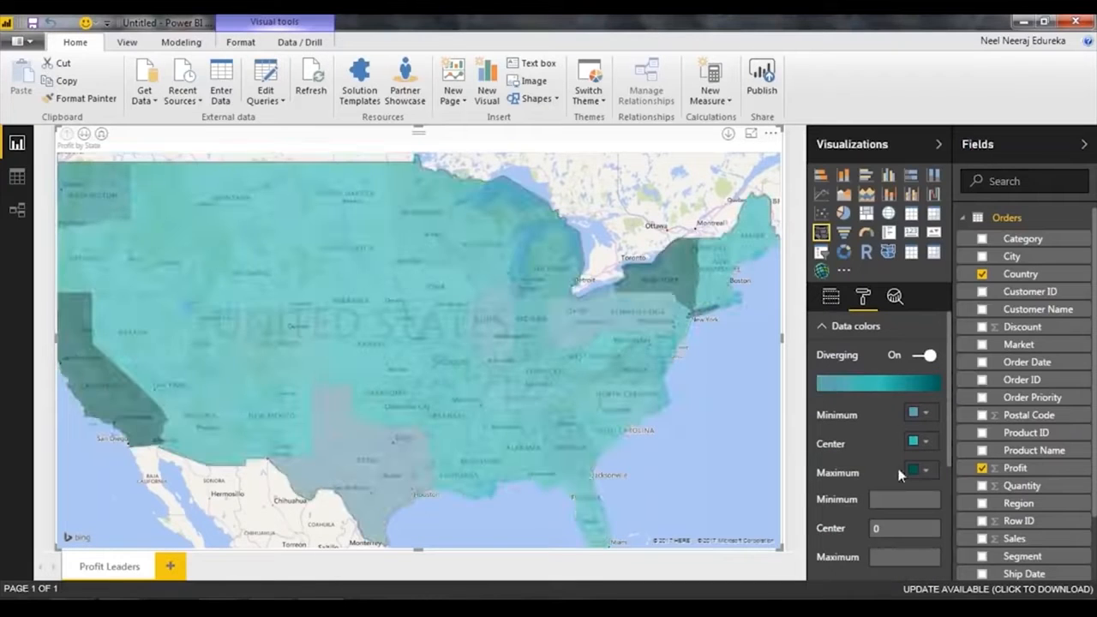
left_click(928, 434)
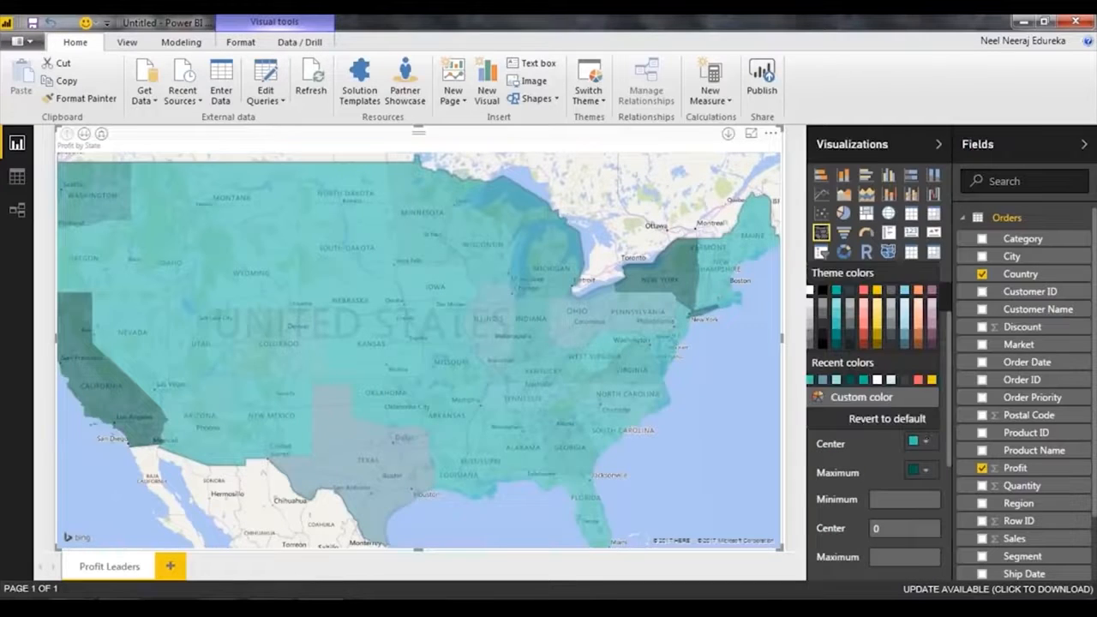
left_click(876, 326)
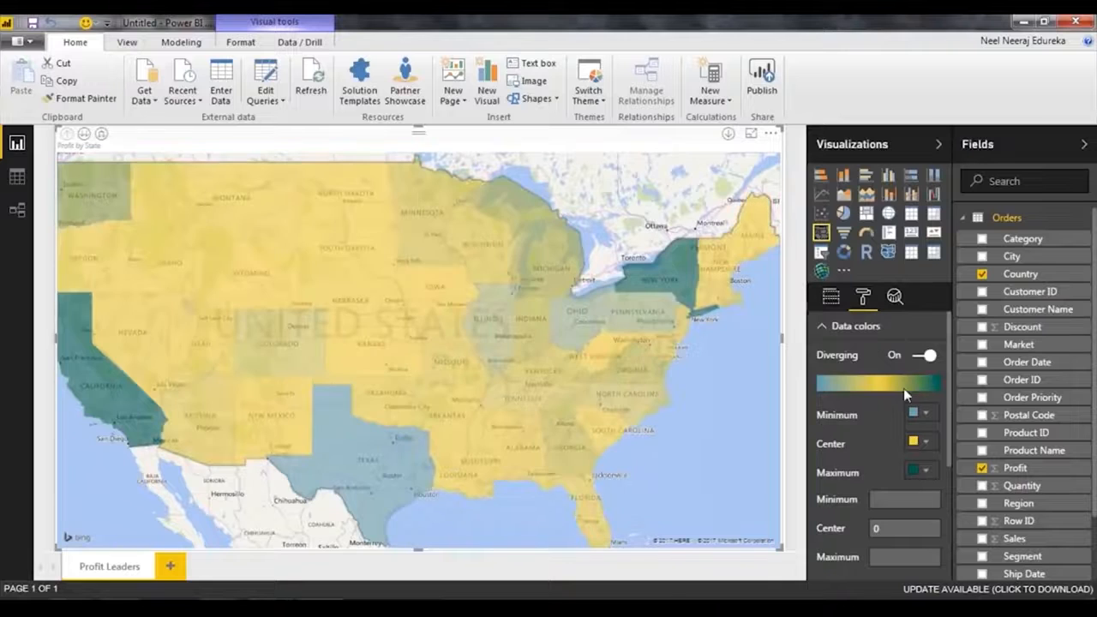
Examine the profit shading of the states on the filled map, up close and with the whole United States in view.
left_click_drag(691, 429, 698, 433)
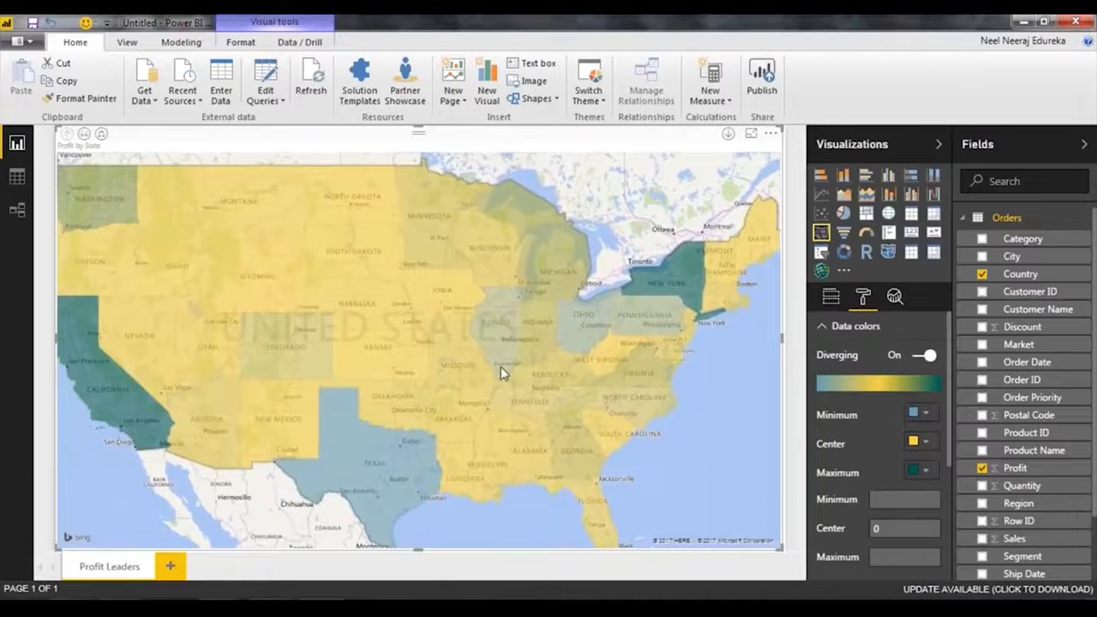
mouse_move(391, 463)
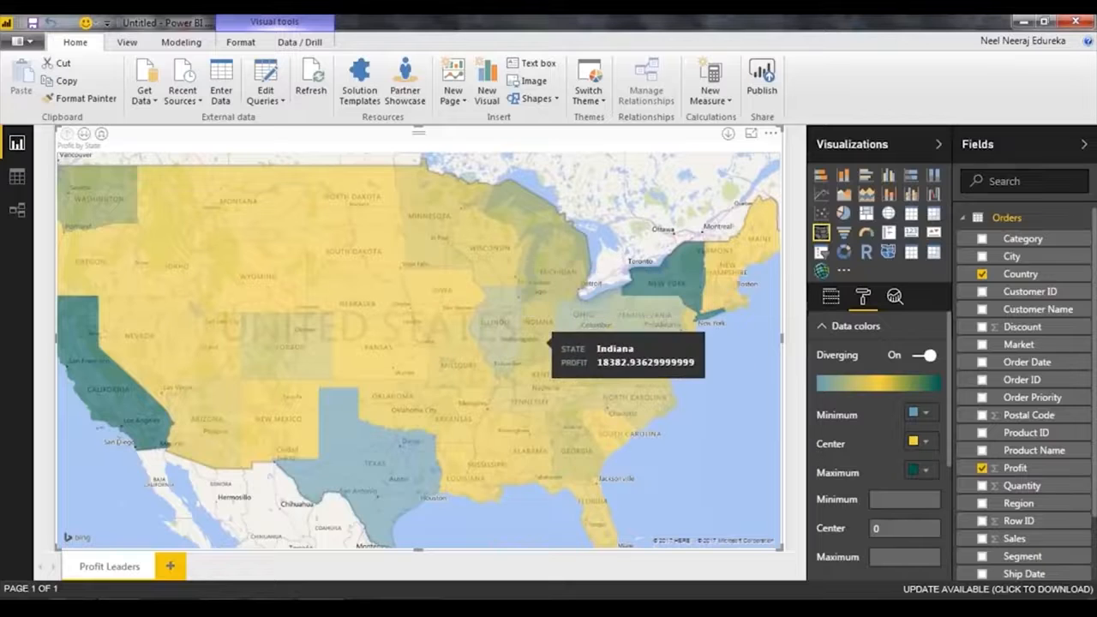
scroll(493, 359, "down", 2)
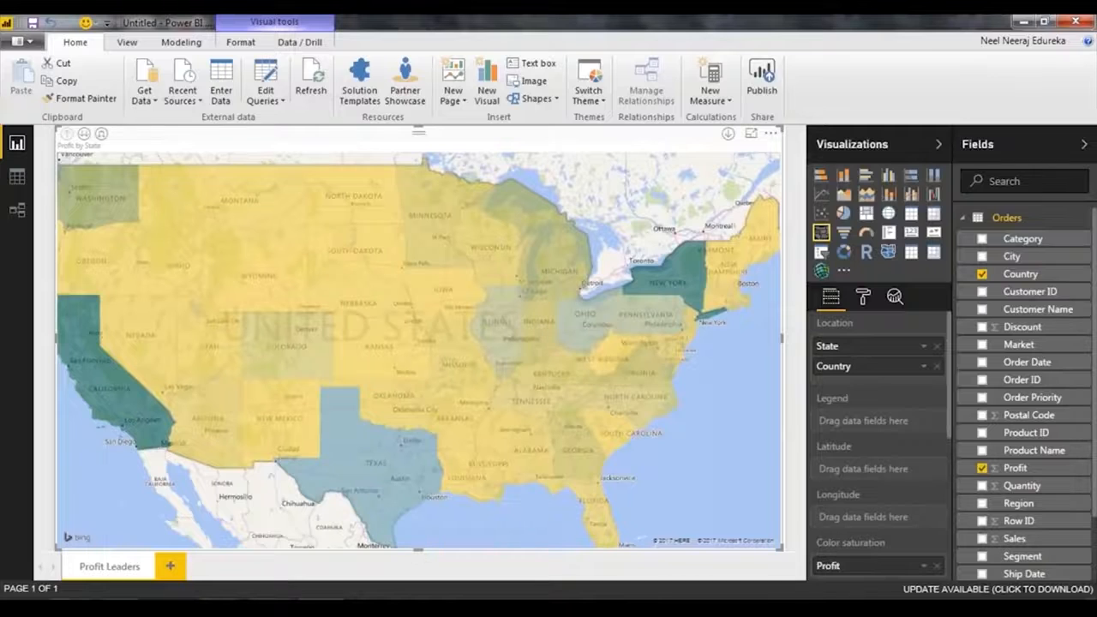
scroll(649, 388, "down", 1)
scroll(667, 347, "up", 1)
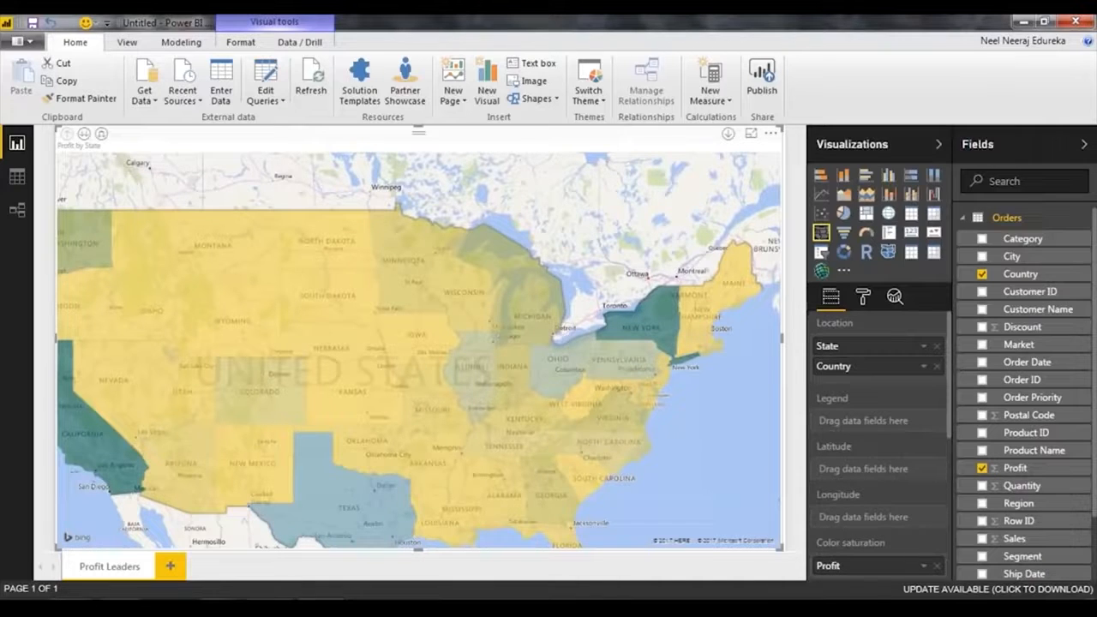
left_click_drag(657, 255, 715, 234)
scroll(714, 238, "down", 2)
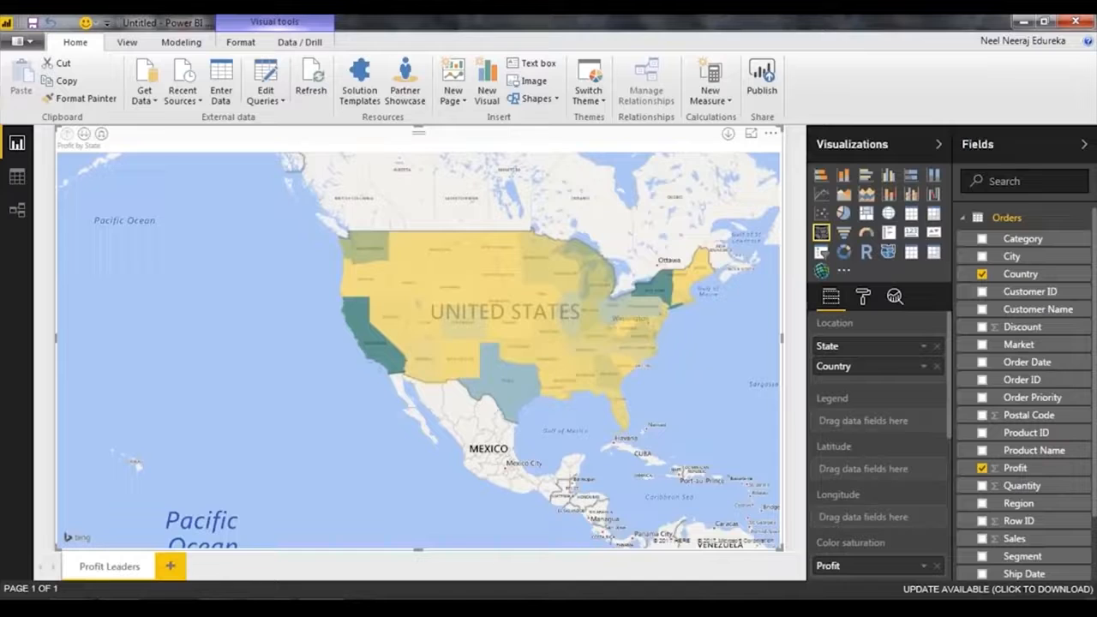
Add a new report page and name it Overall performance.
left_click_drag(706, 365, 682, 378)
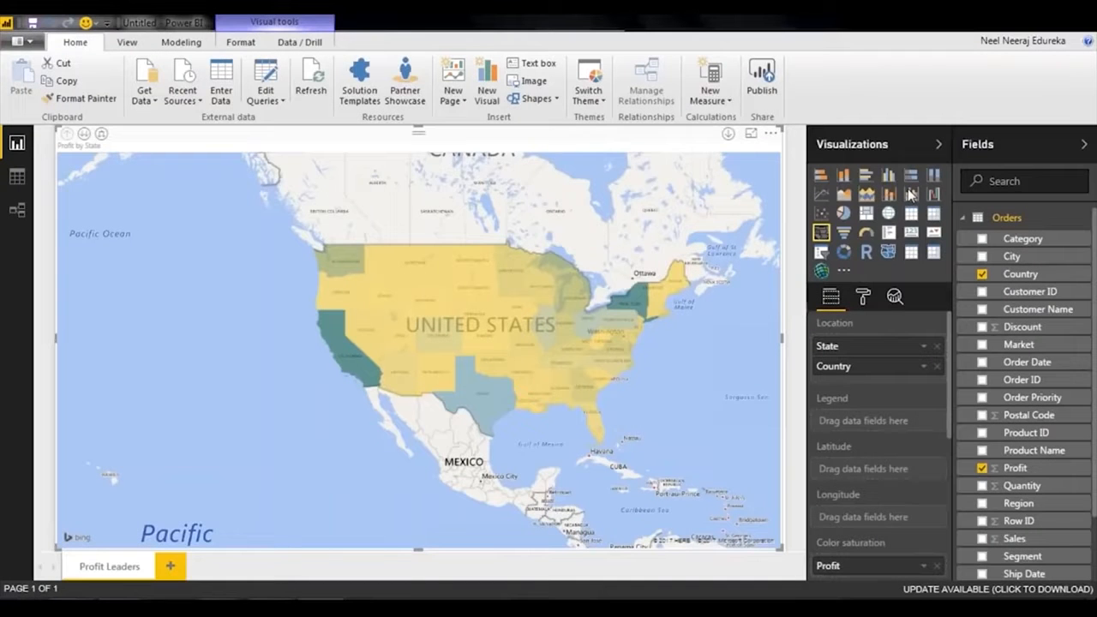
left_click(169, 568)
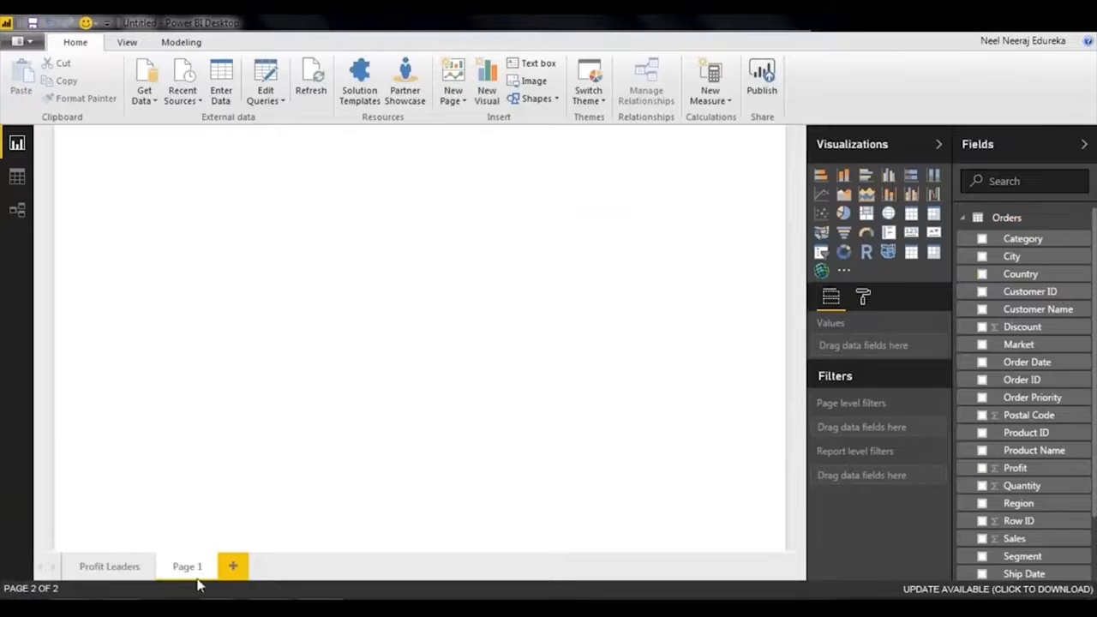
double_click(191, 568)
type("Overall performance")
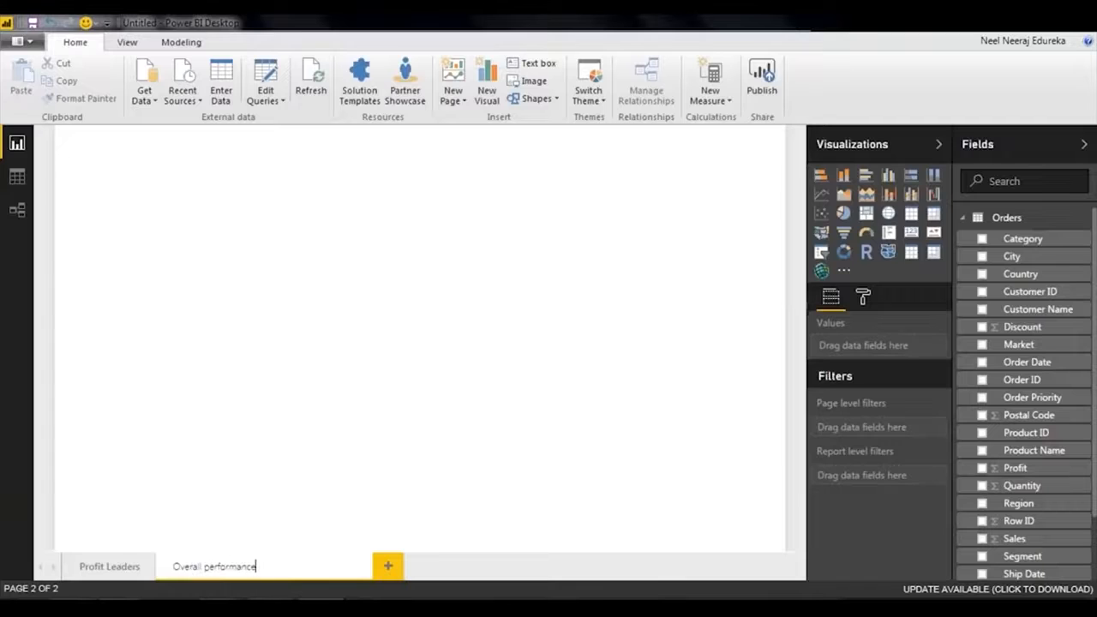
key("Return")
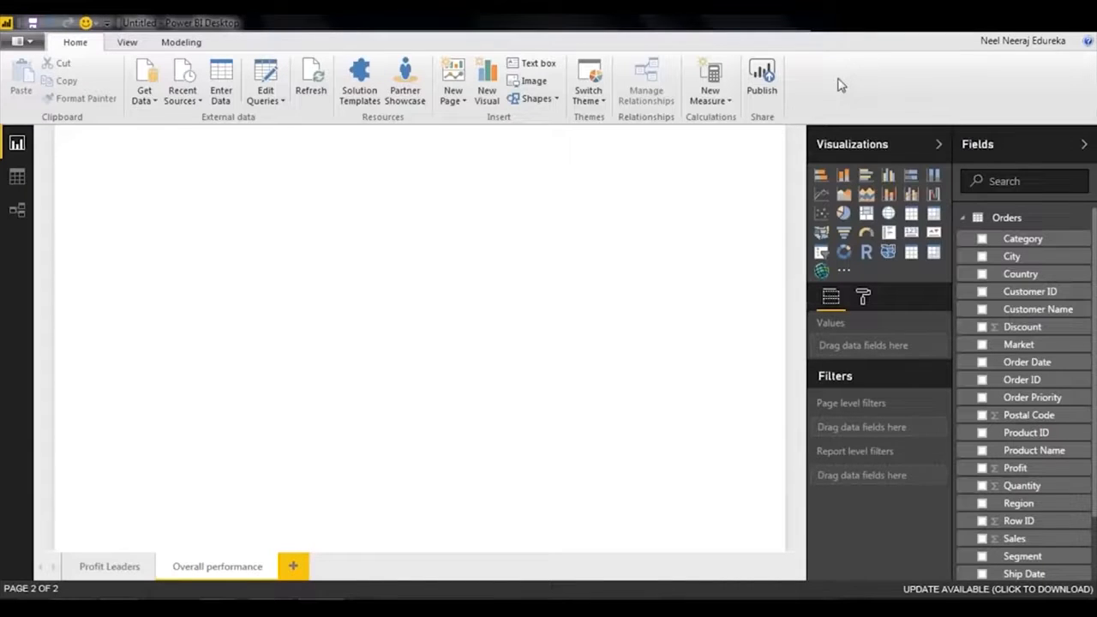
Create a line chart with the Sales and Profit fields as its values.
left_click_drag(1016, 539, 190, 183)
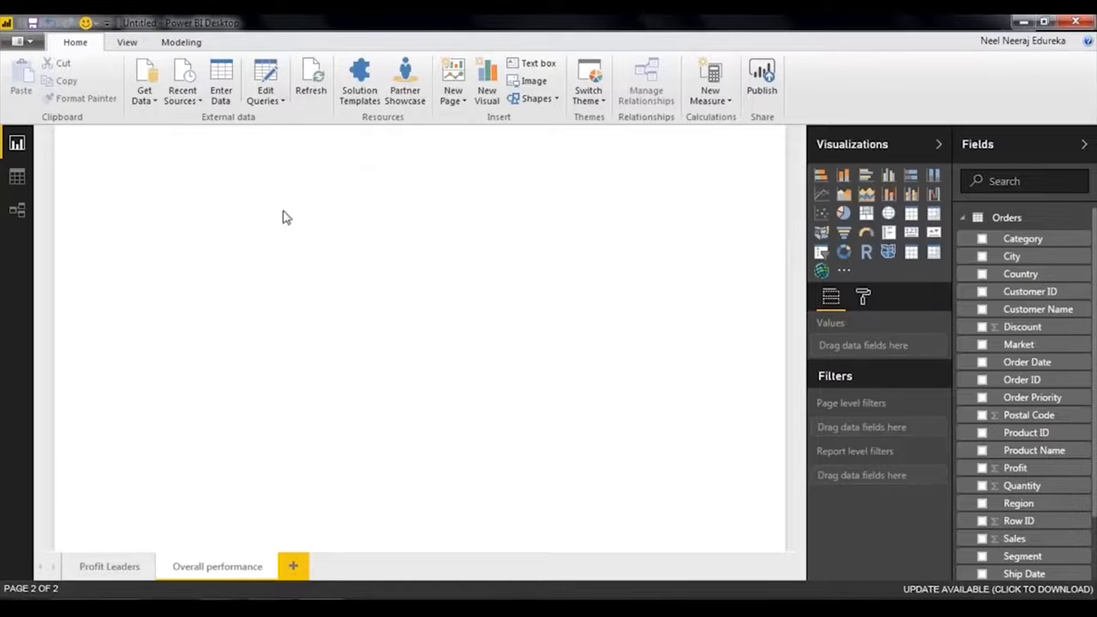
left_click_drag(1020, 467, 191, 234)
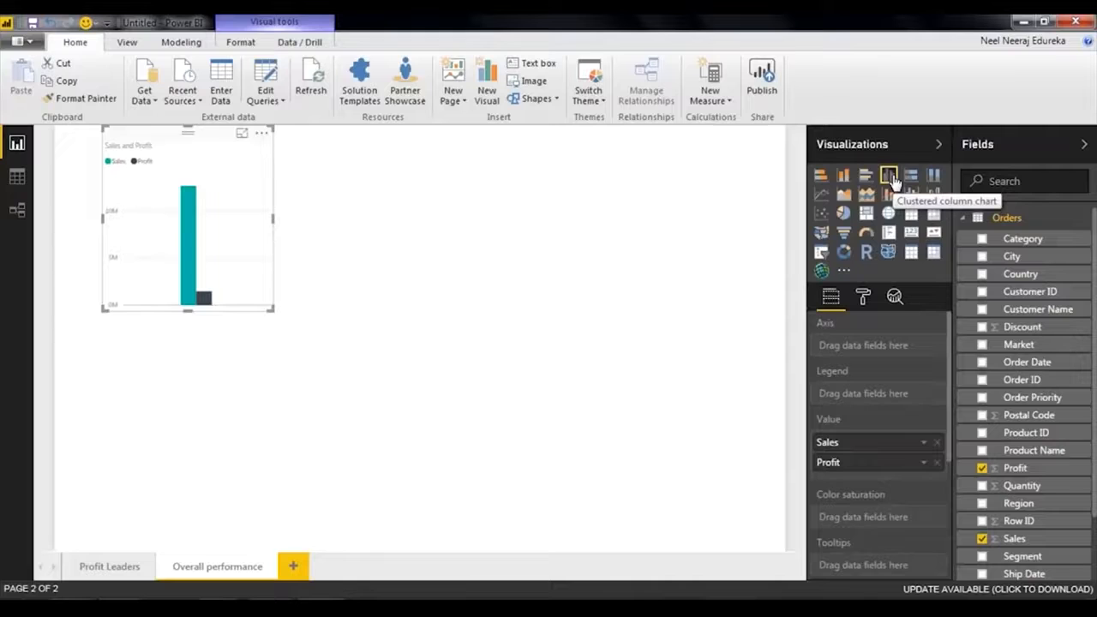
left_click(820, 197)
mouse_move(208, 180)
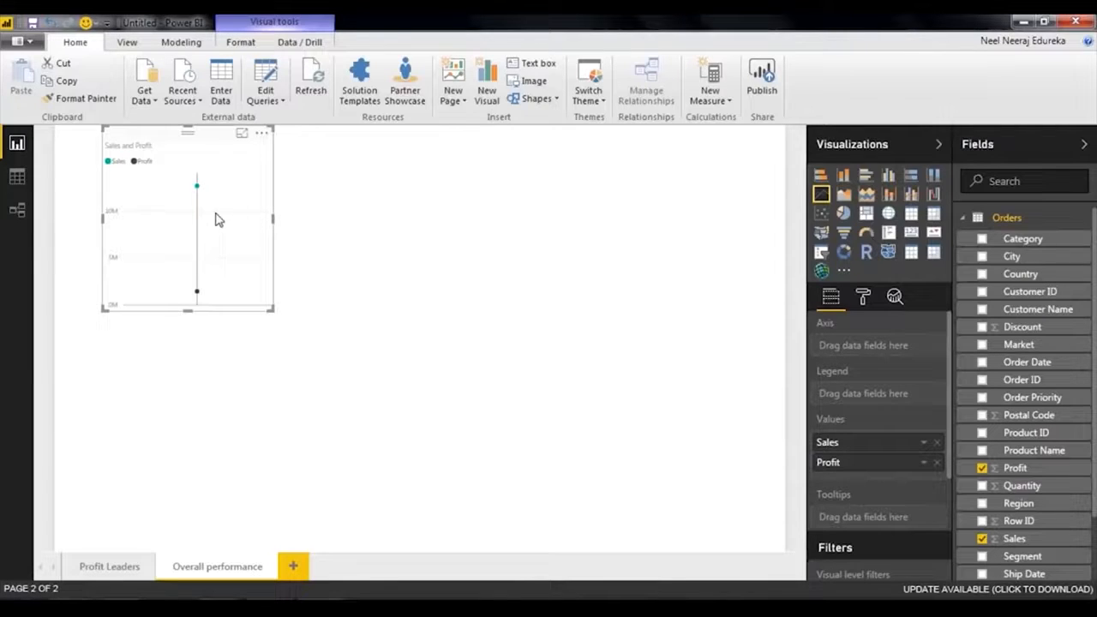
mouse_move(196, 294)
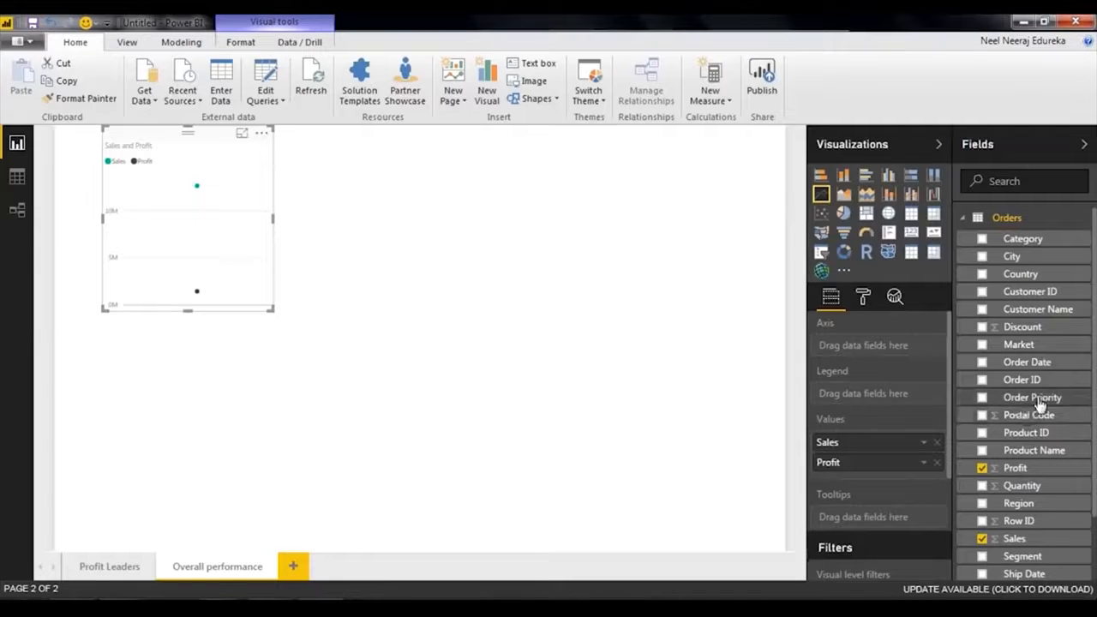
Put Order Date on the line chart's axis and keep only the Quarter level of its date hierarchy.
left_click_drag(1039, 363, 879, 346)
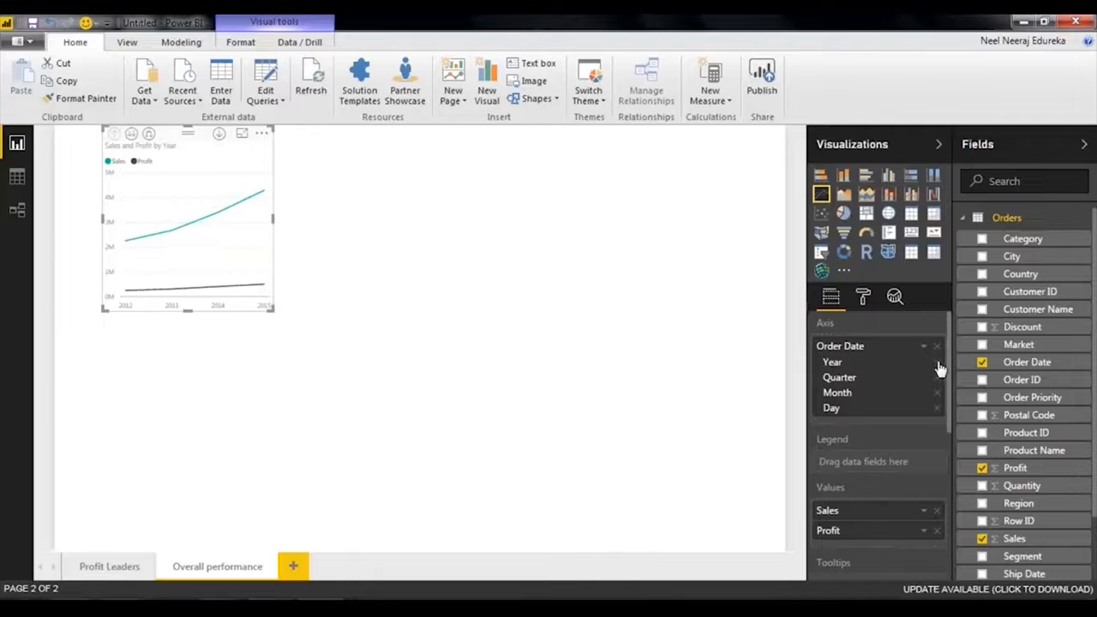
left_click(935, 367)
left_click(937, 379)
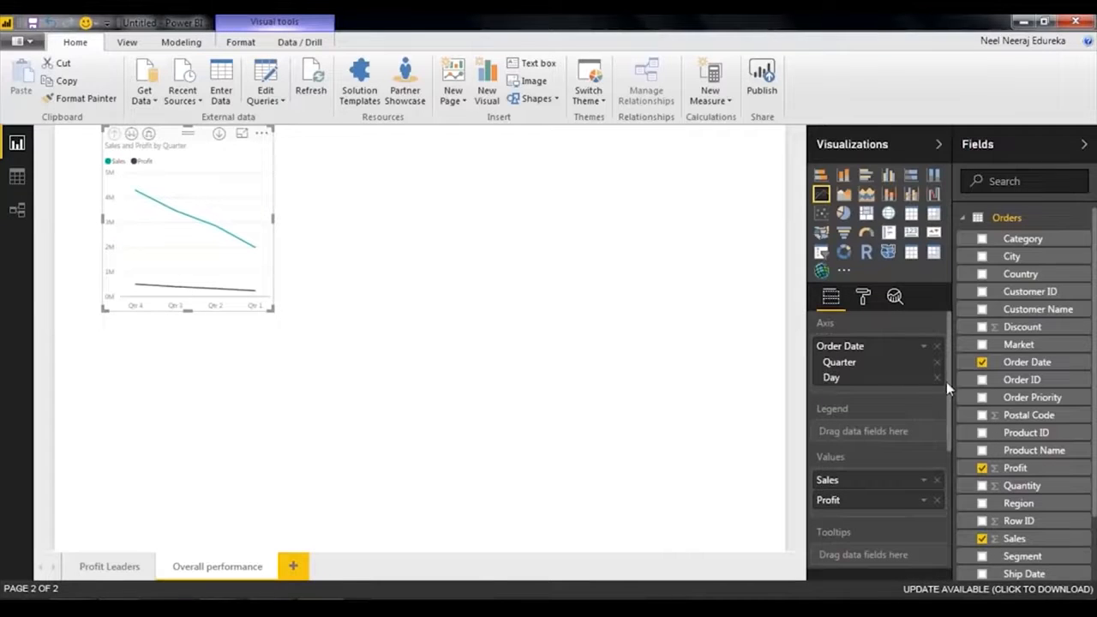
left_click(944, 379)
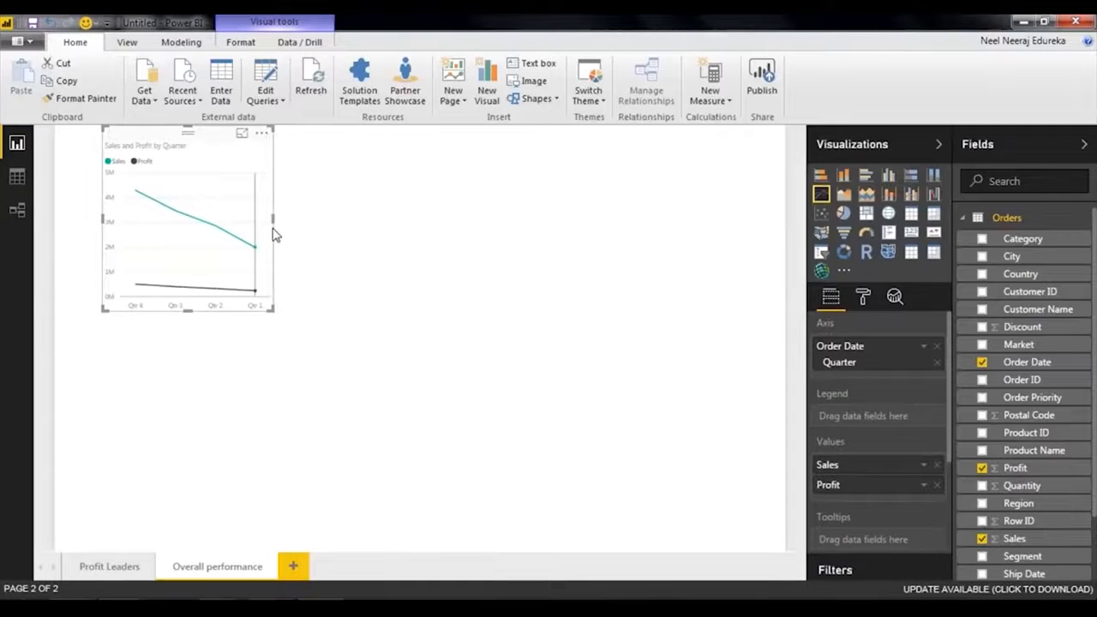
Try to sort the line chart by profit.
mouse_move(131, 206)
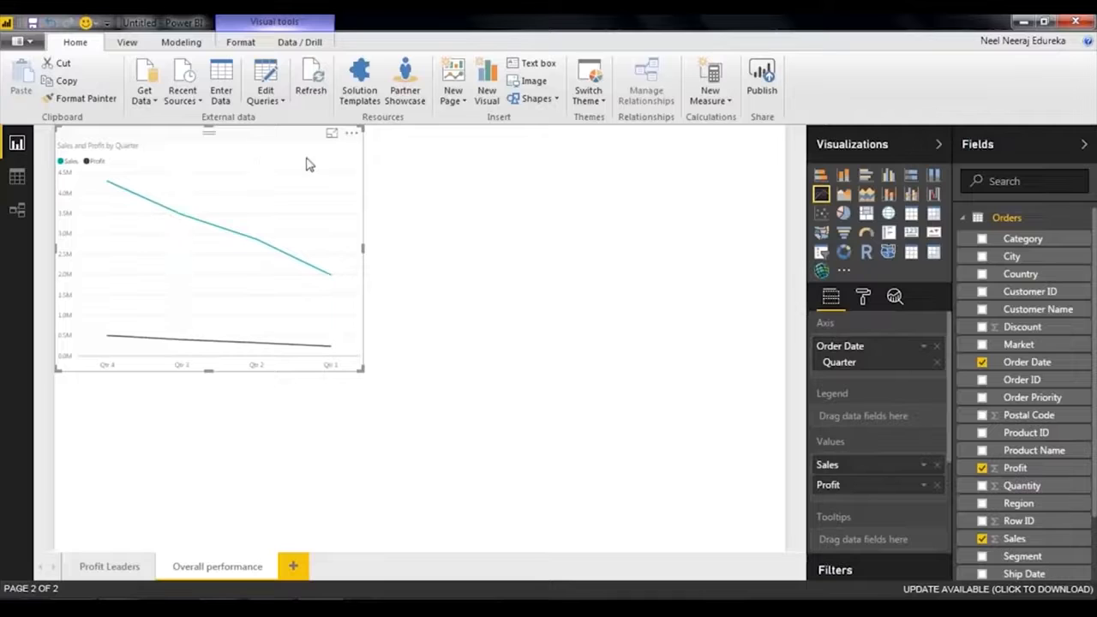
mouse_move(327, 281)
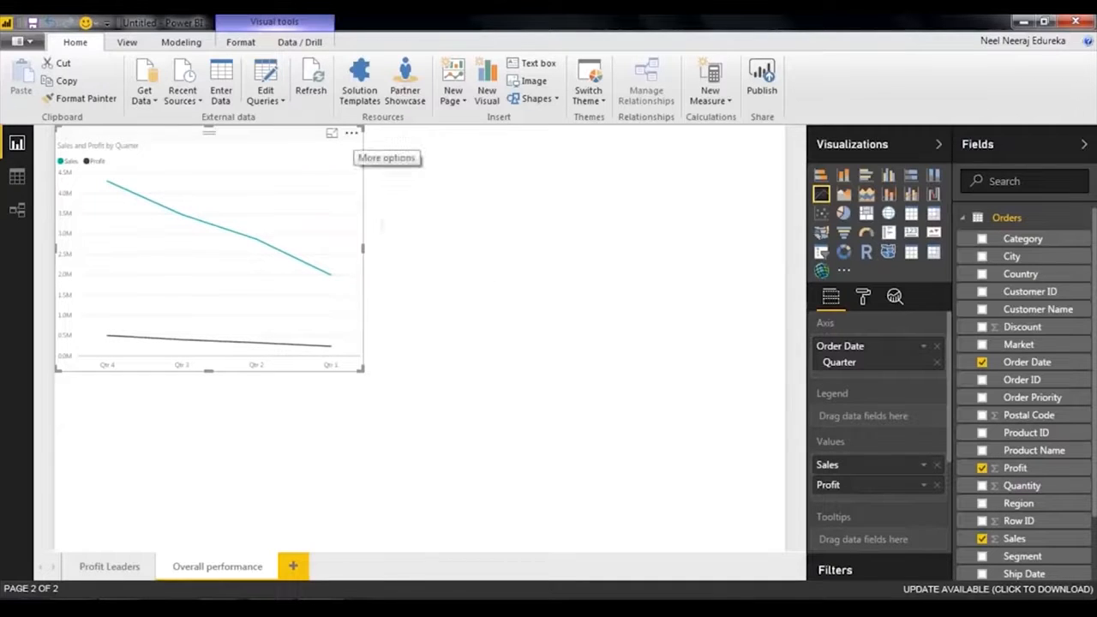
left_click(352, 132)
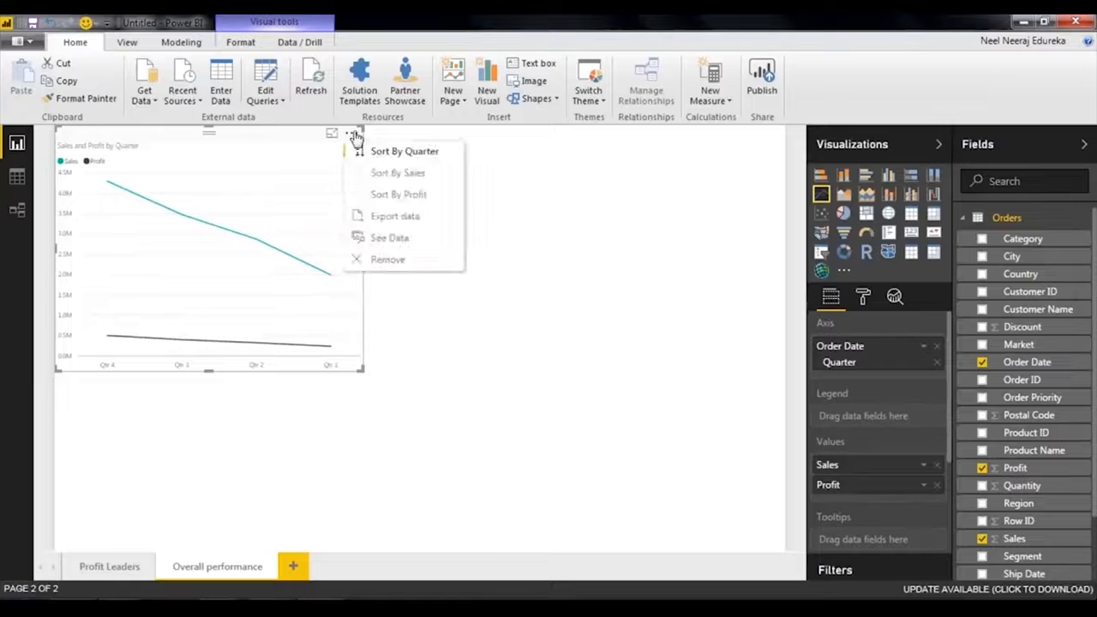
left_click(412, 195)
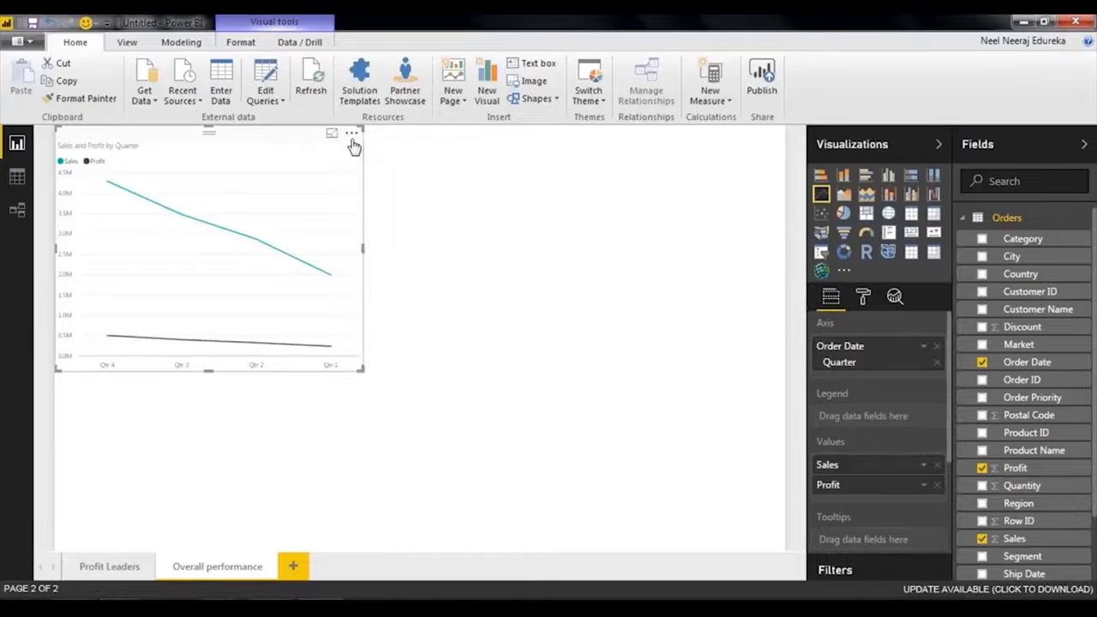
mouse_move(128, 257)
Enlarge the line chart to nearly fill the page and sort it by quarter in ascending order.
left_click_drag(363, 370, 763, 542)
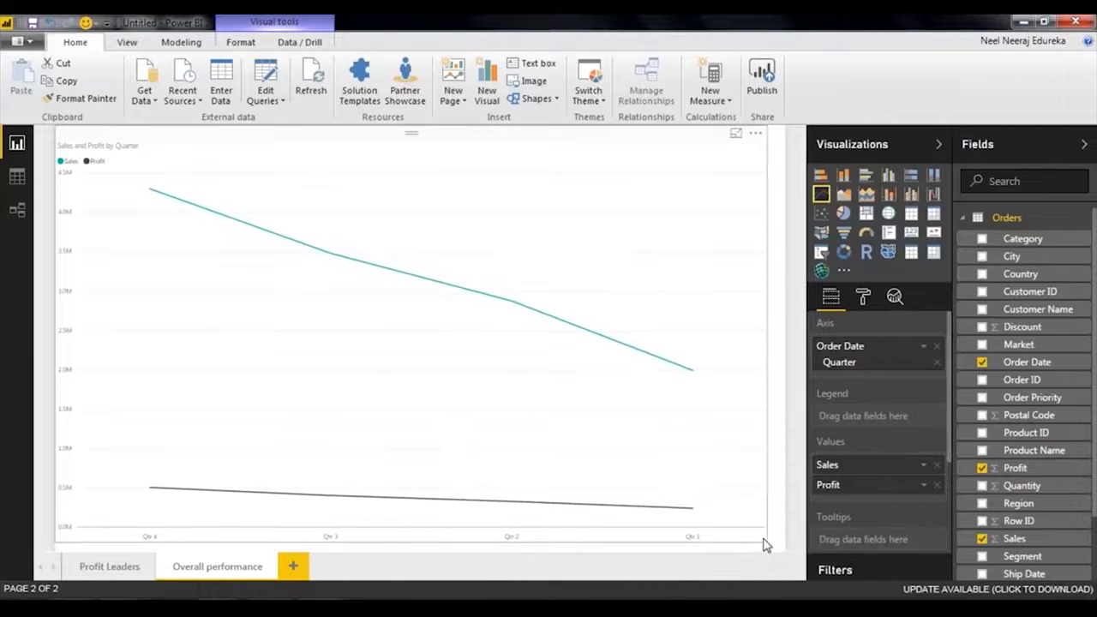
left_click(755, 134)
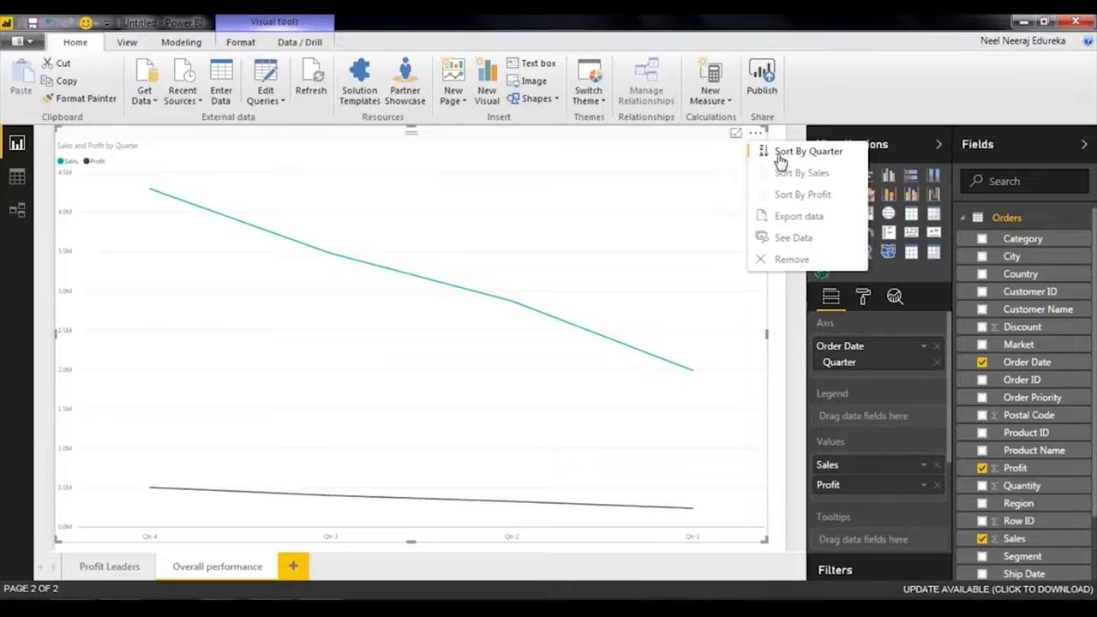
left_click(781, 156)
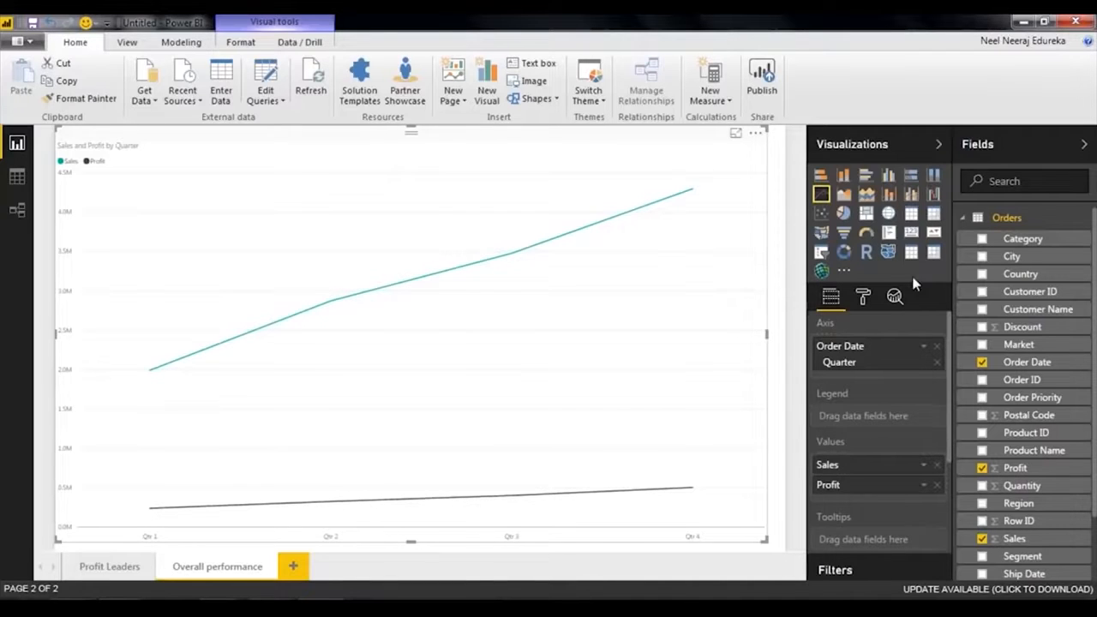
Set the text size of the line chart's X-axis labels to 20.
left_click(863, 295)
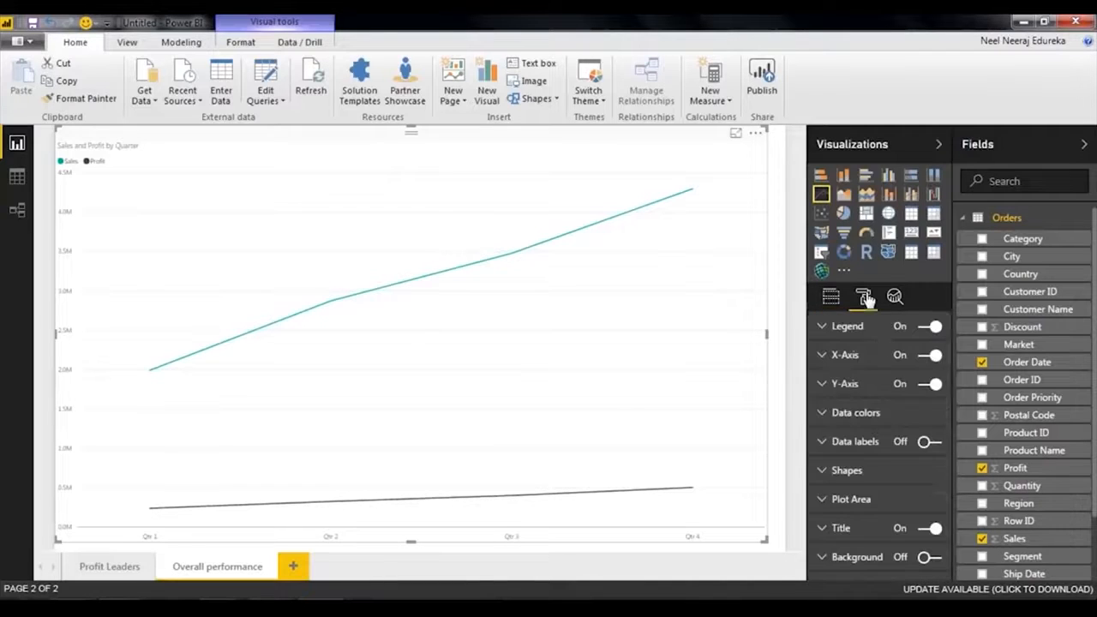
left_click(833, 363)
left_click(828, 444)
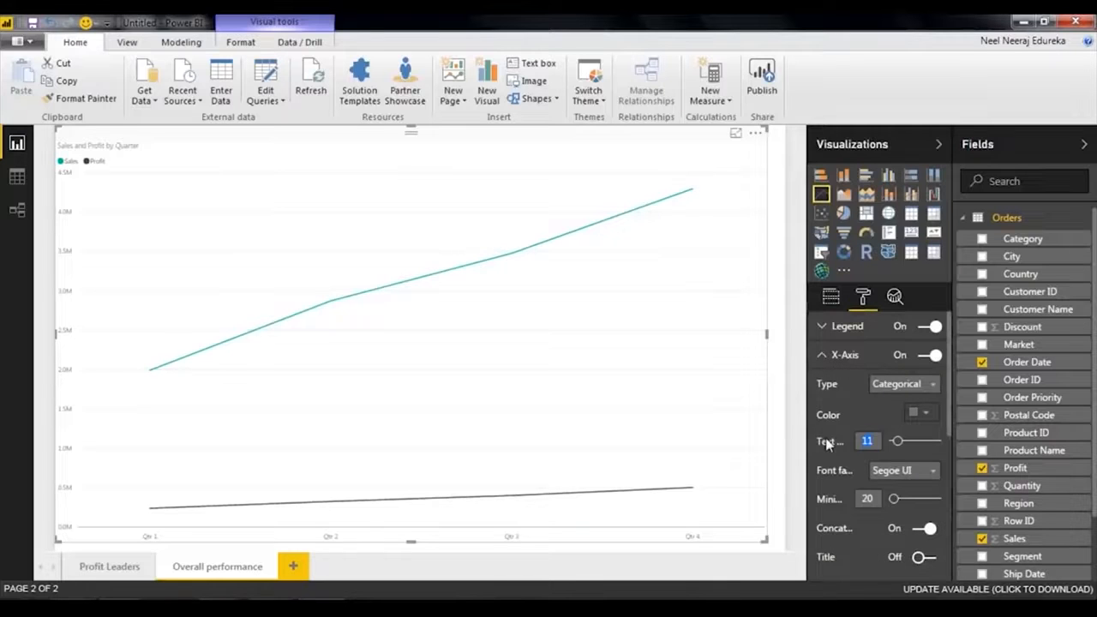
type("20")
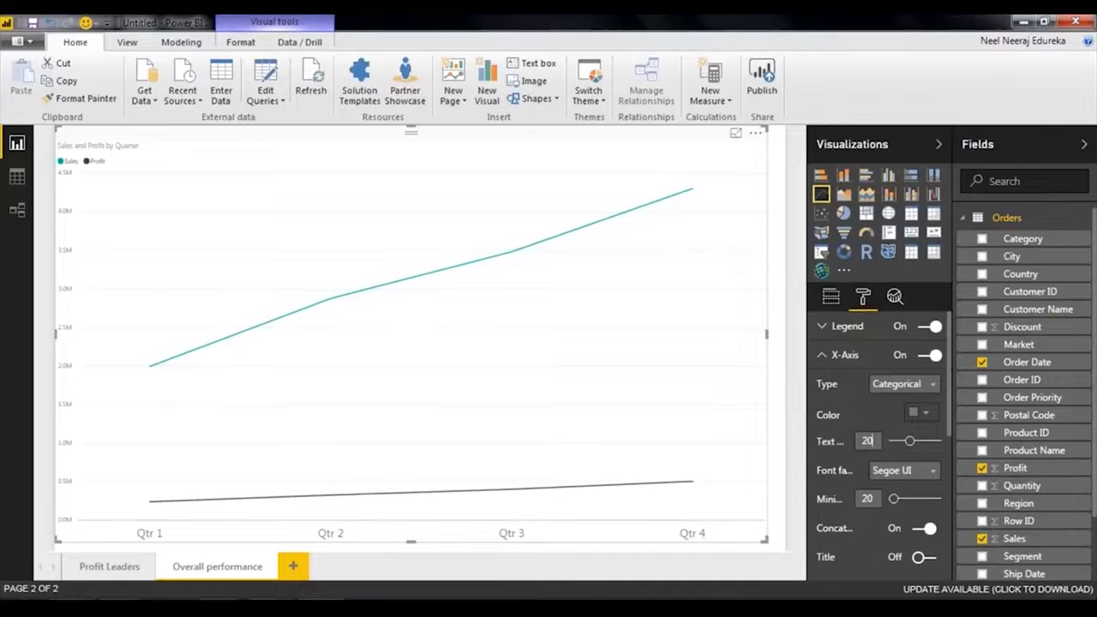
left_click(844, 354)
Set the text size of the line chart's Y-axis labels to 20.
left_click(844, 384)
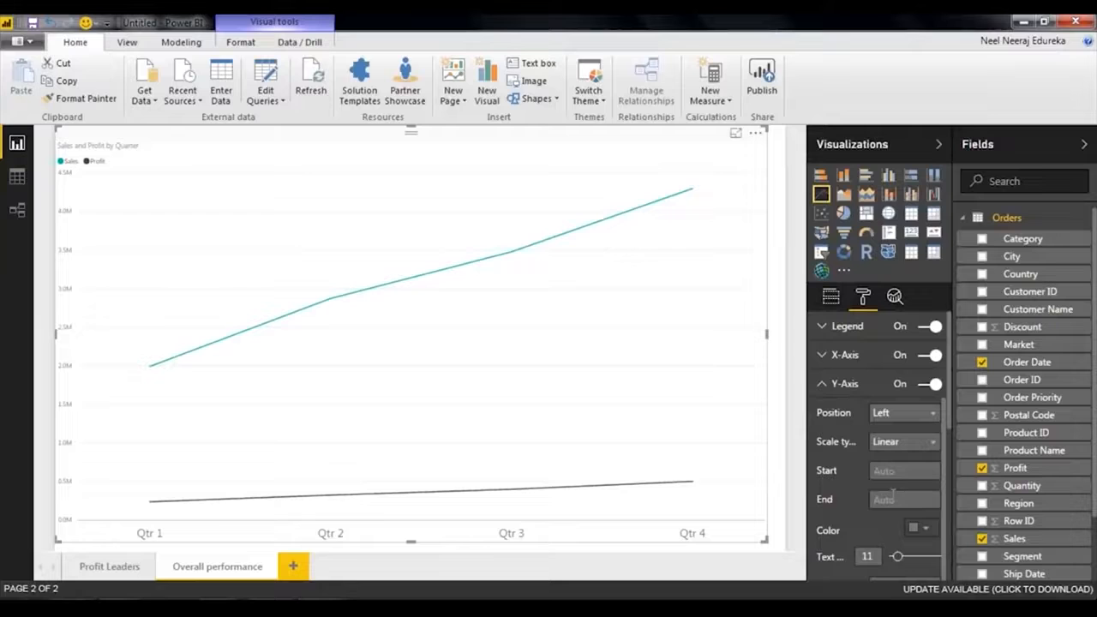
scroll(853, 415, "down", 1)
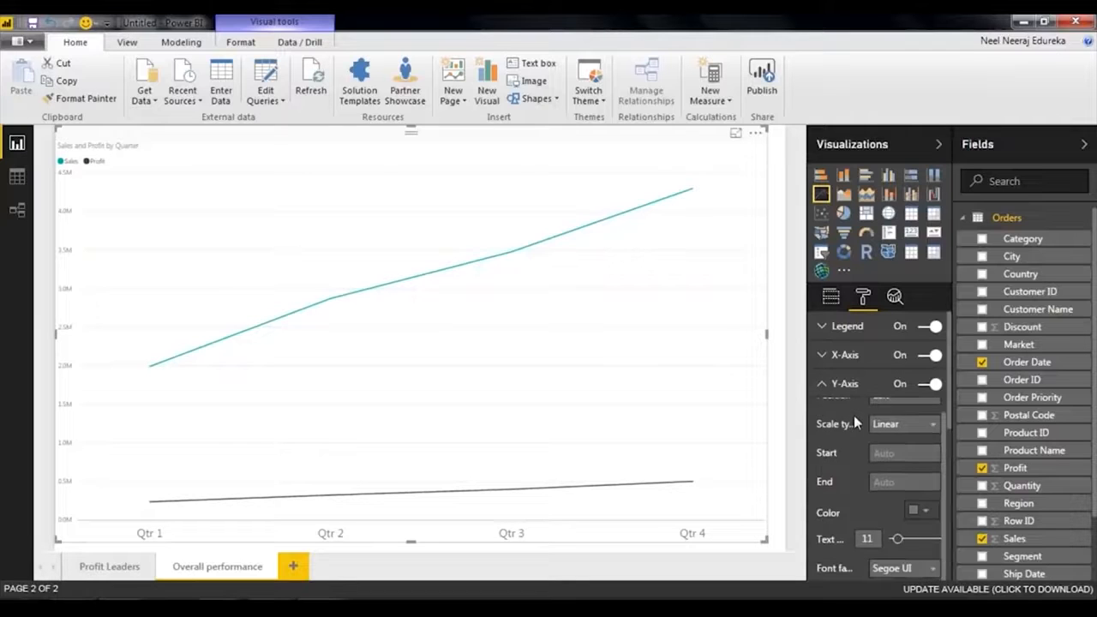
type("20")
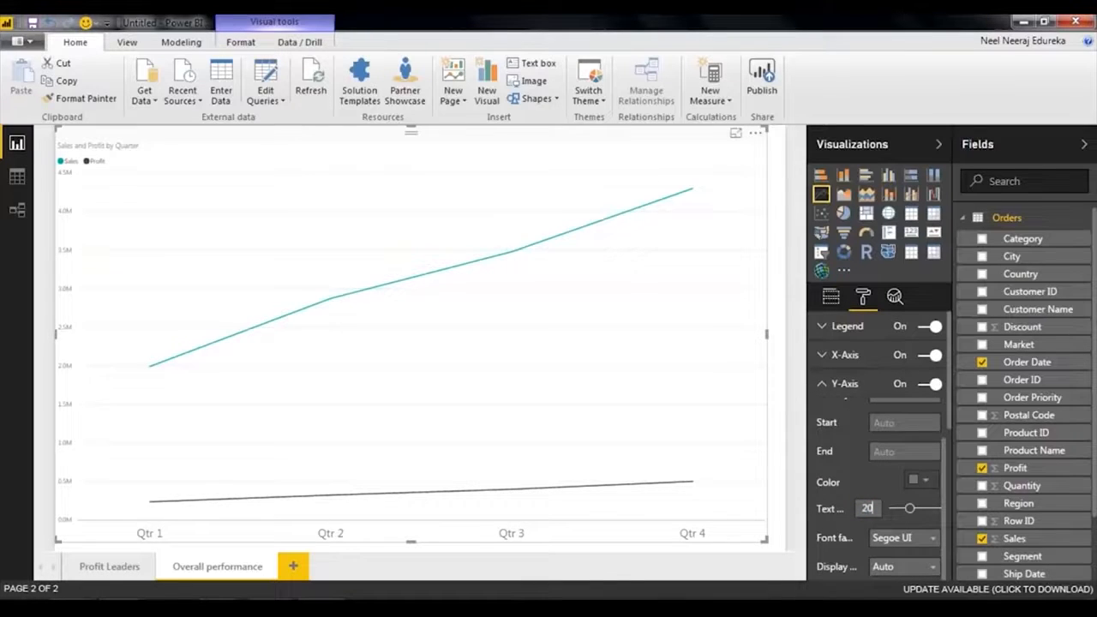
left_click(842, 392)
mouse_move(214, 478)
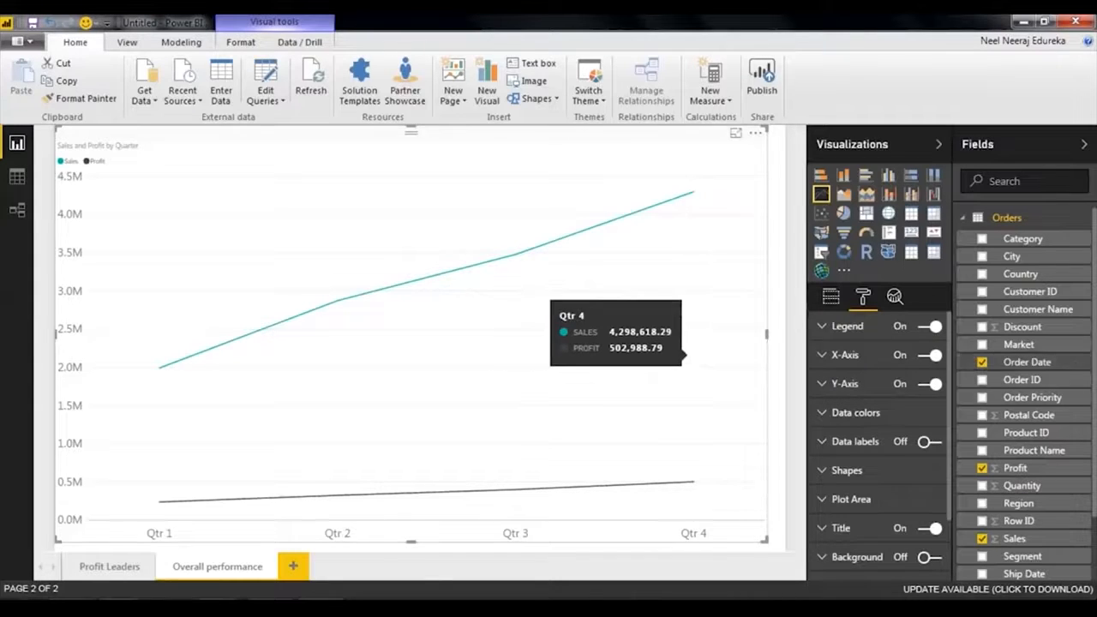
Set the text size of the line chart's legend to 20.
left_click(853, 334)
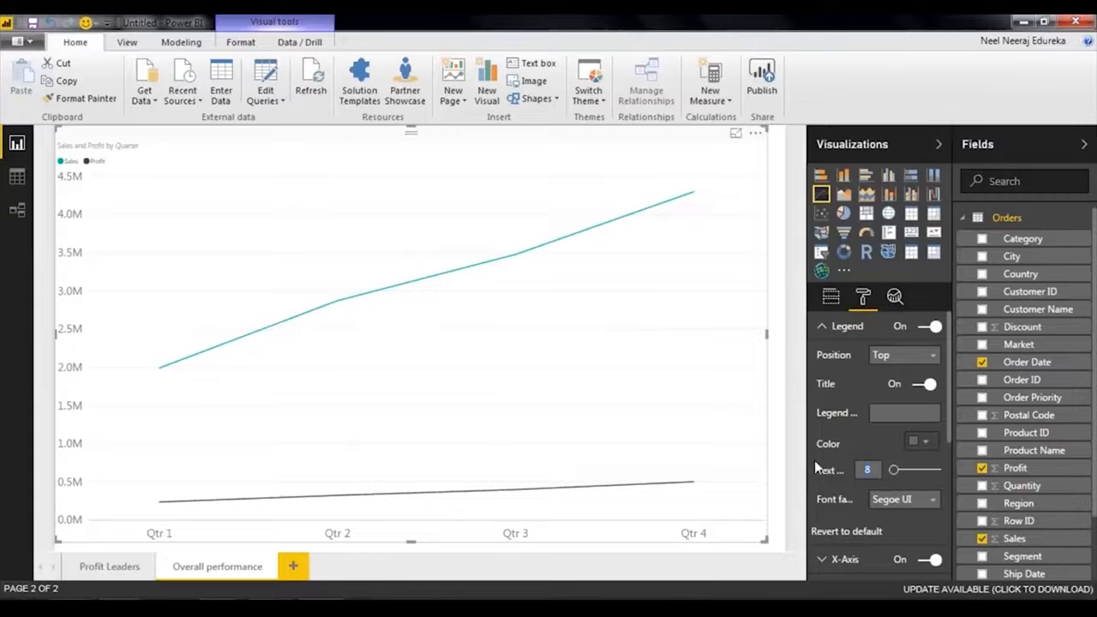
type("20")
key("Return")
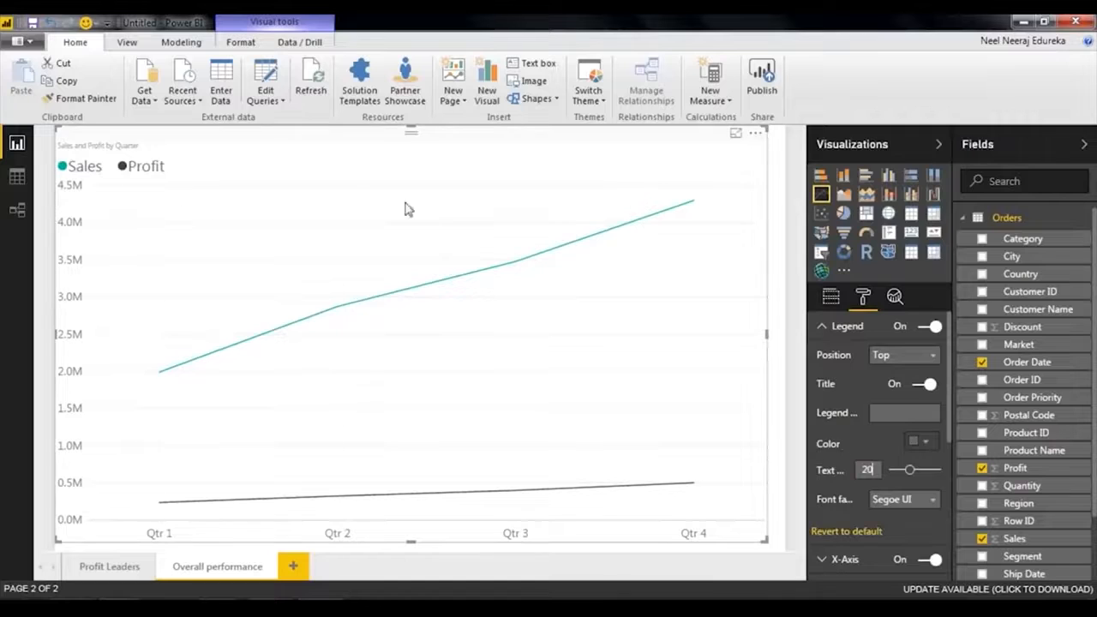
left_click(847, 325)
Change the data colors of the line chart to a darker shade of light blue for Sales and a darker red for Profit.
left_click(850, 415)
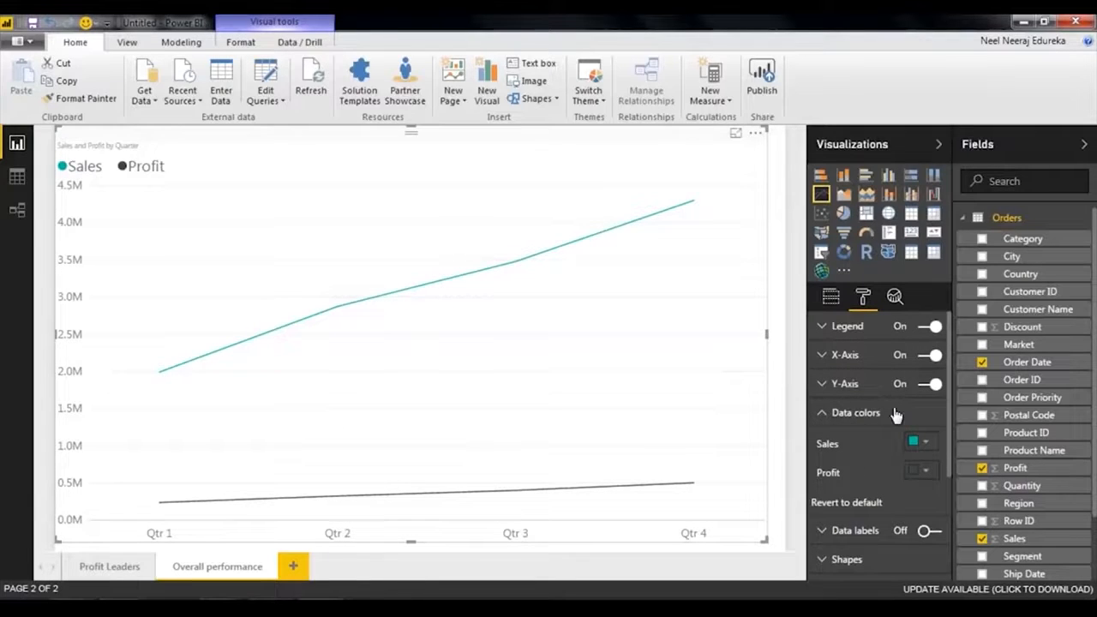
left_click(932, 444)
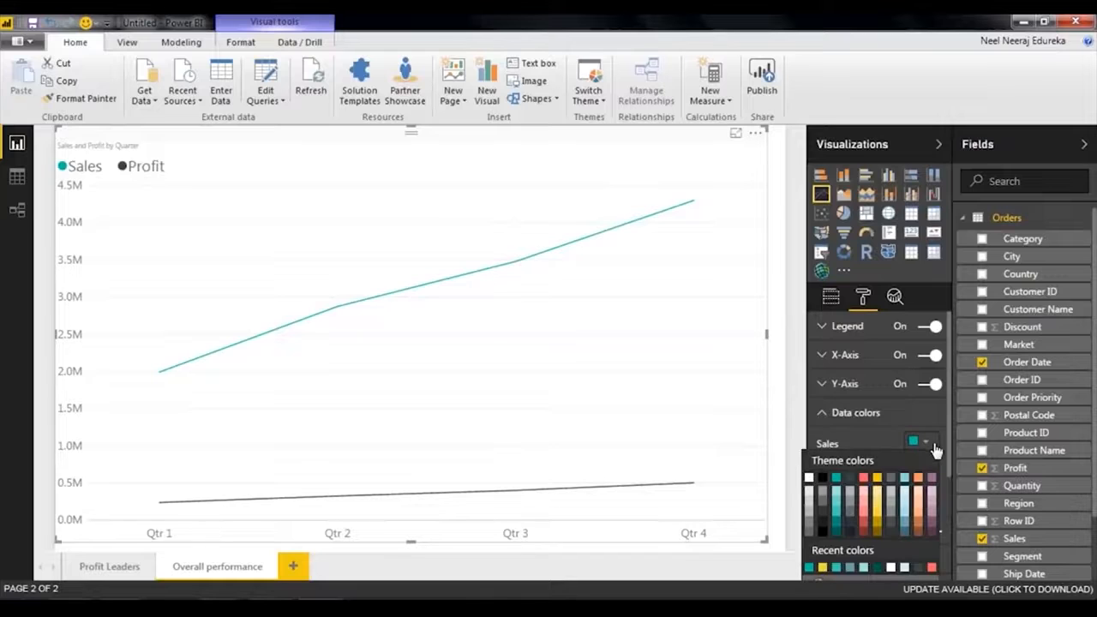
left_click(905, 531)
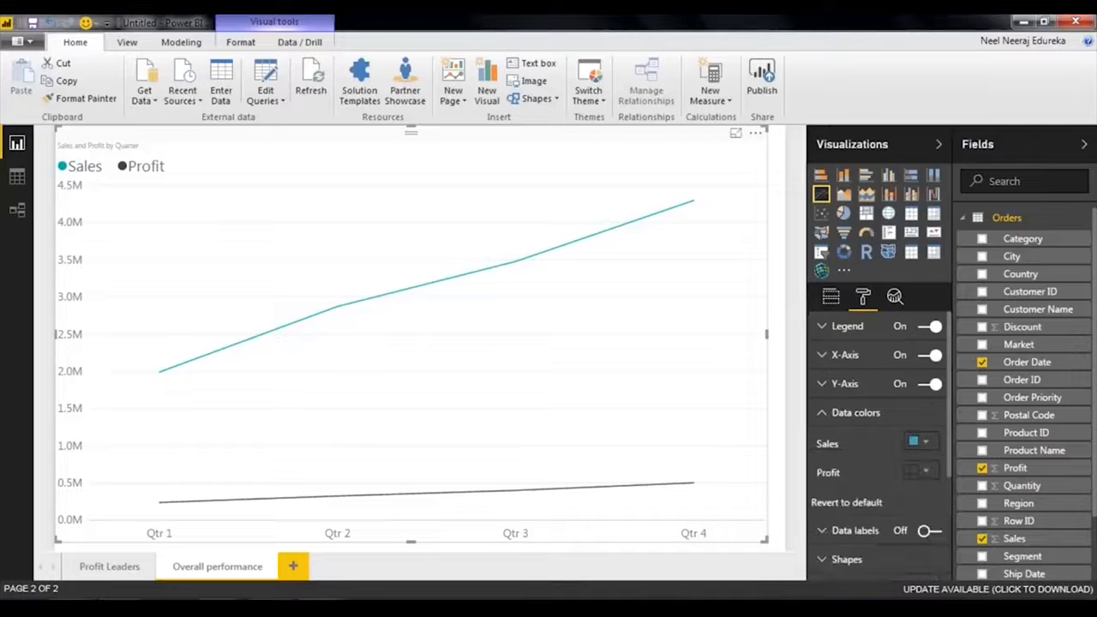
left_click(932, 477)
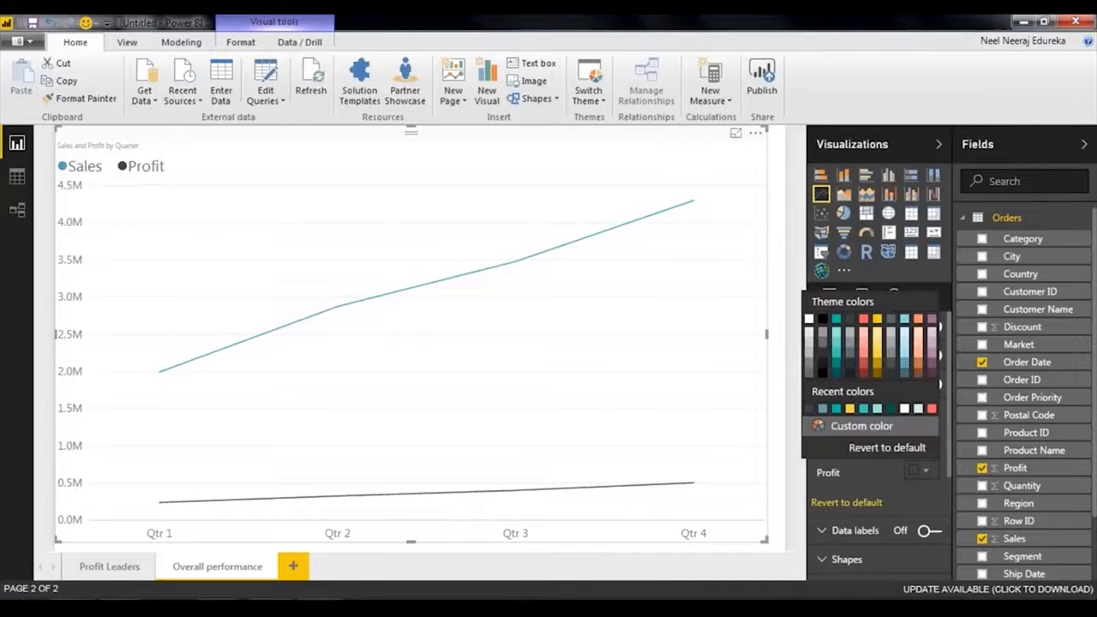
left_click(864, 370)
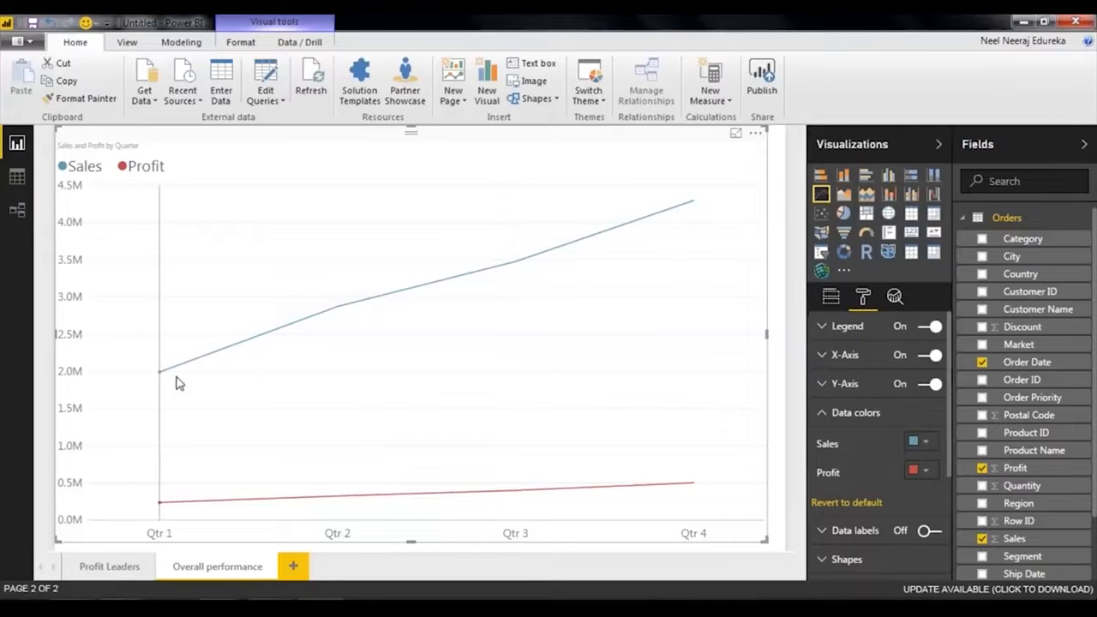
left_click(850, 414)
Examine the line chart's visual level filters for Order Date quarter, Profit and Sales.
scroll(865, 386, "down", 1)
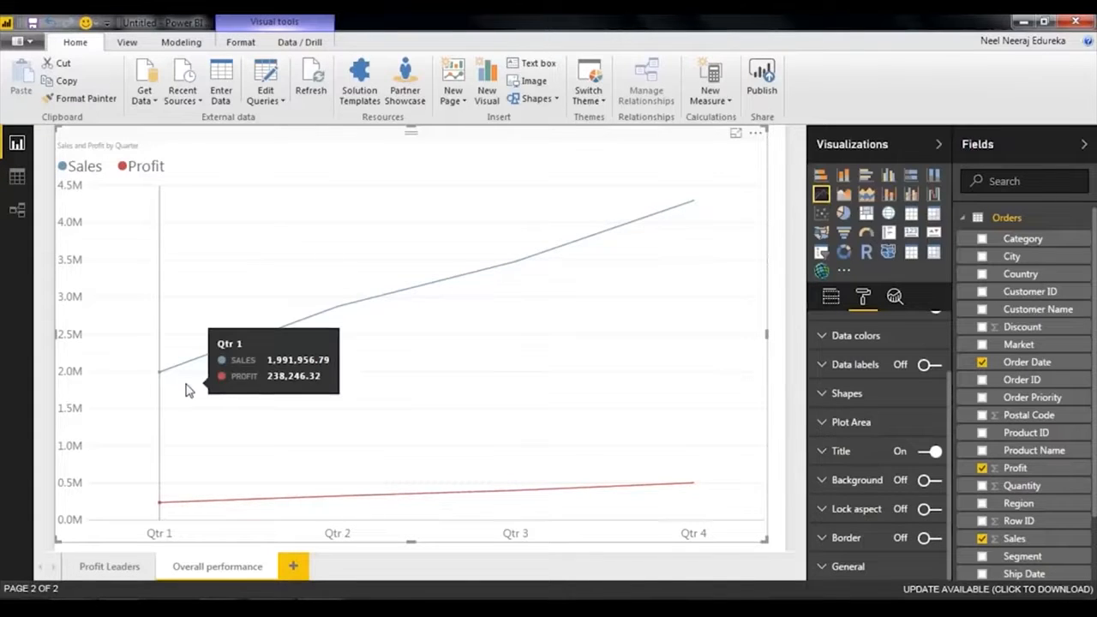
left_click(837, 302)
scroll(890, 395, "down", 5)
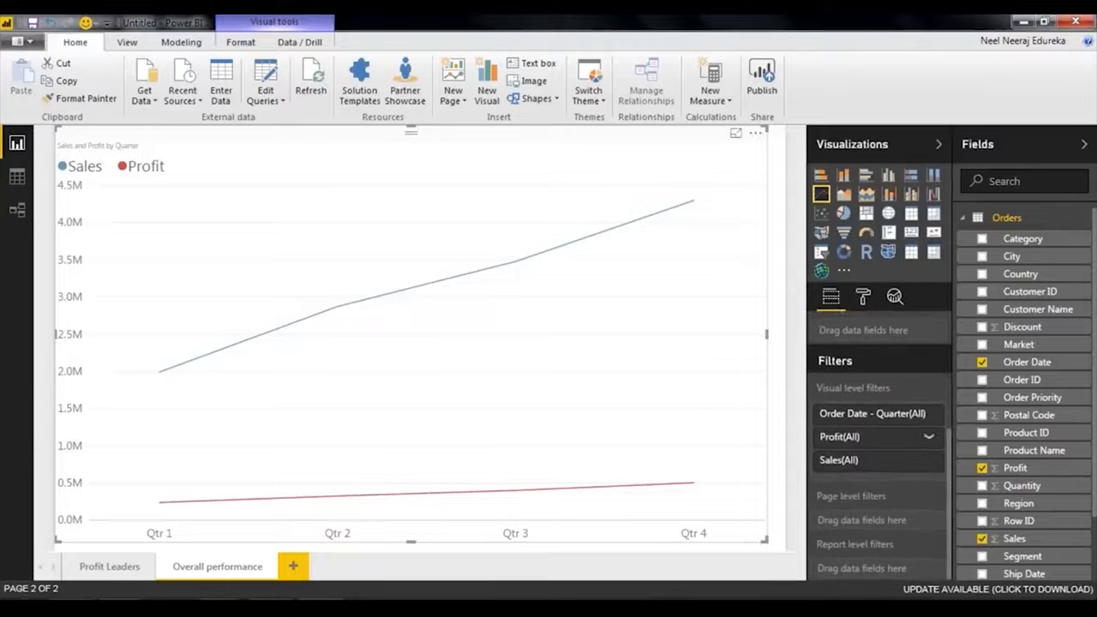
left_click(930, 417)
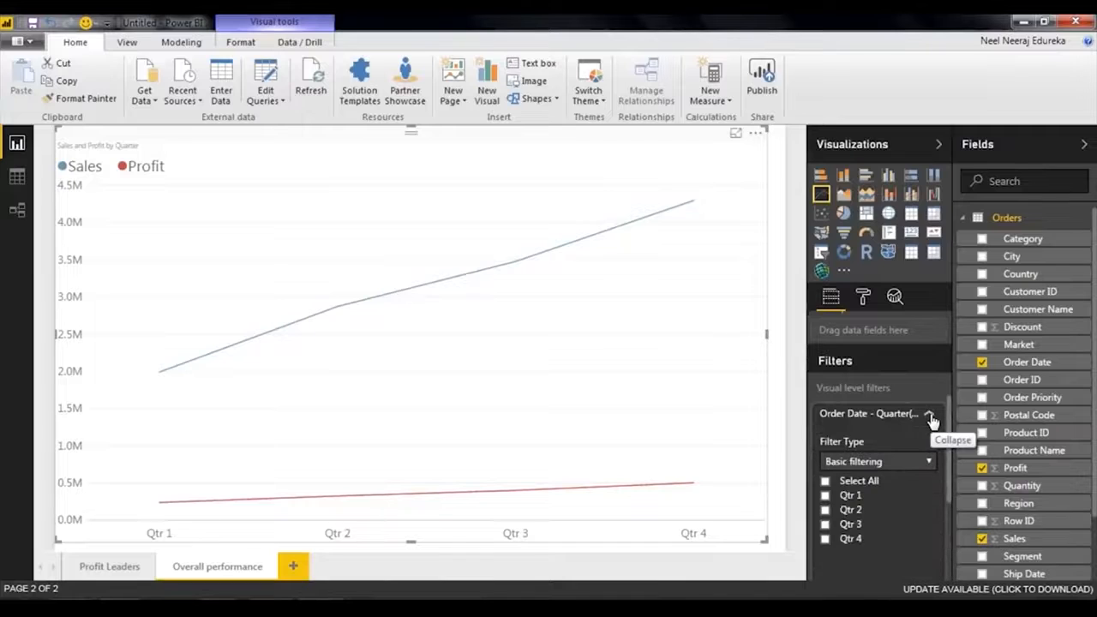
left_click(930, 417)
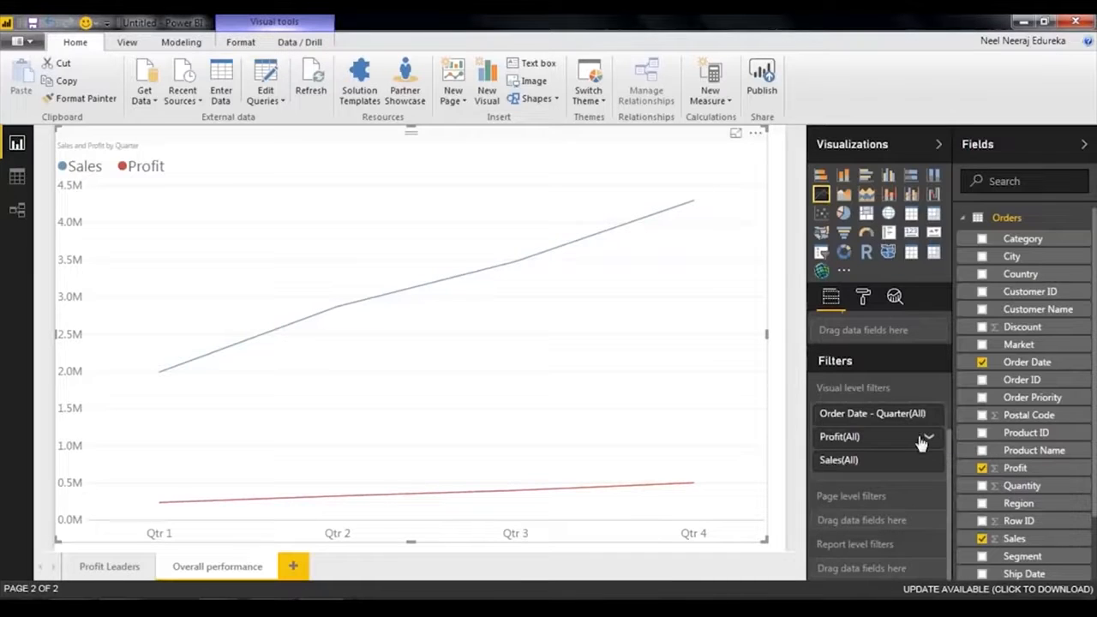
left_click(926, 441)
left_click(926, 441)
left_click(928, 460)
left_click(928, 460)
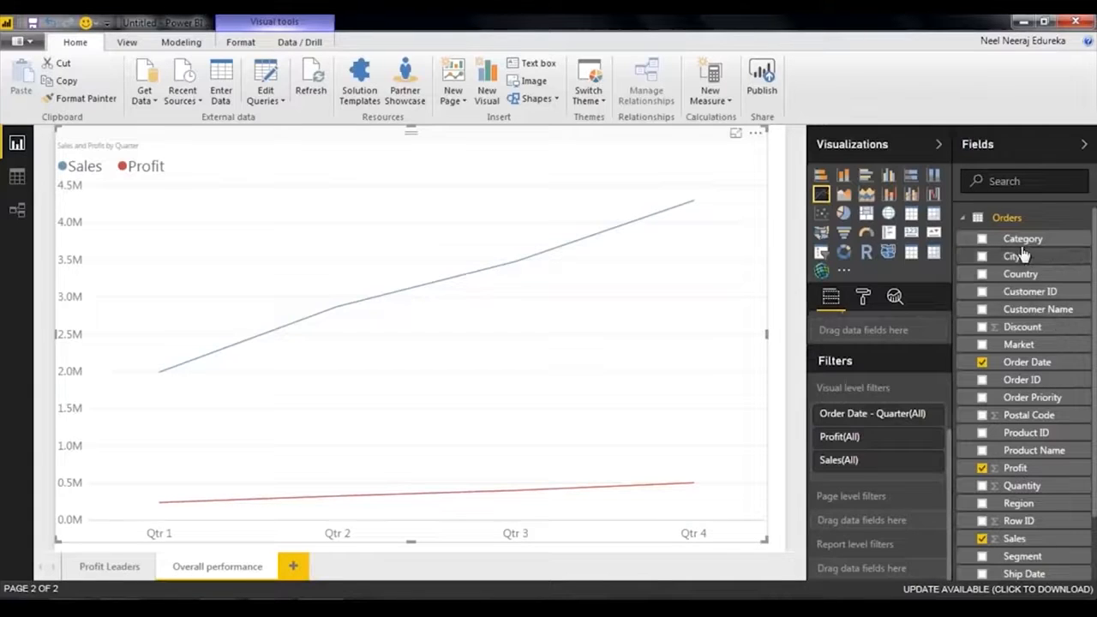
Add Category as a visual level filter on the line chart and restrict it to Furniture.
left_click_drag(1020, 240, 840, 467)
scroll(878, 446, "down", 3)
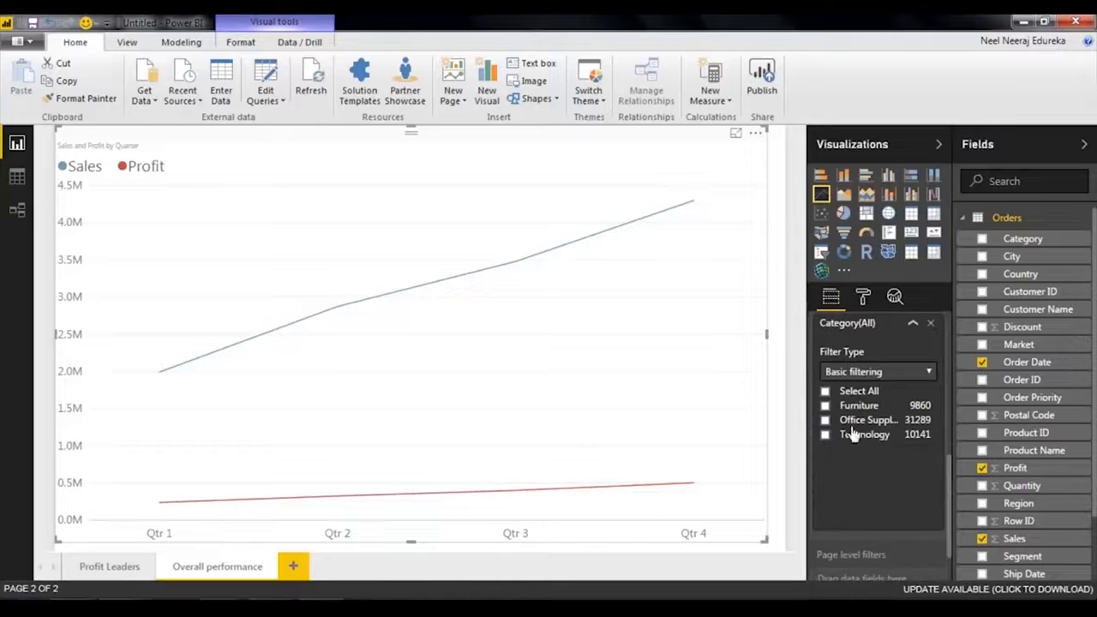
left_click(826, 407)
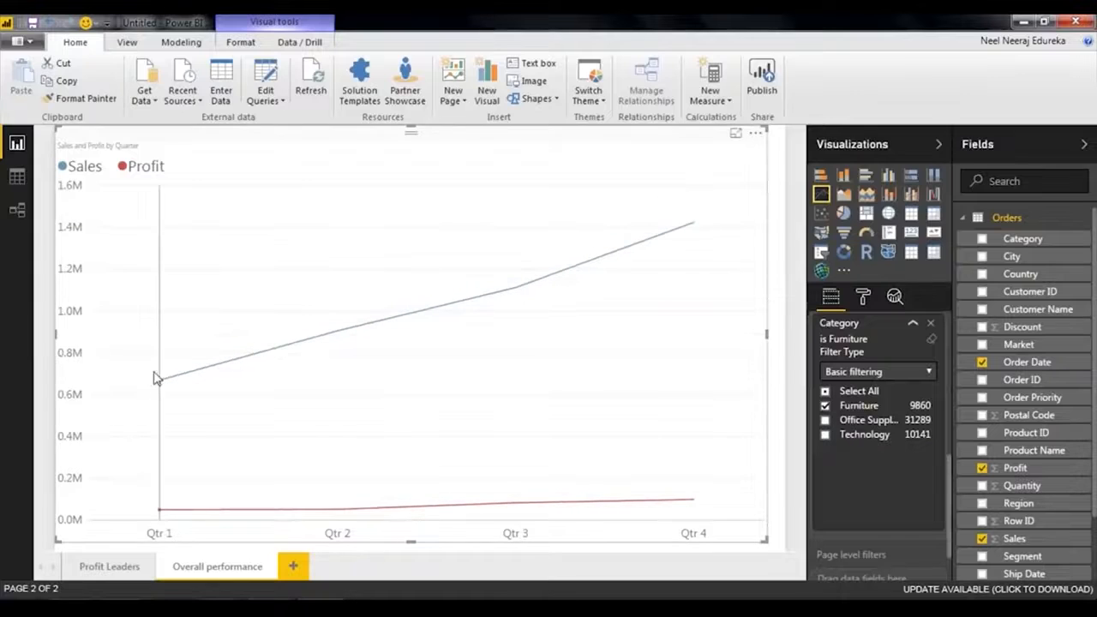
mouse_move(160, 387)
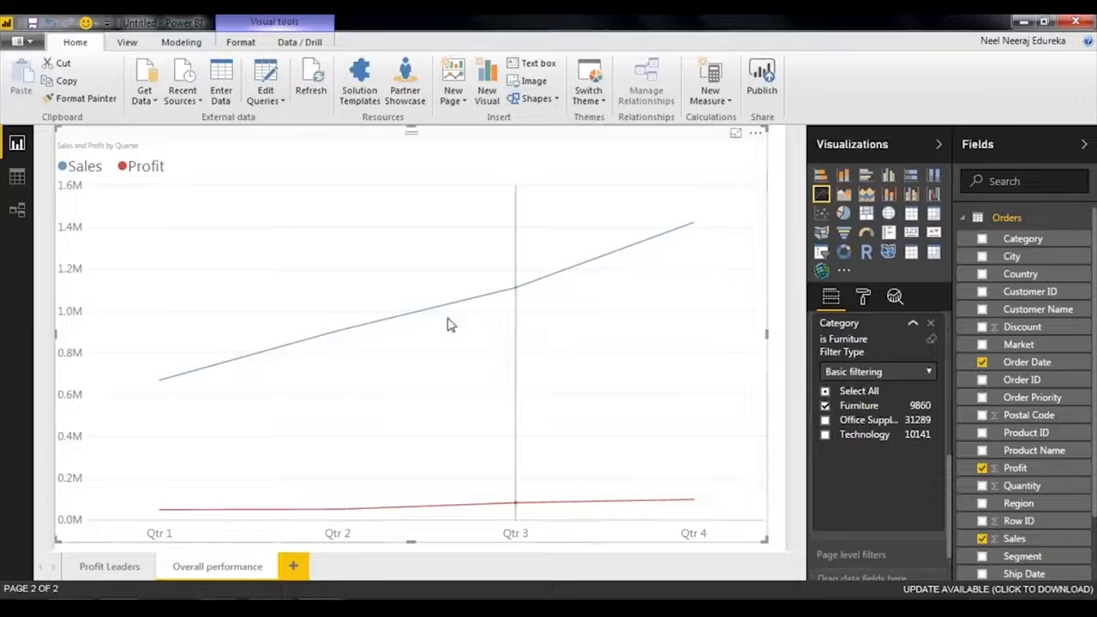
Switch the Category filter to Office Supplies only and shrink the line chart to about a quarter of the page.
left_click(824, 406)
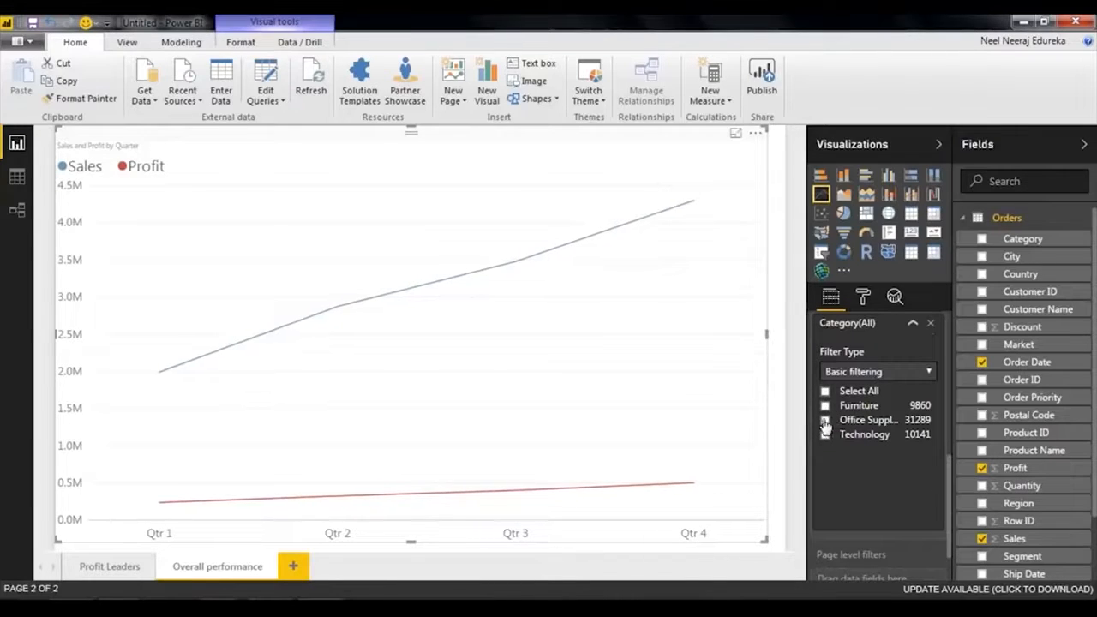
left_click(825, 420)
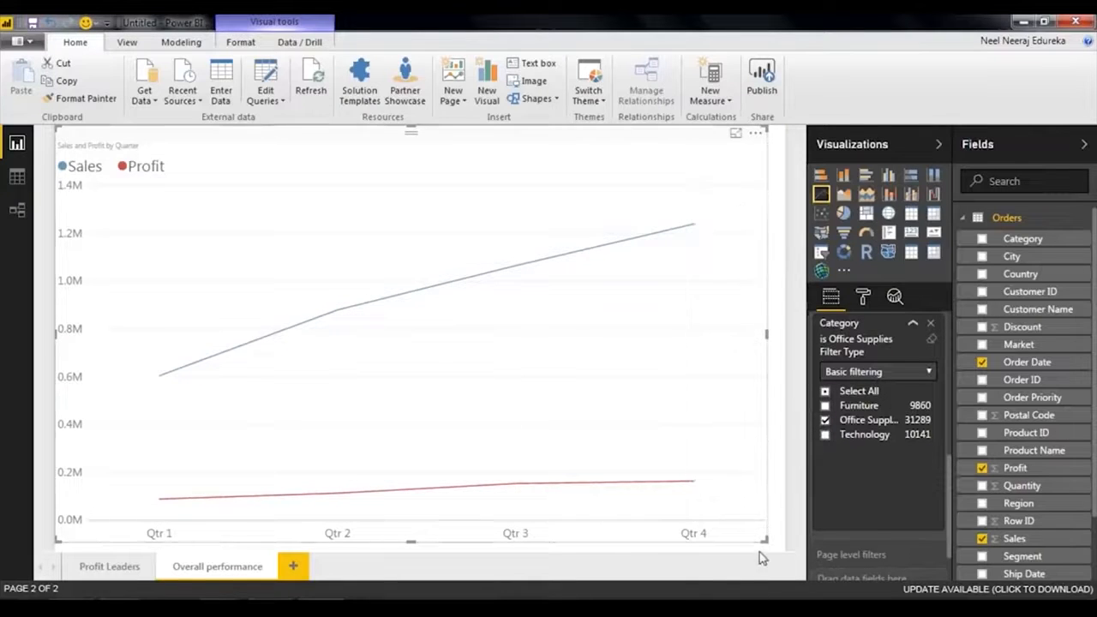
left_click_drag(764, 539, 419, 378)
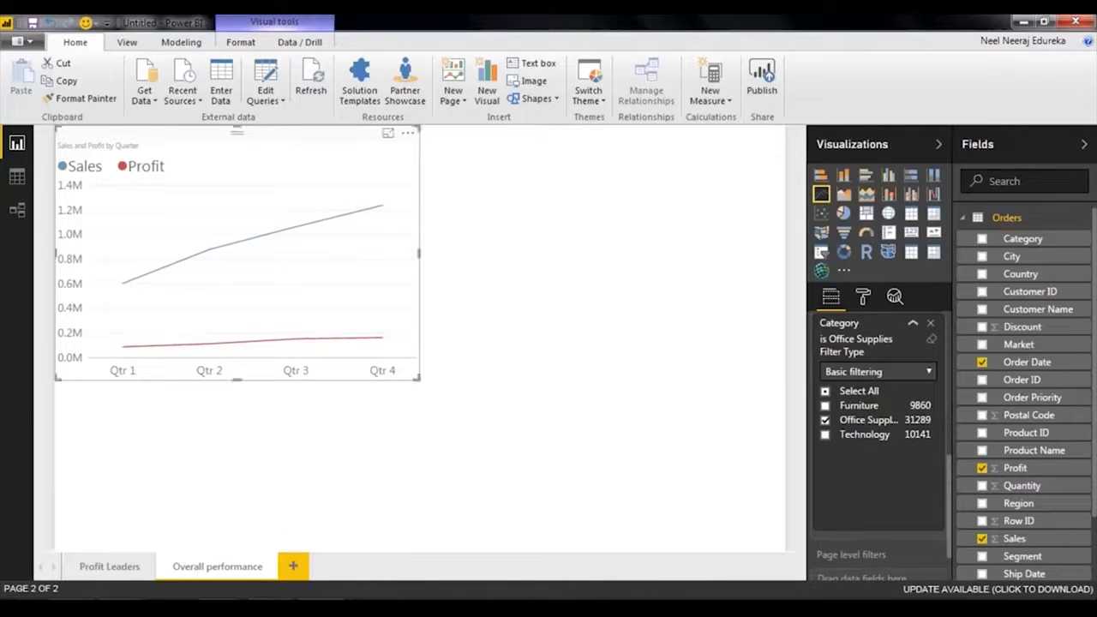
Clear Office Supplies from the line chart's Category filter, select all categories and collapse the filter.
left_click(825, 419)
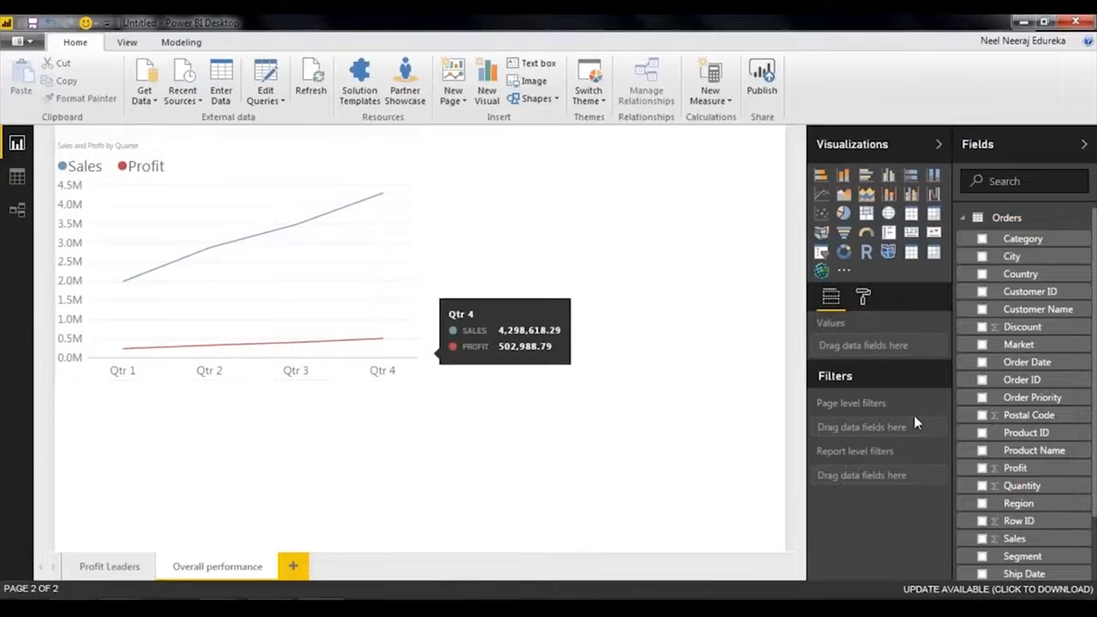
left_click(313, 270)
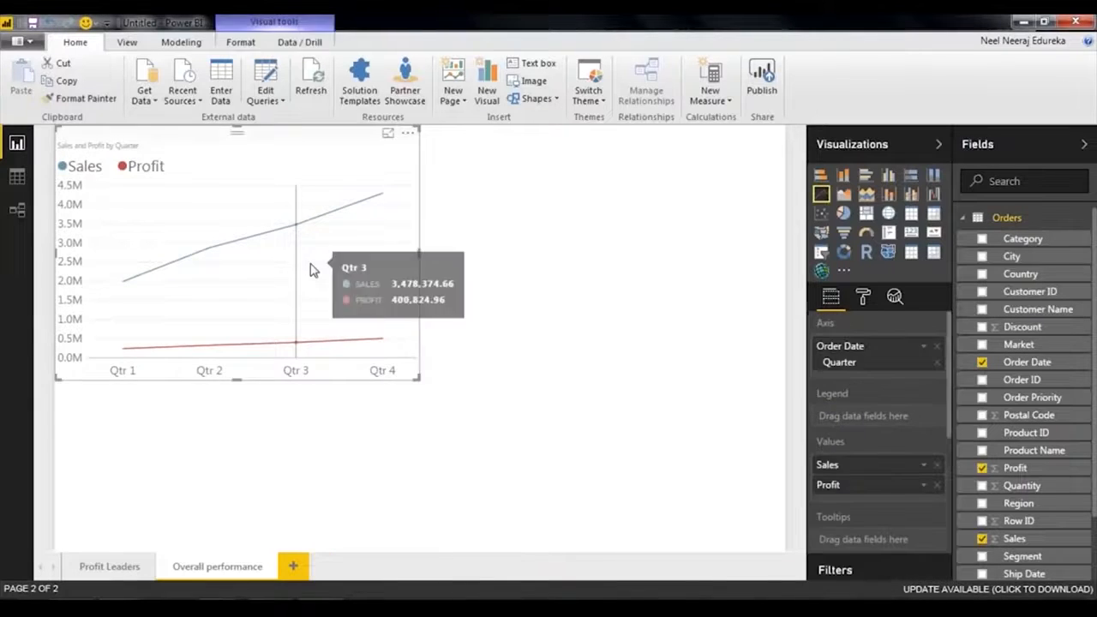
scroll(1007, 462, "down", 2)
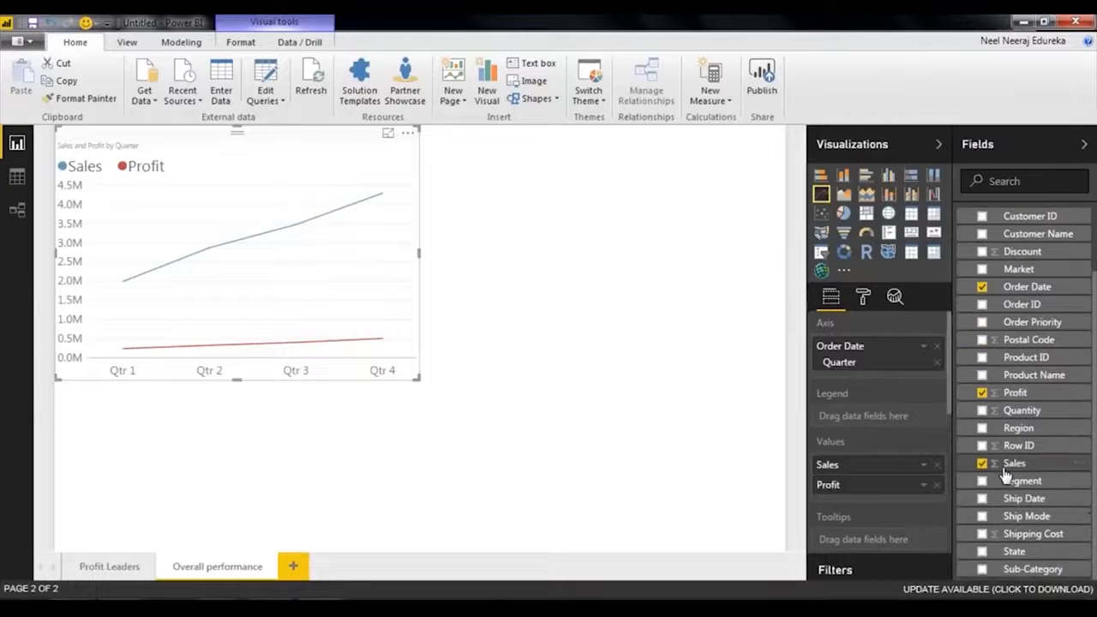
scroll(889, 420, "down", 5)
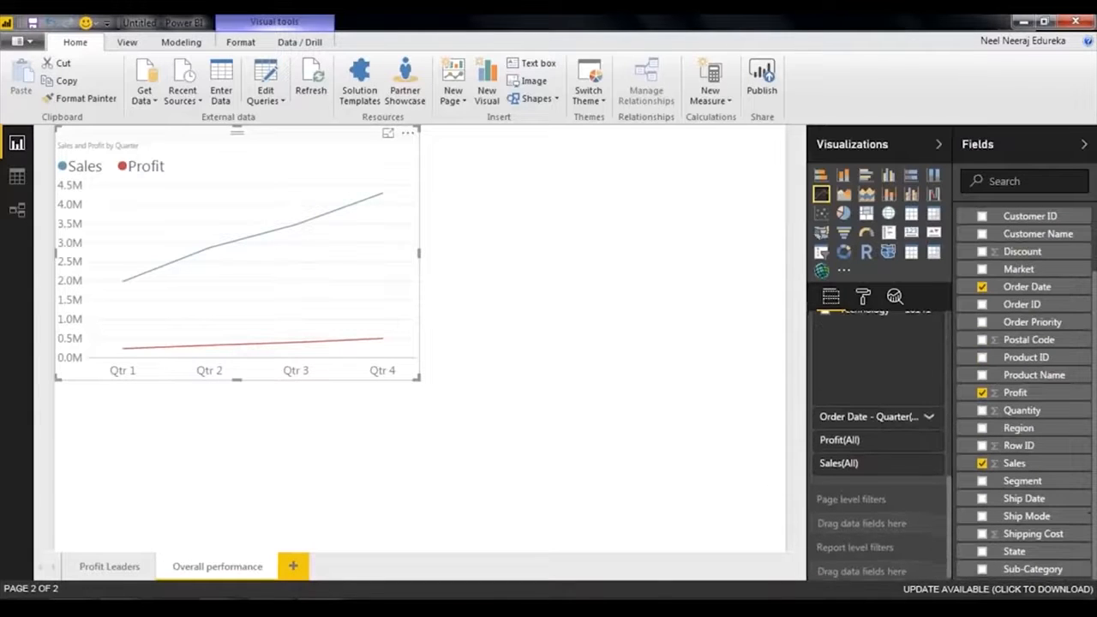
scroll(899, 435, "up", 2)
left_click(824, 424)
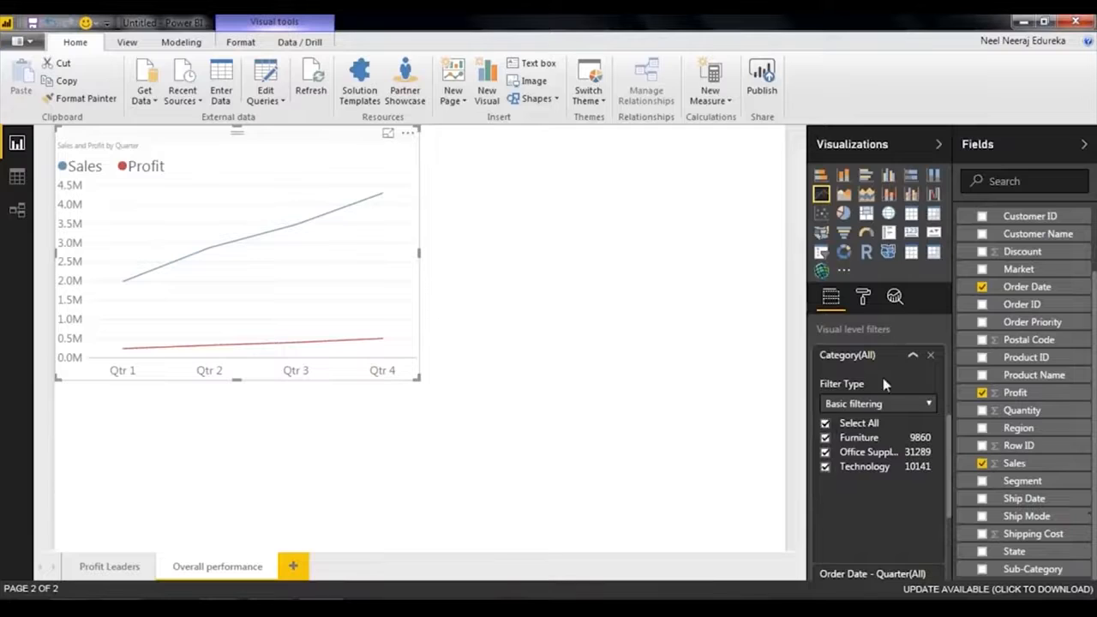
left_click(893, 355)
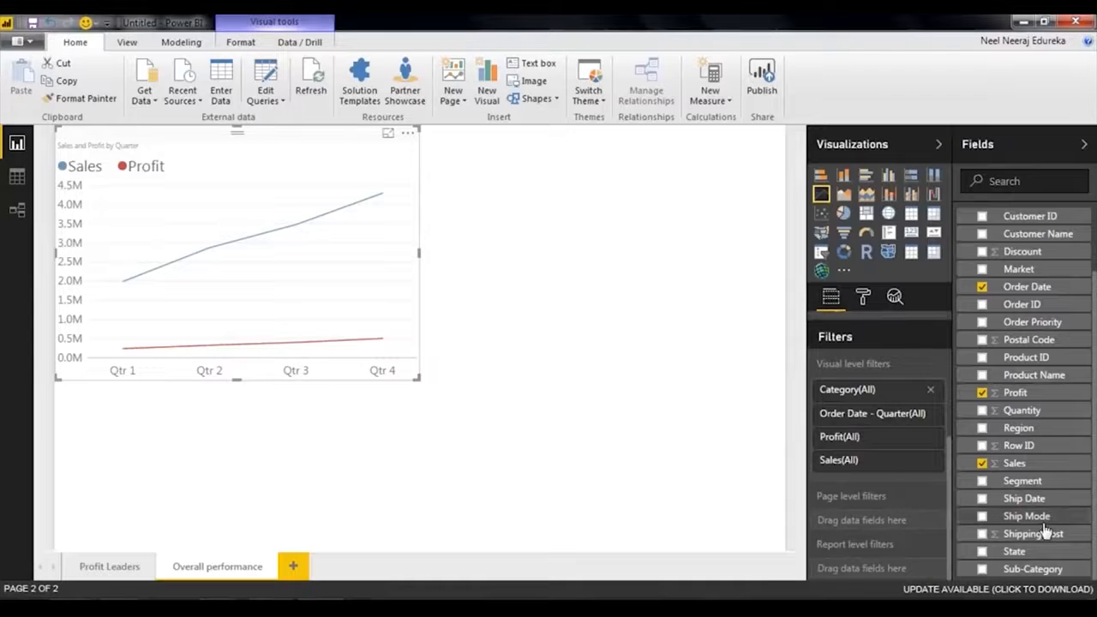
Add Region as a visual level filter on the line chart and look through its list of regions.
left_click_drag(1028, 428, 882, 482)
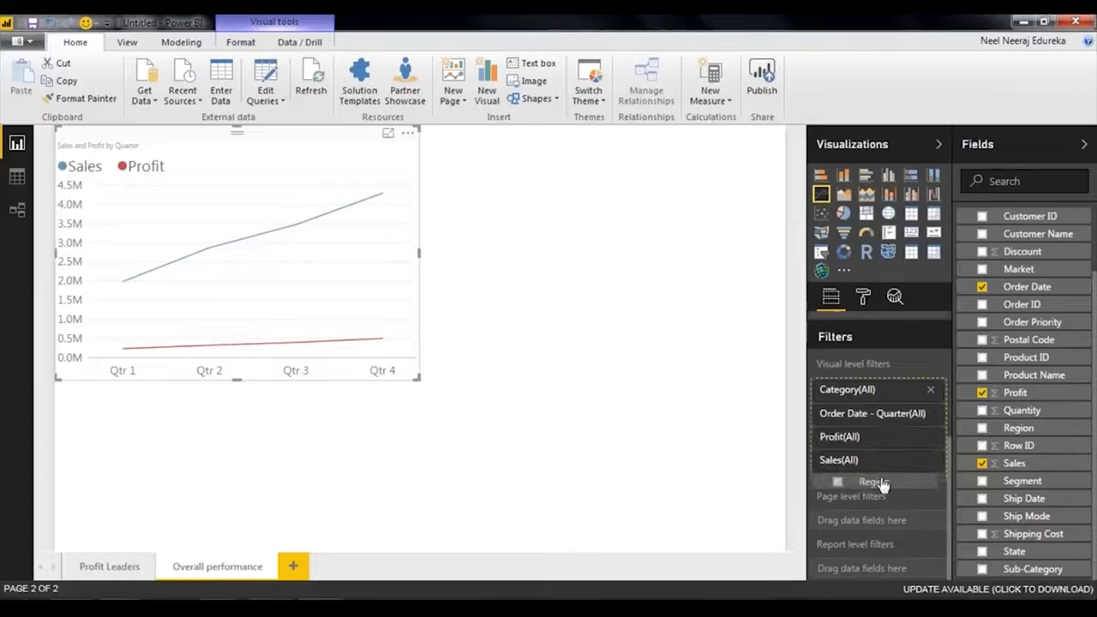
scroll(877, 520, "down", 5)
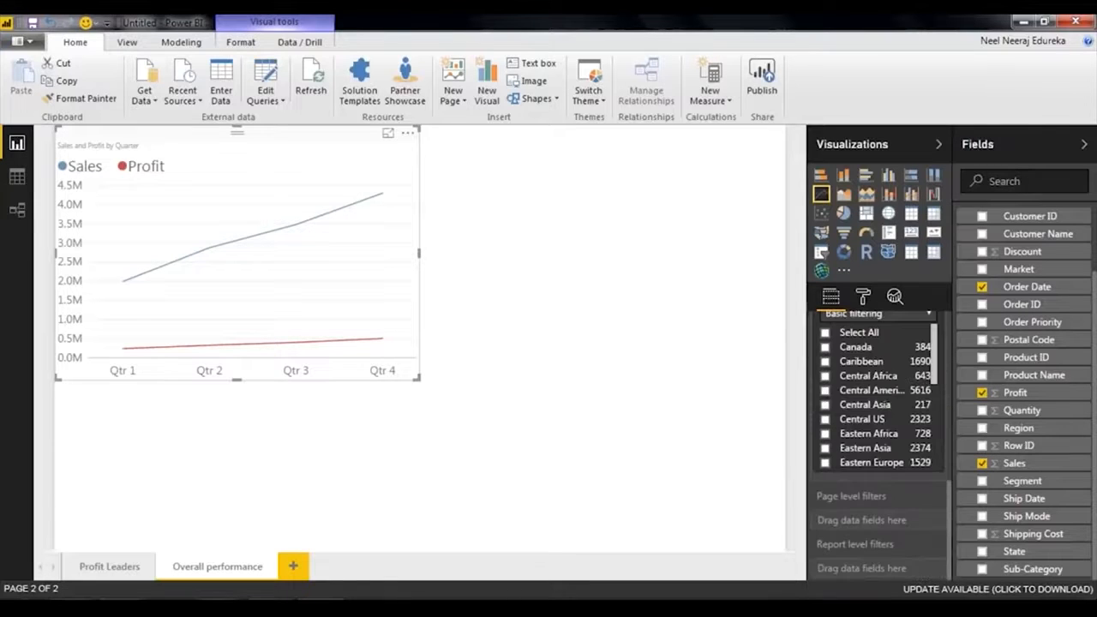
scroll(853, 368, "down", 5)
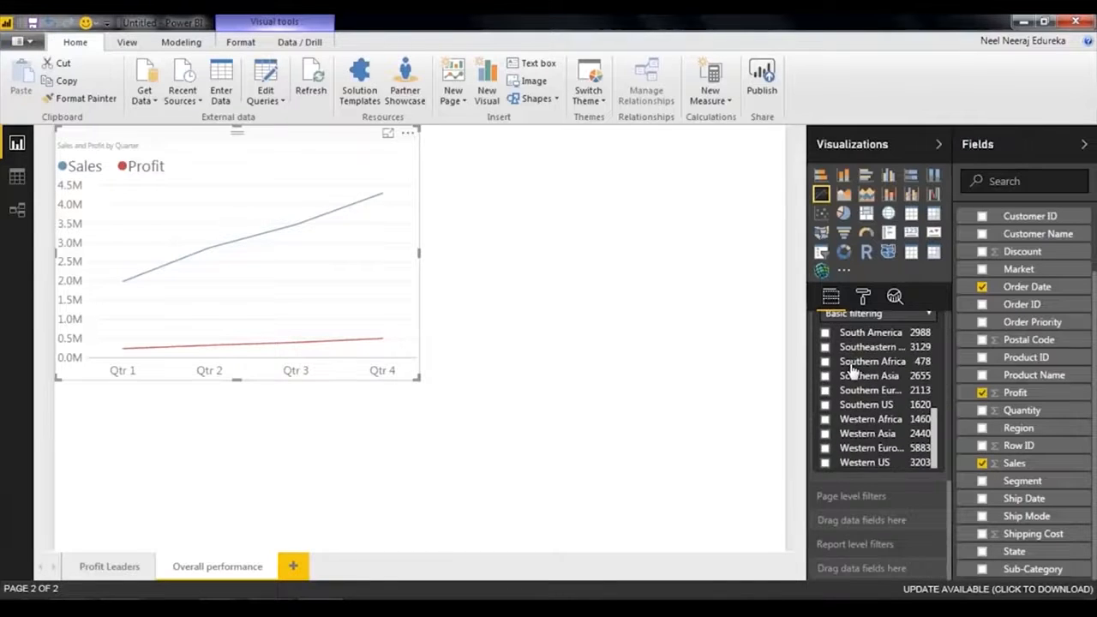
scroll(868, 443, "up", 10)
left_click(895, 467)
left_click(895, 467)
scroll(896, 446, "down", 2)
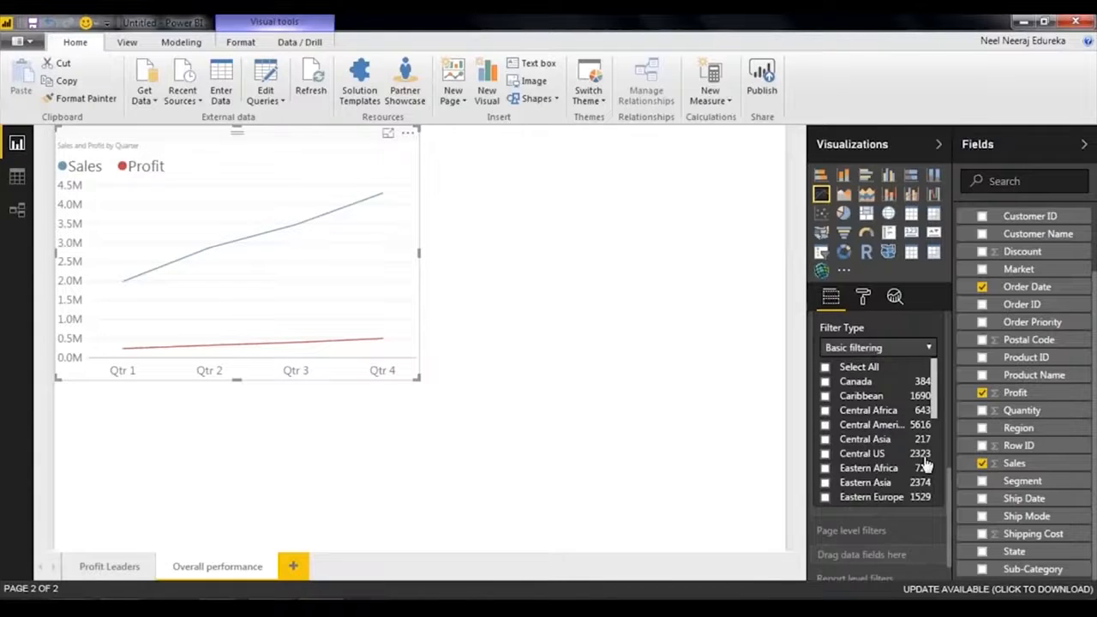
scroll(923, 461, "down", 3)
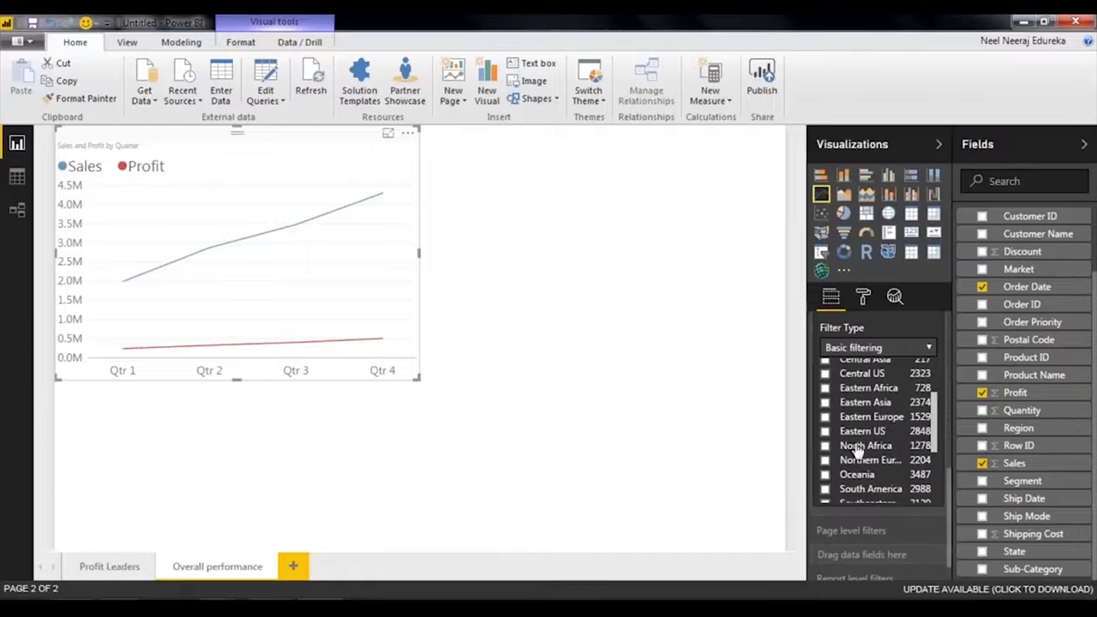
scroll(917, 446, "down", 5)
scroll(898, 460, "down", 1)
scroll(898, 460, "up", 7)
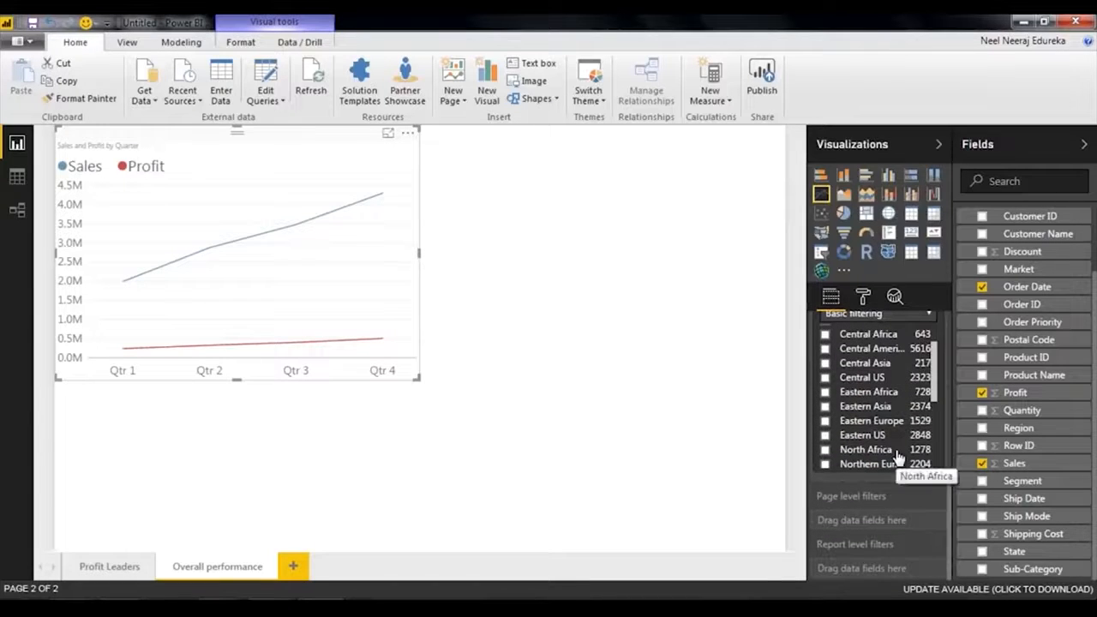
Filter the line chart to the Eastern Asia region, switch to Eastern US instead, and inspect the quarterly sales and profit.
left_click(826, 407)
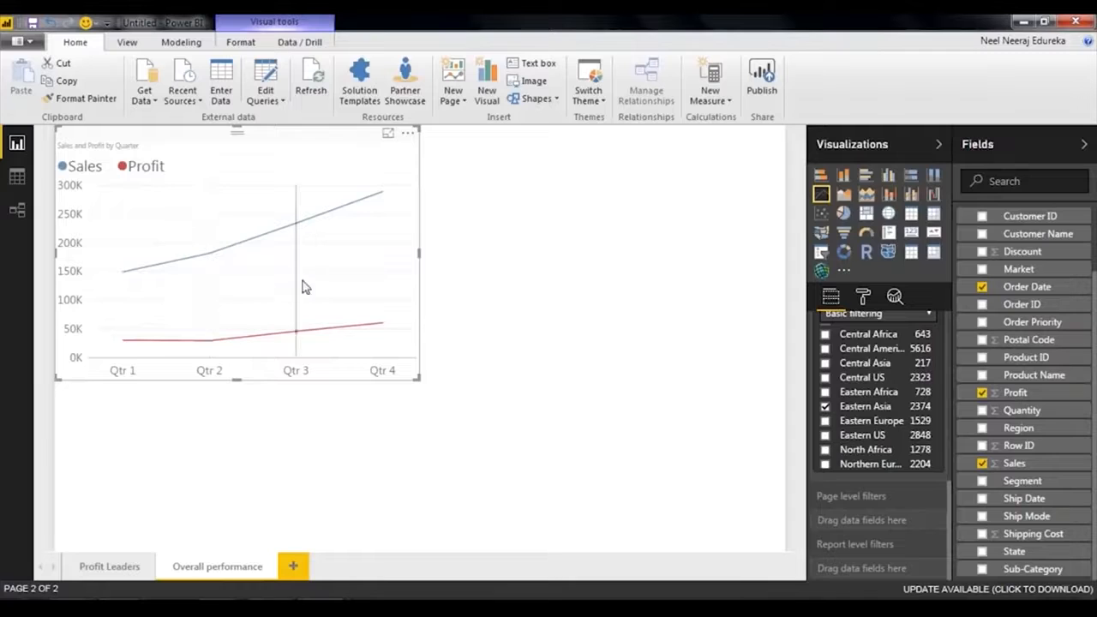
mouse_move(109, 292)
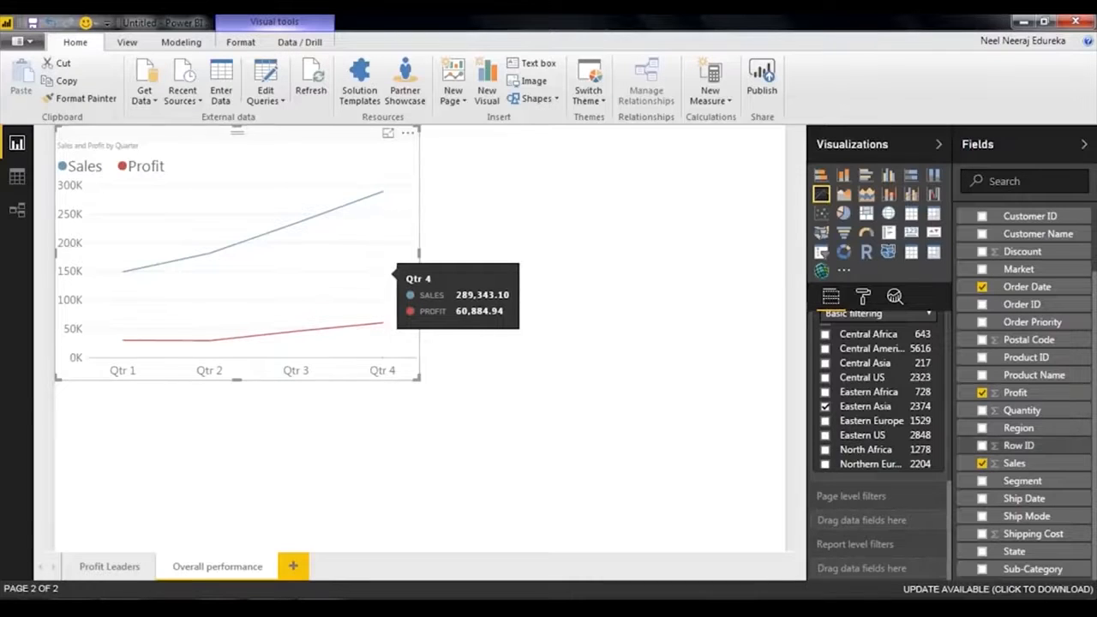
left_click(825, 408)
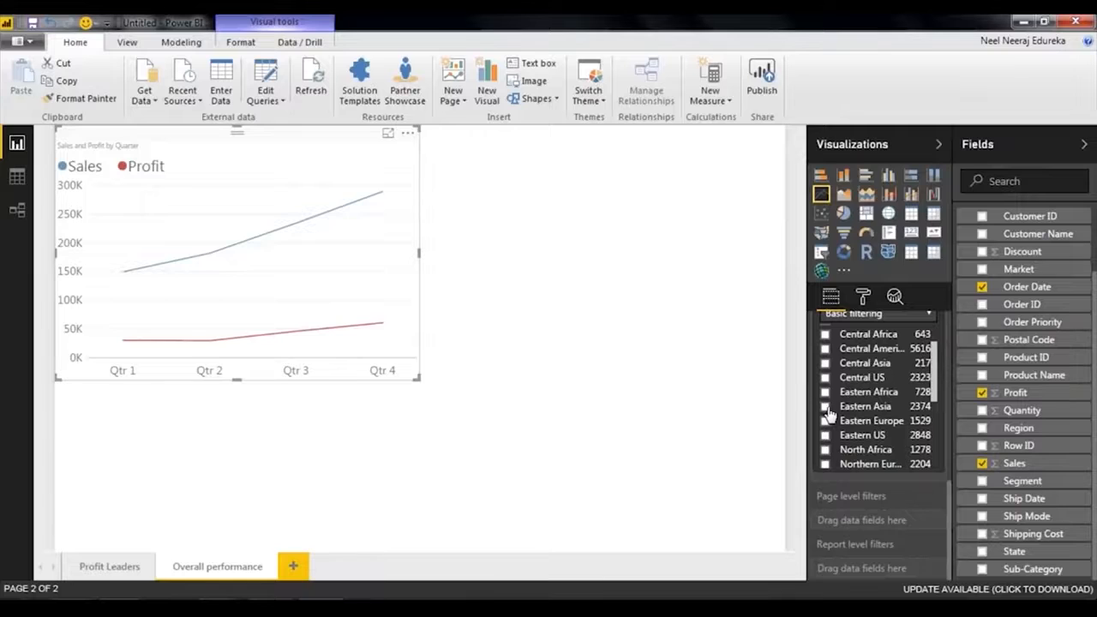
left_click(825, 436)
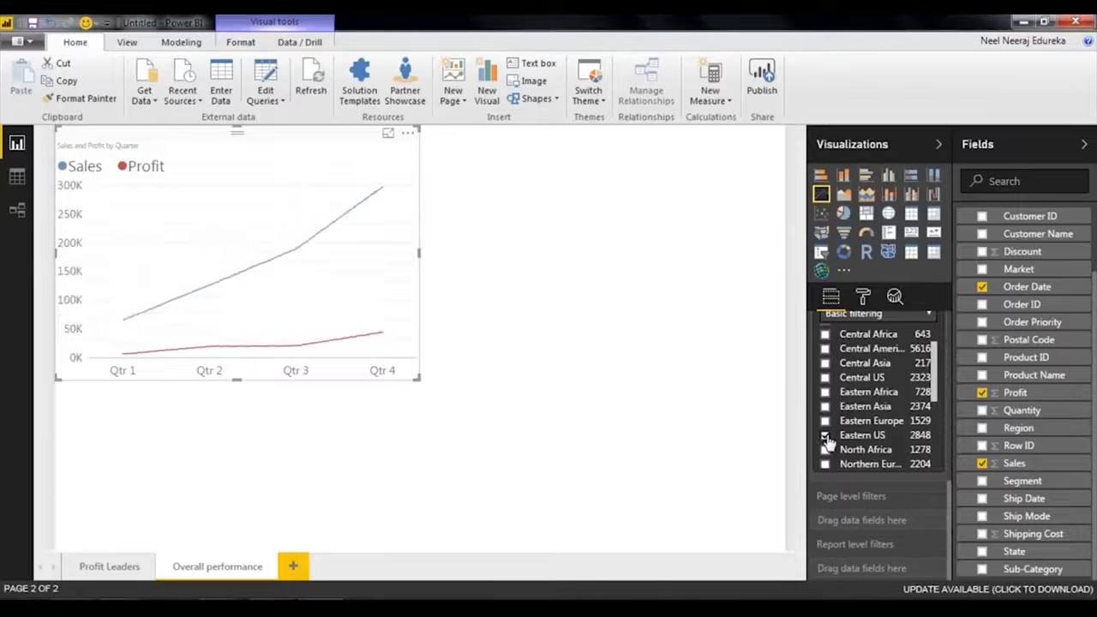
mouse_move(163, 334)
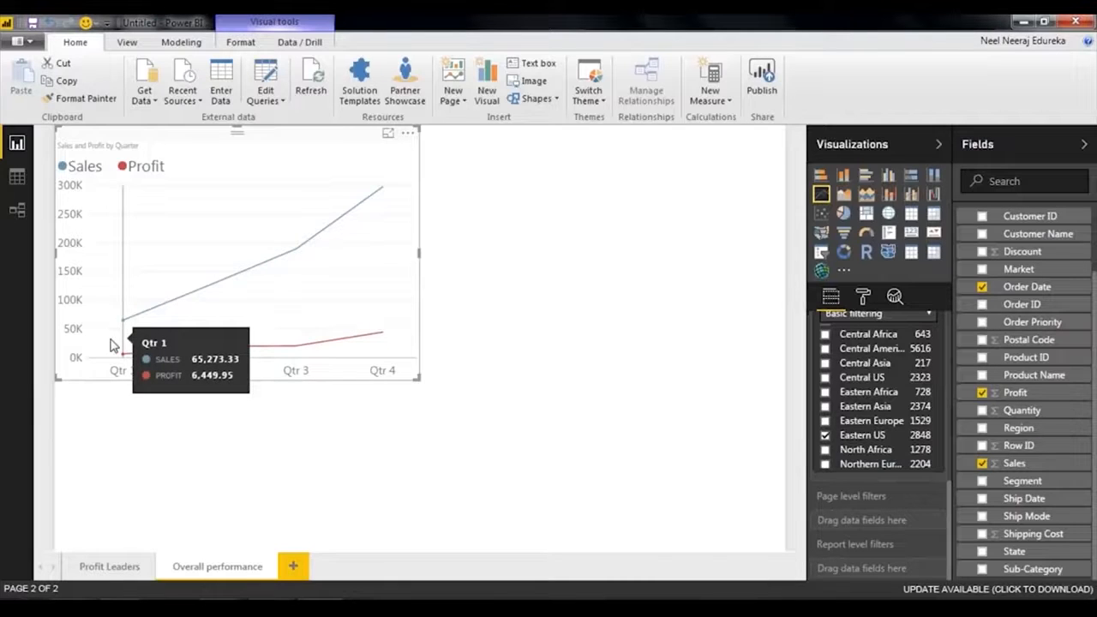
mouse_move(363, 283)
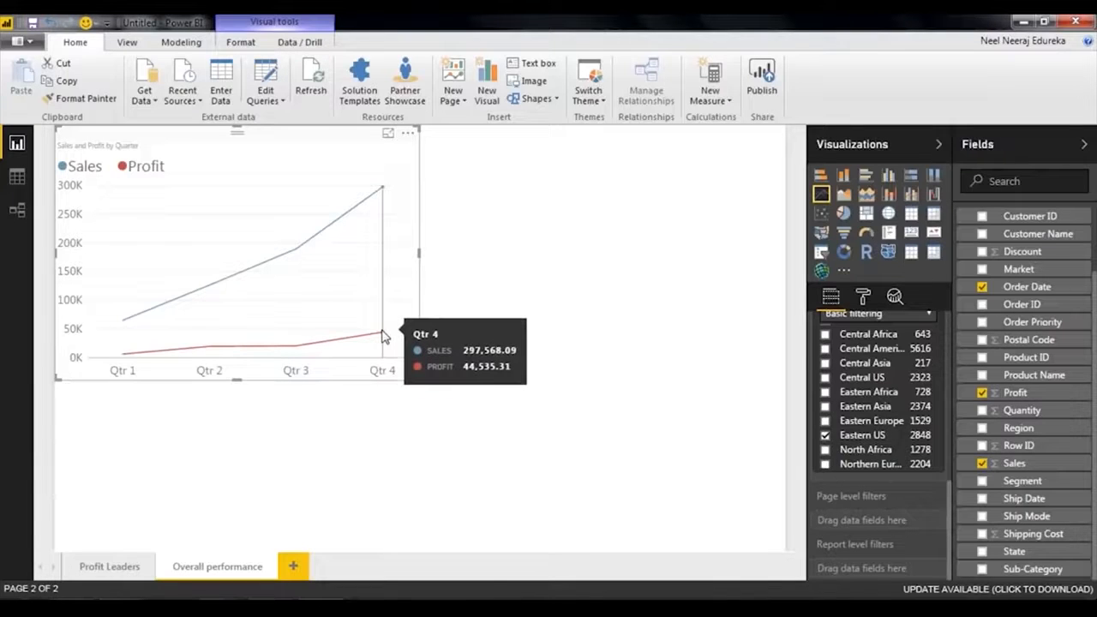
Clear the Eastern US selection from the line chart's Region filter.
scroll(827, 418, "down", 5)
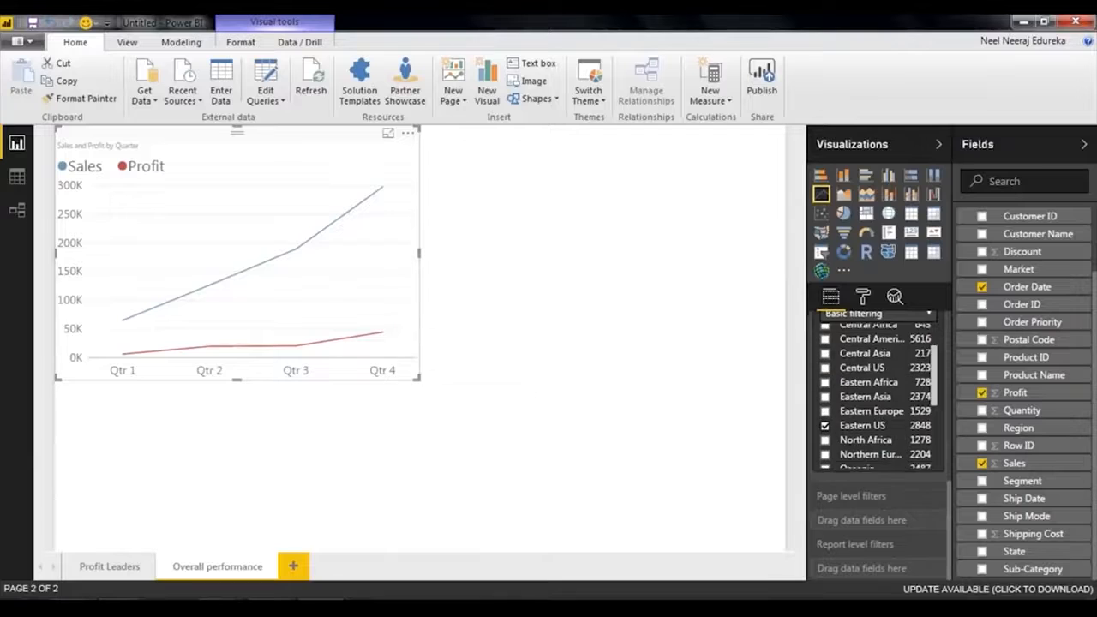
scroll(828, 424, "up", 10)
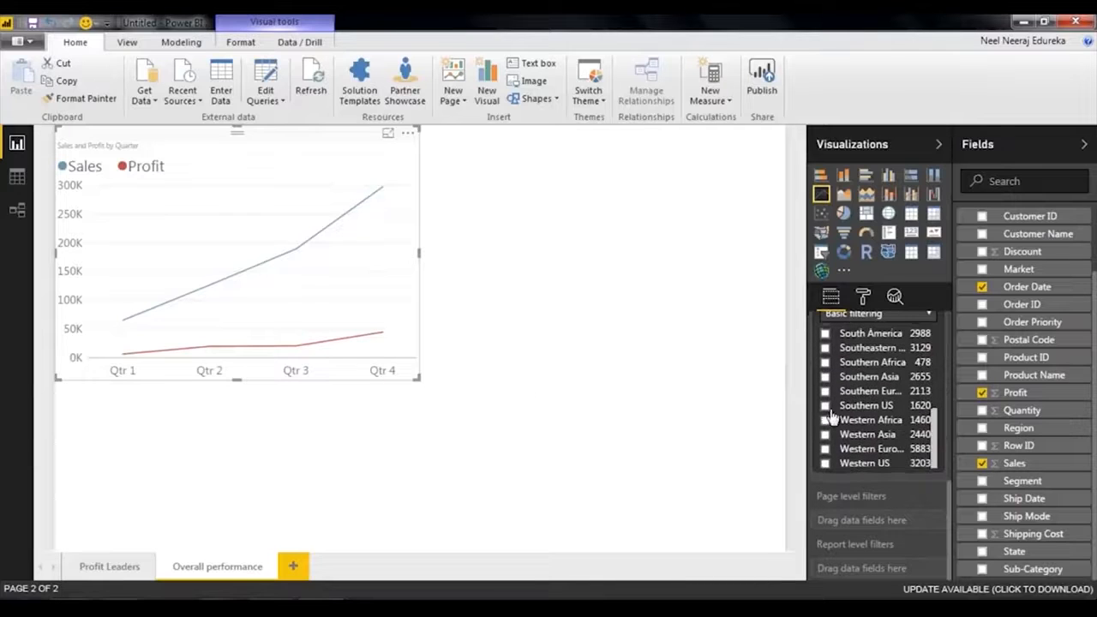
scroll(835, 508, "down", 3)
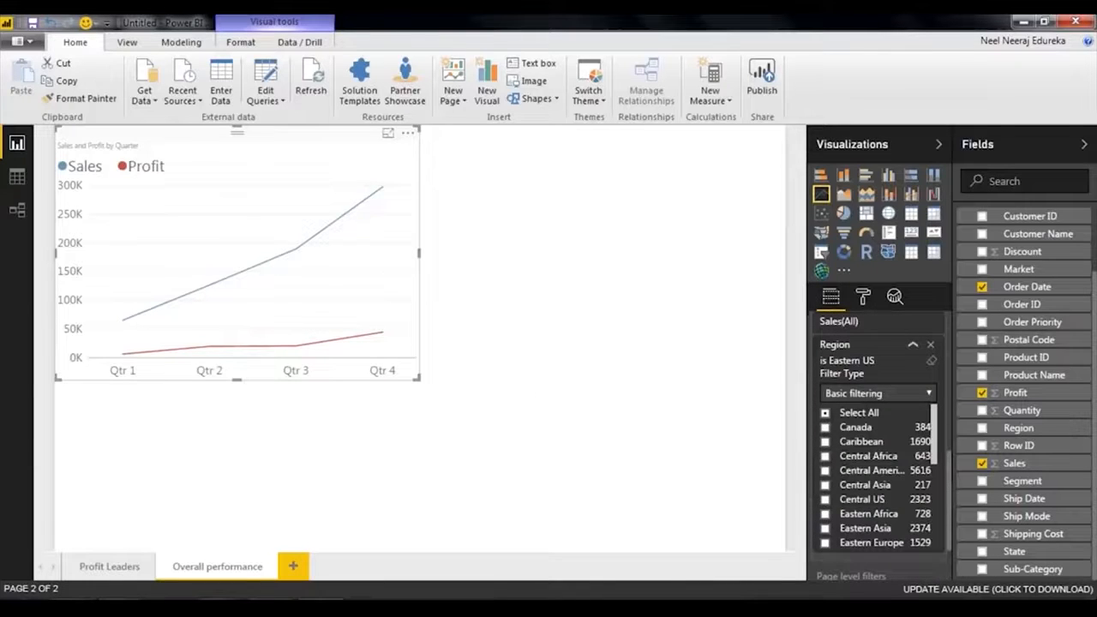
scroll(874, 476, "down", 5)
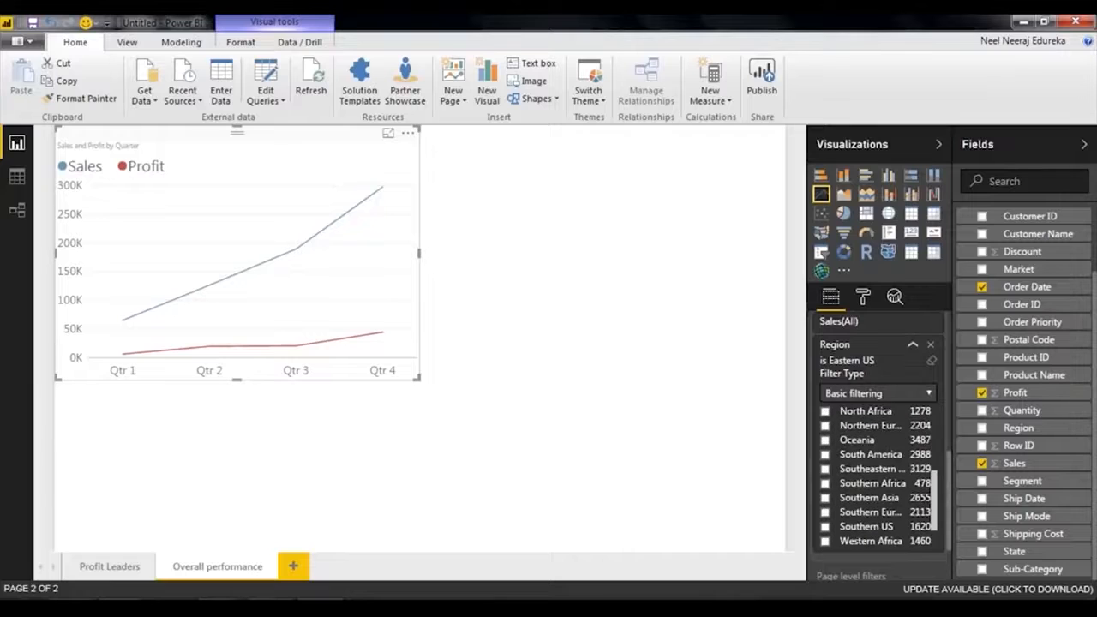
scroll(844, 491, "up", 2)
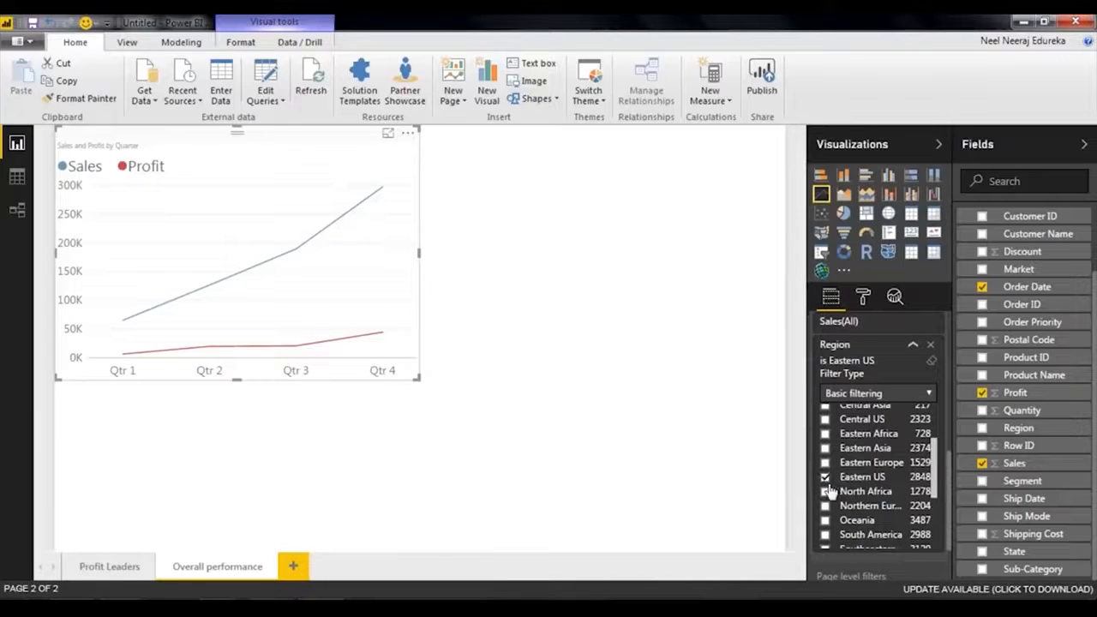
left_click(825, 478)
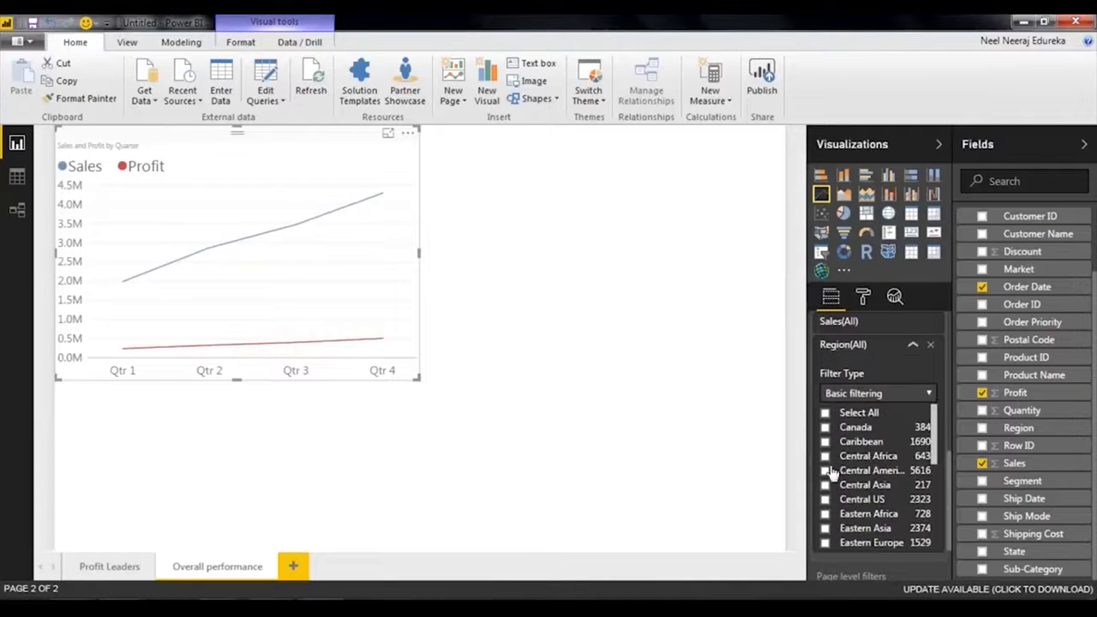
Filter the line chart to the Central America region and inspect the sales and profit of each quarter.
left_click(825, 472)
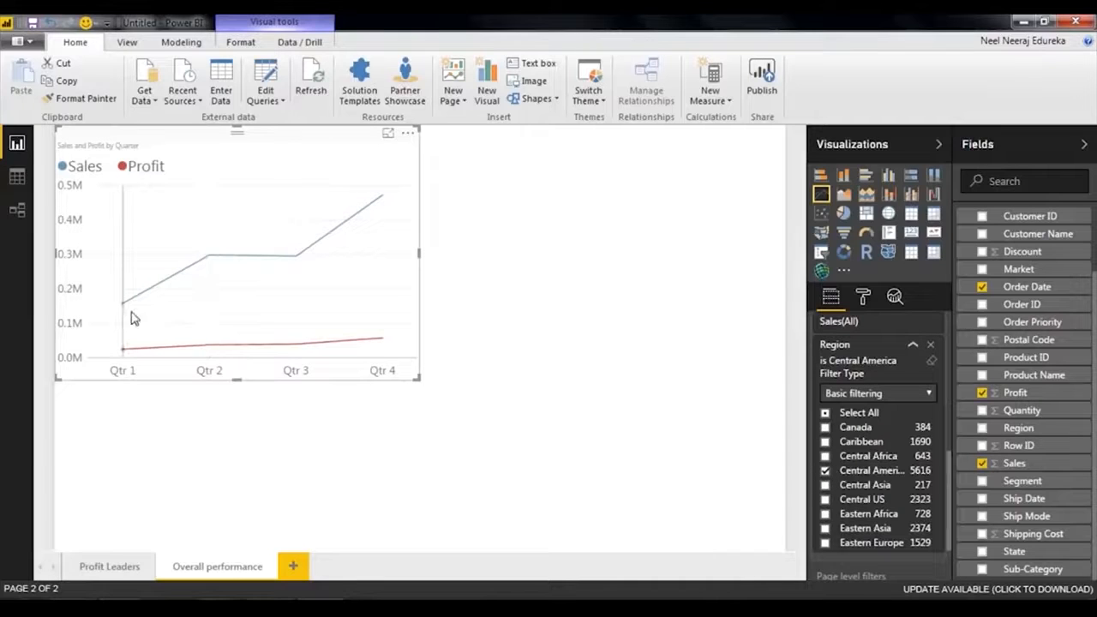
mouse_move(129, 314)
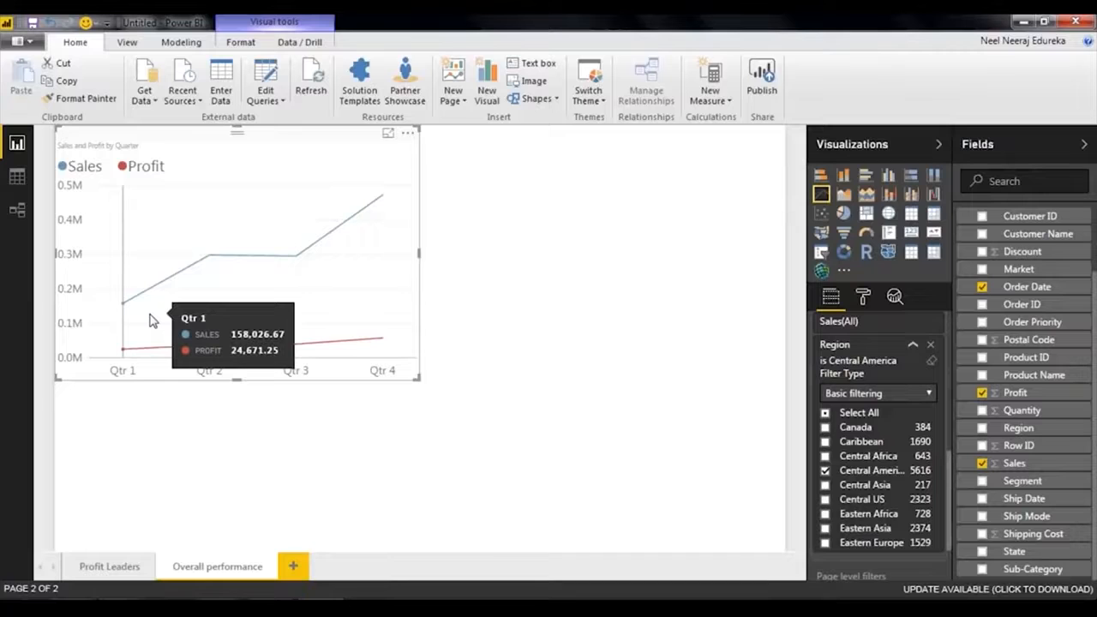
mouse_move(198, 303)
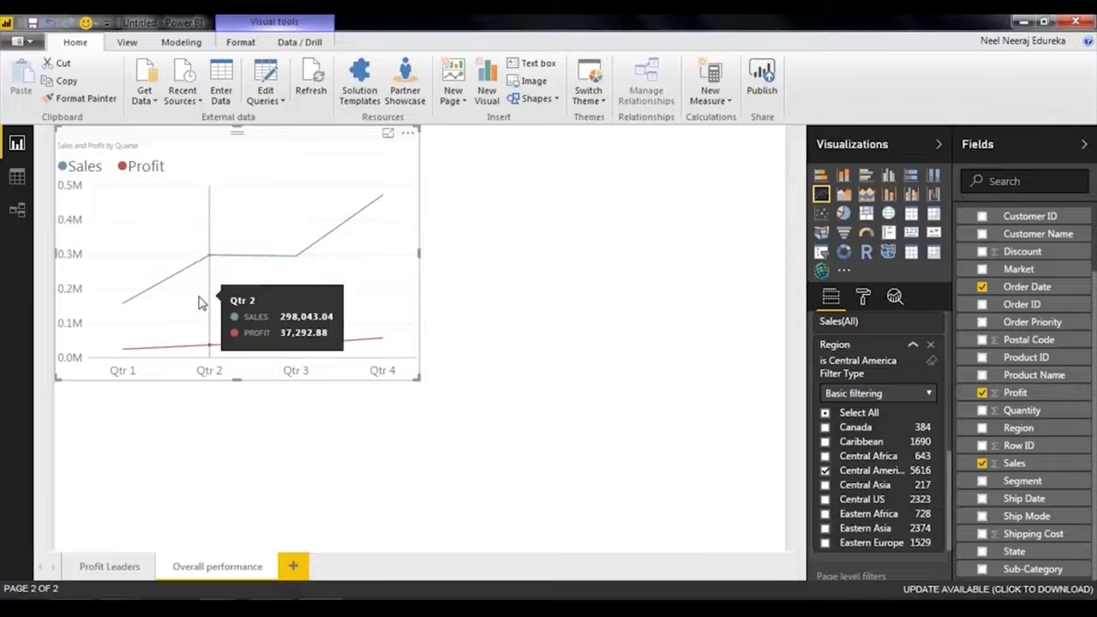
mouse_move(300, 300)
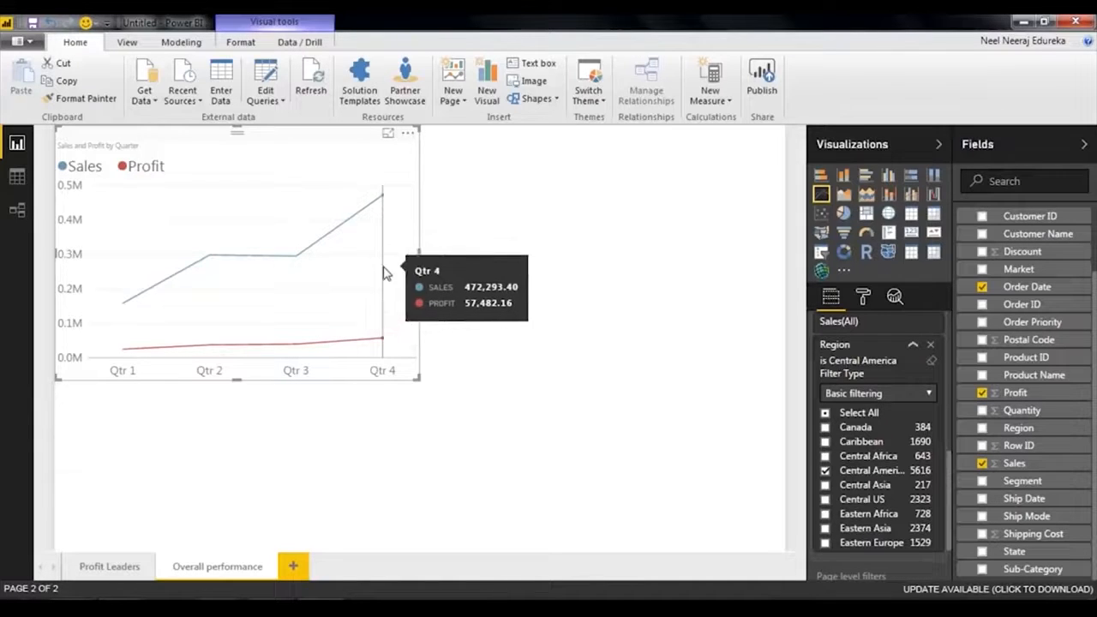
mouse_move(221, 287)
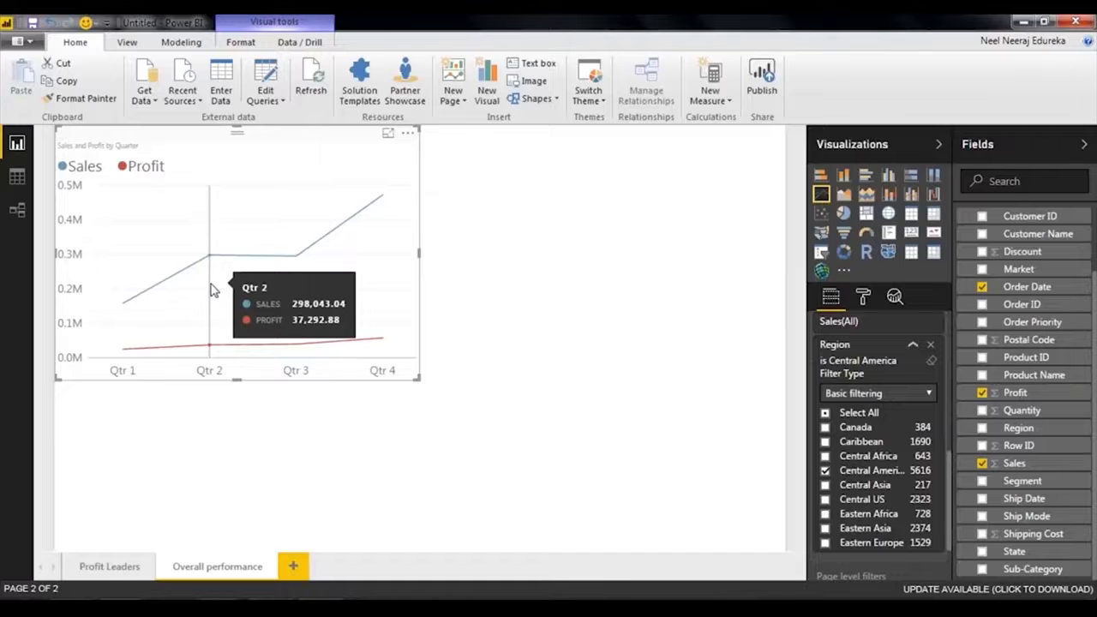
mouse_move(296, 279)
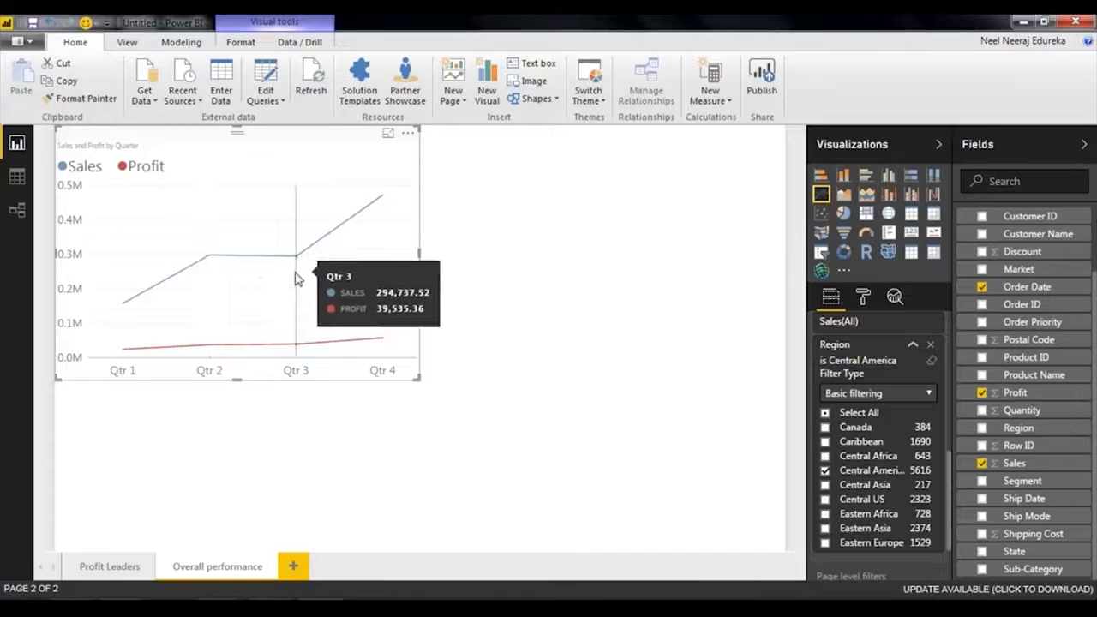
mouse_move(350, 262)
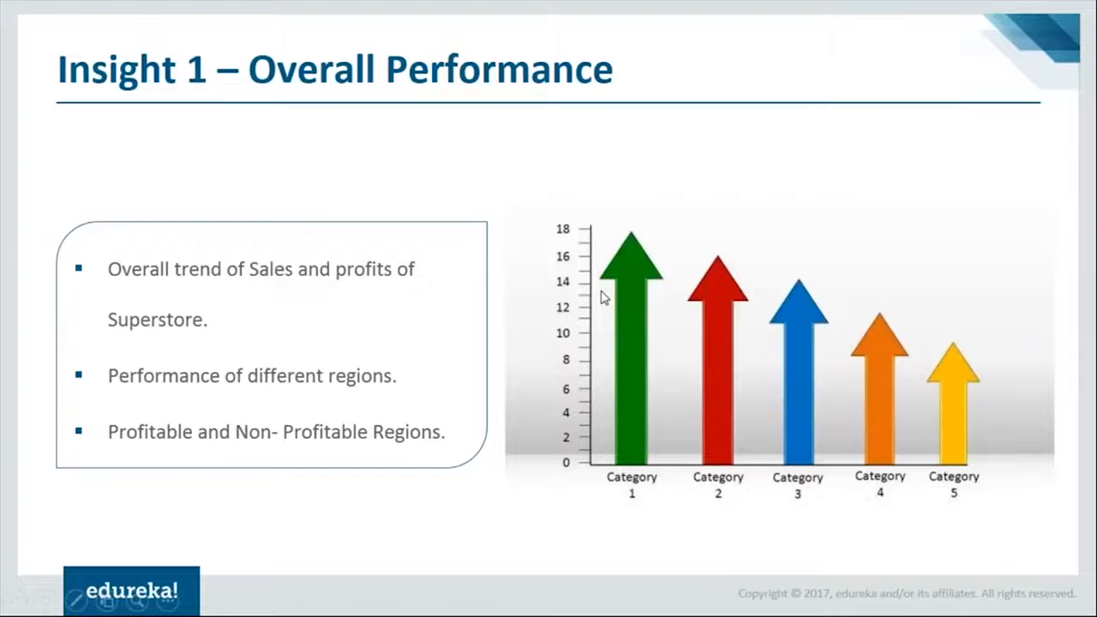
Advance the presentation to the Insight 2 slide, return to Power BI and add a report page named State Performance.
key("Right")
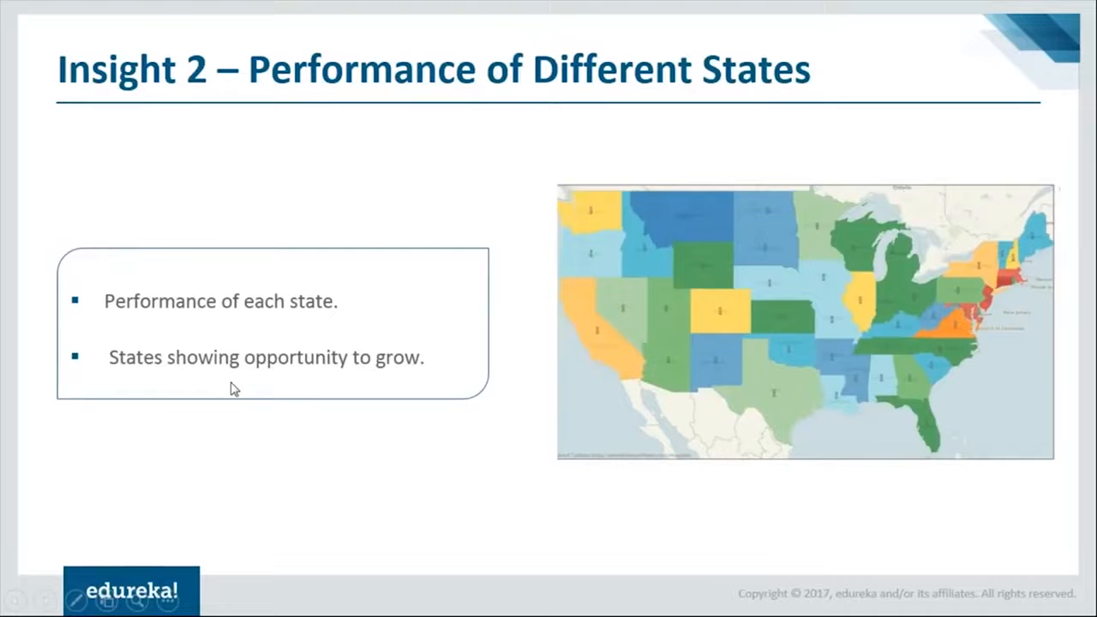
key("alt+Tab")
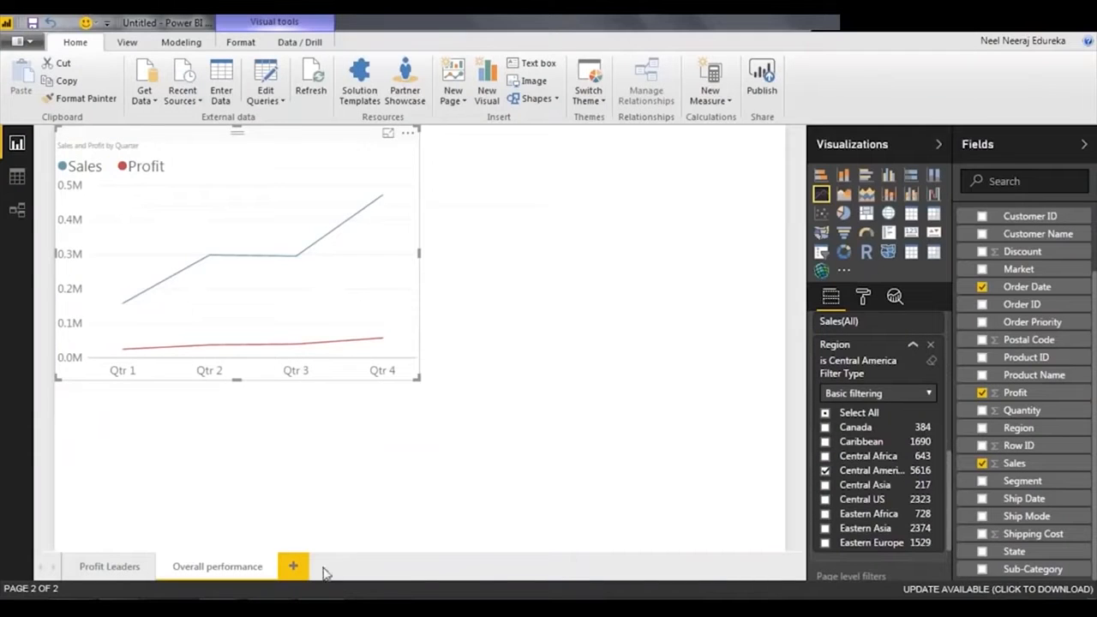
left_click(295, 566)
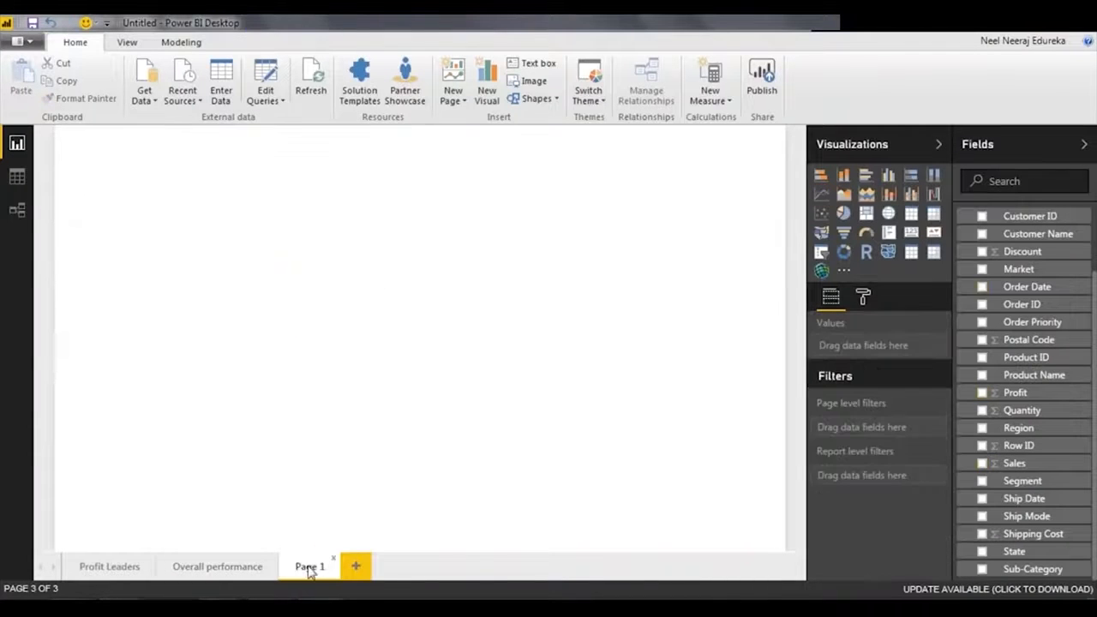
double_click(311, 567)
type("State Performance")
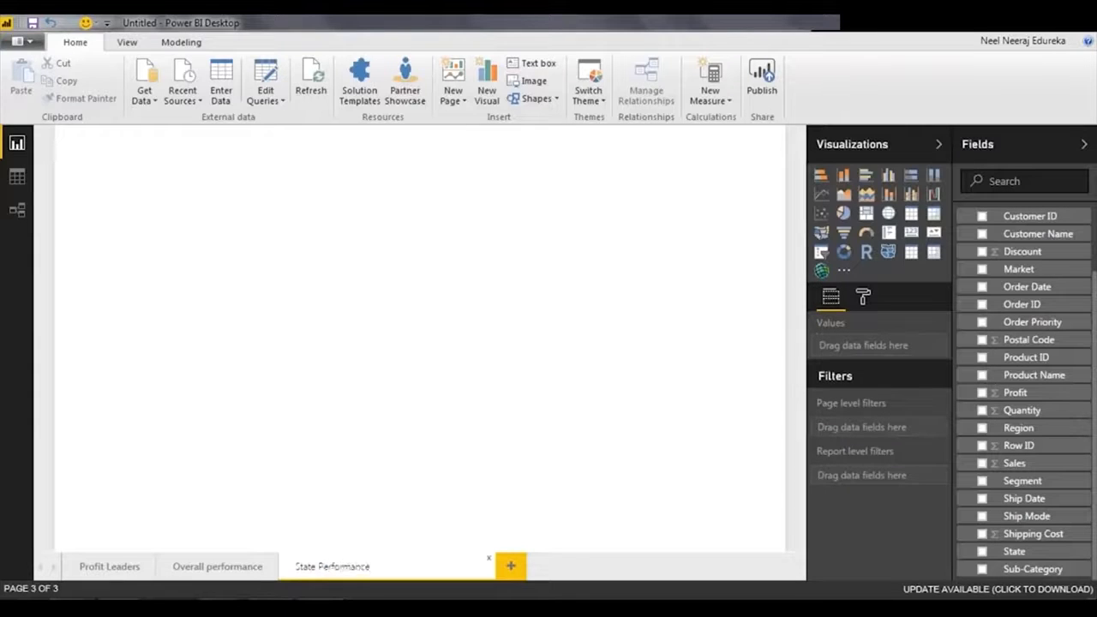
key("Return")
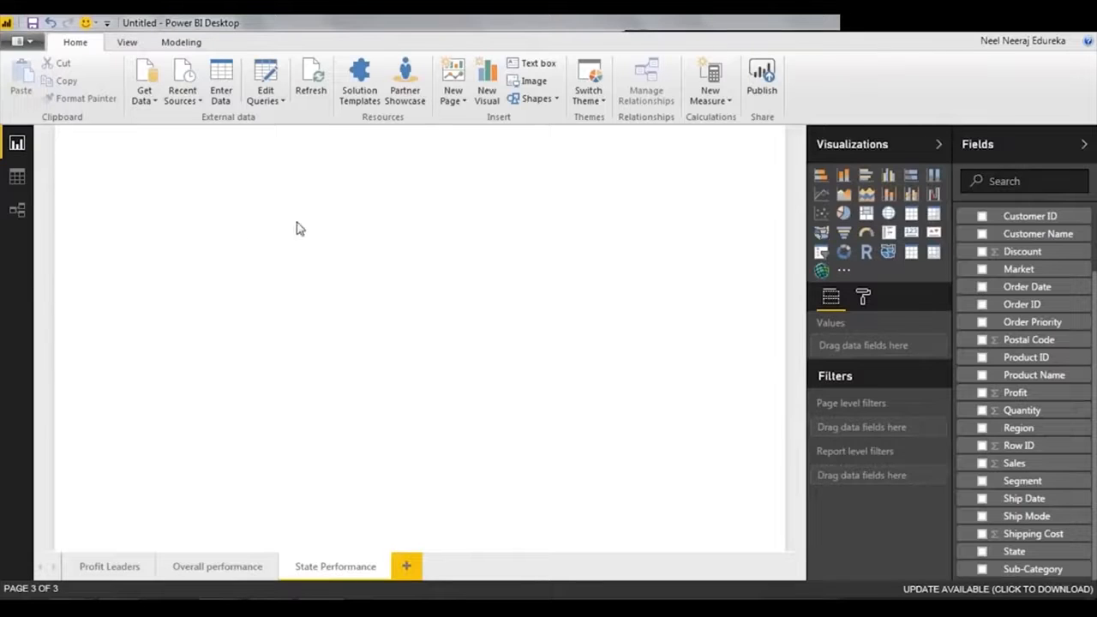
Insert a scatter chart on the State Performance page with Sales on the X axis, Profit on the Y axis and State as details.
left_click(821, 219)
left_click_drag(96, 146, 96, 137)
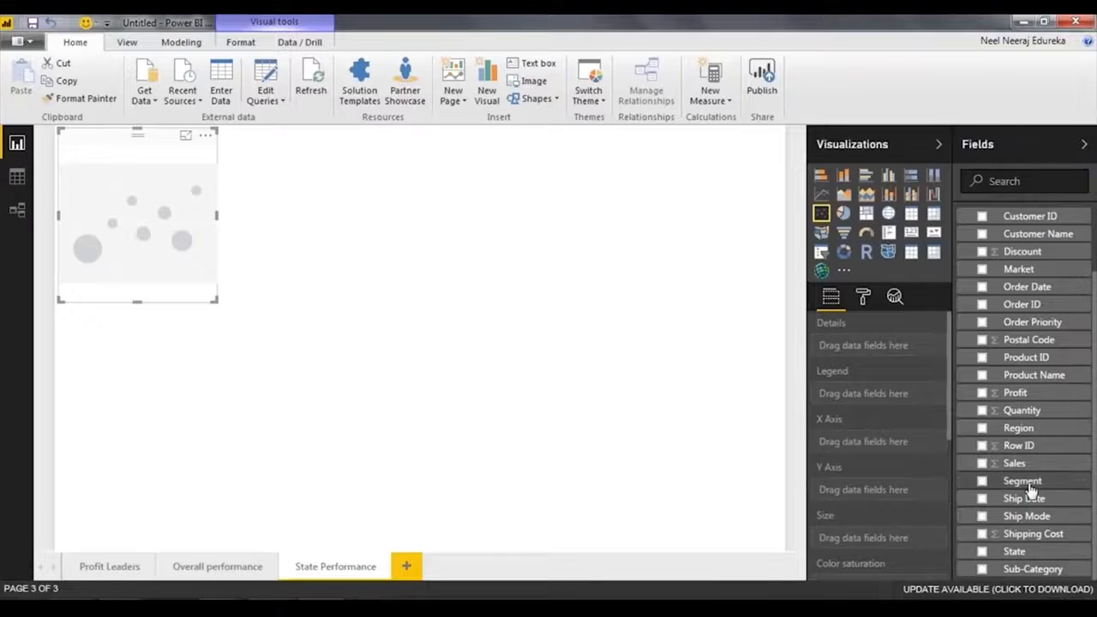
left_click_drag(1015, 464, 892, 442)
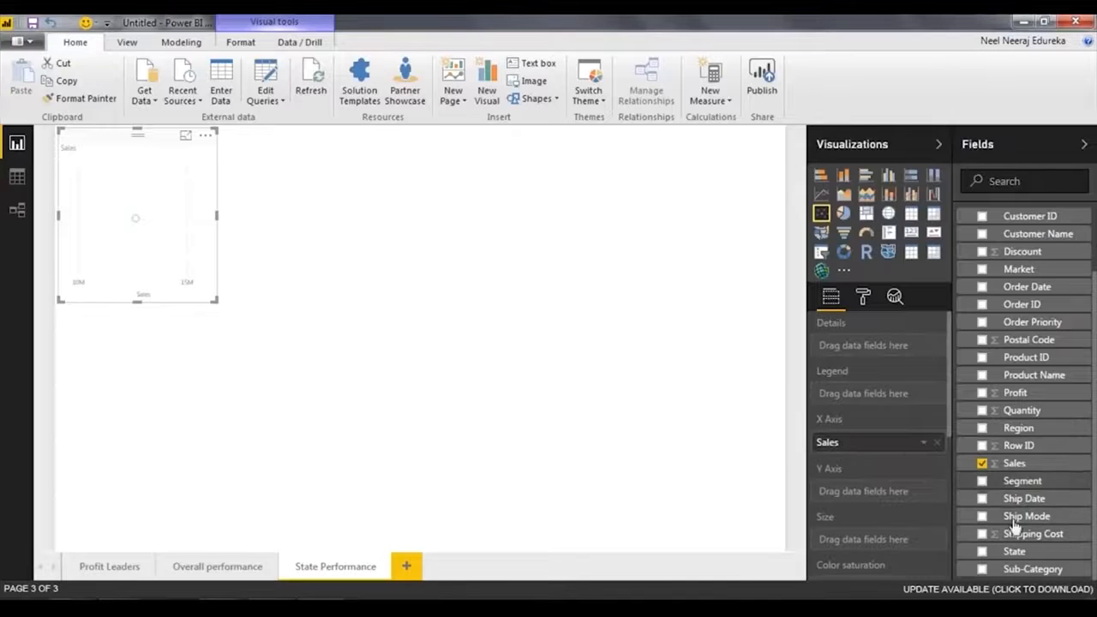
left_click_drag(1022, 391, 897, 493)
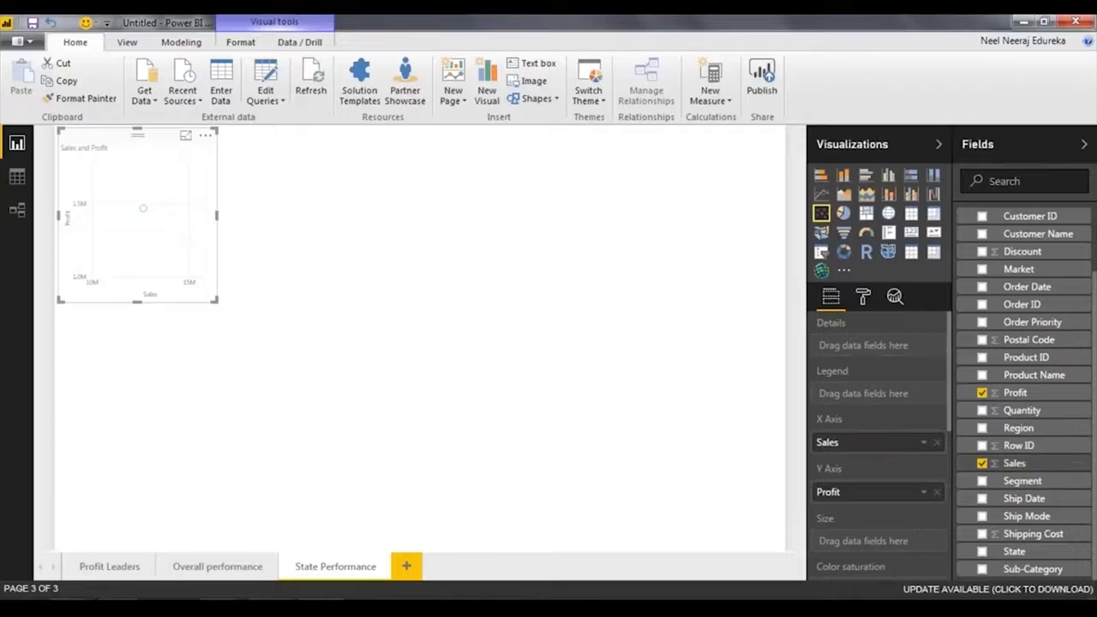
scroll(977, 467, "up", 3)
scroll(1013, 345, "down", 3)
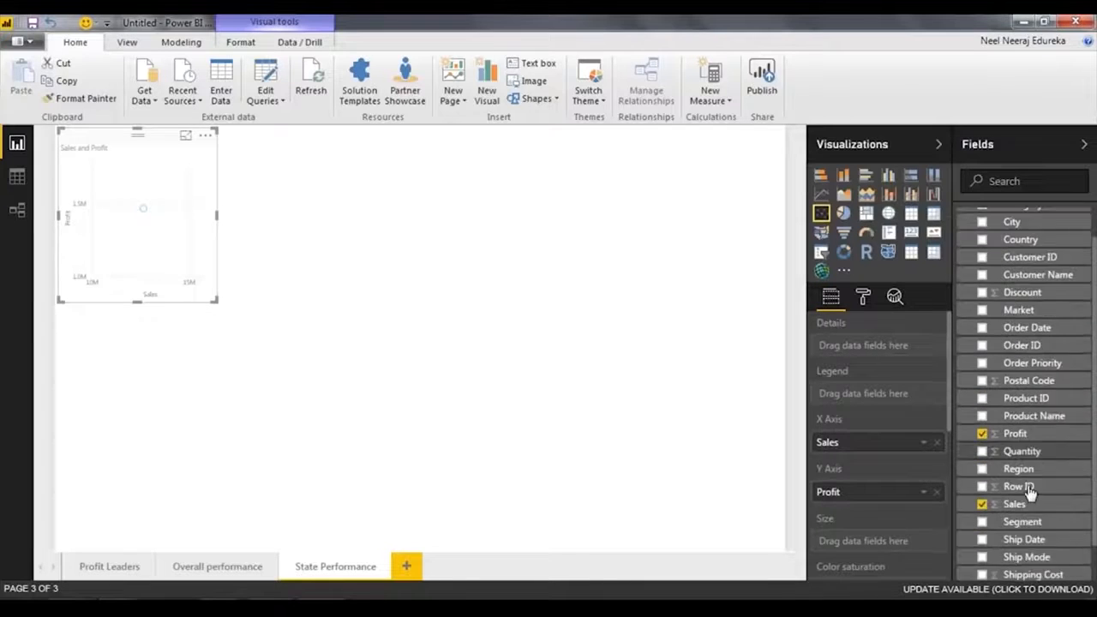
left_click_drag(1015, 551, 879, 361)
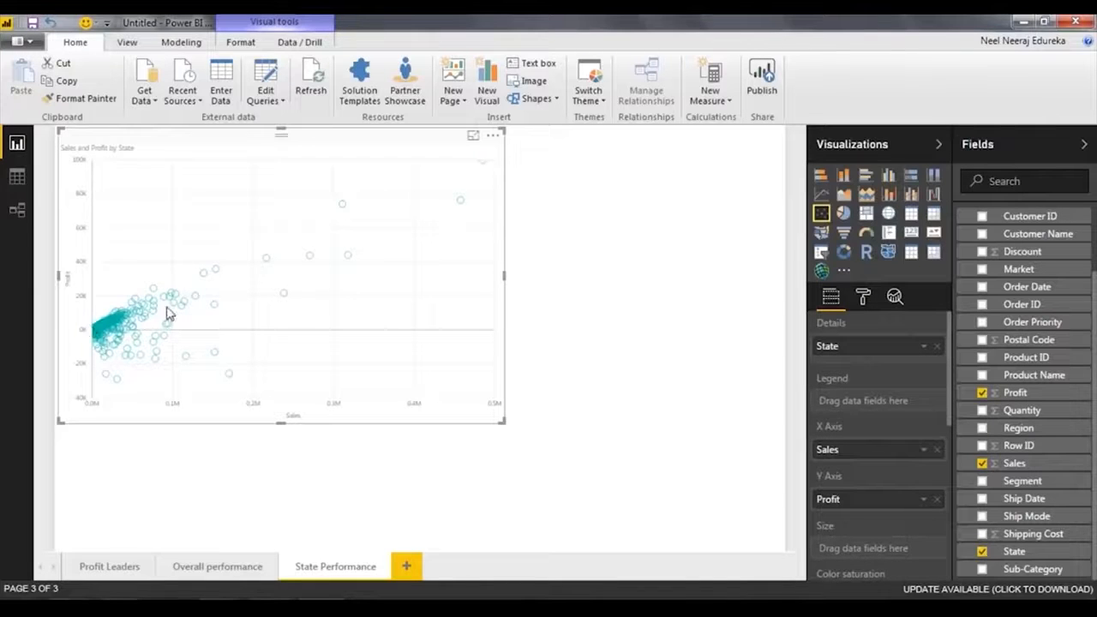
Add Country as a visual level filter on the scatter chart and restrict it to United States.
scroll(905, 389, "down", 5)
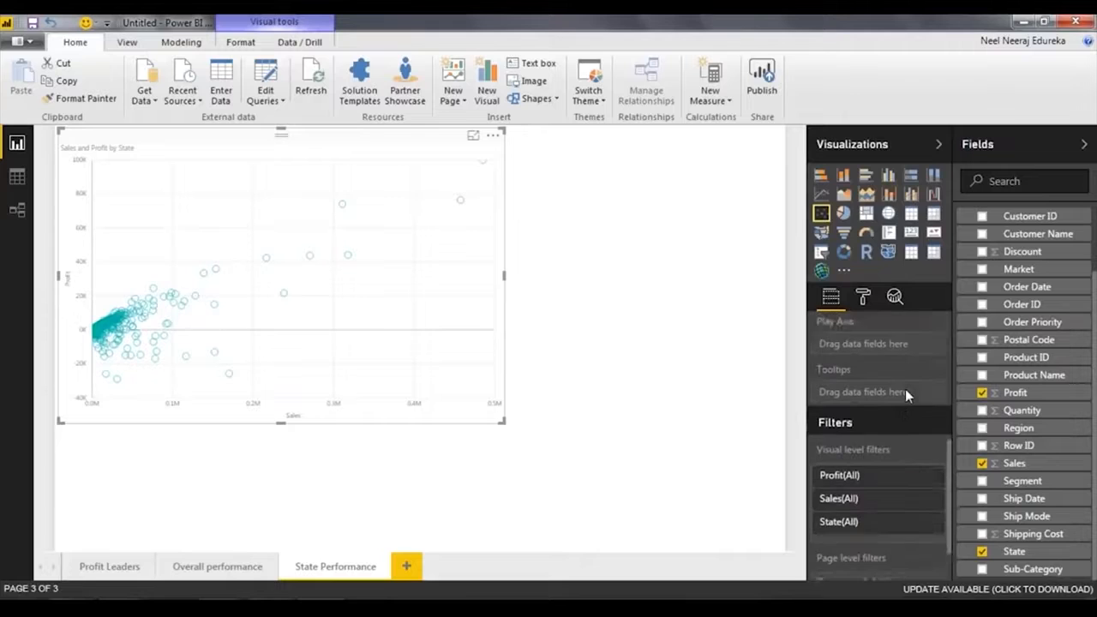
scroll(1041, 555, "up", 2)
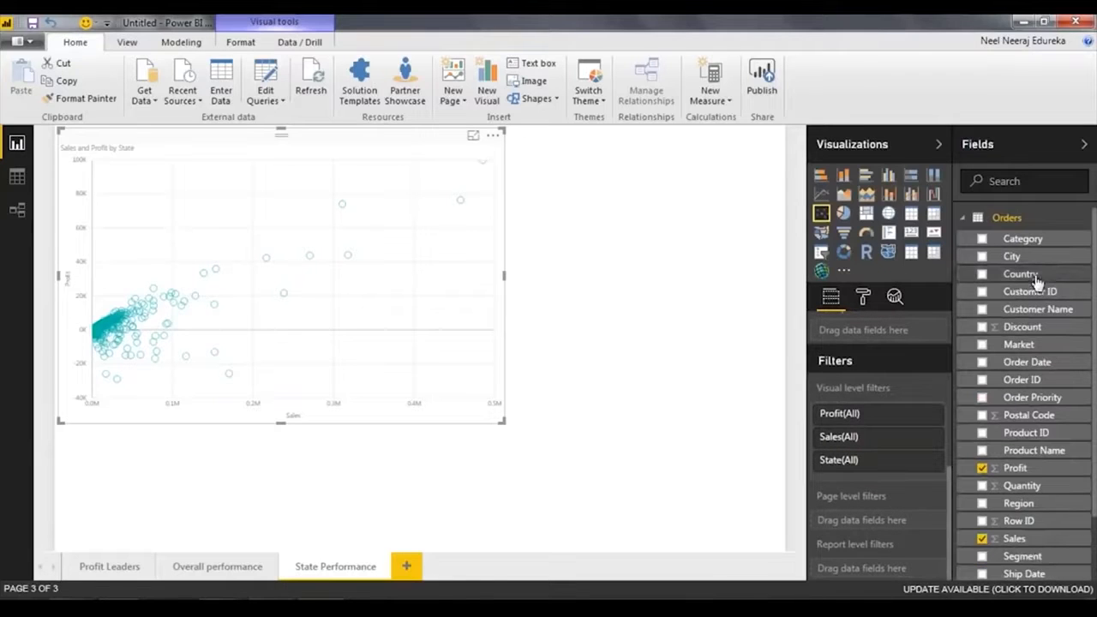
left_click_drag(1019, 274, 894, 466)
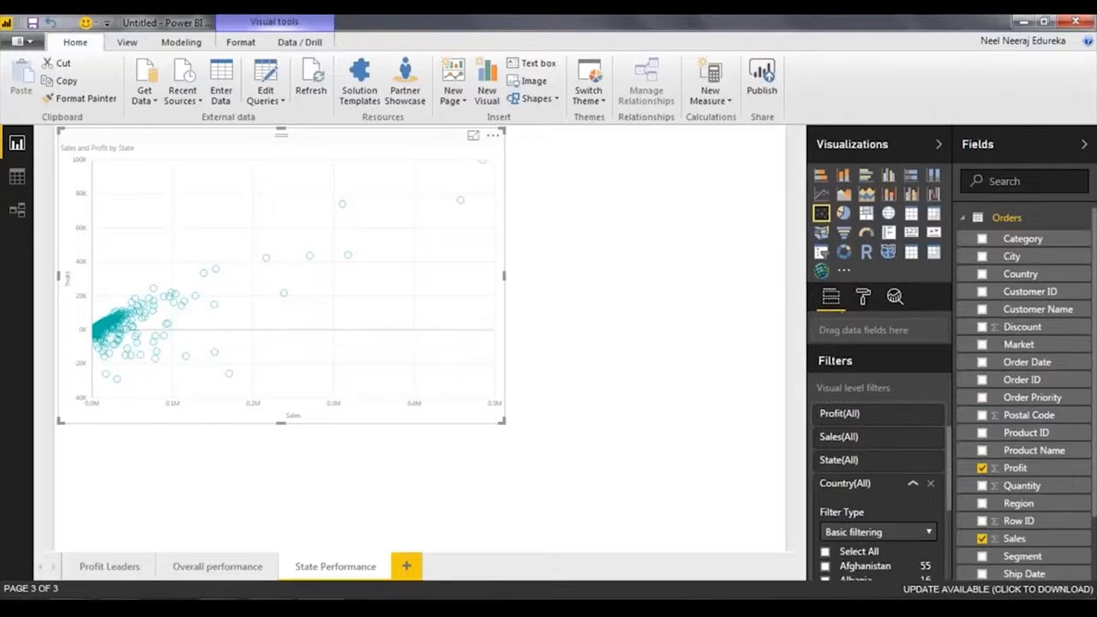
scroll(891, 411, "down", 15)
scroll(883, 411, "down", 12)
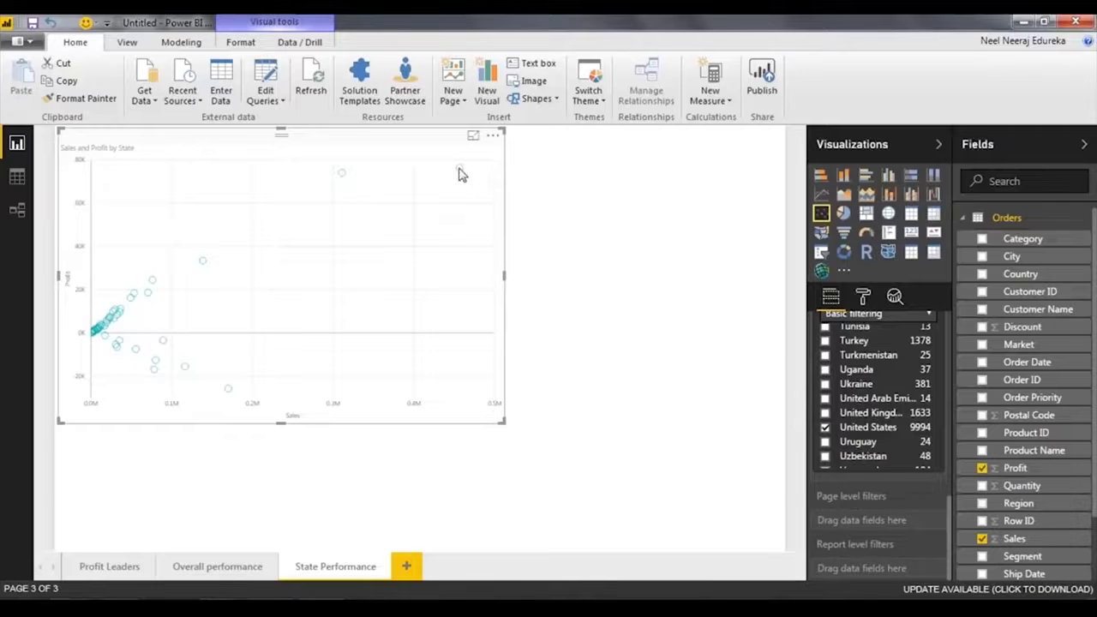
Enlarge the scatter chart to fill most of the page and inspect the states with the highest sales and profit.
mouse_move(459, 173)
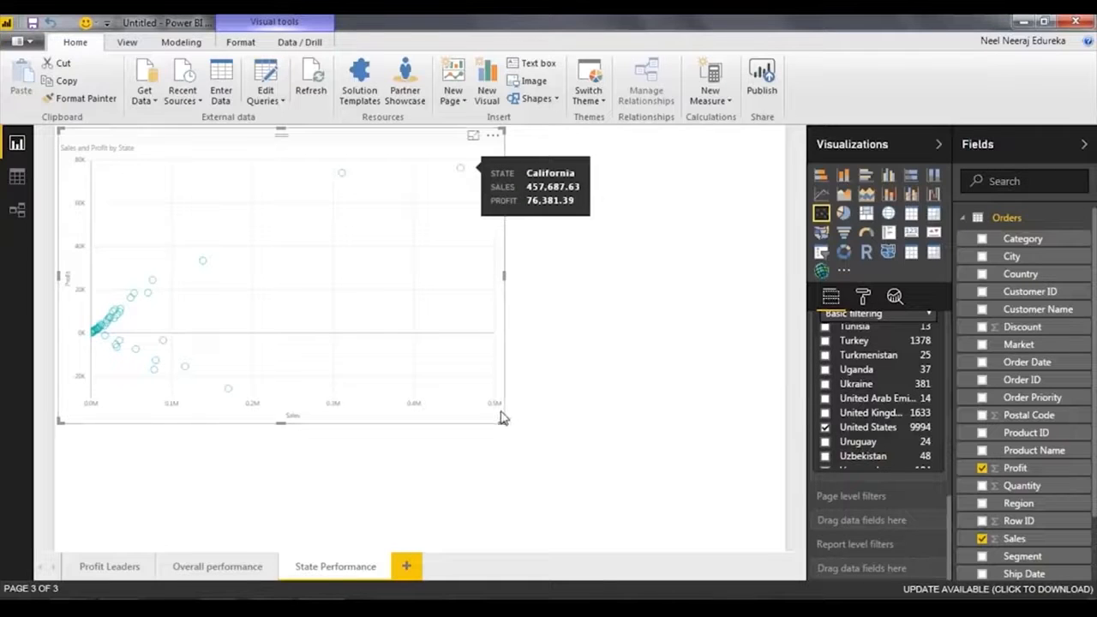
left_click_drag(504, 421, 529, 438)
left_click_drag(613, 484, 637, 500)
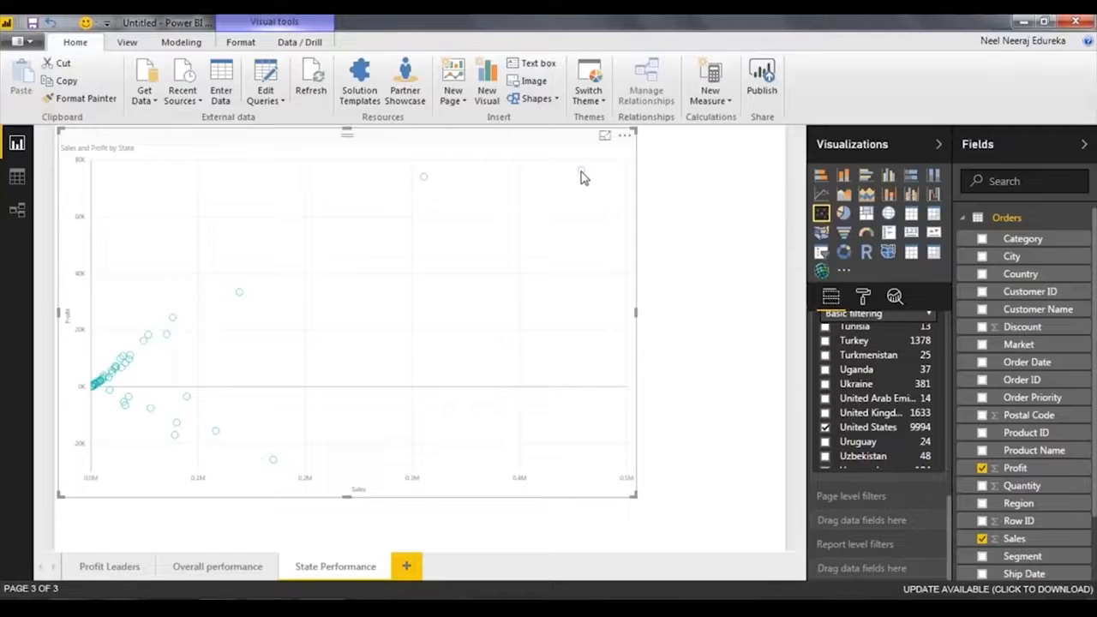
mouse_move(581, 172)
mouse_move(427, 181)
mouse_move(239, 296)
left_click_drag(648, 504, 681, 523)
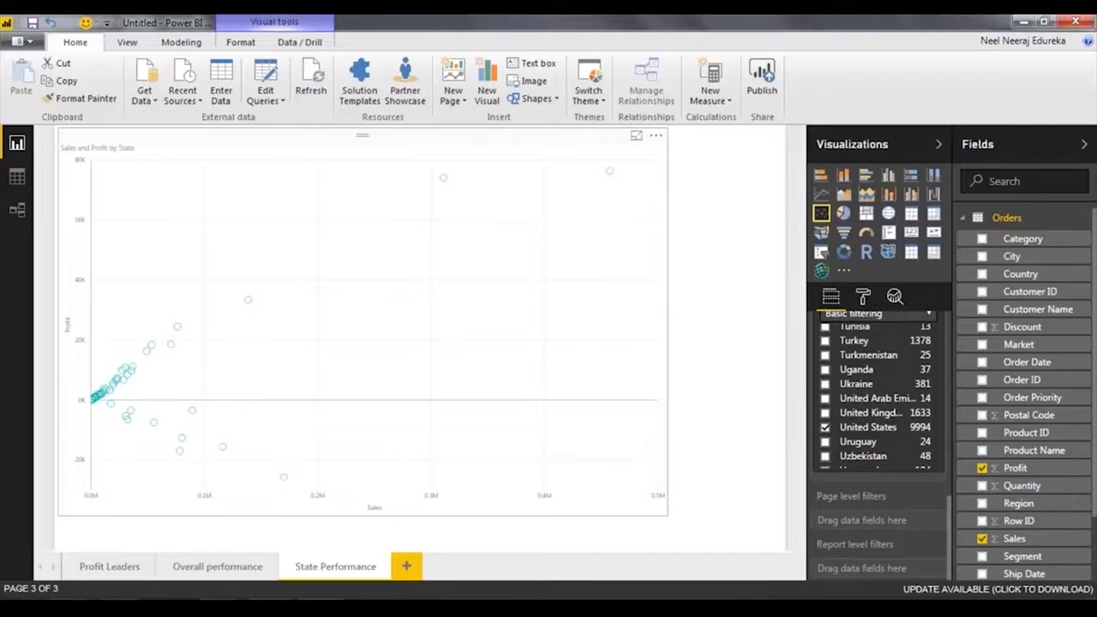
Set the text size of the scatter chart's X axis and Y axis to 20.
left_click(863, 298)
left_click(834, 330)
left_click_drag(877, 471, 841, 470)
type("20")
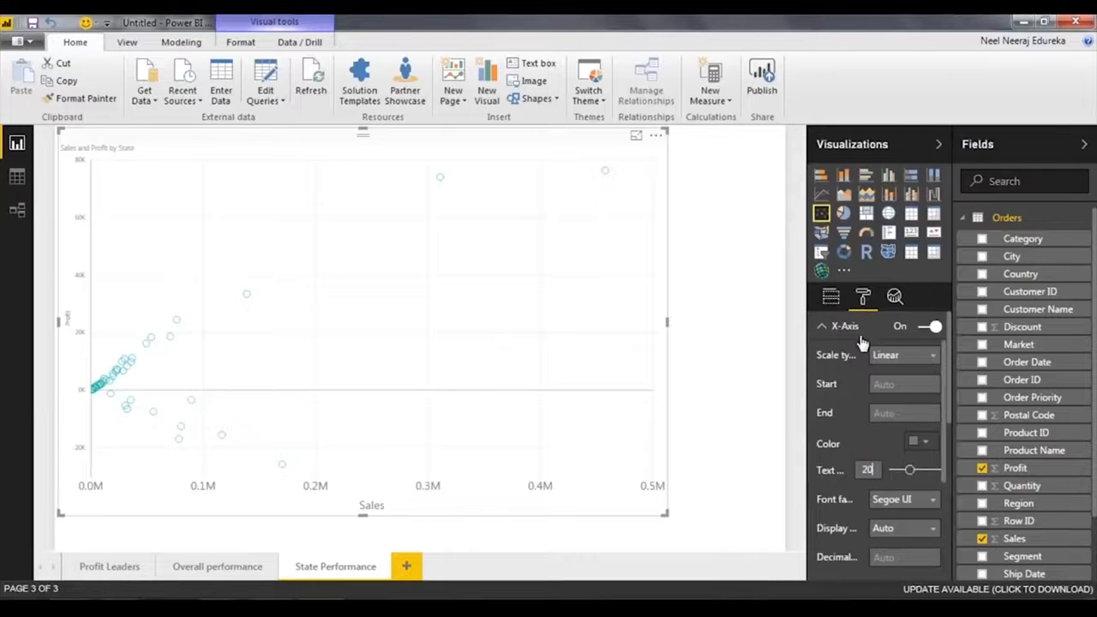
left_click(859, 329)
left_click(859, 354)
left_click(865, 528)
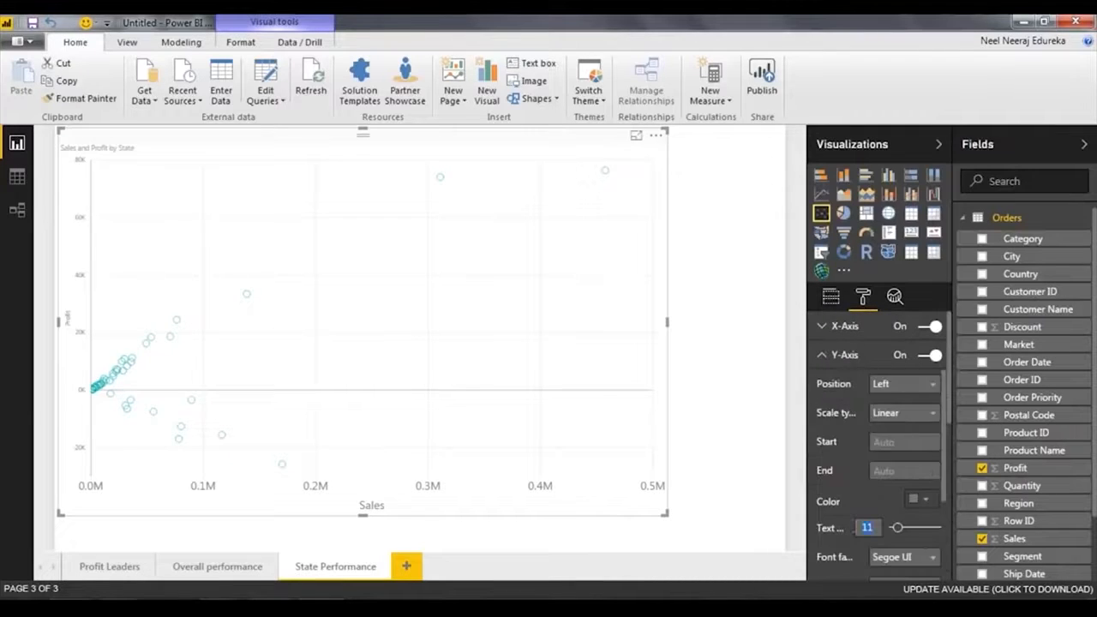
type("20")
left_click(693, 497)
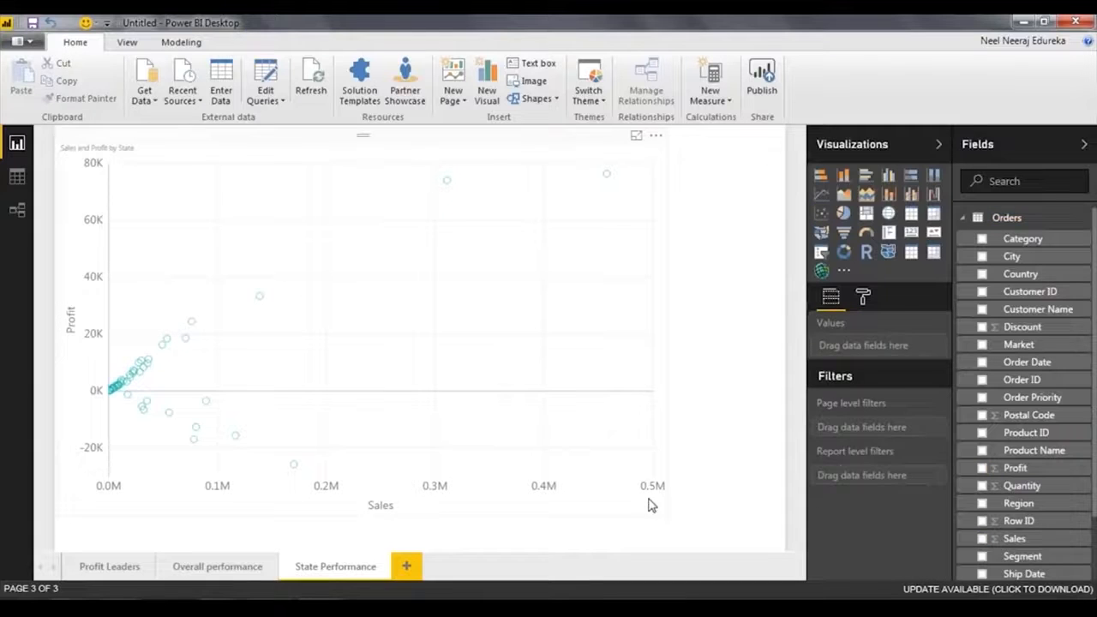
Inspect the sales and profit of the states plotted below the zero profit line.
left_click(648, 506)
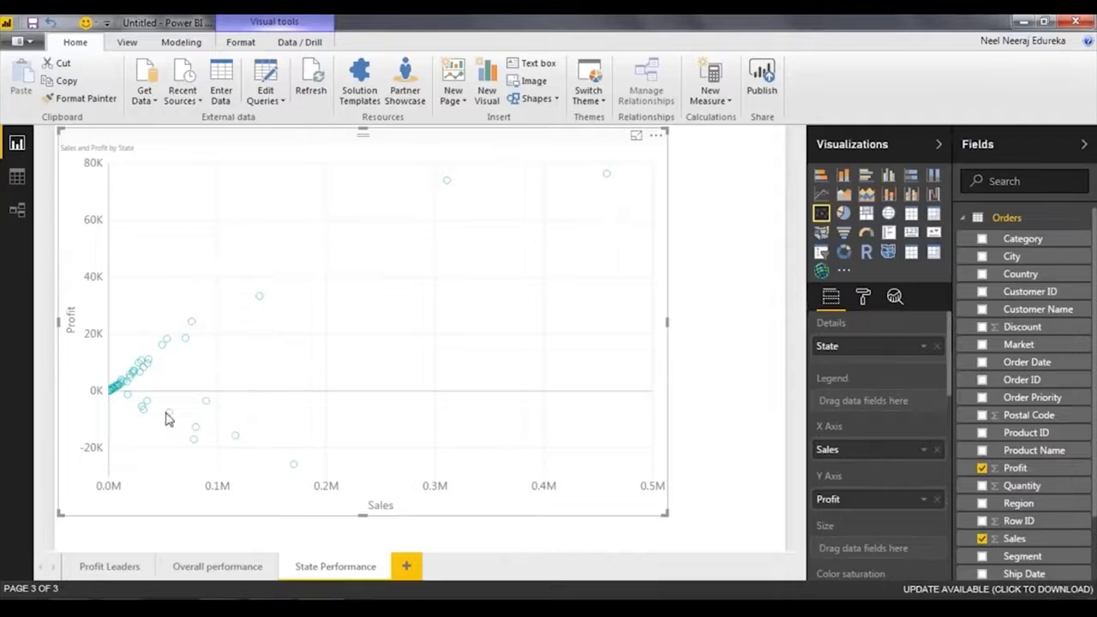
mouse_move(128, 400)
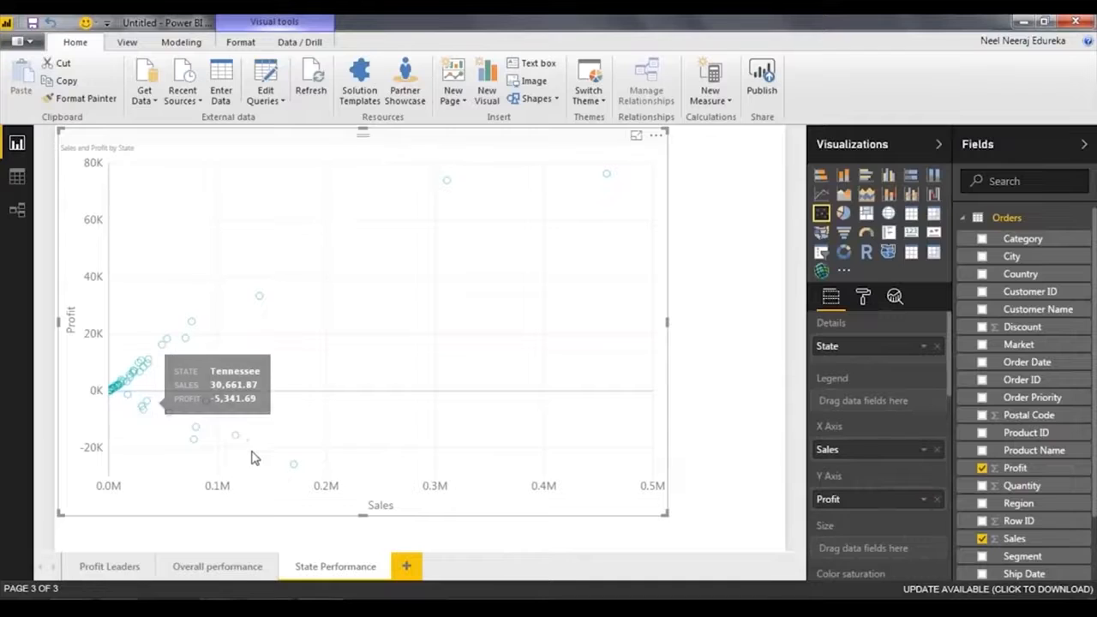
mouse_move(294, 469)
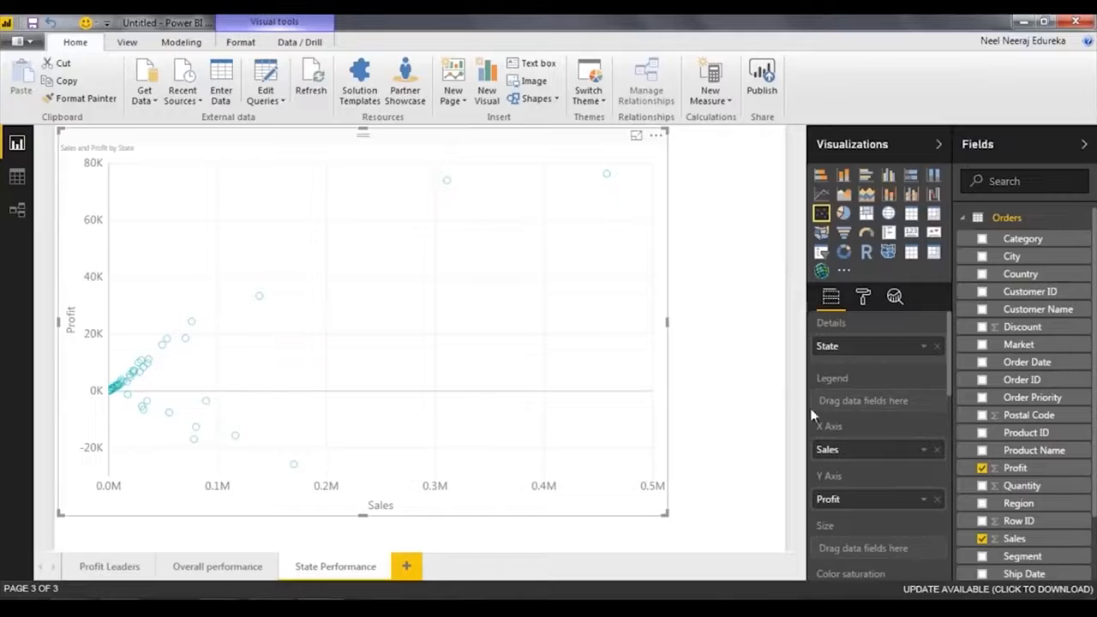
Add a trend line to the scatter chart, compare the states against it and remove it.
left_click(862, 296)
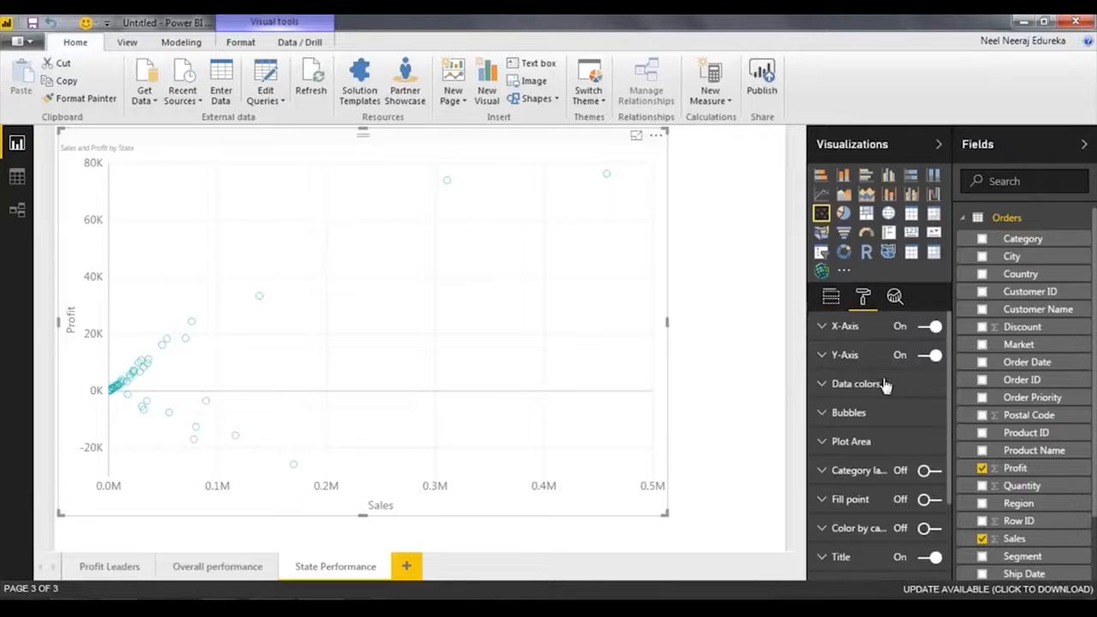
left_click(894, 298)
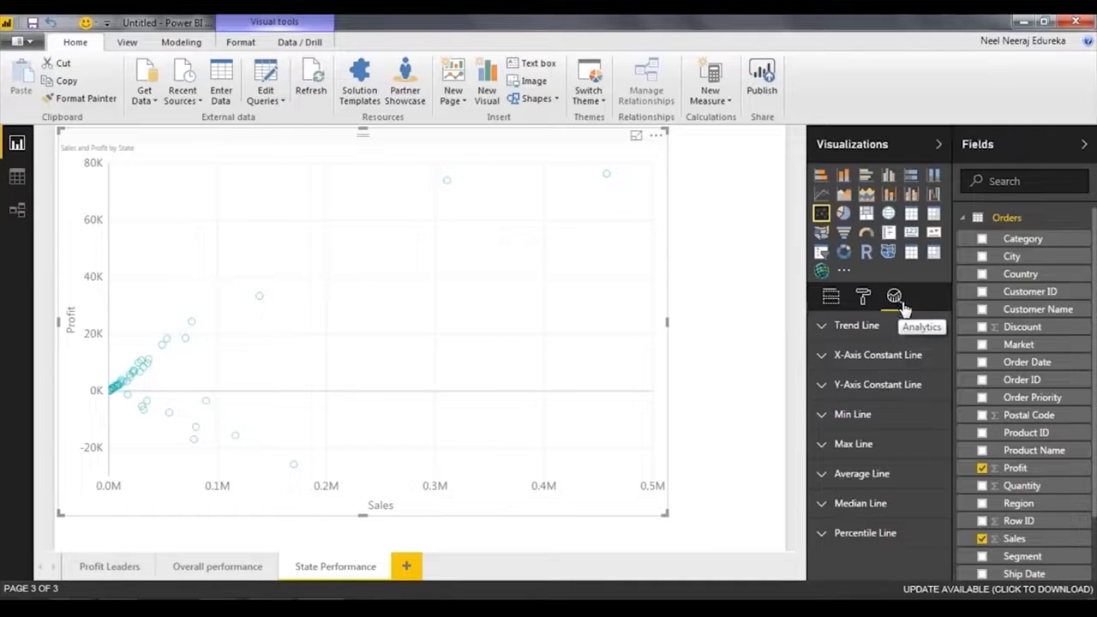
left_click(823, 326)
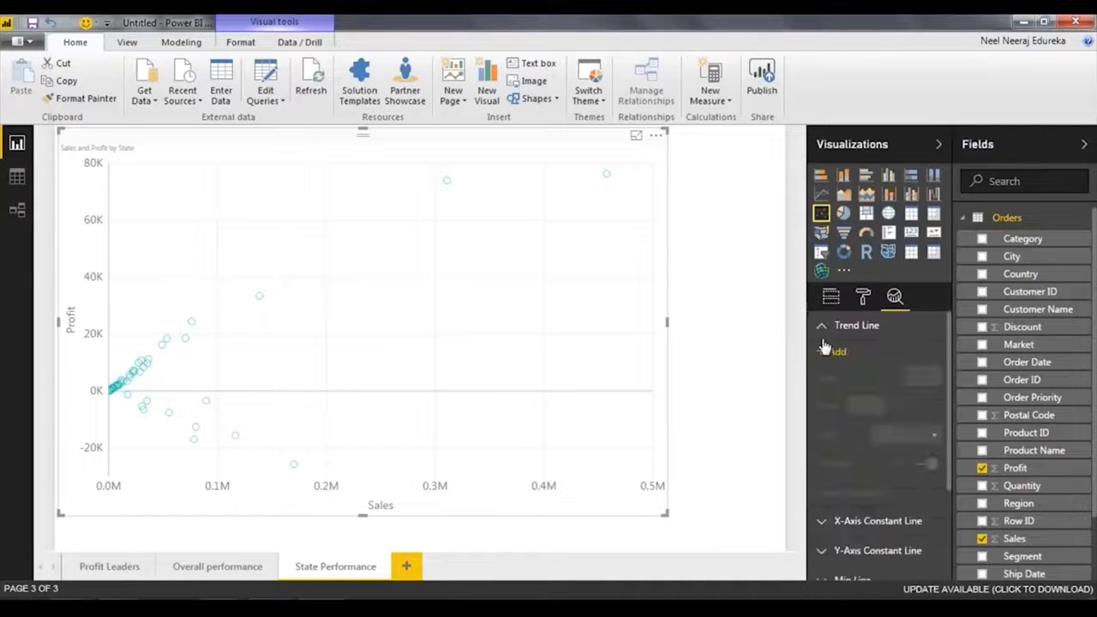
left_click(830, 352)
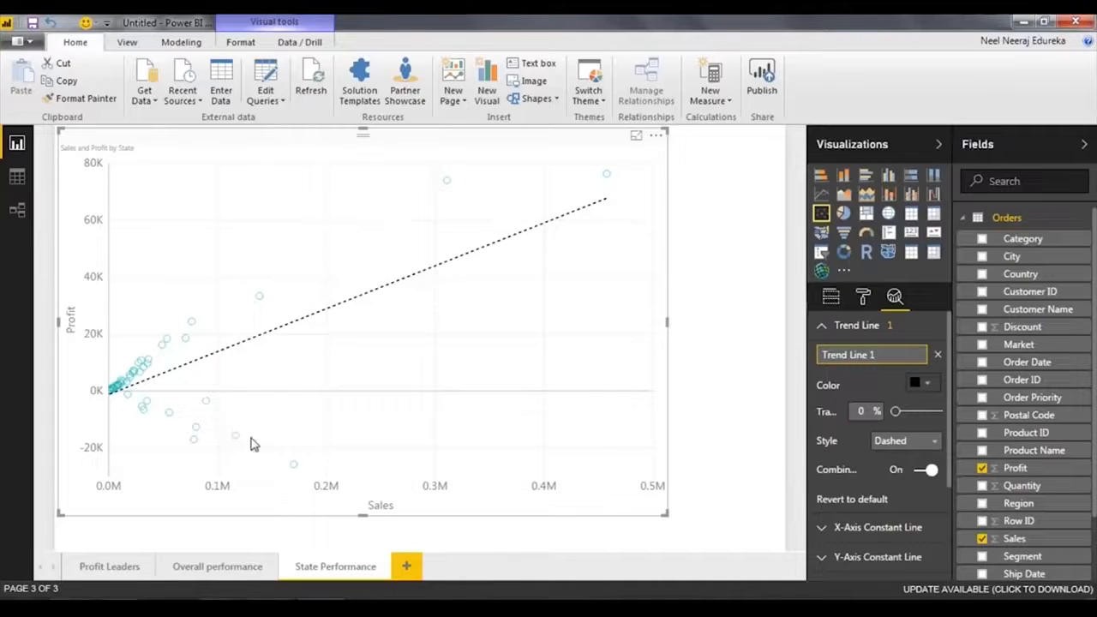
left_click(937, 356)
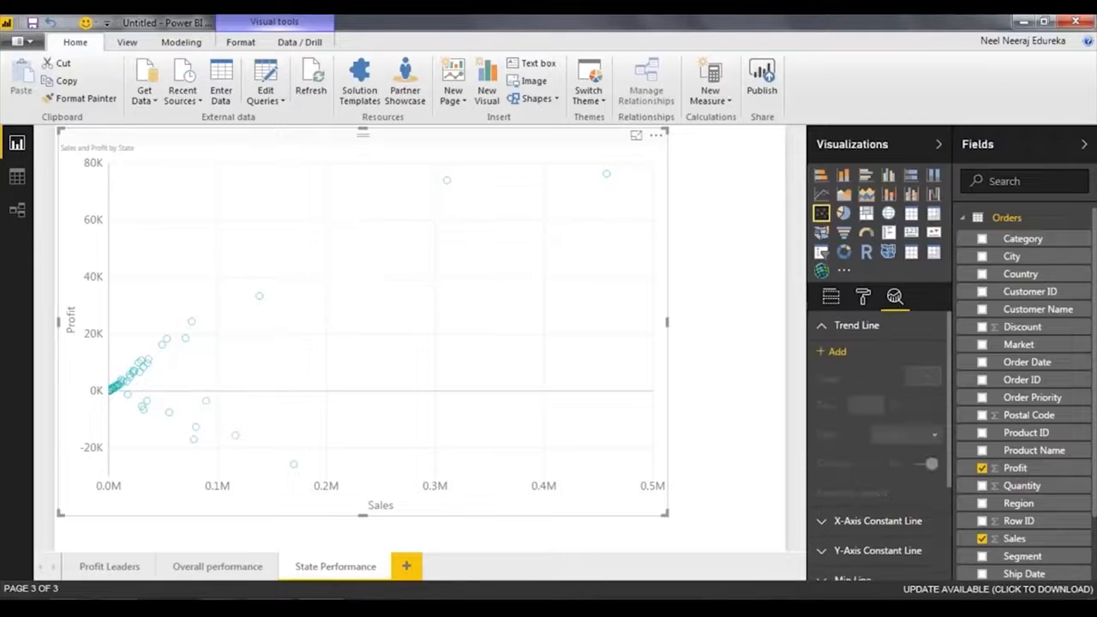
Add an X-axis constant line at a value of 100000 to the scatter chart.
left_click(824, 331)
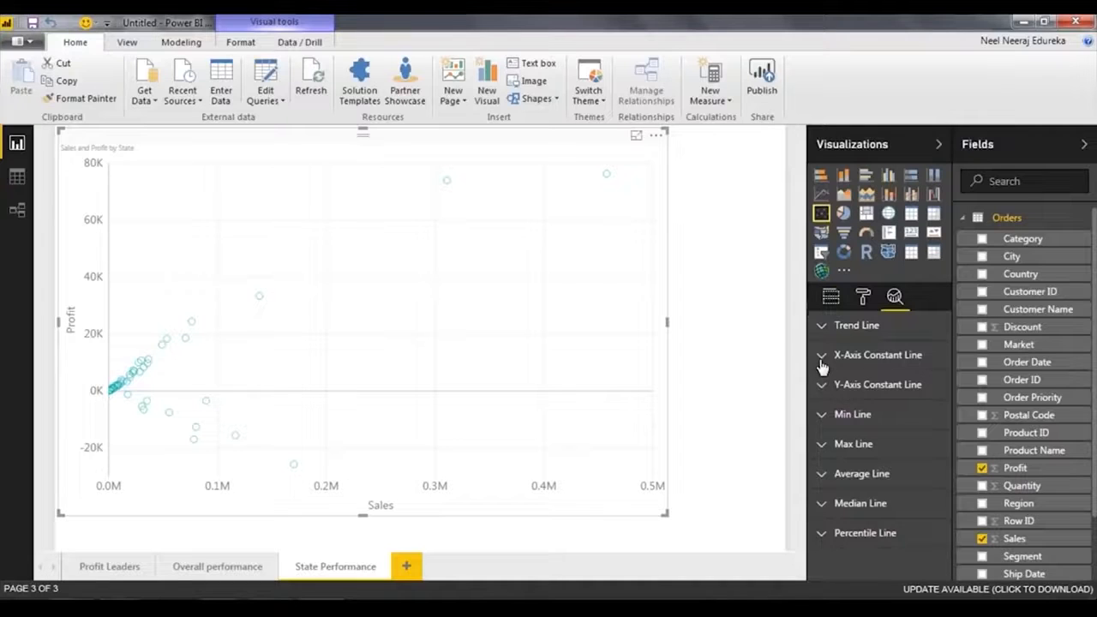
left_click(820, 366)
left_click(831, 385)
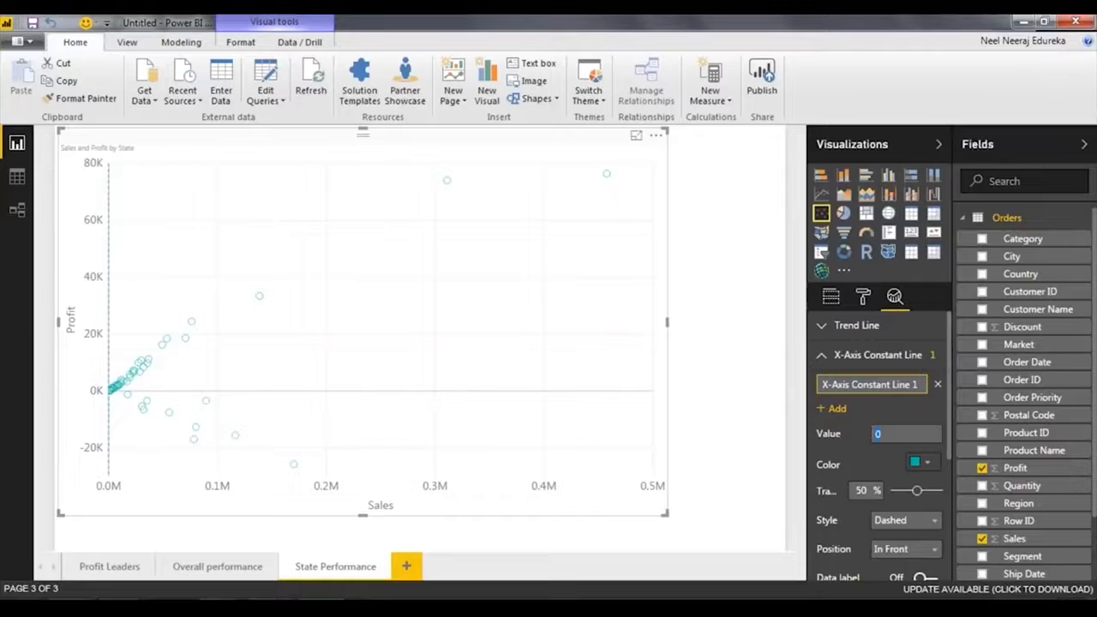
type("100000")
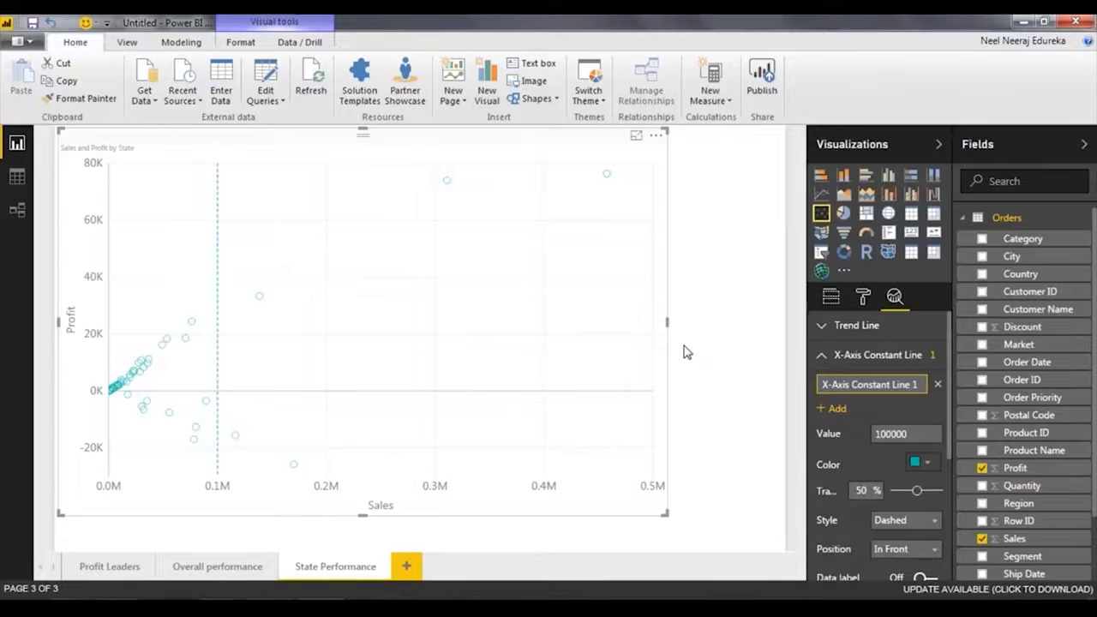
Add a Y-axis constant line at a value of 22000 to the scatter chart.
left_click(824, 360)
left_click(823, 387)
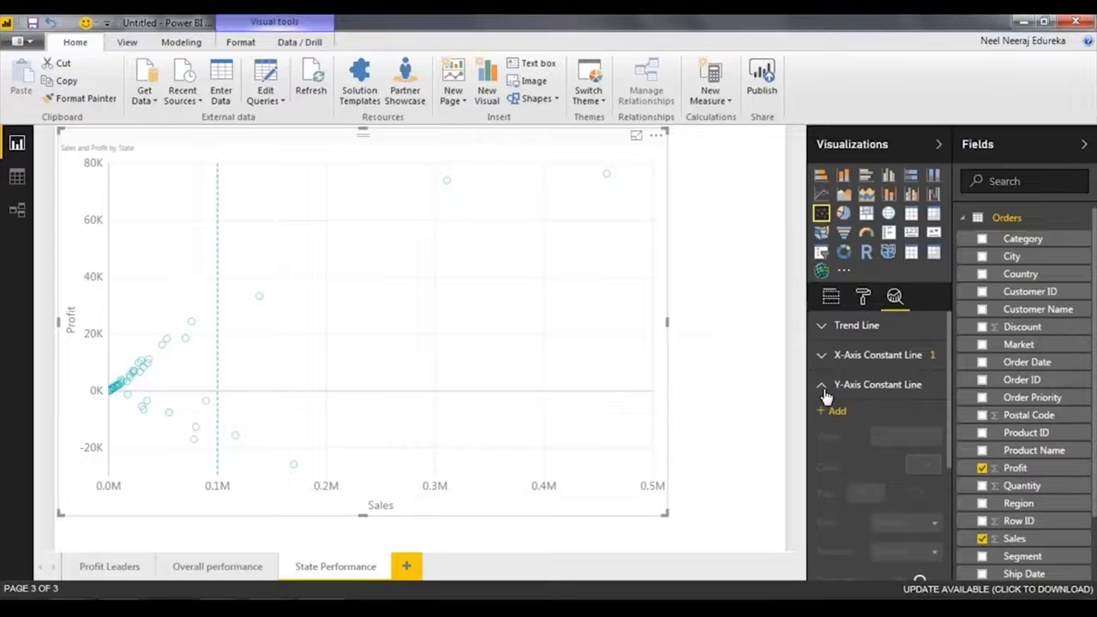
left_click(834, 410)
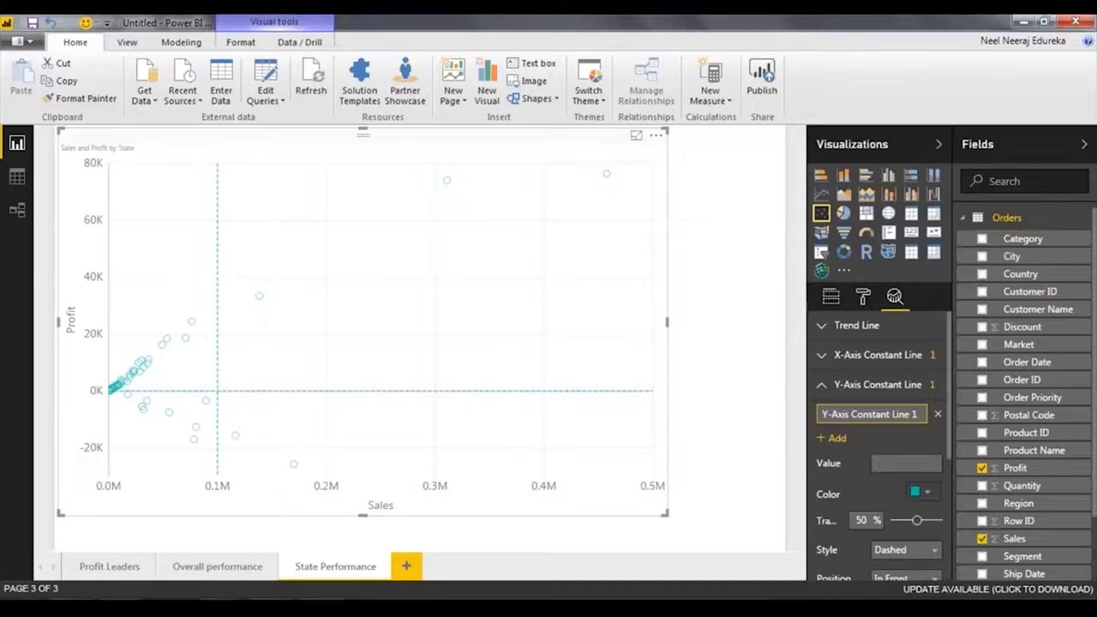
type("22000")
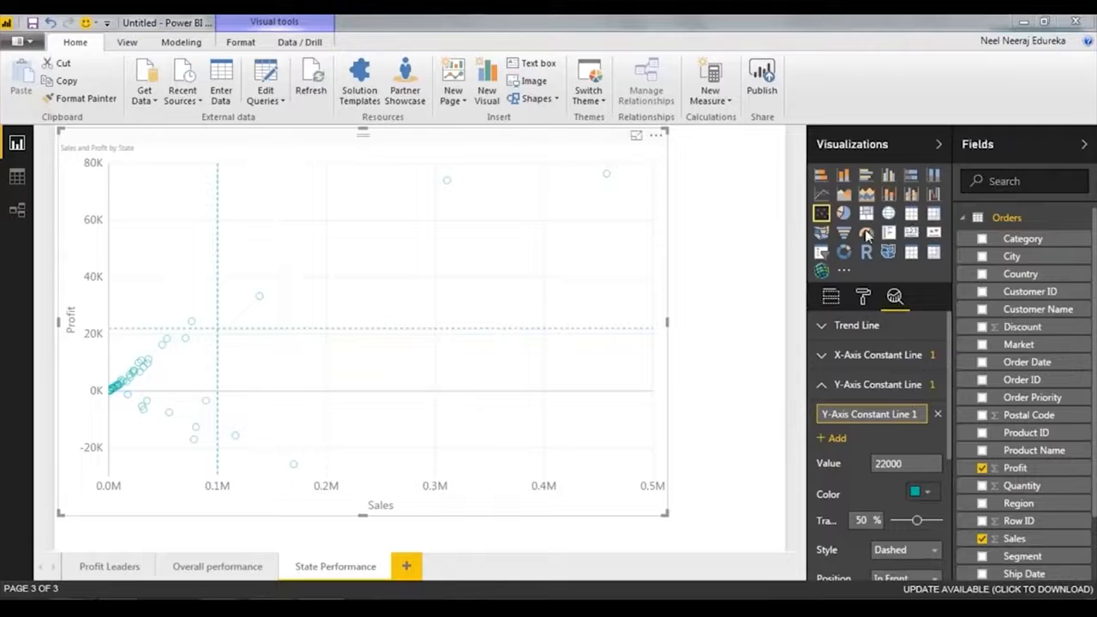
Number the scatter chart's four quadrants 1 to 4 with freehand screen annotations, and clear them.
key("ctrl+2")
left_click_drag(550, 193, 551, 224)
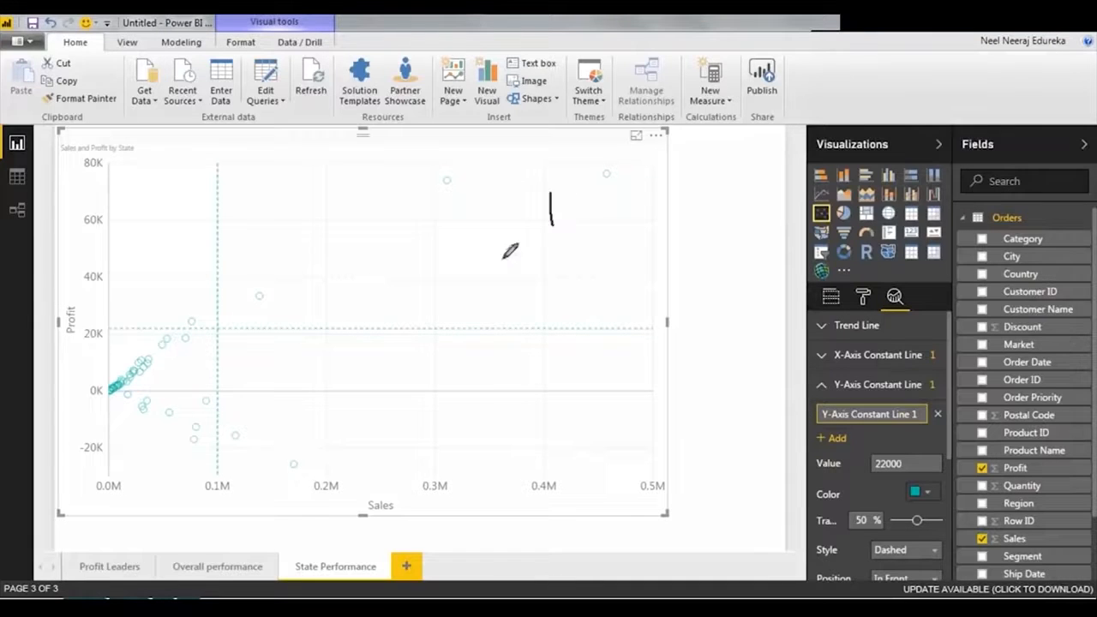
left_click_drag(130, 213, 156, 264)
mouse_move(485, 384)
left_mouse_down()
mouse_move(502, 410)
mouse_move(487, 444)
left_mouse_up()
mouse_move(134, 434)
left_mouse_down()
mouse_move(132, 460)
mouse_move(152, 458)
mouse_move(134, 467)
left_mouse_up()
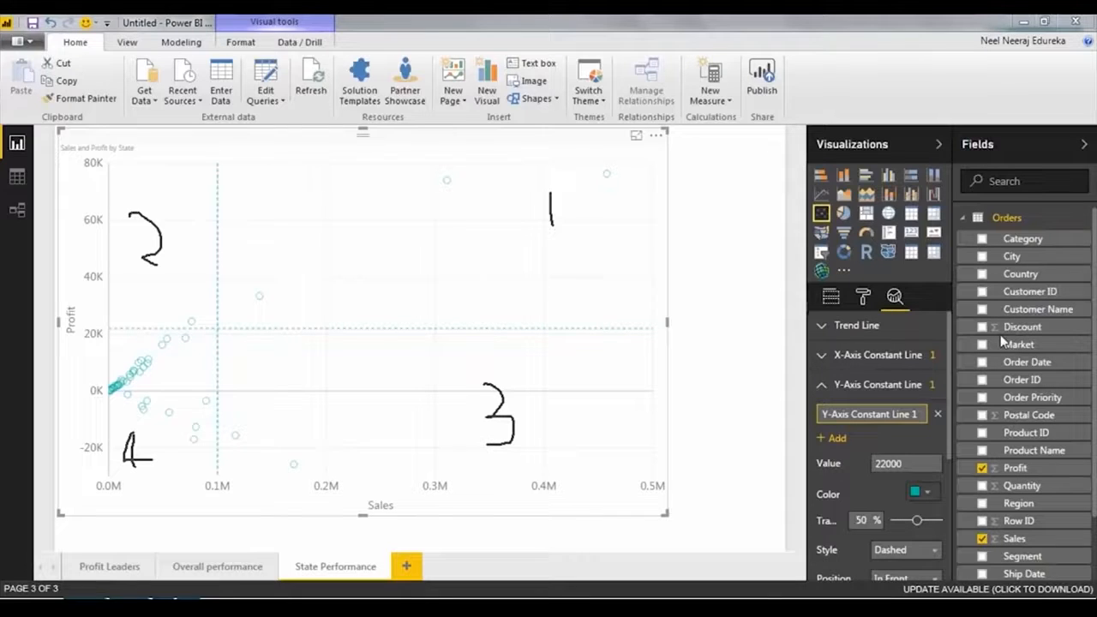
key("Escape")
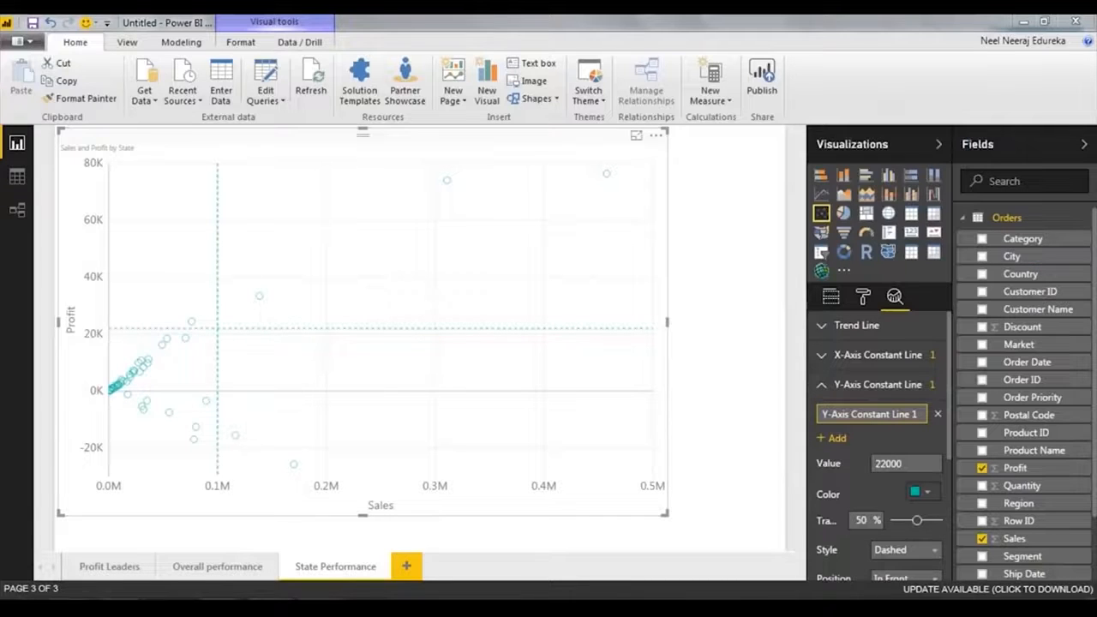
Switch to the presentation, advance to the Insight 3 – Segment Performance slide, and return to Power BI Desktop.
mouse_move(280, 614)
left_click(461, 533)
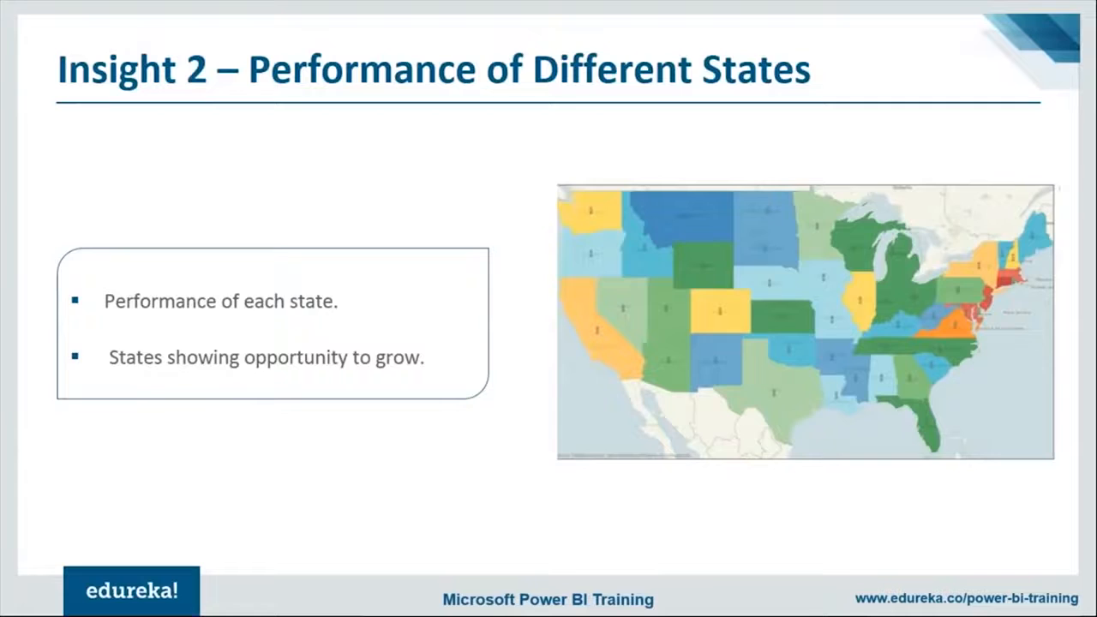
key("Right")
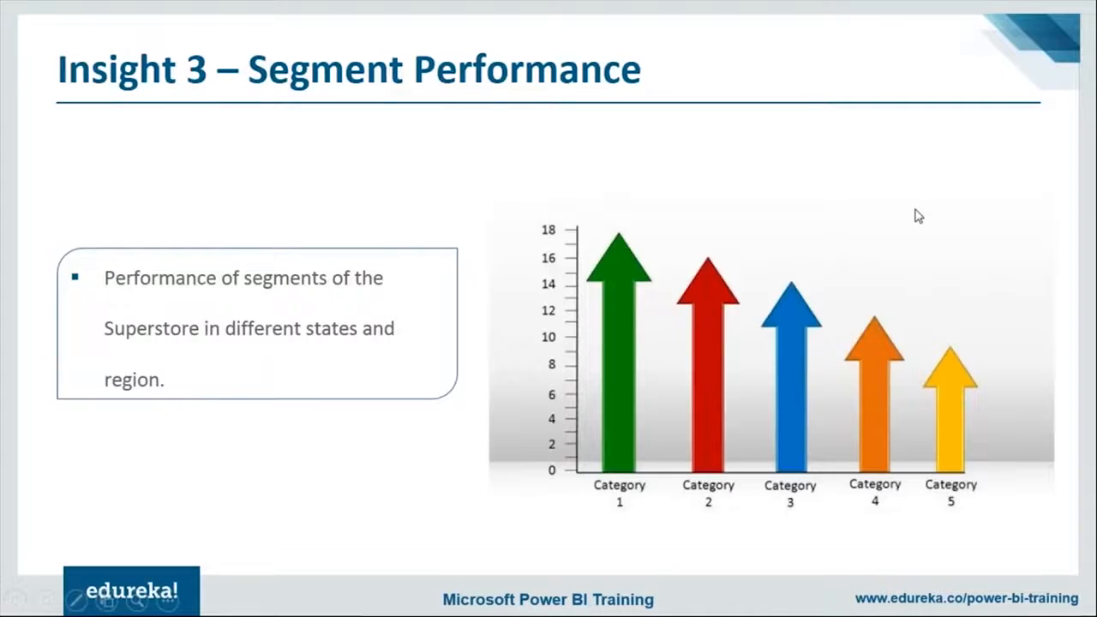
key("alt+Tab")
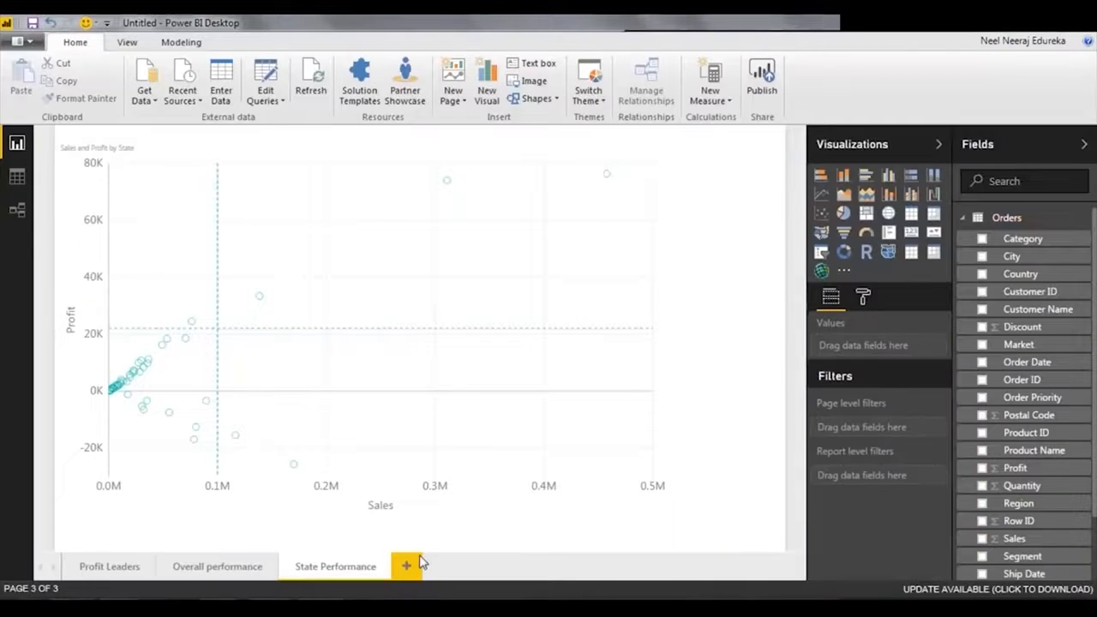
Add a new report page and place a table of Sub-Category and Sales on it.
left_click(409, 565)
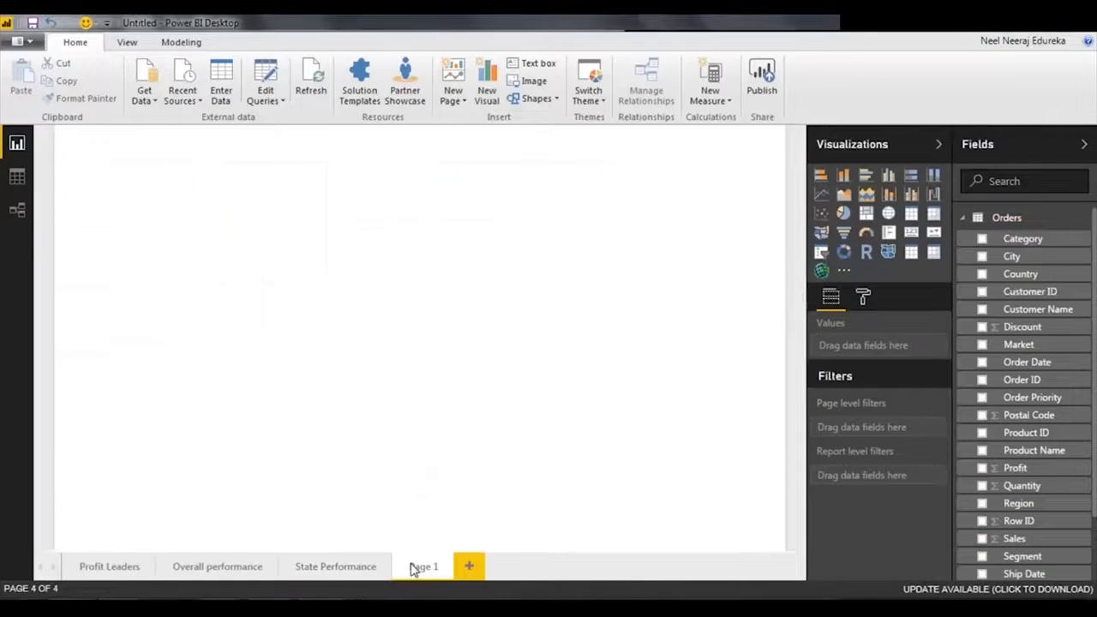
left_click_drag(1030, 245, 300, 233)
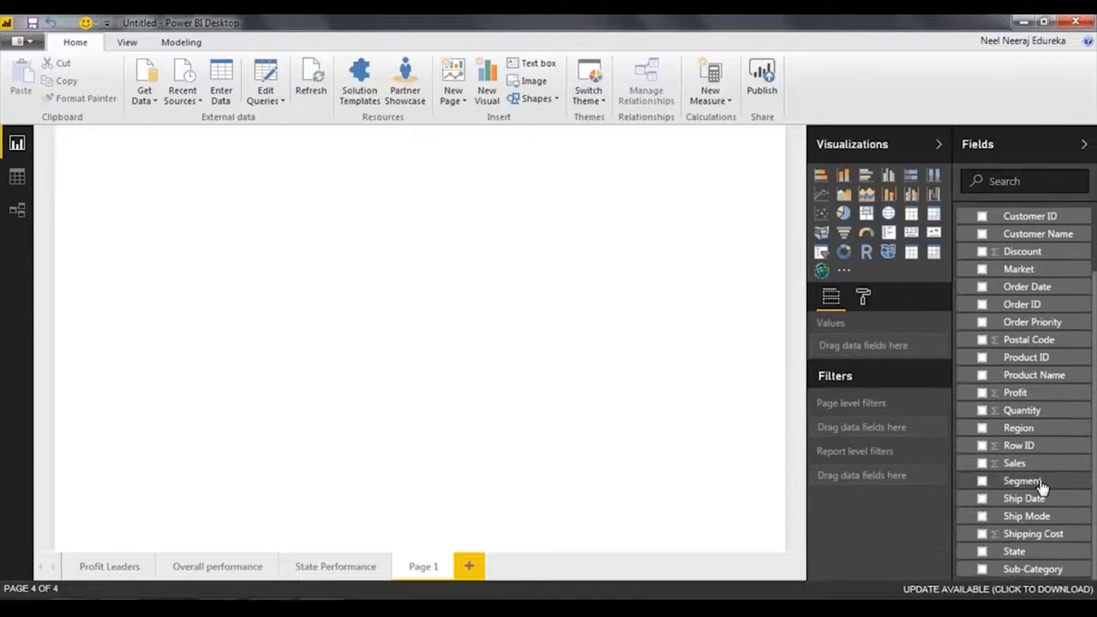
scroll(1041, 489, "up", 2)
scroll(1032, 343, "down", 2)
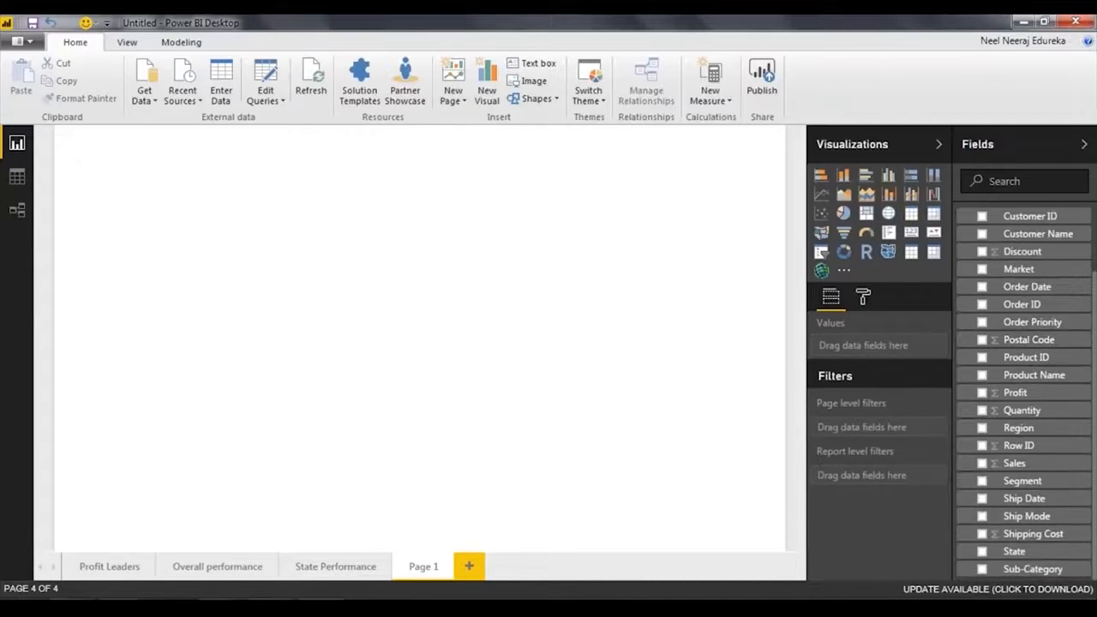
left_click_drag(1050, 579, 208, 179)
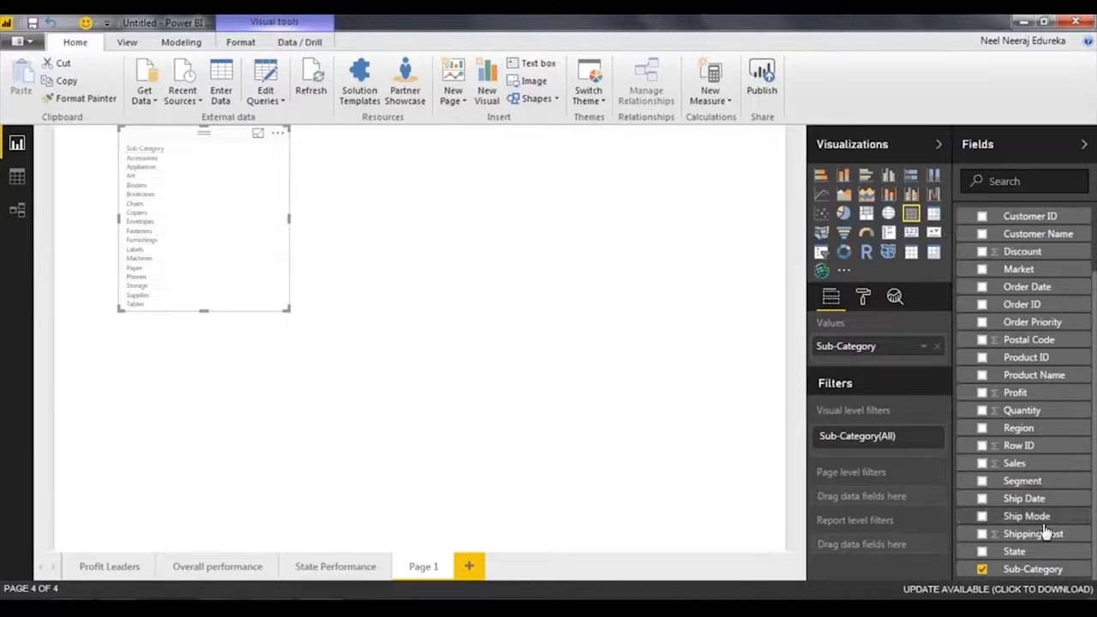
left_click_drag(1026, 471, 193, 191)
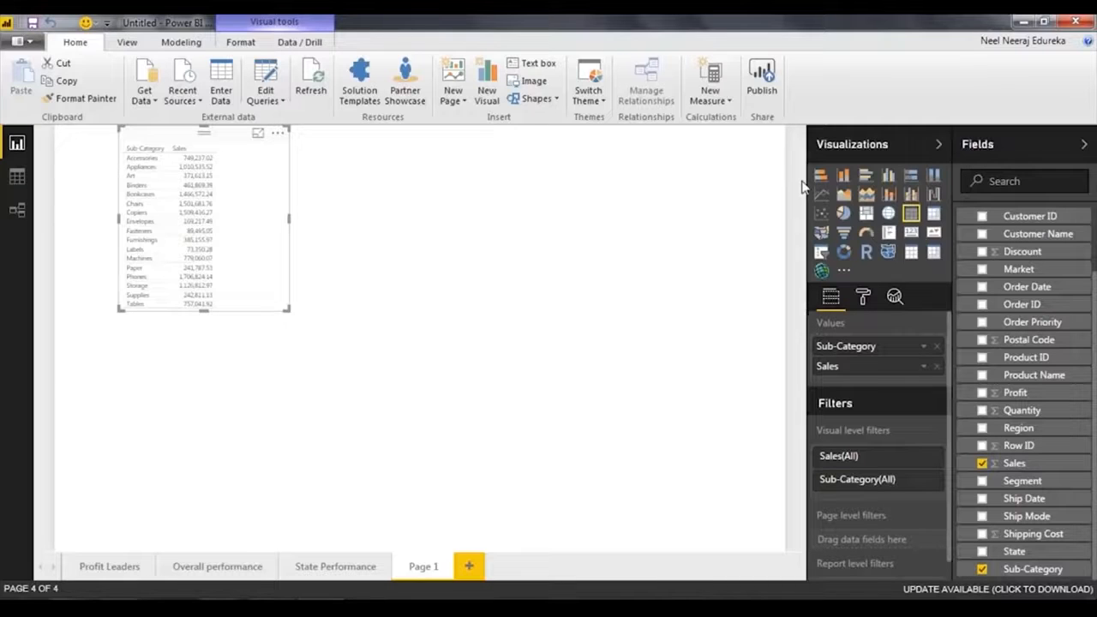
Convert the table to a clustered bar chart and enlarge it so that all sub-categories fit.
left_click(865, 176)
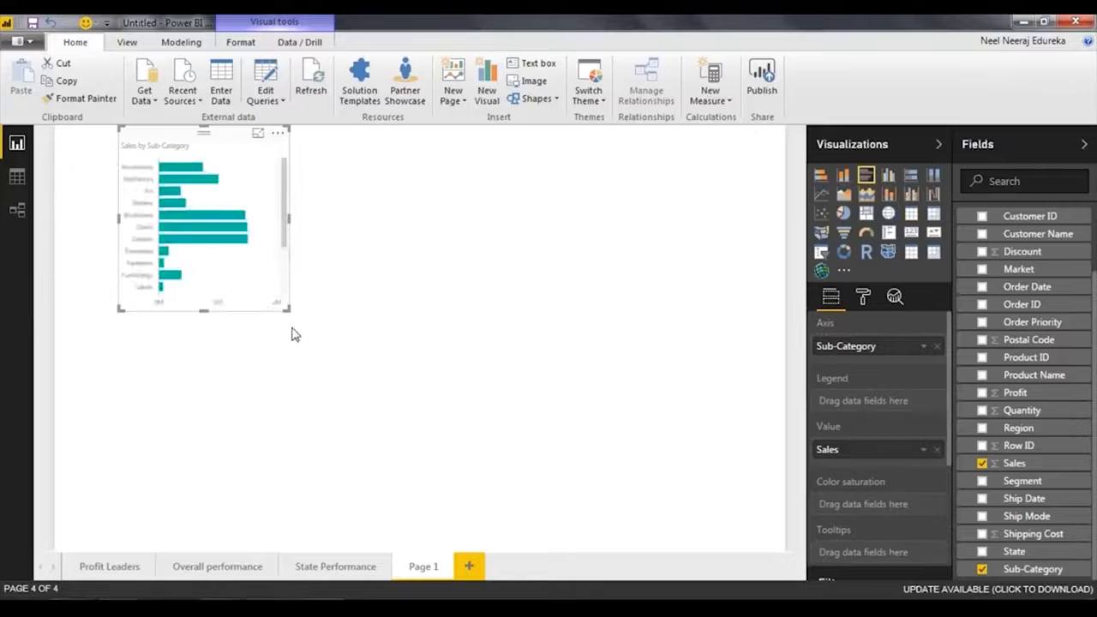
left_click_drag(289, 308, 566, 482)
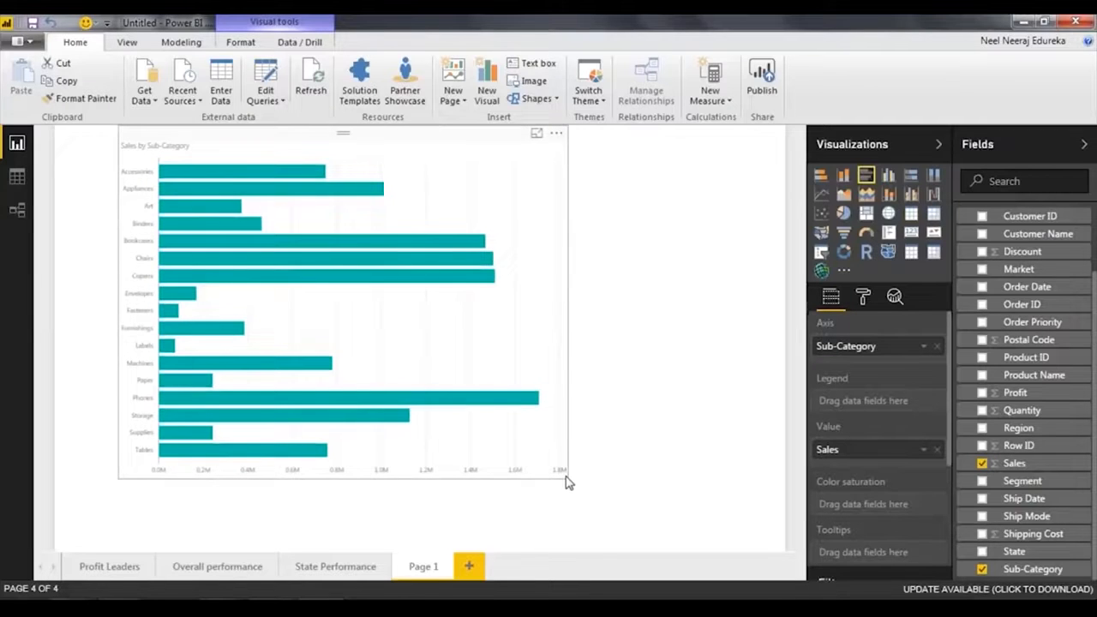
mouse_move(221, 175)
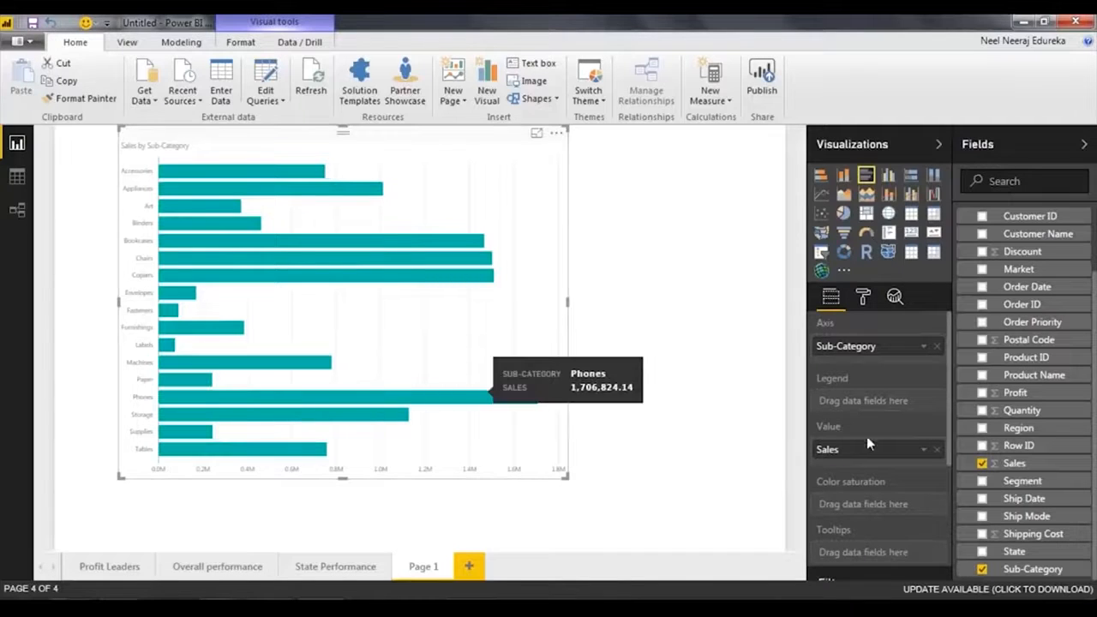
Use Profit as the bar chart's color saturation and turn on diverging data colors.
scroll(869, 433, "down", 2)
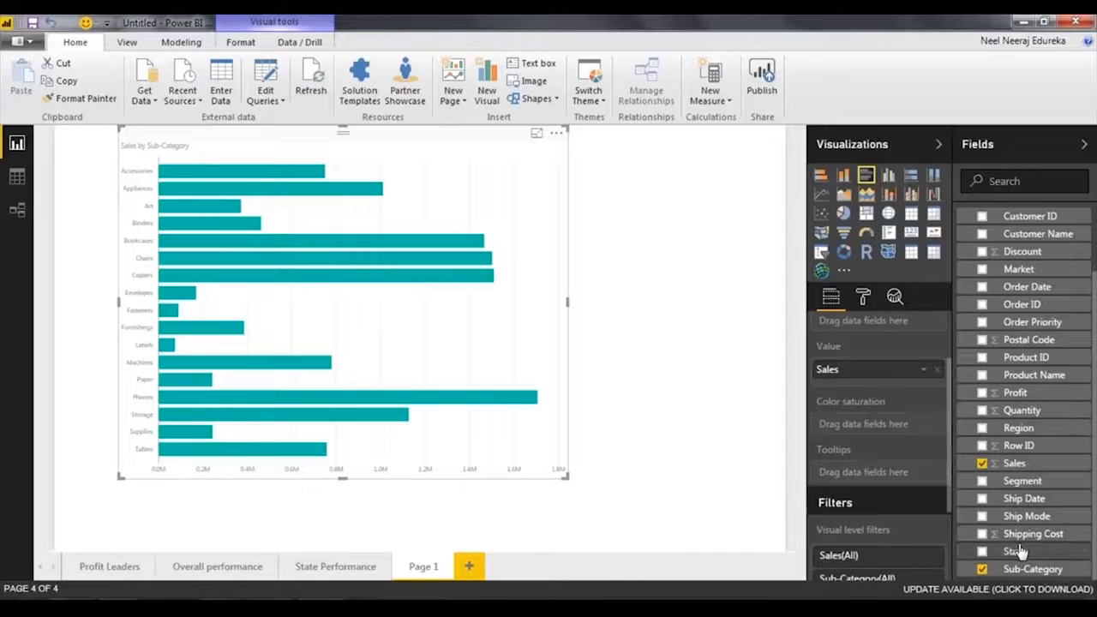
mouse_move(1013, 395)
left_mouse_down()
mouse_move(883, 432)
mouse_move(867, 456)
mouse_move(857, 428)
mouse_move(874, 427)
left_mouse_up()
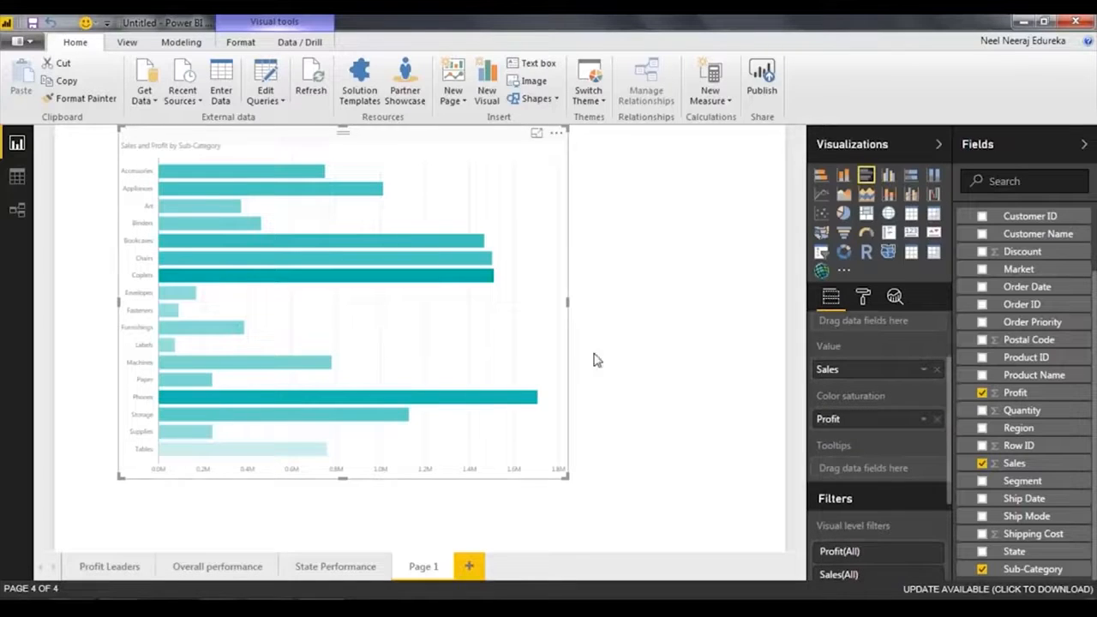
left_click(862, 296)
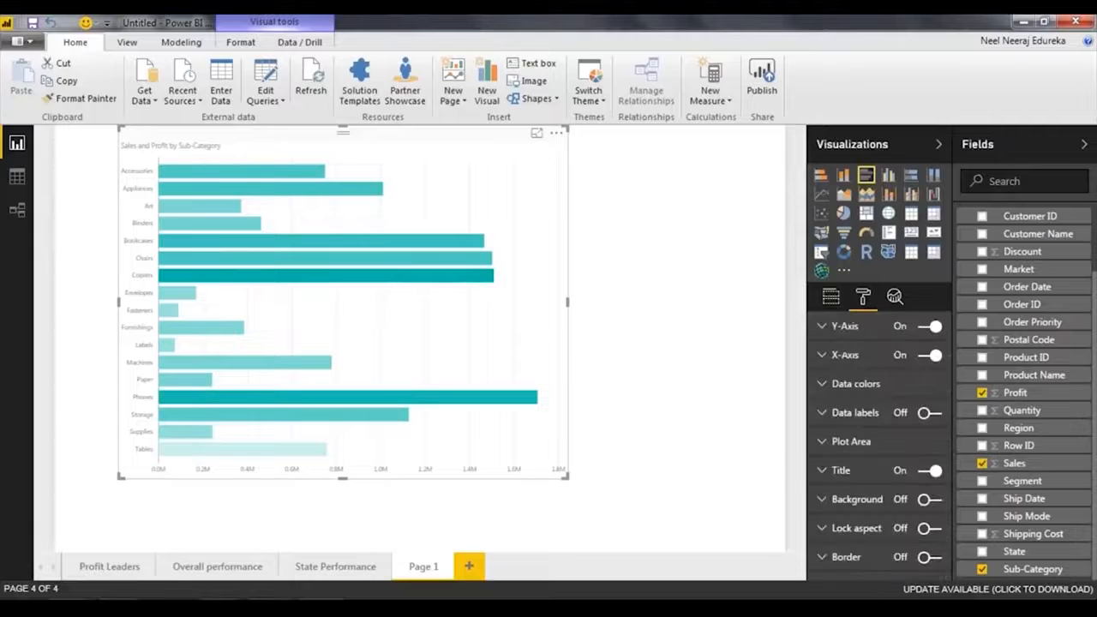
left_click(888, 390)
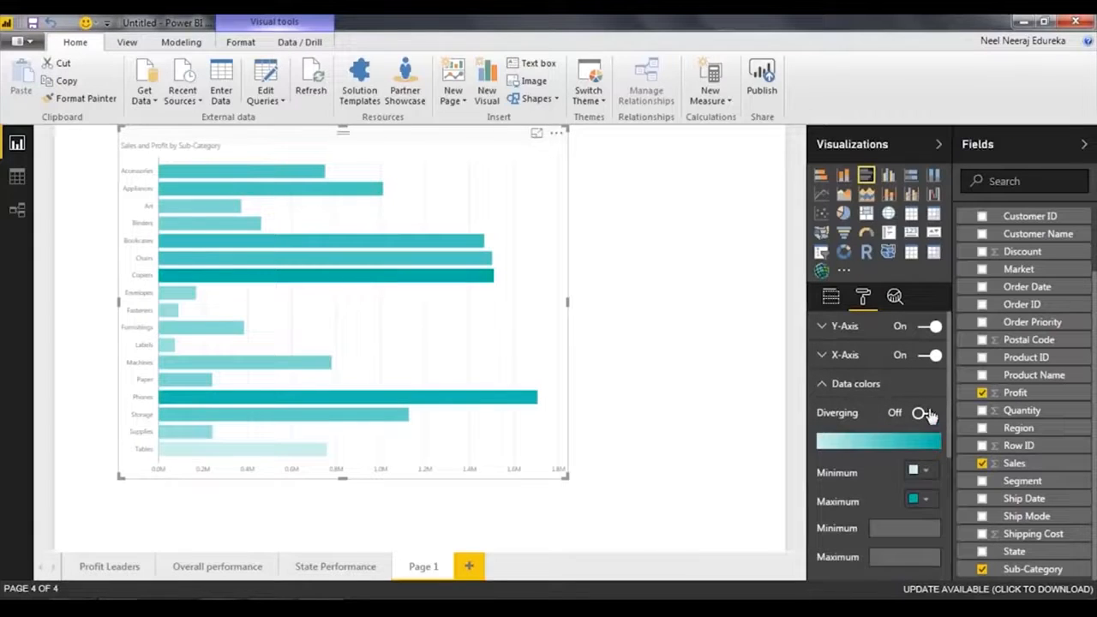
left_click(925, 414)
Set the diverging data colors to light teal for the minimum, medium teal for the center and dark teal for the maximum.
left_click(917, 471)
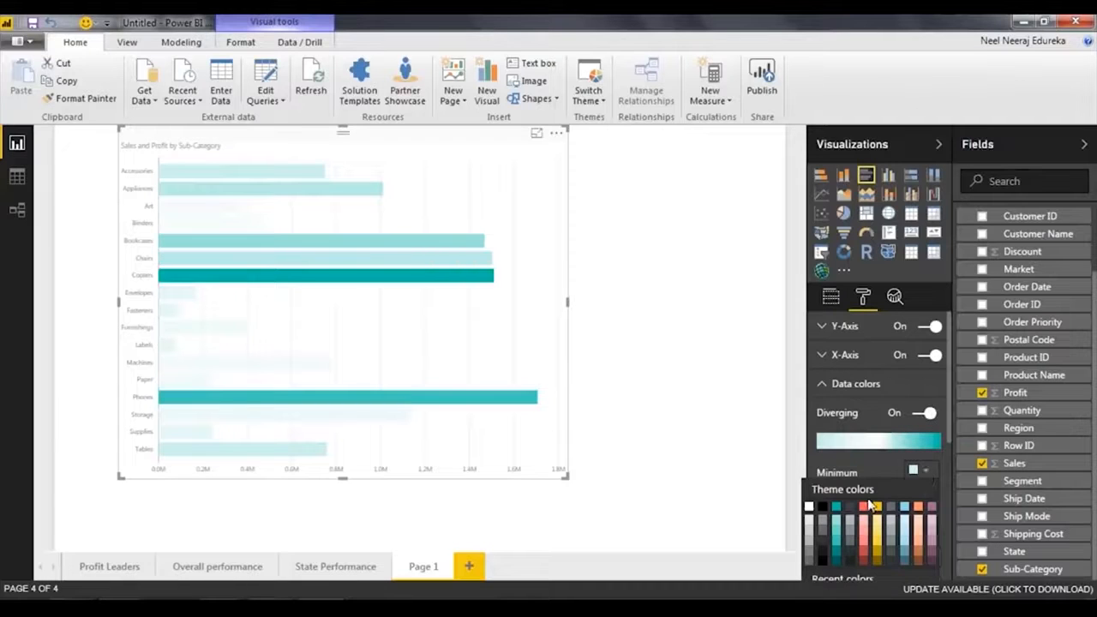
left_click(838, 532)
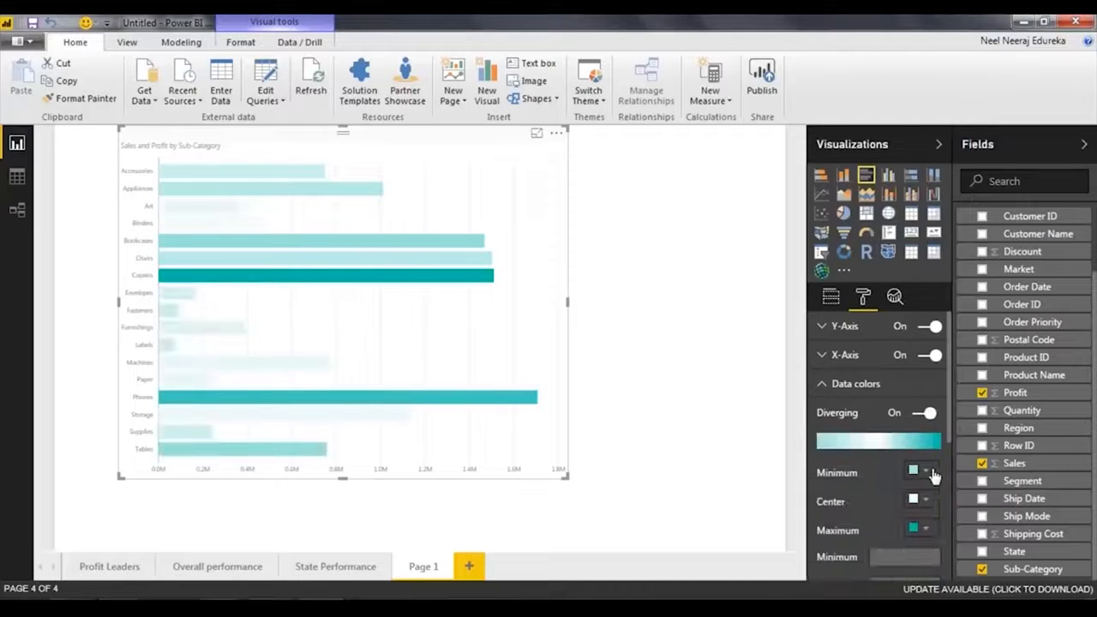
left_click(917, 527)
left_click(838, 393)
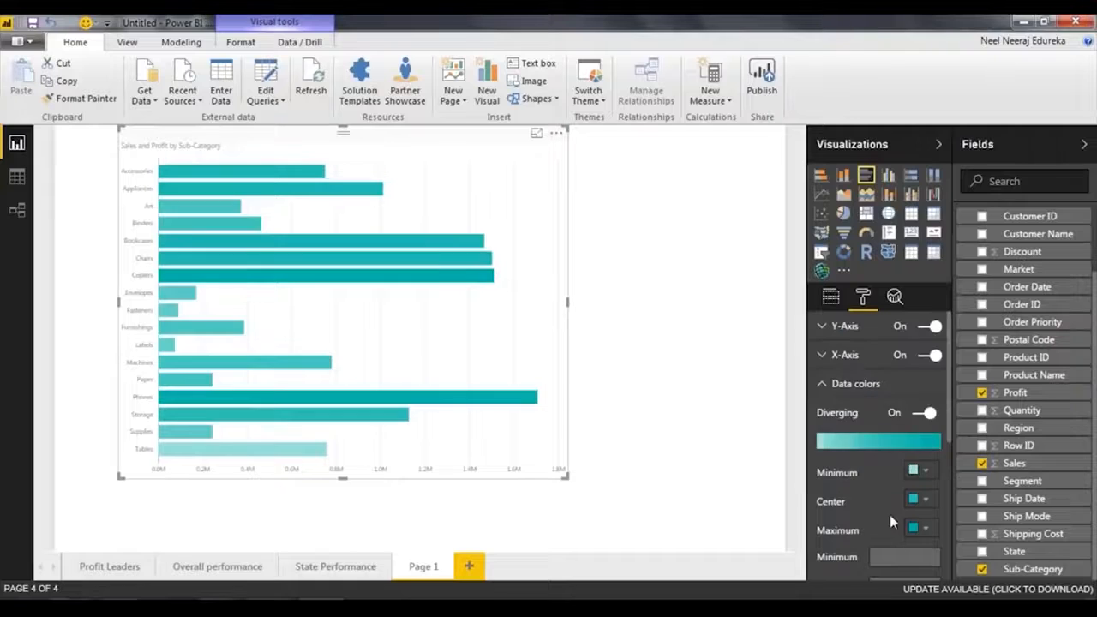
left_click(915, 500)
left_click(837, 431)
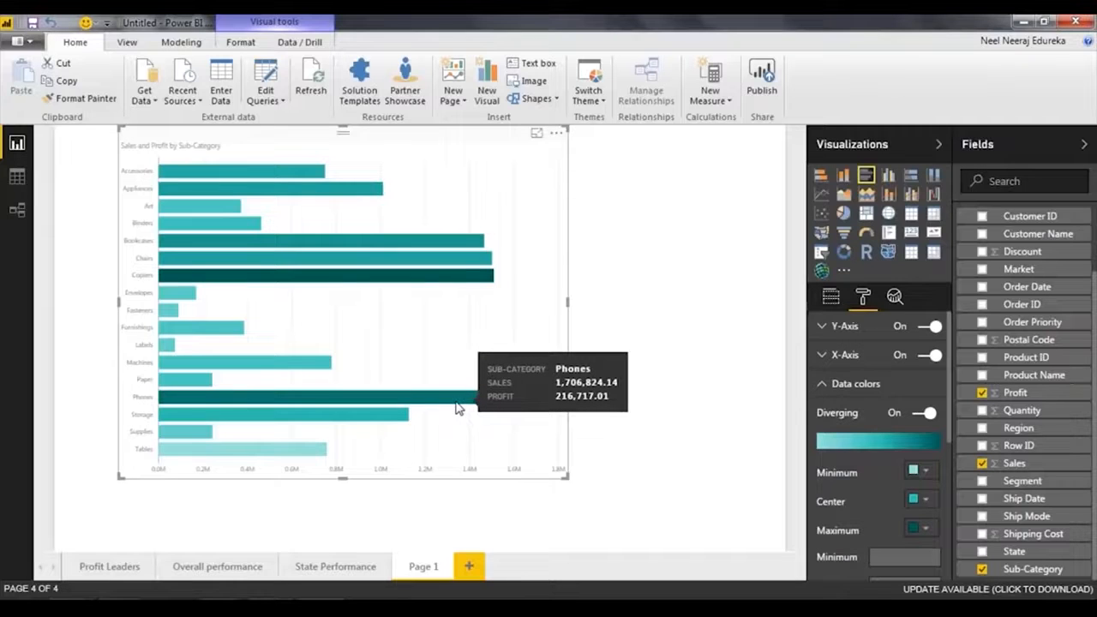
Inspect the sales and profit of individual sub-categories in the bar chart, including the lightest and darkest bars.
mouse_move(448, 283)
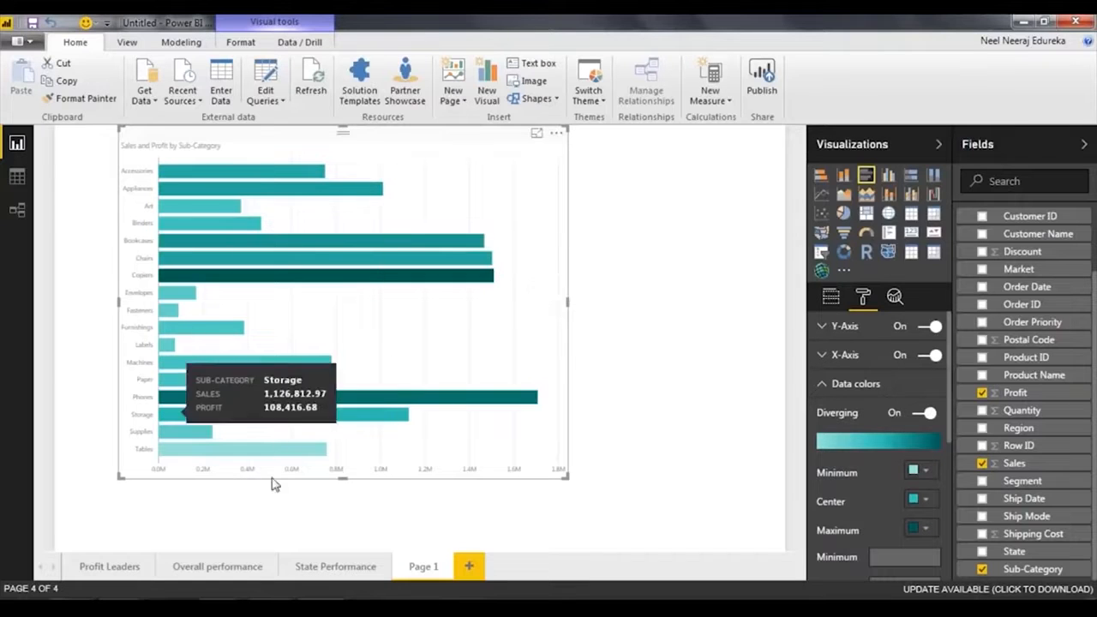
mouse_move(190, 221)
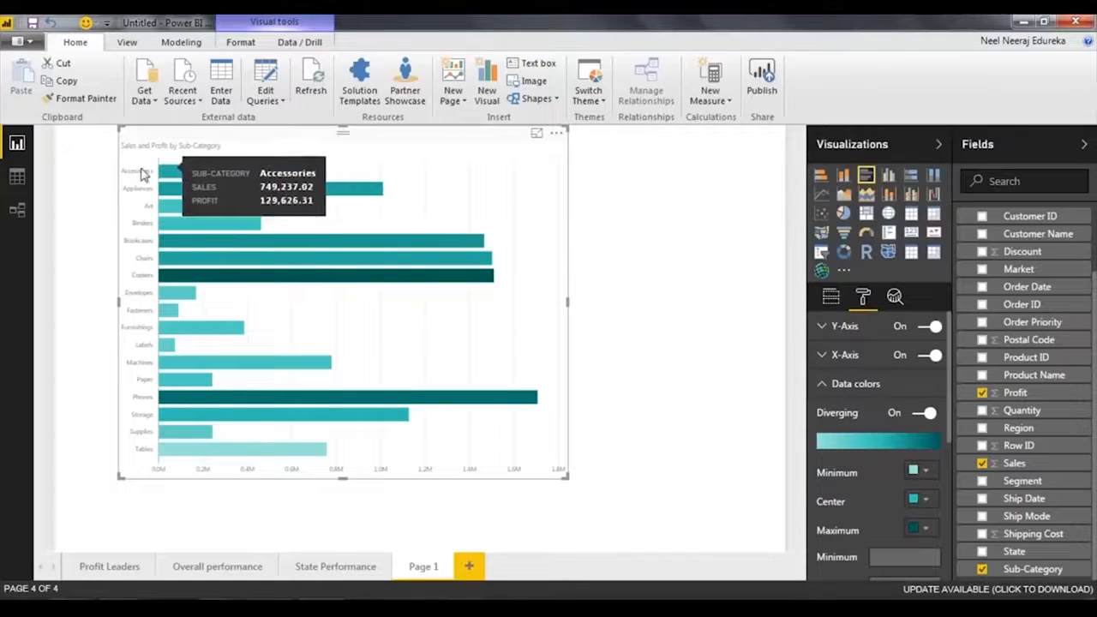
mouse_move(262, 449)
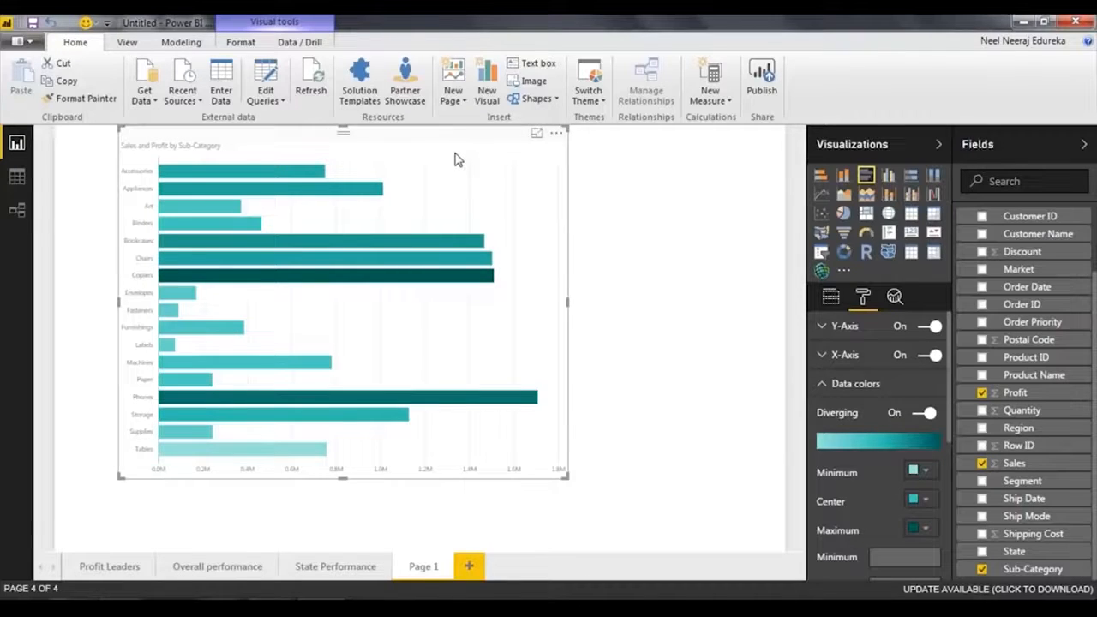
Rename the new report page as Segment Performance.
double_click(425, 567)
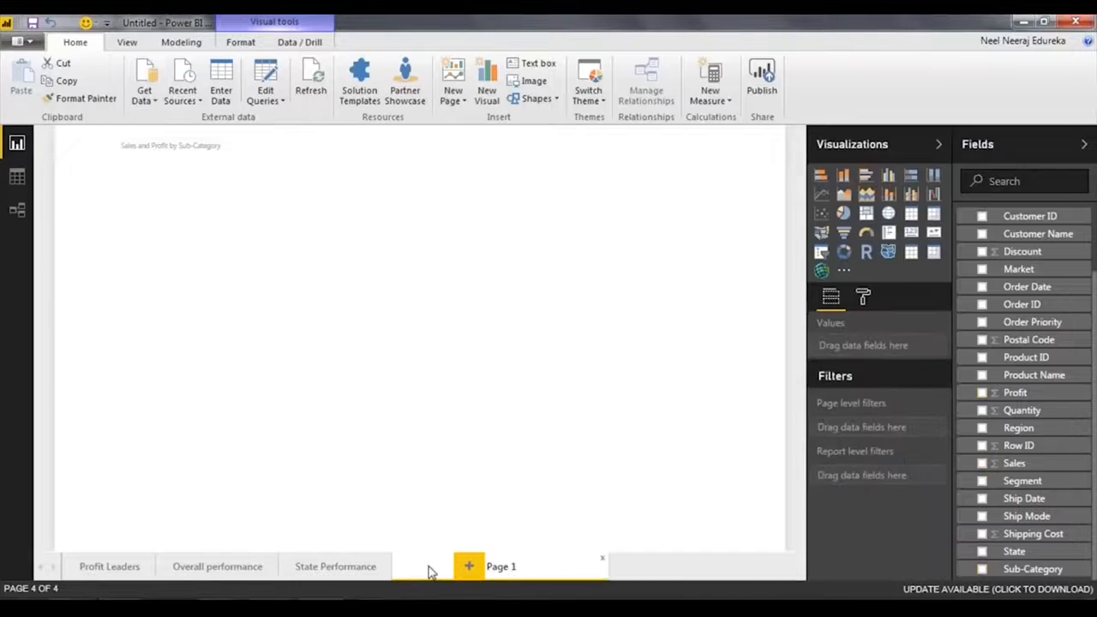
type("Segment Performanc")
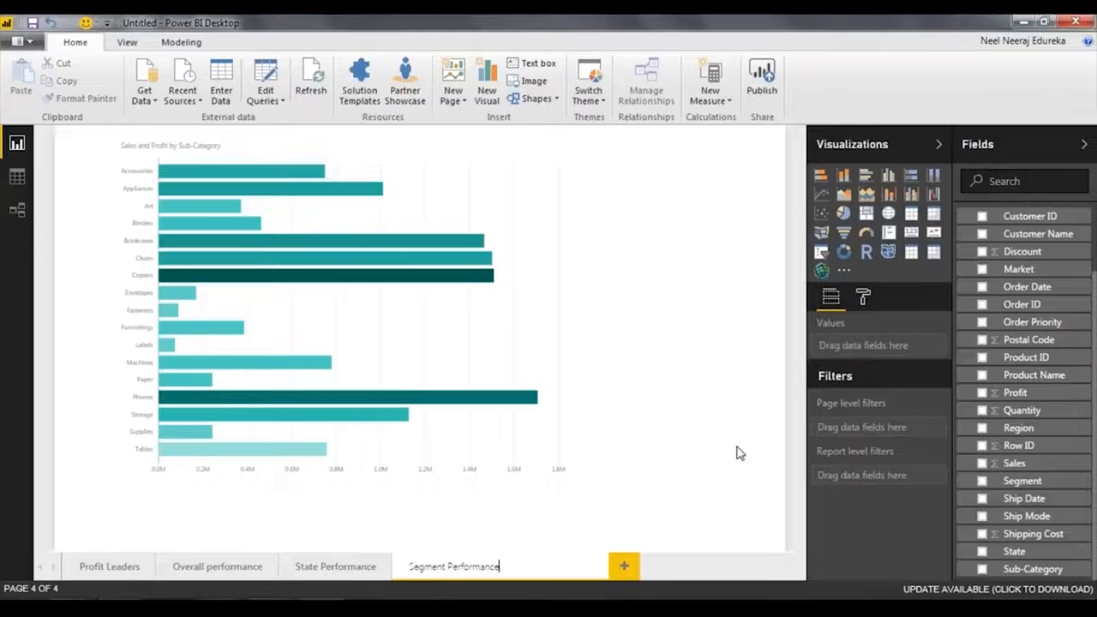
Switch to the presentation, advance to the Insight 4 – Revenue Generation slide, and return to Power BI Desktop.
key("alt+Tab")
key("Right")
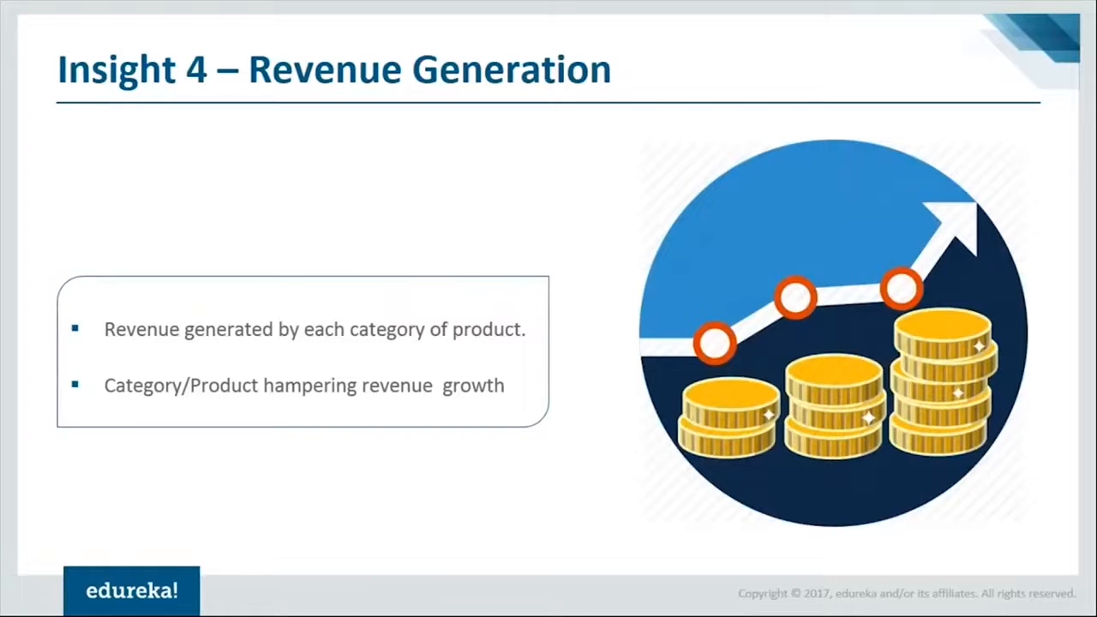
key("alt+Tab")
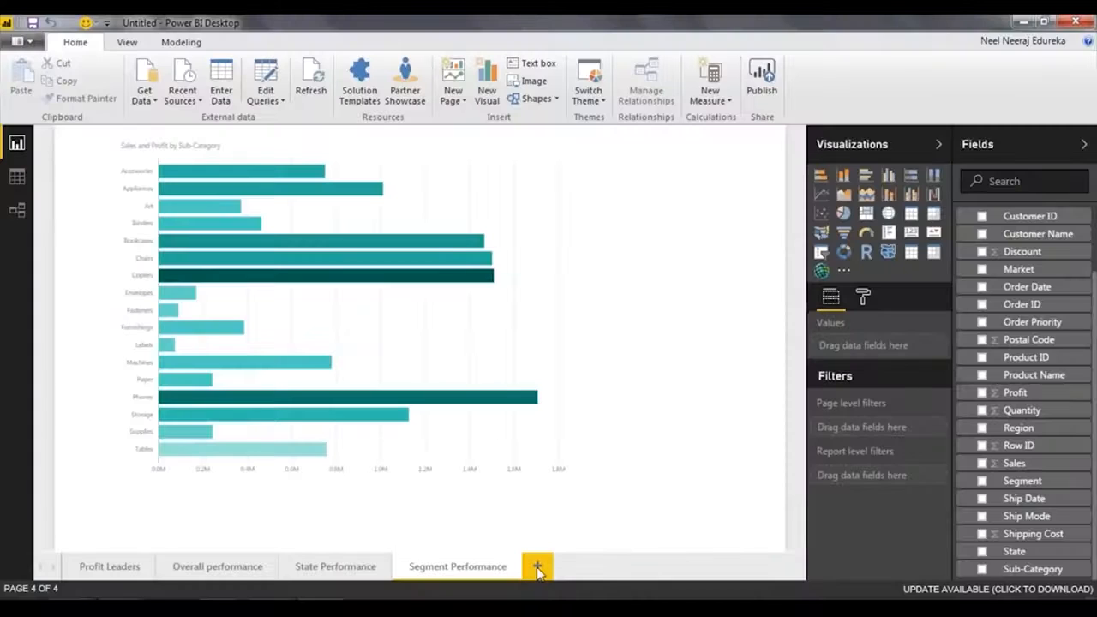
Add a new report page and name it Revenue Generated.
left_click(537, 567)
double_click(549, 567)
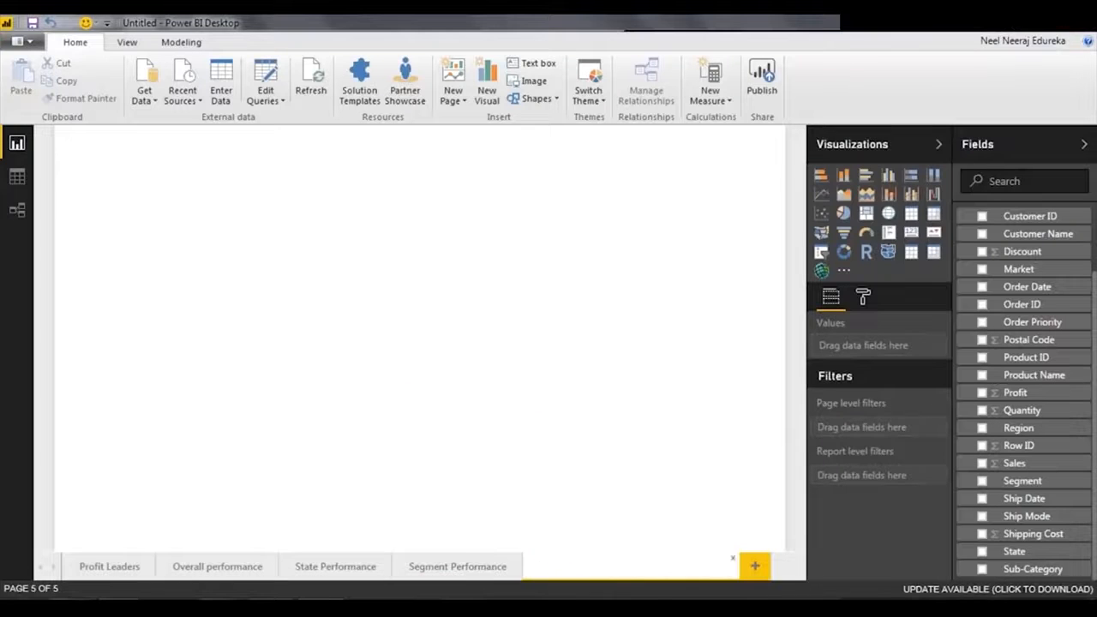
type("Revenue Generated")
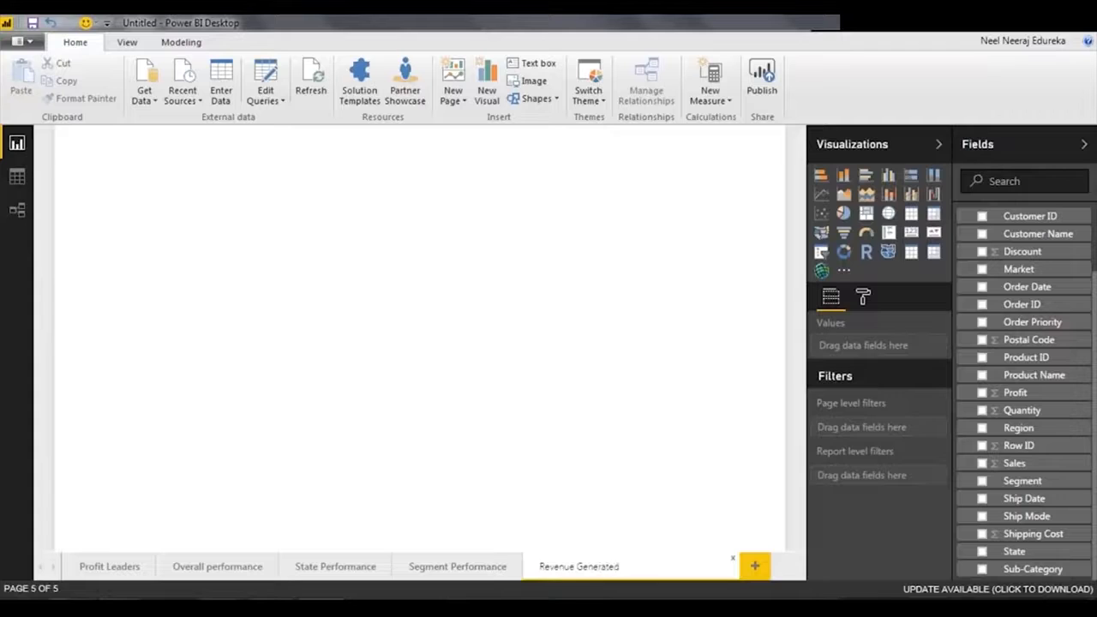
key("Return")
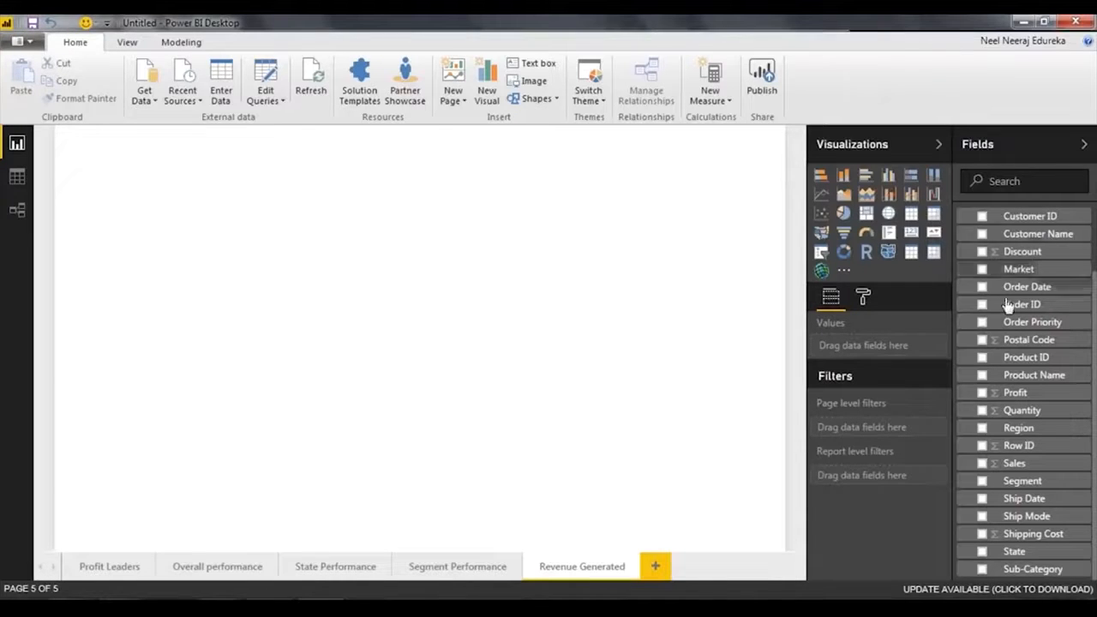
Create a table on the Revenue Generated page with the Category, Sales and Profit fields.
scroll(1006, 304, "up", 3)
left_click_drag(1009, 240, 396, 225)
scroll(1028, 343, "down", 3)
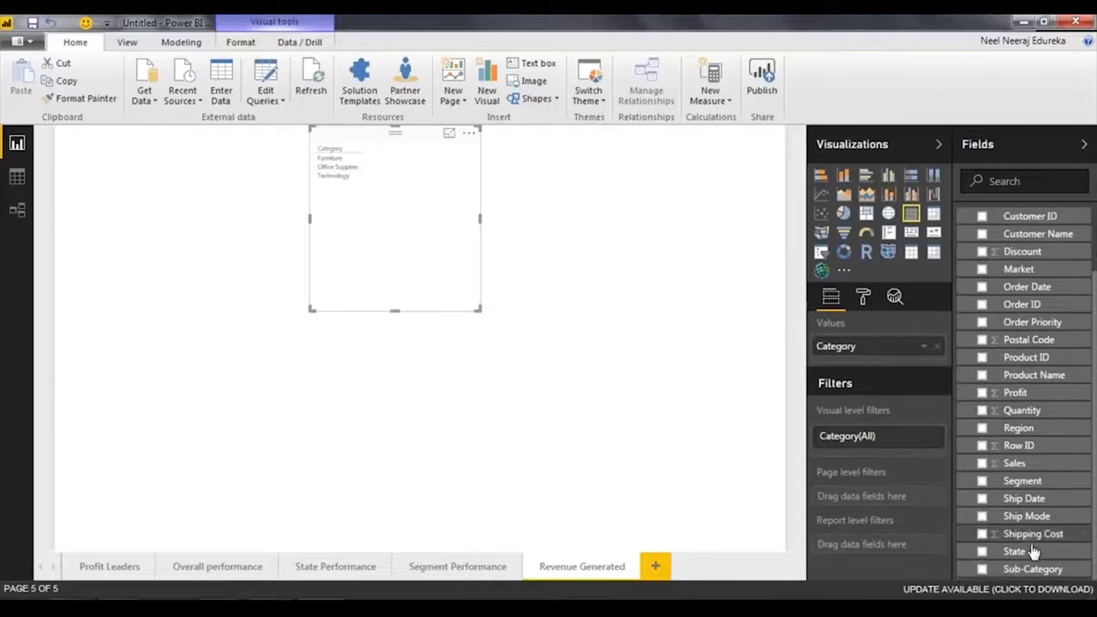
left_click(1013, 463)
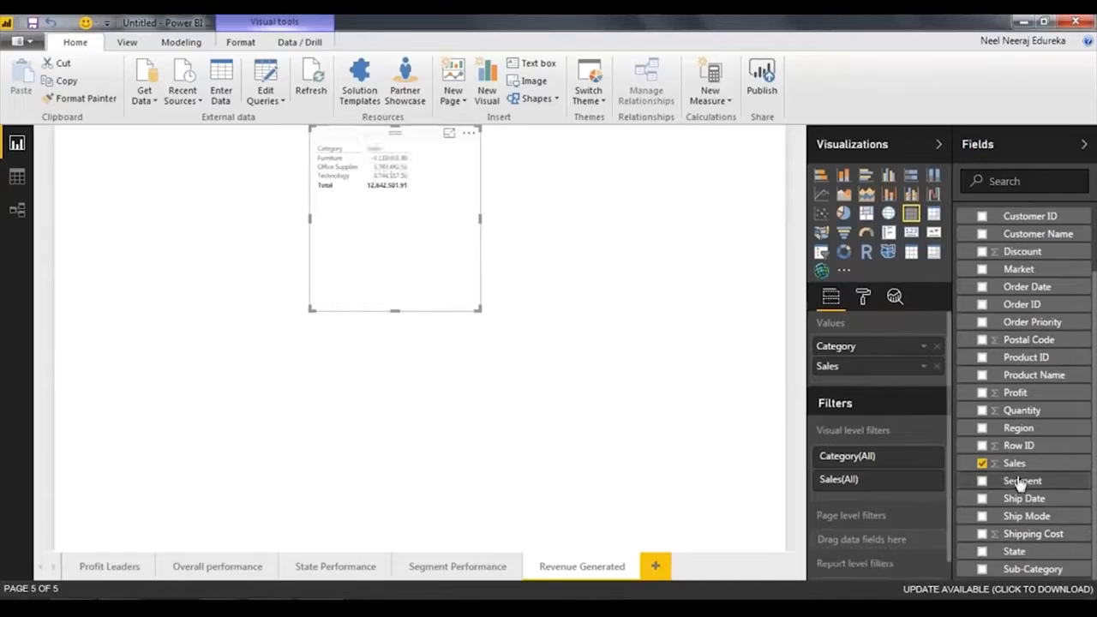
left_click(1011, 393)
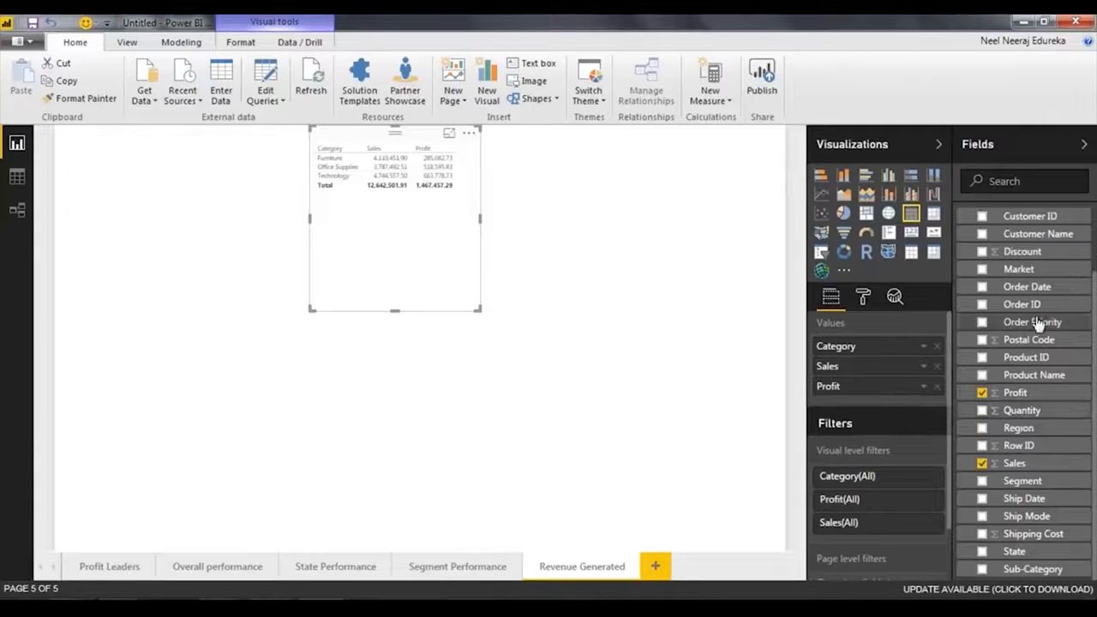
Add Order Date to the table with only its Year level kept, and reposition and widen the table.
left_click_drag(1026, 288, 433, 256)
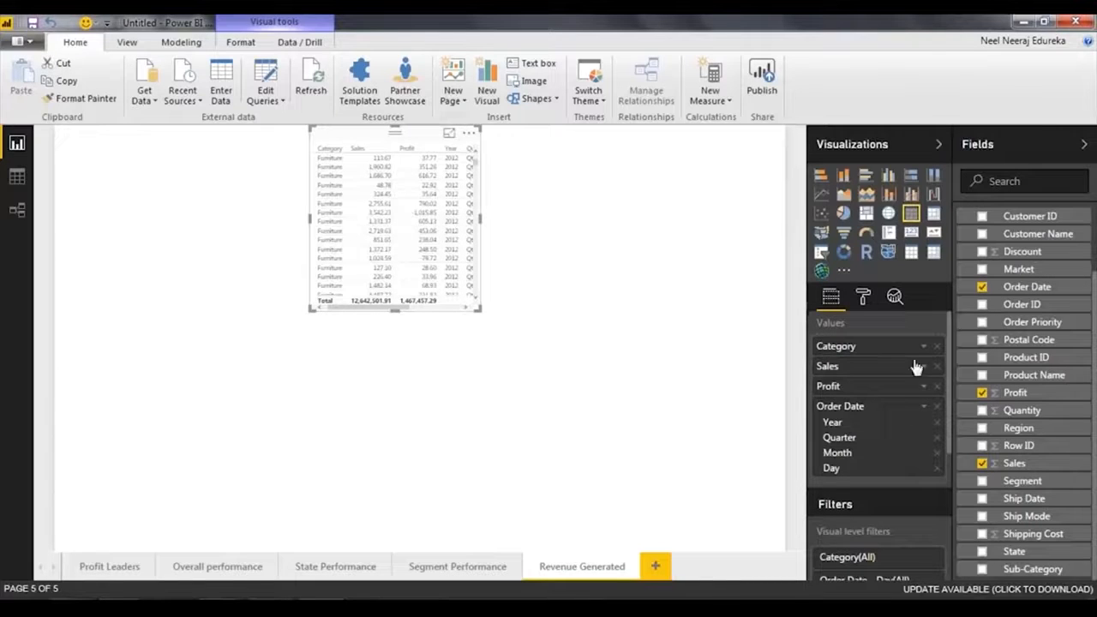
left_click(937, 438)
left_click(937, 438)
left_click(938, 438)
left_click_drag(372, 143, 261, 152)
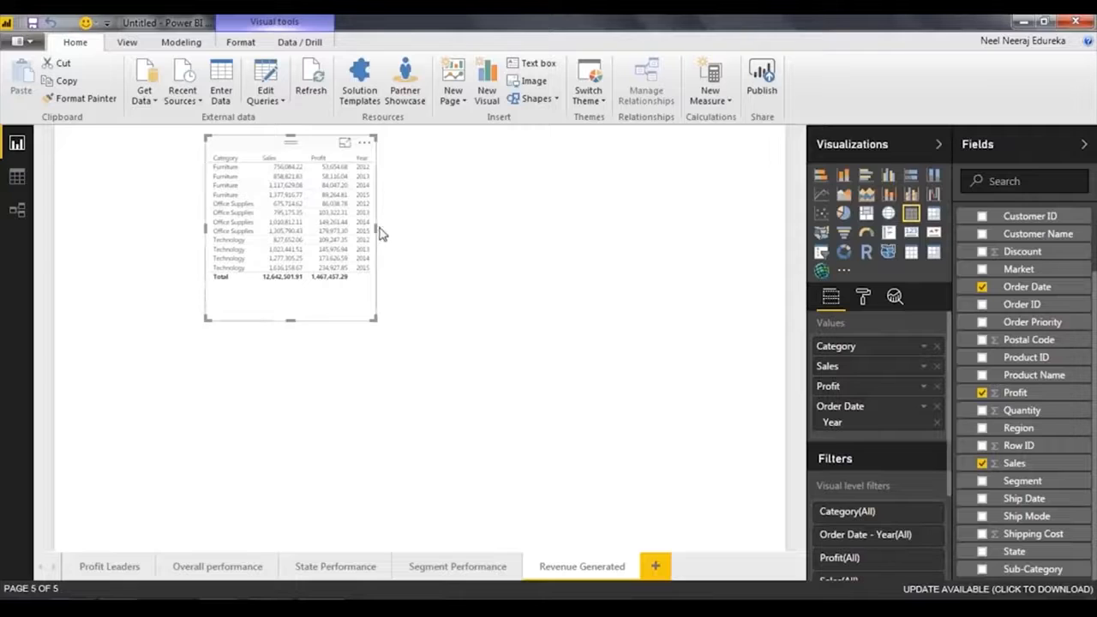
left_click_drag(377, 230, 444, 229)
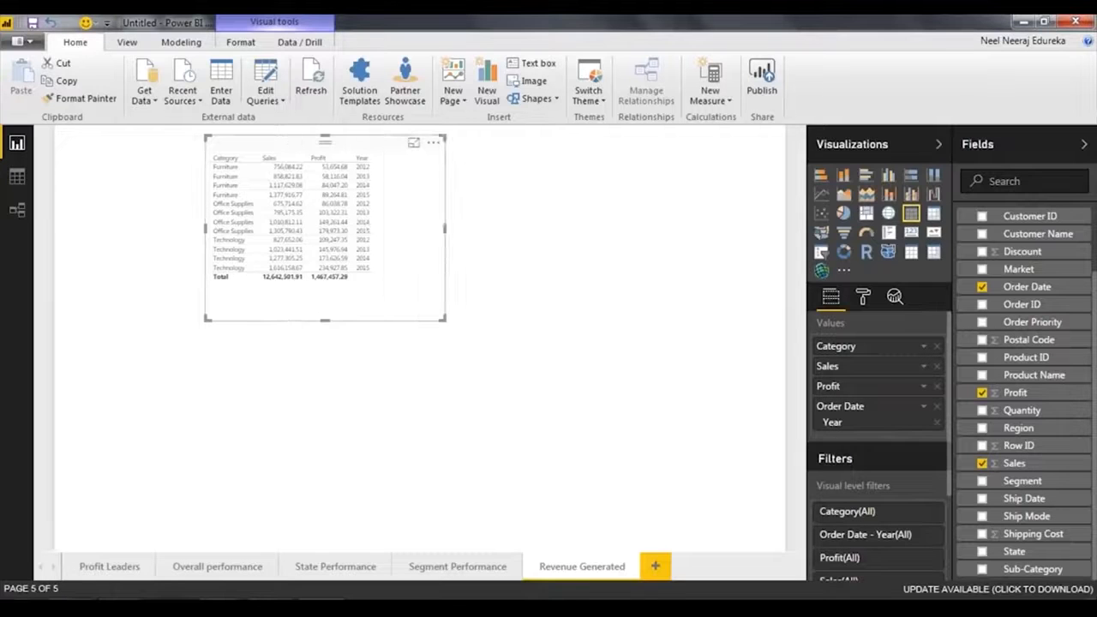
Convert the table to a line chart and open it in focus mode.
left_click(820, 197)
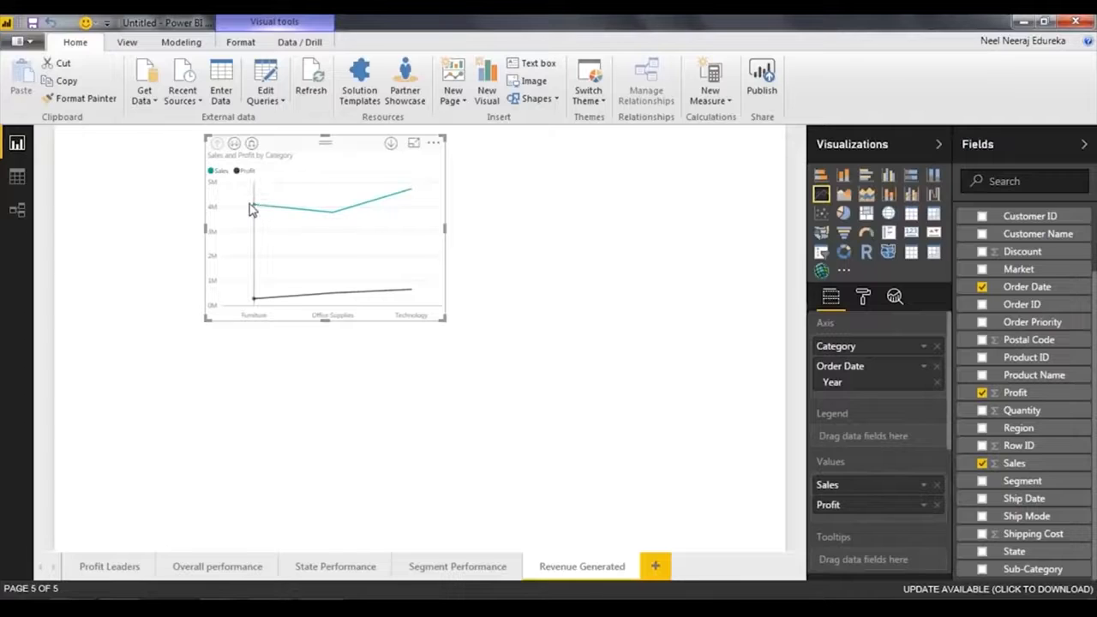
mouse_move(252, 210)
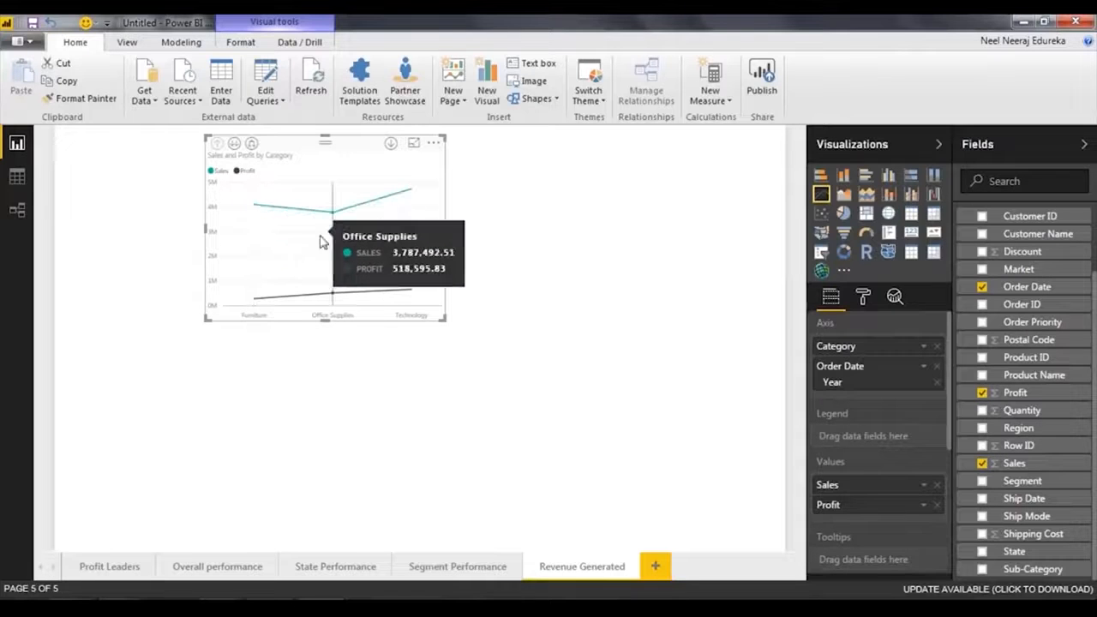
mouse_move(379, 232)
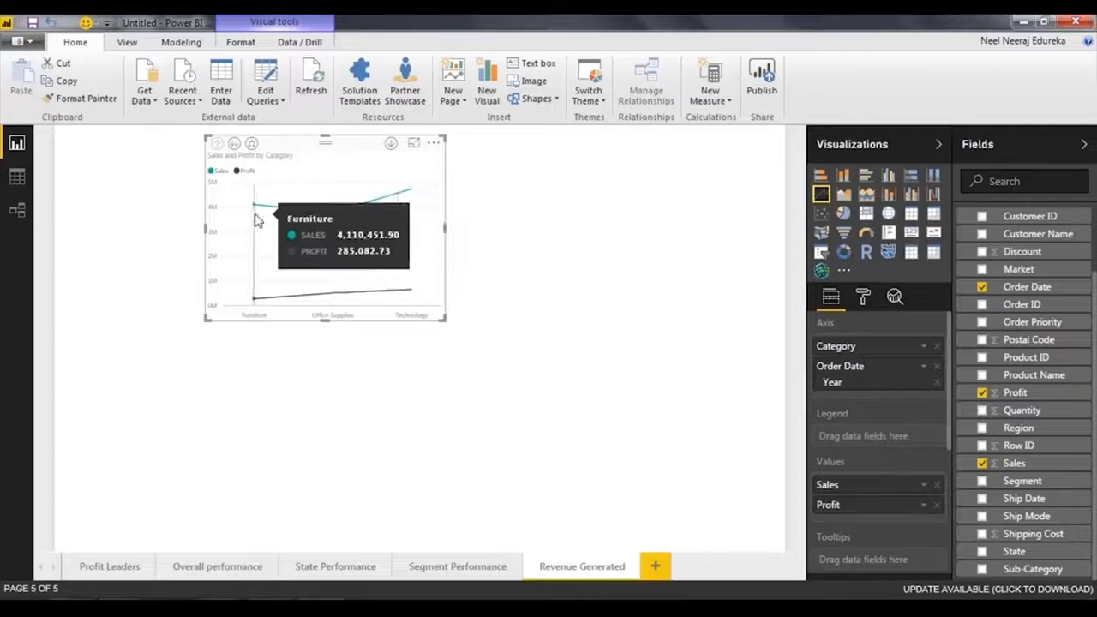
left_click(417, 144)
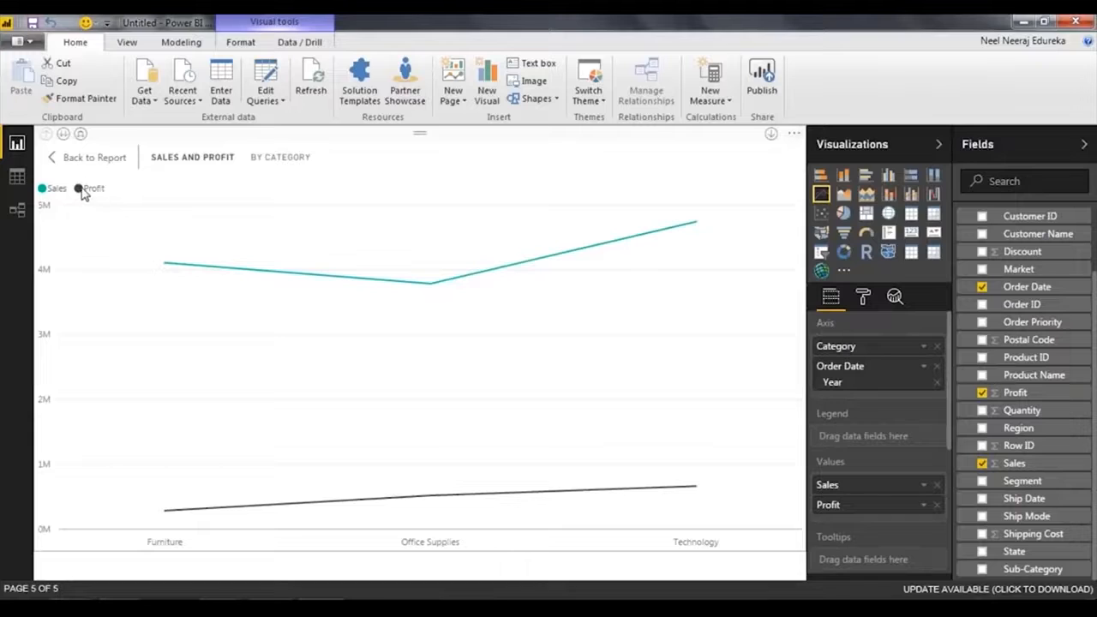
View the line chart's sales and profit at the Year level, and drill back up to Category.
left_click(63, 135)
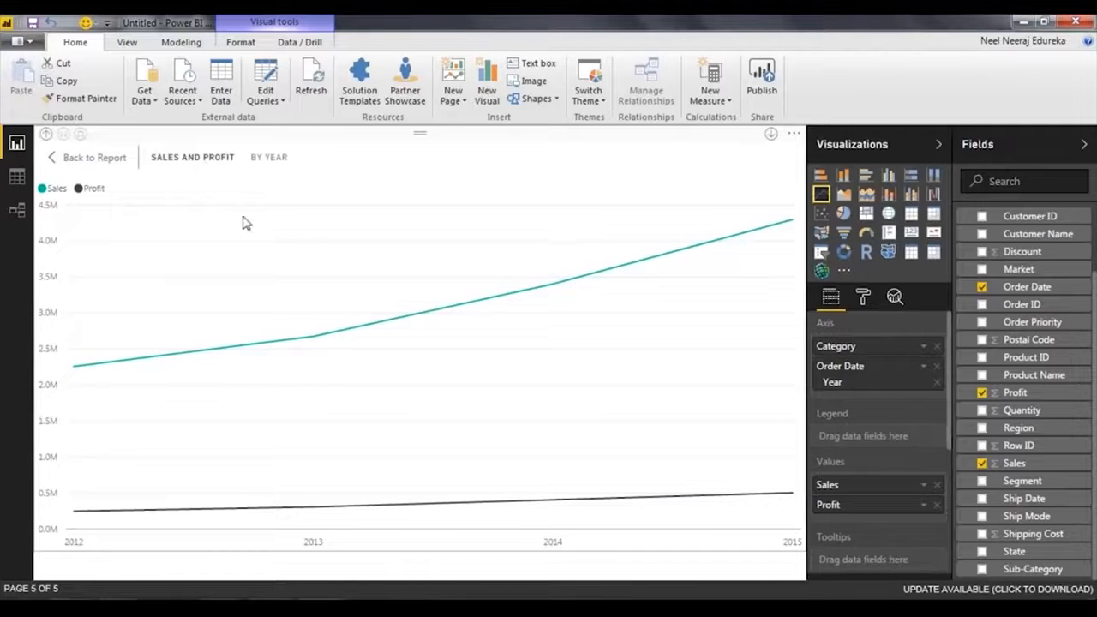
mouse_move(77, 354)
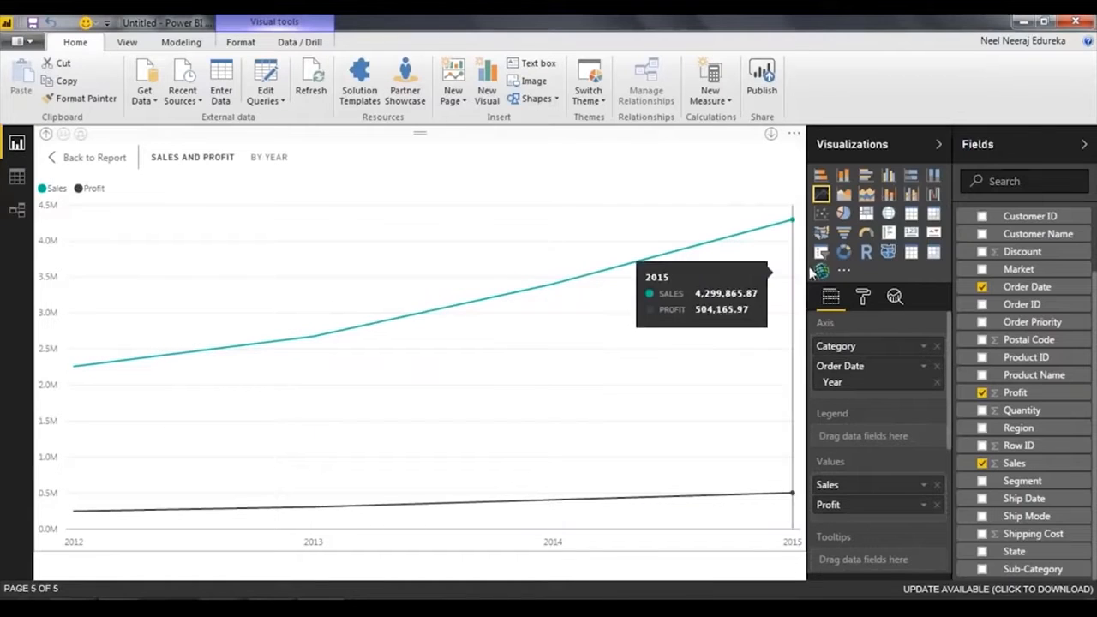
left_click(48, 137)
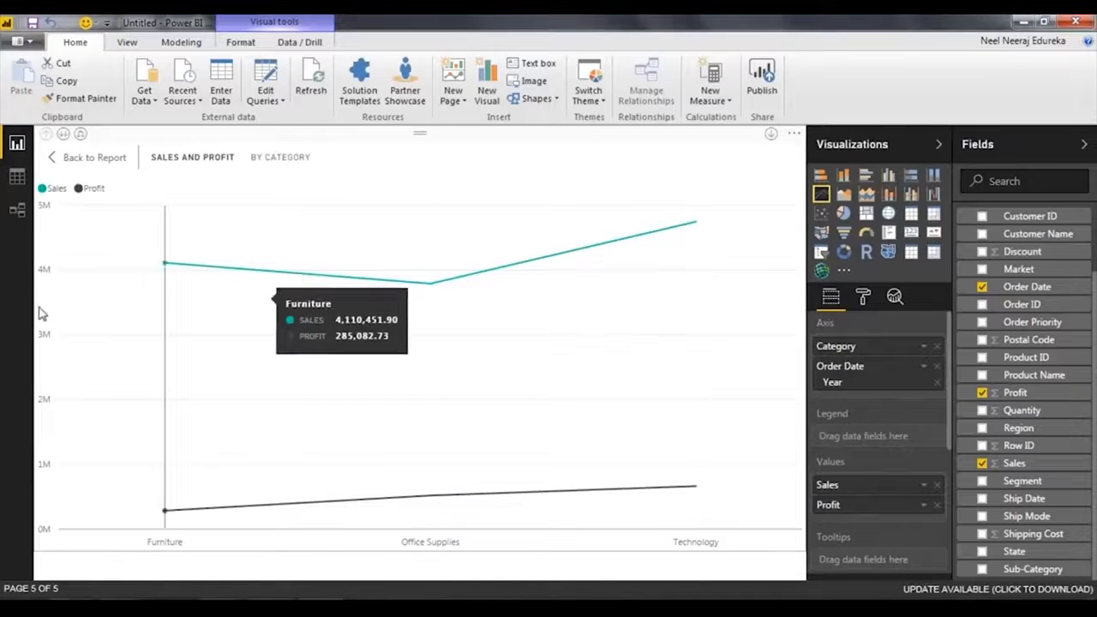
Place Category below Order Date in the line chart's axis, and remove Category so only Year remains.
left_click_drag(893, 348, 892, 436)
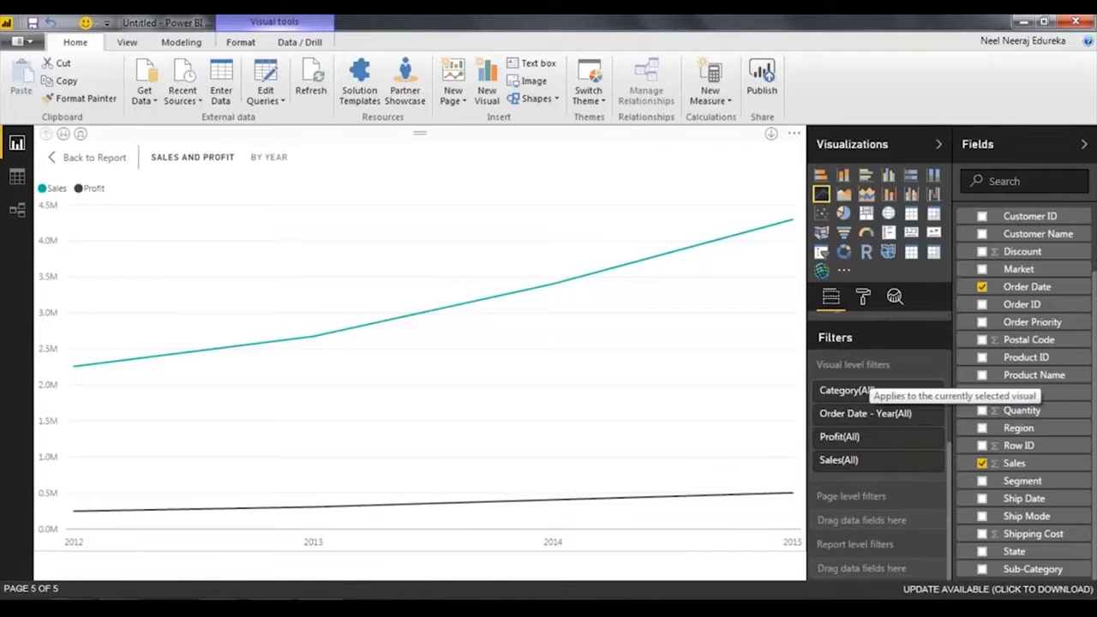
scroll(869, 387, "up", 3)
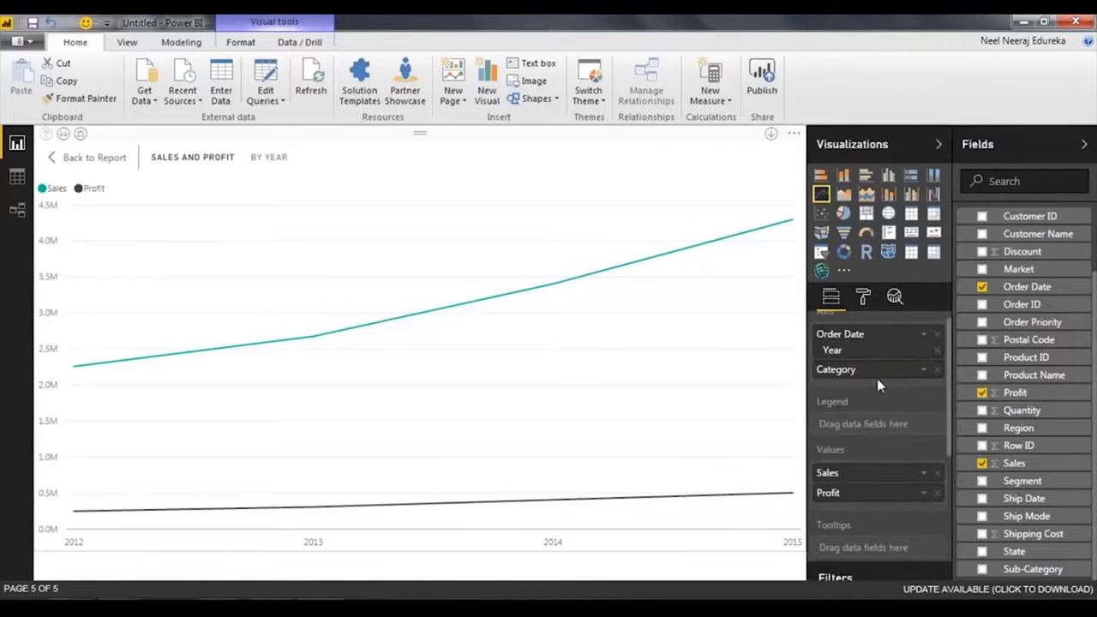
left_click(938, 370)
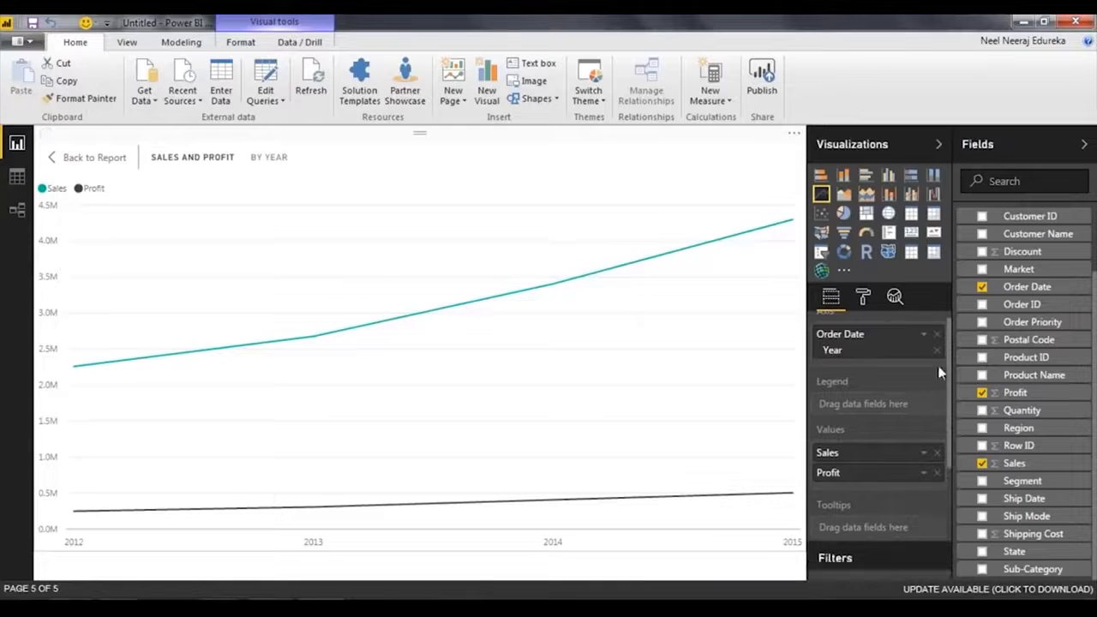
Add Category as a visual level filter on the line chart.
scroll(900, 390, "down", 4)
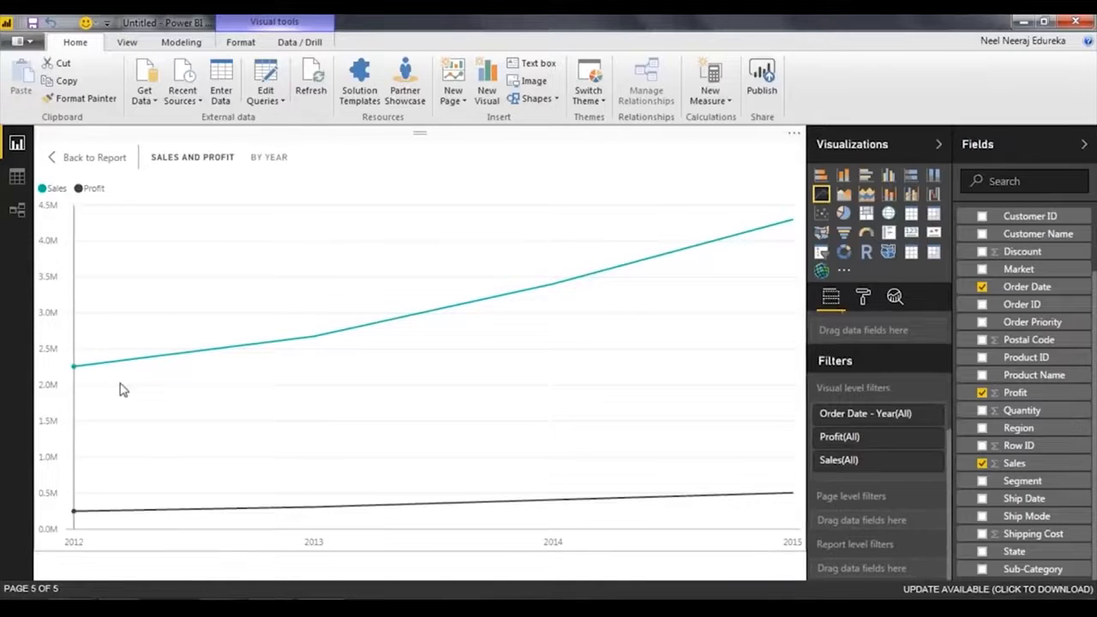
mouse_move(360, 370)
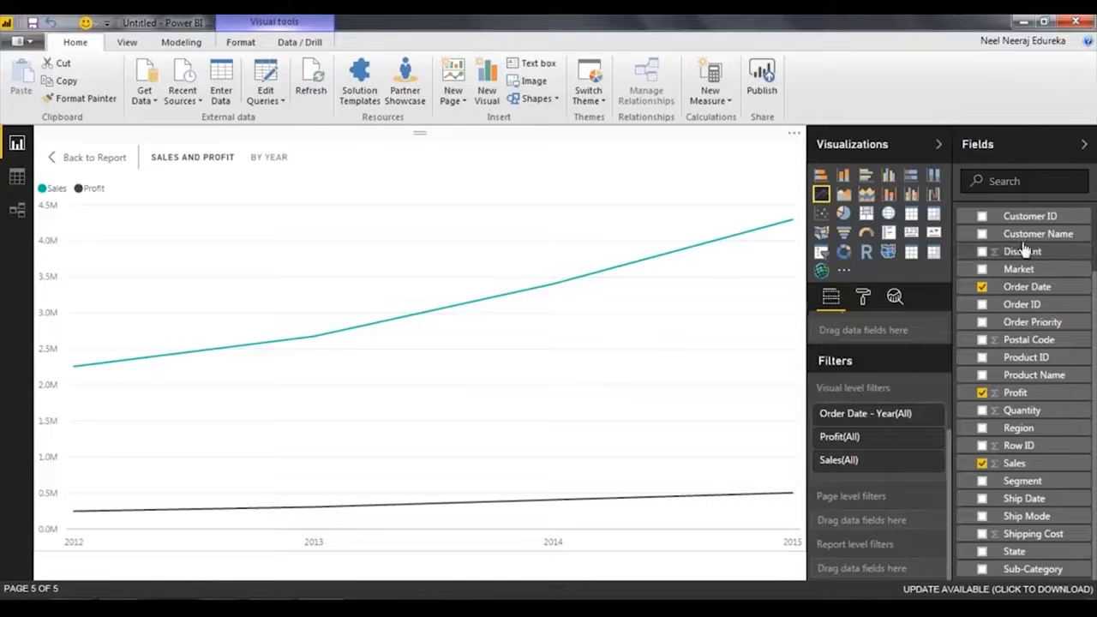
scroll(1027, 225, "up", 2)
left_click_drag(1011, 242, 870, 484)
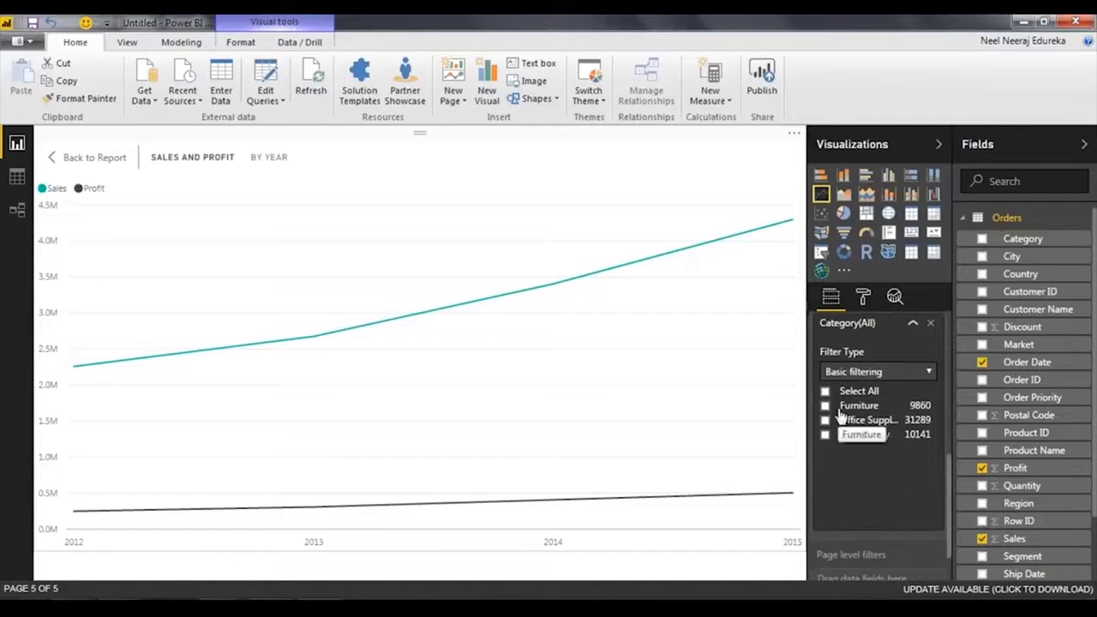
Compare the yearly trend filtered to Furniture, Office Supplies and both together, clear the category selections, and leave focus mode.
left_click(825, 405)
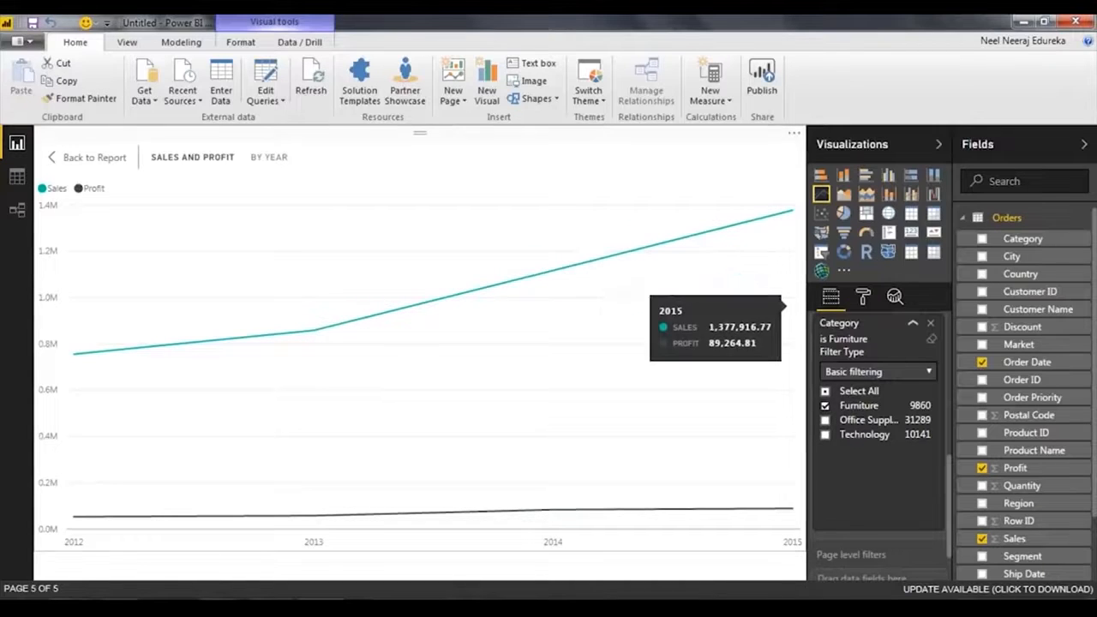
left_click(825, 406)
left_click(826, 420)
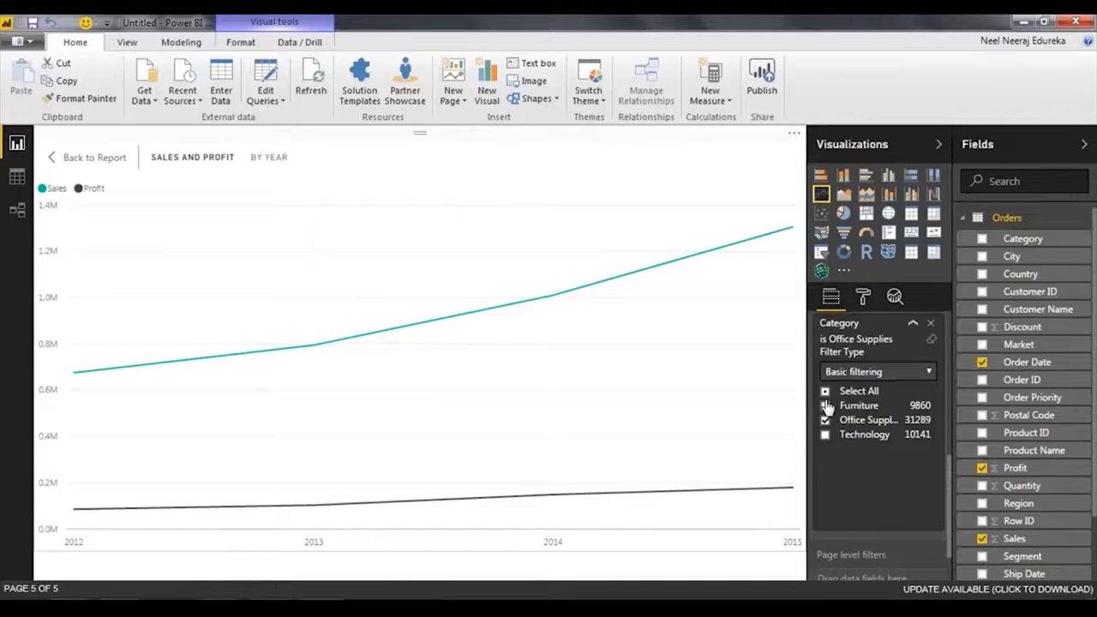
left_click(825, 406)
mouse_move(300, 383)
left_click(825, 406)
left_click(825, 419)
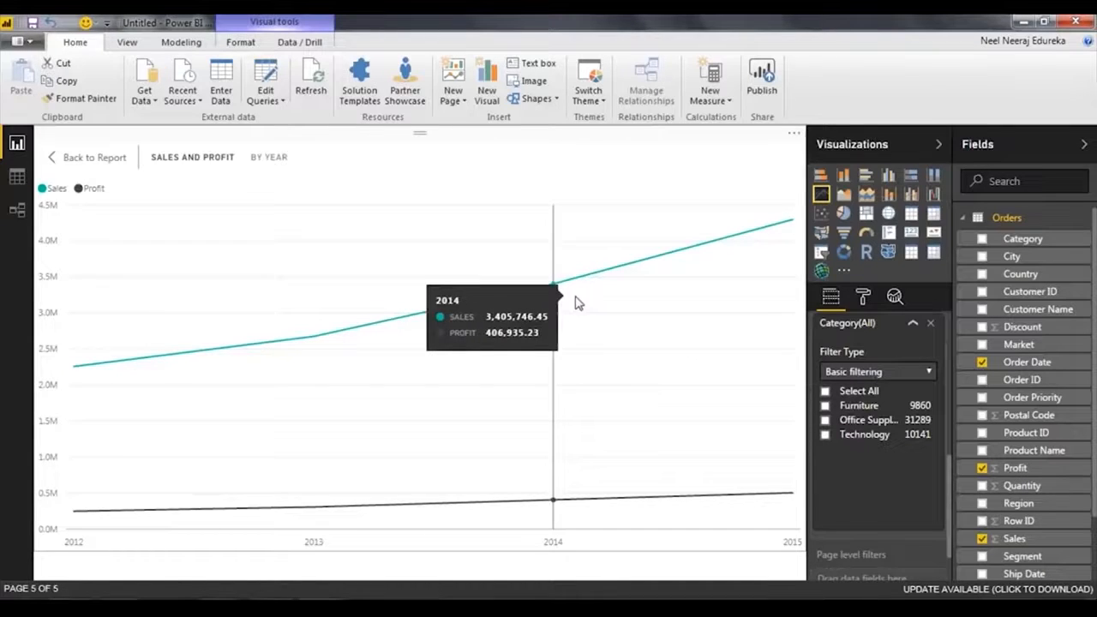
key("Escape")
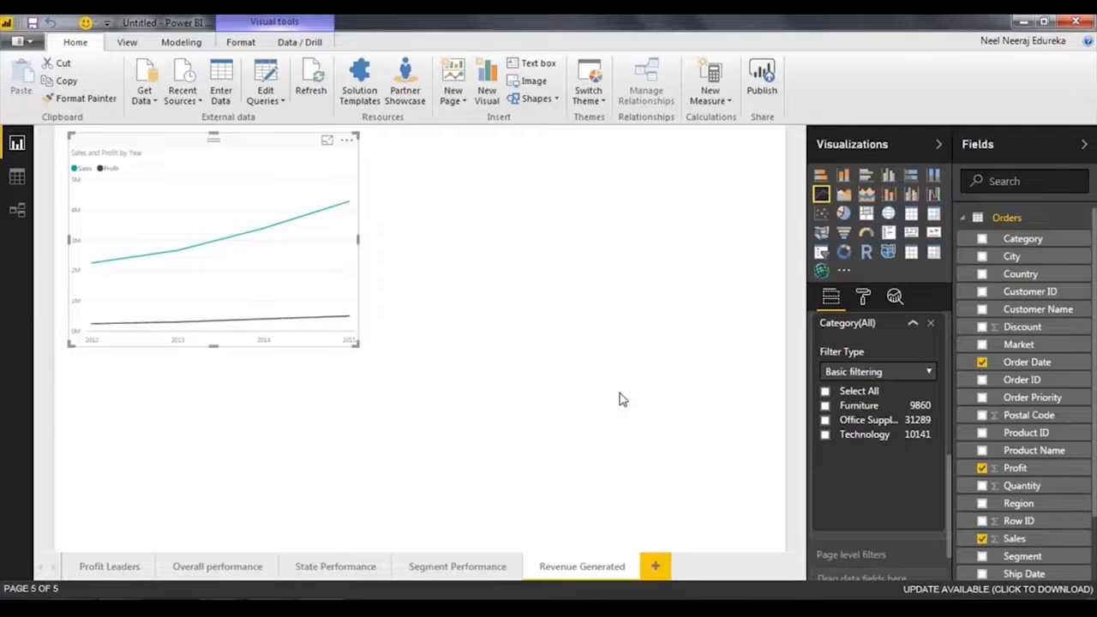
Save the report as My First Dashboard in the Power BI Dashboard folder.
key("ctrl+s")
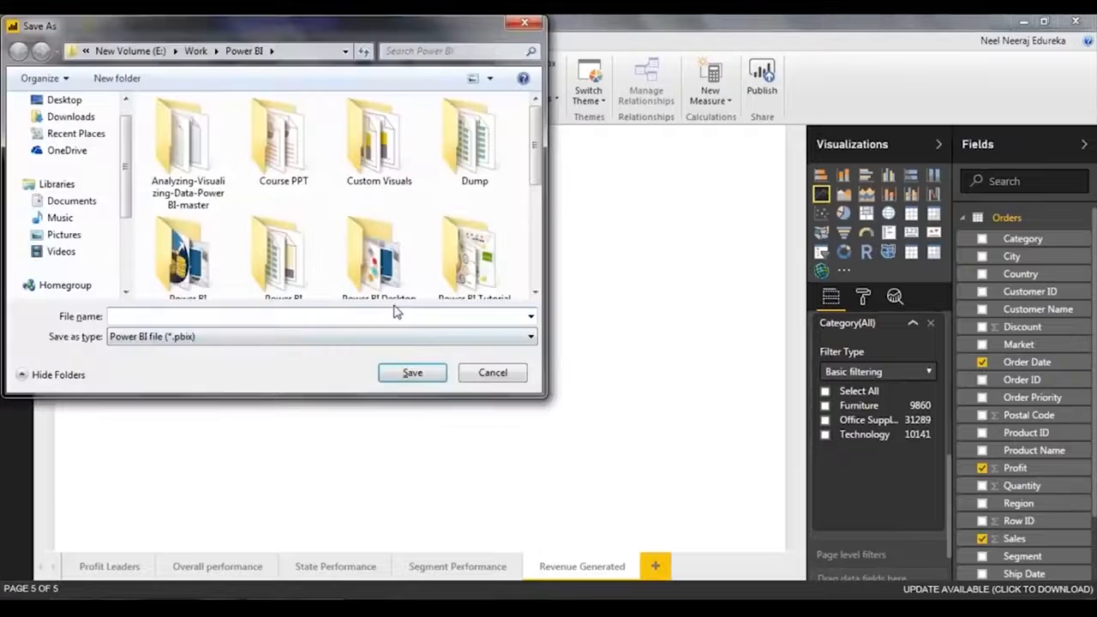
double_click(187, 258)
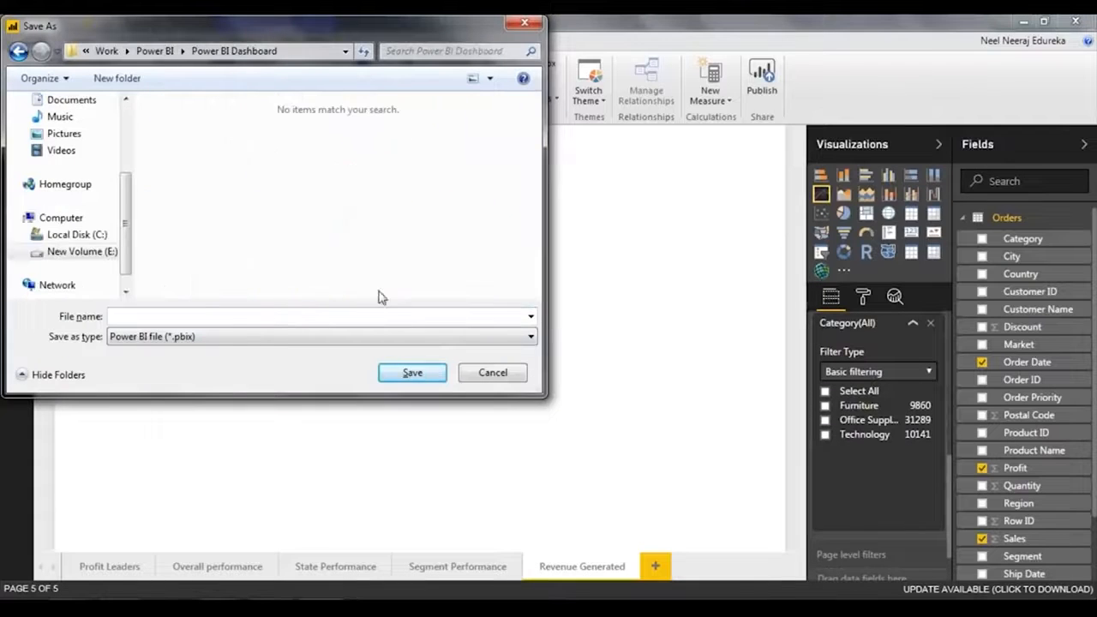
type("My Fi")
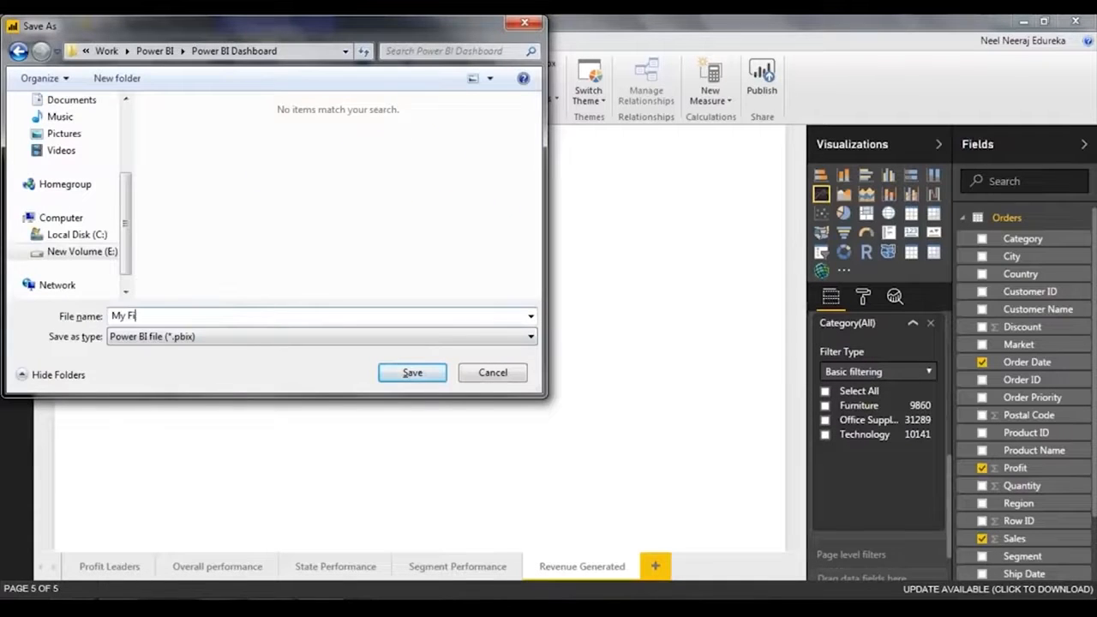
type("rst Dashboard")
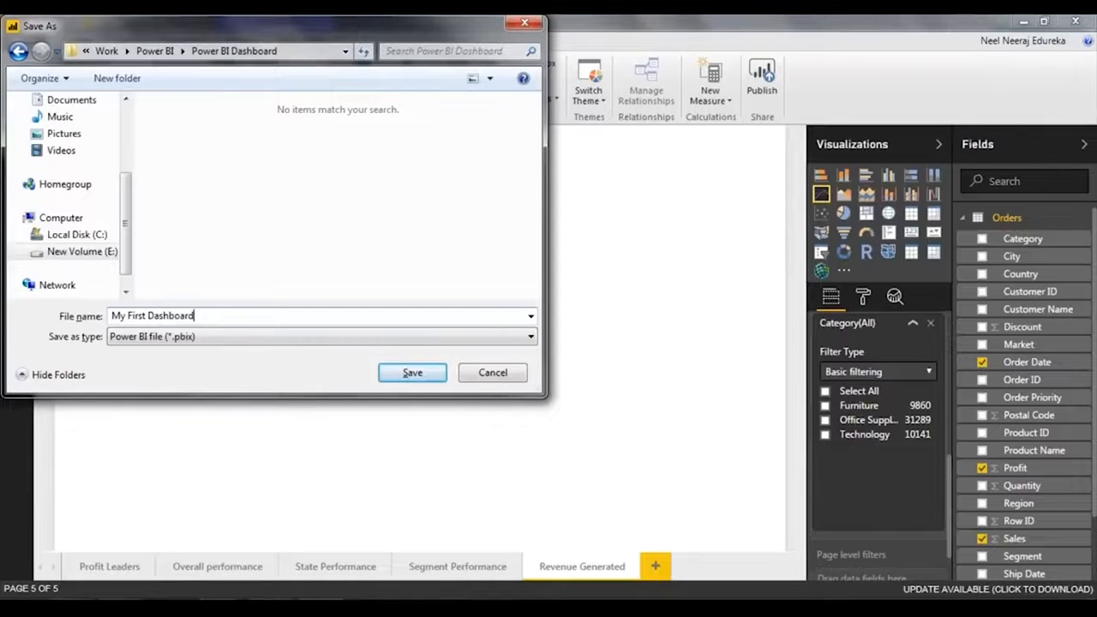
key("Return")
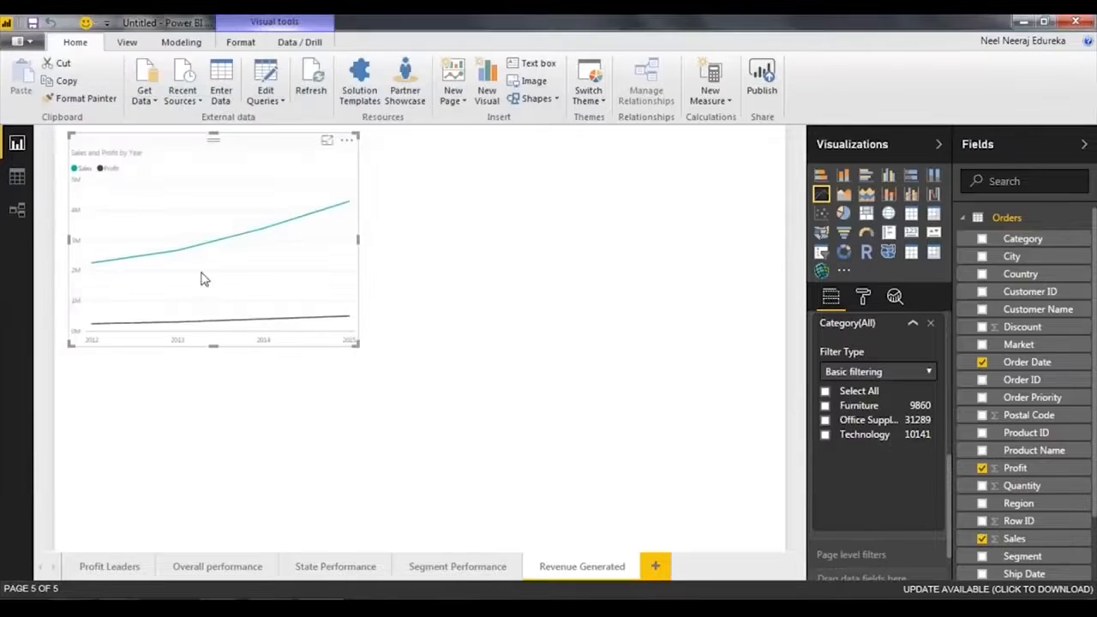
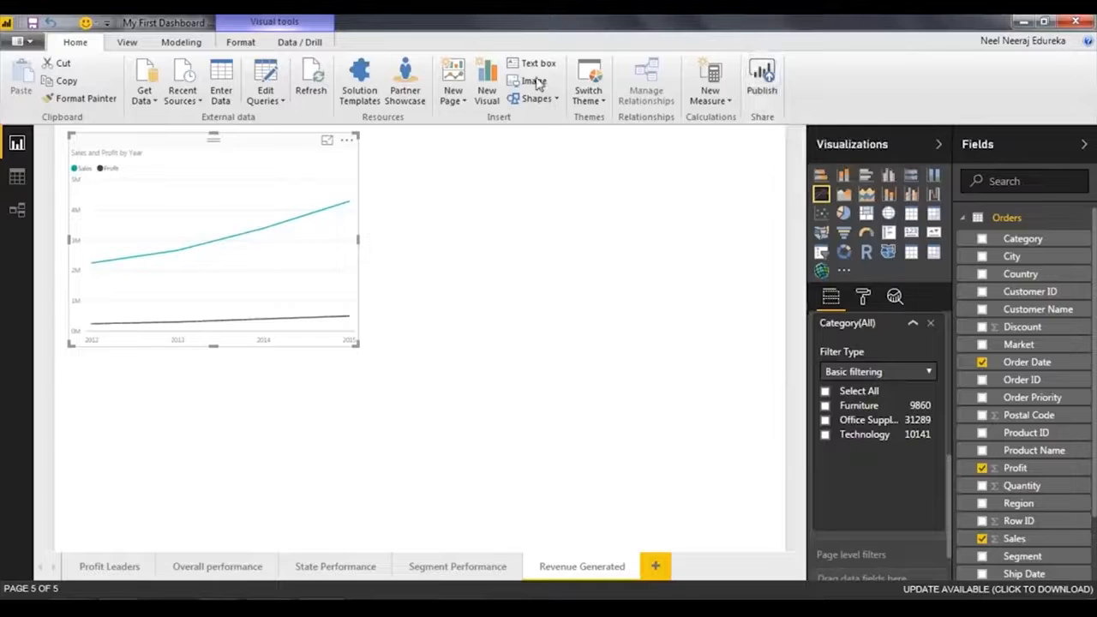
Publish the report to Power BI and switch to the published My First Dashboard report in the browser.
left_click(761, 88)
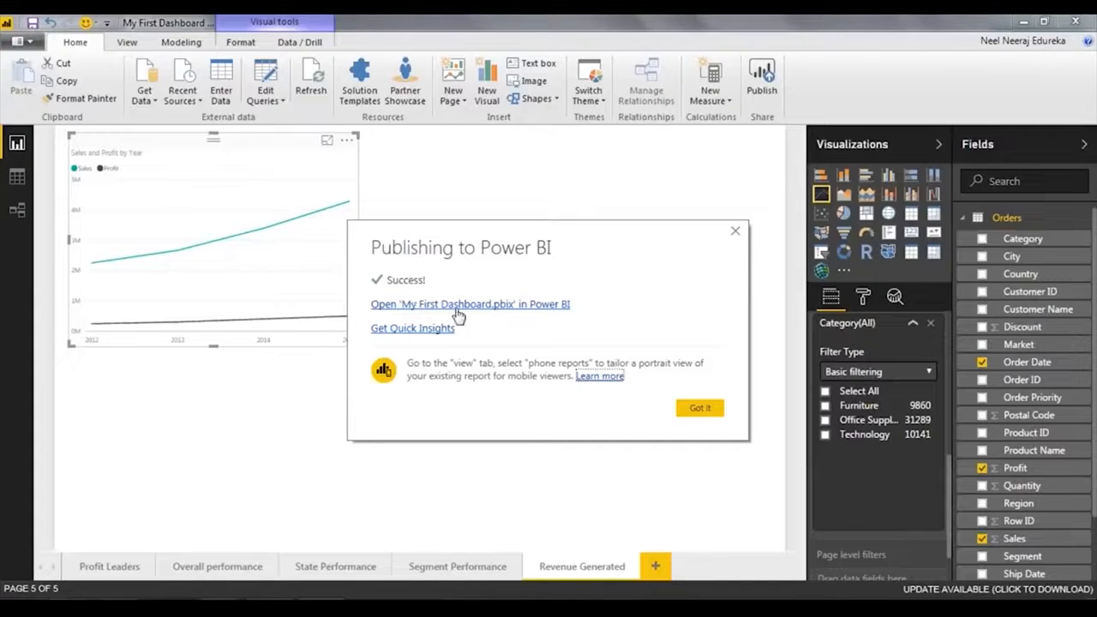
left_click(424, 305)
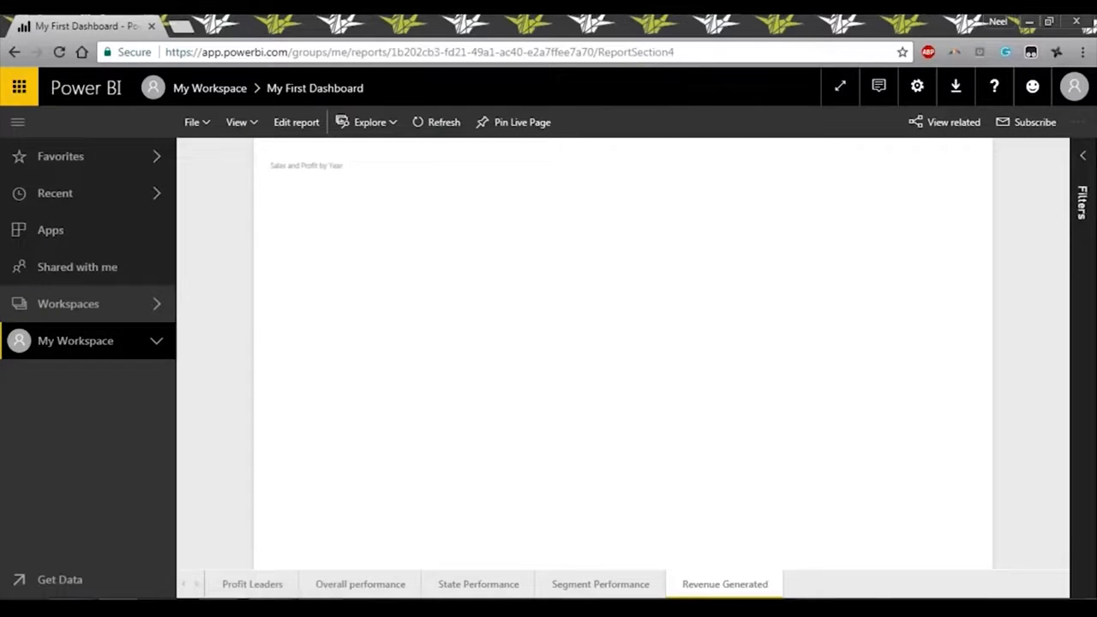
Look through the published Overall performance, State Performance, Segment Performance and Revenue Generated pages.
left_click(345, 584)
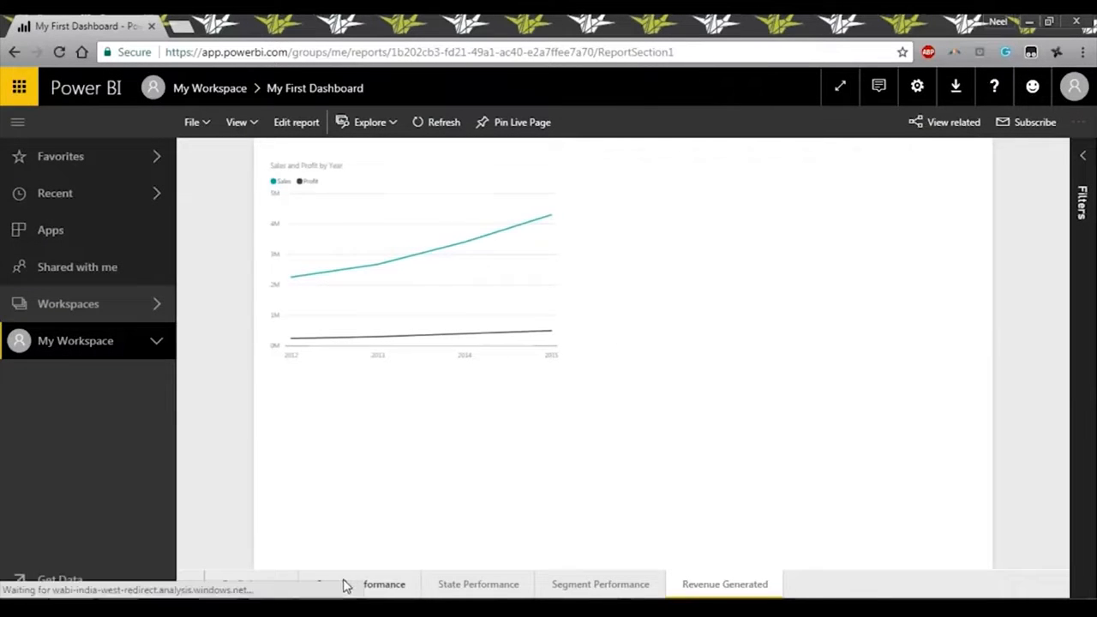
left_click(492, 583)
left_click(638, 586)
left_click(742, 586)
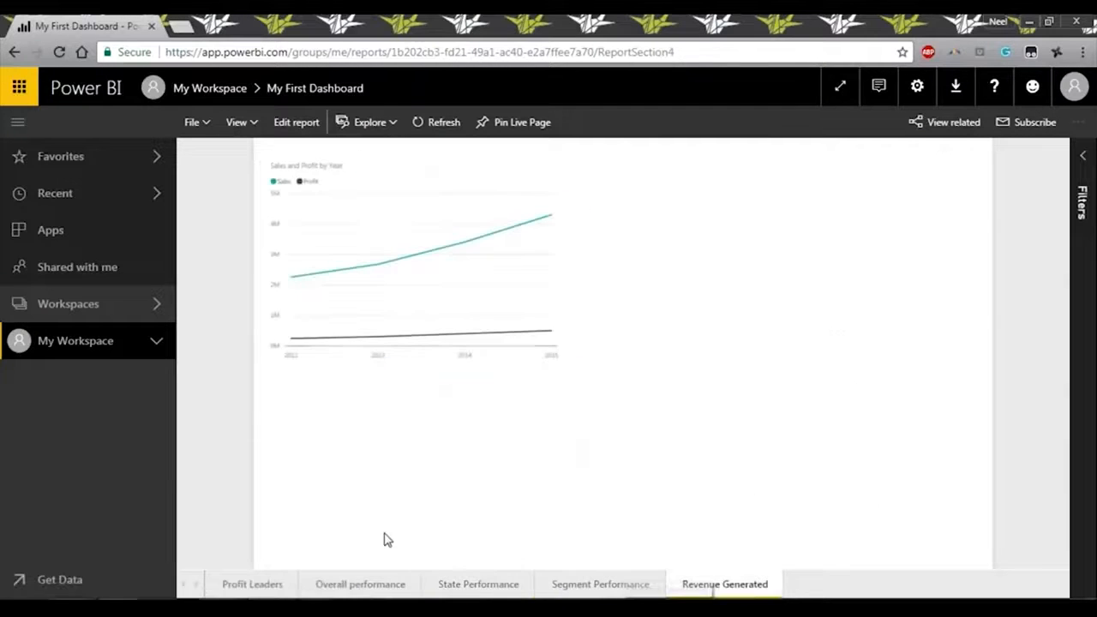
Put the report in editing mode and clear the Region filter on the Overall performance line chart.
left_click(360, 584)
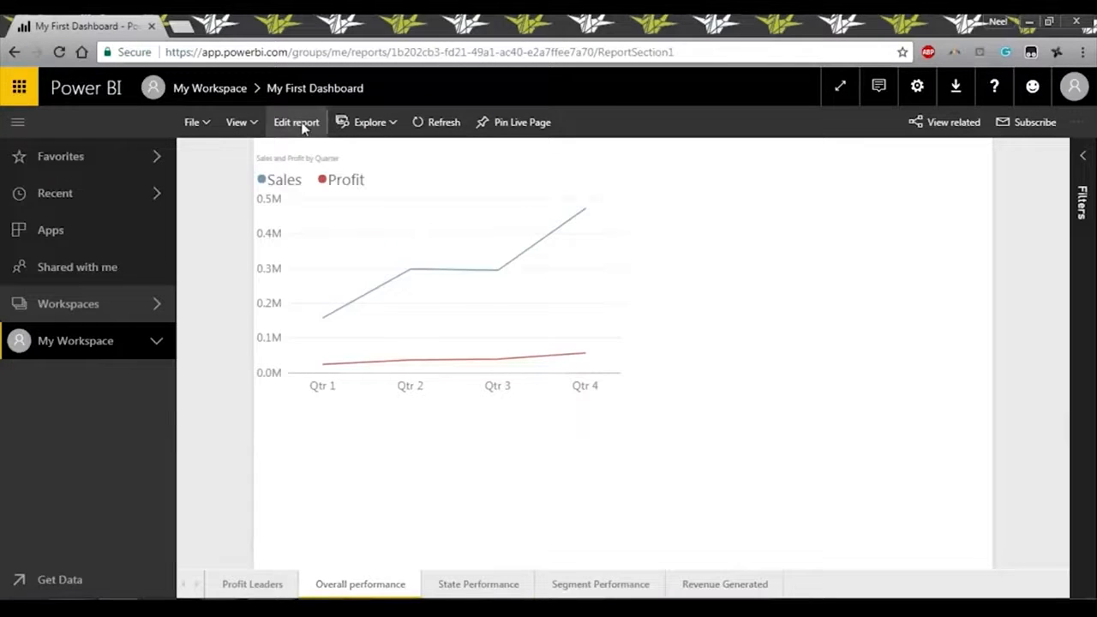
left_click(295, 123)
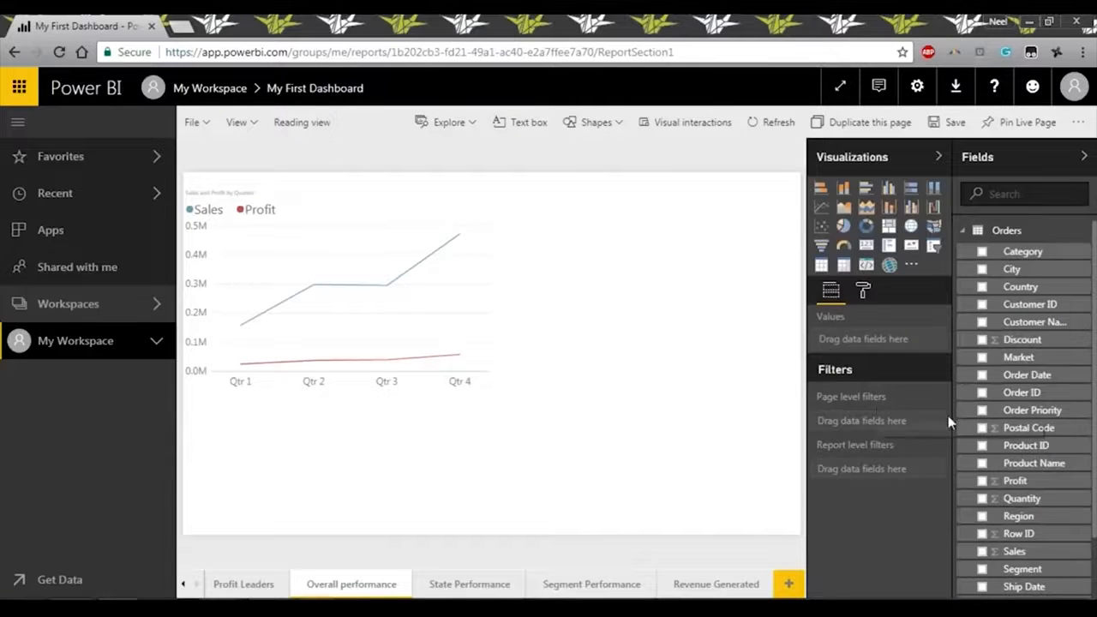
scroll(994, 355, "down", 2)
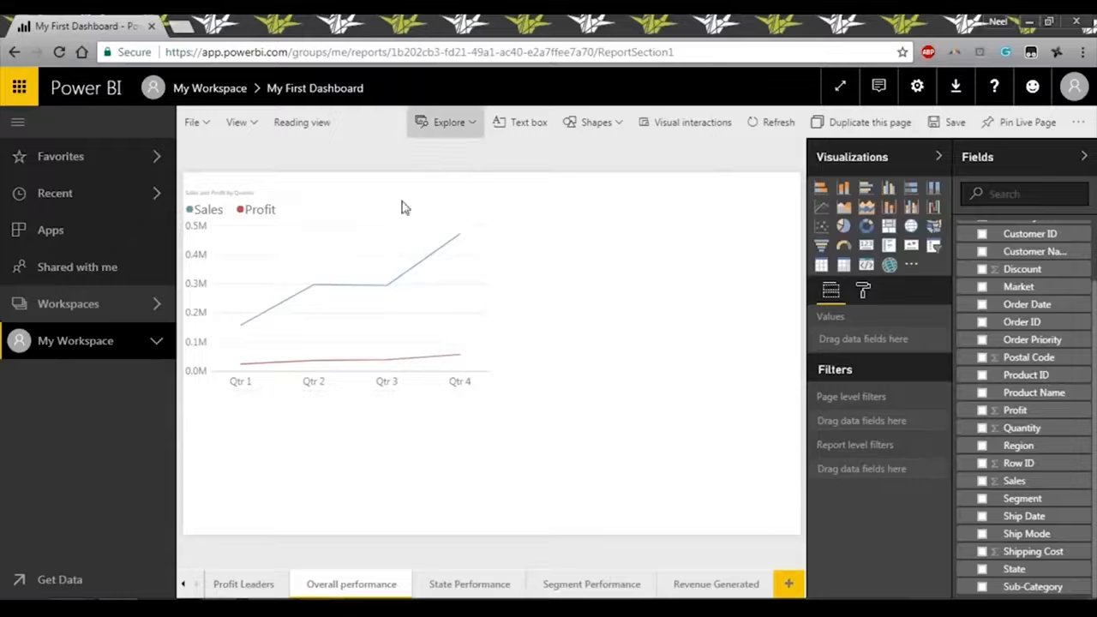
left_click(442, 360)
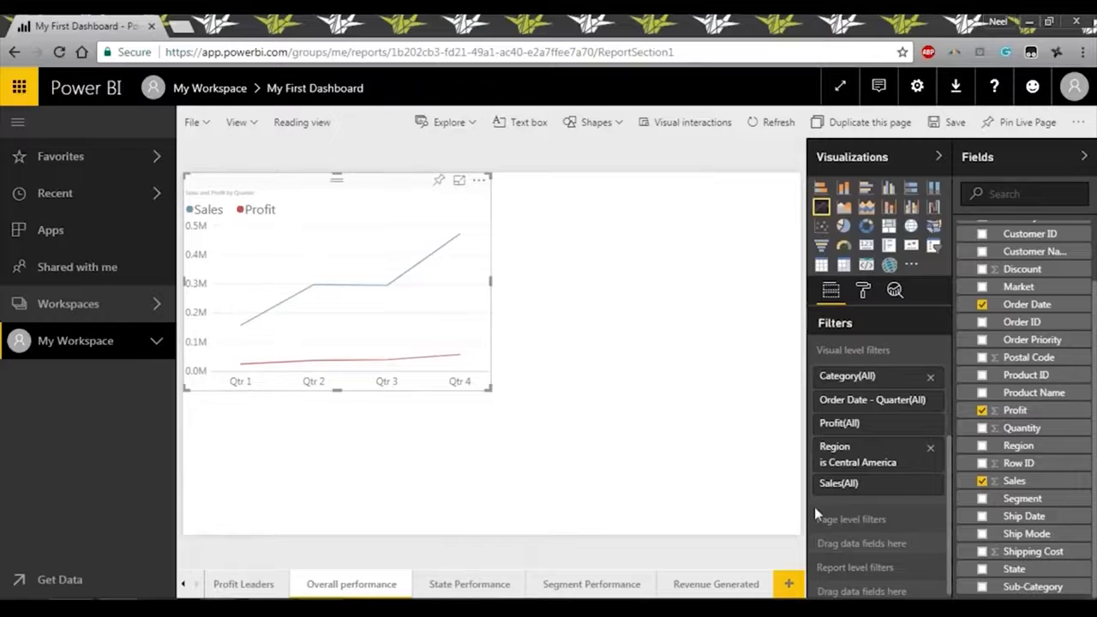
left_click(930, 462)
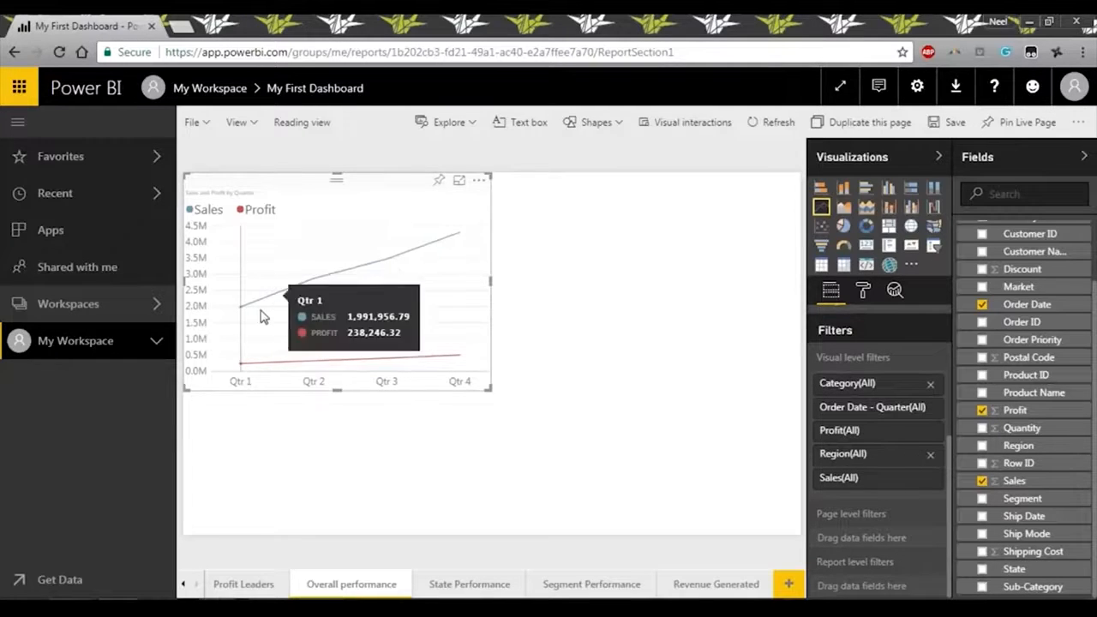
Examine the Profit Leaders map, moving from state to country level and back to state level.
left_click(264, 586)
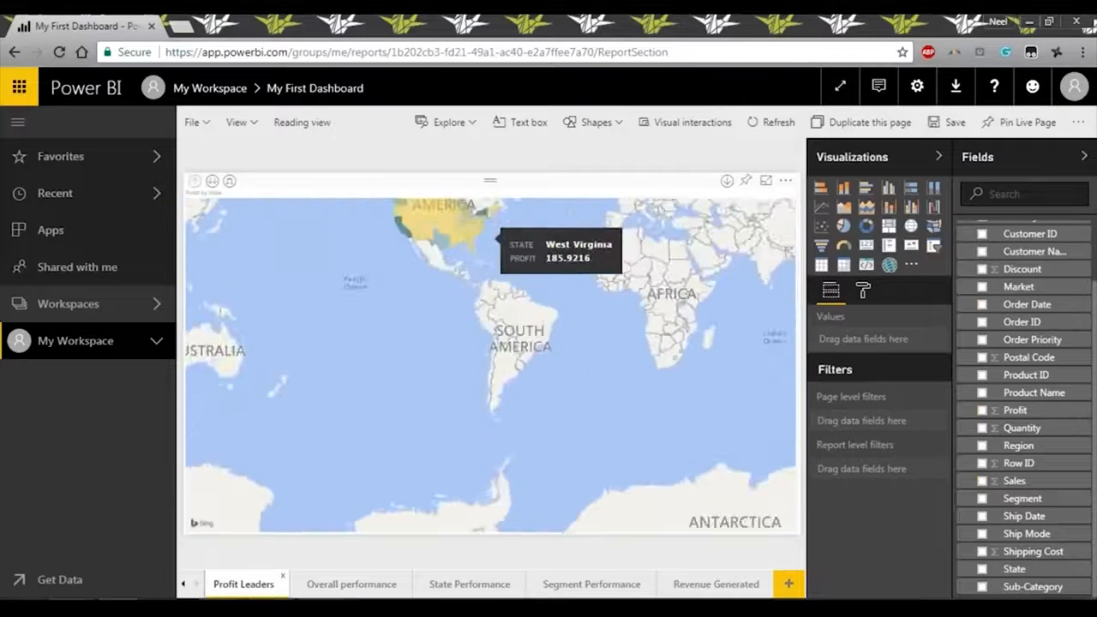
scroll(406, 286, "up", 3)
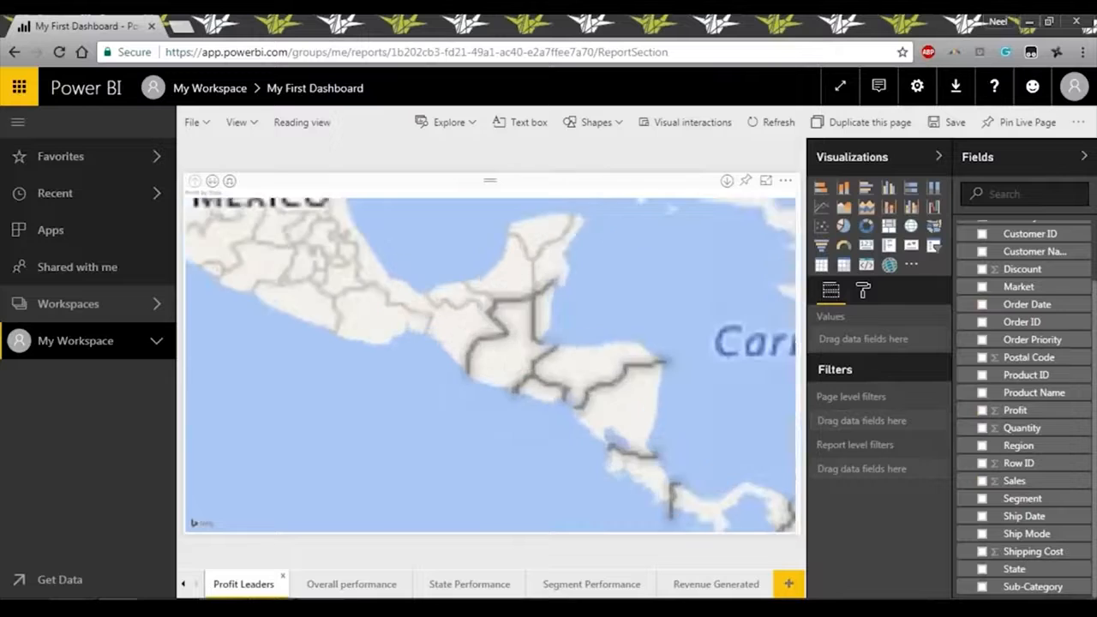
left_click_drag(421, 283, 506, 514)
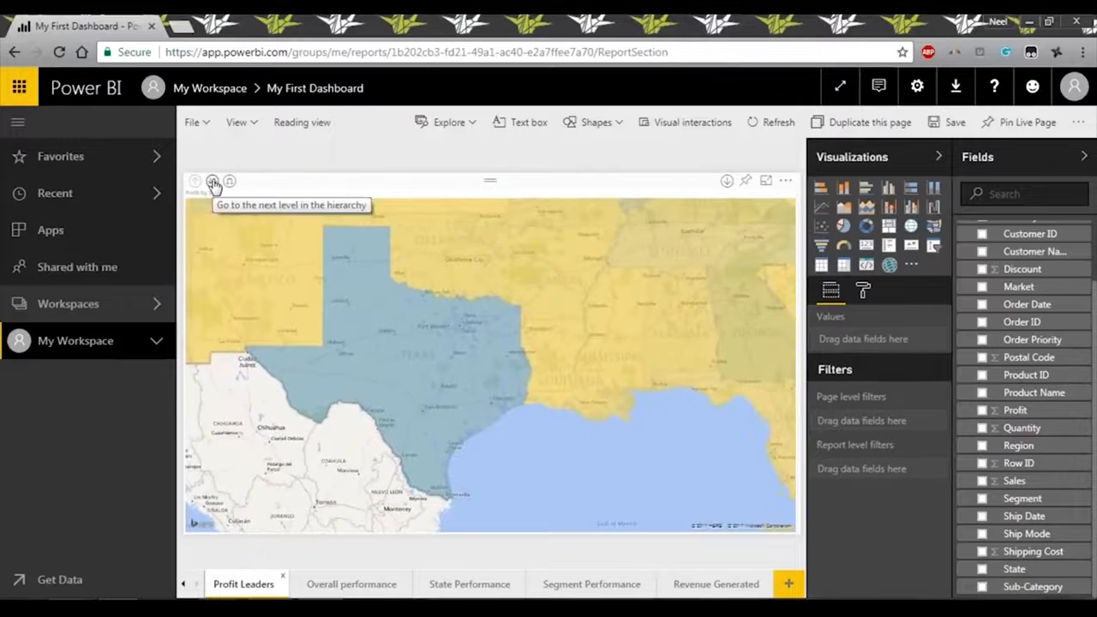
left_click(214, 182)
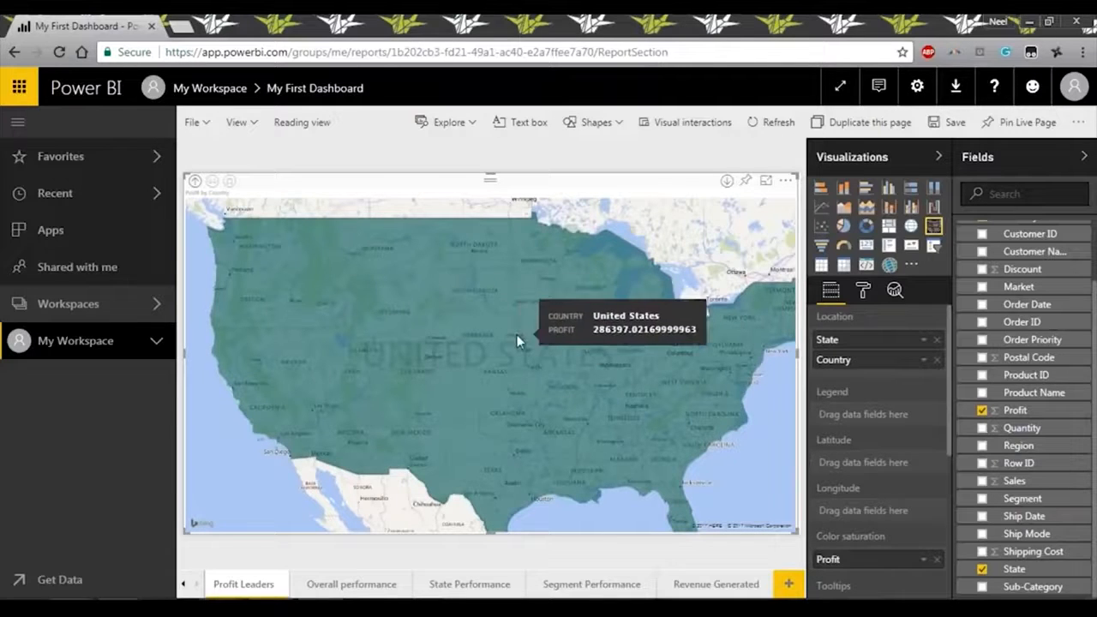
left_click(196, 183)
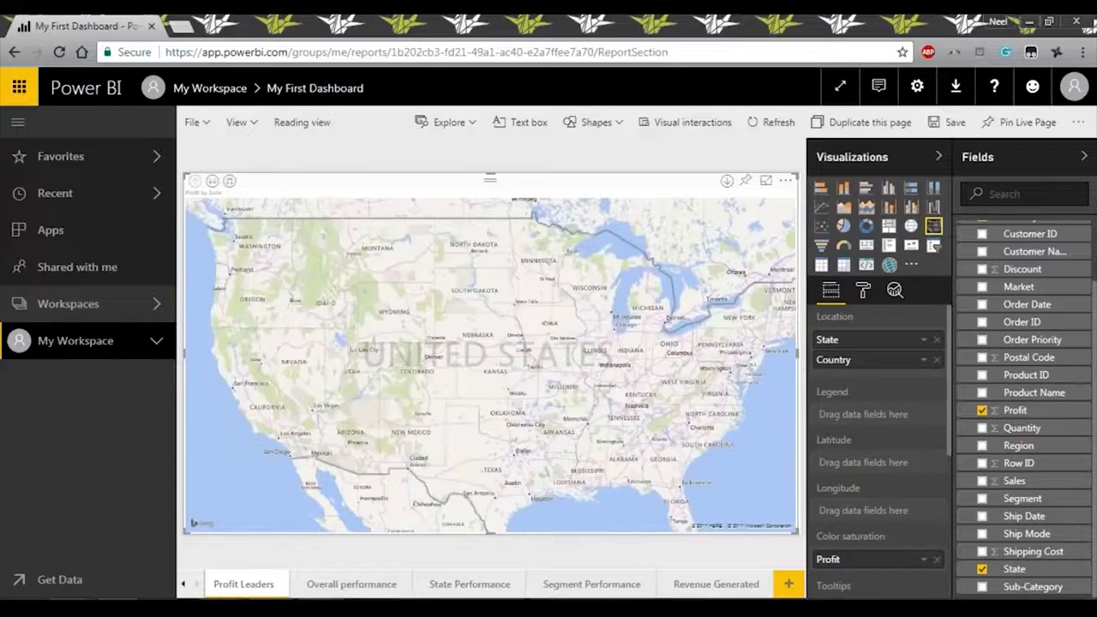
mouse_move(546, 481)
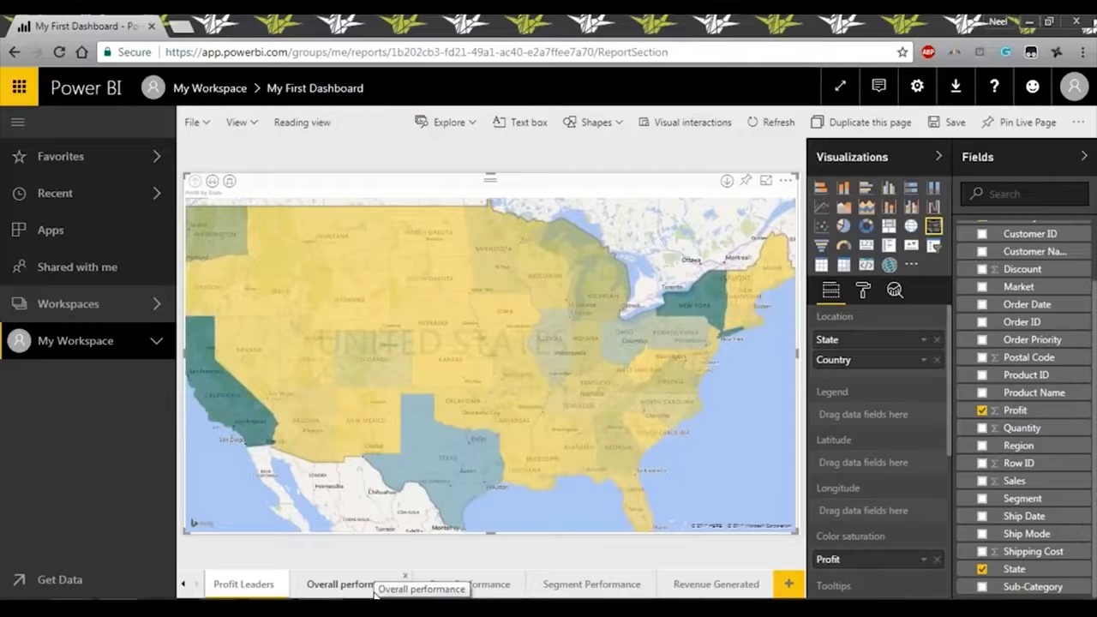
Clear the Country filter on the Profit Leaders map and move it to the country level.
scroll(887, 485, "down", 3)
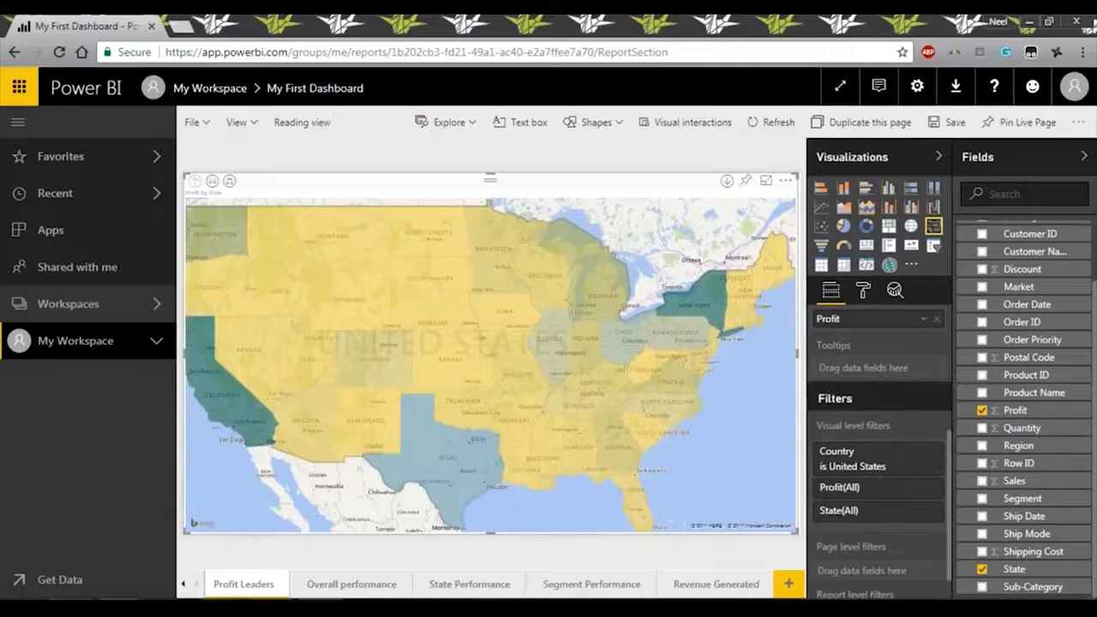
scroll(424, 351, "down", 1)
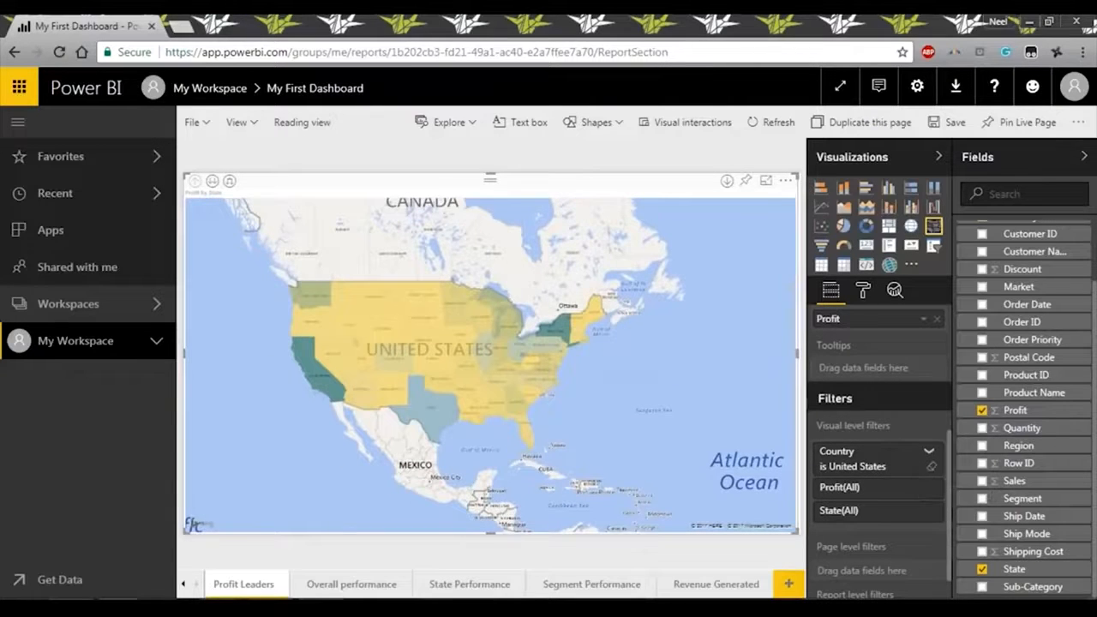
left_click(924, 452)
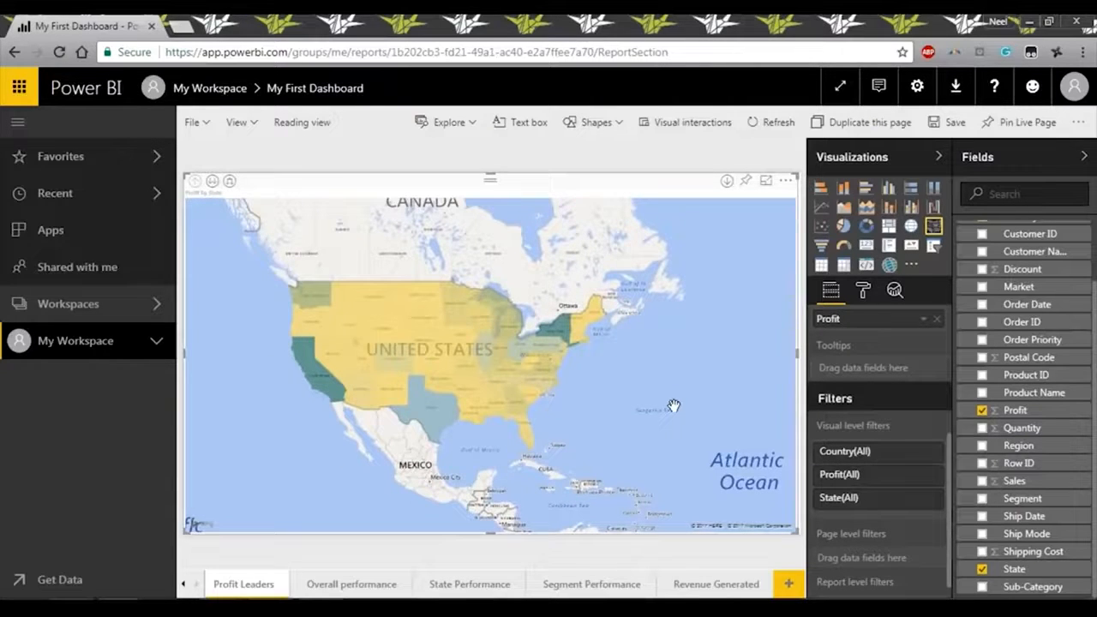
scroll(674, 406, "down", 2)
left_click_drag(555, 424, 491, 433)
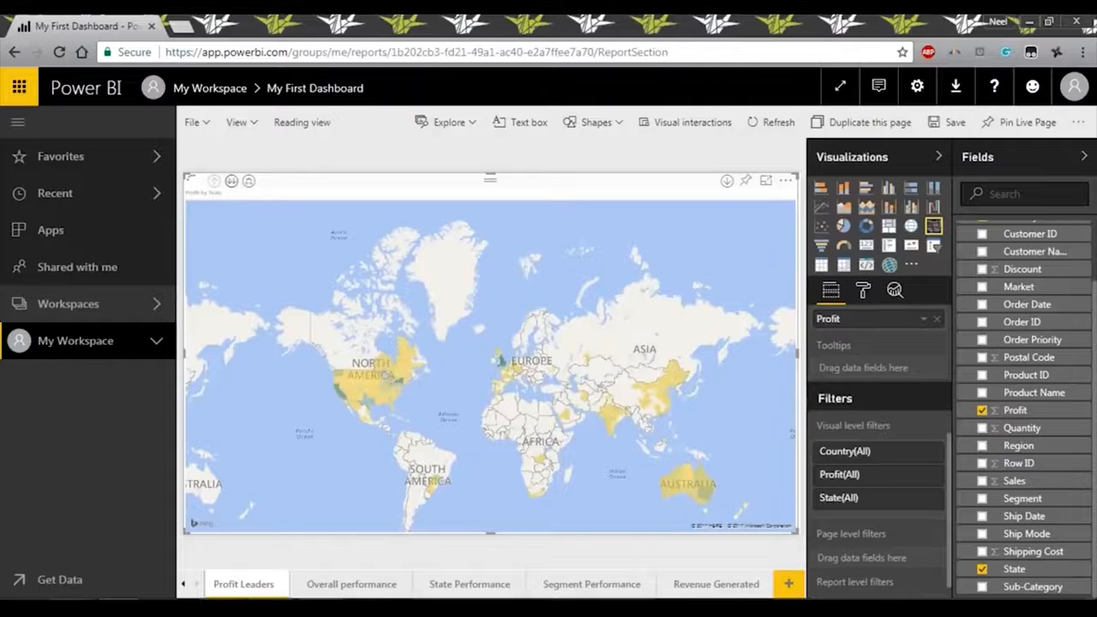
left_click(231, 181)
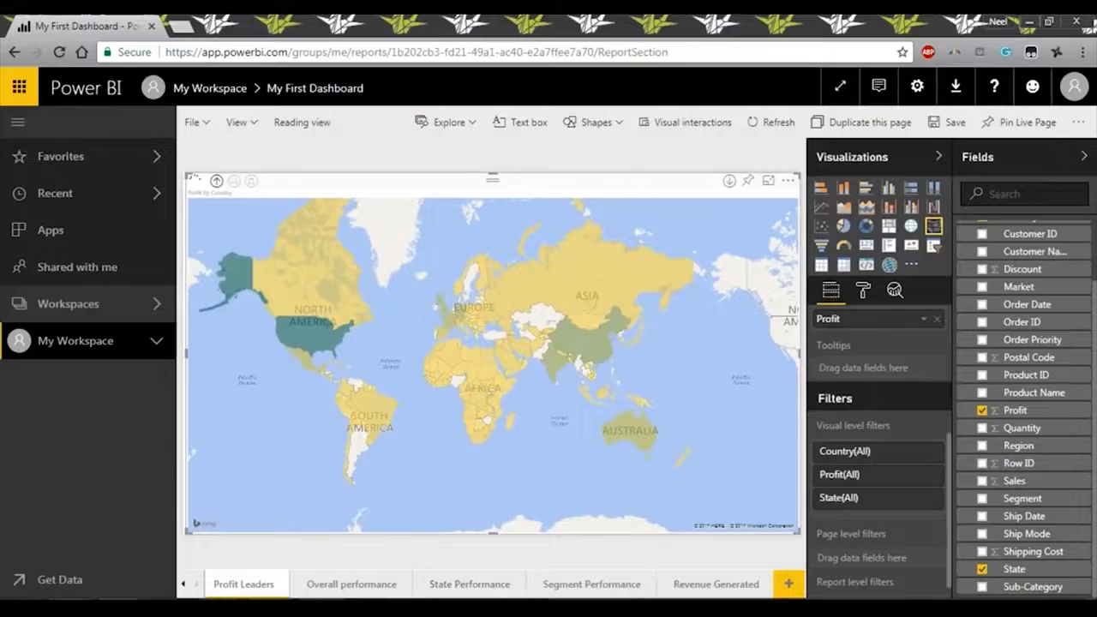
Review the dashboards, reports and datasets in My Workspace and the list of available workspaces.
left_click(156, 343)
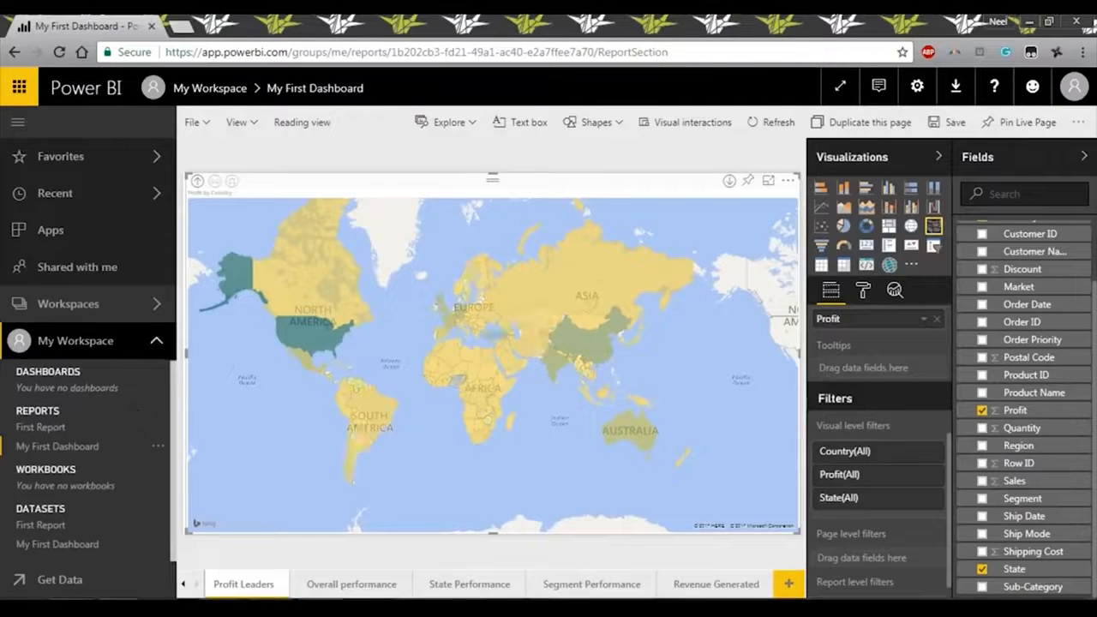
left_click(155, 340)
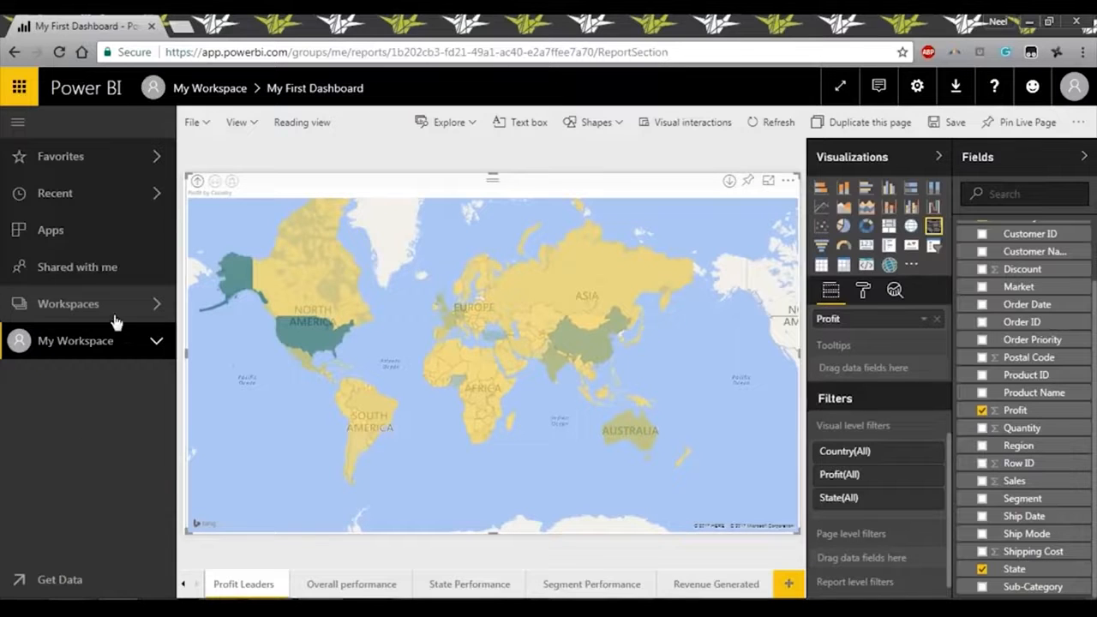
left_click(154, 306)
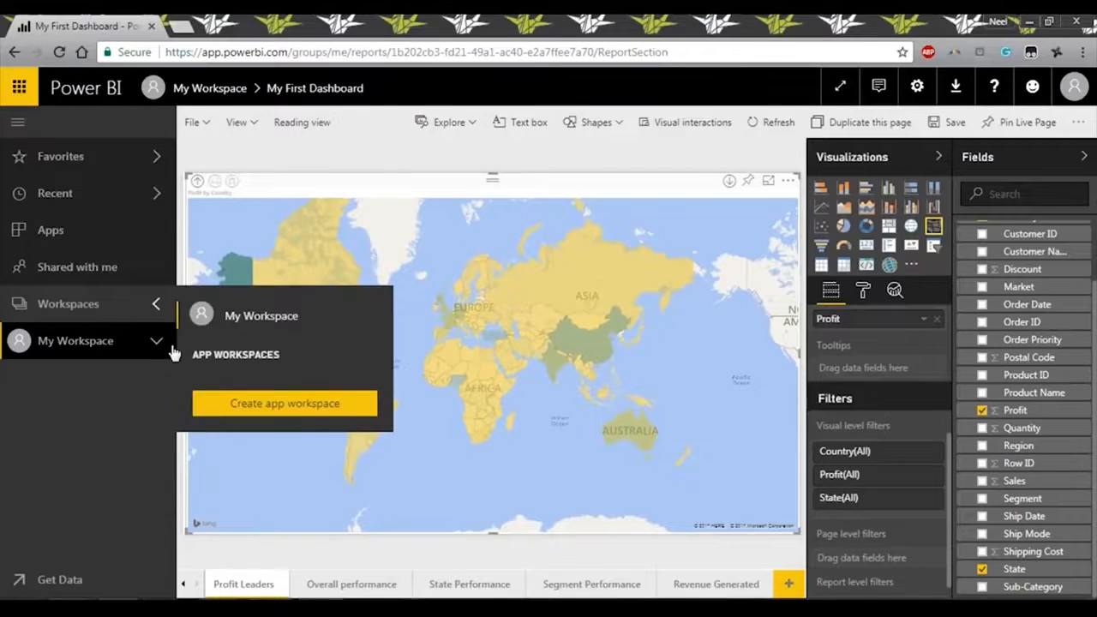
left_click(159, 307)
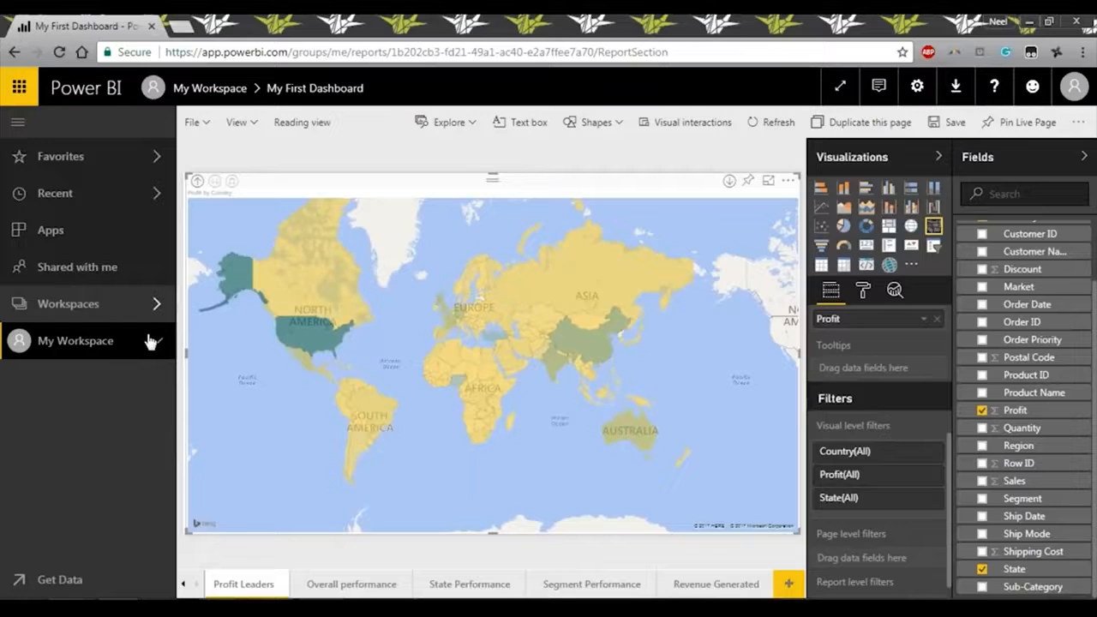
left_click(155, 344)
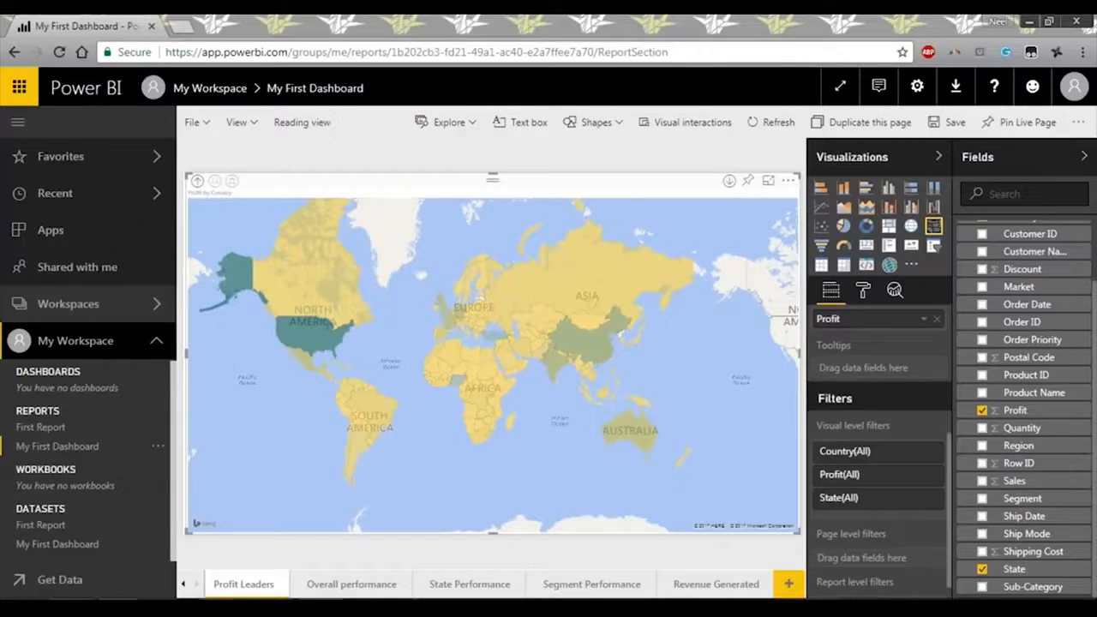
left_click(164, 341)
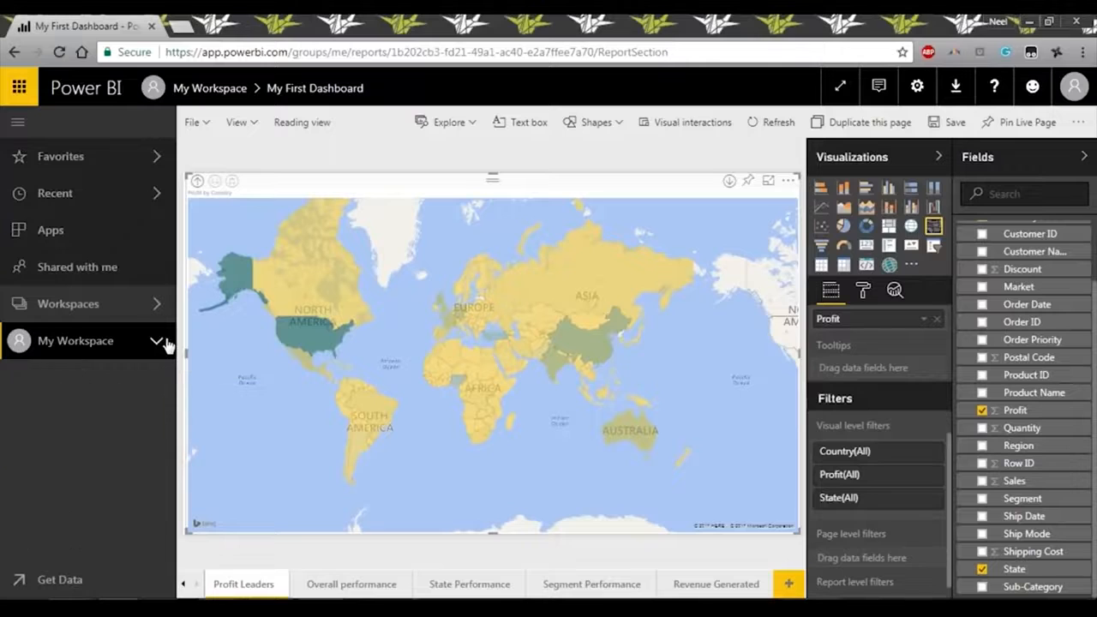
Pin the quarterly Sales and Profit line chart from Overall performance to a new dashboard named My First Dashboard.
left_click(364, 586)
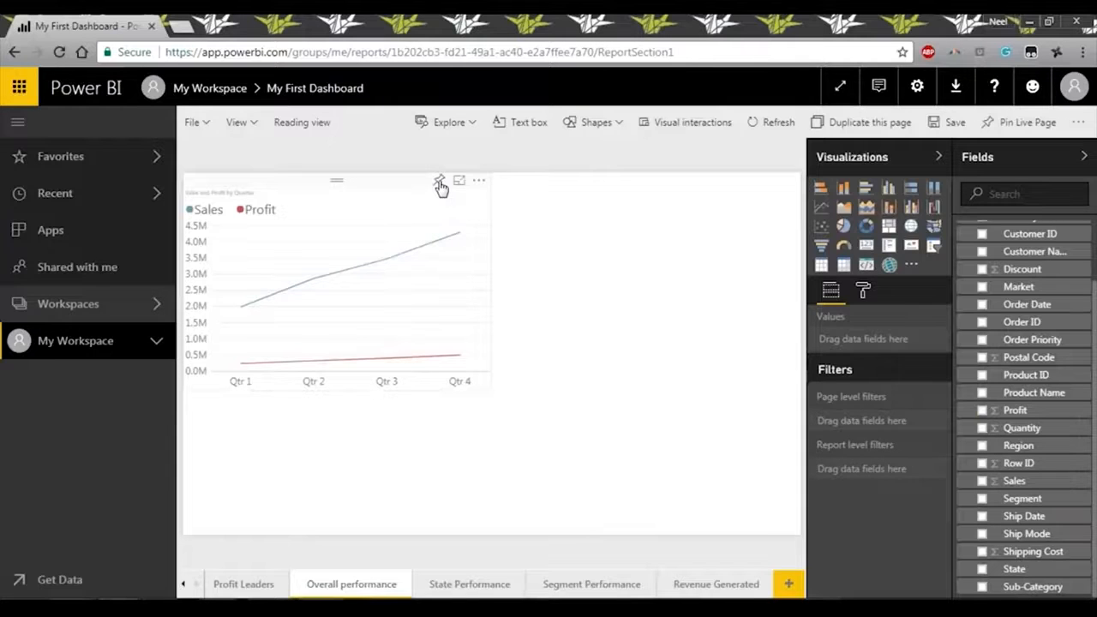
left_click(440, 184)
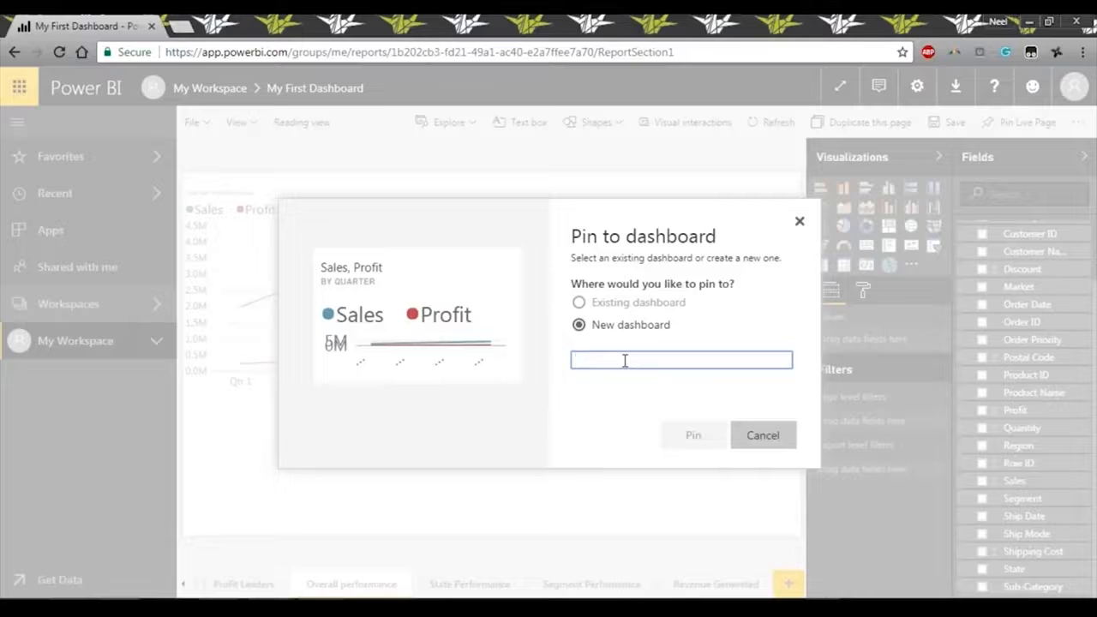
type("My First Dashboard")
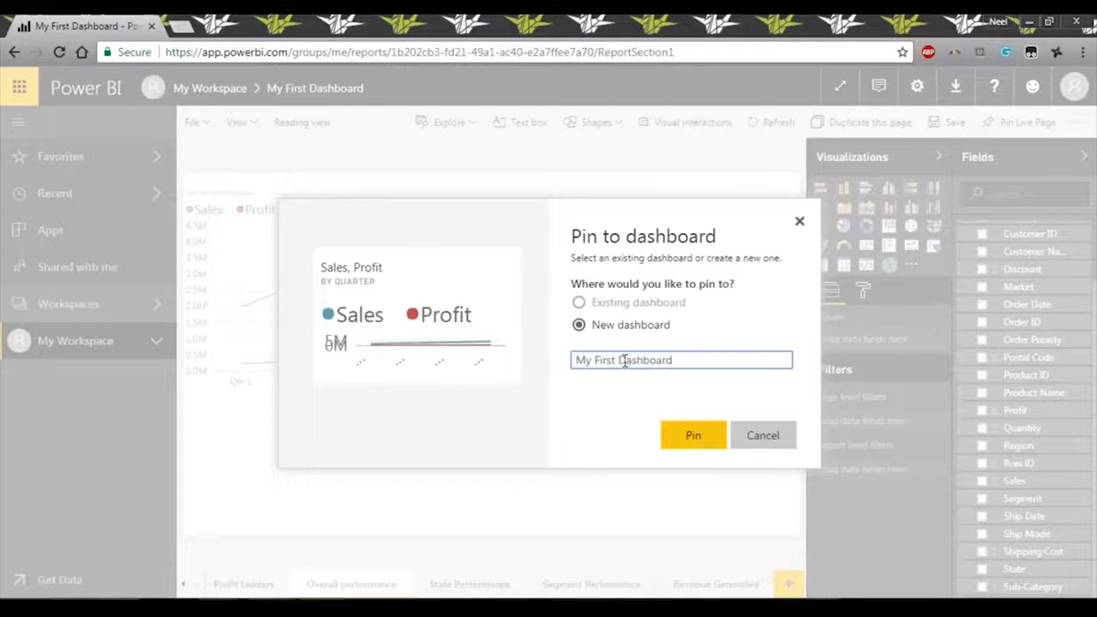
left_click(693, 435)
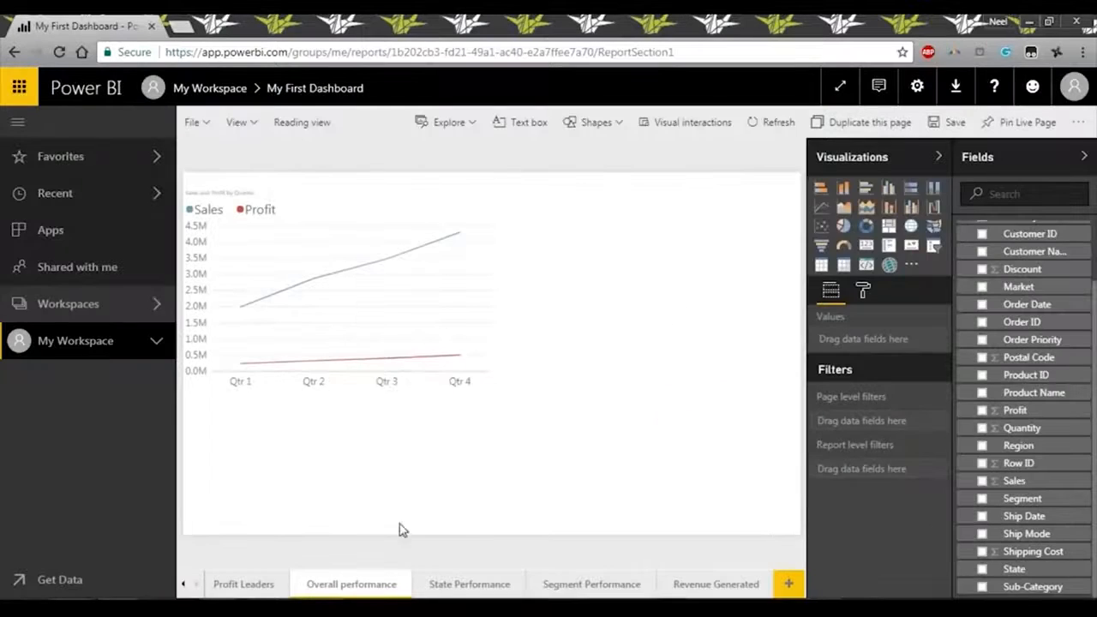
Pin the State Performance scatter chart to the existing My First Dashboard.
left_click(469, 584)
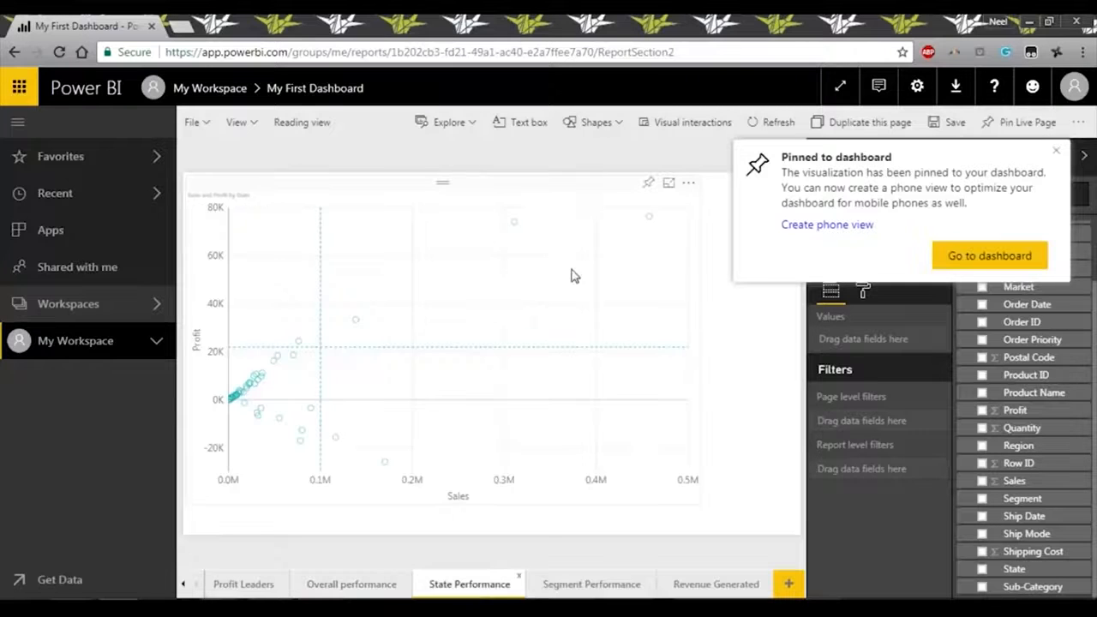
left_click(651, 185)
left_click(692, 434)
Pin the Segment Performance sub-category bar chart to the existing My First Dashboard.
left_click(591, 583)
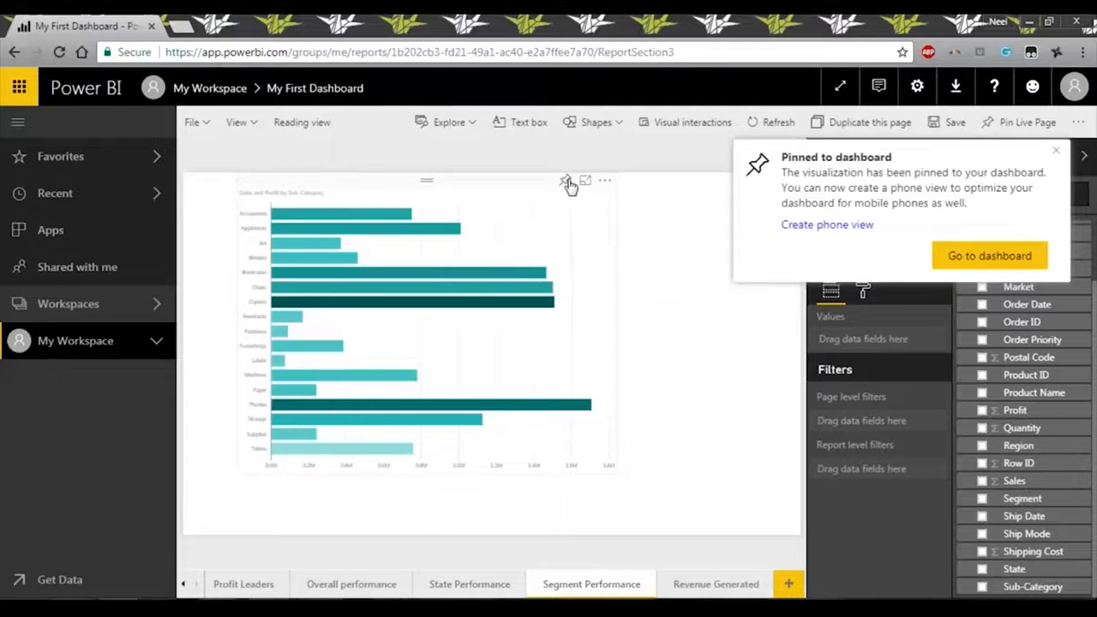
left_click(569, 181)
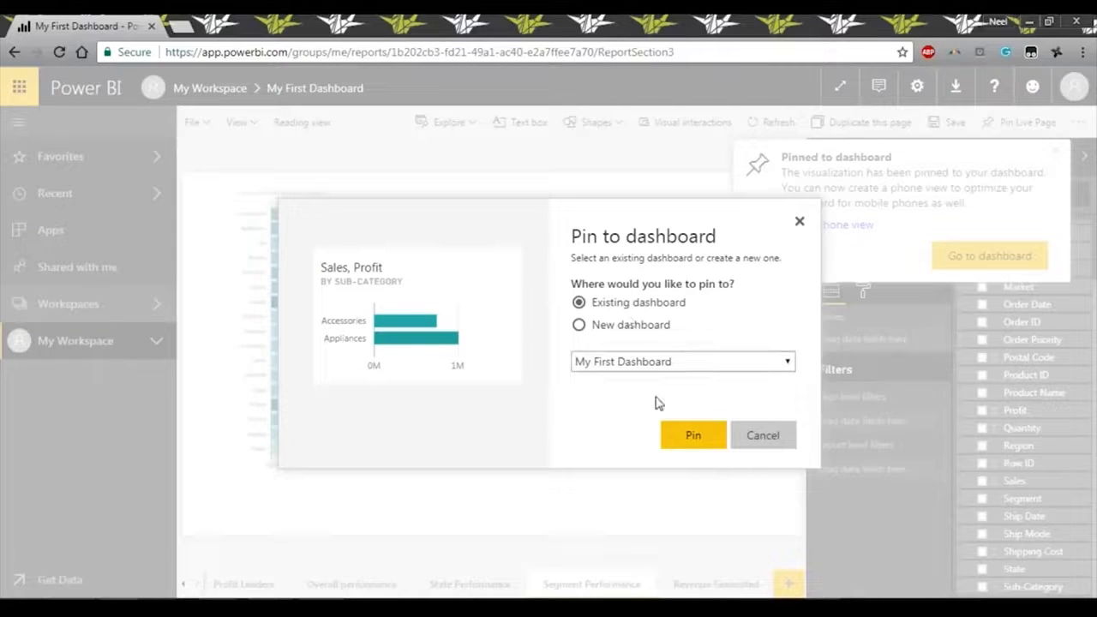
left_click(718, 367)
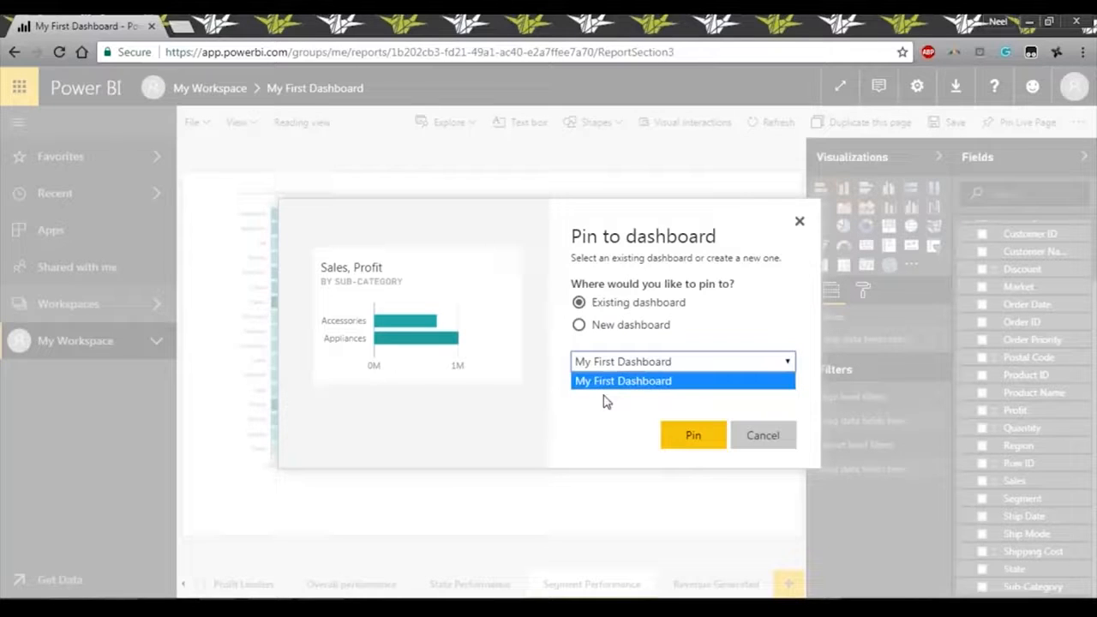
left_click(690, 449)
Pin the Sales and Profit by Year line chart from the Revenue Generated page to the existing My First Dashboard.
left_click(724, 583)
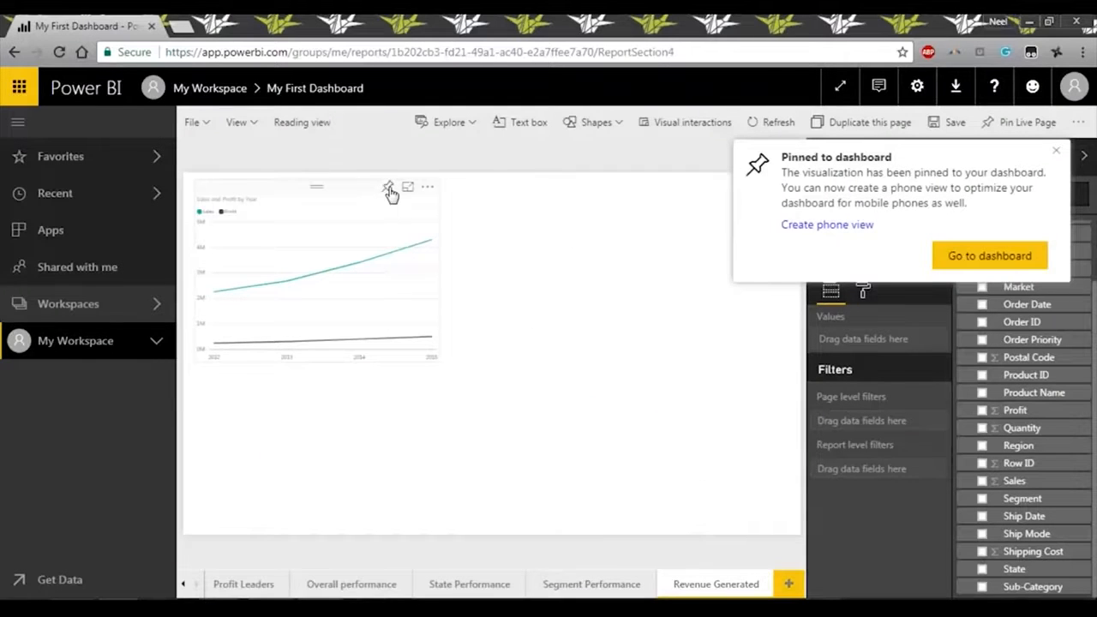
left_click(388, 188)
left_click(705, 445)
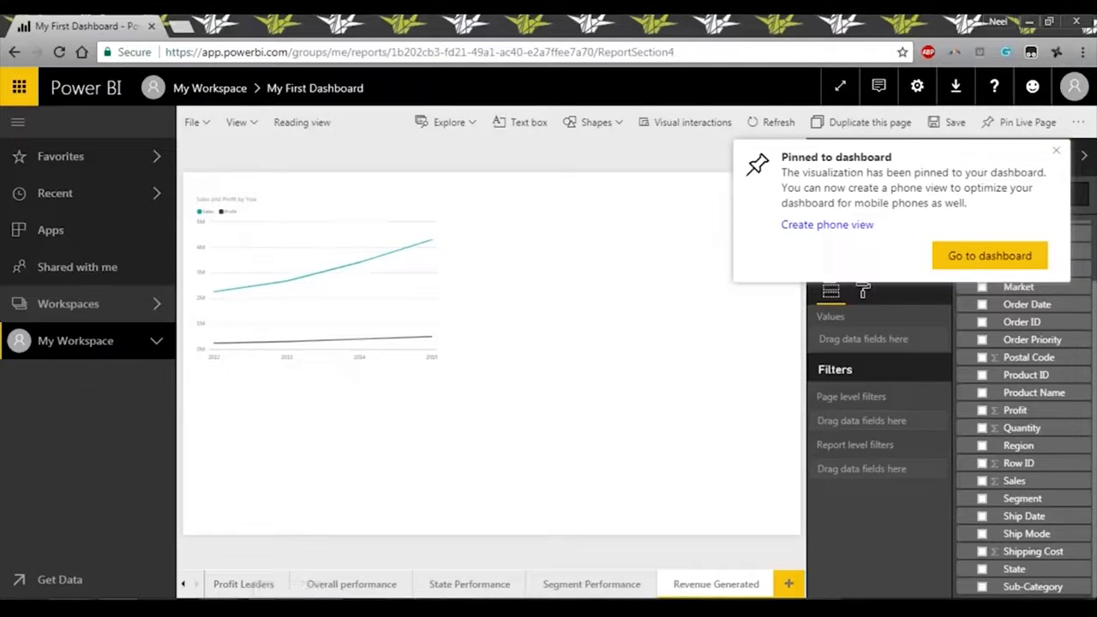
Open My First Dashboard from My Workspace, saving the report changes, and look over its pinned tiles.
left_click(149, 344)
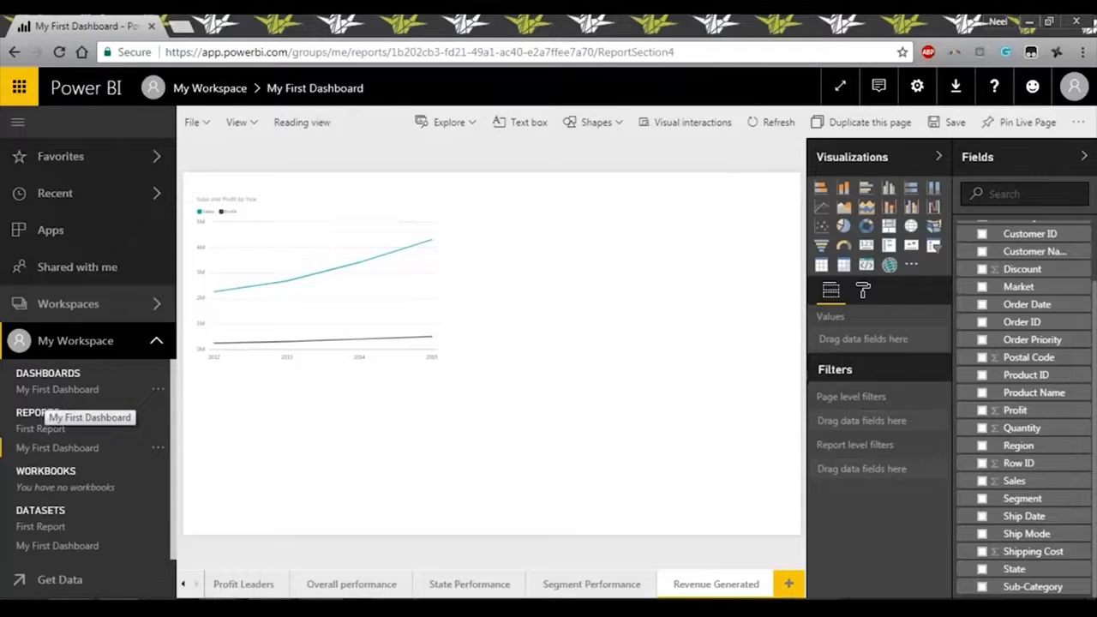
left_click(22, 390)
left_click(607, 381)
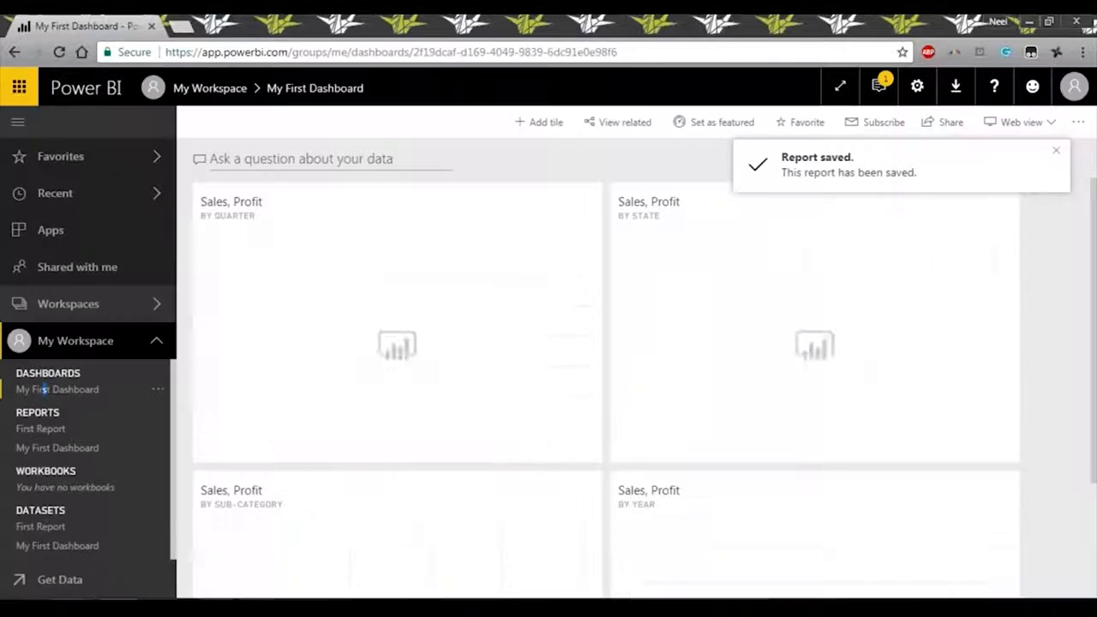
scroll(600, 377, "down", 2)
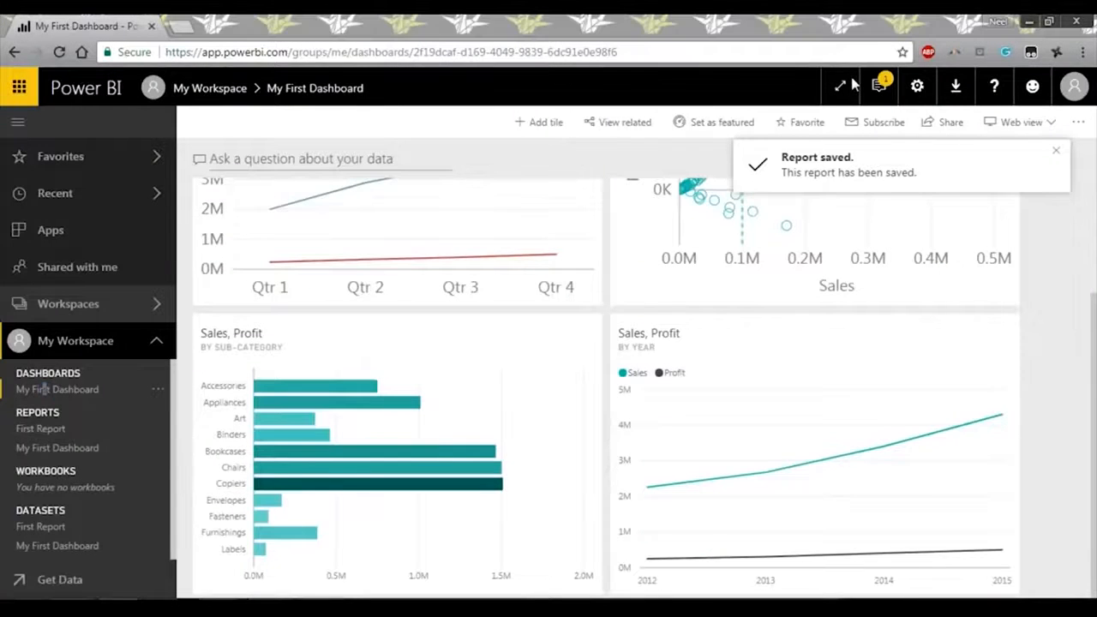
scroll(644, 403, "up", 2)
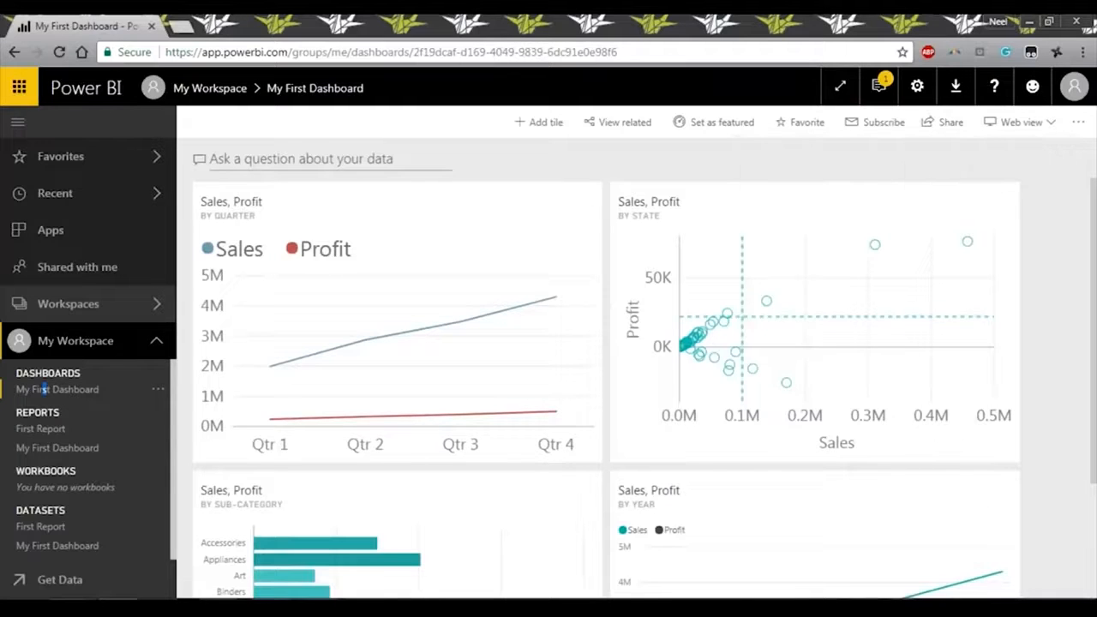
scroll(423, 252, "down", 3)
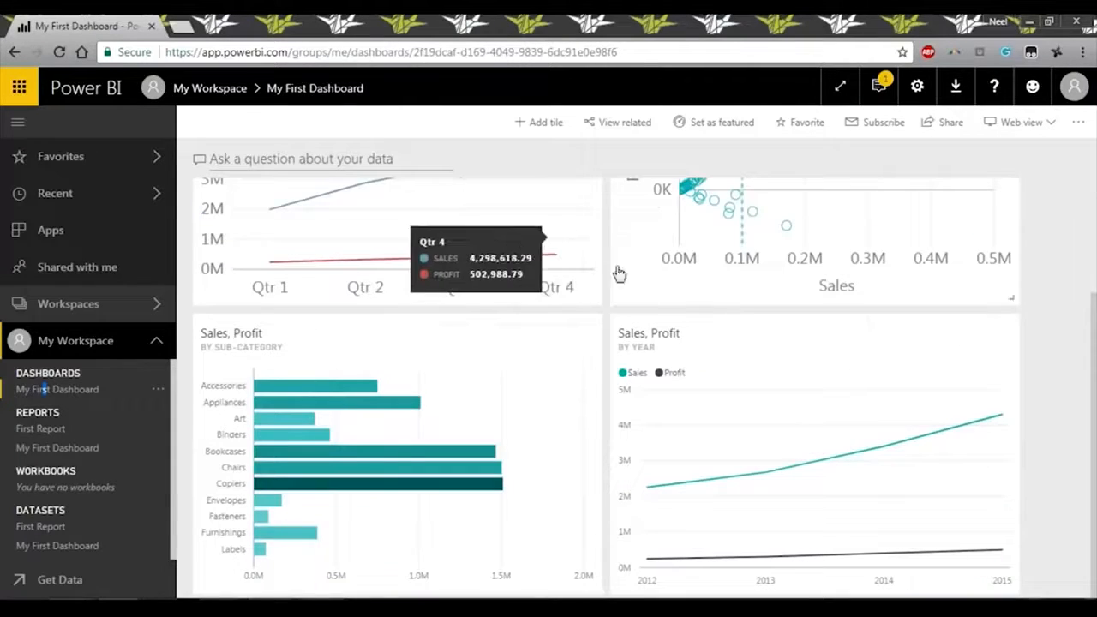
Preview the layout of all dashboard tiles in phone view and return to web view.
left_click(1021, 122)
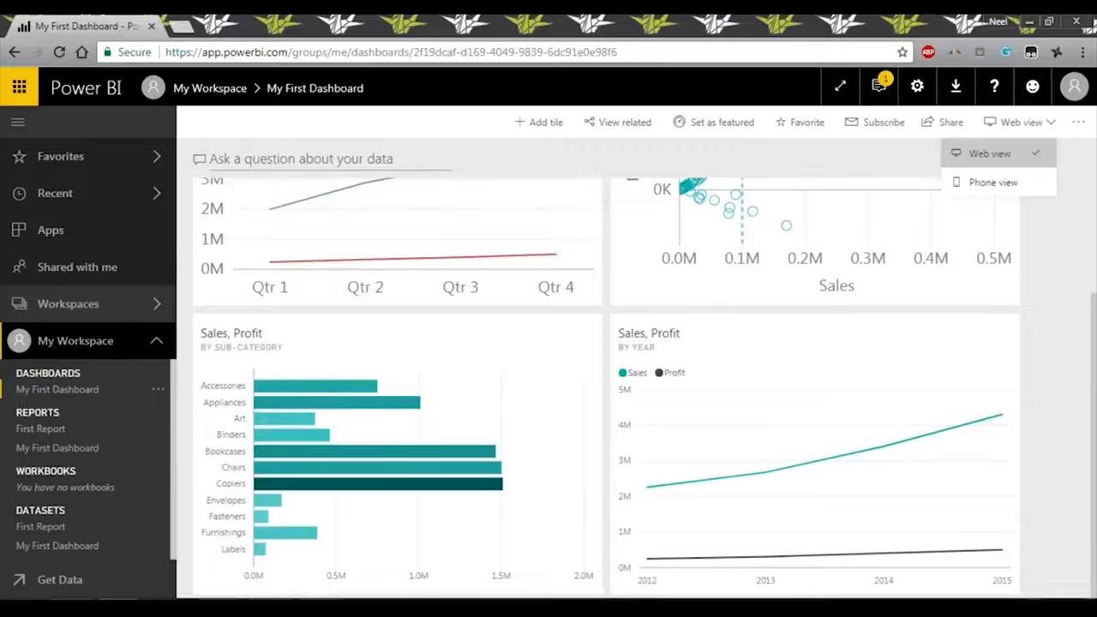
left_click(1022, 187)
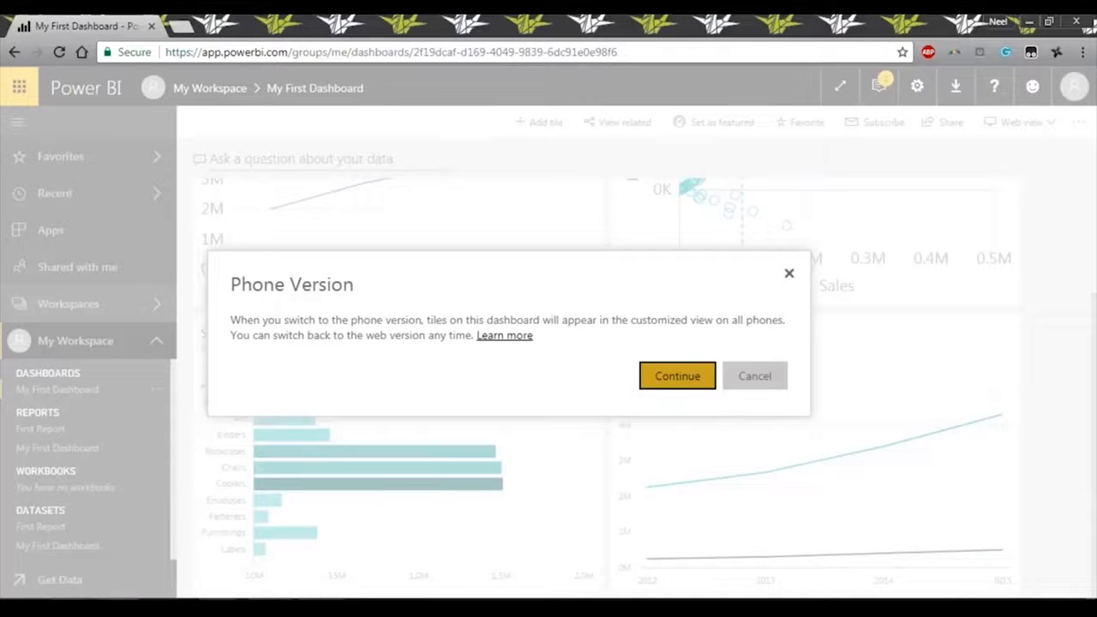
left_click(677, 375)
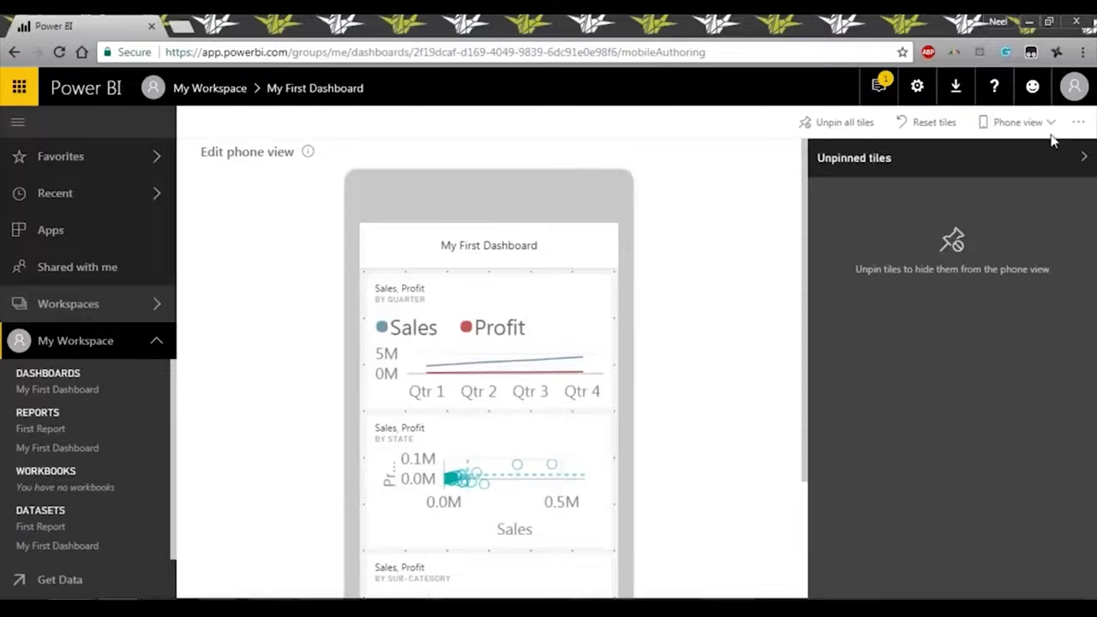
scroll(549, 355, "down", 2)
scroll(542, 439, "down", 2)
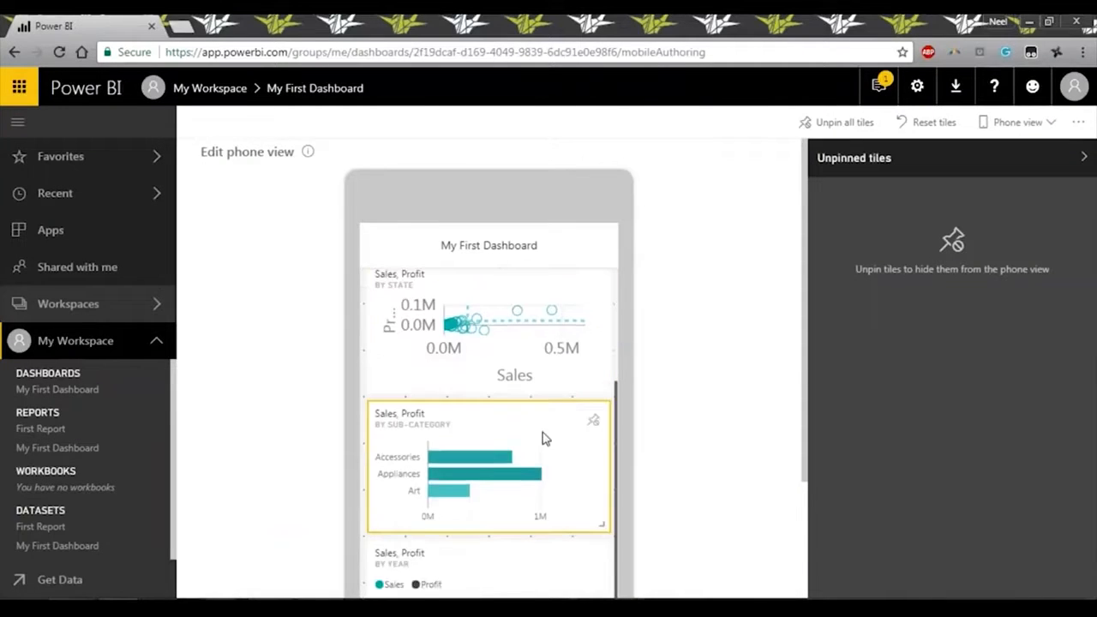
scroll(548, 428, "down", 2)
scroll(579, 419, "up", 5)
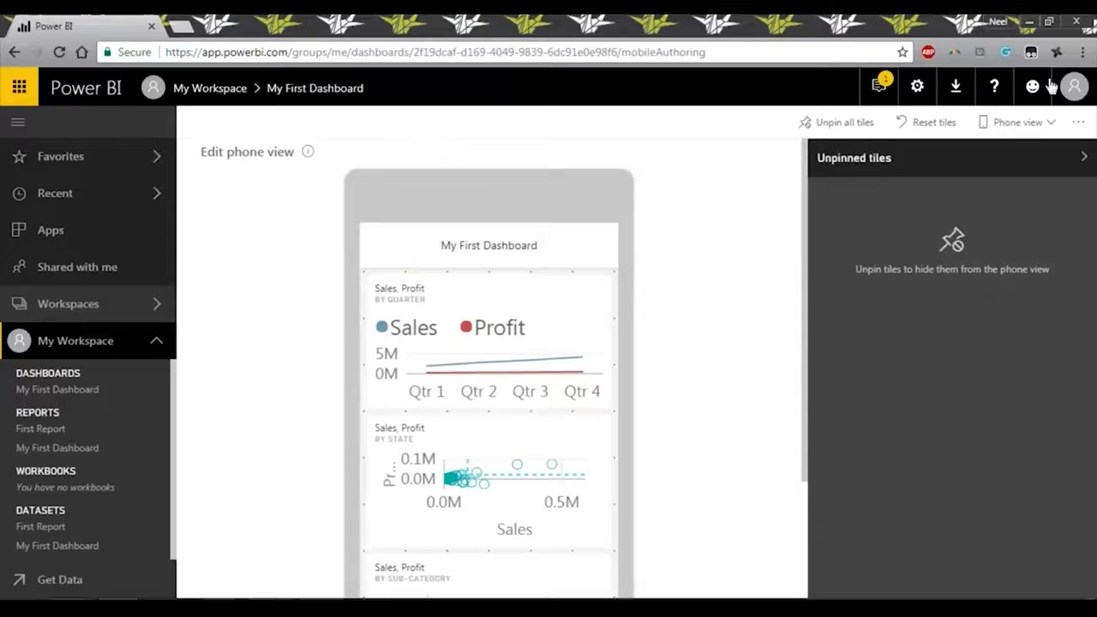
left_click(1002, 124)
left_click(974, 160)
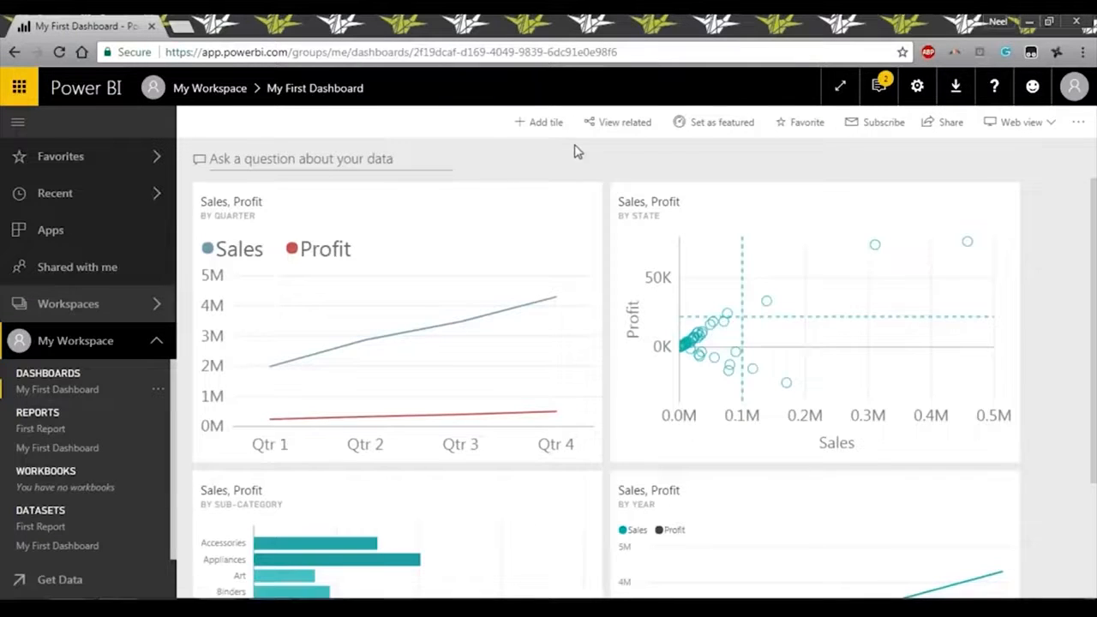
Set My First Dashboard as the featured dashboard.
left_click(734, 126)
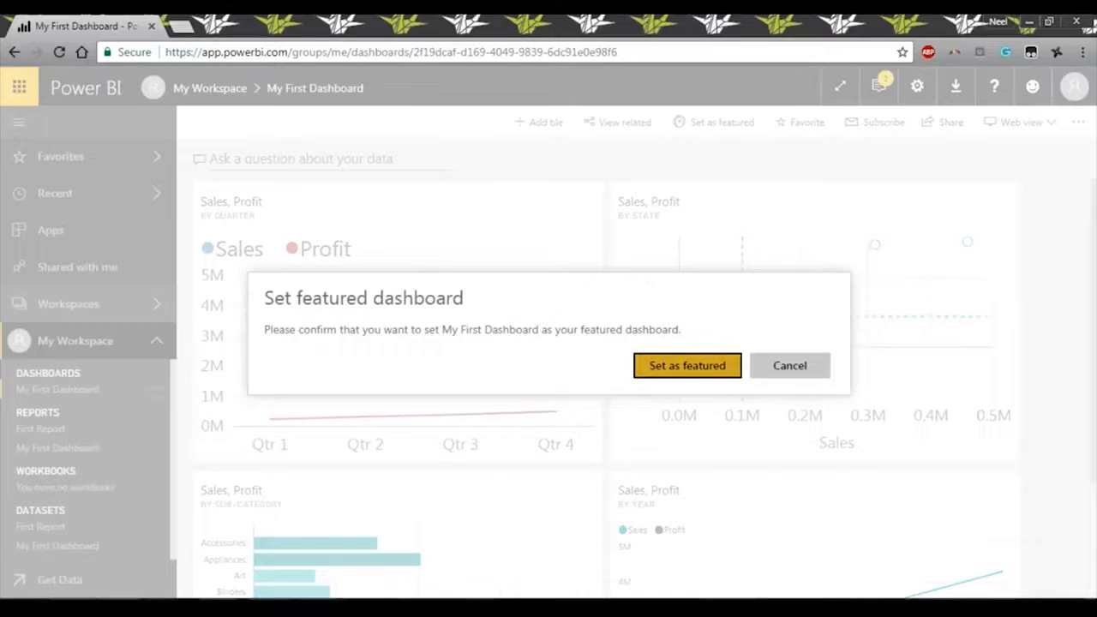
left_click(687, 365)
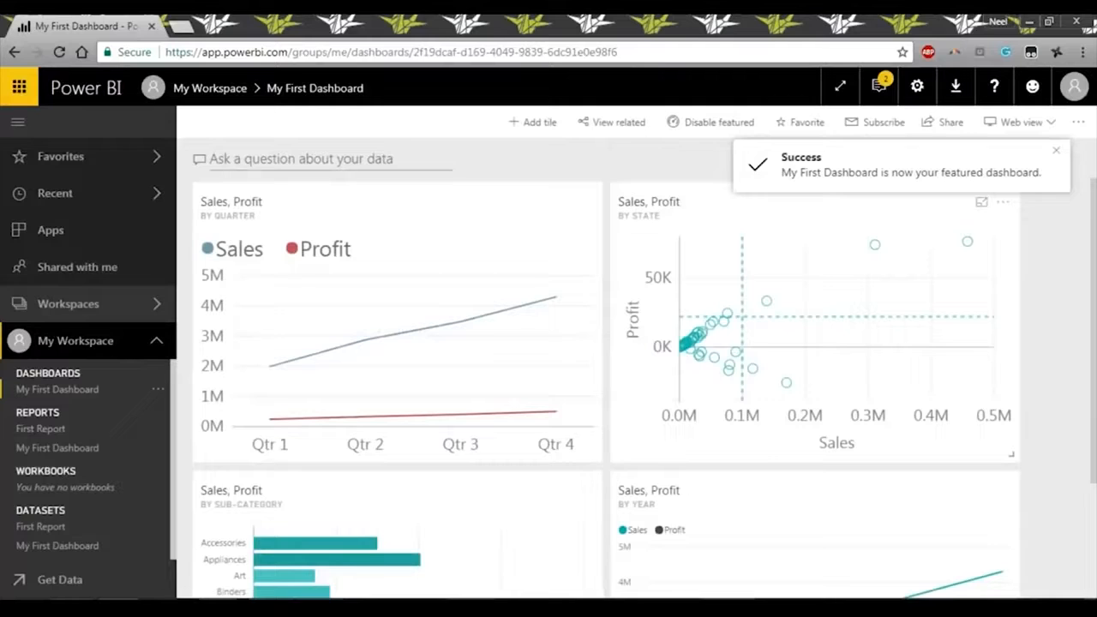
scroll(484, 279, "down", 2)
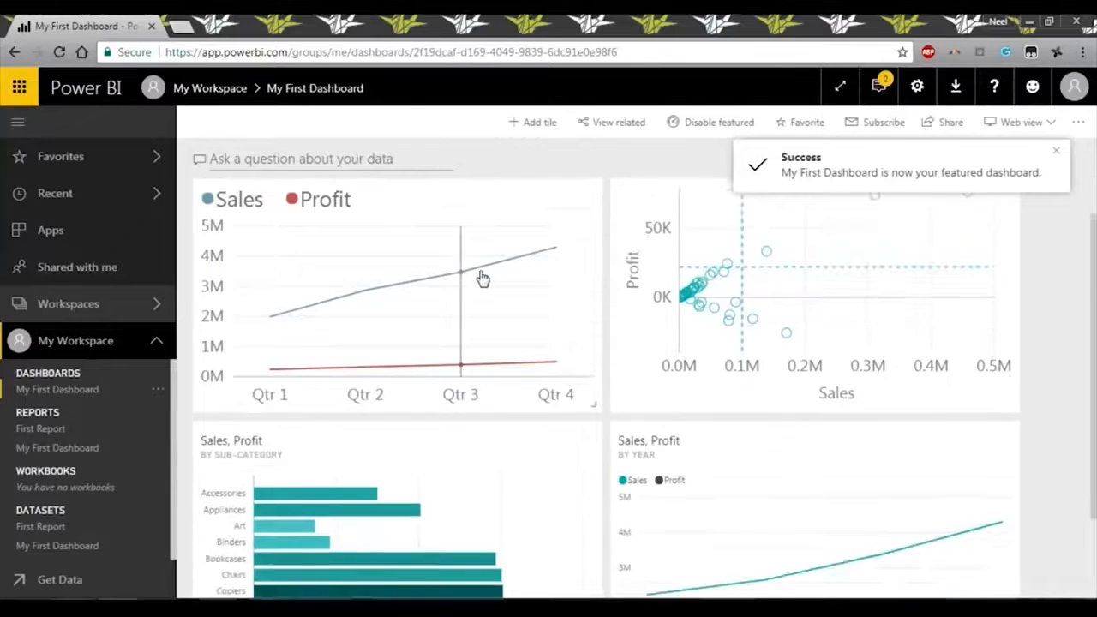
scroll(501, 281, "up", 2)
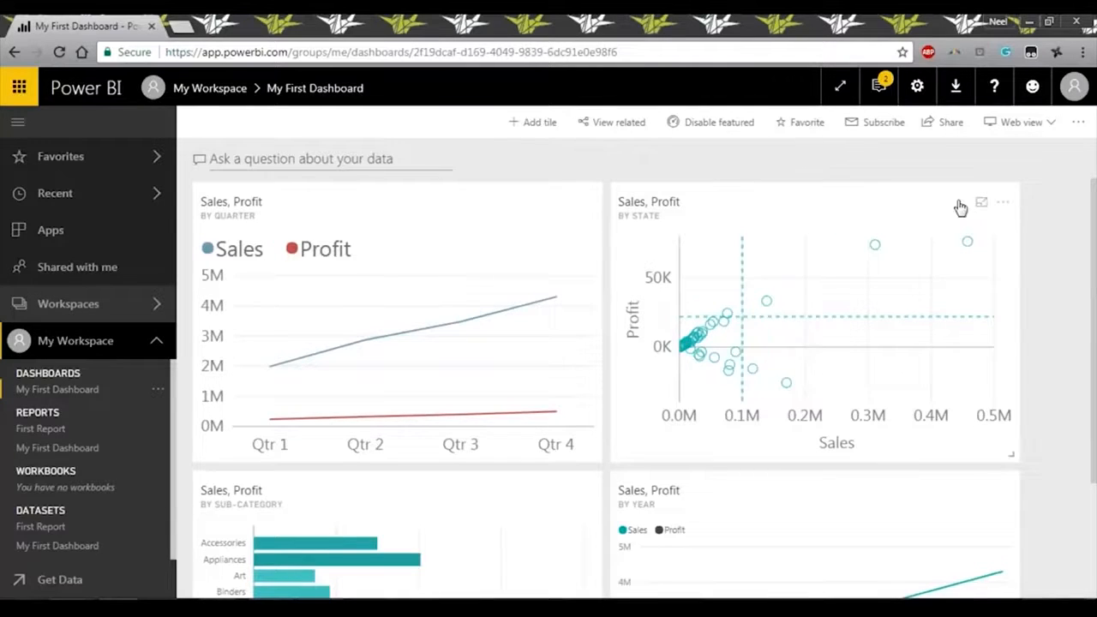
Try to share My First Dashboard with others.
left_click(942, 124)
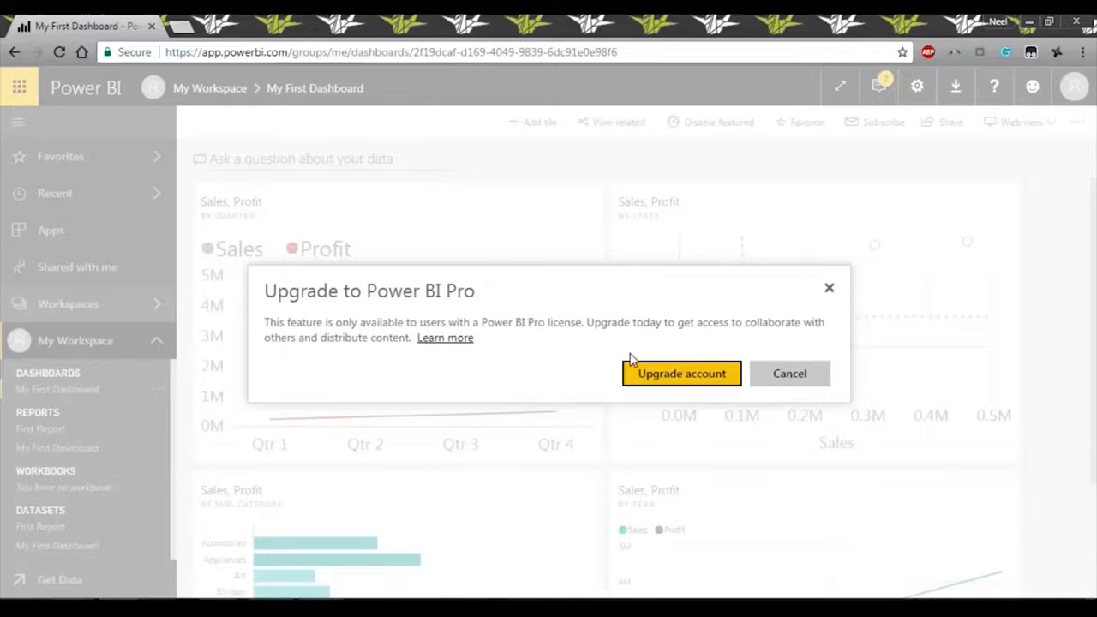
left_click(802, 381)
left_click_drag(639, 325, 646, 431)
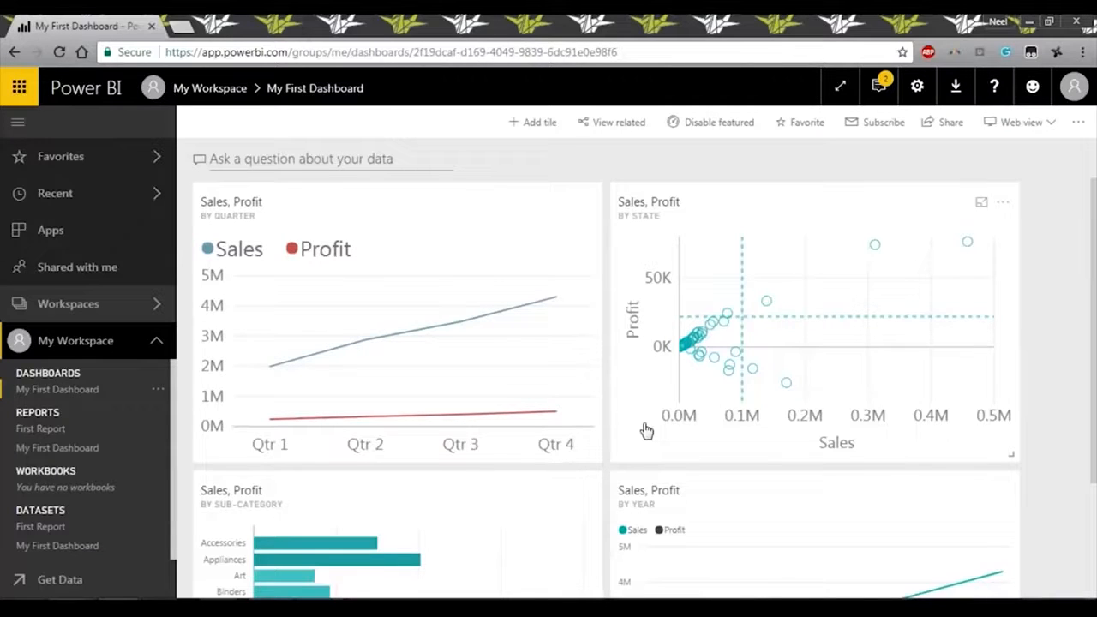
Ask the dashboard's Q&A the question "which state has highest sale".
left_click(314, 157)
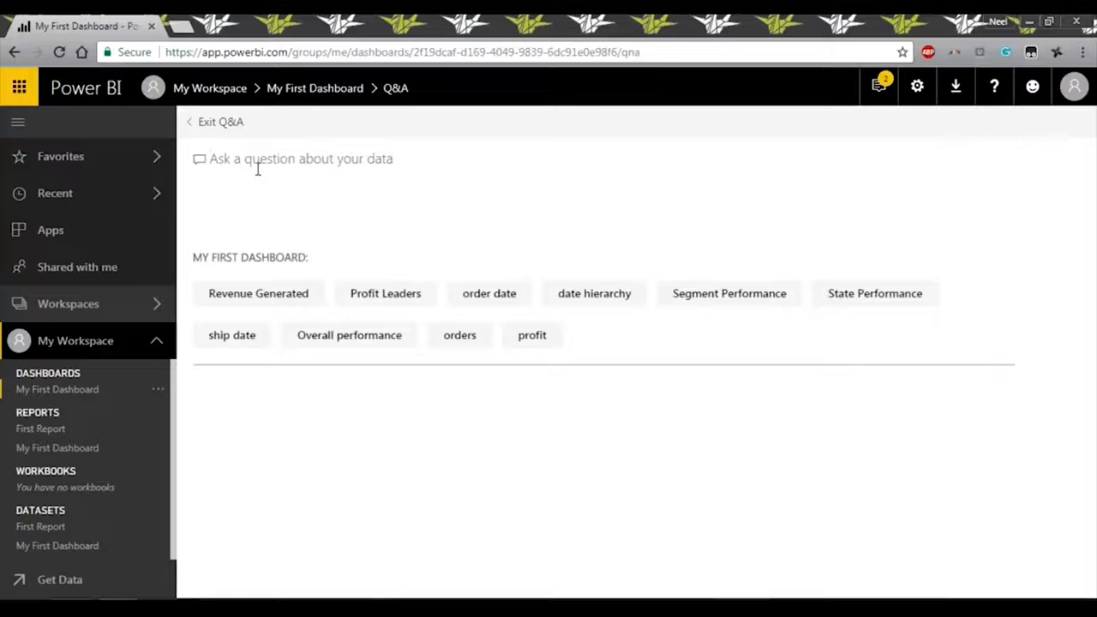
type("which state has ")
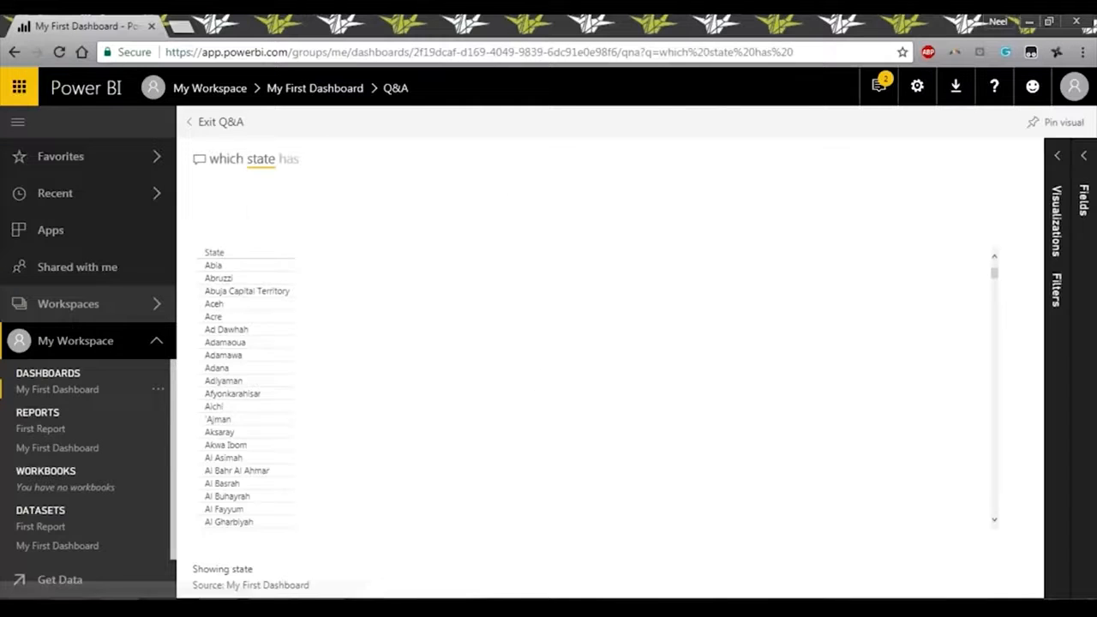
type("highes")
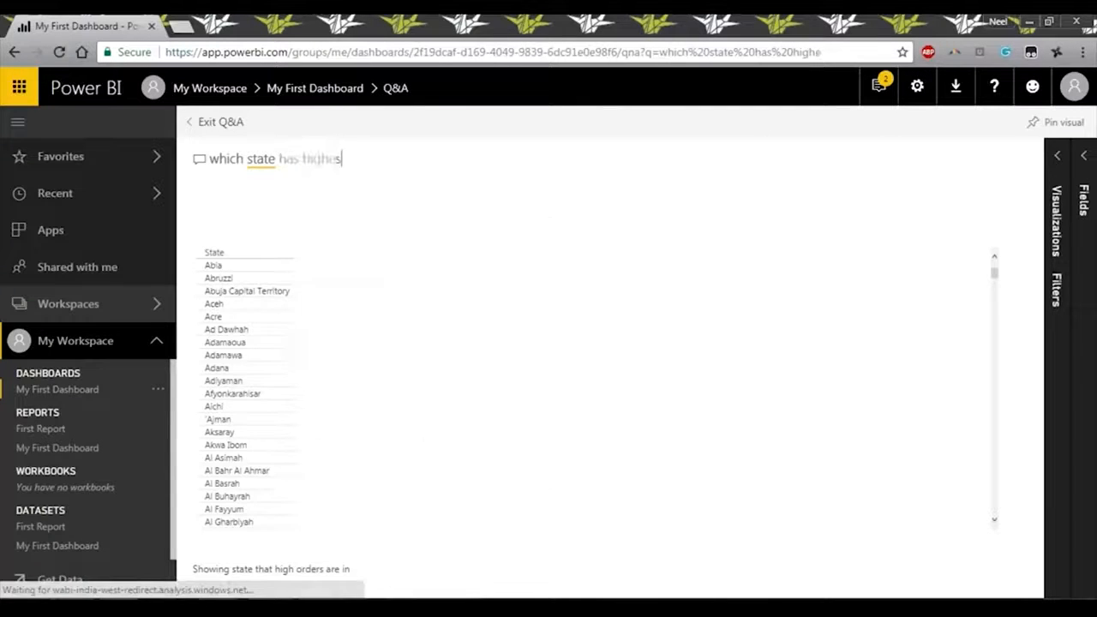
type("t sale")
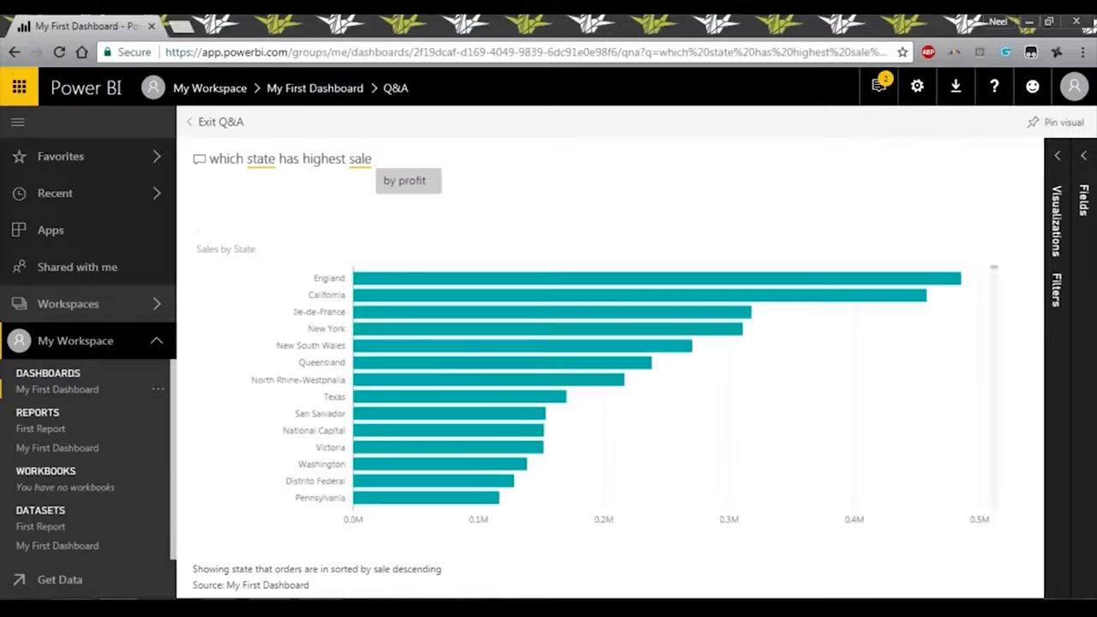
left_click(411, 281)
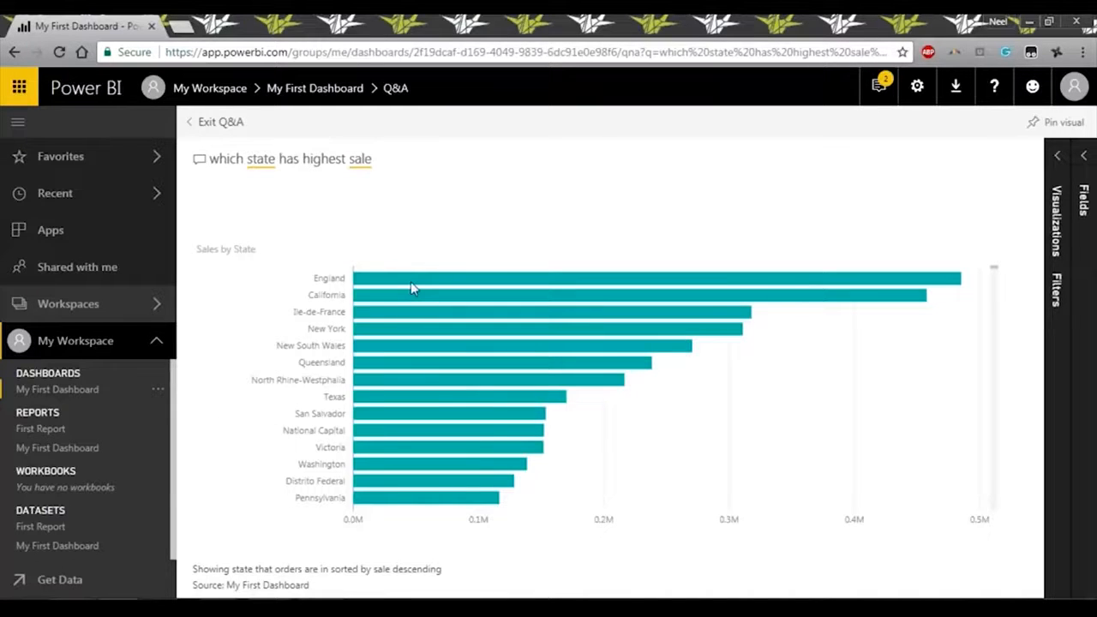
Examine the ranking of states in the Sales by State bar chart, from the highest down to the lower values.
scroll(459, 278, "down", 5)
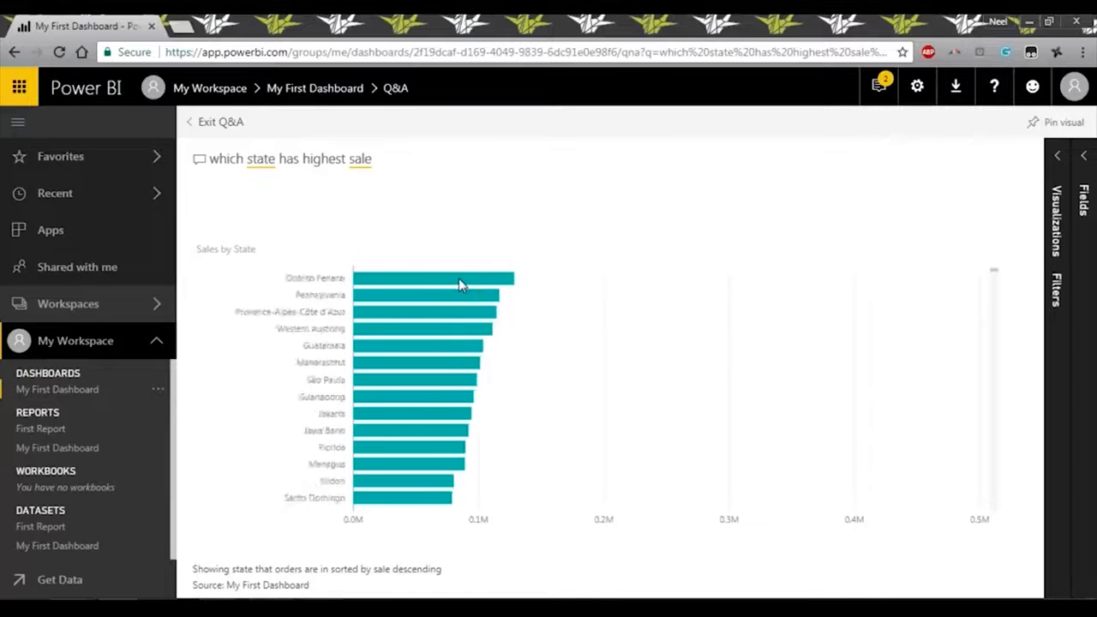
scroll(464, 311, "down", 5)
scroll(459, 313, "up", 8)
scroll(457, 314, "up", 3)
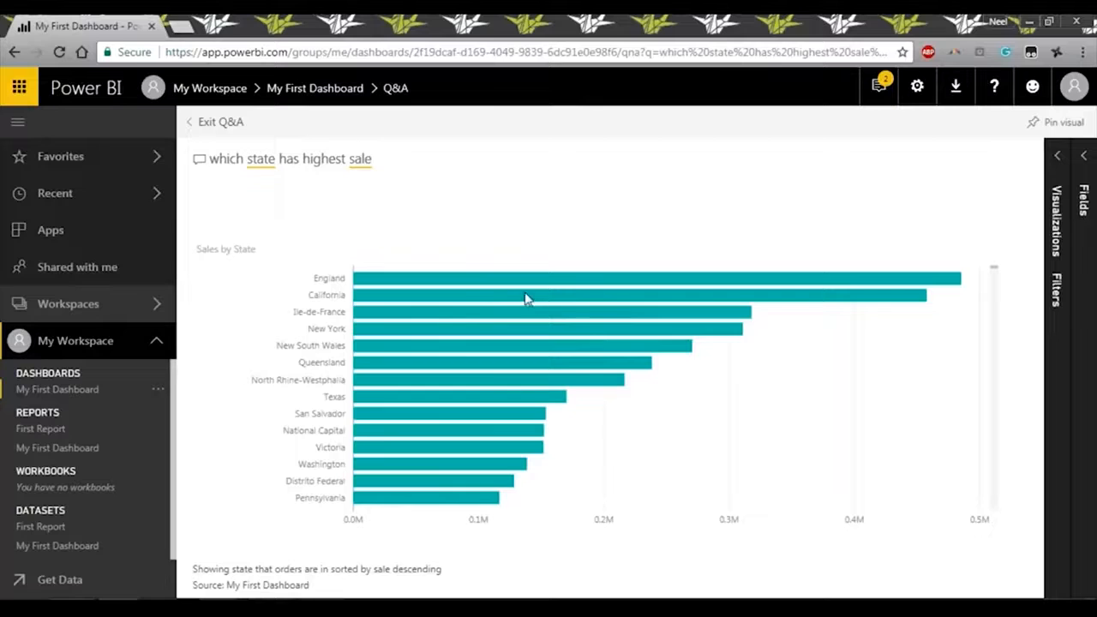
scroll(480, 288, "down", 10)
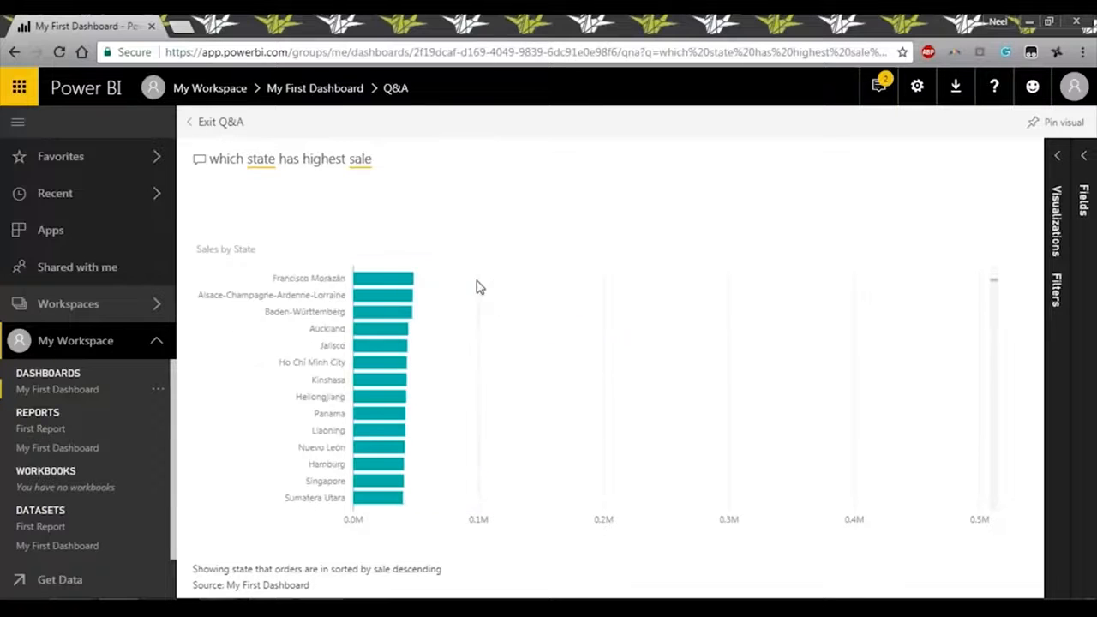
scroll(464, 302, "down", 5)
scroll(464, 301, "up", 6)
scroll(464, 302, "up", 2)
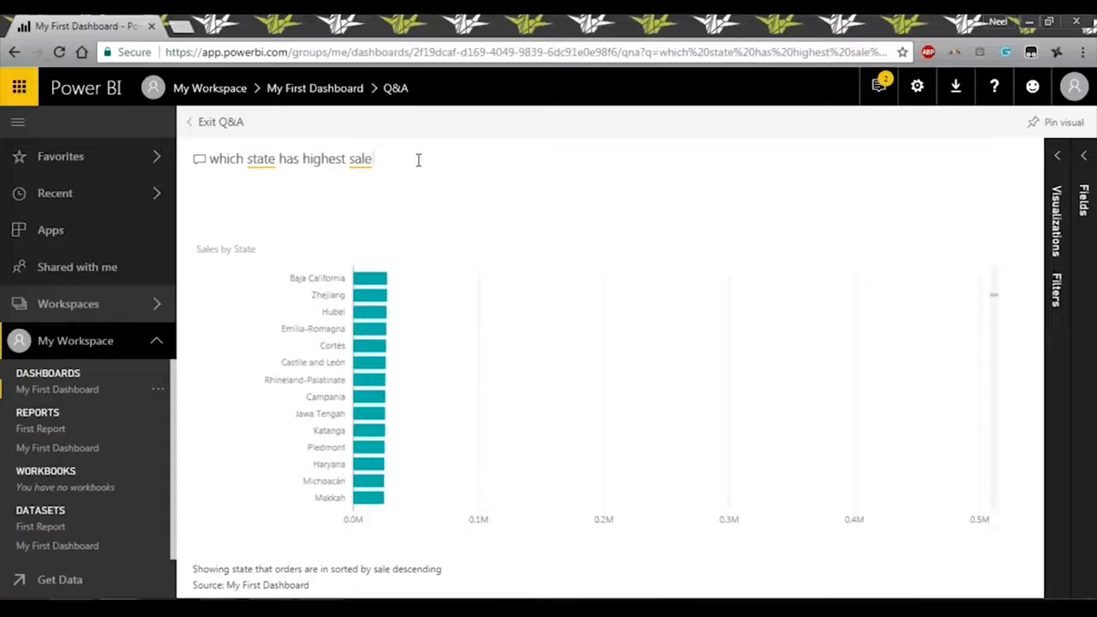
Change the Q&A question to "which state has highest profit".
type("s")
key("BackSpace")
key("BackSpace")
key("BackSpace")
key("BackSpace")
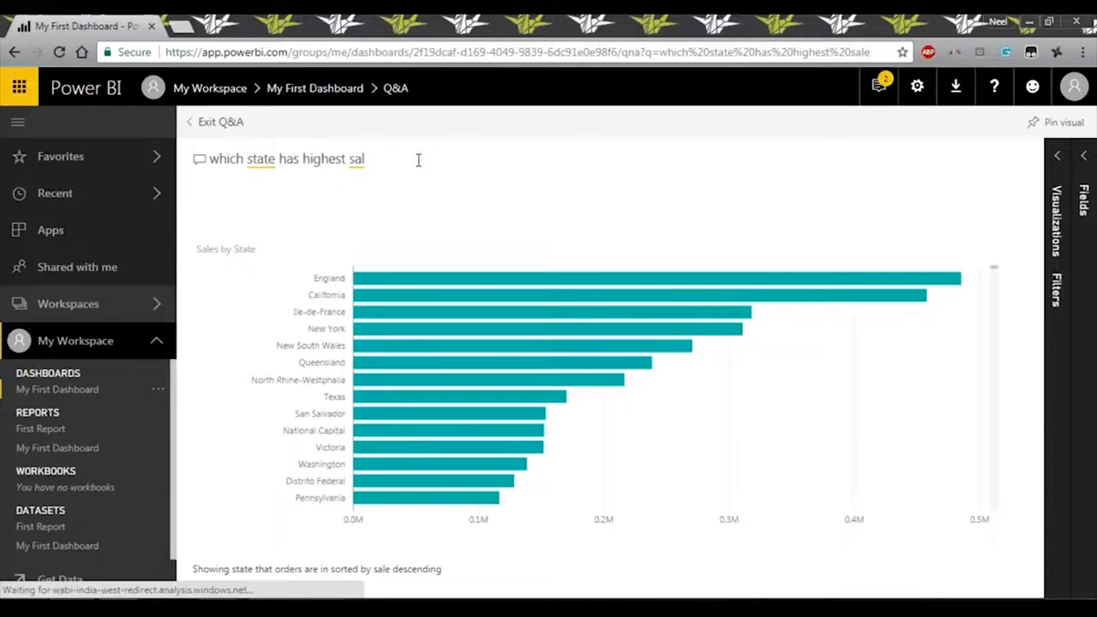
key("BackSpace")
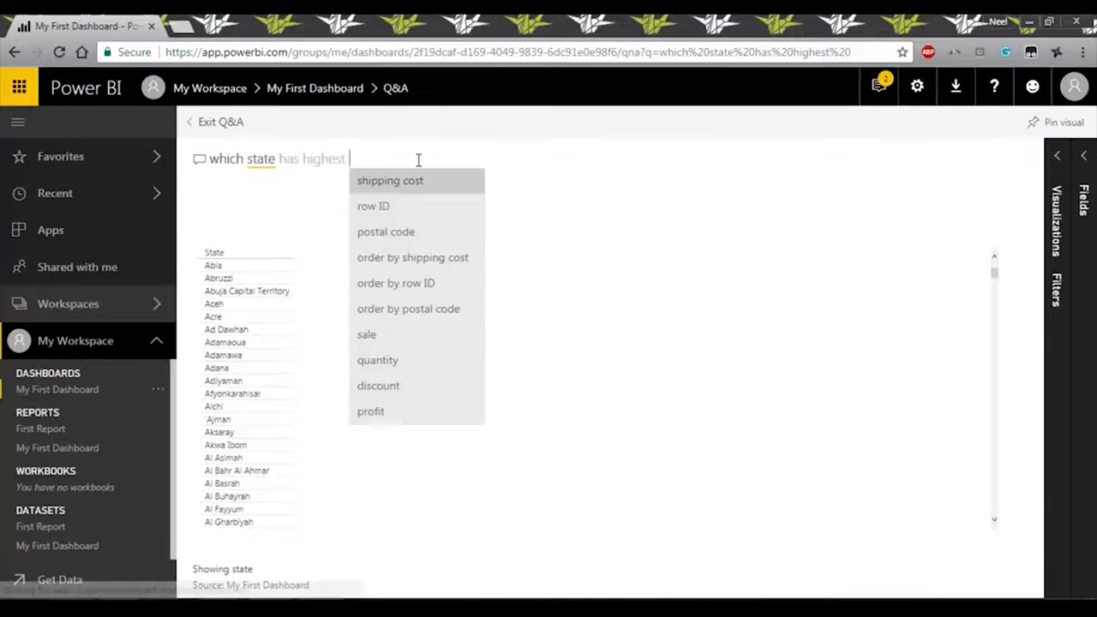
type("pro")
key("Return")
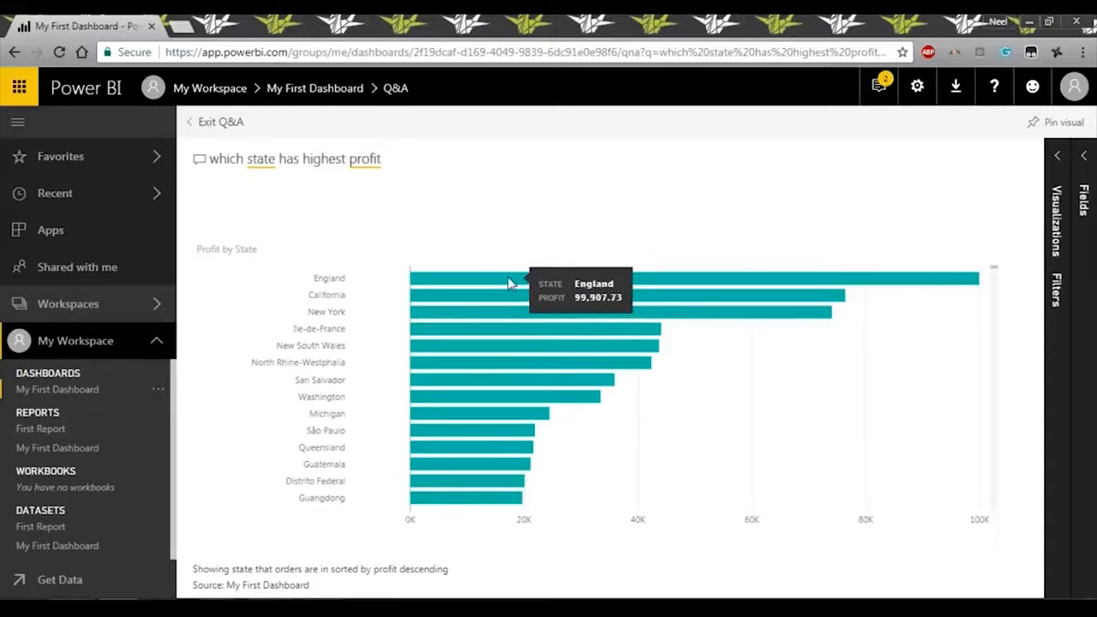
Extend the question to "which state has highest profit and sales" and inspect the points of the scatter chart.
type("and ")
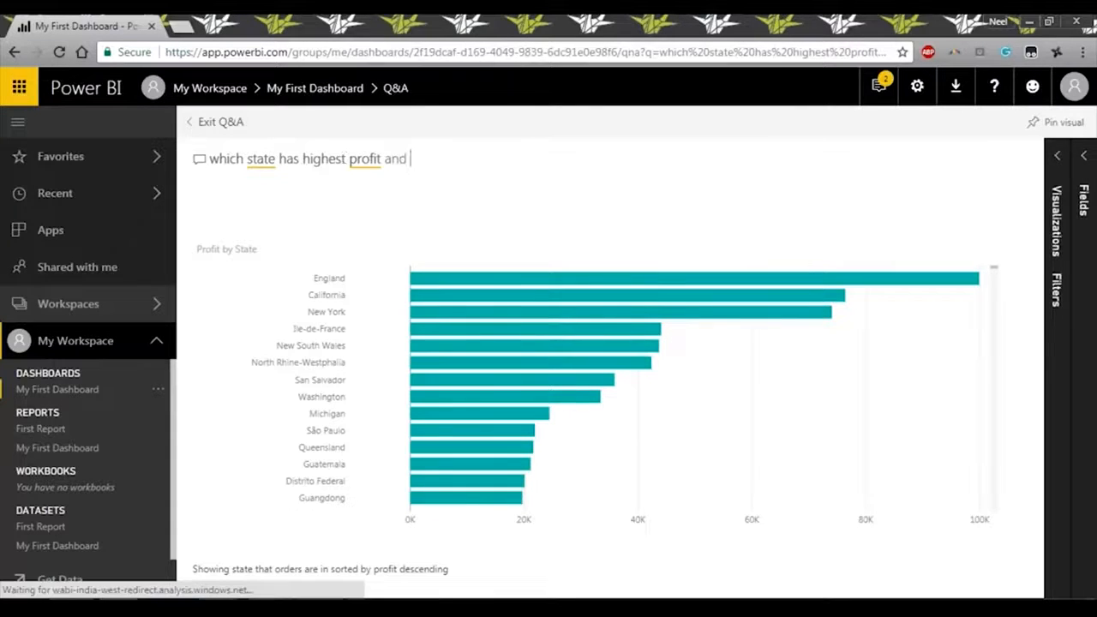
type("sales")
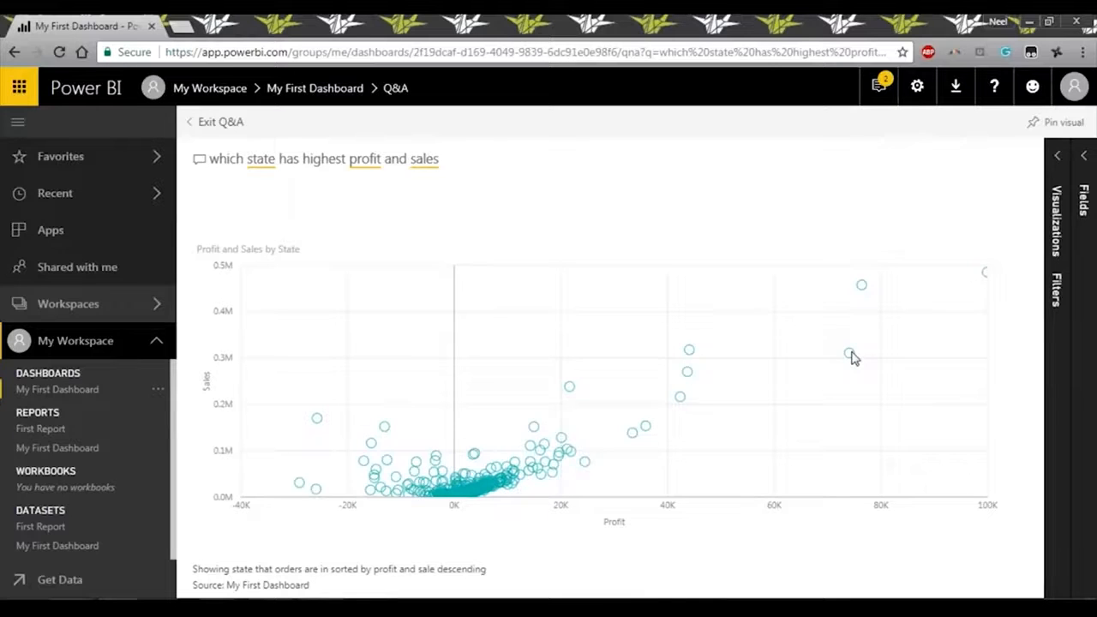
mouse_move(691, 355)
Clear the question and exit Q&A to return to My First Dashboard.
left_click_drag(463, 166, 209, 160)
key("BackSpace")
left_click(213, 123)
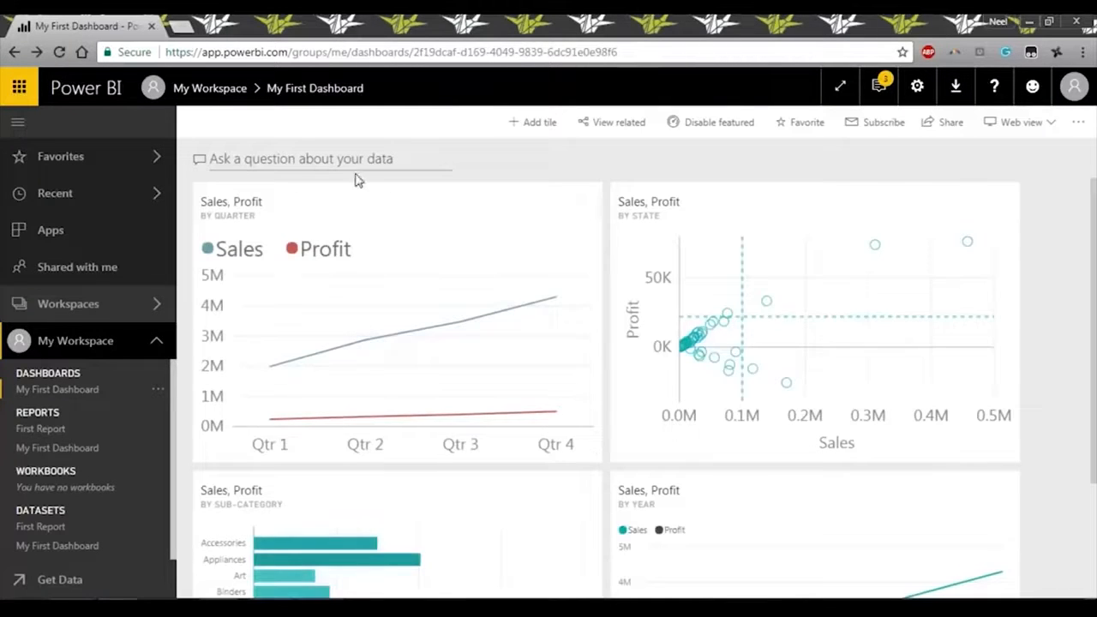
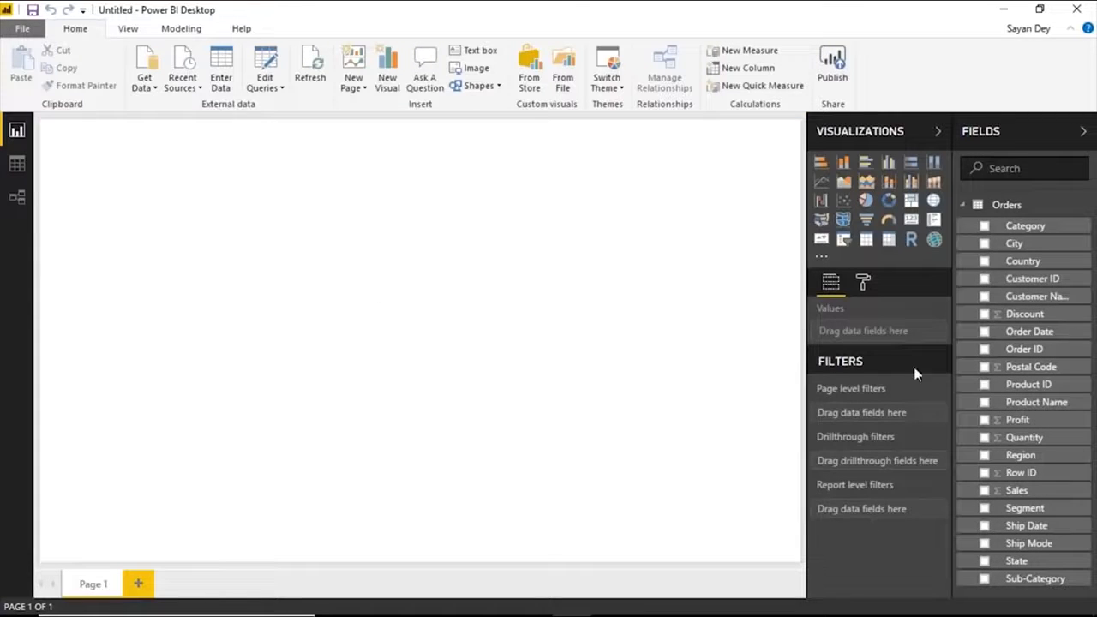
Create a line chart of Profit by Order Date from the Orders table, expanded to the Year and Quarter level.
left_click(964, 206)
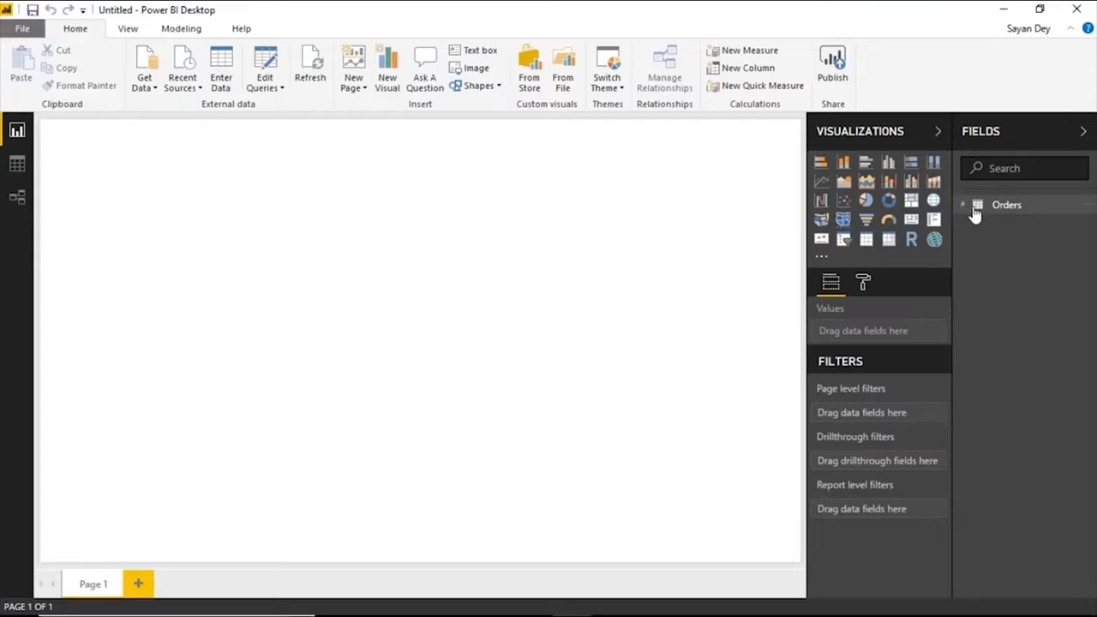
left_click(963, 205)
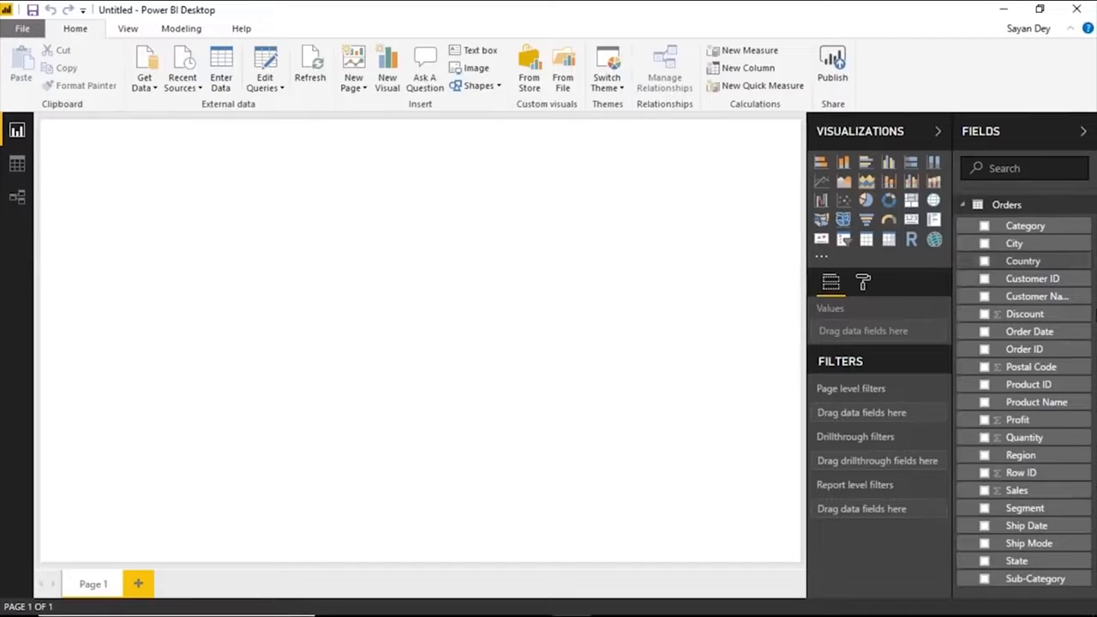
left_click(984, 491)
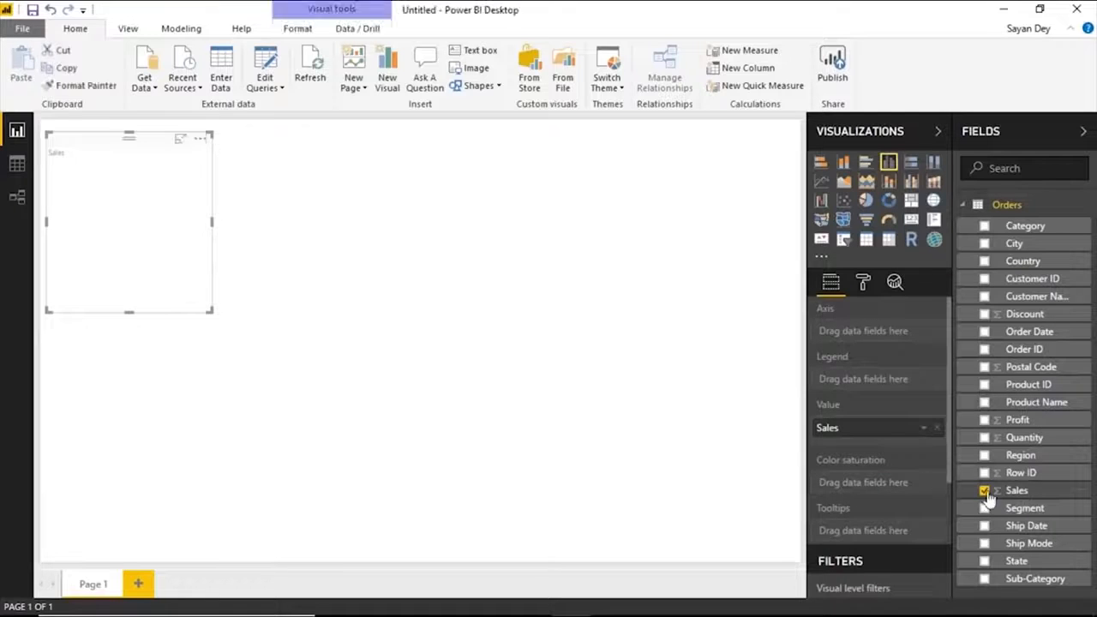
left_click(985, 491)
left_click(984, 420)
left_click(984, 332)
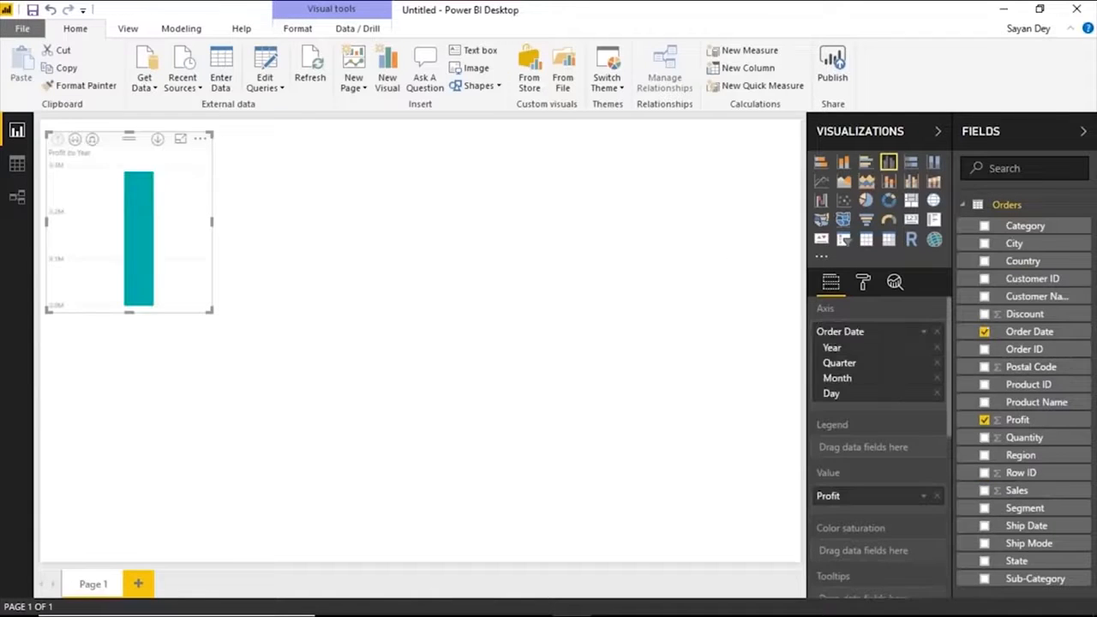
left_click(821, 181)
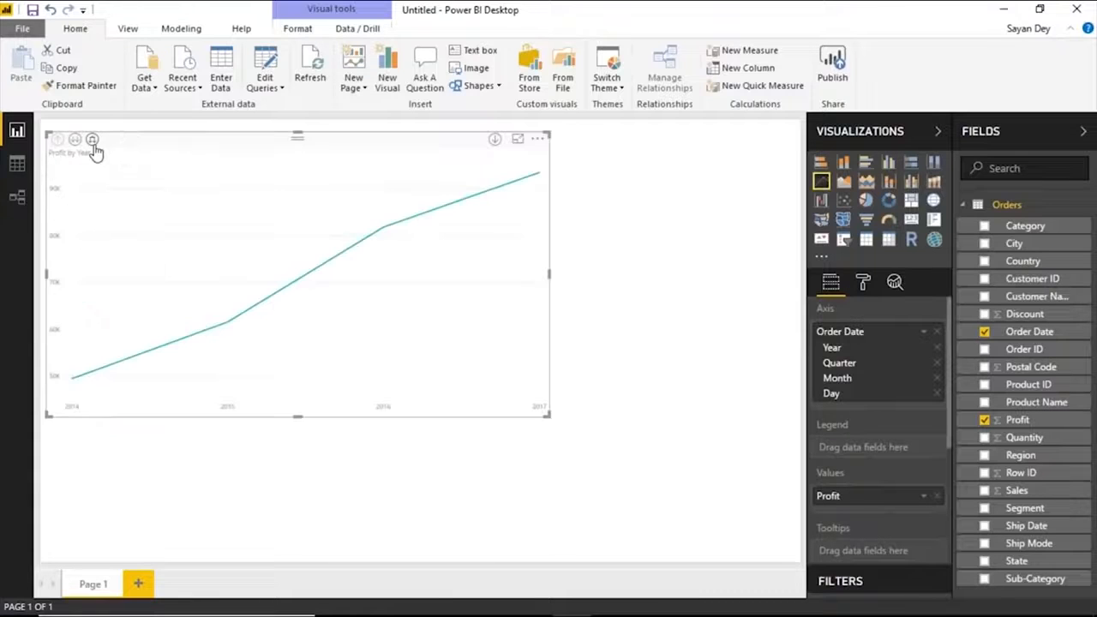
left_click(92, 140)
Enlarge the profit line chart, align it to the page's upper-left corner and narrow it to about half the page width.
left_click_drag(409, 139, 419, 80)
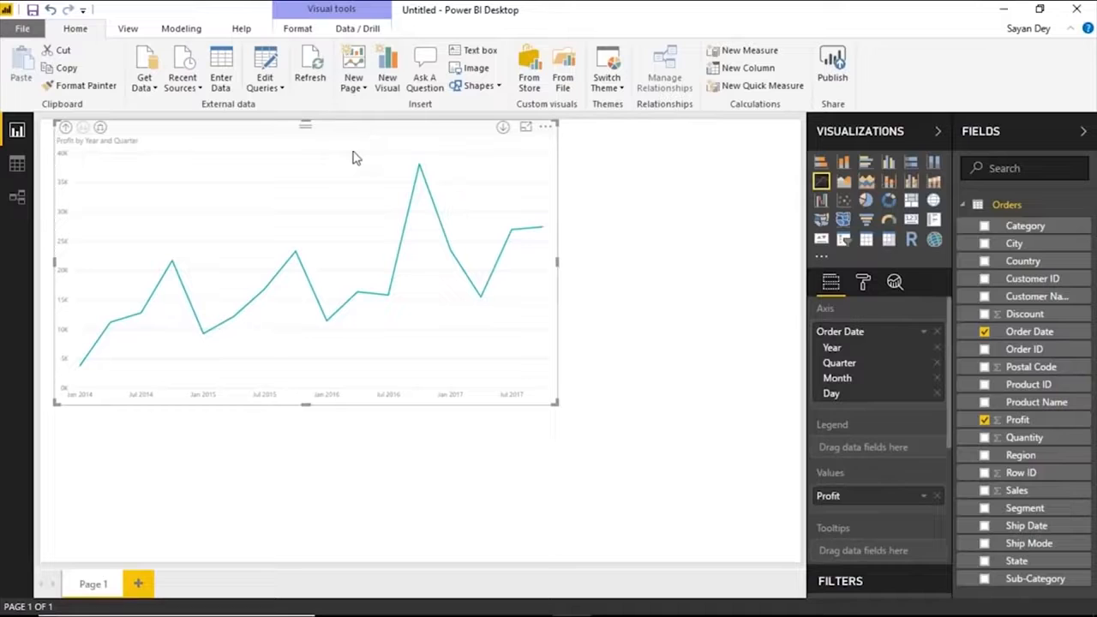
left_click_drag(351, 135, 243, 92)
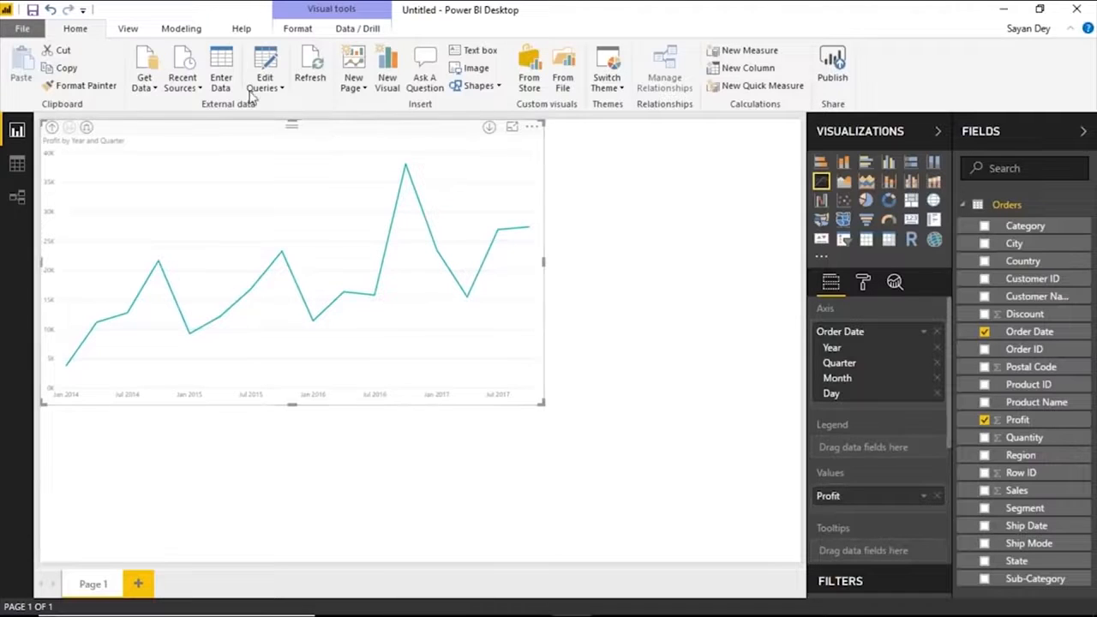
left_click_drag(547, 268, 397, 253)
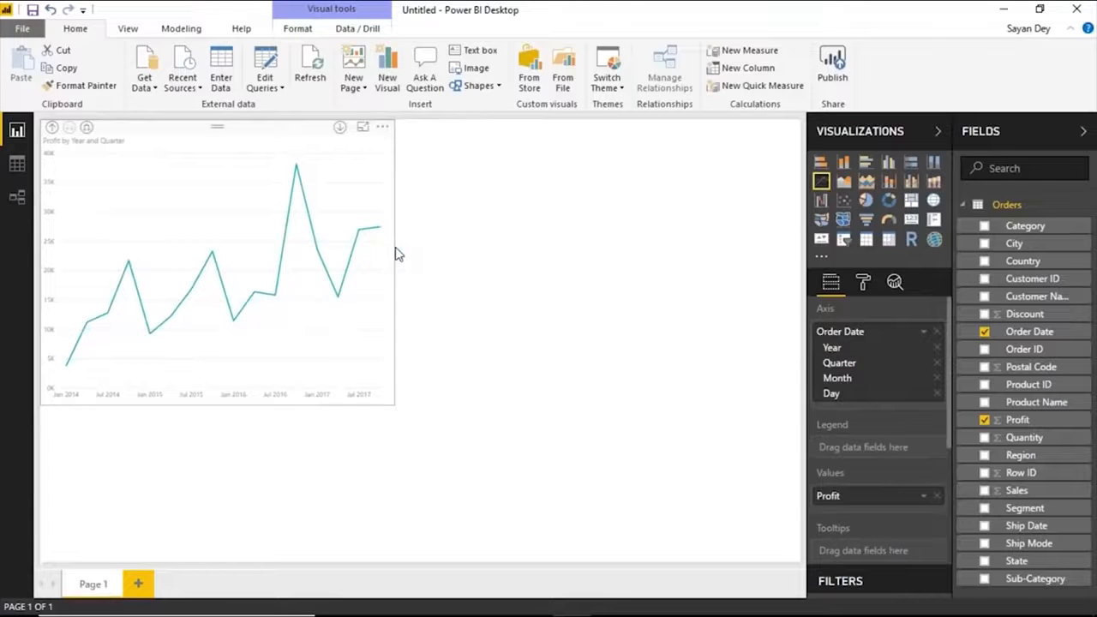
left_click(397, 253)
Check in the global Preview features options whether Q&A is enabled, and leave the options unchanged.
left_click(23, 30)
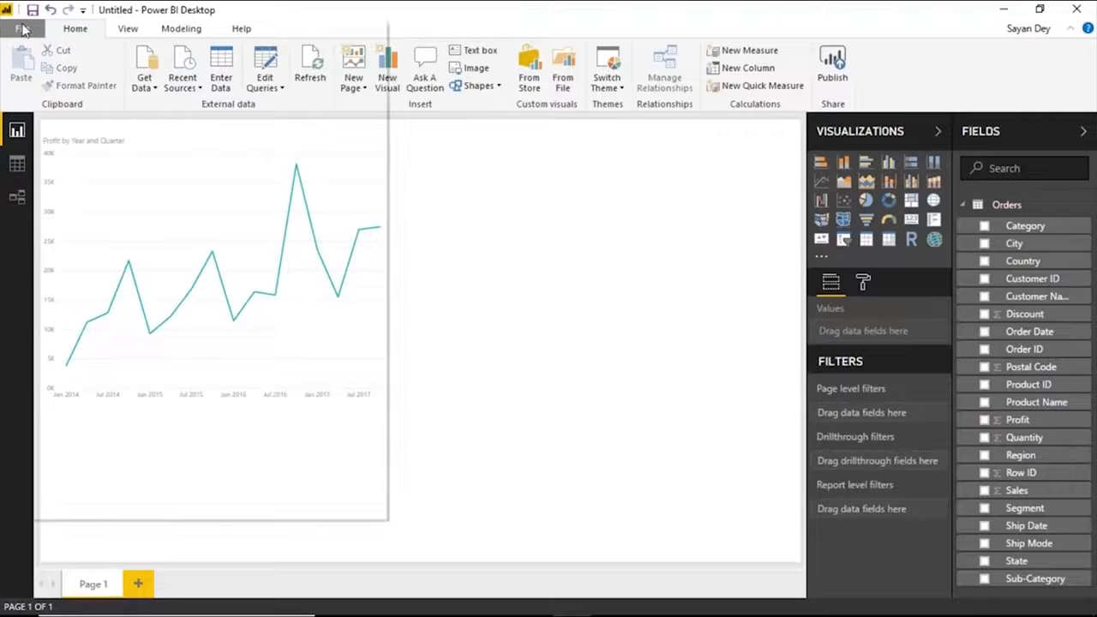
mouse_move(81, 304)
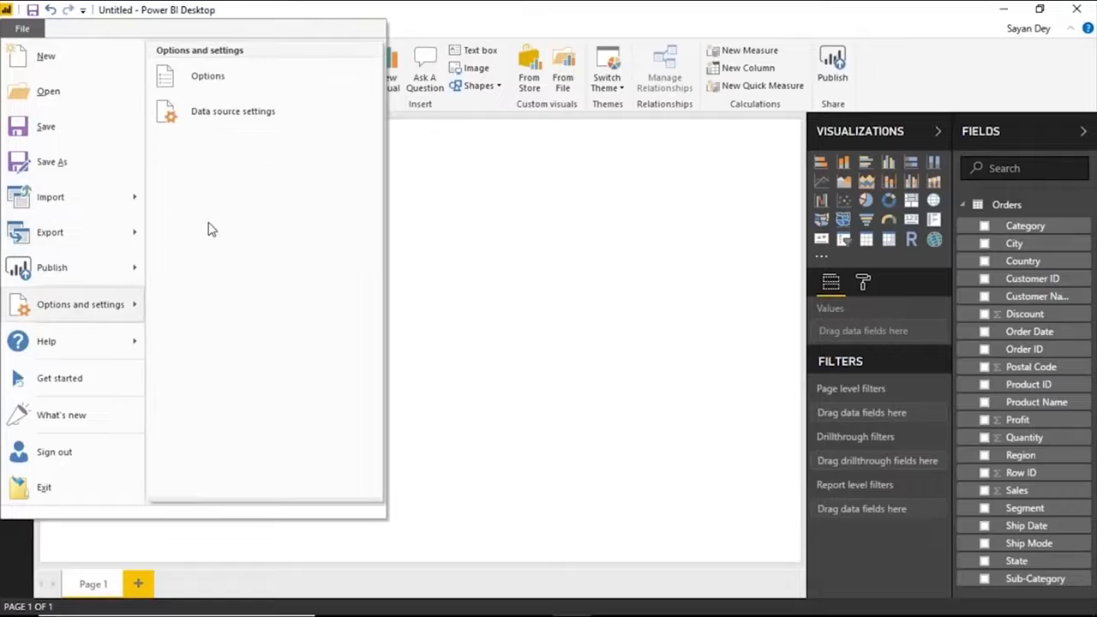
left_click(217, 86)
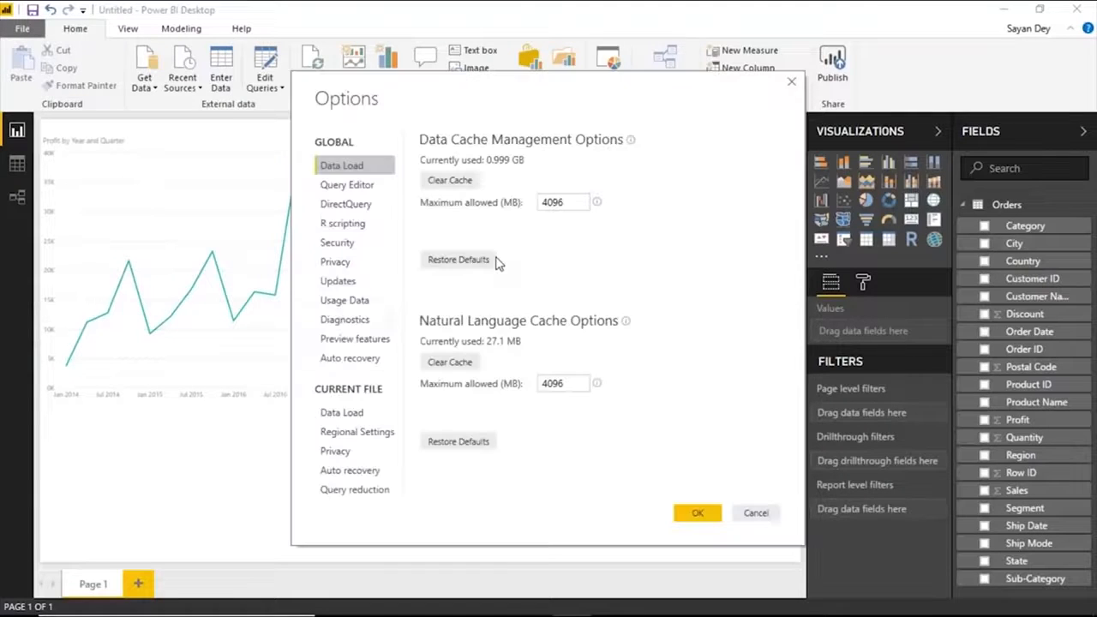
left_click(356, 341)
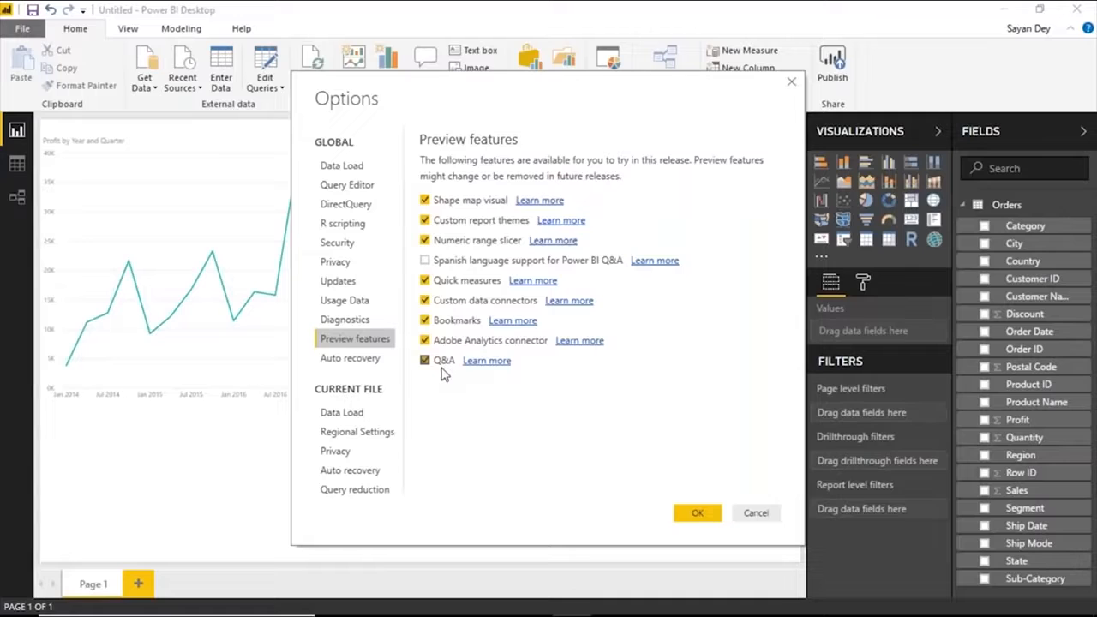
left_click(792, 82)
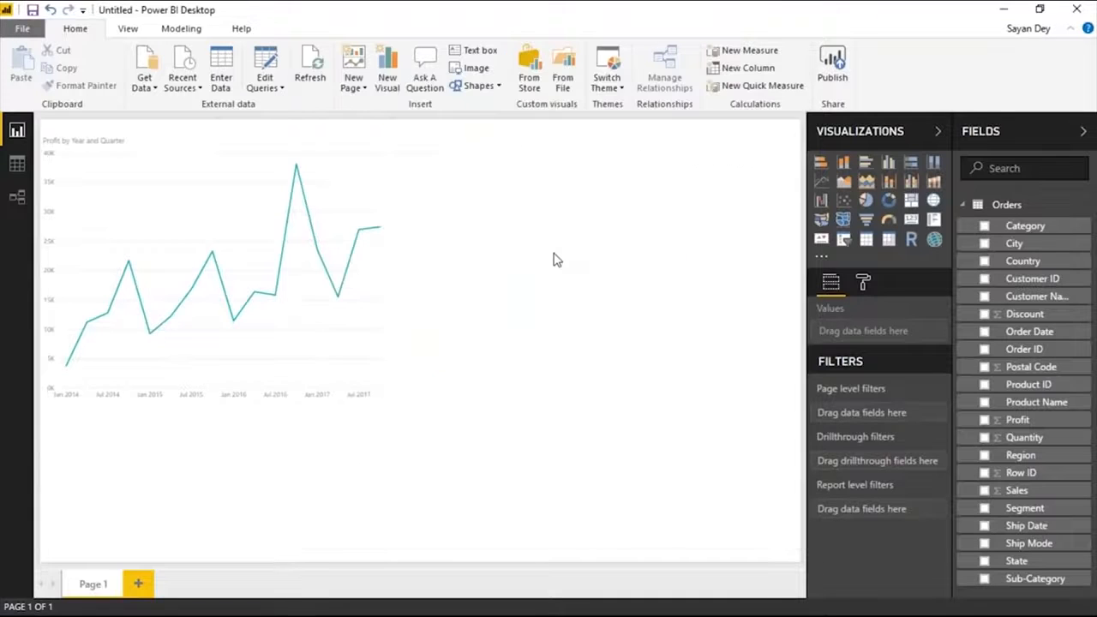
Add a Q&A visual on the empty area beside the line chart with the question "Sales by region as pie chart".
double_click(555, 260)
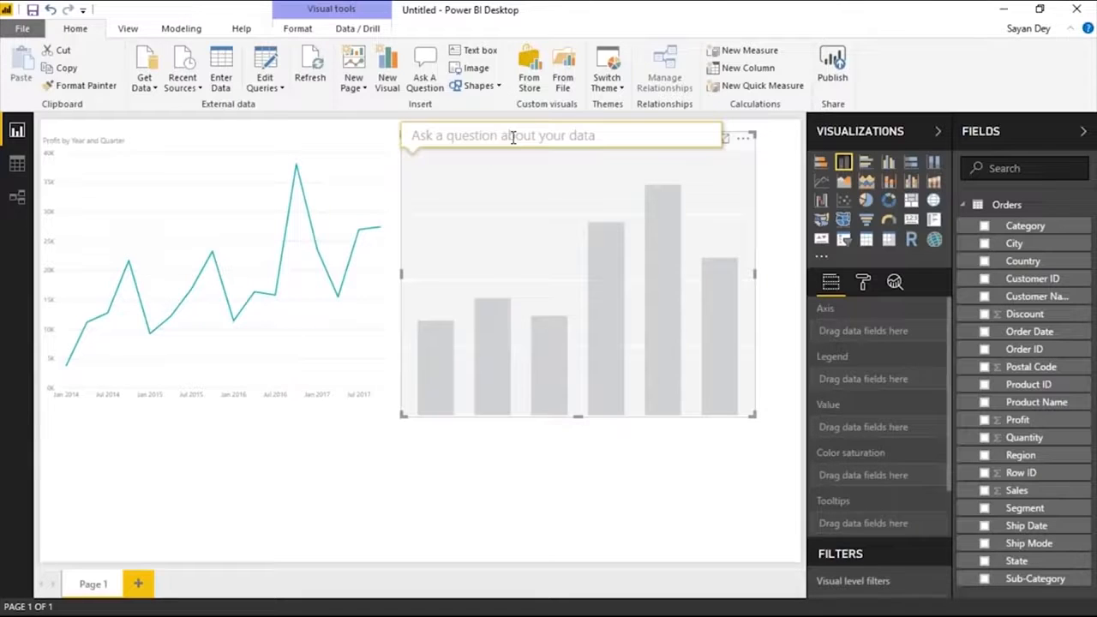
left_click(413, 480)
double_click(471, 237)
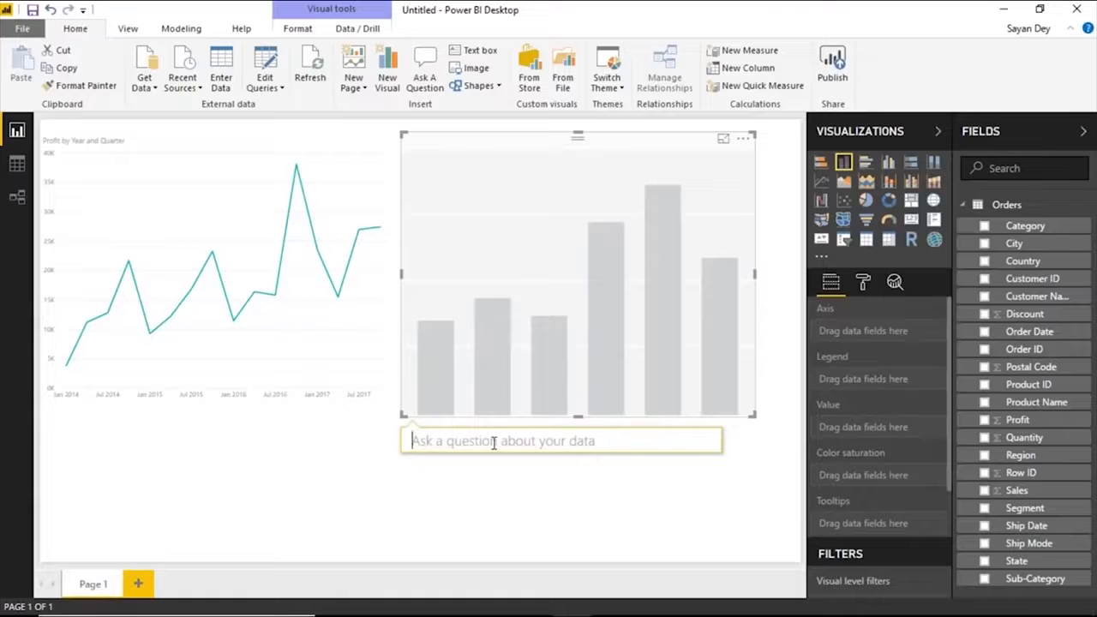
type("S")
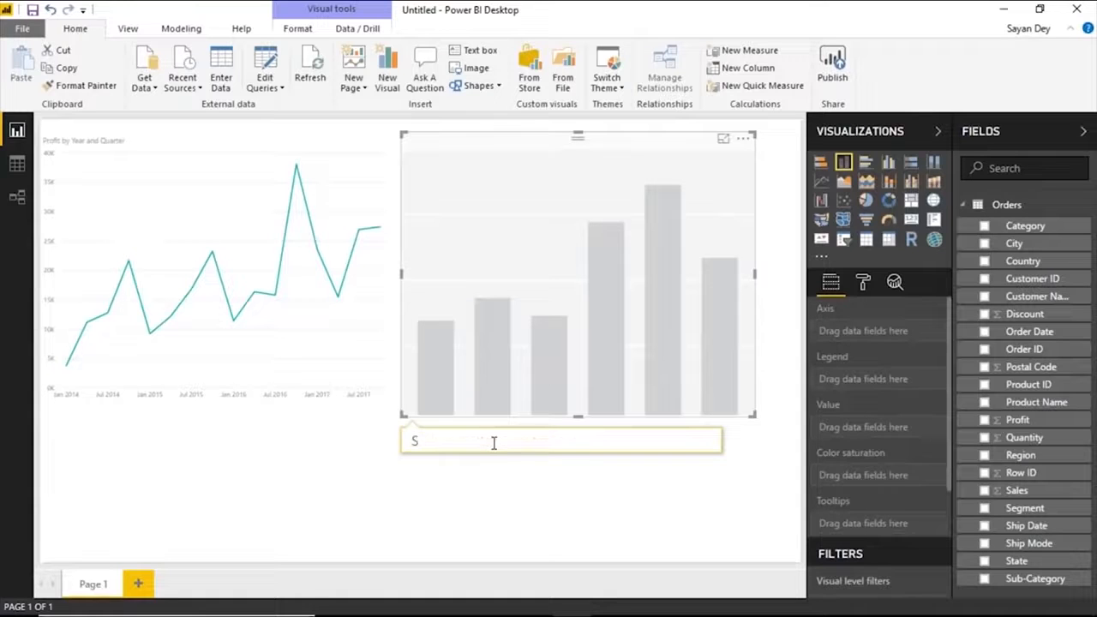
type("ales by regi")
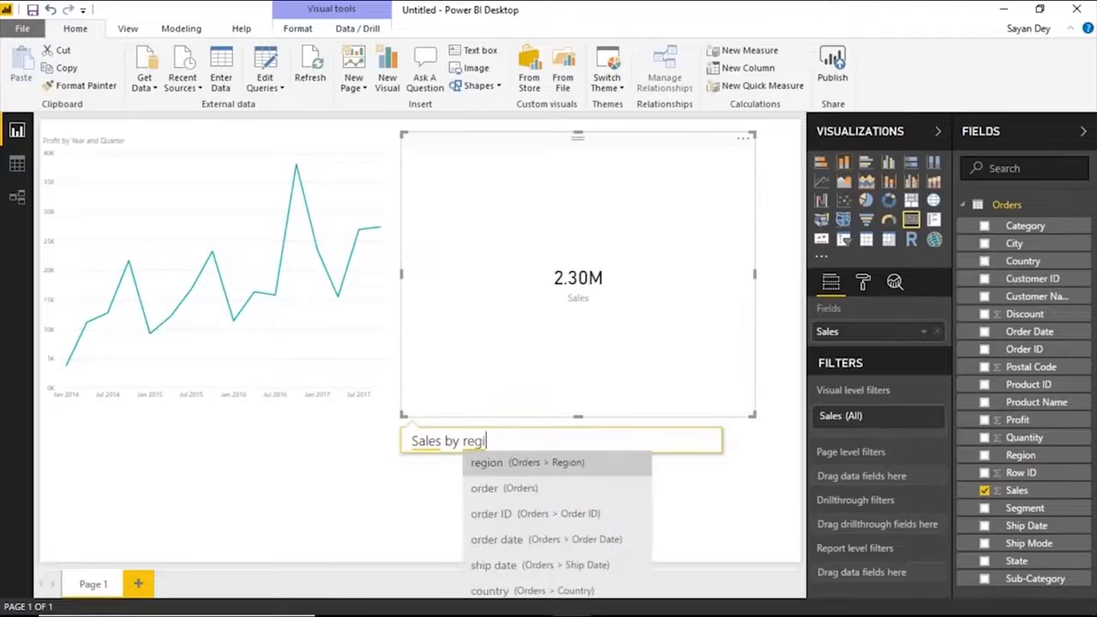
type("on as ")
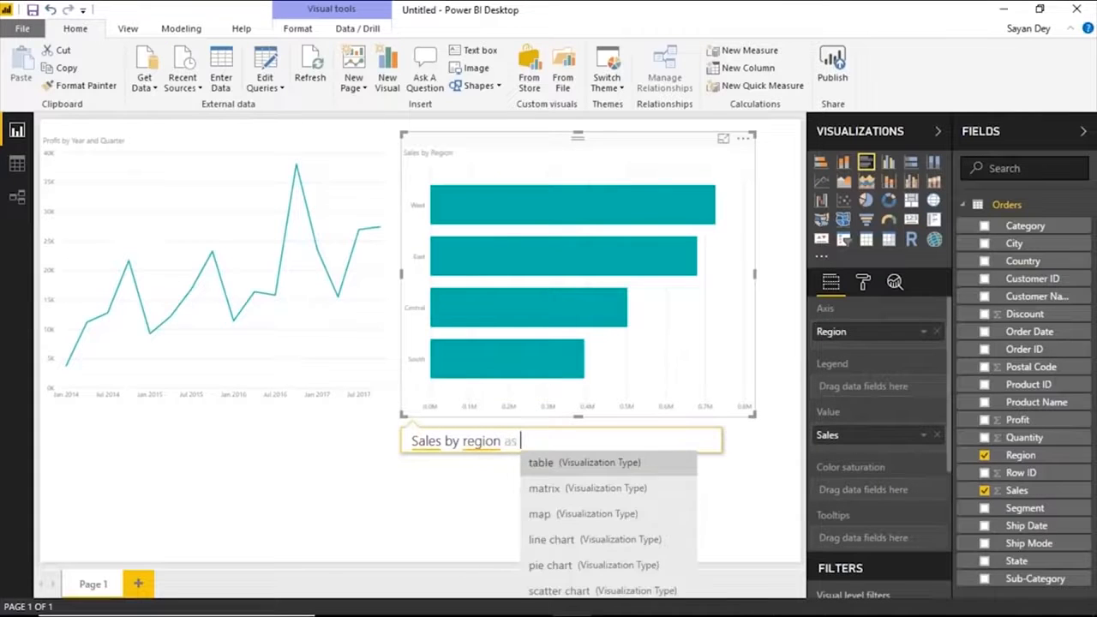
type("pie chart")
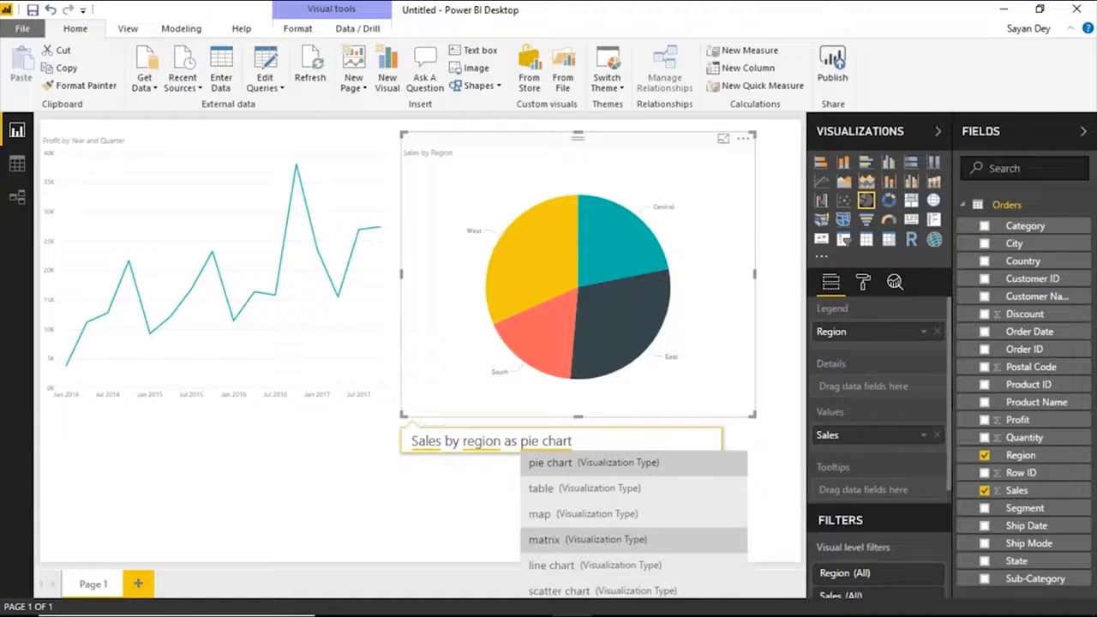
Change the Q&A visual's question to "Sales by region as table".
left_click(567, 539)
double_click(570, 441)
key("BackSpace")
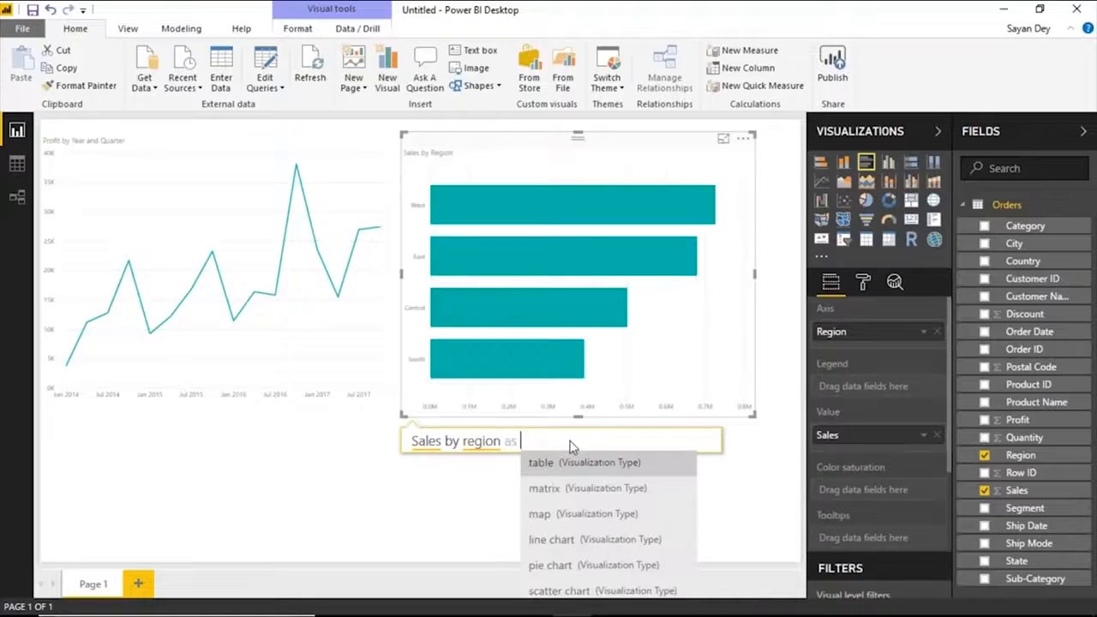
left_click(572, 467)
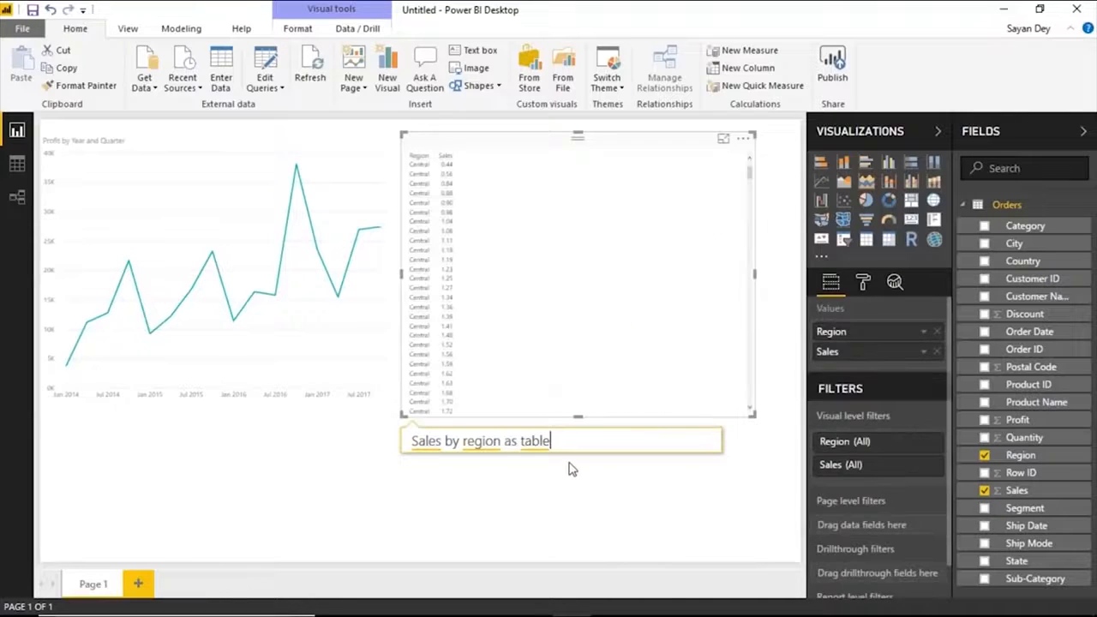
Leave the question box and delete the table visual of sales by region from the page.
double_click(589, 439)
left_click(596, 500)
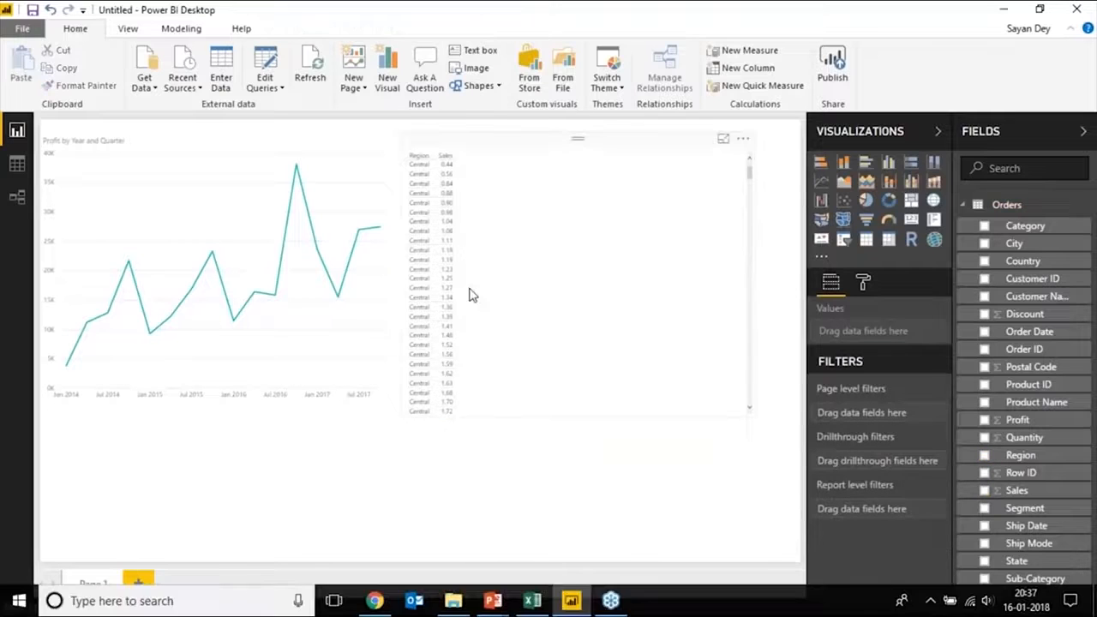
left_click(521, 317)
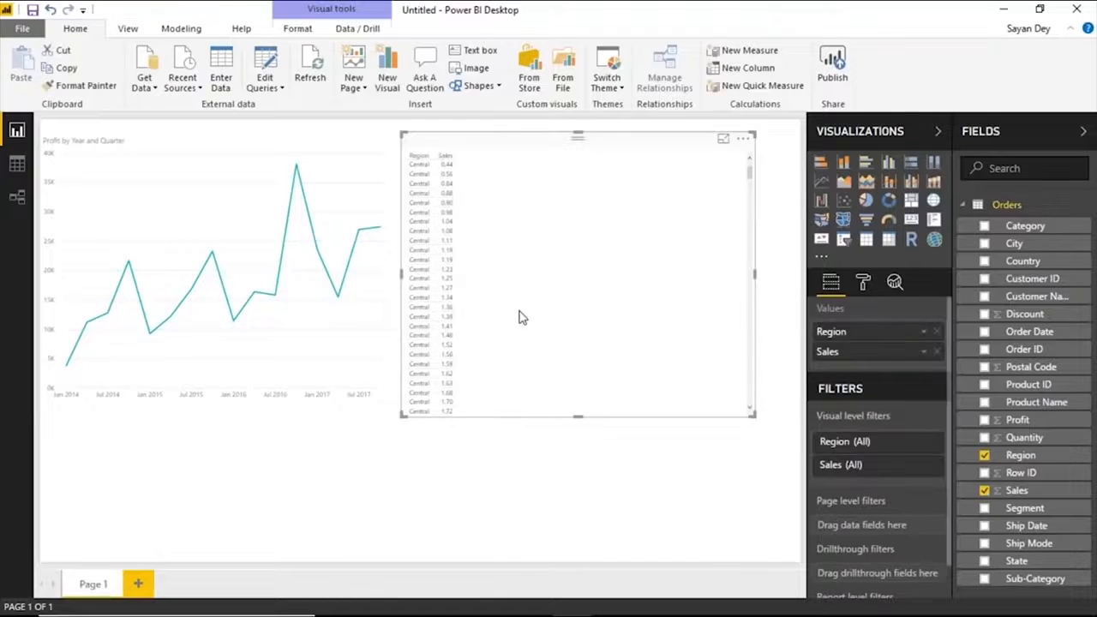
key("Delete")
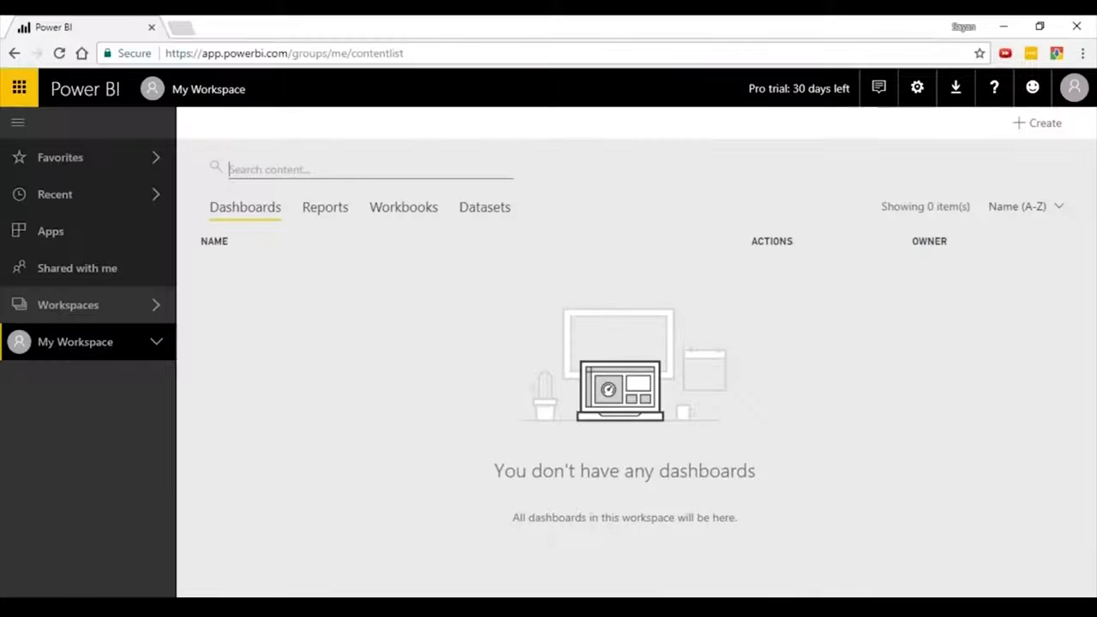
key("alt+Tab")
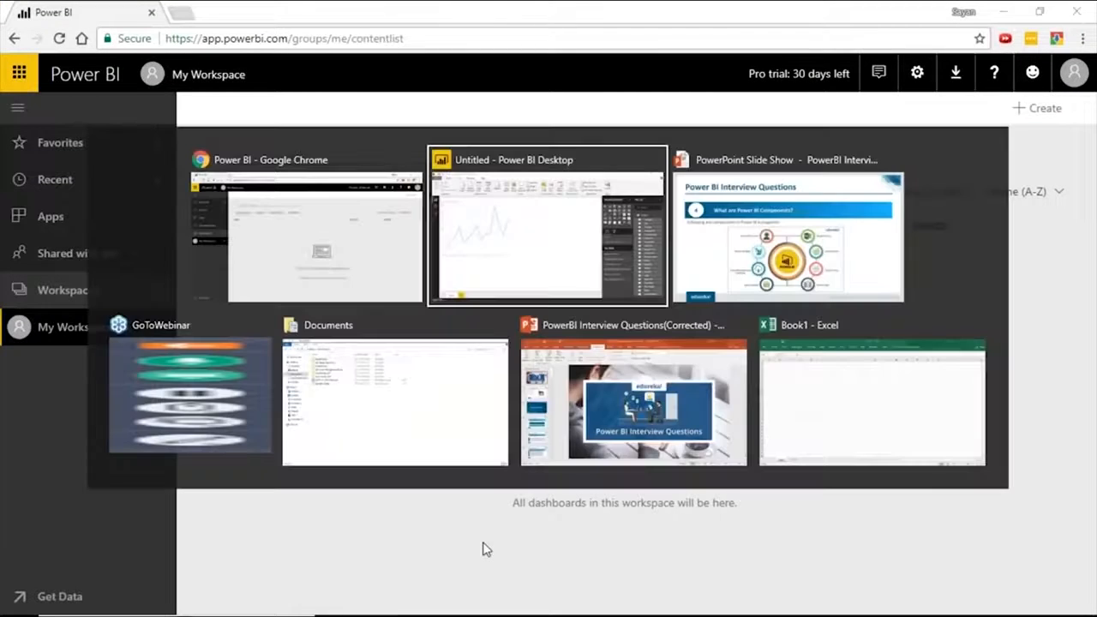
key("alt+Tab")
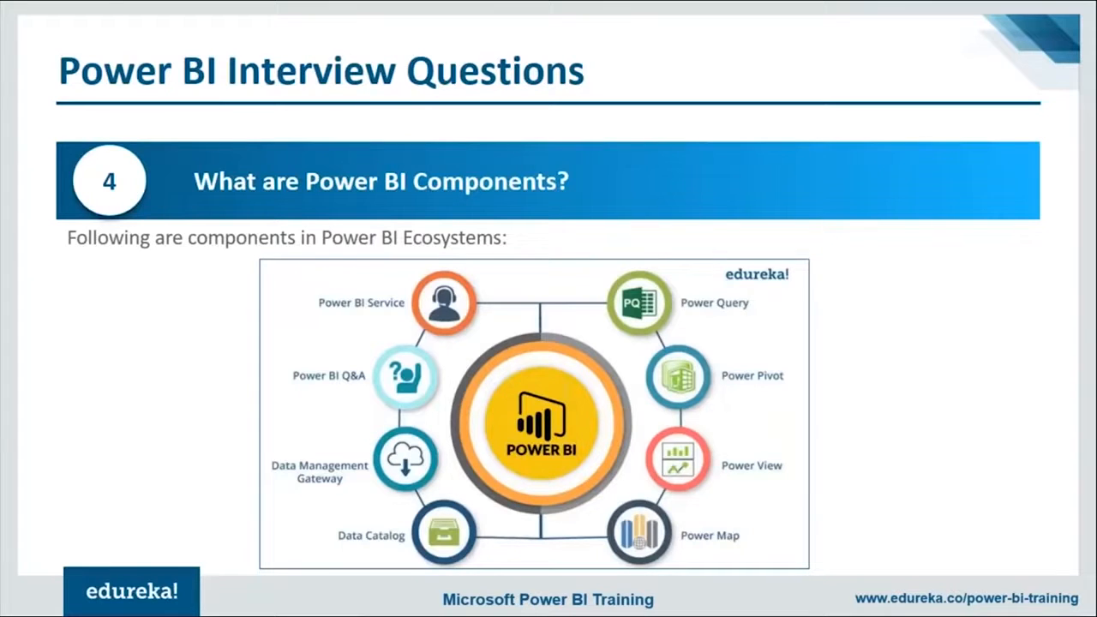
Return to Power BI Desktop, collapse the Orders field list and open the Orders table in the Query Editor.
key("alt+Tab")
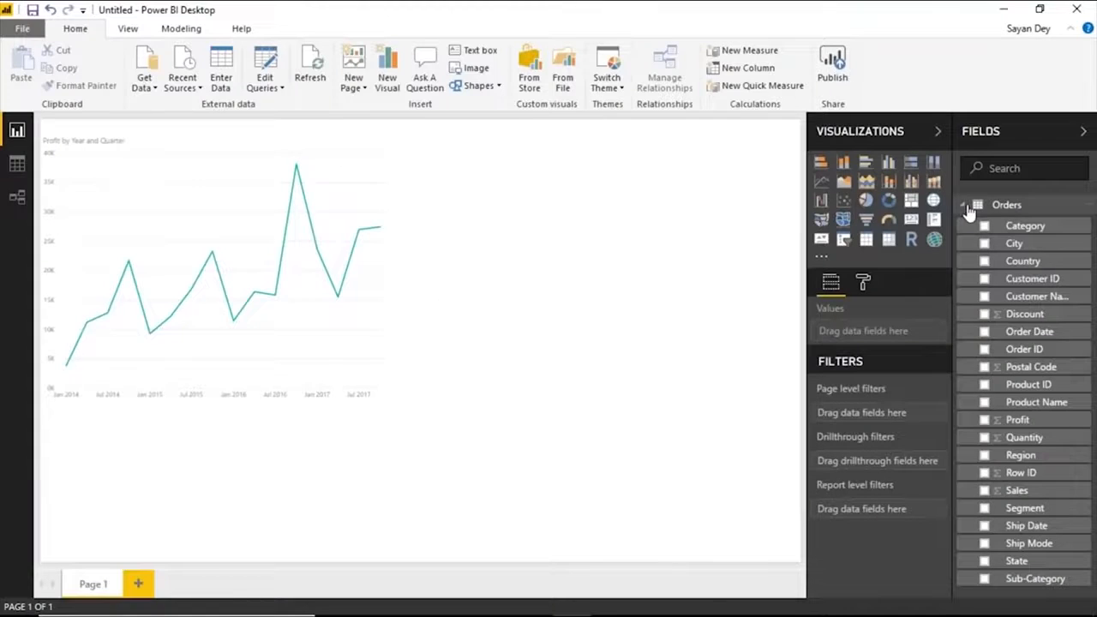
left_click(964, 205)
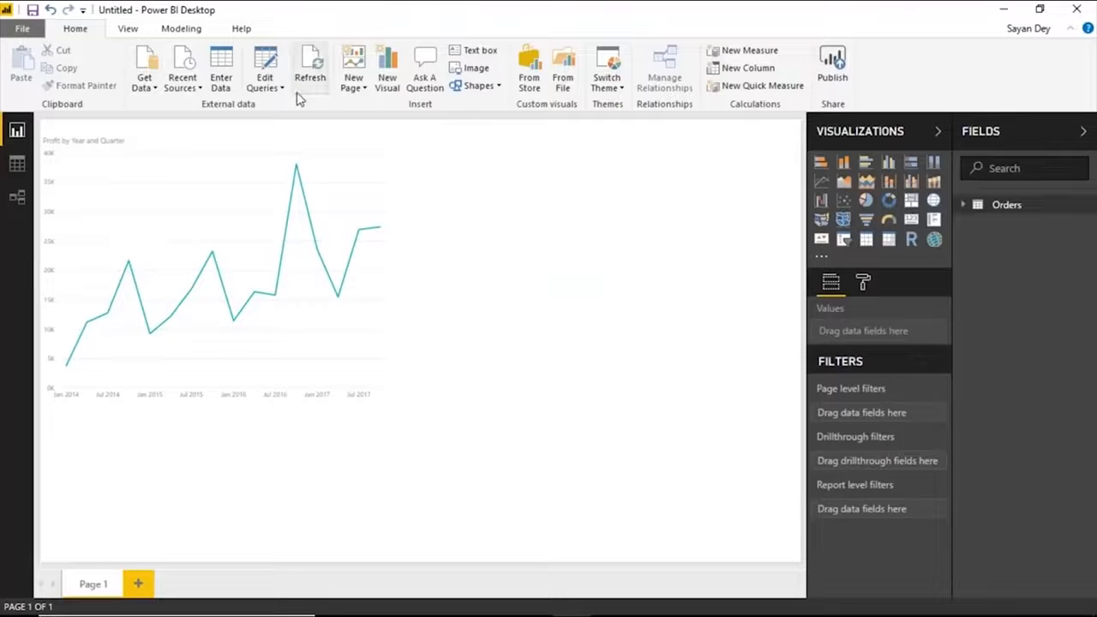
left_click(280, 91)
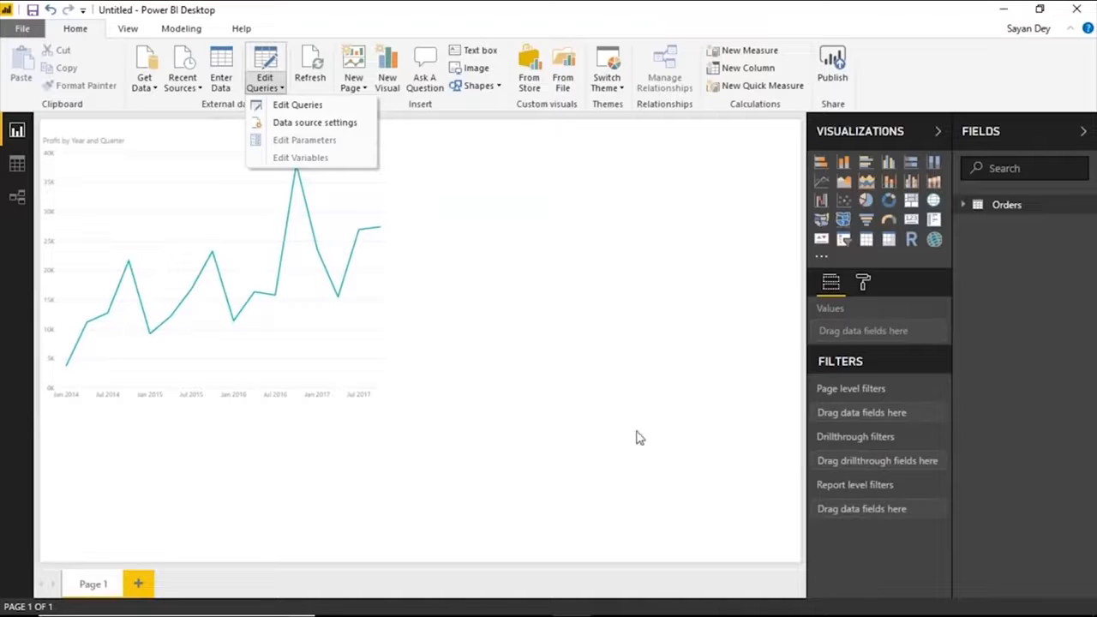
left_click(325, 106)
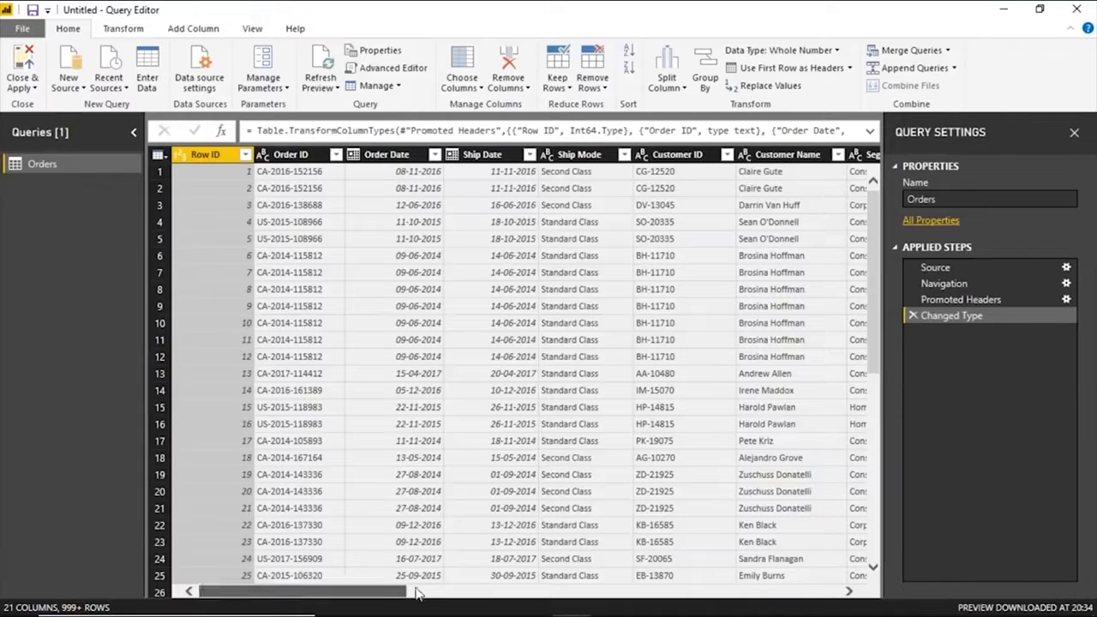
Remove the Row ID column from the Orders query.
left_click_drag(418, 594, 612, 233)
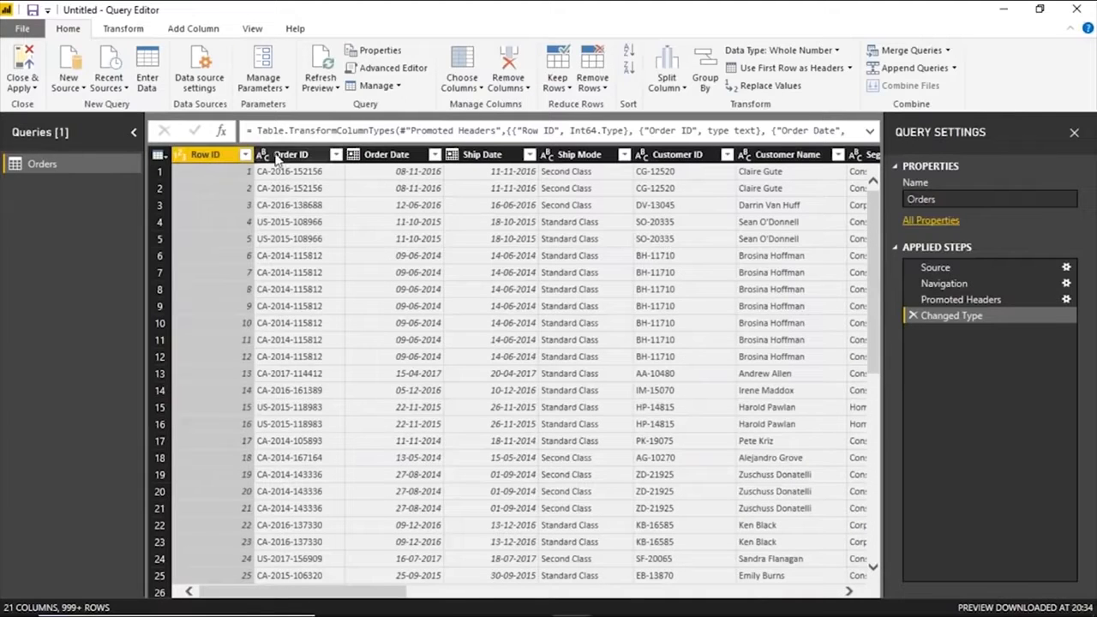
right_click(231, 151)
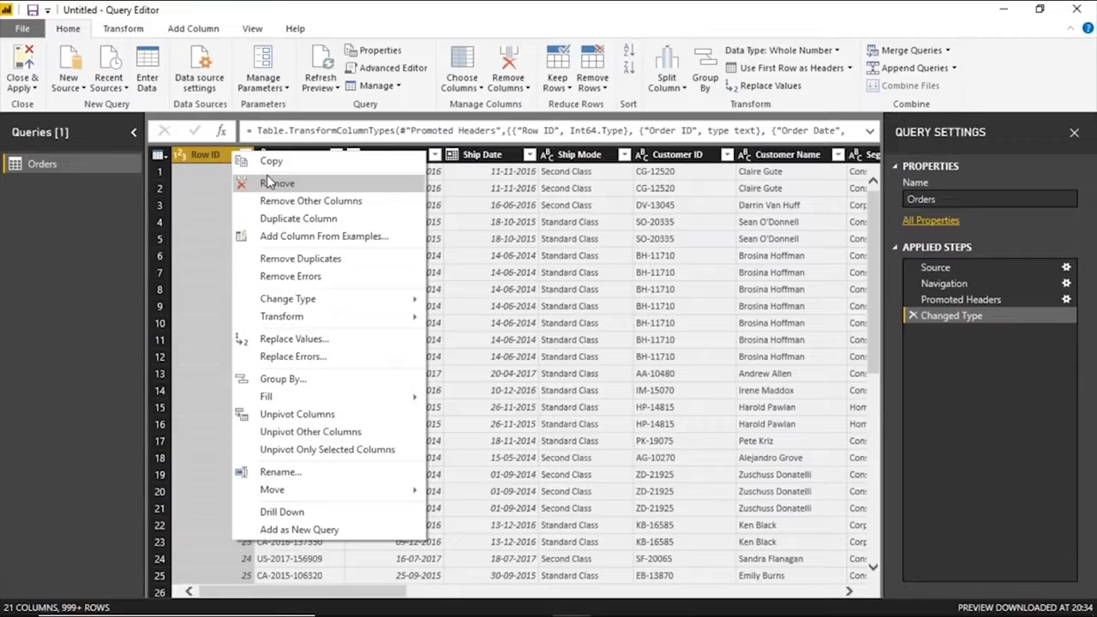
left_click(270, 183)
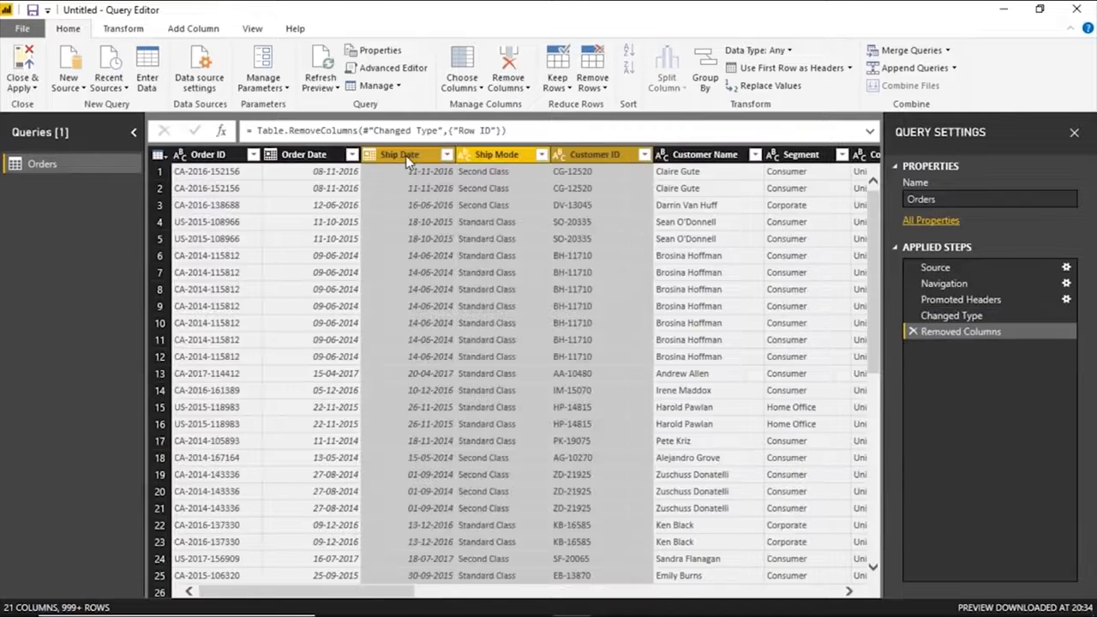
Remove the Ship Date and Customer ID columns from the Orders query.
left_click(405, 155)
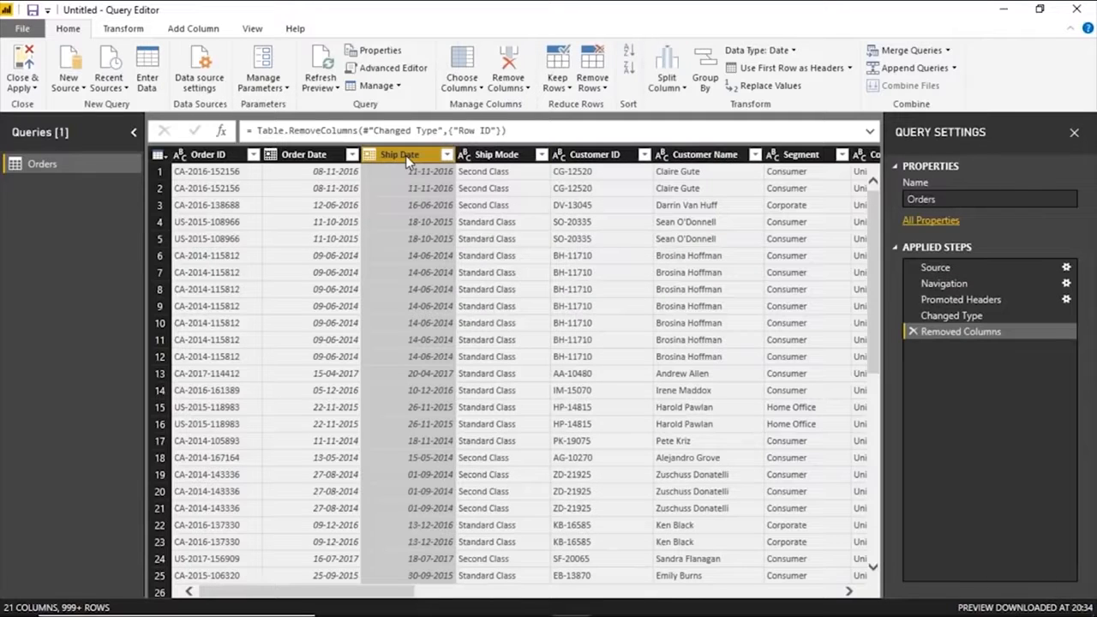
right_click(405, 155)
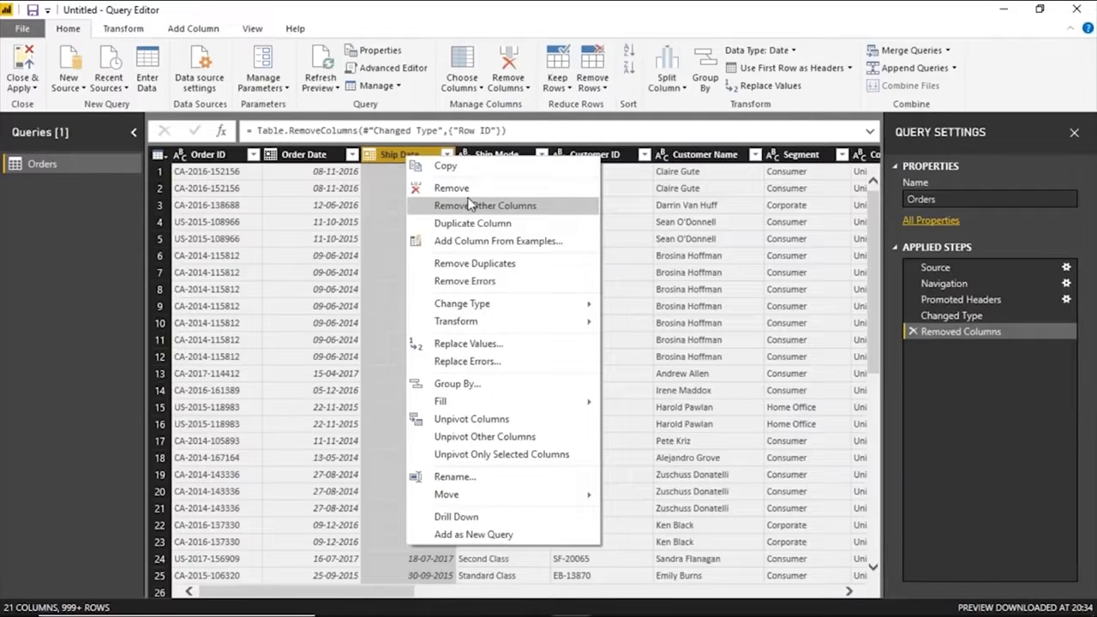
left_click(454, 189)
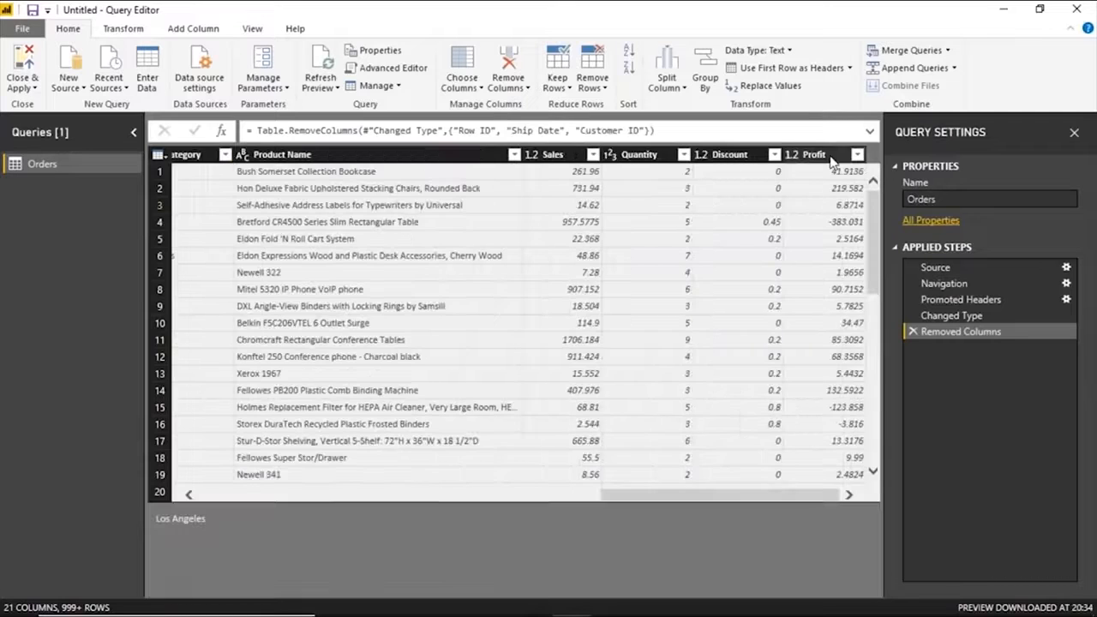
Add a custom column named Cost to the Orders query with the formula [Sales]-[Profit].
left_click(814, 155)
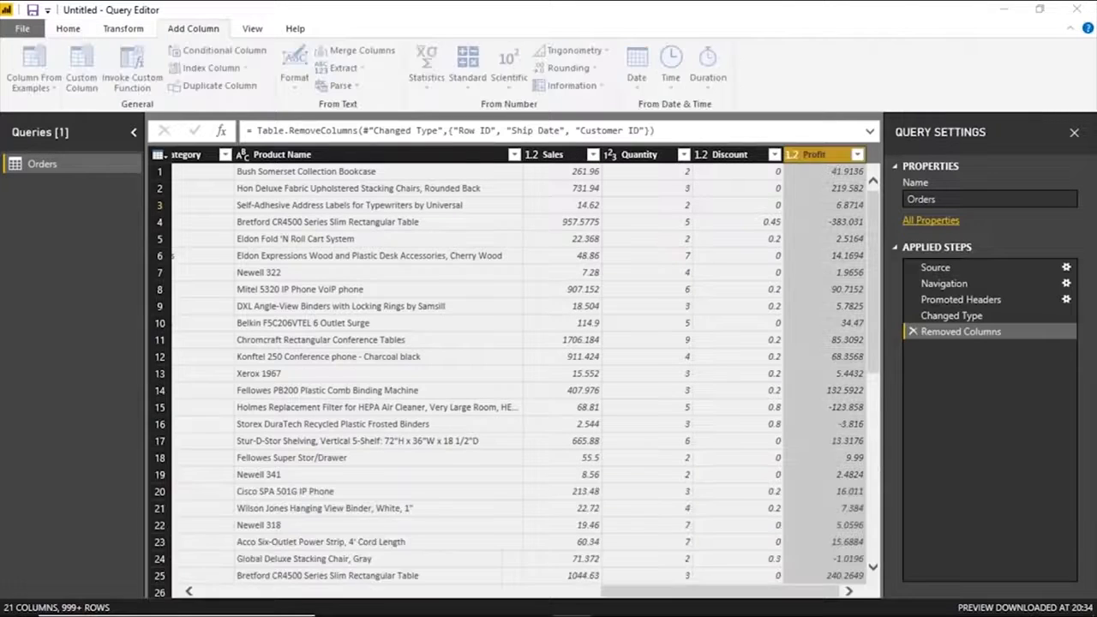
type("Cost")
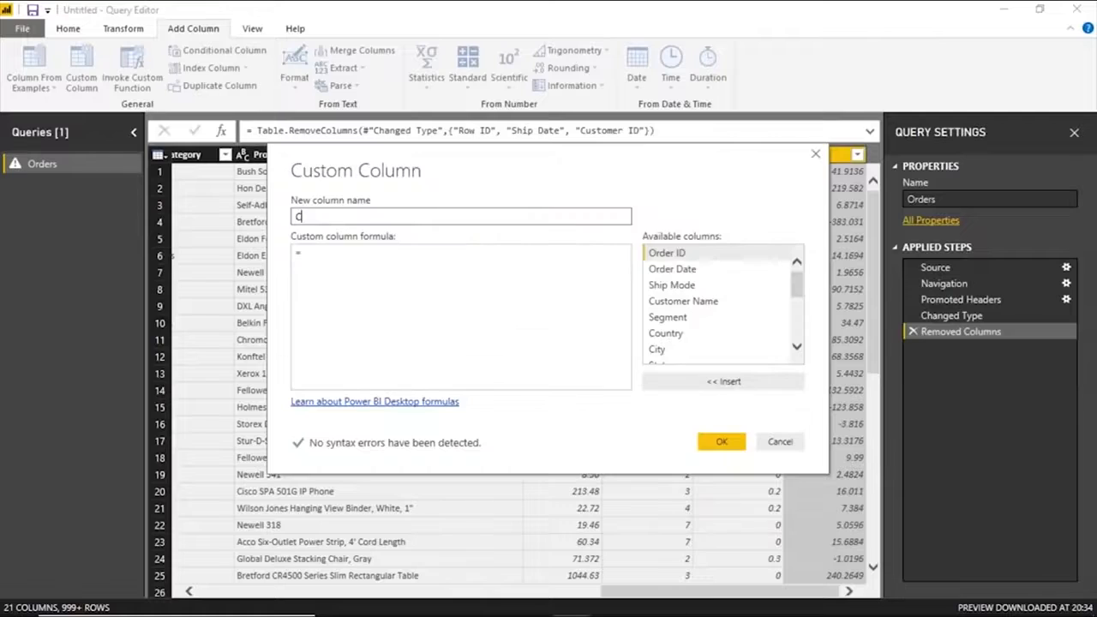
left_click(378, 275)
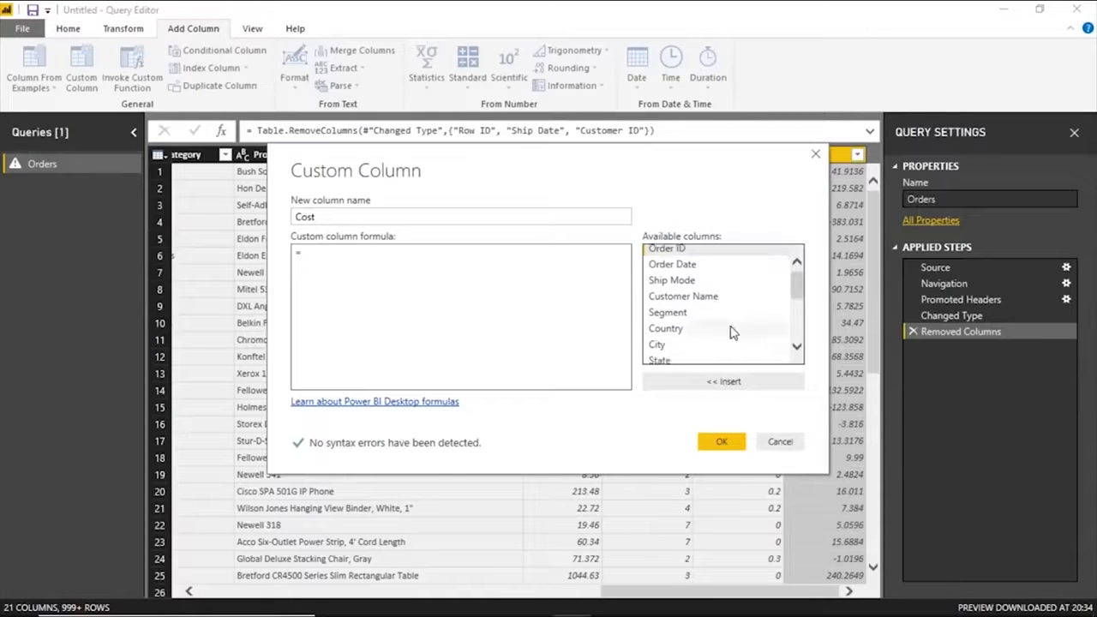
scroll(729, 325, "down", 5)
double_click(664, 309)
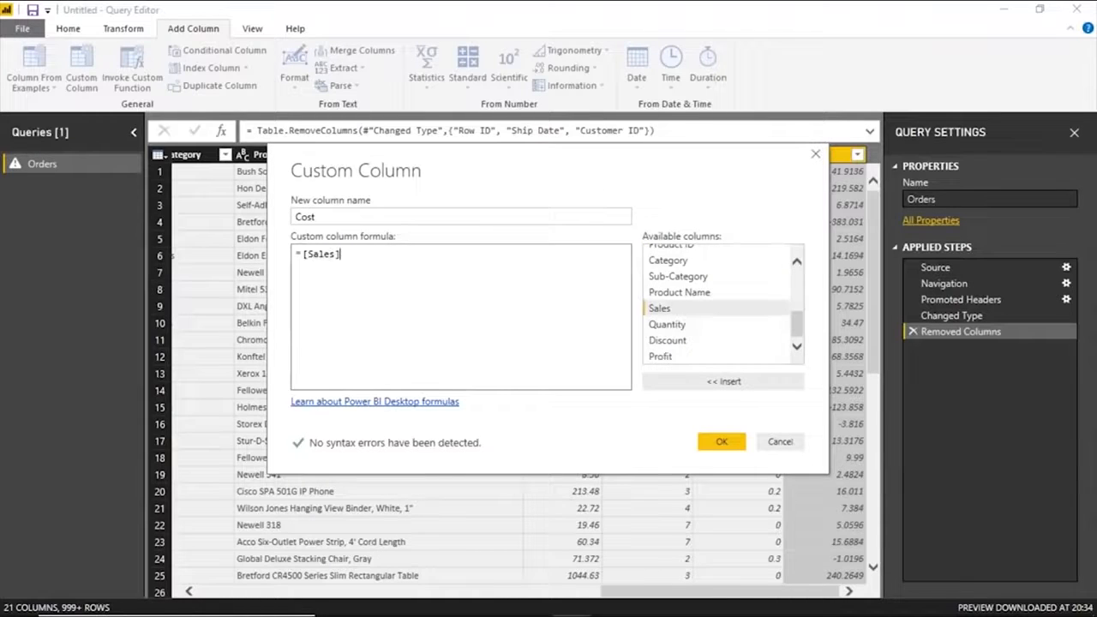
type("-")
double_click(665, 355)
left_click(723, 442)
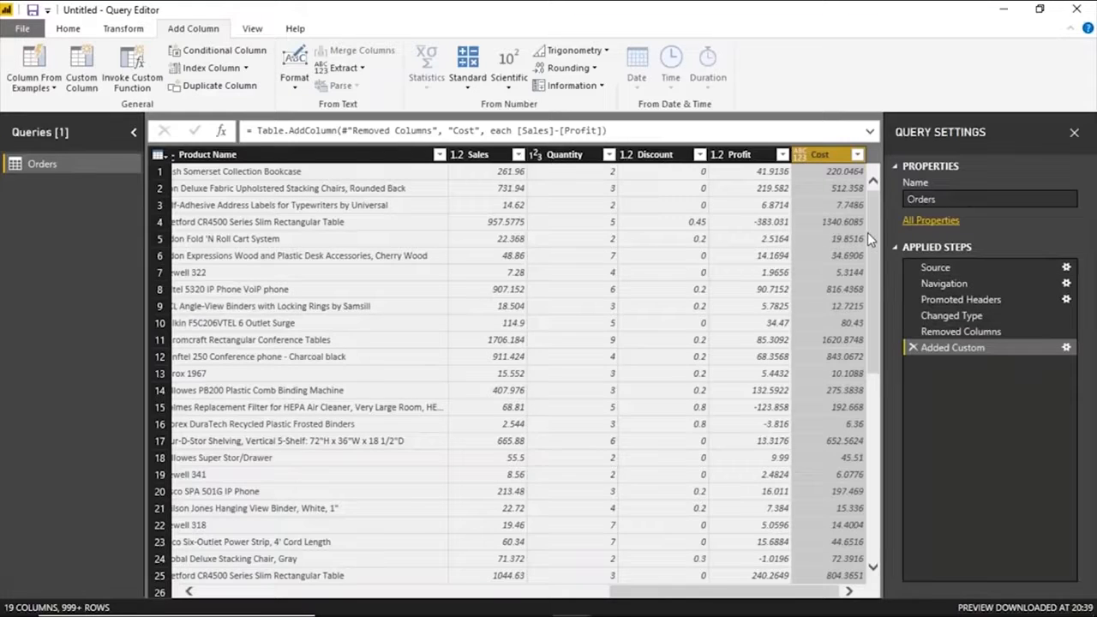
Set the data type of the Cost column to Decimal Number.
left_click(797, 155)
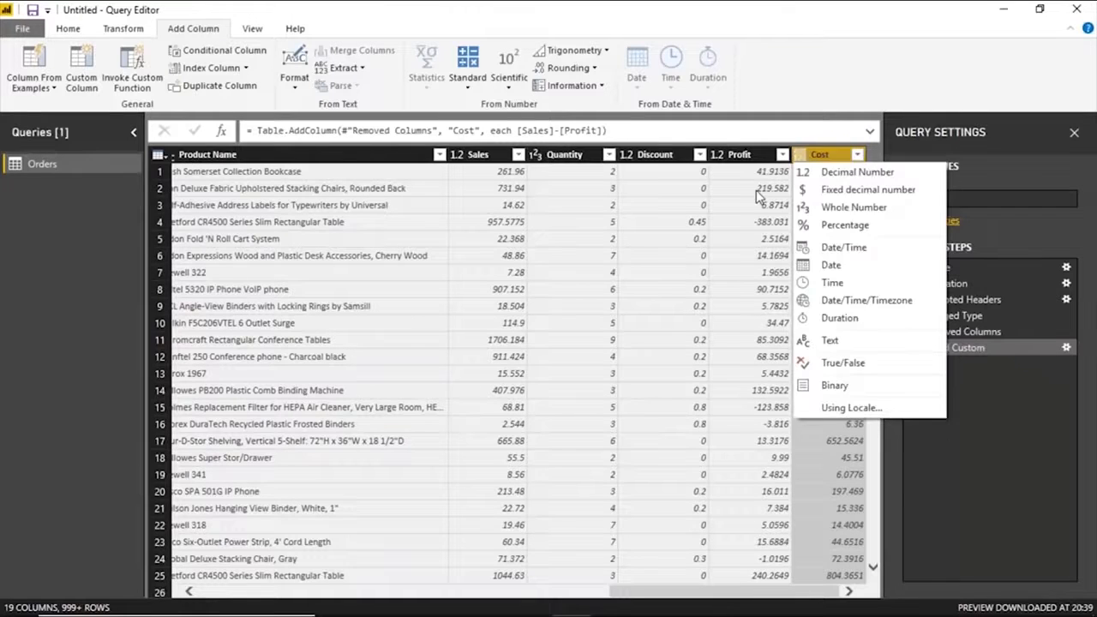
left_click(757, 192)
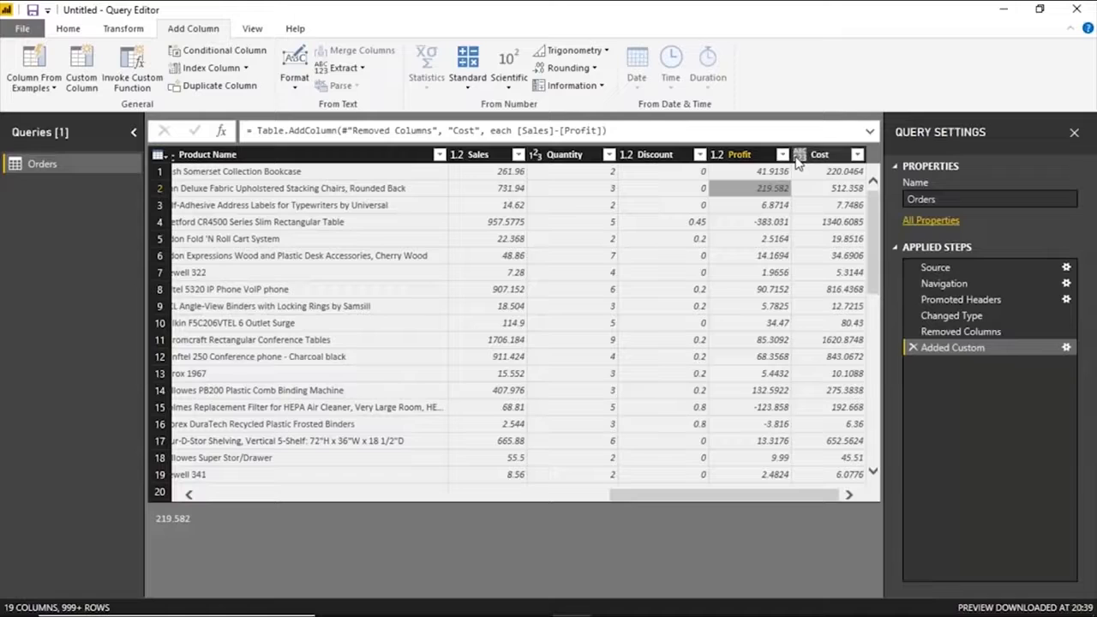
left_click(816, 206)
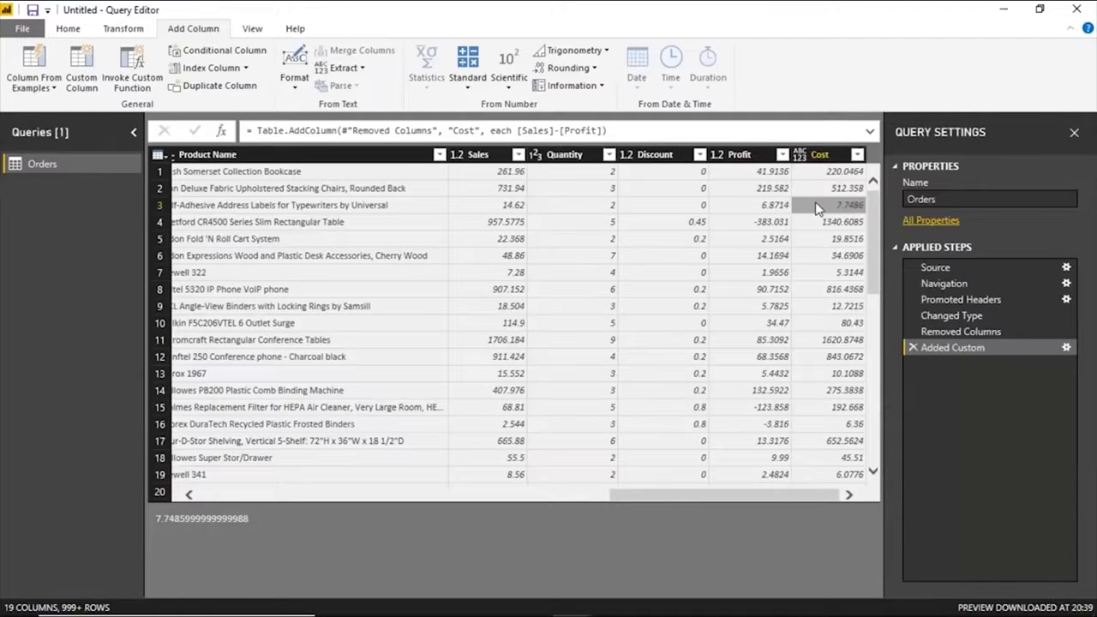
left_click(799, 155)
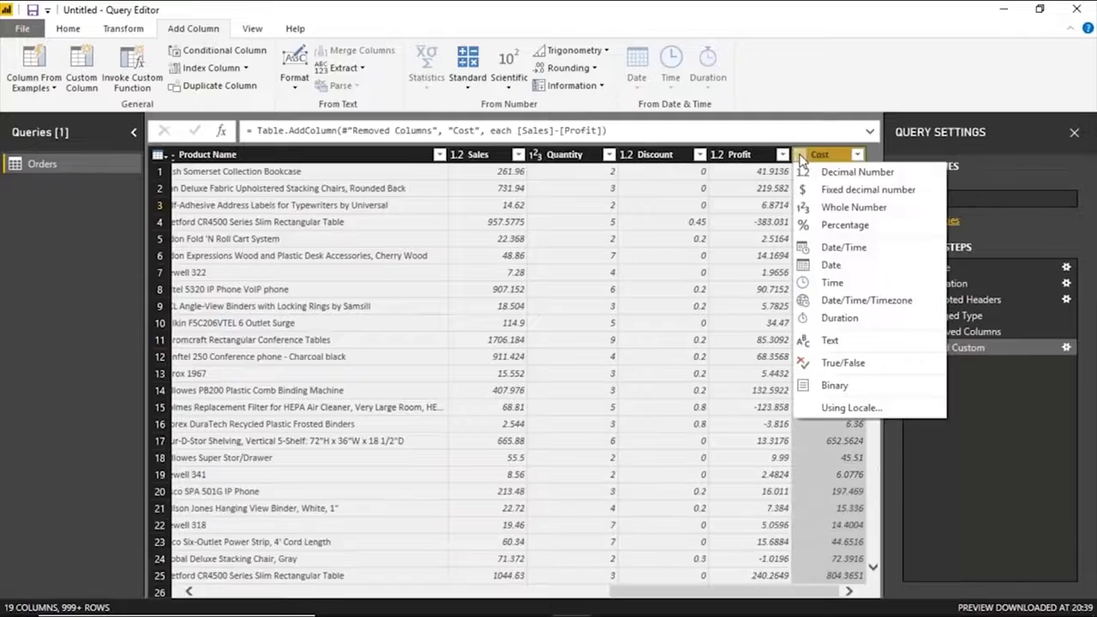
left_click(853, 173)
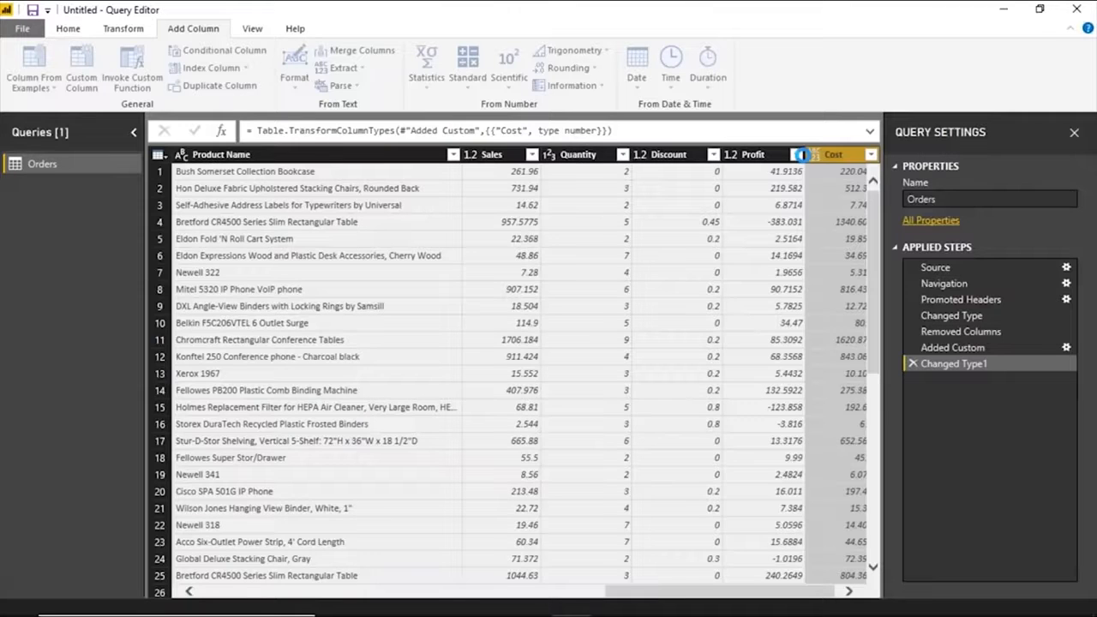
left_click_drag(684, 494, 682, 494)
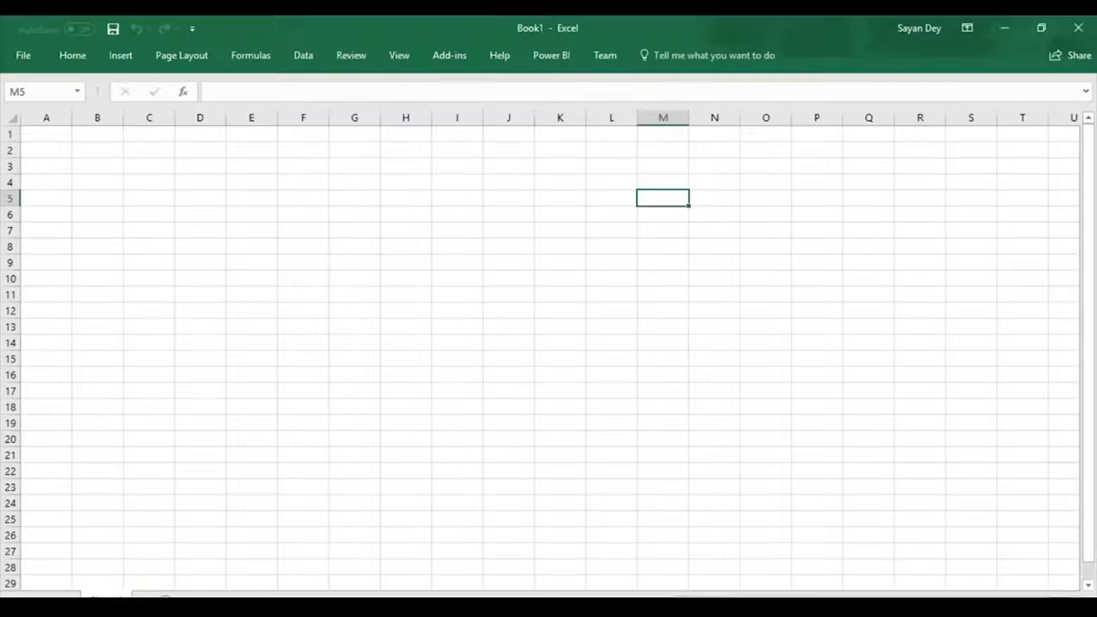
In the blank Excel workbook, import the Sample - Superstore workbook from My Tableau Repository, under Datasources, 10.4, en_US-US.
left_click(76, 40)
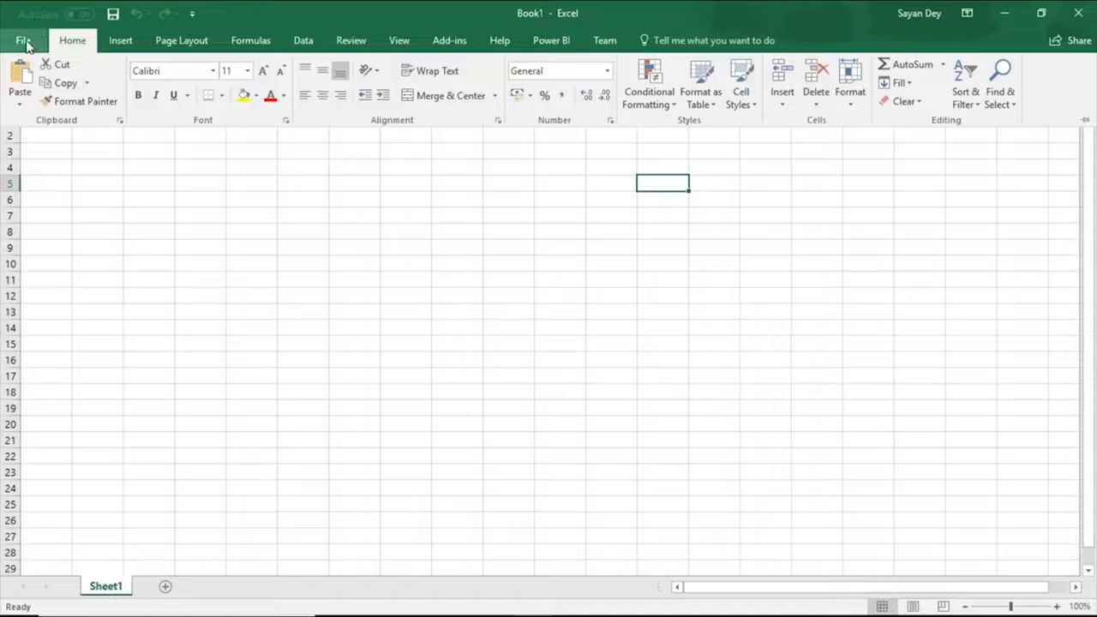
left_click(305, 45)
left_click(30, 101)
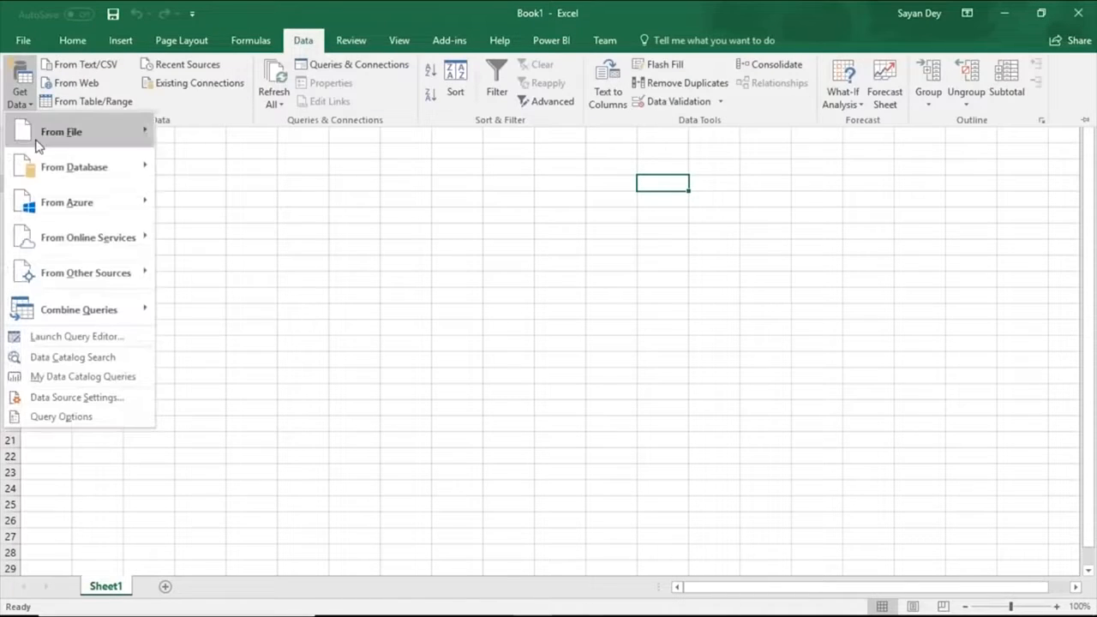
mouse_move(62, 137)
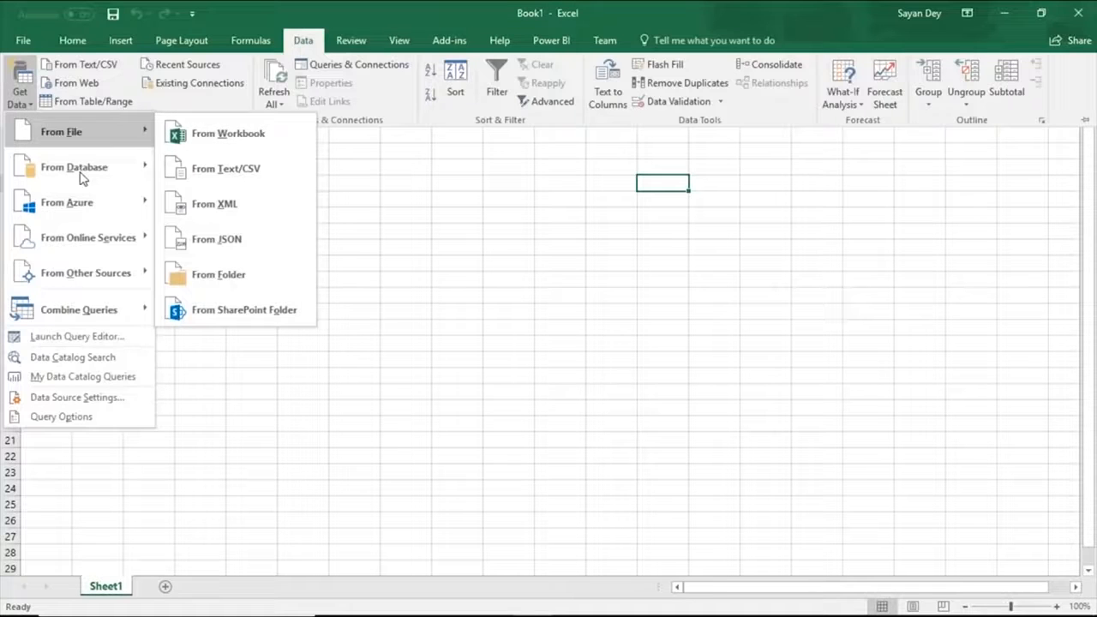
left_click(219, 135)
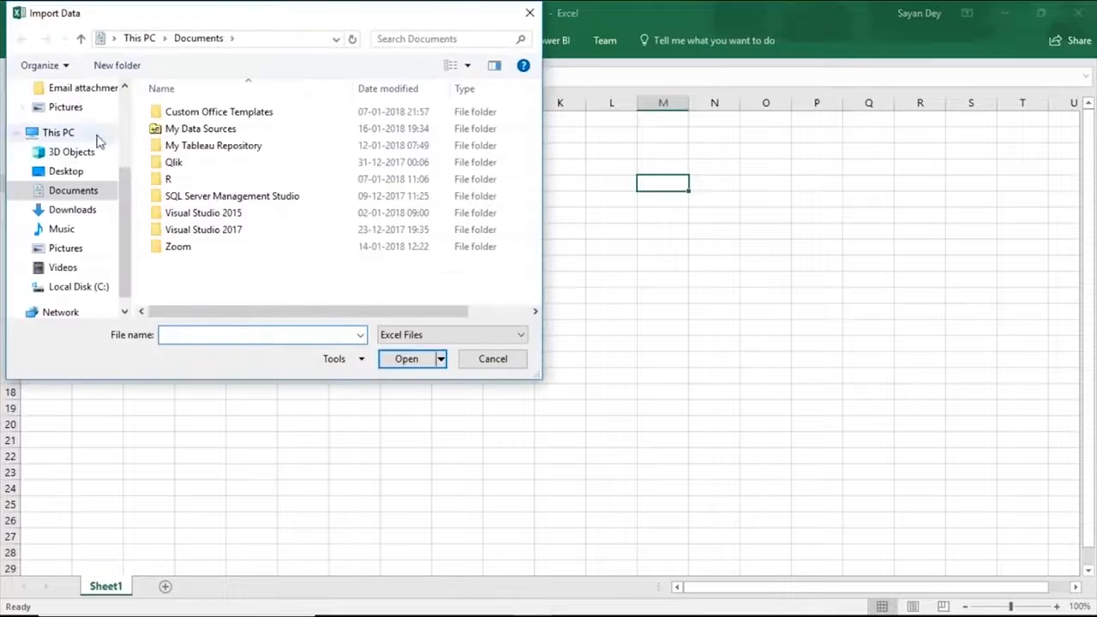
double_click(201, 142)
double_click(197, 145)
double_click(198, 112)
double_click(198, 114)
left_click(207, 112)
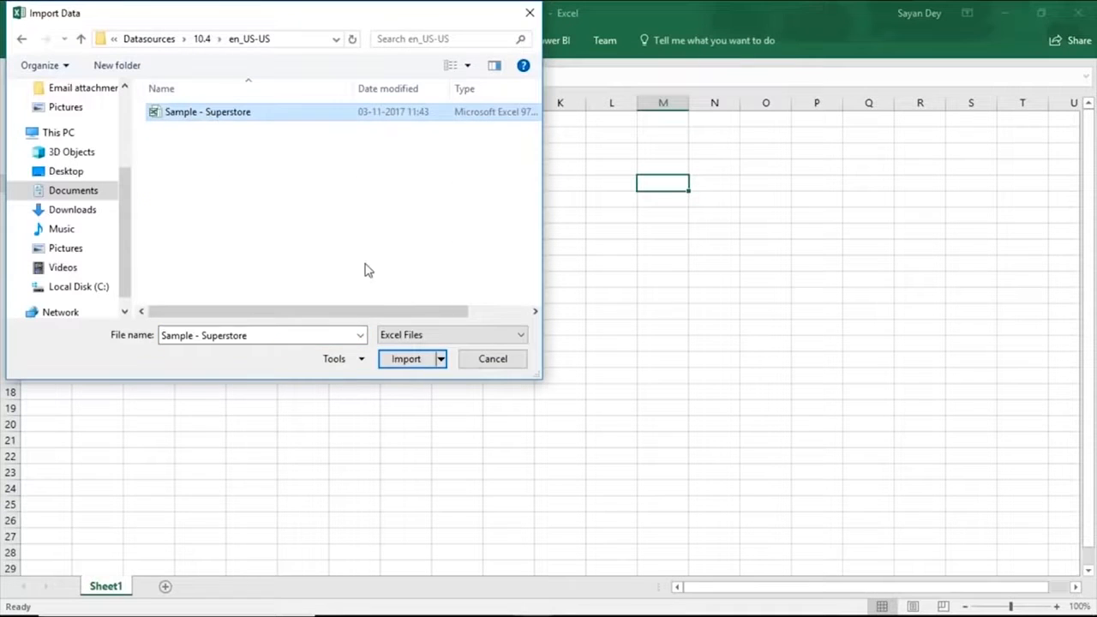
left_click(407, 359)
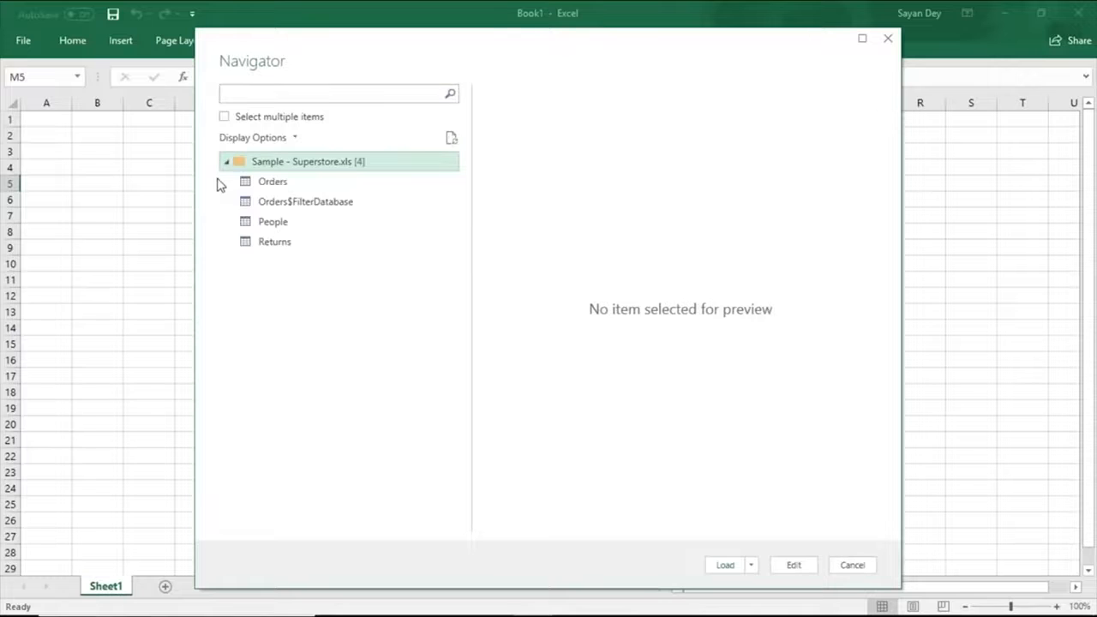
Open the Orders table of Sample - Superstore for editing in the Query Editor and remove its Row ID column.
left_click(249, 183)
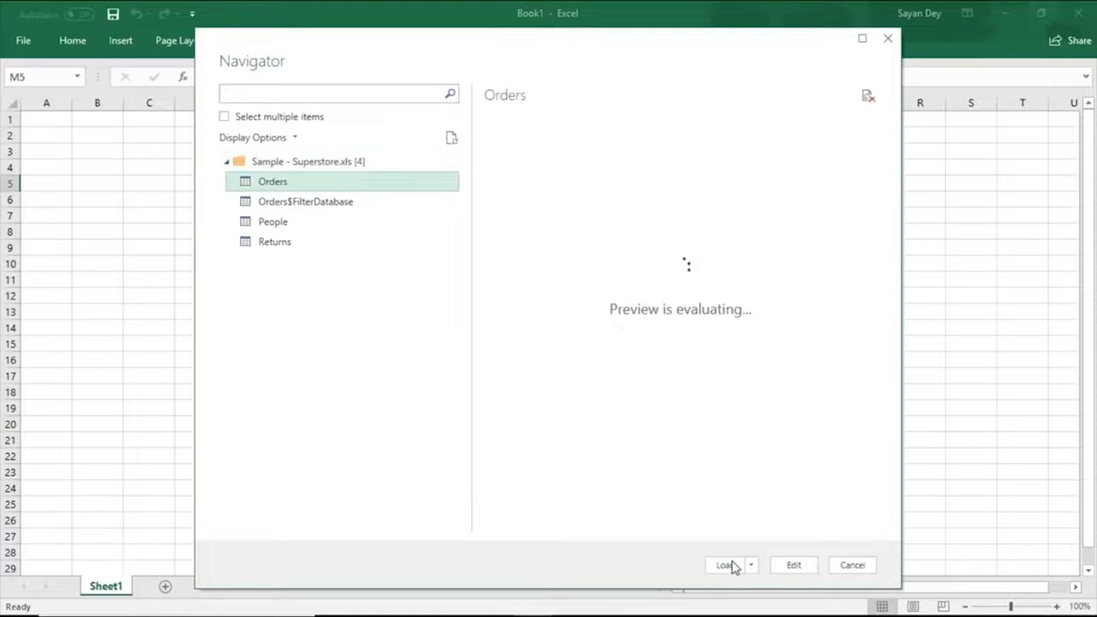
left_click(795, 566)
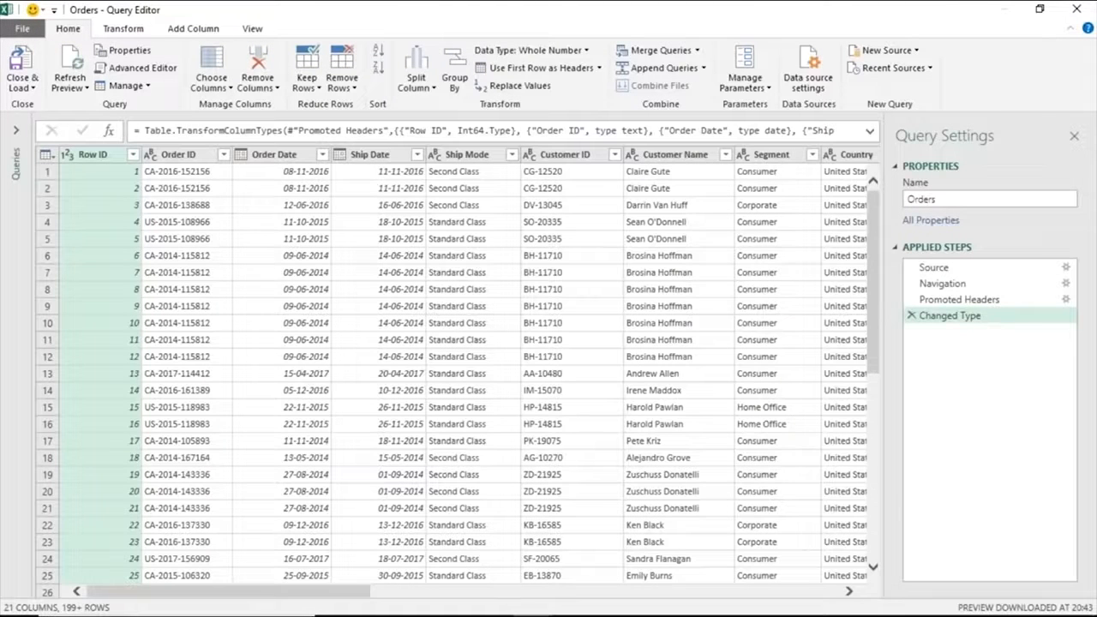
left_click(281, 238)
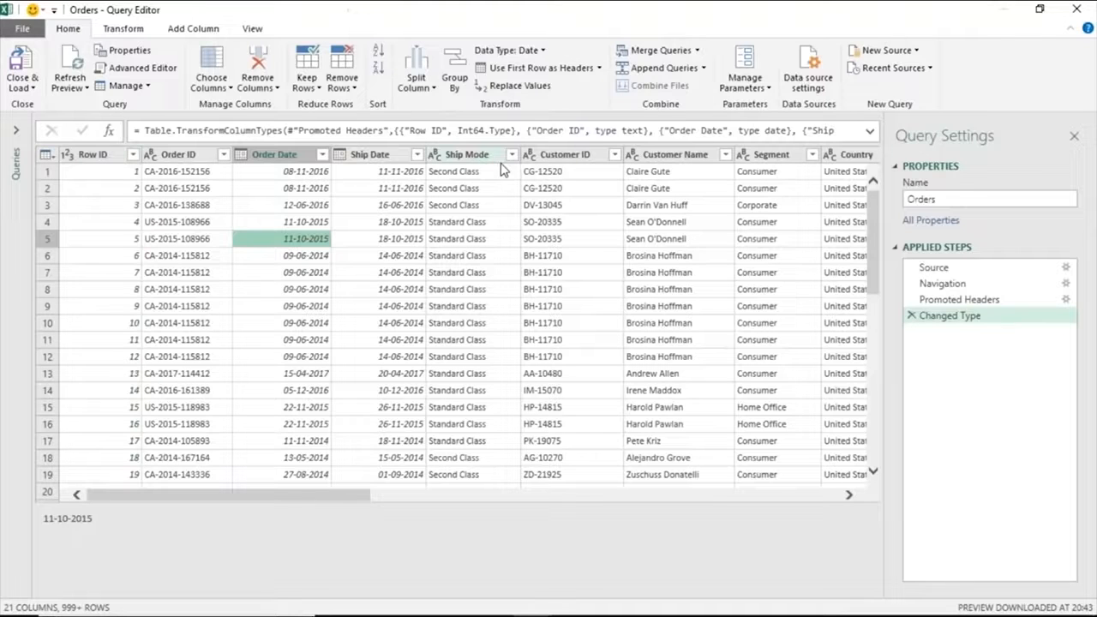
left_click(15, 134)
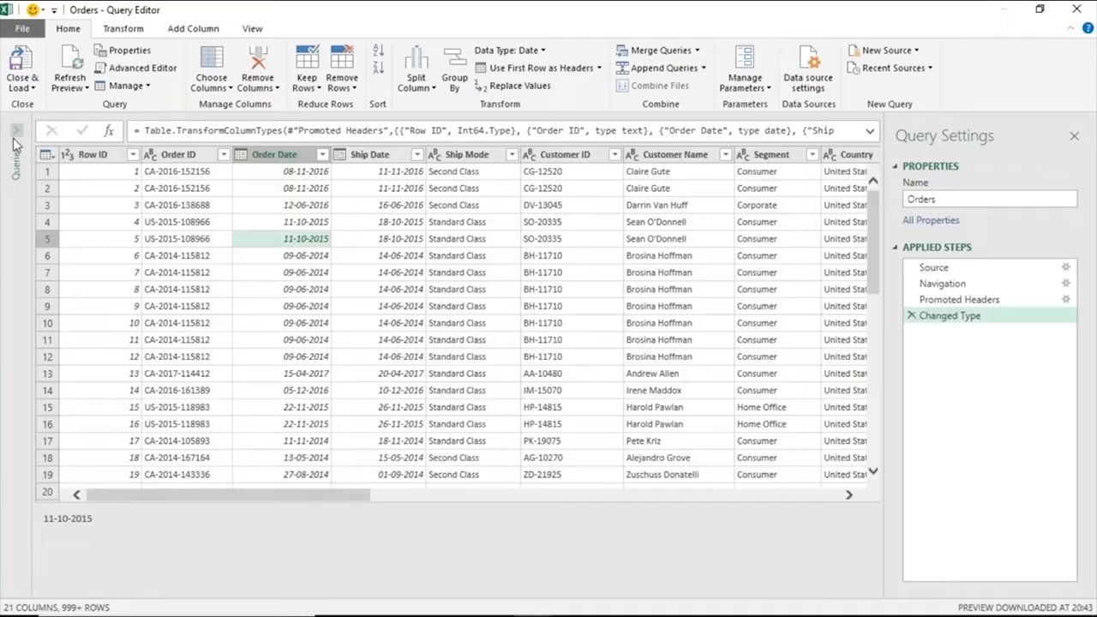
left_click(130, 131)
right_click(178, 159)
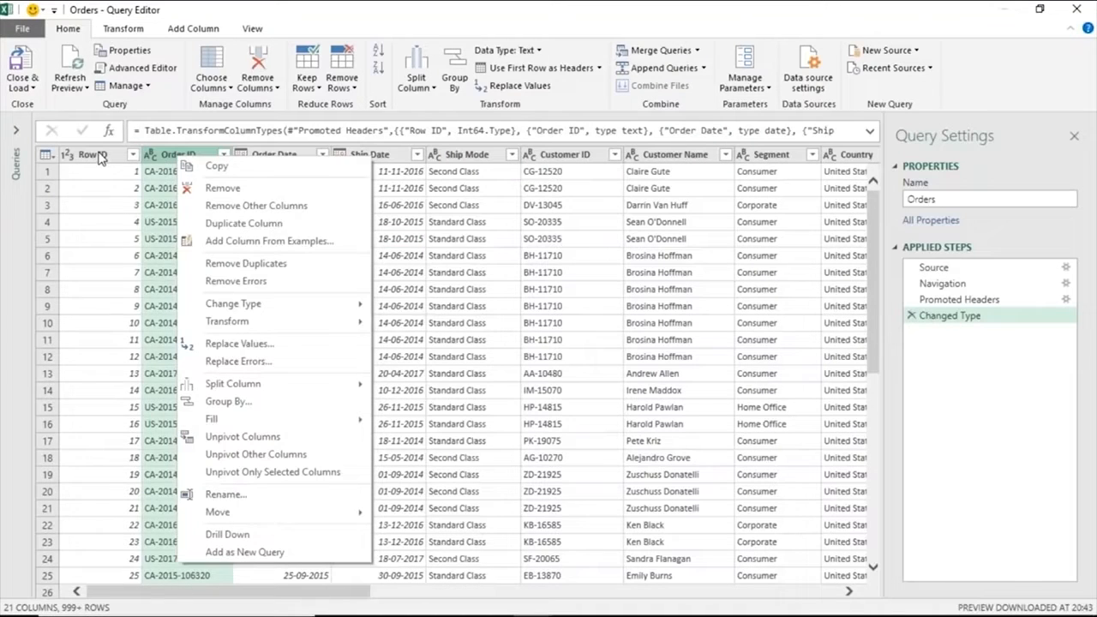
left_click(213, 186)
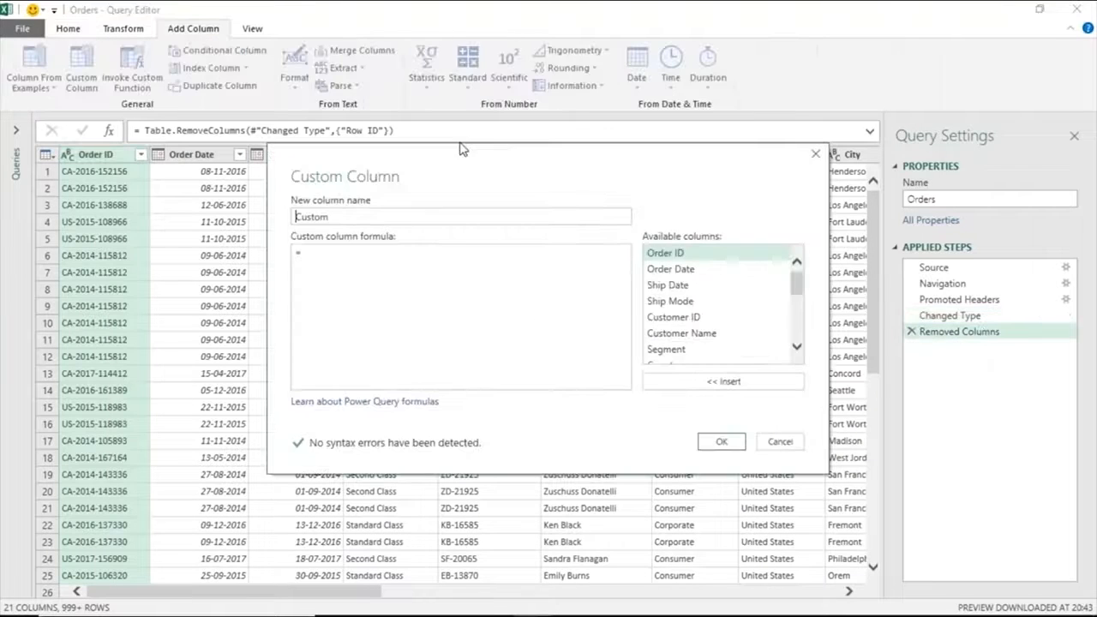
Add a custom column named Cost with the formula [Sales]-[Profit] and load the Orders query into the Excel workbook.
type("Cost")
scroll(720, 308, "down", 4)
double_click(666, 308)
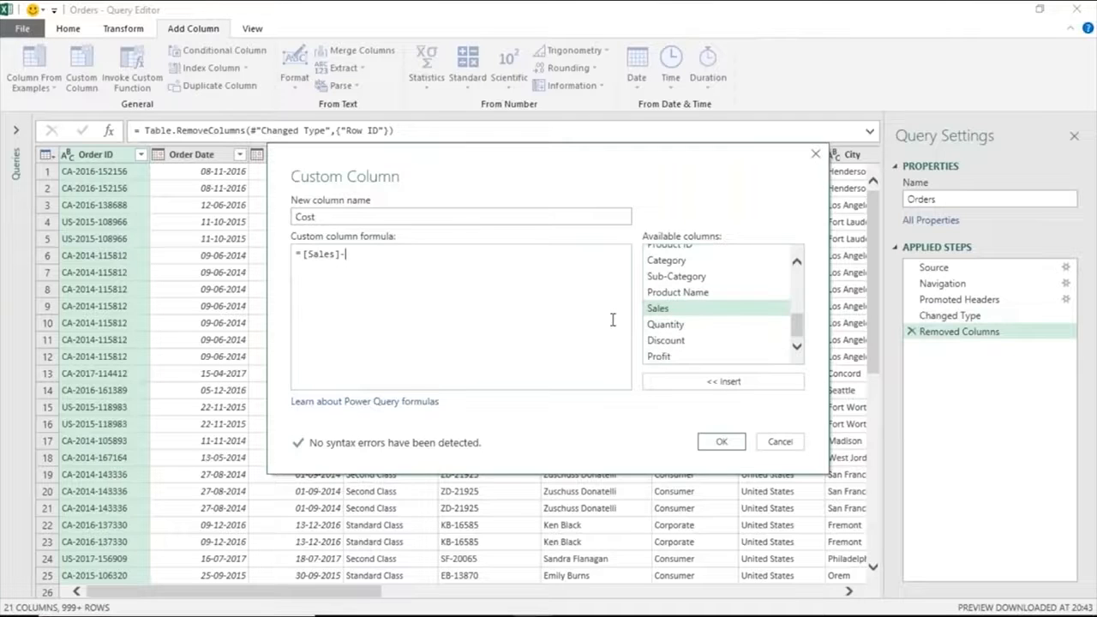
type("-")
double_click(658, 356)
left_click(721, 442)
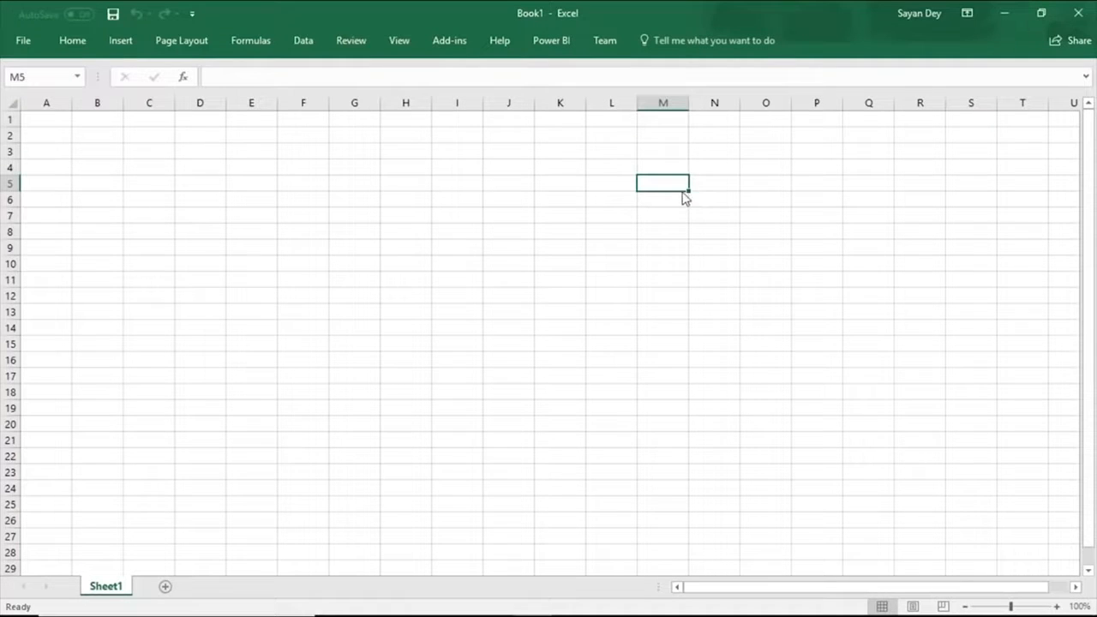
left_click(535, 39)
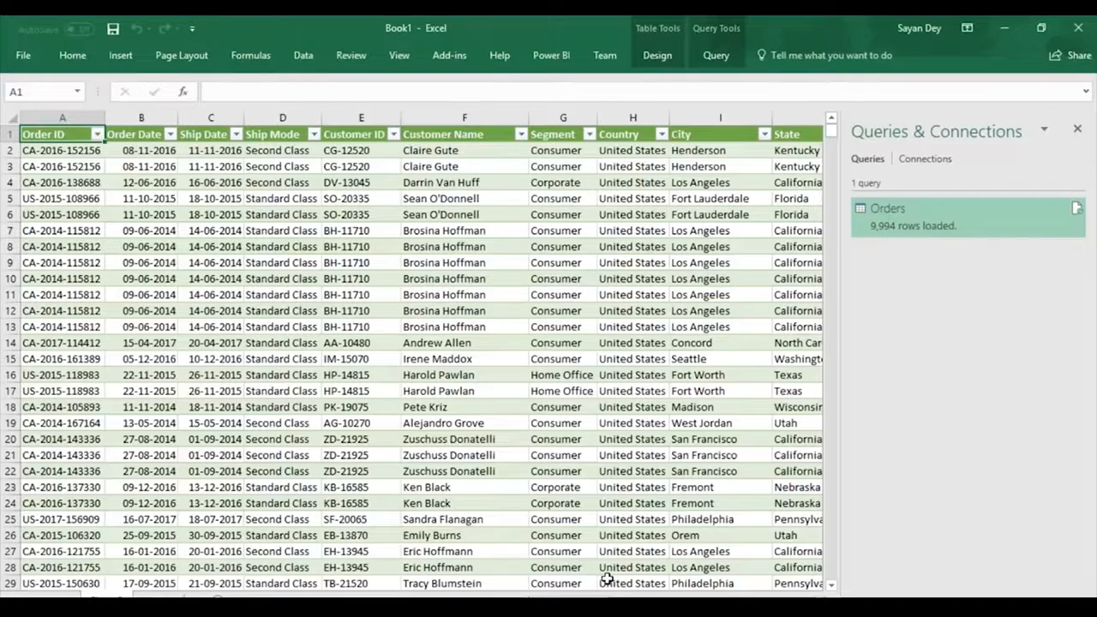
Check the Power BI components slide in PowerPoint, switch to Power BI Desktop and delete the line chart from Page 1.
key("alt+Tab")
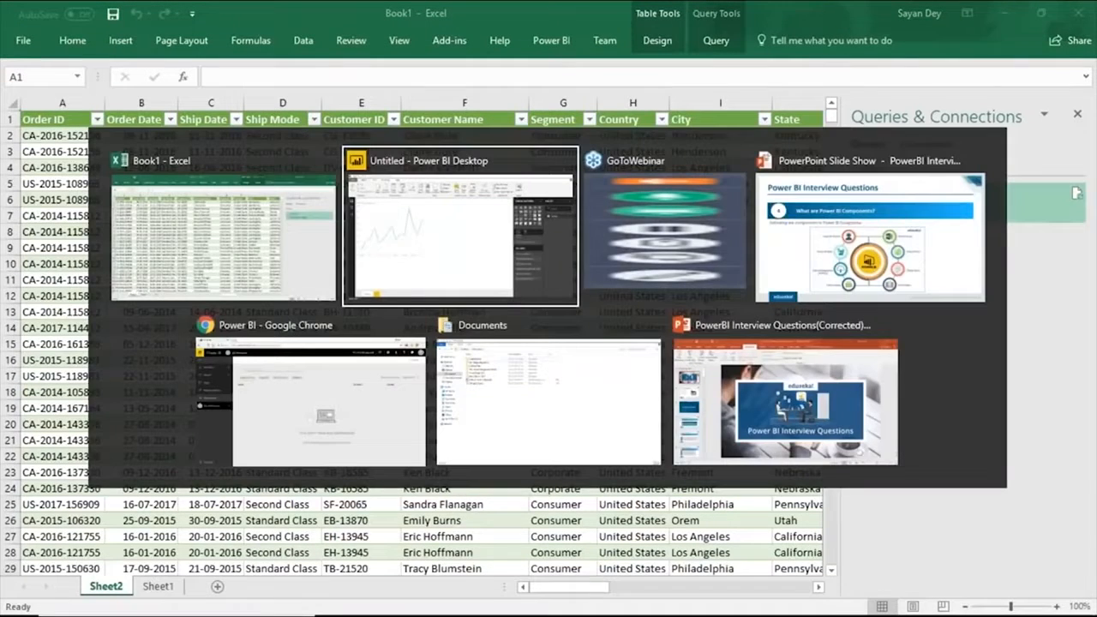
key("alt+Tab")
key("alt+Tab")
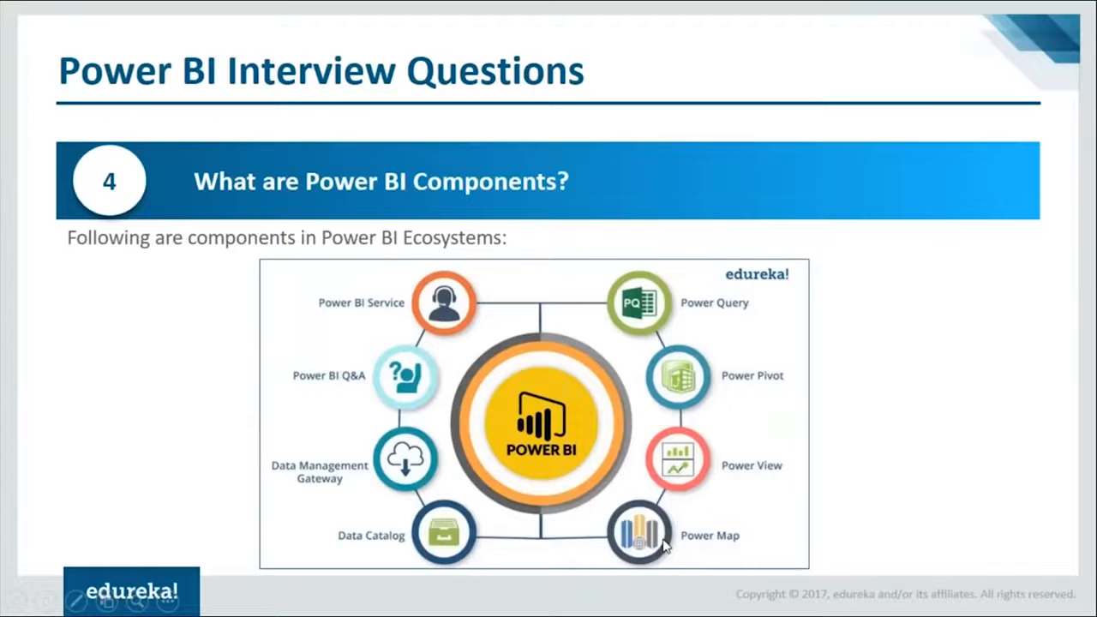
key("alt+Tab")
left_click(288, 186)
key("Delete")
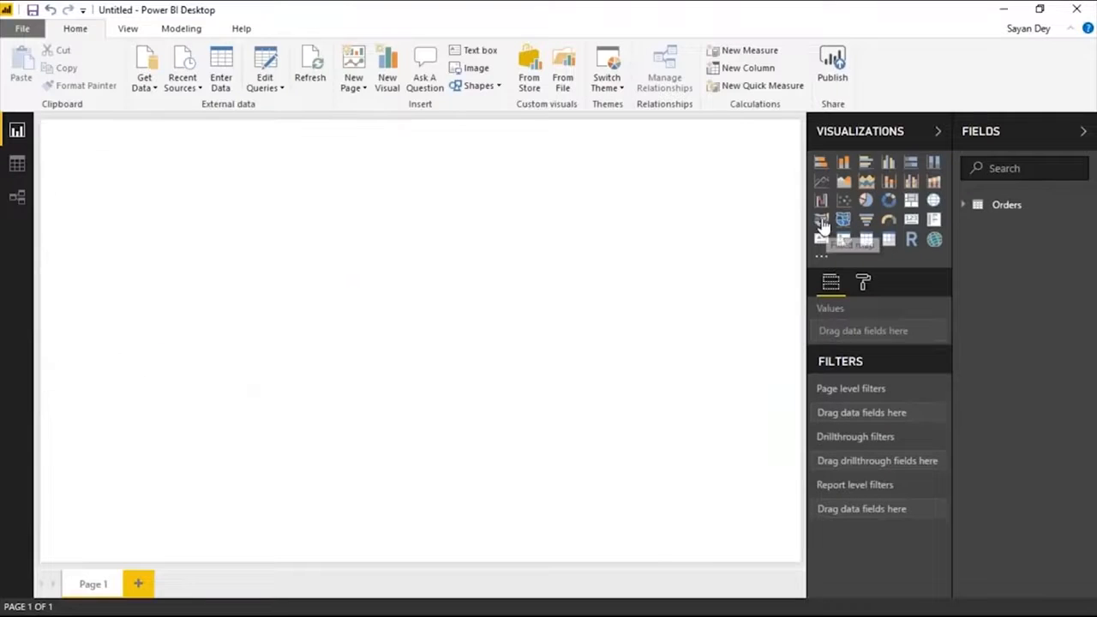
Expand the Orders table's fields and create a map visual from Country as the location and City as the legend.
left_click(962, 208)
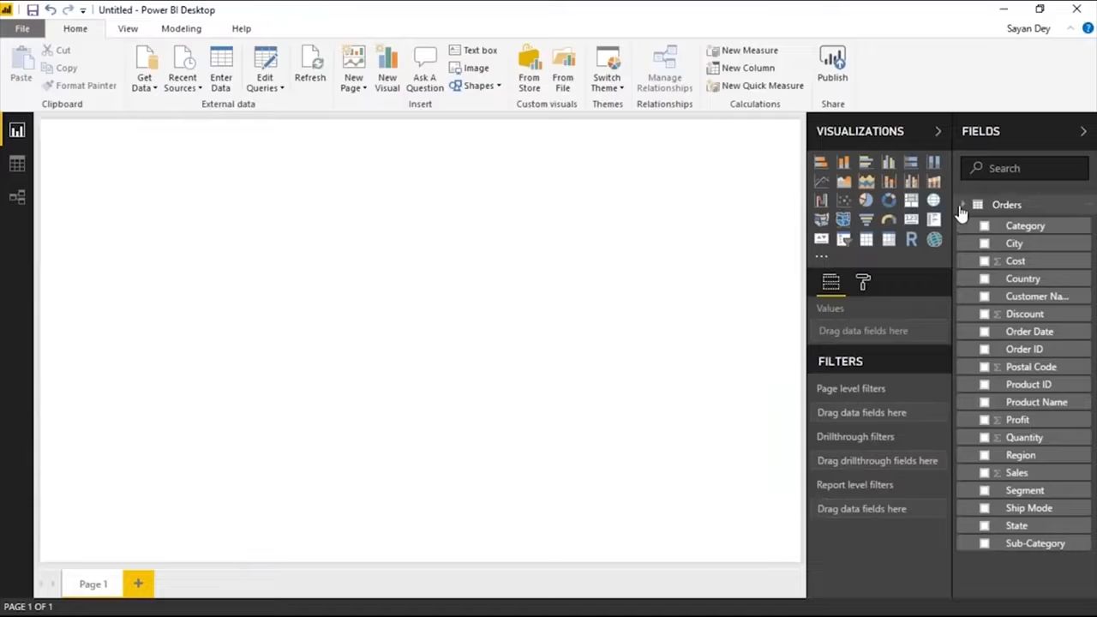
left_click(985, 280)
left_click(985, 244)
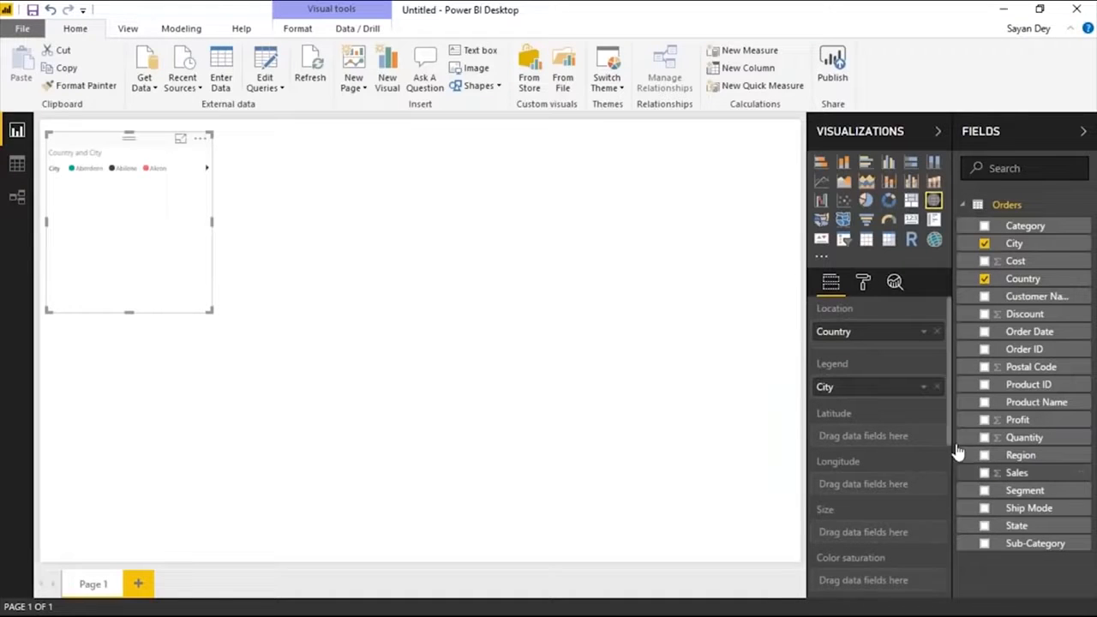
Size the map bubbles by Sales, enlarge the map across the page, and use City as the location instead of Country.
left_click(984, 472)
left_click_drag(506, 447, 752, 551)
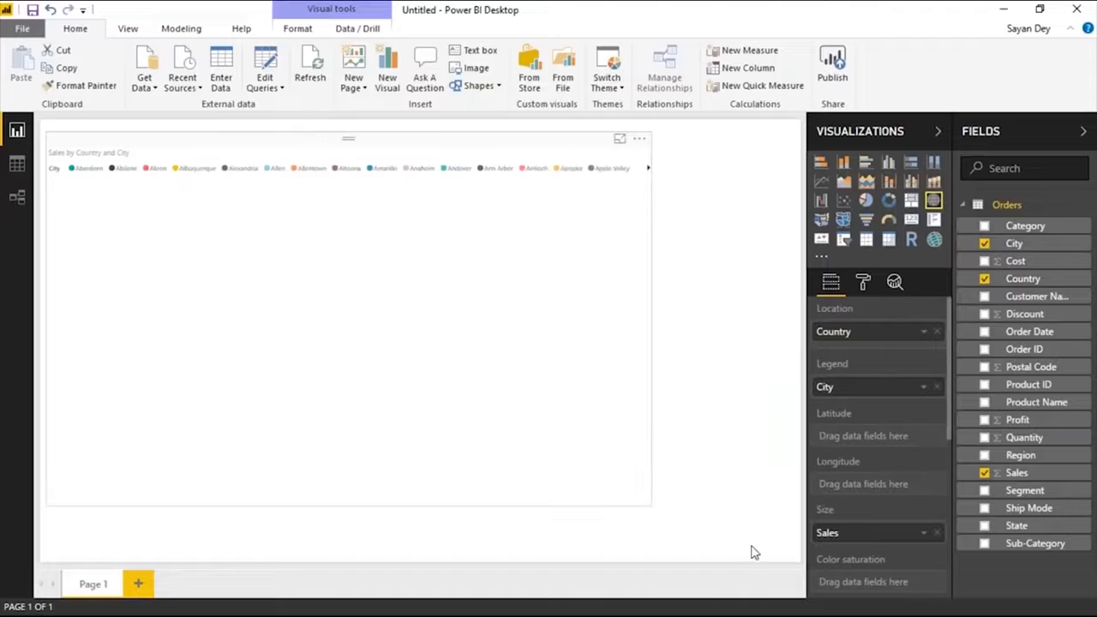
left_click_drag(824, 387, 822, 337)
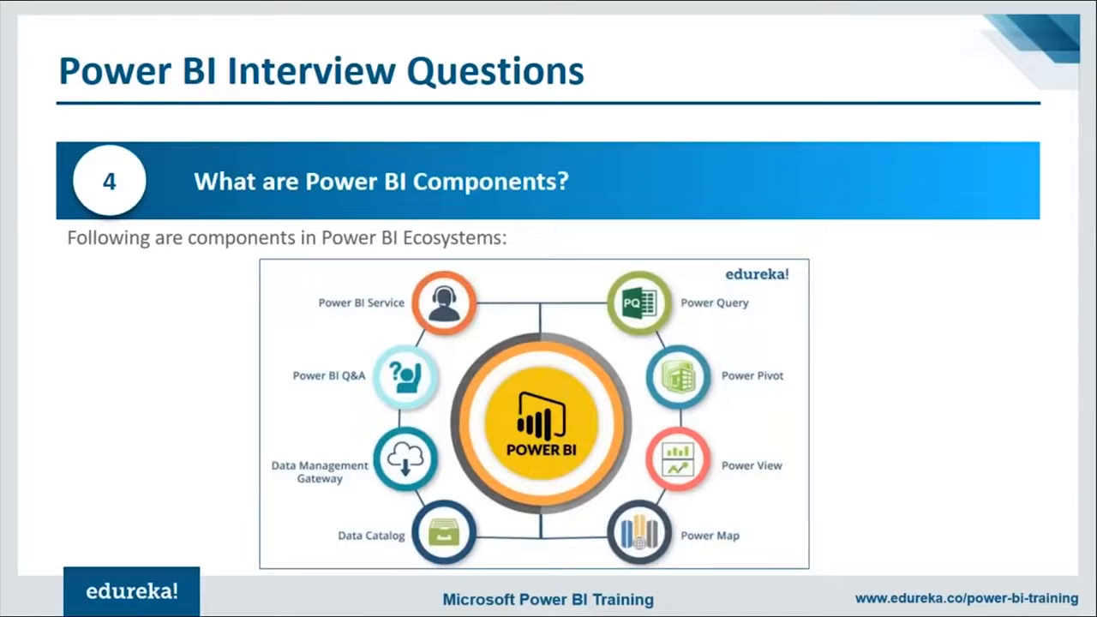
Switch from the slide show back to Power BI Desktop and delete the Sales by City map from Page 1.
key("alt+Tab")
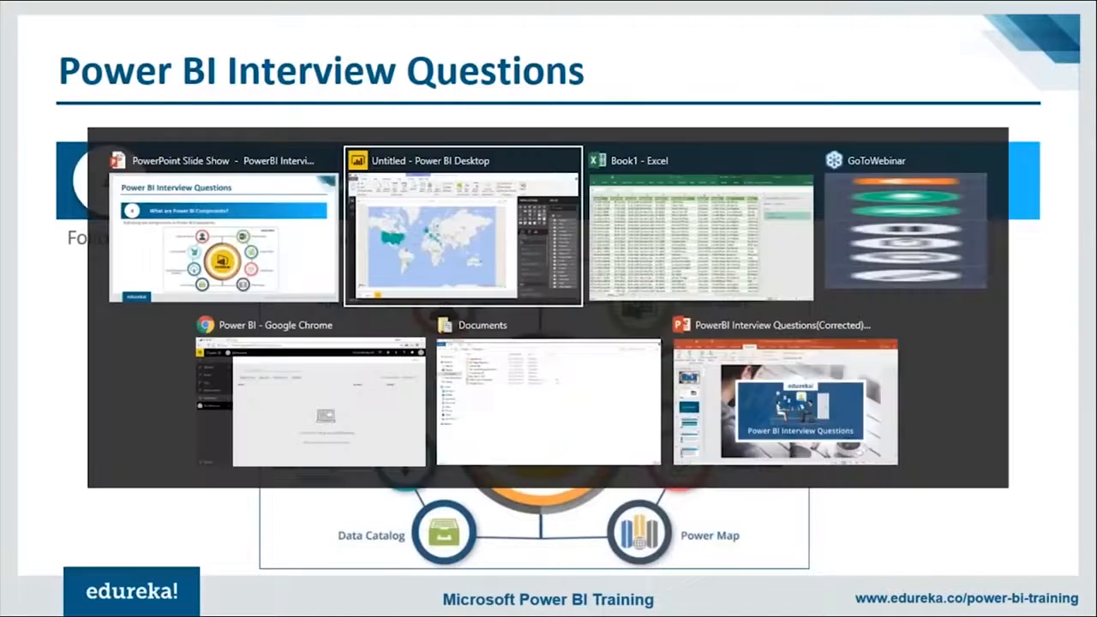
key("alt+Tab")
key("alt+Tab")
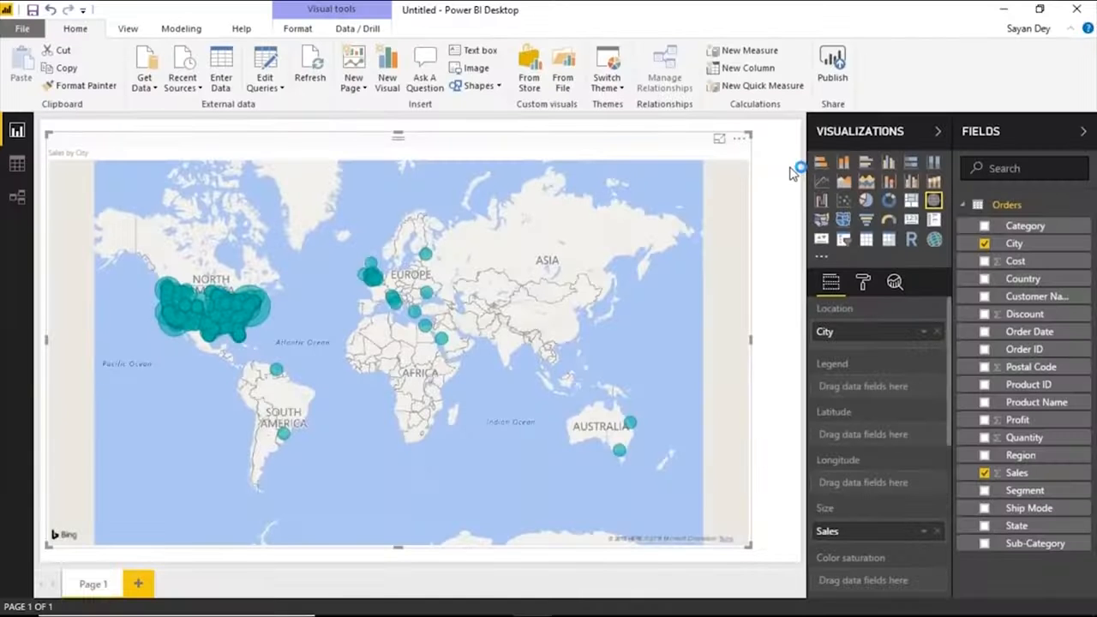
key("Delete")
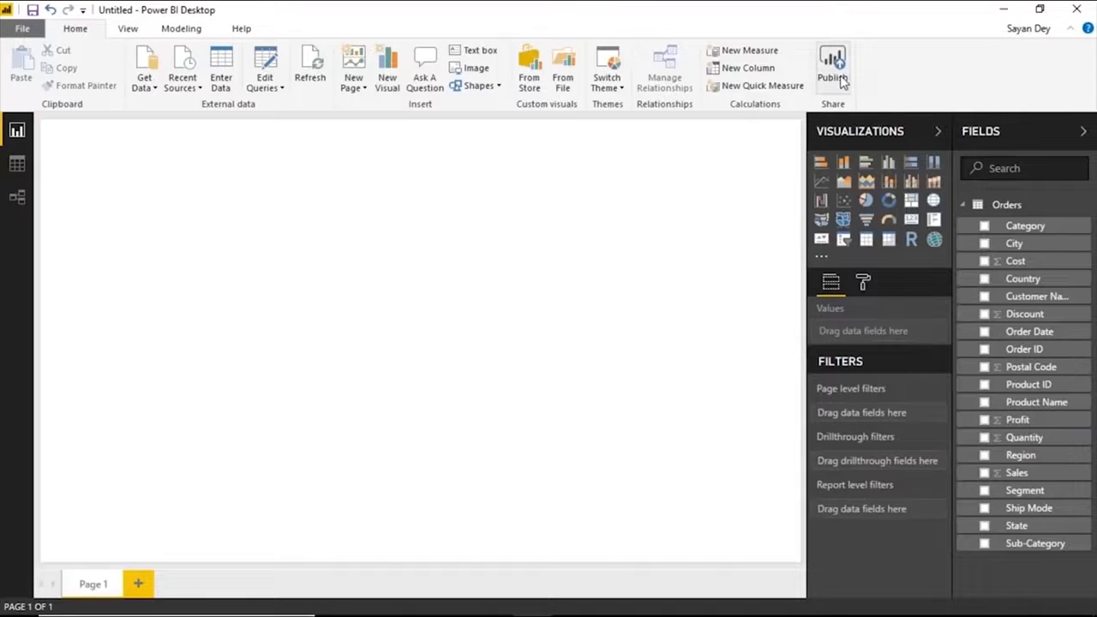
Create an enlarged line chart of Sales by Order Date and expand its date hierarchy to year and quarter.
left_click(1019, 473)
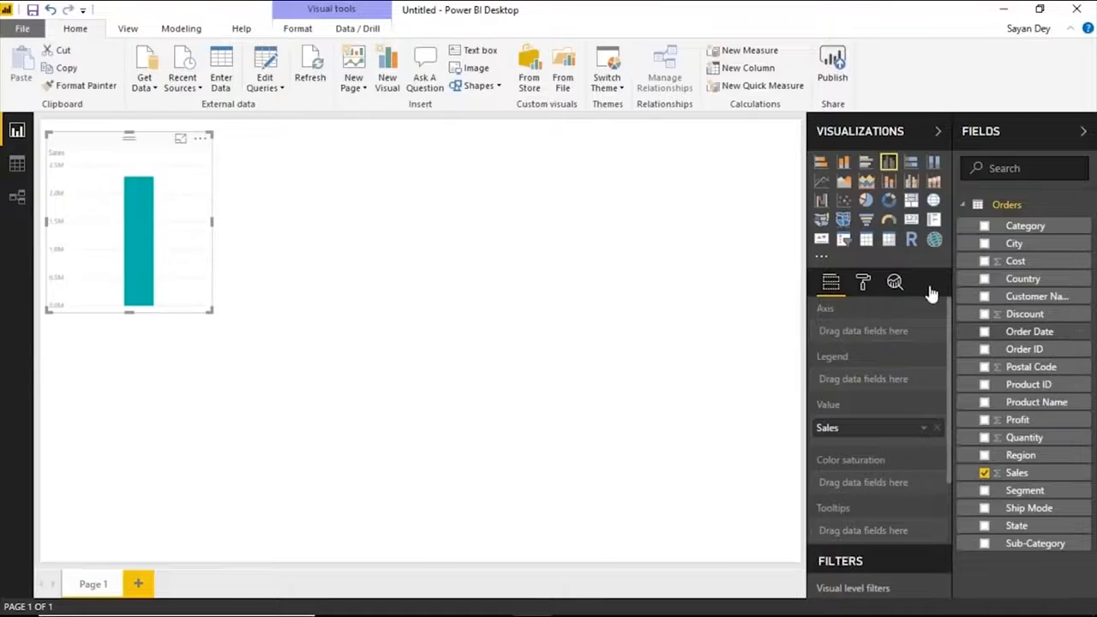
left_click(984, 332)
left_click_drag(212, 312, 653, 456)
left_click(821, 181)
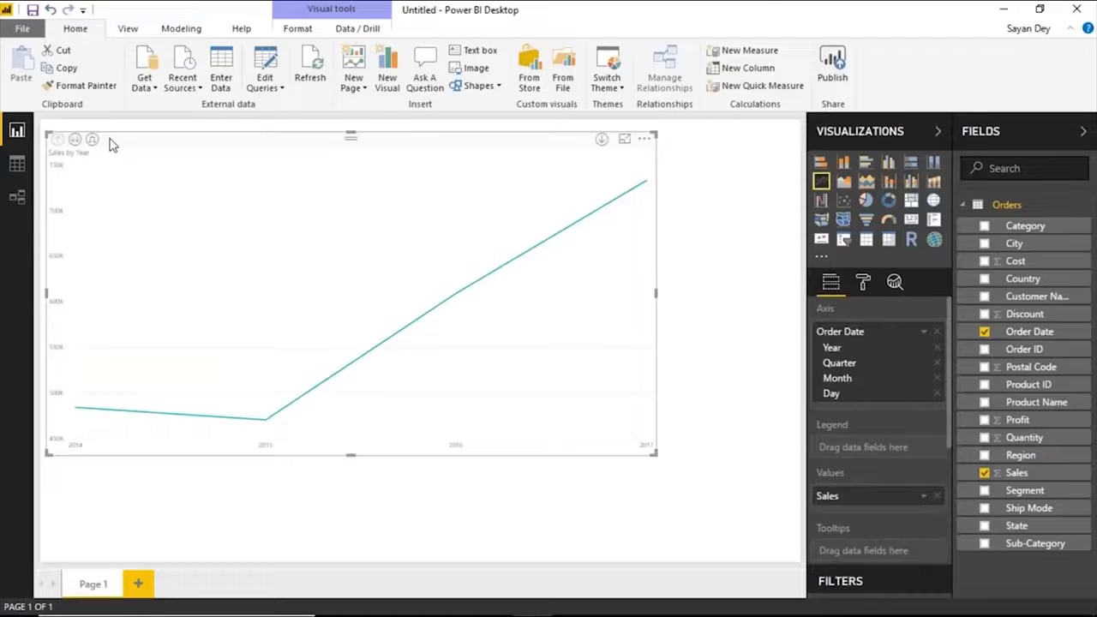
left_click(91, 139)
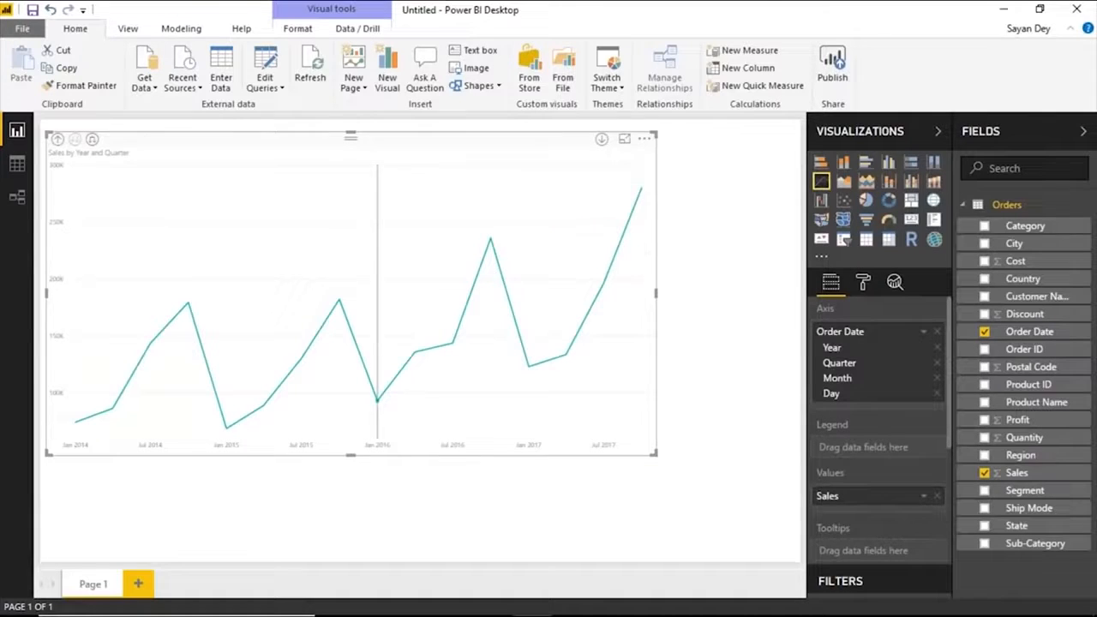
Save the report as Demo in the Downloads > PowerBI folder, using the Power BI file (*.pbix) type.
left_click(33, 9)
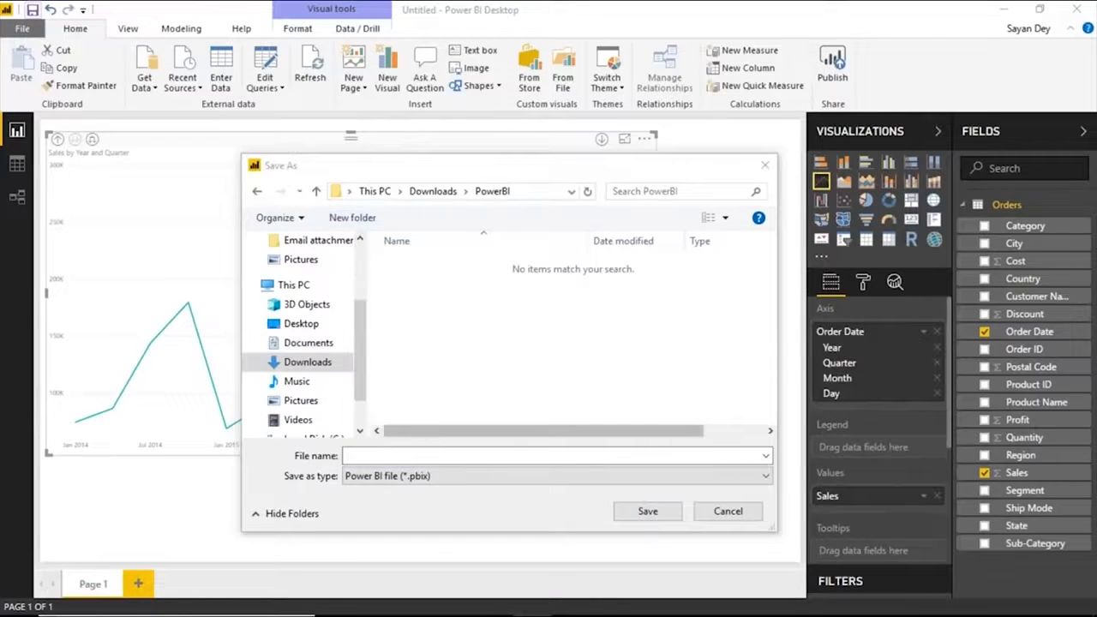
type("Demo")
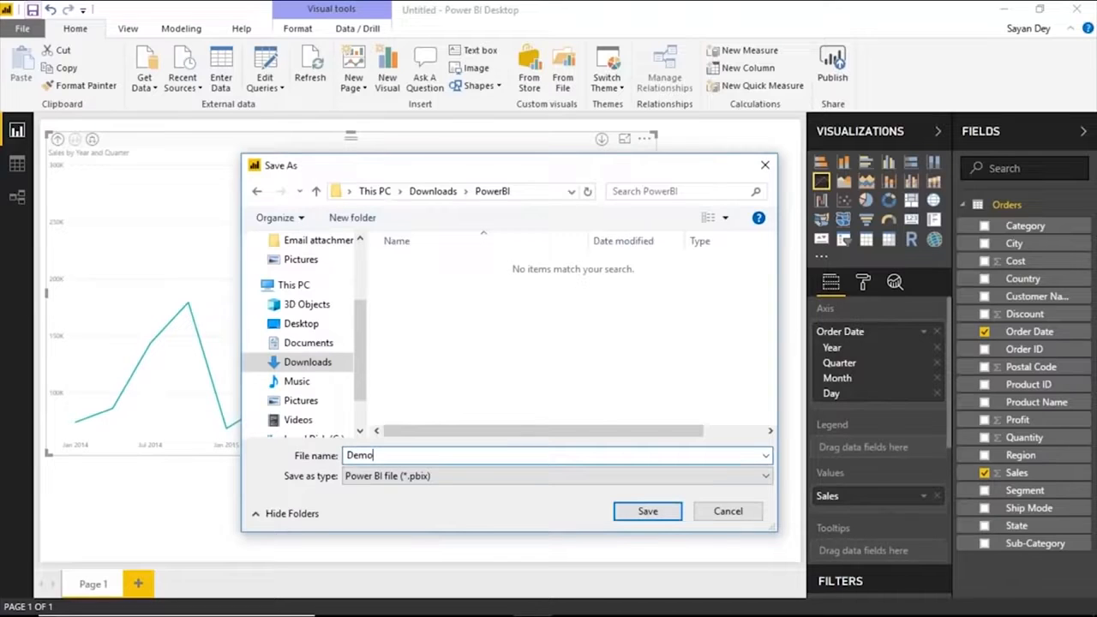
left_click(434, 478)
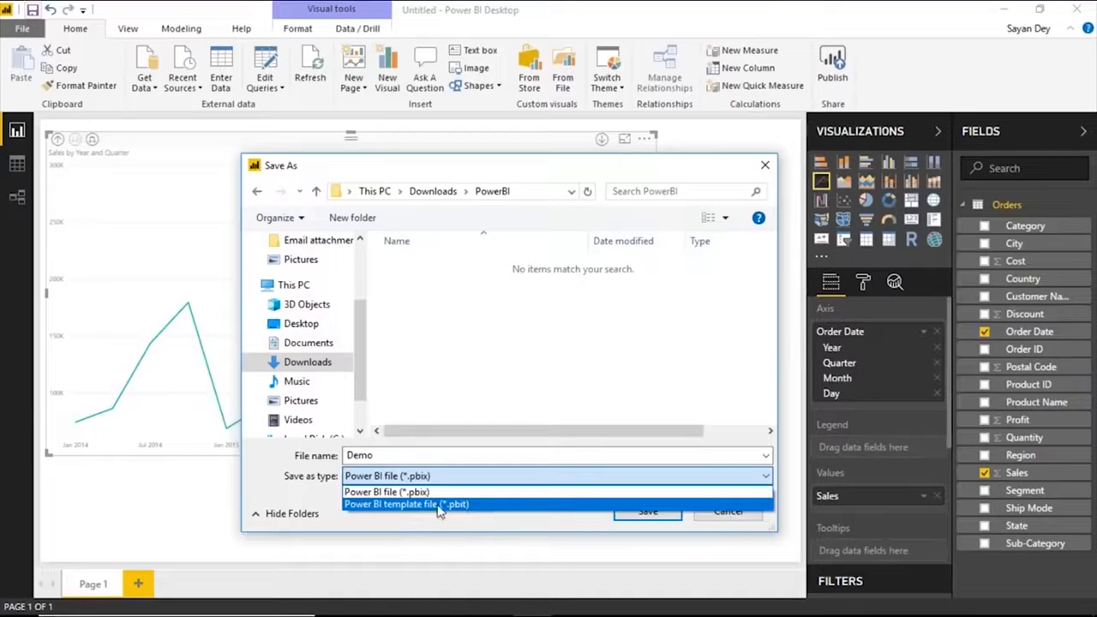
left_click(449, 350)
left_click(432, 449)
left_click(431, 455)
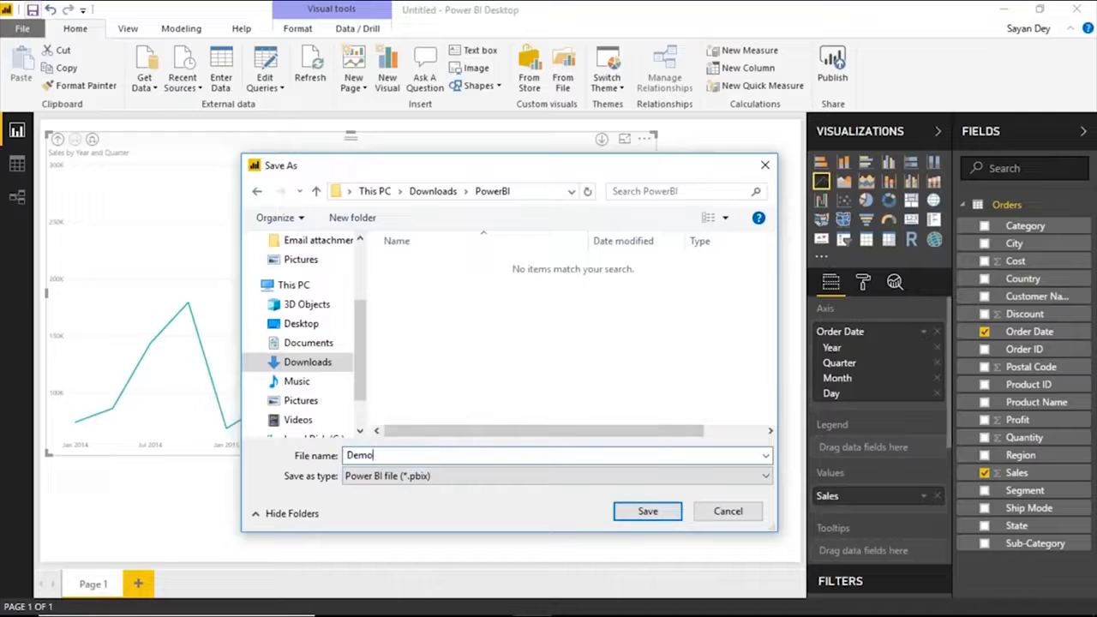
left_click(634, 515)
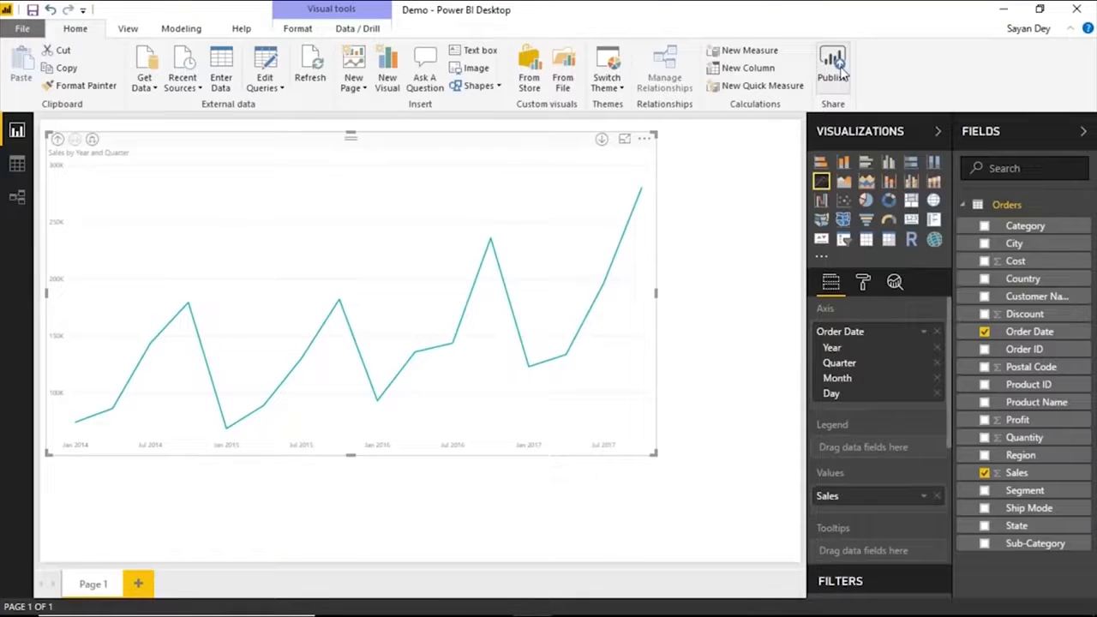
Publish the Demo report to My Workspace in the Power BI service and dismiss the publishing dialog.
left_click(833, 69)
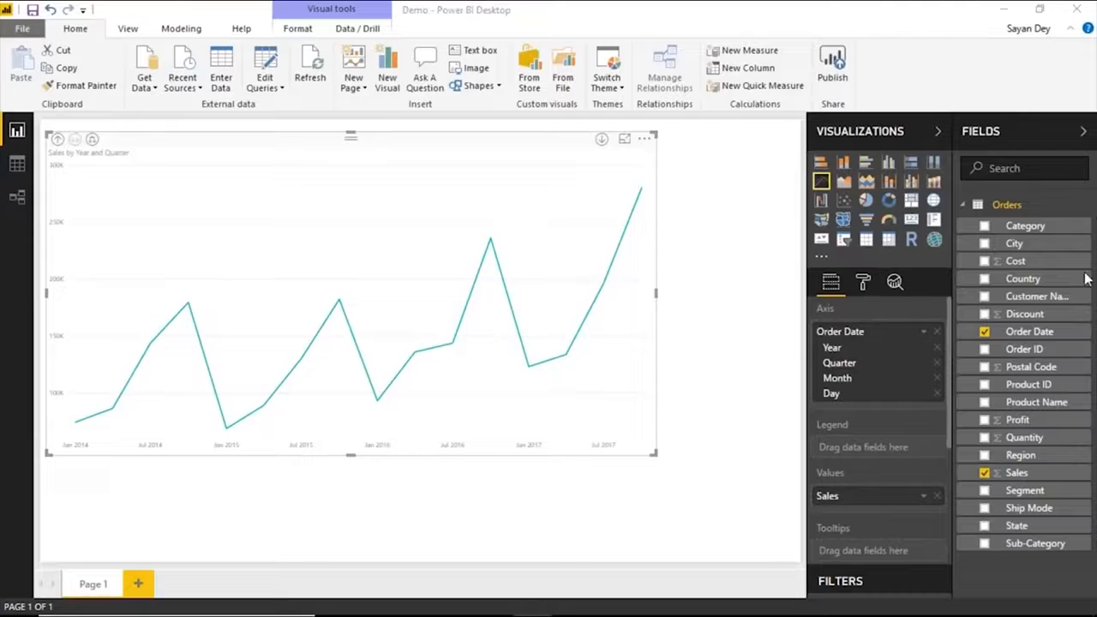
left_click(410, 257)
left_click(680, 412)
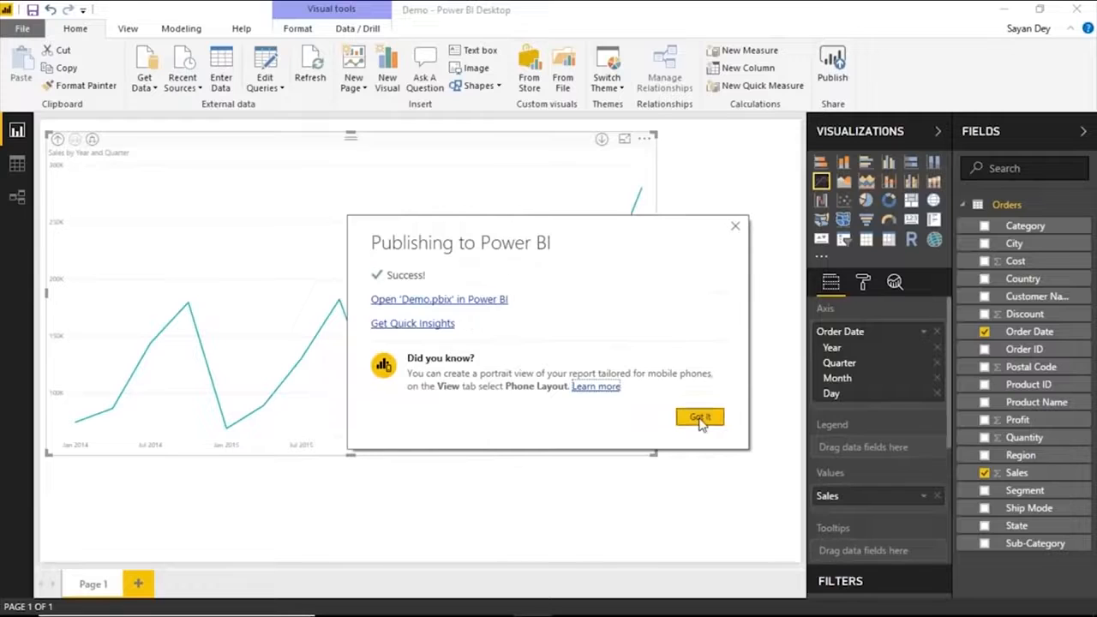
left_click(700, 416)
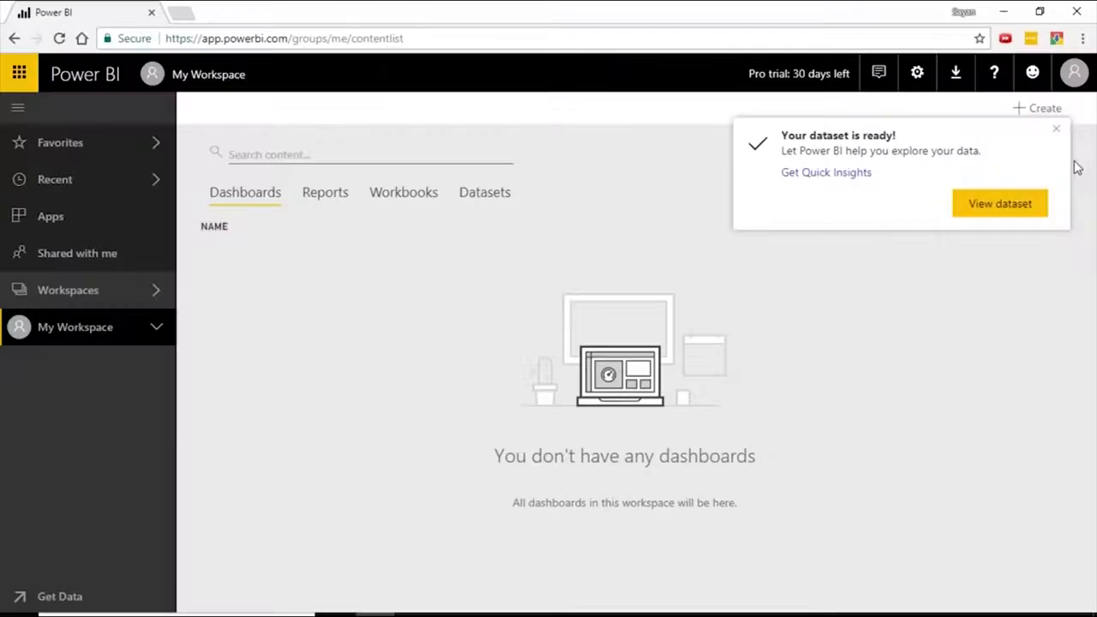
Open the Demo report from My Workspace in the Power BI service and pin its Sales line chart to a new dashboard named Demo.
left_click(144, 341)
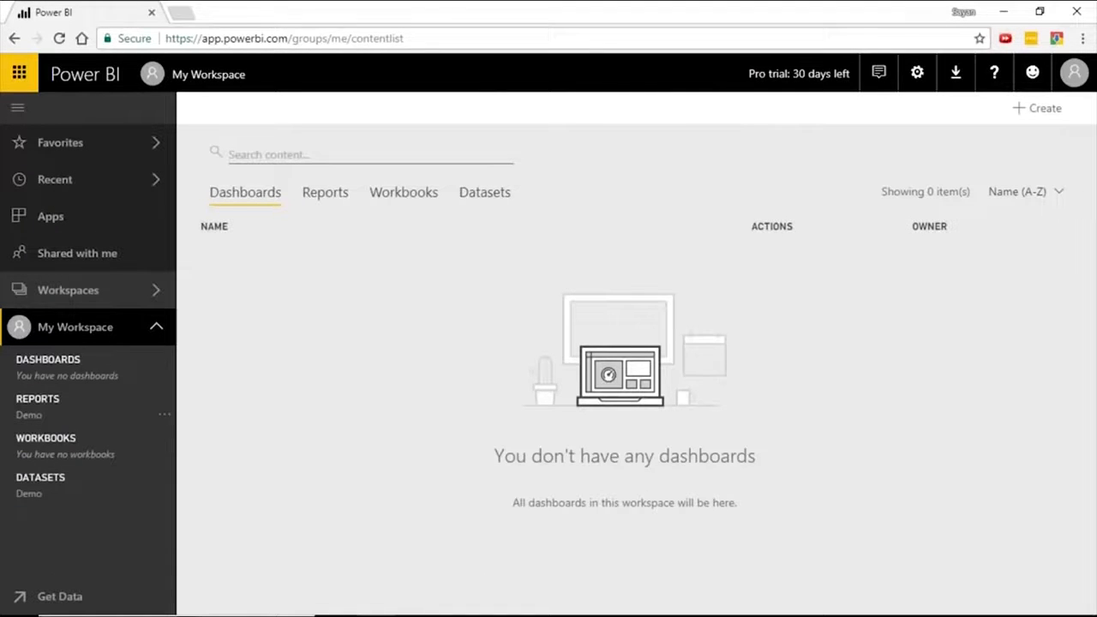
left_click(114, 402)
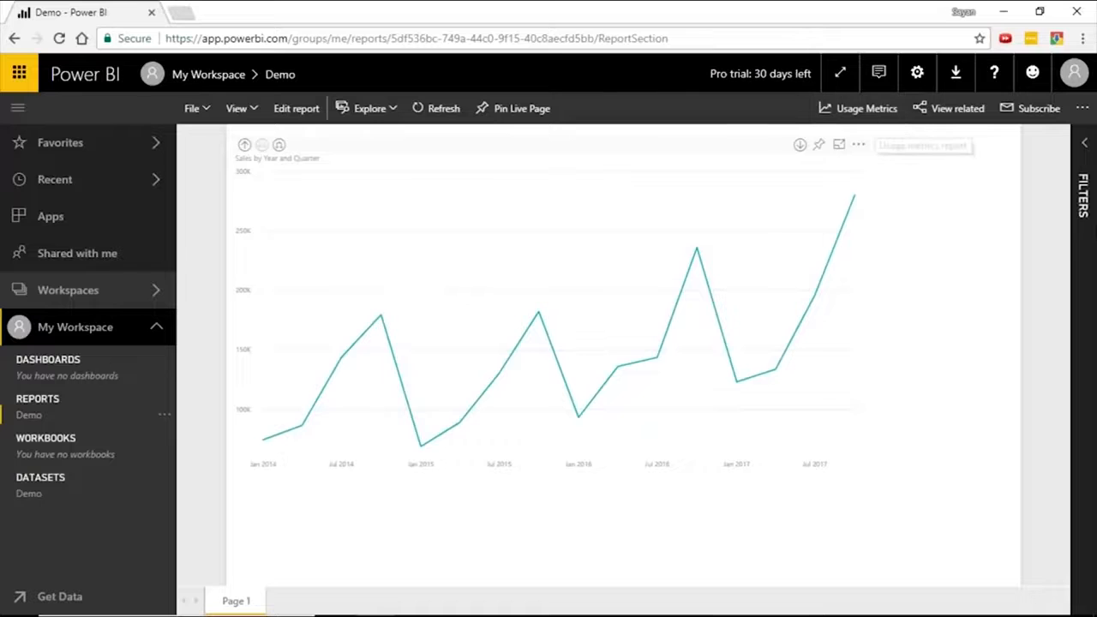
left_click(819, 146)
left_click(605, 364)
type("D")
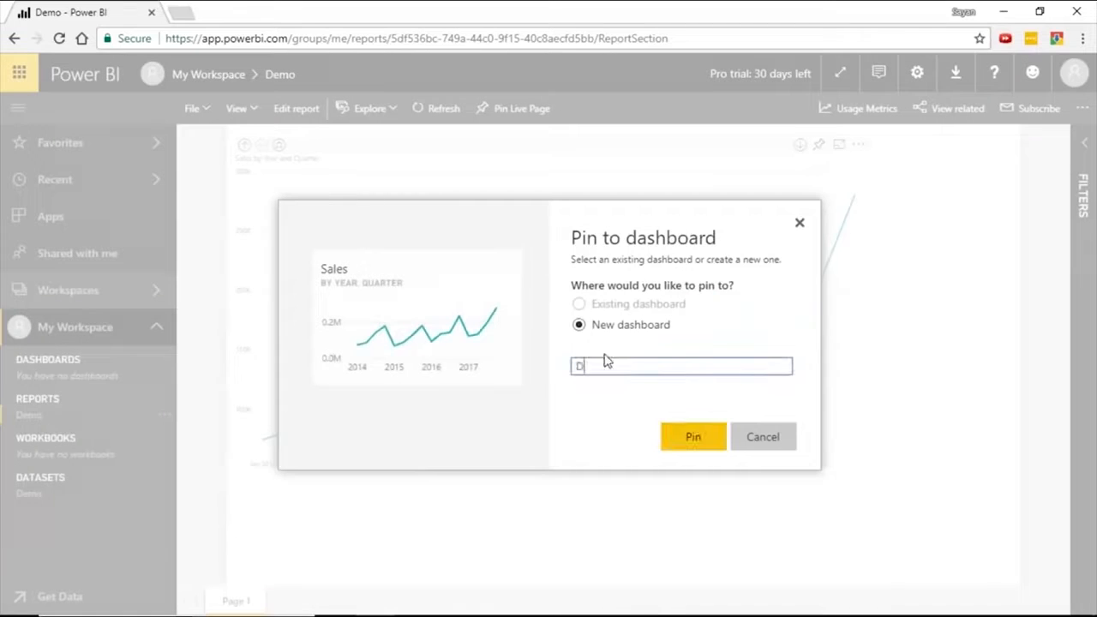
type("emo")
left_click(693, 437)
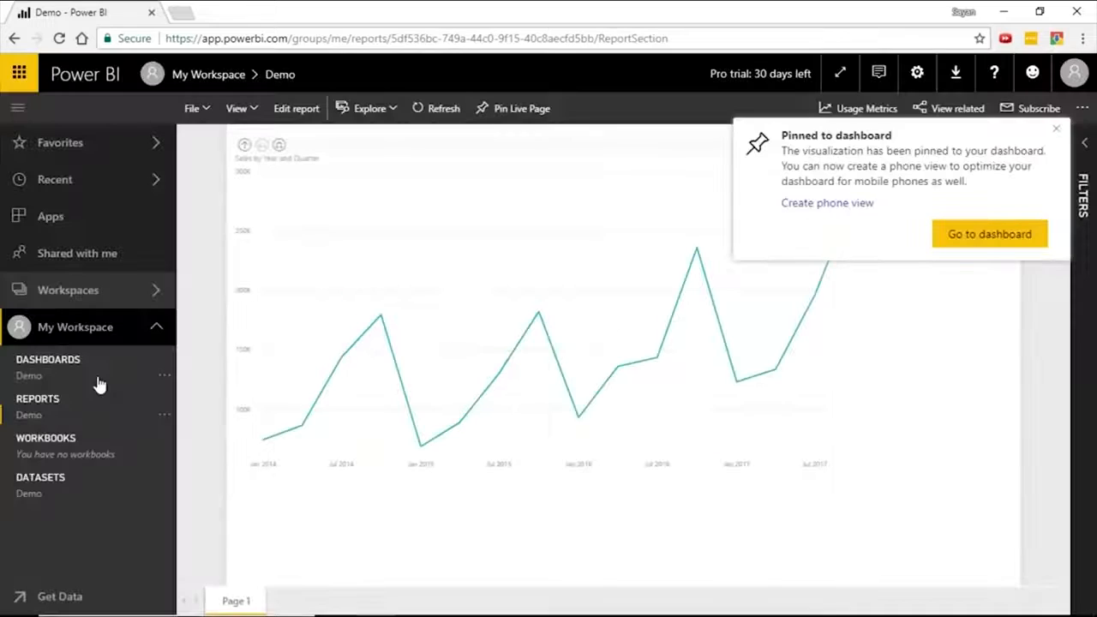
Open the Demo dashboard and look over its sharing options and the notification center.
left_click(100, 385)
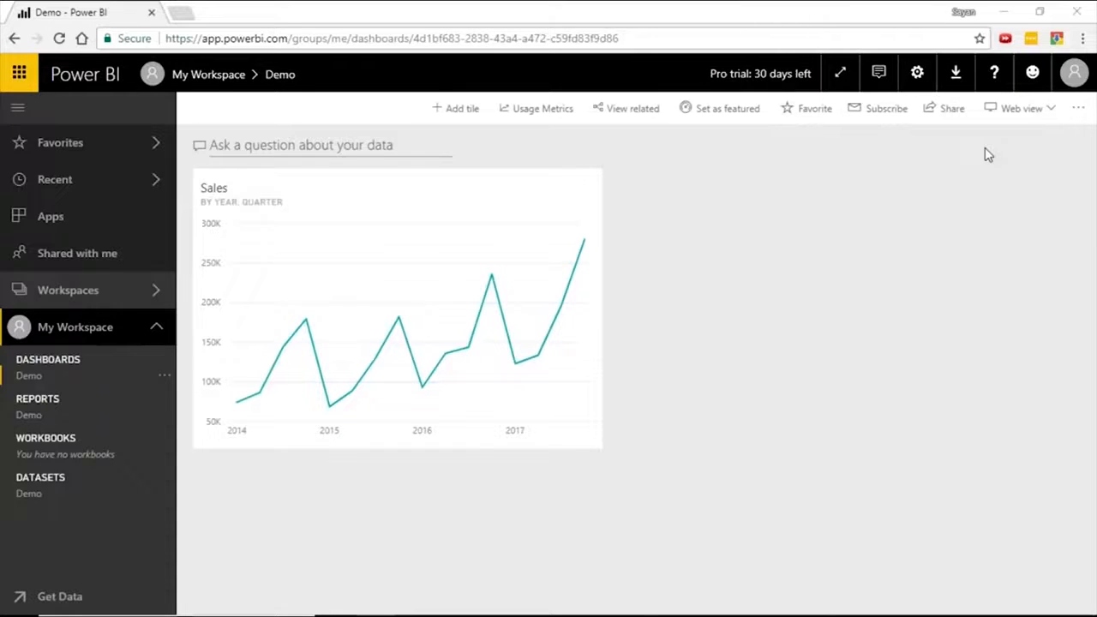
left_click(945, 108)
left_click(761, 270)
left_click(838, 298)
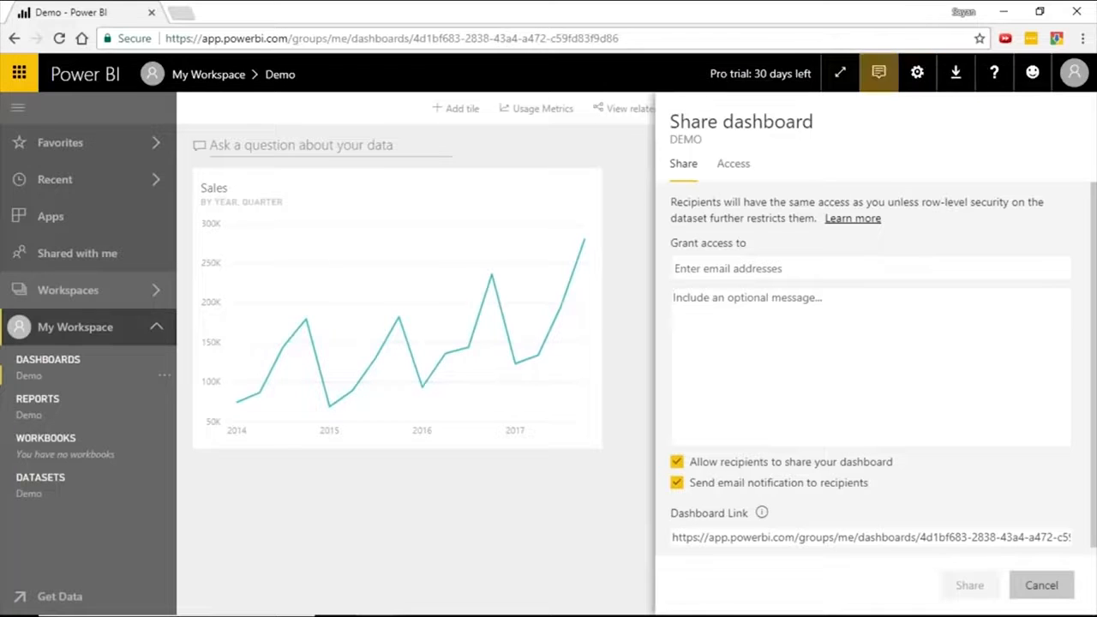
left_click(631, 177)
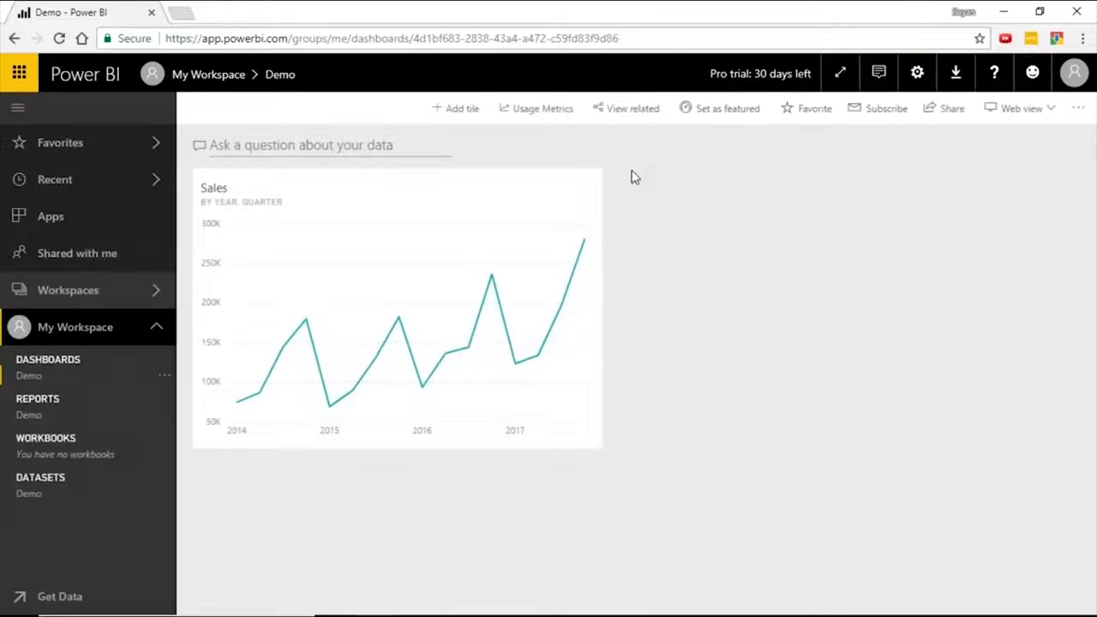
left_click(879, 75)
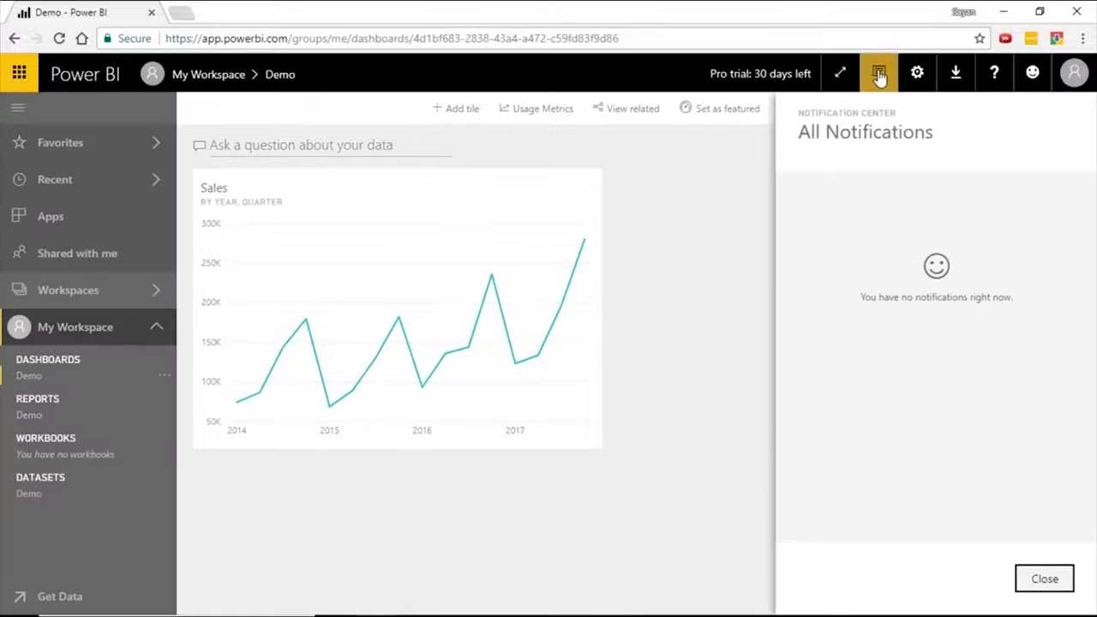
left_click(880, 73)
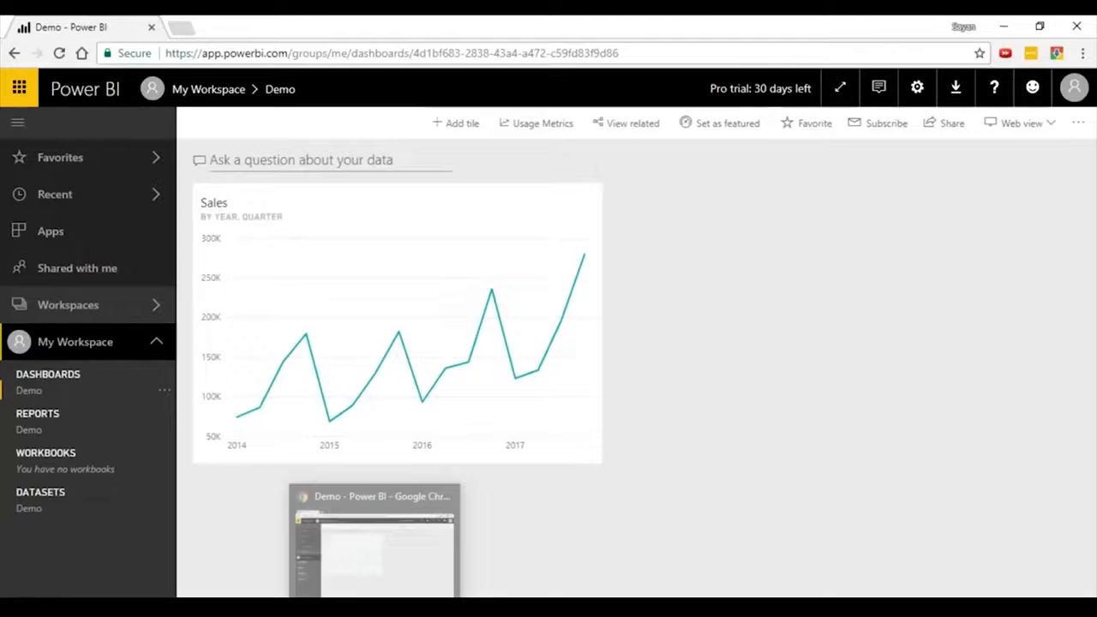
Switch to the PowerPoint slide show and advance to question 5 on the data sources Power BI can connect to.
mouse_move(413, 610)
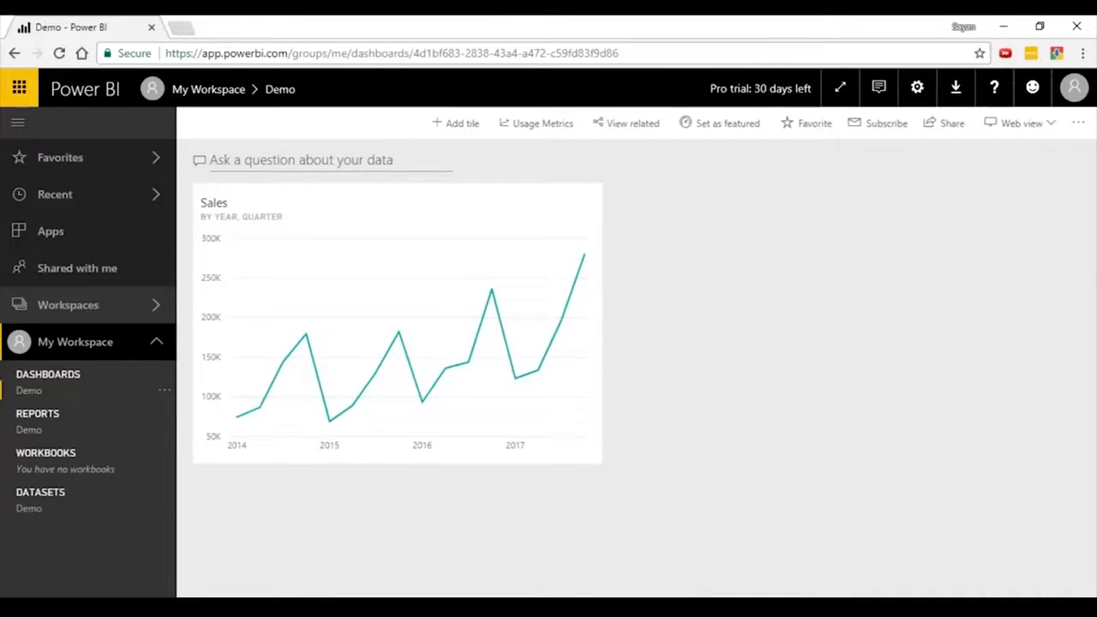
key("alt+Tab")
key("alt+Tab")
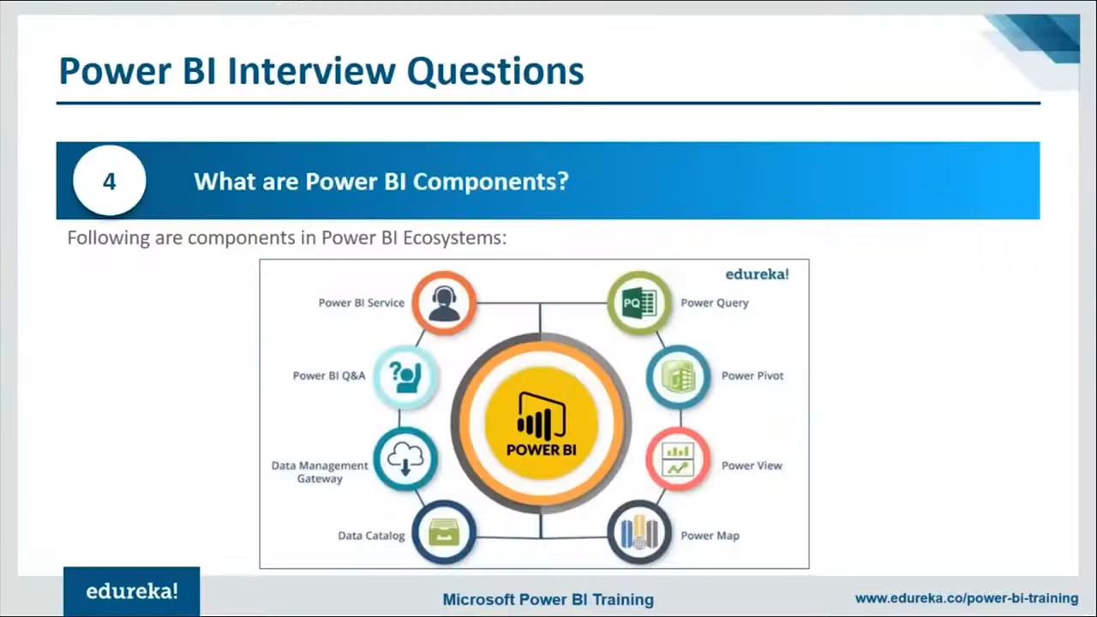
key("Right")
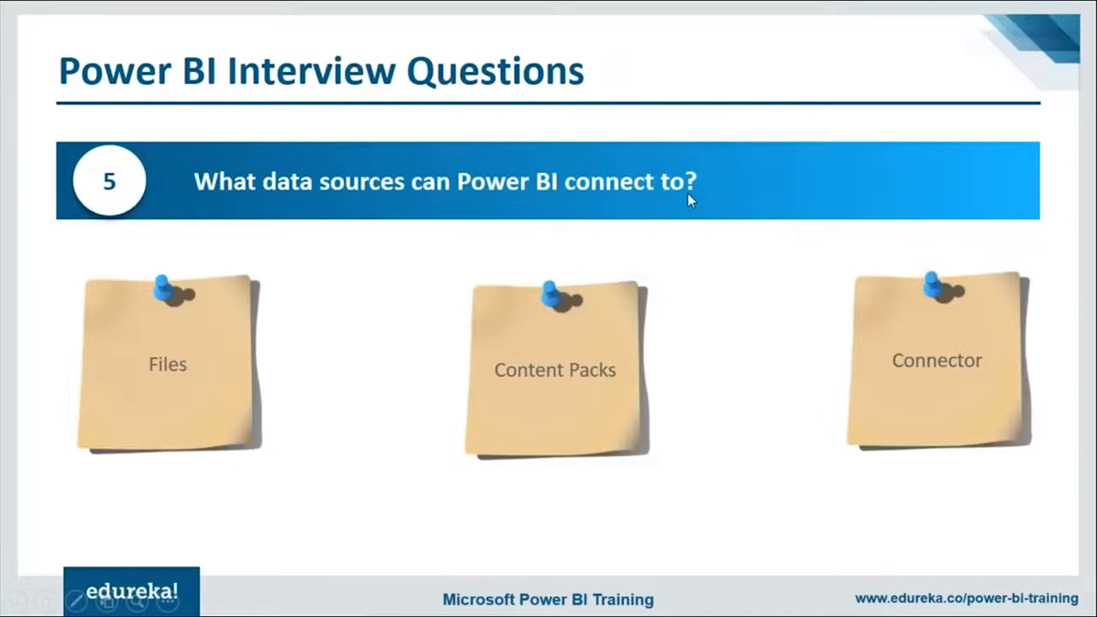
Switch to Power BI Desktop and look through the File, Database, Other and Online Services categories in the full Get Data list.
key("alt+Tab")
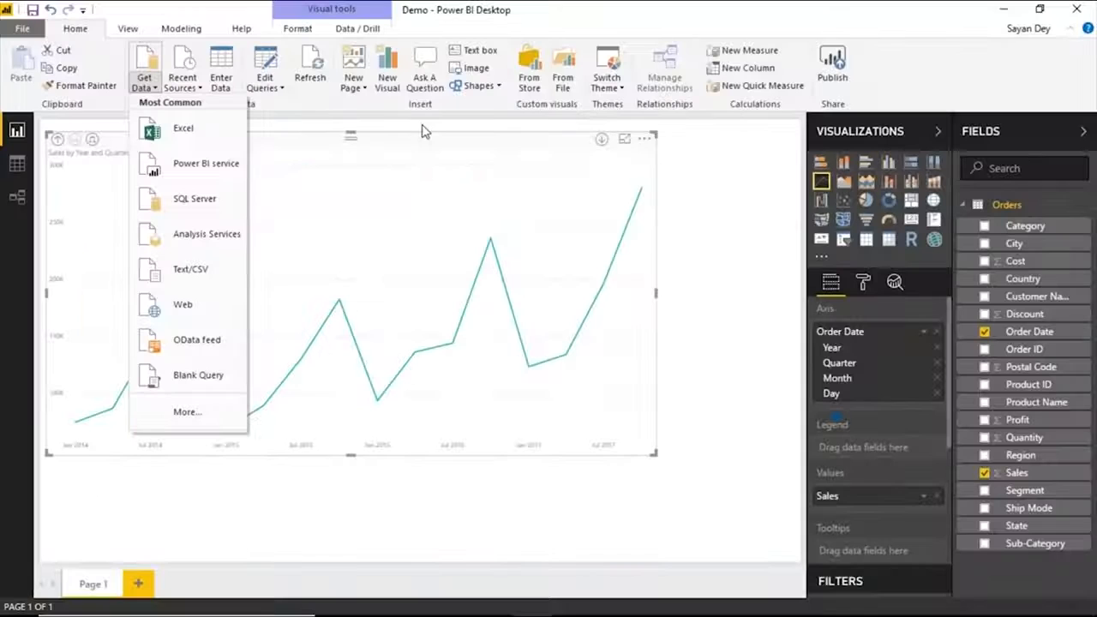
left_click(175, 411)
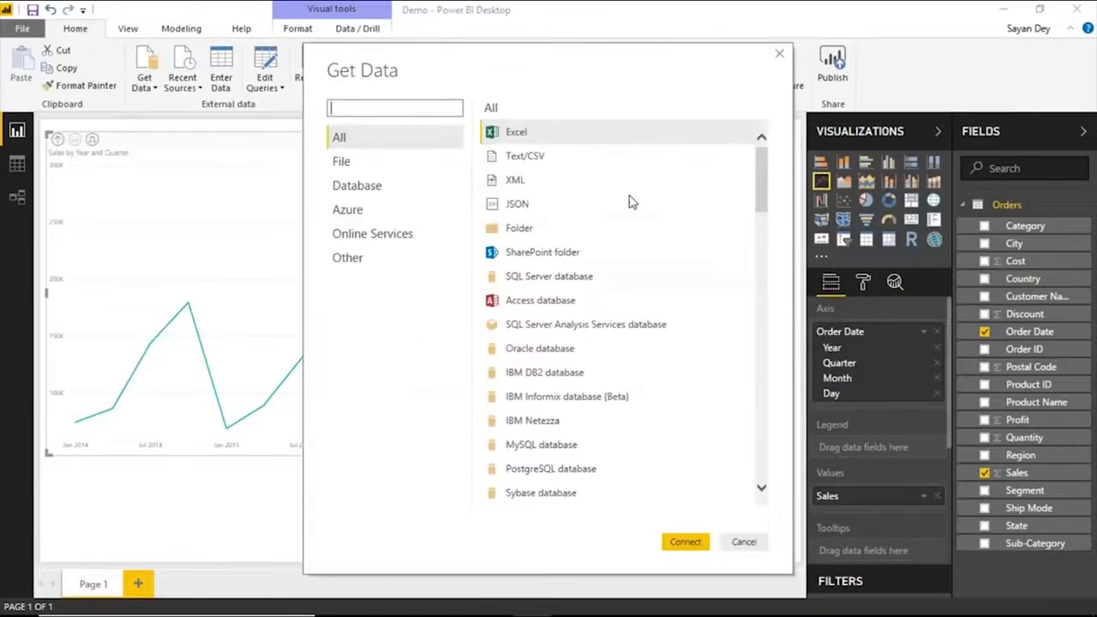
left_click(382, 162)
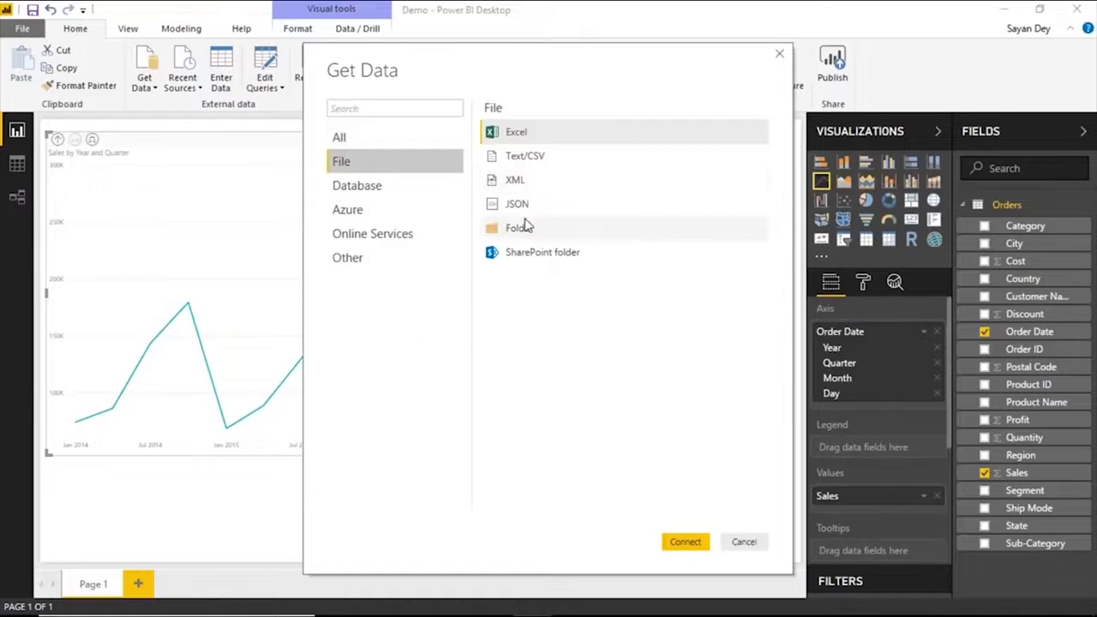
left_click(372, 186)
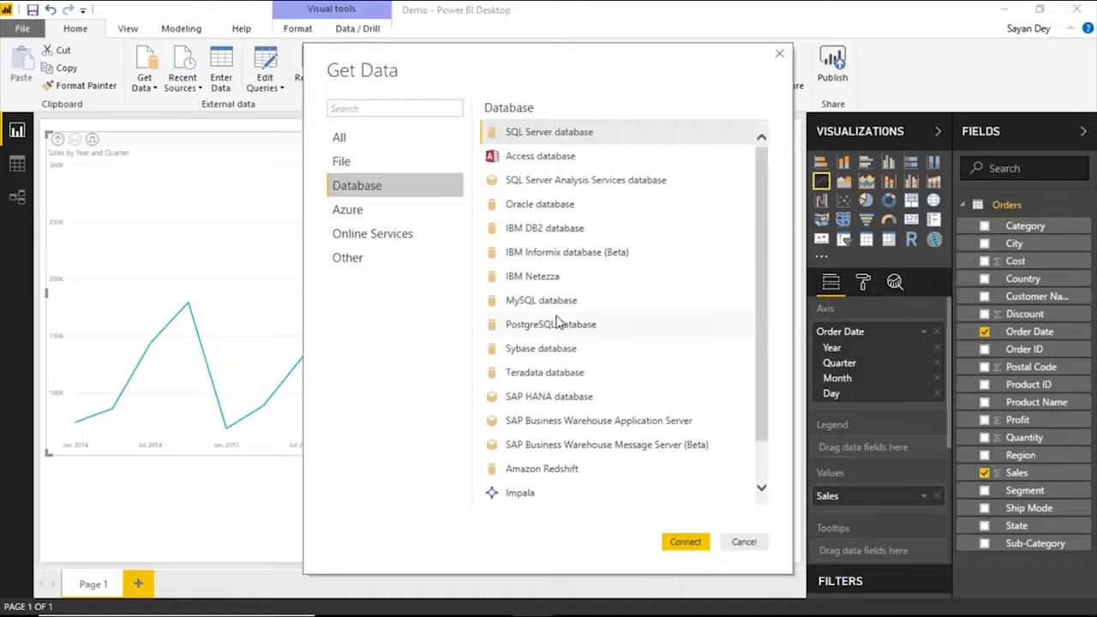
scroll(557, 322, "down", 1)
scroll(566, 330, "up", 1)
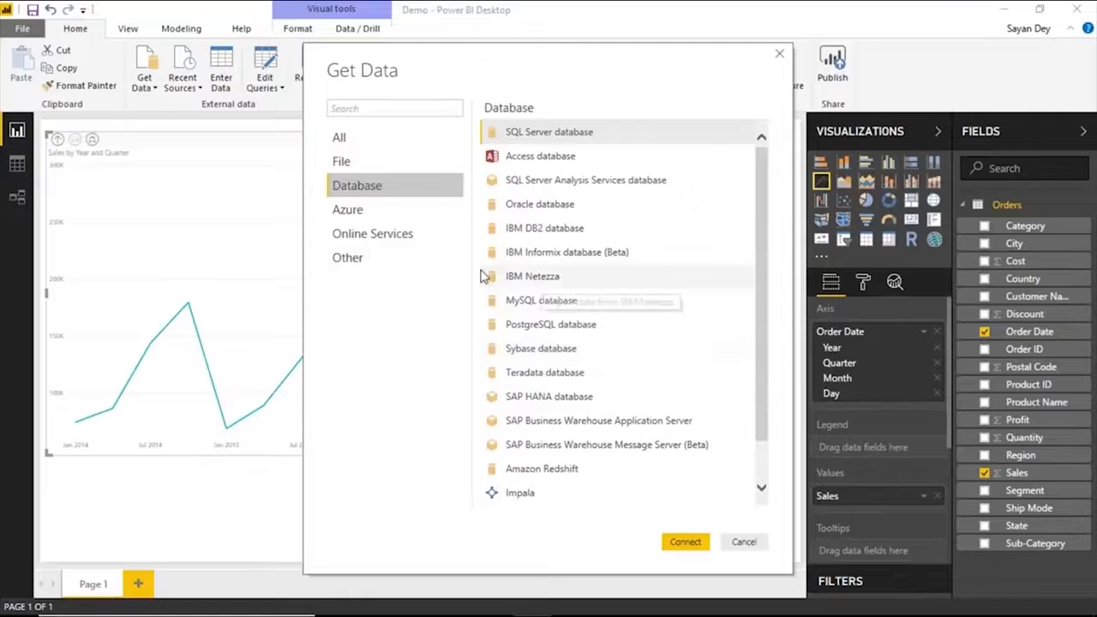
left_click(394, 261)
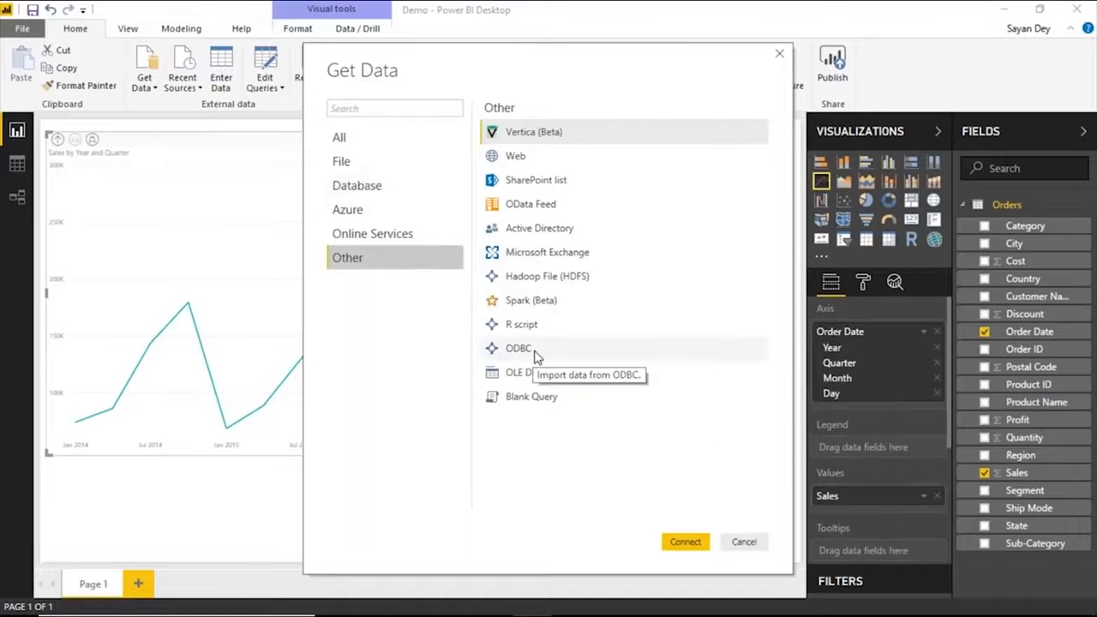
left_click(389, 239)
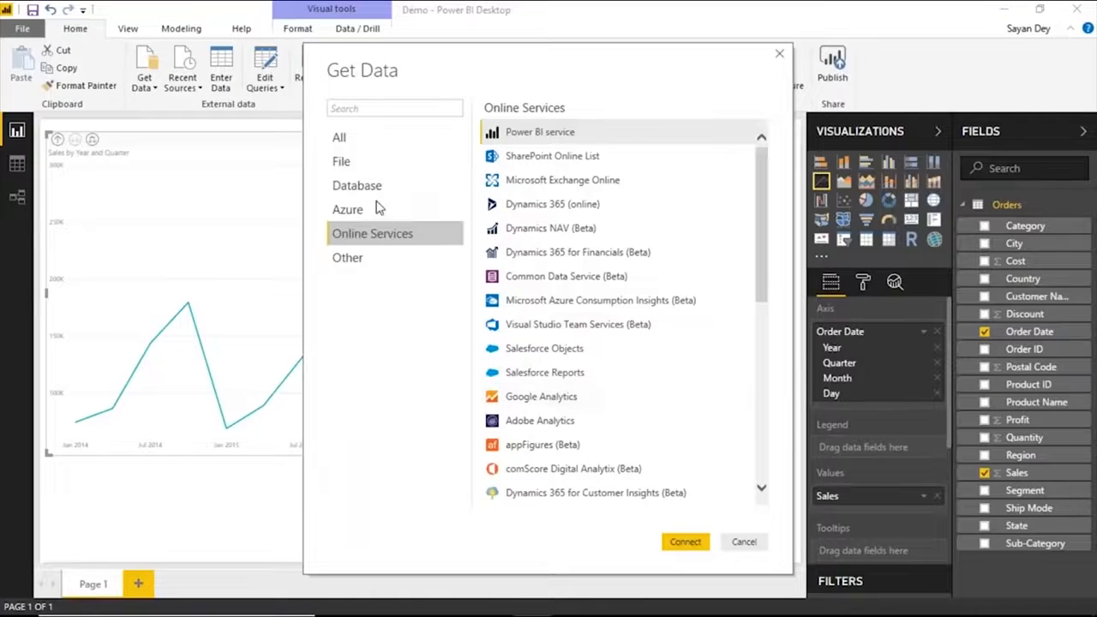
scroll(593, 360, "down", 2)
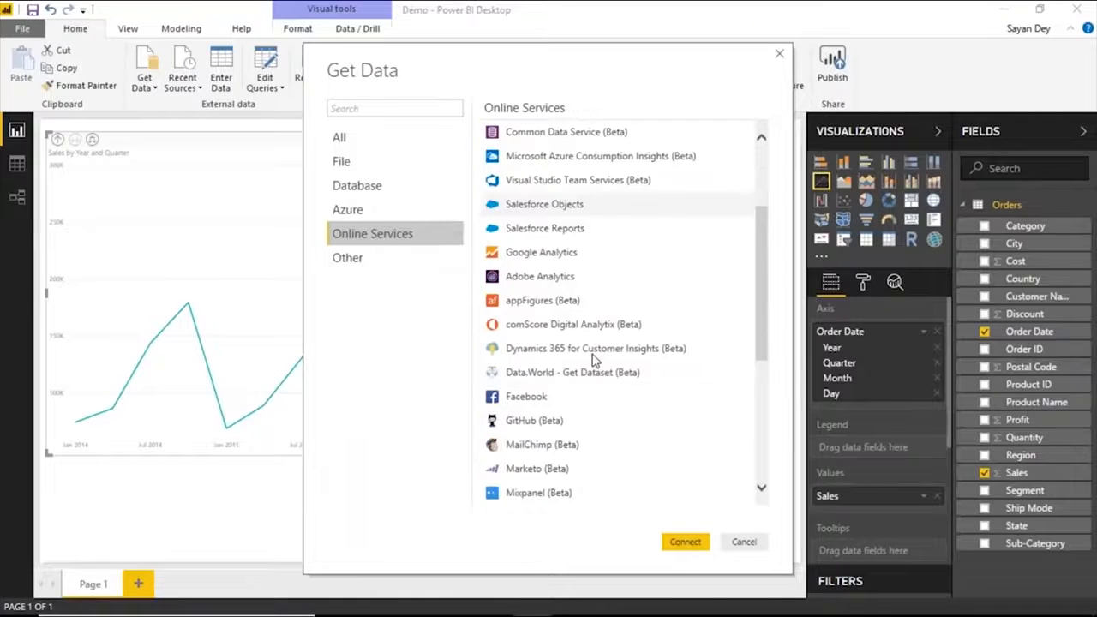
scroll(593, 360, "down", 4)
Choose Web from the Other data sources and connect to it.
left_click(402, 260)
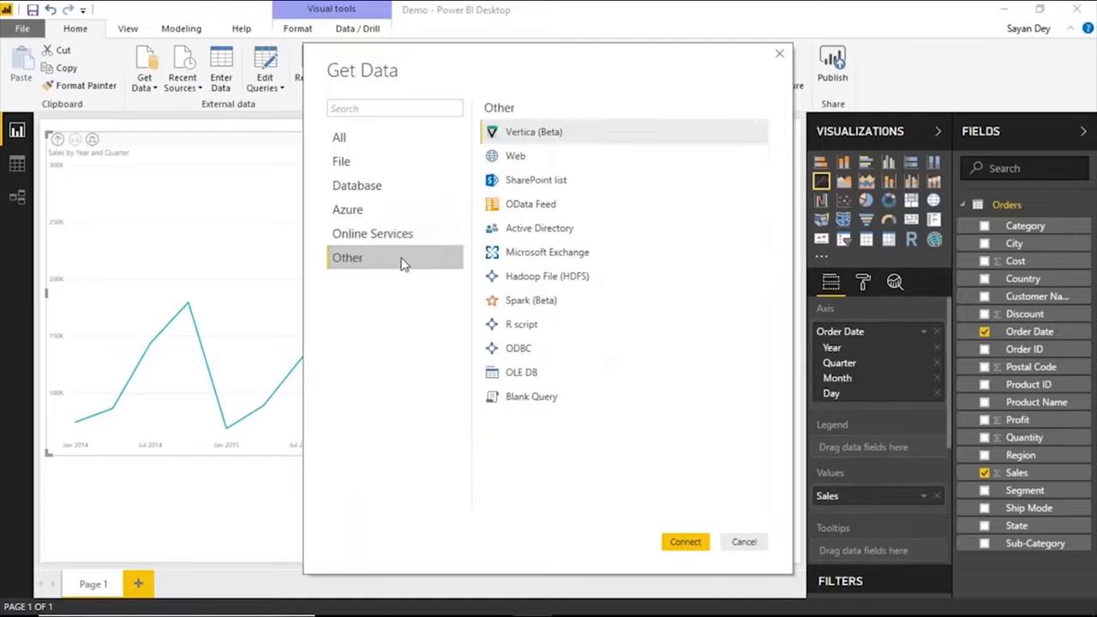
left_click(517, 162)
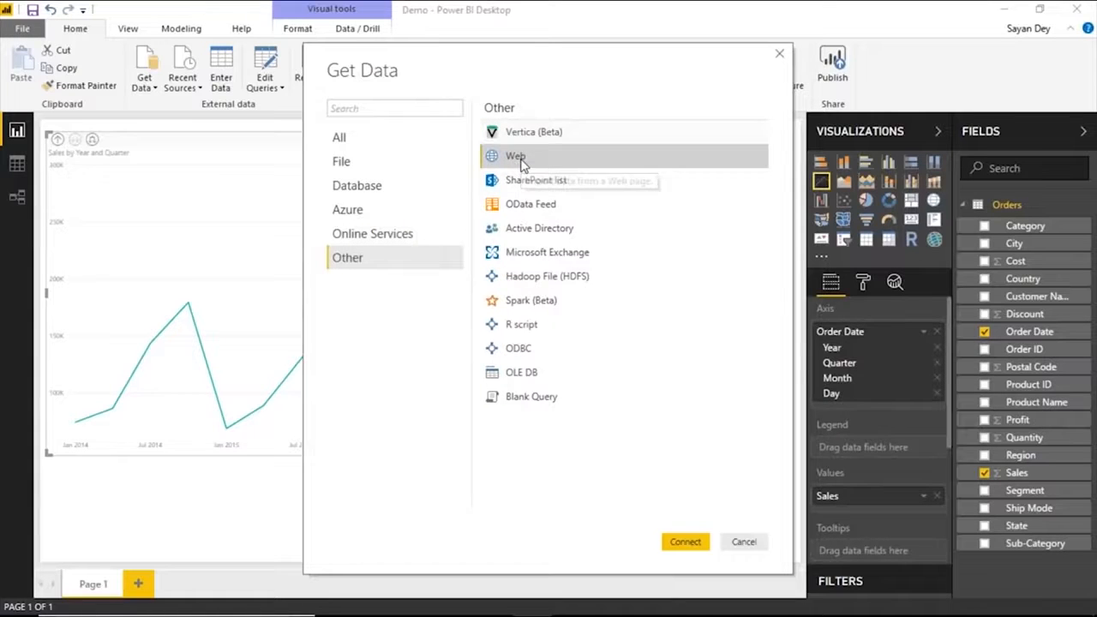
left_click(699, 542)
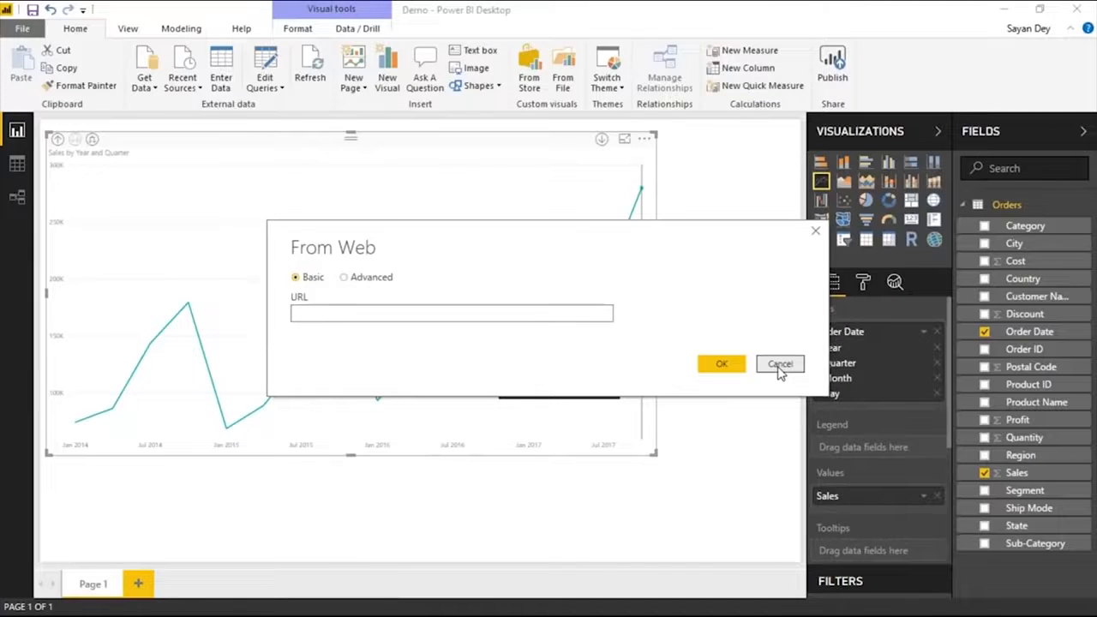
key("alt+Tab")
key("ctrl+t")
type("mon")
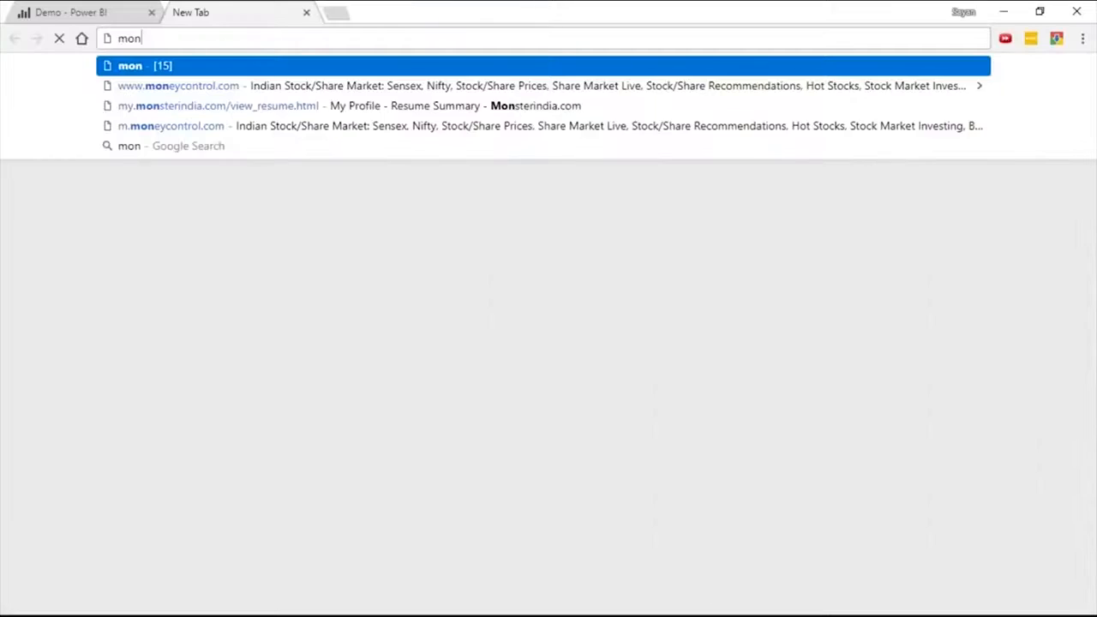
key("Down")
key("Return")
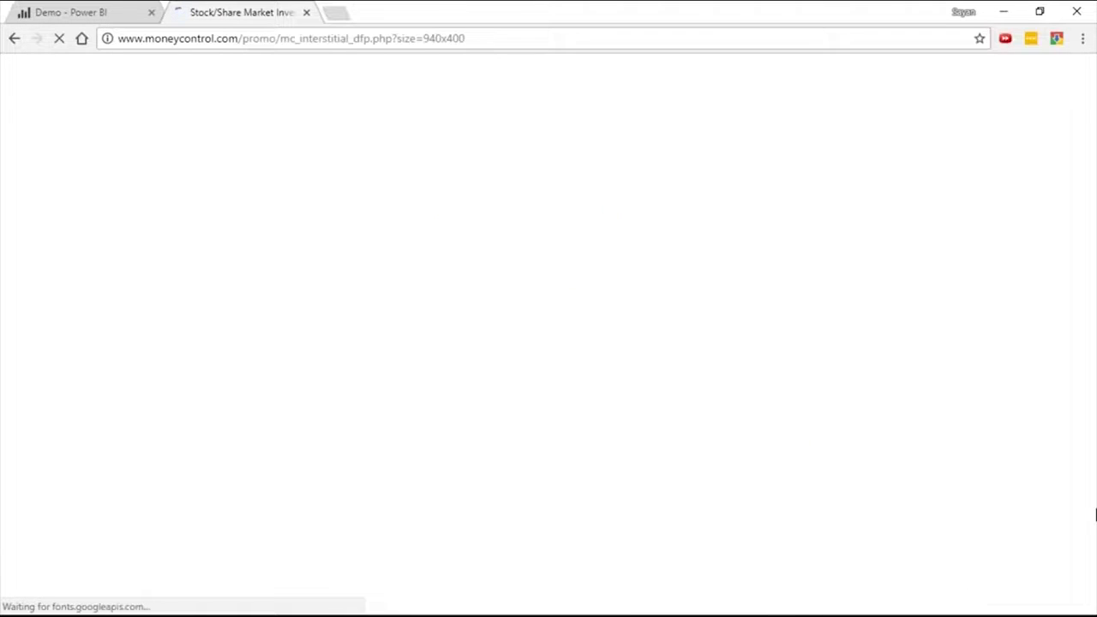
left_click(641, 214)
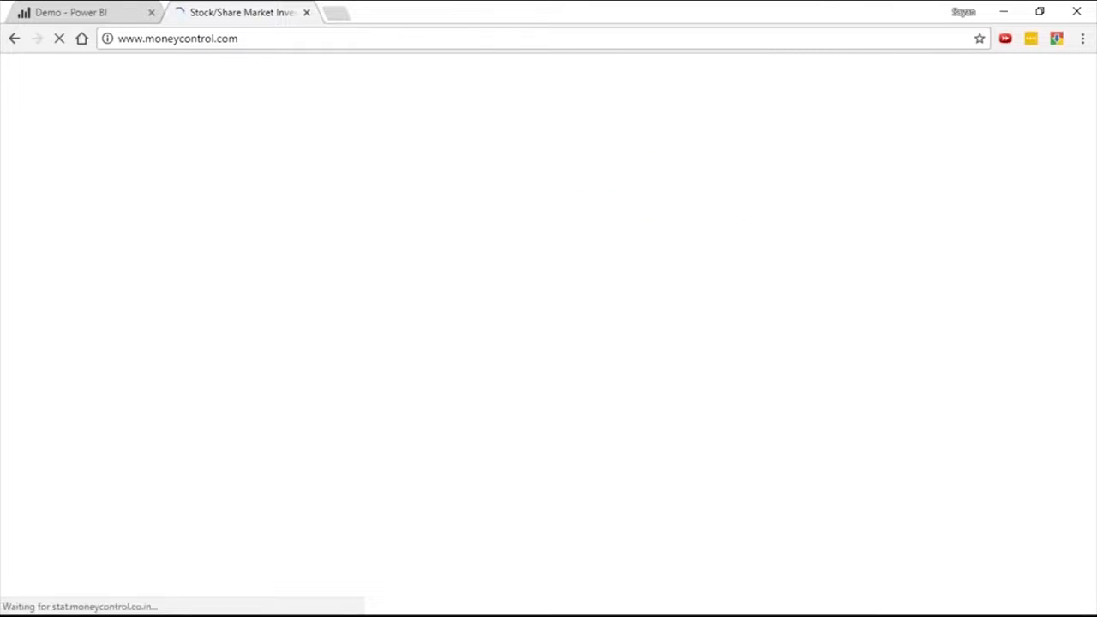
left_click(180, 39)
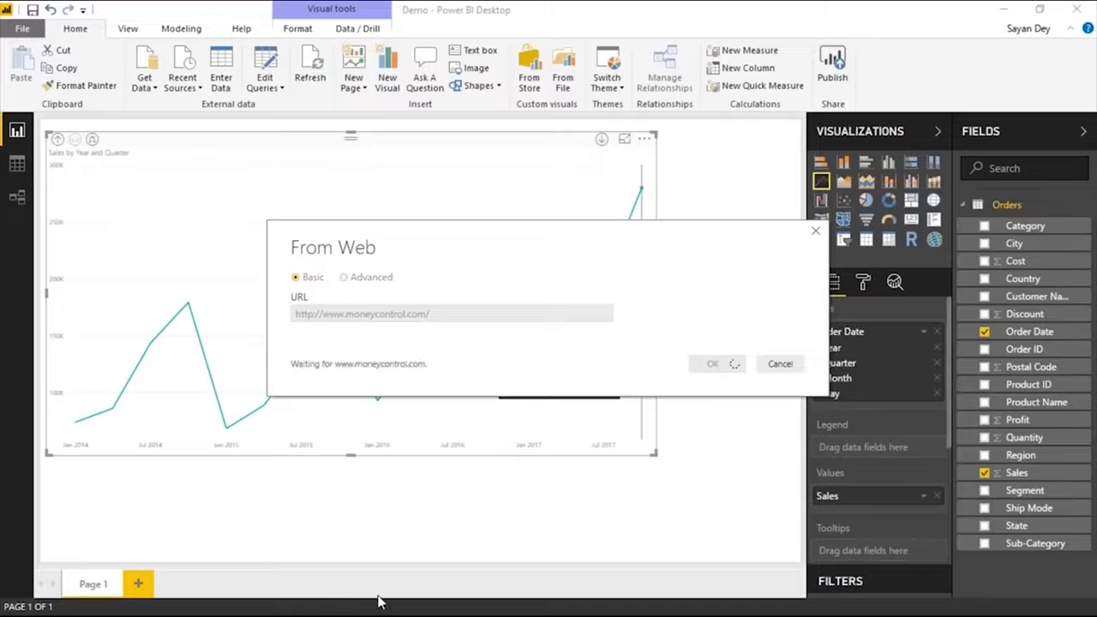
key("alt+Tab")
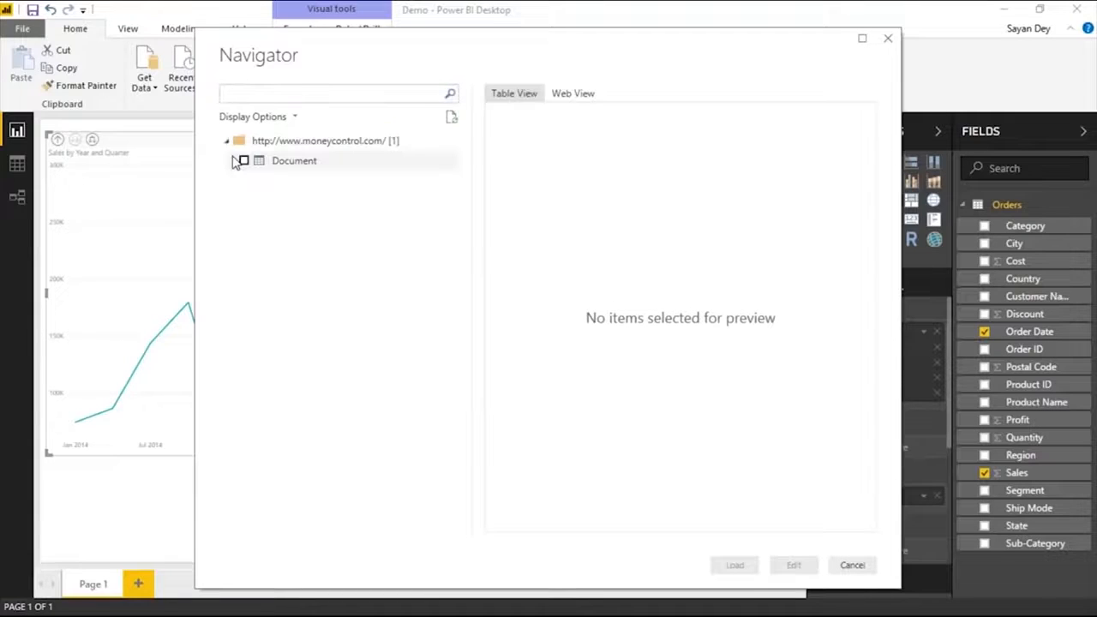
Check the moneycontrol.com source in the Navigator's Web View and switch to the Demo dashboard in the browser.
left_click(561, 92)
left_click(311, 142)
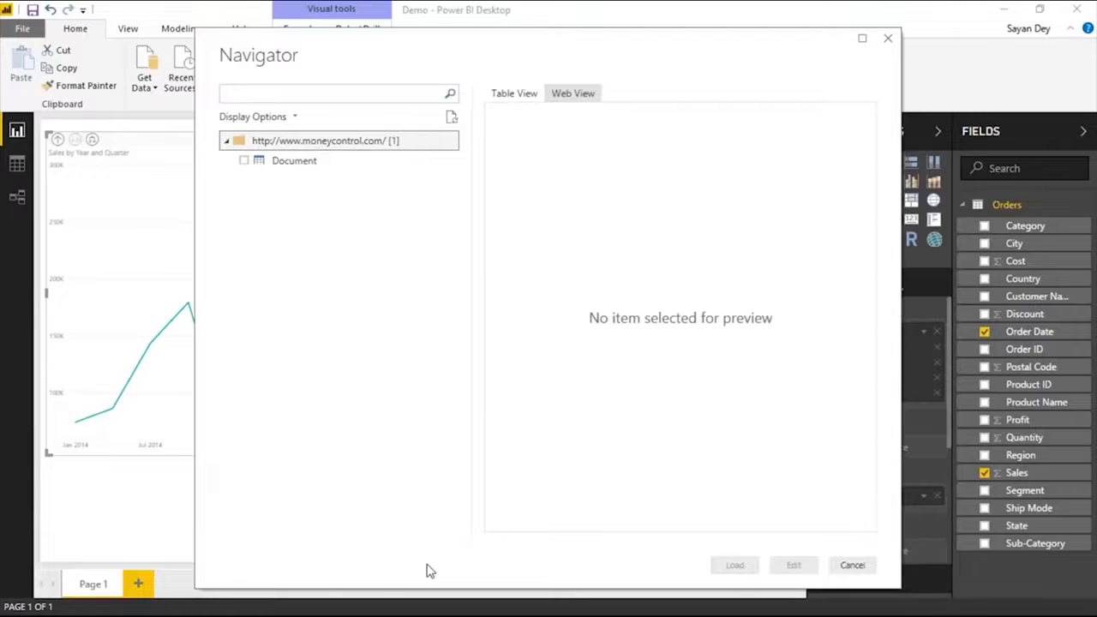
key("alt+Tab")
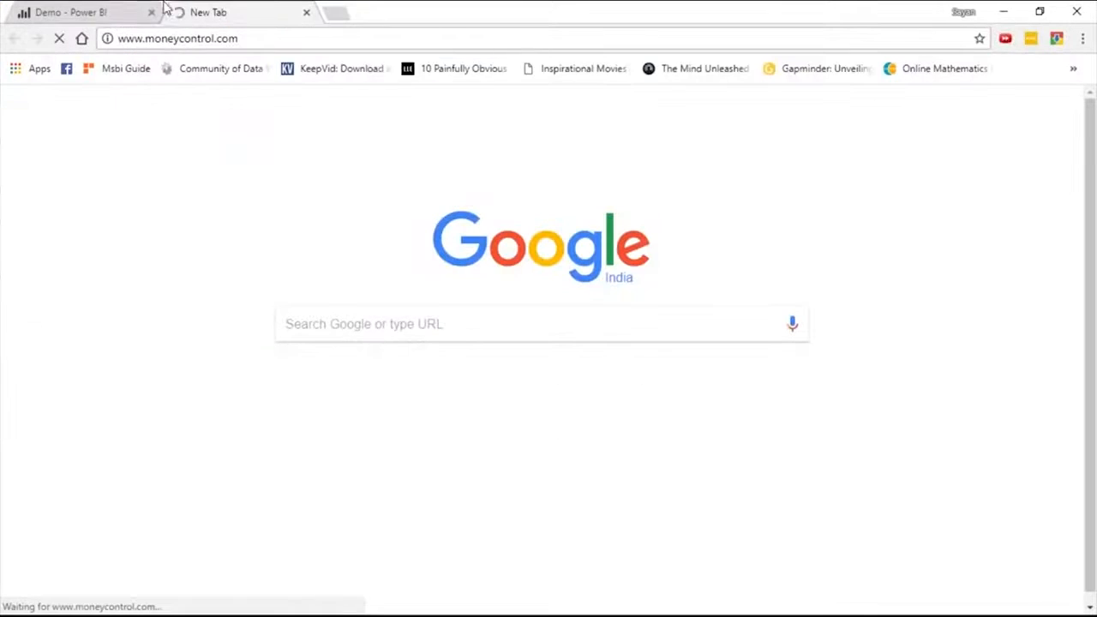
left_click(118, 11)
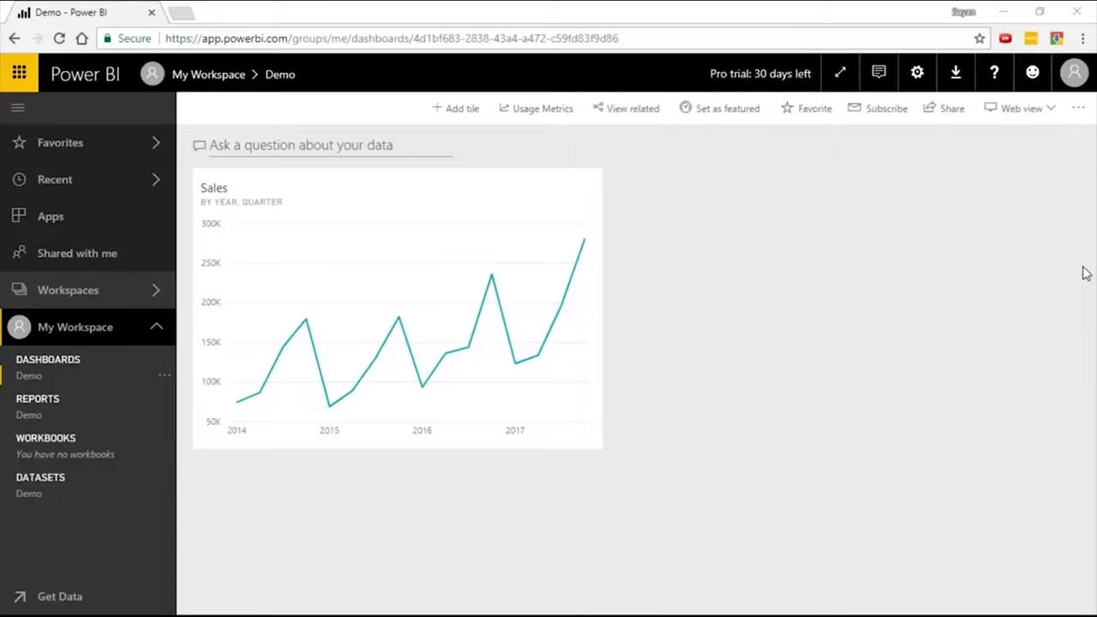
Return to Power BI Desktop, look through the tables found on moneycontrol.com and select the Bonds table for import.
key("alt+Tab")
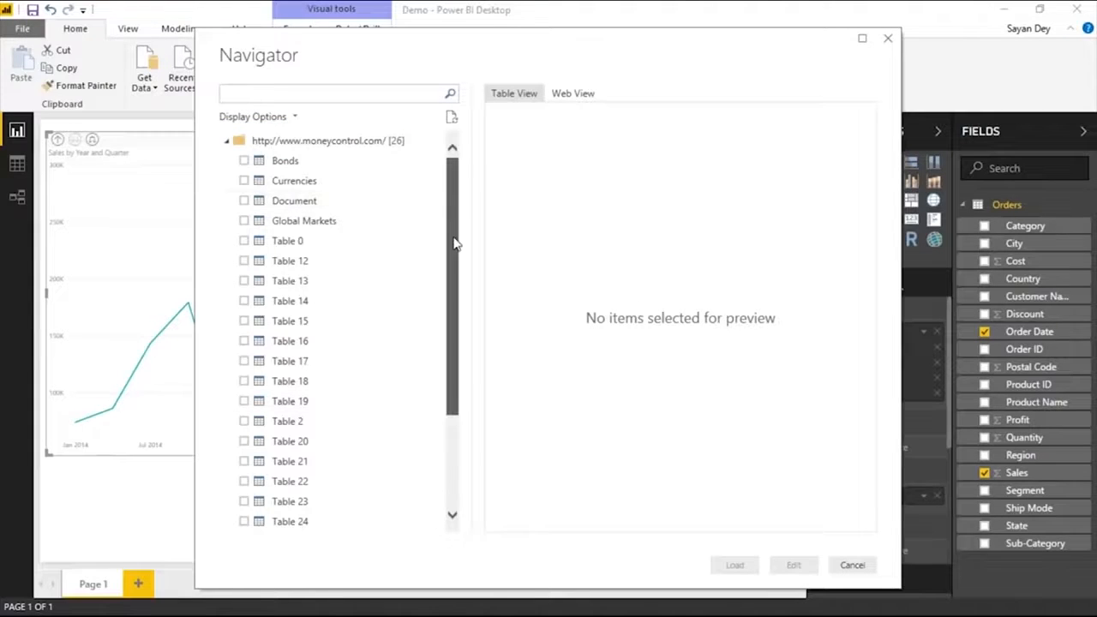
left_click_drag(454, 244, 454, 342)
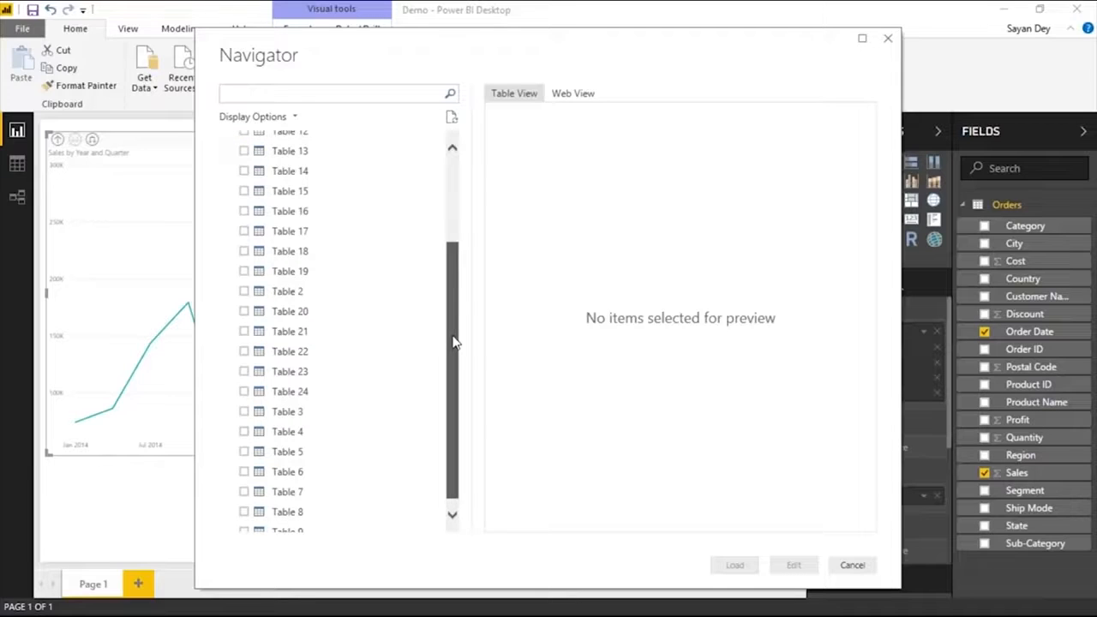
left_click_drag(454, 343, 454, 373)
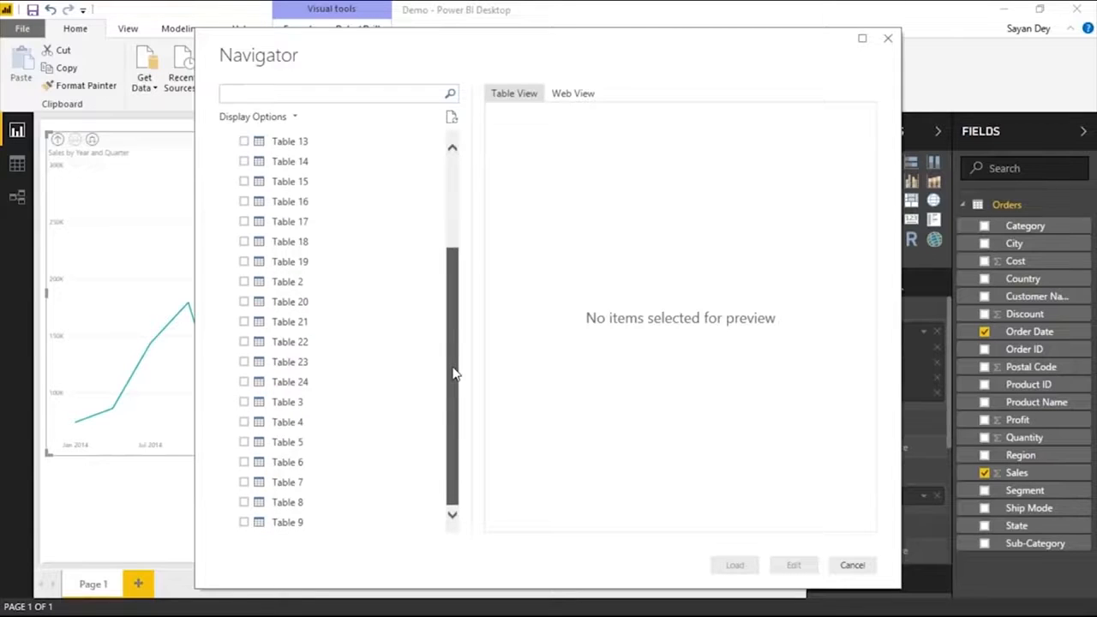
scroll(301, 248, "up", 3)
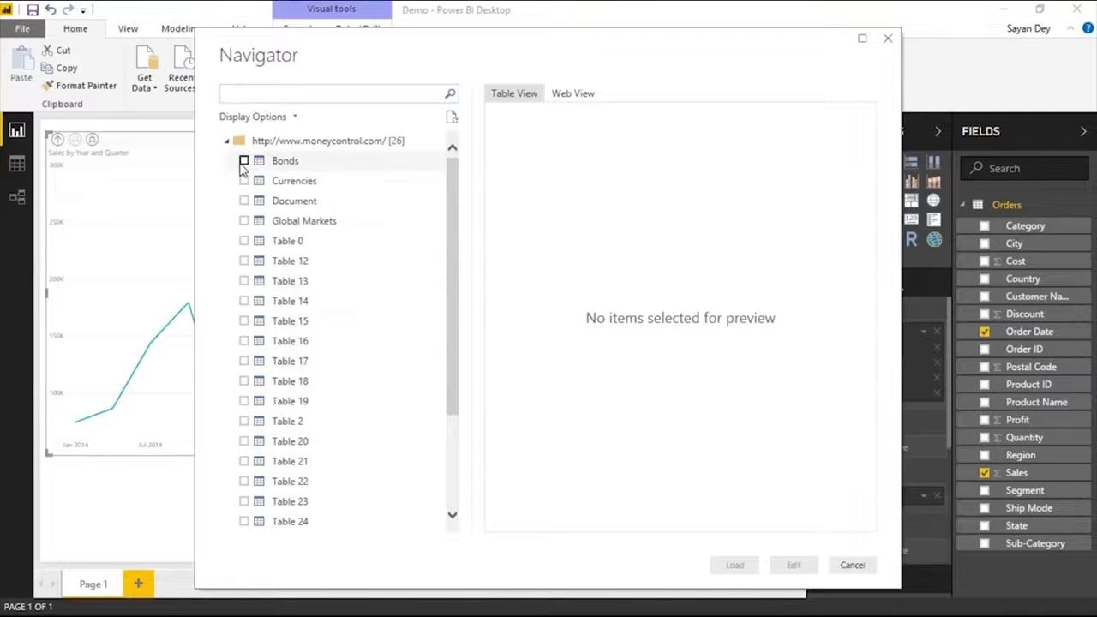
left_click(245, 161)
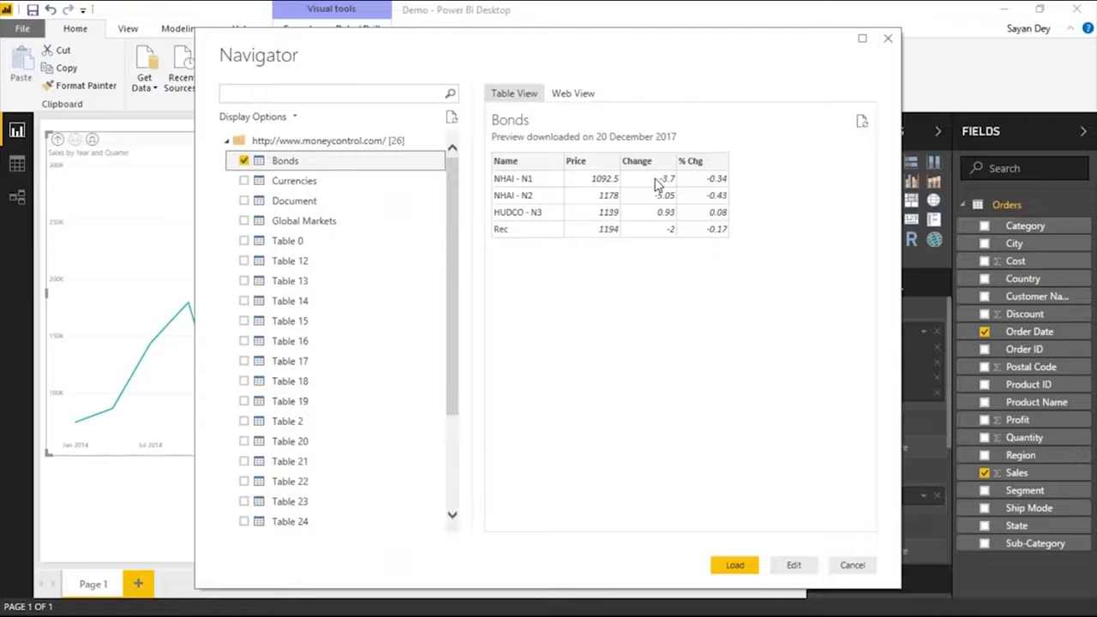
key("alt+Tab")
key("ctrl+t")
type("m")
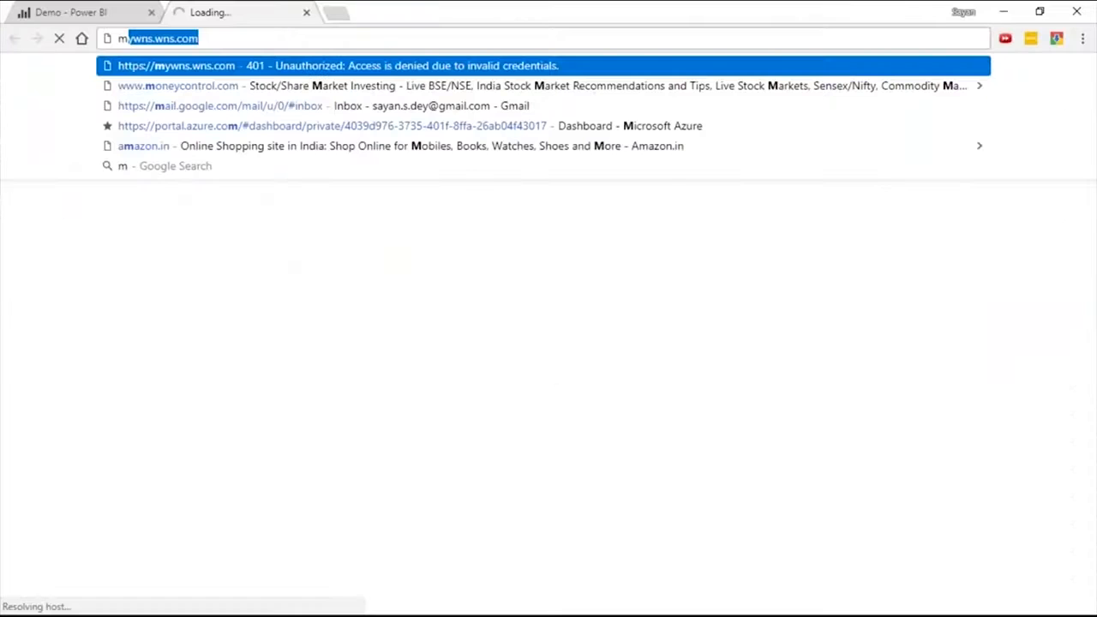
type("on")
left_click(147, 86)
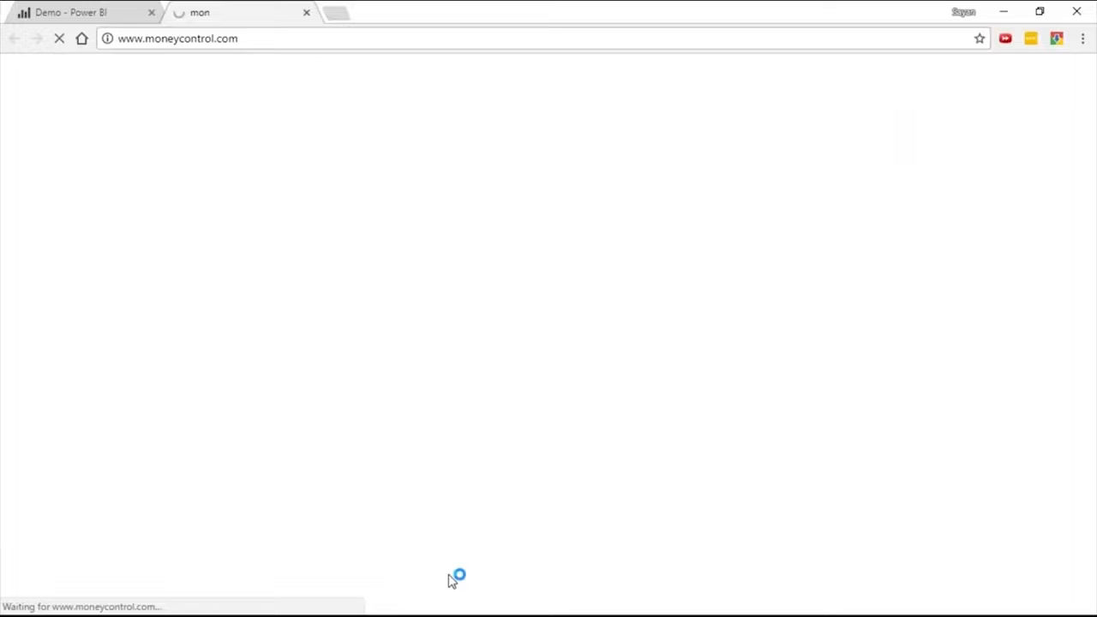
Return to Power BI Desktop, preview the Currencies table, and load only the Bonds table into the report.
key("alt+Tab")
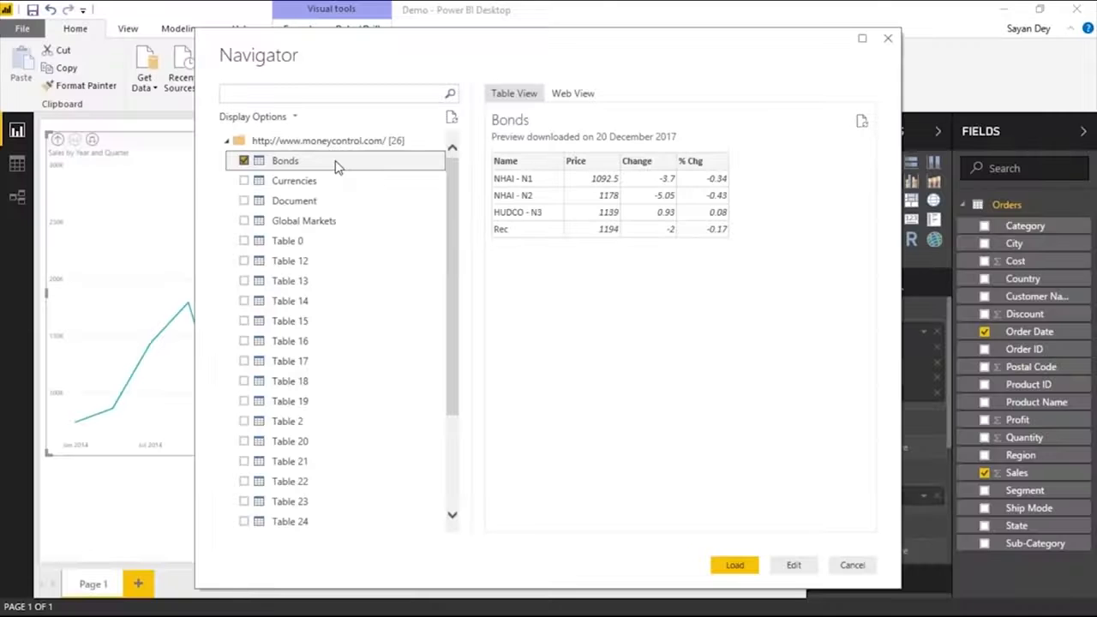
left_click(243, 180)
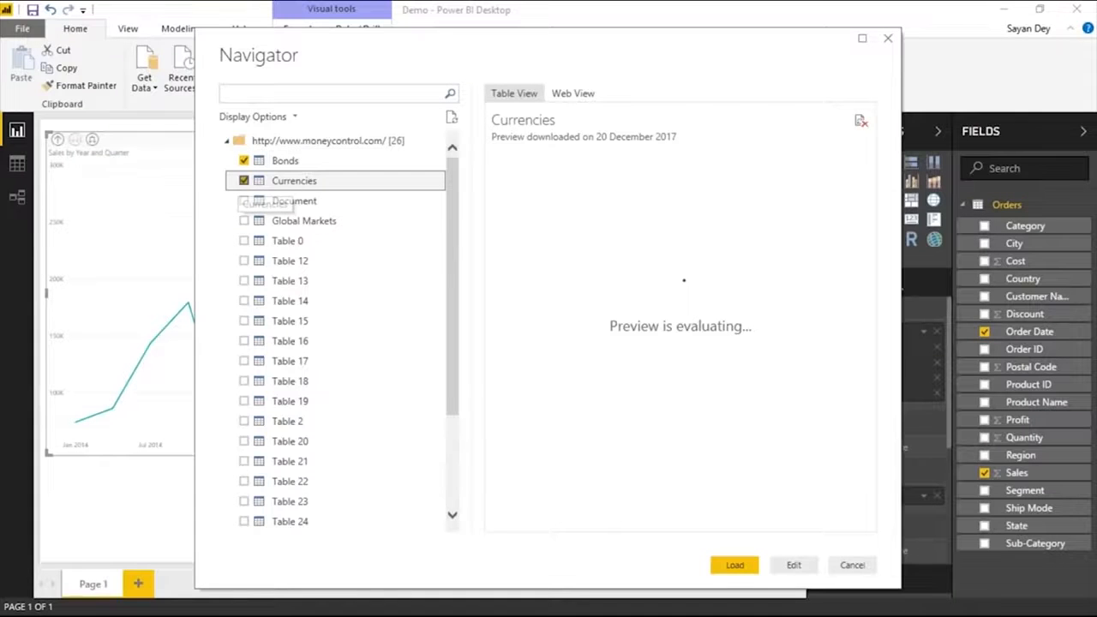
left_click(243, 160)
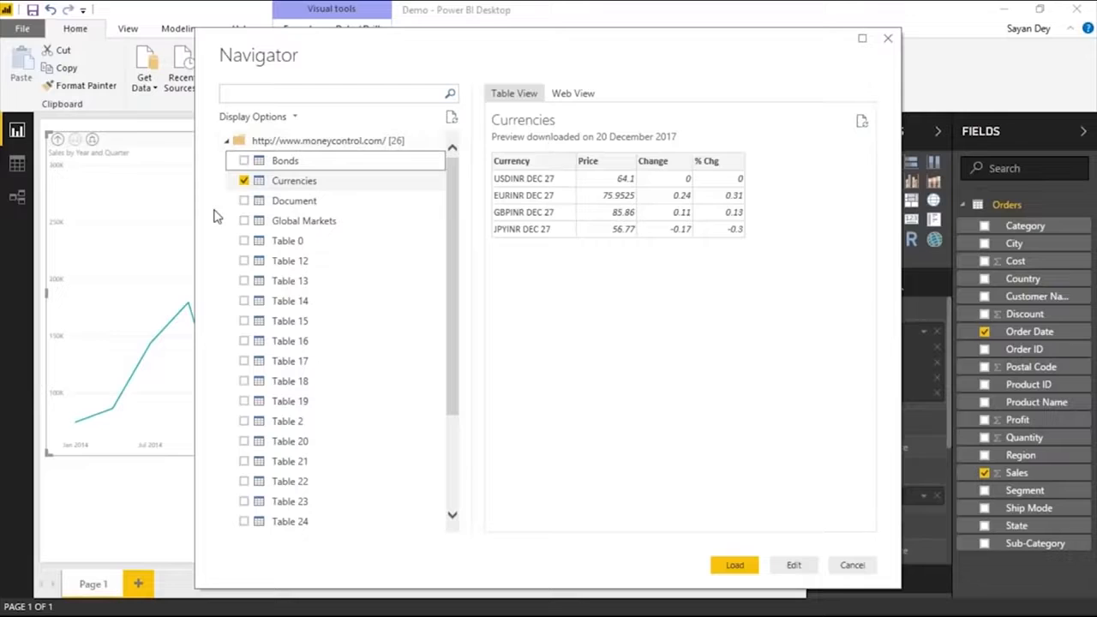
left_click(244, 160)
left_click(244, 180)
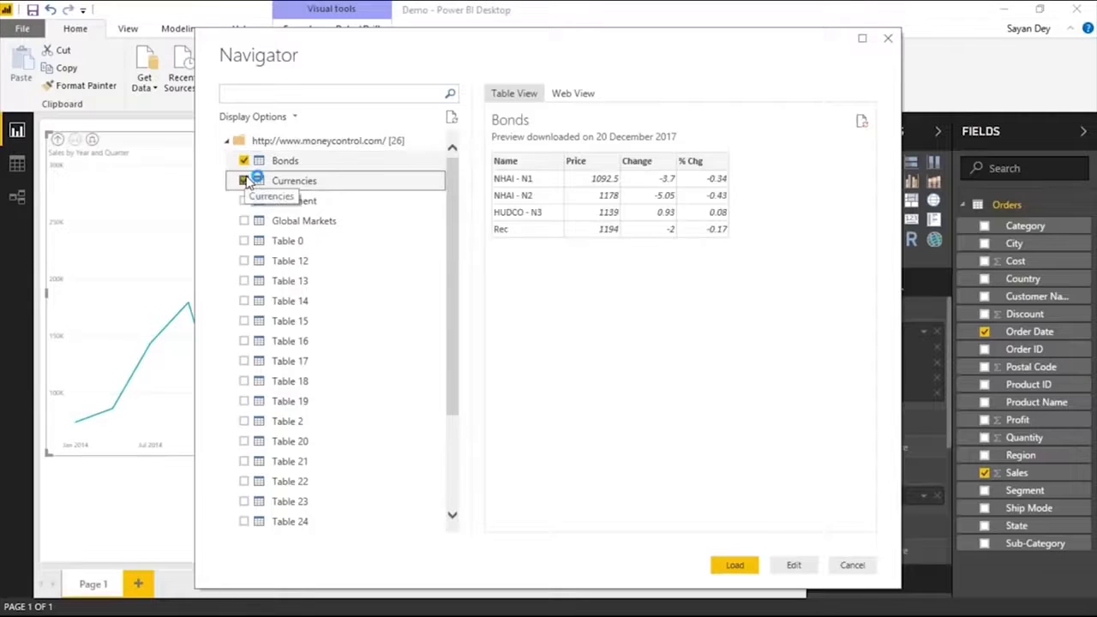
left_click(245, 181)
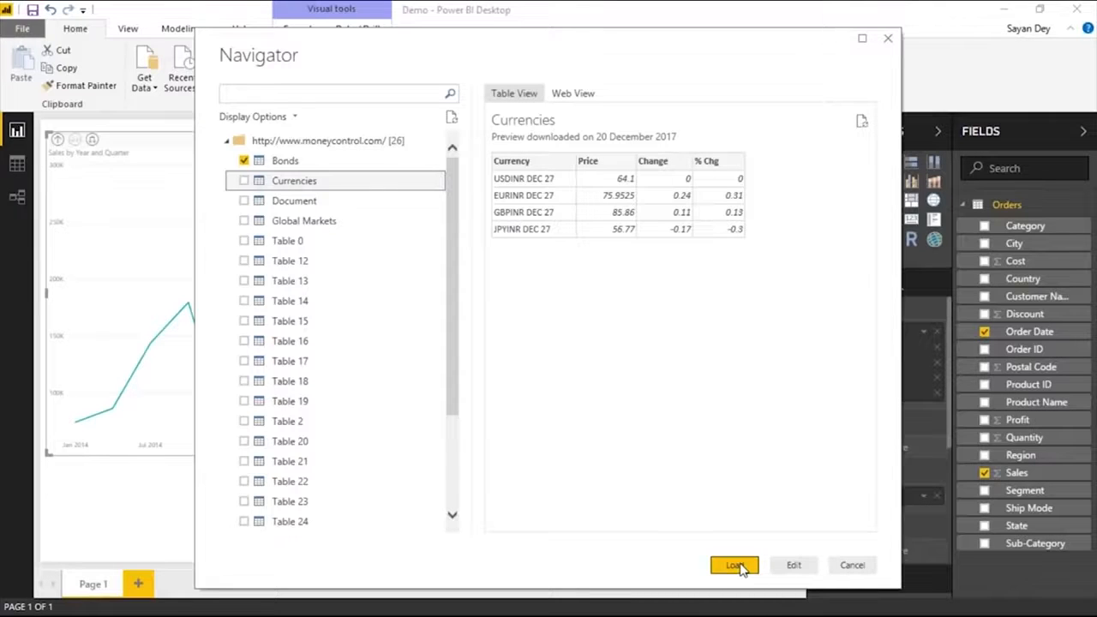
left_click(735, 566)
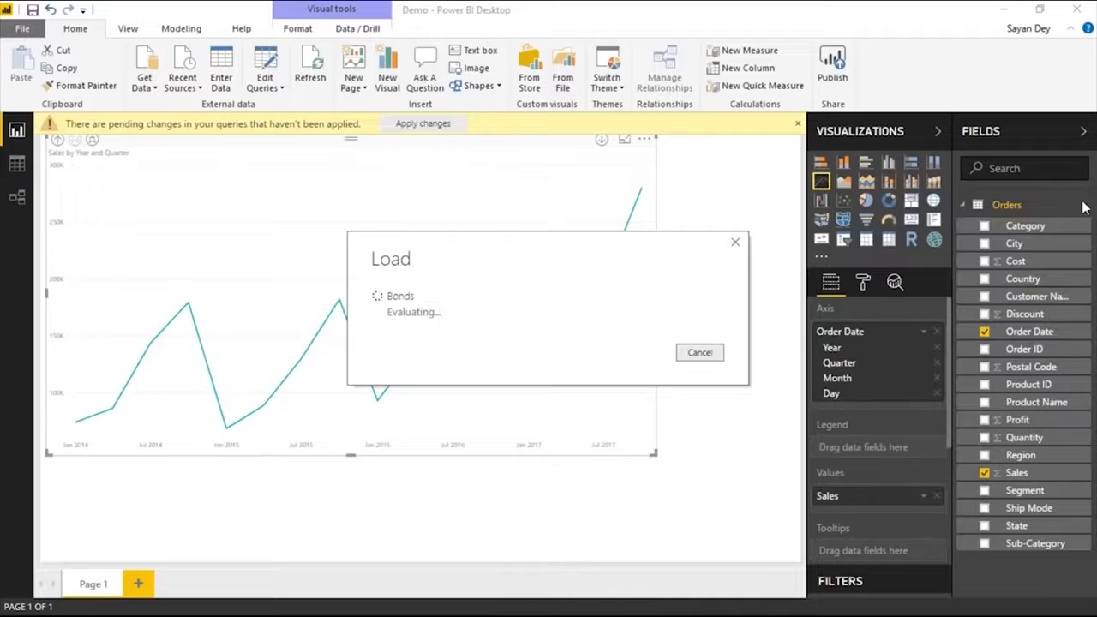
left_click_drag(533, 246, 528, 161)
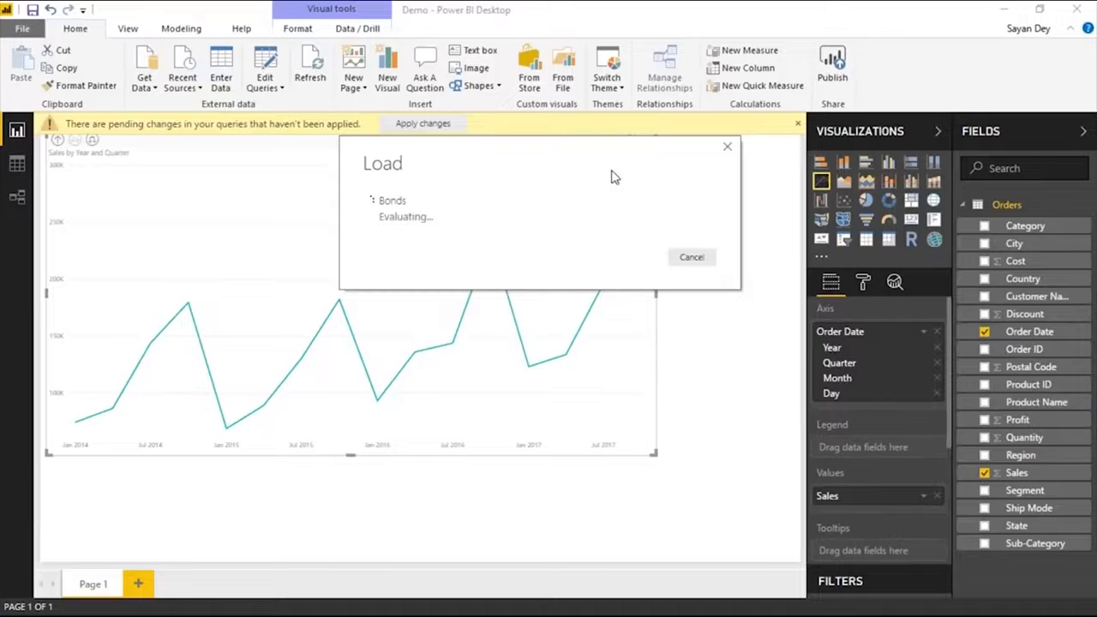
Switch to the browser and find the Bonds table on the moneycontrol.com home page.
key("alt+Tab")
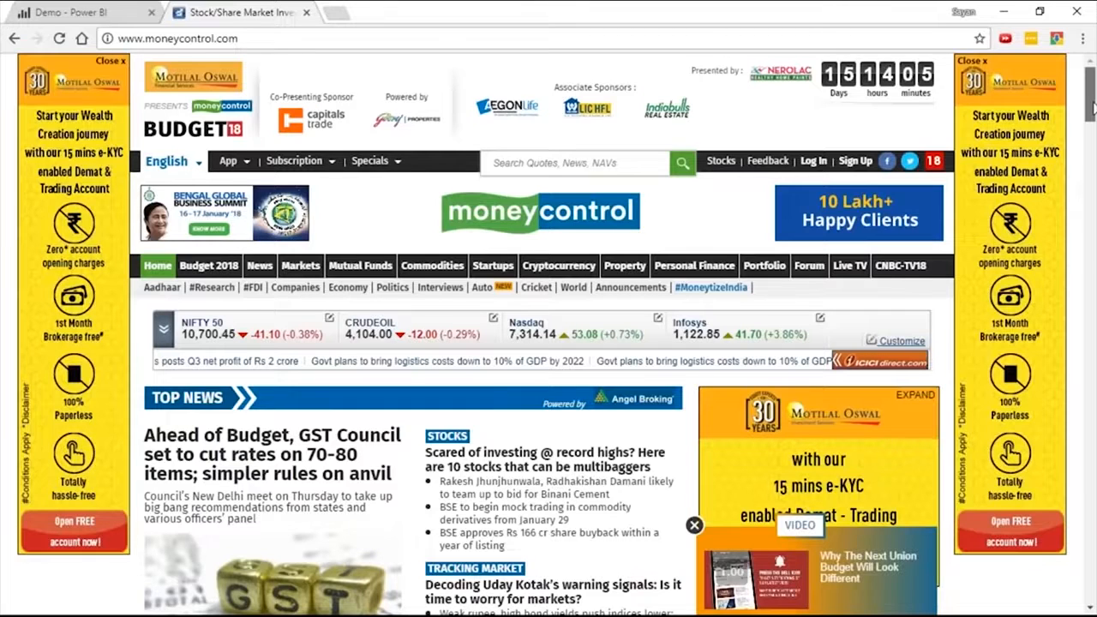
left_click_drag(1093, 104, 1094, 247)
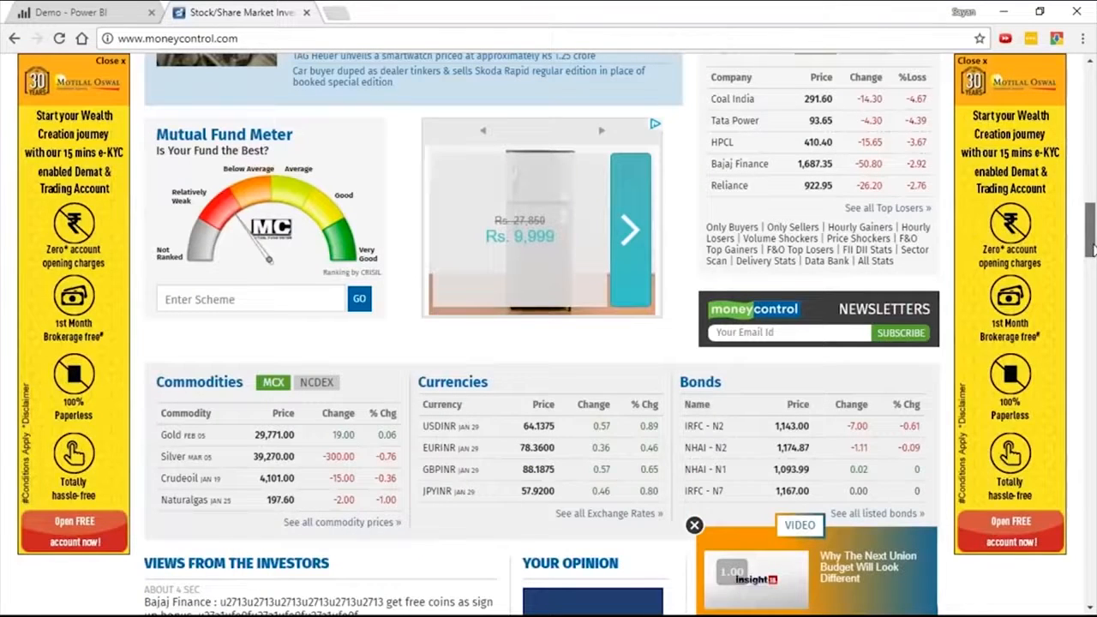
Look over the Commodities, Currencies and Bonds tables on the moneycontrol.com home page and close that page.
left_click_drag(1092, 248, 1092, 137)
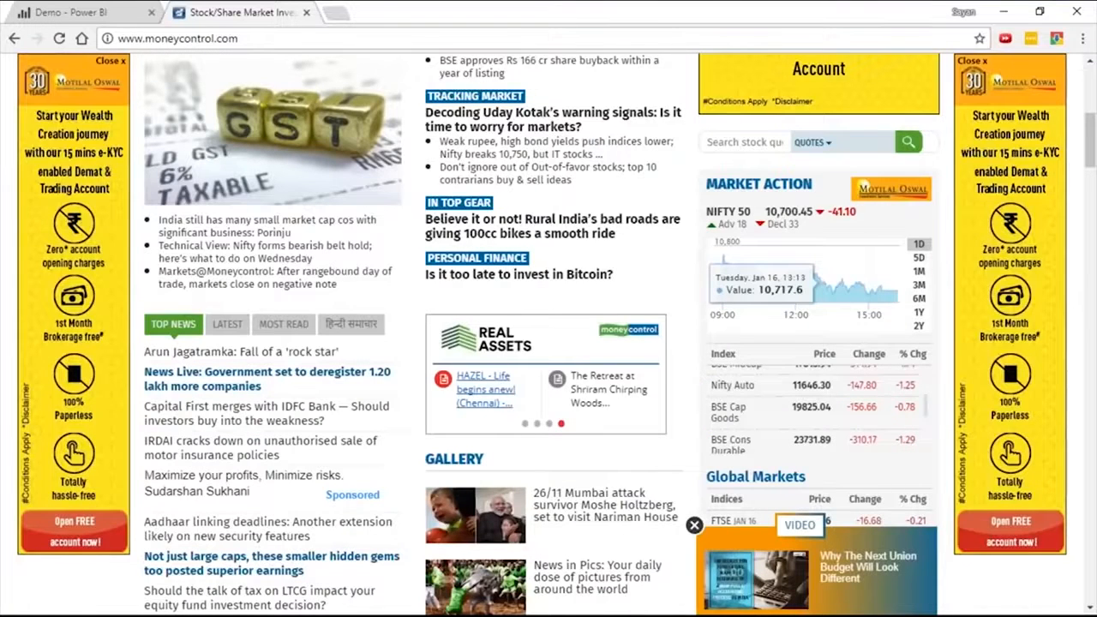
scroll(456, 360, "down", 7)
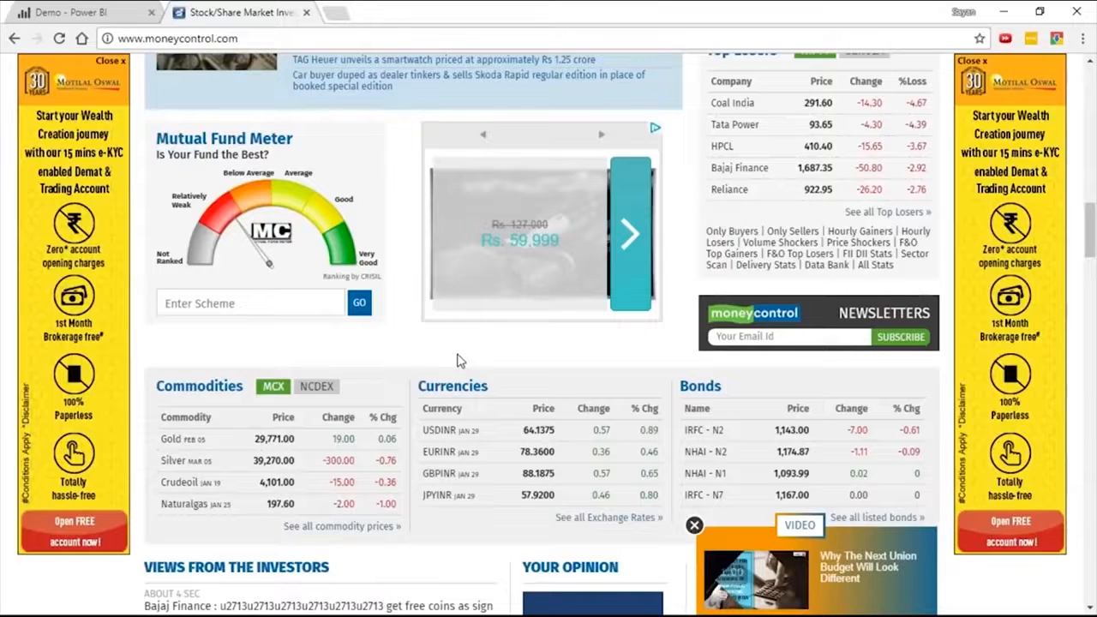
scroll(456, 359, "down", 3)
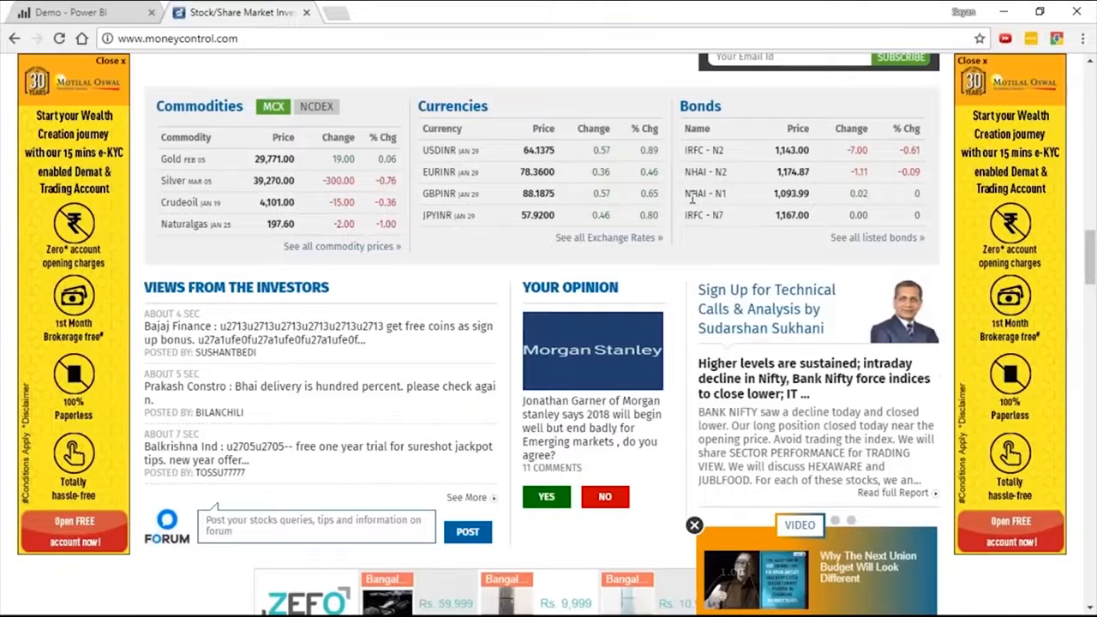
scroll(540, 365, "up", 3)
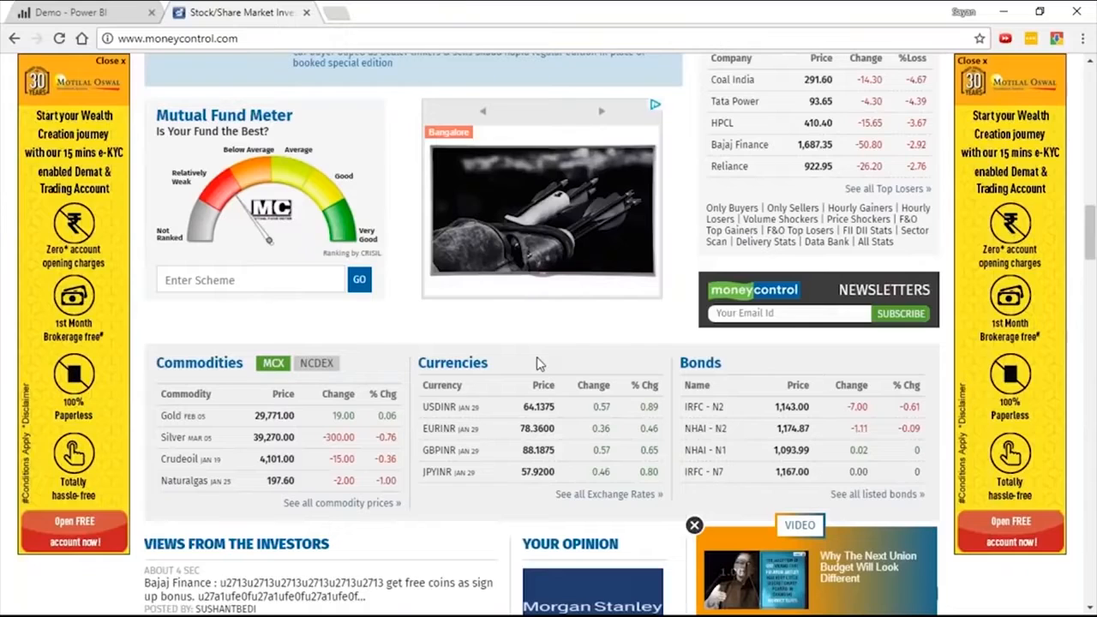
key("ctrl+w")
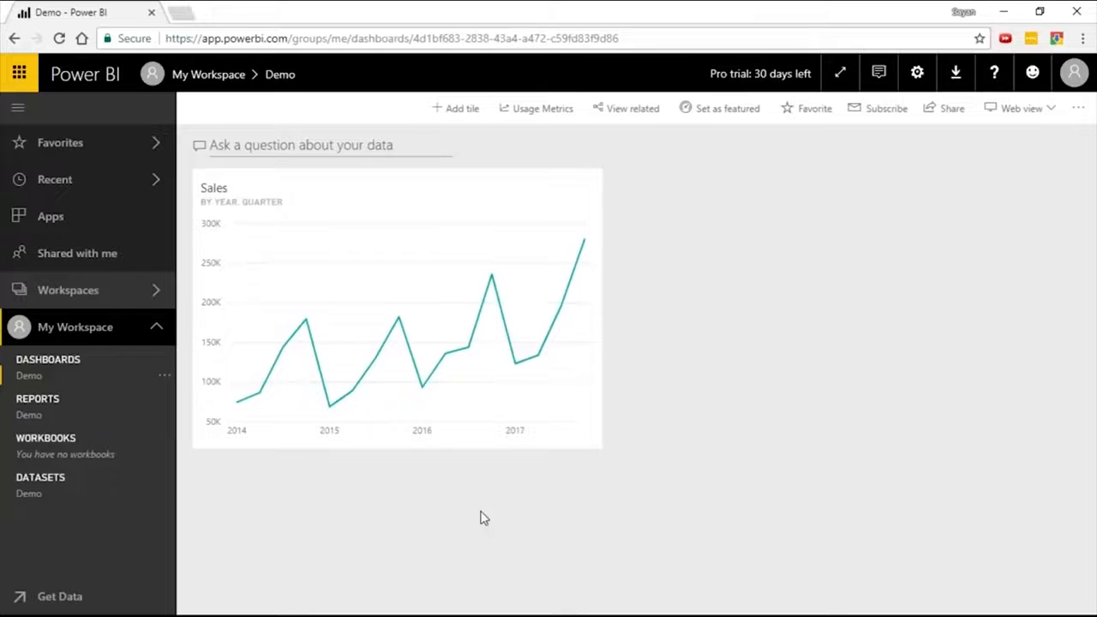
Switch to the PowerPoint slide show at the question about the data sources Power BI can connect to.
key("alt+Tab")
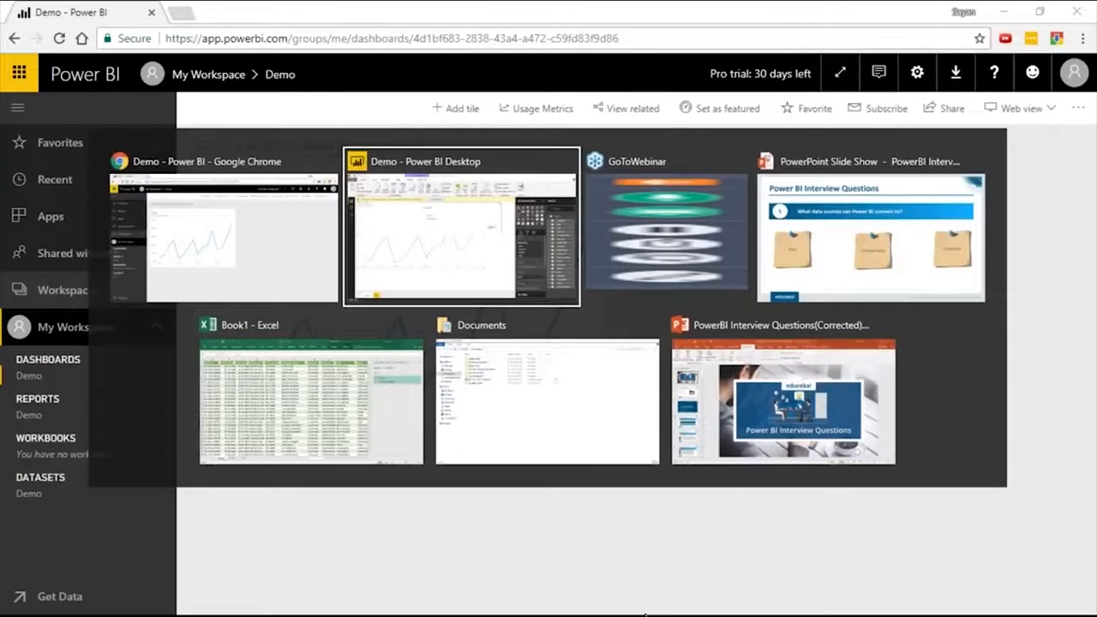
key("alt+Tab")
key("alt+Tab")
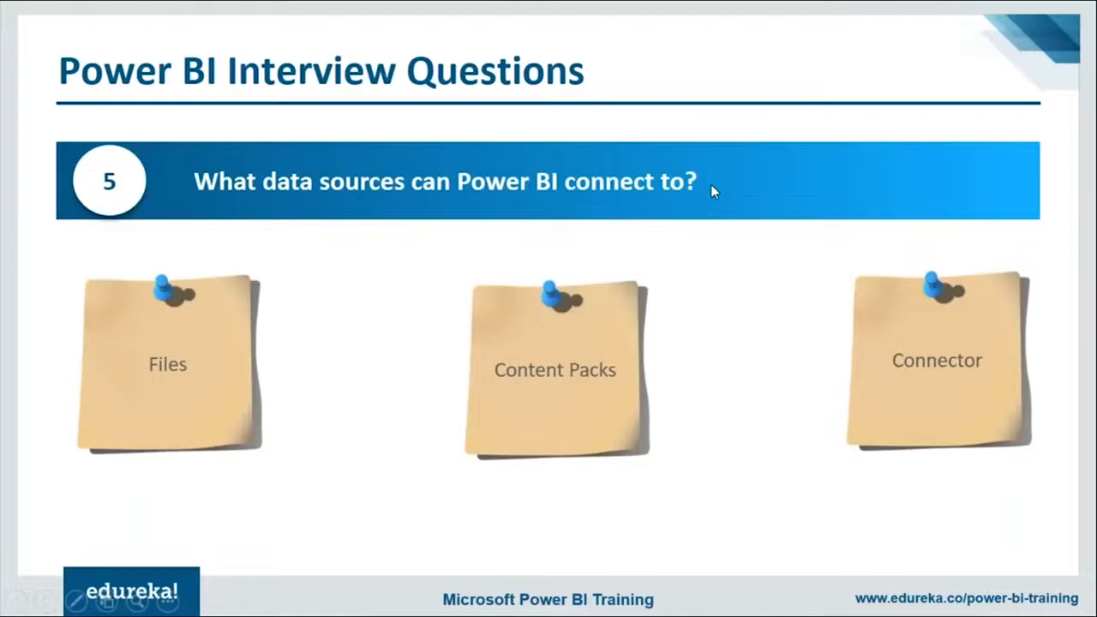
Return to the Power BI service in the browser and open the catalogue of online service content packs for getting data.
key("alt+Tab")
left_click(60, 597)
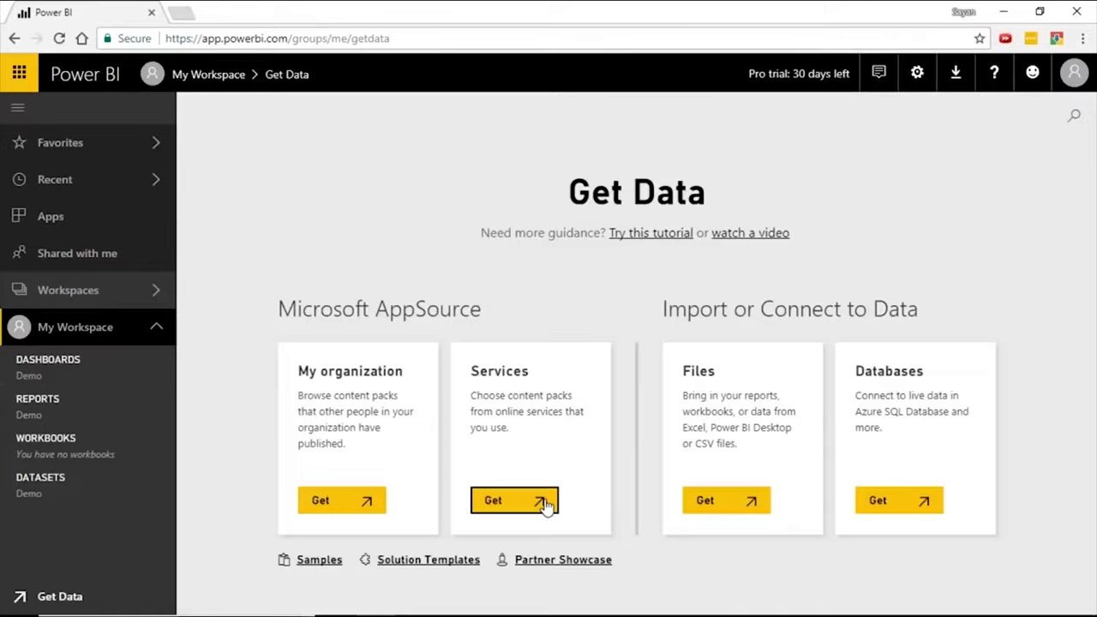
left_click(518, 501)
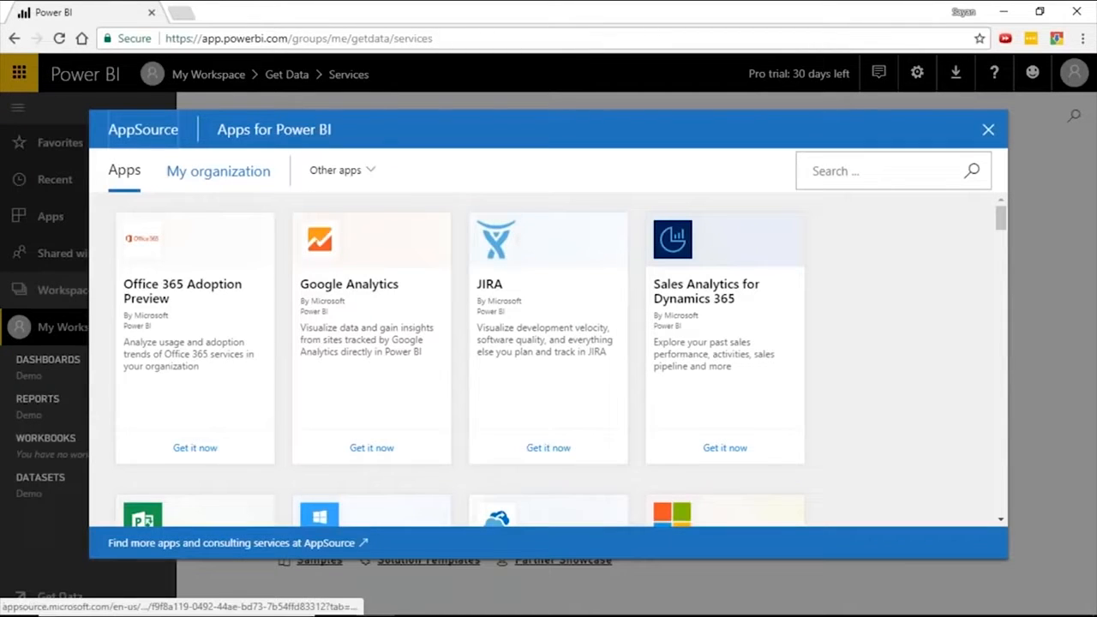
Browse the AppSource apps for Power BI and get the Bing app.
scroll(901, 343, "down", 5)
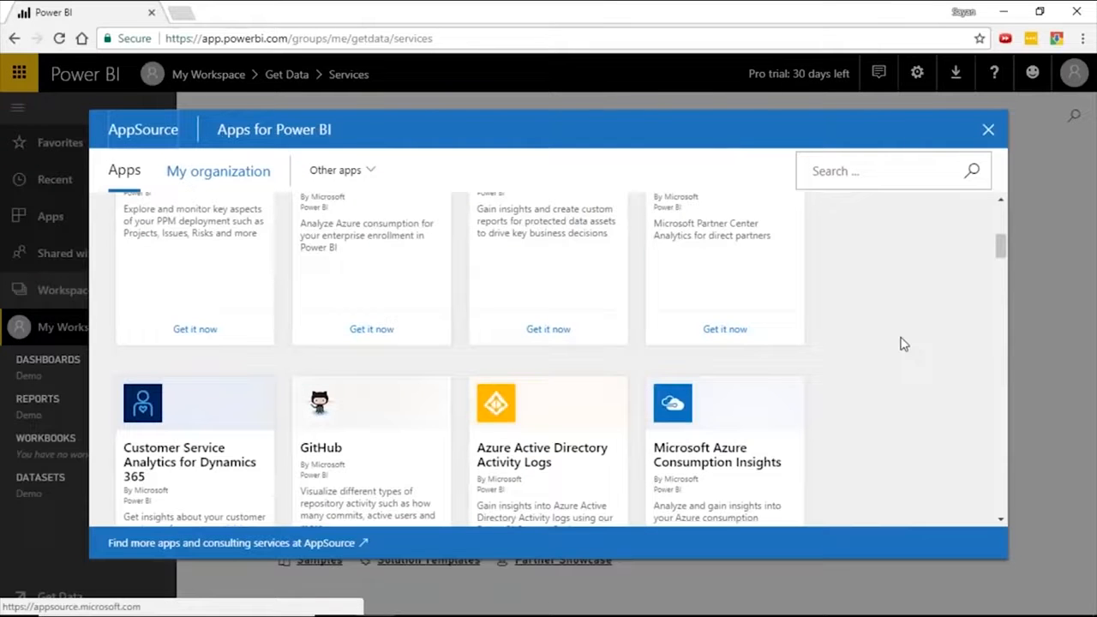
scroll(901, 342, "up", 5)
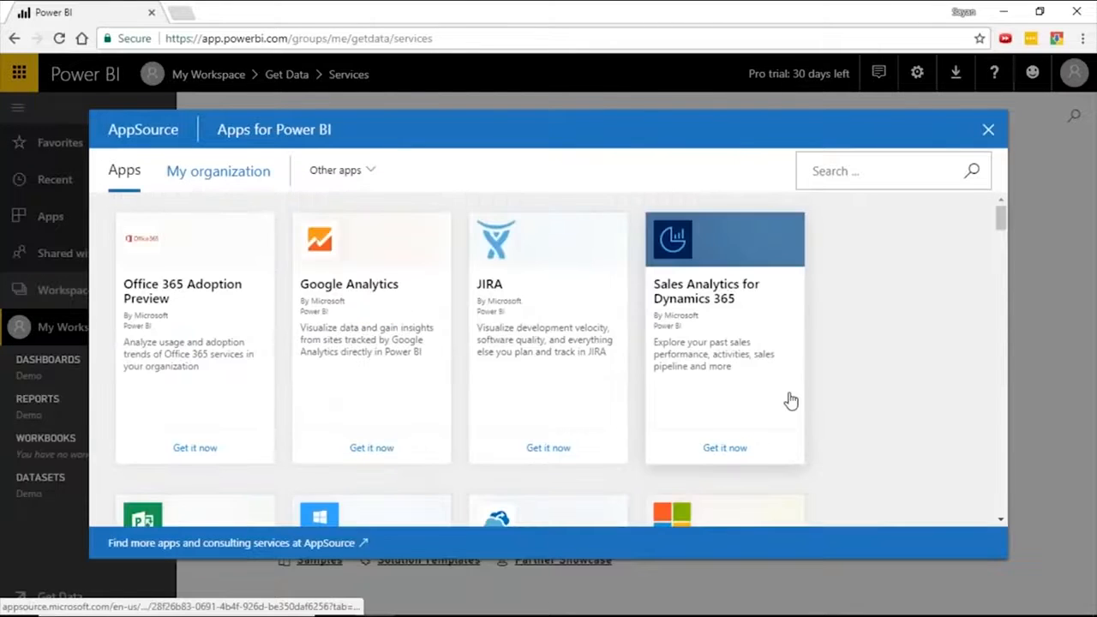
scroll(794, 399, "down", 1)
scroll(925, 387, "down", 2)
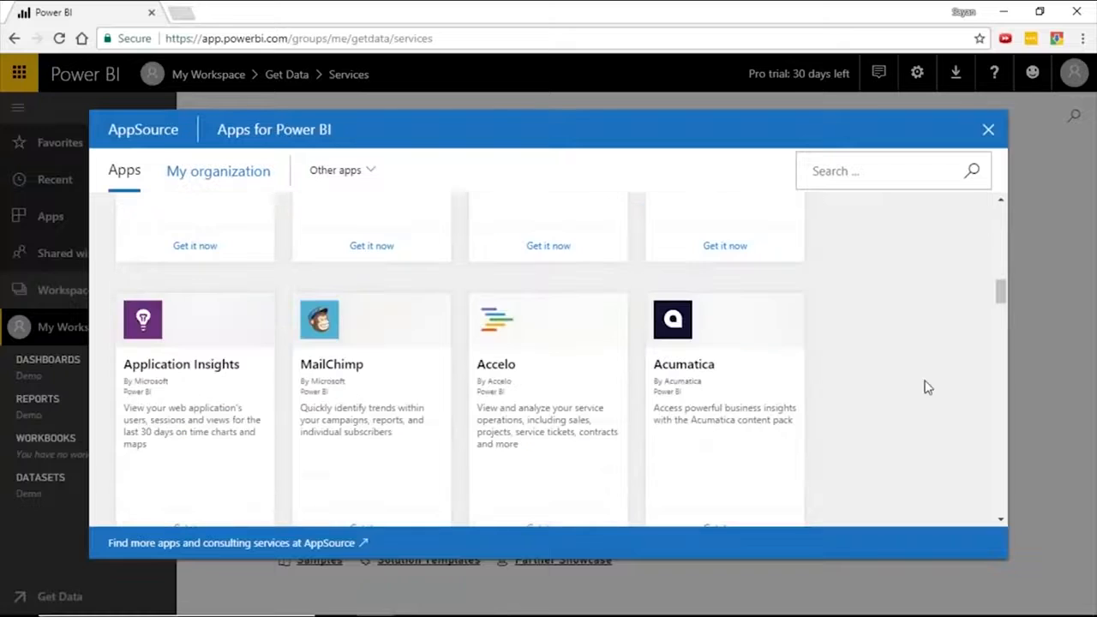
scroll(673, 360, "down", 3)
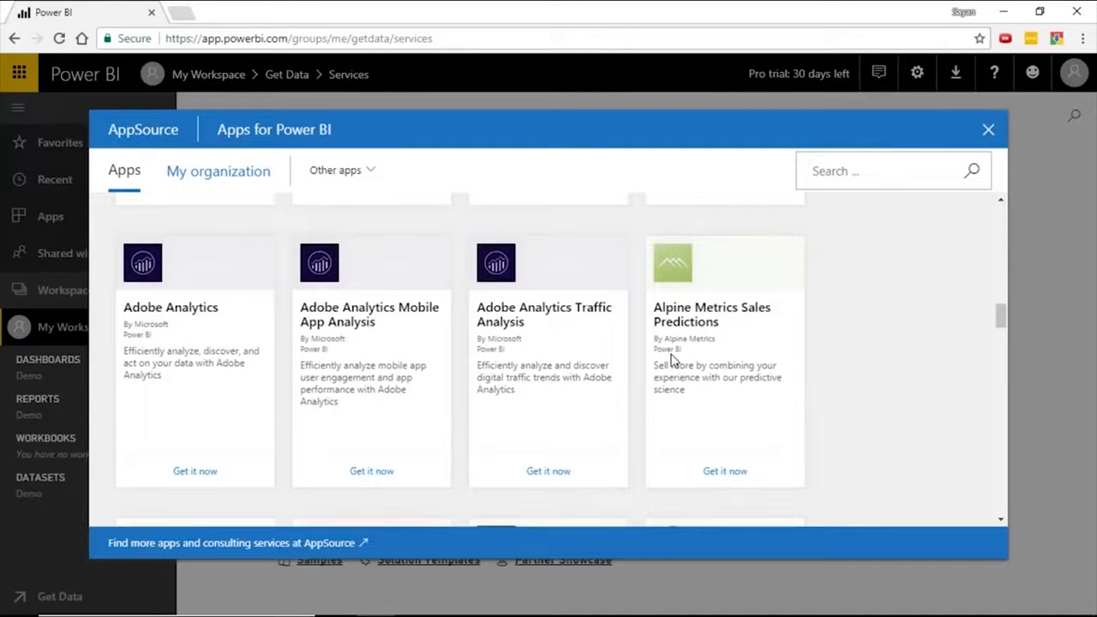
scroll(748, 385, "down", 3)
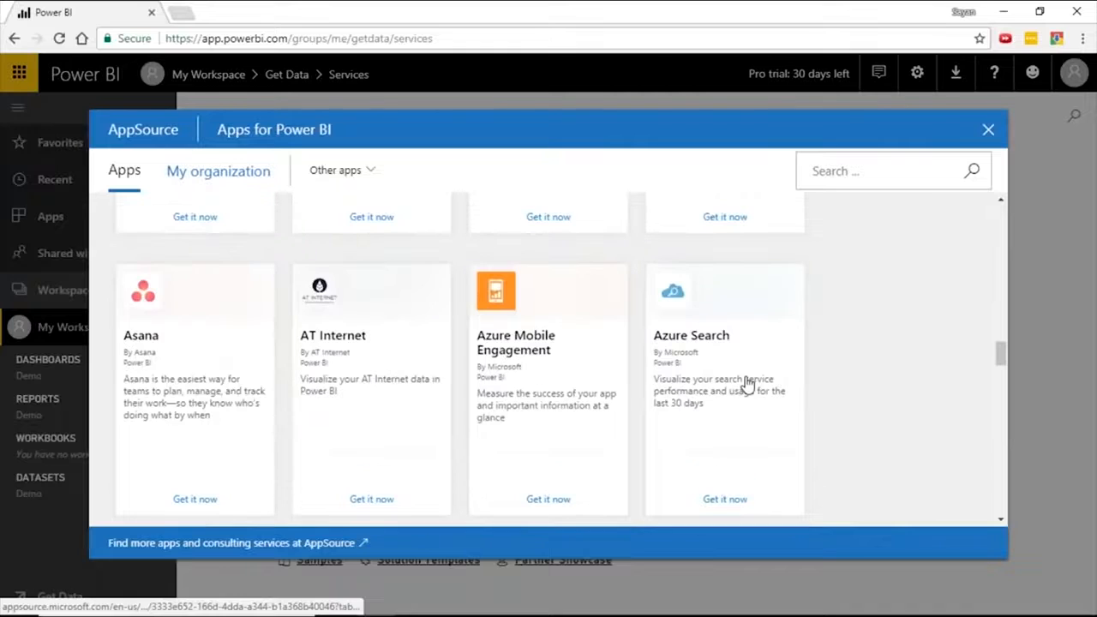
scroll(748, 385, "down", 3)
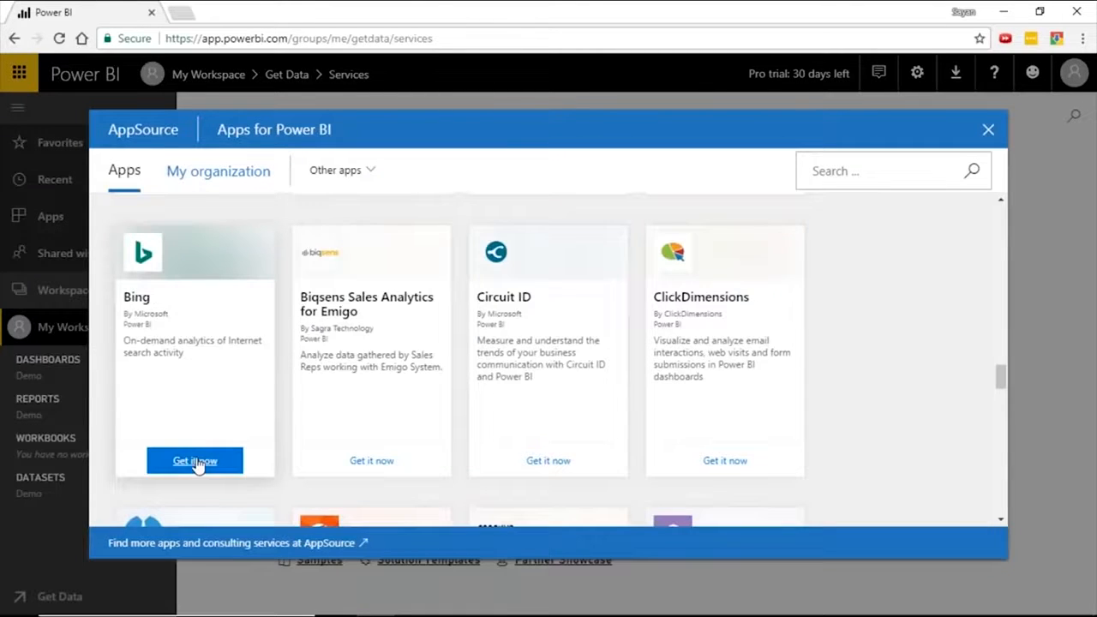
left_click(196, 462)
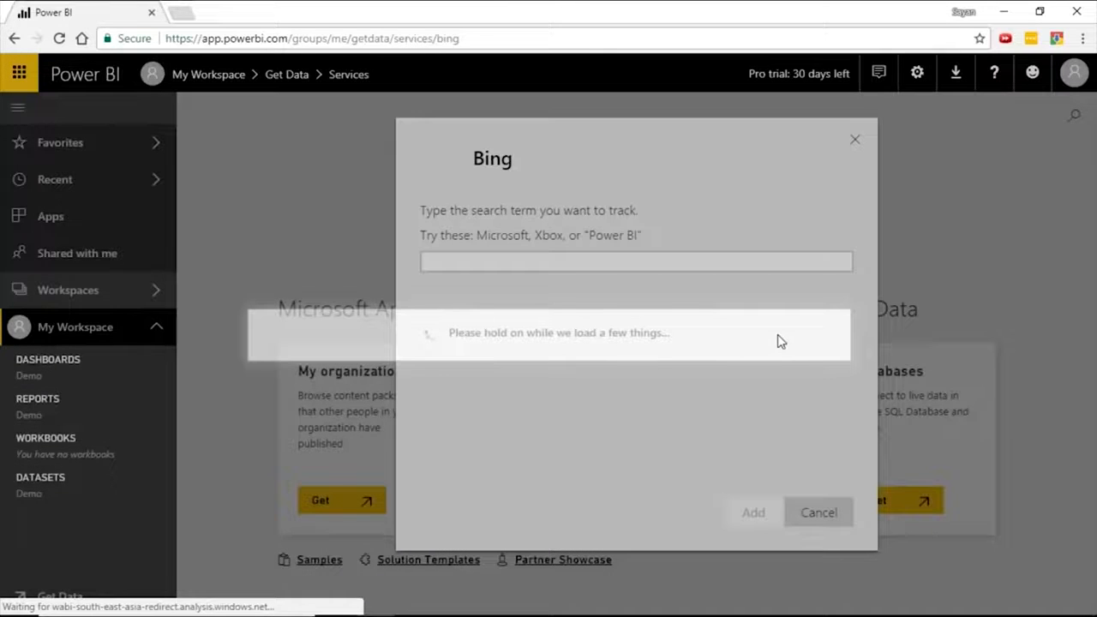
Add the Bing content pack with Bitcoin as the tracked search term and open its new dashboard.
type("Bitcoin")
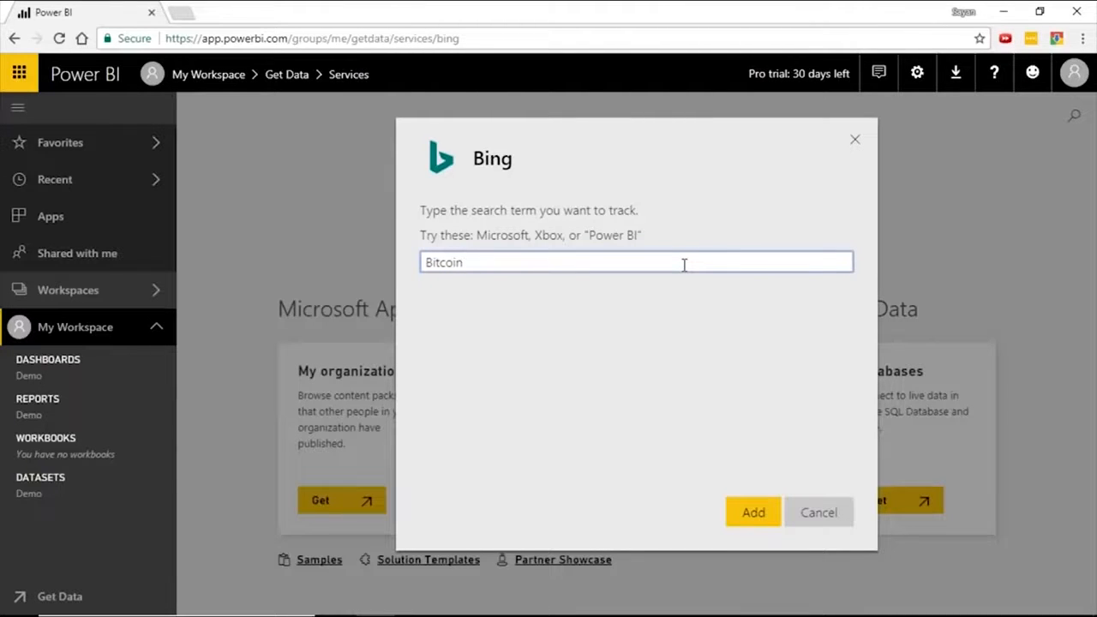
left_click(773, 517)
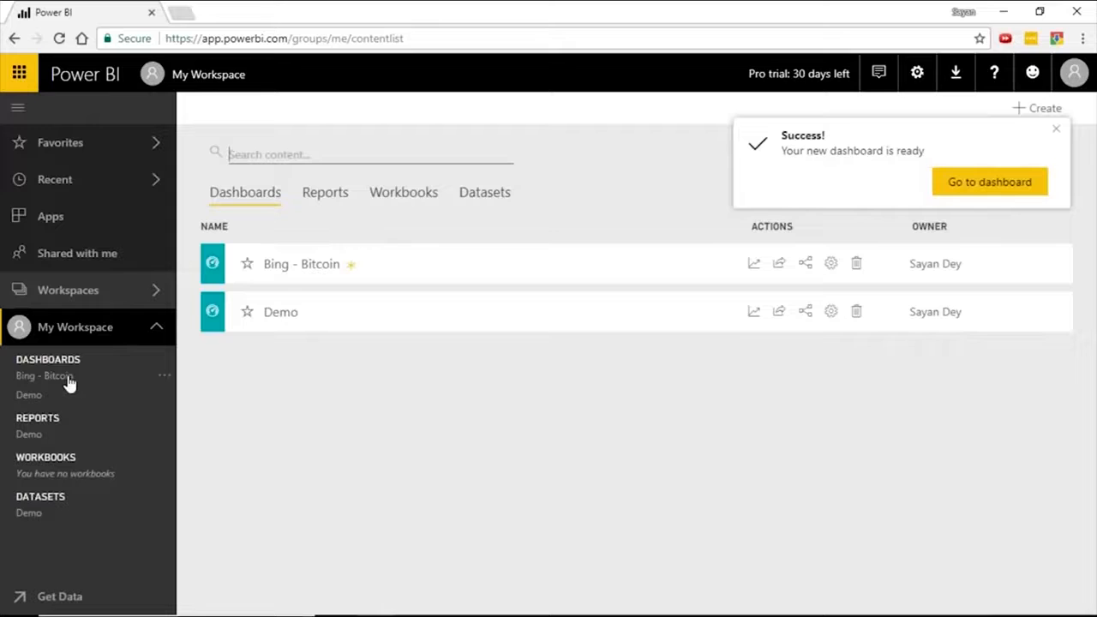
left_click(987, 182)
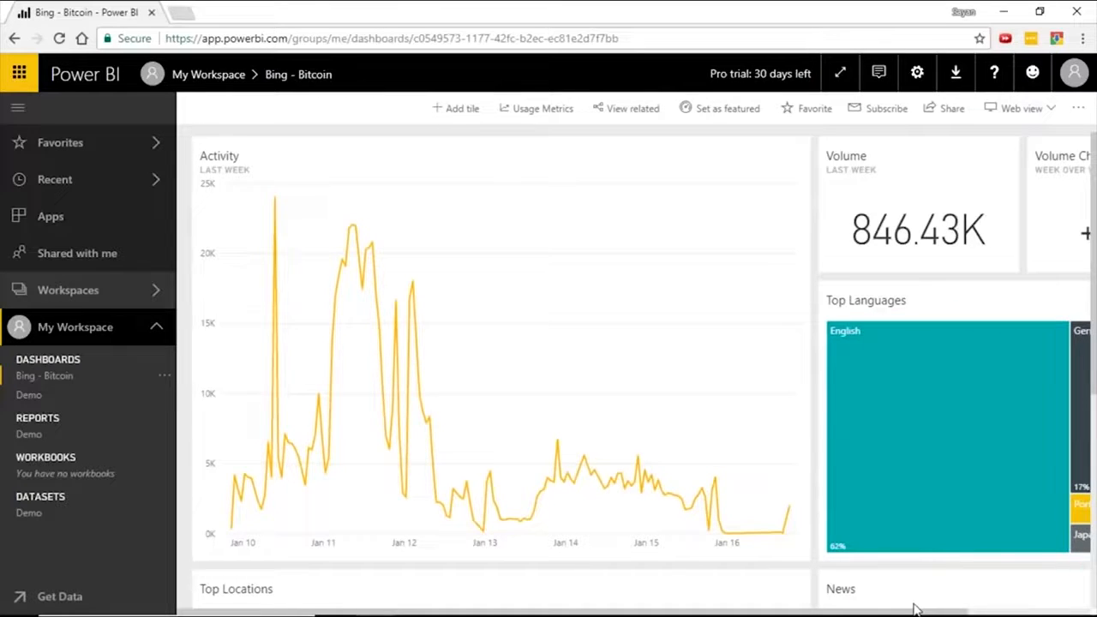
Look over the activity, volume, language, location and news tiles of the Bing - Bitcoin dashboard.
left_click_drag(913, 609, 1095, 598)
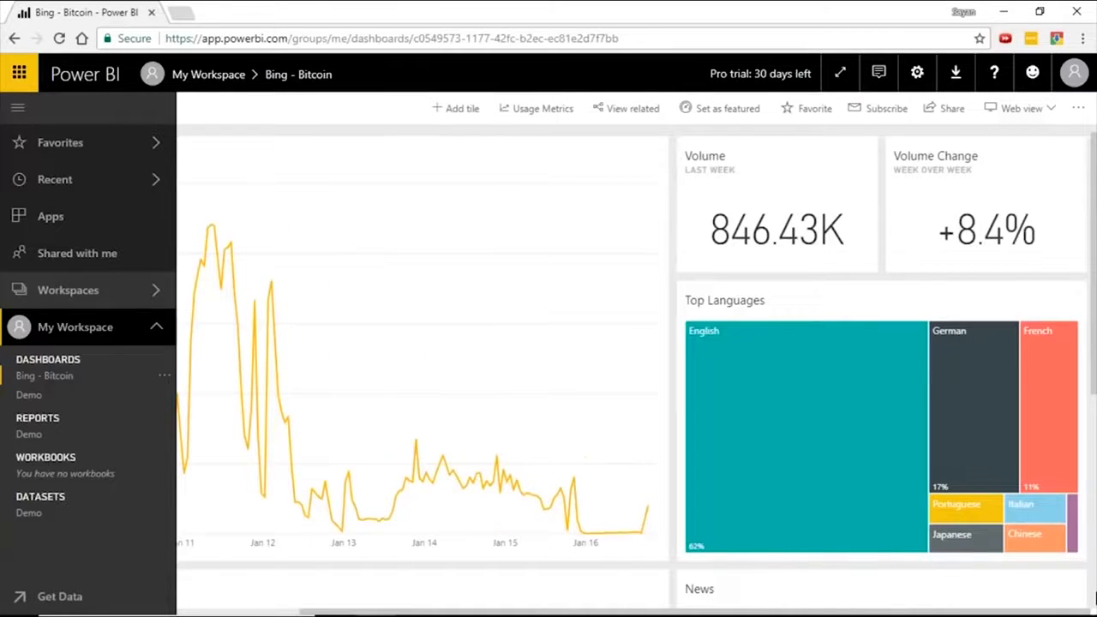
scroll(1095, 597, "down", 5)
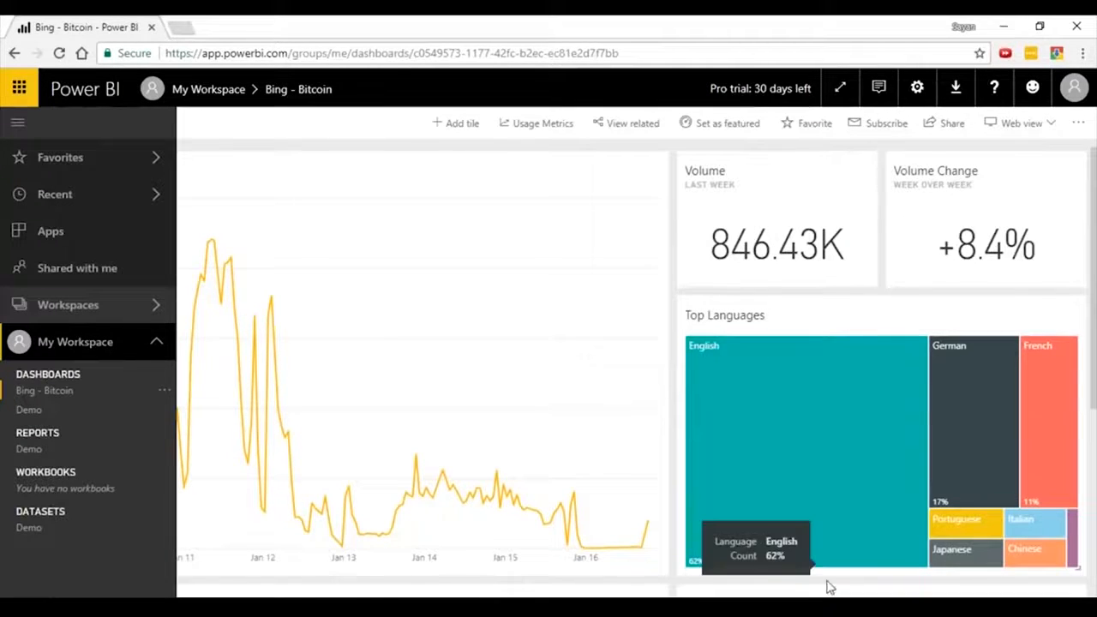
left_click_drag(810, 612, 584, 605)
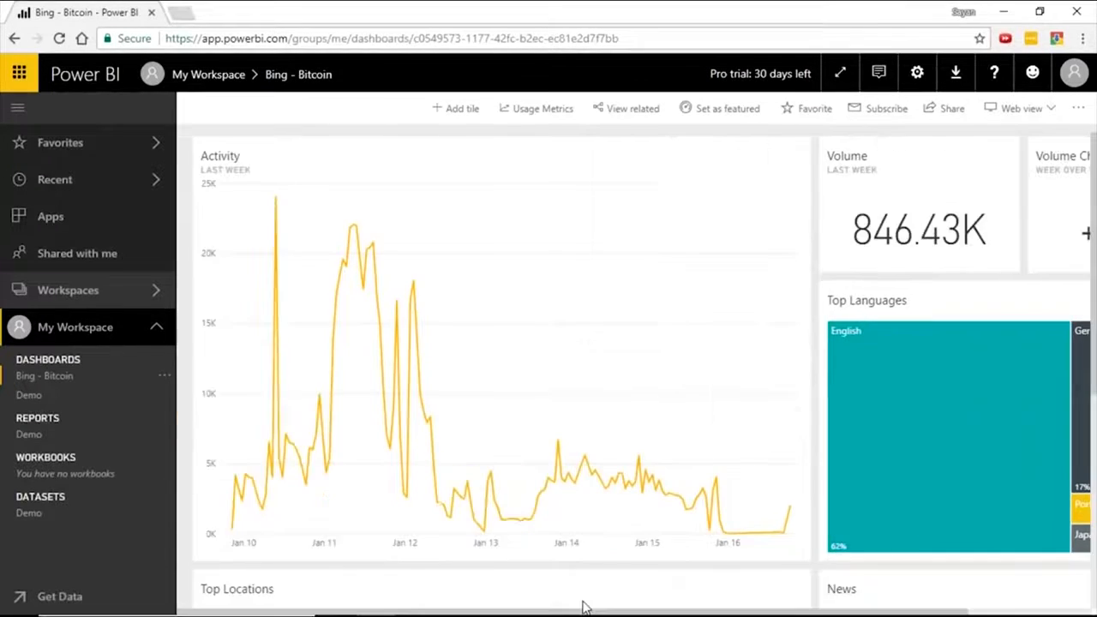
Switch from Power BI Desktop to the browser and review the file, database and online service sources available for getting data.
mouse_move(284, 200)
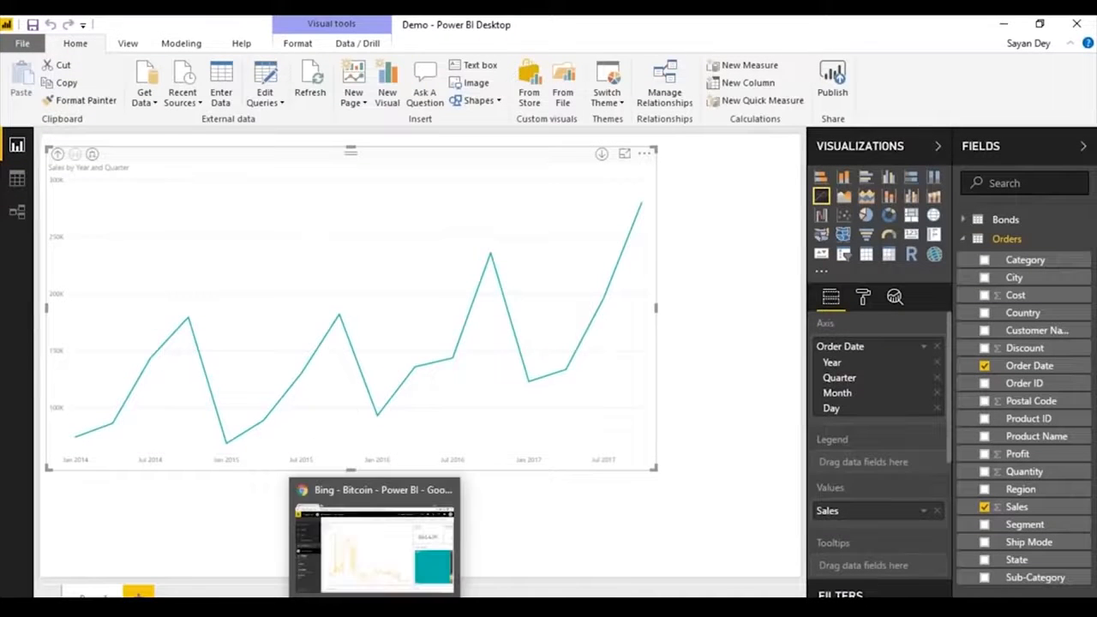
left_click(377, 535)
left_click(53, 595)
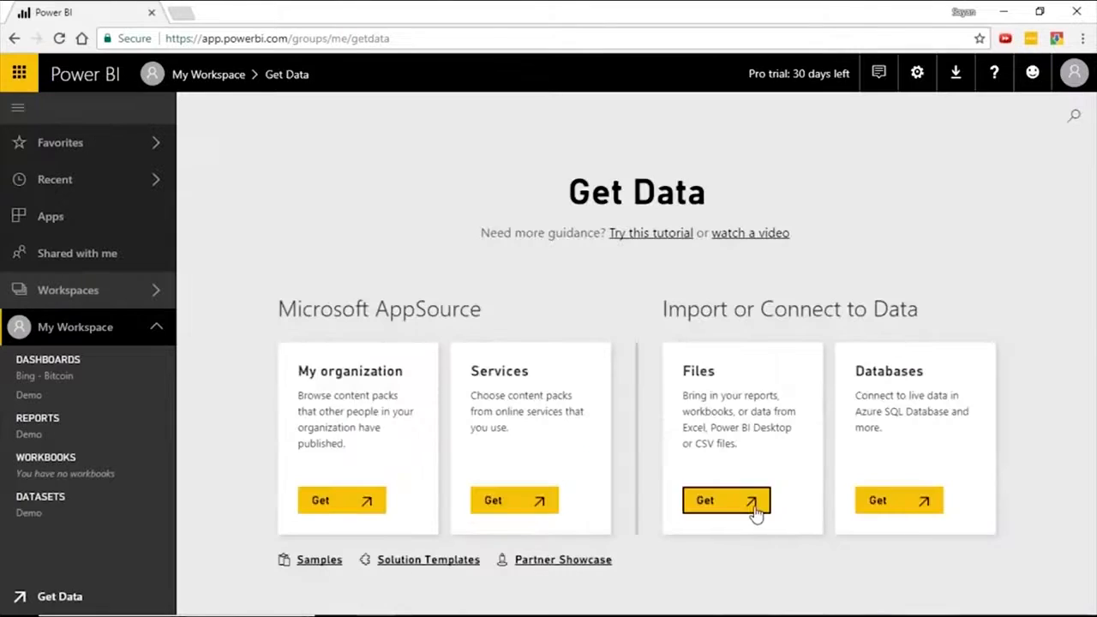
left_click(758, 508)
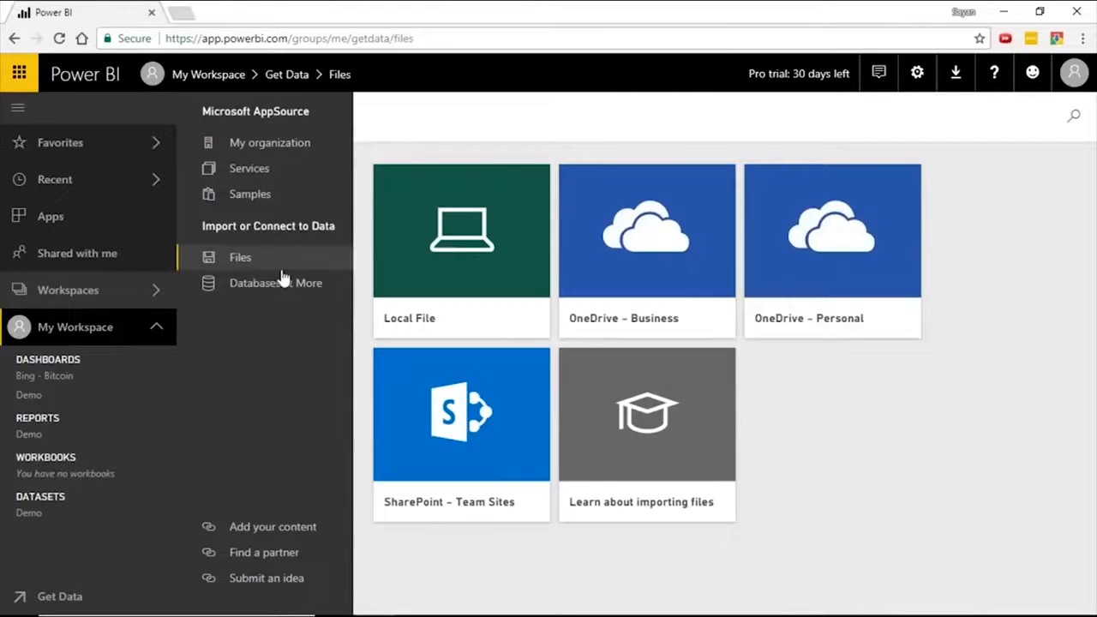
left_click(288, 289)
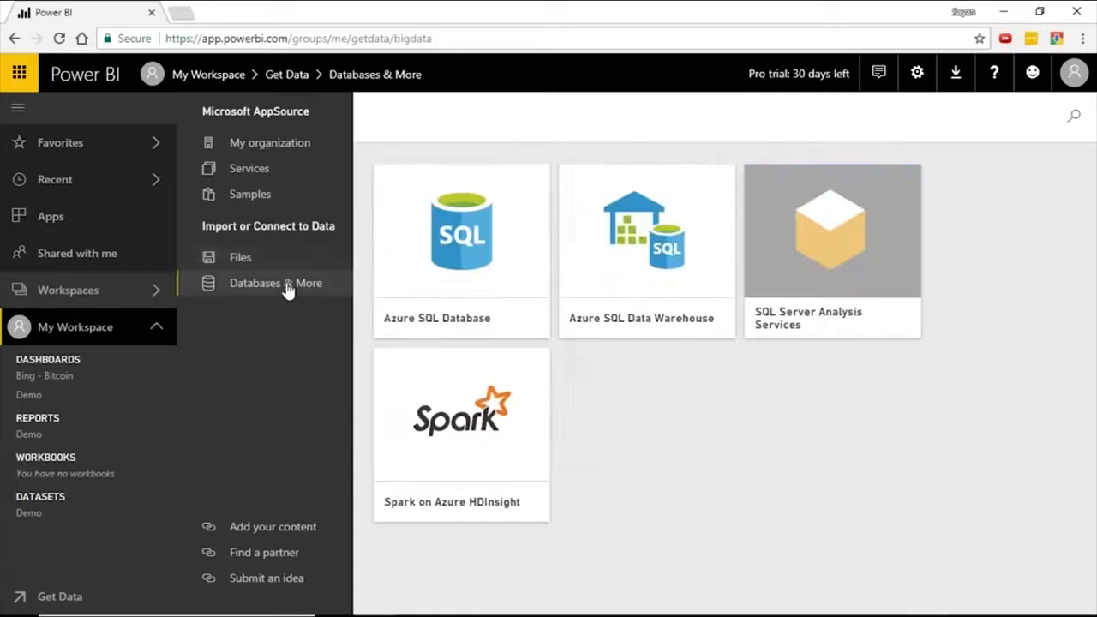
left_click(253, 175)
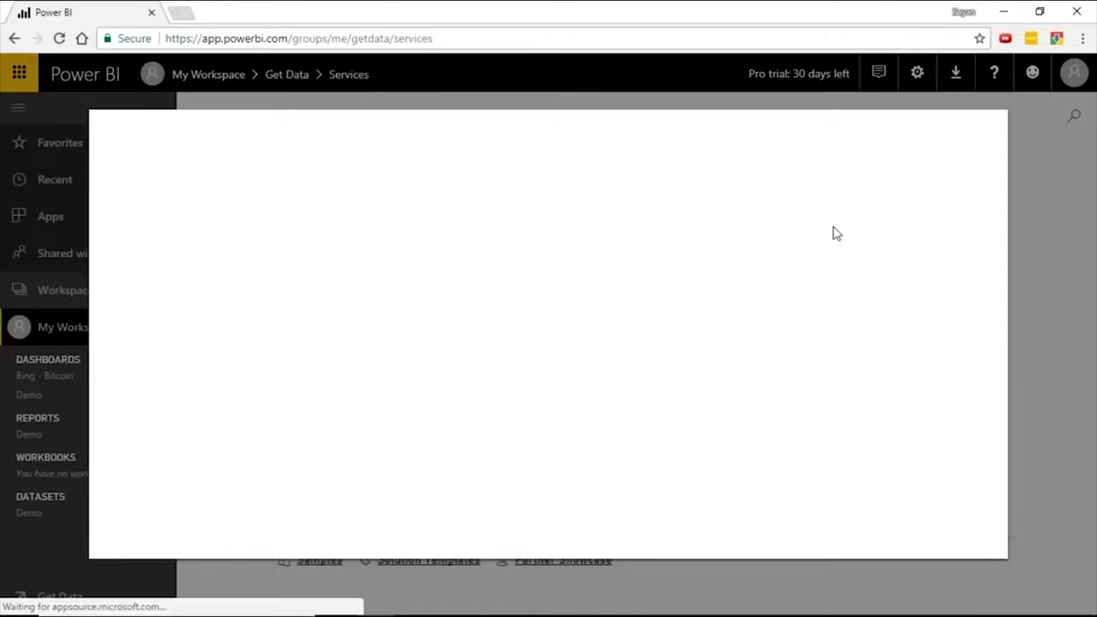
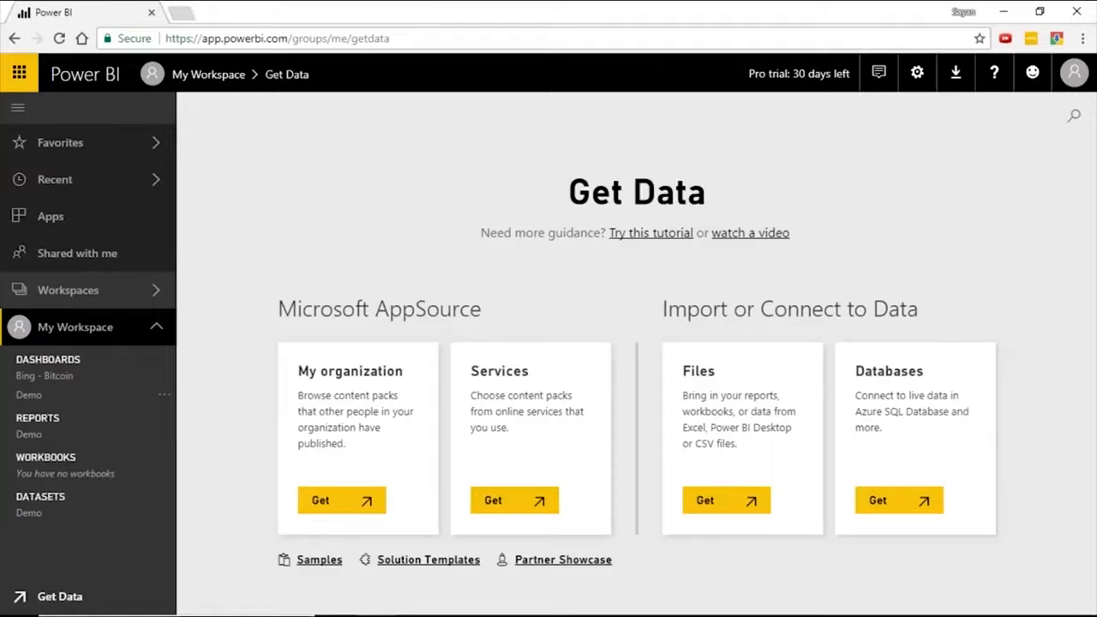
Open the Demo dashboard and the Bing - Bitcoin dashboard, and move the latter's Activity tile below the Volume tile.
left_click(41, 402)
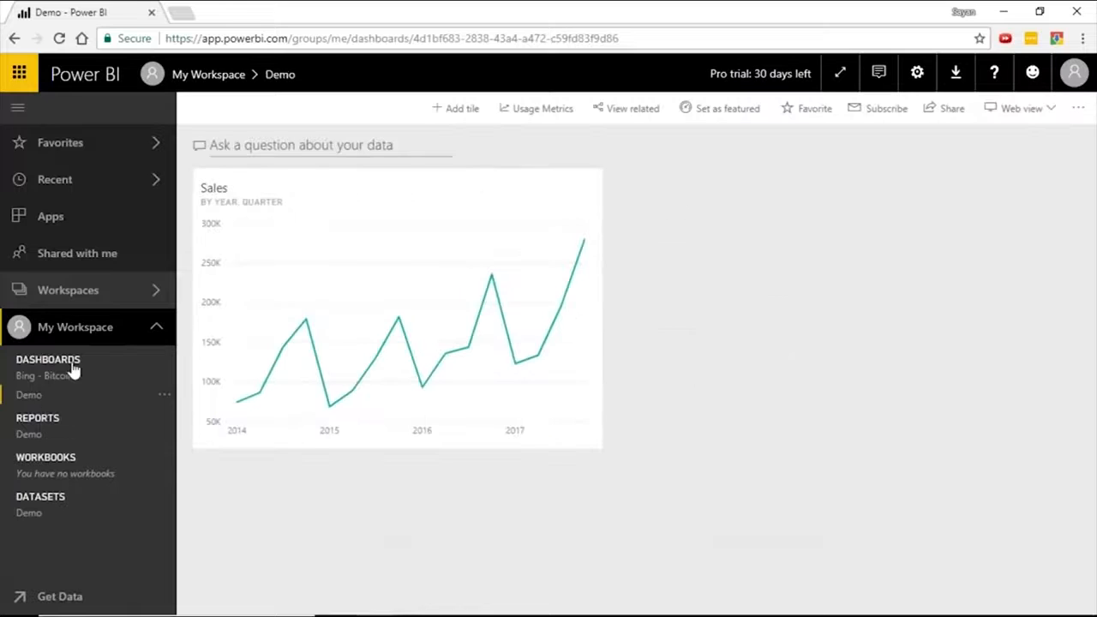
left_click(53, 375)
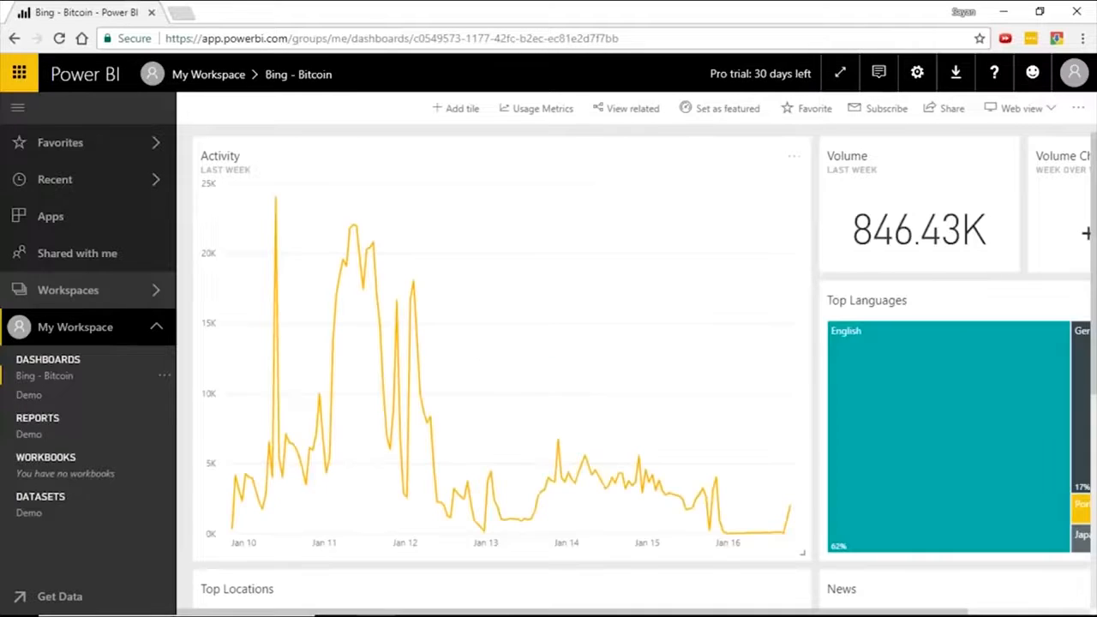
left_click_drag(379, 150, 953, 165)
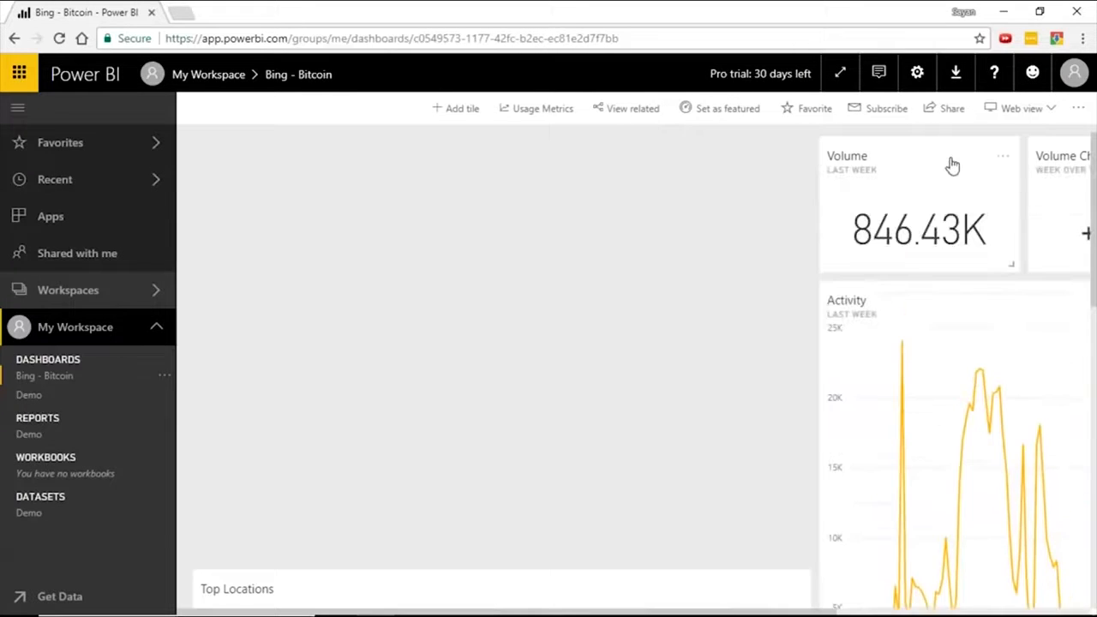
Open the Demo report for editing and narrow the Sales by Year and Quarter line chart to a little over half the page width.
left_click(35, 433)
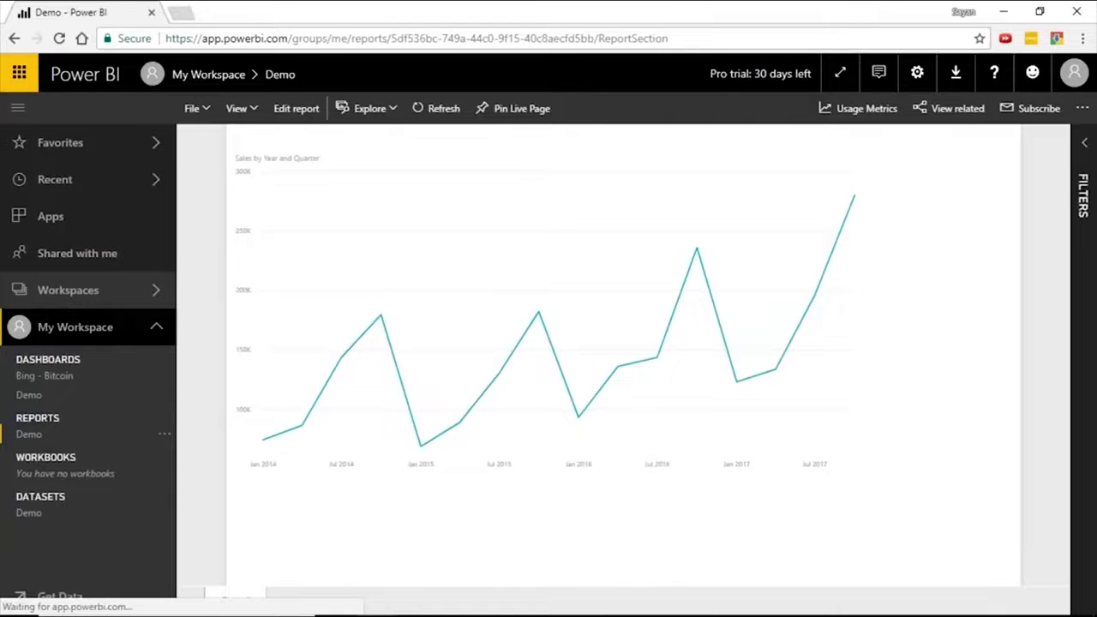
left_click(299, 110)
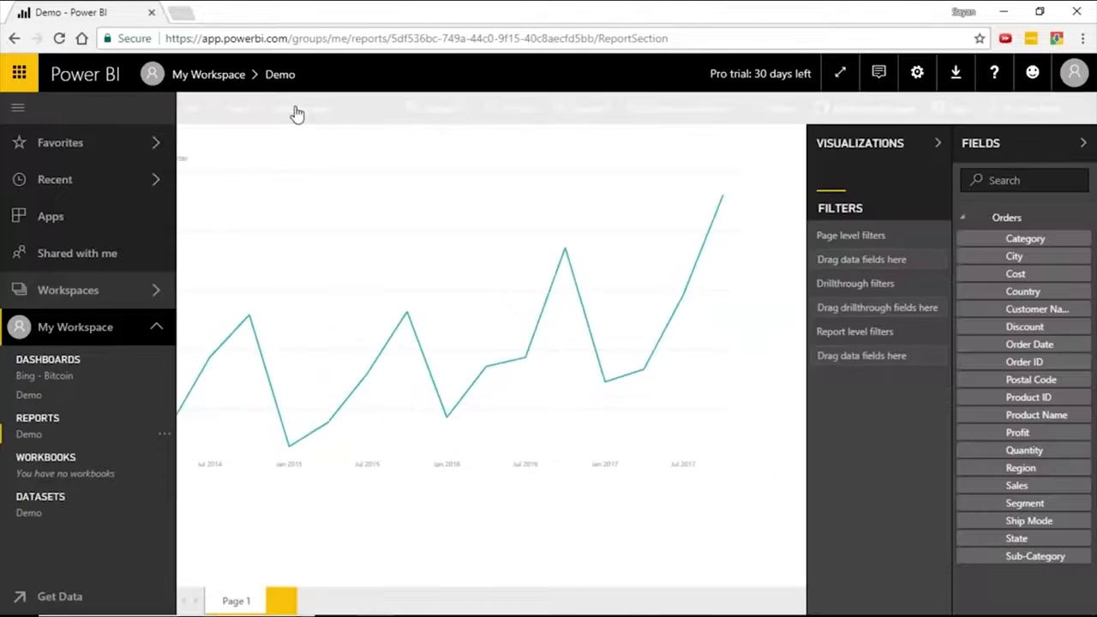
left_click_drag(420, 196, 317, 163)
left_click(317, 163)
left_click(669, 334)
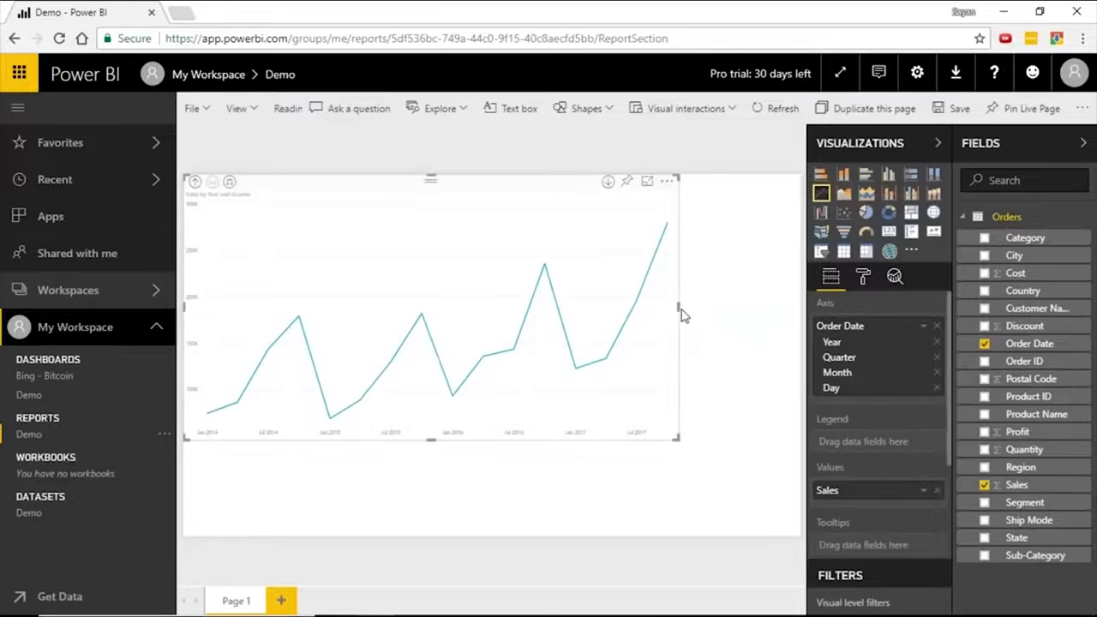
left_click_drag(678, 309, 524, 313)
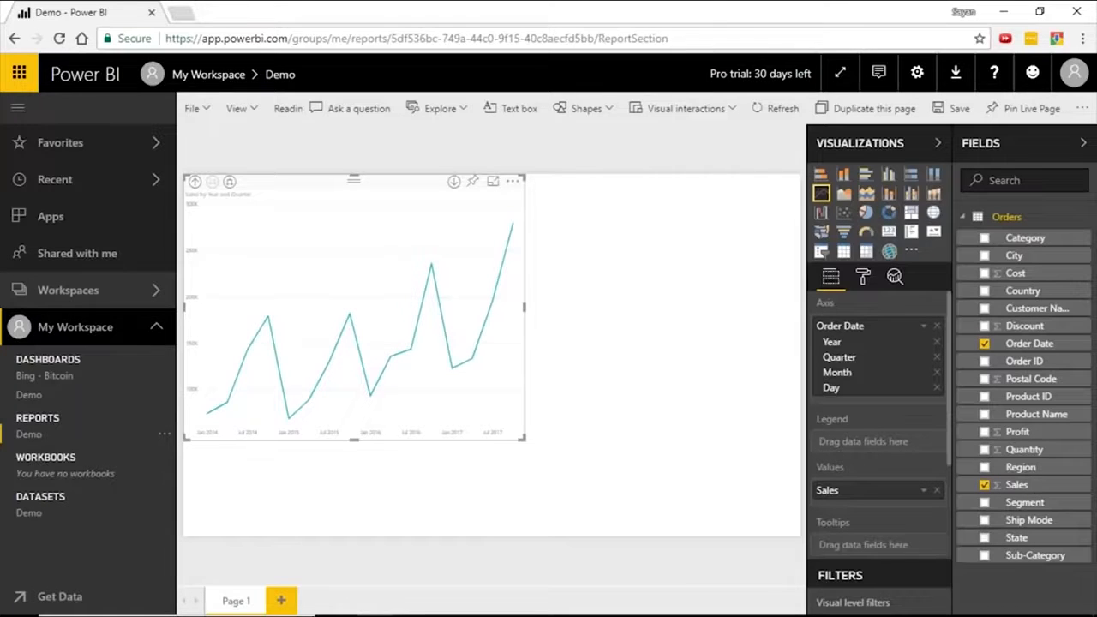
Add a stacked bar chart of Sales by Category with Segment as legend, enlarged to fill the space beside the line chart.
left_click(612, 306)
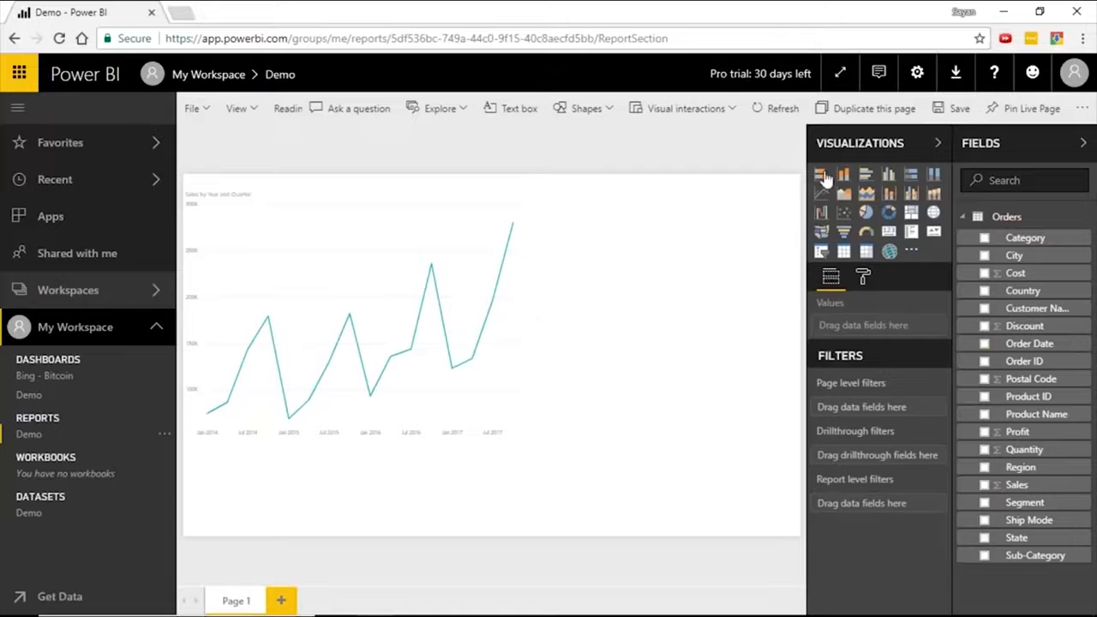
left_click(821, 174)
left_click(984, 484)
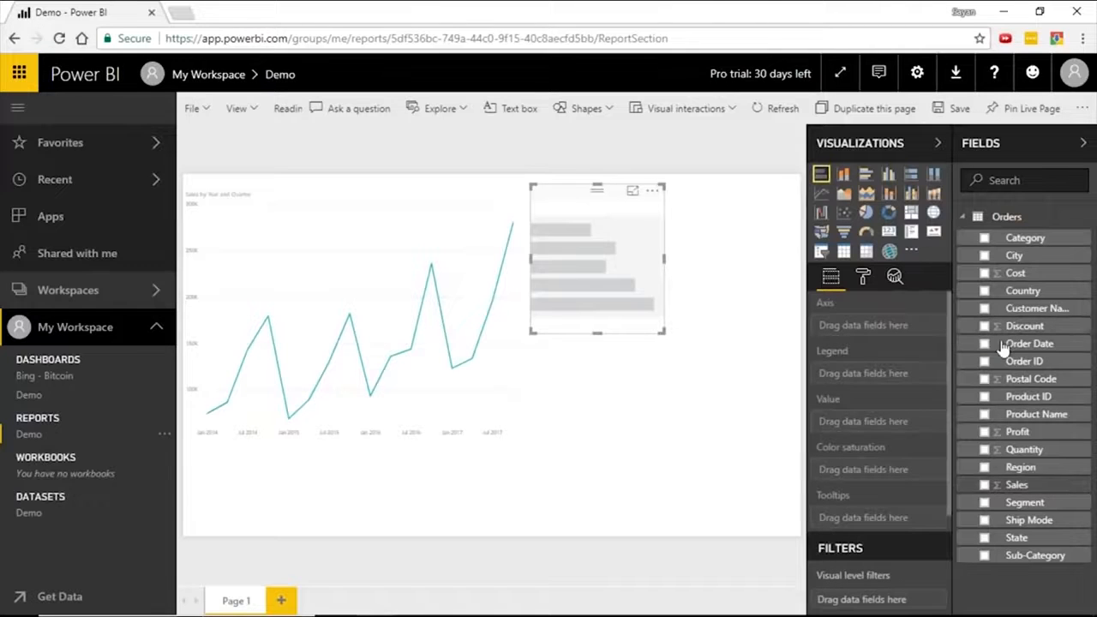
left_click(985, 239)
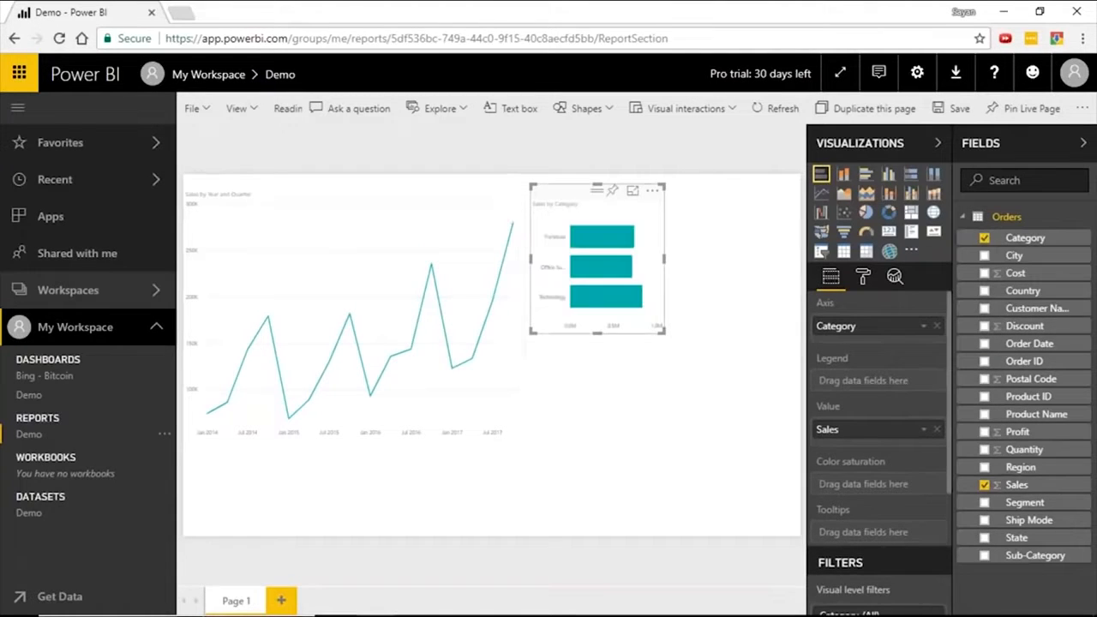
left_click_drag(663, 331, 799, 440)
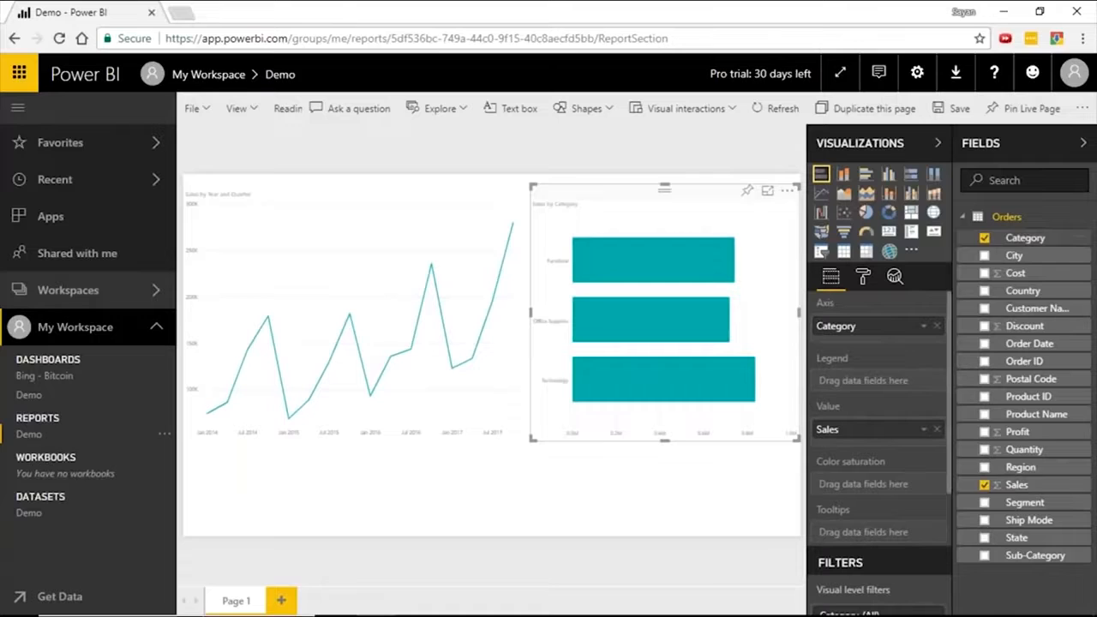
left_click(984, 502)
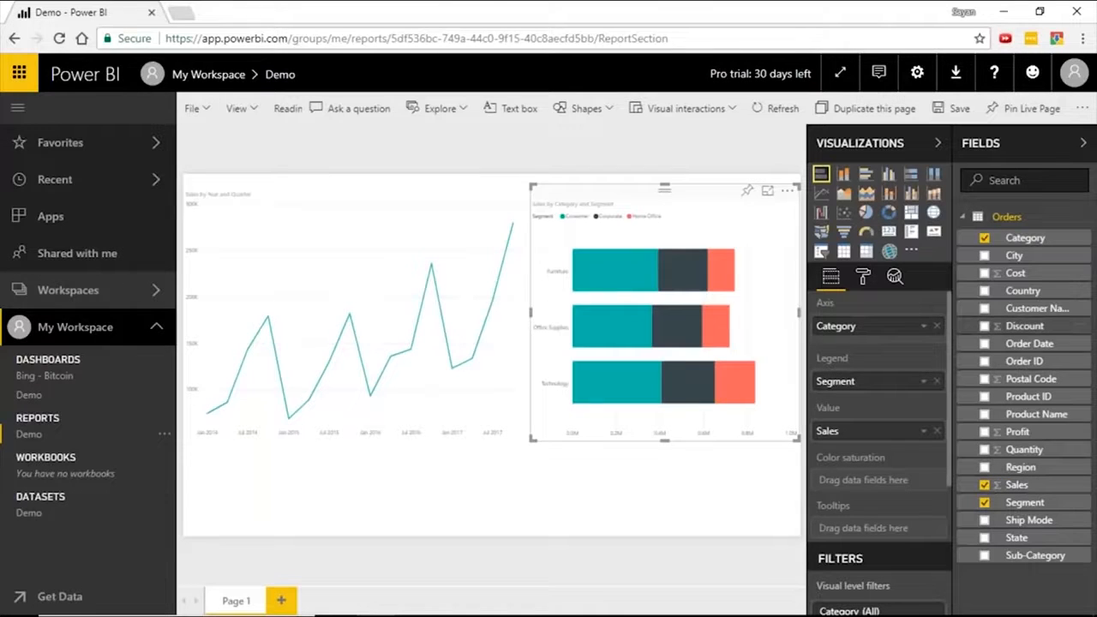
left_click(480, 494)
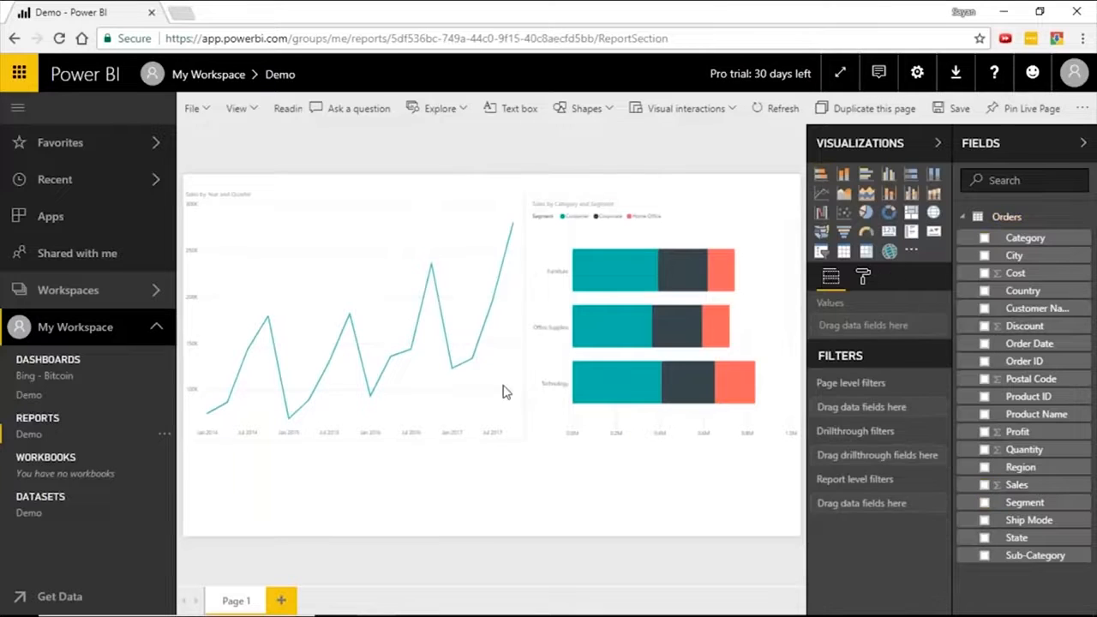
Add a second report page with a treemap of Profit by Category and Sub-Category, enlarged to cover most of the page.
left_click(281, 600)
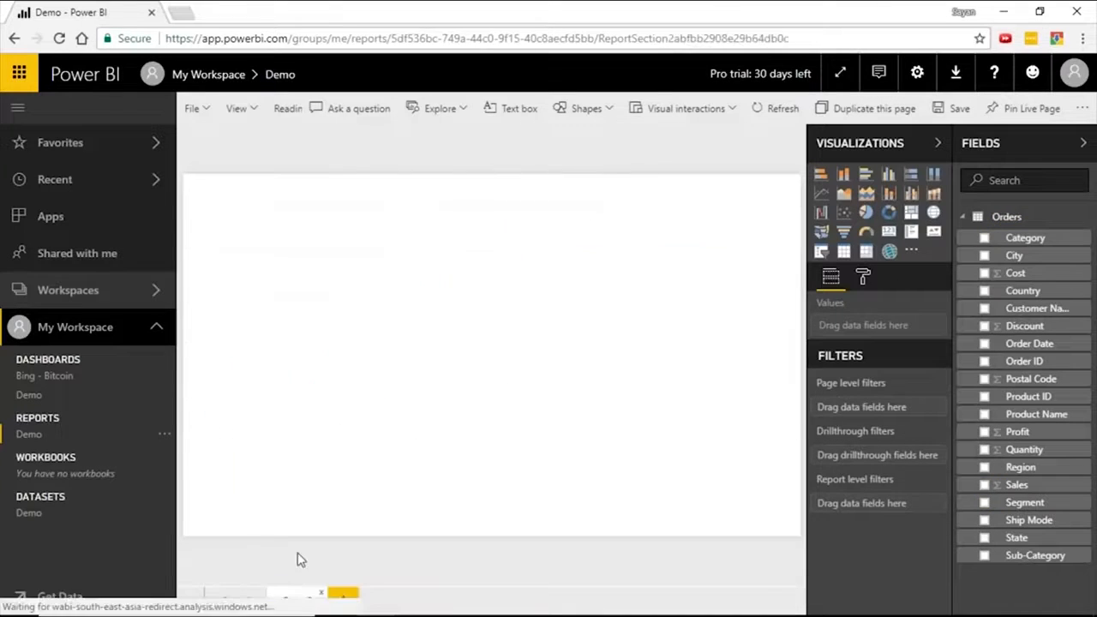
left_click(913, 216)
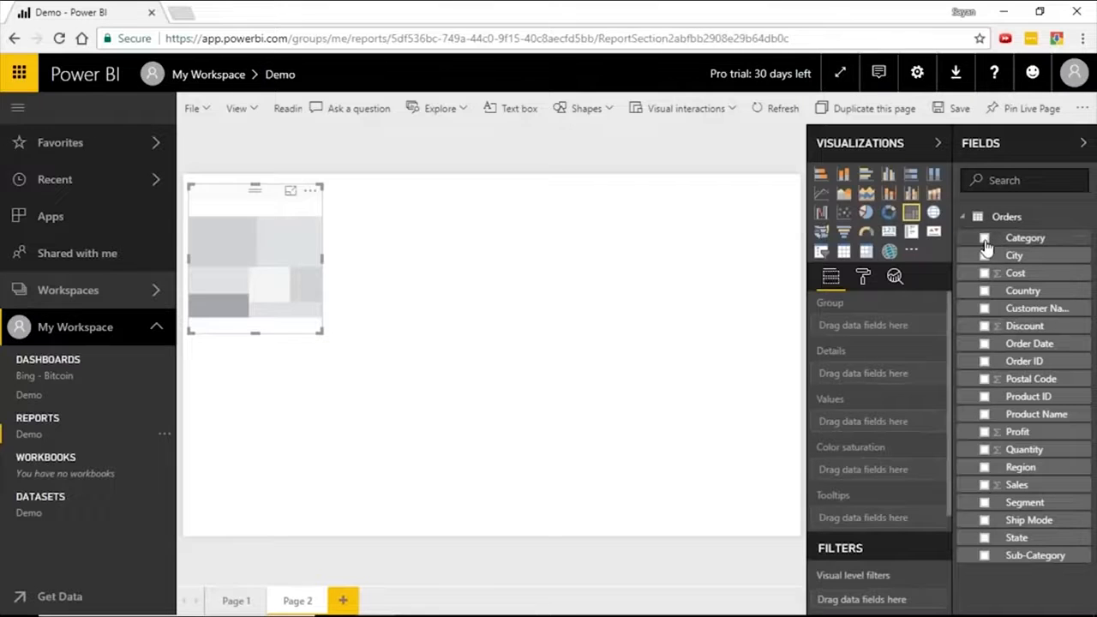
left_click(984, 240)
left_click(985, 556)
left_click(985, 432)
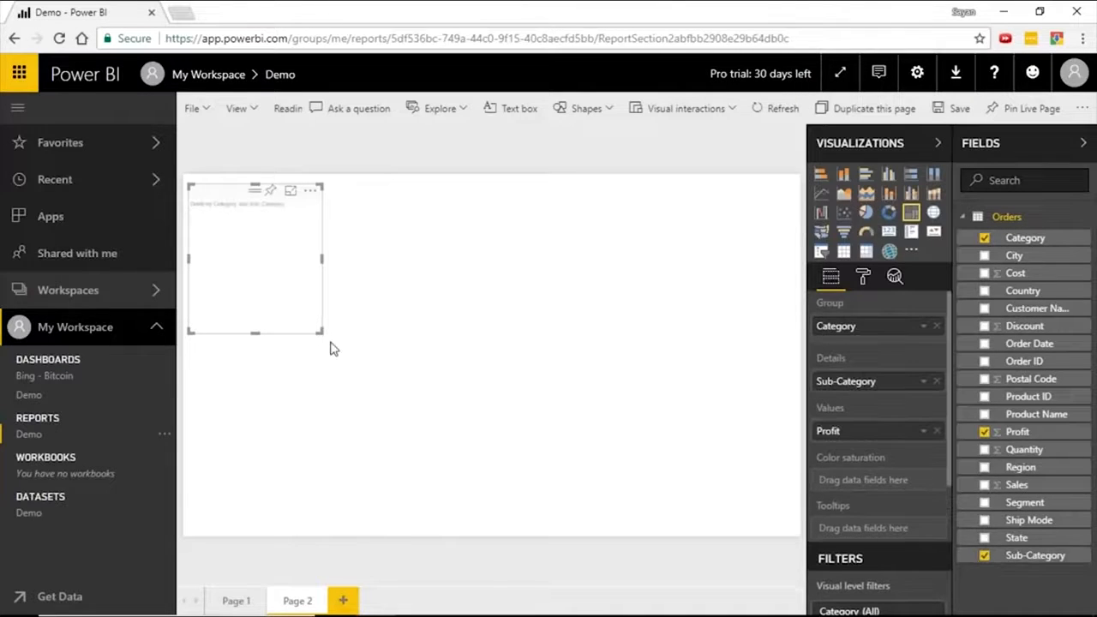
left_click_drag(324, 334, 394, 351)
left_click_drag(606, 445, 719, 495)
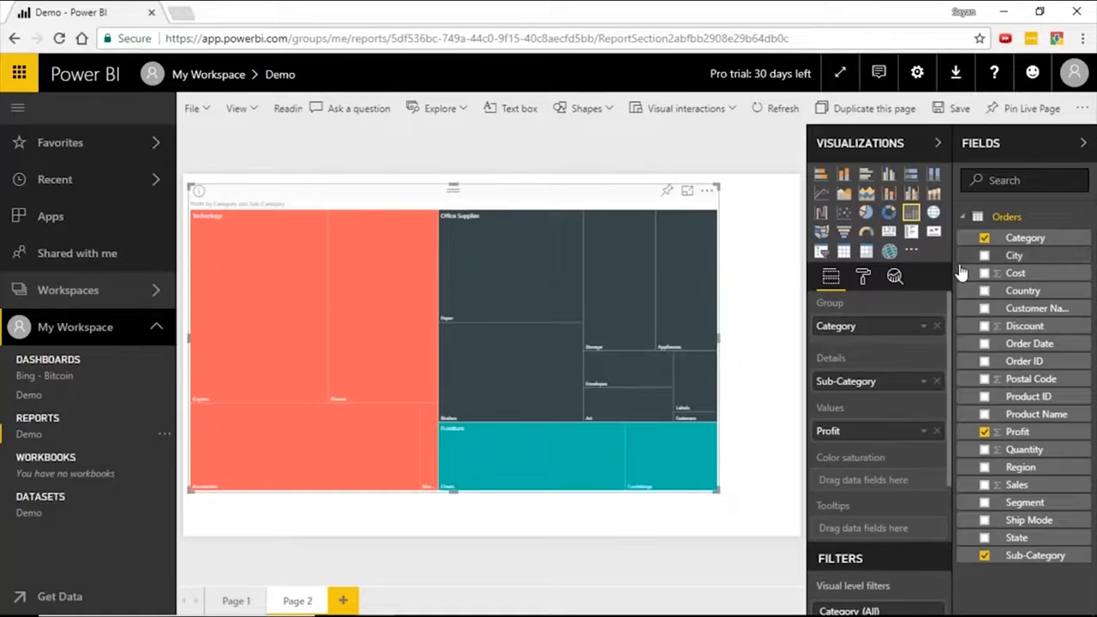
Group the treemap by Category and Sub-Category, expand it to the sub-category level, and use Profit for the color saturation.
left_click_drag(891, 381, 886, 336)
left_click(236, 193)
left_click_drag(1016, 484, 891, 504)
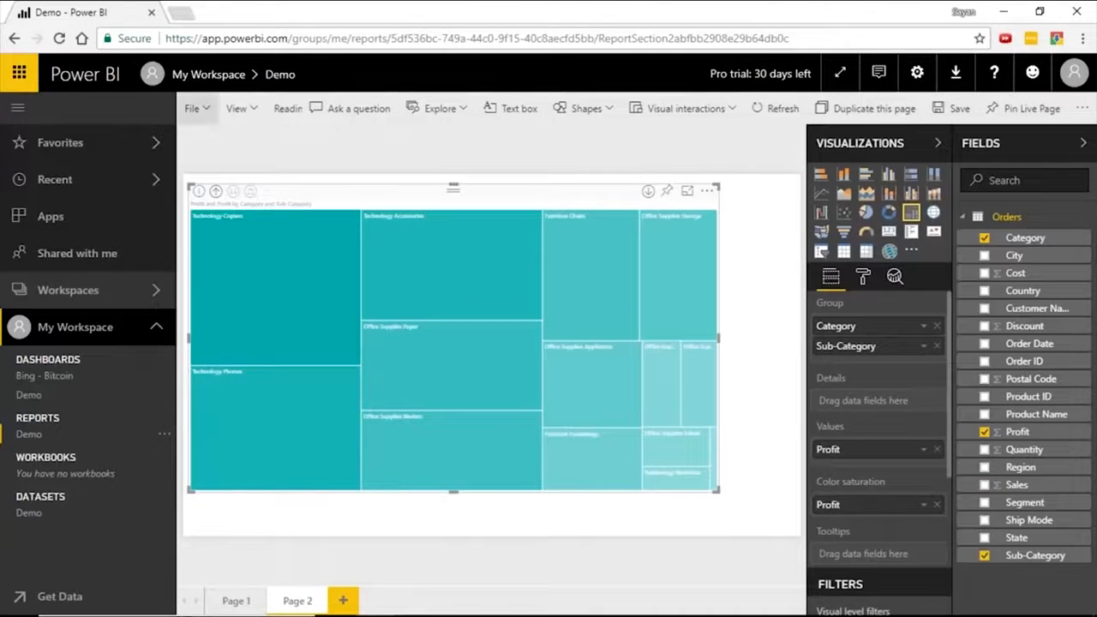
Save the Demo report and export it as a PowerPoint presentation.
left_click(193, 108)
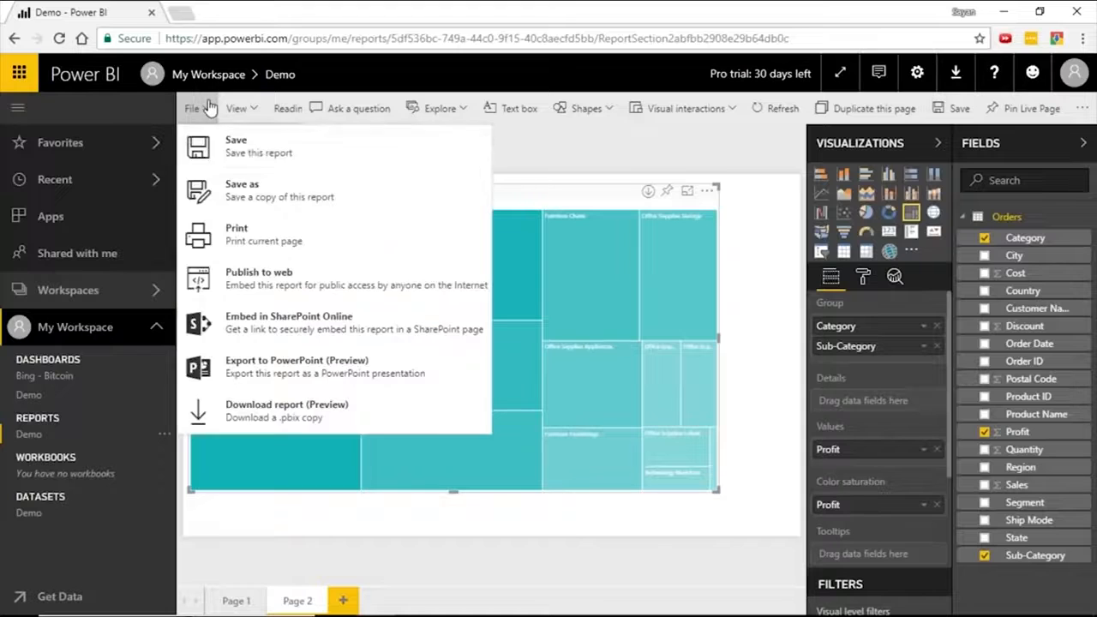
left_click(263, 152)
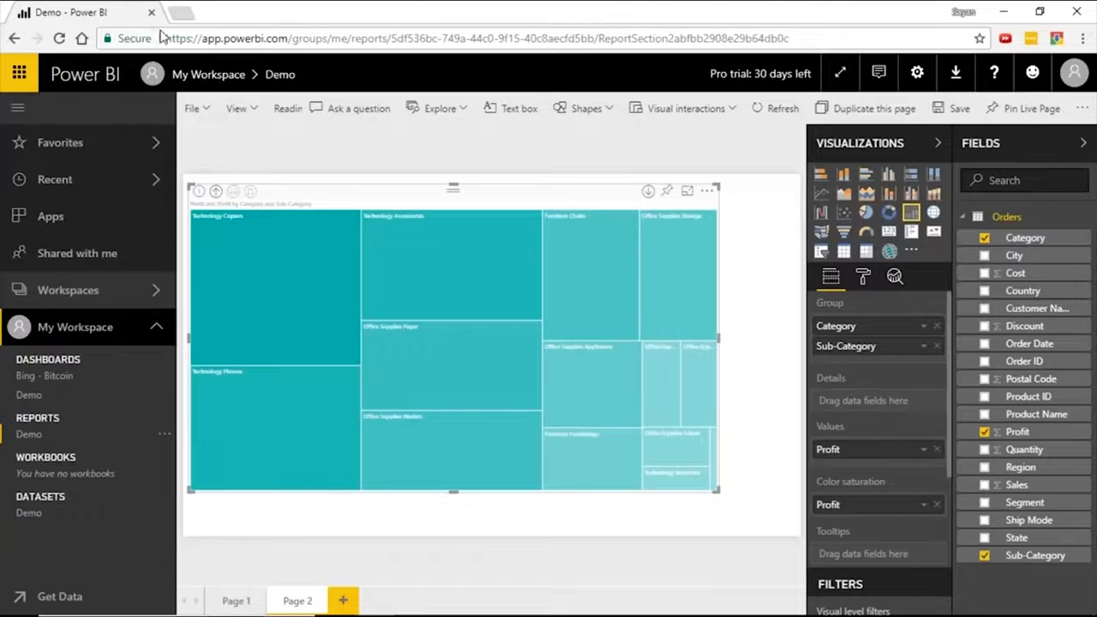
left_click(208, 112)
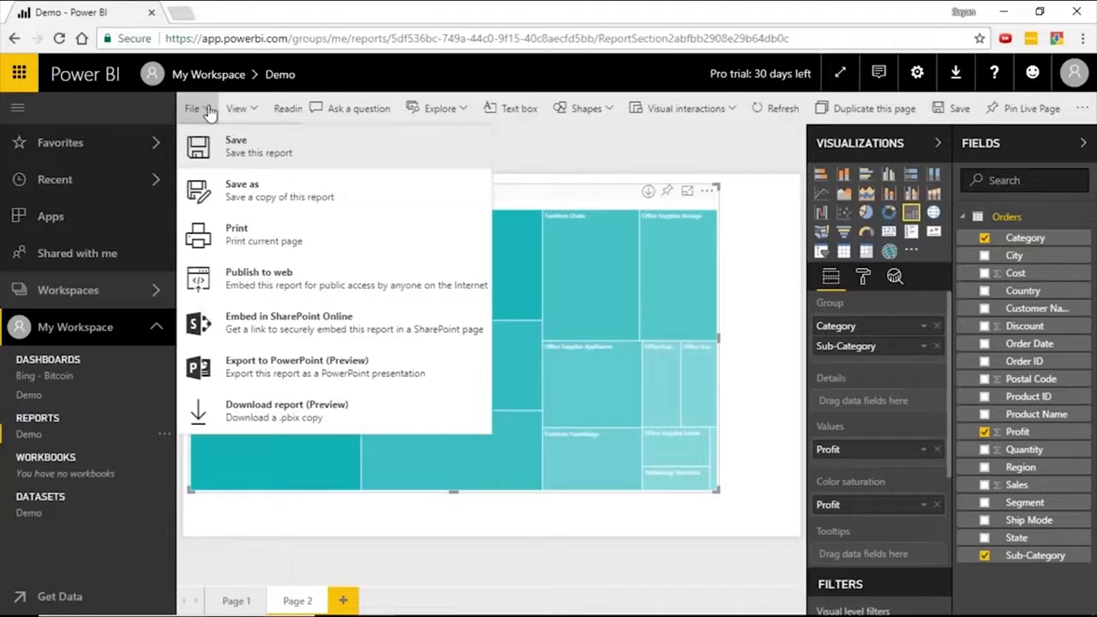
left_click(332, 377)
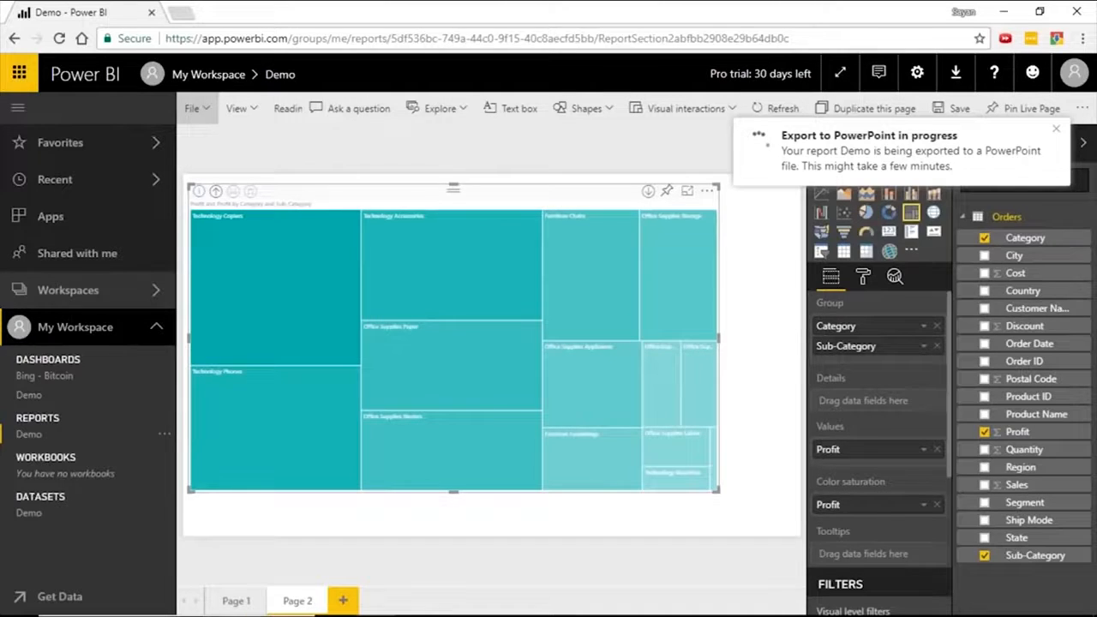
Pin the treemap to the existing Demo dashboard and rearrange it there, with Profit in the first column's second row and Sales in the second column.
left_click(667, 191)
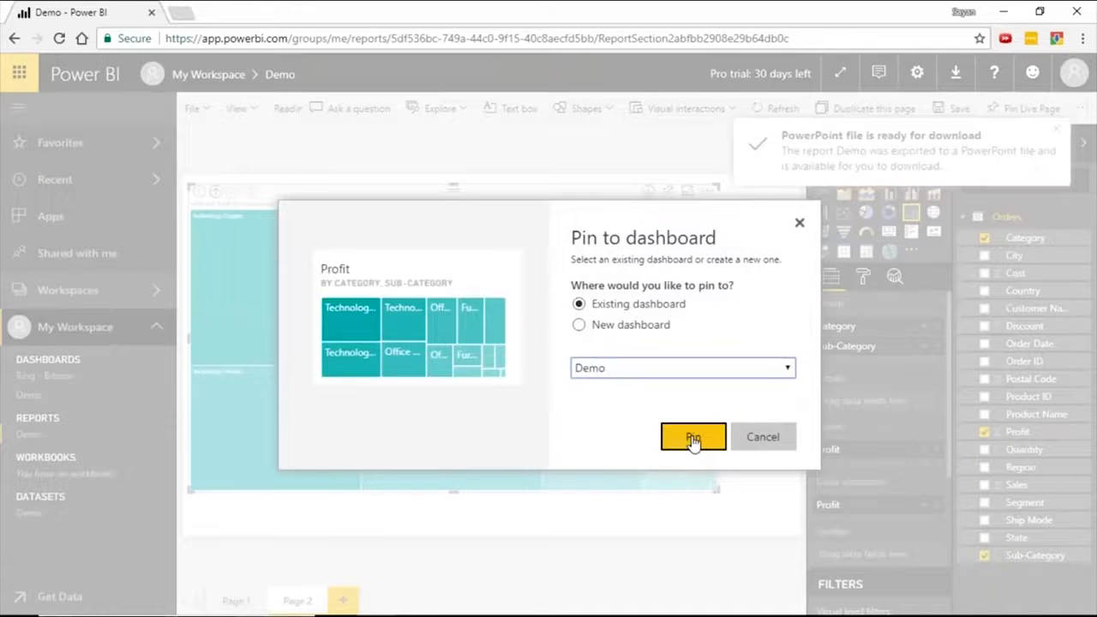
left_click(693, 437)
left_click(34, 396)
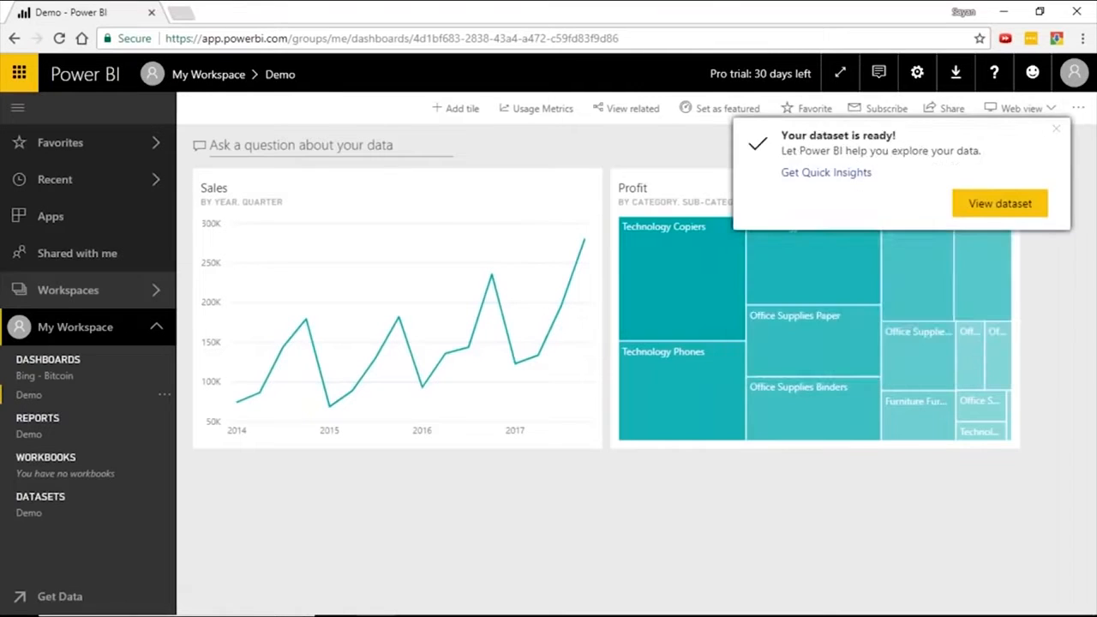
left_click_drag(803, 177, 333, 465)
left_click_drag(379, 189, 797, 190)
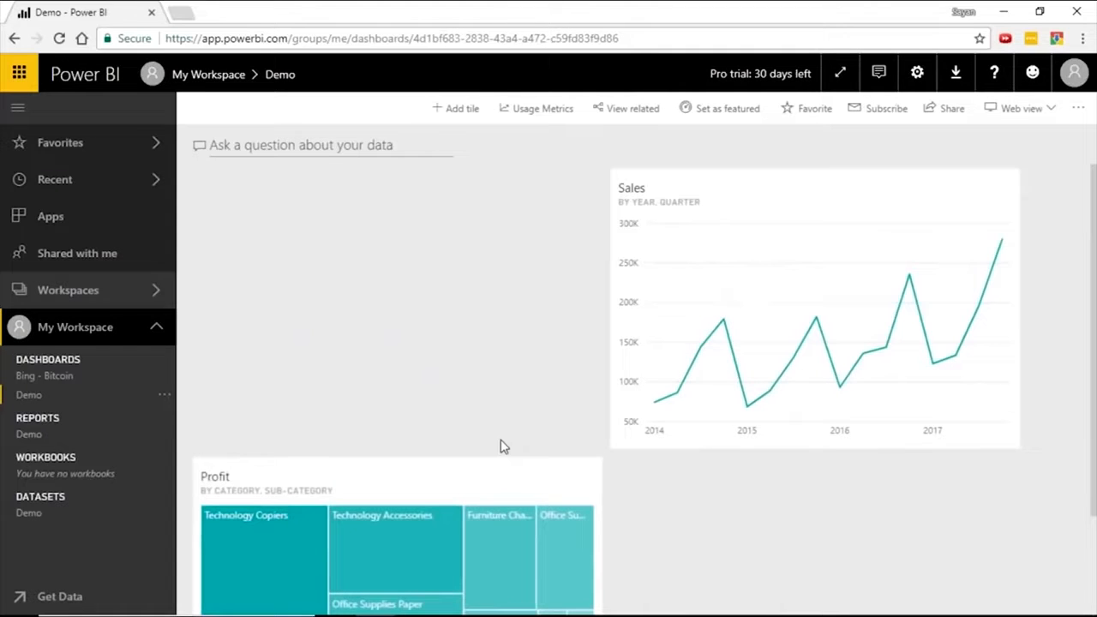
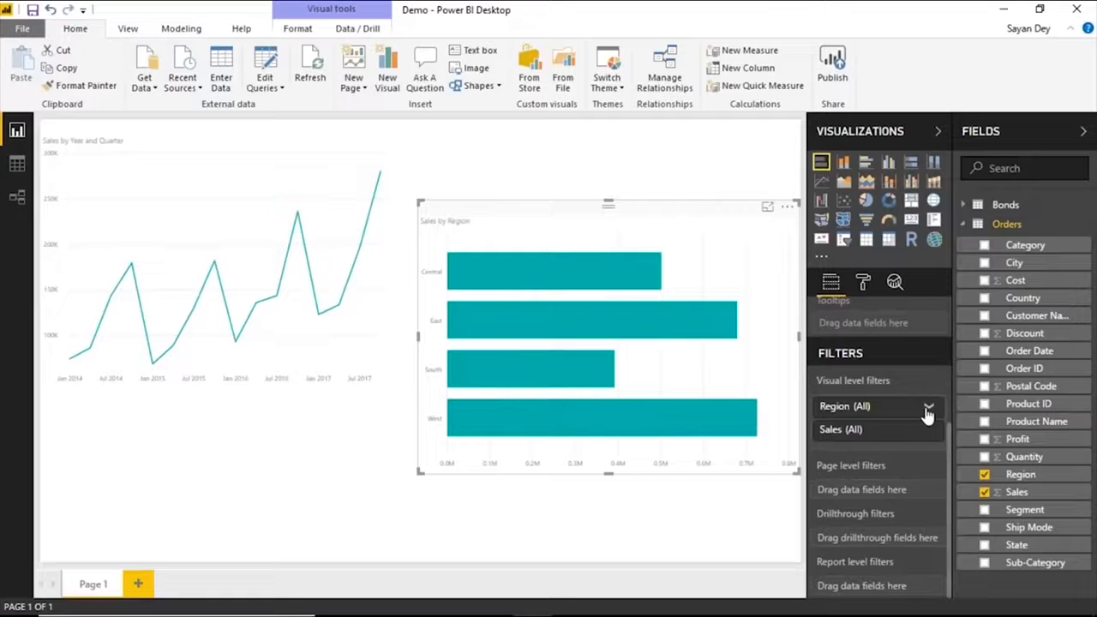
Filter the Sales by Region chart to Central with its visual level filter, and clear that filter again.
left_click(928, 408)
left_click(825, 488)
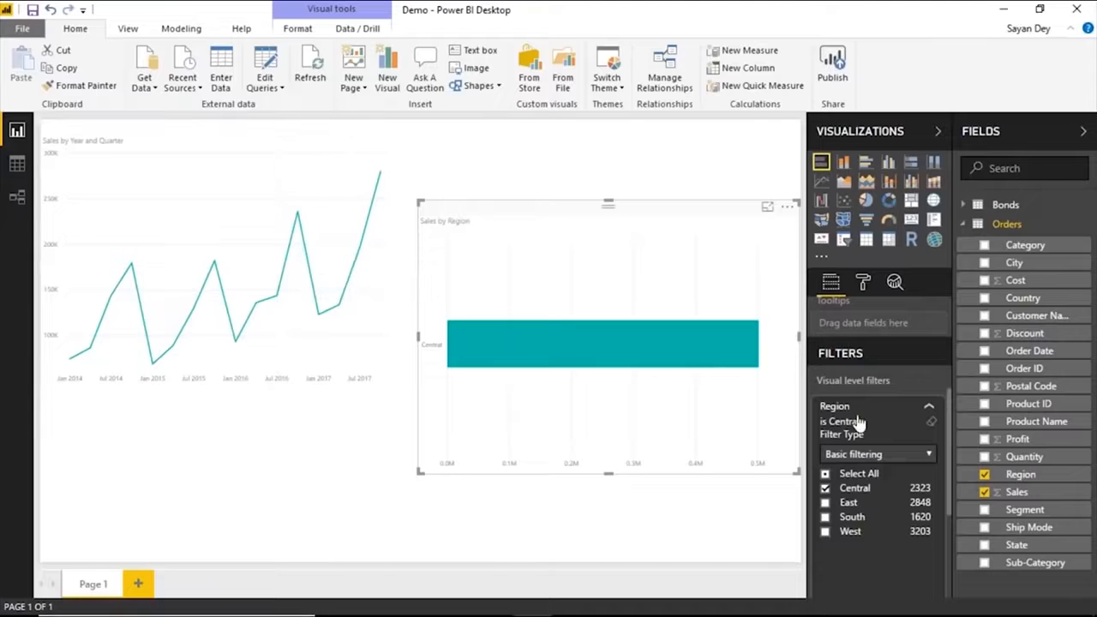
left_click(825, 489)
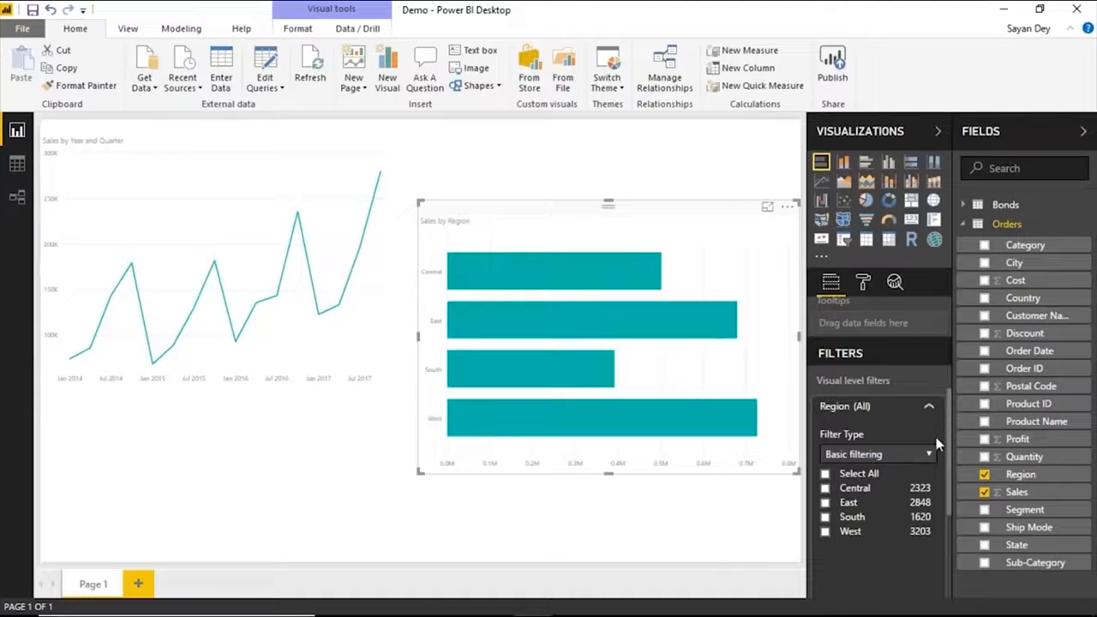
left_click(929, 409)
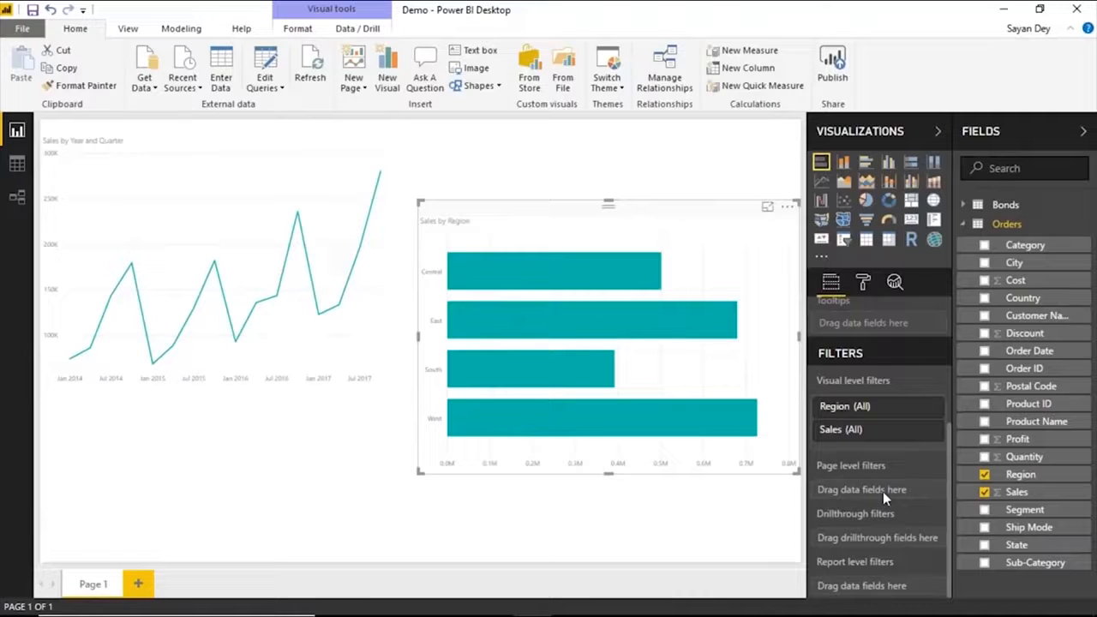
Add Region as a page level filter on Page 1, limited to Central and East.
left_click_drag(1028, 483, 891, 494)
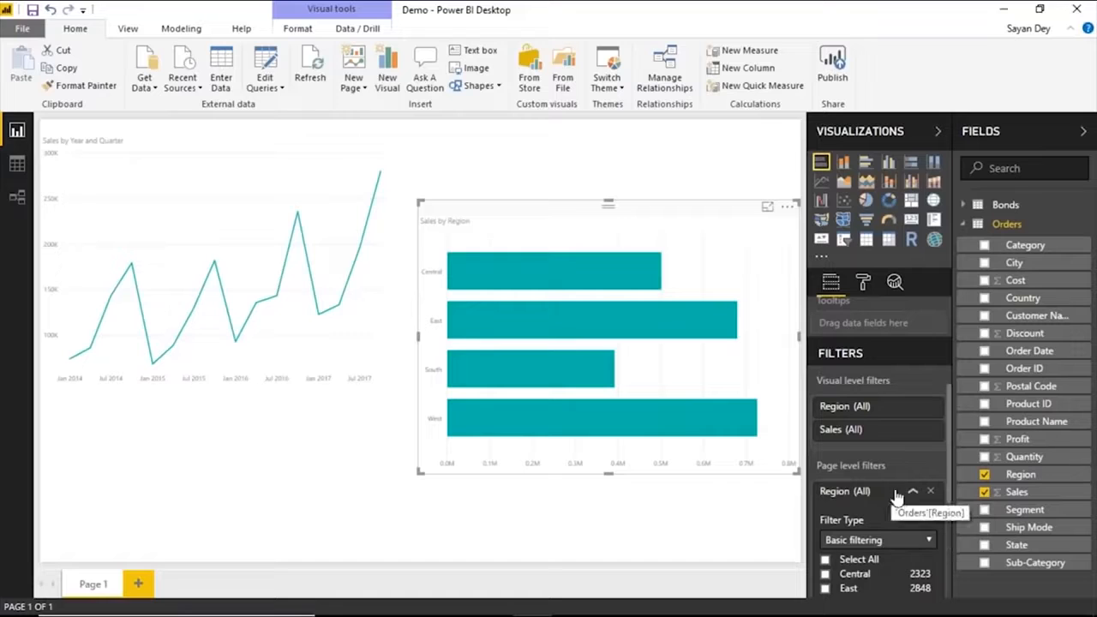
scroll(874, 446, "down", 3)
left_click(826, 414)
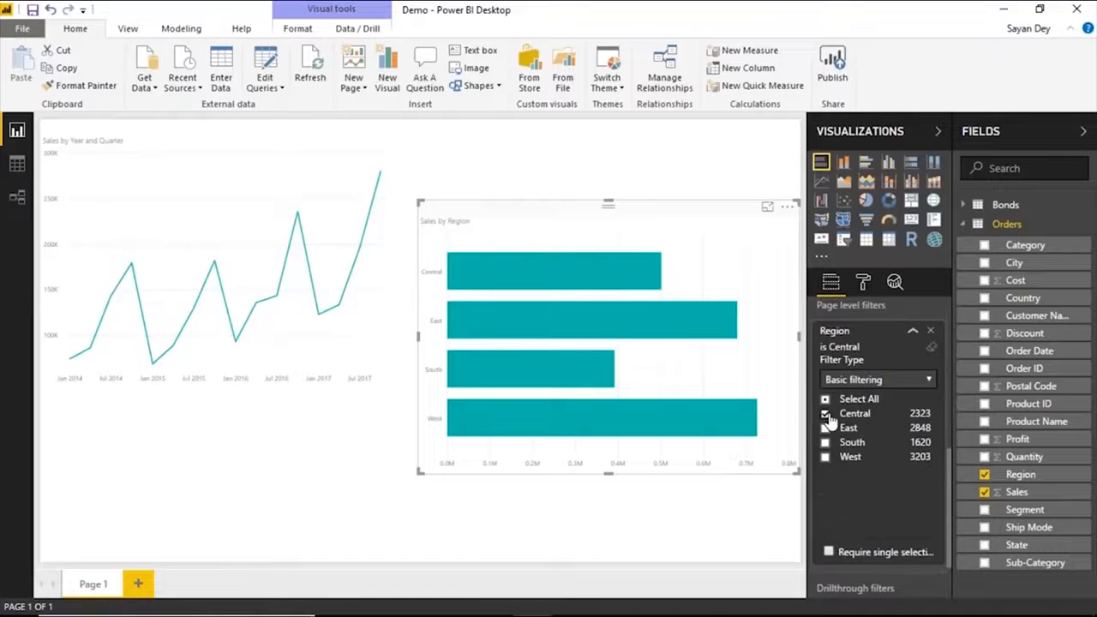
left_click(825, 427)
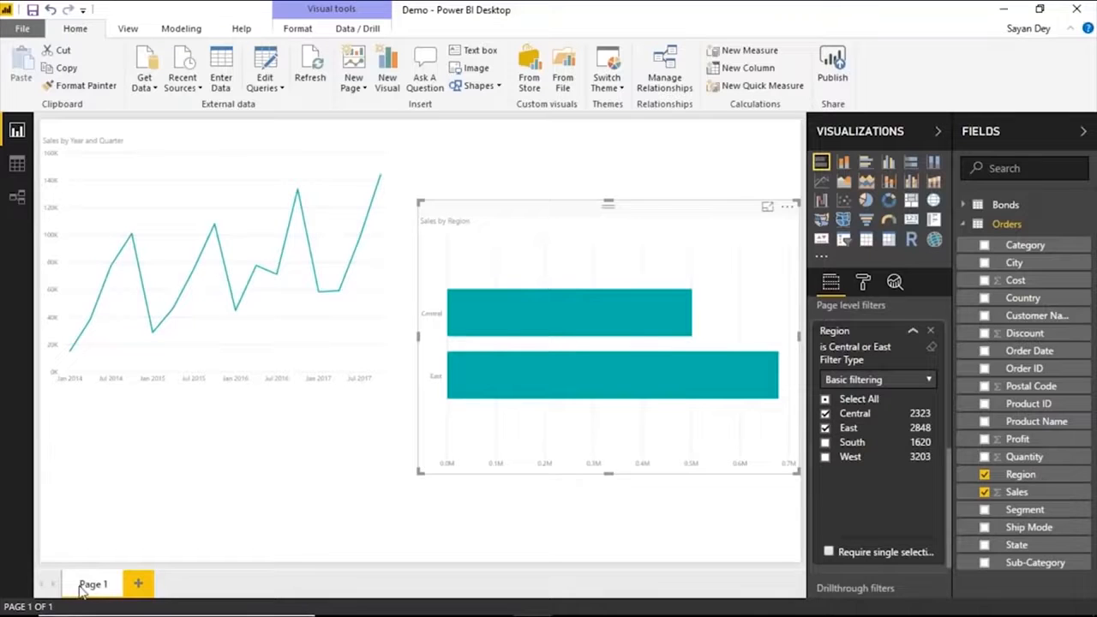
Add a second report page with an enlarged table of Sales by Region, and compare it with Page 1.
left_click(139, 583)
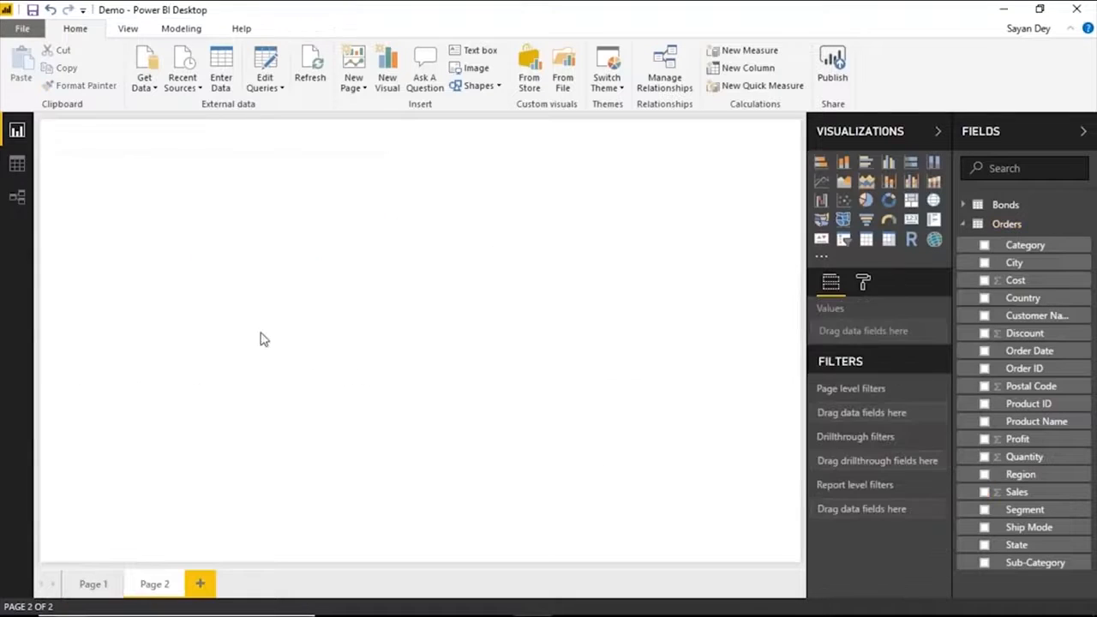
left_click(985, 488)
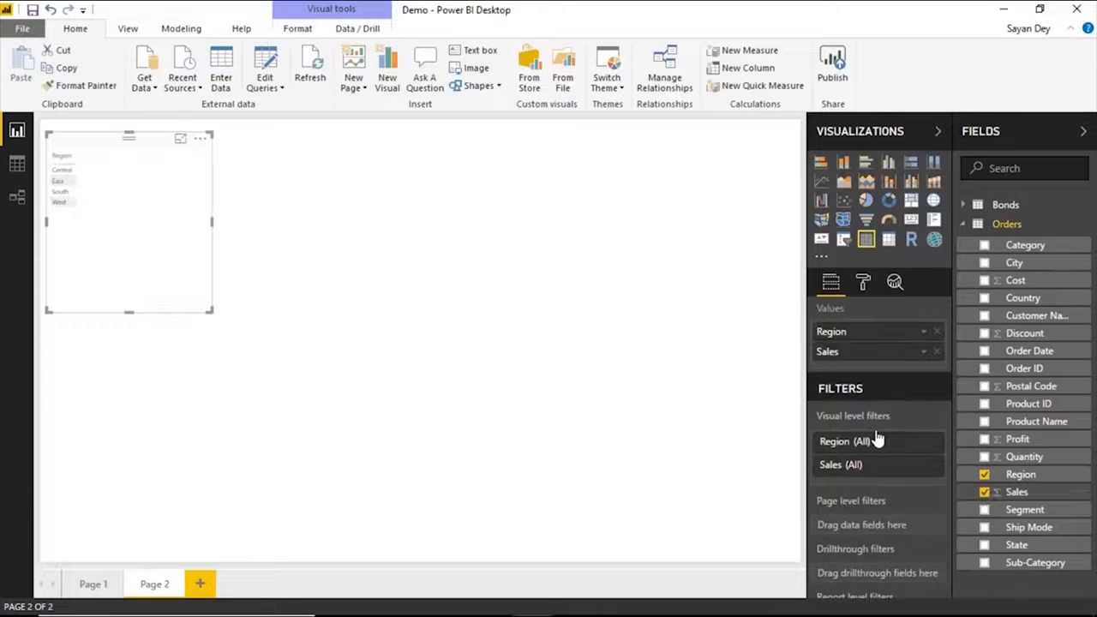
left_click_drag(212, 310, 526, 421)
left_click(93, 583)
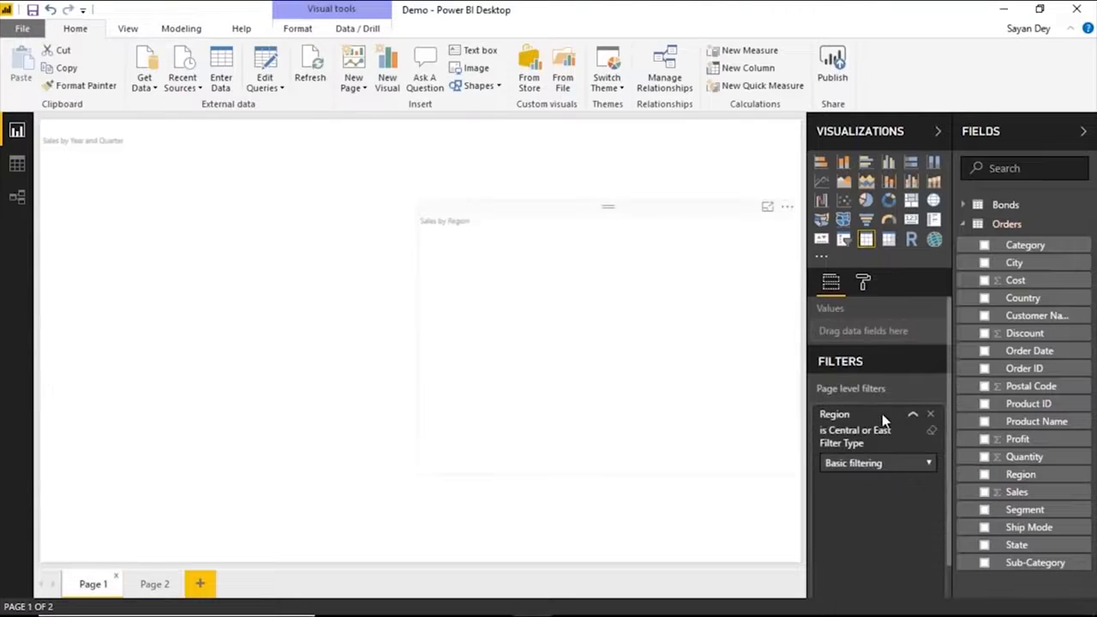
left_click(154, 583)
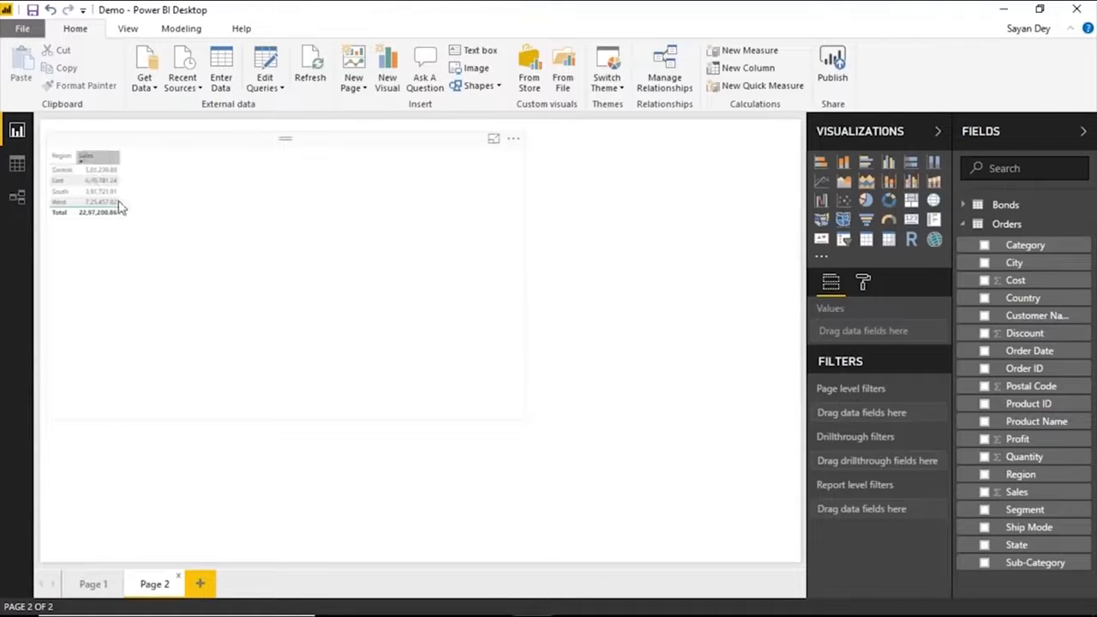
Return to Page 1 and remove its Region page level filter.
left_click(92, 584)
left_click(913, 414)
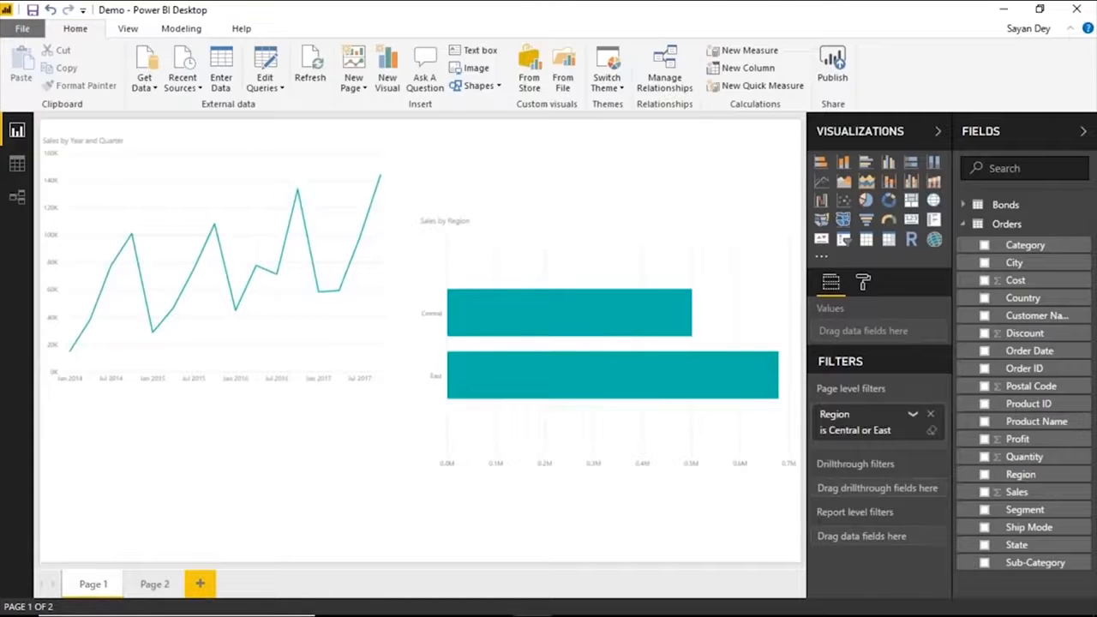
left_click(931, 414)
Add Region as a report level filter limited to Central and East, and check its effect on the Page 2 table.
left_click_drag(1028, 475, 897, 509)
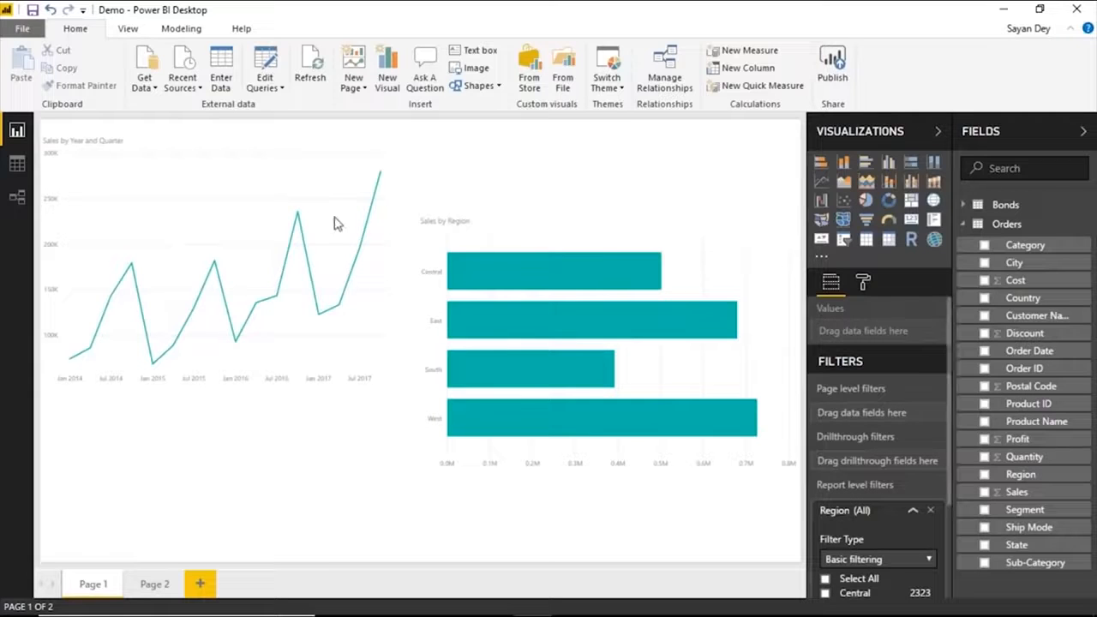
scroll(857, 433, "down", 2)
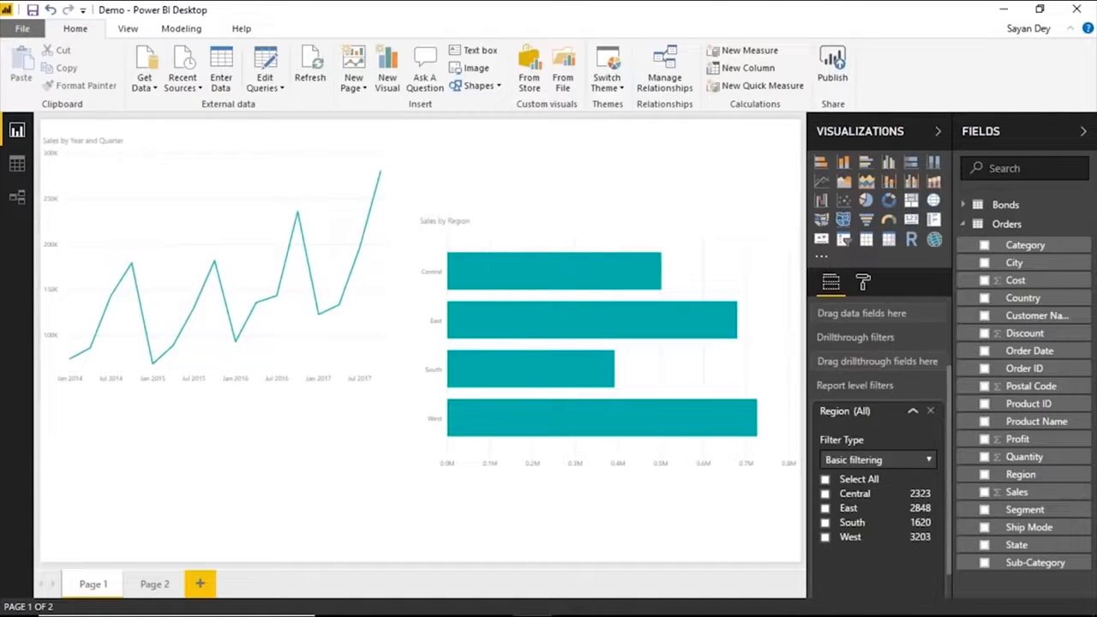
scroll(856, 462, "down", 1)
left_click(826, 461)
left_click(825, 474)
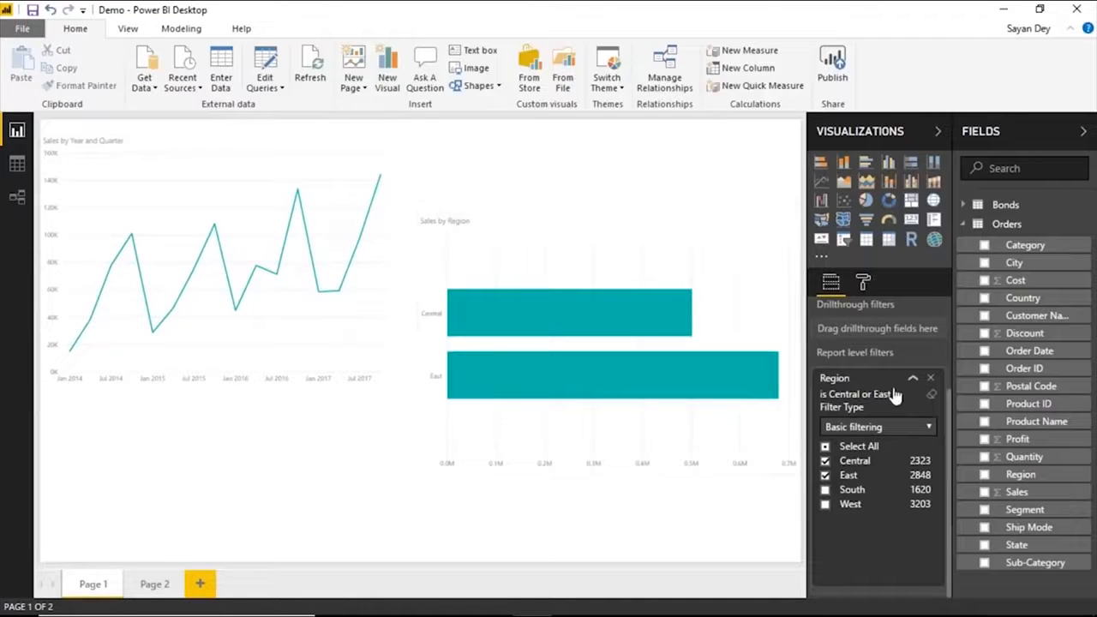
left_click(156, 583)
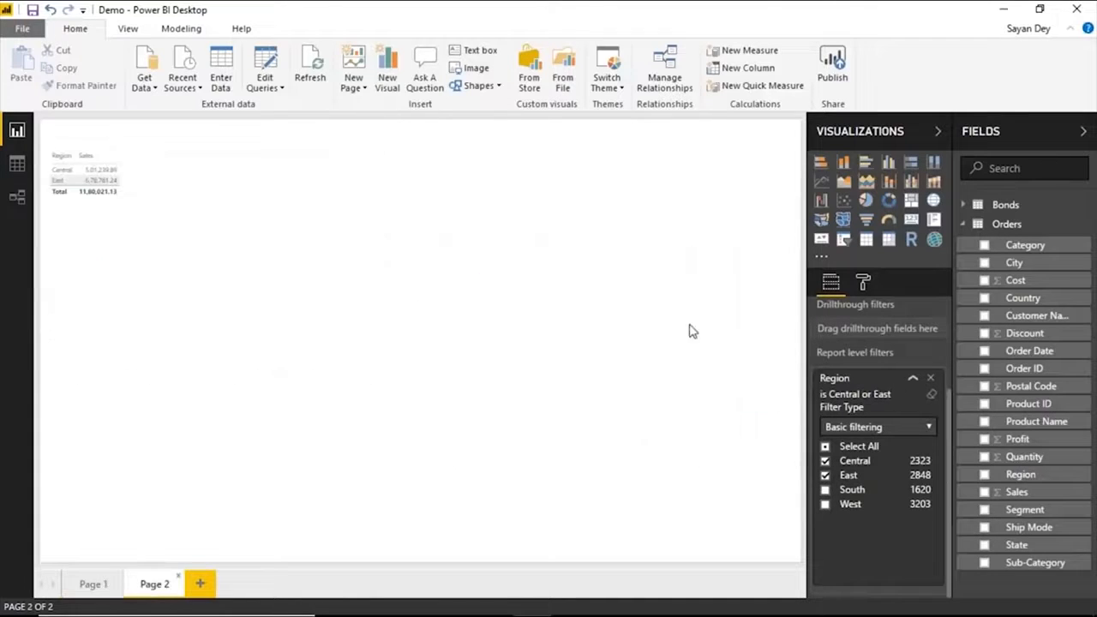
left_click(345, 229)
scroll(868, 392, "down", 3)
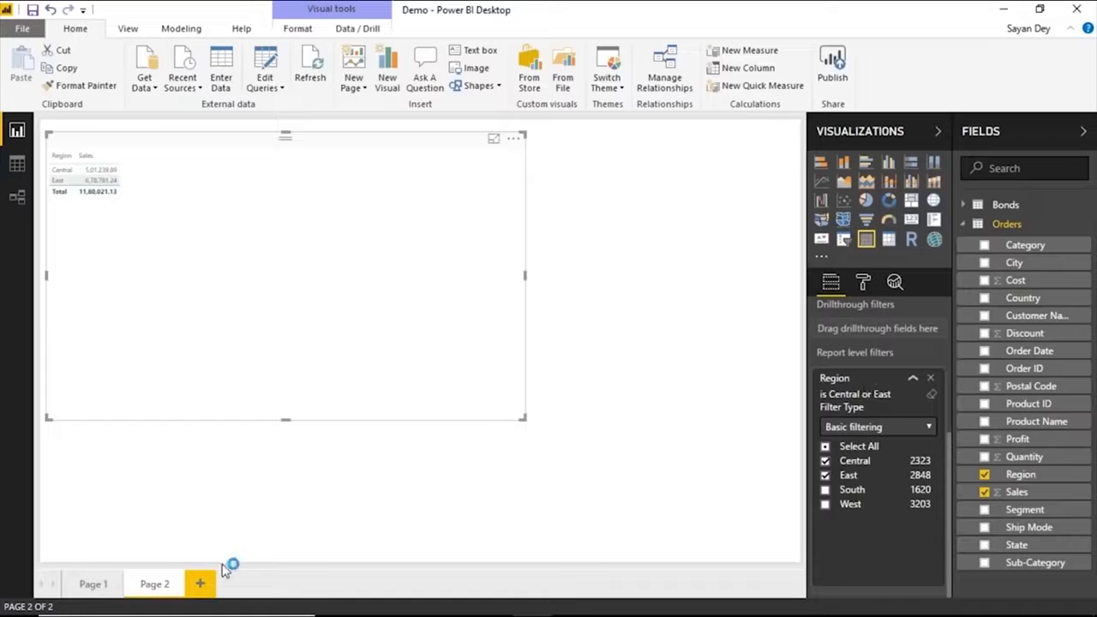
Add two blank pages after Page 2 and delete both of them.
left_click(203, 583)
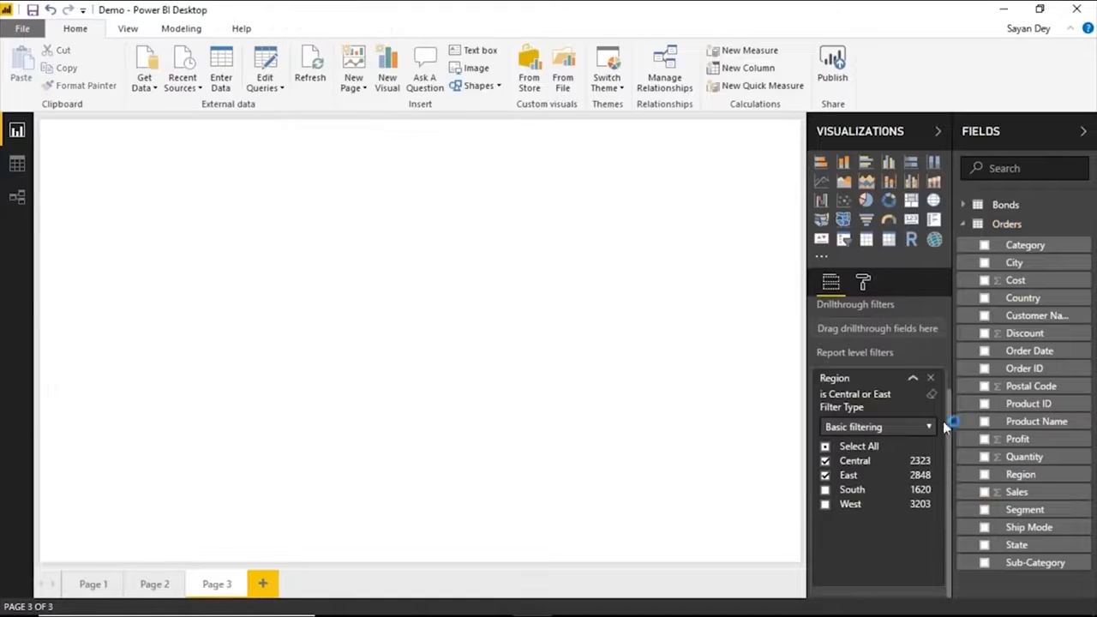
left_click(263, 583)
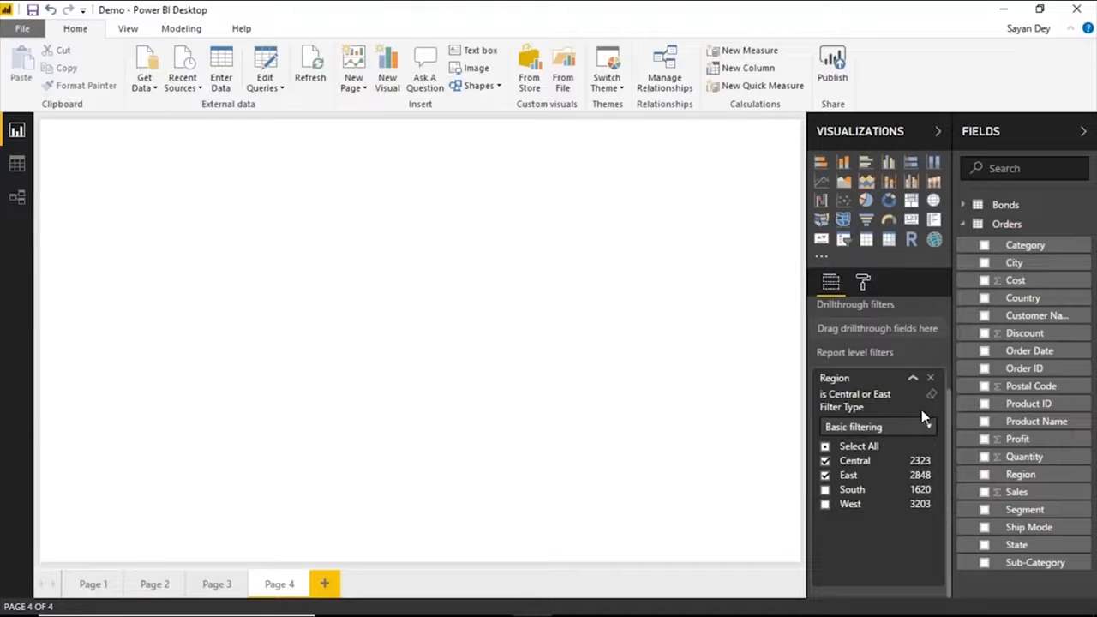
left_click(302, 580)
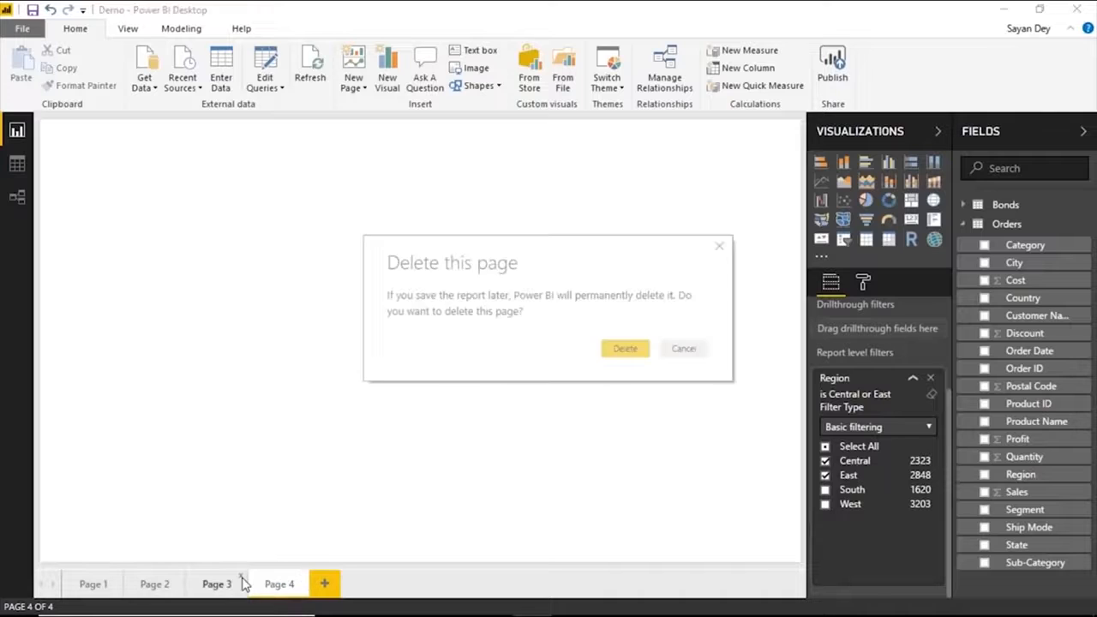
key("Return")
left_click(241, 580)
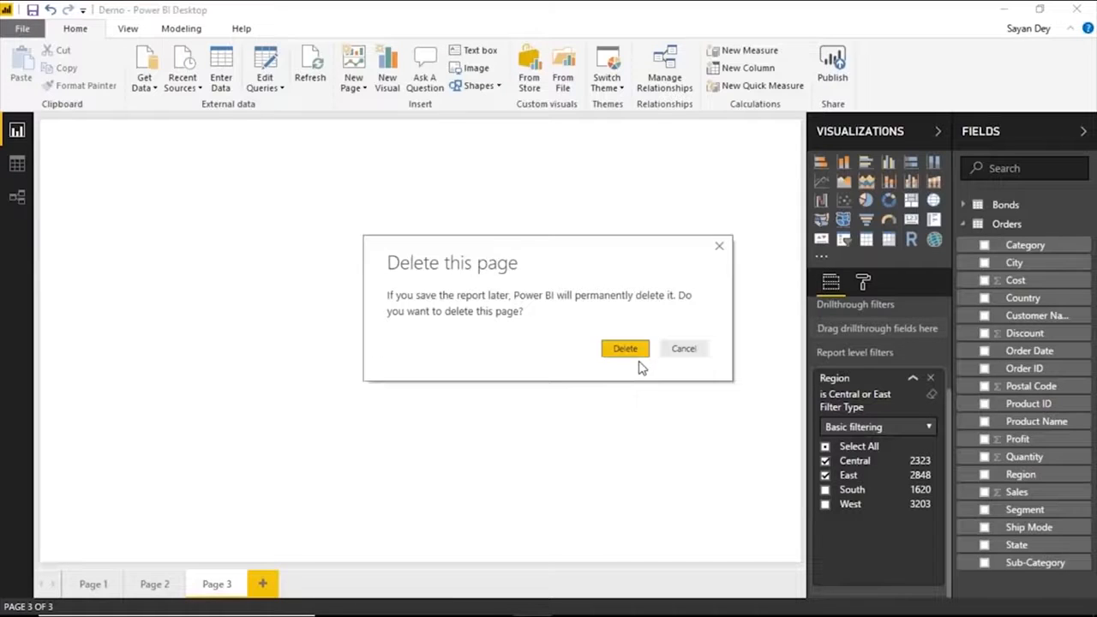
left_click(632, 351)
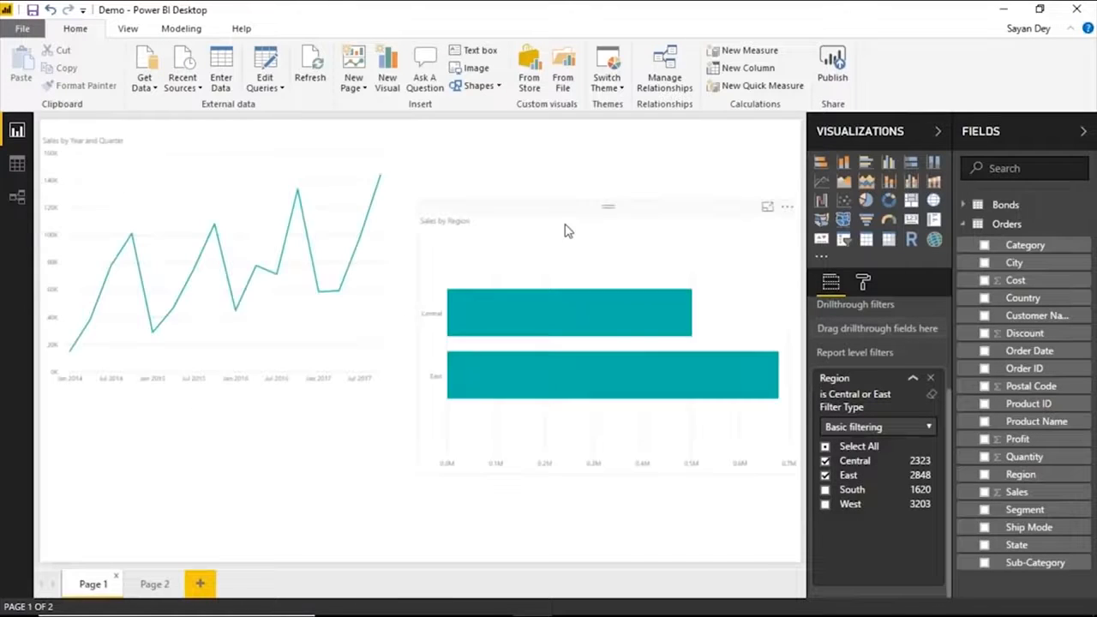
Clear the line chart from Page 1, and replace Region with Category on the bar chart's axis.
left_click(289, 154)
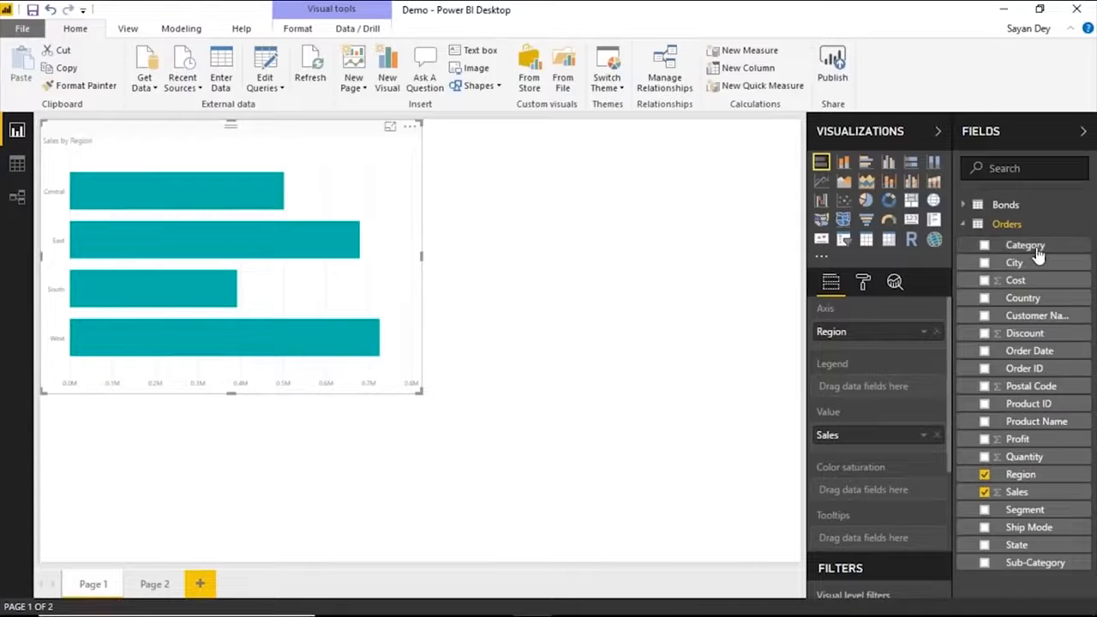
left_click_drag(977, 245, 940, 337)
left_click(937, 332)
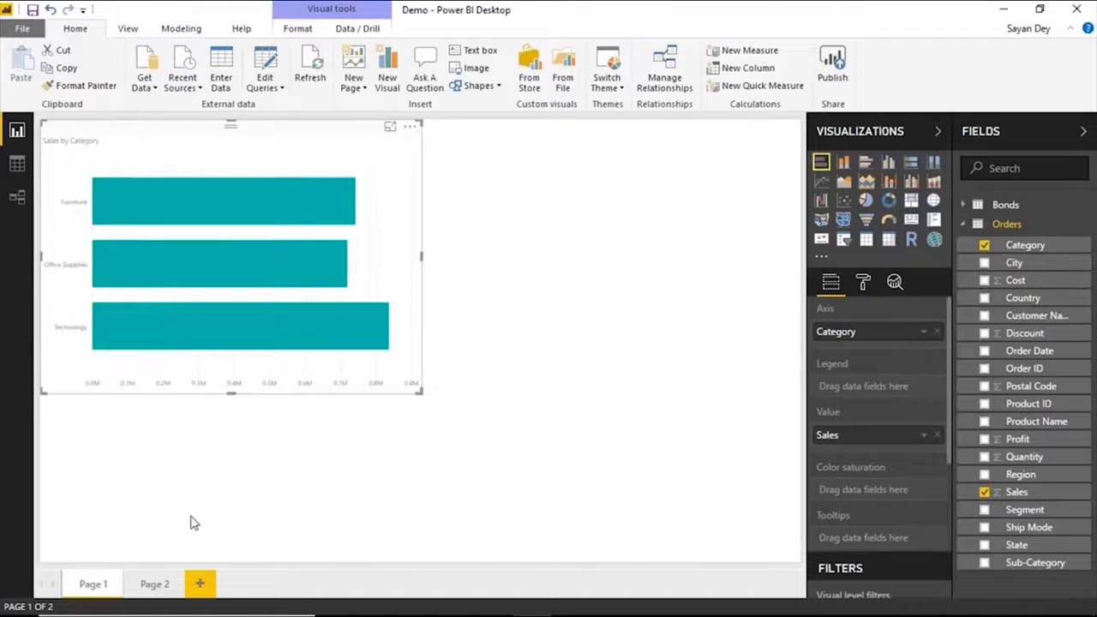
Build a table of Category, Sub-Category and Sales on Page 2, enlarge it and move it toward the page's center.
left_click(162, 584)
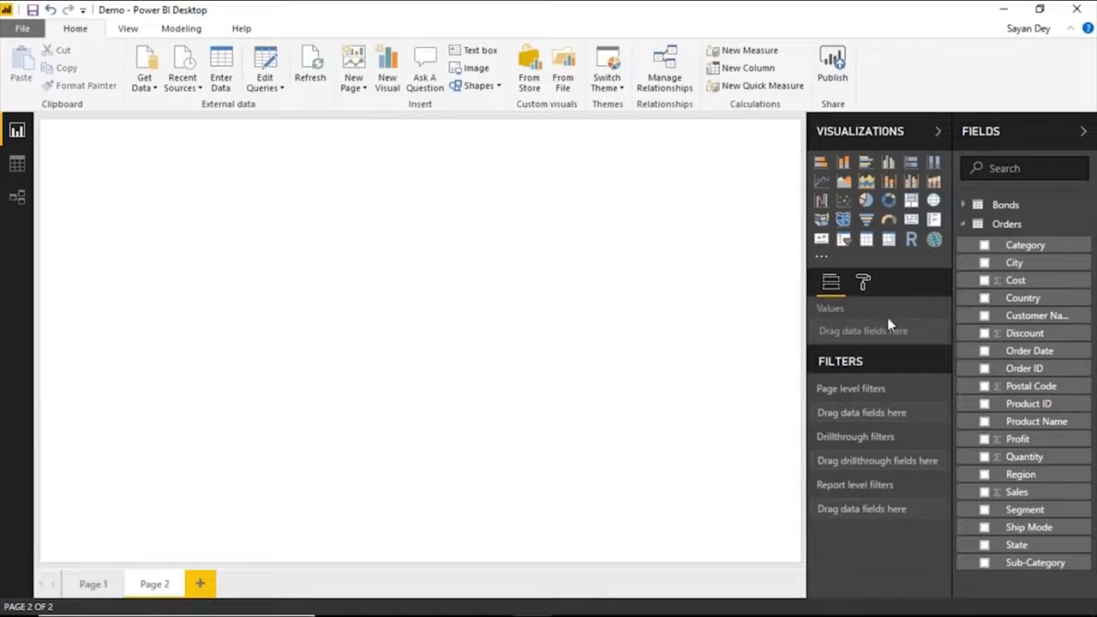
left_click(1008, 563)
left_click(985, 246)
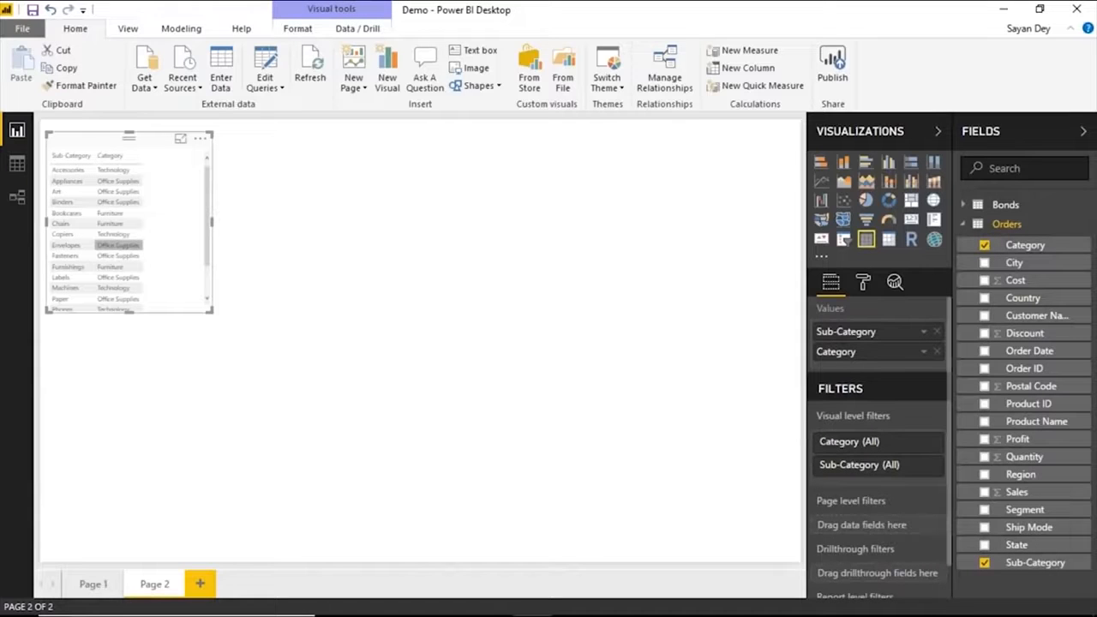
left_click_drag(838, 351, 857, 330)
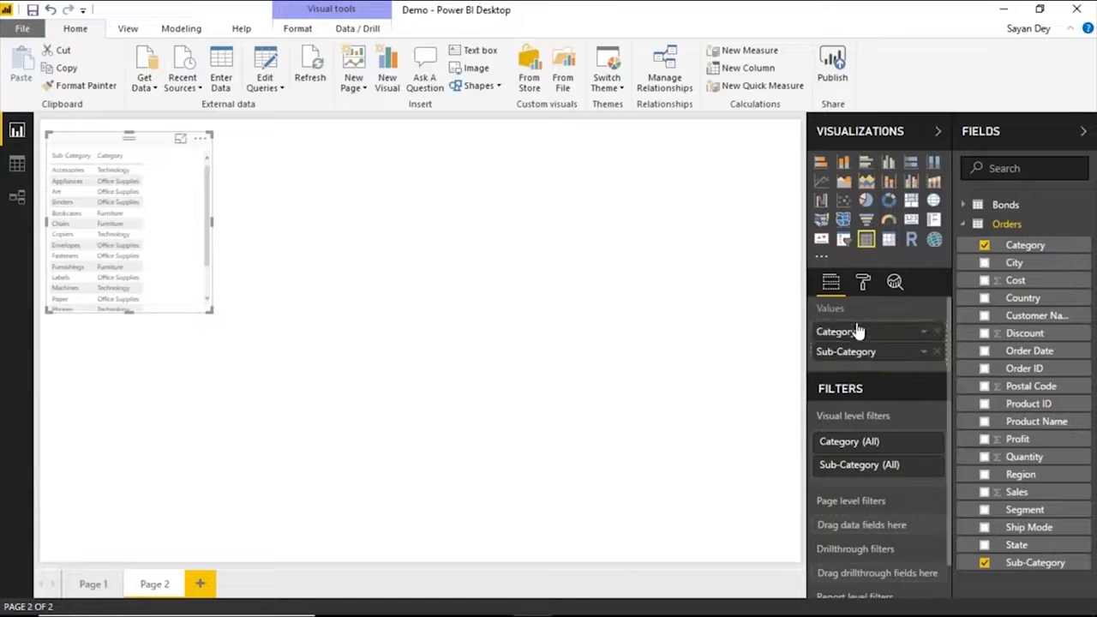
left_click(984, 491)
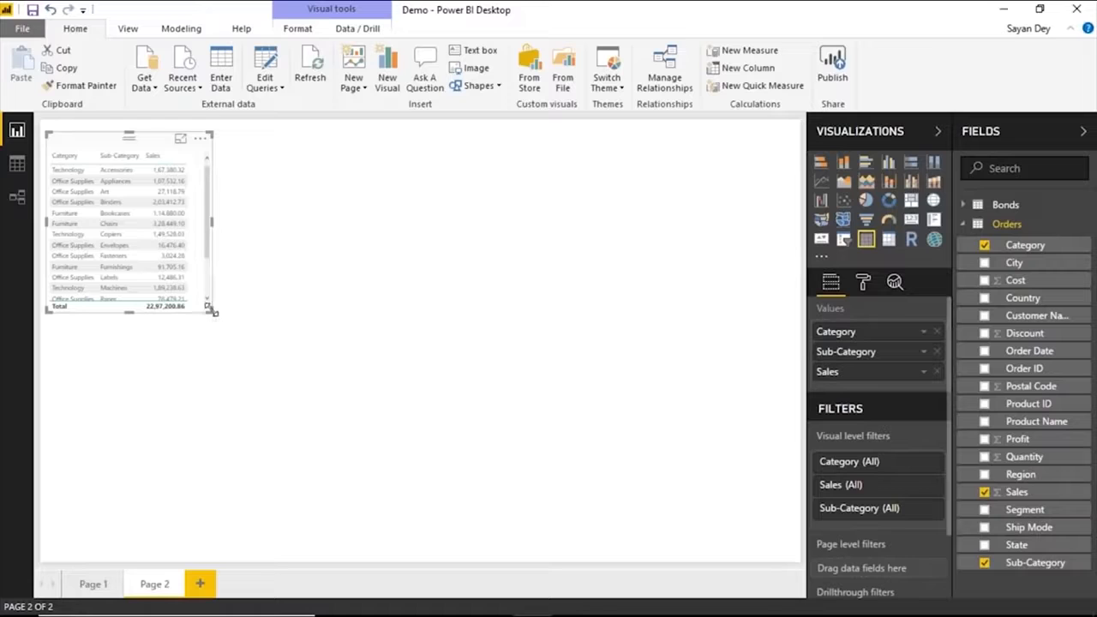
left_click_drag(208, 311, 585, 508)
left_click_drag(326, 135, 460, 135)
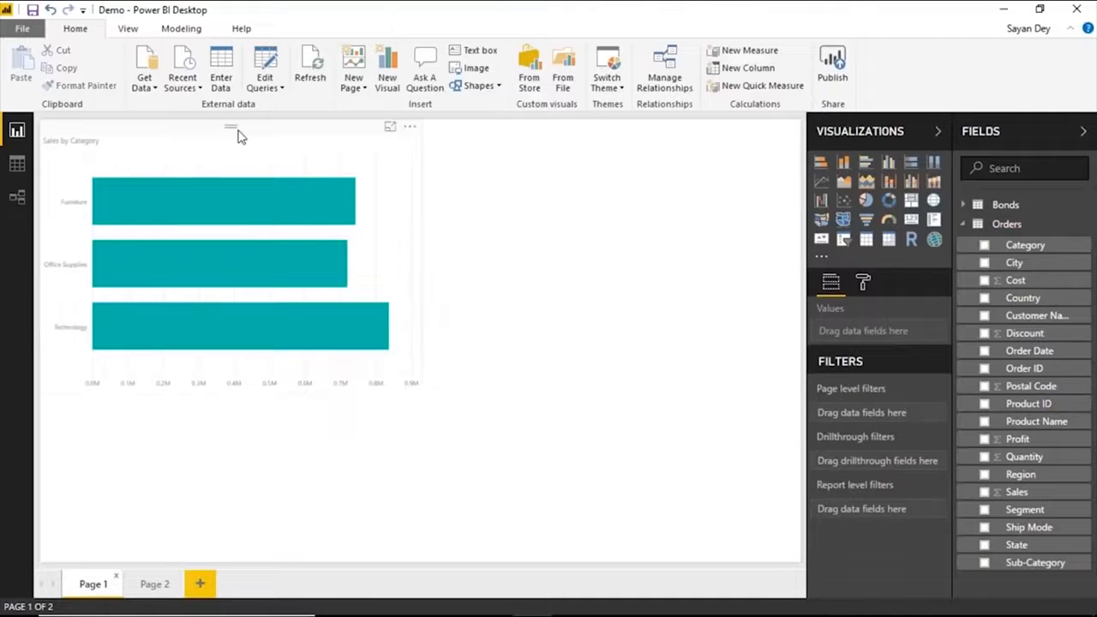
Inspect the actions offered for the Technology bar in the Sales by Category chart on Page 1.
right_click(258, 322)
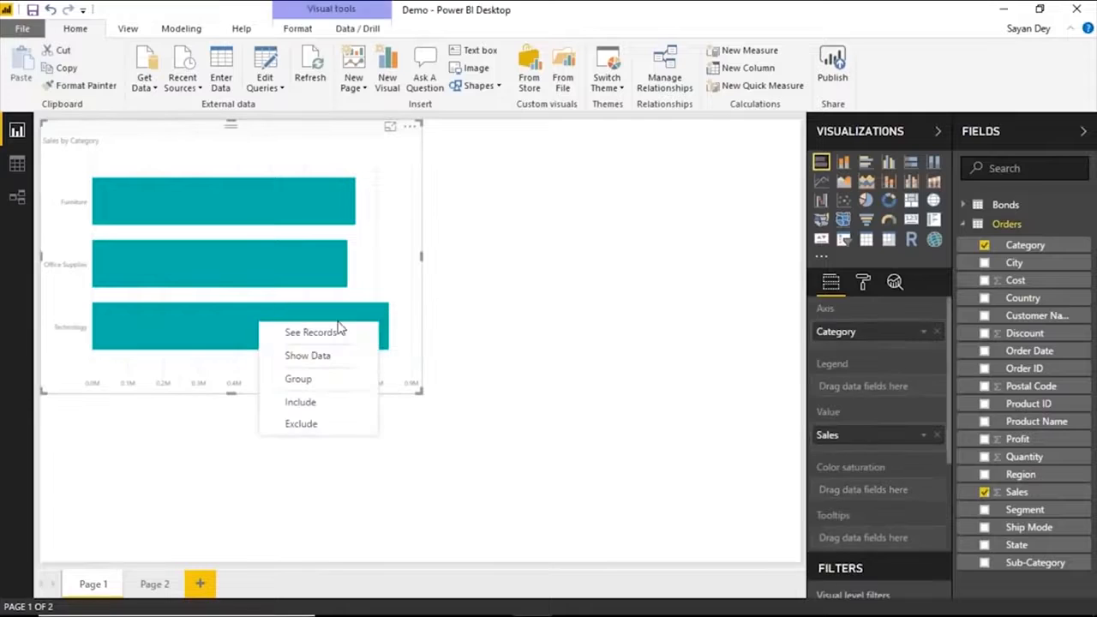
left_click(467, 334)
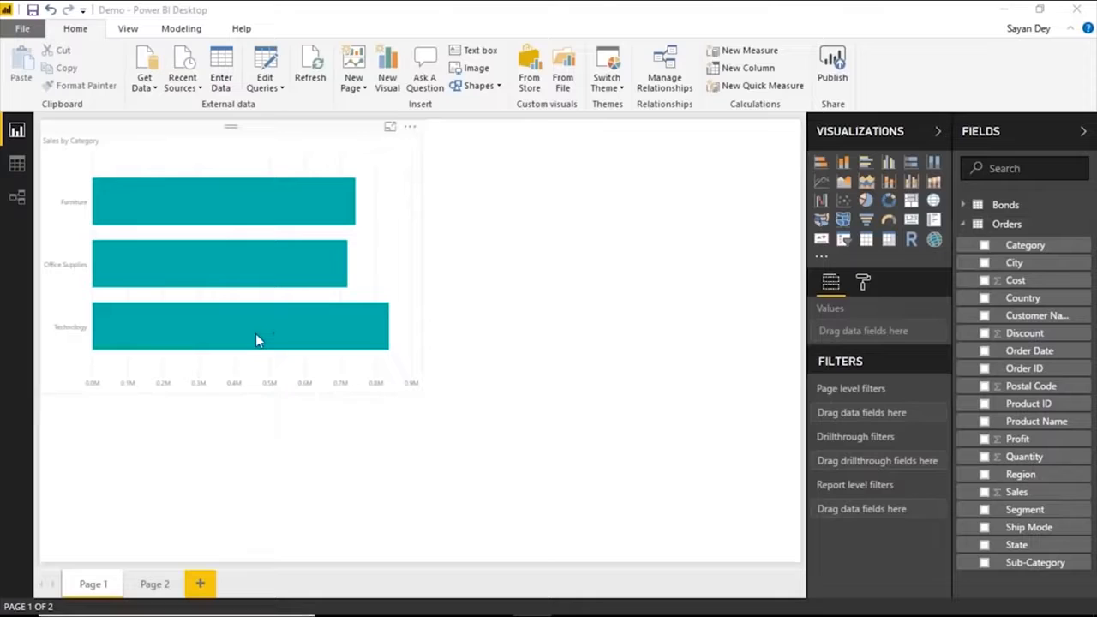
mouse_move(256, 340)
Add Category as a drillthrough filter on Page 2, and review its category options alongside the Technology bar on Page 1.
left_click(154, 583)
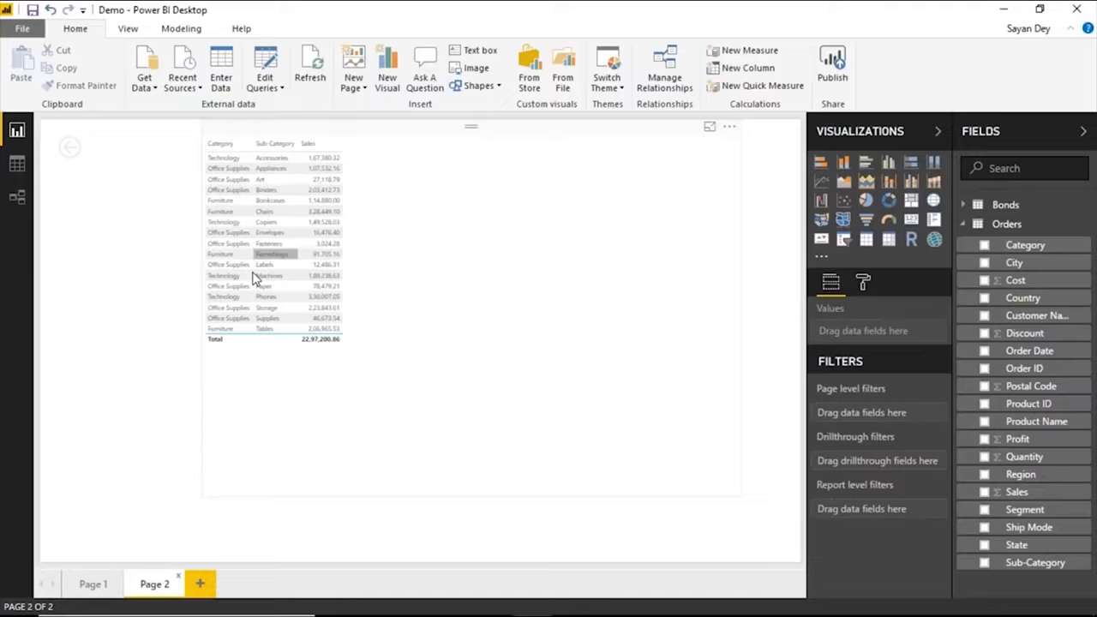
left_click_drag(1047, 257, 904, 467)
left_click(93, 584)
mouse_move(323, 329)
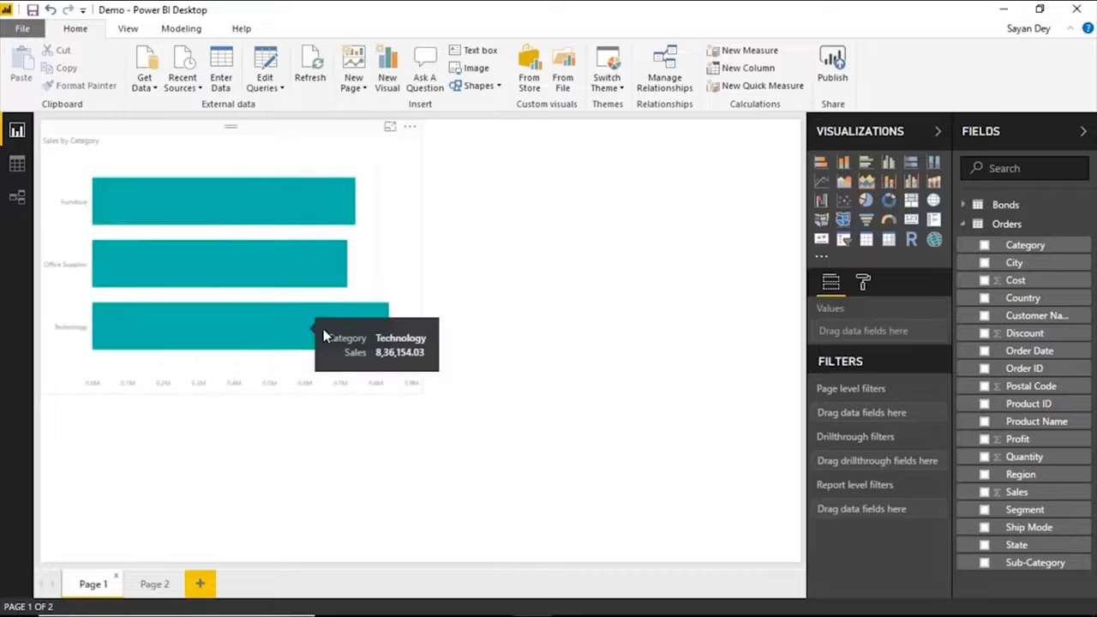
left_click(154, 583)
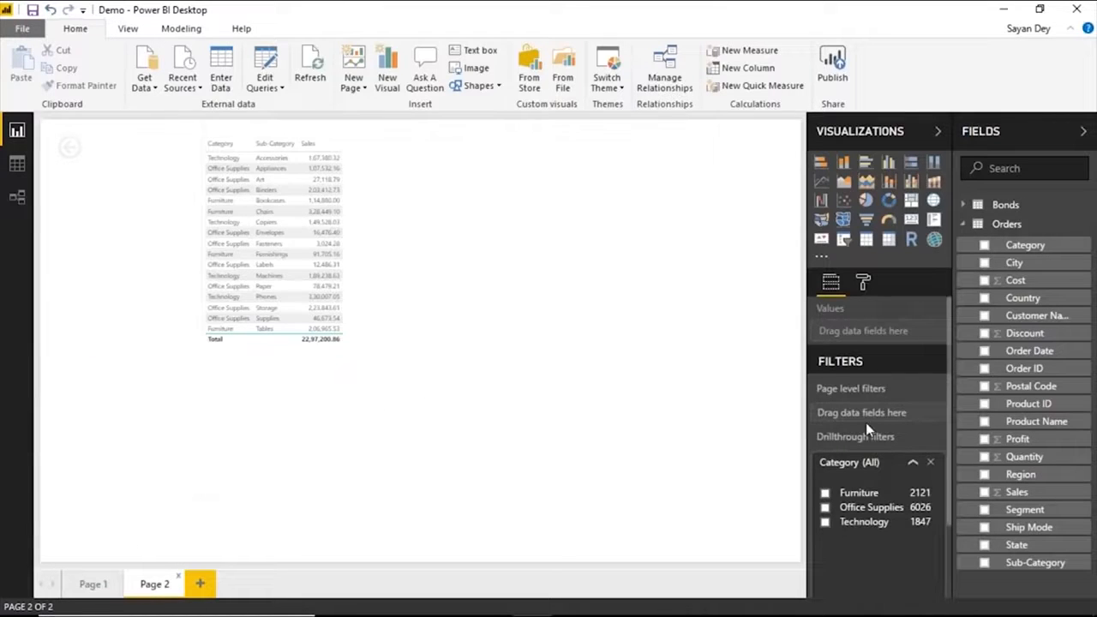
scroll(865, 422, "down", 1)
scroll(876, 445, "down", 1)
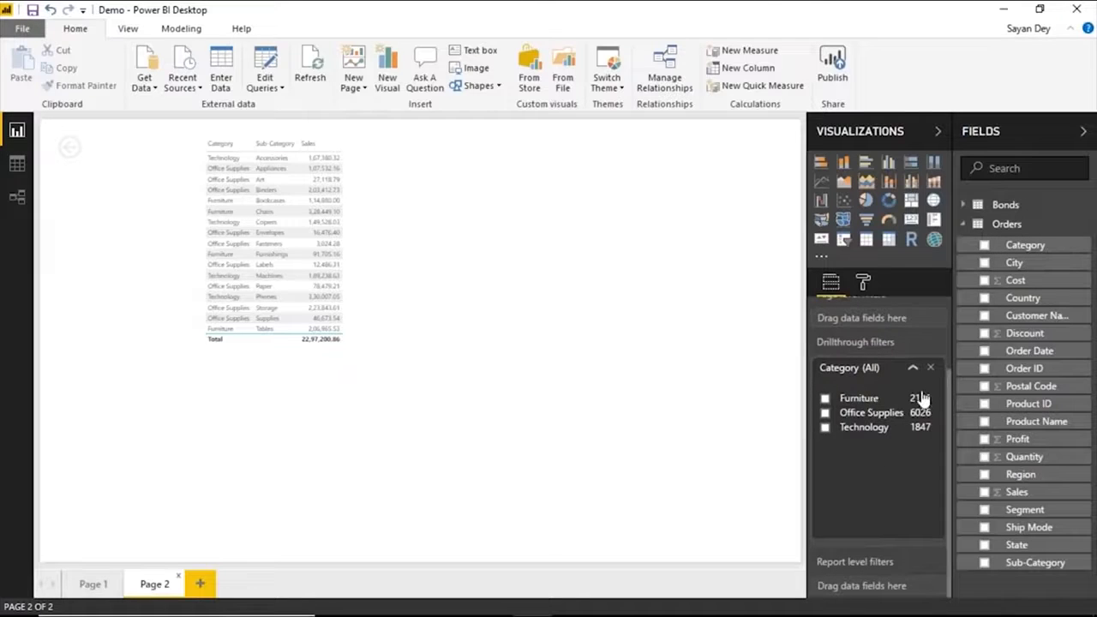
Drill through from the Technology bar in Page 1's Sales by Category chart to Page 2.
left_click(111, 588)
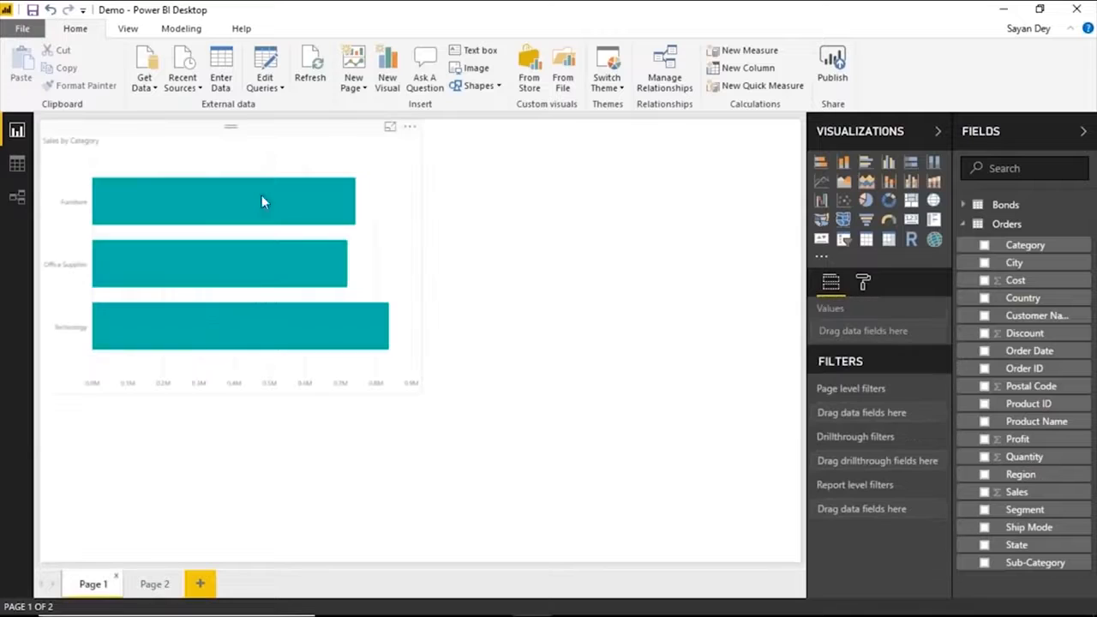
right_click(224, 334)
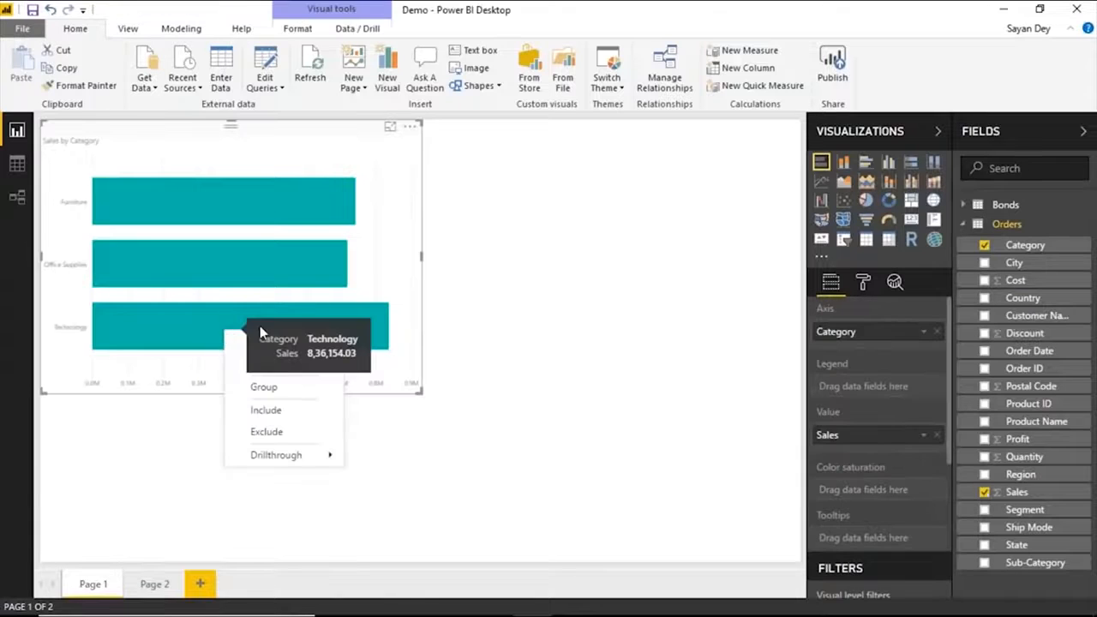
mouse_move(271, 459)
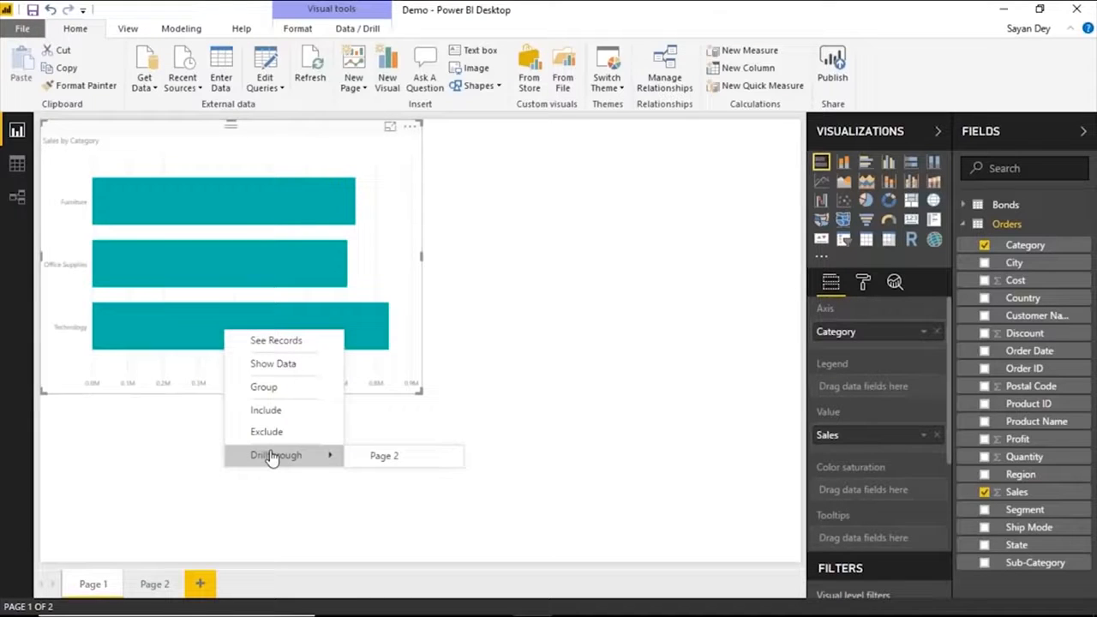
left_click(377, 456)
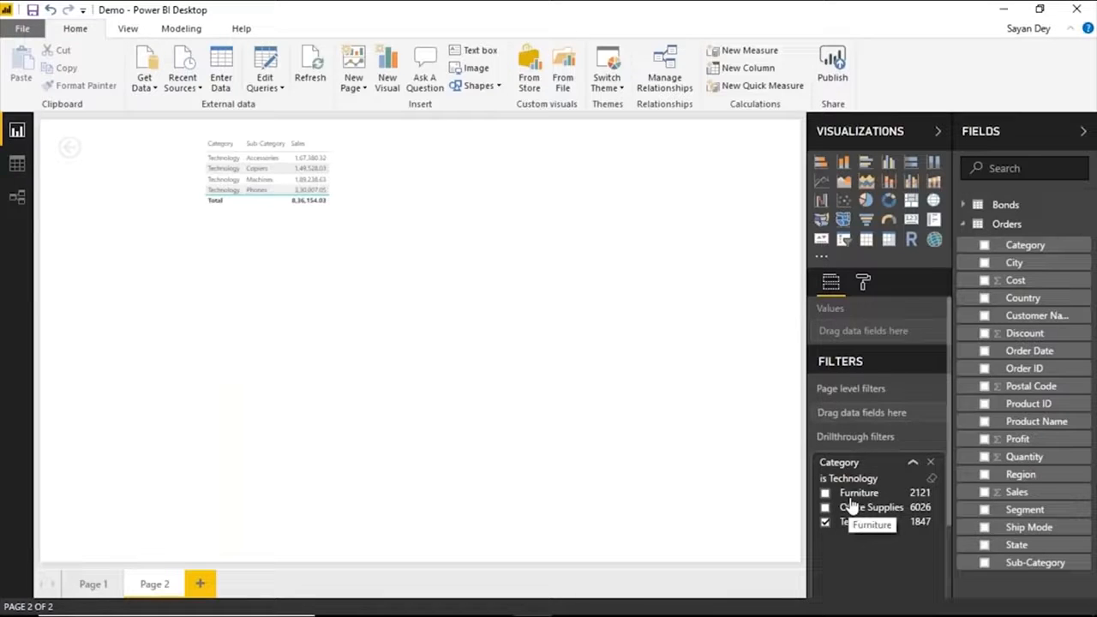
Compare the Sales by Category chart on Page 1 with the filtered table on Page 2.
left_click(95, 583)
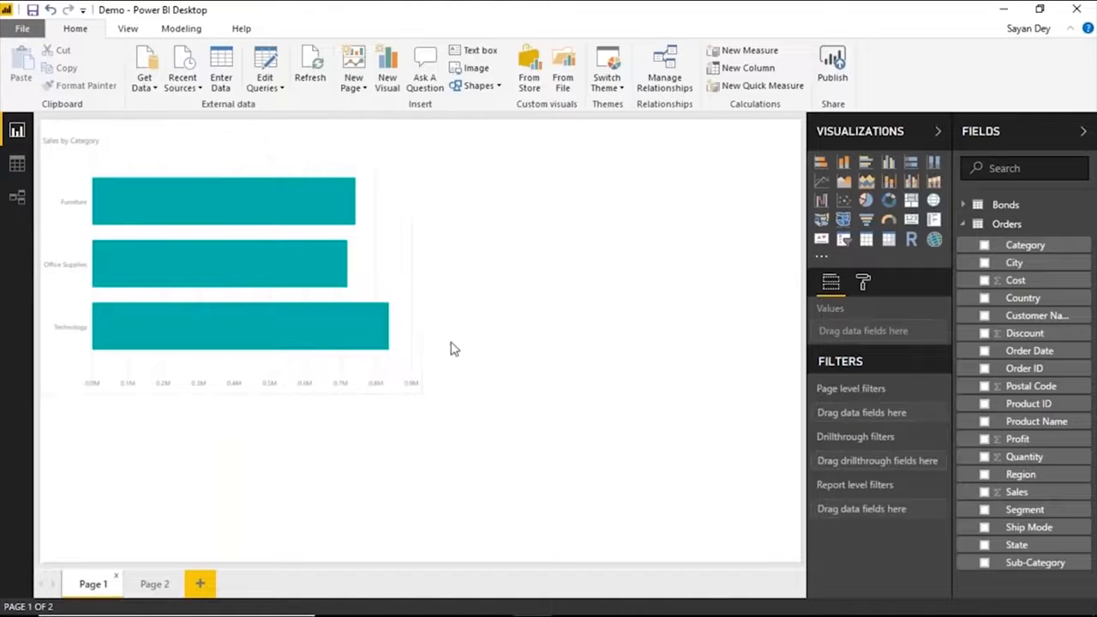
left_click(152, 584)
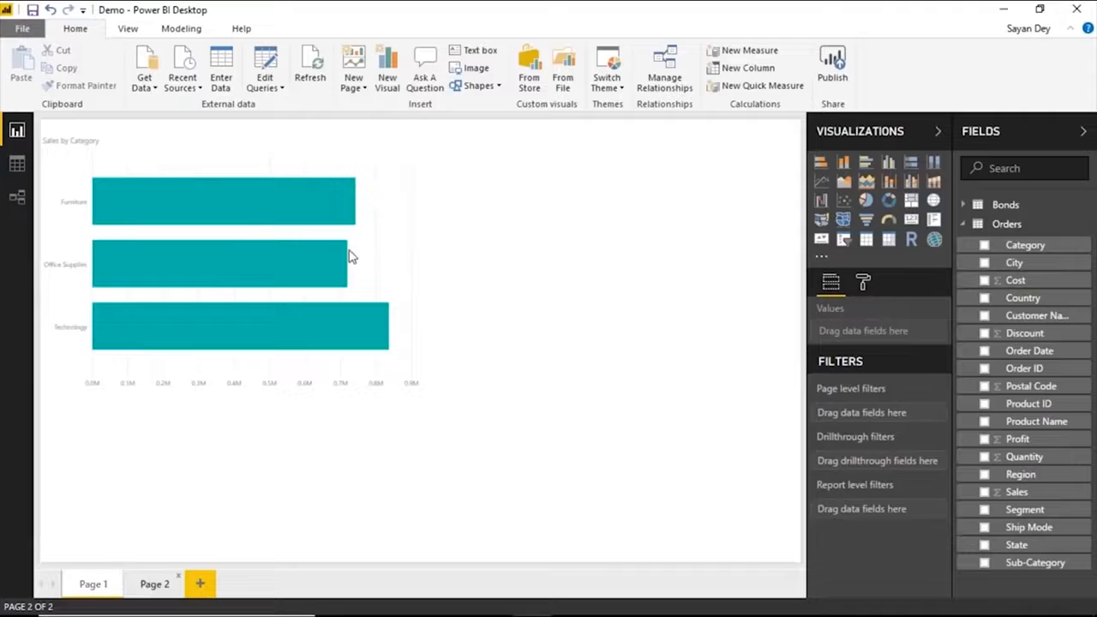
left_click(92, 583)
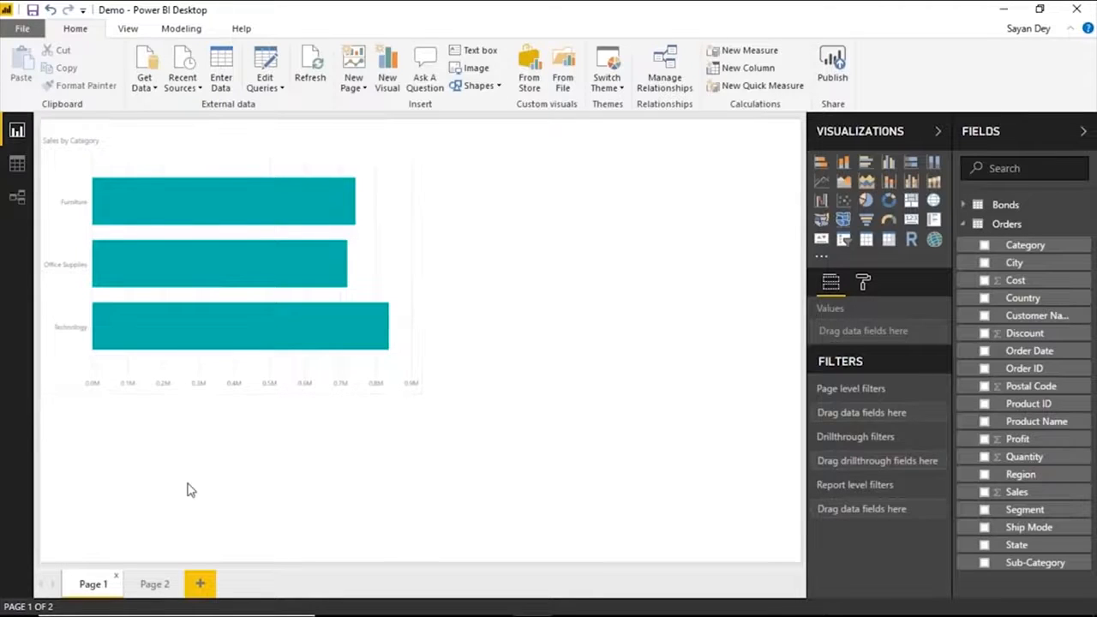
left_click(167, 584)
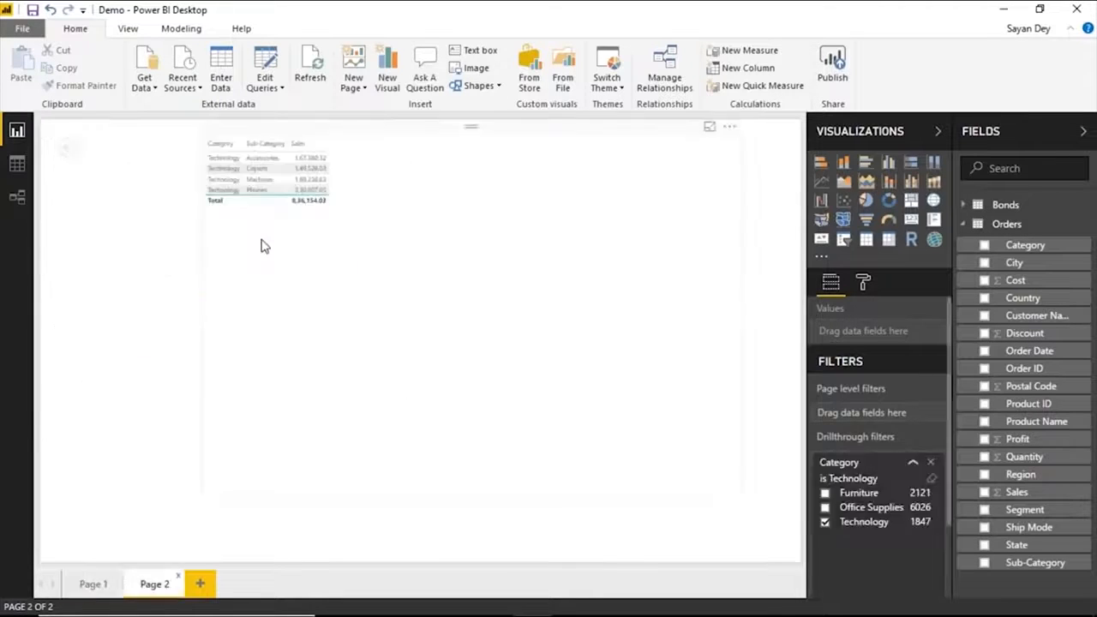
Remove Category from the Page 2 table, convert it to a stacked bar chart and shorten it to the page's upper half.
left_click(373, 144)
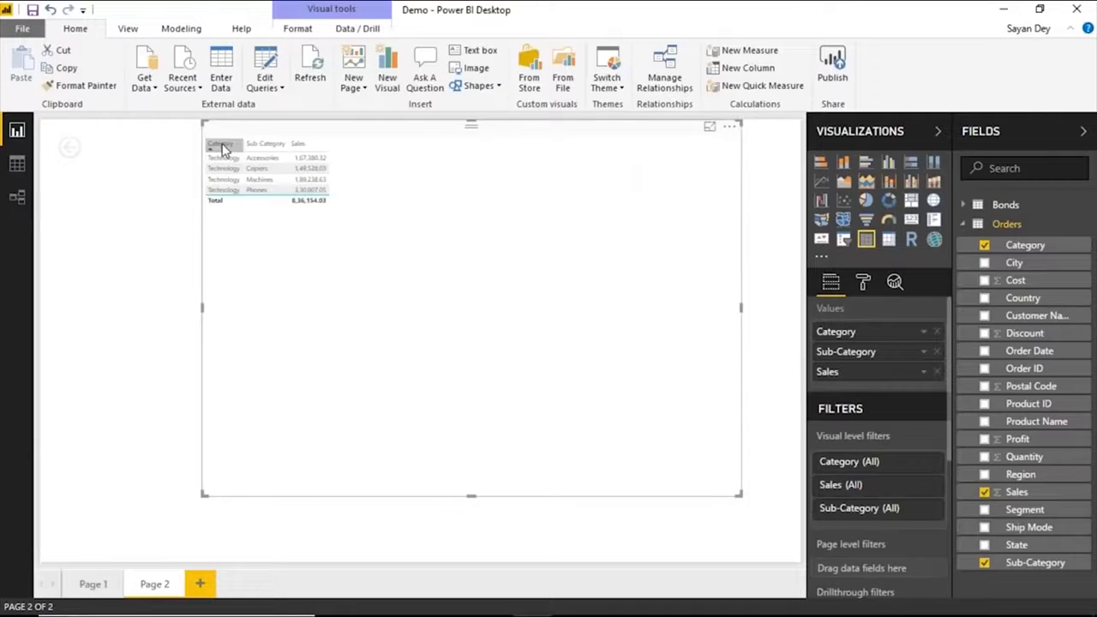
left_click(937, 332)
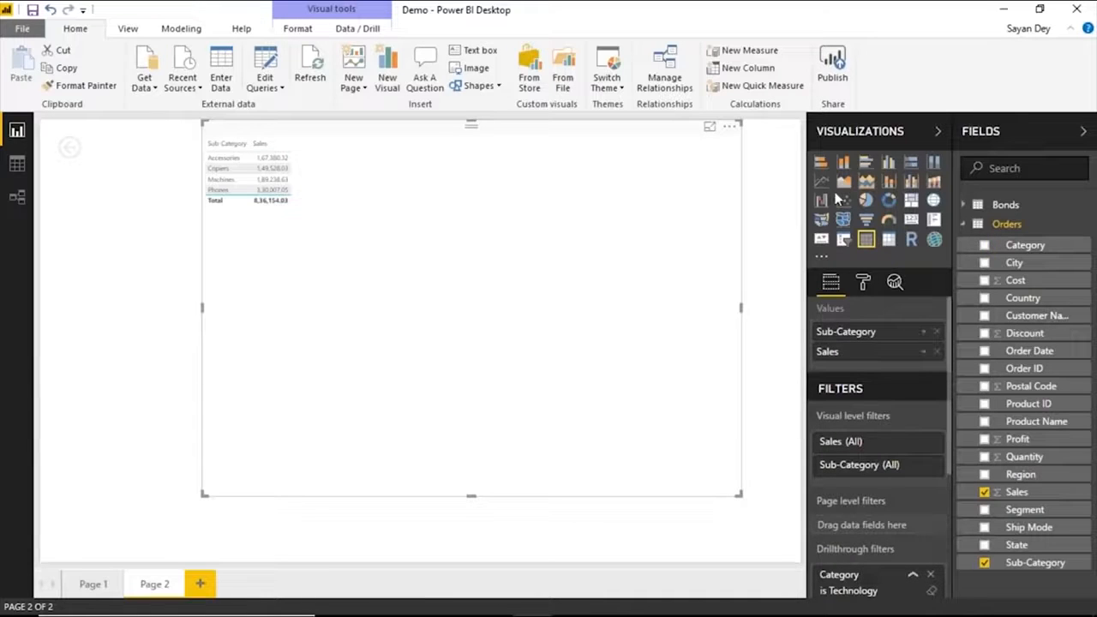
left_click(824, 163)
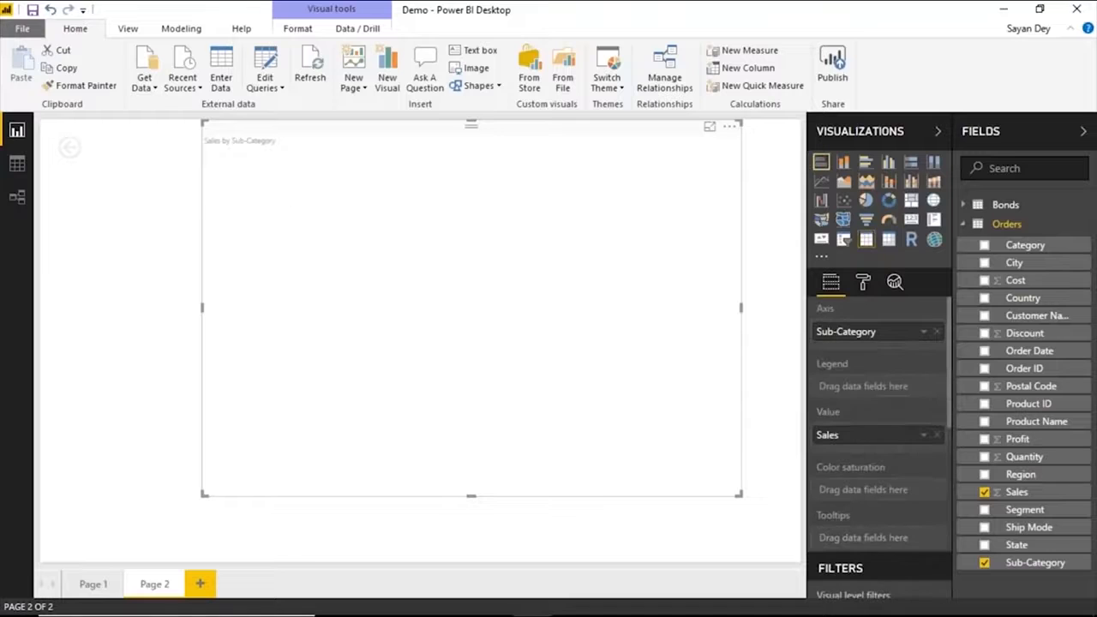
left_click_drag(471, 494, 463, 330)
left_click(371, 437)
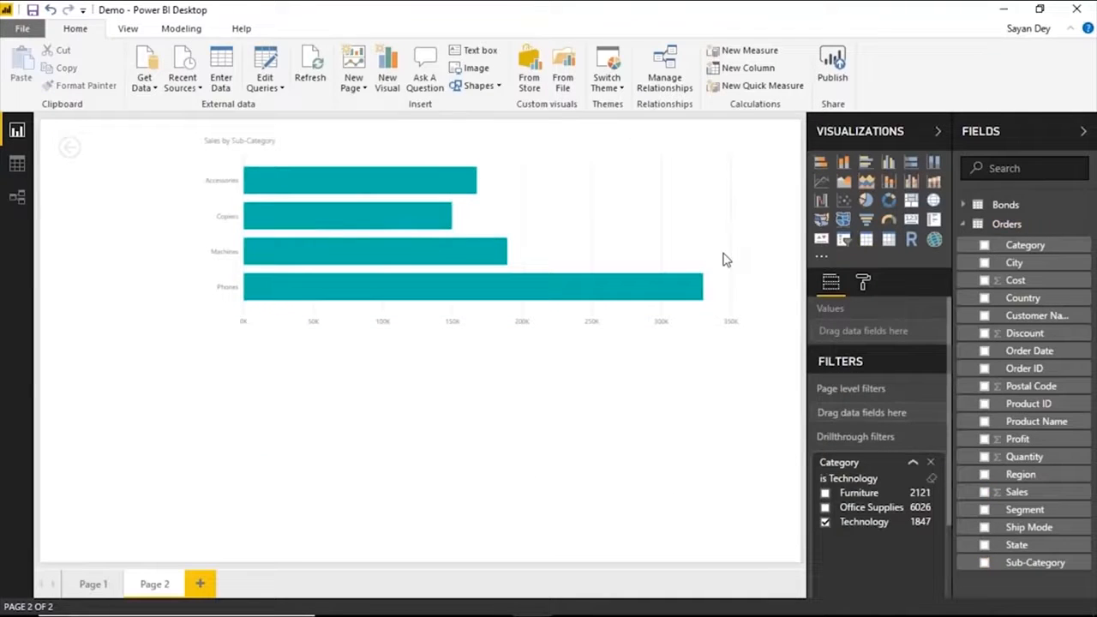
Duplicate the Sales by Sub-Category bar chart, place the copy below the original and convert it to a pie chart.
left_click(605, 214)
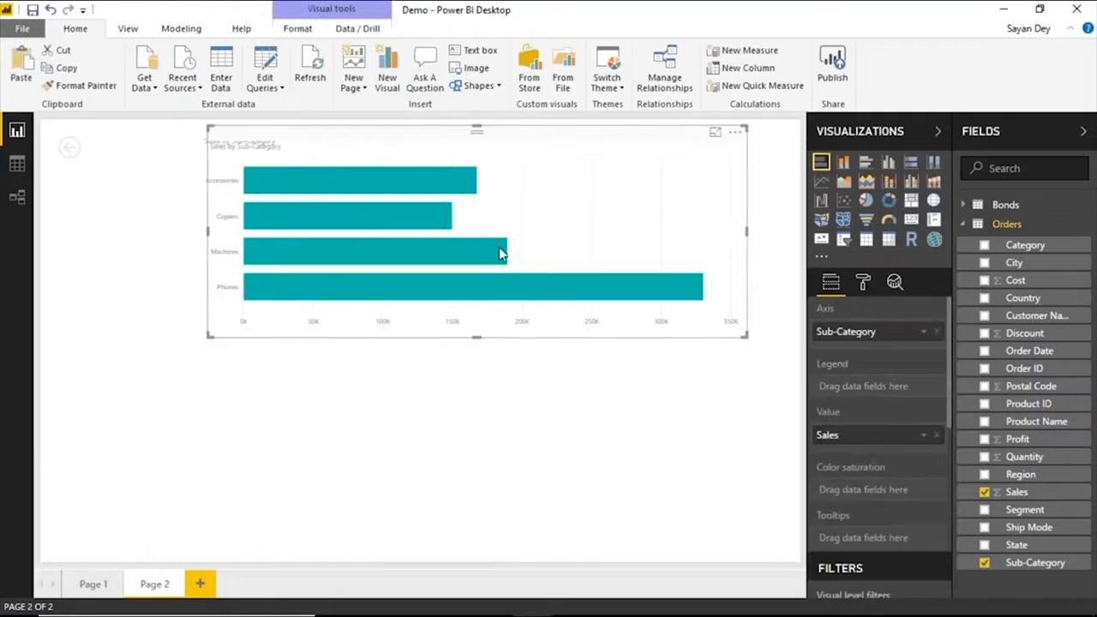
key("ctrl+c")
key("ctrl+v")
left_click_drag(505, 480, 552, 494)
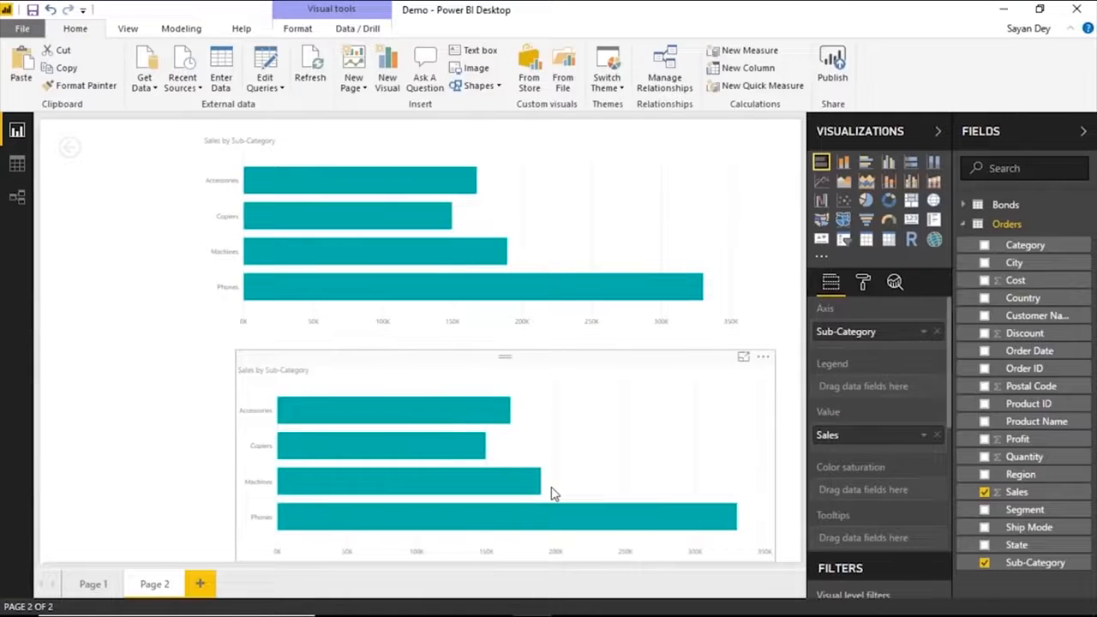
left_click(866, 202)
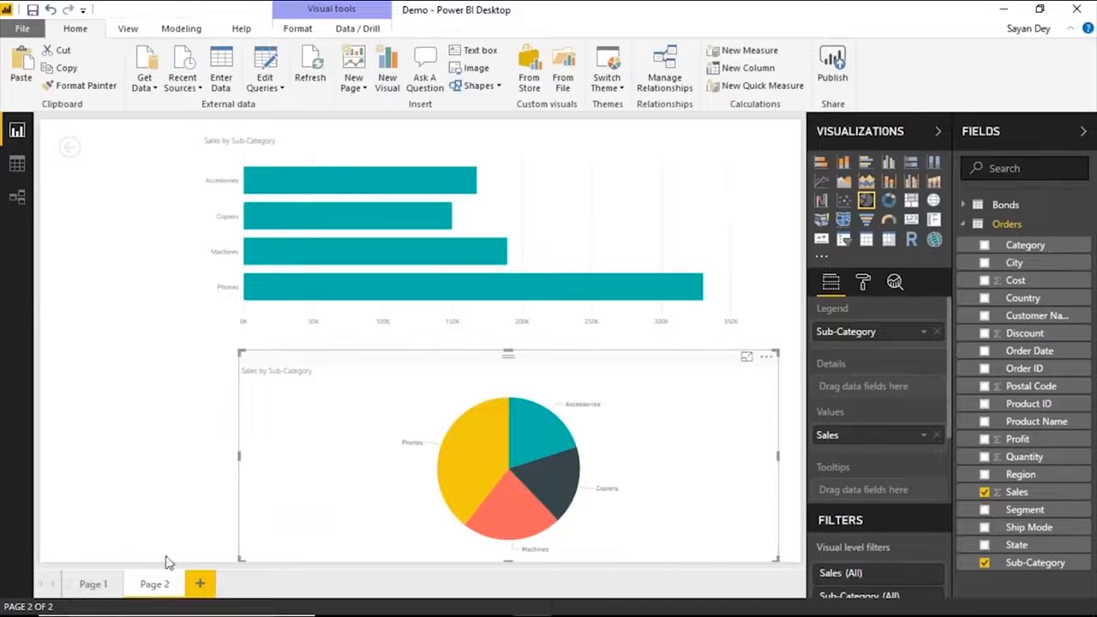
Rename Page 2 as Subcategory and Page 1 as Category.
right_click(153, 582)
left_click(198, 533)
type("Subcategory")
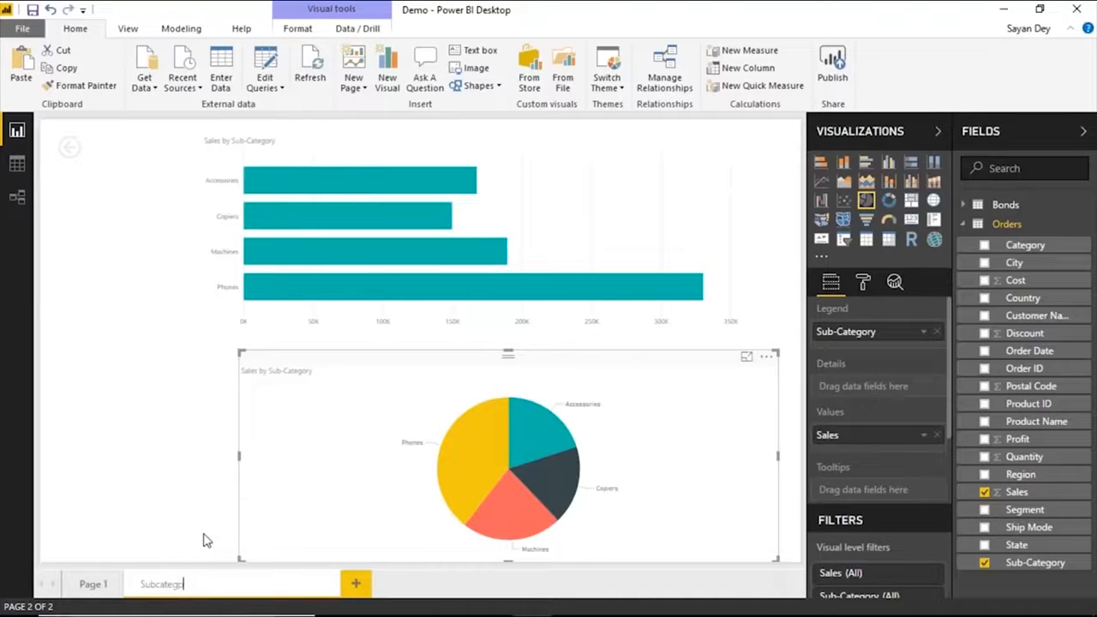
key("Return")
right_click(90, 585)
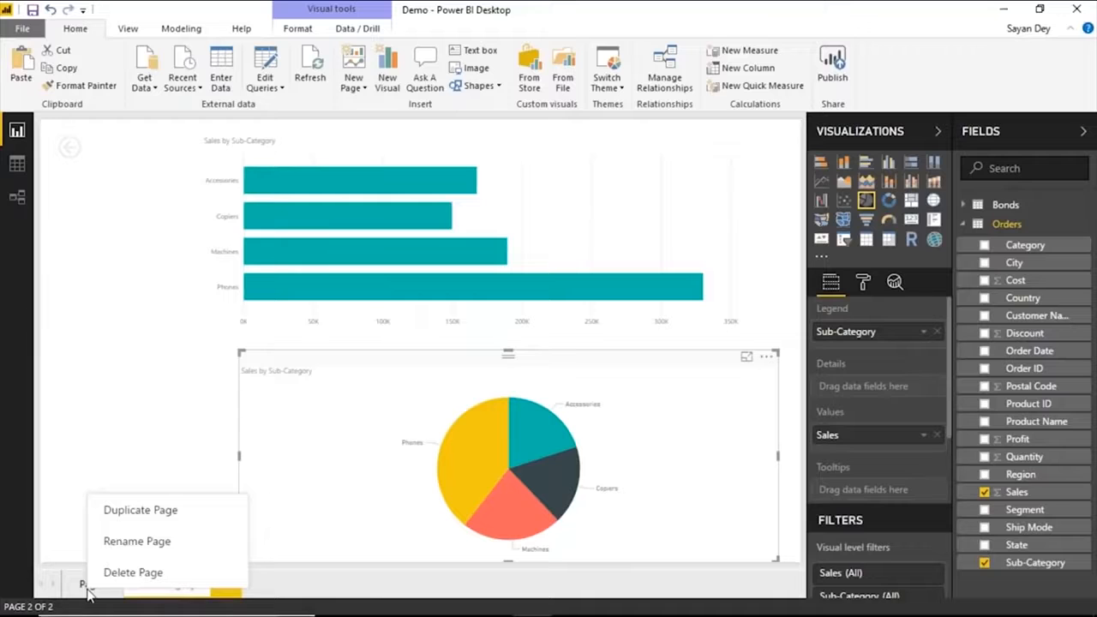
left_click(120, 539)
type("Category")
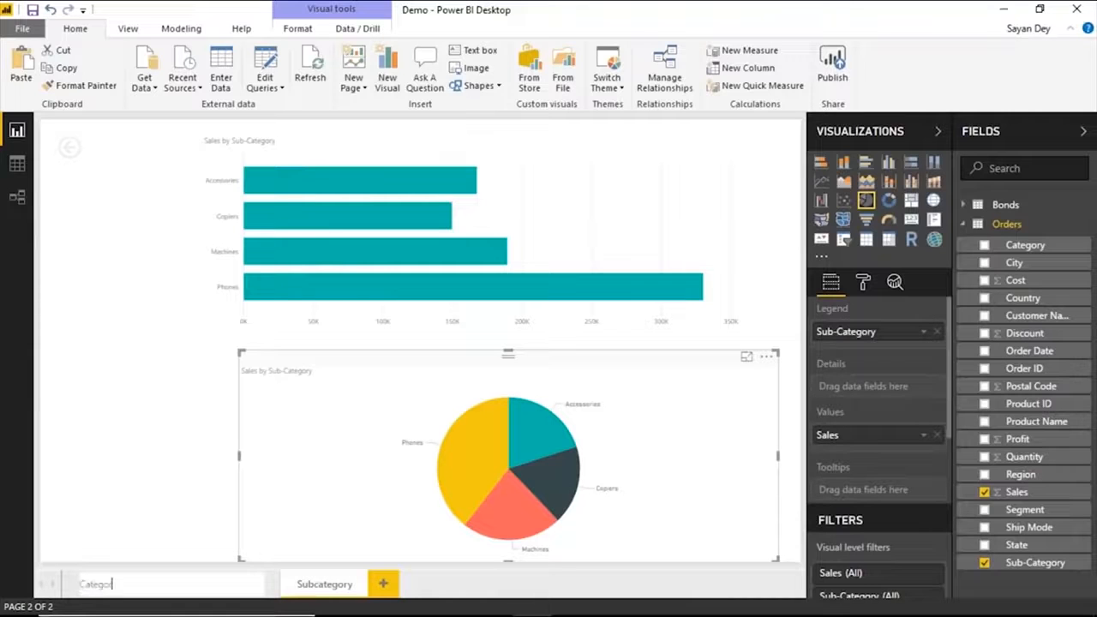
key("Return")
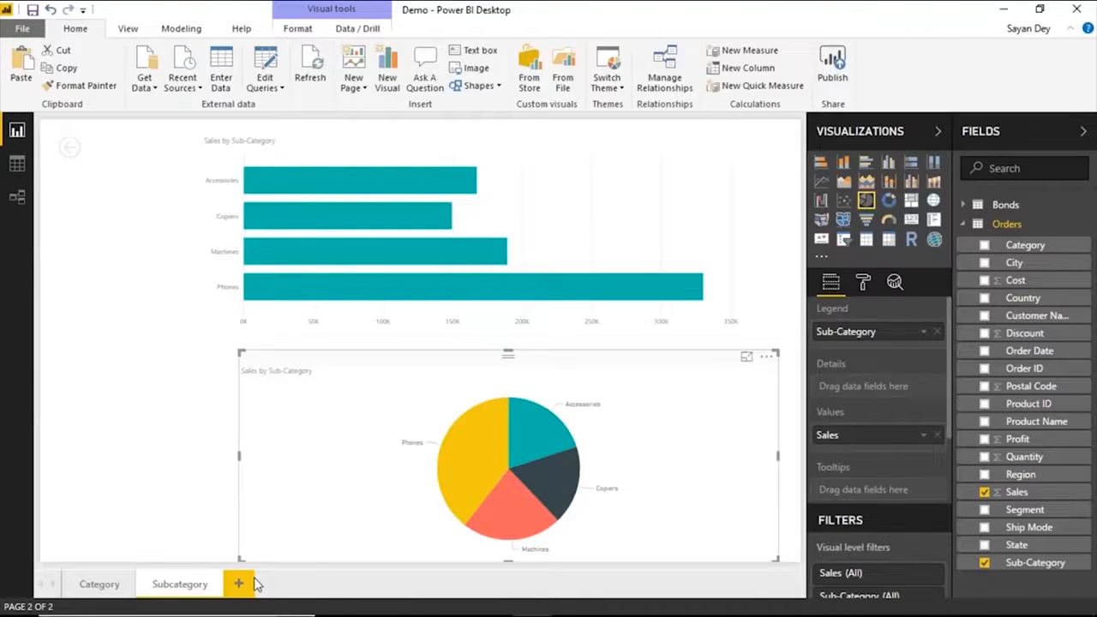
Add a third report page and name it Product.
left_click(240, 583)
right_click(253, 583)
left_click(328, 529)
type("Product")
key("Return")
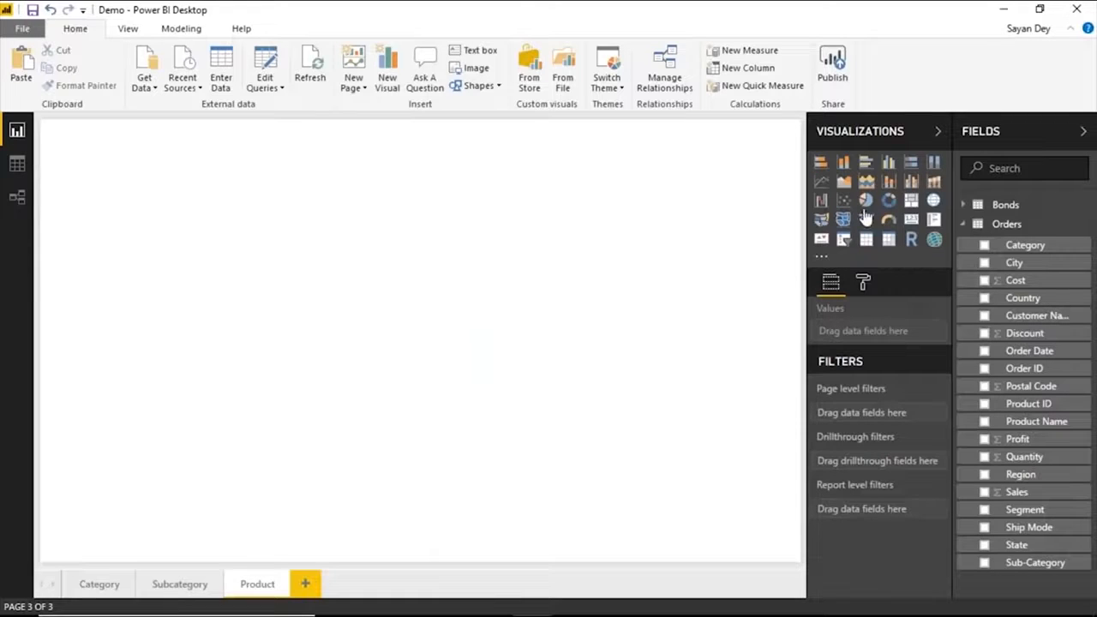
Build a stacked bar chart of Sales by Product Name on the Product page and enlarge it to fill over half the page.
left_click(821, 166)
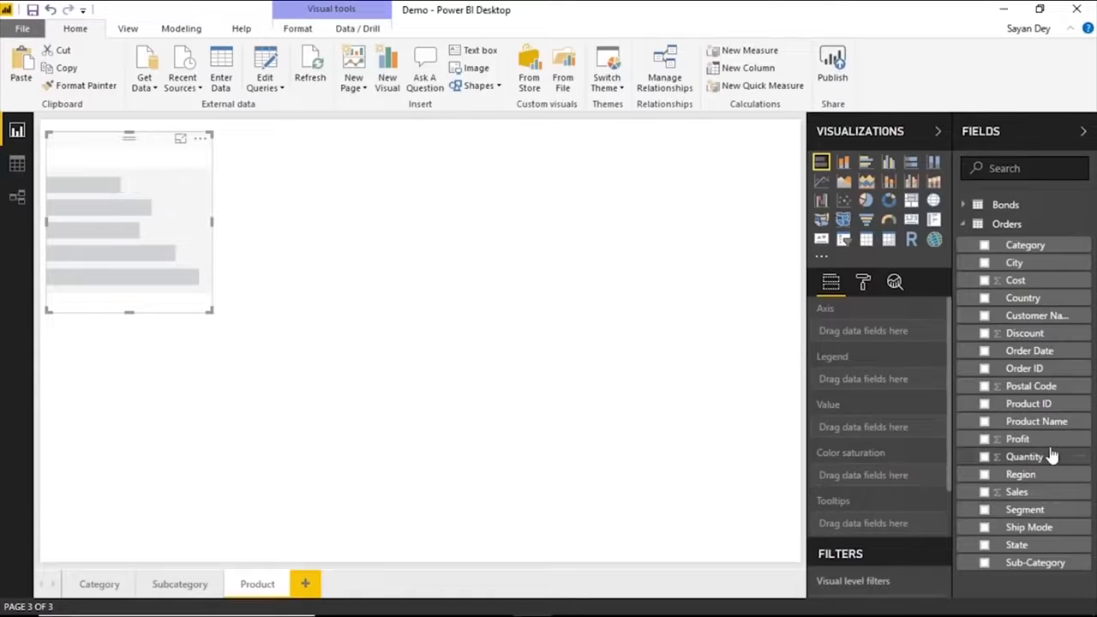
left_click_drag(1054, 426, 900, 424)
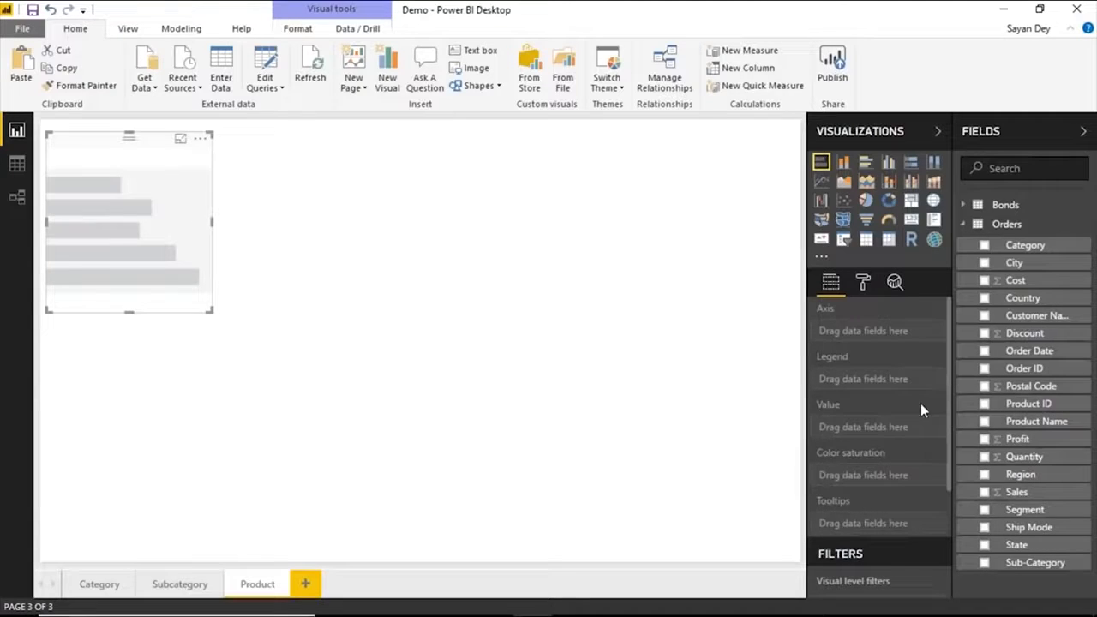
left_click(983, 492)
left_click_drag(208, 311, 345, 417)
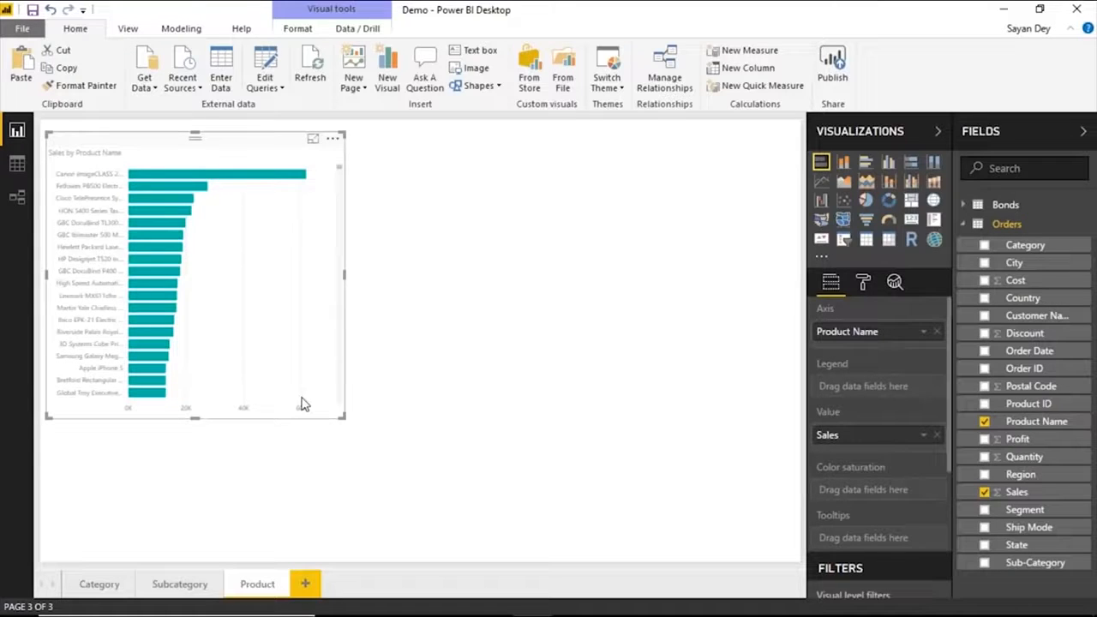
left_click_drag(344, 416, 495, 507)
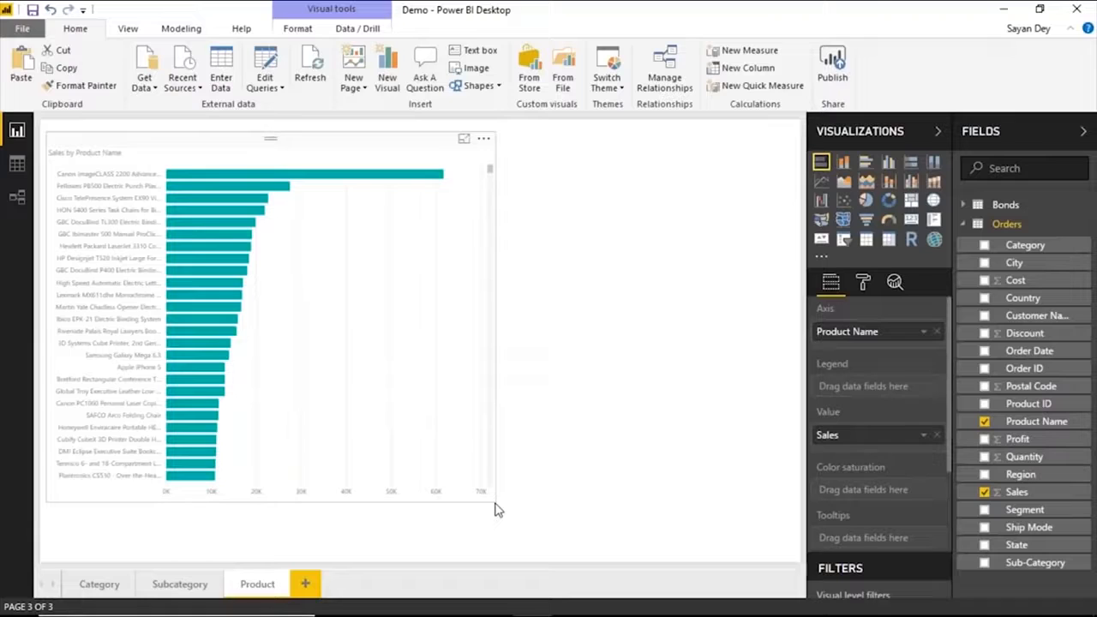
Add Sub-Category as a drillthrough filter on the Product page, and review the Category, Subcategory and Product pages.
scroll(894, 483, "down", 5)
left_click_drag(1035, 562, 925, 540)
left_click(100, 585)
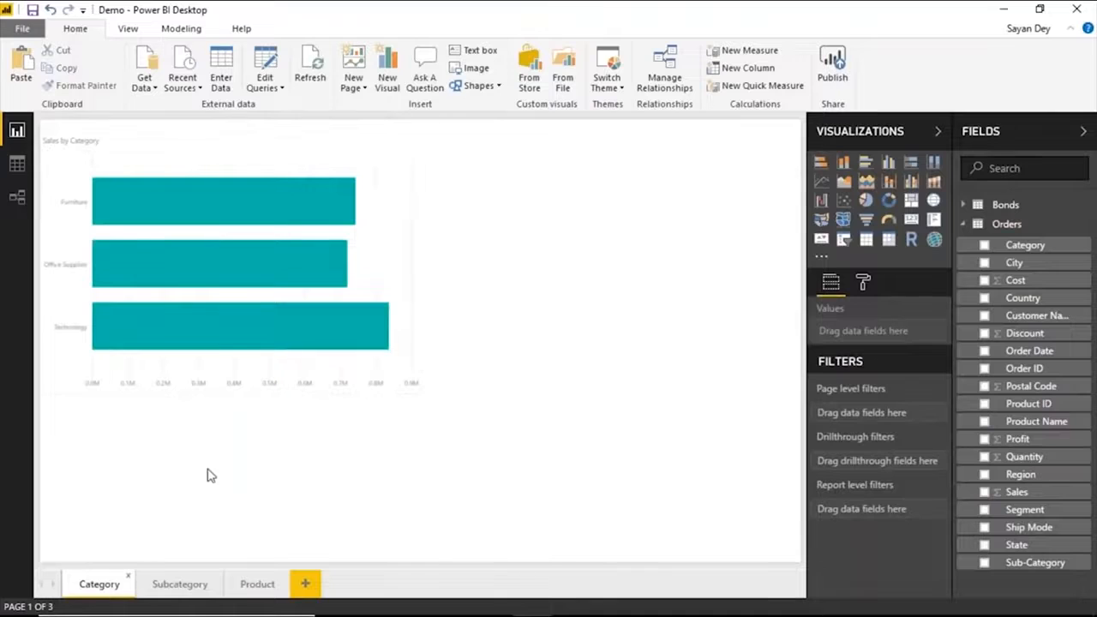
left_click(181, 591)
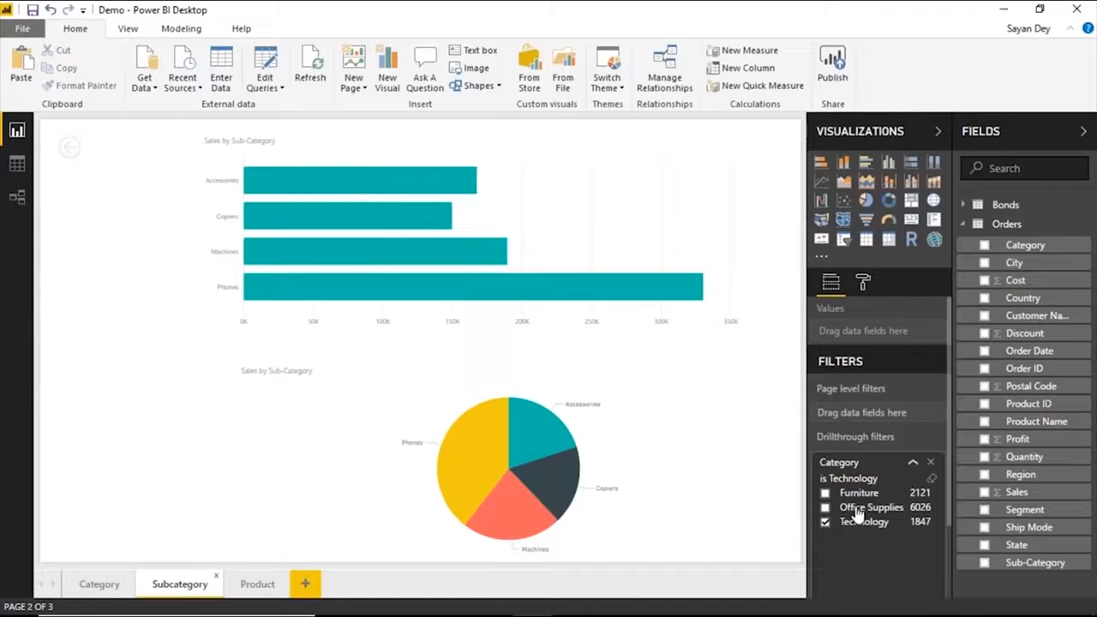
left_click(260, 585)
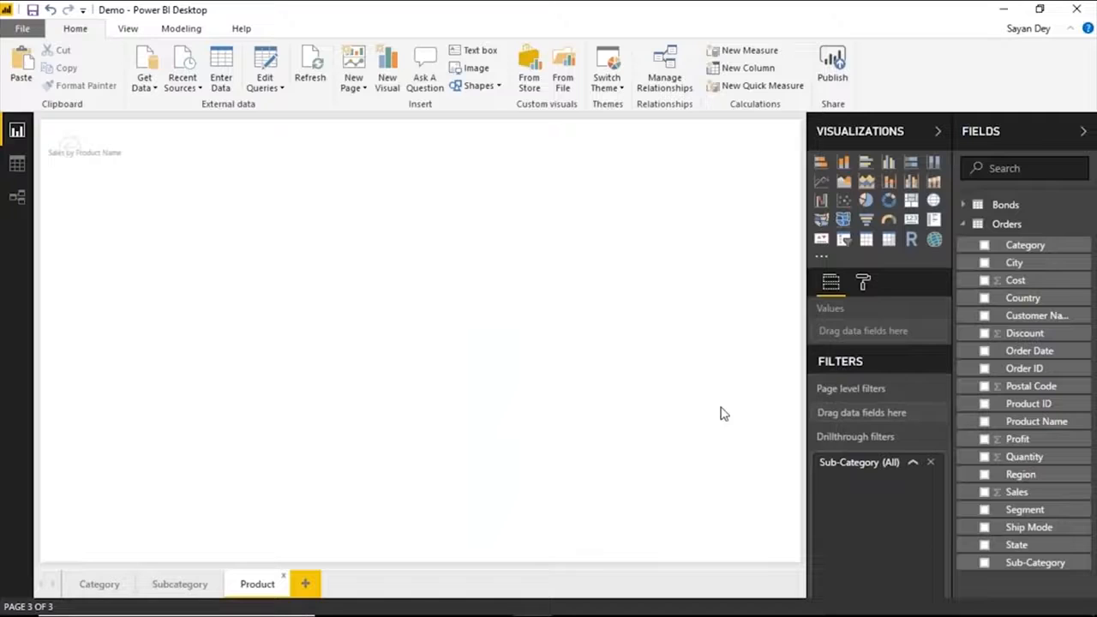
Drill through from the Furniture bar on the Category page to the Subcategory page.
left_click(99, 583)
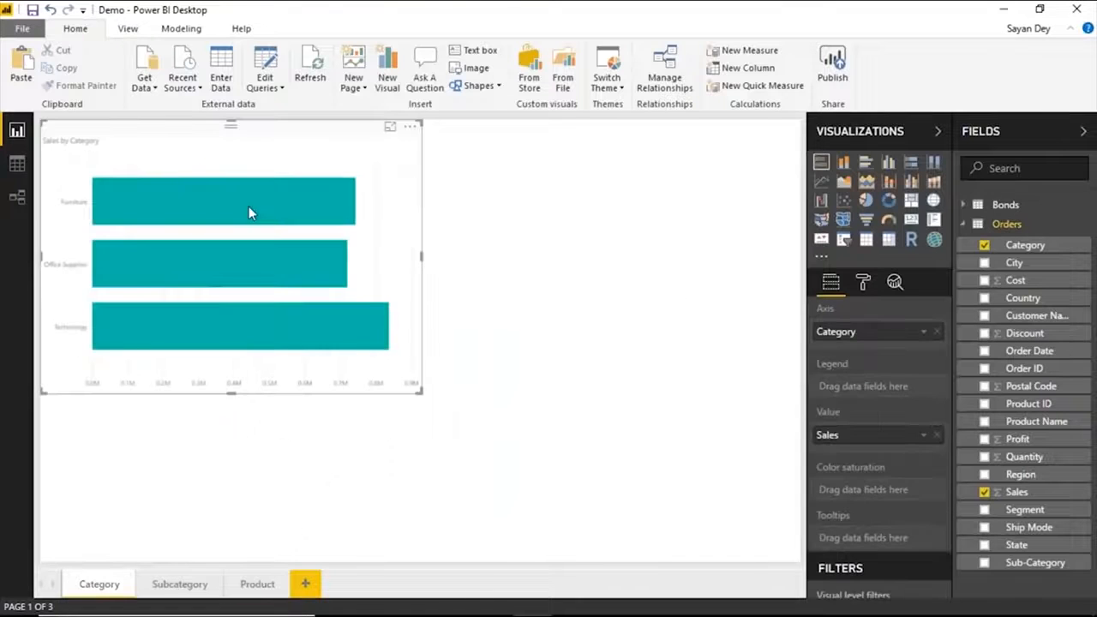
right_click(249, 206)
mouse_move(313, 333)
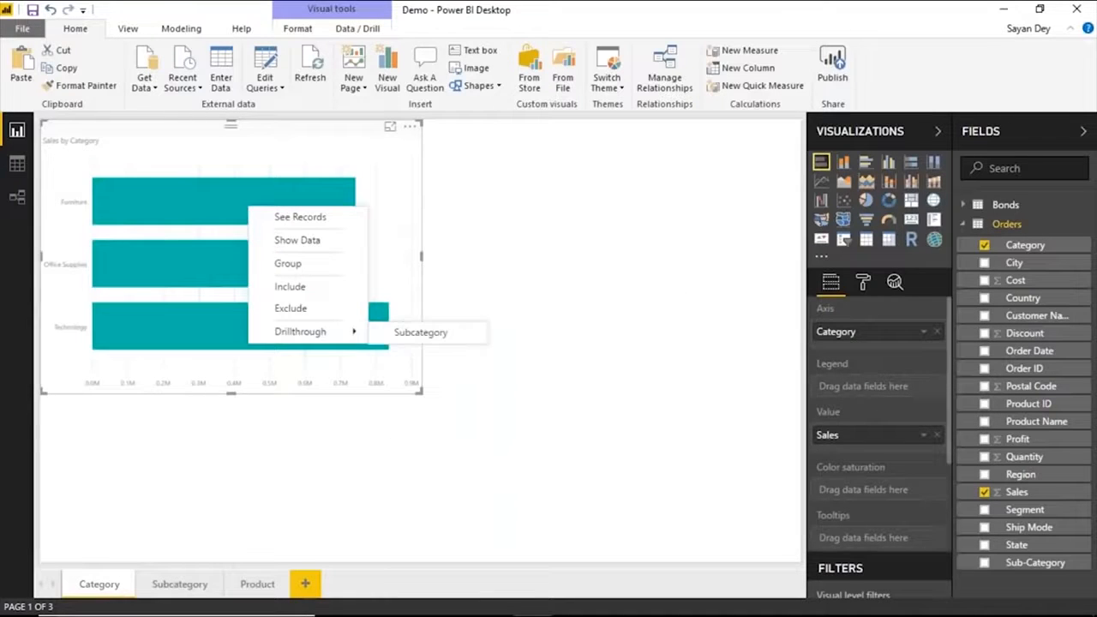
left_click(614, 237)
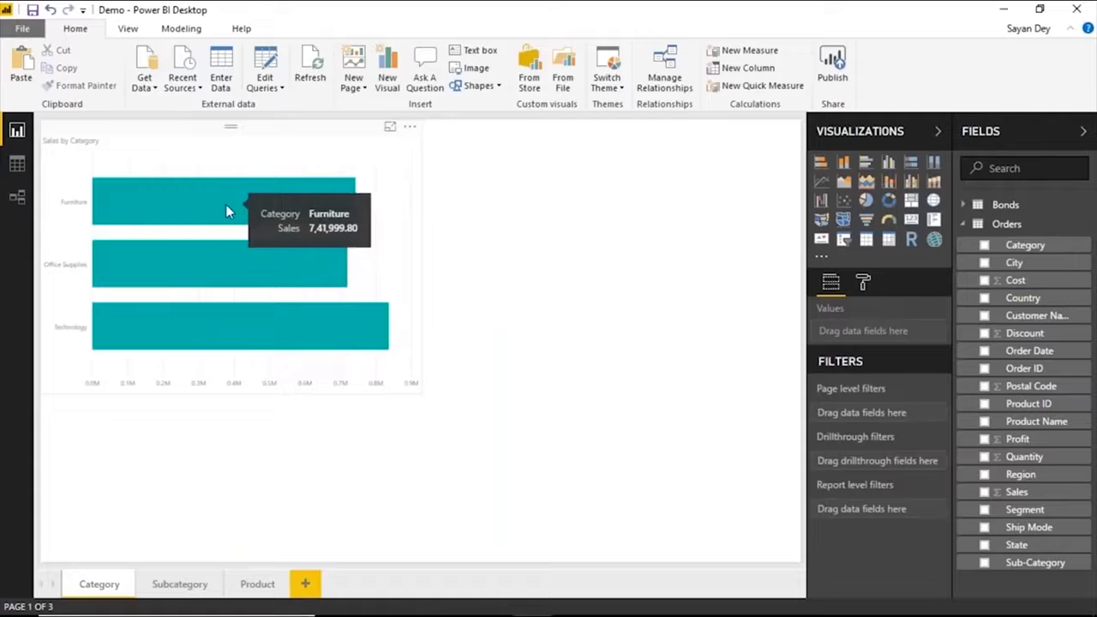
right_click(227, 212)
mouse_move(308, 330)
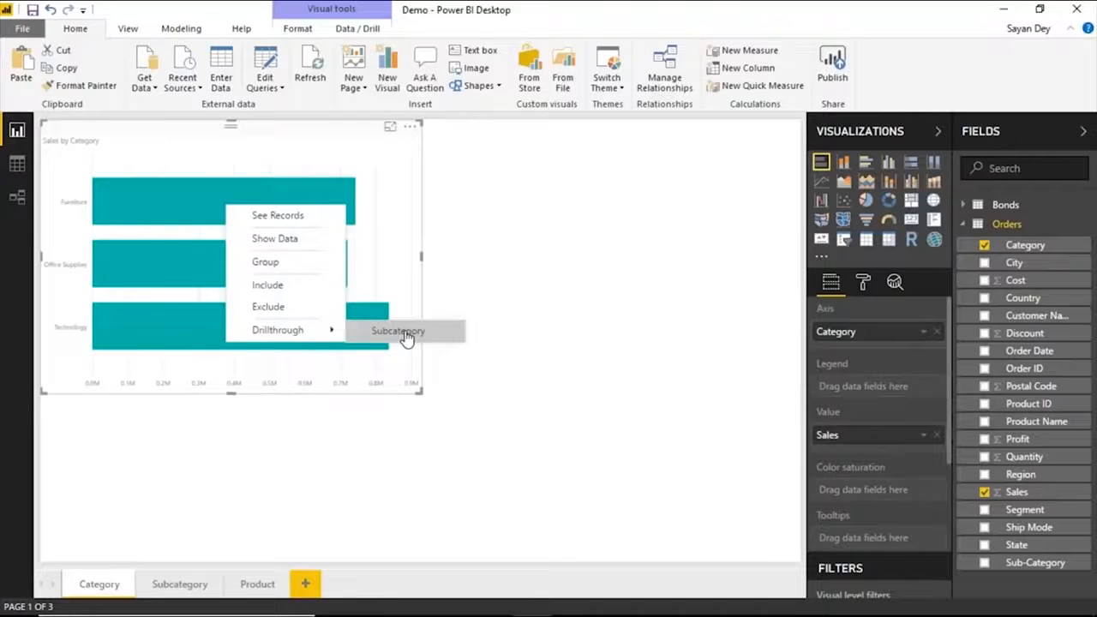
left_click(406, 334)
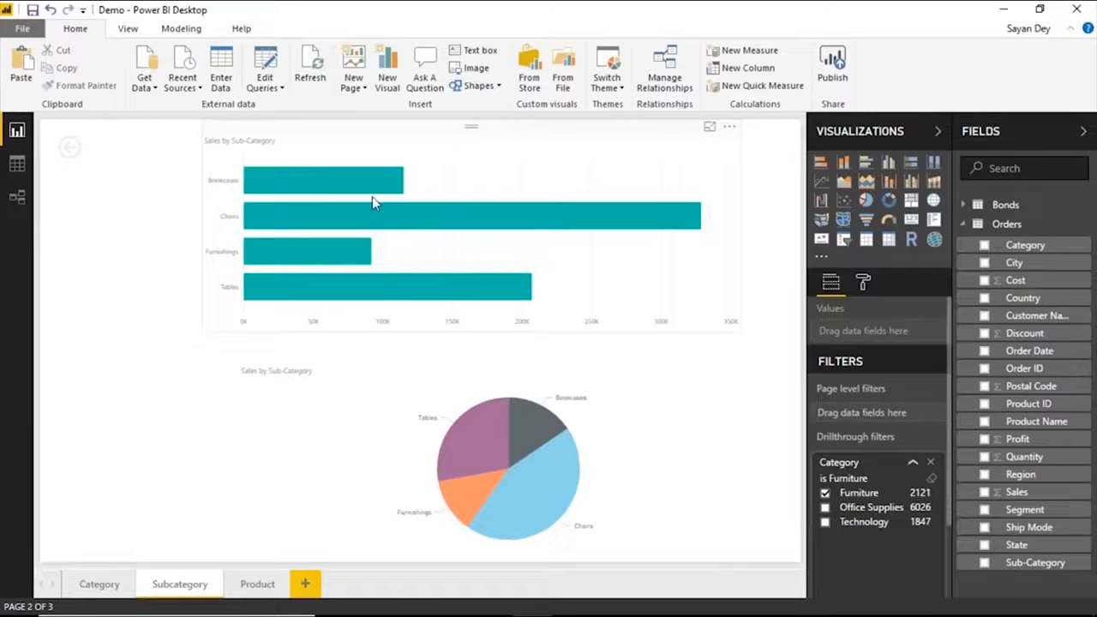
Drill through from the Furnishings bar on the Subcategory page to the Product page and check the Sub-Category drillthrough filter.
mouse_move(374, 187)
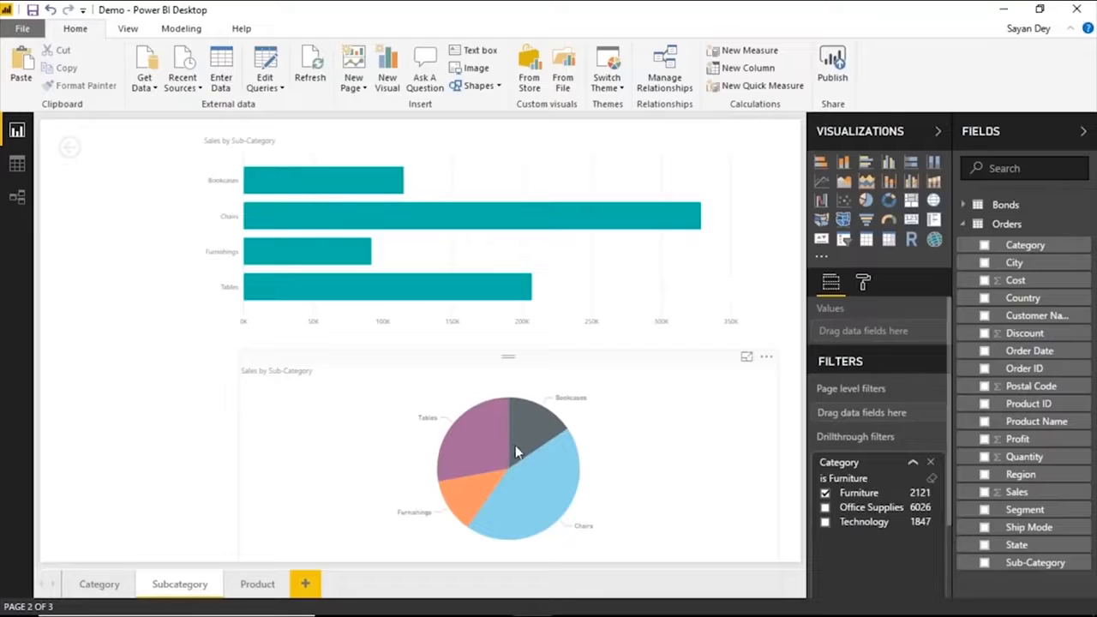
mouse_move(318, 256)
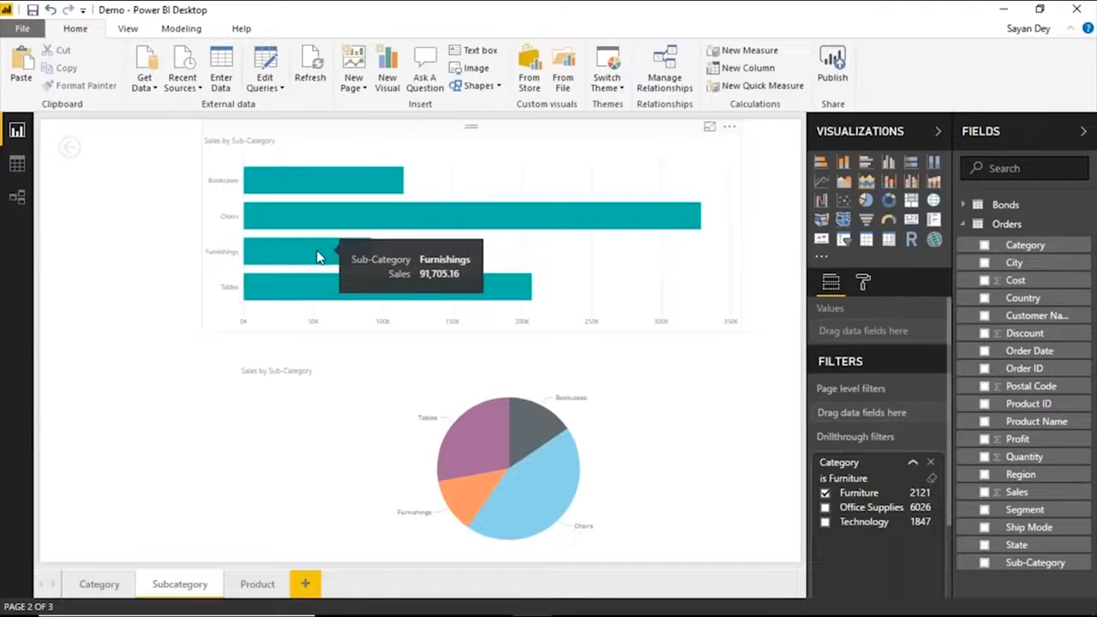
right_click(318, 256)
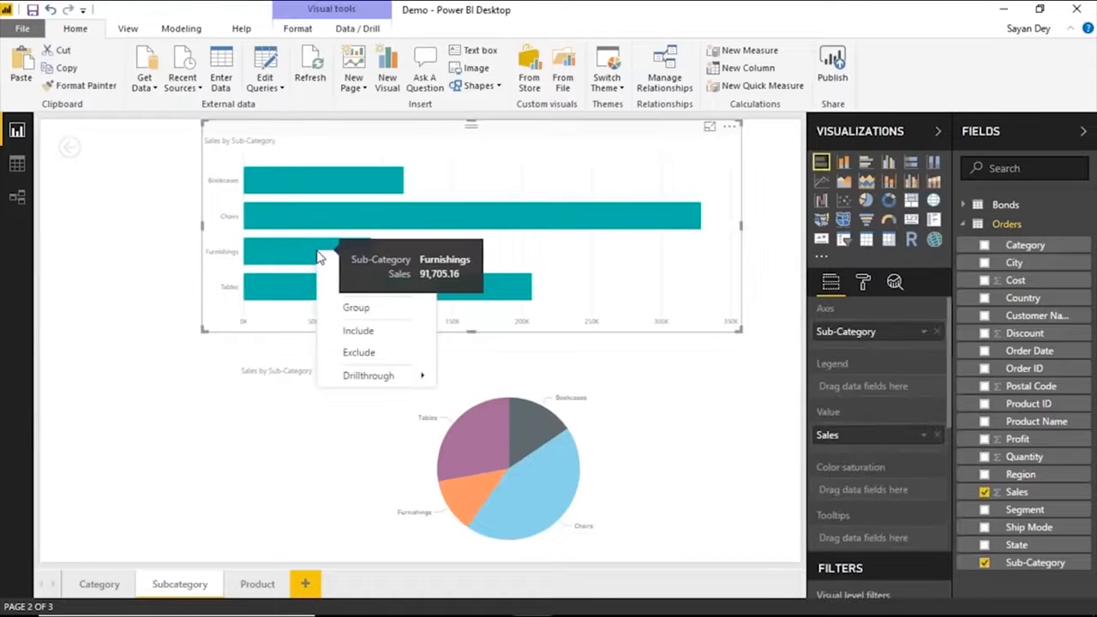
mouse_move(368, 376)
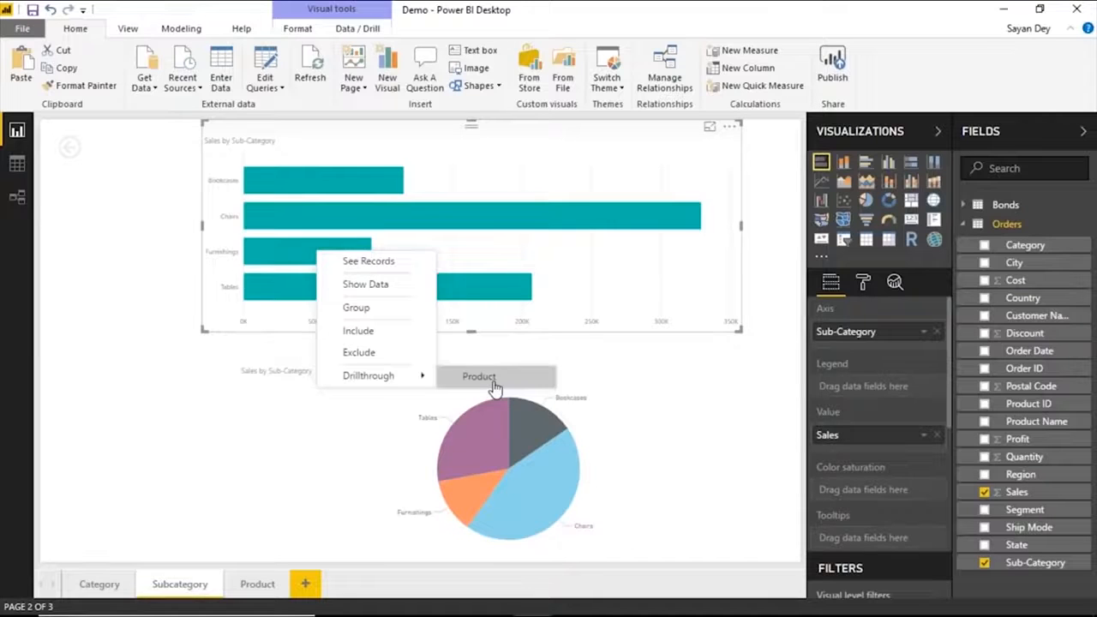
left_click(494, 385)
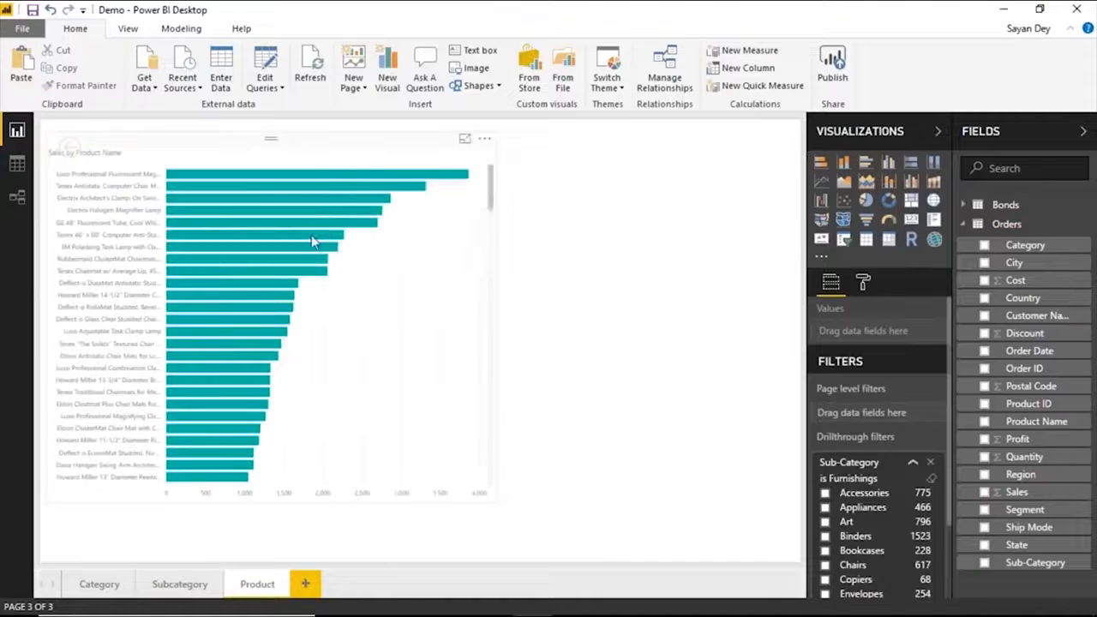
scroll(850, 520, "down", 2)
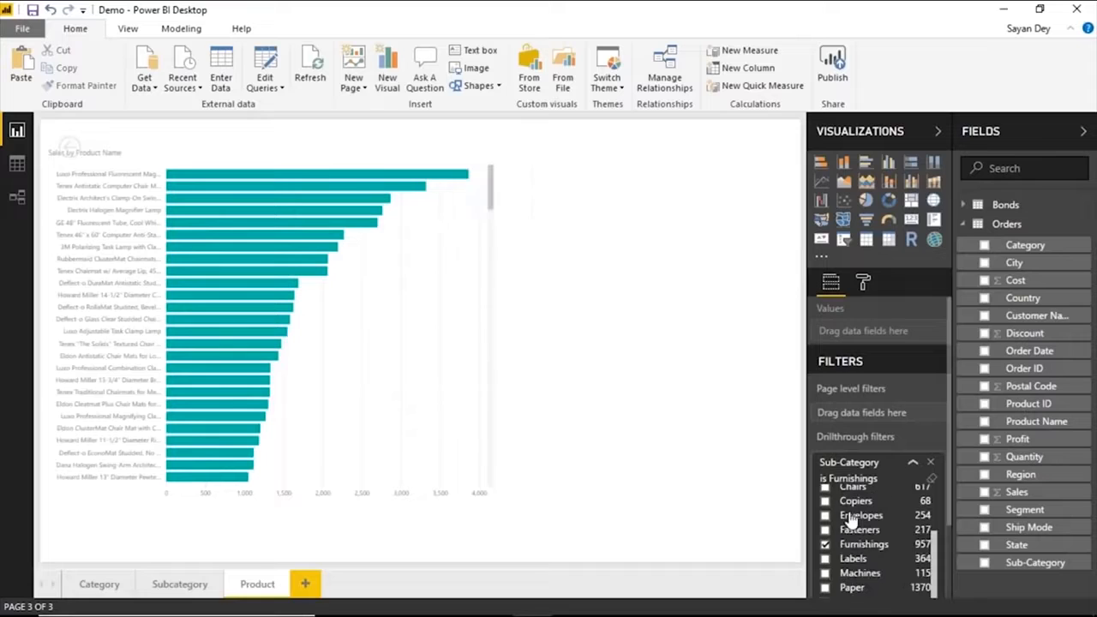
scroll(850, 519, "down", 1)
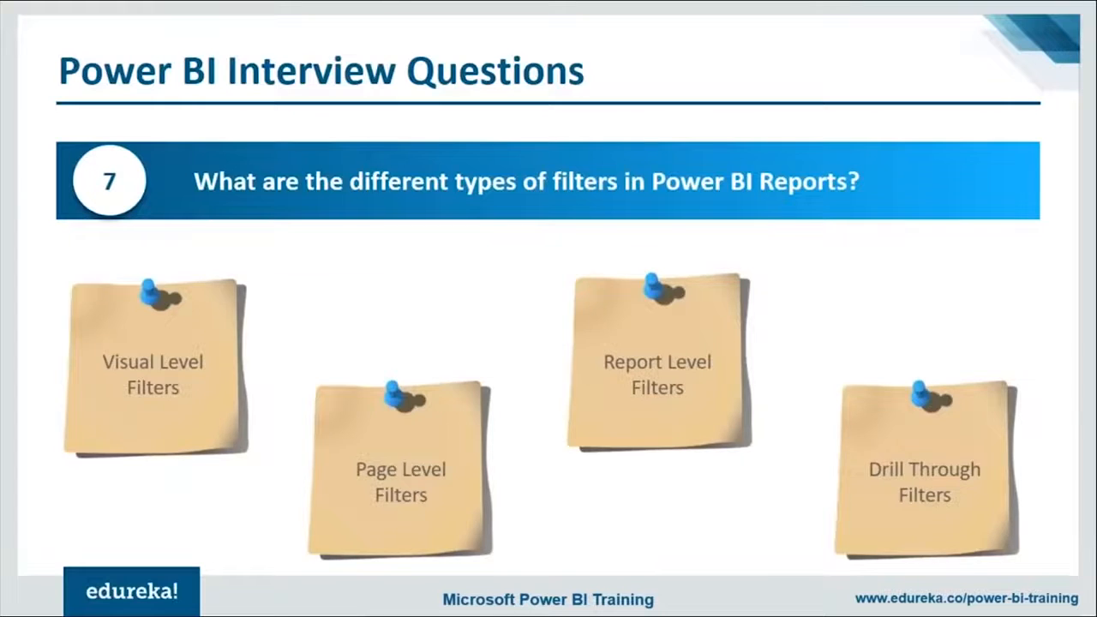
key("Right")
key("Right")
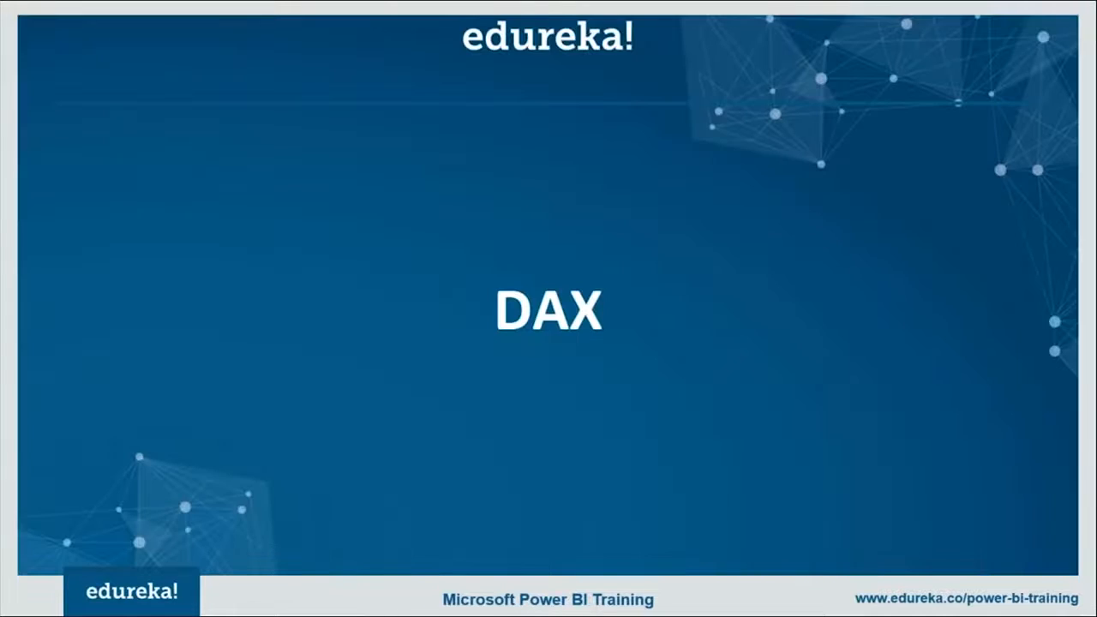
key("Right")
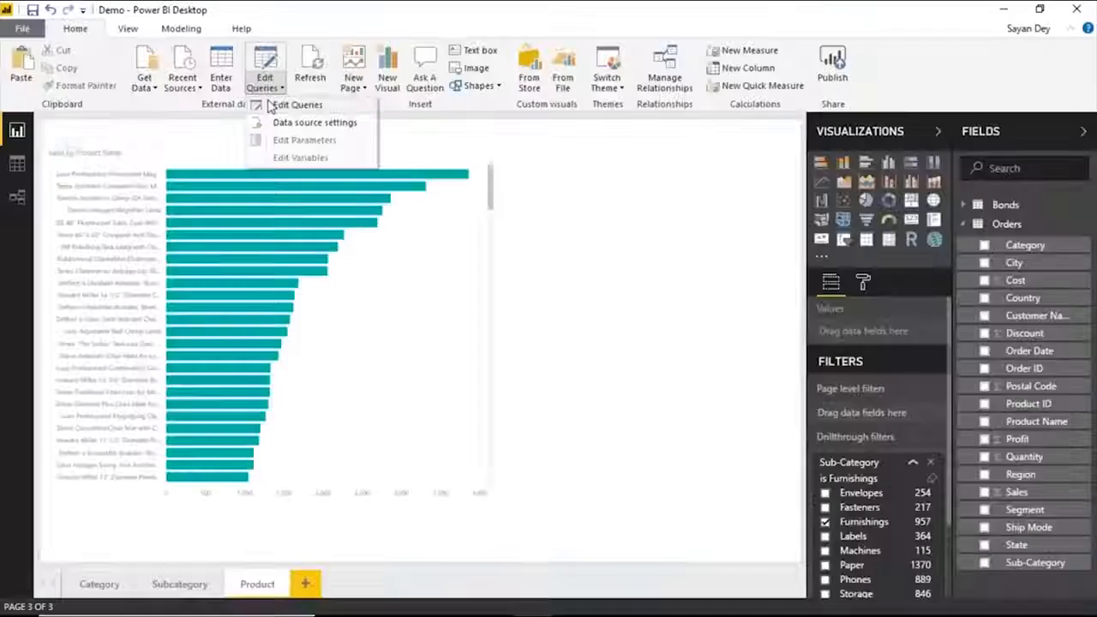
Open the Query Editor, view the Orders query in the Advanced Editor, and return to the report.
left_click(283, 106)
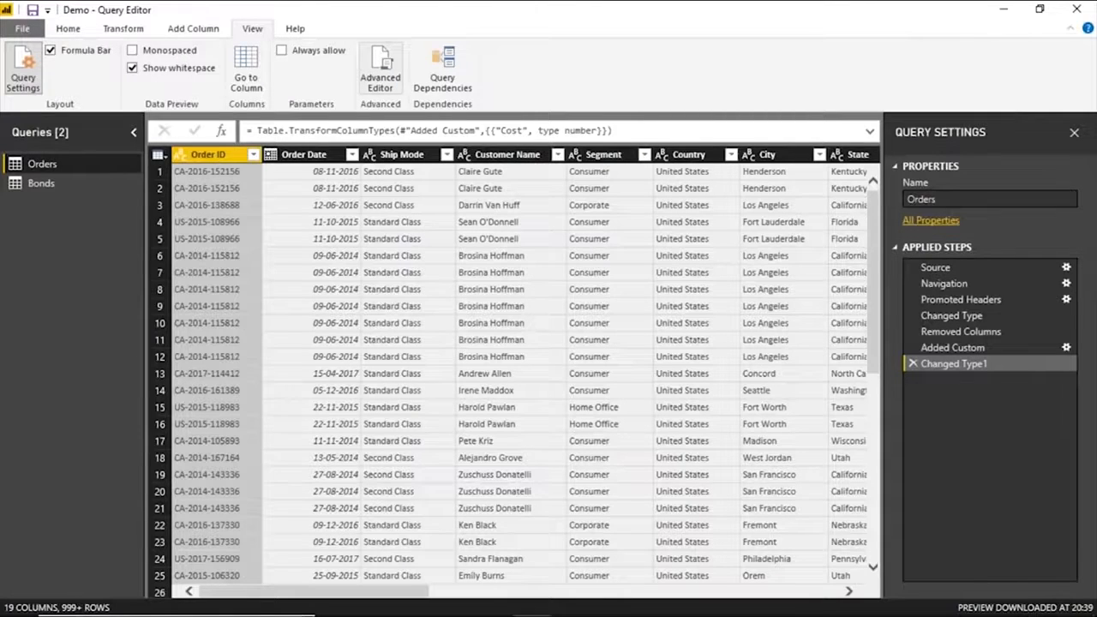
left_click(381, 70)
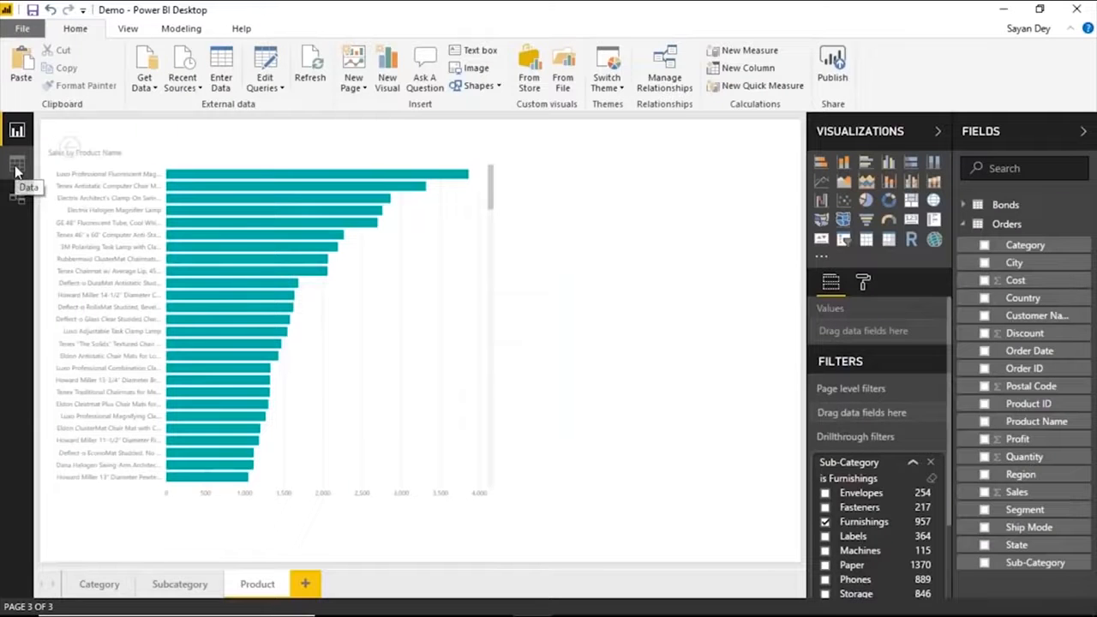
left_click(16, 164)
left_click(17, 130)
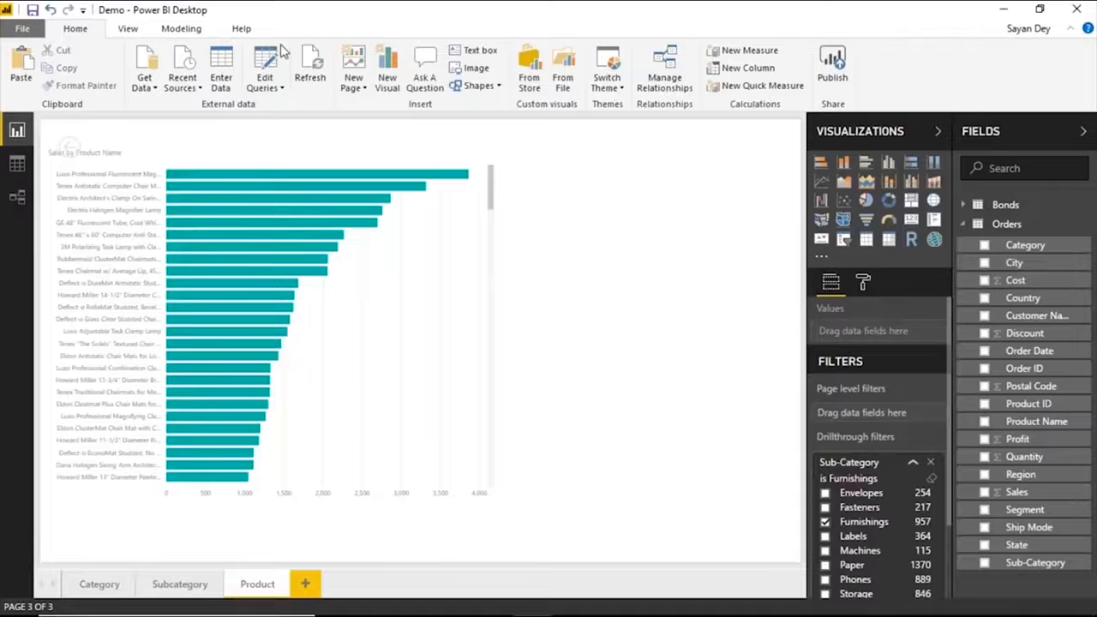
Create a calculated column in the Bonds table with the DAX formula SUM(Orders[Sales]).
left_click(195, 31)
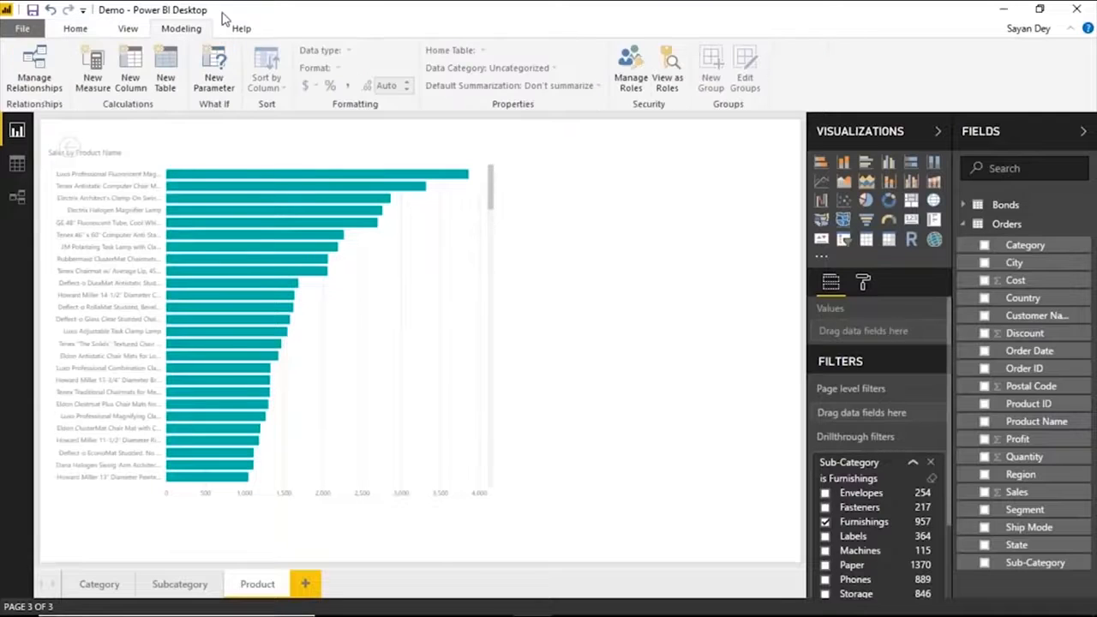
left_click(139, 86)
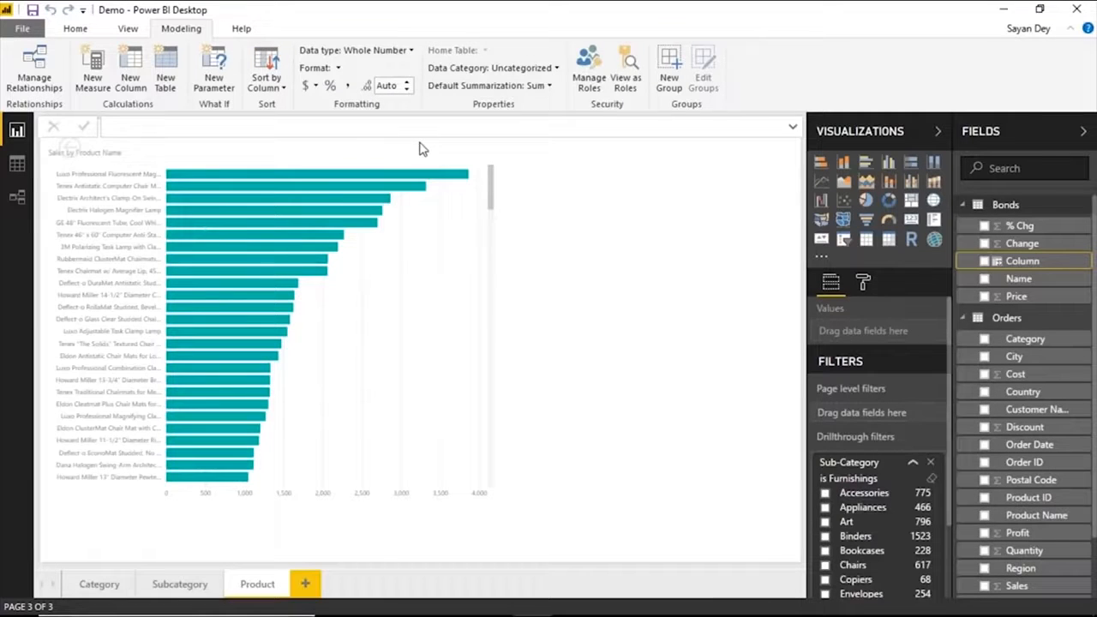
left_click(220, 127)
type("SUM(")
type("Orders[Sales])")
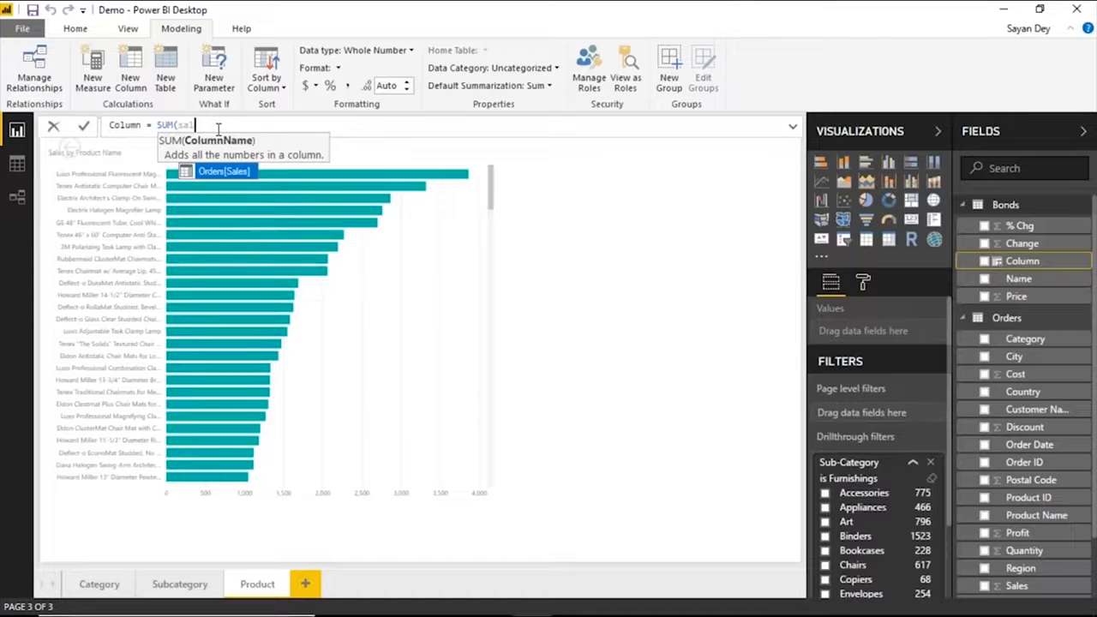
key("Return")
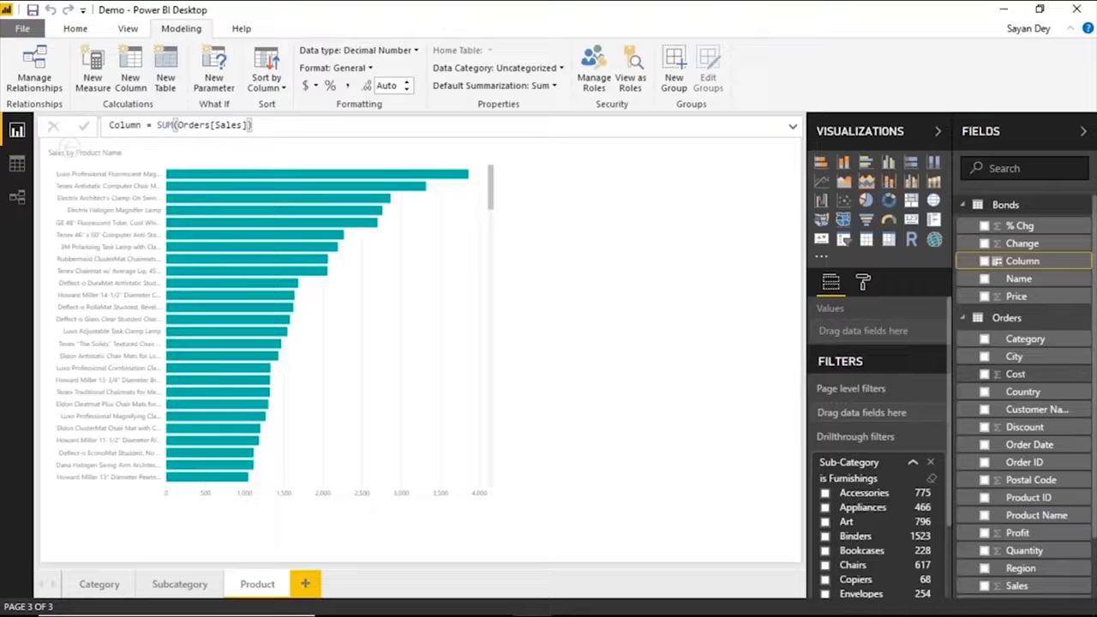
Delete the calculated column from the Bonds table and switch to the PowerPoint slide show.
left_click(1095, 342)
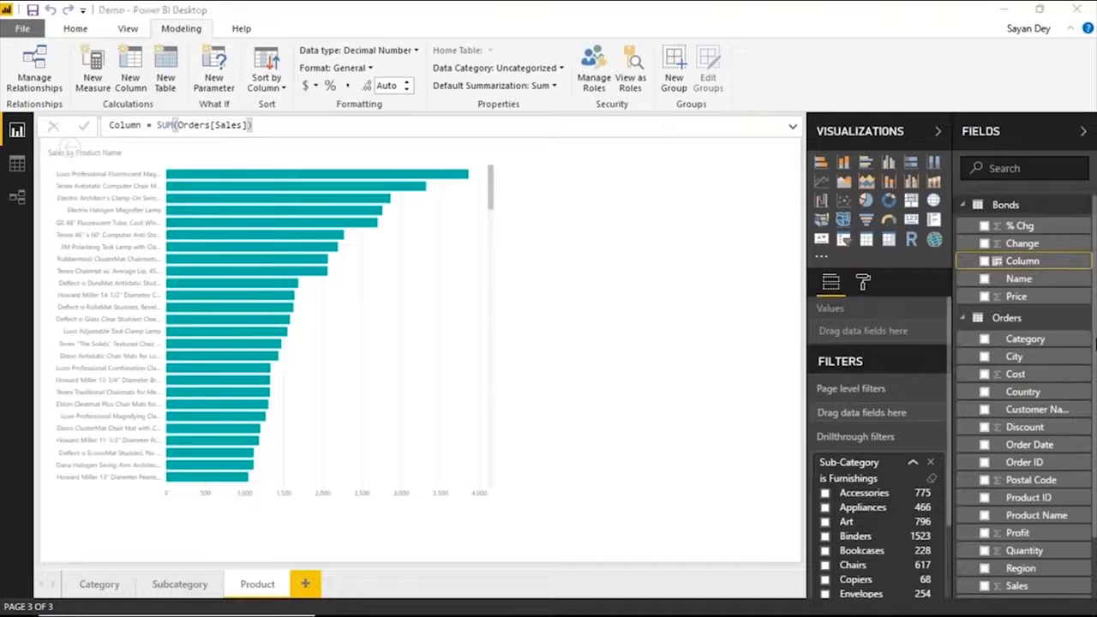
right_click(1079, 259)
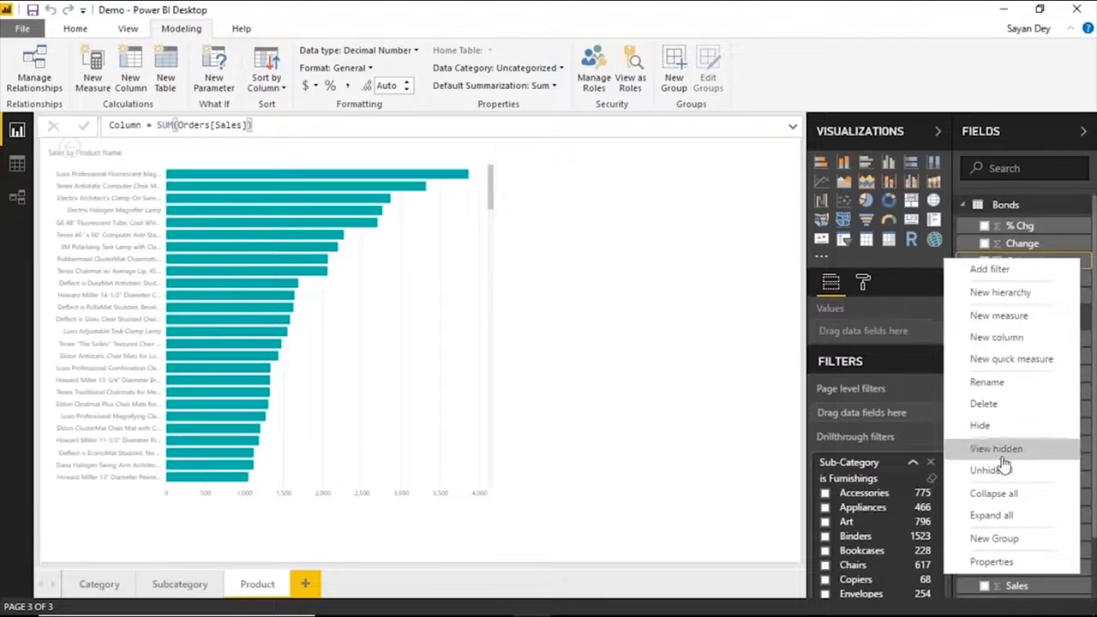
left_click(984, 404)
left_click(626, 341)
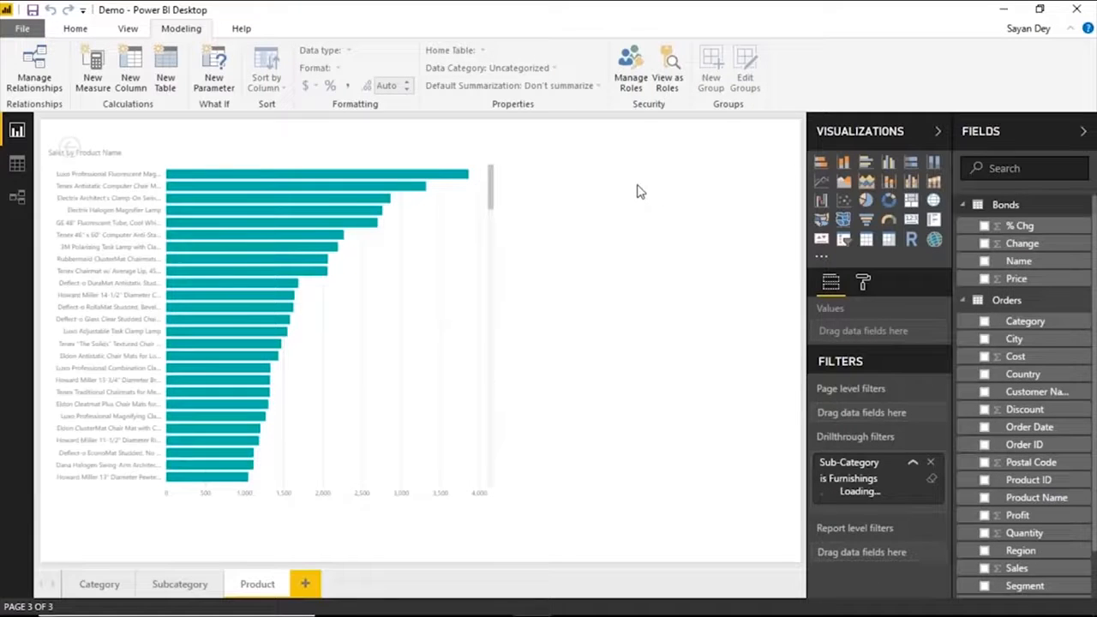
key("alt+Tab")
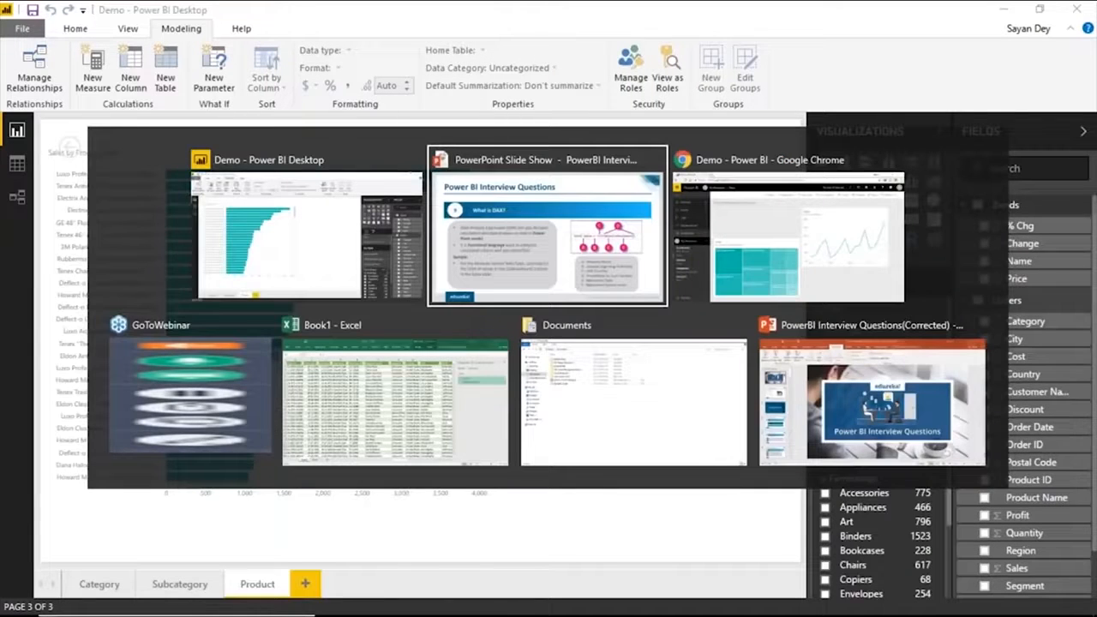
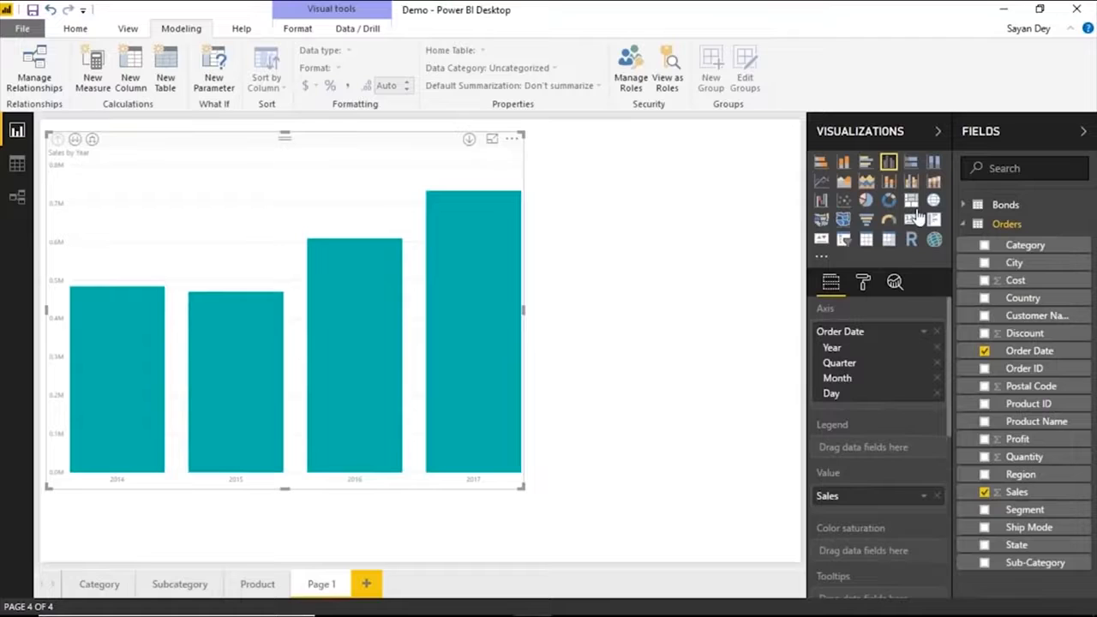
Convert the Sales by Year chart to a table, add Sub-Category, remove Order Date, and enlarge the table in focus mode.
left_click(867, 241)
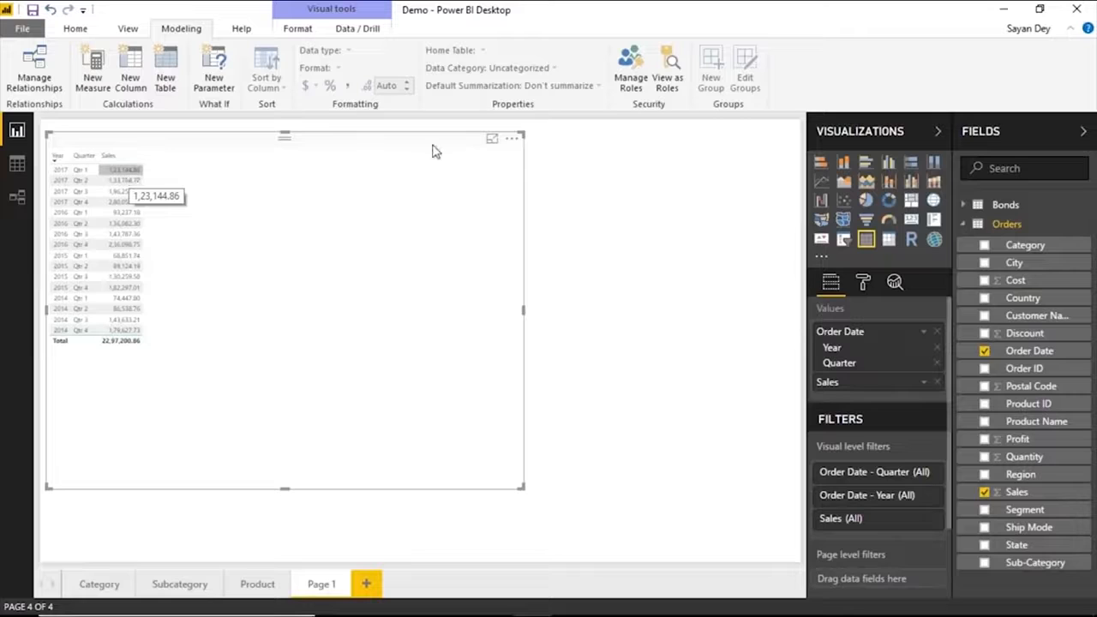
left_click_drag(1032, 562, 887, 341)
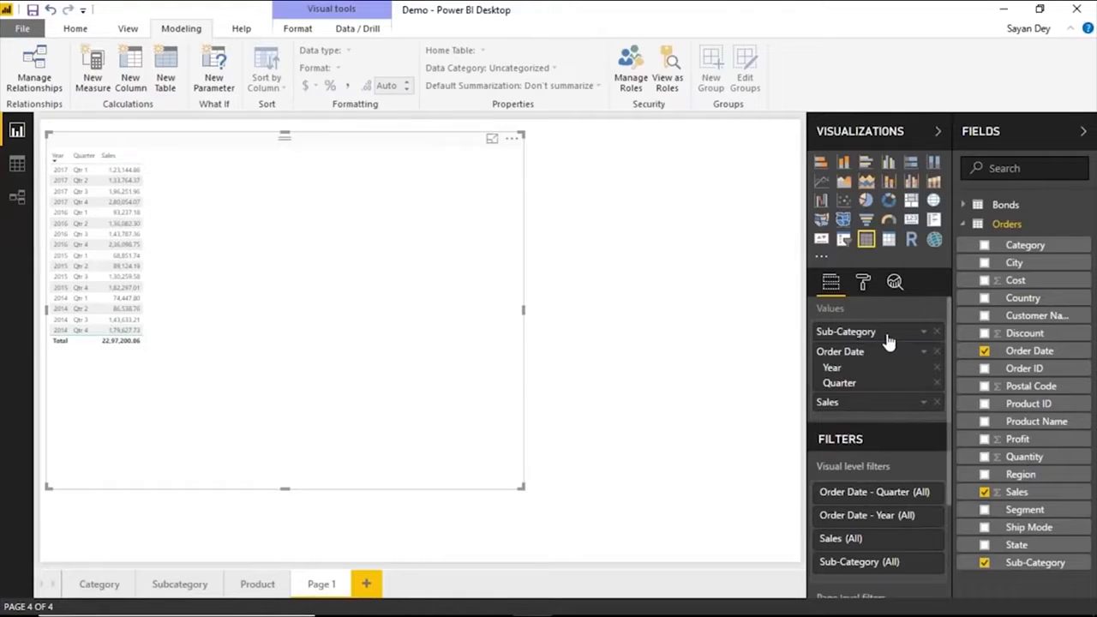
left_click(937, 352)
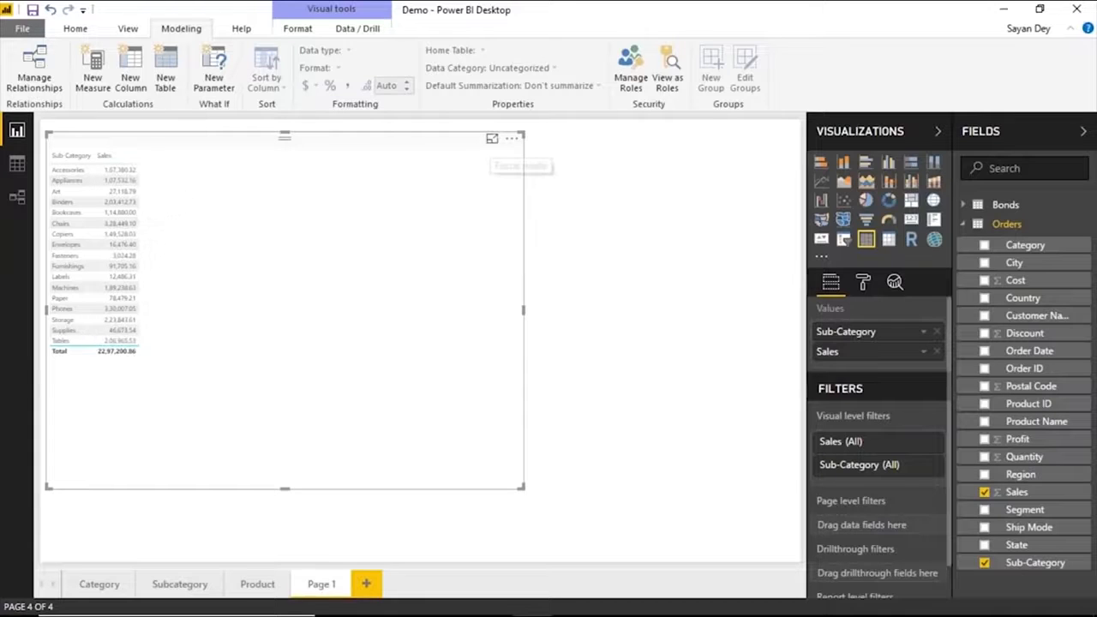
left_click(492, 138)
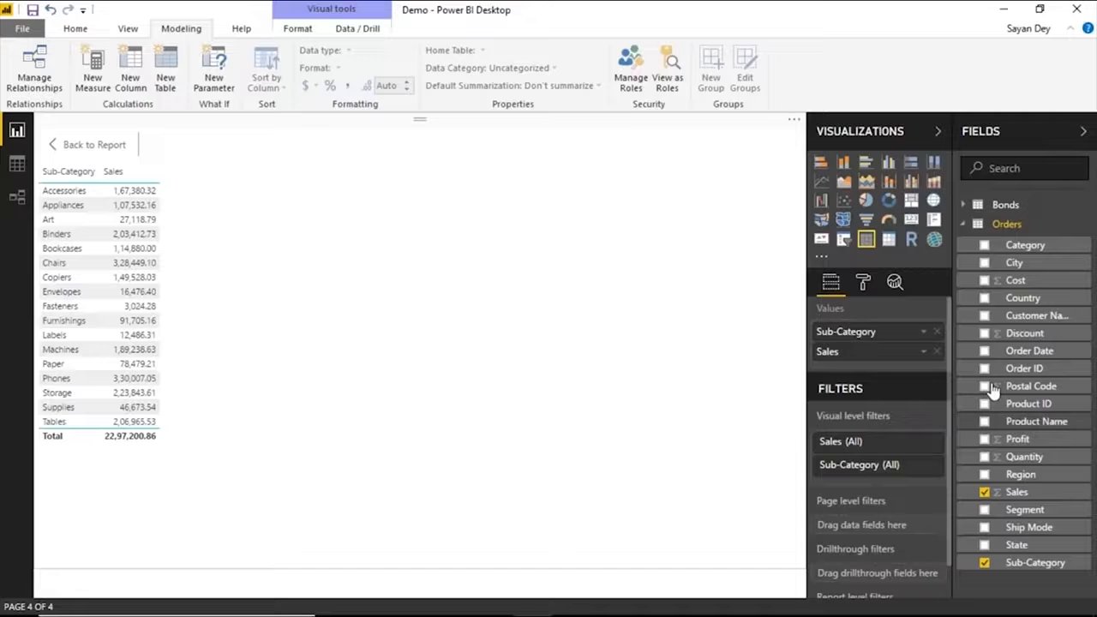
Show the table's Sales values as a percent of grand total.
left_click(924, 353)
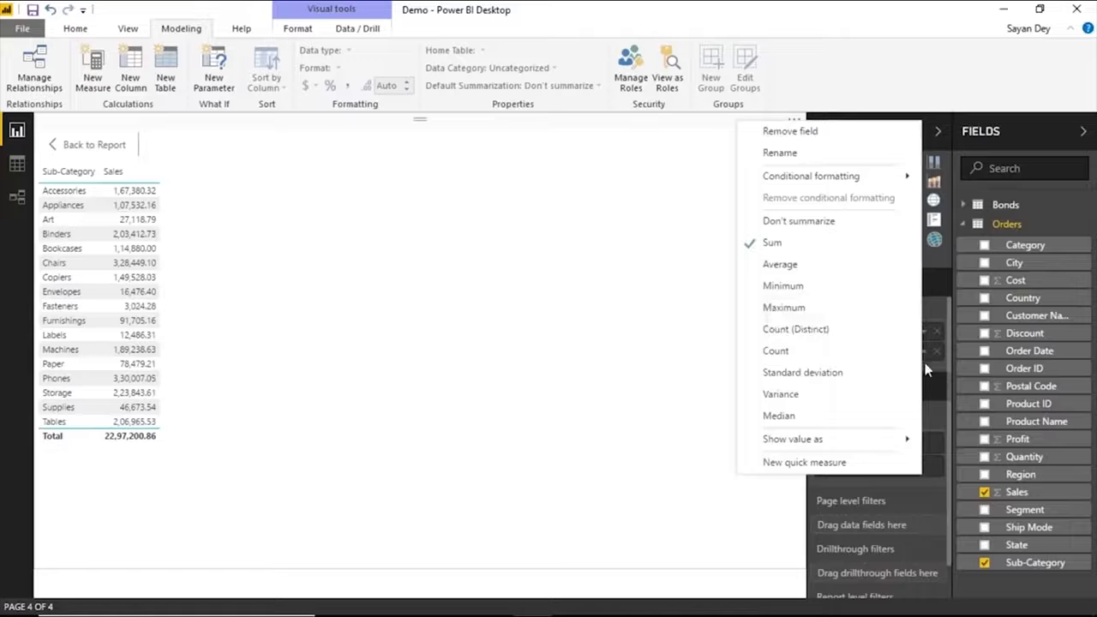
mouse_move(812, 442)
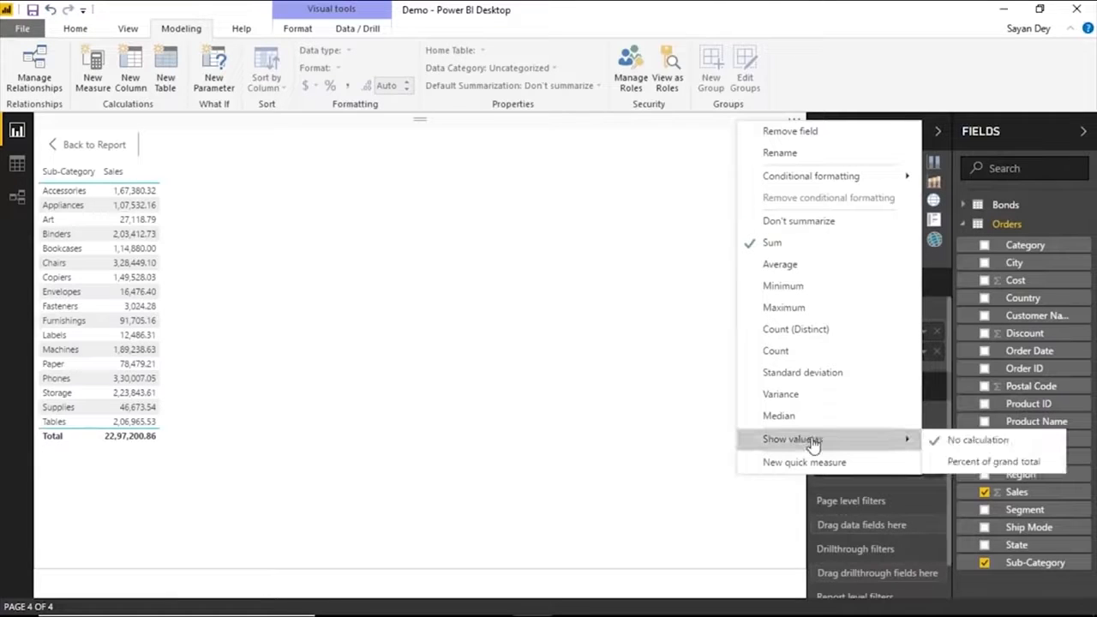
left_click(994, 462)
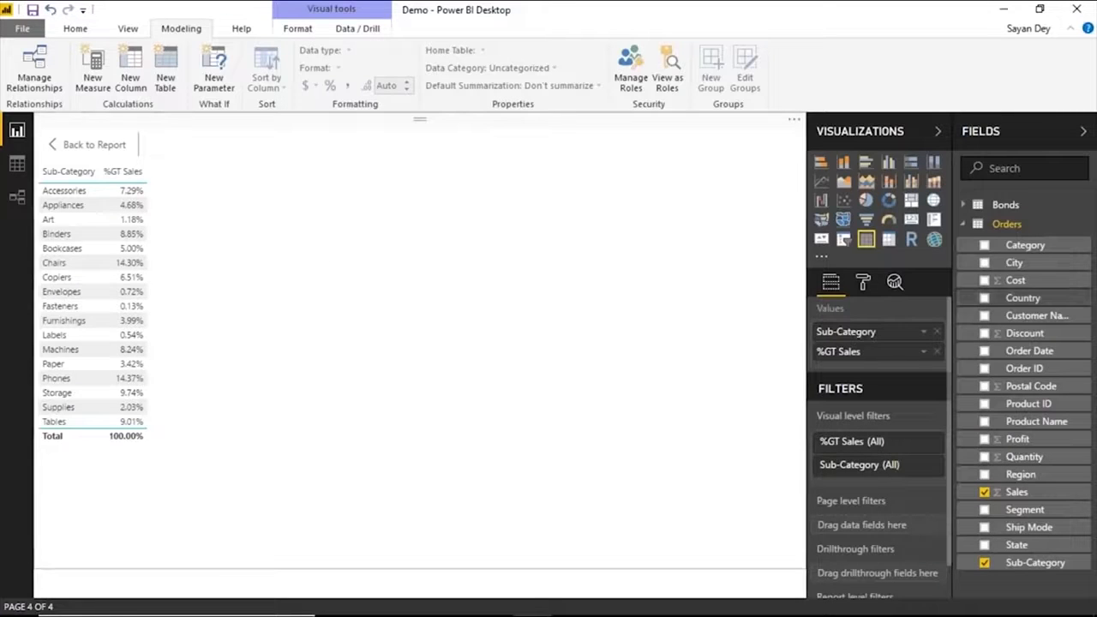
left_click_drag(1027, 388, 947, 352)
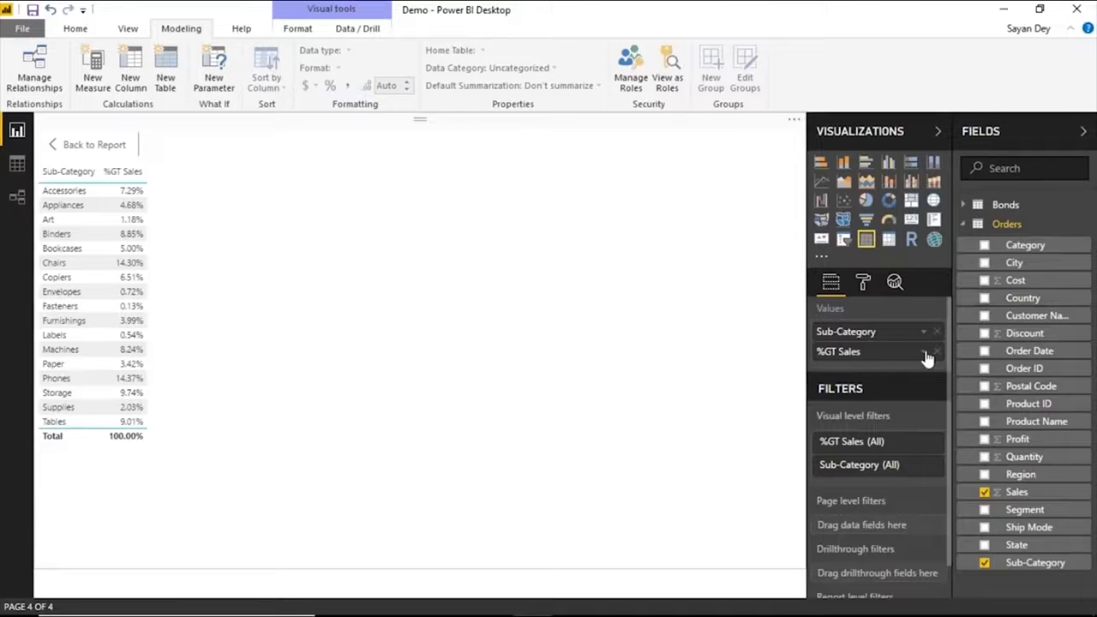
Set the Sales values in the table to show with no calculation.
left_click(924, 354)
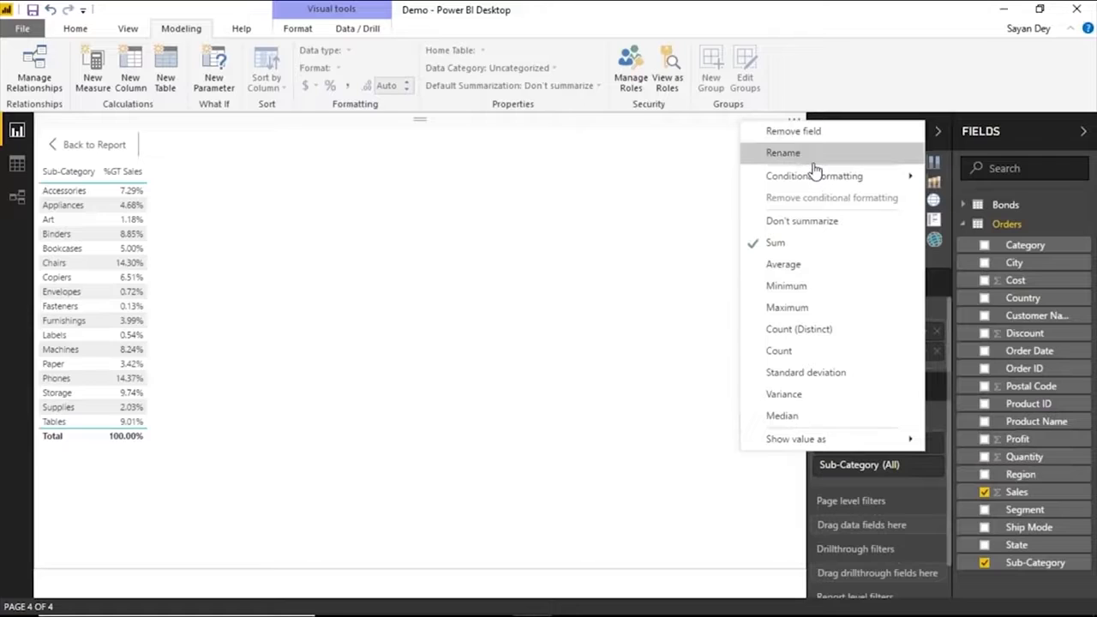
left_click(926, 355)
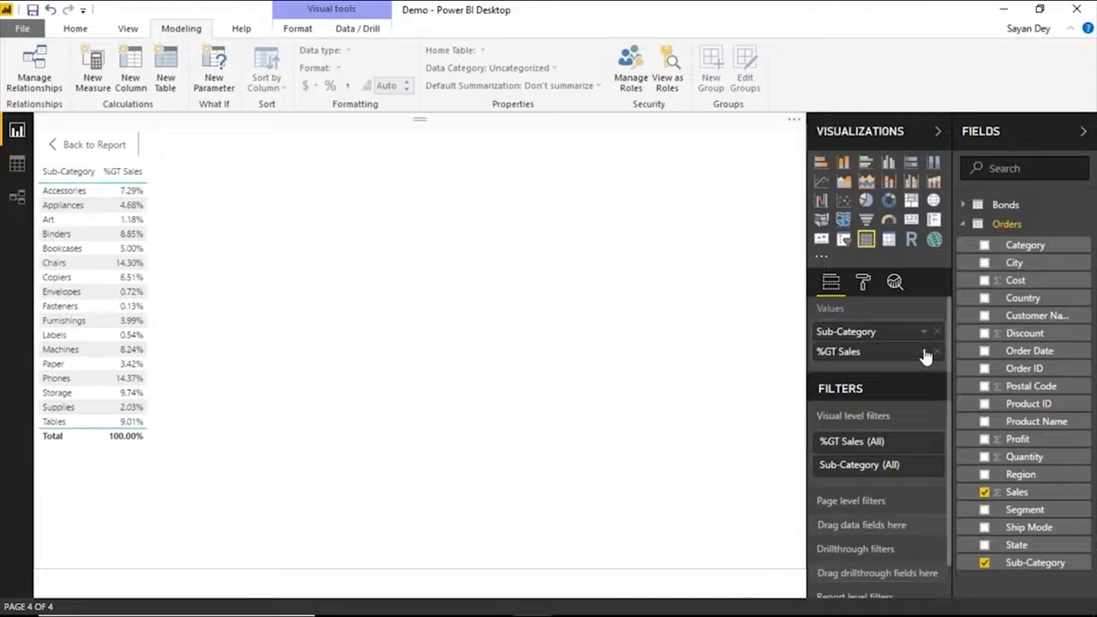
left_click(925, 353)
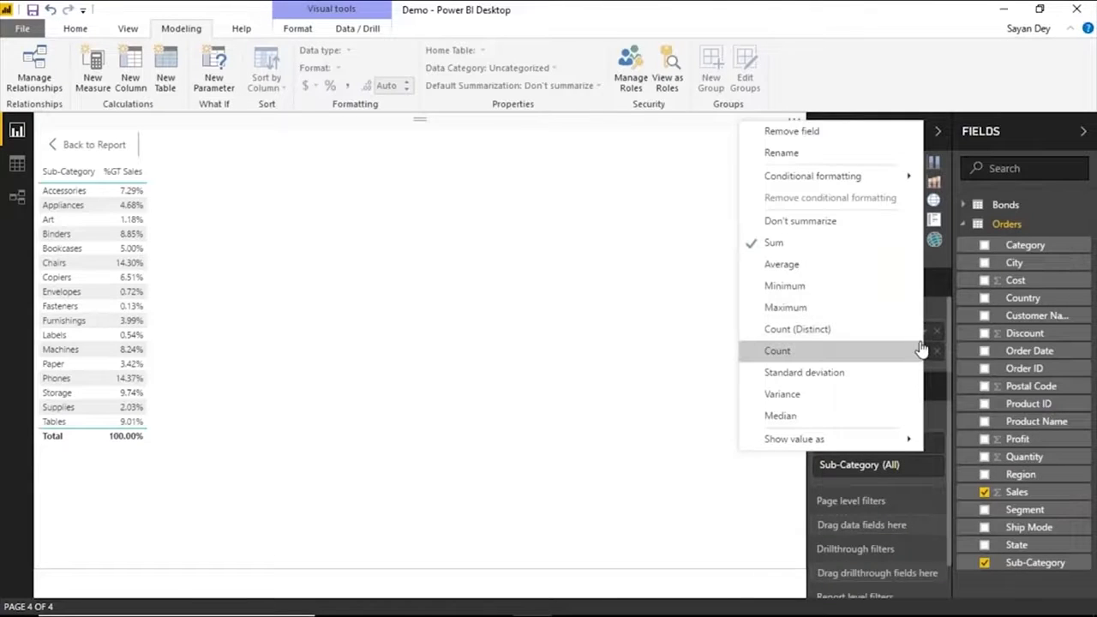
mouse_move(829, 440)
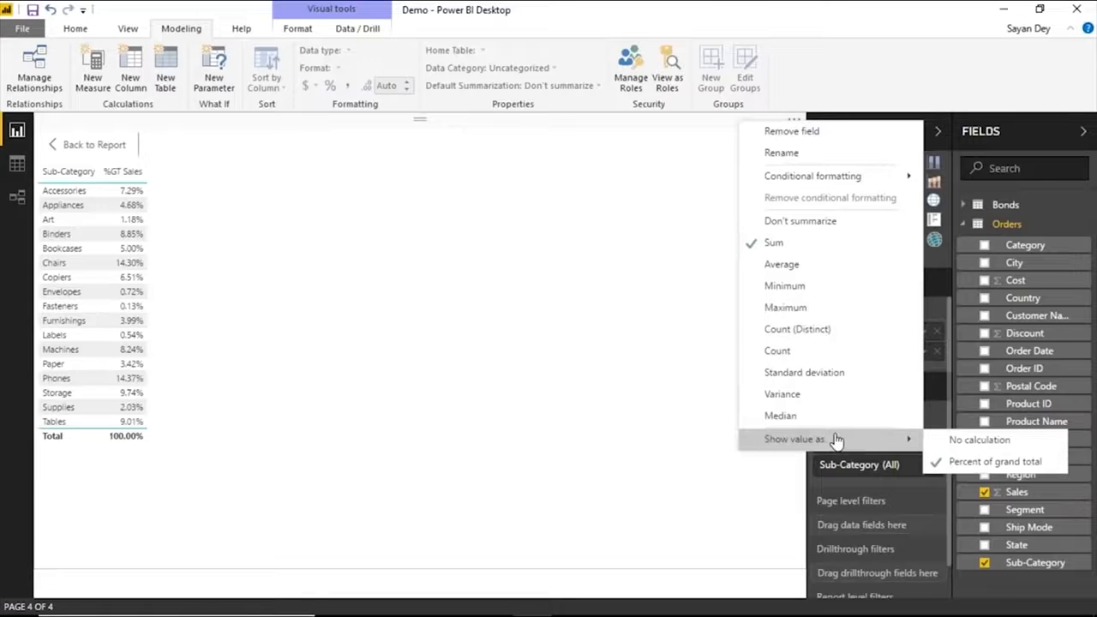
left_click(955, 441)
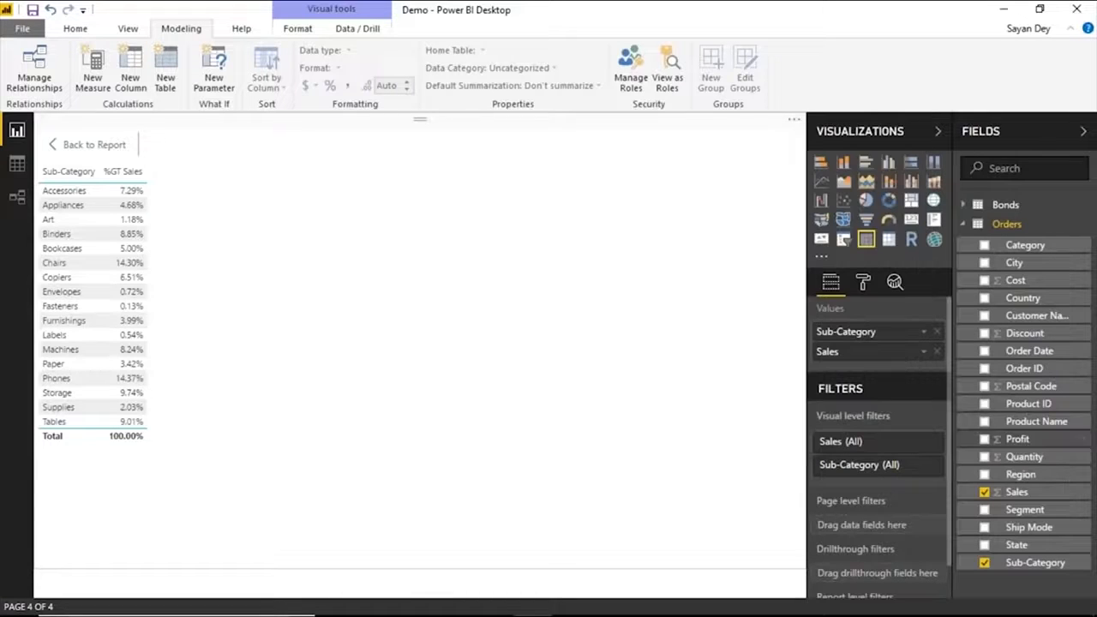
Create a Star rating quick measure on Sum of Sales with 5 stars, lowest rating value 0 and highest rating value 250000.
left_click(926, 331)
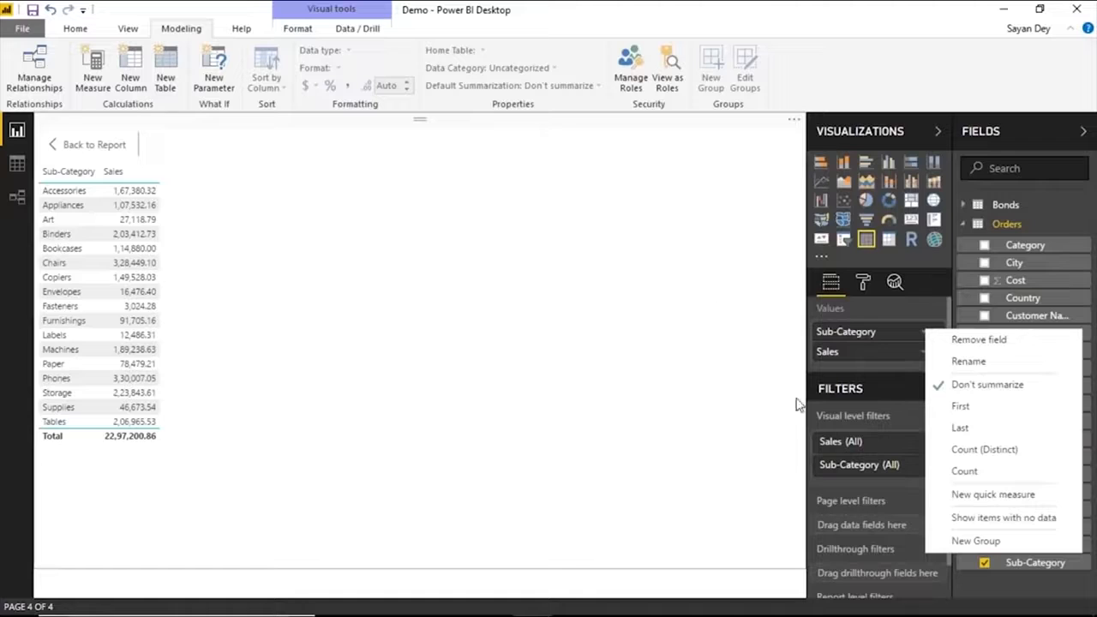
left_click(1002, 517)
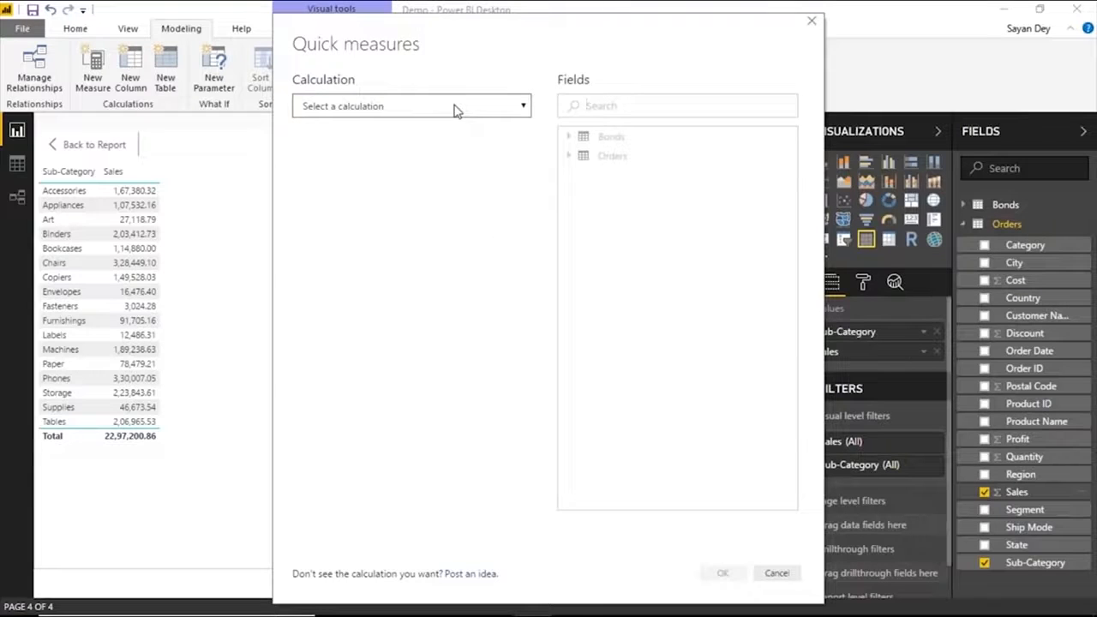
left_click(454, 108)
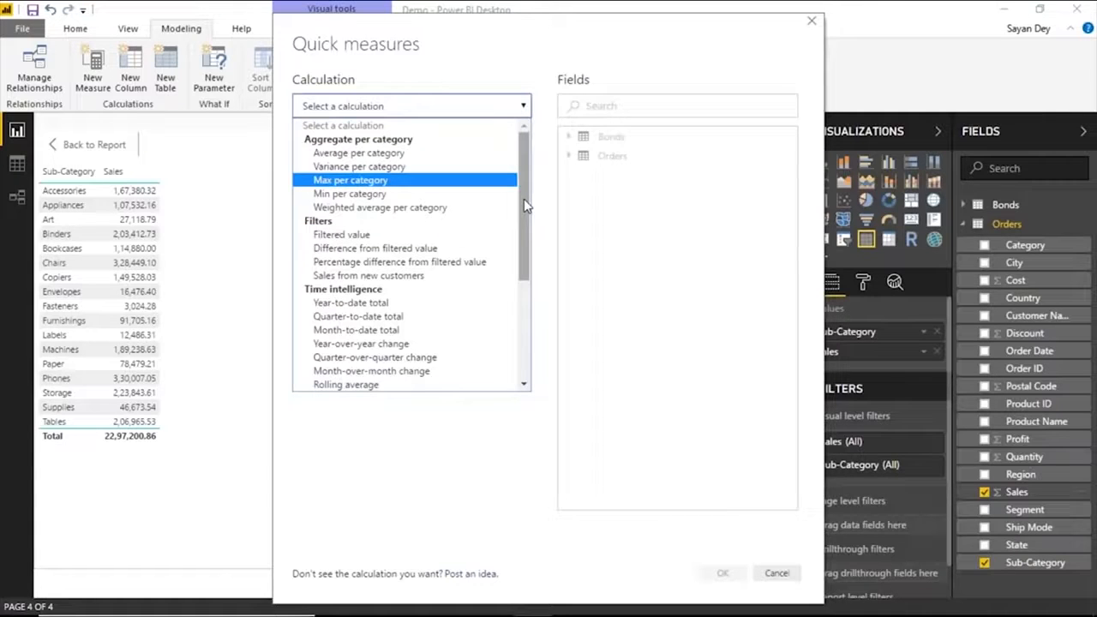
left_click_drag(522, 213, 522, 214)
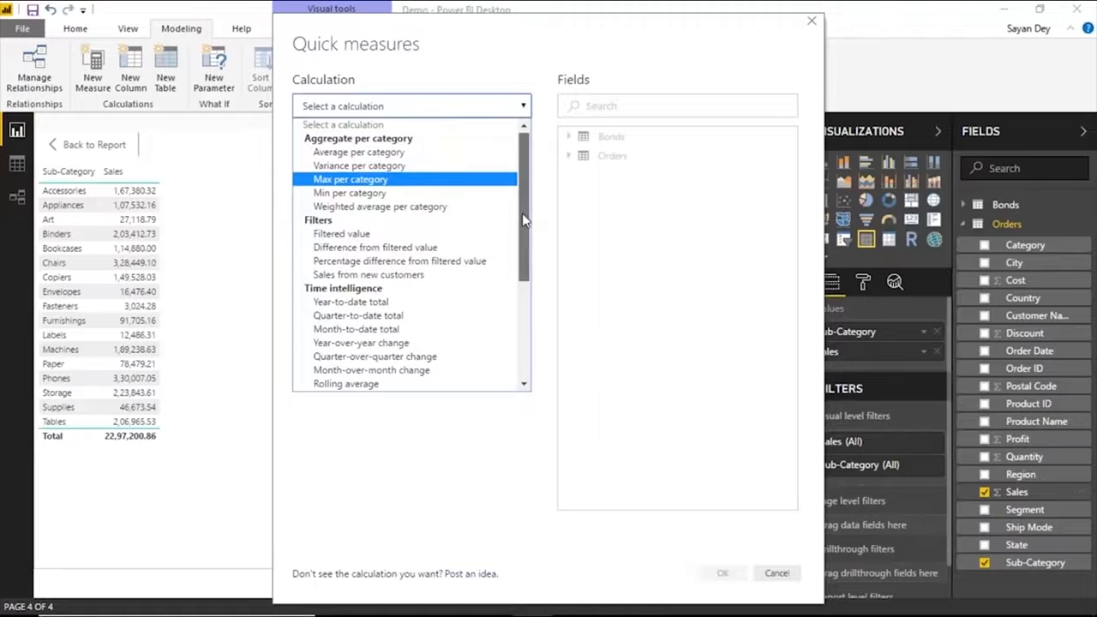
left_click_drag(523, 220, 515, 275)
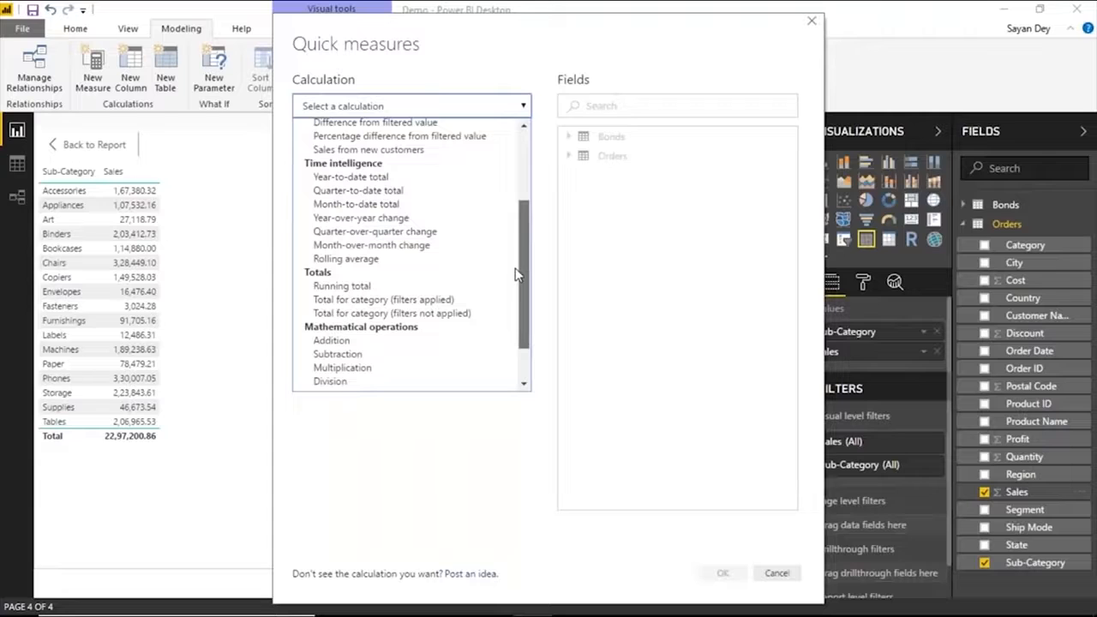
left_click_drag(516, 274, 377, 372)
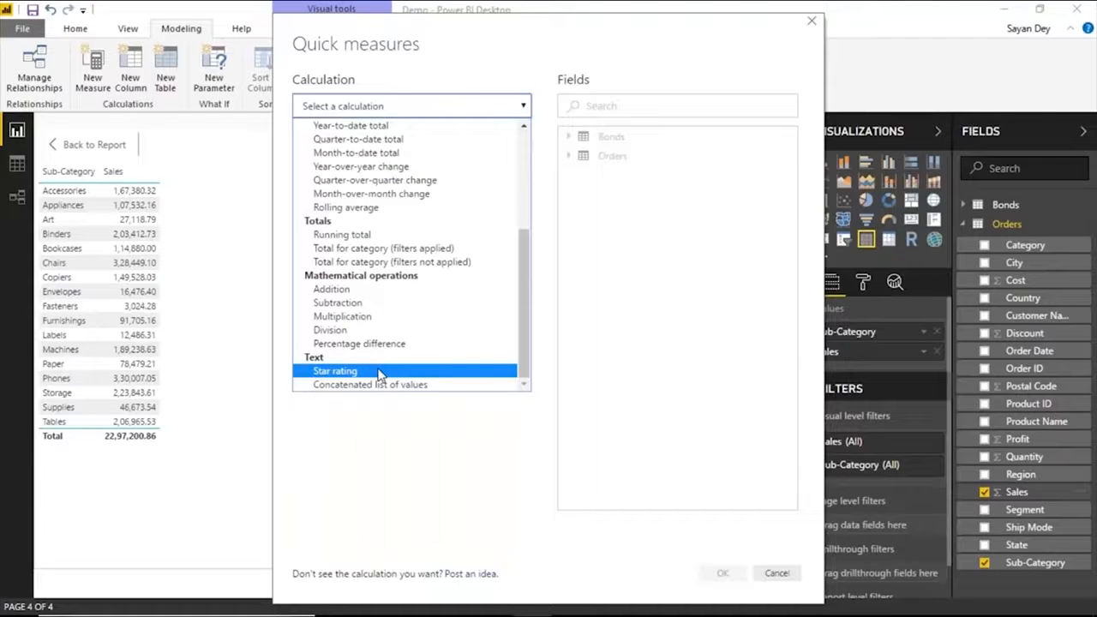
left_click(377, 371)
left_click(310, 372)
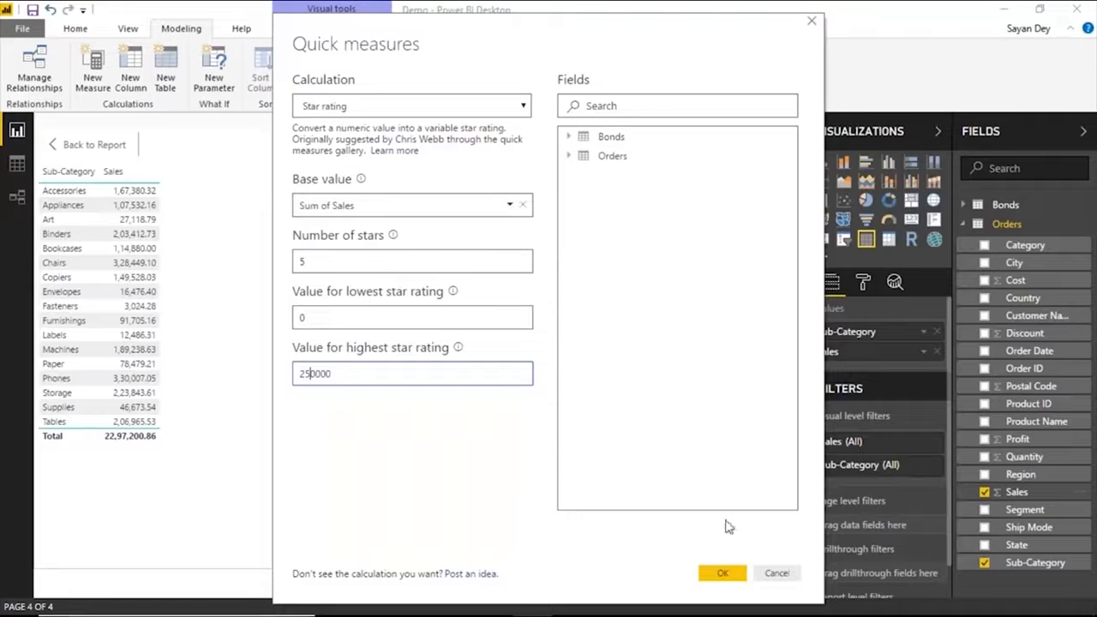
left_click(722, 573)
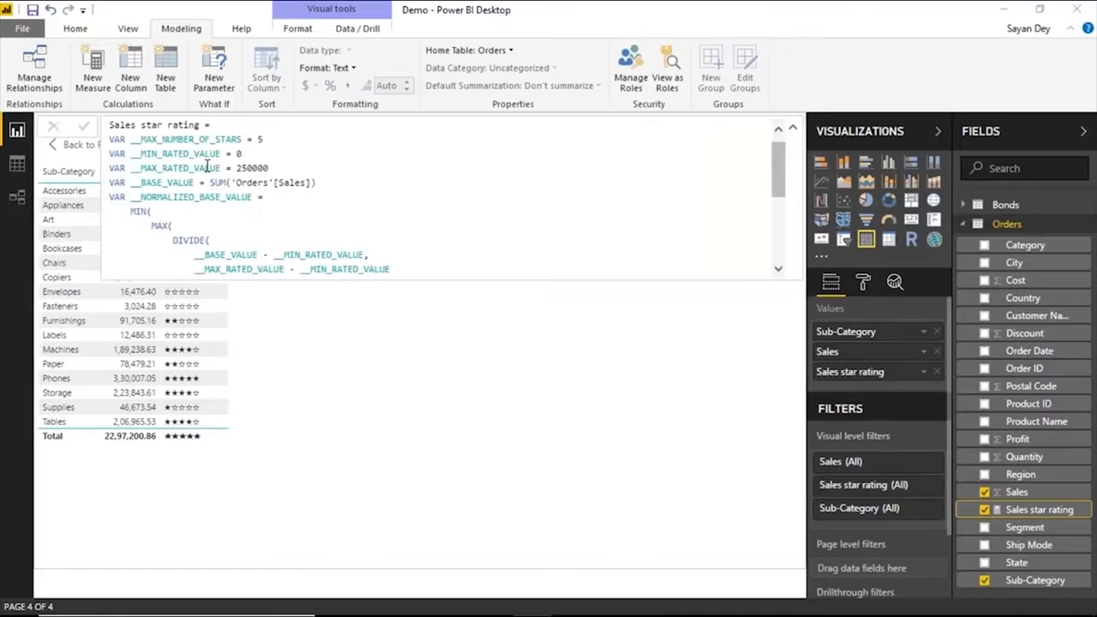
Review the full DAX formula of the Sales star rating measure and collapse the formula bar.
scroll(206, 165, "down", 3)
left_click_drag(778, 218, 789, 169)
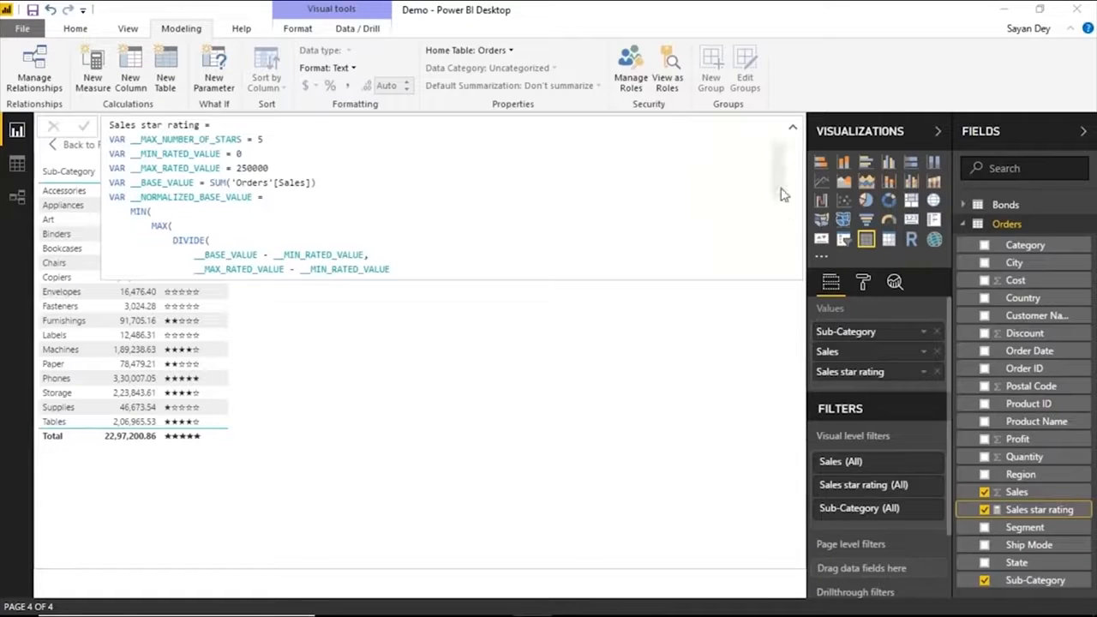
left_click_drag(774, 165, 777, 227)
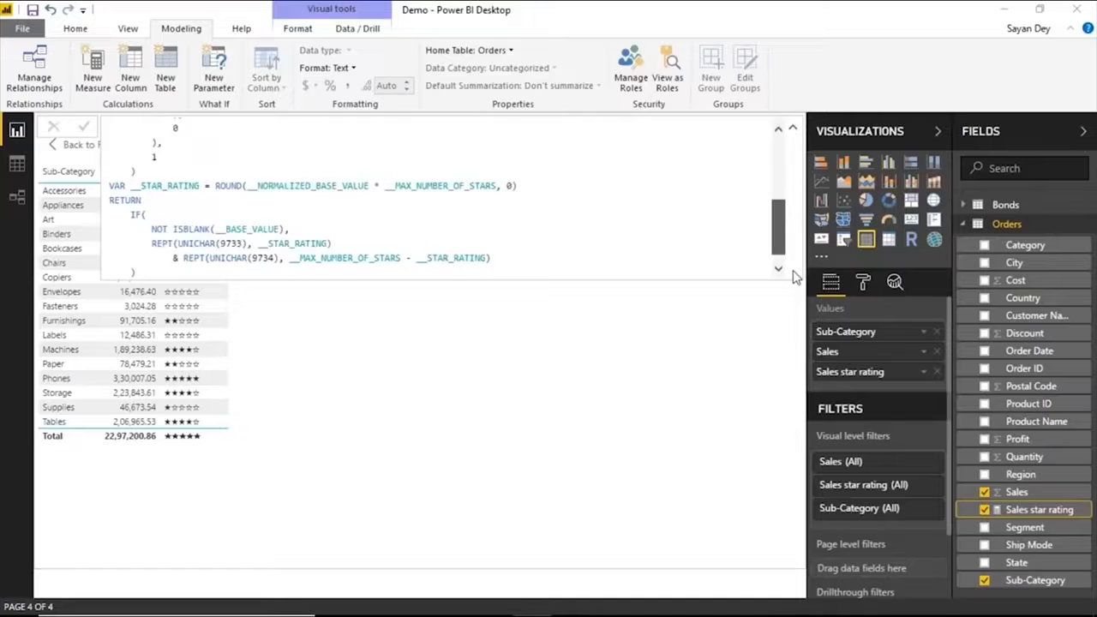
left_click(792, 128)
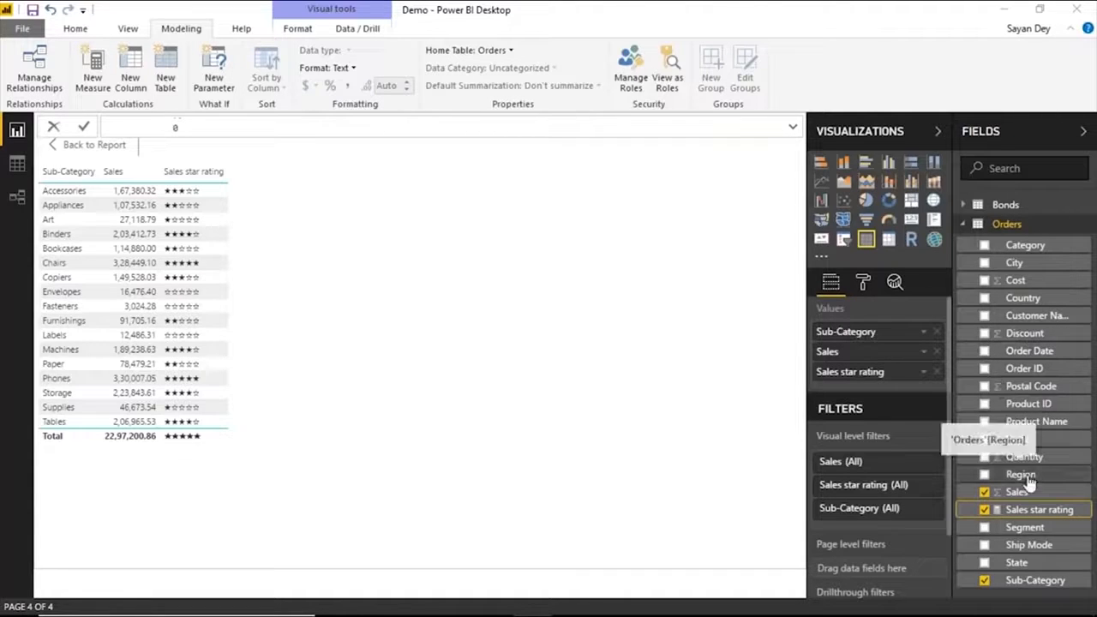
Add Region to the table after Sub-Category, review the star ratings by region, and return to the report.
left_click_drag(1026, 480, 908, 351)
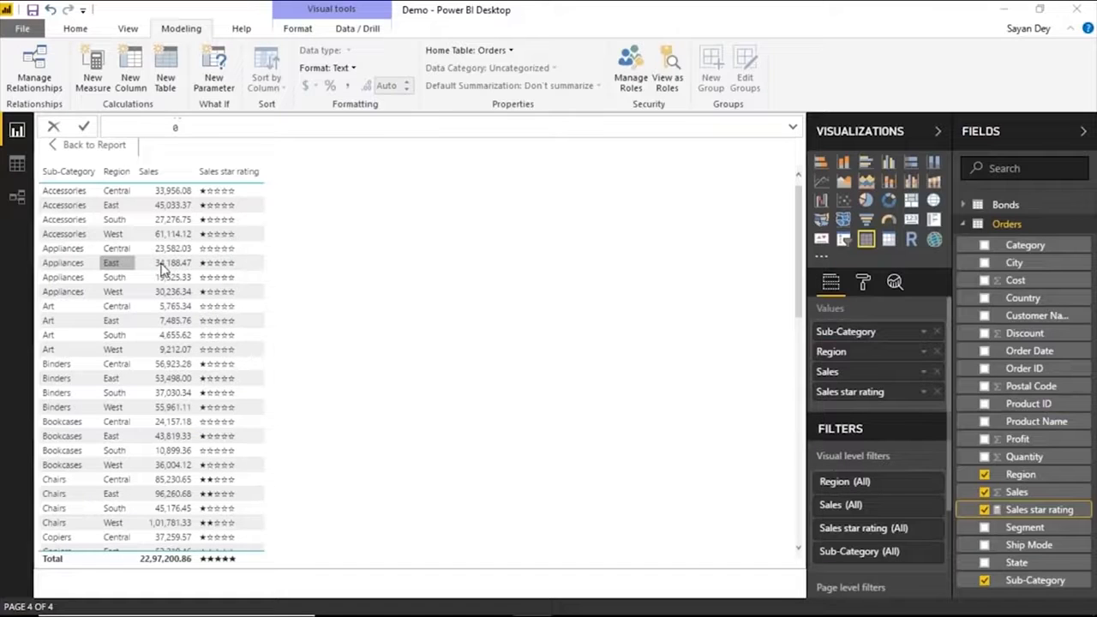
scroll(163, 272, "down", 10)
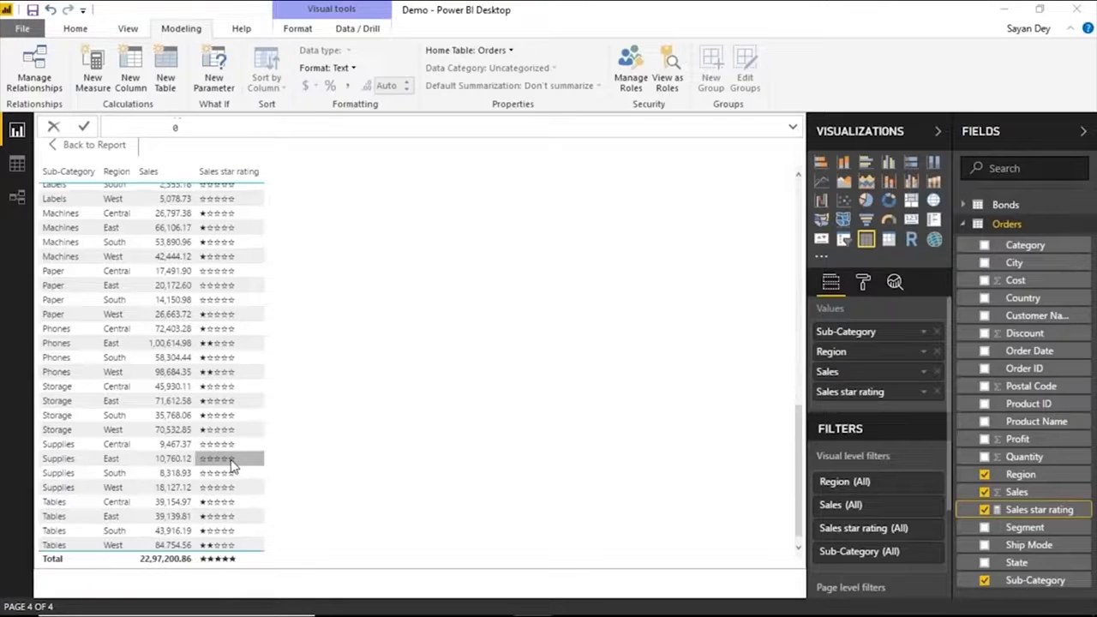
left_click(97, 148)
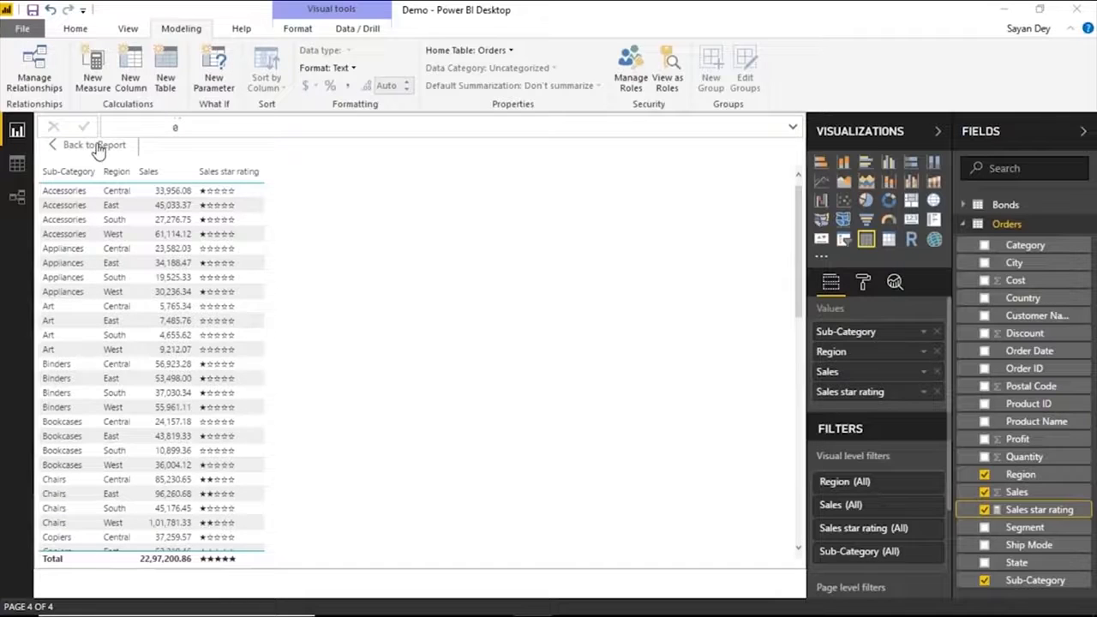
left_click(97, 146)
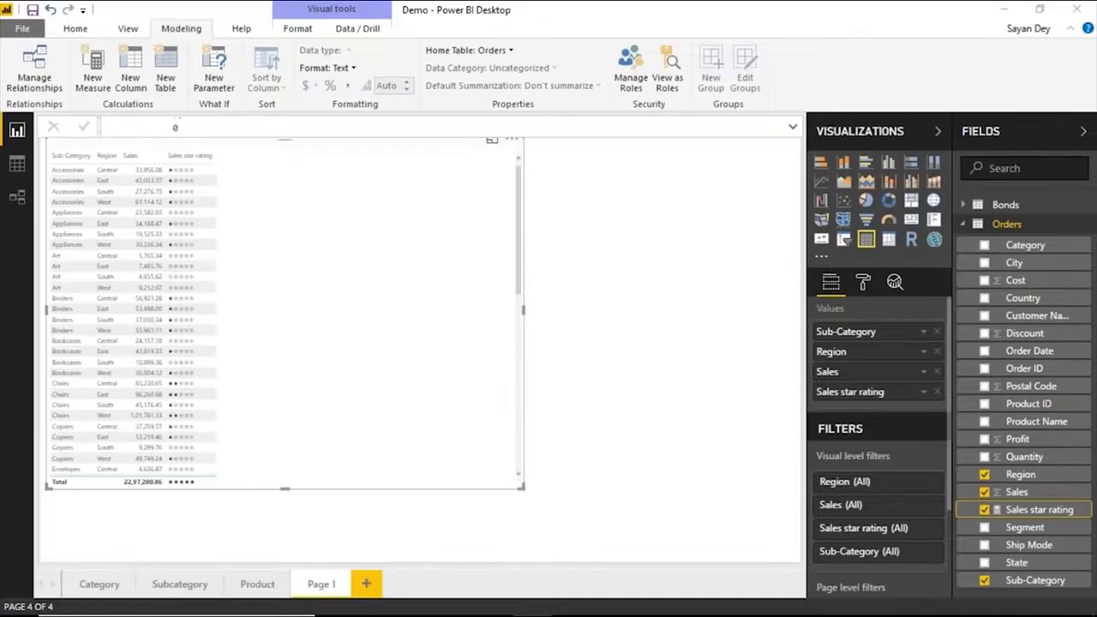
Remove the Sales star rating and Region fields from the table.
left_click(937, 393)
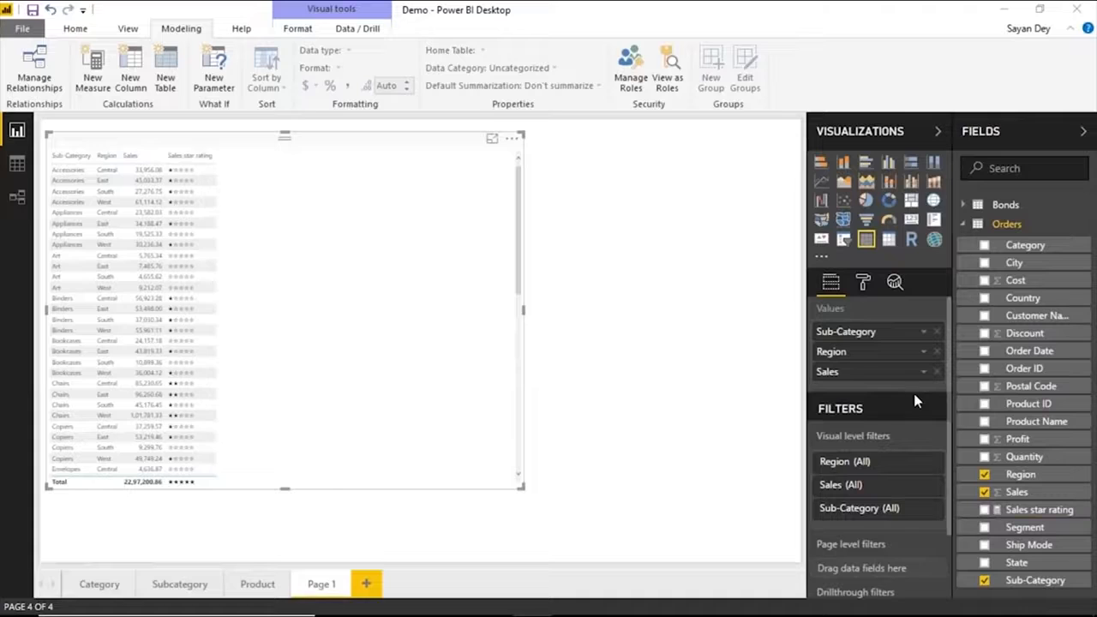
left_click(937, 353)
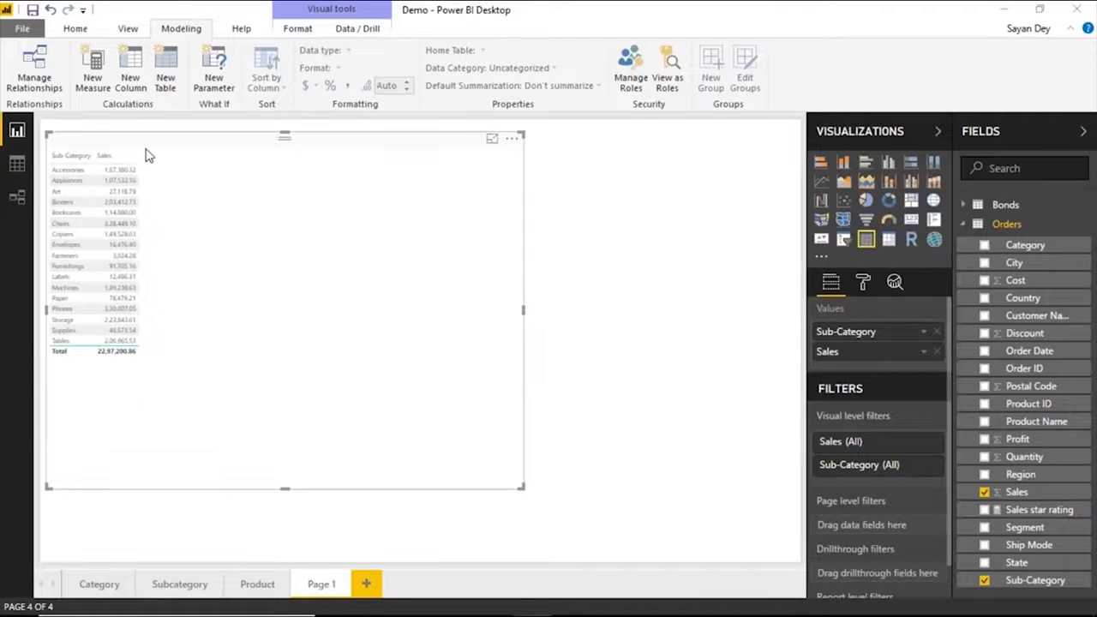
left_click(120, 180)
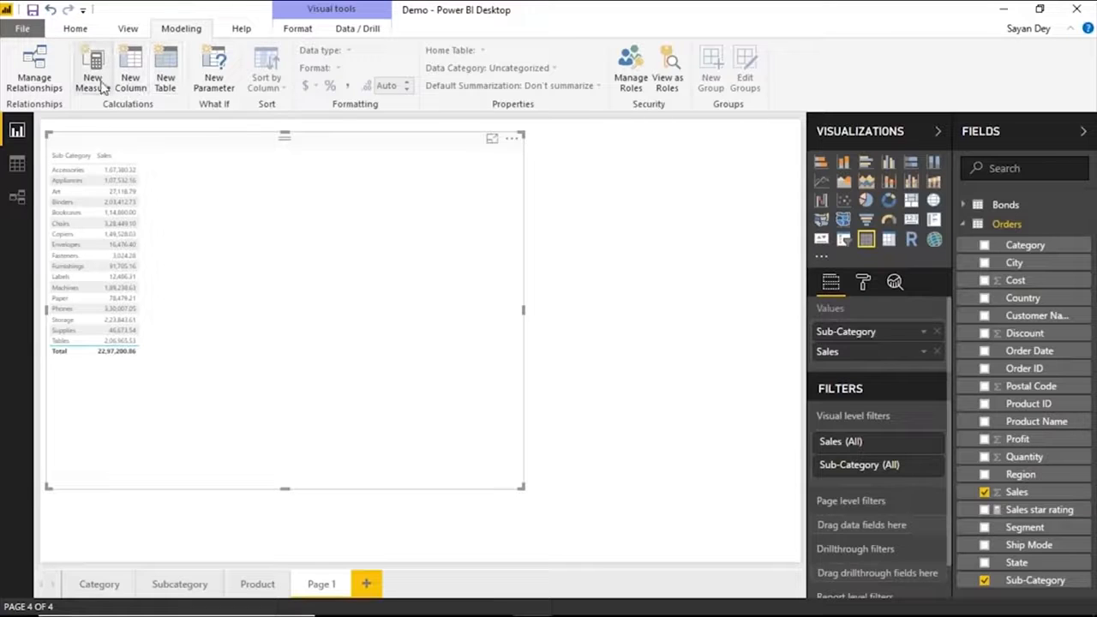
Create a new measure named Sales % and begin its formula with SUM(Orders[Sales] / CALCULATE(.
left_click(93, 82)
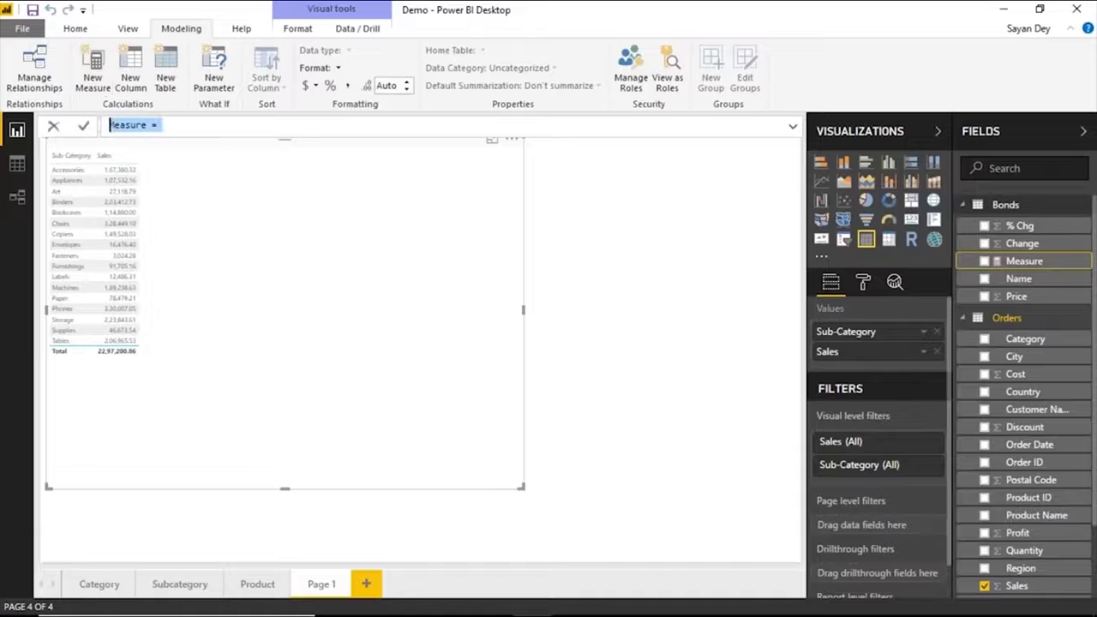
type("Sales")
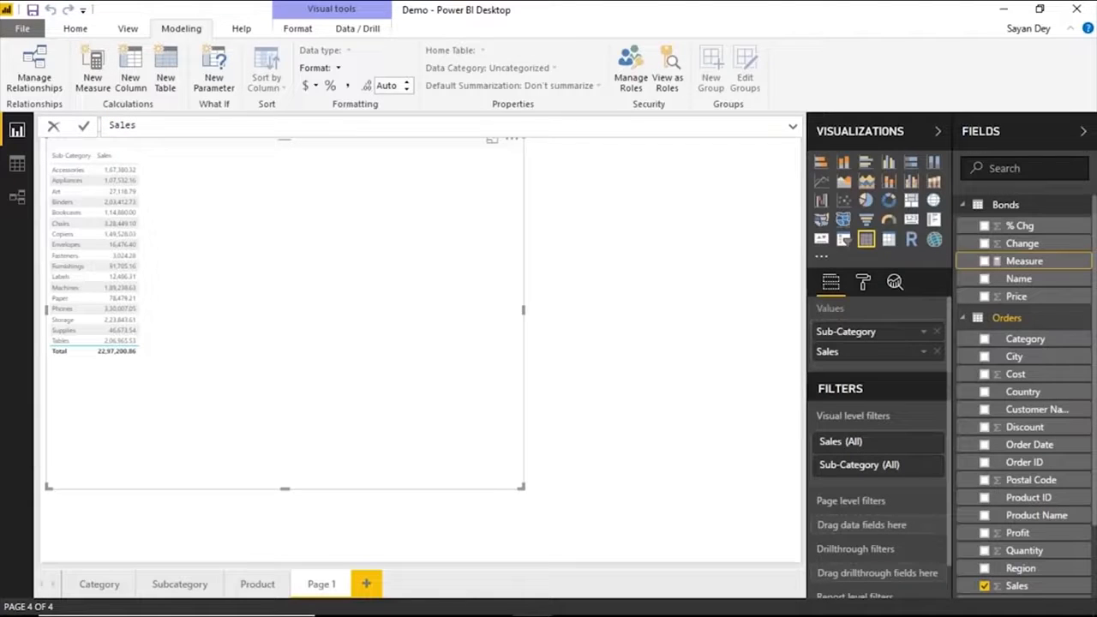
type(" % = SUM(")
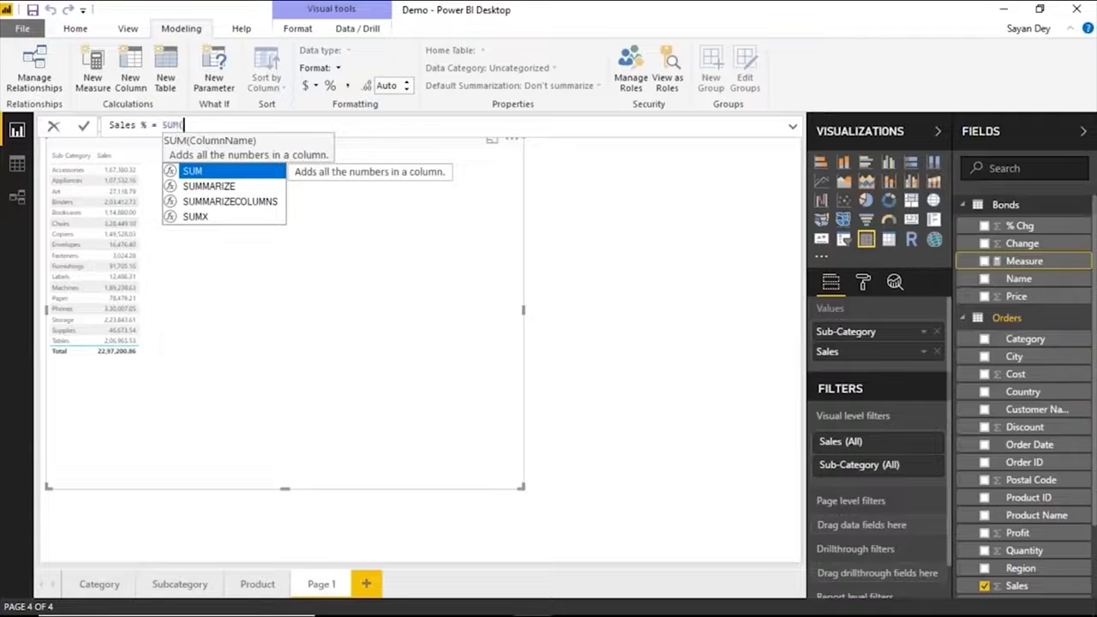
type("Orders[Sales] / CALCULATE(")
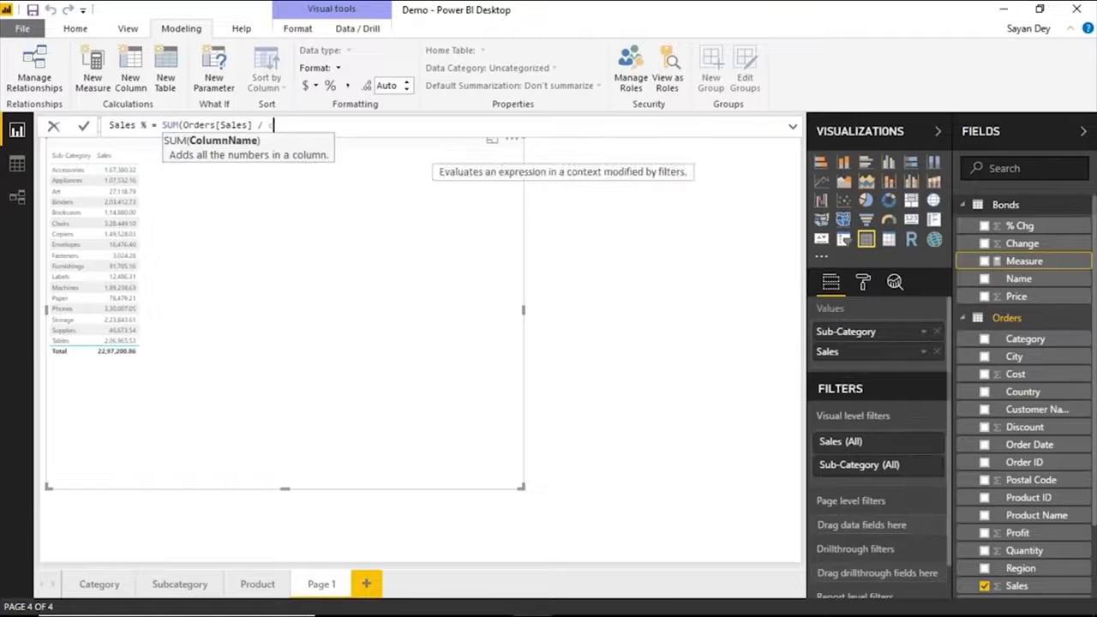
type("s")
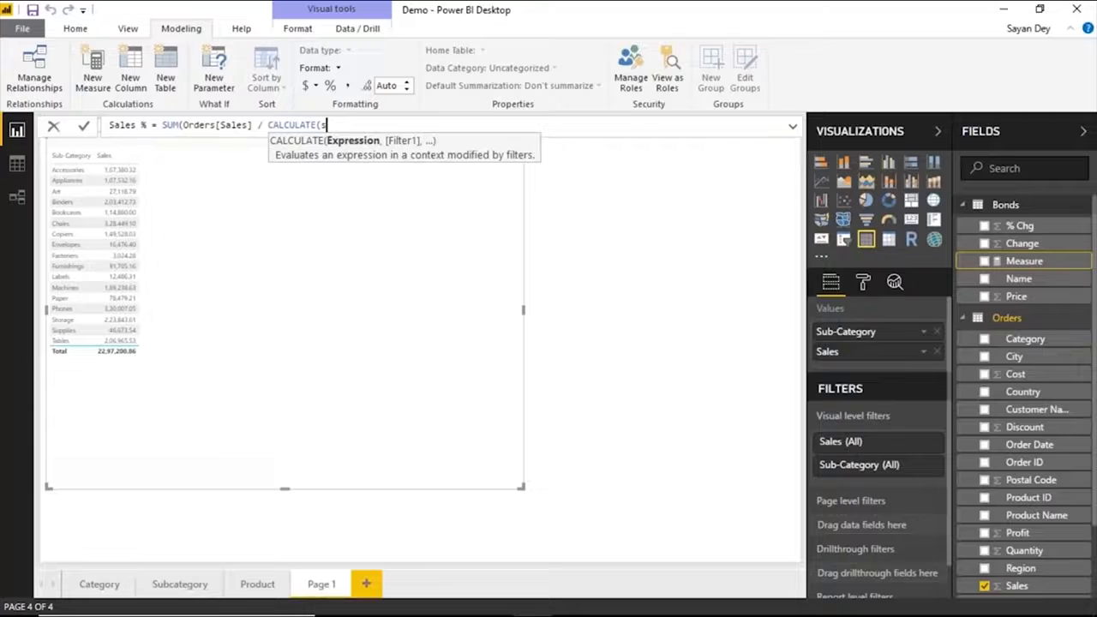
type("um")
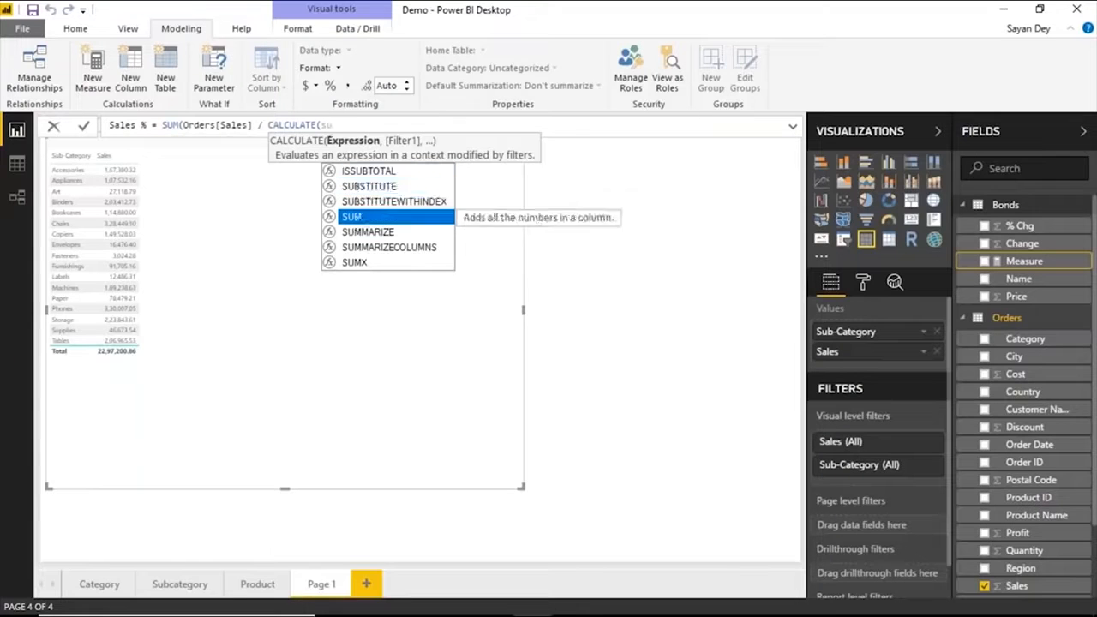
key("Tab")
type("Orders[Sales]")
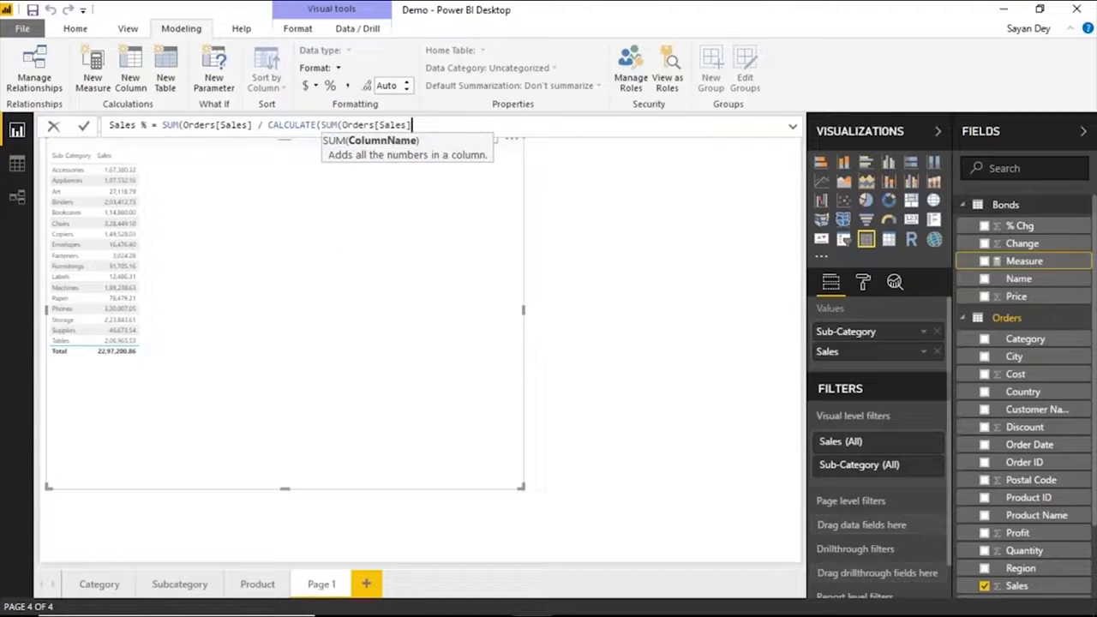
type("), a")
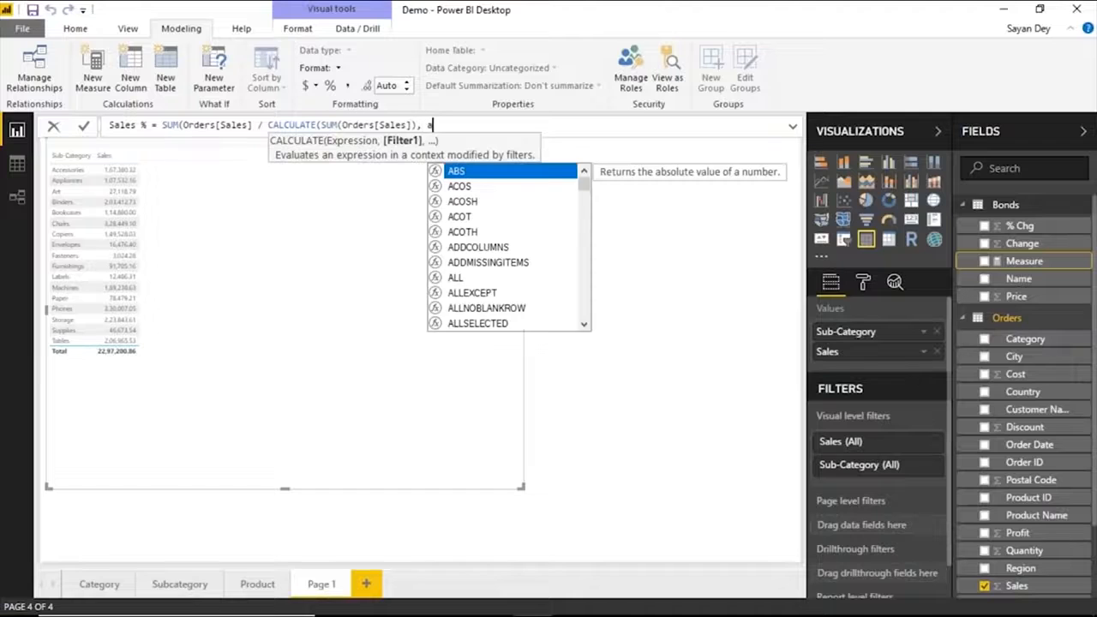
type("ll")
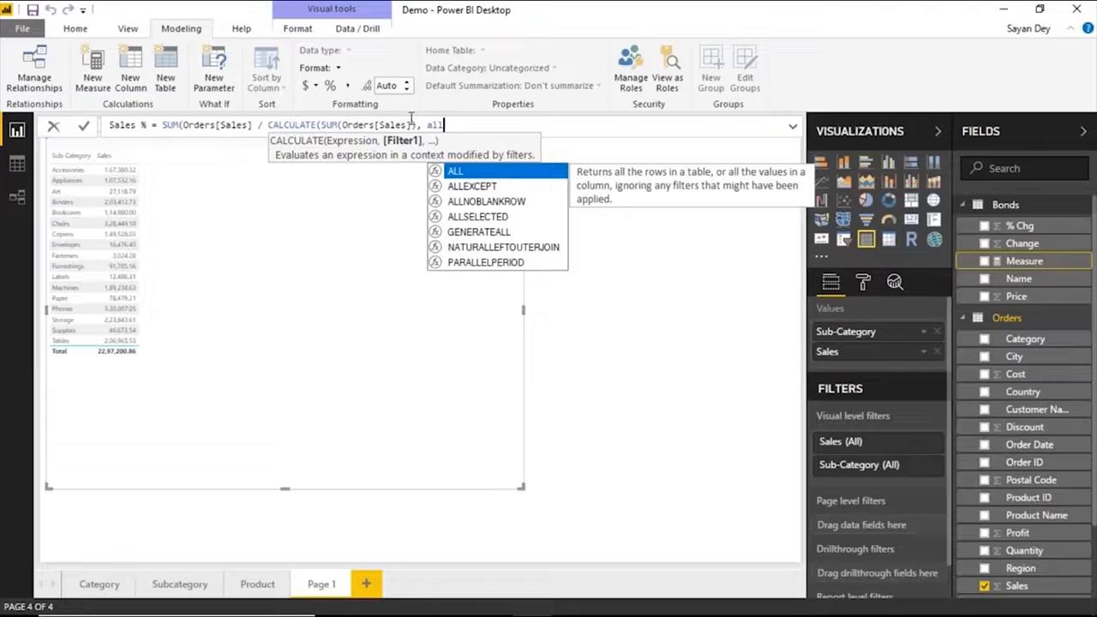
key("BackSpace")
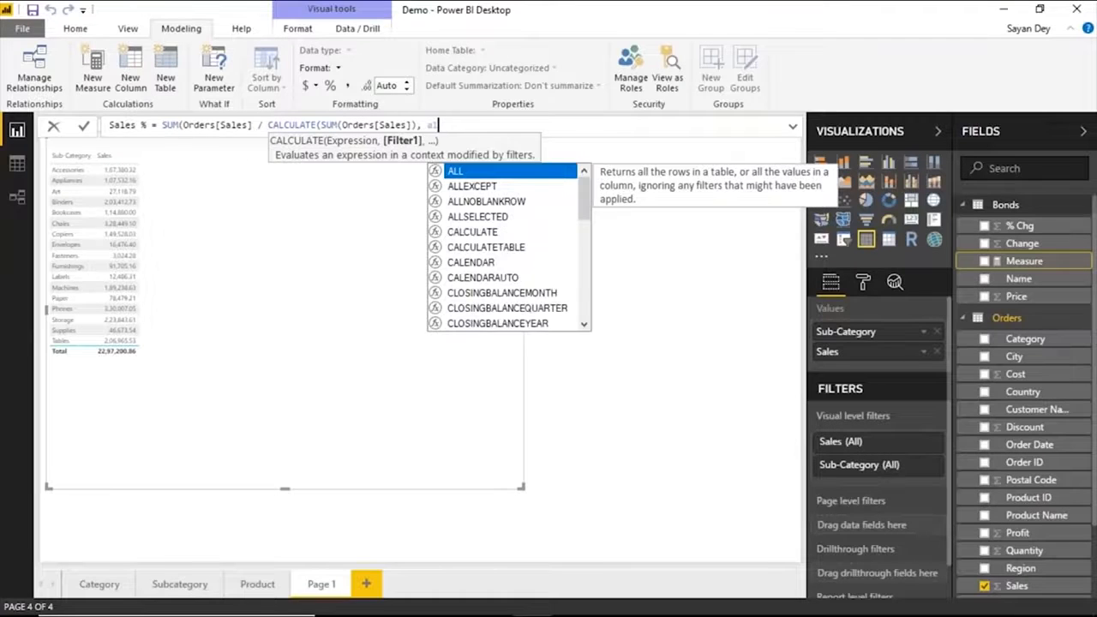
key("BackSpace")
key("BackSpace")
key("BackSpace")
key("BackSpace")
key("BackSpace")
key("BackSpace")
key("BackSpace")
key("BackSpace")
key("BackSpace")
key("BackSpace")
key("BackSpace")
key("BackSpace")
key("BackSpace")
key("BackSpace")
key("BackSpace")
key("BackSpace")
key("BackSpace")
key("BackSpace")
key("BackSpace")
key("BackSpace")
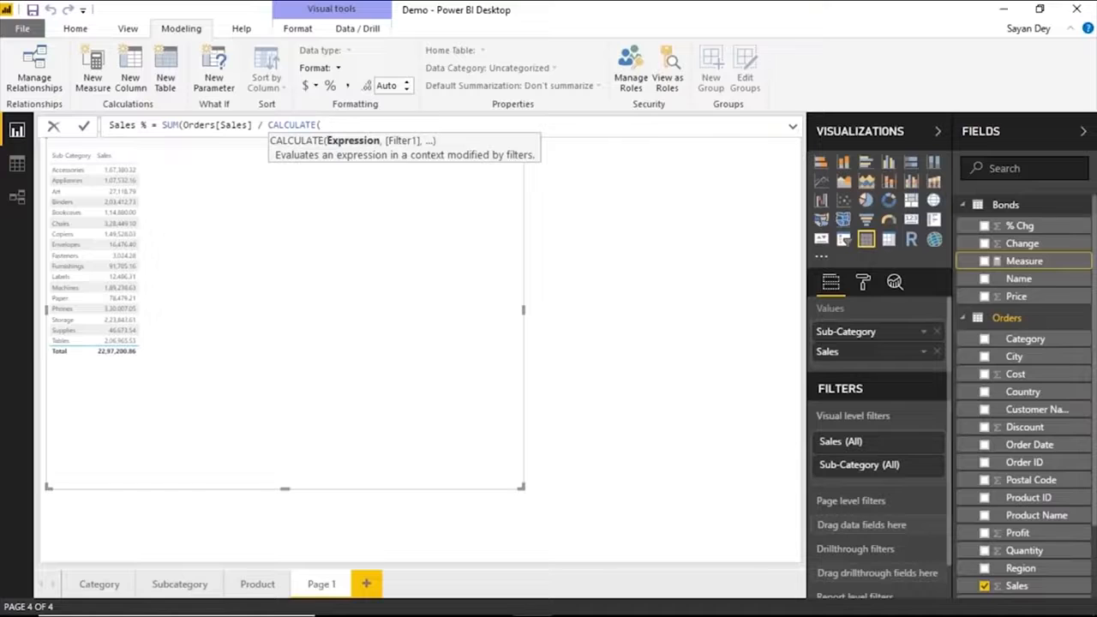
Enter SUM(Orders[Sales]) as the expression of CALCULATE in the Sales % formula.
type("sum(sale")
key("Tab")
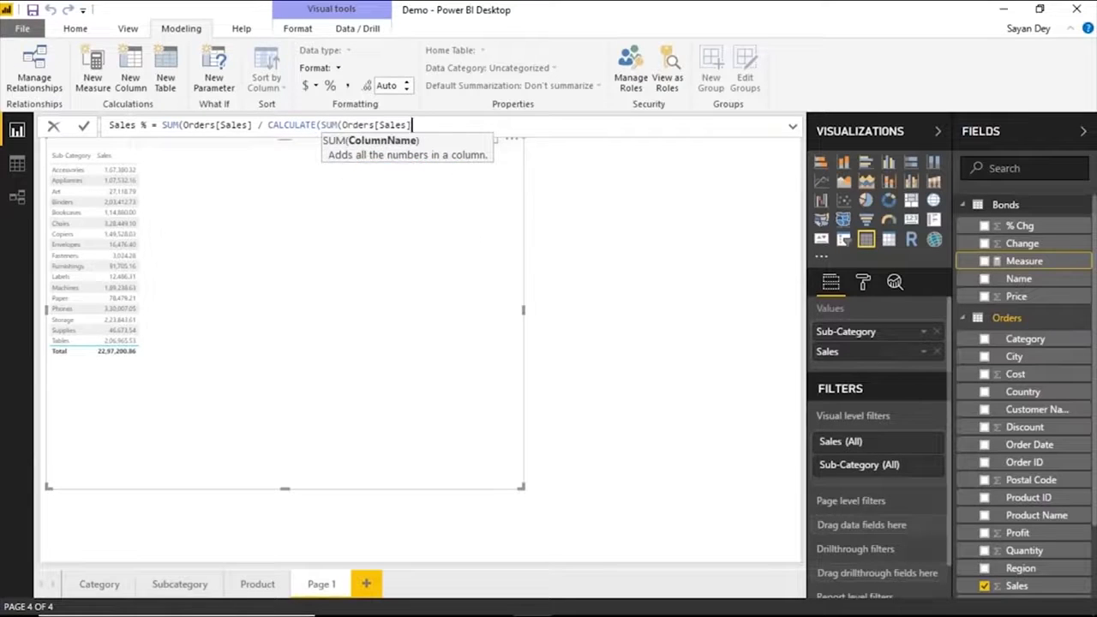
type(")")
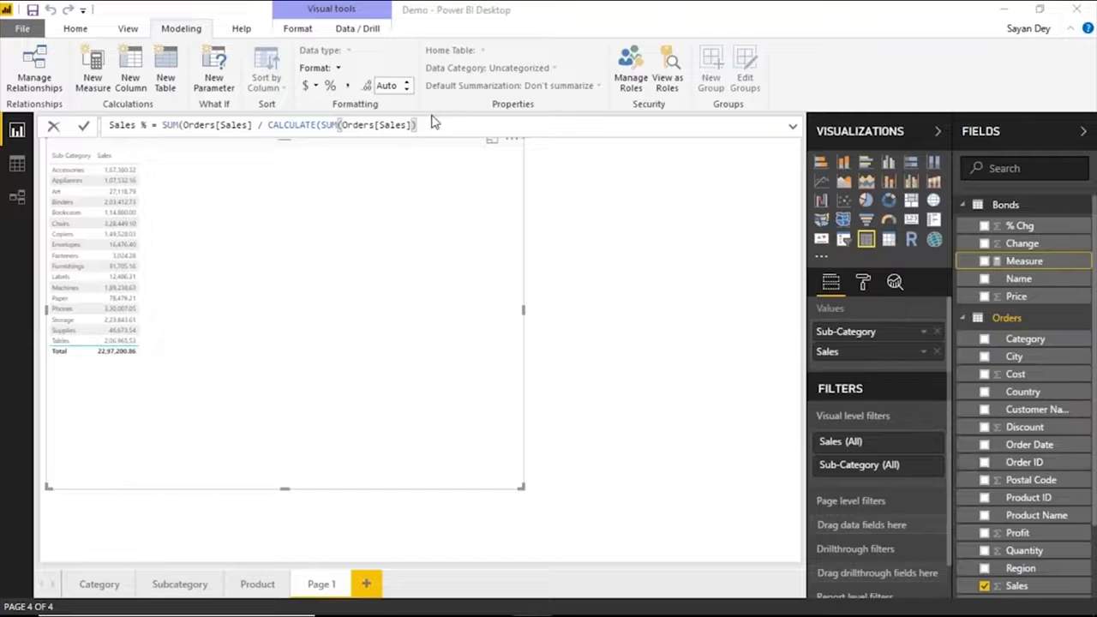
Add ALL(Orders) as the CALCULATE filter, close the remaining parentheses and commit the Sales % measure.
type(", all")
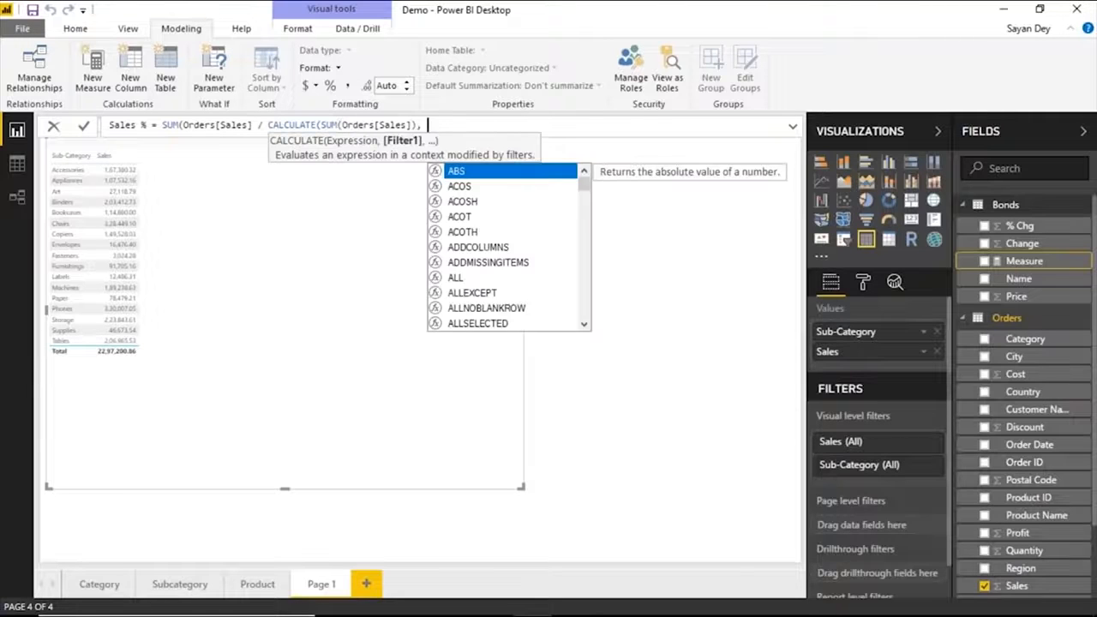
key("Tab")
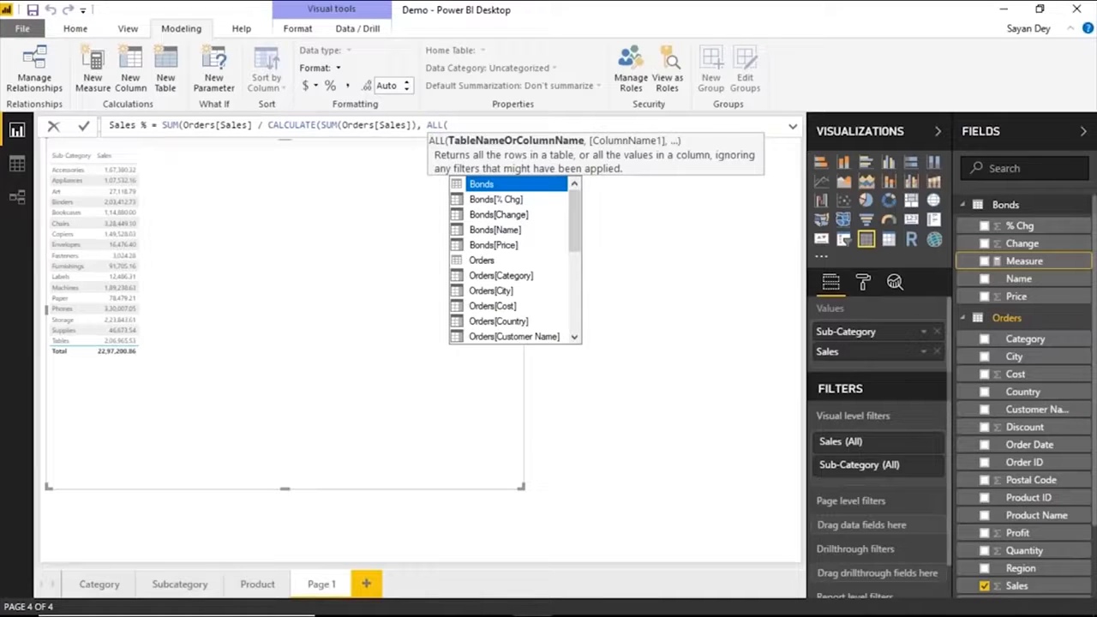
key("Down")
key("Down")
key("Down")
key("Down")
key("Down")
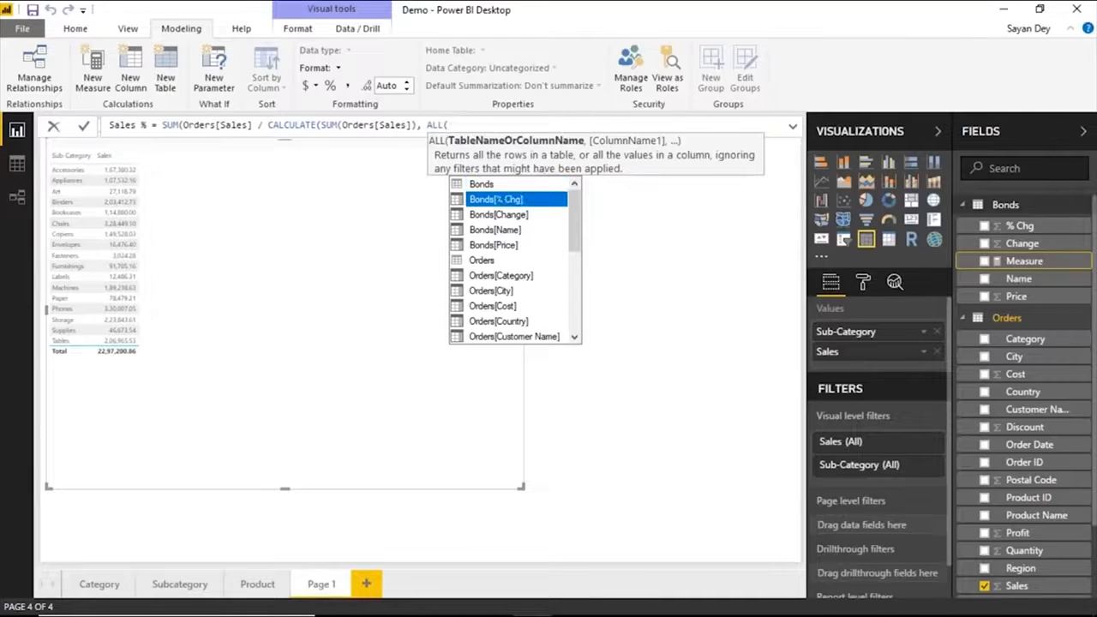
key("Tab")
type(")")
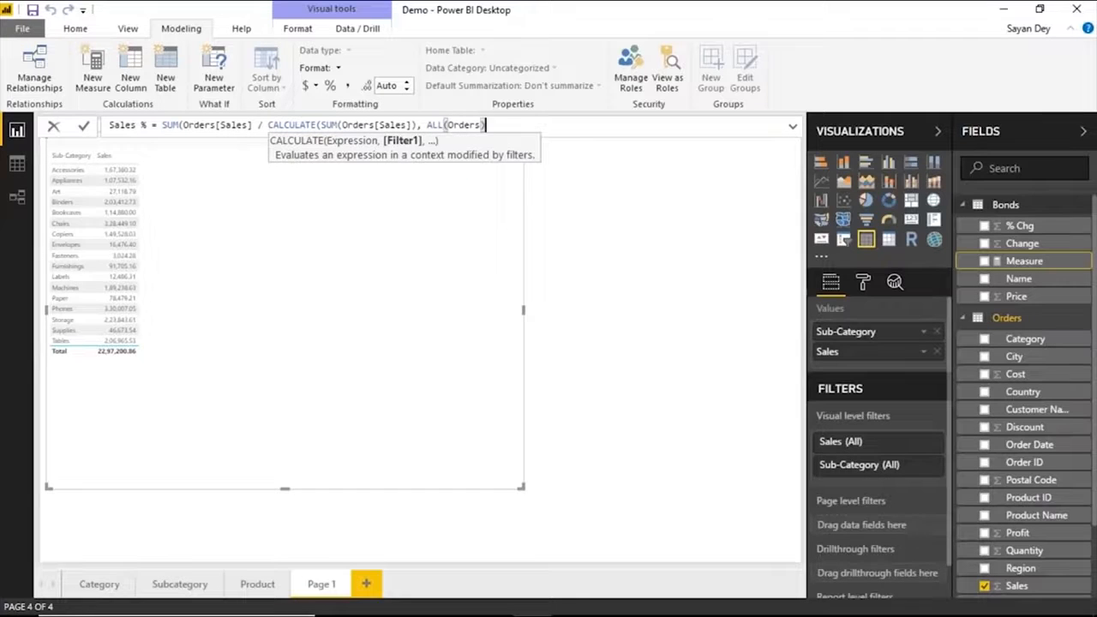
type("))")
key("Return")
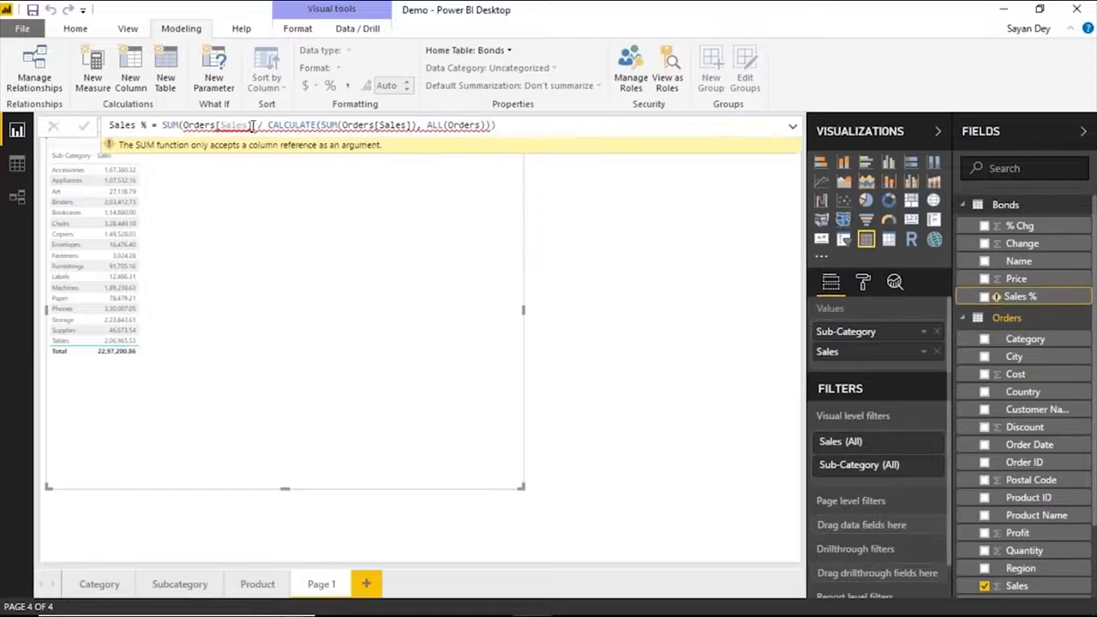
Correct the Sales % formula by closing the first SUM after Orders[Sales] and removing the extra parenthesis at the end.
left_click(255, 125)
type(")")
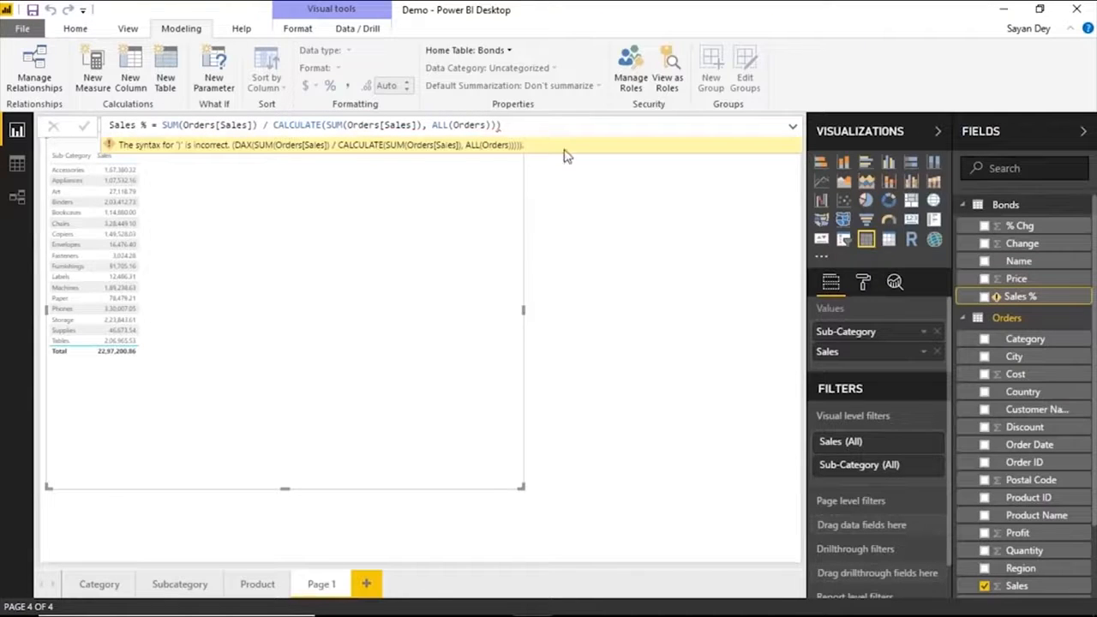
key("BackSpace")
left_click(530, 126)
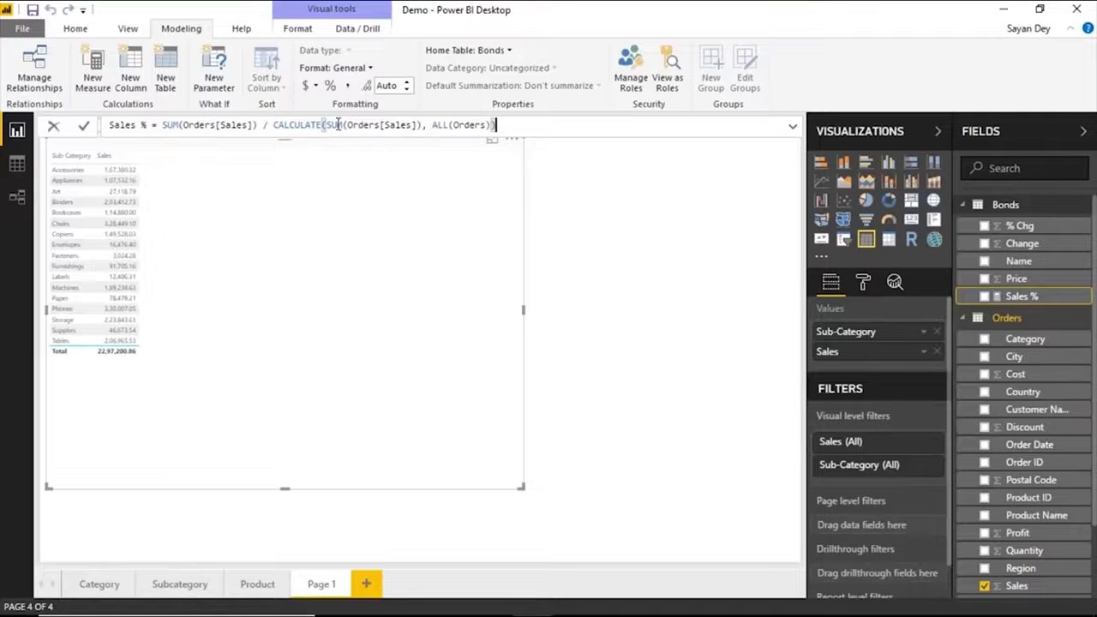
Highlight the CALCULATE function and its ALL(Orders) filter in the Sales % formula to examine them.
double_click(300, 125)
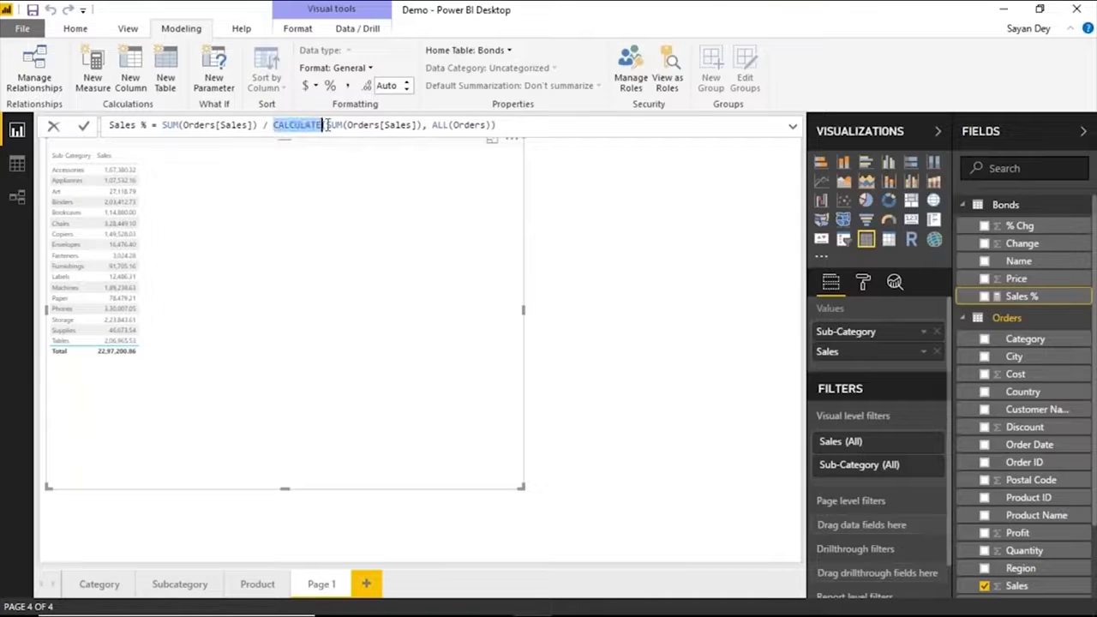
left_click_drag(327, 125, 486, 125)
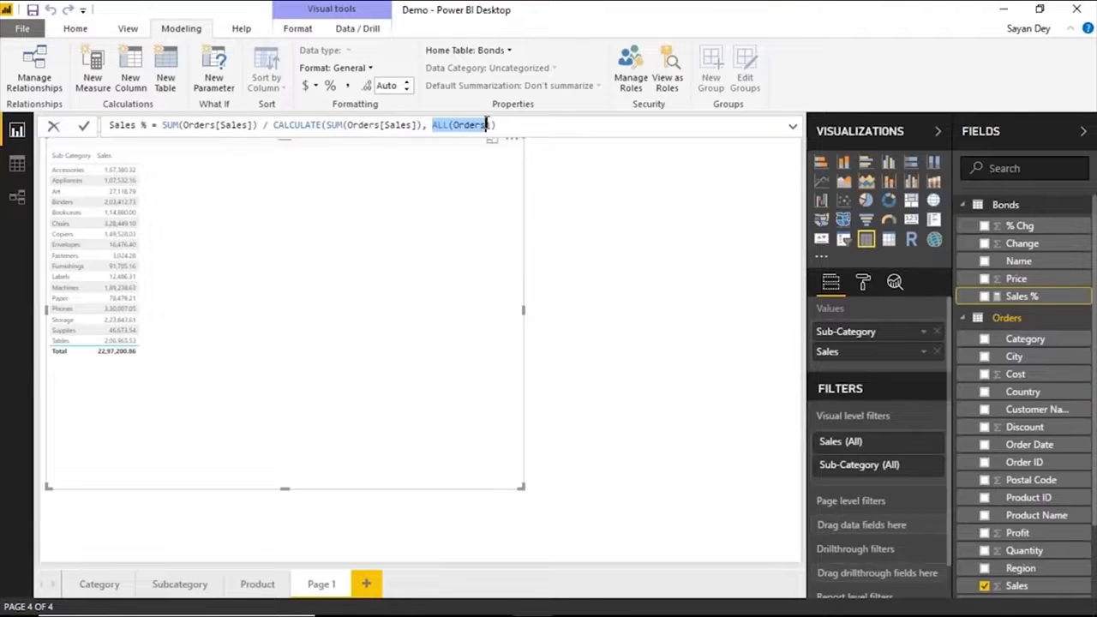
left_click(433, 125)
left_click_drag(433, 125, 485, 125)
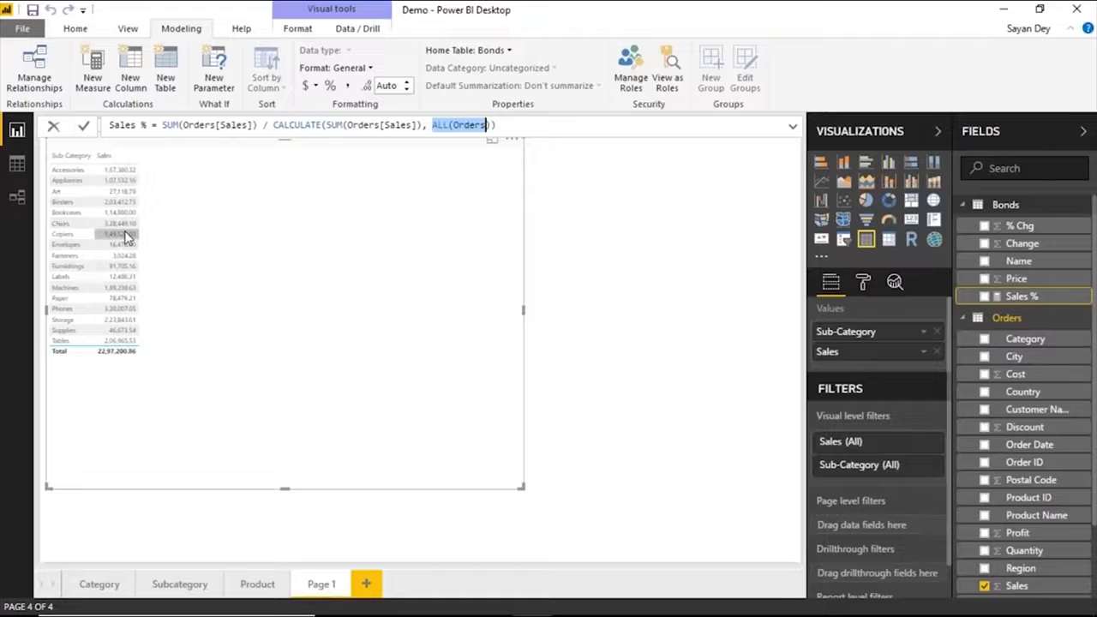
Append * 100 to the Sales % formula and commit the measure.
left_click(525, 126)
type("* 100")
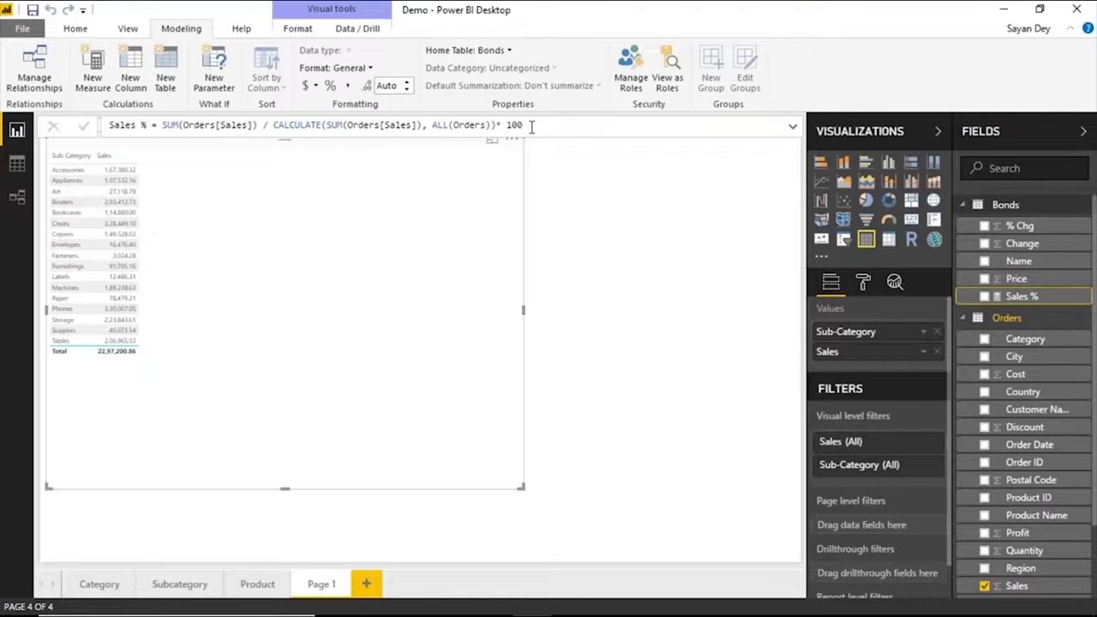
key("Return")
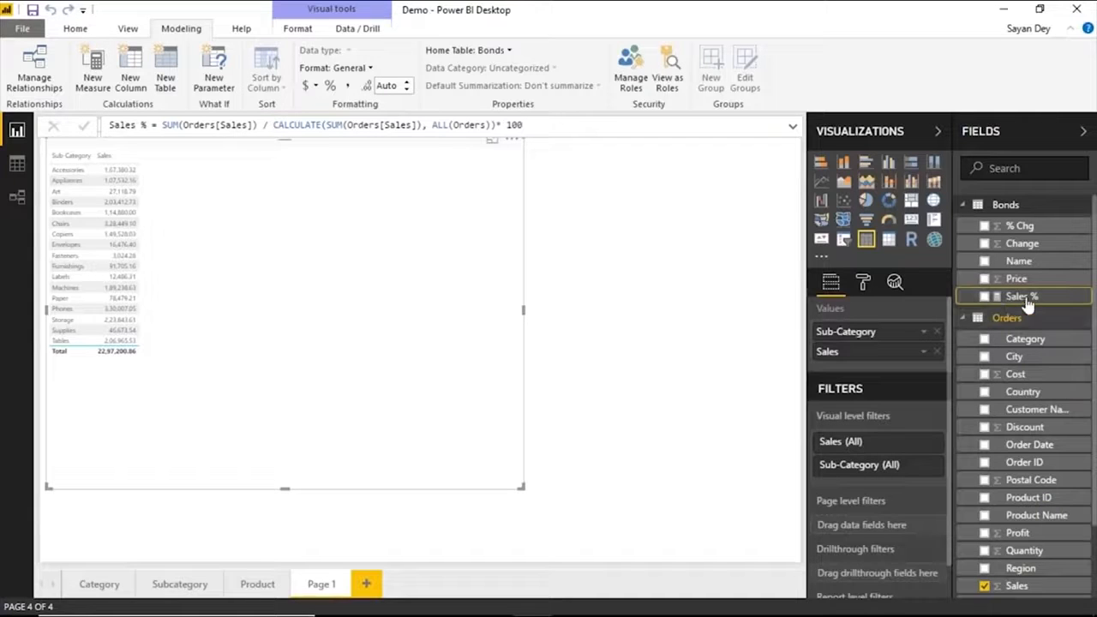
Add Sales % after Sales in the table and replace the Sub-Category field with Region.
left_click_drag(1012, 310, 885, 366)
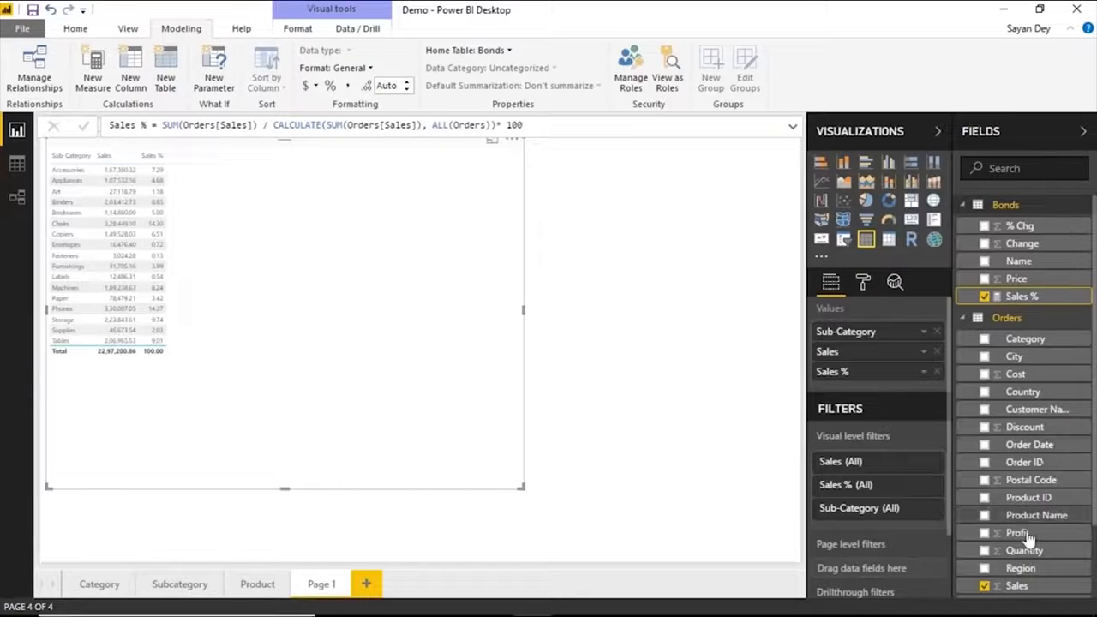
left_click_drag(1020, 568, 868, 334)
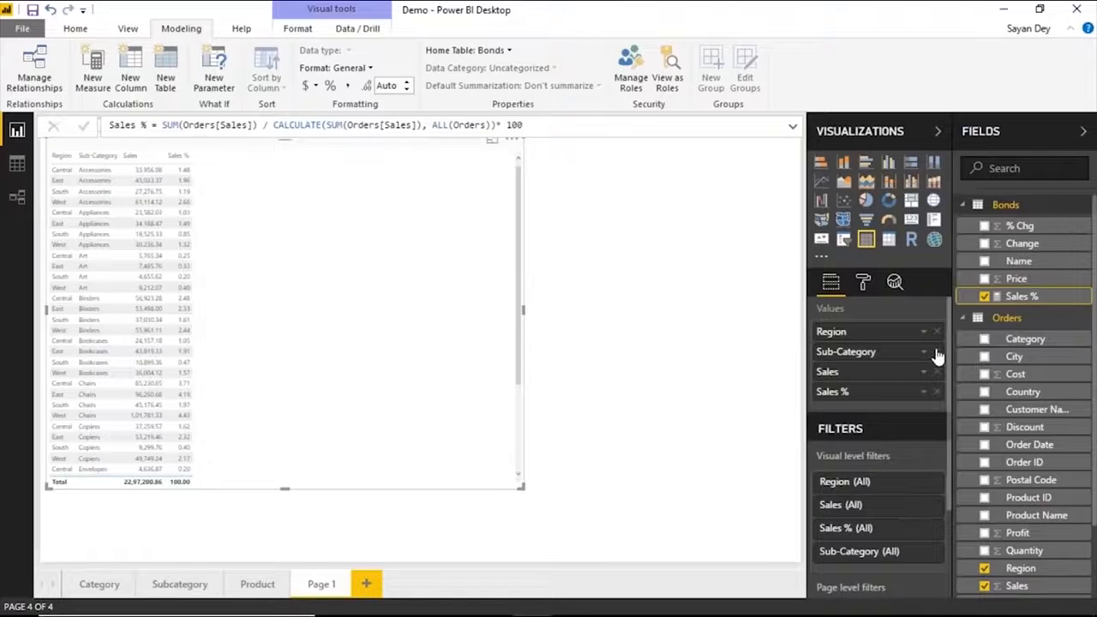
left_click(936, 352)
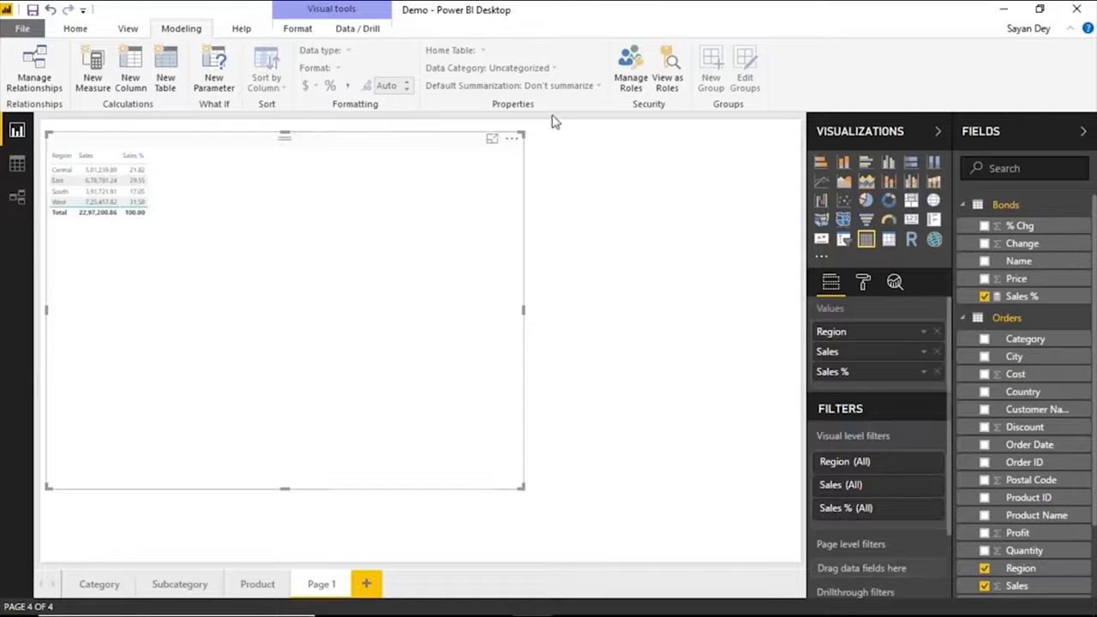
Show the table in focus mode and add Segment between Region and Sales.
left_click(493, 140)
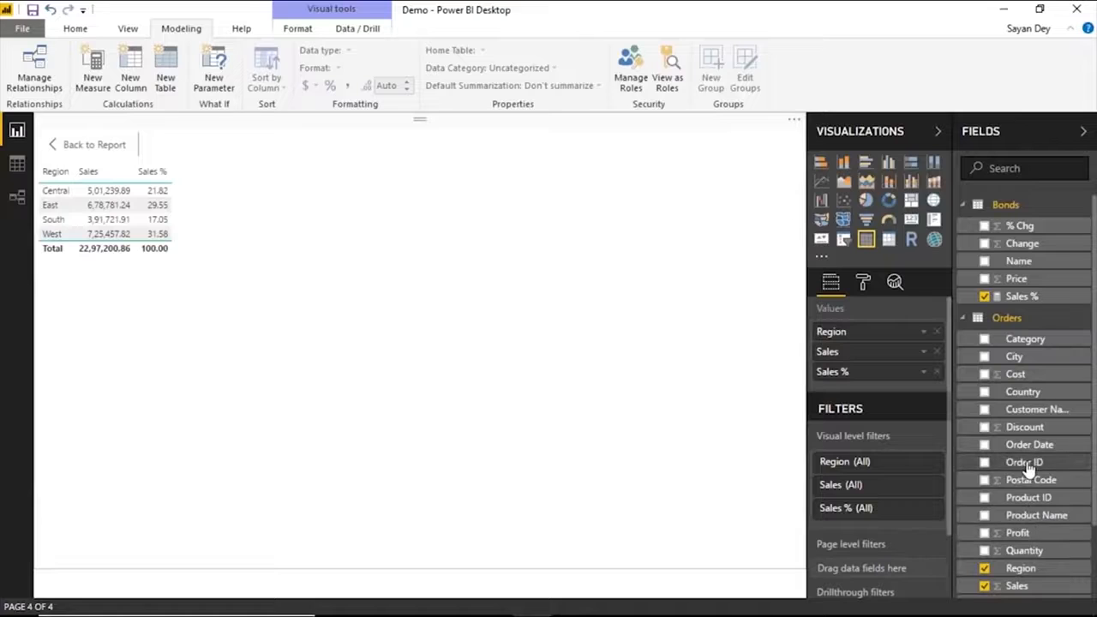
scroll(1011, 526, "down", 1)
left_click_drag(1015, 529, 867, 355)
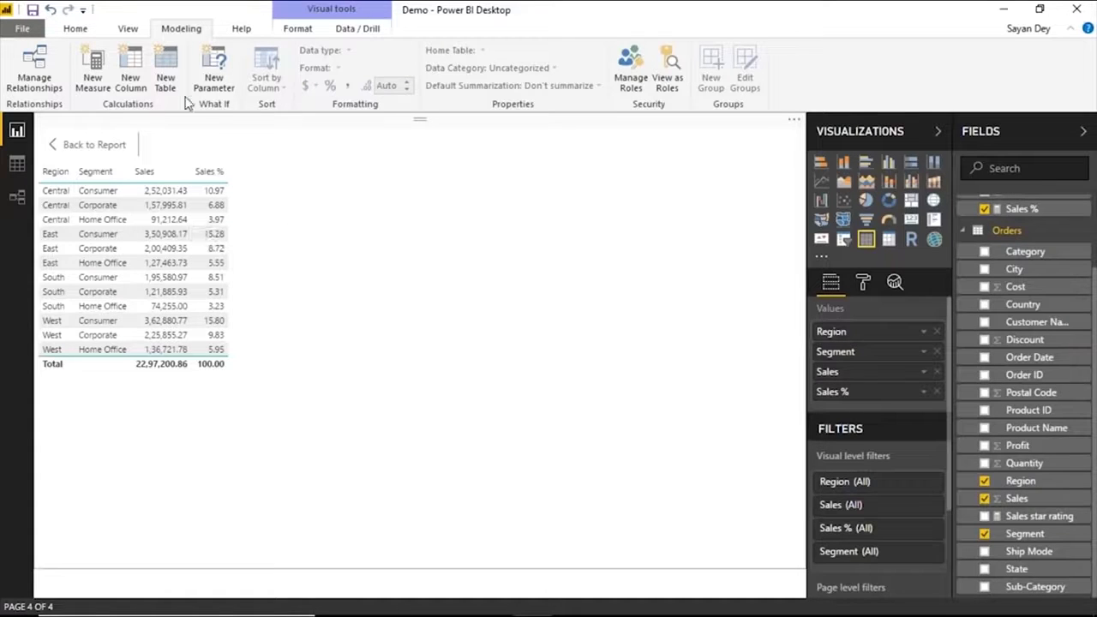
scroll(987, 325, "up", 1)
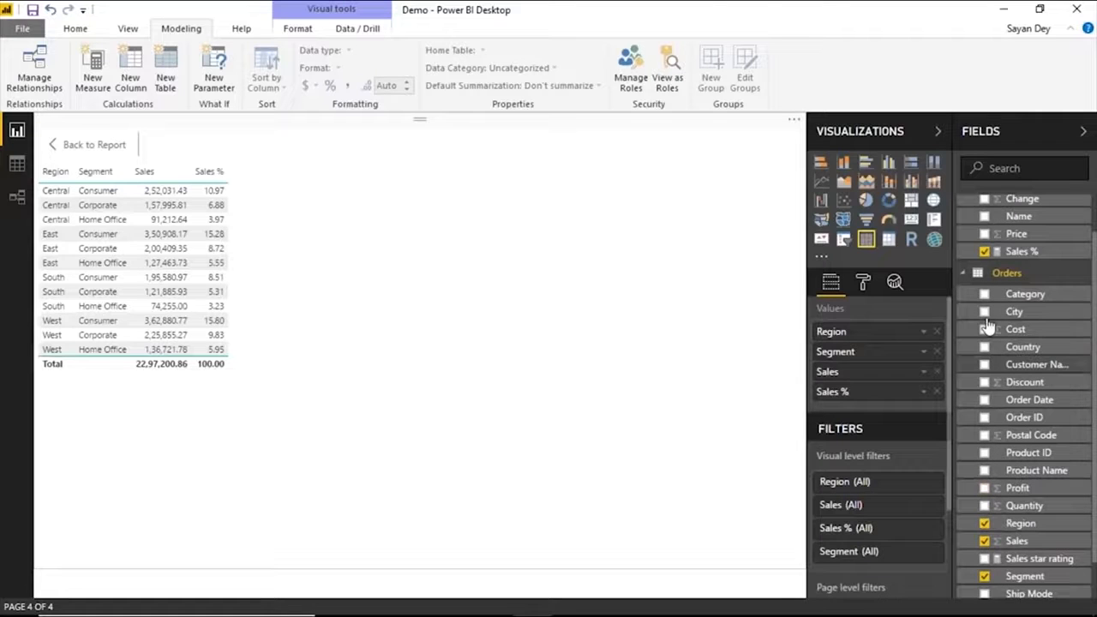
scroll(987, 325, "up", 1)
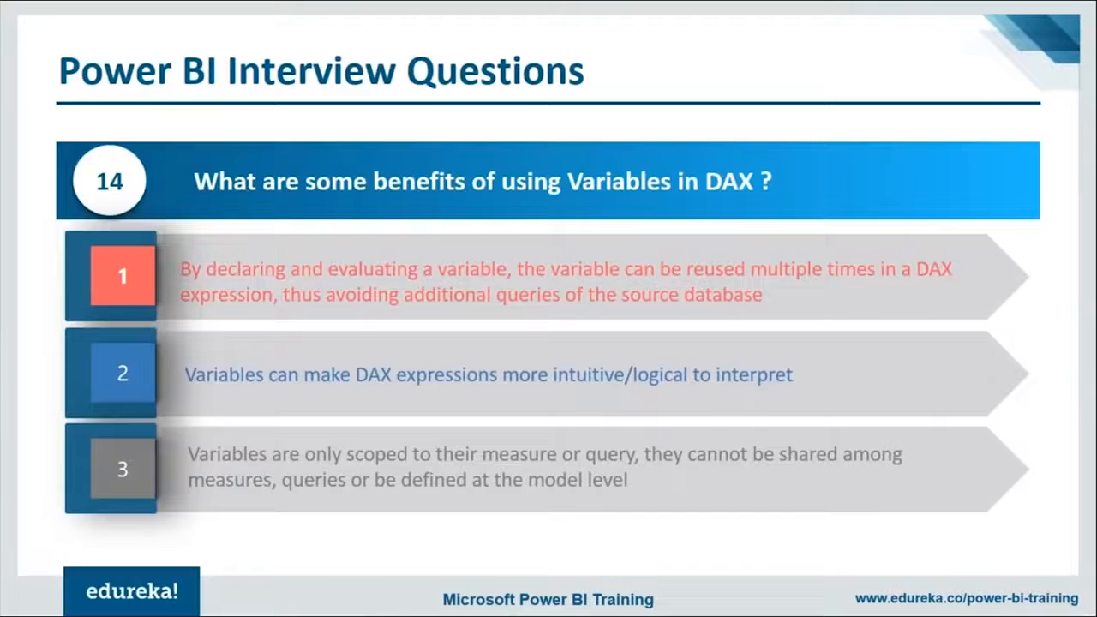
key("Right")
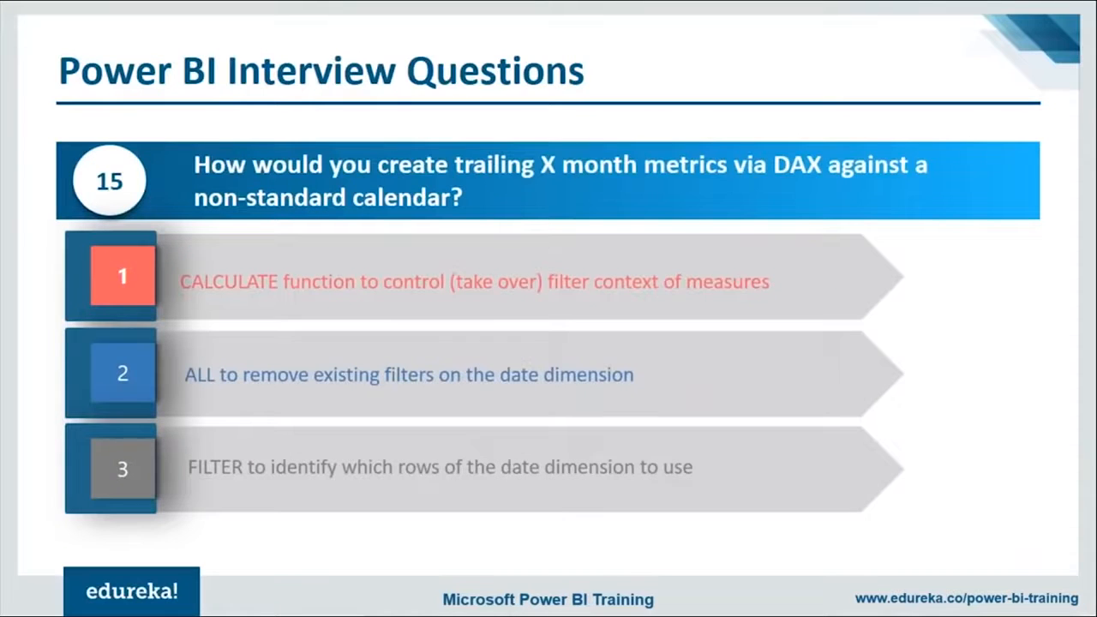
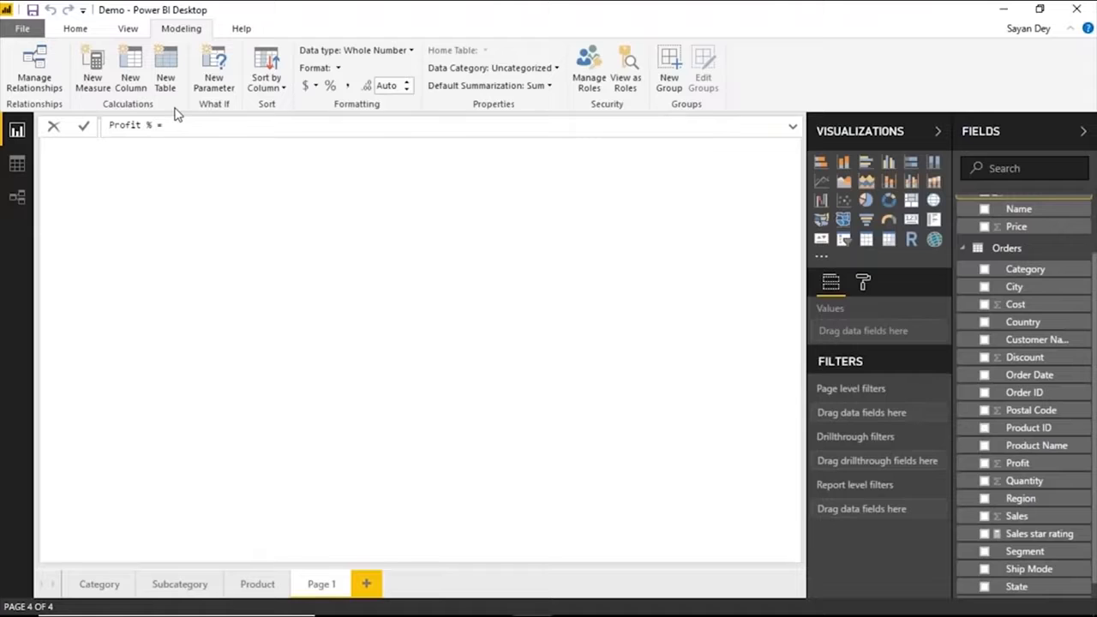
type("COS")
key("BackSpace")
key("BackSpace")
key("BackSpace")
type("Pro")
key("BackSpace")
left_click(1007, 251)
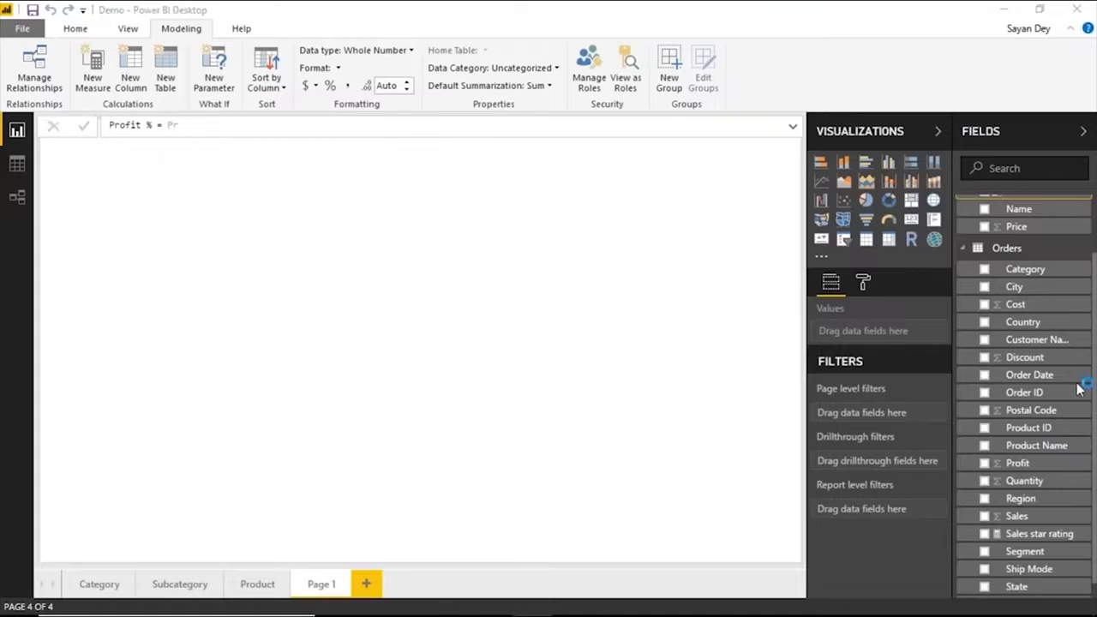
left_click(249, 132)
key("BackSpace")
key("BackSpace")
key("BackSpace")
key("BackSpace")
key("BackSpace")
key("BackSpace")
key("BackSpace")
key("BackSpace")
key("BackSpace")
key("BackSpace")
key("BackSpace")
key("BackSpace")
key("BackSpace")
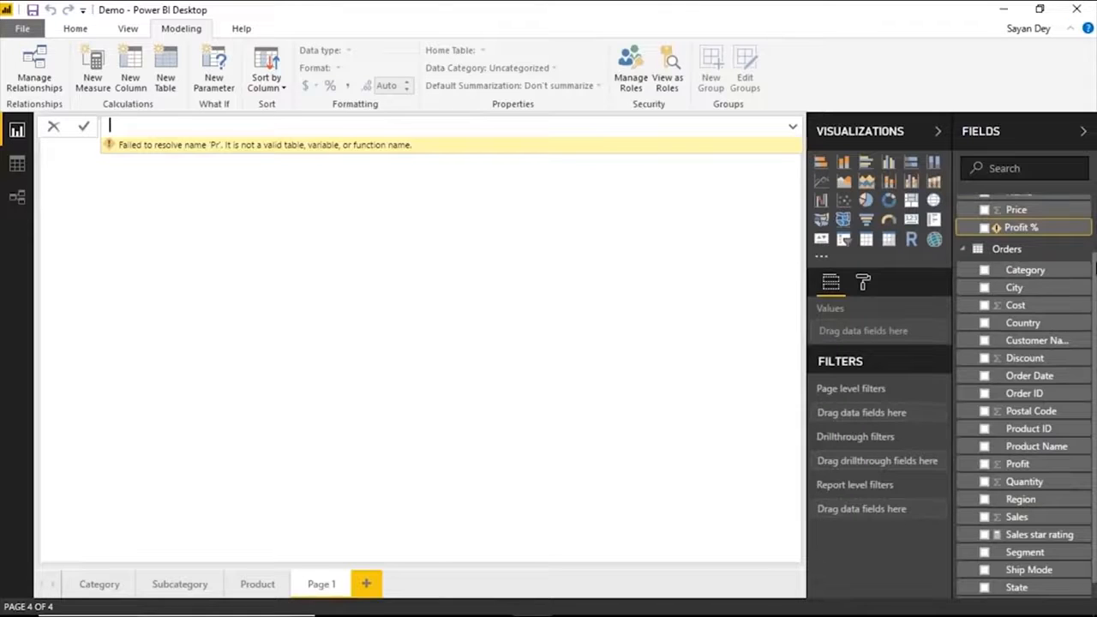
Delete the Profit % column from the Bonds table and deselect the fields on the empty report page.
left_click_drag(1095, 281, 1095, 223)
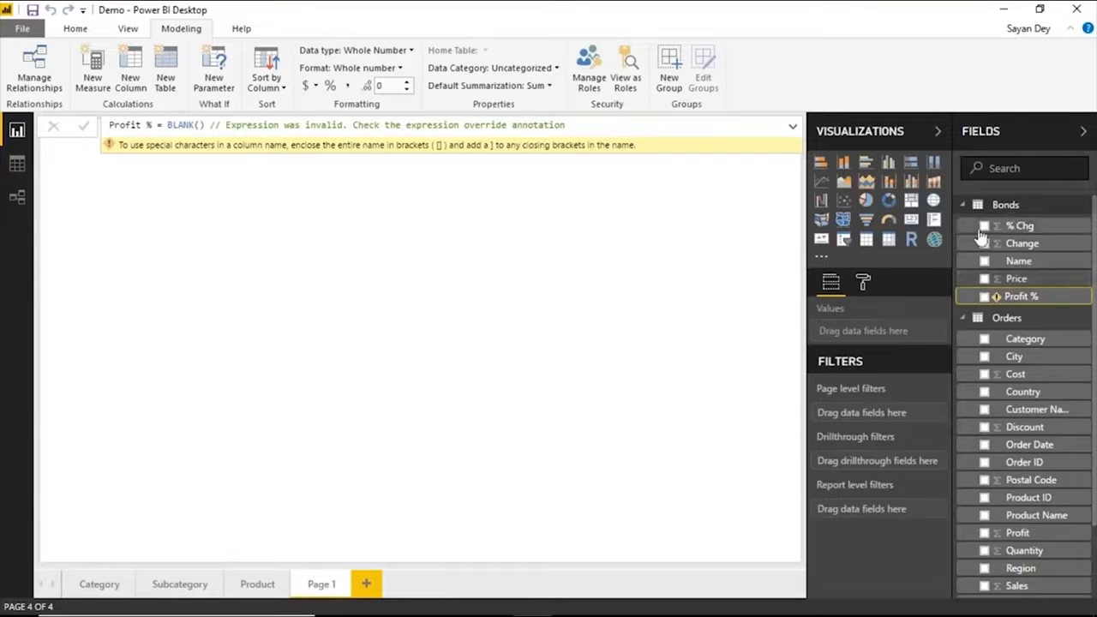
right_click(1078, 300)
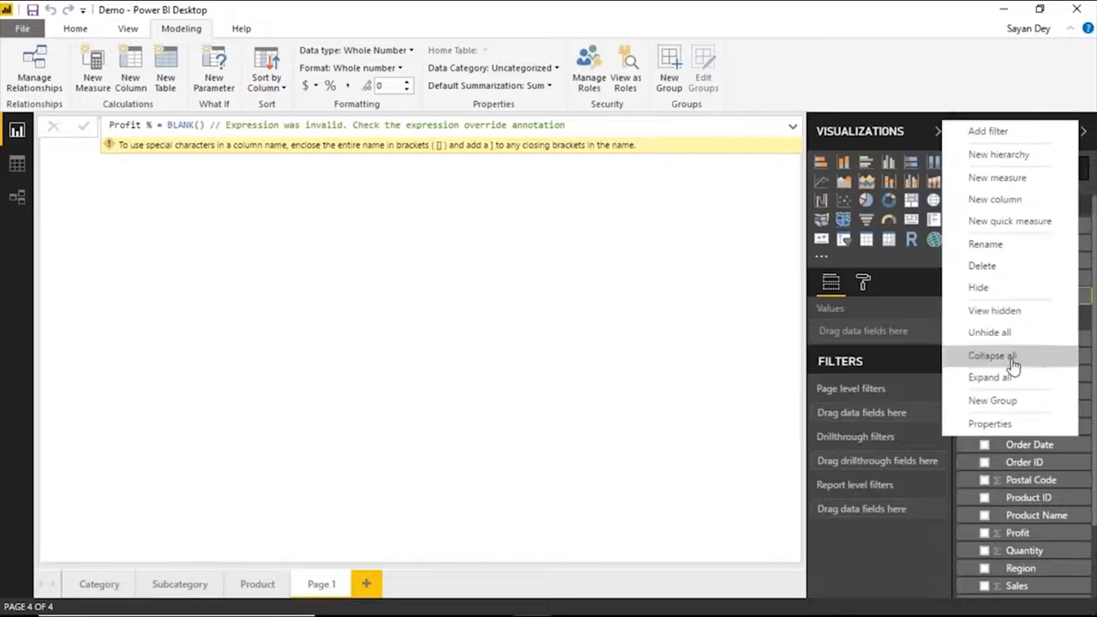
left_click(988, 269)
left_click(625, 343)
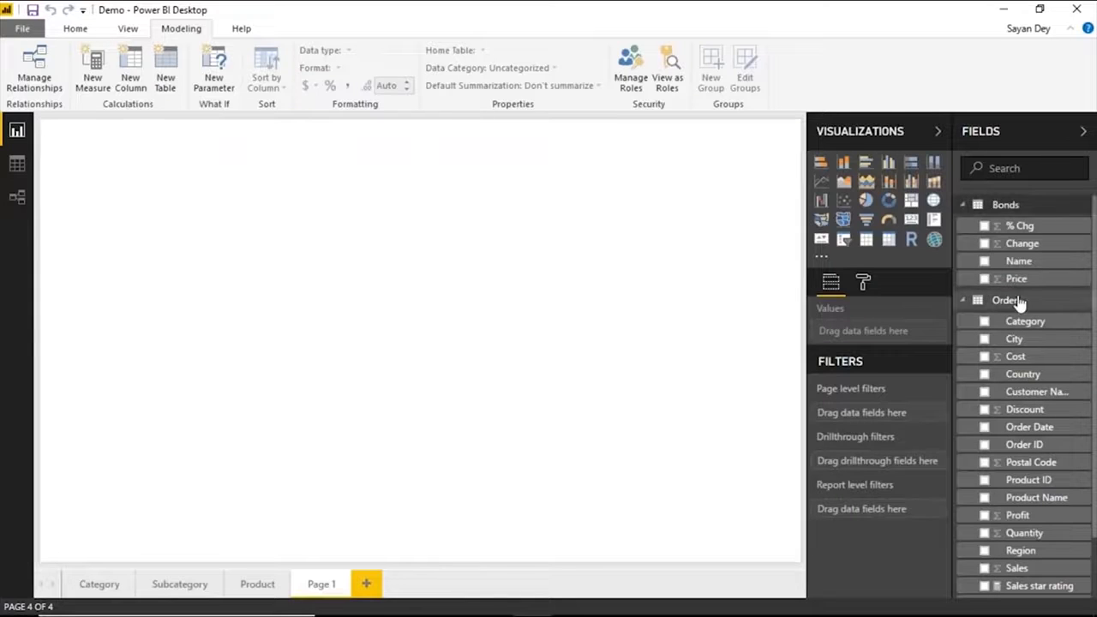
Collapse the field tables and add a new calculated column named Profit% to the Orders table.
left_click(999, 207)
left_click(1020, 225)
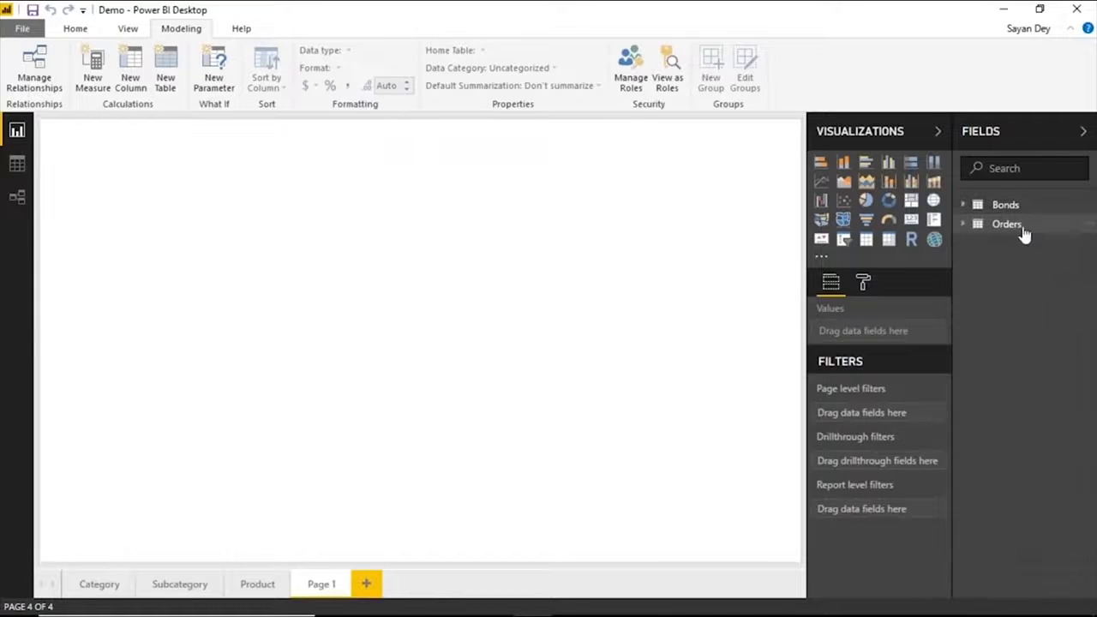
left_click(1035, 231)
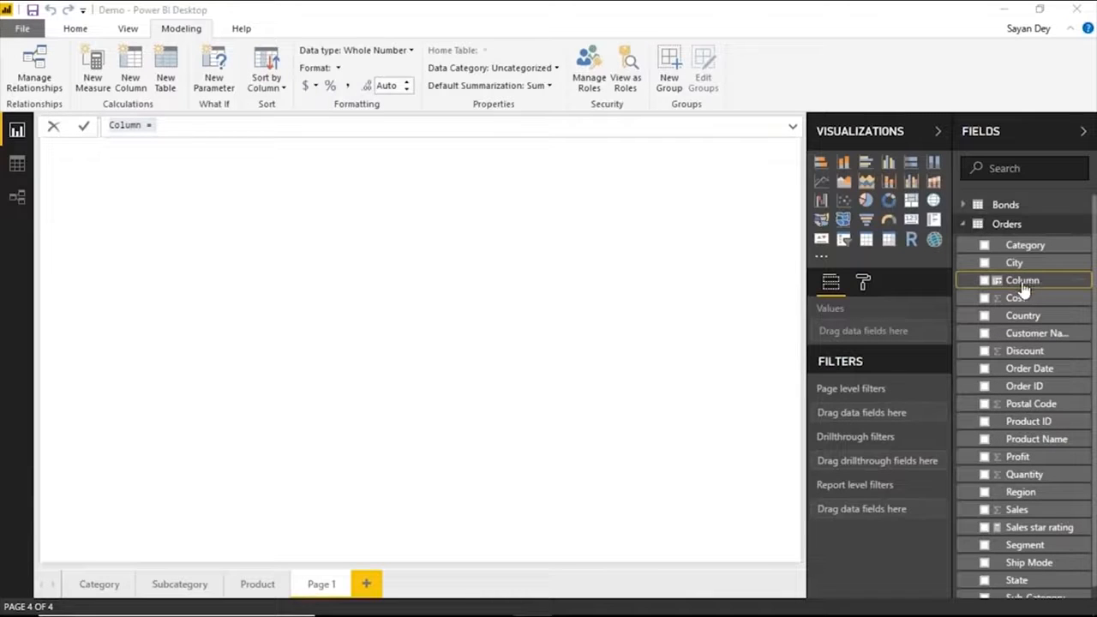
double_click(127, 125)
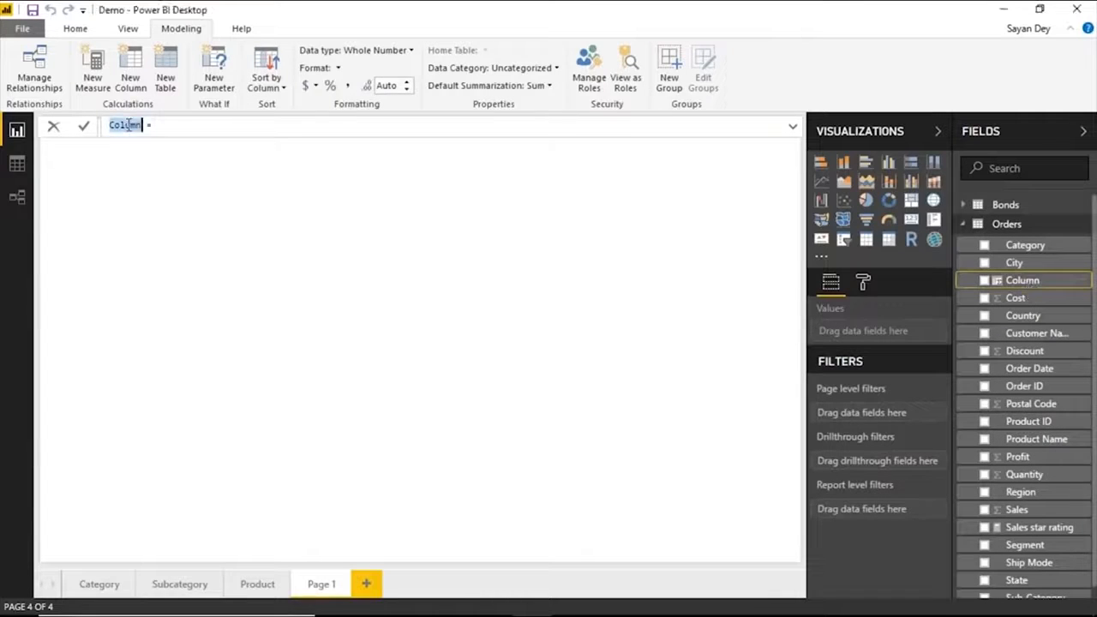
type("Profit")
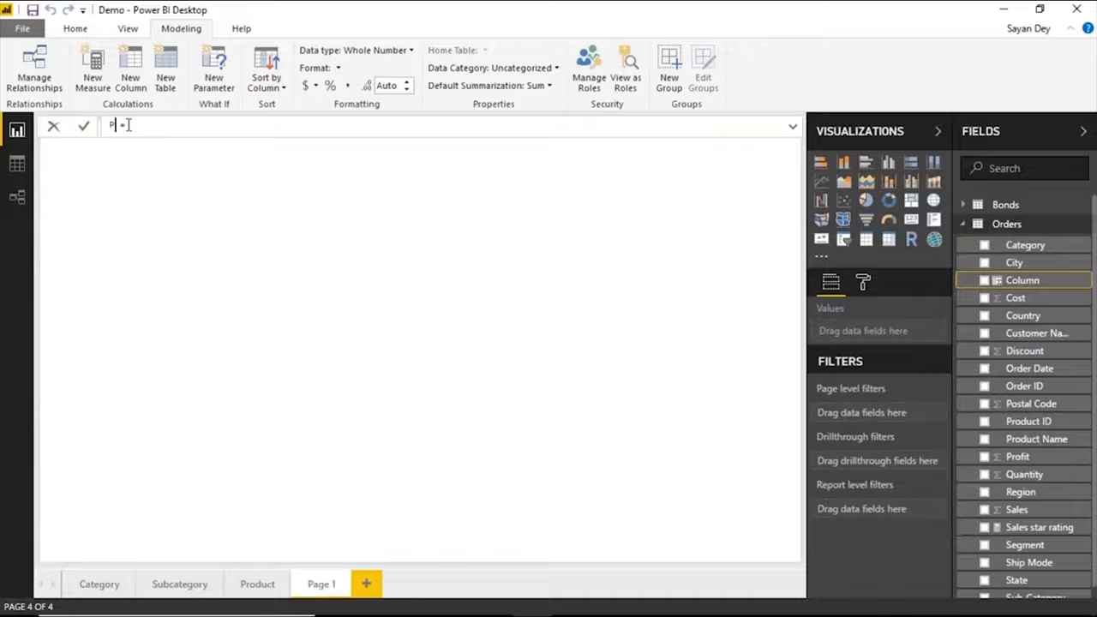
type("% = pr")
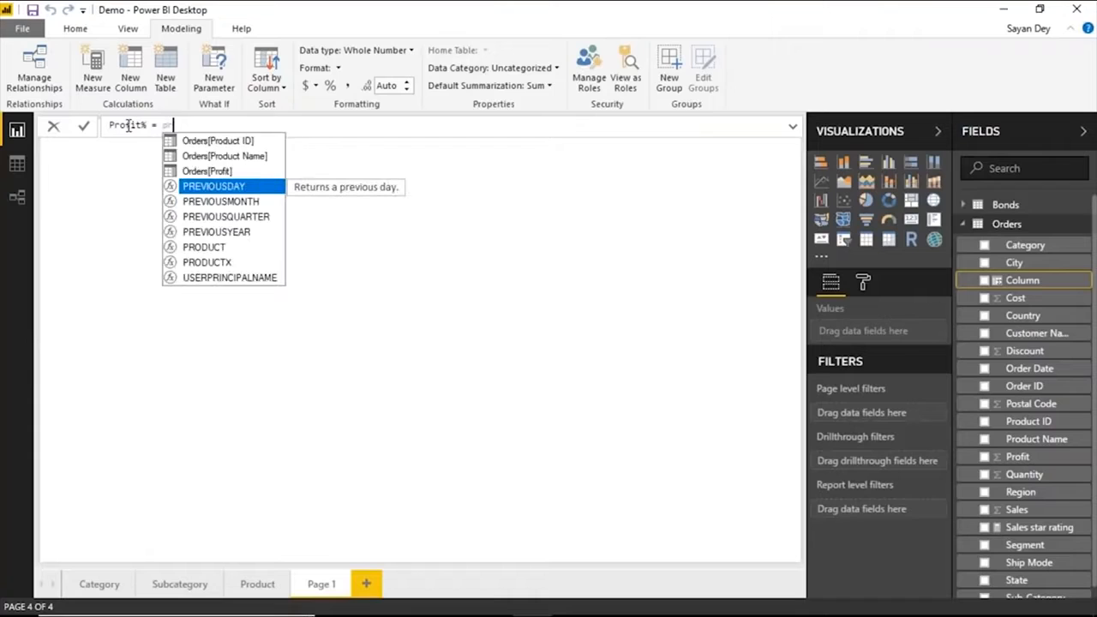
type("o")
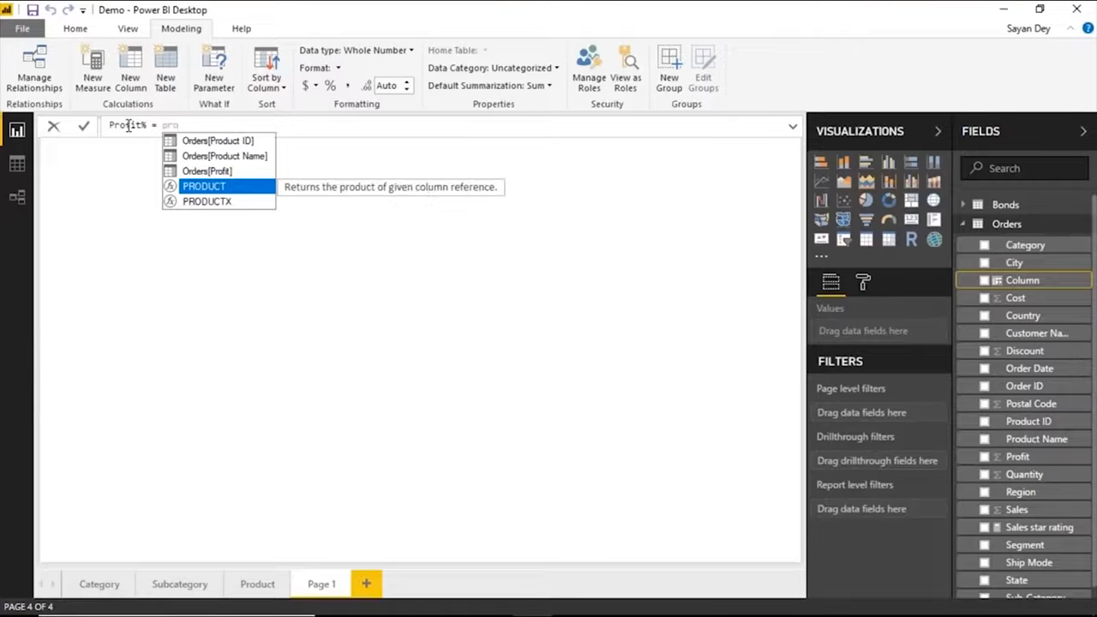
Define the Profit% column as Orders[Profit]/Orders[Cost]*100 and commit the formula.
key("Up")
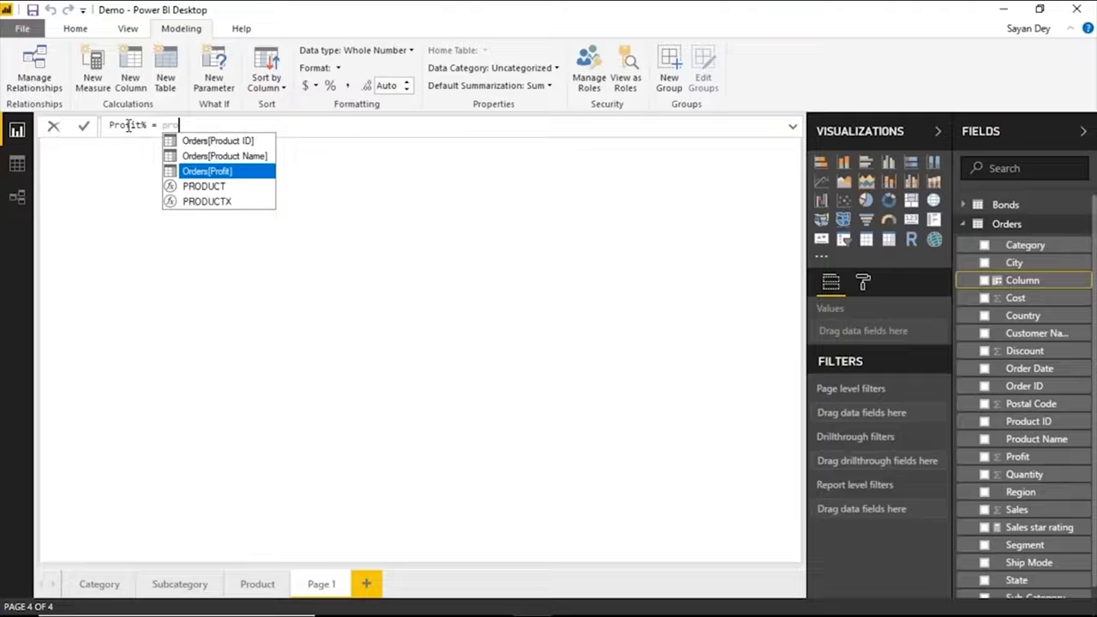
key("Tab")
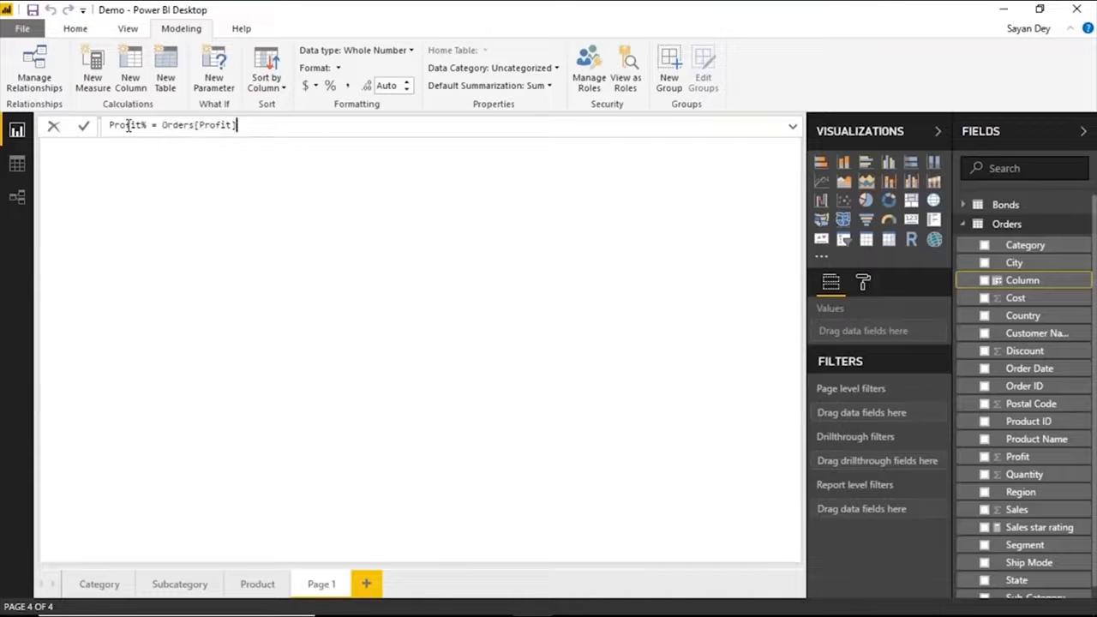
type("/Orders[Cost]*100")
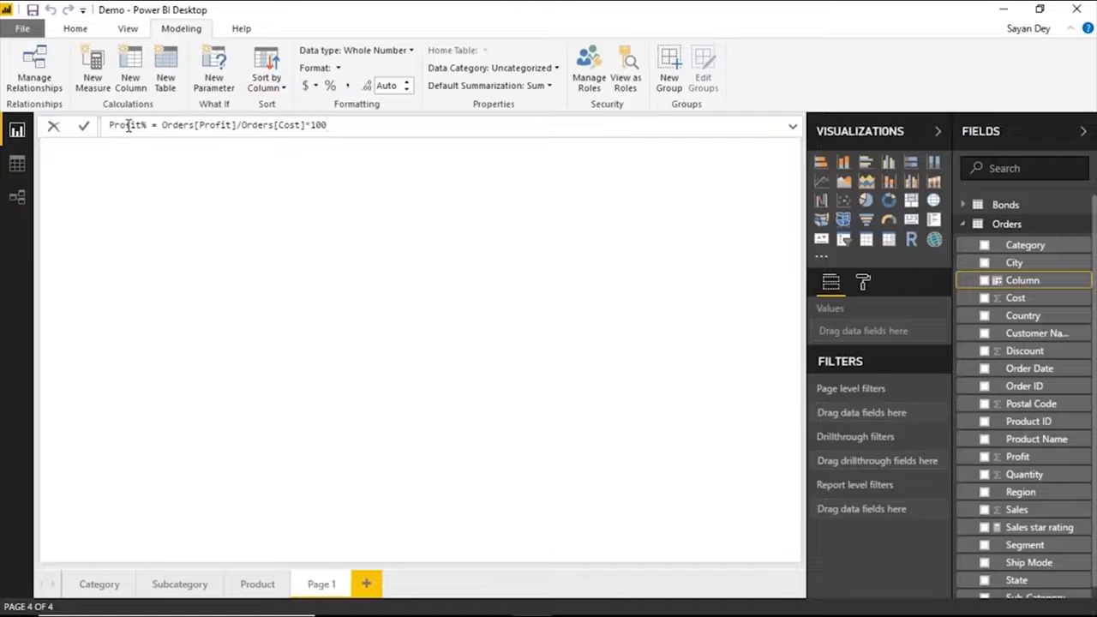
key("Return")
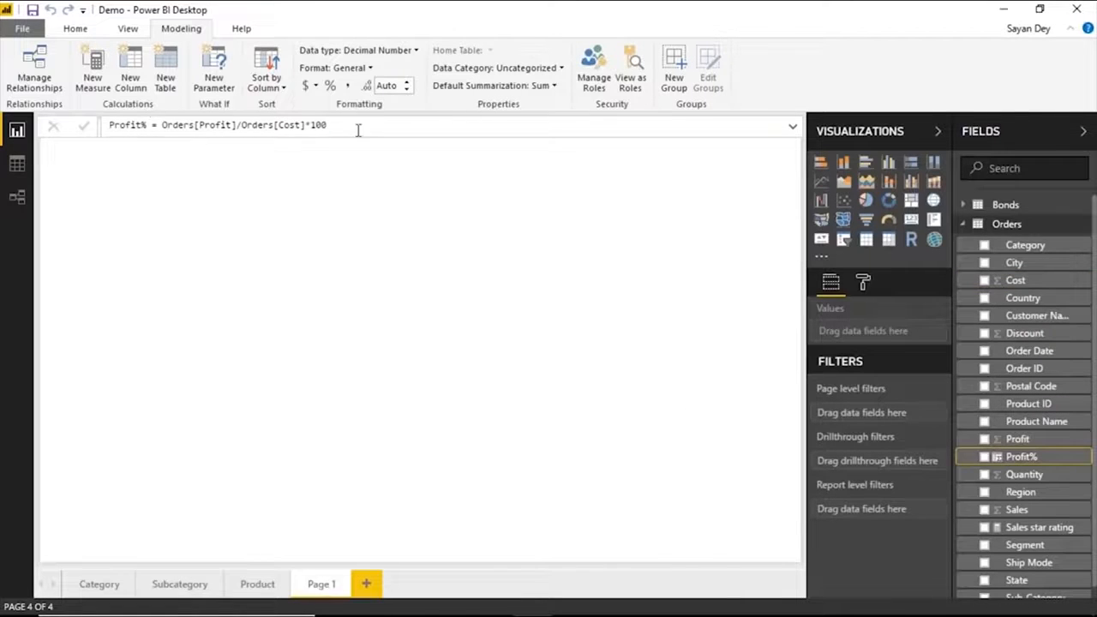
Copy the Profit% column's formula into a new measure in the Orders table and name it Profit% Measure.
left_click_drag(358, 127, 15, 137)
key("ctrl+c")
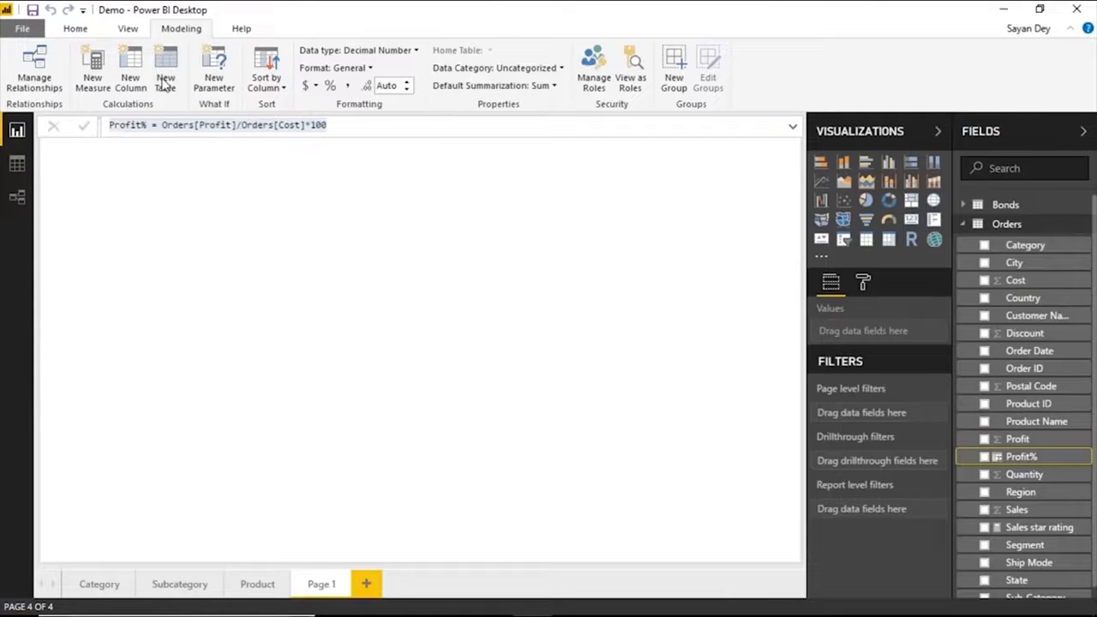
left_click(93, 77)
left_click_drag(239, 122, 104, 126)
key("ctrl+v")
left_click(147, 125)
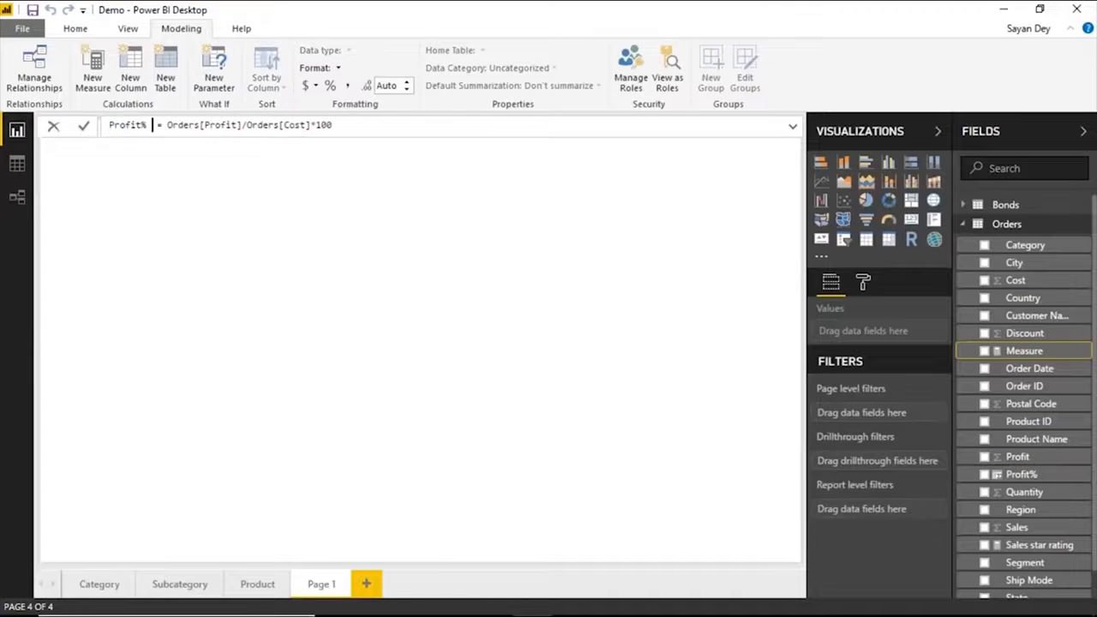
type("mEASU")
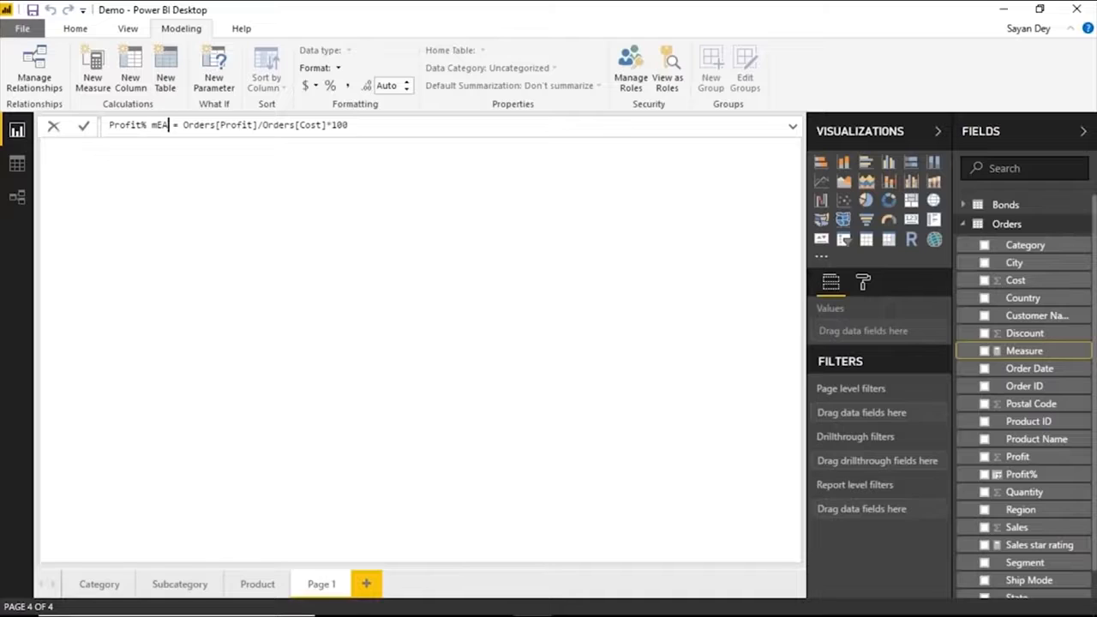
key("BackSpace")
key("BackSpace")
key("BackSpace")
key("BackSpace")
key("BackSpace")
type("Measure")
Wrap Orders[Profit] in a SUM function in the Profit% Measure formula.
left_click(205, 126)
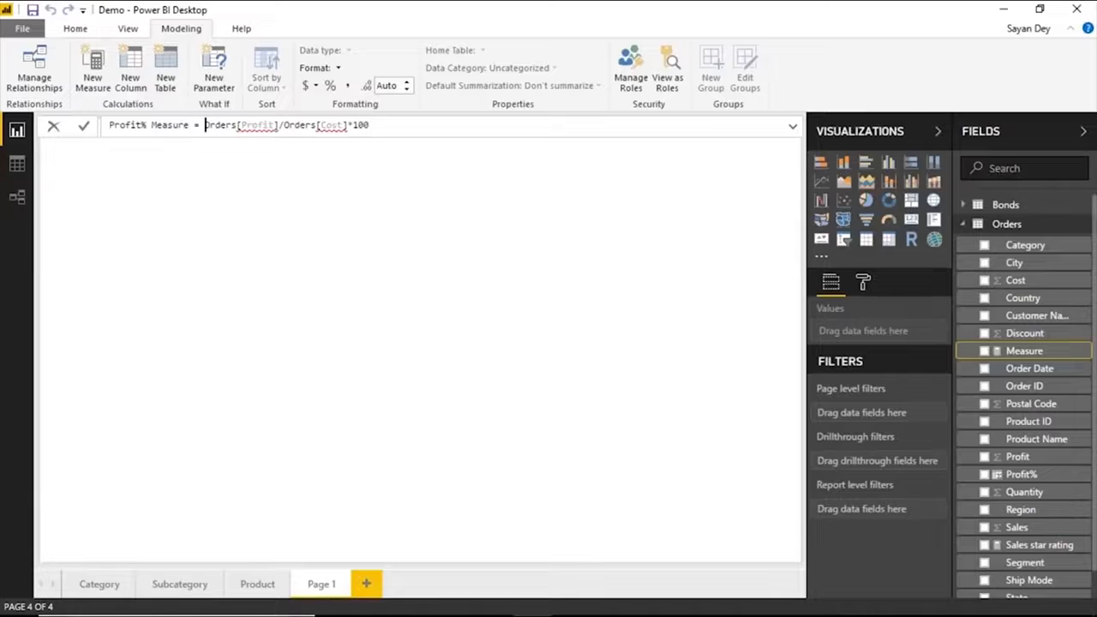
type("SUM(")
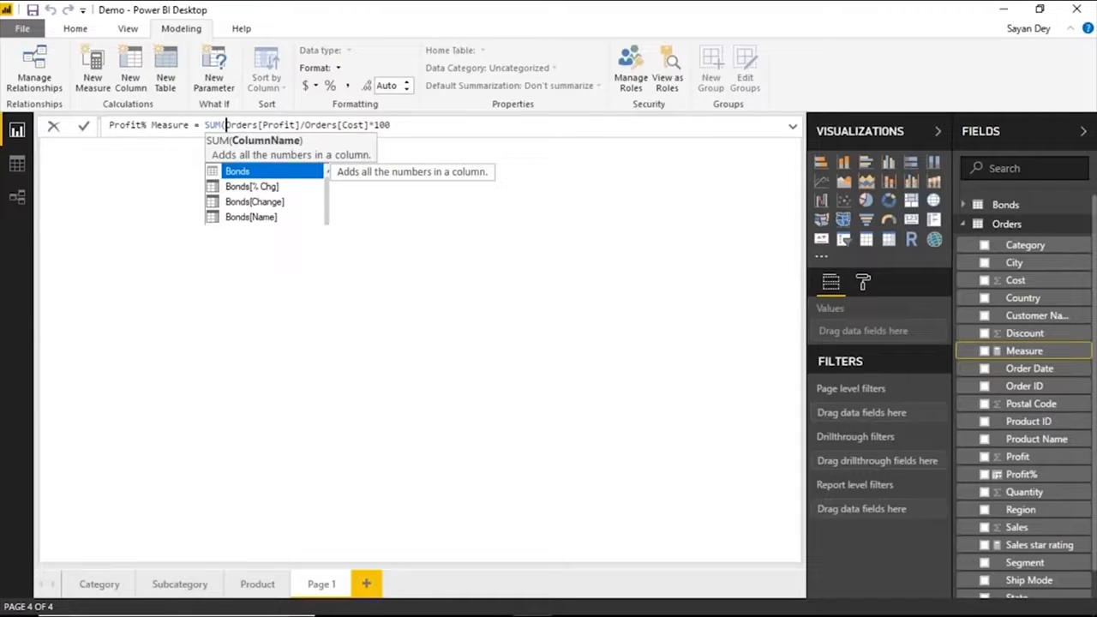
key("Right")
key("Right")
key("Right")
key("Right")
key("Right")
key("Right")
key("Right")
key("Right")
key("Right")
key("Right")
key("Right")
key("Right")
key("Right")
key("Right")
type(")")
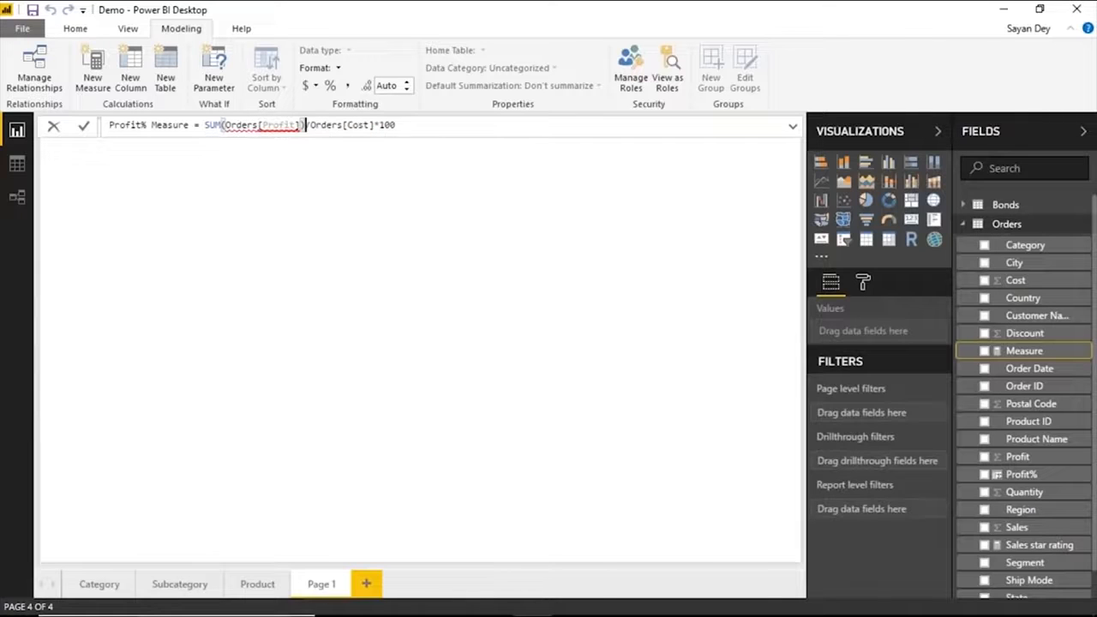
Wrap the divisor Orders[Cost]*100 in a SUM function and try to commit the measure.
key("Right")
type("sum(")
key("End")
type(")")
key("Return")
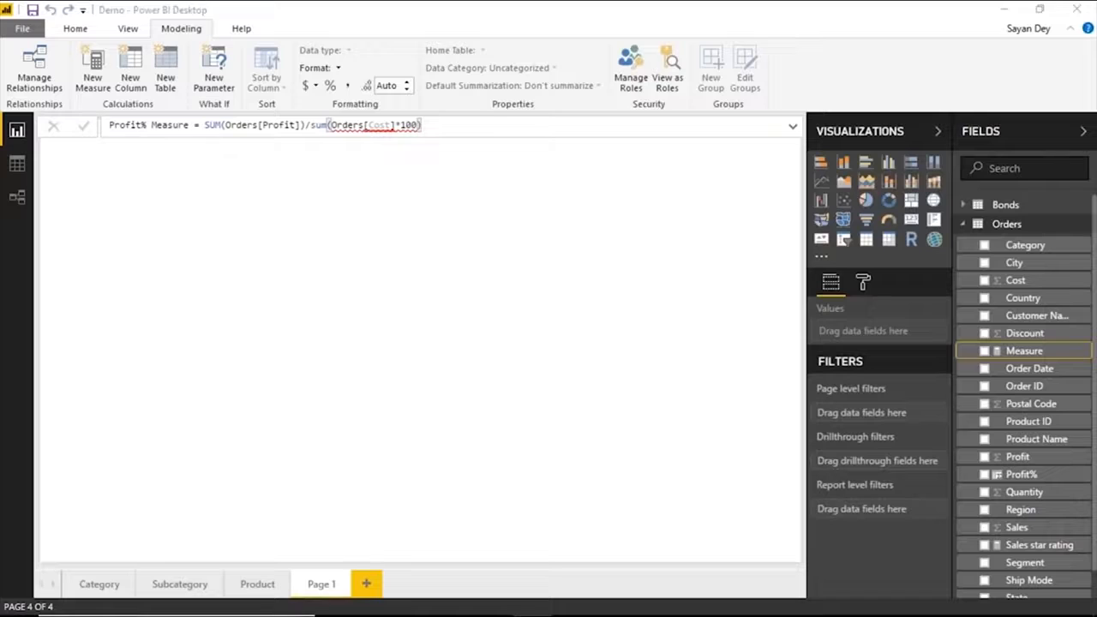
Move the second SUM's closing parenthesis in front of *100 and commit the Profit% Measure formula.
left_click(438, 124)
key("BackSpace")
left_click(394, 125)
type(")")
key("Return")
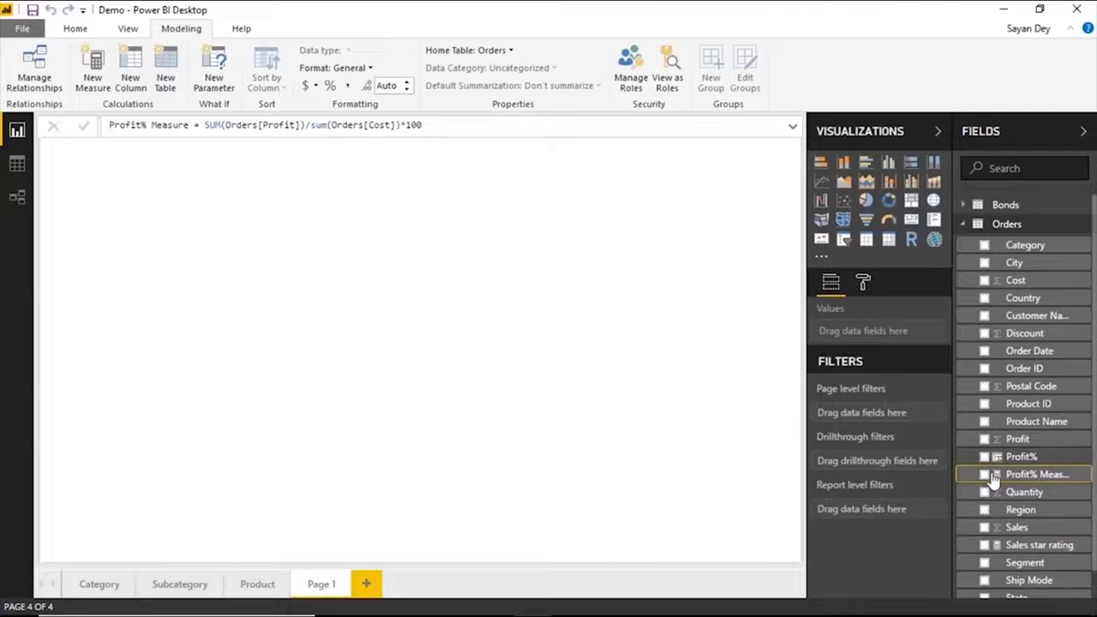
Create a table visual of Region on the report page, show it in focus mode, and add the Profit% column.
left_click(602, 340)
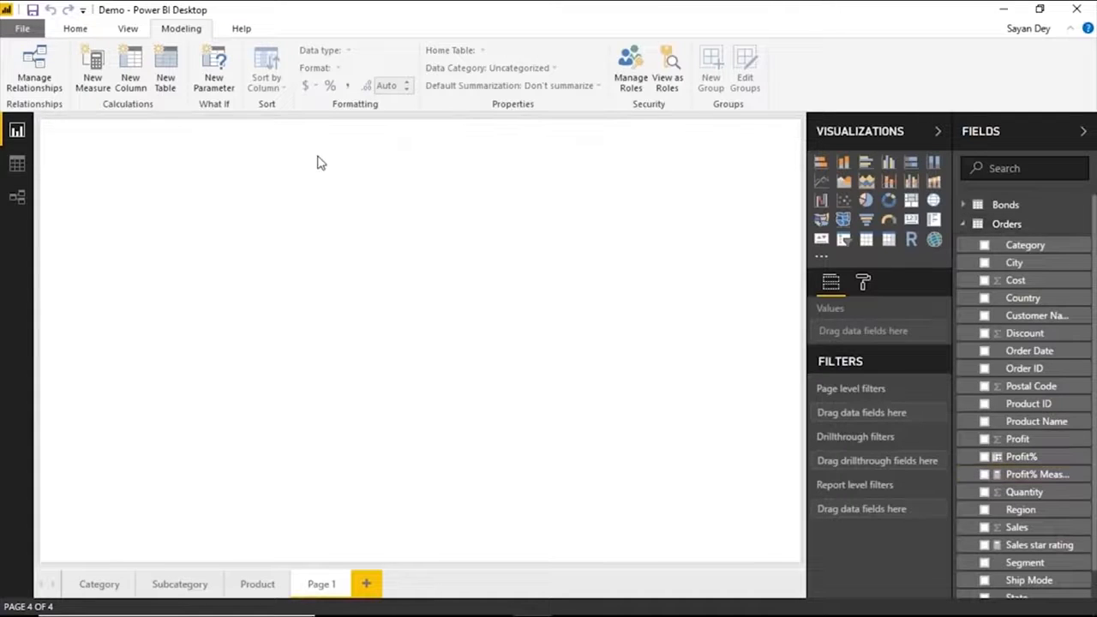
left_click(984, 510)
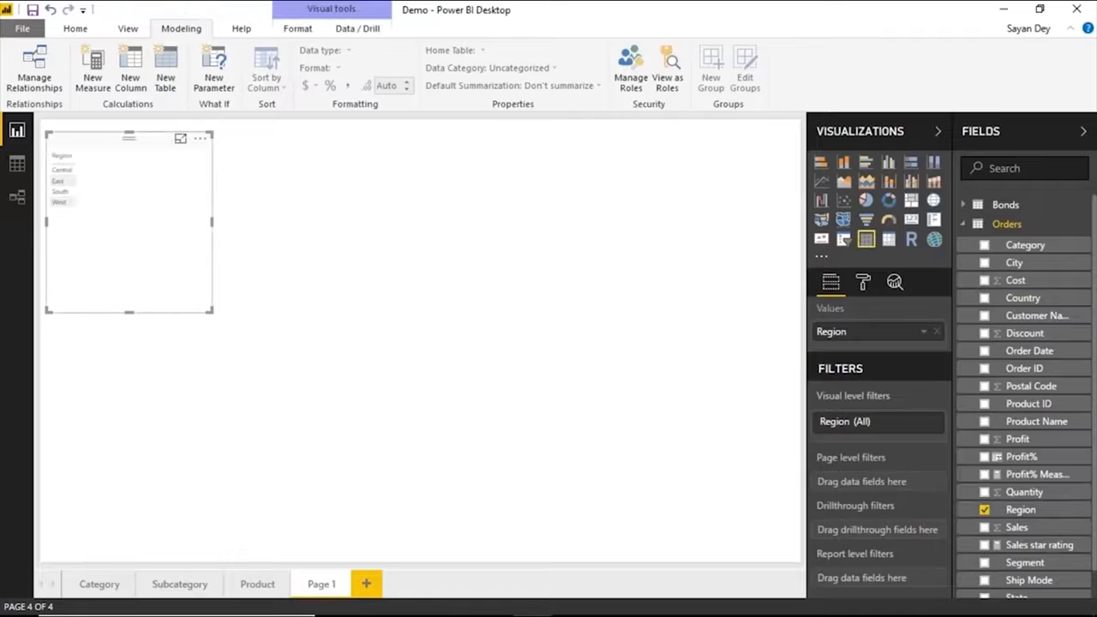
left_click(180, 138)
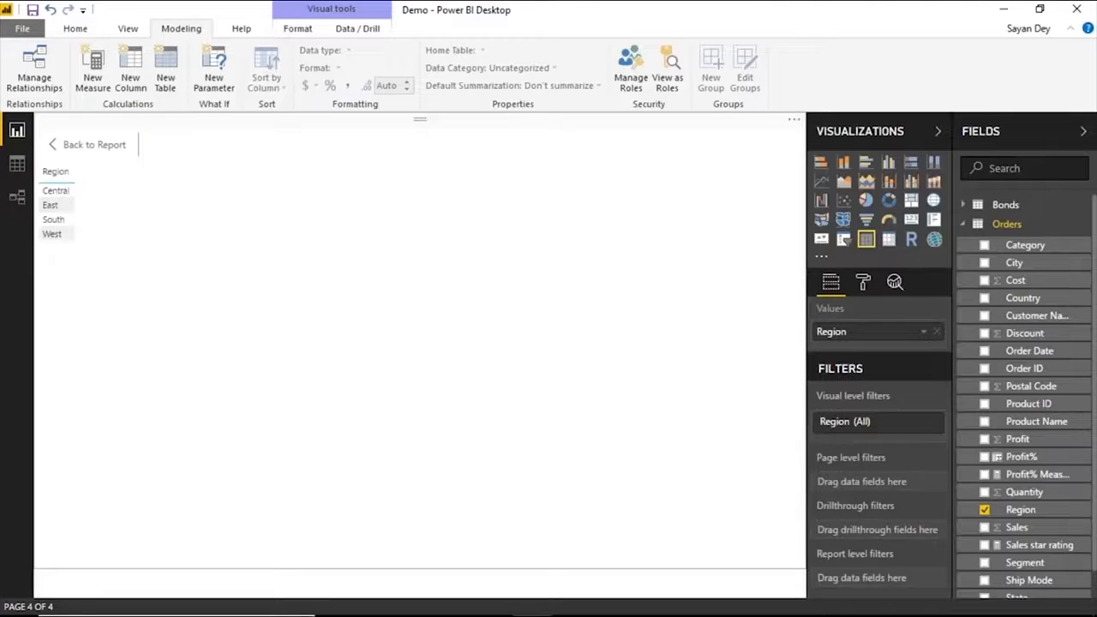
left_click(984, 457)
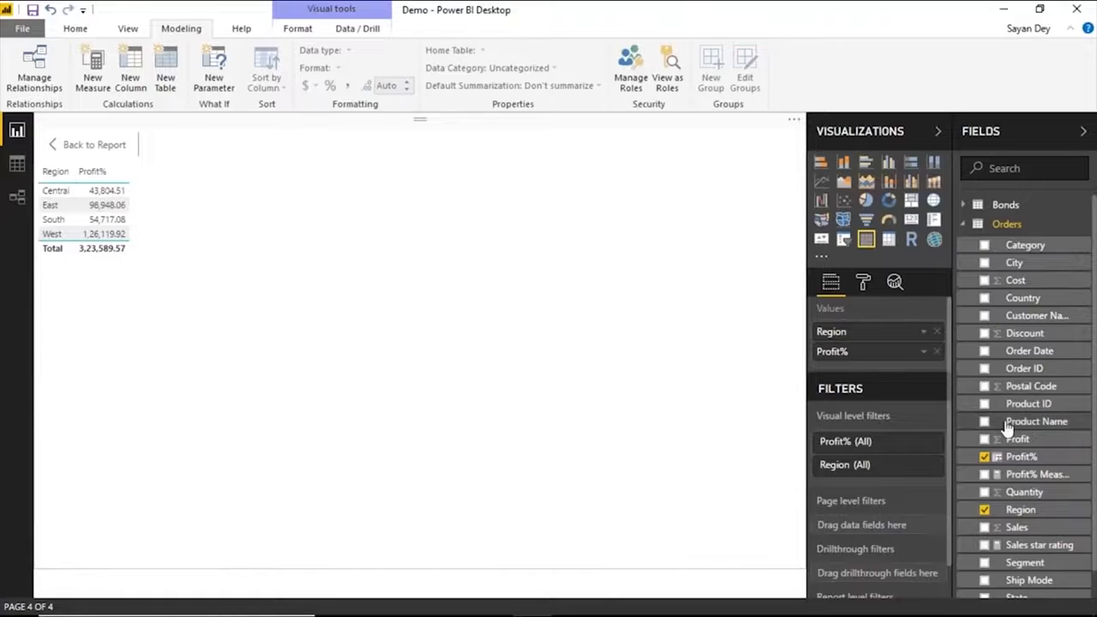
Add Segment between Region and Profit% in the table visual, and Profit% Measure as the last column.
scroll(1003, 548, "down", 2)
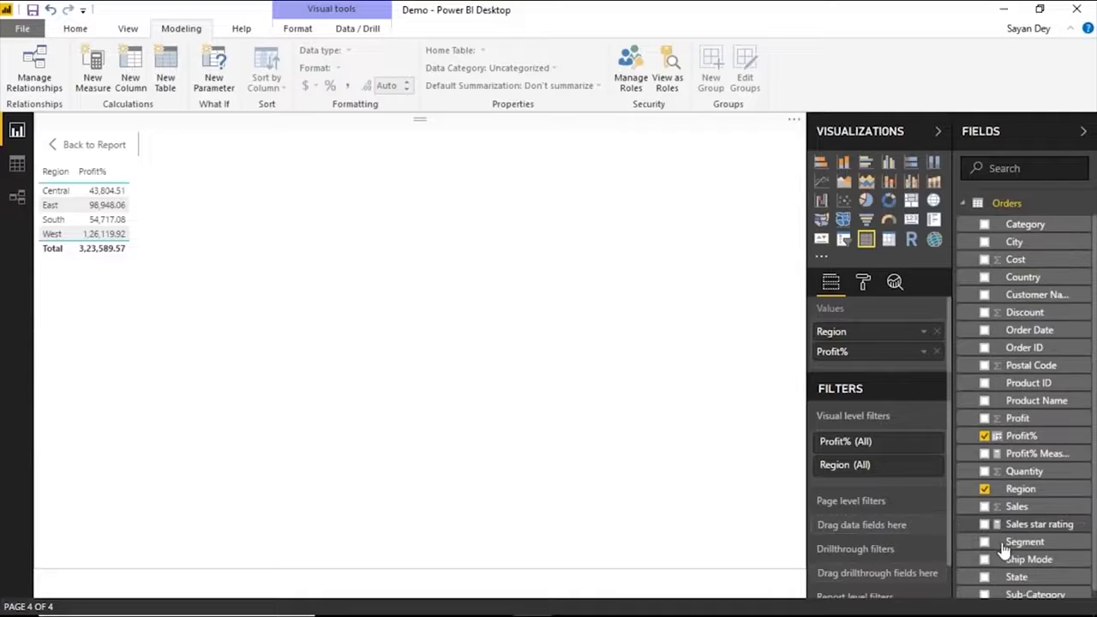
left_click(986, 534)
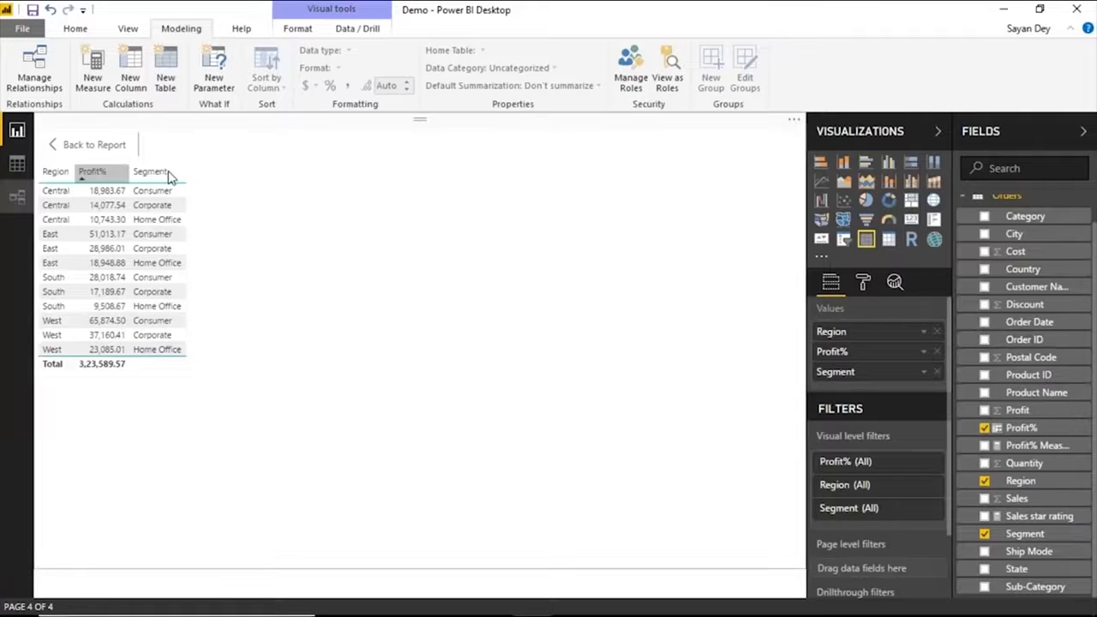
left_click_drag(1014, 450, 845, 349)
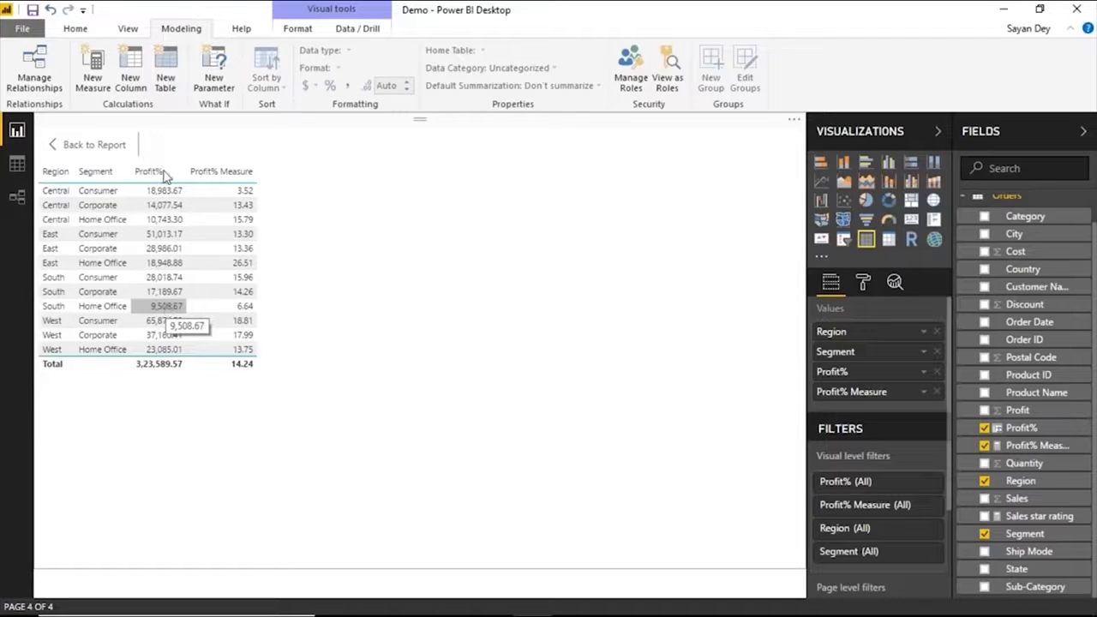
Examine the row-level Profit% values beside Profit and Cost in the Orders table's data view.
left_click(17, 165)
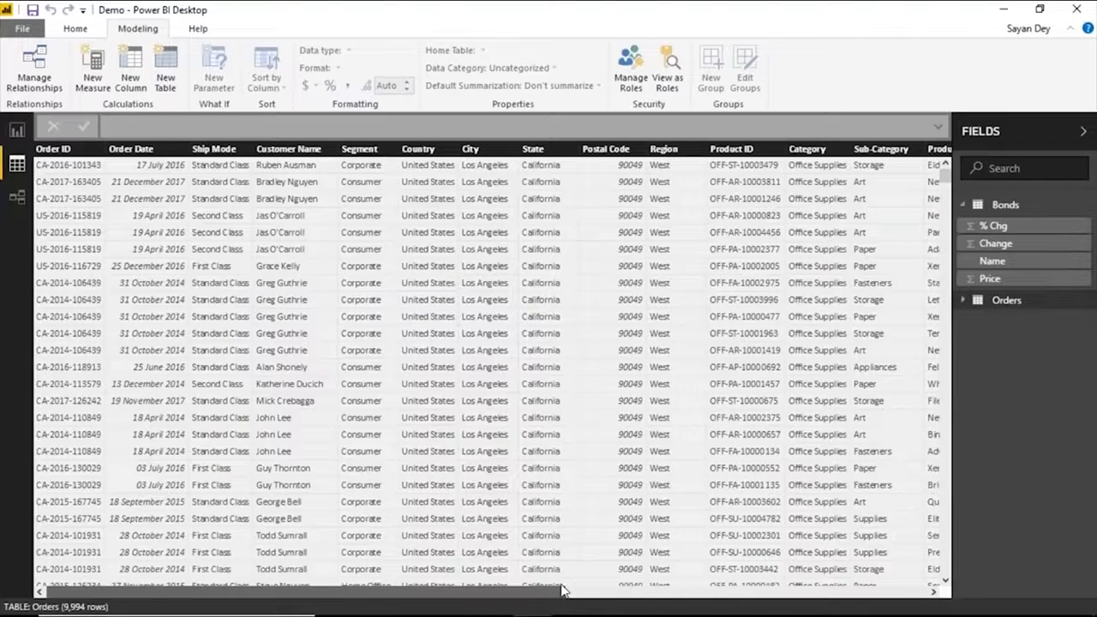
left_click_drag(561, 589, 891, 591)
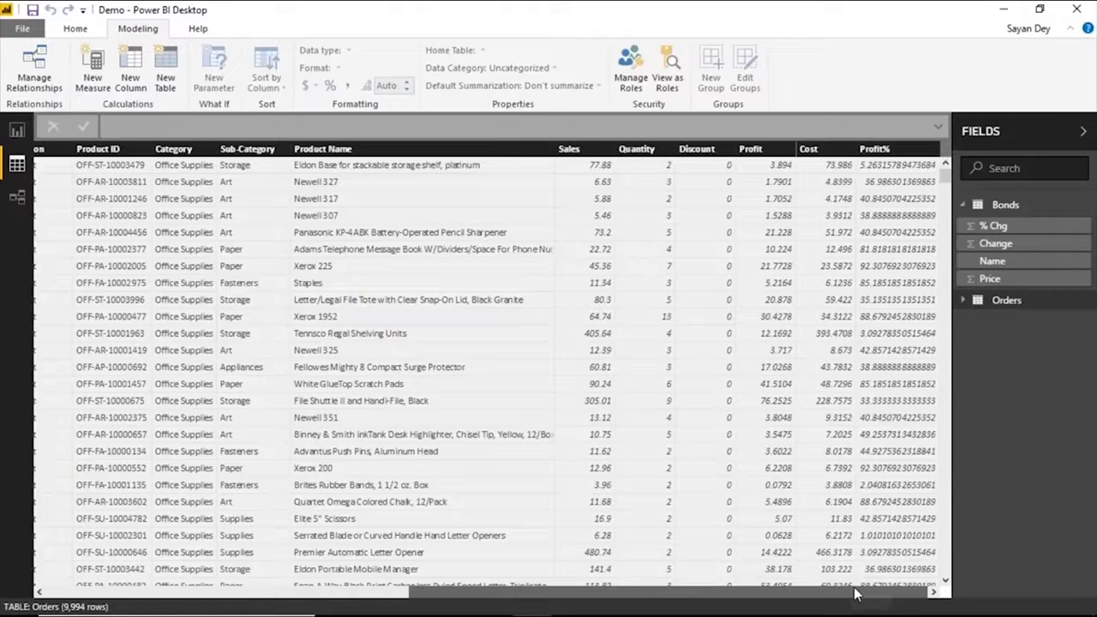
left_click_drag(857, 594, 752, 589)
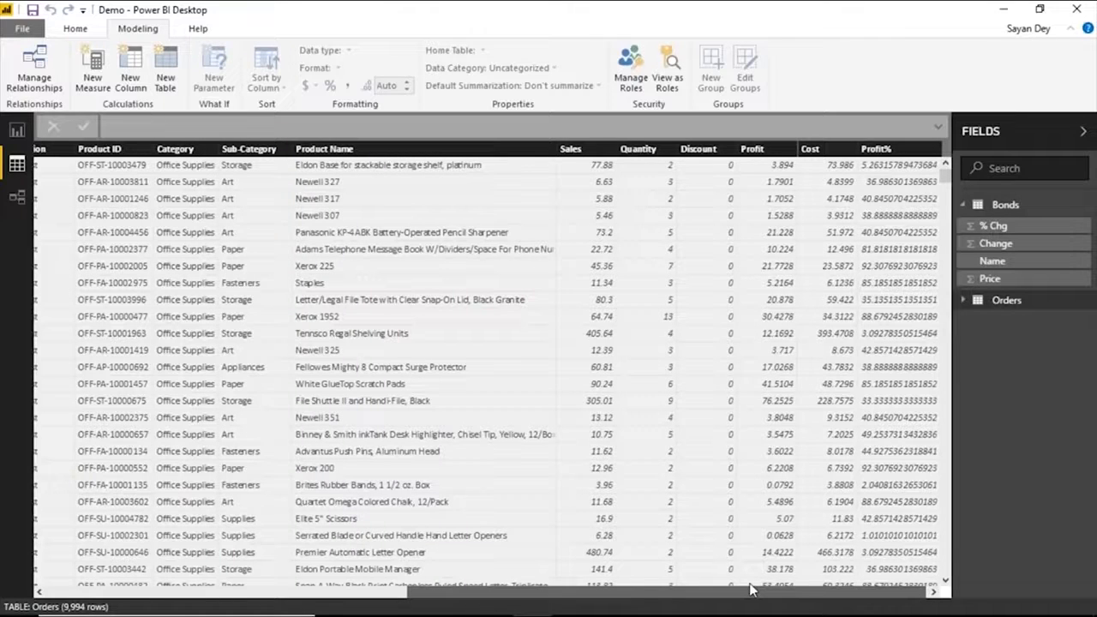
left_click_drag(751, 589, 660, 132)
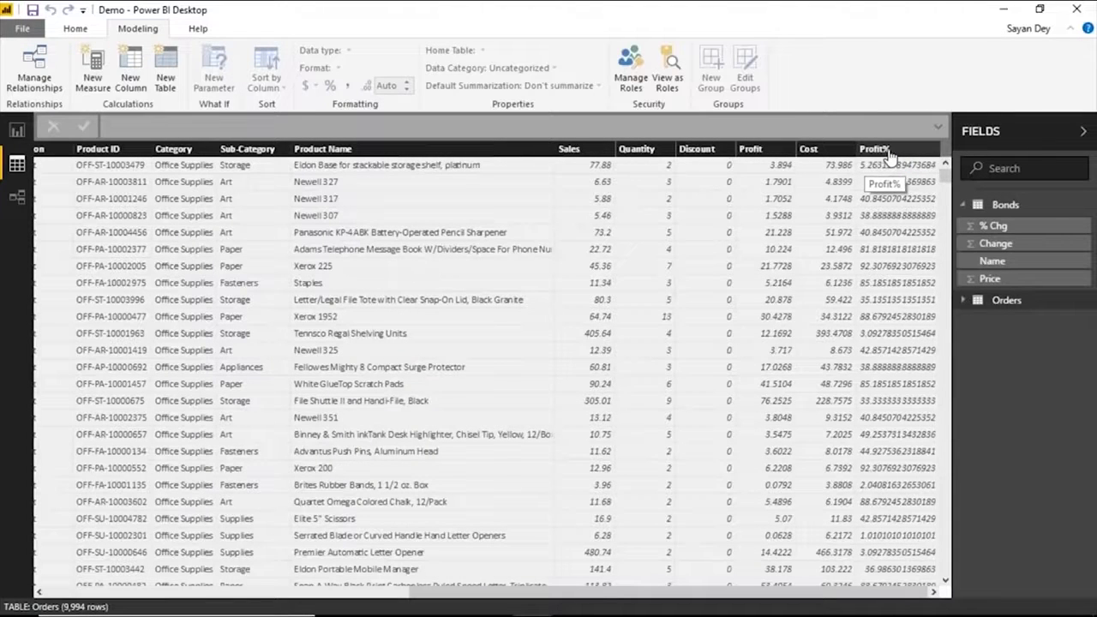
Return to the report and change the Profit% column's aggregation in the table visual from Sum to Average.
left_click(15, 131)
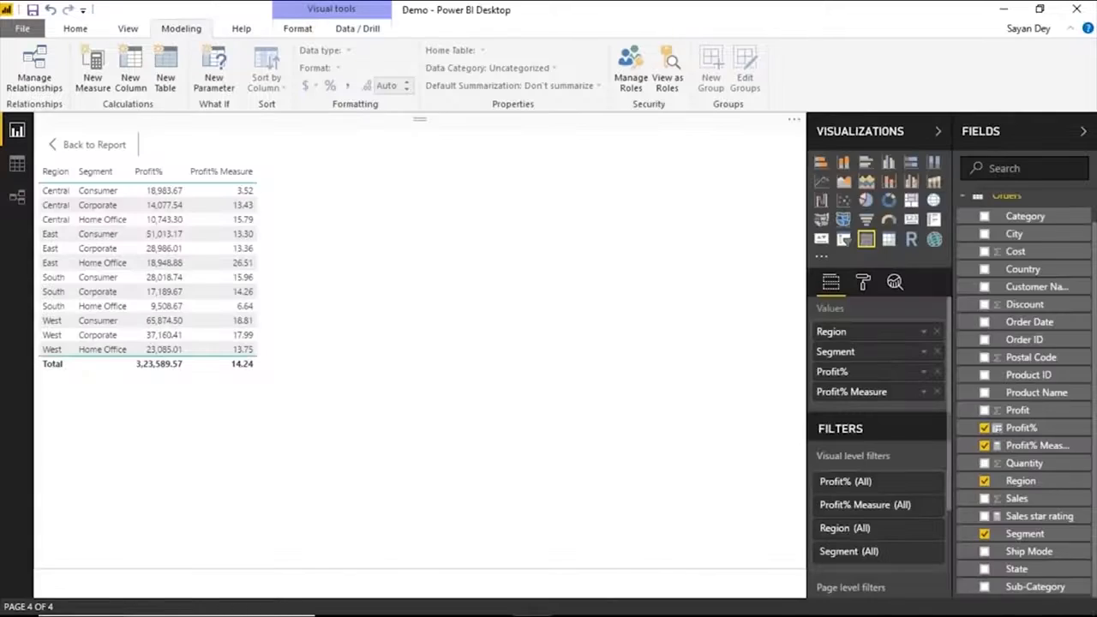
left_click(924, 375)
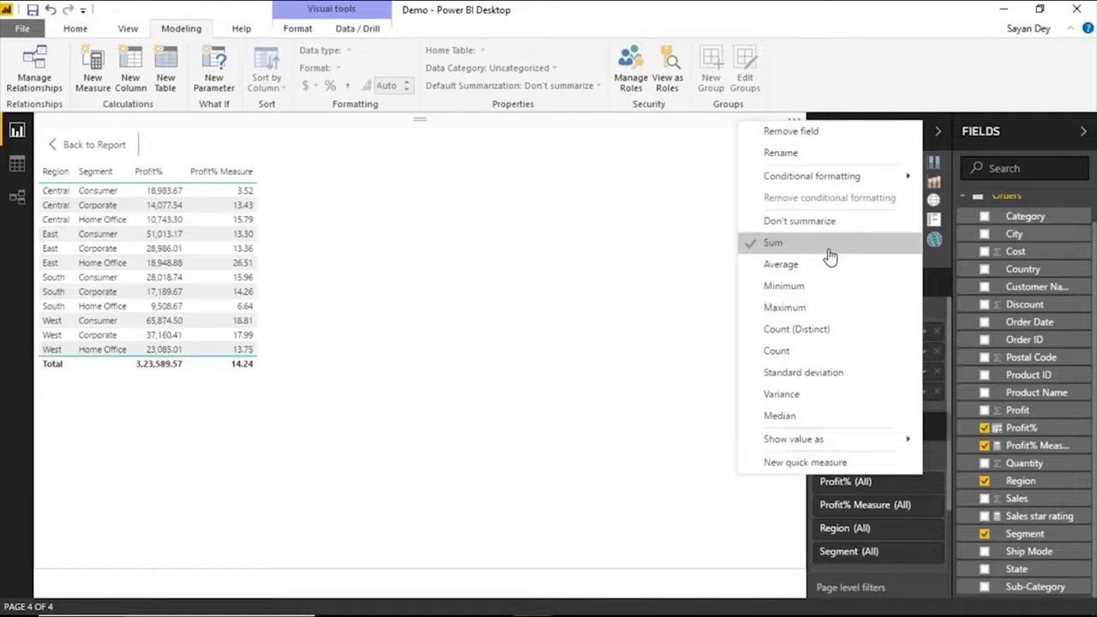
left_click(772, 243)
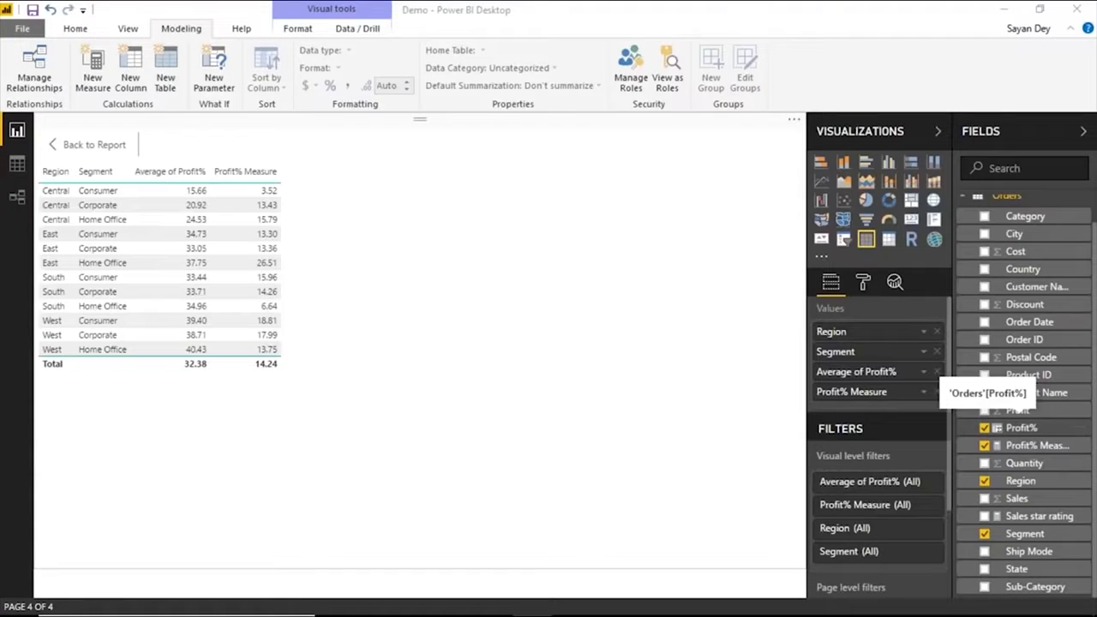
left_click(923, 371)
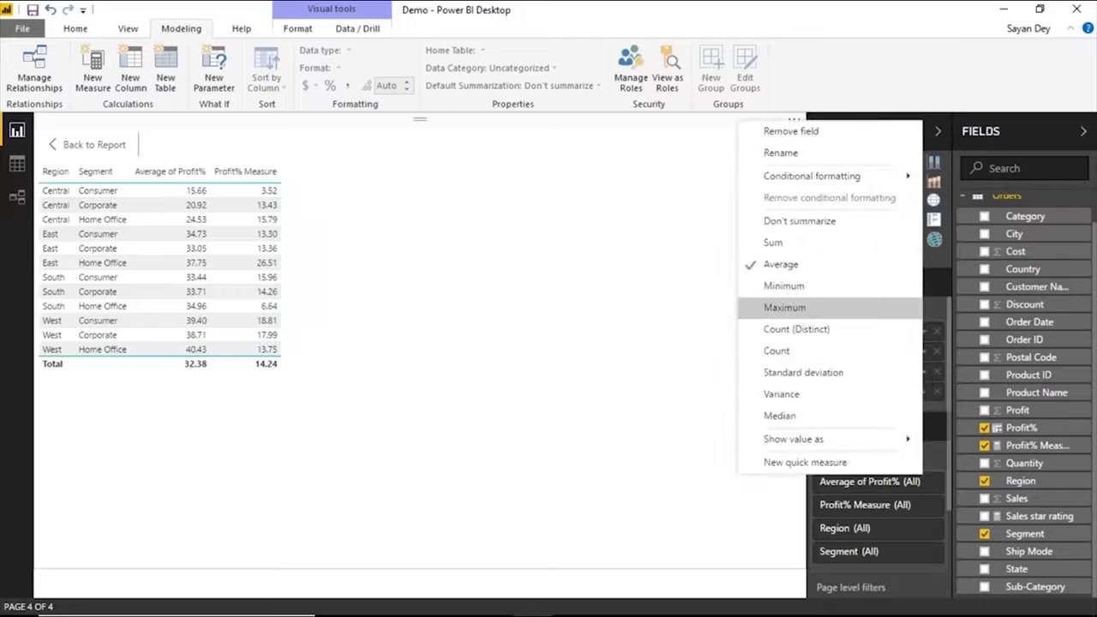
left_click(793, 264)
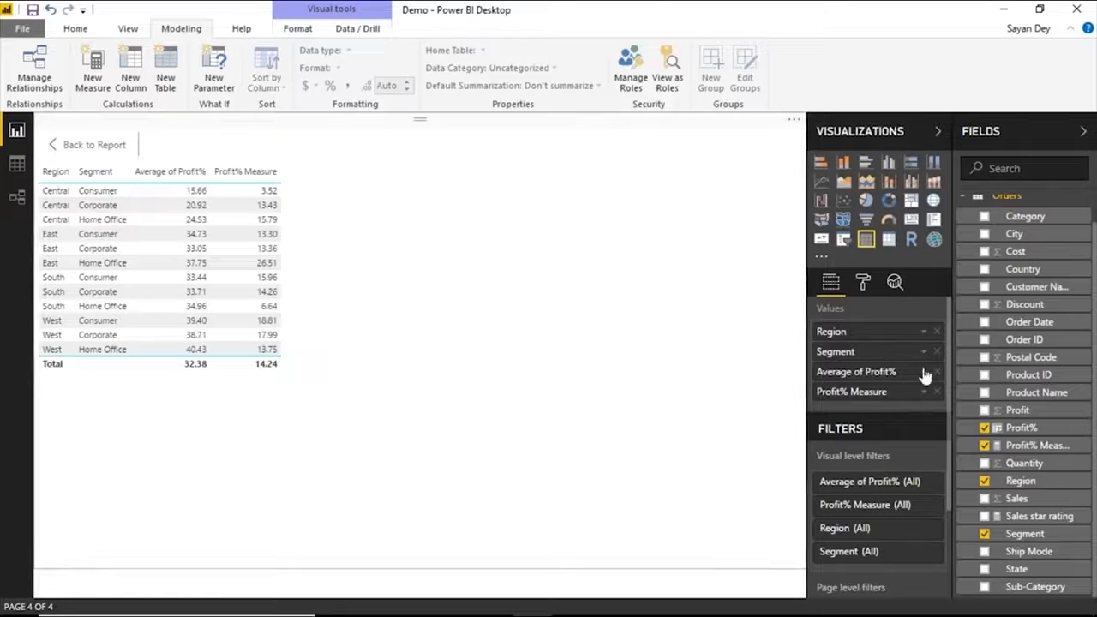
left_click(925, 373)
left_click(793, 265)
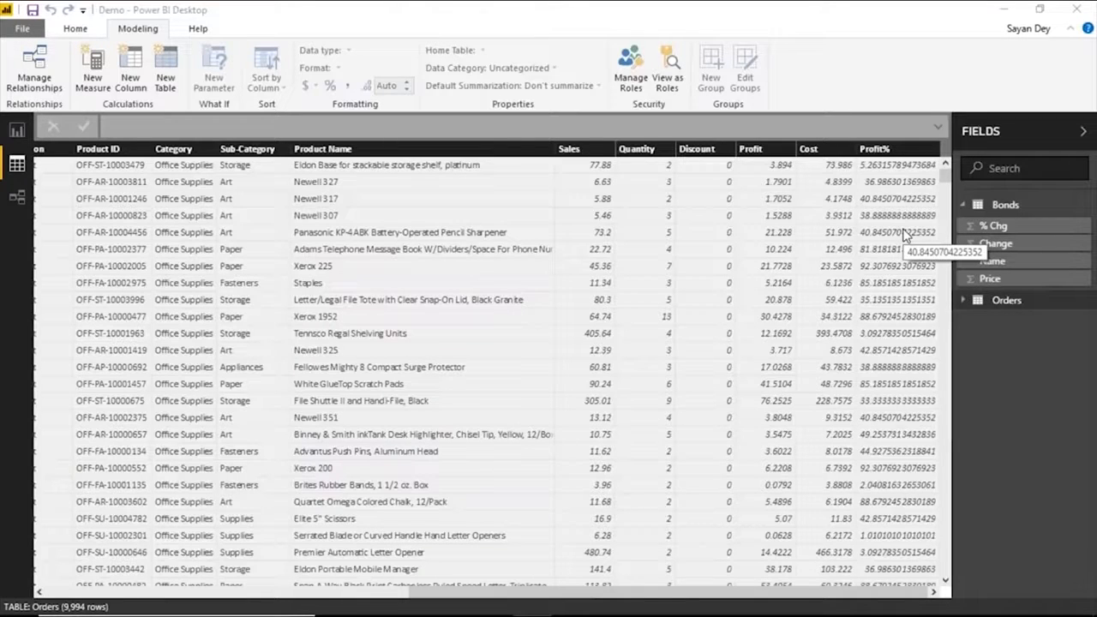
Replace Segment and Region in the report's table visual with Category as the first column.
left_click(26, 129)
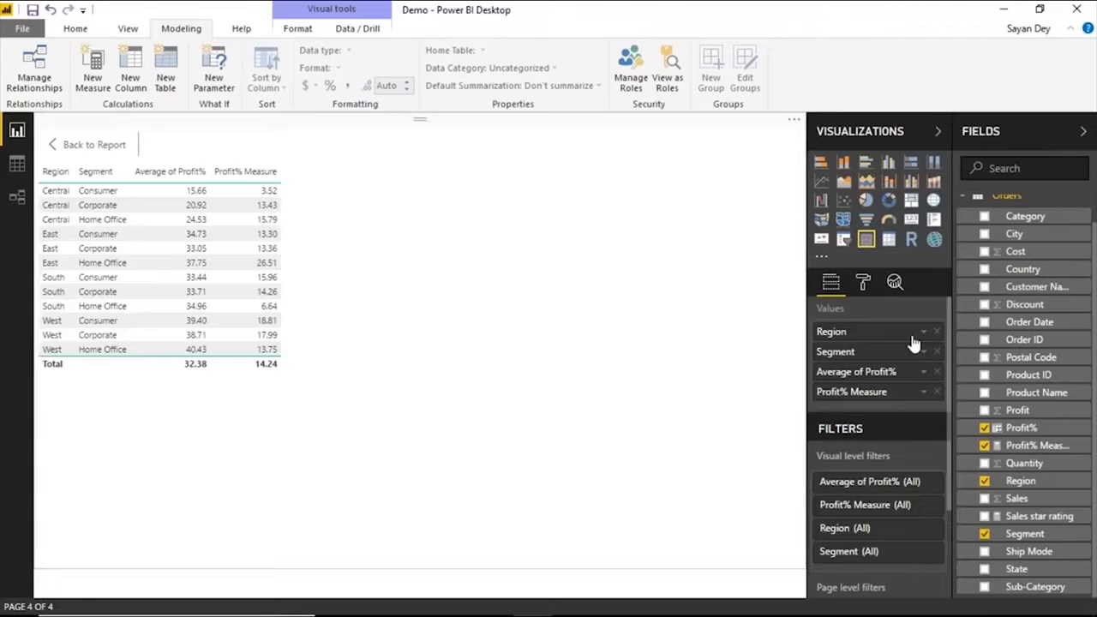
left_click(938, 352)
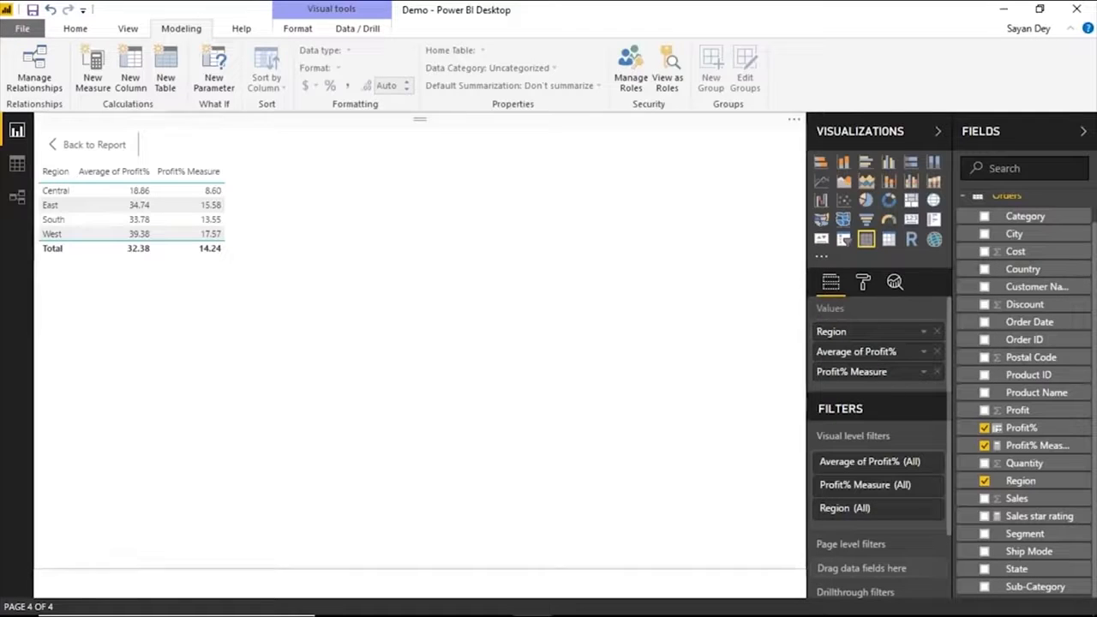
left_click(937, 333)
left_click_drag(874, 332, 871, 330)
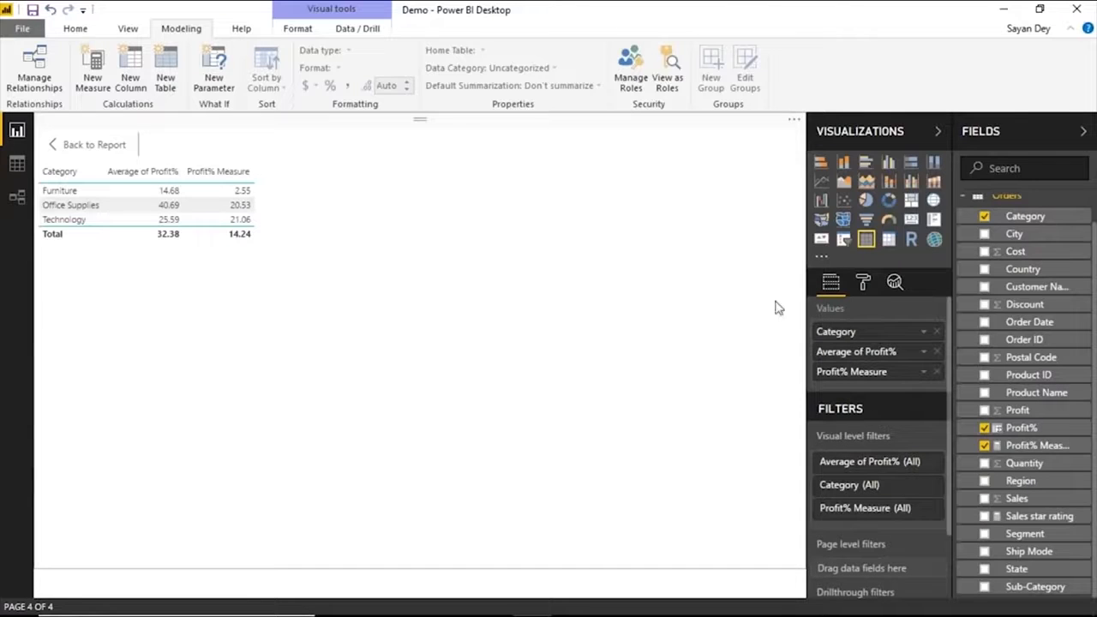
Examine the Profit% Measure formula of the Orders table in the data view.
left_click(17, 166)
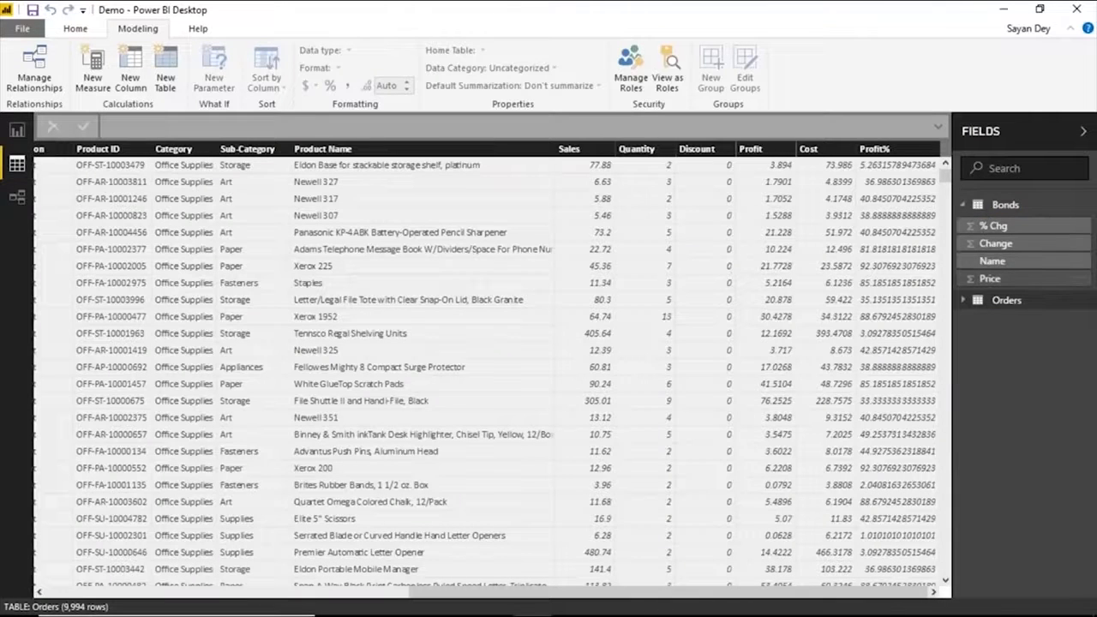
left_click(1006, 300)
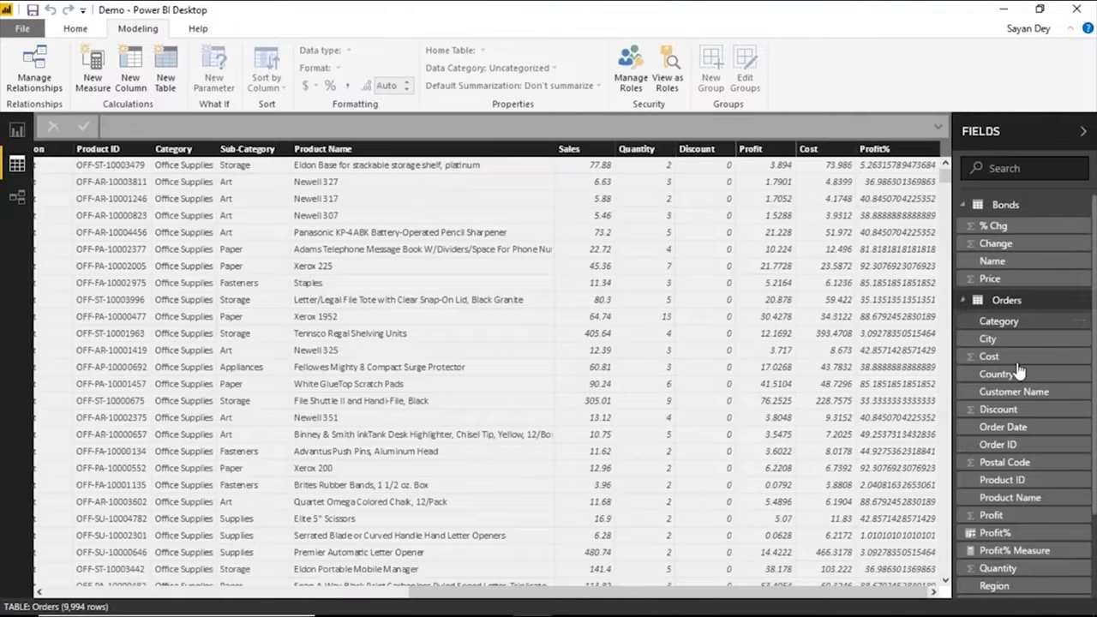
left_click(1004, 554)
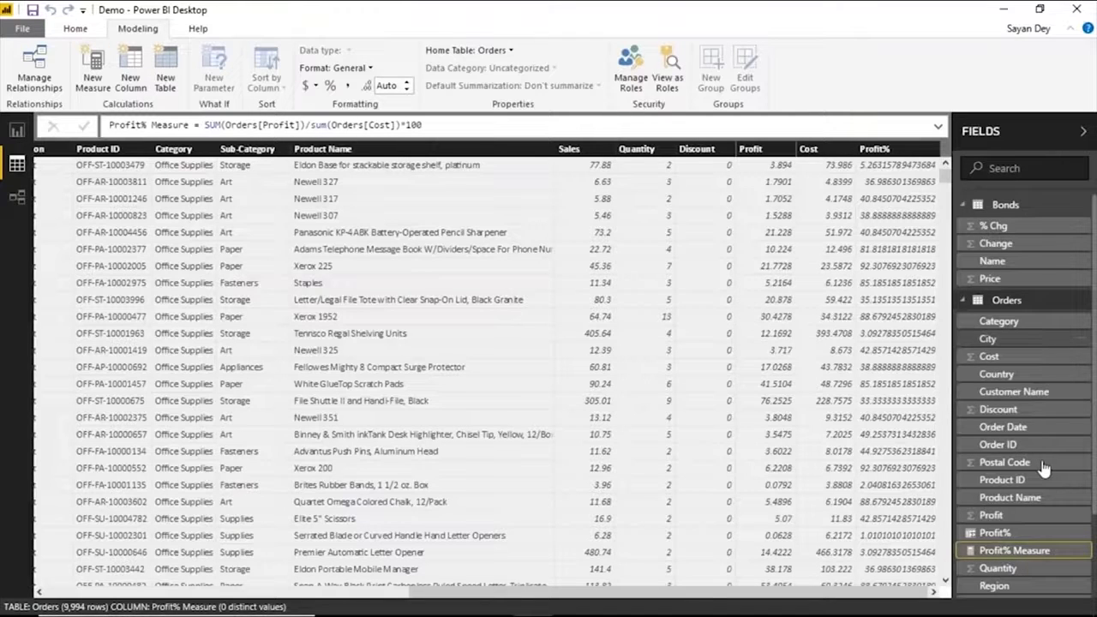
left_click_drag(421, 125, 205, 125)
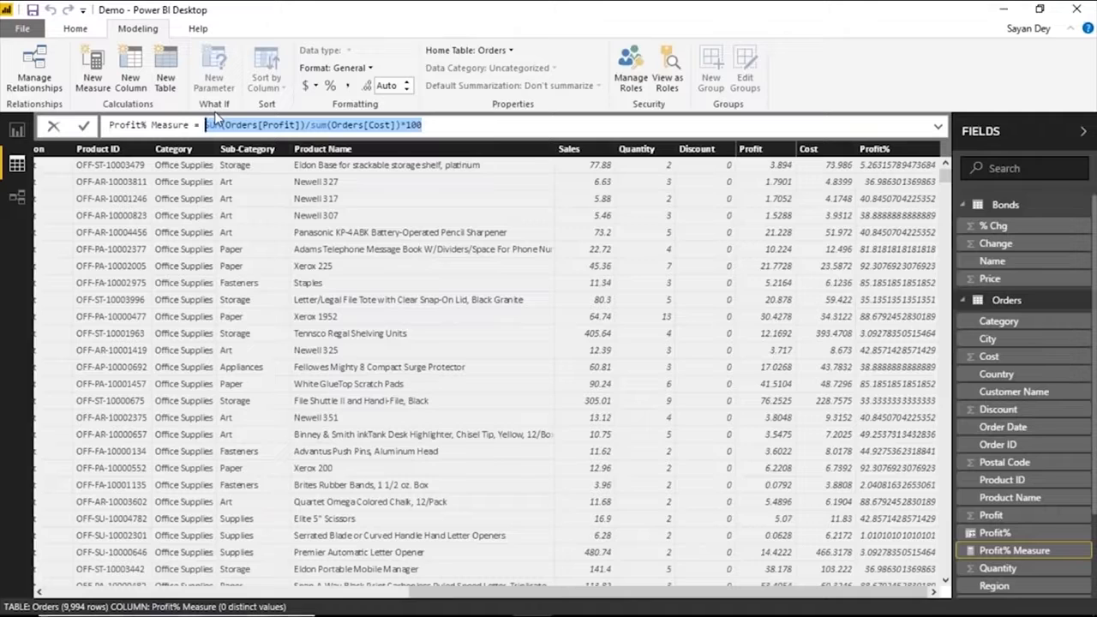
Return to the report and add Sub-Category to the table visual directly after Category.
left_click(18, 131)
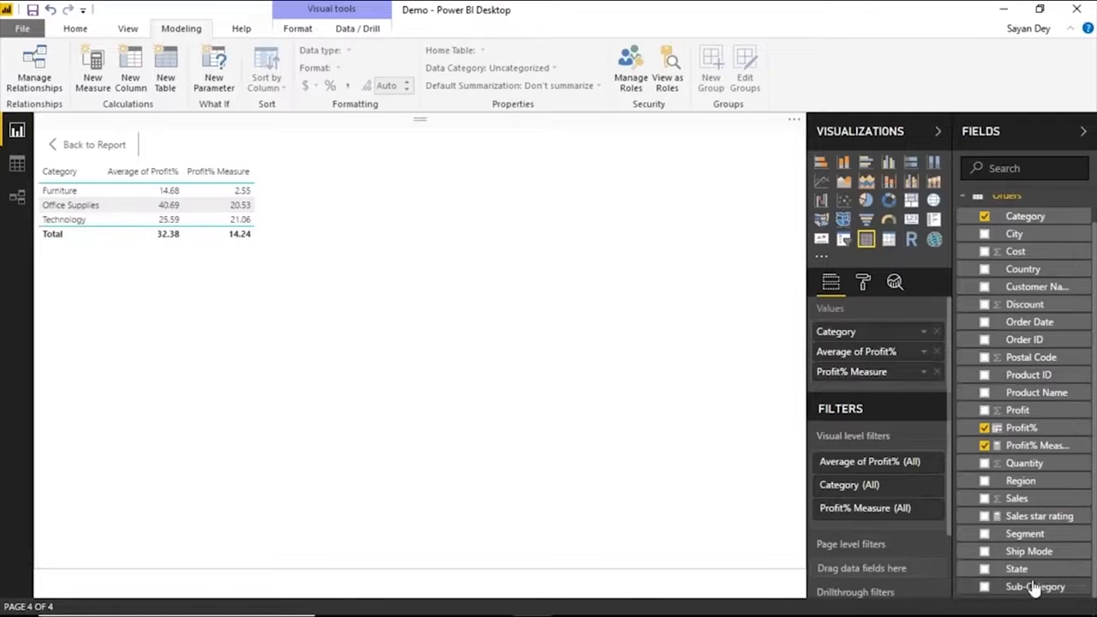
left_click_drag(1035, 588, 861, 344)
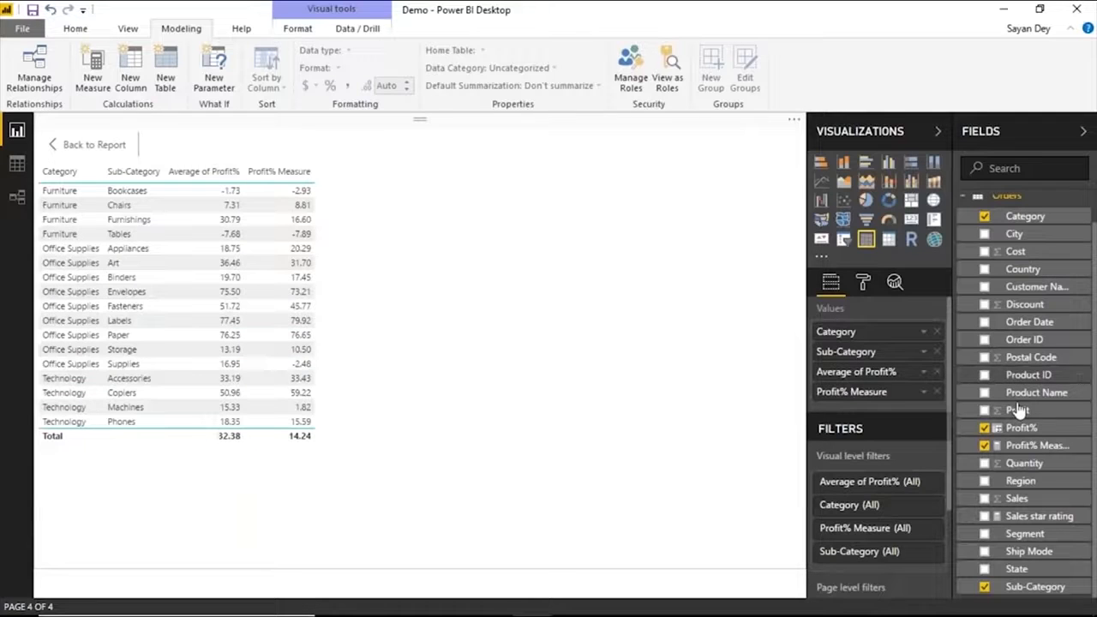
Add Region as a page-level filter and restrict it to Central.
left_click(1034, 484)
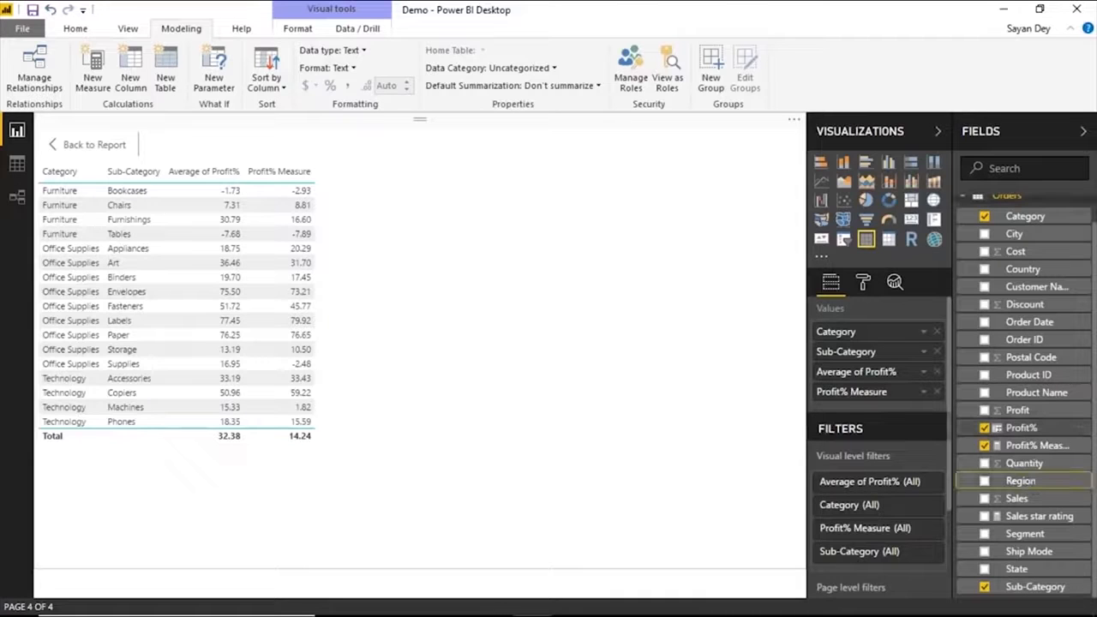
scroll(921, 441, "down", 1)
scroll(921, 447, "down", 3)
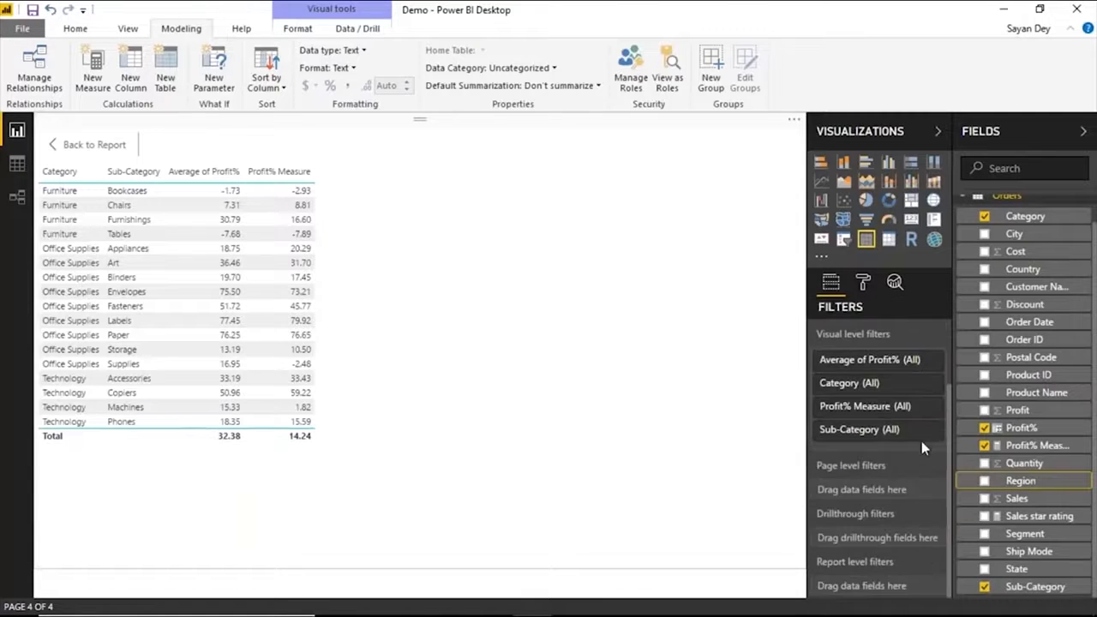
left_click_drag(1020, 480, 861, 489)
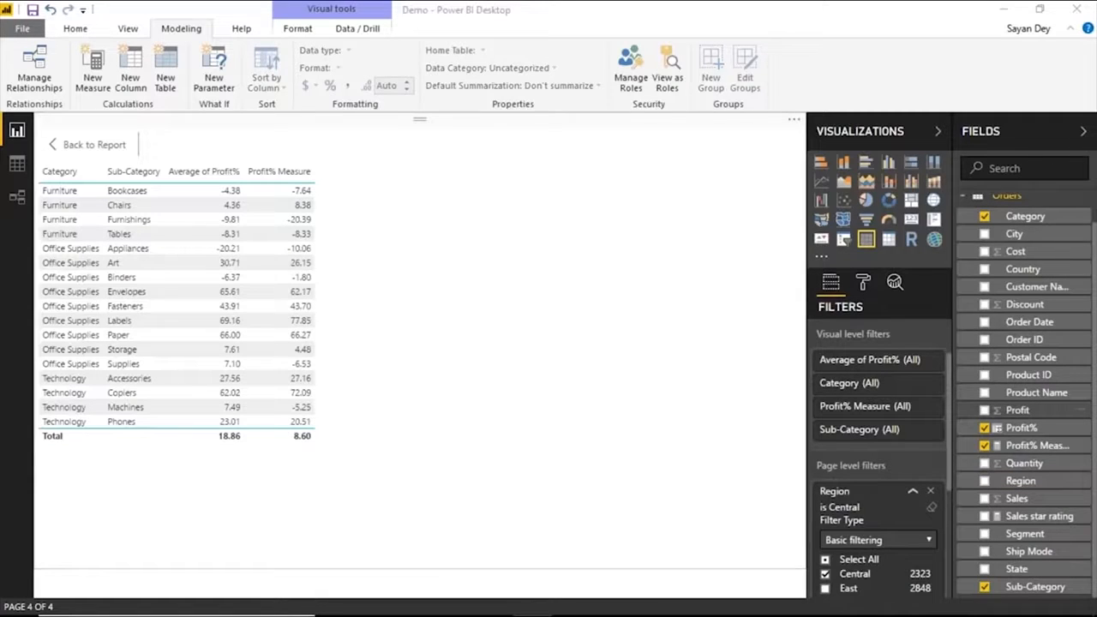
Remove the averaged Profit% column from the table visual and include East in the page-level Region filter.
left_click(984, 428)
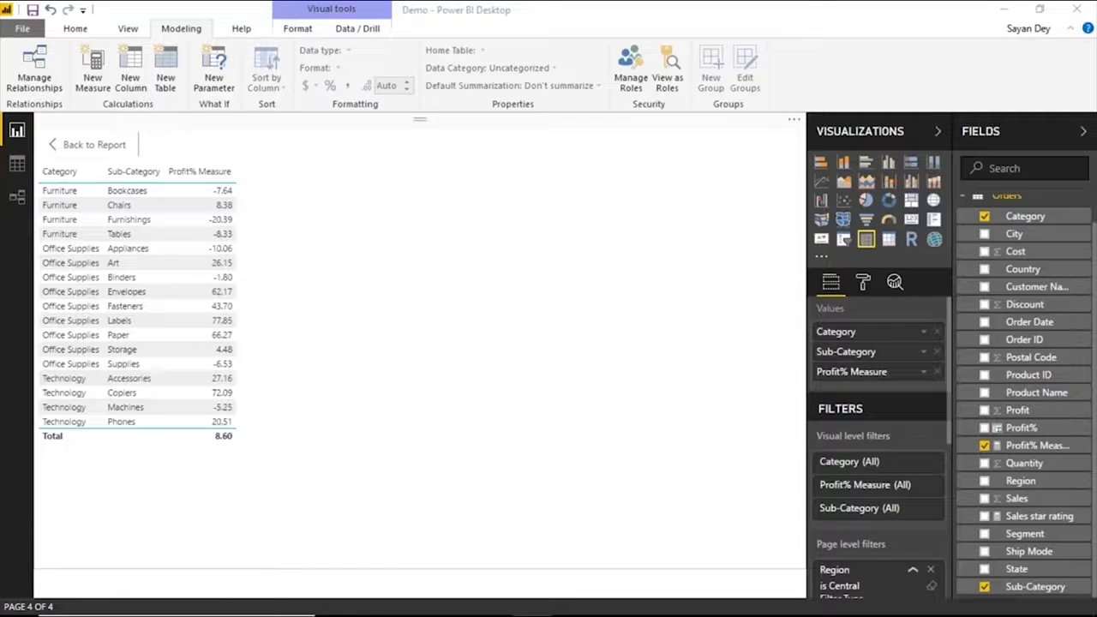
scroll(874, 386, "down", 5)
left_click(825, 354)
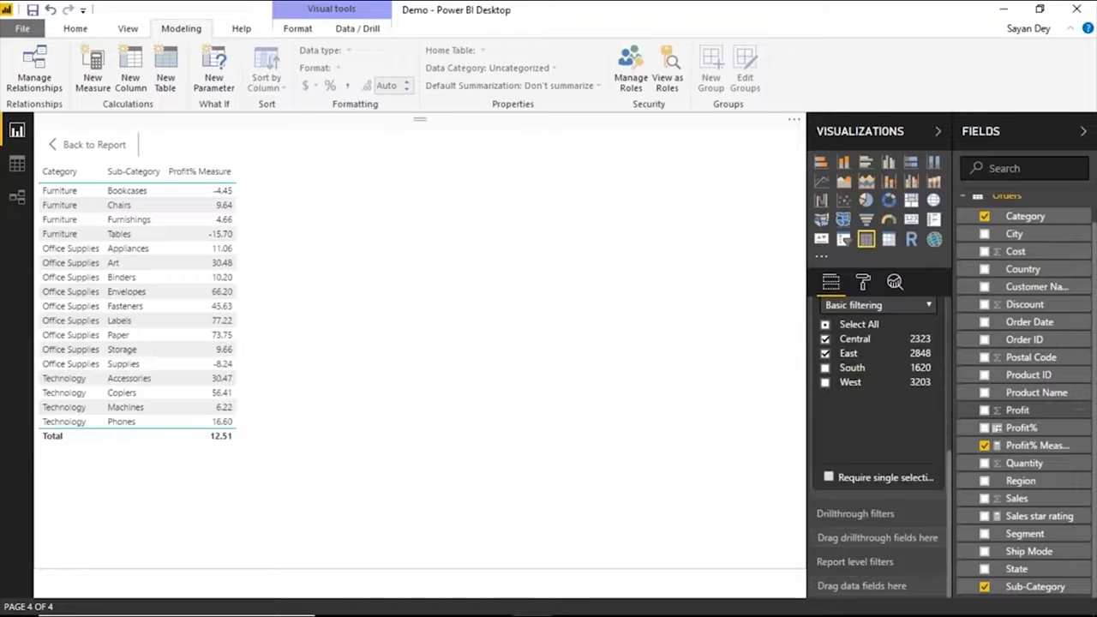
Leave the table visual's focus mode and switch to the PowerPoint slide show.
left_click(126, 140)
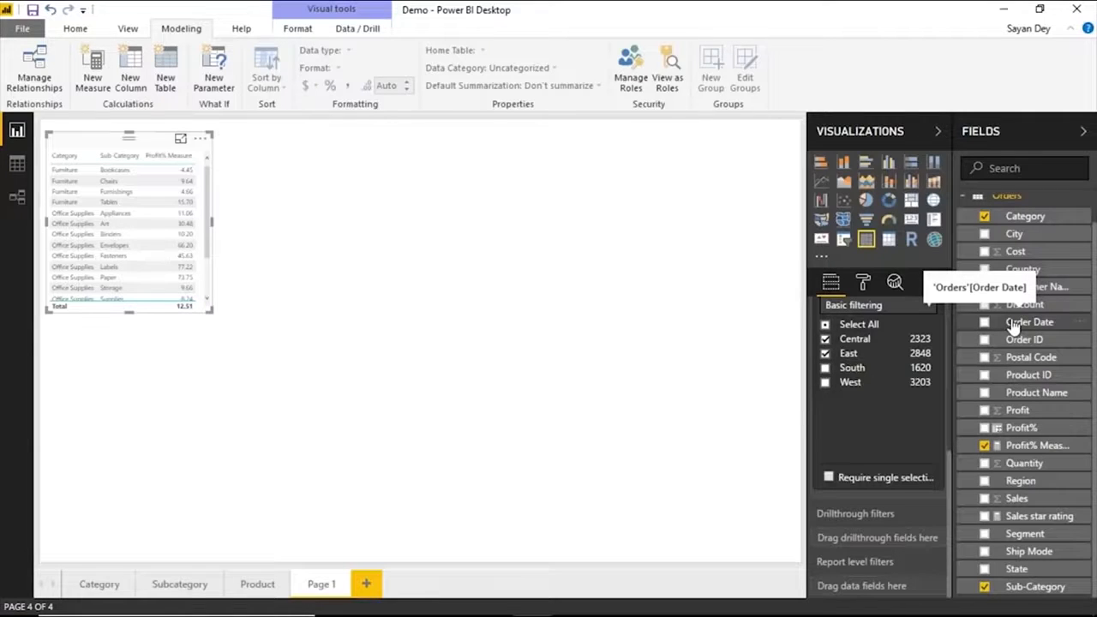
key("alt+Tab")
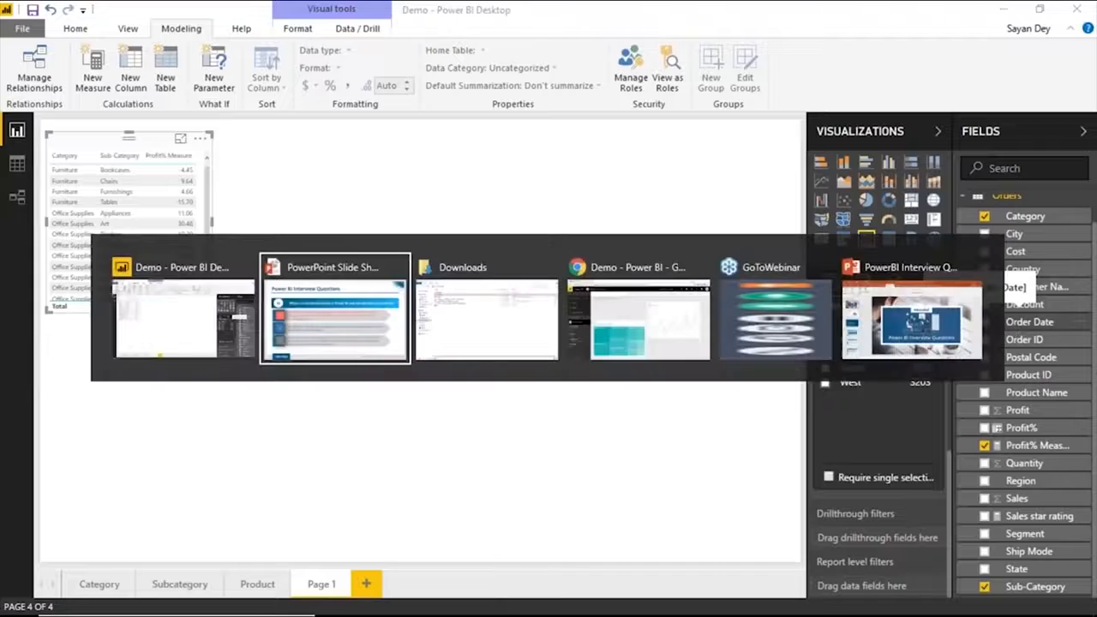
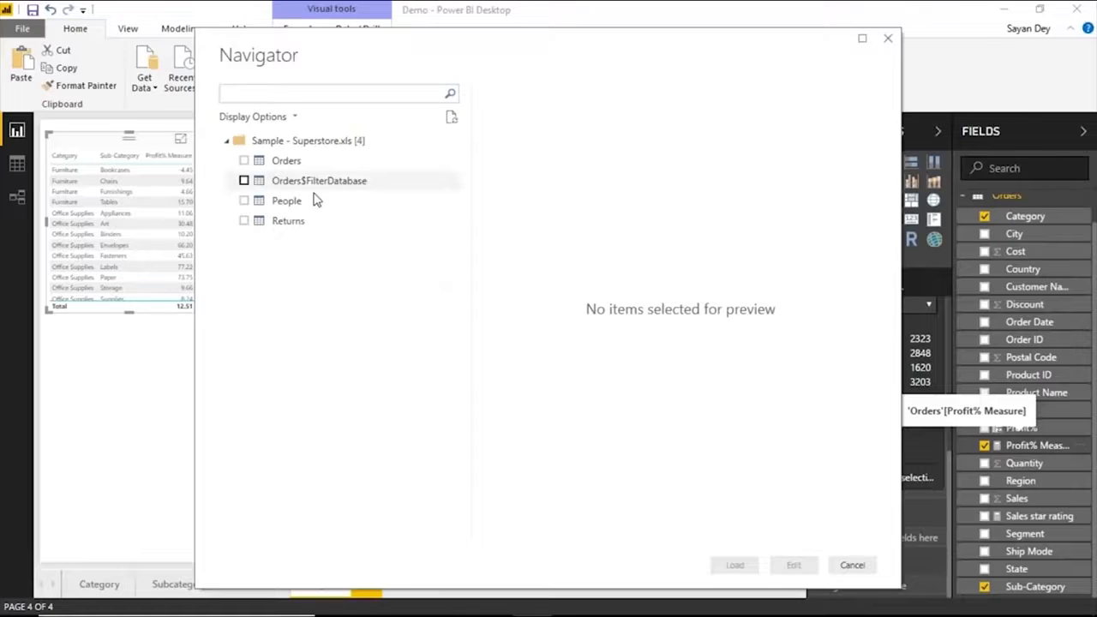
Load the Returns and People tables from Sample - Superstore.xls and promote the first row to headers in both queries.
left_click(244, 221)
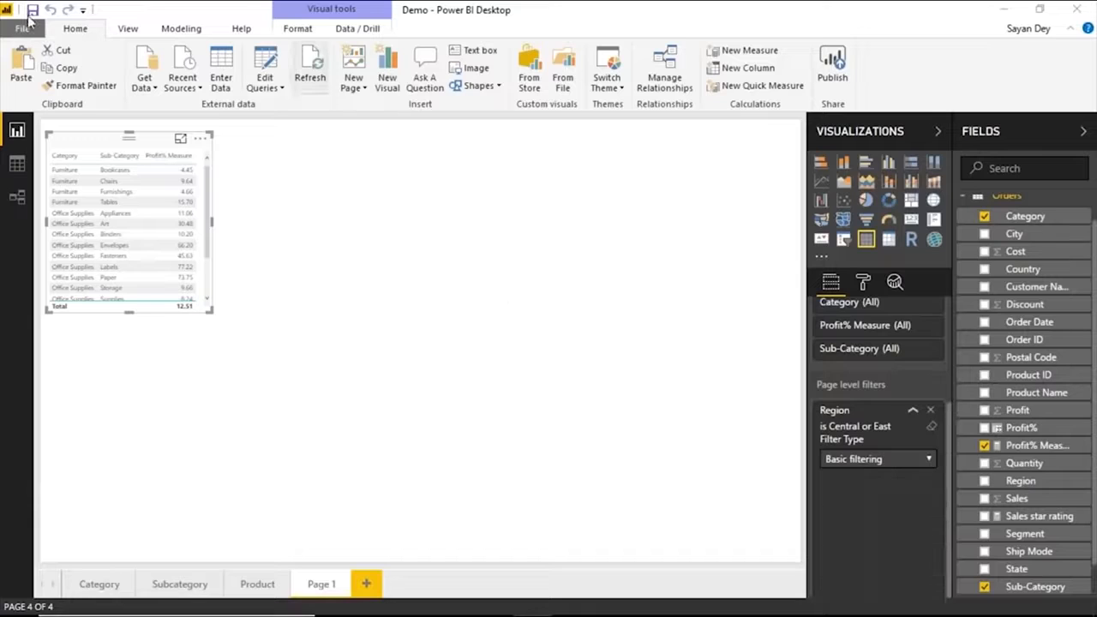
left_click(266, 87)
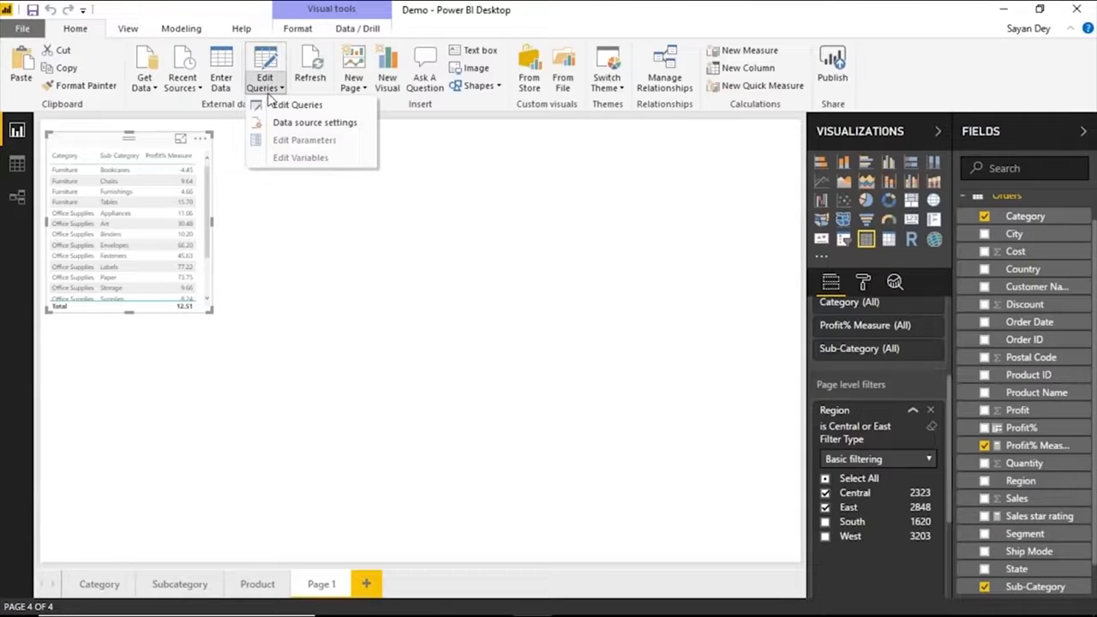
left_click(276, 104)
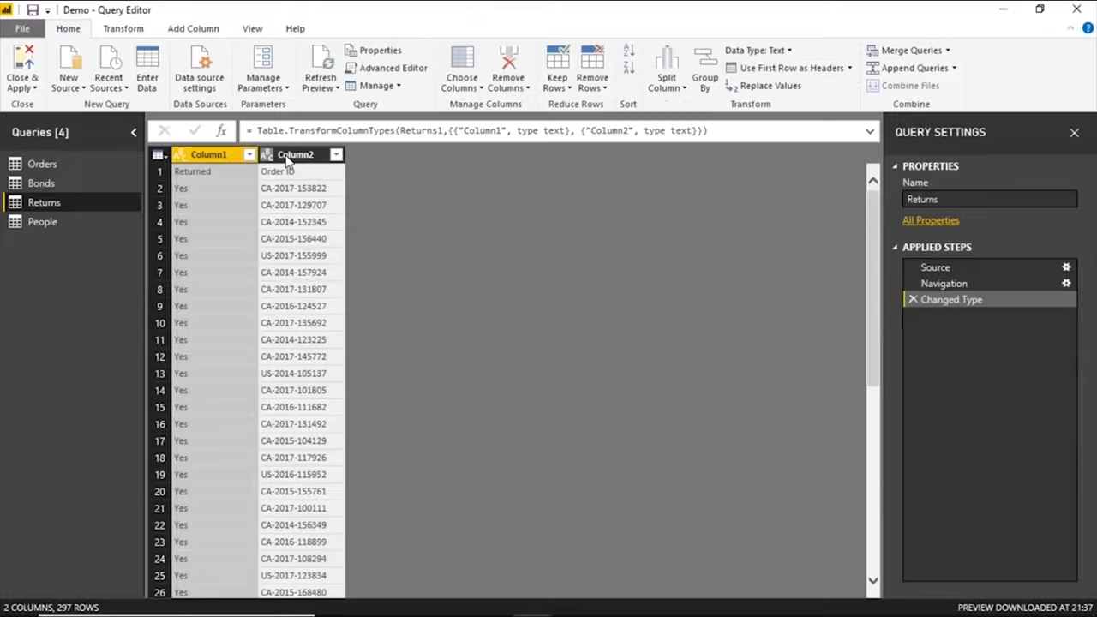
left_click(230, 172)
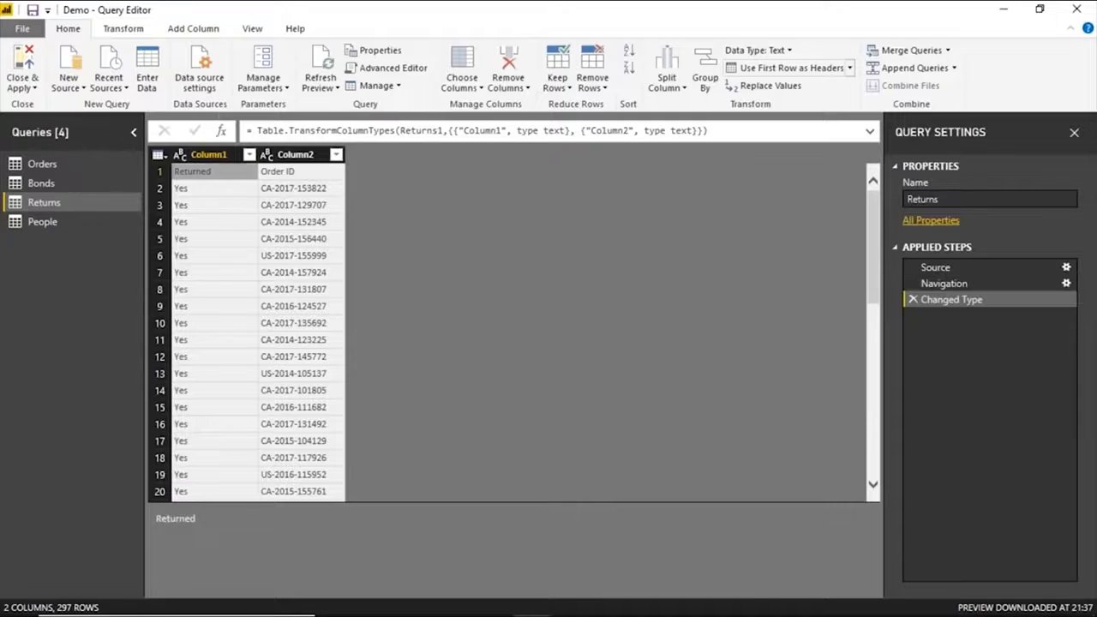
left_click(790, 69)
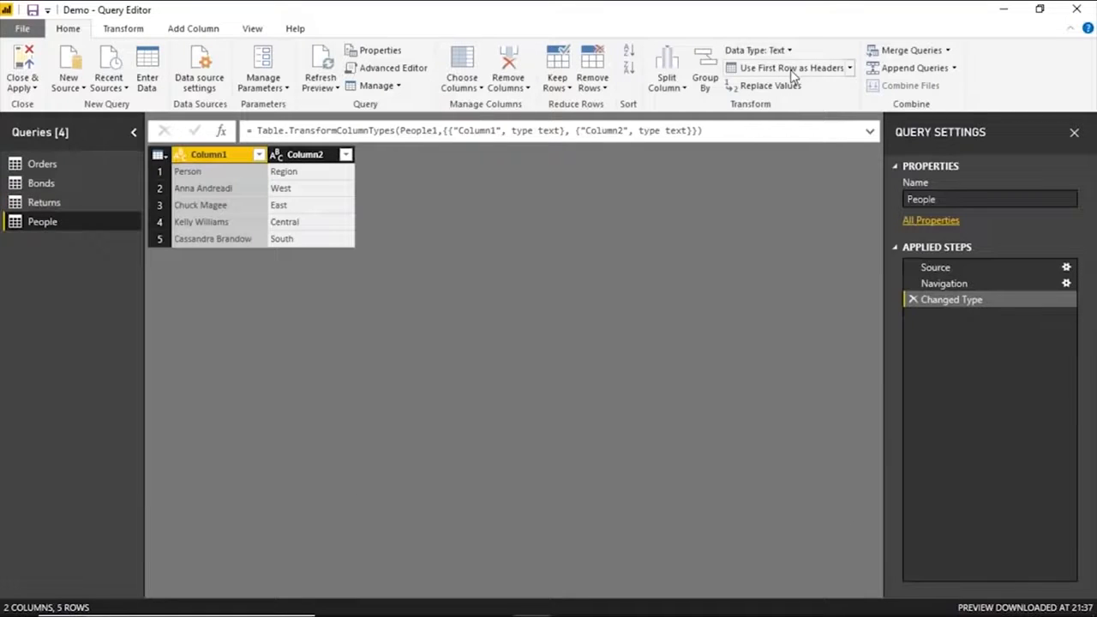
left_click(791, 70)
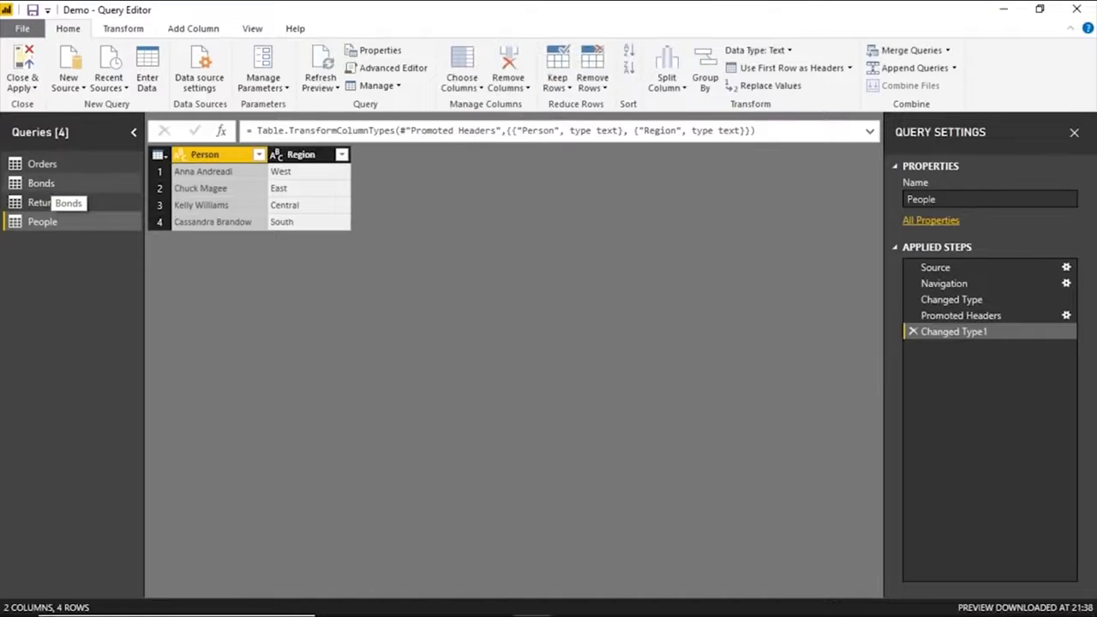
Delete the Bonds query, then close the Query Editor and apply the changes to the model.
left_click(41, 183)
right_click(48, 181)
left_click(635, 296)
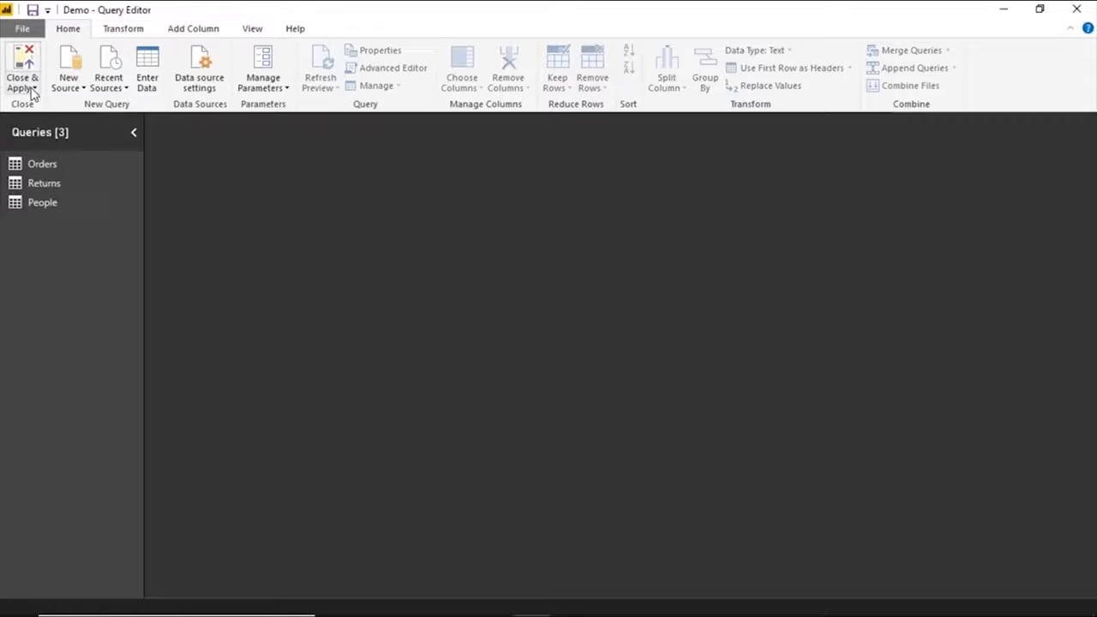
left_click(25, 87)
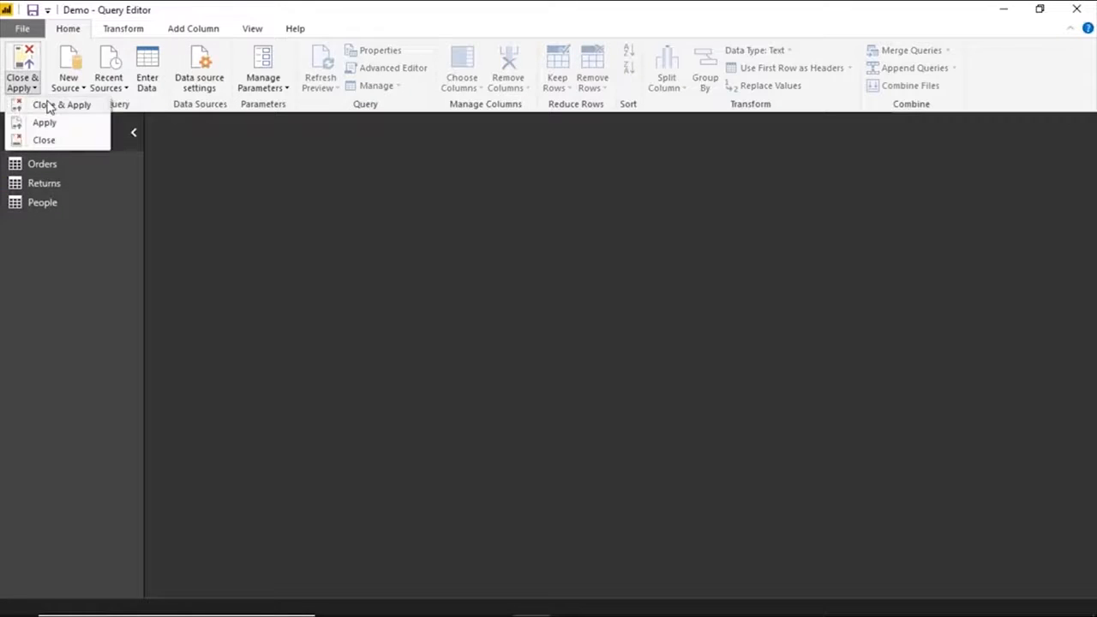
left_click(49, 104)
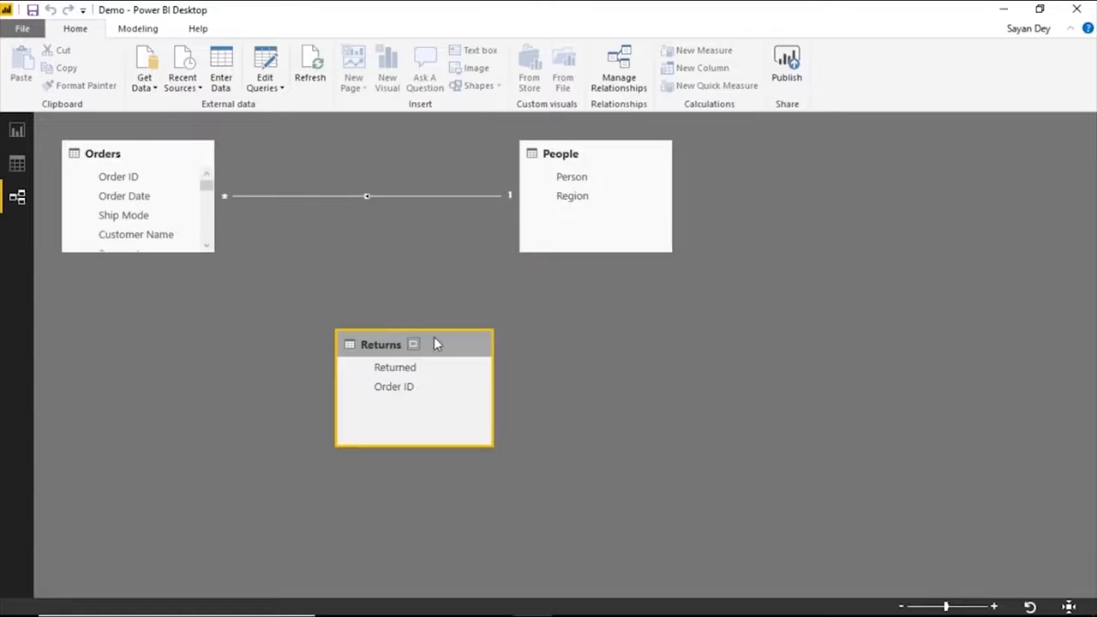
Examine the cardinality options of the relationship between Orders and People on Region, then close its settings.
left_click_drag(434, 351, 329, 353)
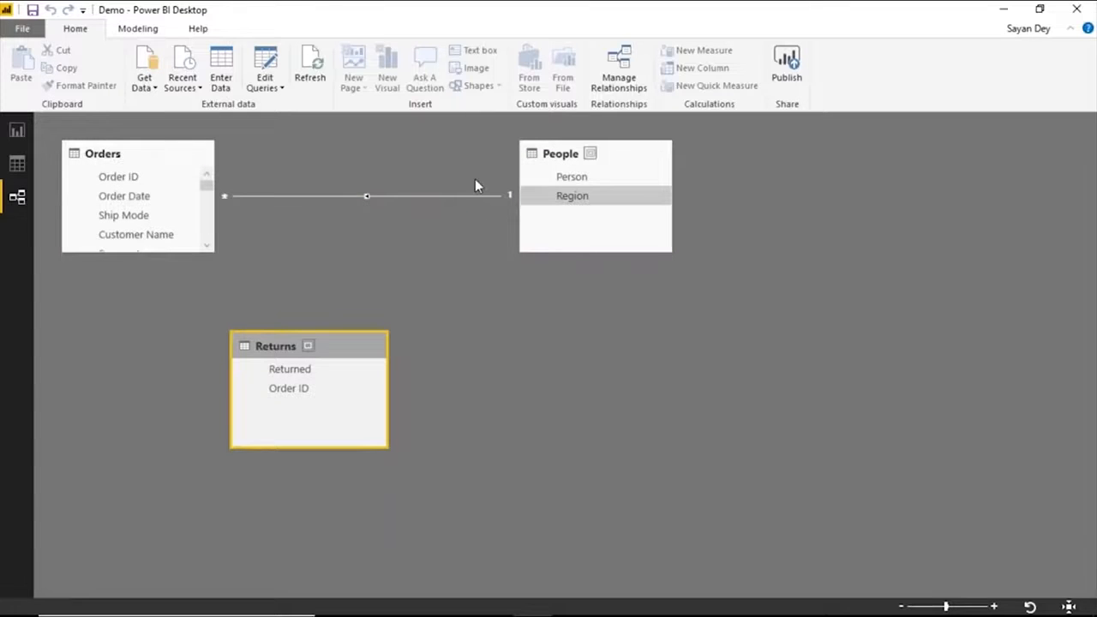
left_click(558, 193)
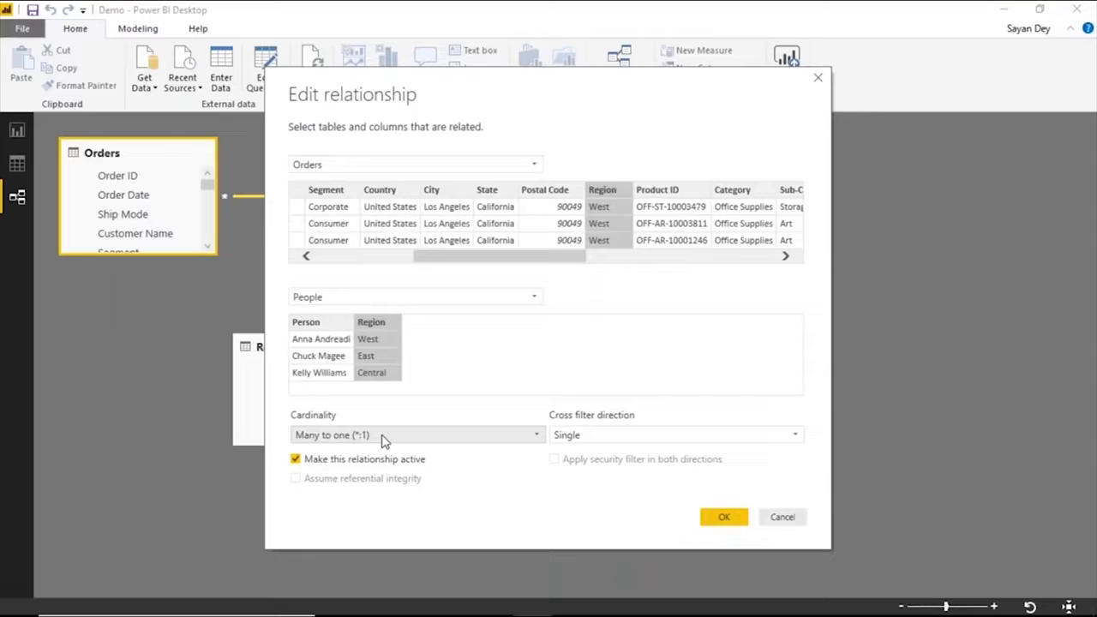
left_click(383, 437)
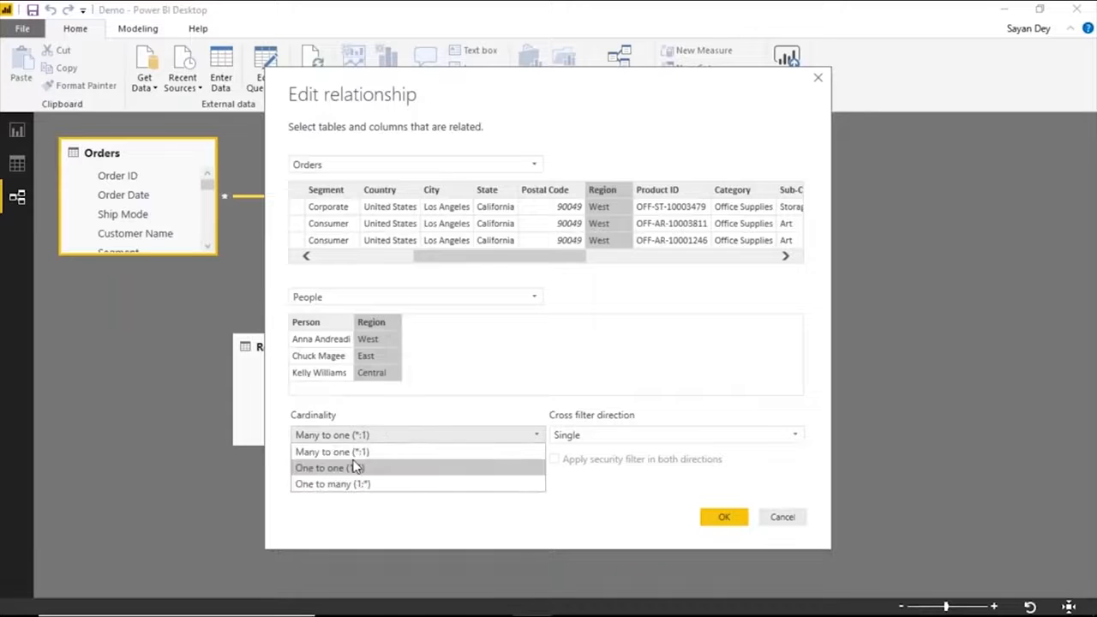
left_click(488, 380)
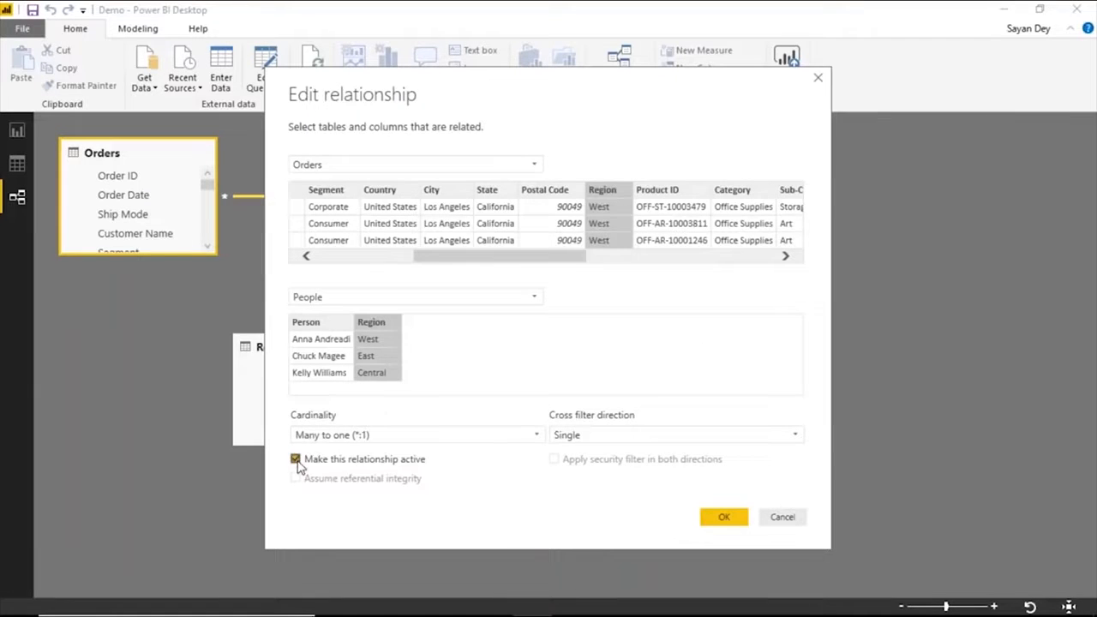
left_click(817, 77)
Relate Orders to Returns on Order ID and arrange the People and Returns tables in one column beside Orders.
left_click_drag(362, 342, 413, 396)
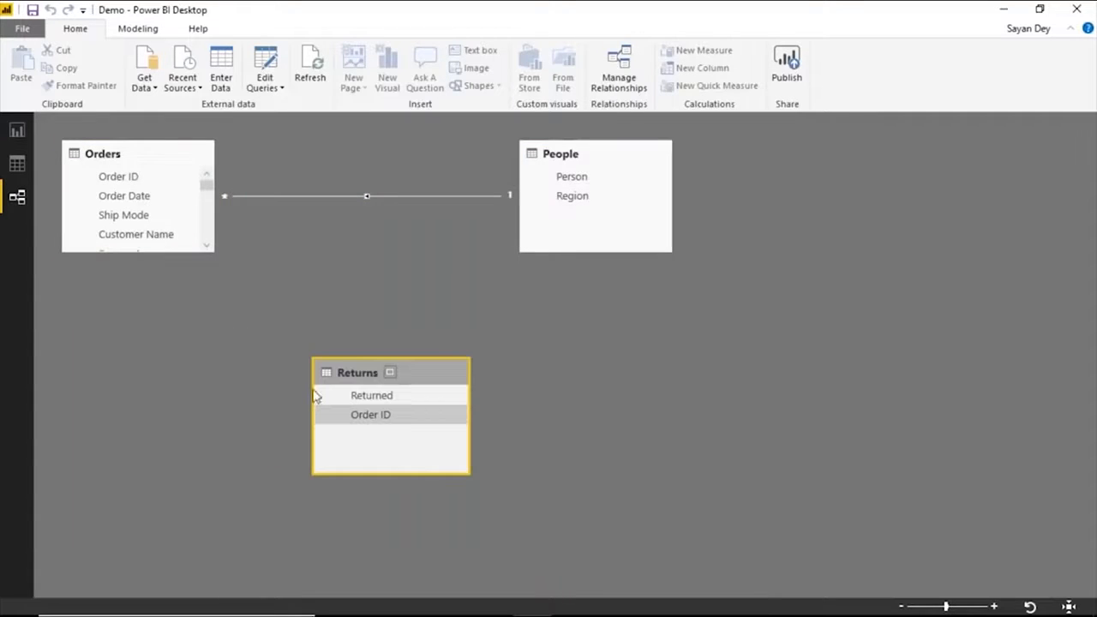
left_click_drag(138, 178, 360, 414)
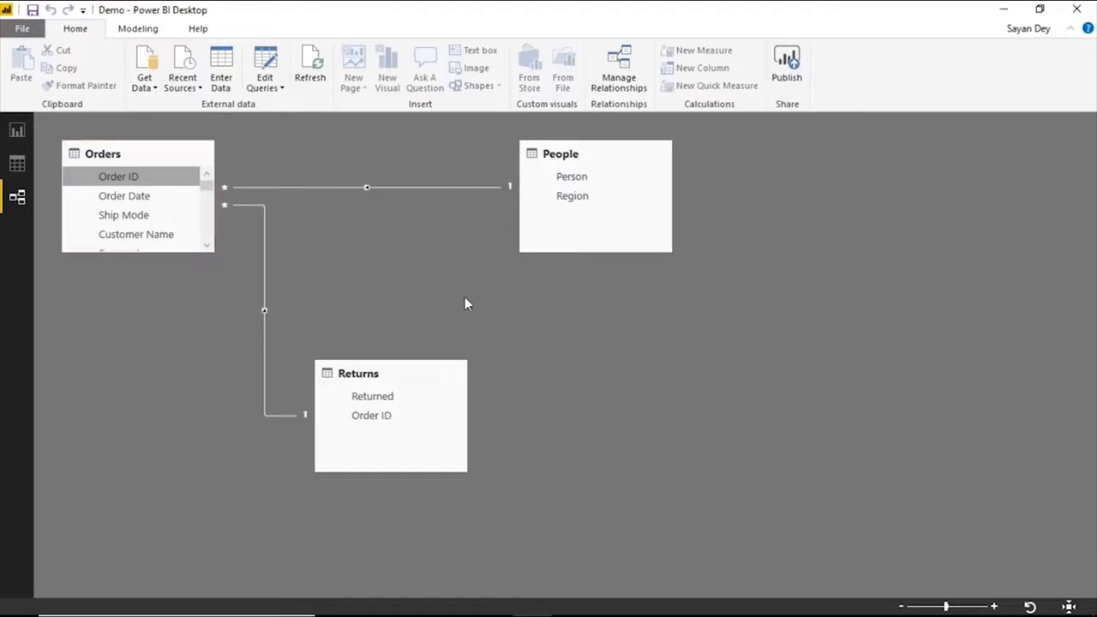
left_click_drag(410, 371, 366, 440)
left_click_drag(620, 151, 569, 137)
left_click_drag(369, 442, 569, 445)
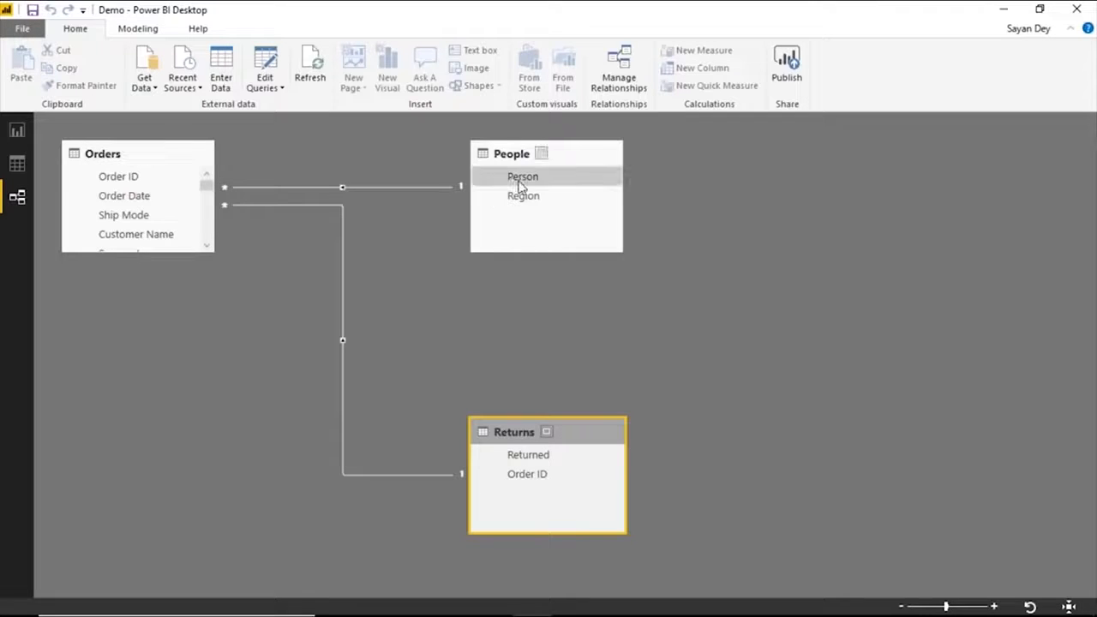
Create a clustered column chart of Sales by Person on Page 1 and remove the page-level Region filter.
left_click(16, 133)
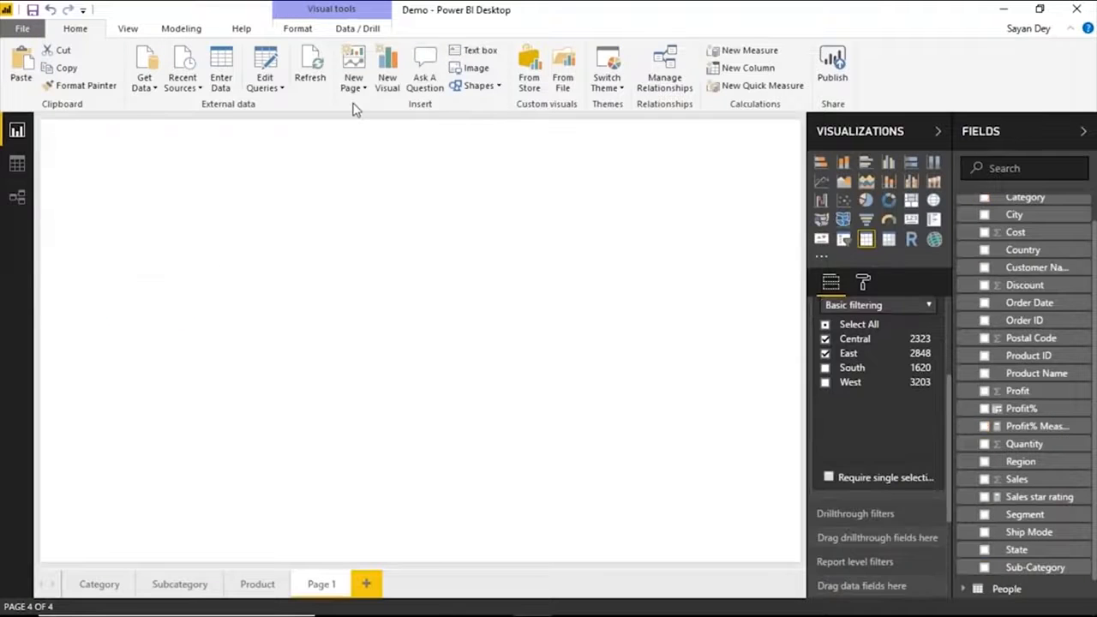
left_click(984, 479)
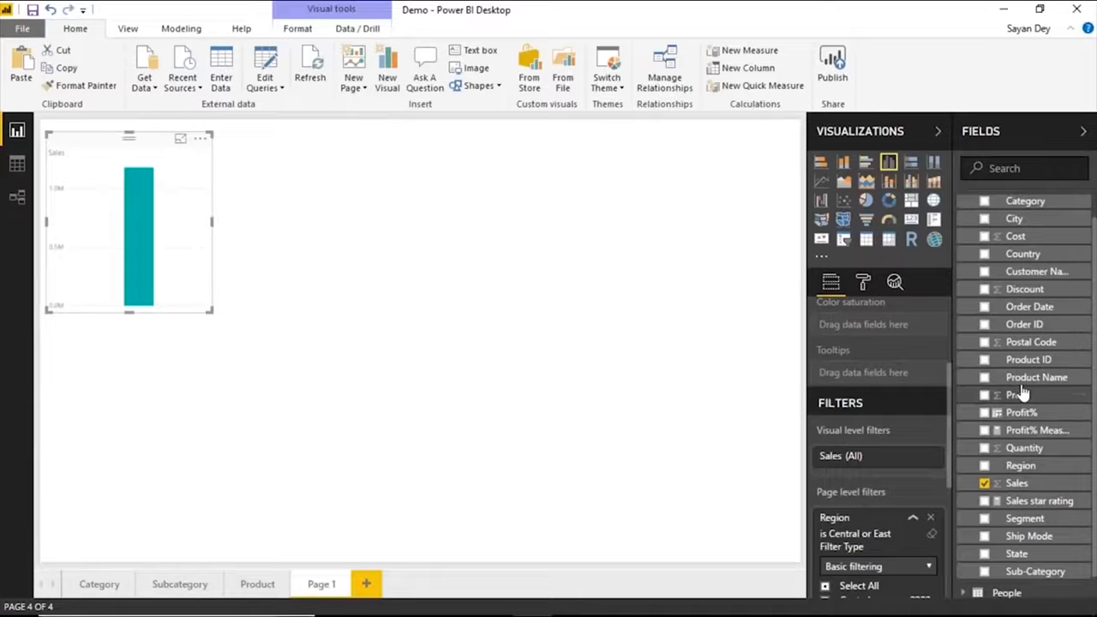
scroll(1021, 392, "up", 1)
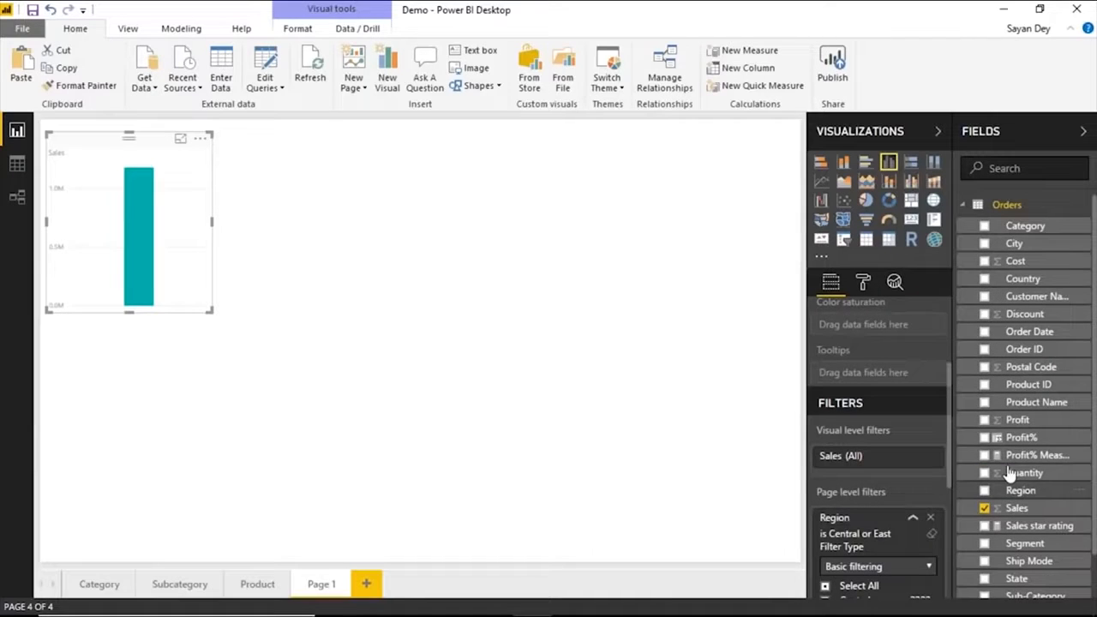
scroll(1022, 461, "down", 1)
scroll(1020, 464, "down", 1)
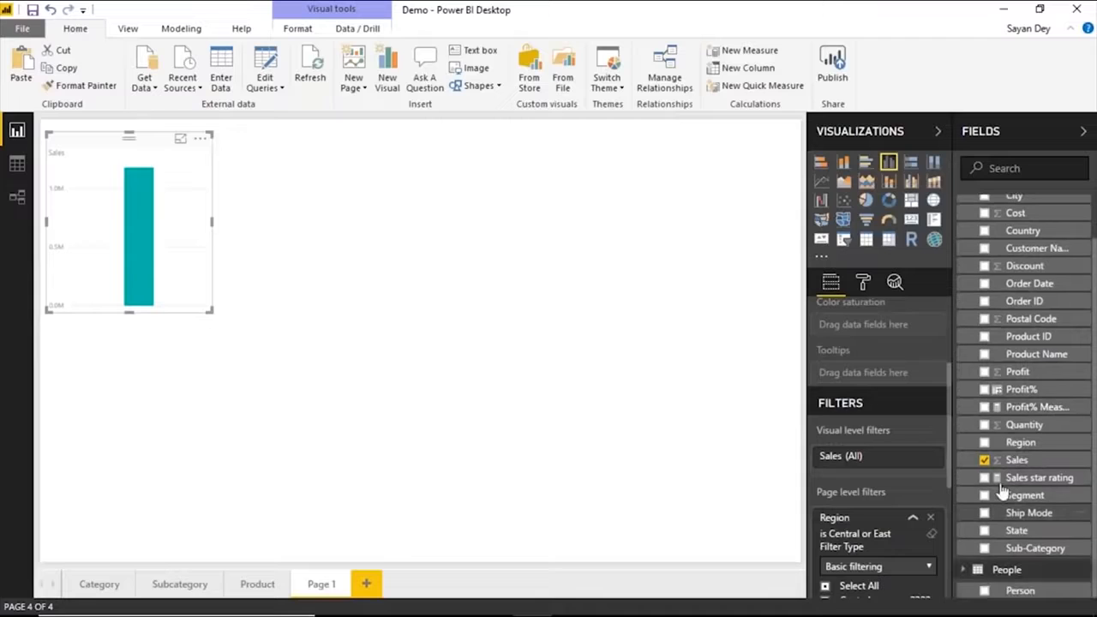
scroll(1004, 480, "down", 1)
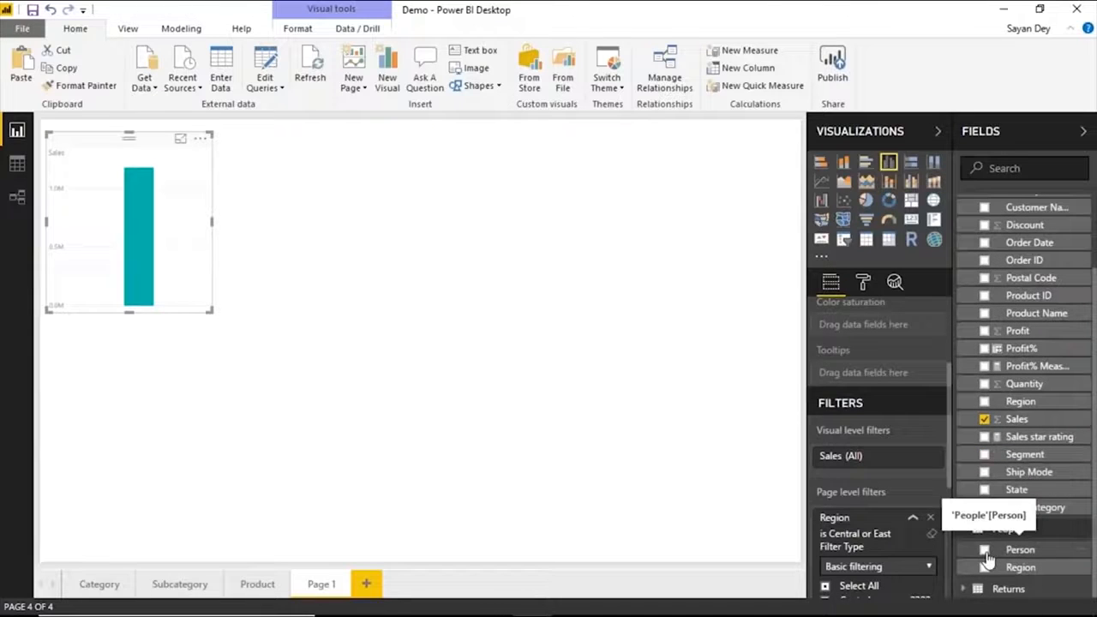
left_click(984, 551)
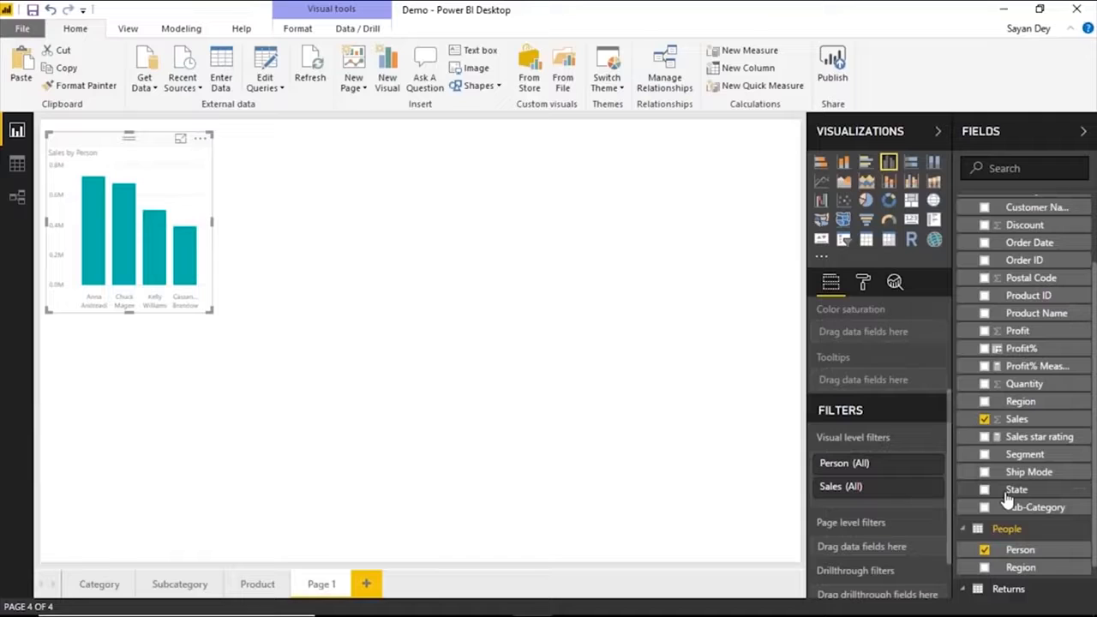
Add Returned from the Returns table as the chart's legend and enlarge the chart on the page.
scroll(1007, 500, "down", 1)
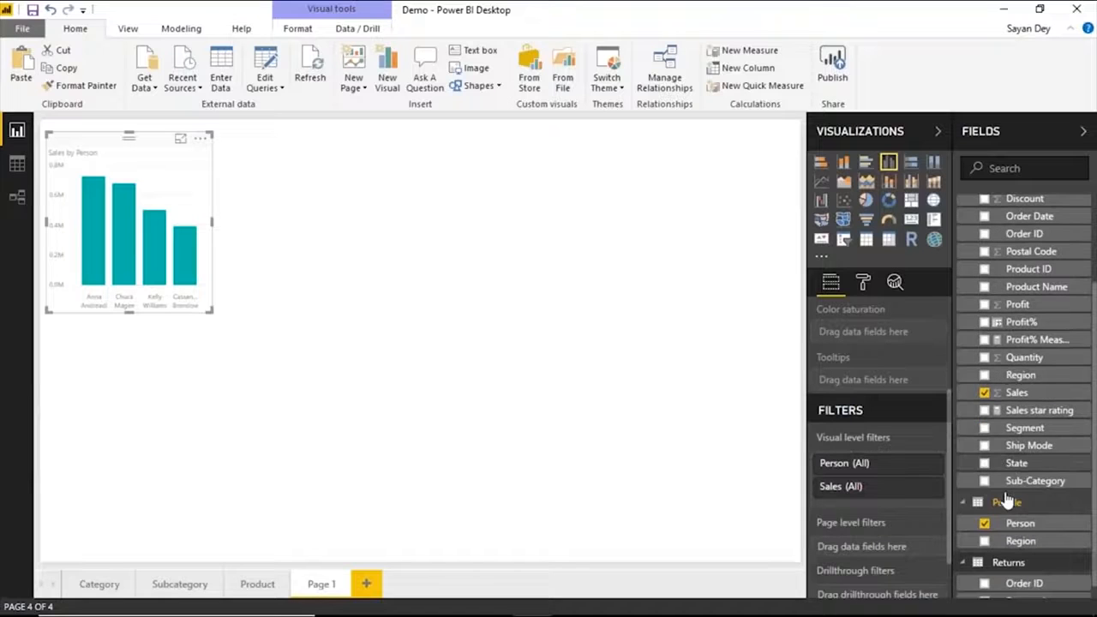
scroll(1007, 502, "down", 1)
left_click(984, 587)
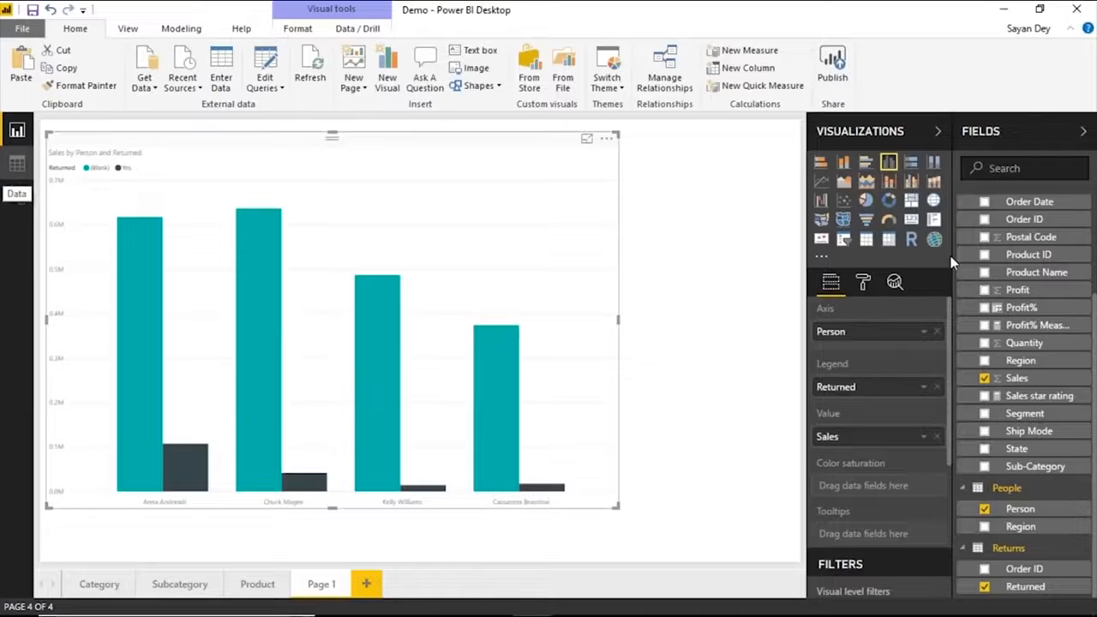
Remove Returned from the chart and delete the model relationships linking Orders to Returns and People.
left_click(984, 587)
left_click(17, 197)
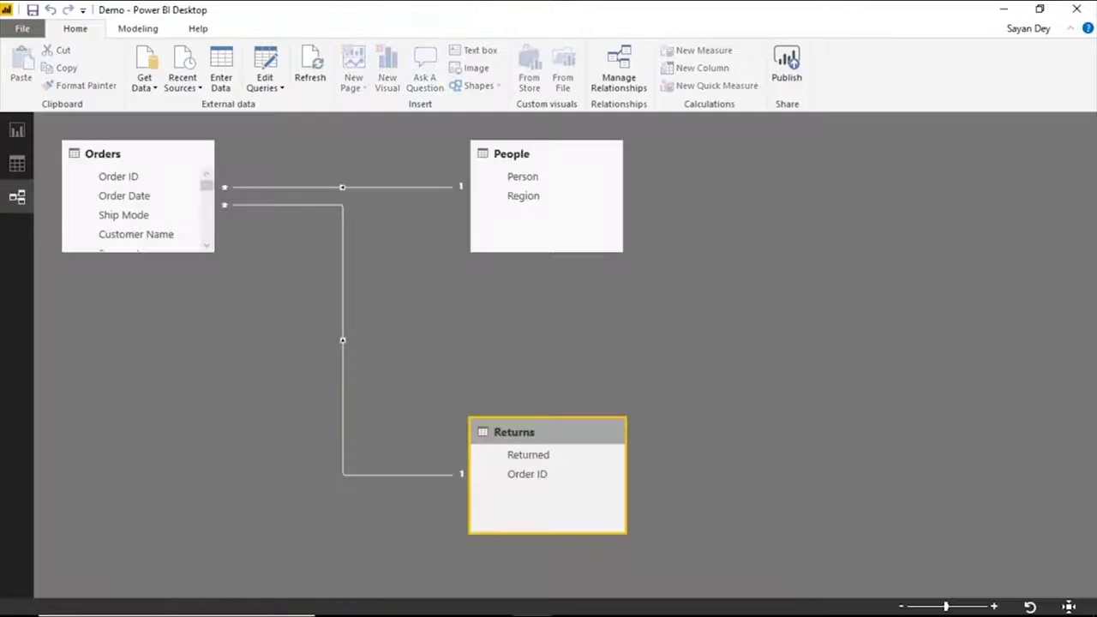
left_click(137, 154)
double_click(383, 196)
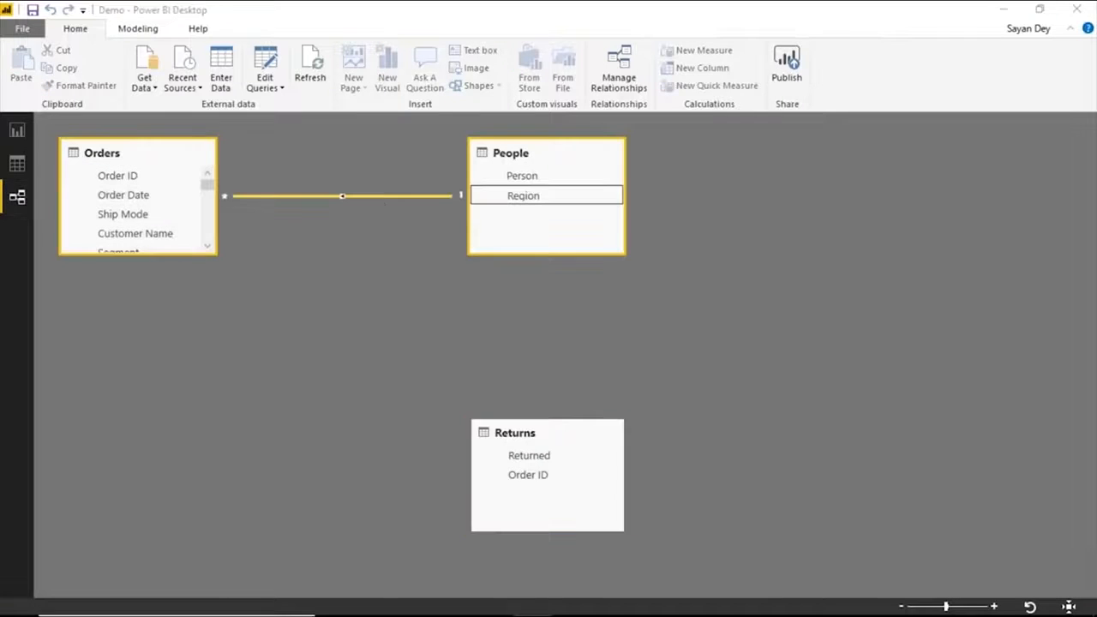
key("Return")
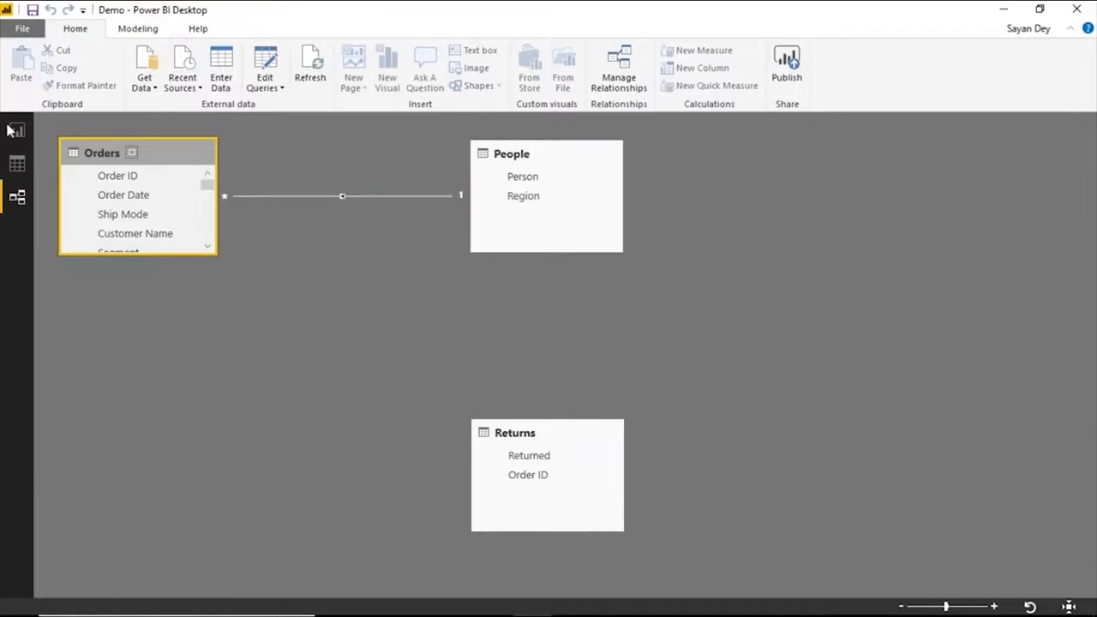
Return to the report and try adding Returned as the legend of the Sales by Person chart, then remove it.
left_click(12, 130)
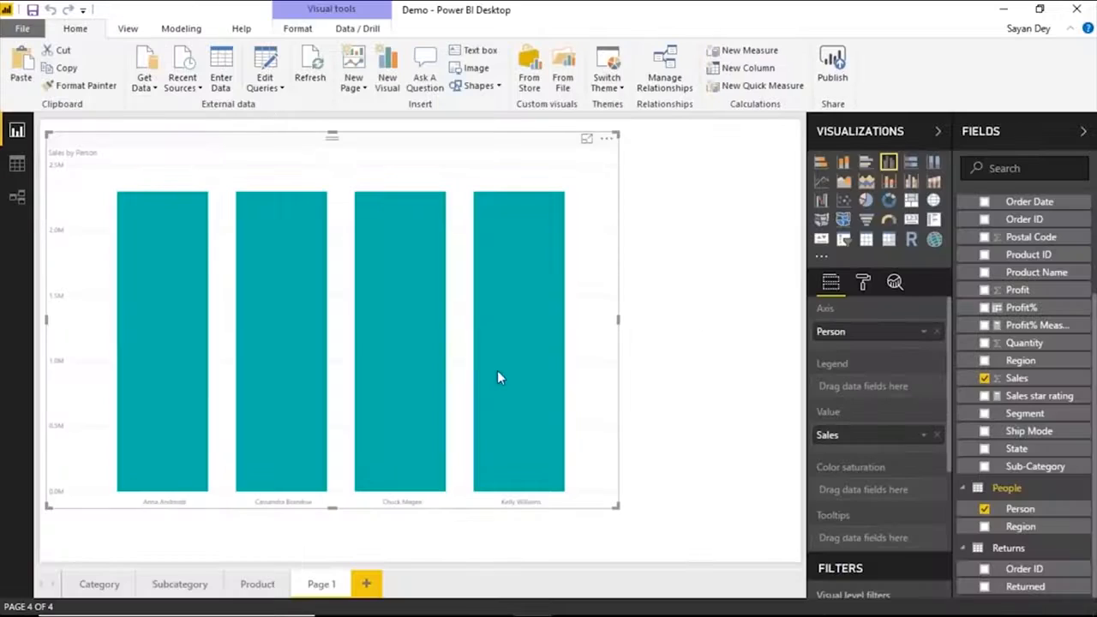
left_click(984, 587)
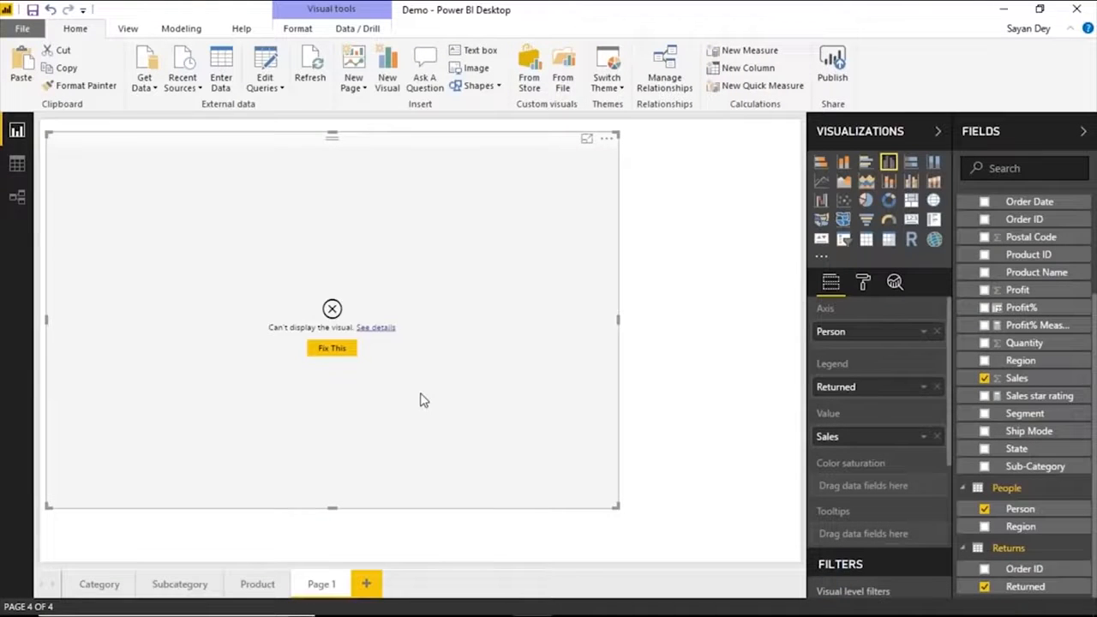
left_click(985, 587)
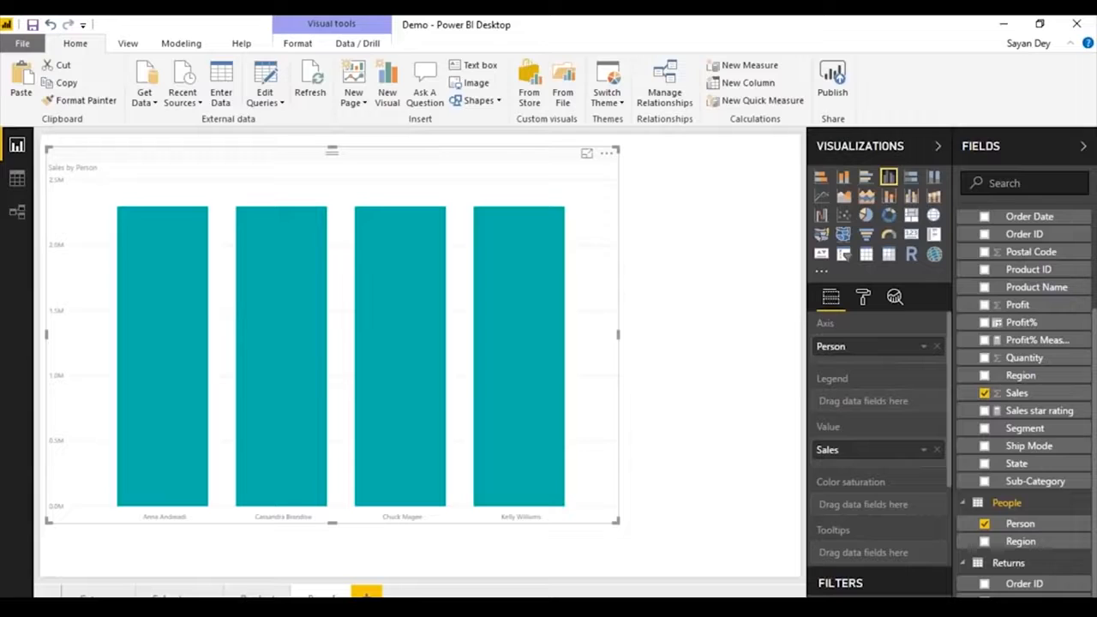
Switch to the PowerPoint slide show and advance to question 19 on the xVelocity in-memory analytics engine.
key("alt+Tab")
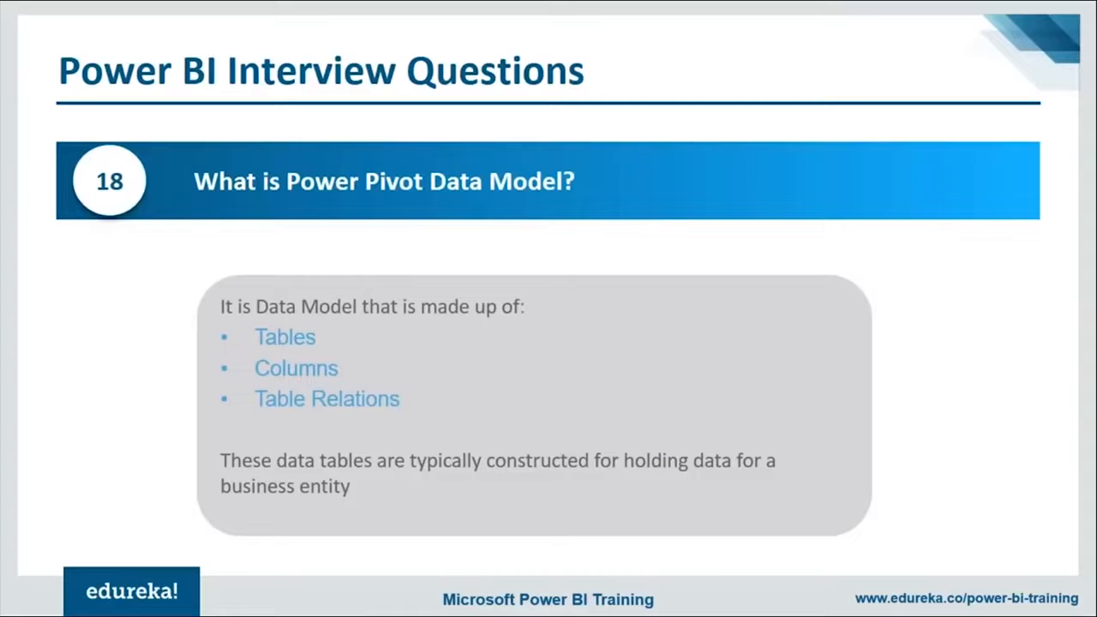
key("Right")
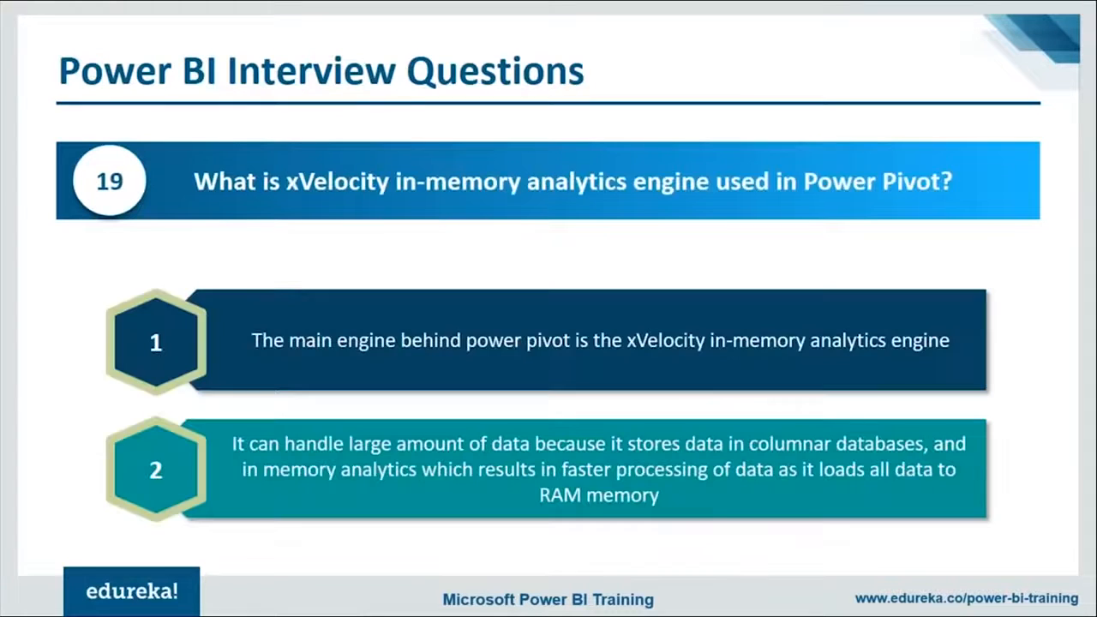
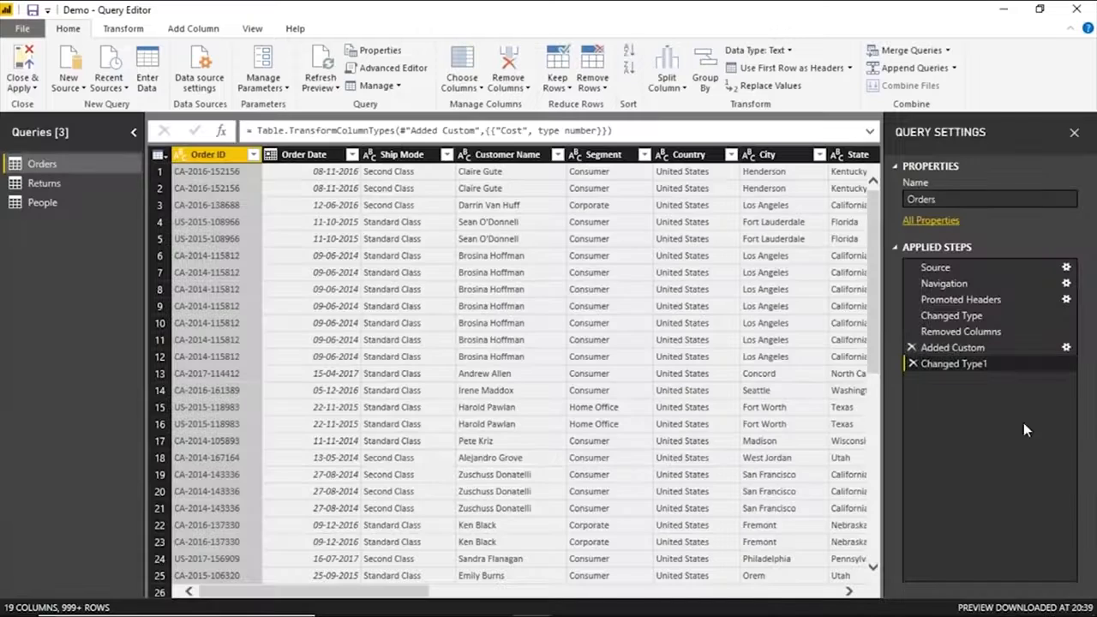
Load the DimProduct table from the AdventureWorksDW2016 database on the local SQL server as a new query.
left_click_drag(951, 315, 961, 347)
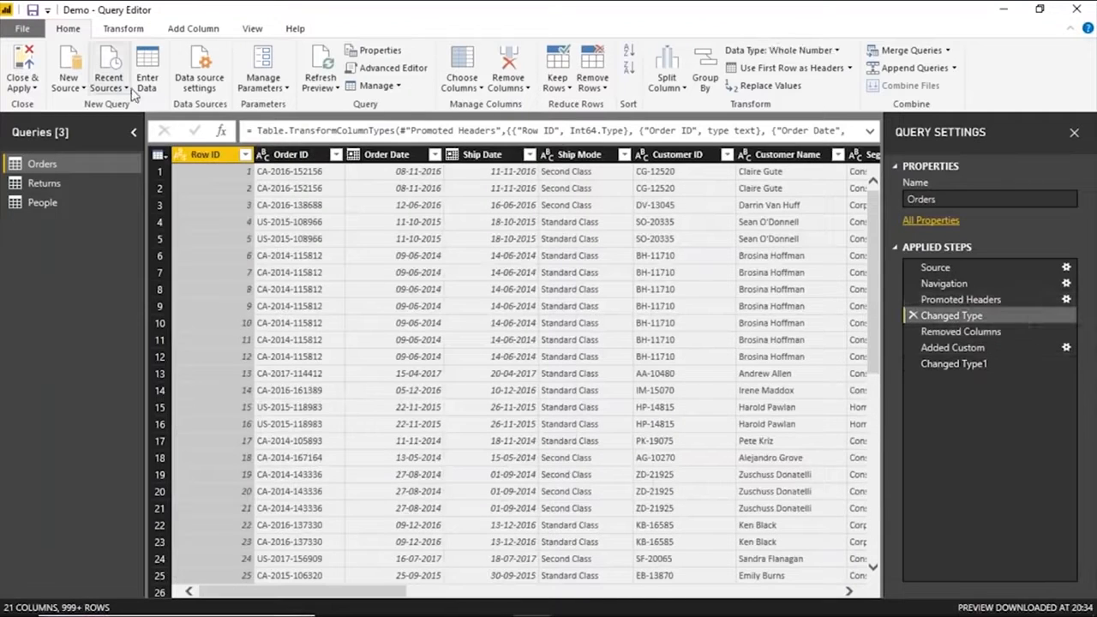
left_click(84, 93)
left_click(96, 132)
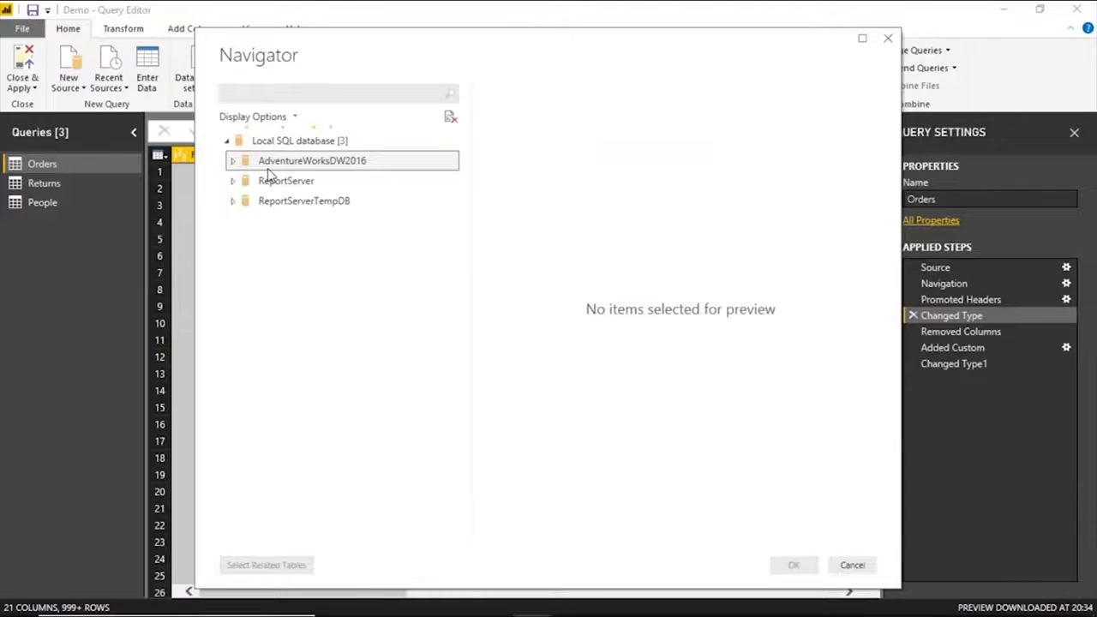
left_click(268, 167)
scroll(268, 429, "down", 1)
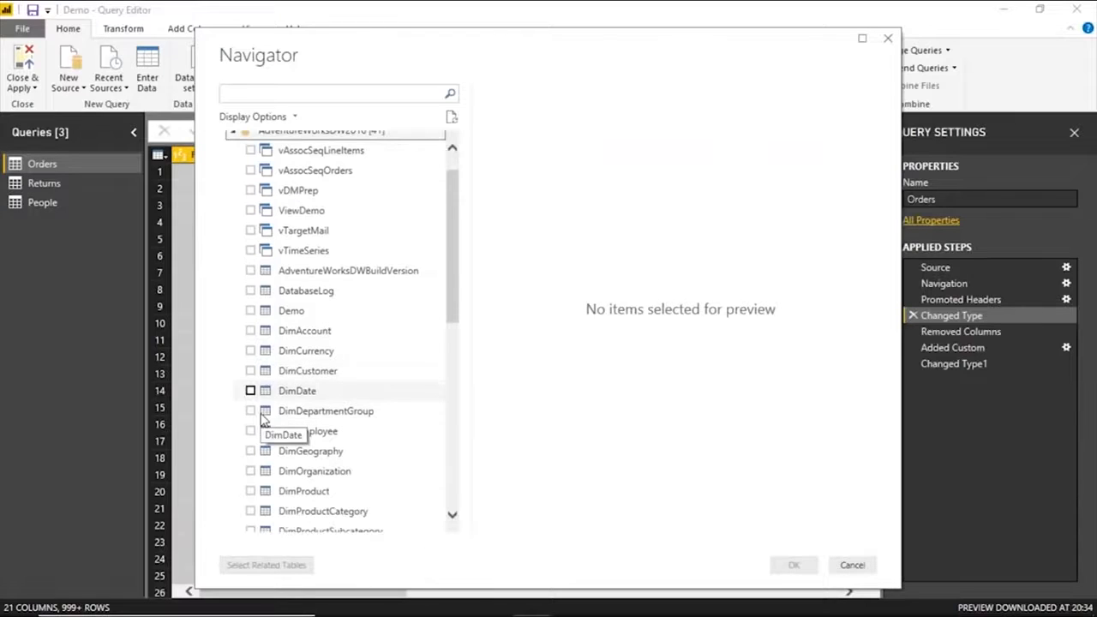
scroll(257, 419, "down", 5)
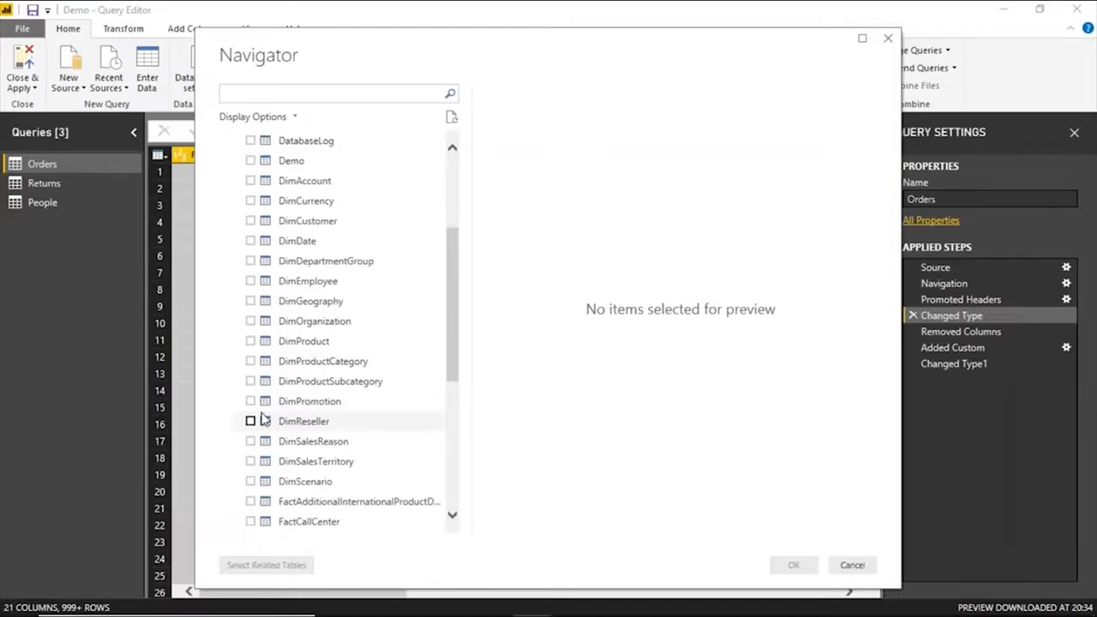
left_click(251, 221)
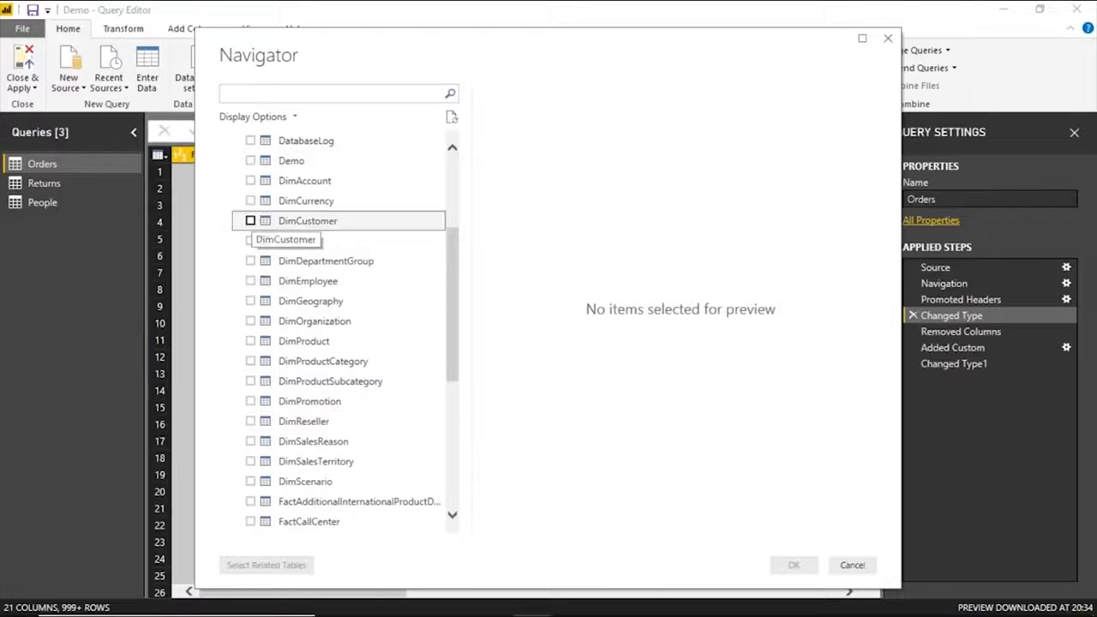
left_click(251, 221)
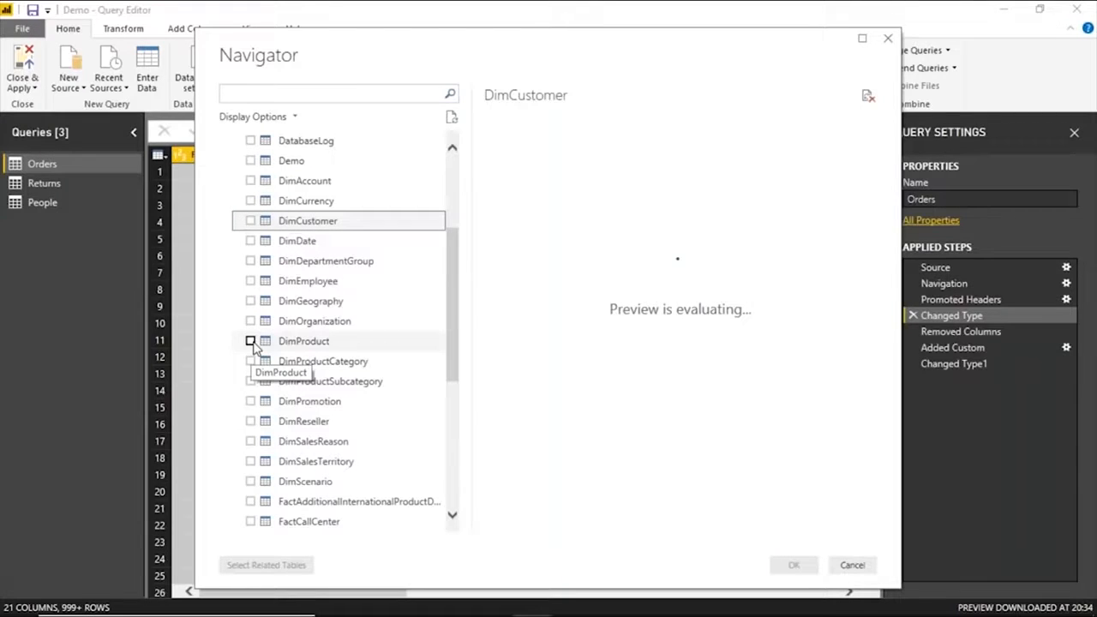
left_click(250, 341)
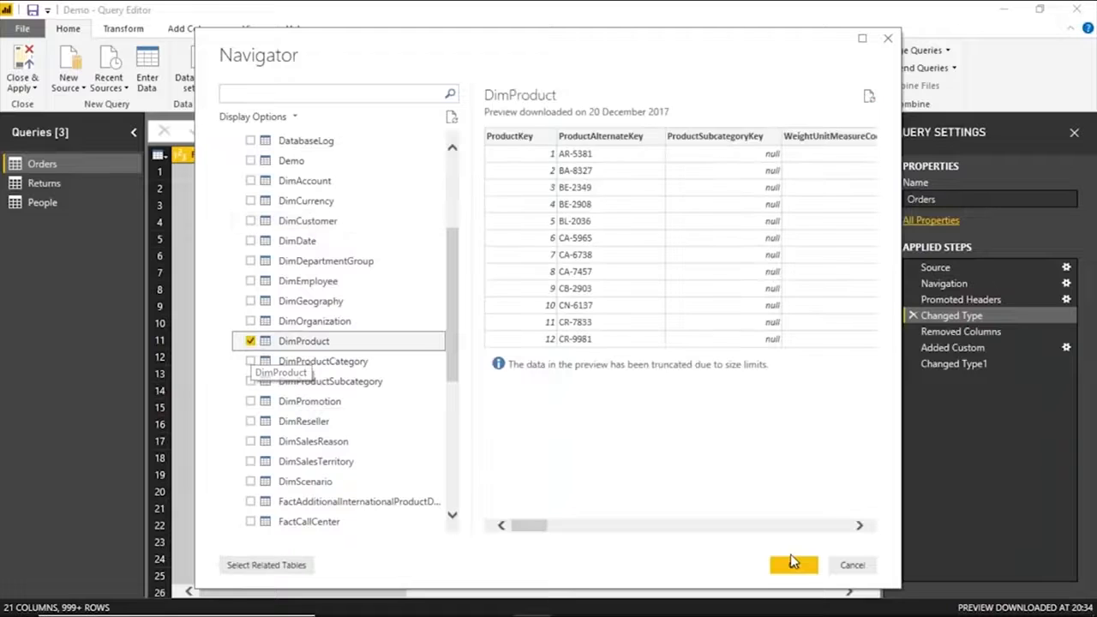
left_click(791, 562)
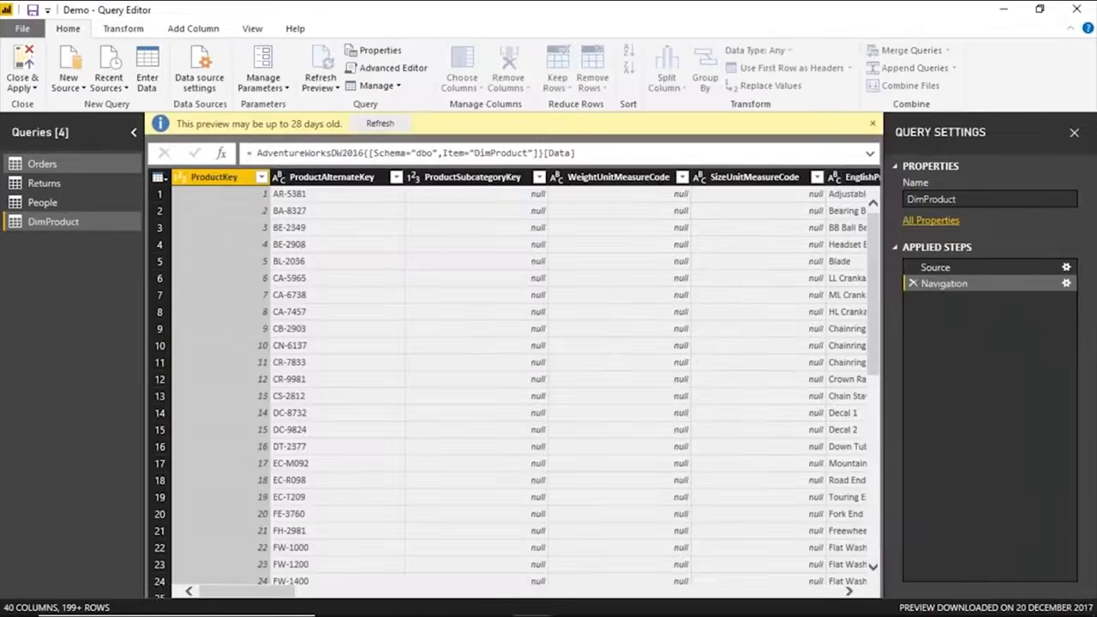
left_click(872, 126)
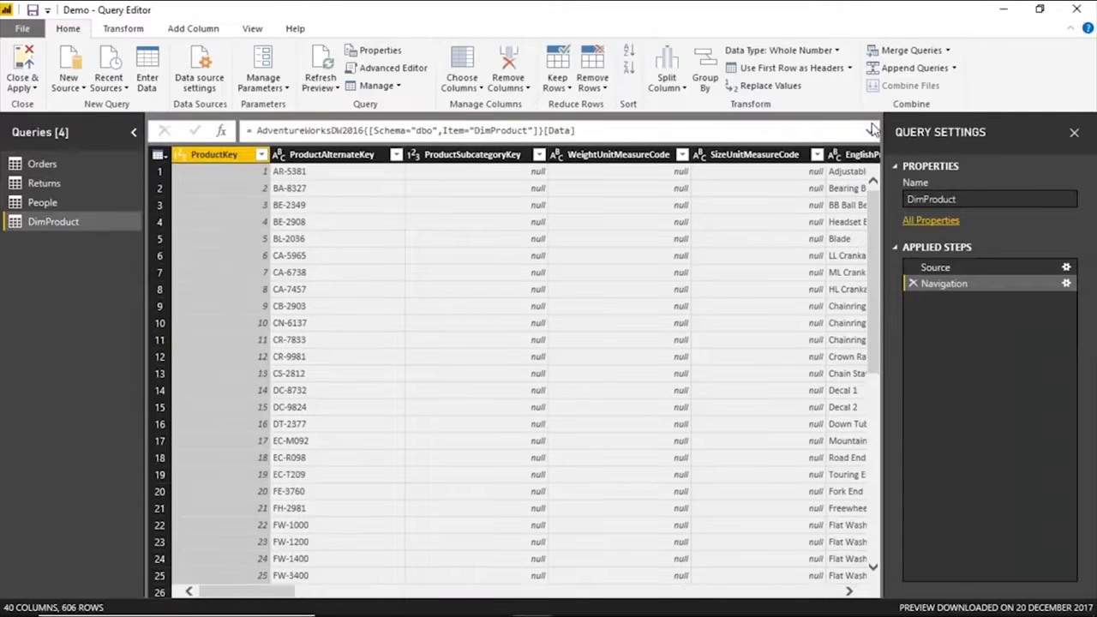
Remove the DimProduct columns ProductAlternateKey through SizeUnitMeasureCode and SpanishProductName through FinishedGoodsFlag.
left_click(330, 155)
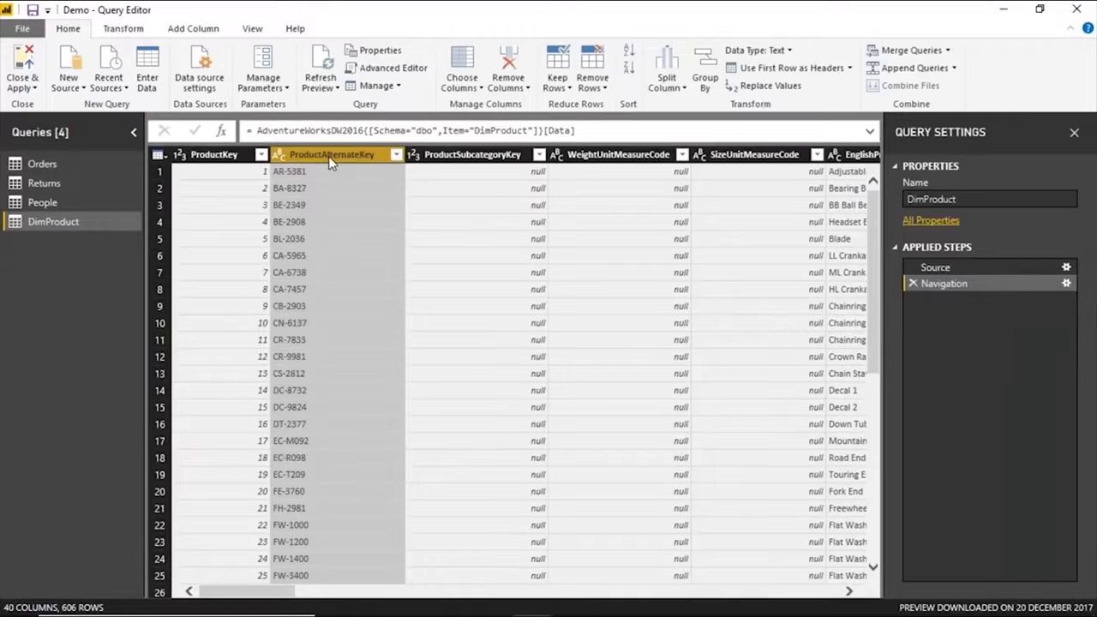
key("shift+Right")
key("shift+Right")
key("shift+Right")
key("shift+Right")
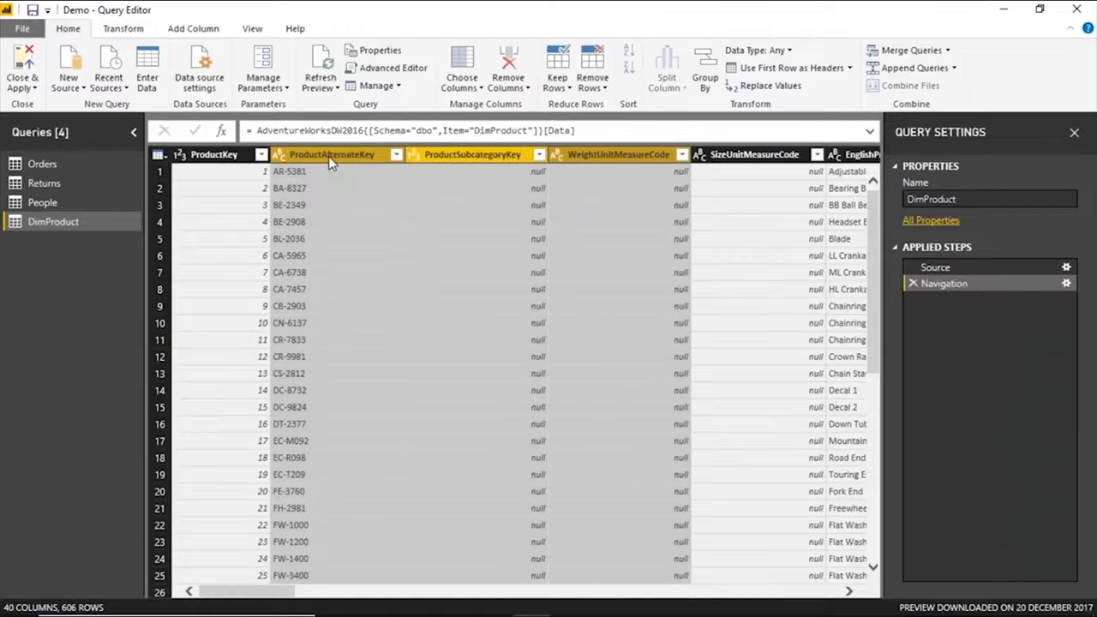
key("shift+Right")
key("shift+Right")
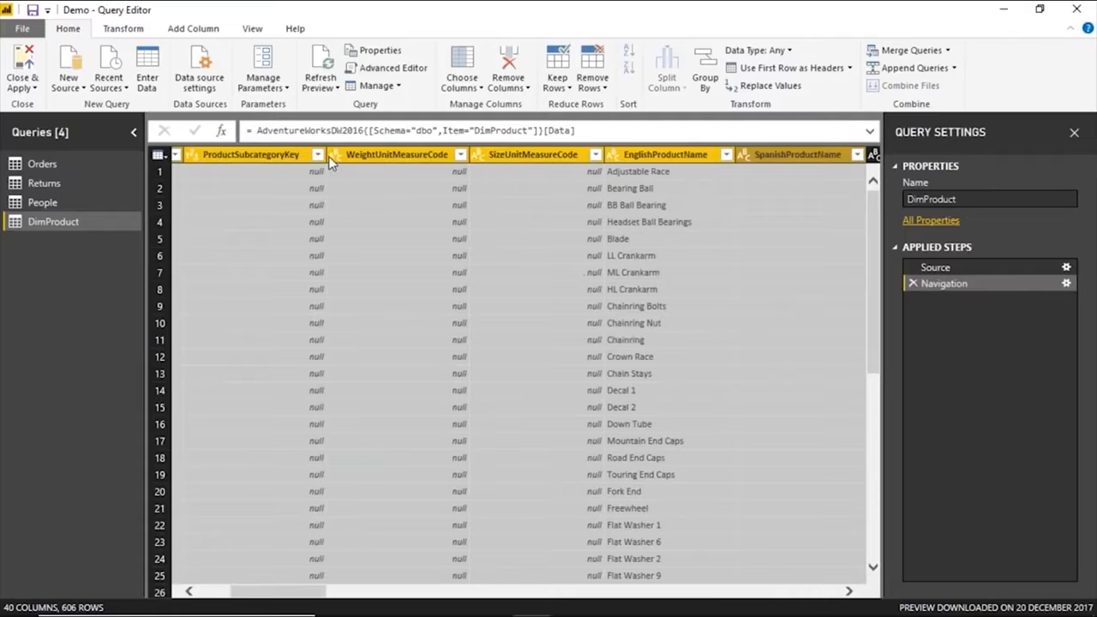
key("shift+Left")
key("shift+Left")
right_click(519, 156)
left_click(567, 186)
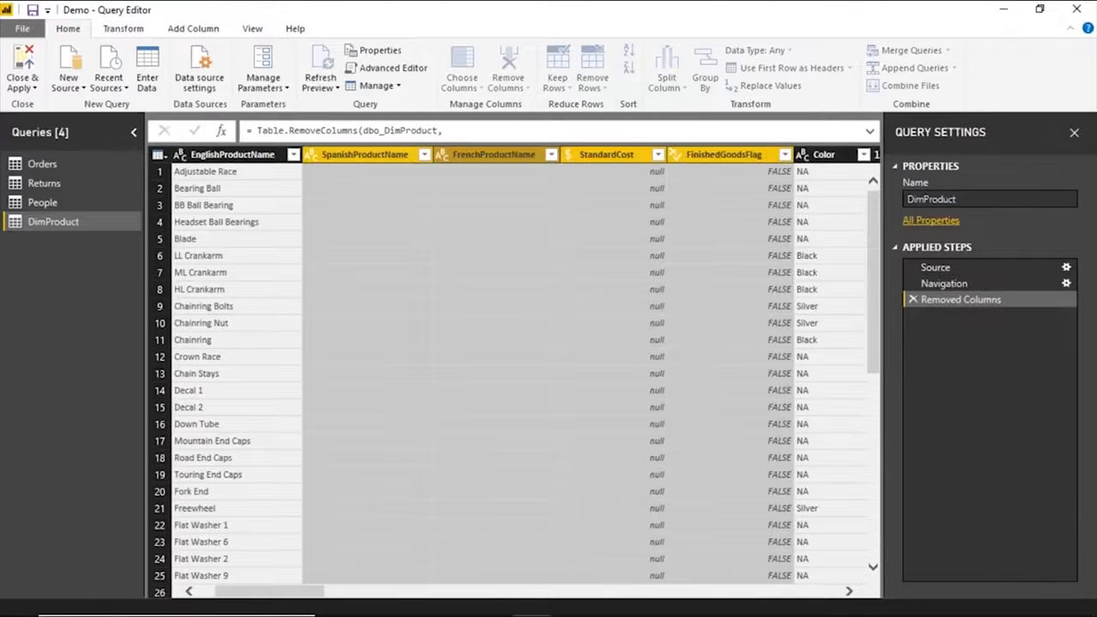
Remove all DimProduct columns from SafetyStockLevel to the last one, keeping only ProductKey, EnglishProductName and Color.
left_click(444, 161)
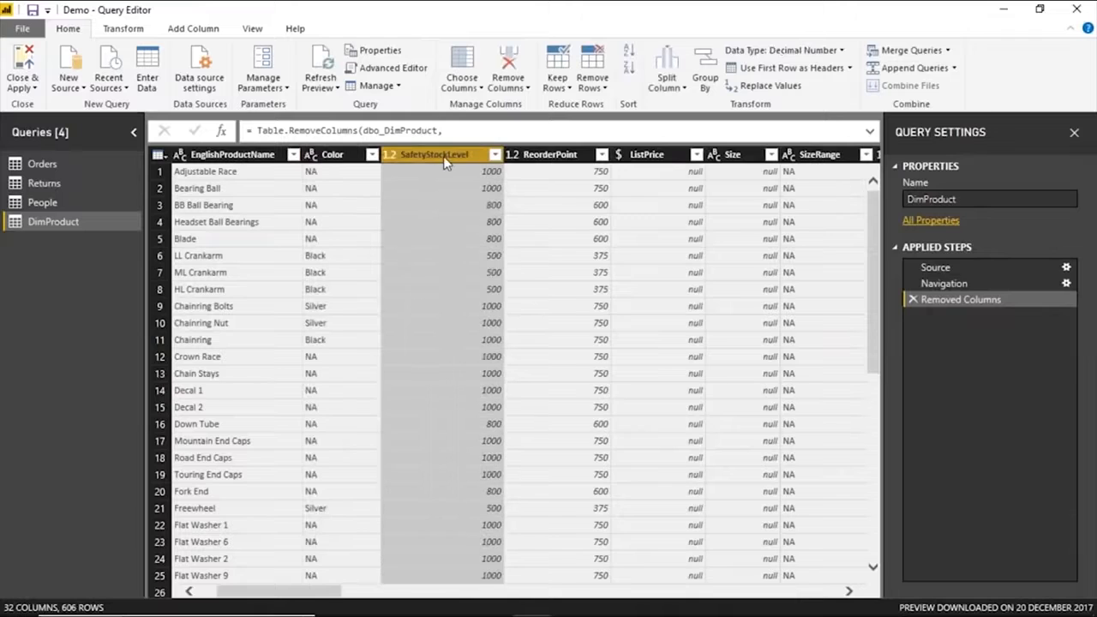
key("shift+Right")
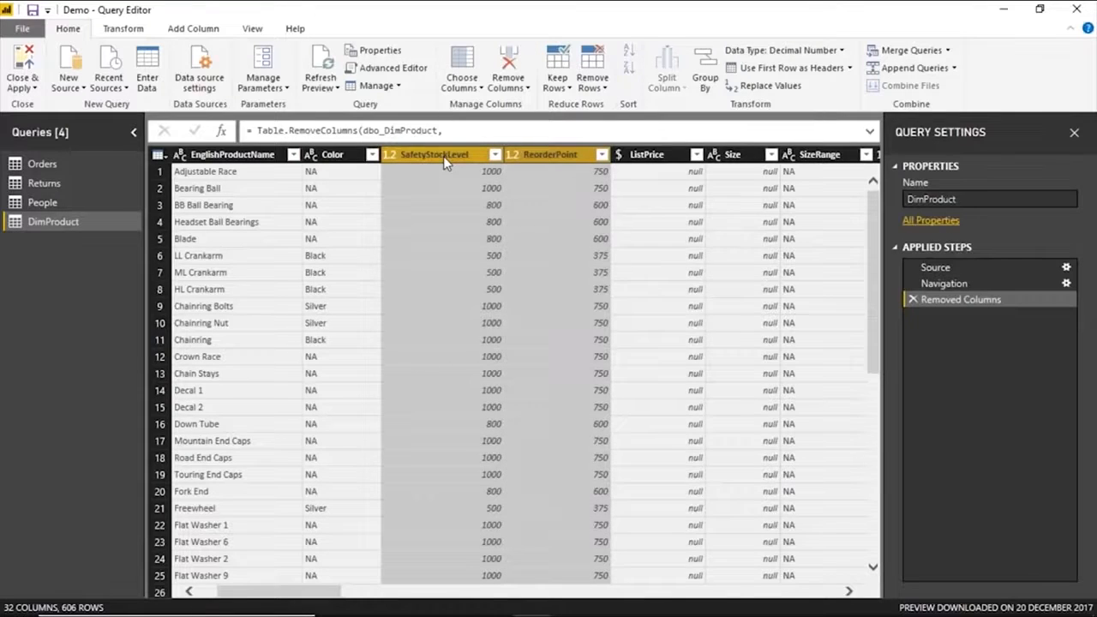
key("shift+Right")
key("shift+Right")
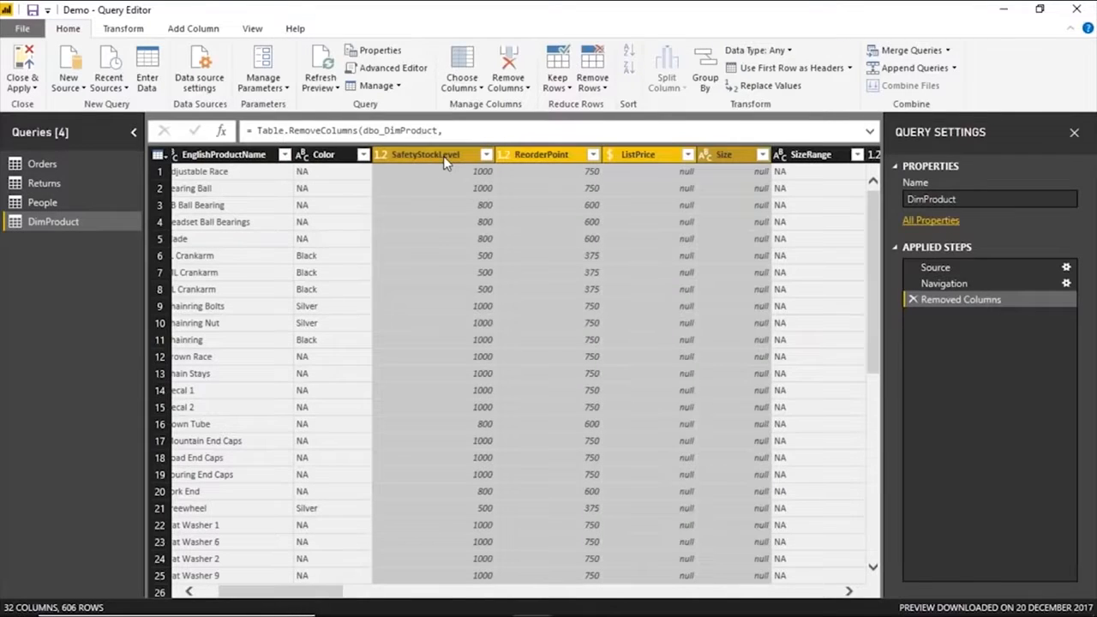
key("shift+Right")
key("shift+Right")
key("shift+Right")
key("shift+Right")
key("shift+Right")
key("shift+Right")
key("shift+Right")
key("shift+Right")
key("shift+Right")
key("shift+Right")
key("shift+Right")
key("shift+Right")
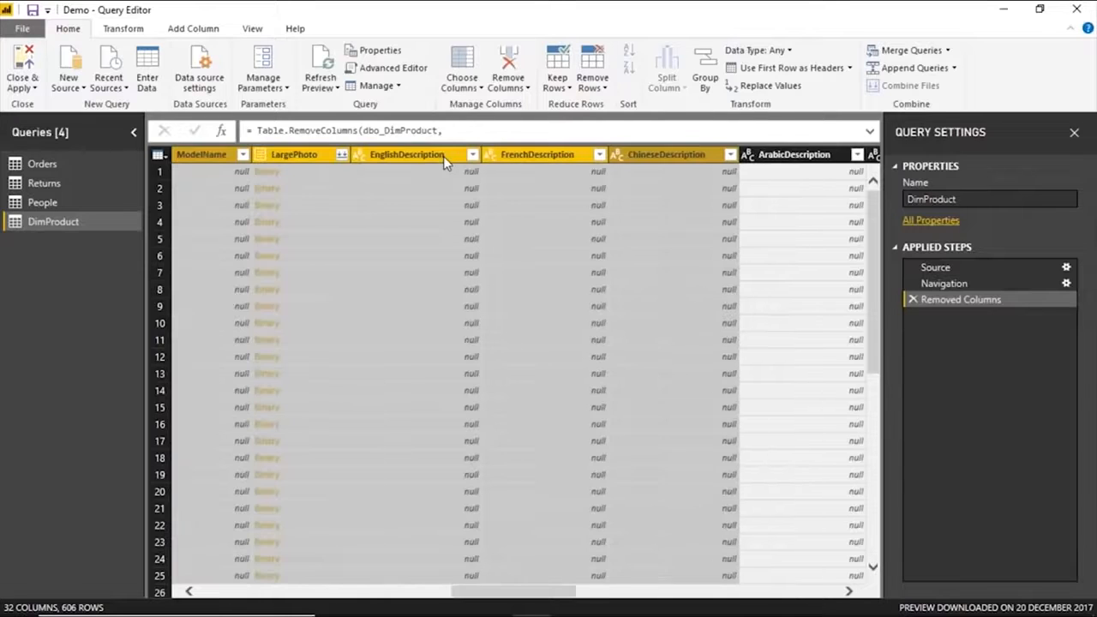
key("Delete")
left_click(300, 188)
View the native query behind the Removed Columns step, then close it.
left_click(961, 294)
right_click(961, 297)
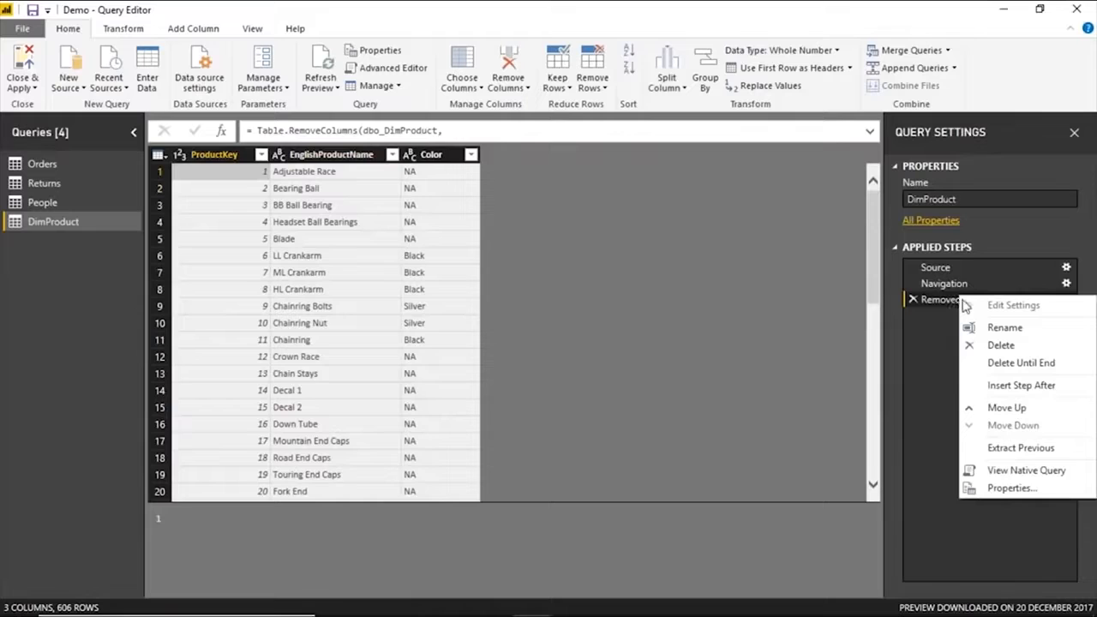
left_click(941, 365)
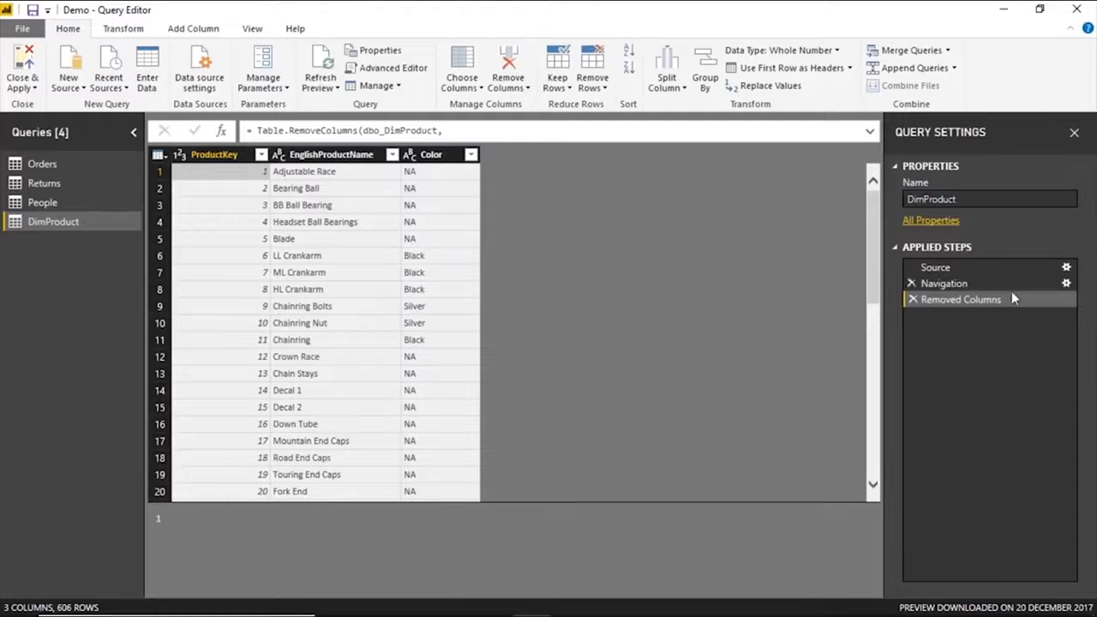
right_click(969, 303)
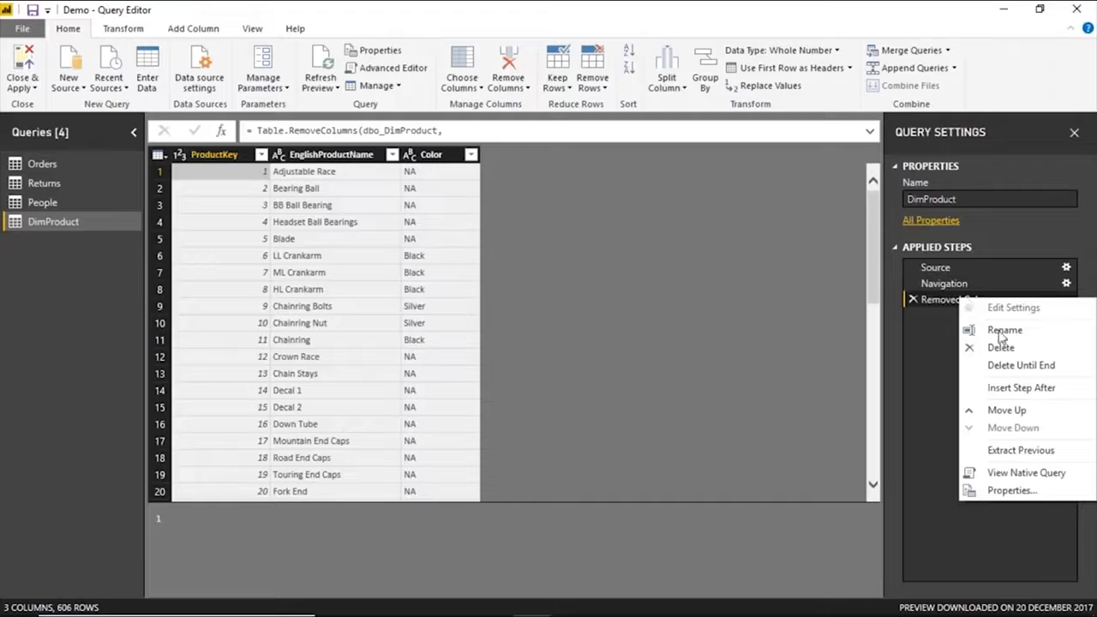
left_click(1020, 449)
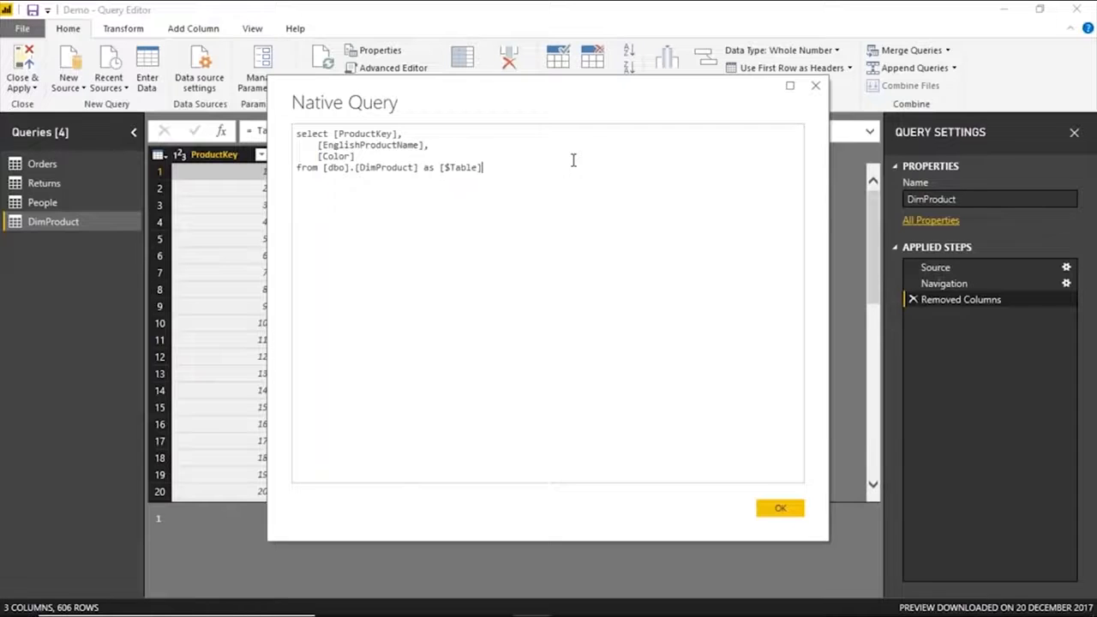
left_click(815, 86)
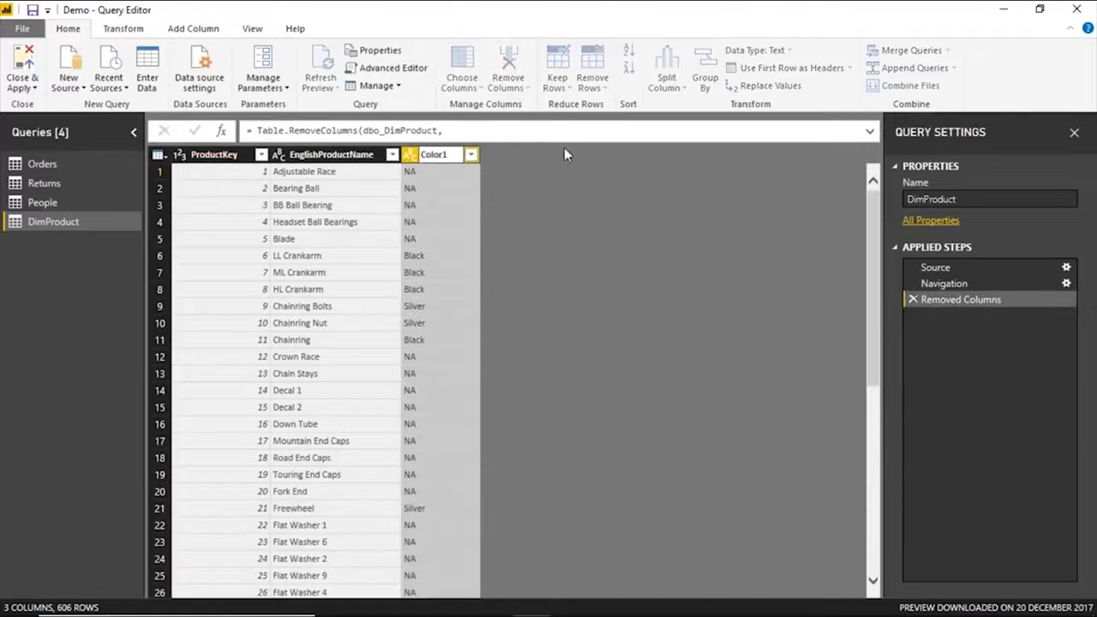
Rename the Color column to Color1 and view the native query of the Renamed Columns step.
key("Return")
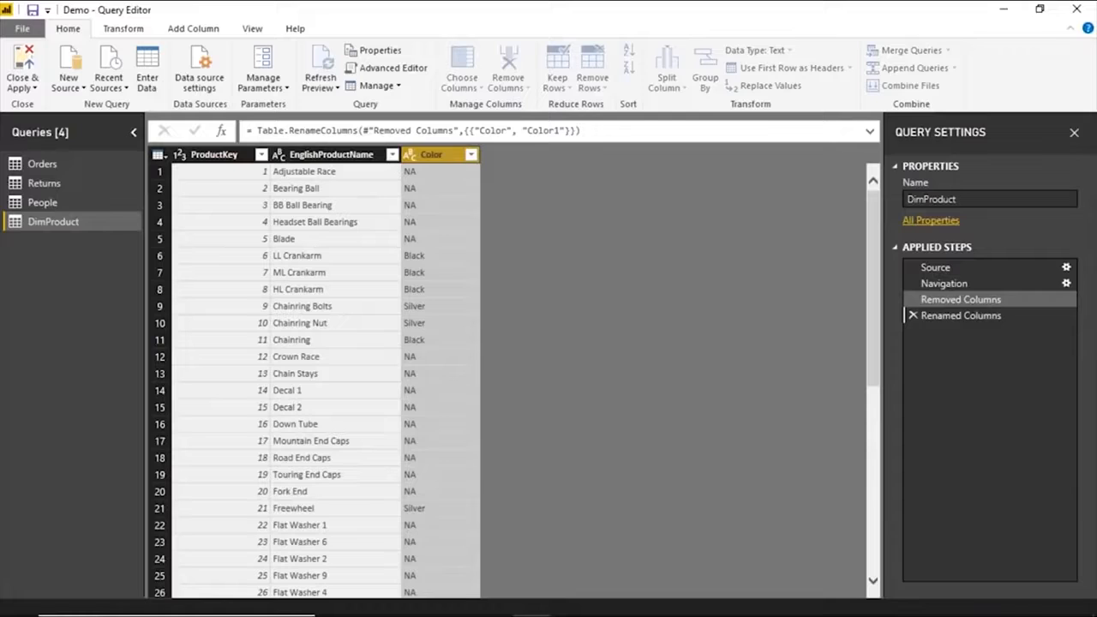
right_click(947, 316)
key("Escape")
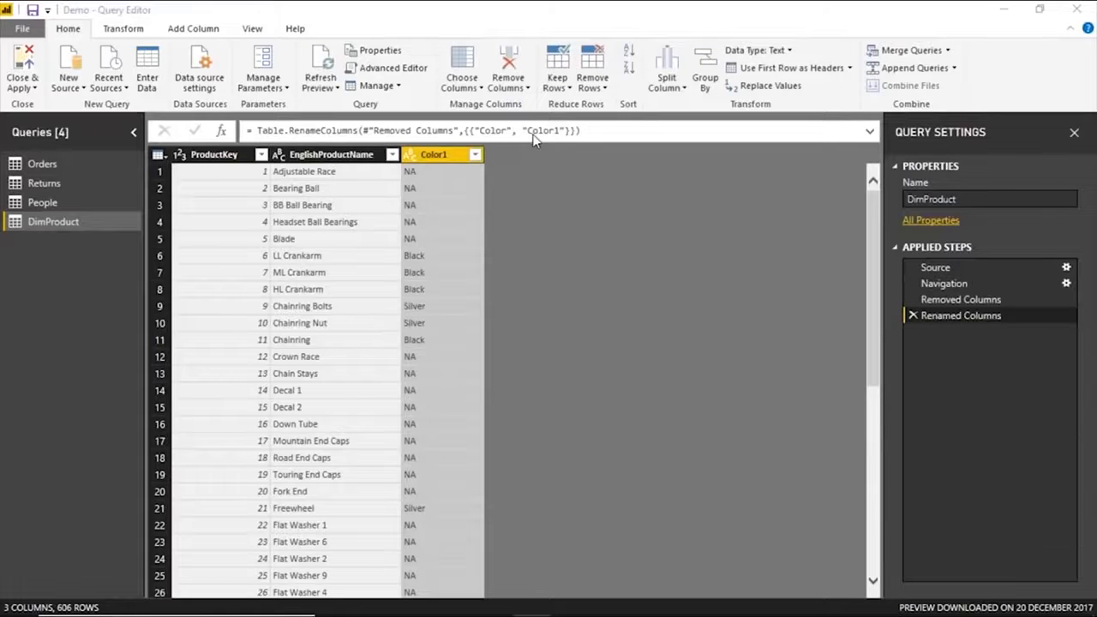
left_click_drag(423, 157, 377, 157)
left_click(520, 167)
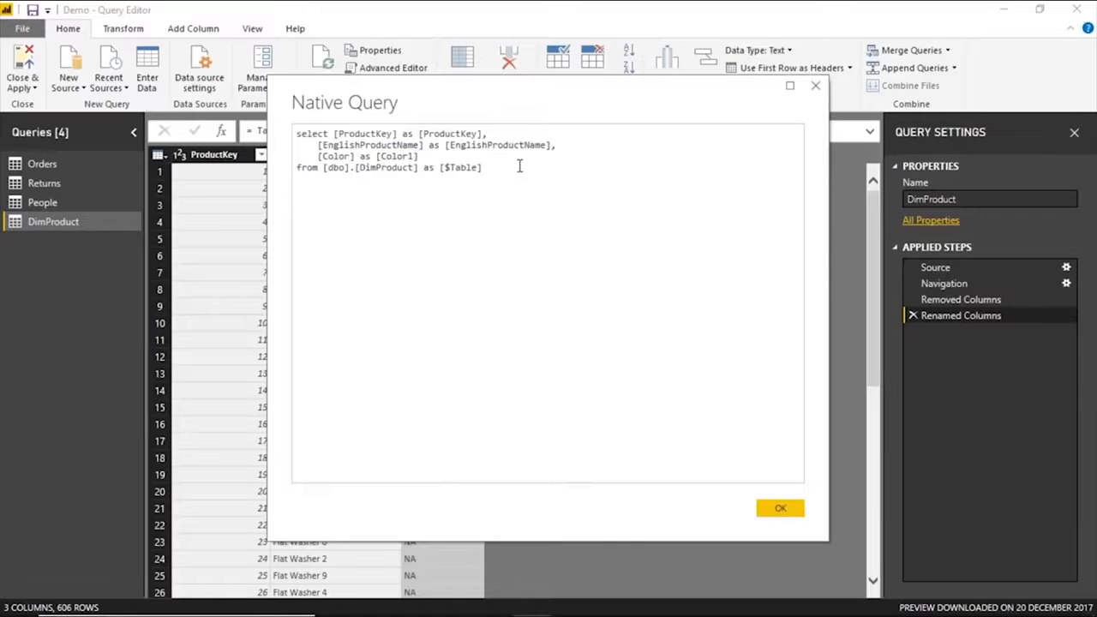
key("Escape")
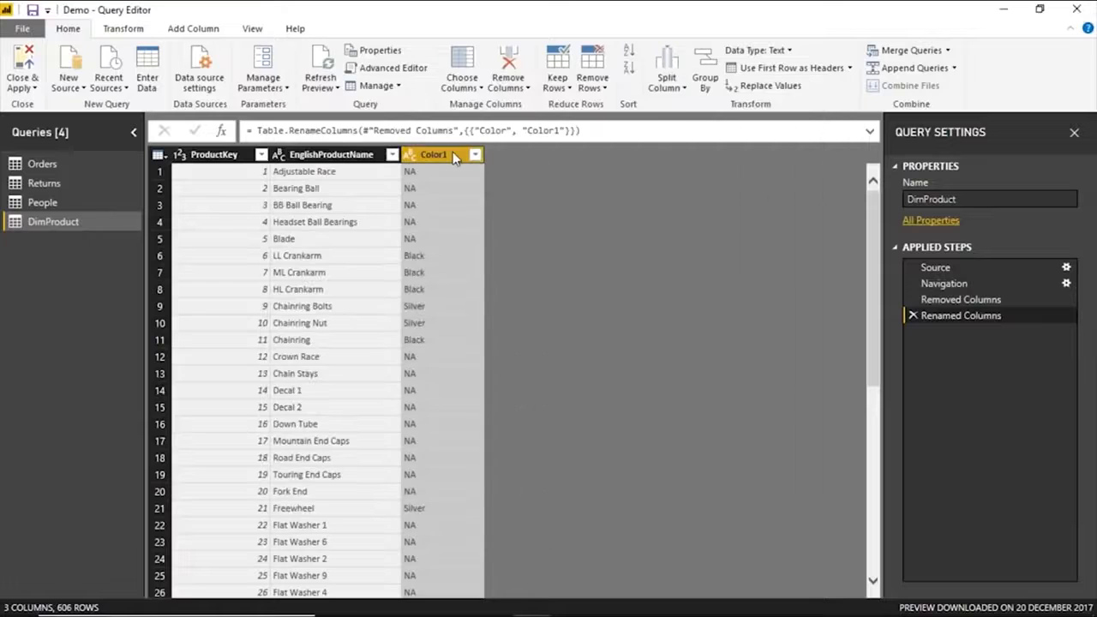
Change the name of the Color1 column to ColorName.
double_click(460, 154)
left_click(460, 154)
key("BackSpace")
type("Name")
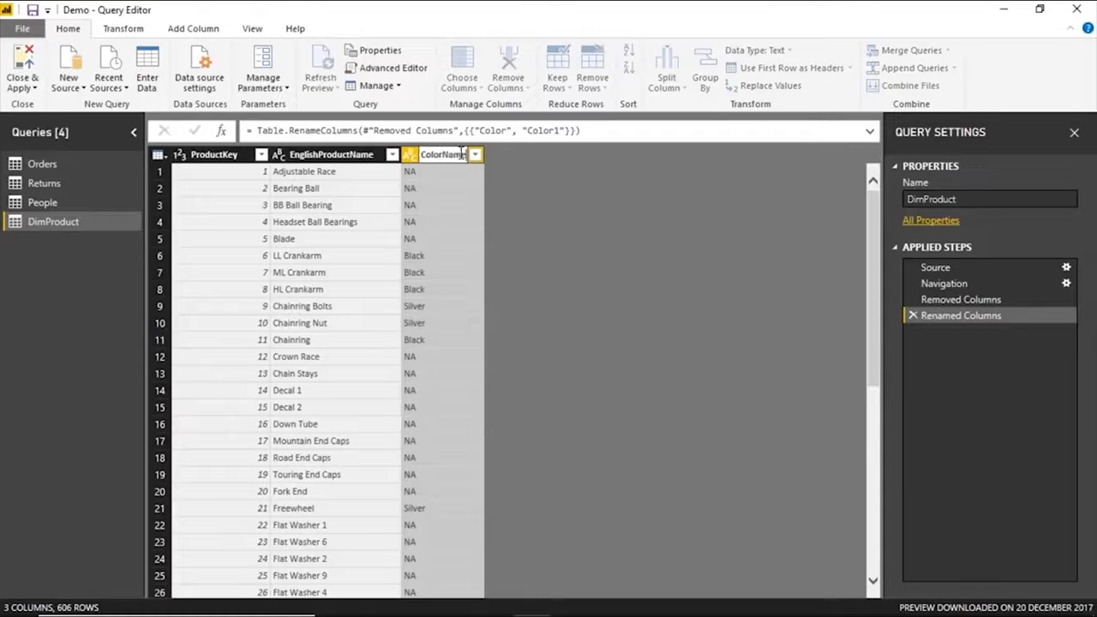
key("Return")
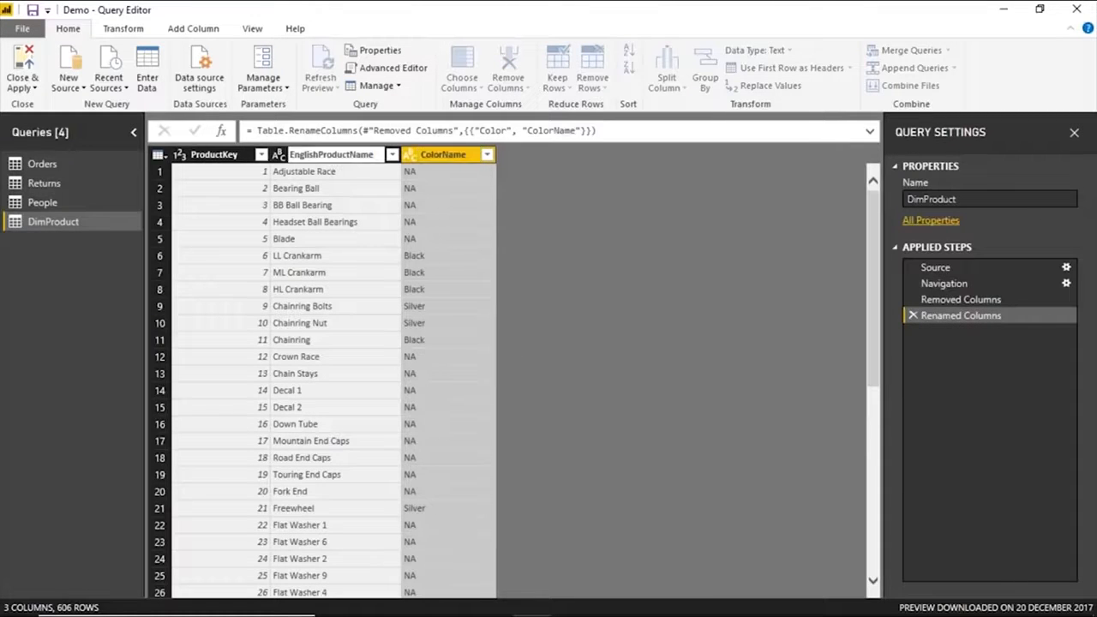
Try to rename the EnglishProductName column to ProductName.
key("BackSpace")
key("BackSpace")
key("BackSpace")
key("BackSpace")
key("BackSpace")
key("BackSpace")
key("BackSpace")
key("Return")
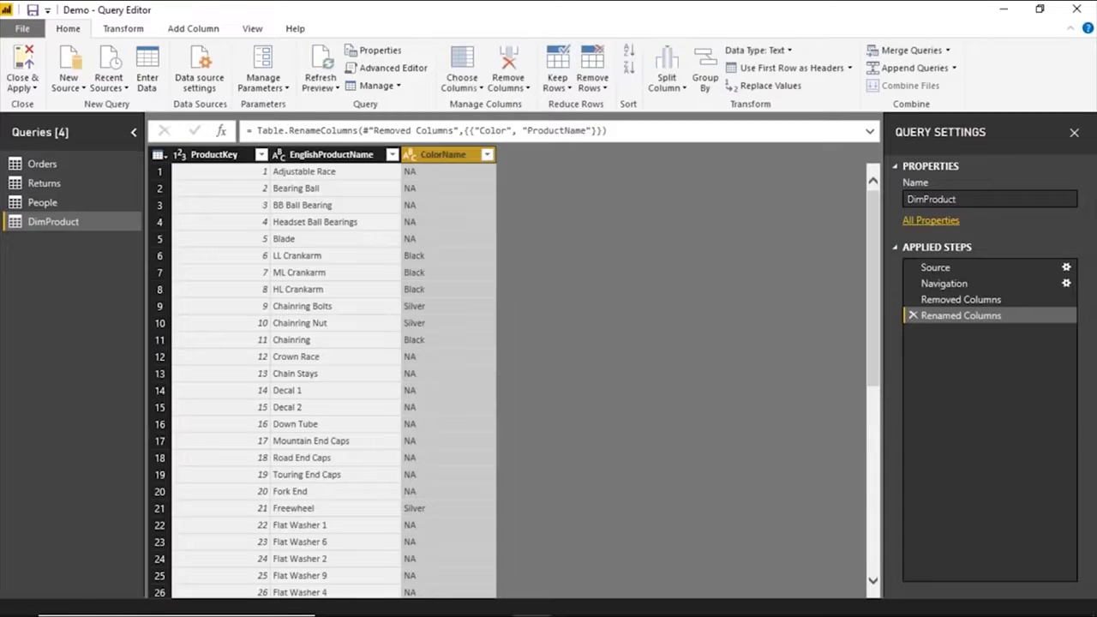
Rename the ProductKey column to ProductID.
double_click(214, 154)
left_click(238, 154)
key("BackSpace")
key("BackSpace")
key("BackSpace")
type("ID")
key("Return")
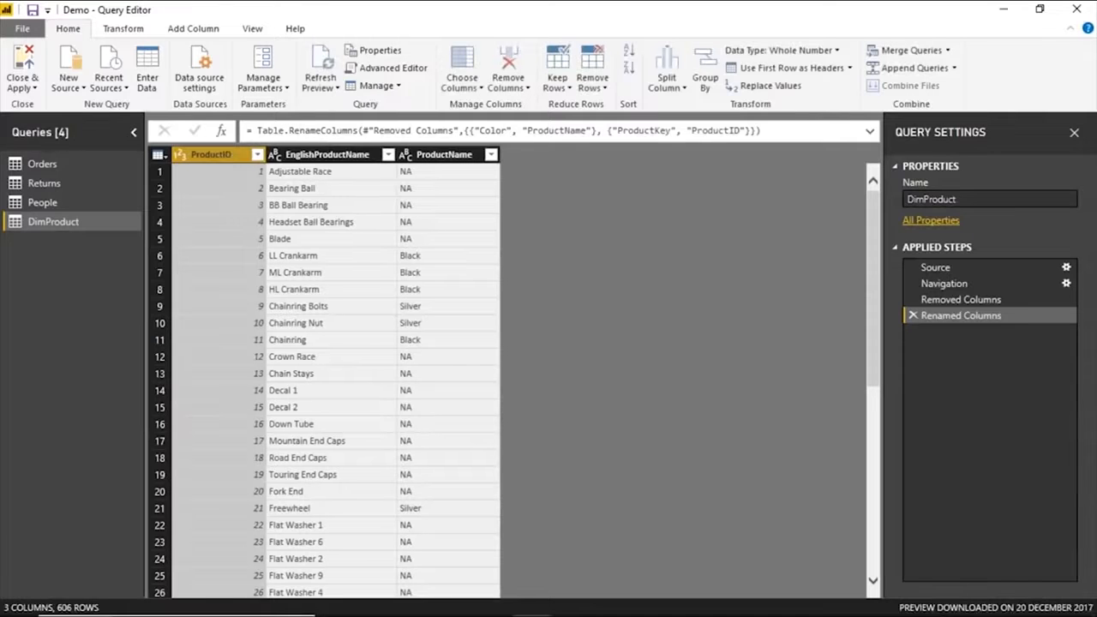
Examine the options of the Renamed Columns step, including the availability of its native query.
right_click(967, 320)
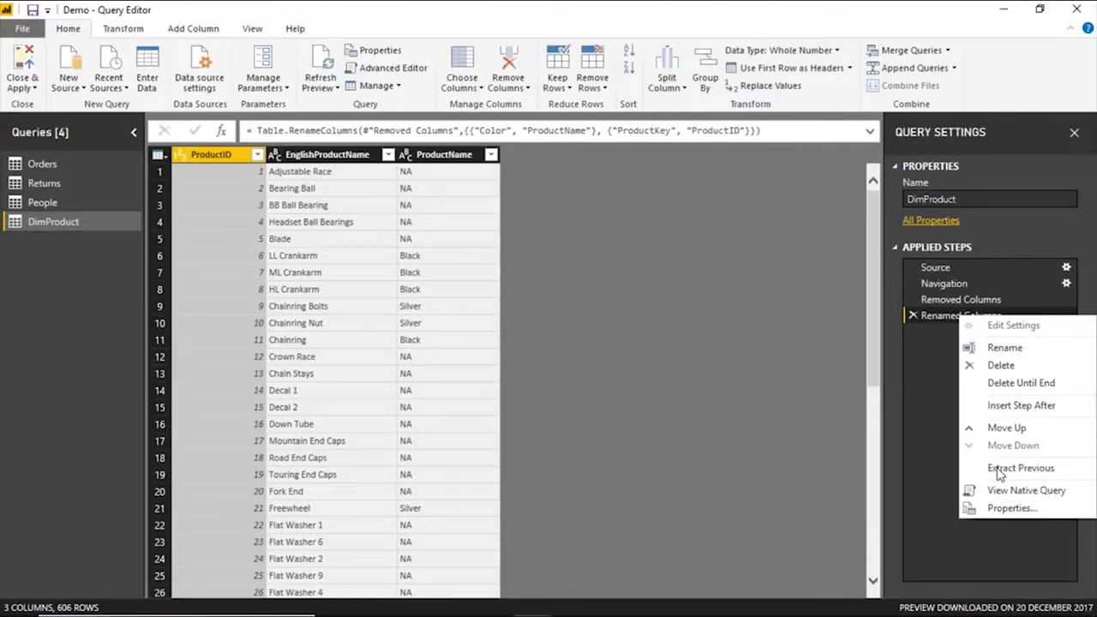
left_click(943, 407)
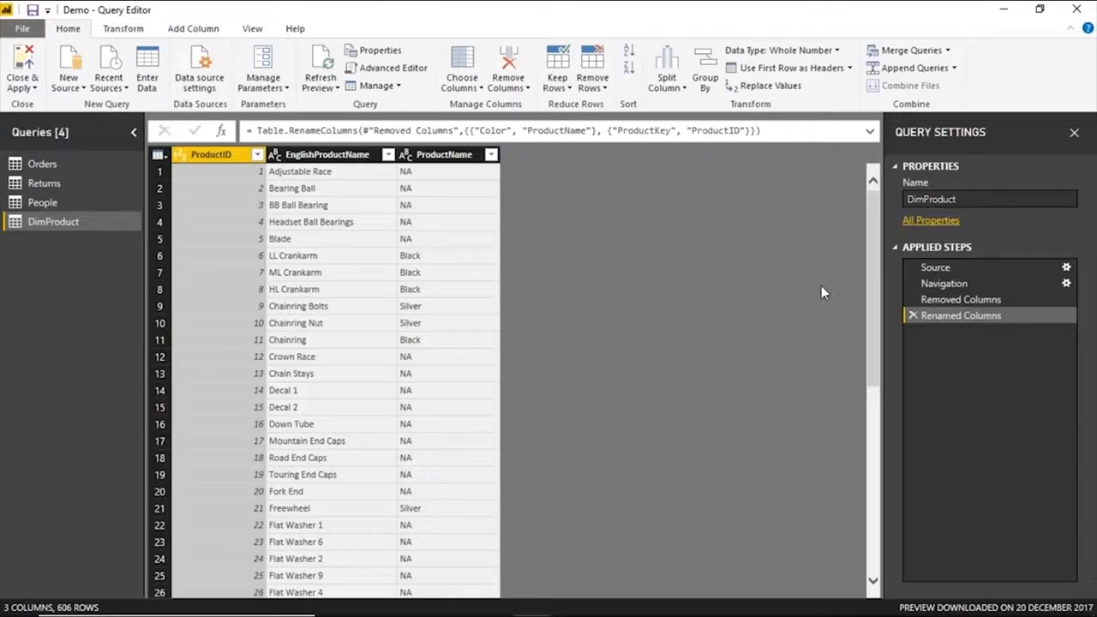
right_click(935, 317)
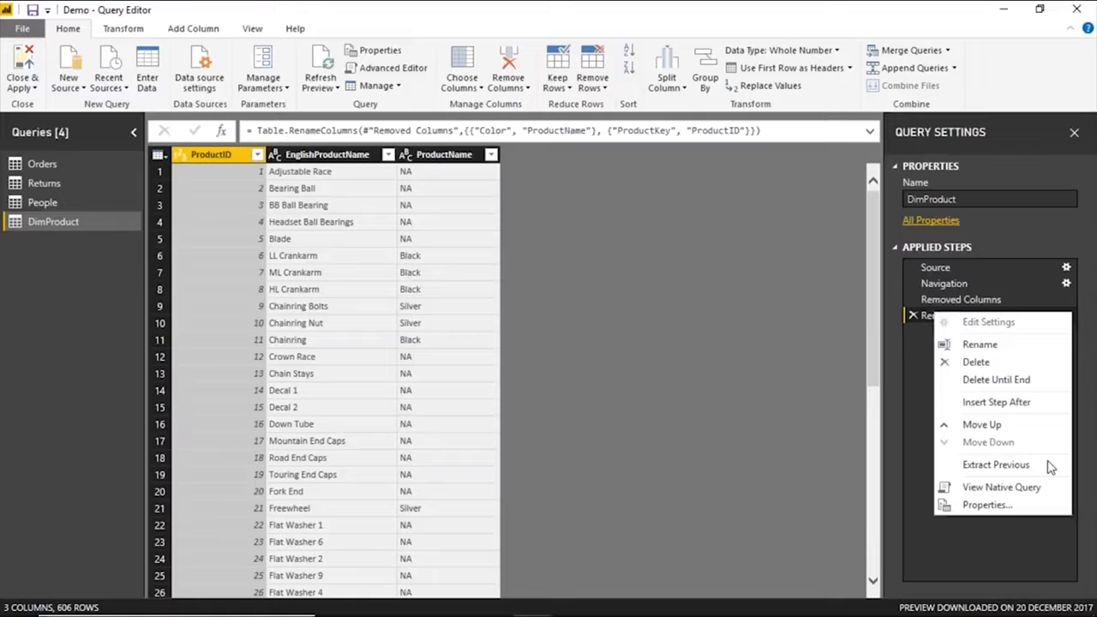
left_click(1048, 466)
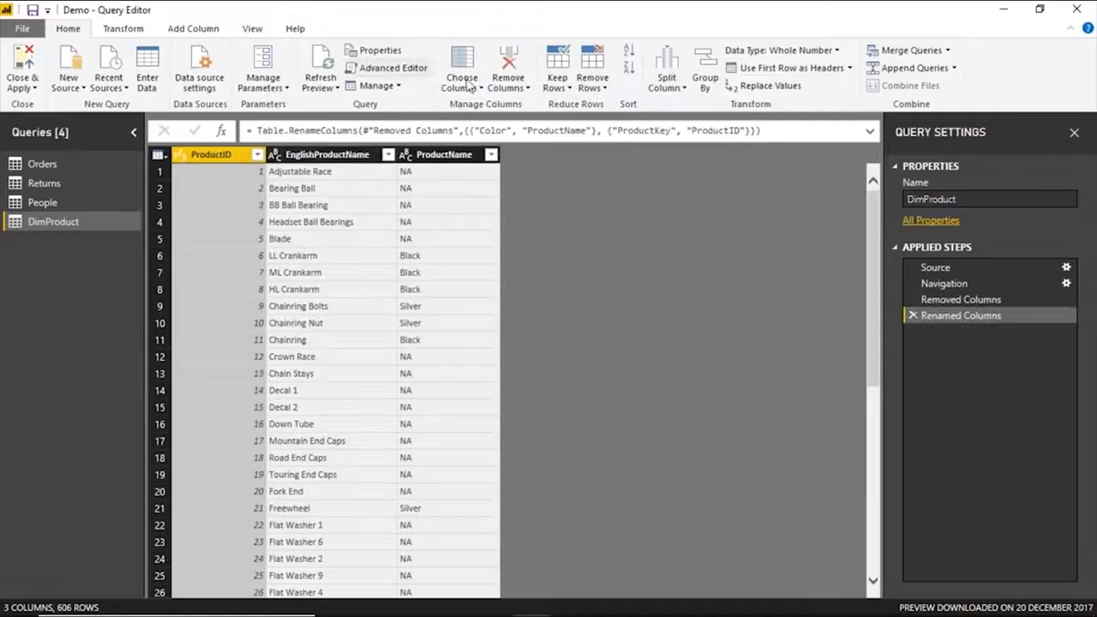
Split the EnglishProductName column by the space delimiter at each occurrence of the delimiter.
left_click(348, 158)
left_click(667, 81)
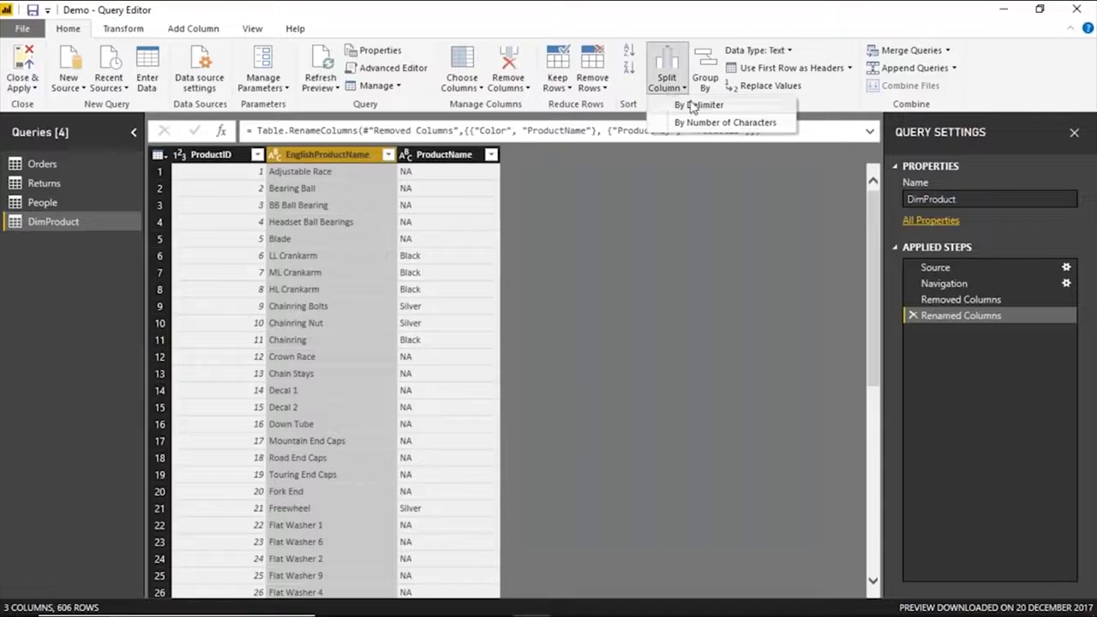
left_click(698, 105)
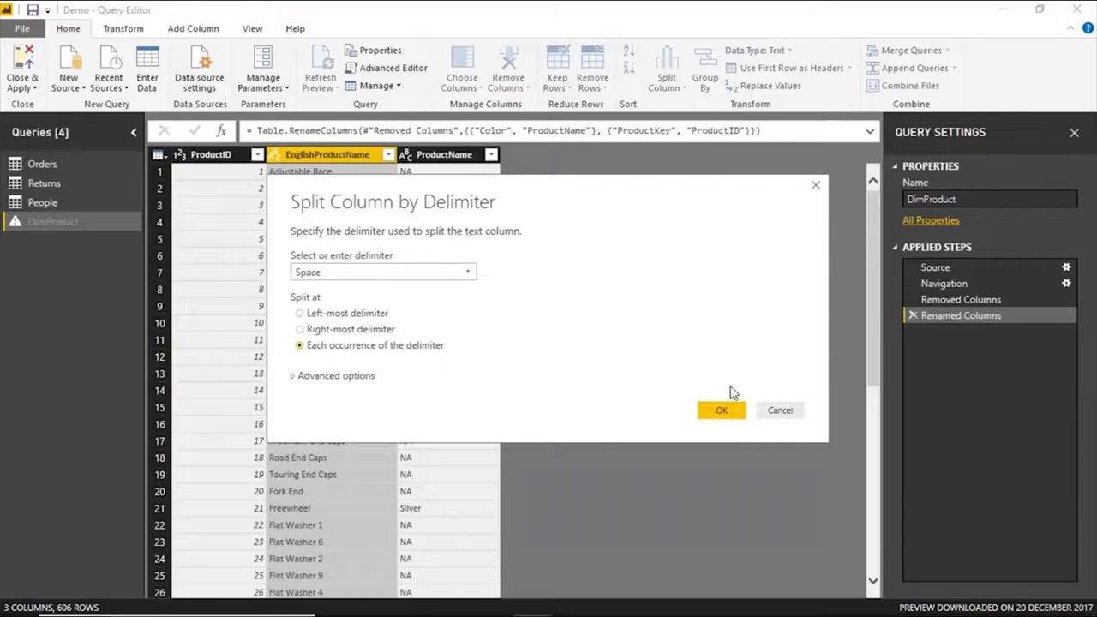
left_click(722, 410)
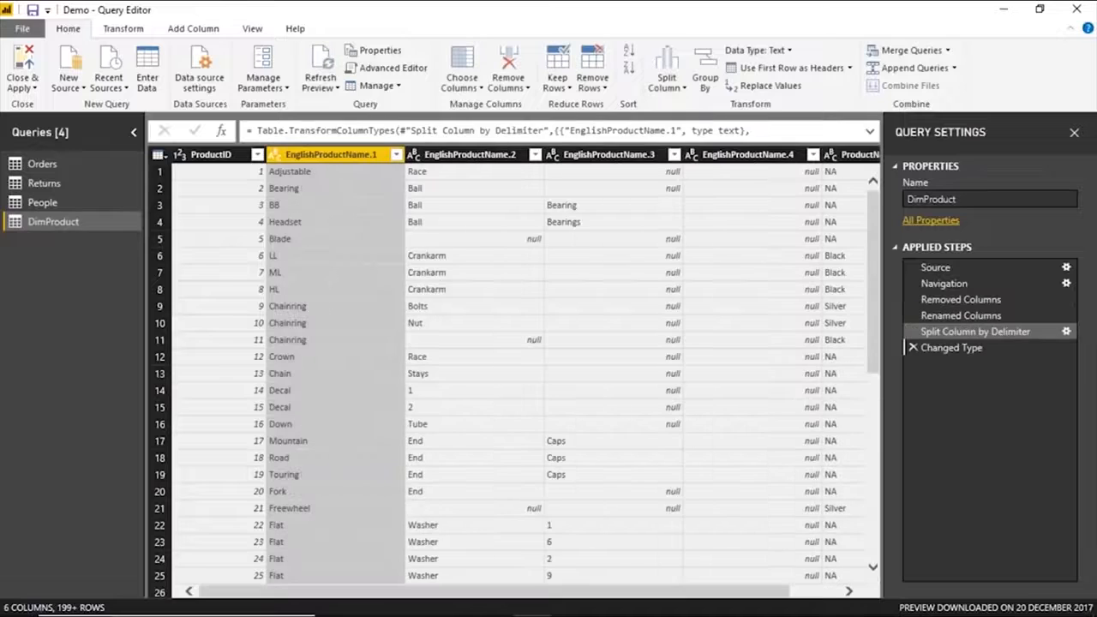
Check whether a native query is available for the Changed Type and Split Column by Delimiter steps.
right_click(941, 352)
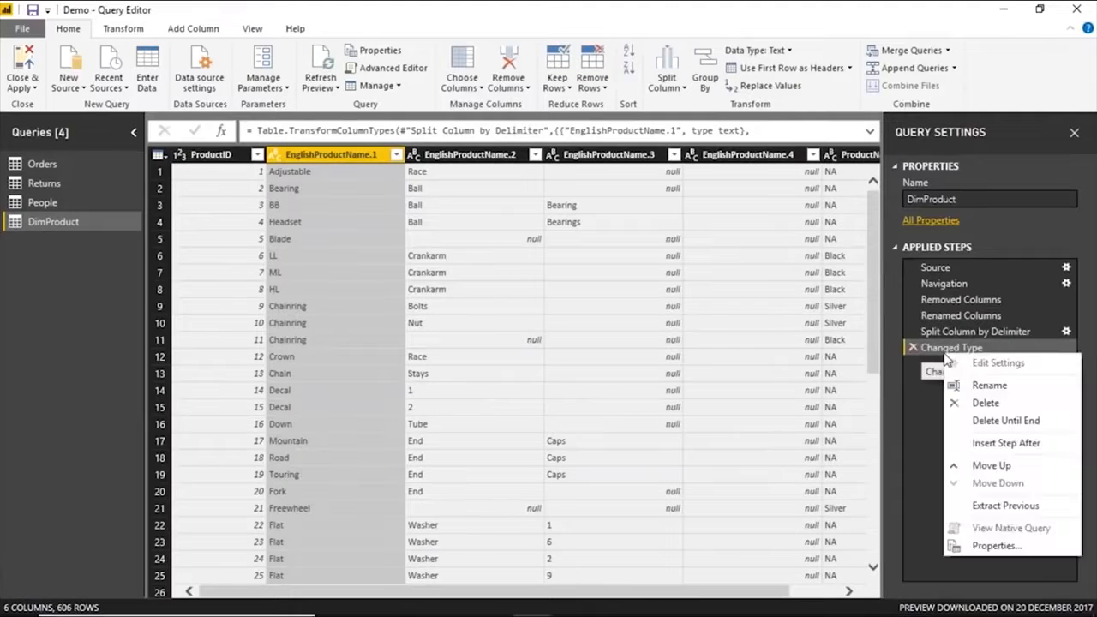
key("Escape")
right_click(959, 332)
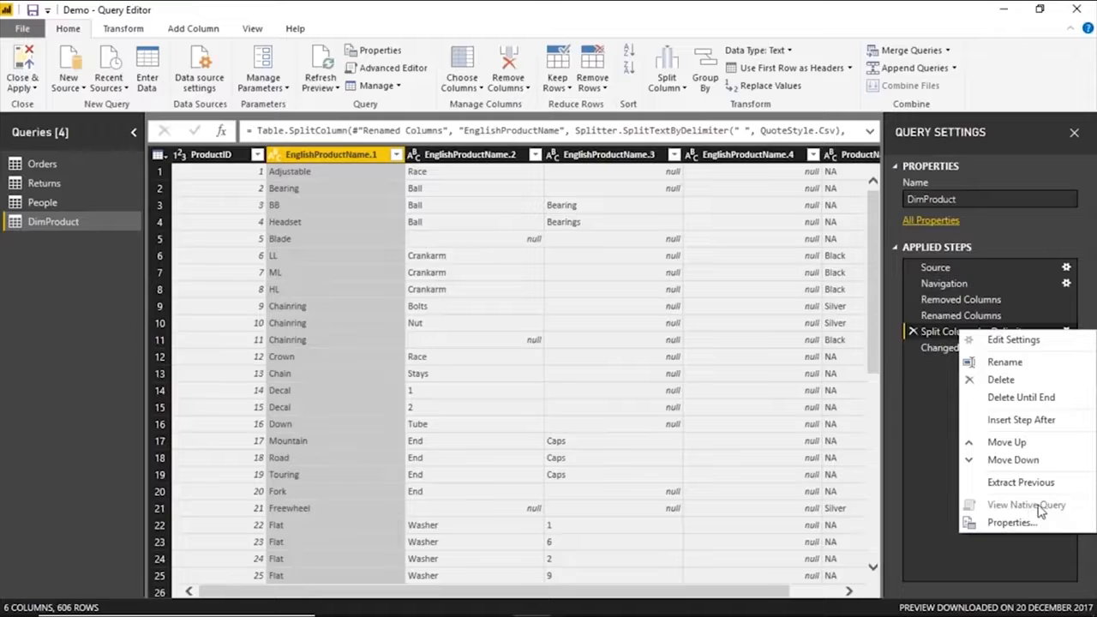
left_click(939, 453)
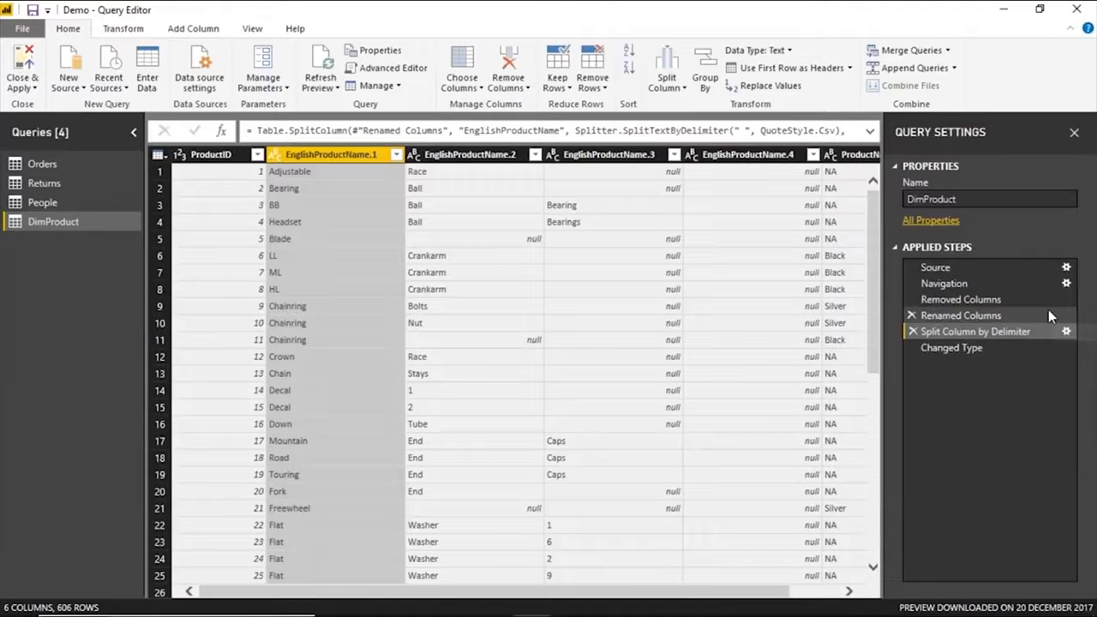
left_click(506, 173)
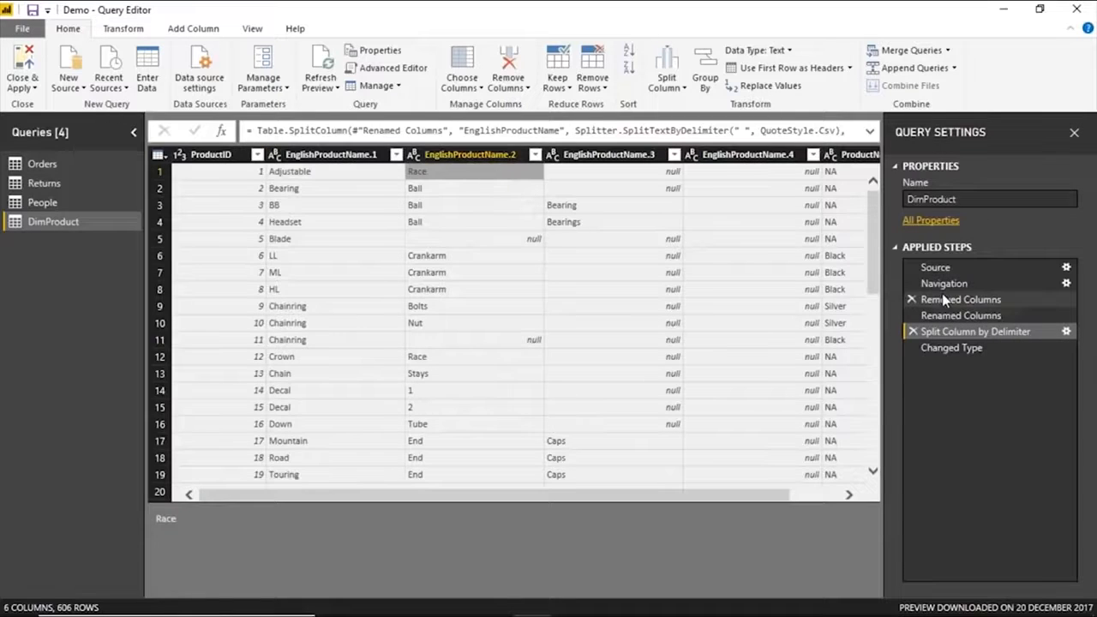
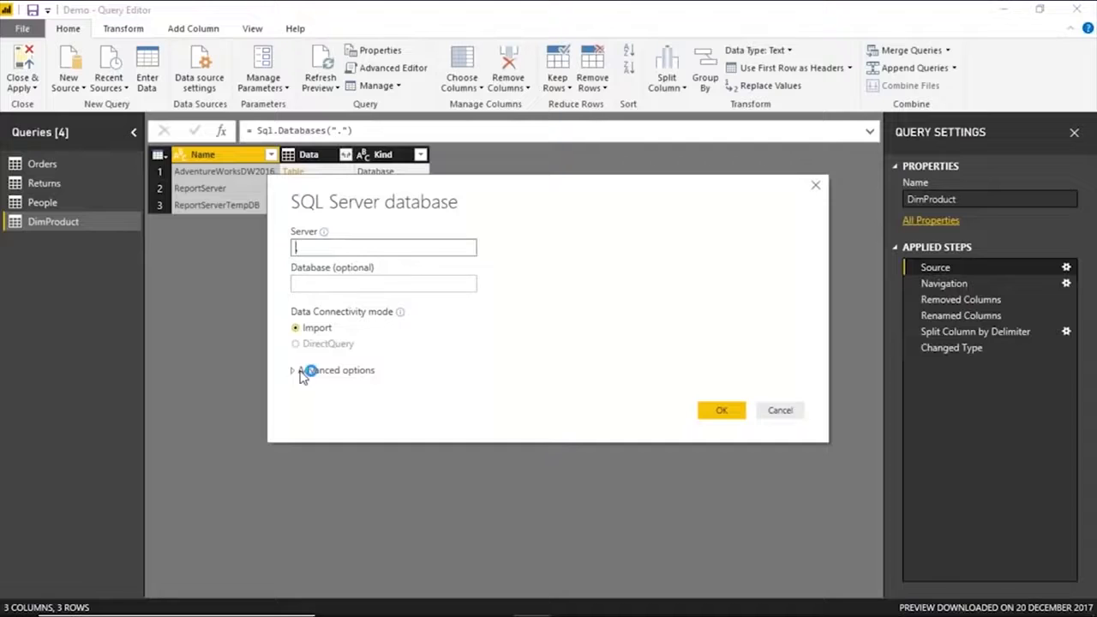
Examine the SQL statement field in the advanced options of DimProduct's SQL Server source, and close the settings unchanged.
left_click(296, 371)
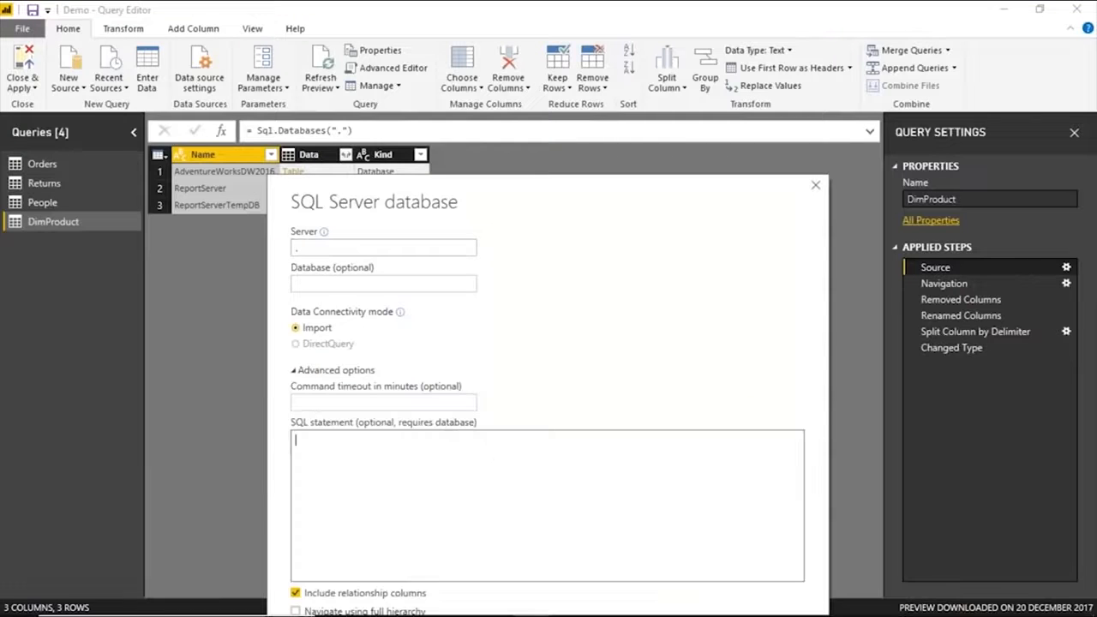
left_click(814, 185)
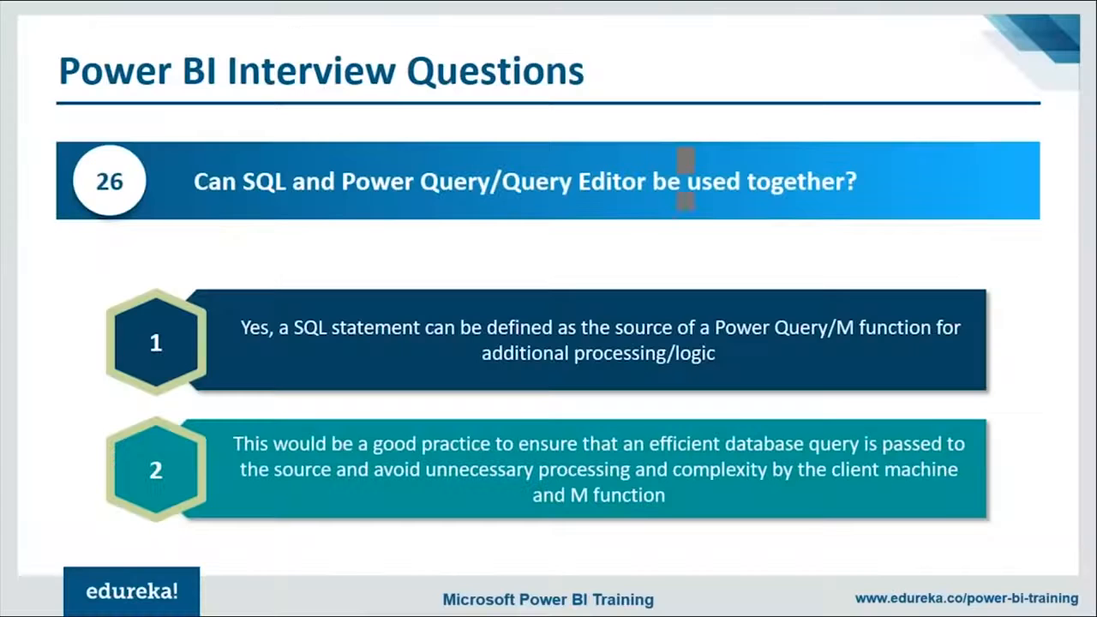
key("Right")
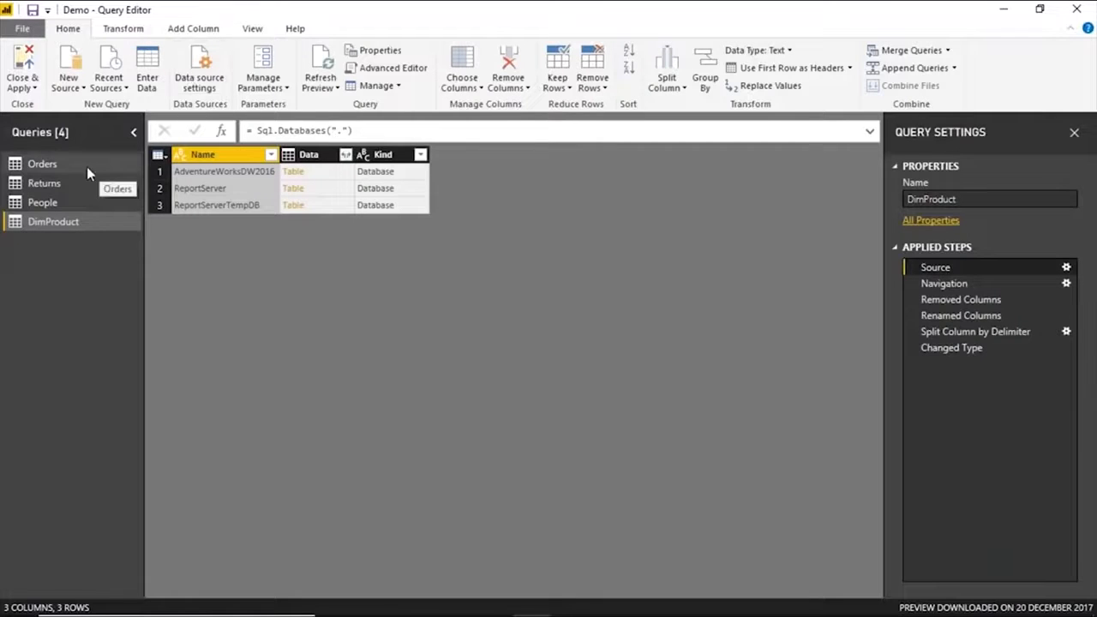
From the Orders query, start a new required parameter named Region with the data type Text.
left_click(86, 166)
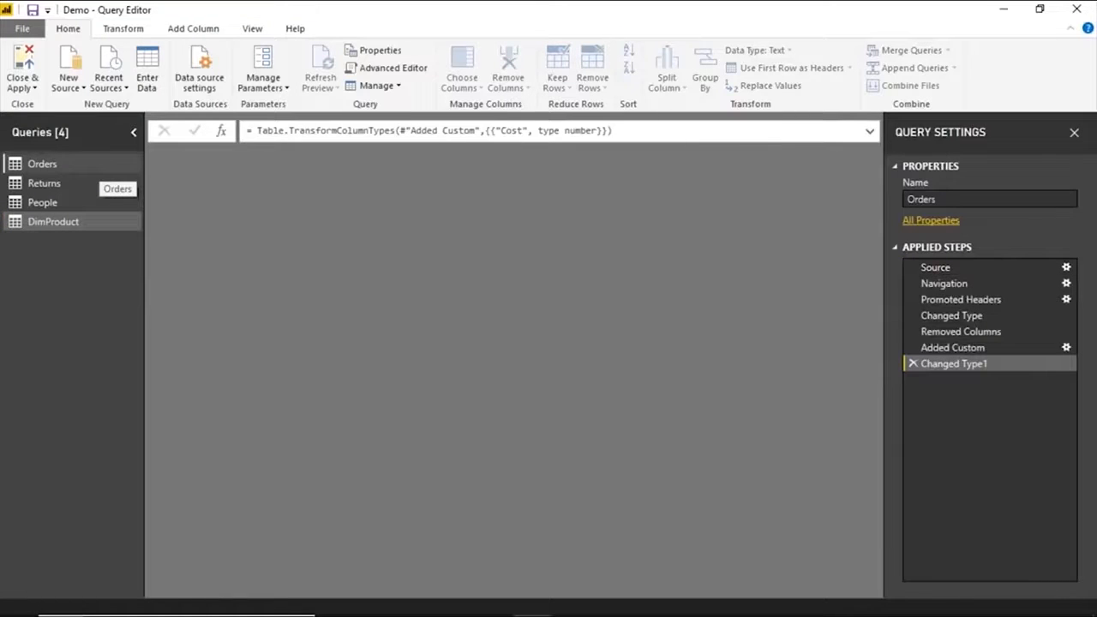
left_click(263, 82)
left_click(286, 141)
type("Region")
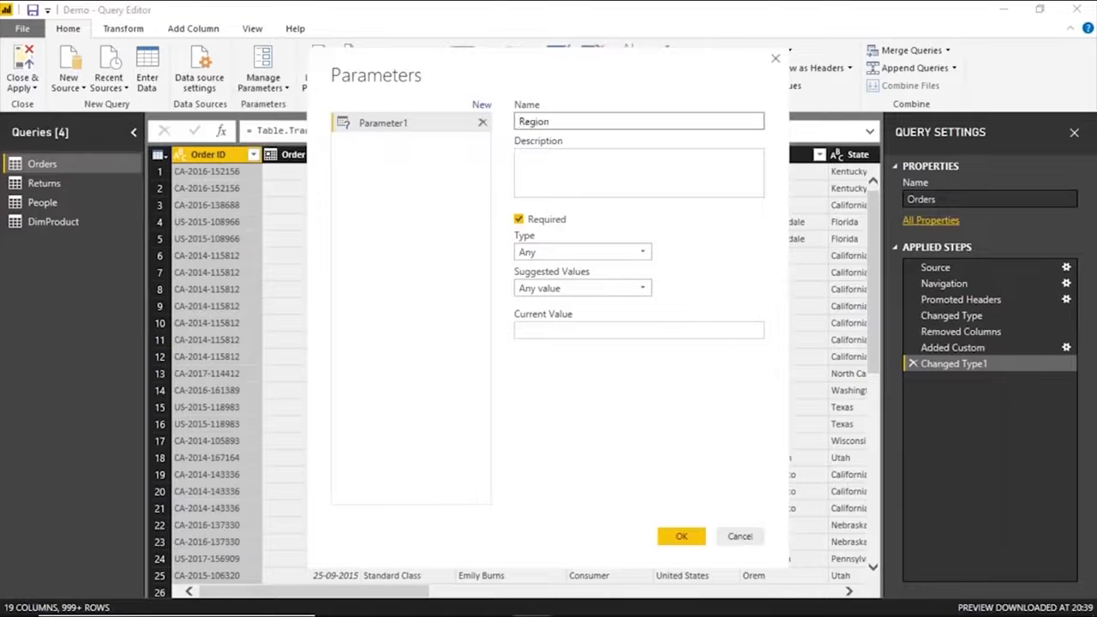
left_click(576, 253)
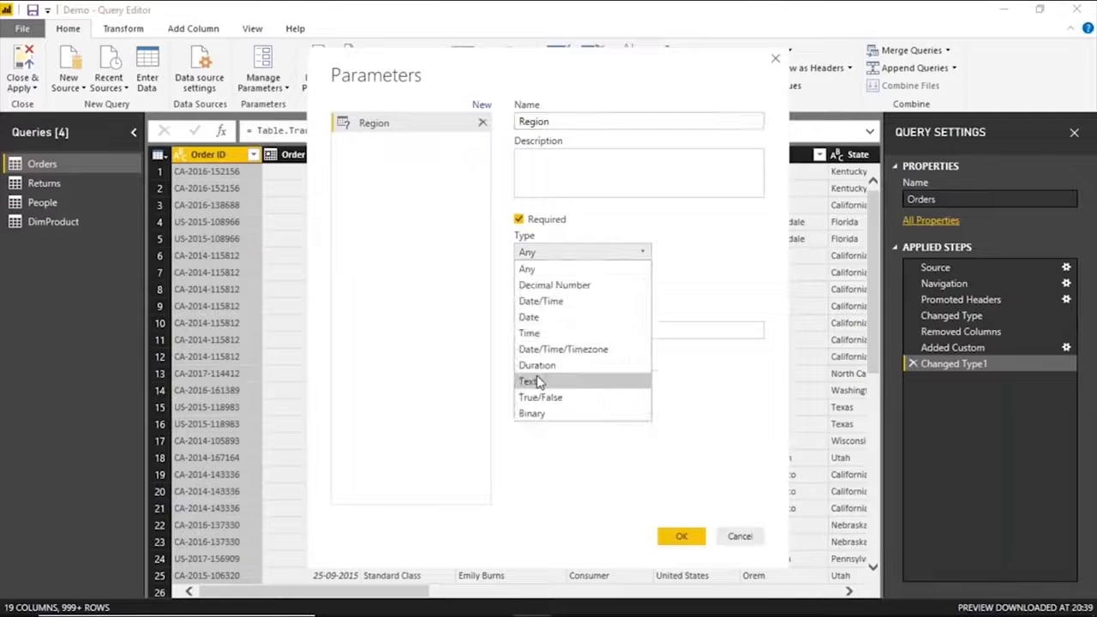
left_click(529, 379)
Try List of values as the Region parameter's suggested values, and return to Any value.
left_click(577, 291)
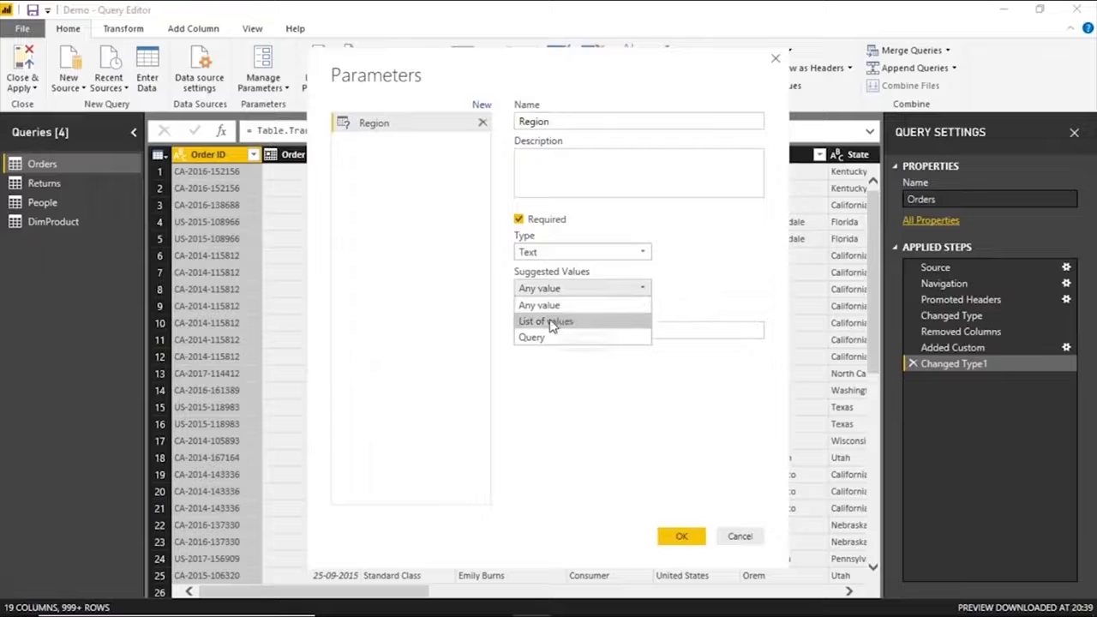
left_click(555, 322)
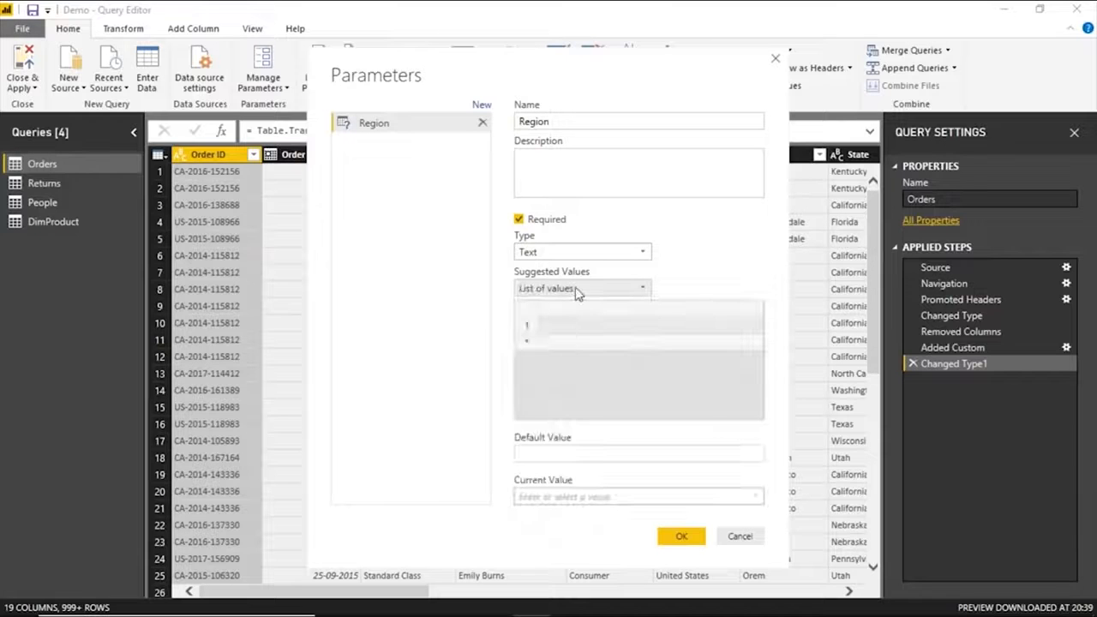
left_click(575, 290)
left_click(568, 306)
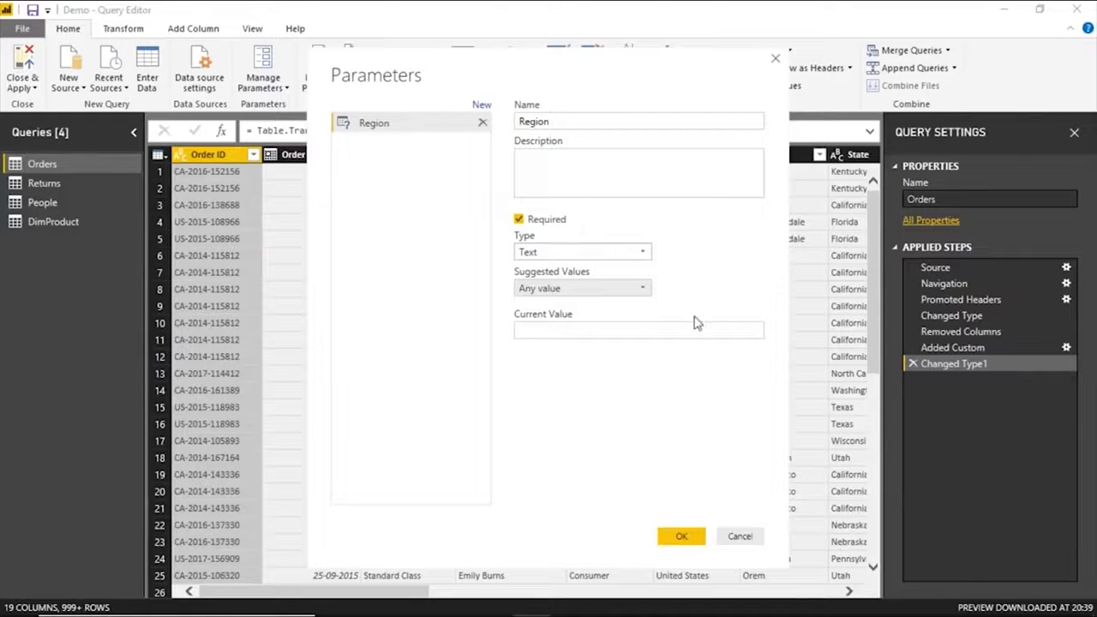
left_click(591, 288)
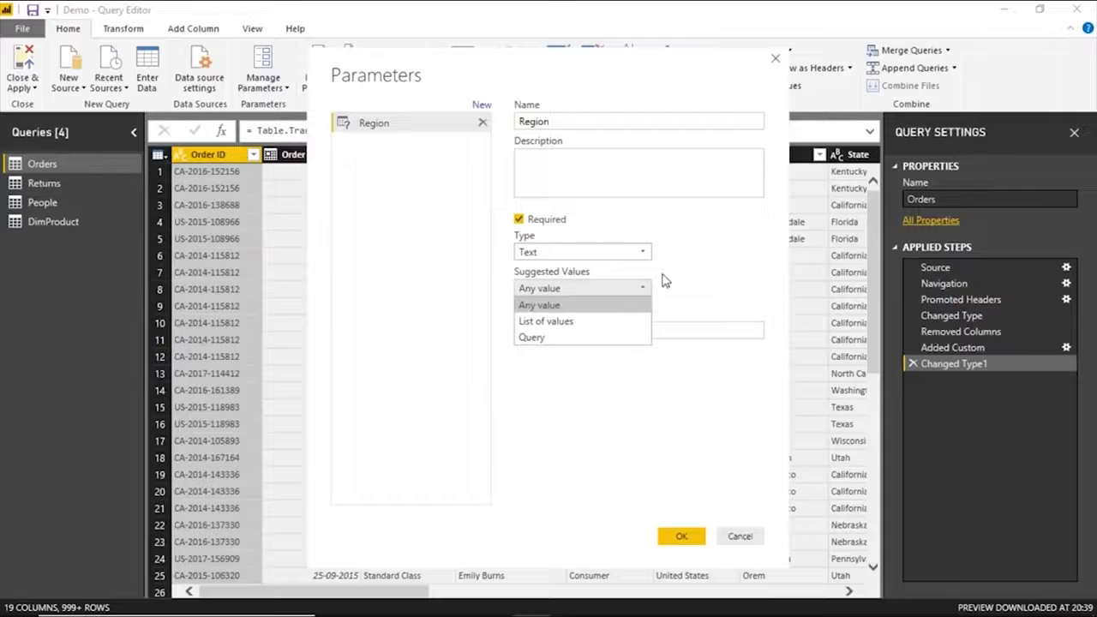
left_click(682, 278)
Set the Region parameter's current value to Central and create the parameter.
left_click(583, 328)
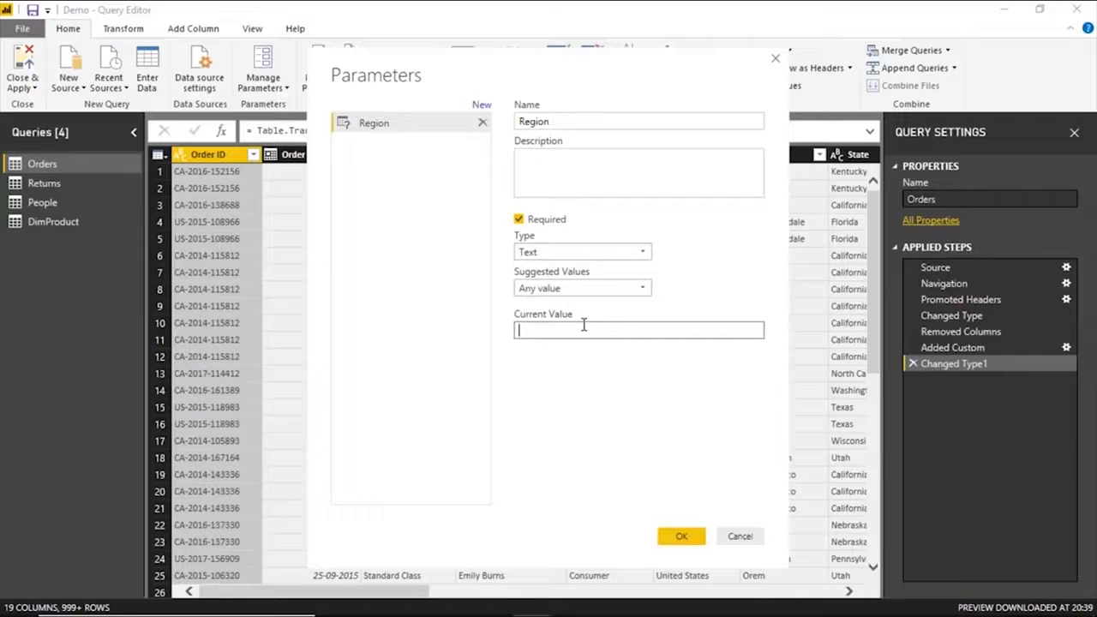
type("Central")
left_click(690, 537)
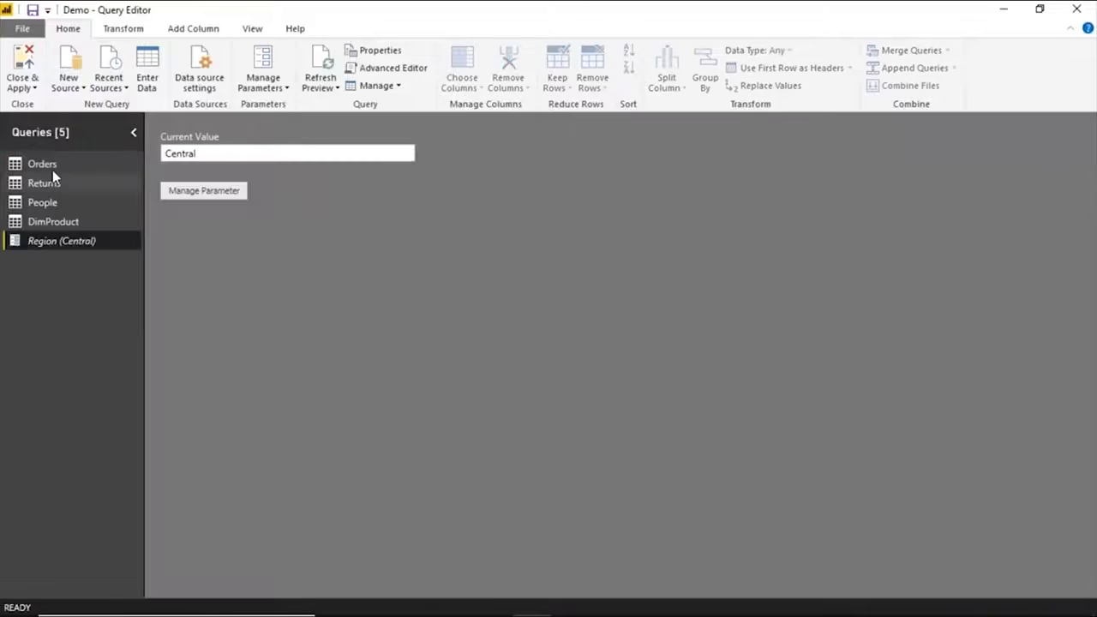
Filter the Orders query to keep only rows whose Region column equals the Region parameter.
left_click(52, 164)
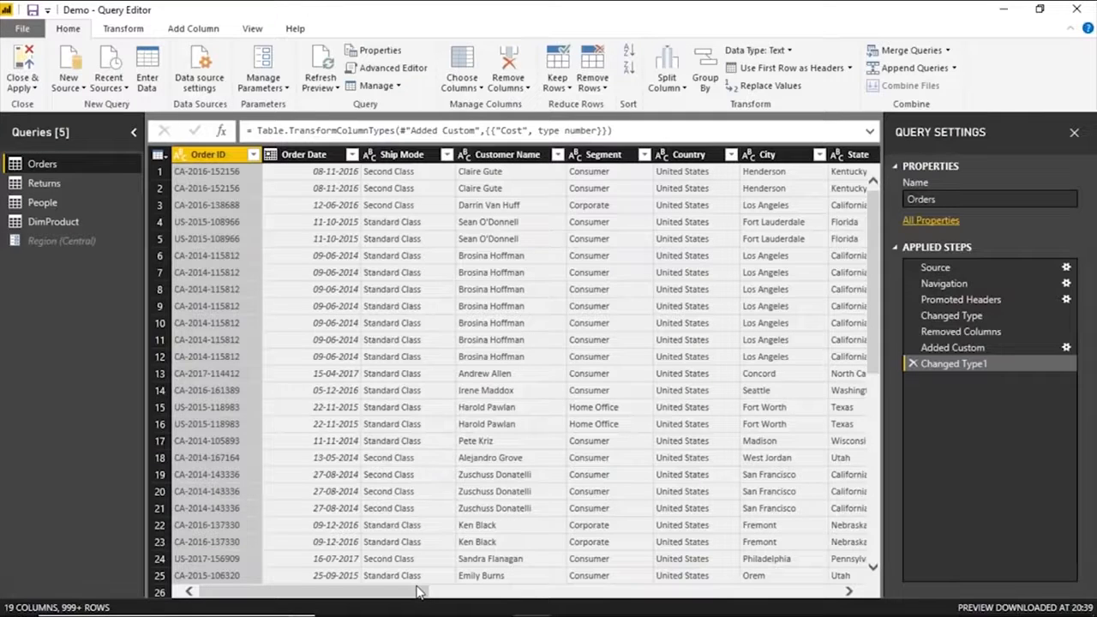
left_click_drag(419, 591, 433, 591)
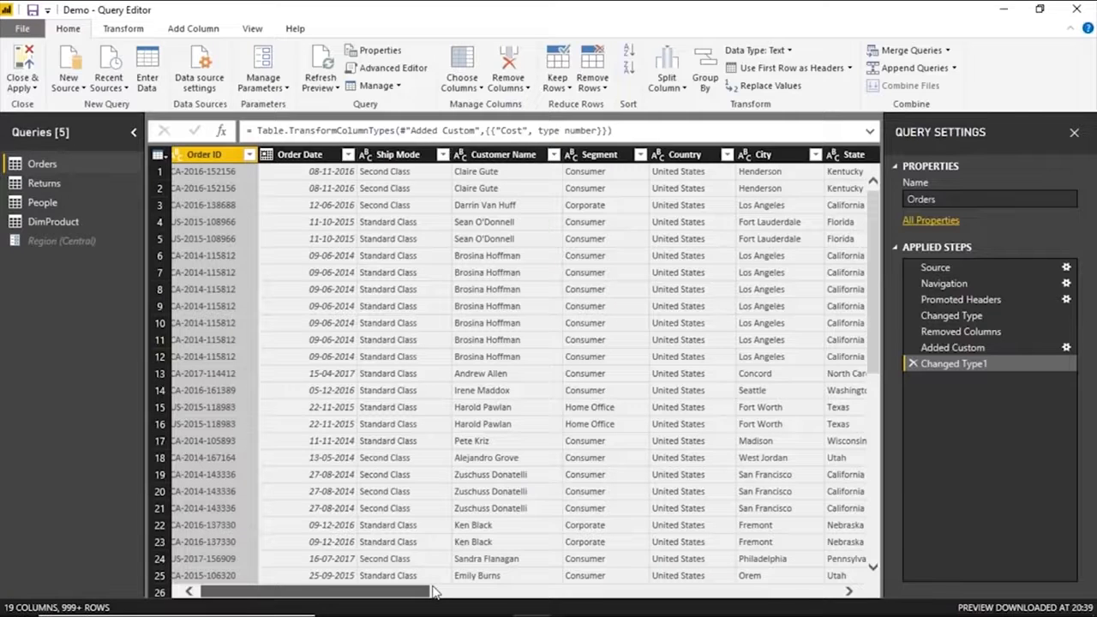
left_click_drag(432, 591, 603, 592)
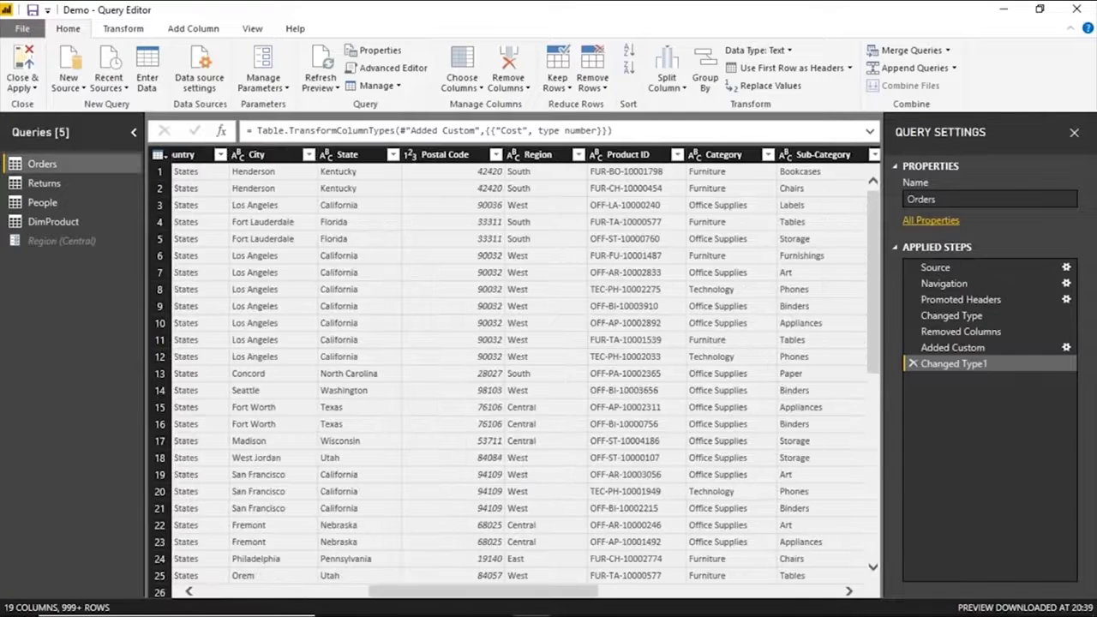
left_click(503, 266)
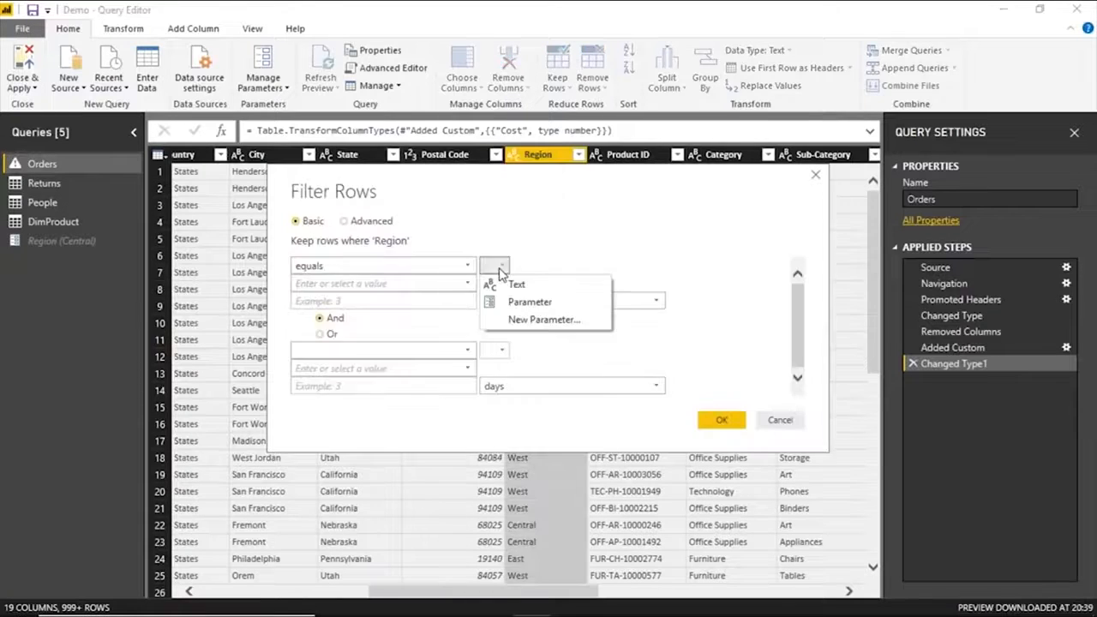
left_click(514, 279)
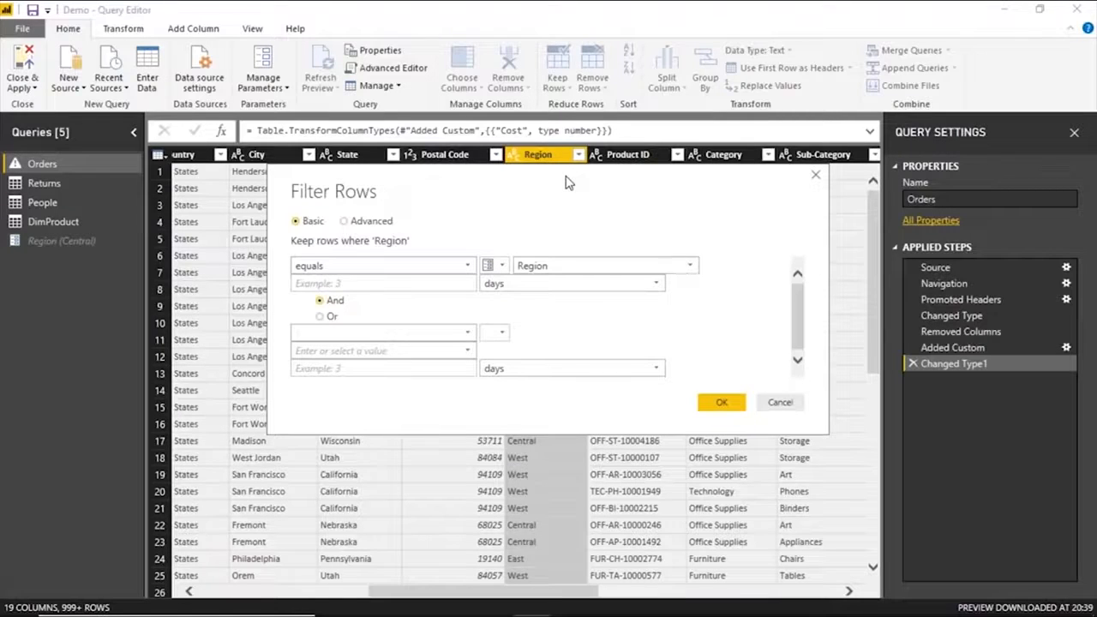
left_click_drag(552, 191, 528, 202)
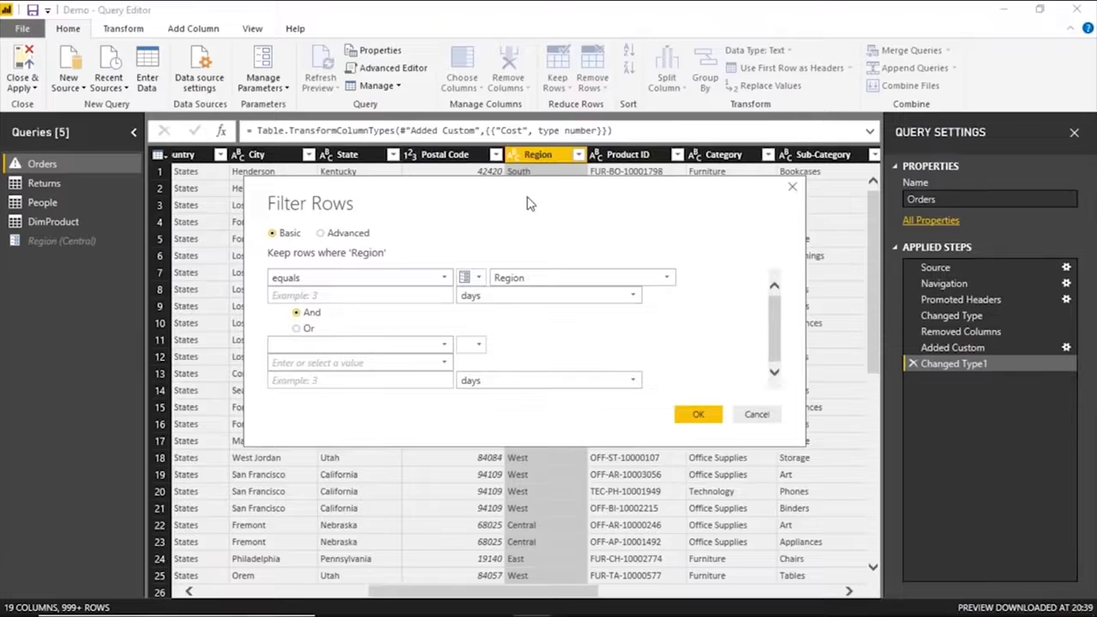
left_click_drag(528, 202, 511, 212)
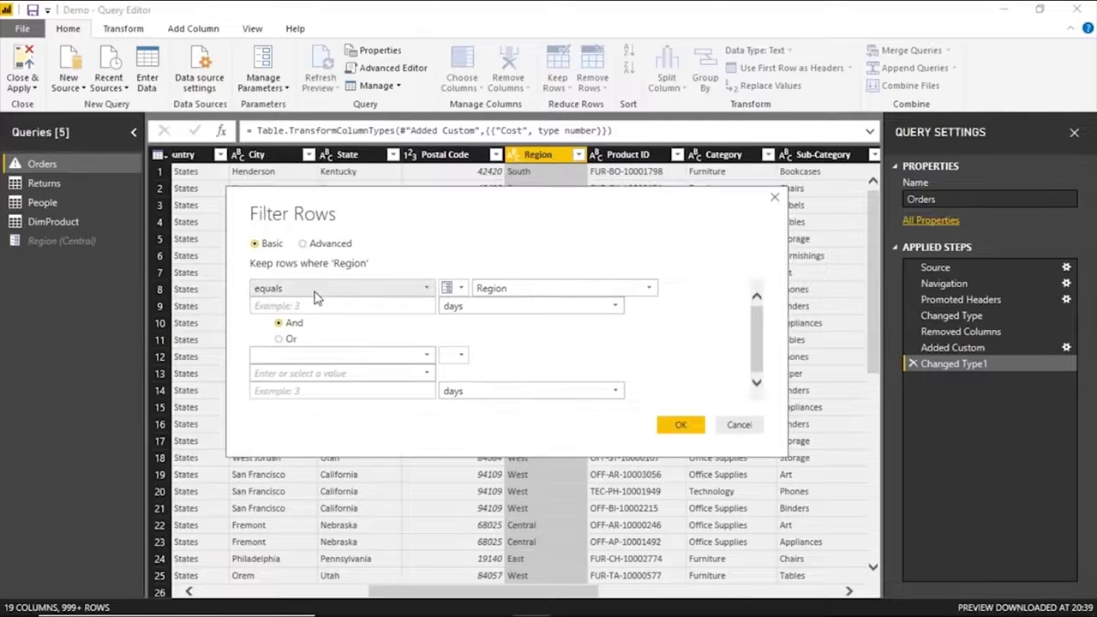
left_click(315, 289)
left_click(312, 305)
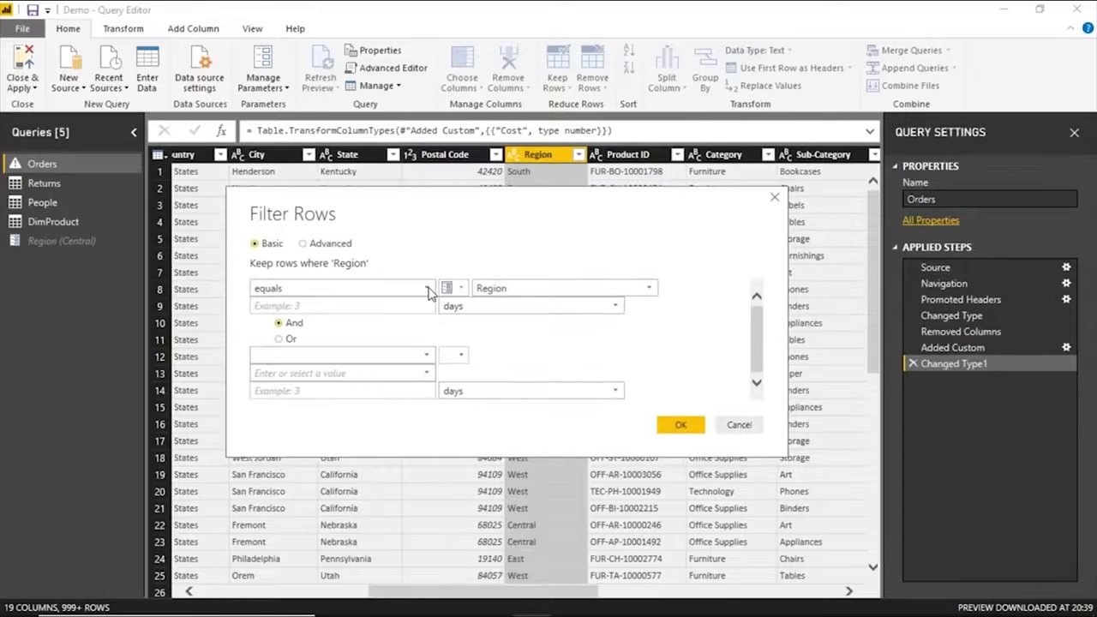
left_click(680, 426)
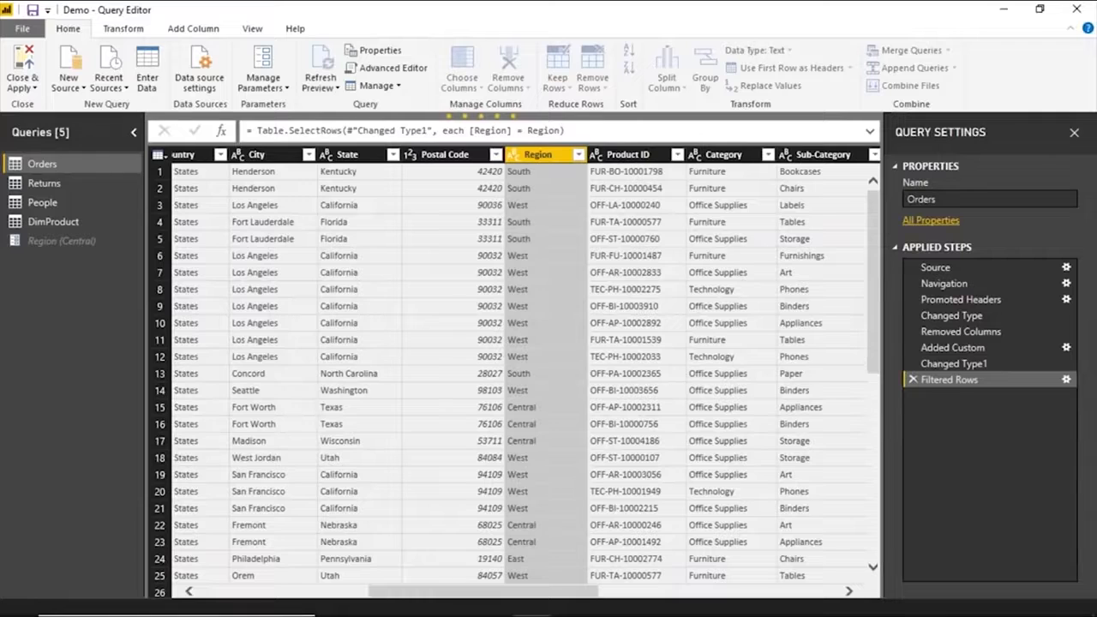
View the Region parameter's current value and check the Region column of the filtered Orders query.
left_click(80, 242)
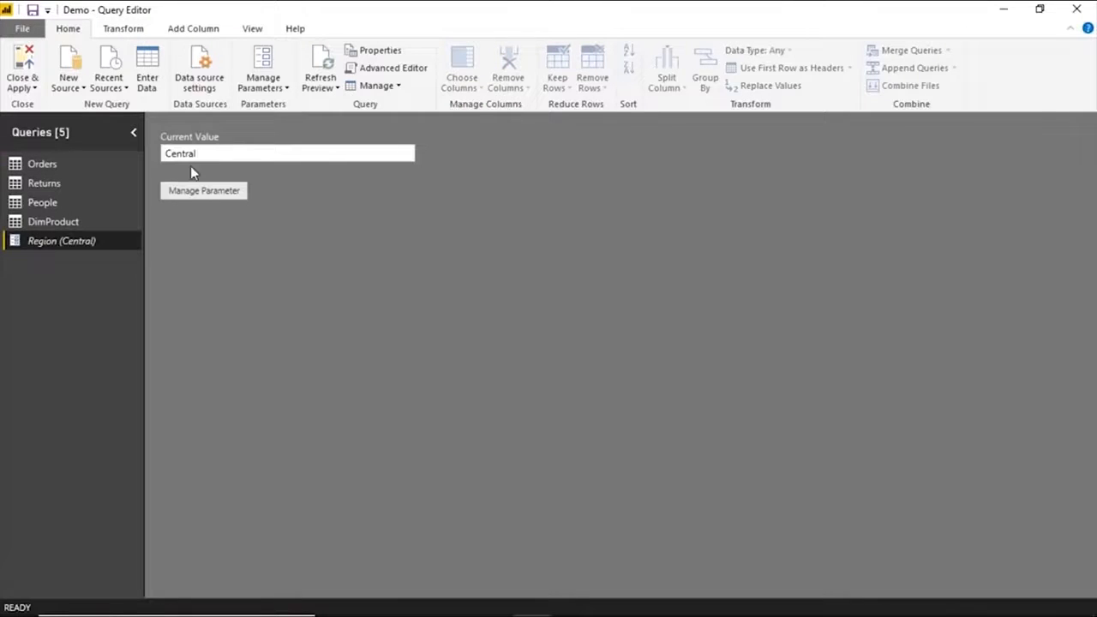
left_click(84, 159)
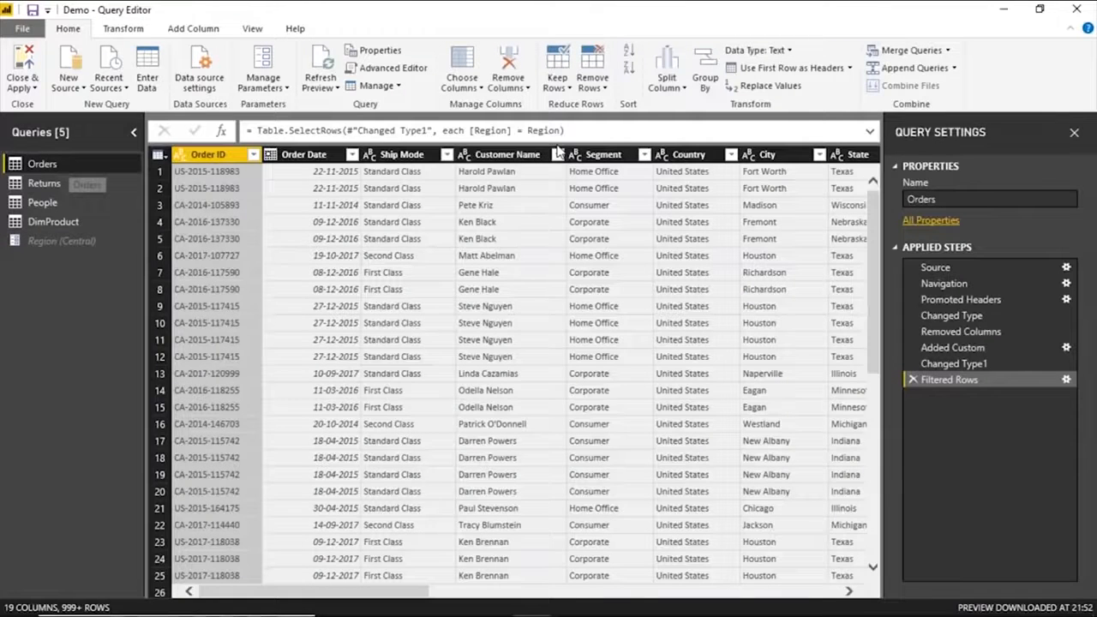
left_click_drag(402, 590, 458, 587)
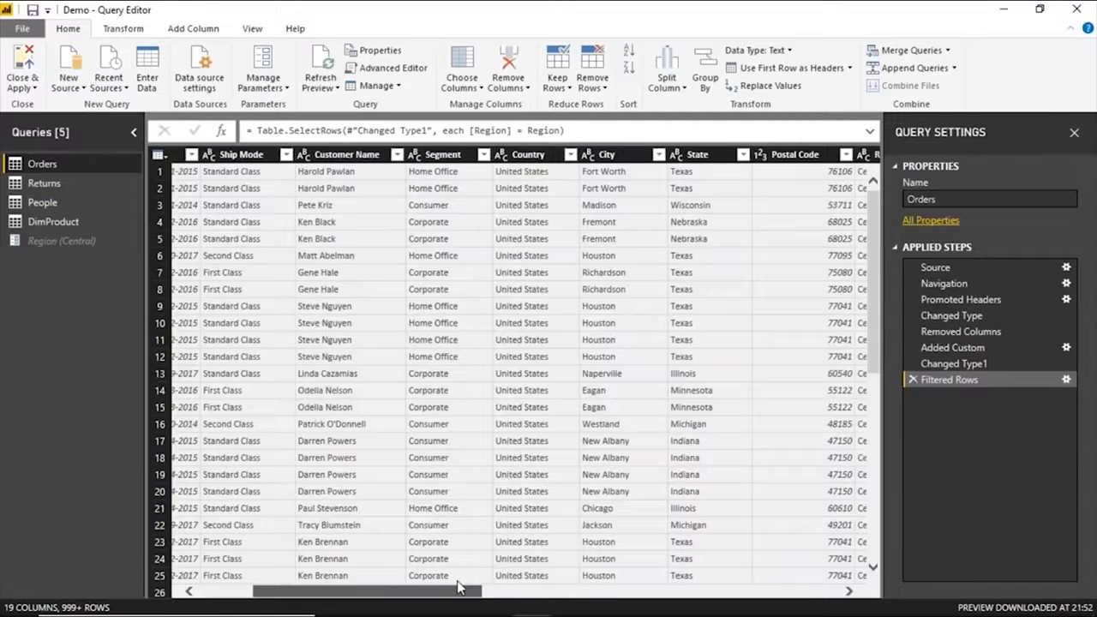
left_click_drag(458, 588, 561, 587)
Edit the Region parameter to East and check the Region column in the Orders query.
left_click(263, 86)
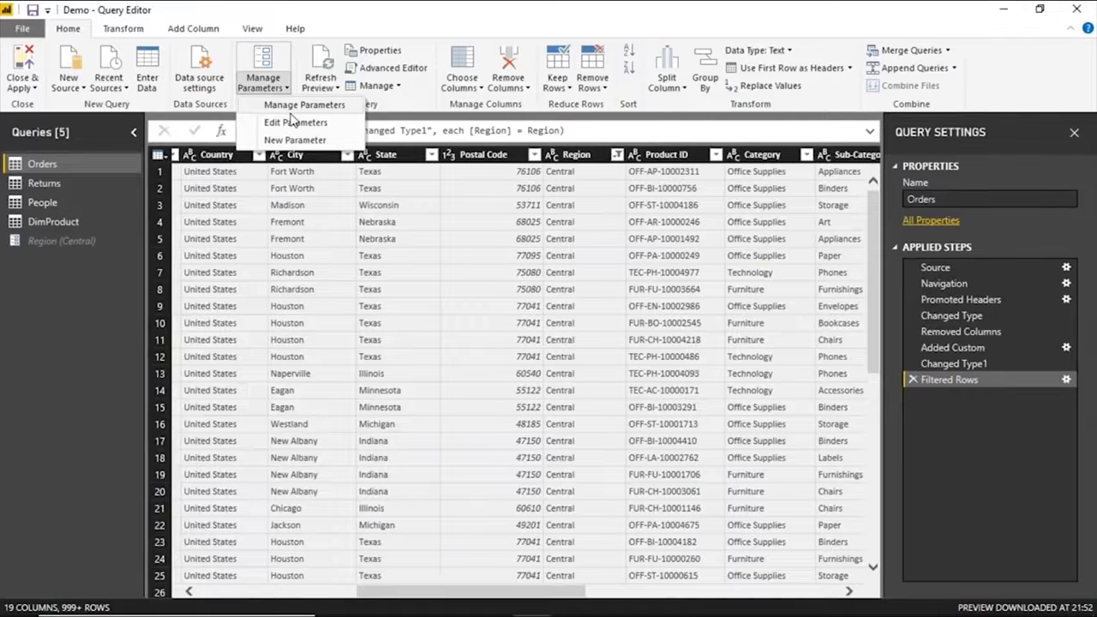
left_click(293, 122)
type("East")
key("Return")
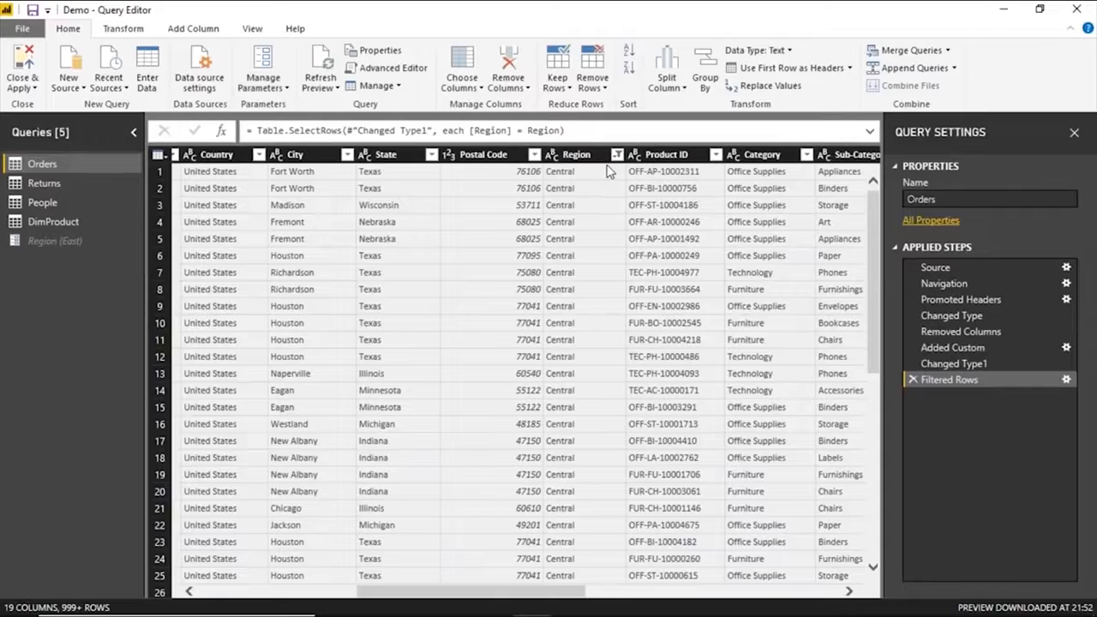
left_click(210, 205)
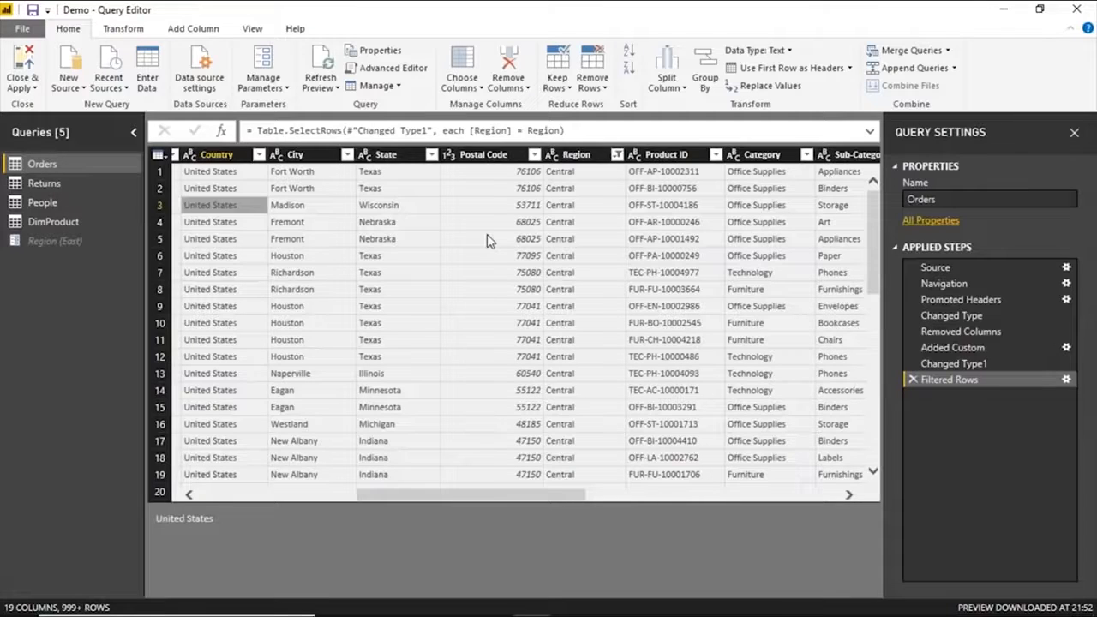
scroll(485, 237, "down", 10)
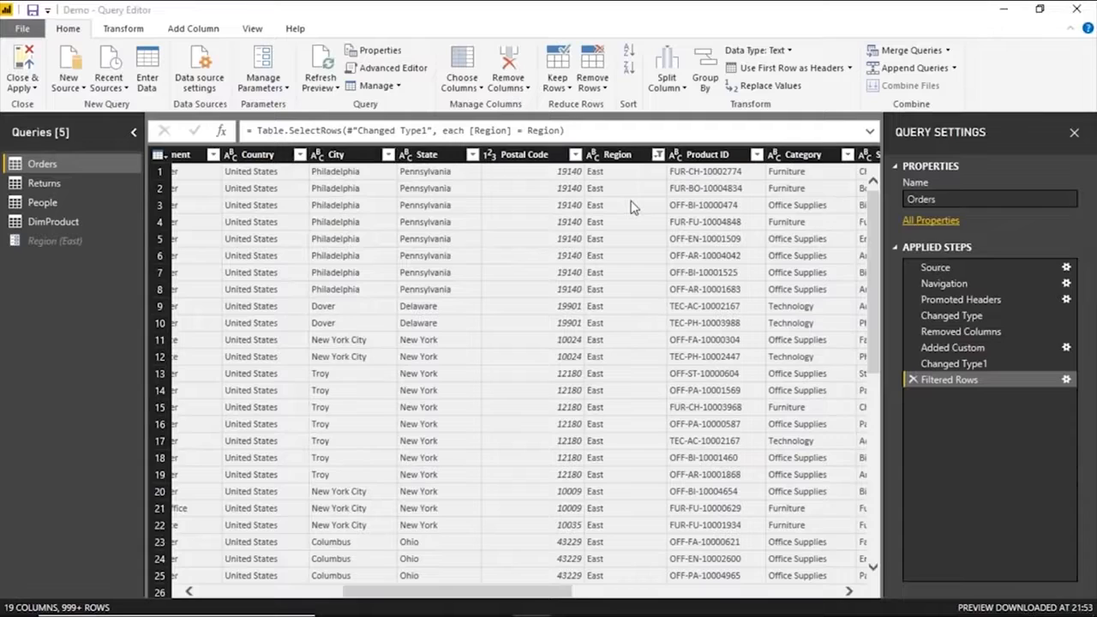
Change the Region parameter's current value to West and check the Region column in the Orders query.
left_click(86, 244)
left_click(293, 155)
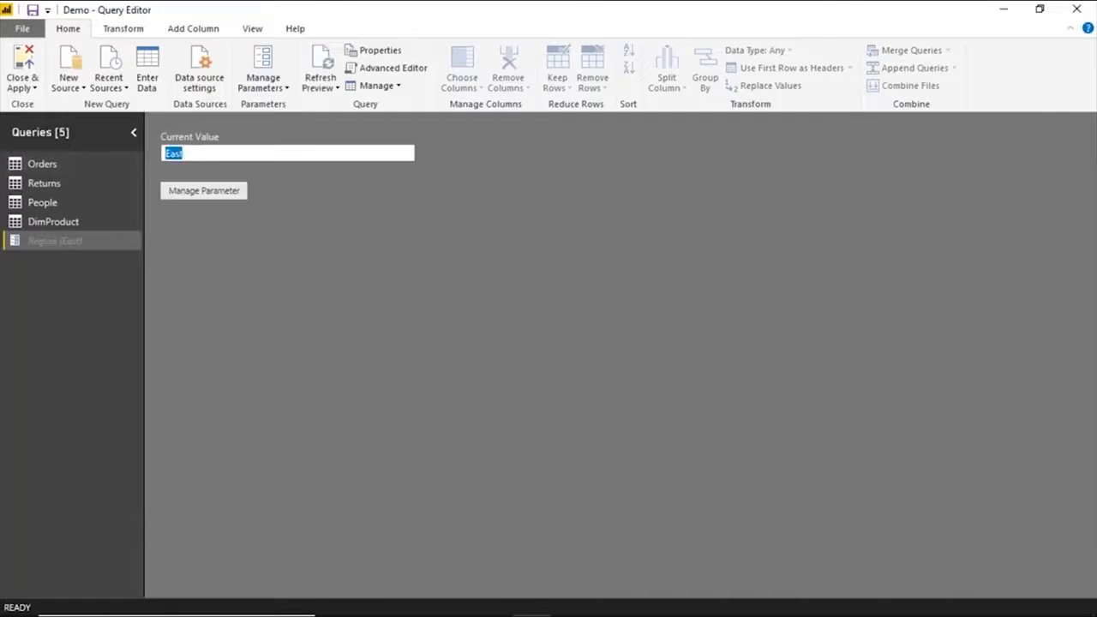
type("West")
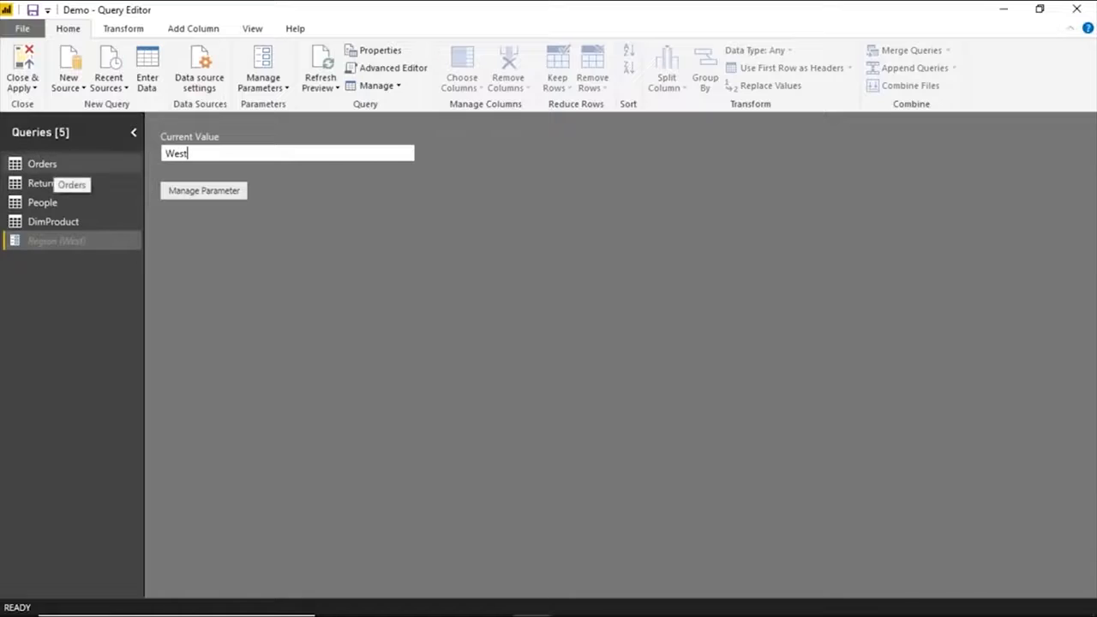
left_click(42, 164)
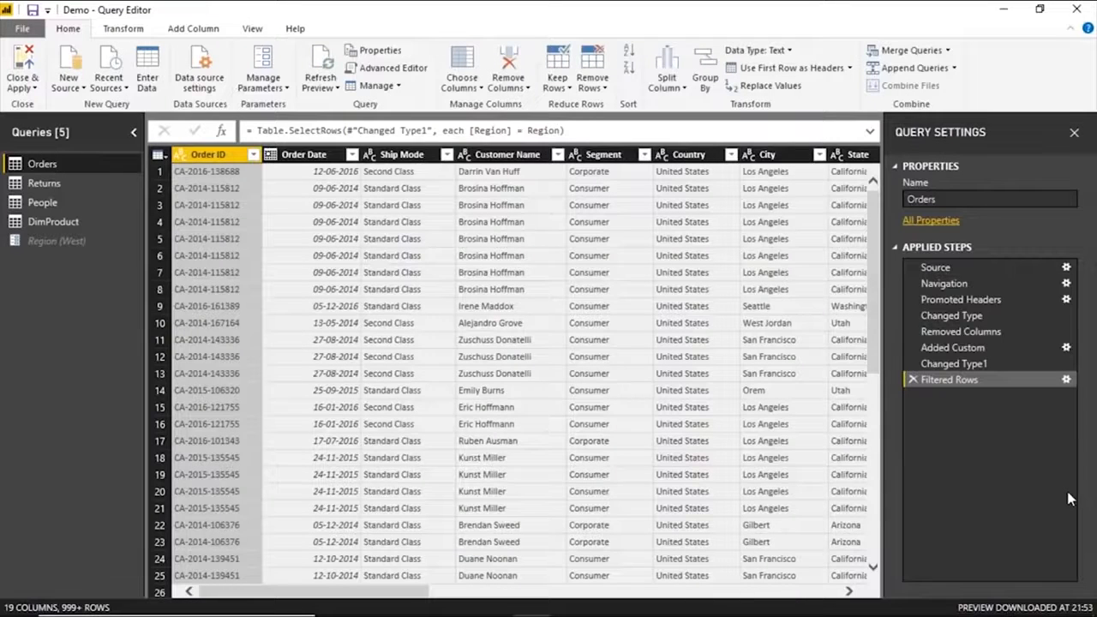
left_click_drag(348, 592, 414, 595)
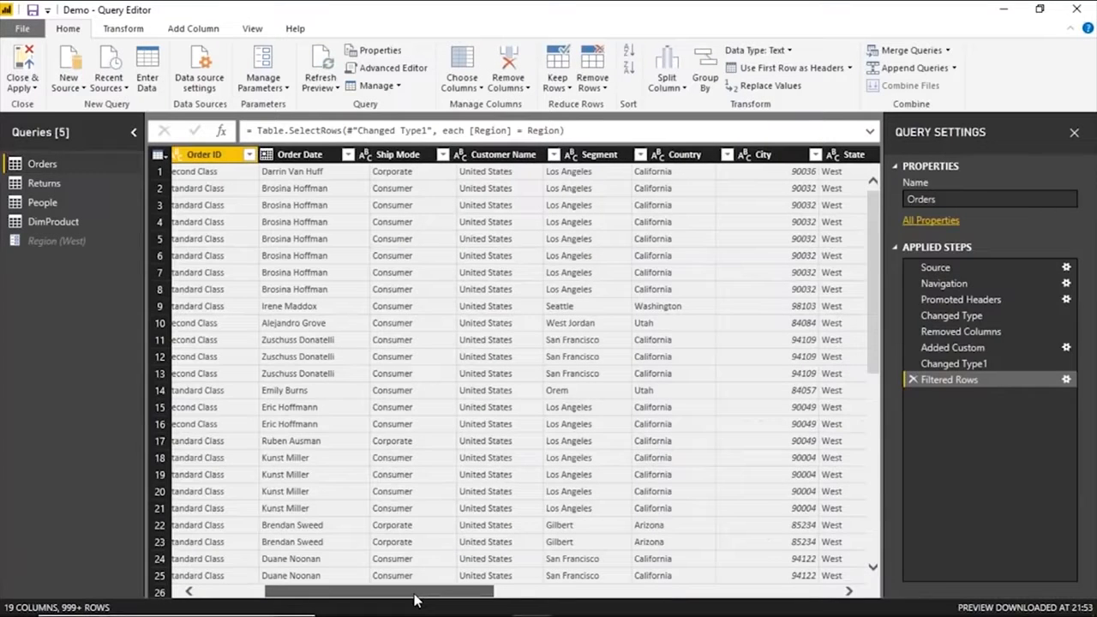
left_click_drag(414, 600, 489, 598)
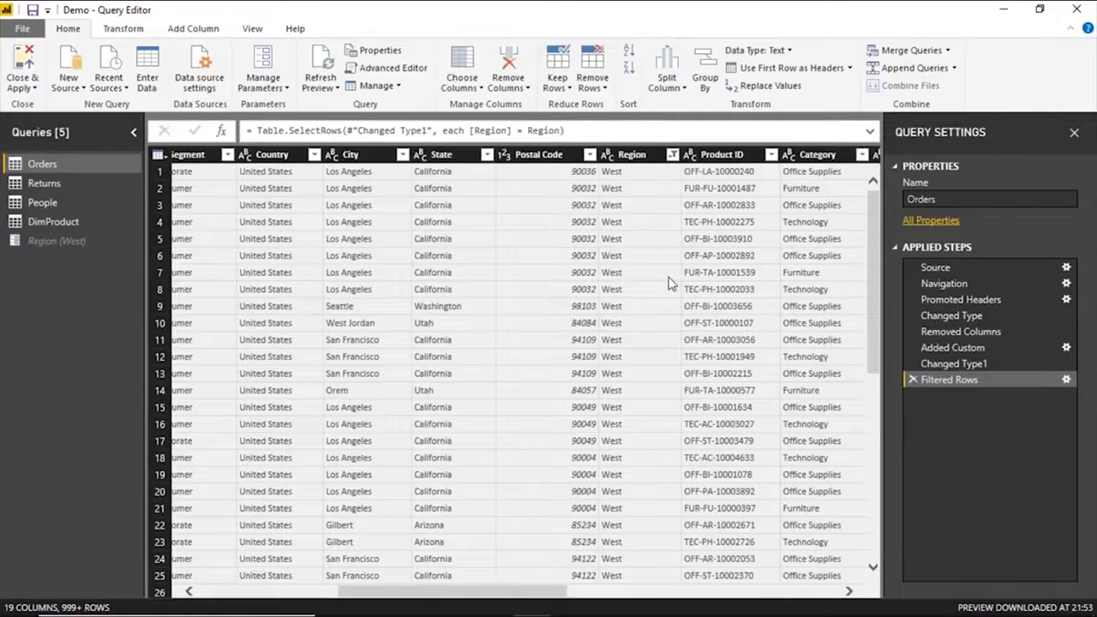
Open the parameter values for editing, and return to the slide show without changing anything.
left_click(267, 89)
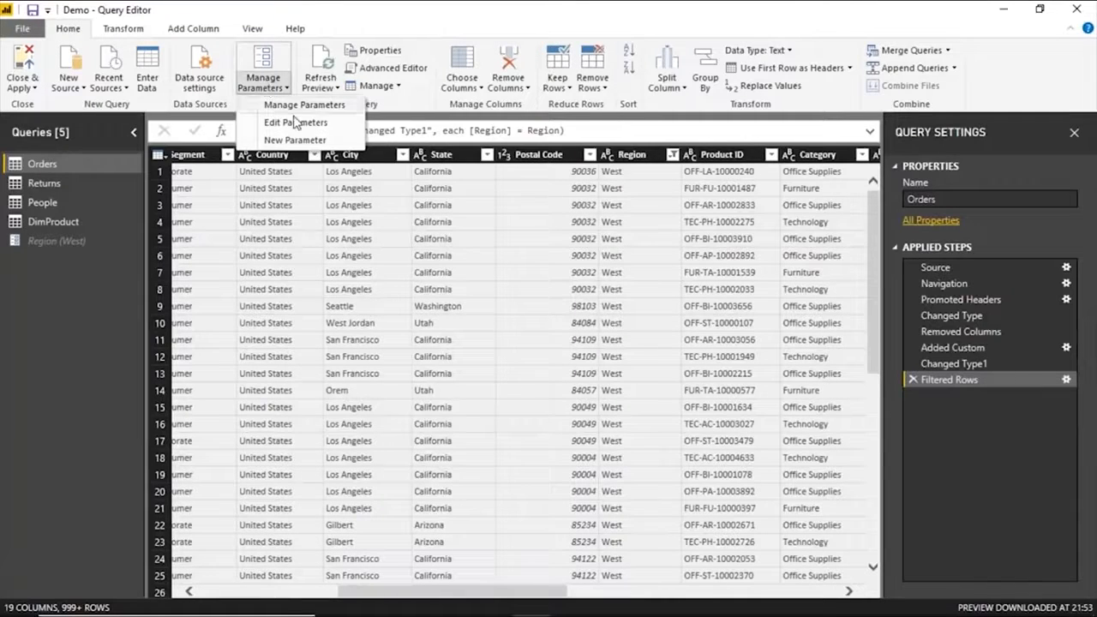
left_click(297, 123)
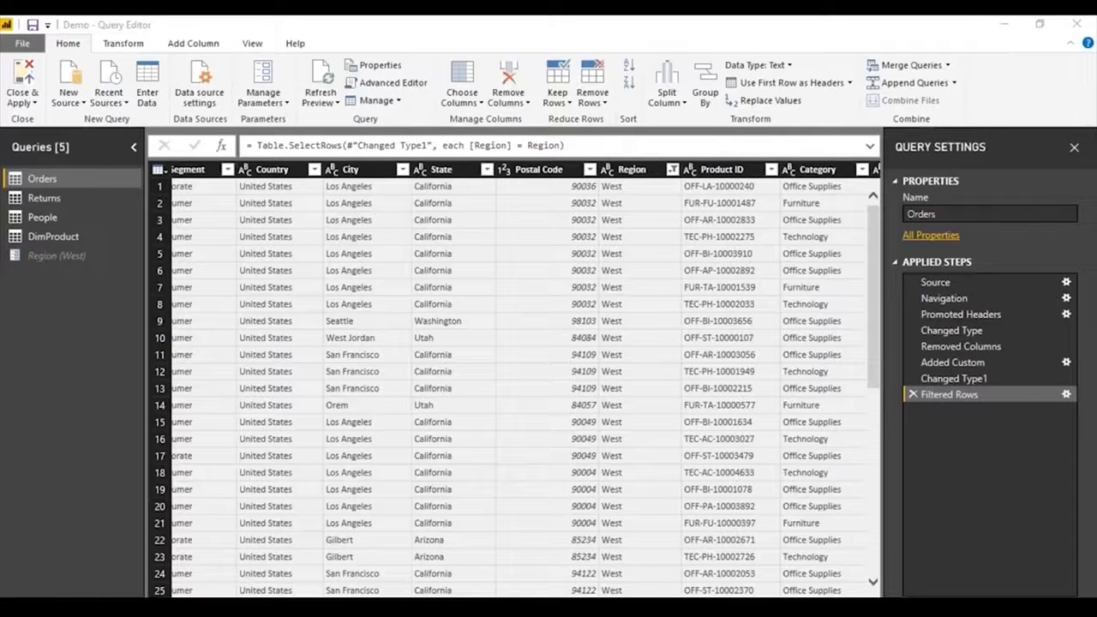
left_click(479, 543)
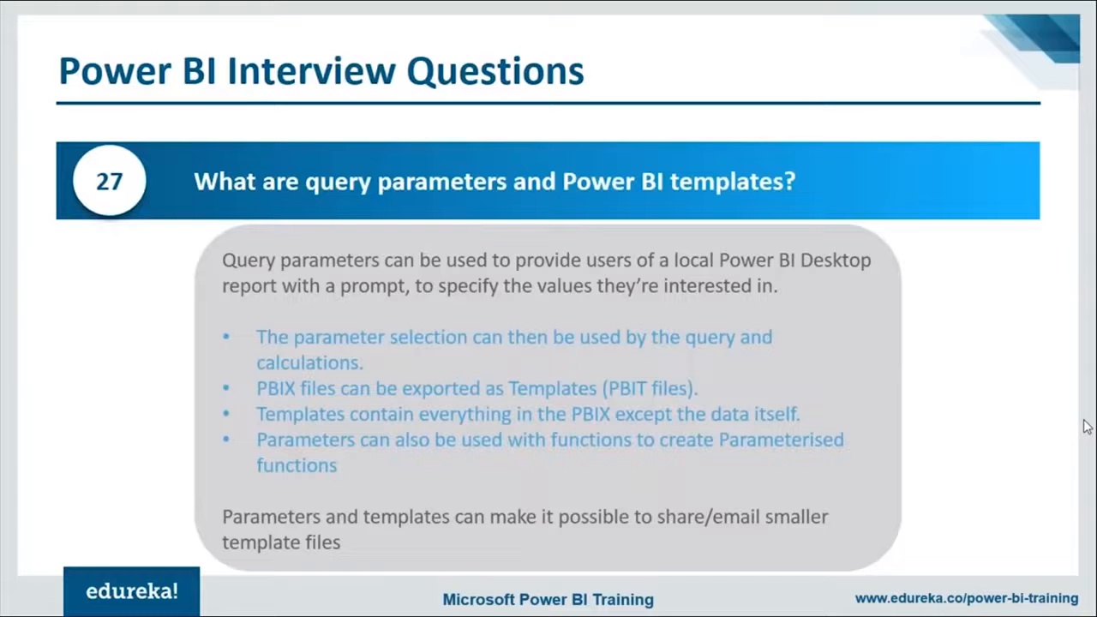
key("alt+Tab")
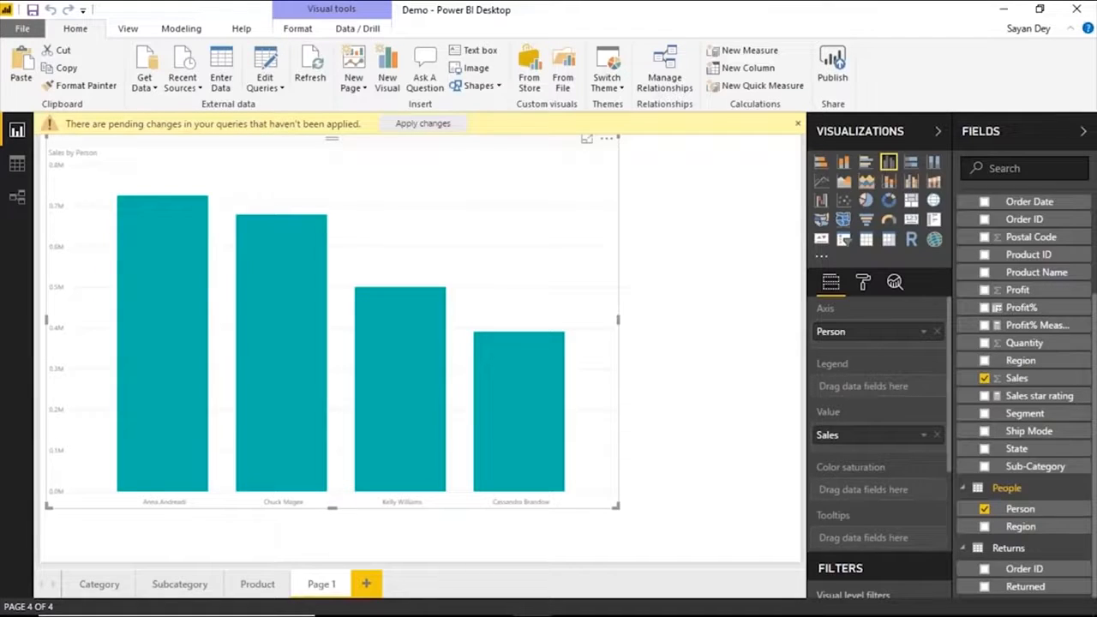
key("alt+Tab")
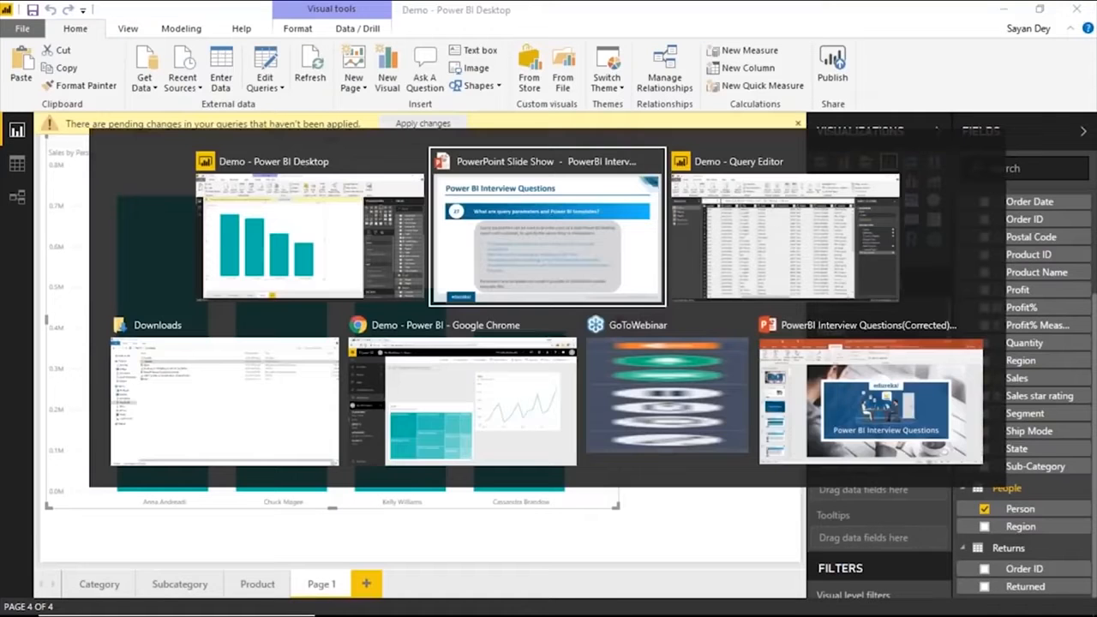
key("Right")
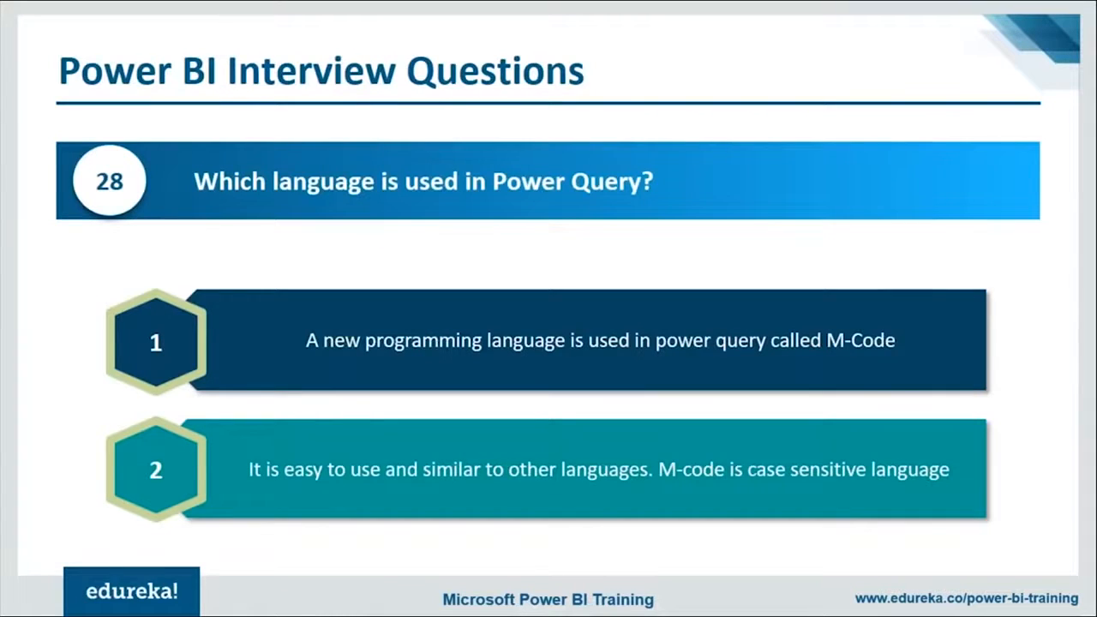
key("Right")
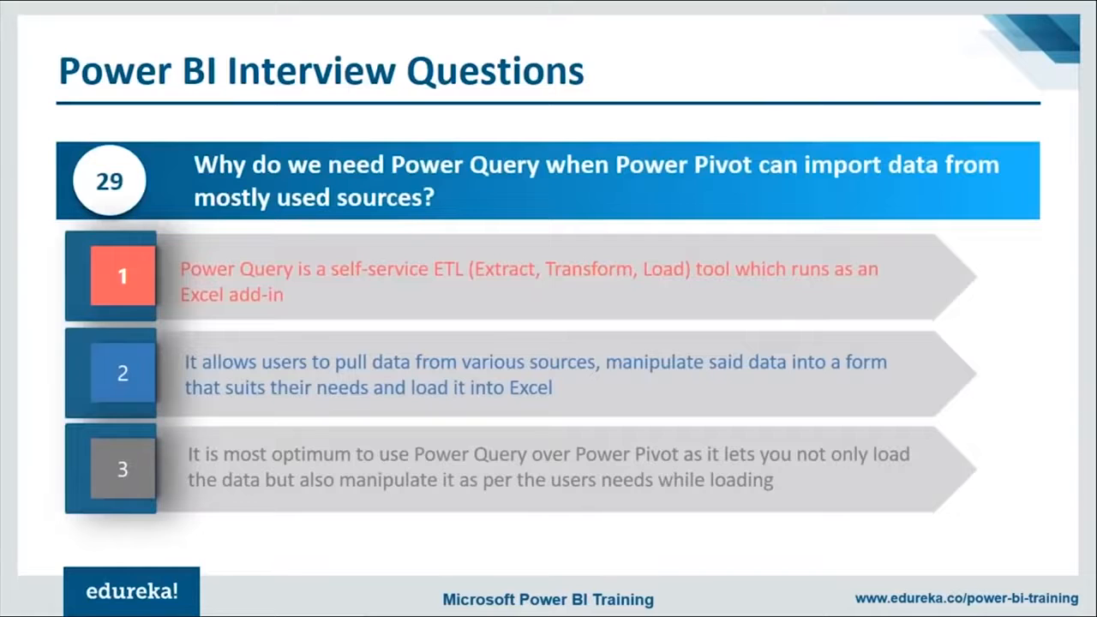
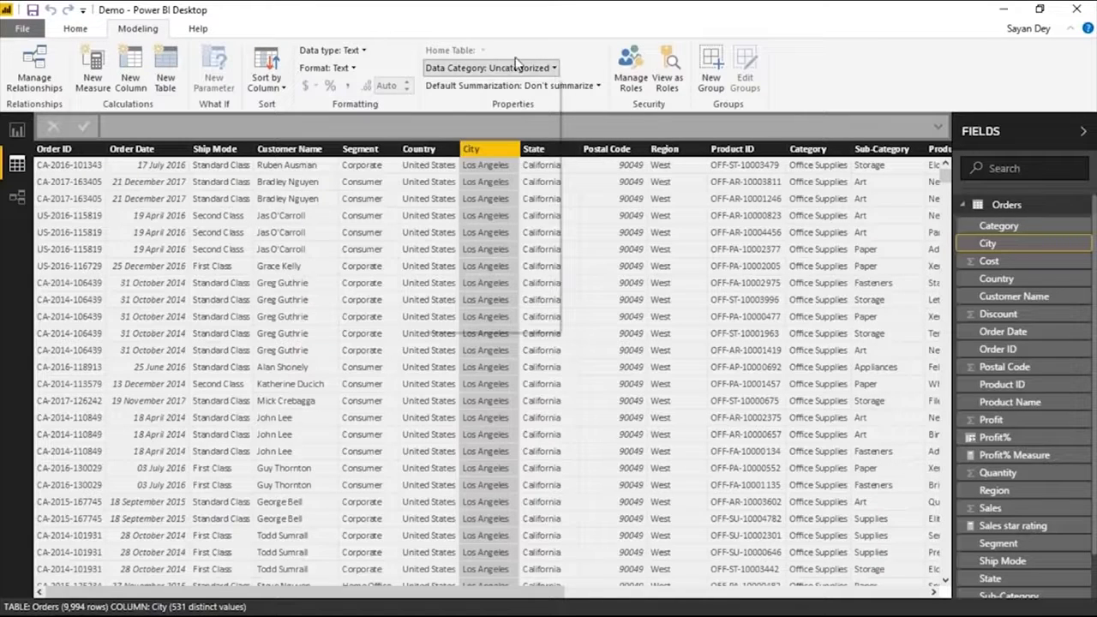
Set the data category of the City column in the Orders table to City.
left_click(527, 68)
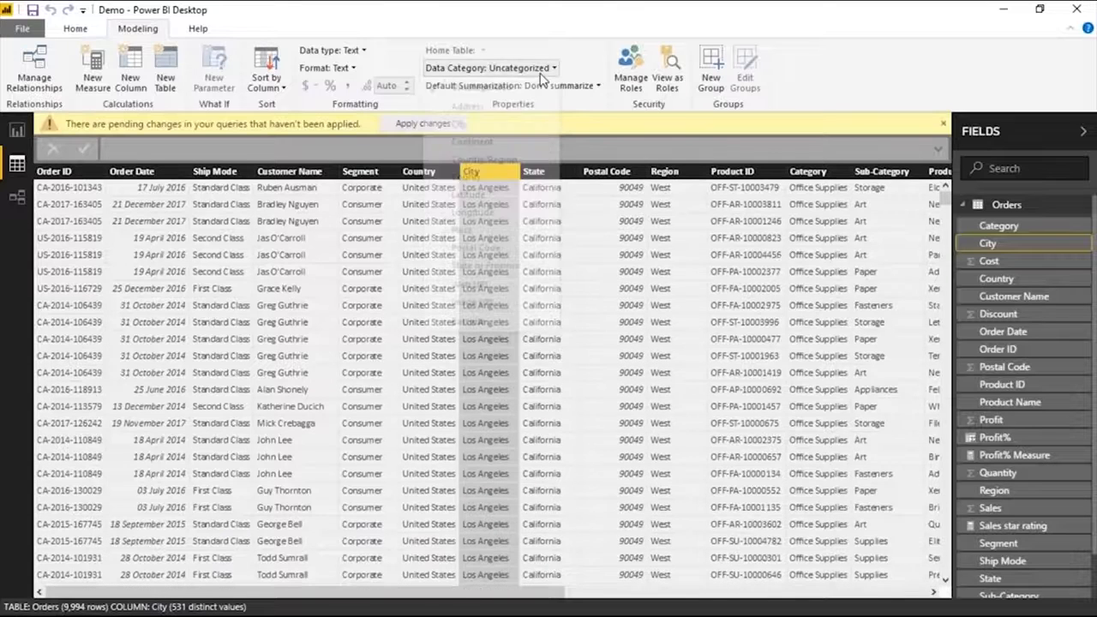
left_click(459, 124)
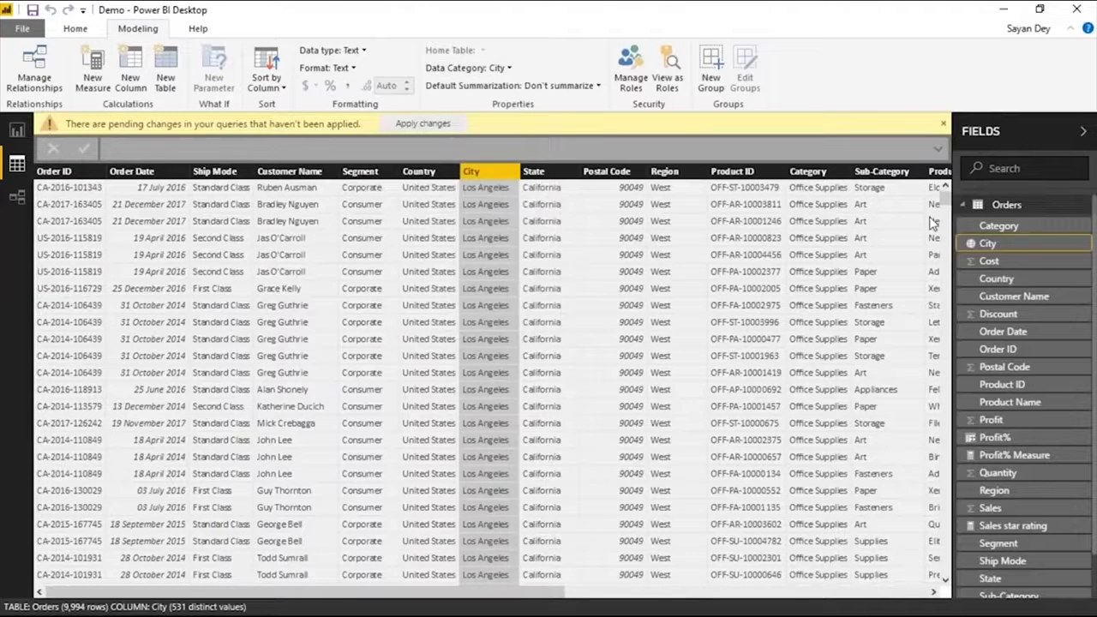
left_click(495, 69)
left_click(975, 245)
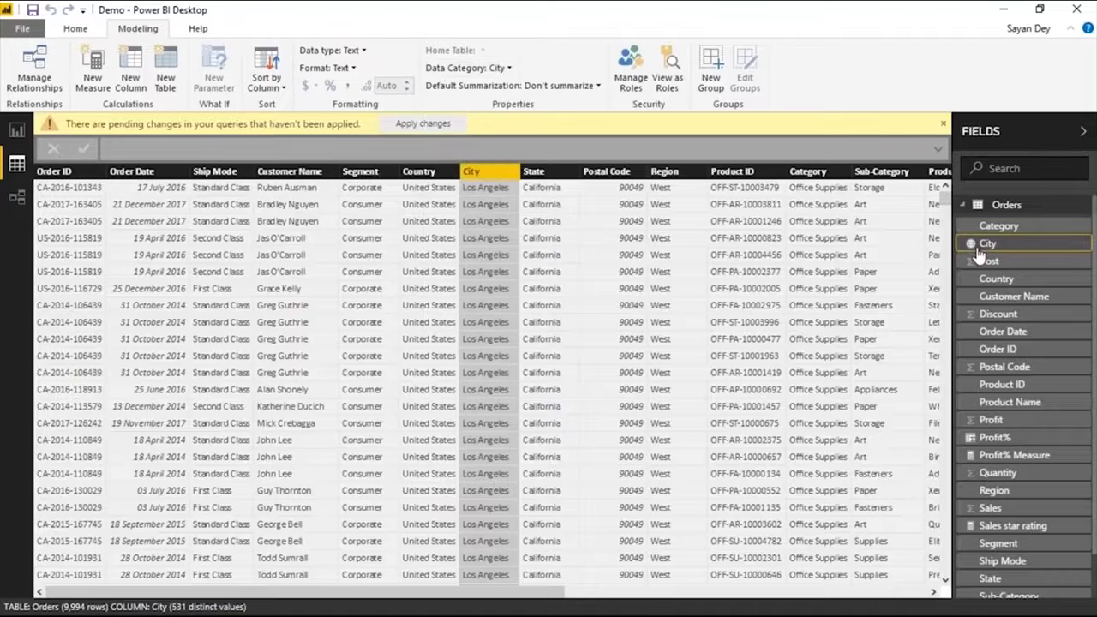
Set the data category of the Country column in the Orders table to Country/Region.
left_click(995, 283)
left_click(497, 68)
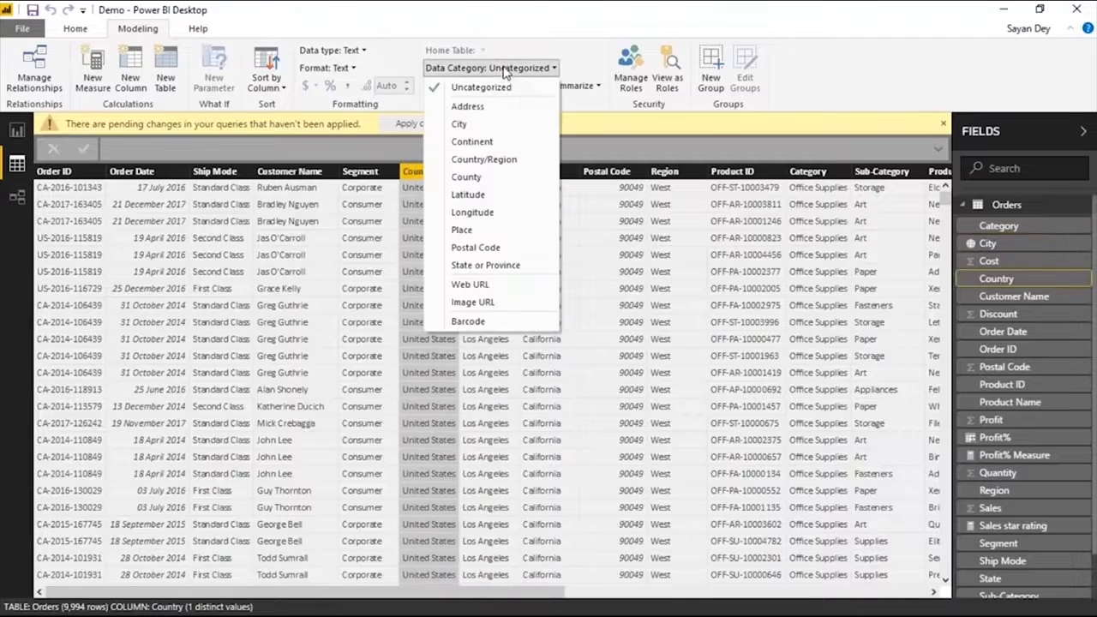
left_click(480, 160)
Set the Postal Code column's default summarization to Don't summarize and its data category to Postal Code.
left_click(1006, 369)
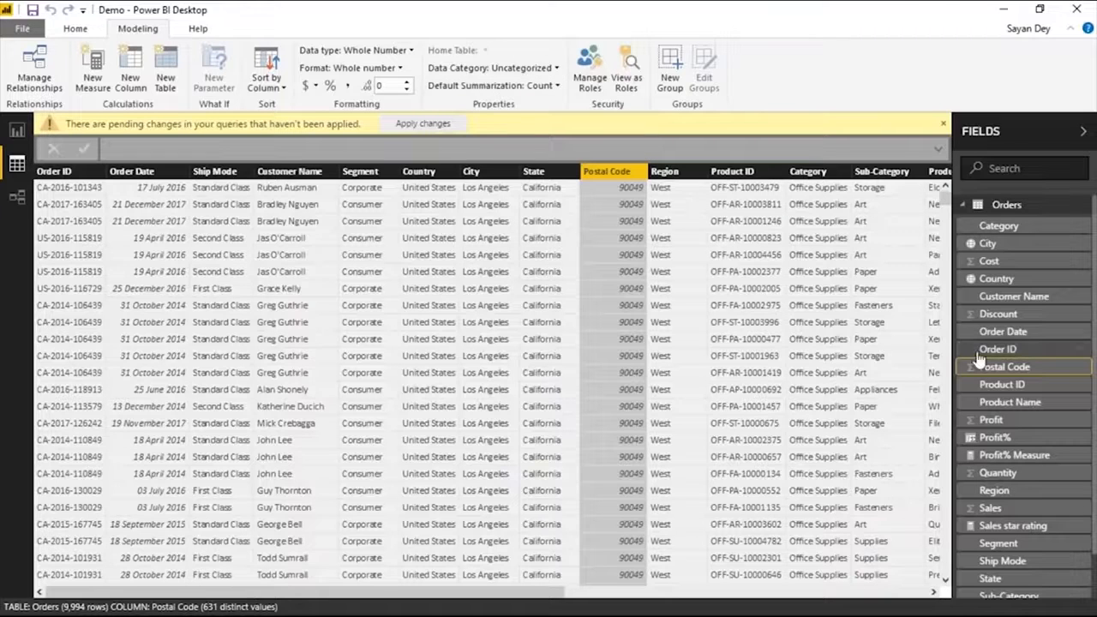
left_click(492, 85)
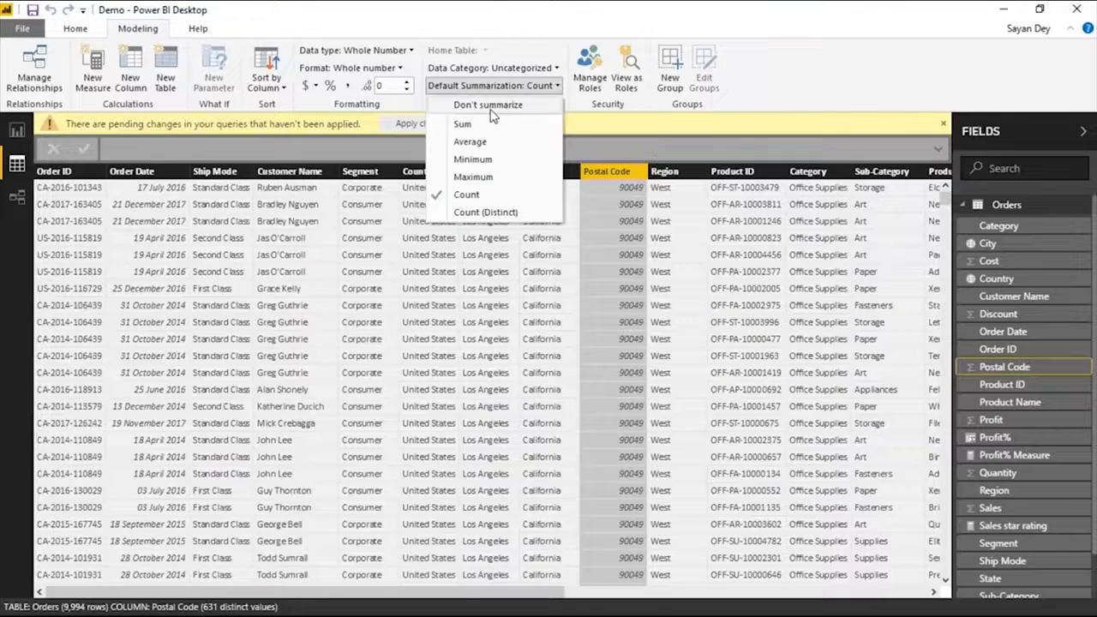
left_click(485, 102)
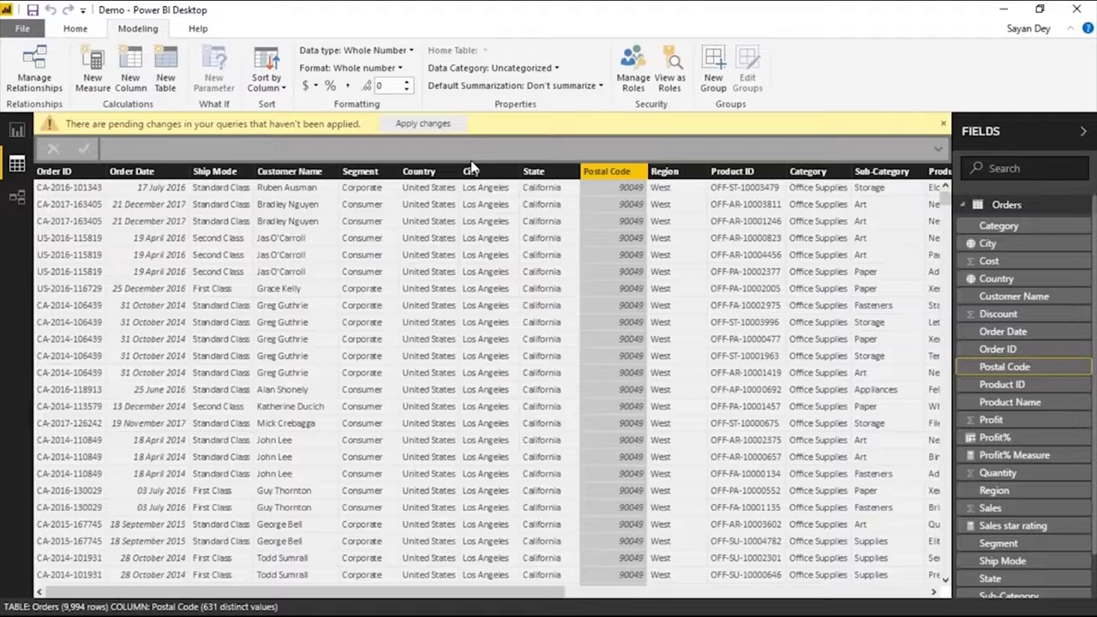
left_click(514, 72)
left_click(484, 247)
Set the data category of the State column in the Orders table to State or Province.
scroll(1012, 527, "down", 1)
left_click(1009, 528)
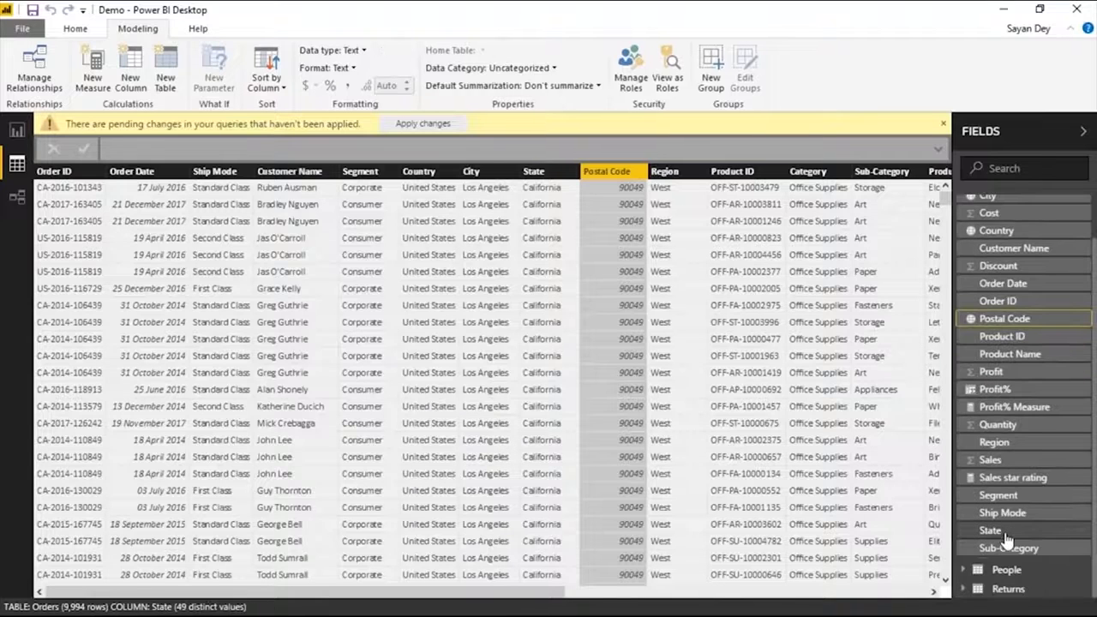
left_click(514, 67)
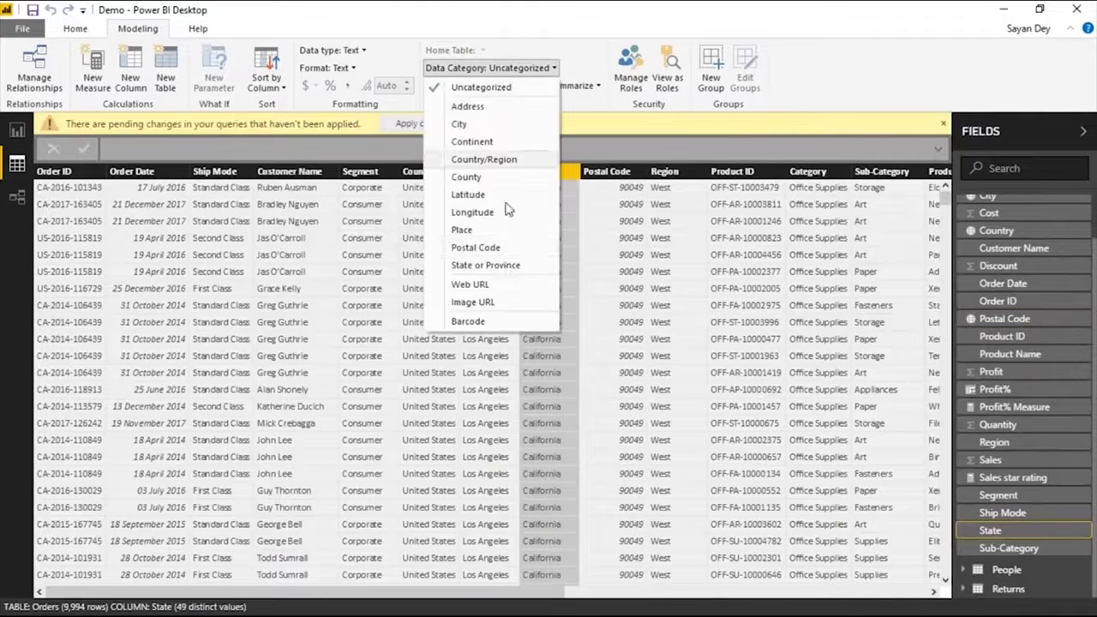
left_click(481, 265)
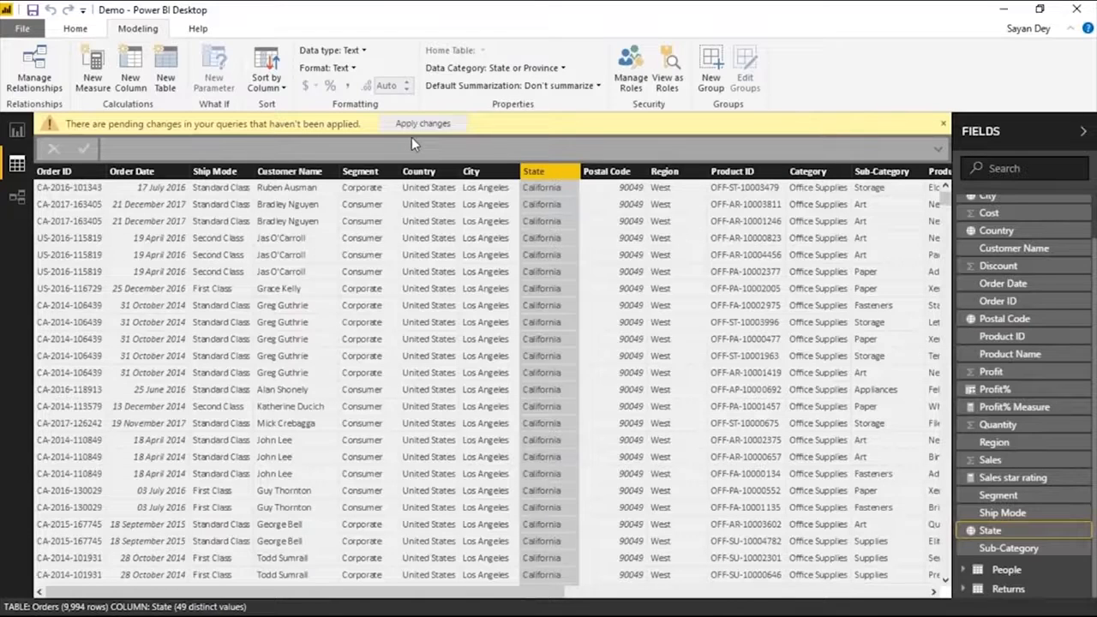
left_click(19, 133)
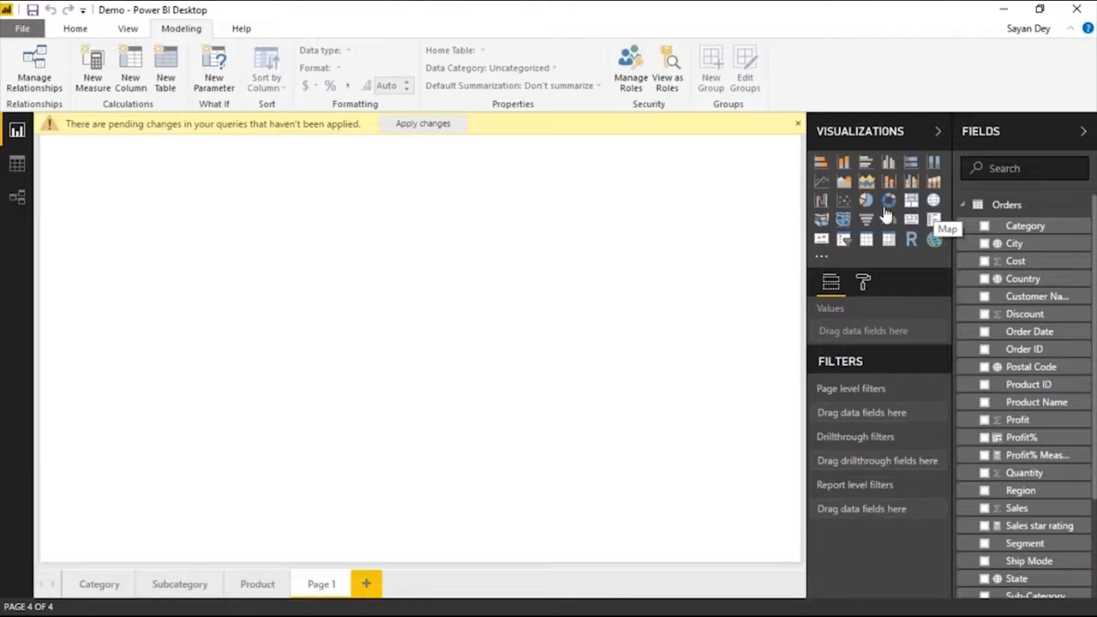
left_click(822, 257)
left_click(901, 279)
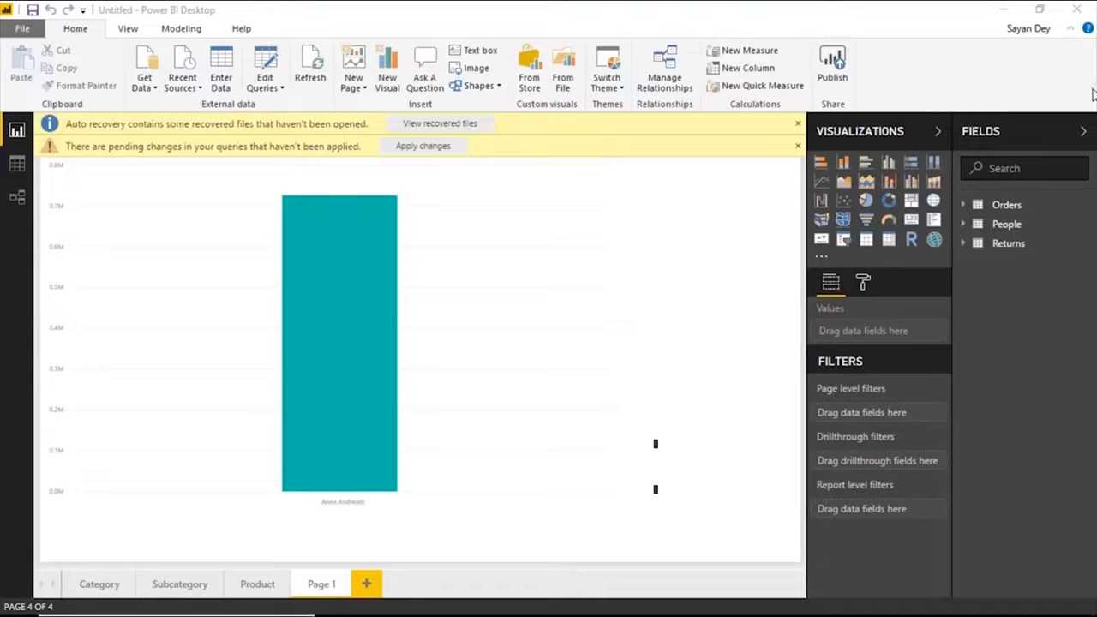
In the Orders table data, categorize the City column as City and the State column as State or Province.
left_click(795, 125)
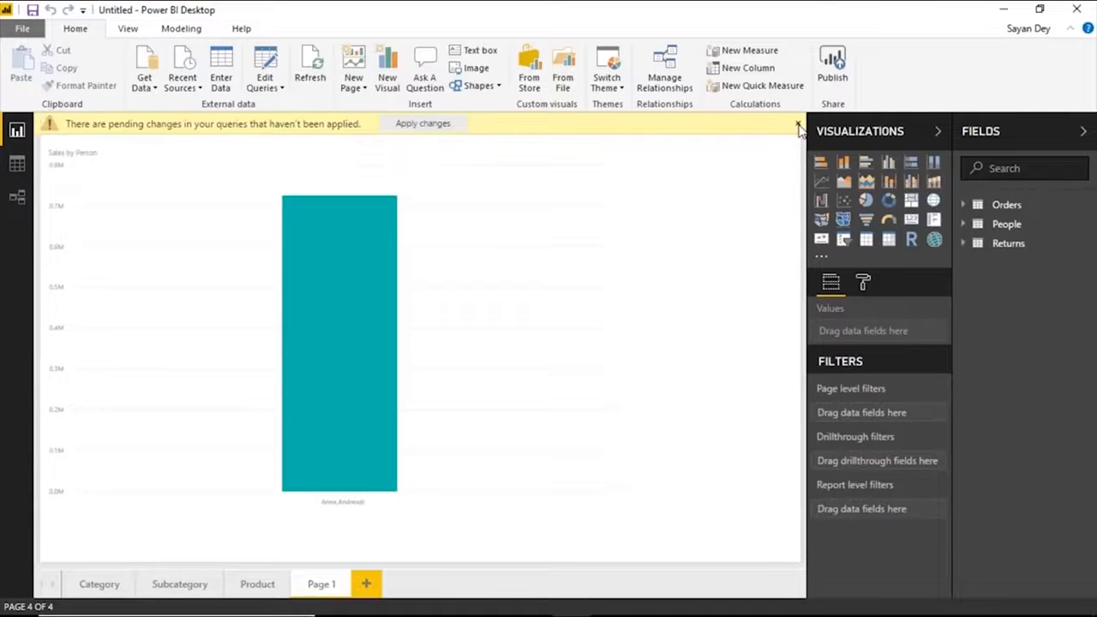
left_click(794, 126)
left_click(17, 164)
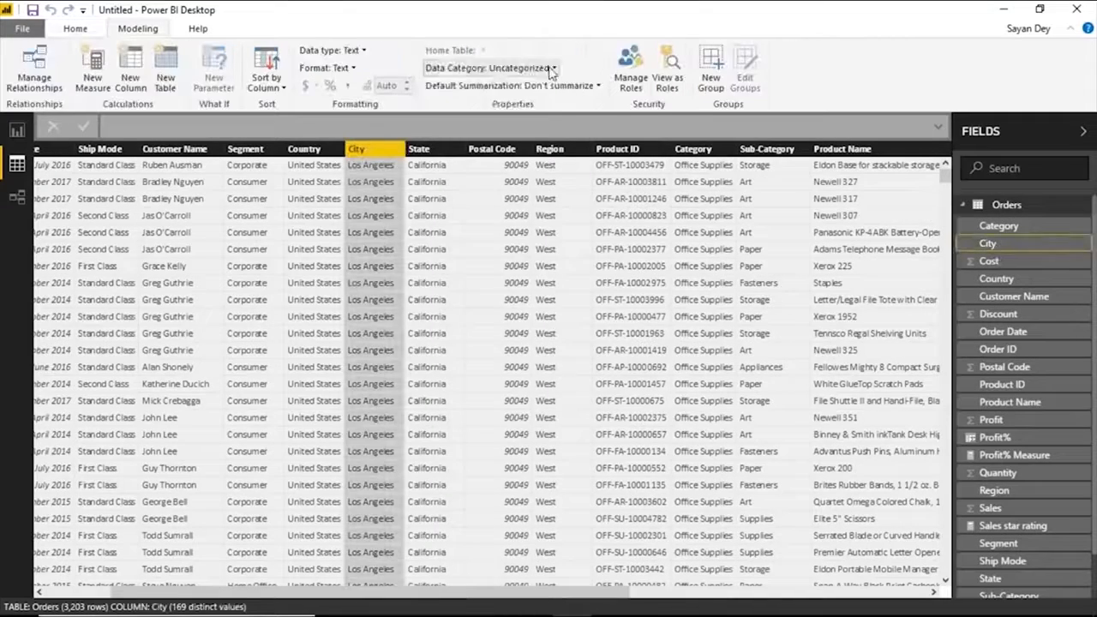
left_click(553, 70)
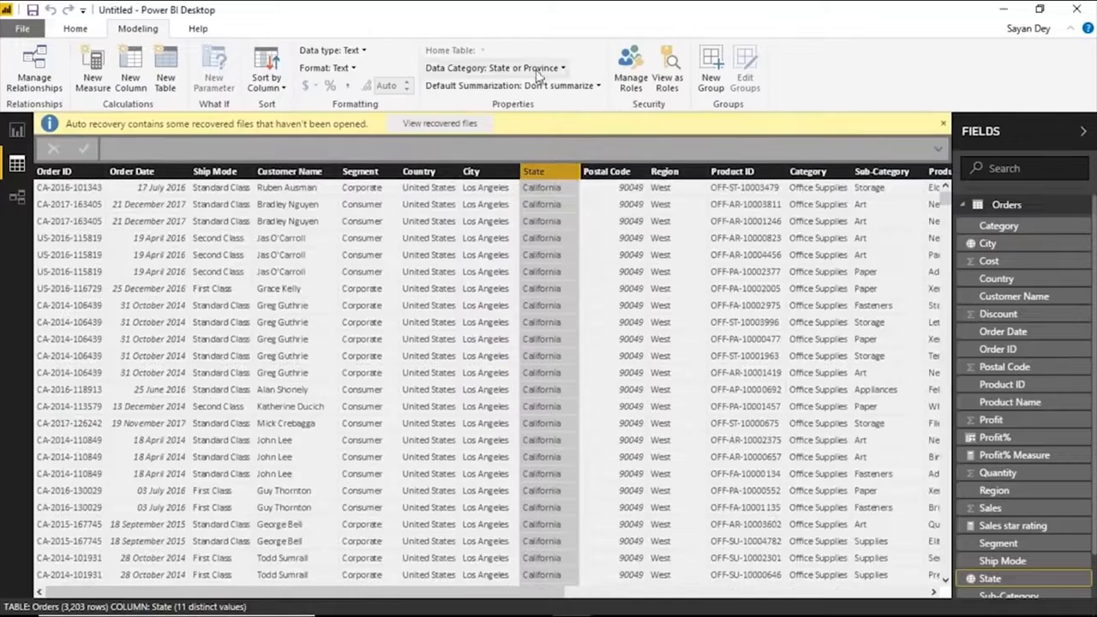
Categorize the Postal Code column as Postal Code and the Country column as Country/Region in the Orders table.
left_click(1078, 369)
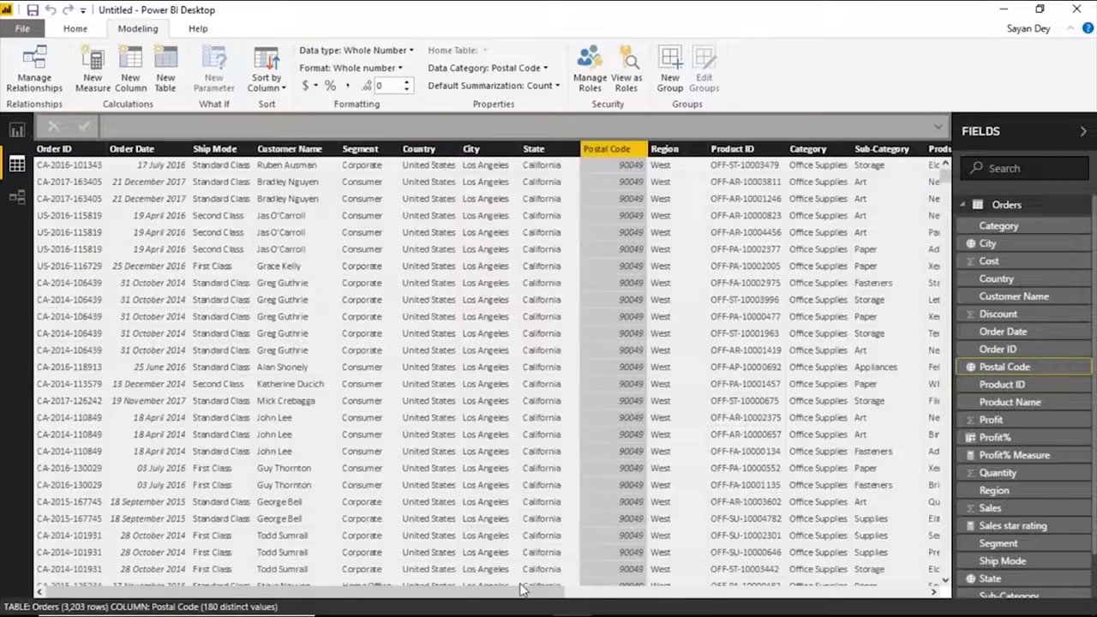
left_click(437, 150)
left_click(493, 69)
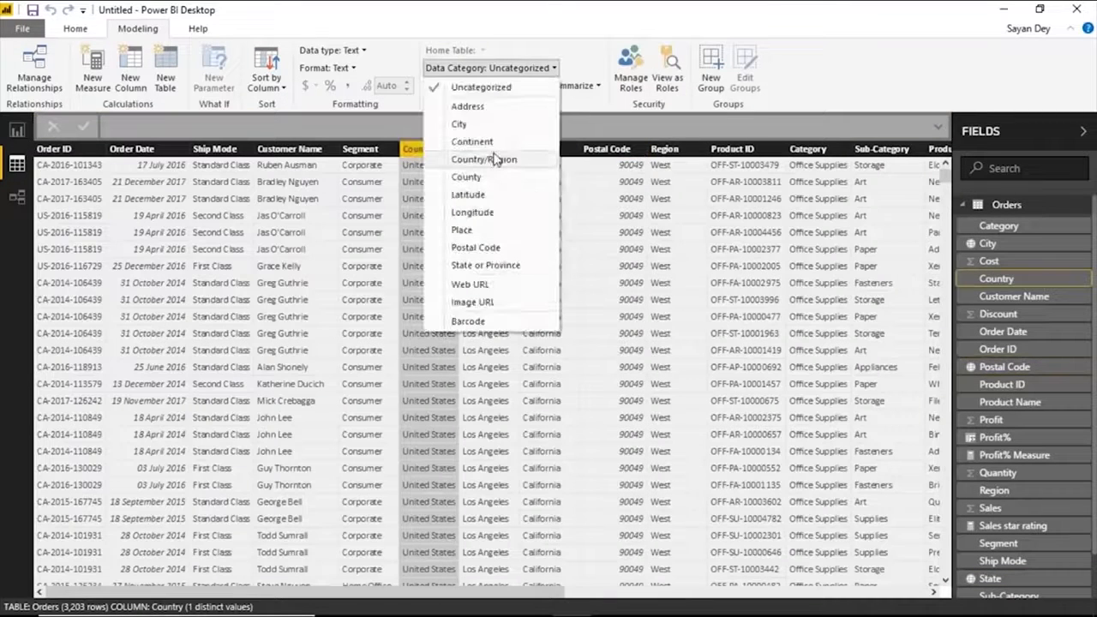
left_click(494, 157)
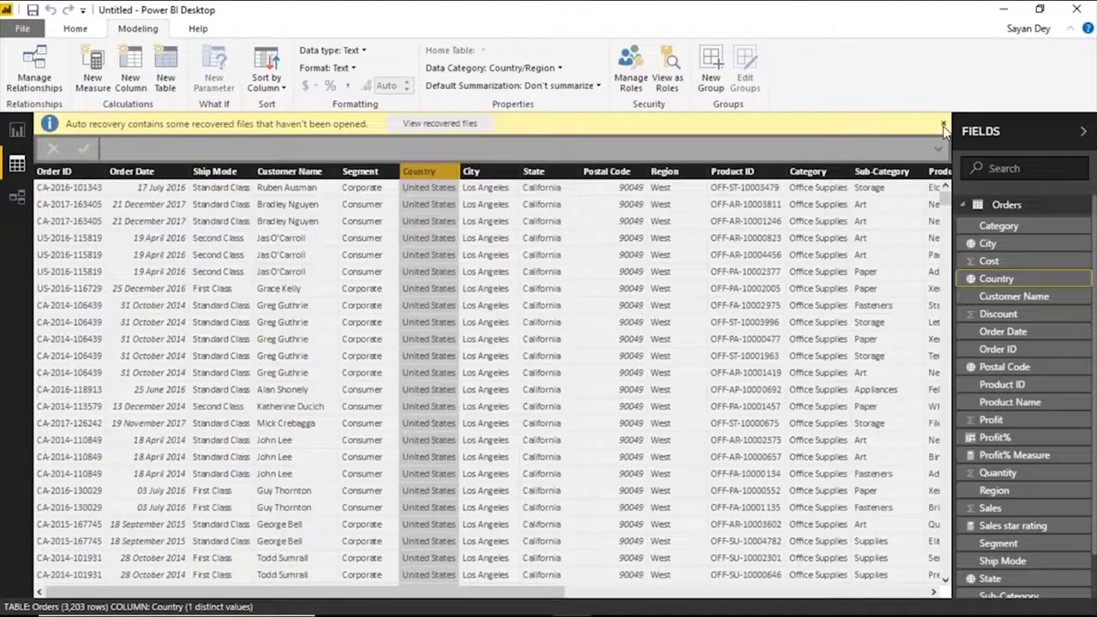
left_click(942, 125)
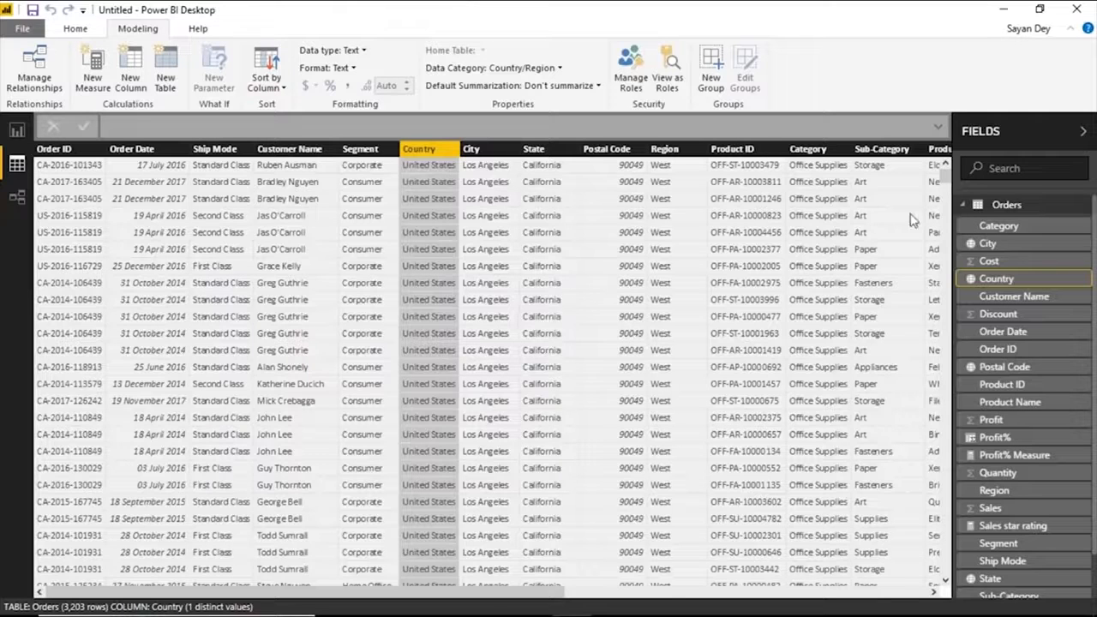
left_click(1016, 247)
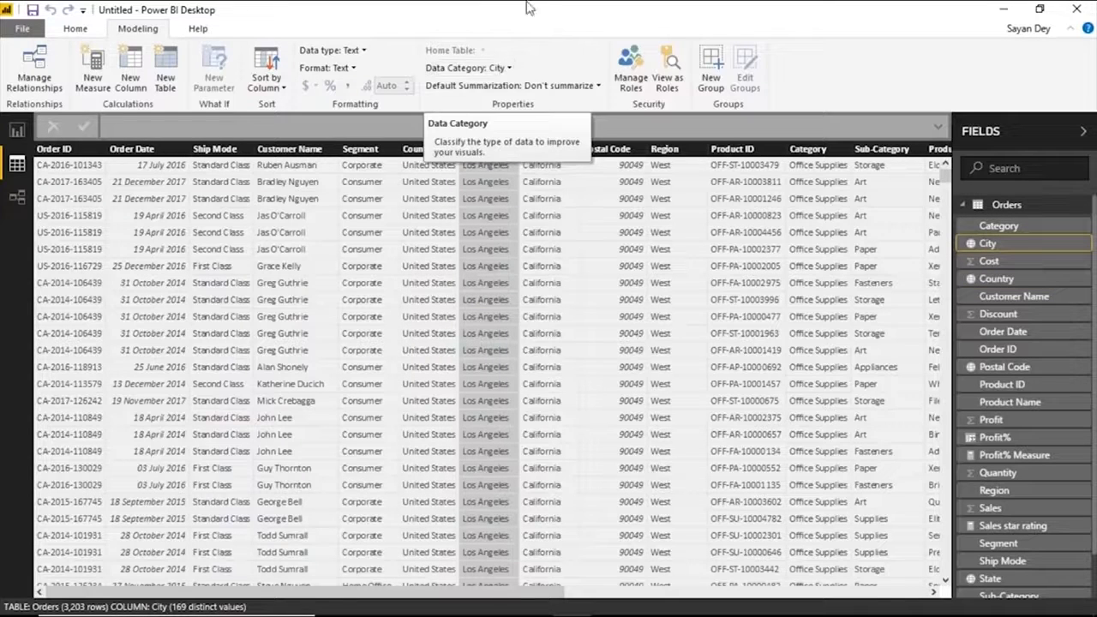
Add a Map visual to the empty Page 1 with Country, State and City from Orders as its Location fields.
left_click(17, 133)
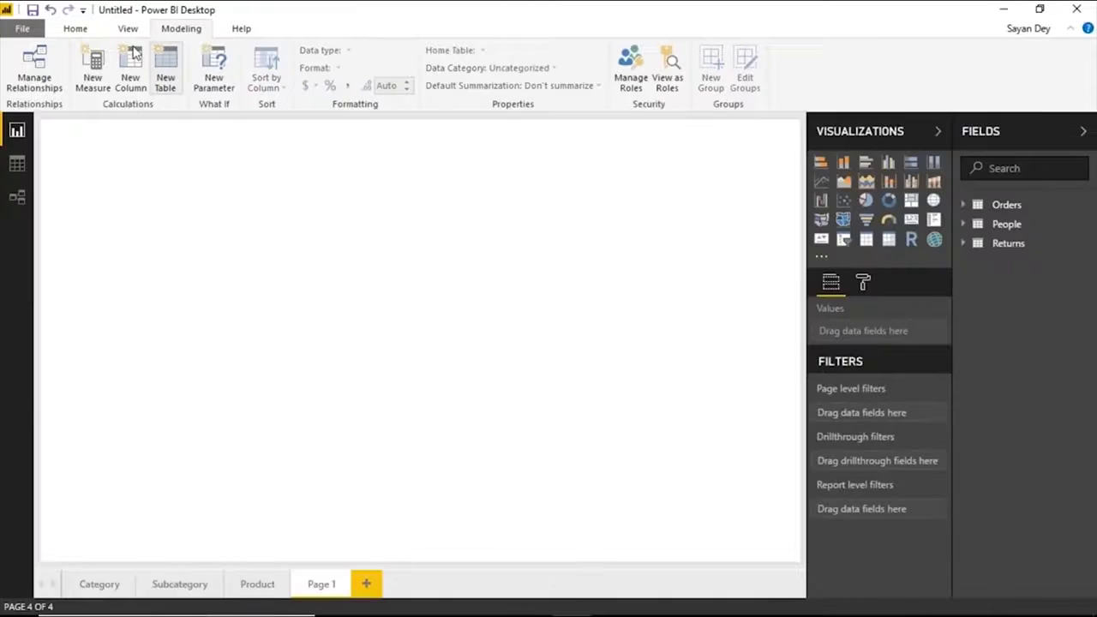
left_click(79, 31)
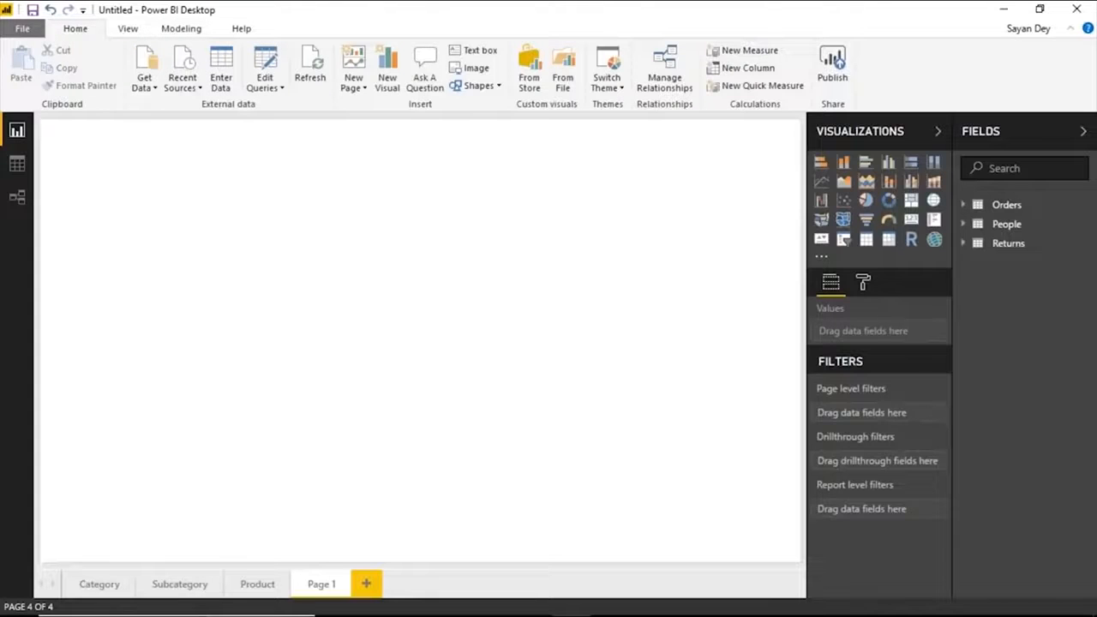
left_click(933, 202)
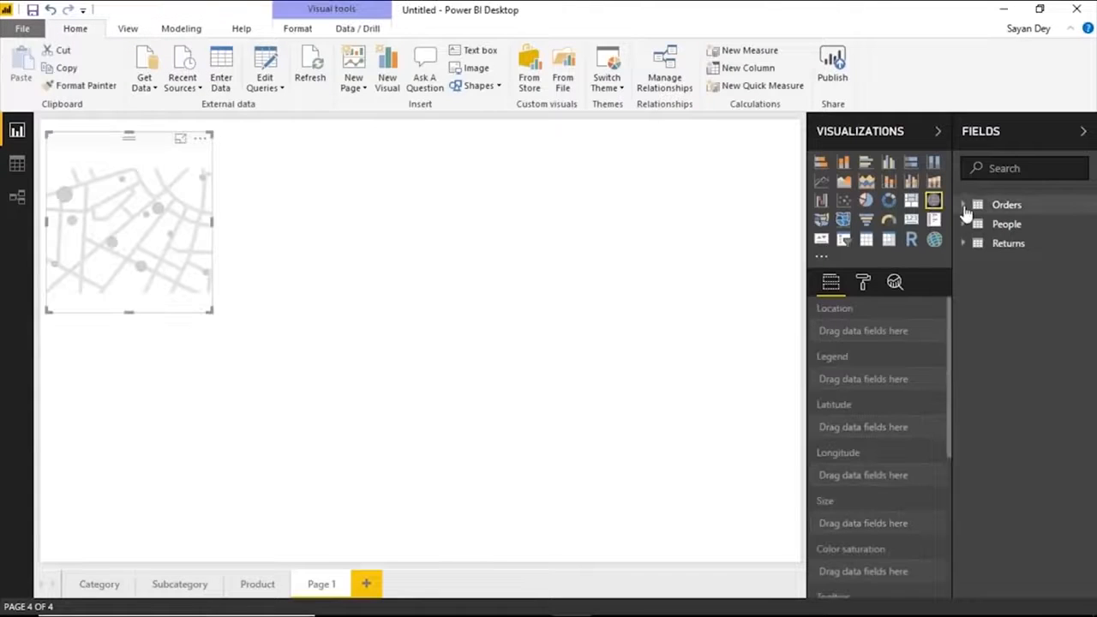
left_click(963, 206)
left_click(984, 278)
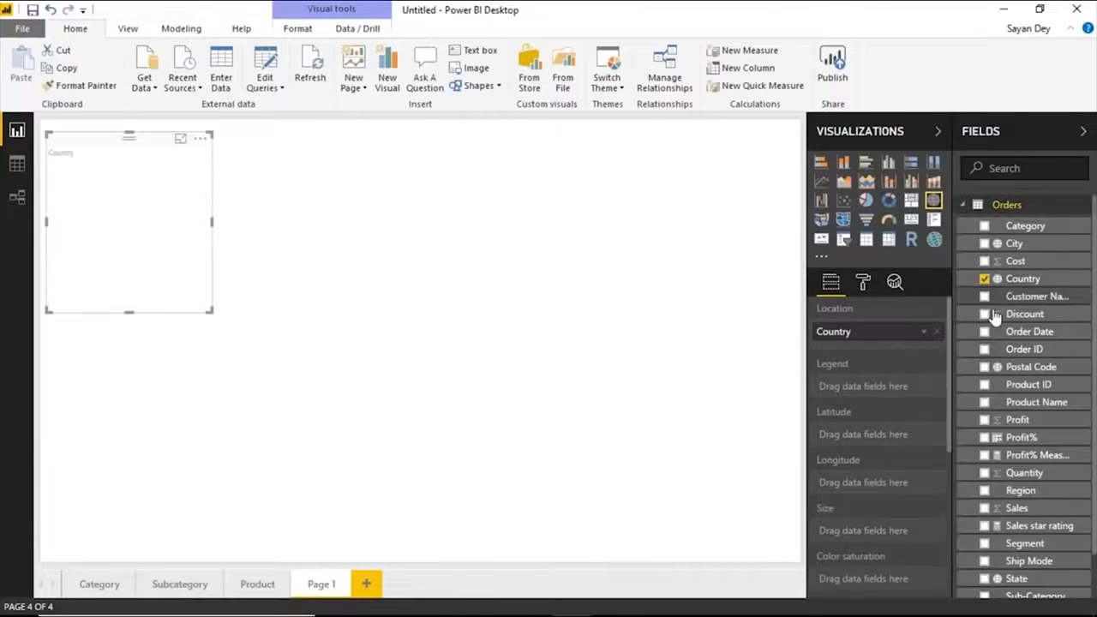
left_click(1002, 579)
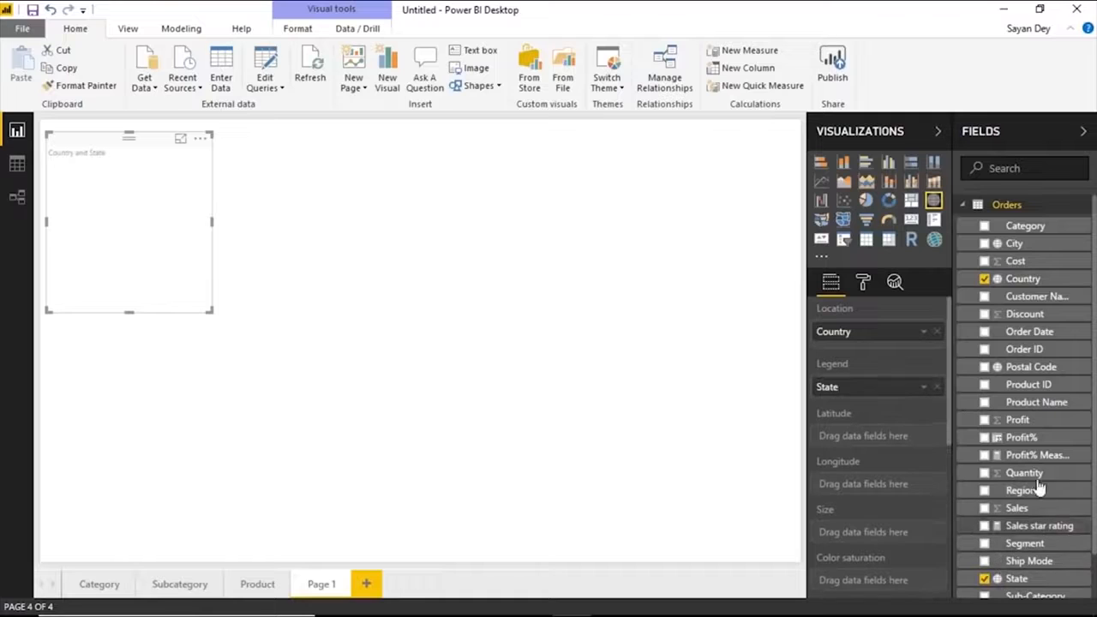
left_click(984, 244)
left_click_drag(851, 386, 853, 344)
left_click_drag(857, 455, 857, 363)
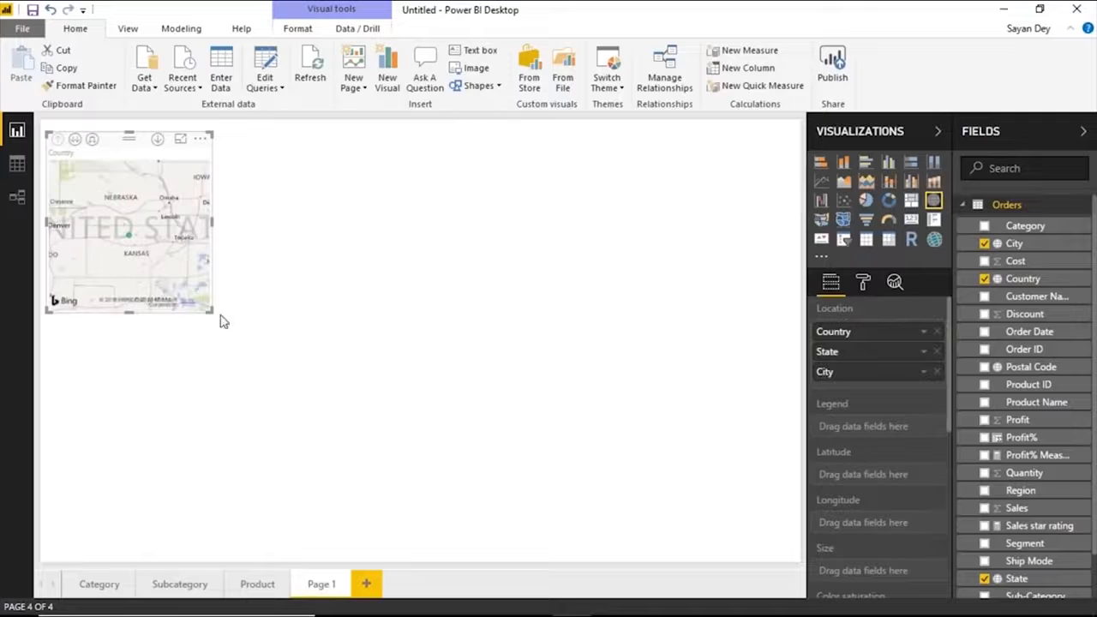
Enlarge the map and use the Sales field for both its Size and Color saturation.
left_click_drag(207, 309, 354, 393)
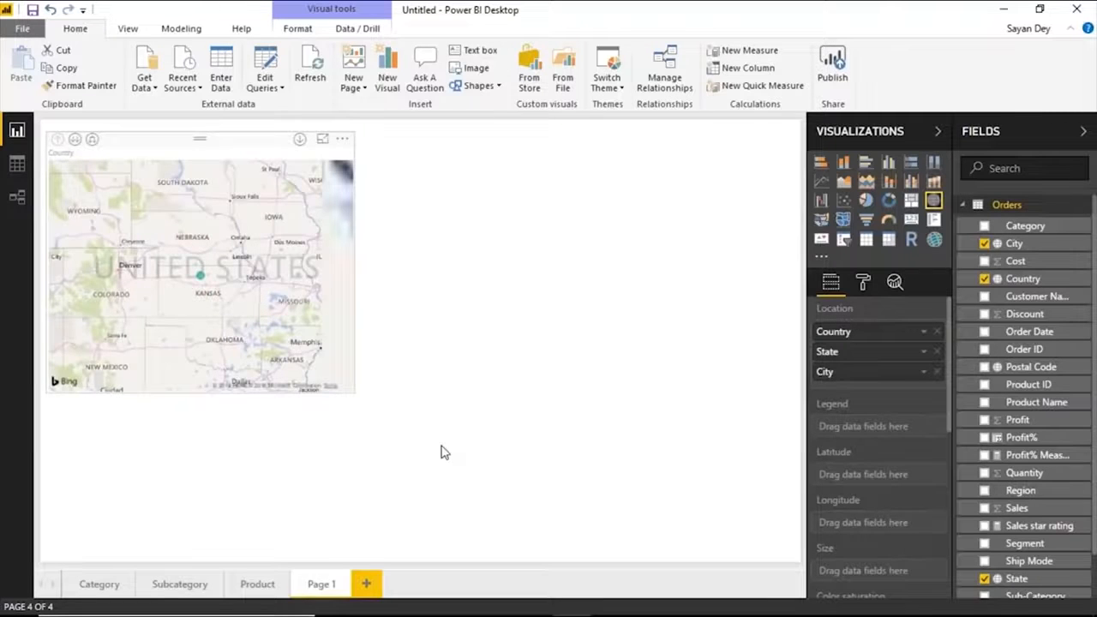
left_click_drag(1063, 506, 883, 572)
scroll(869, 472, "down", 3)
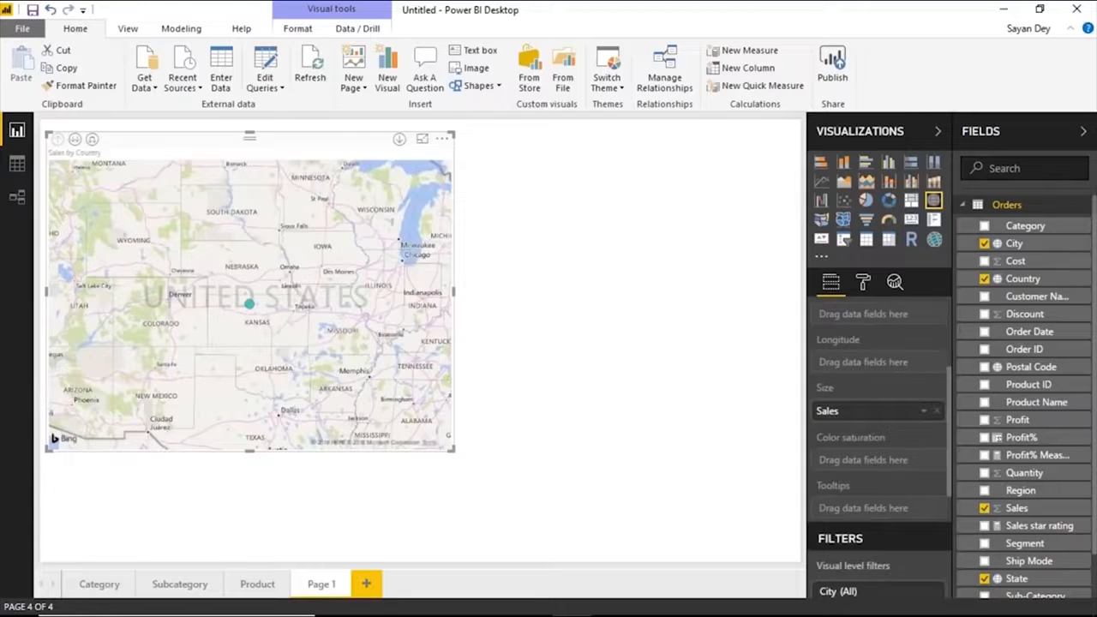
left_click_drag(1016, 508, 869, 460)
Expand the map's location hierarchy down to City level and show the map in focus mode.
left_click(92, 139)
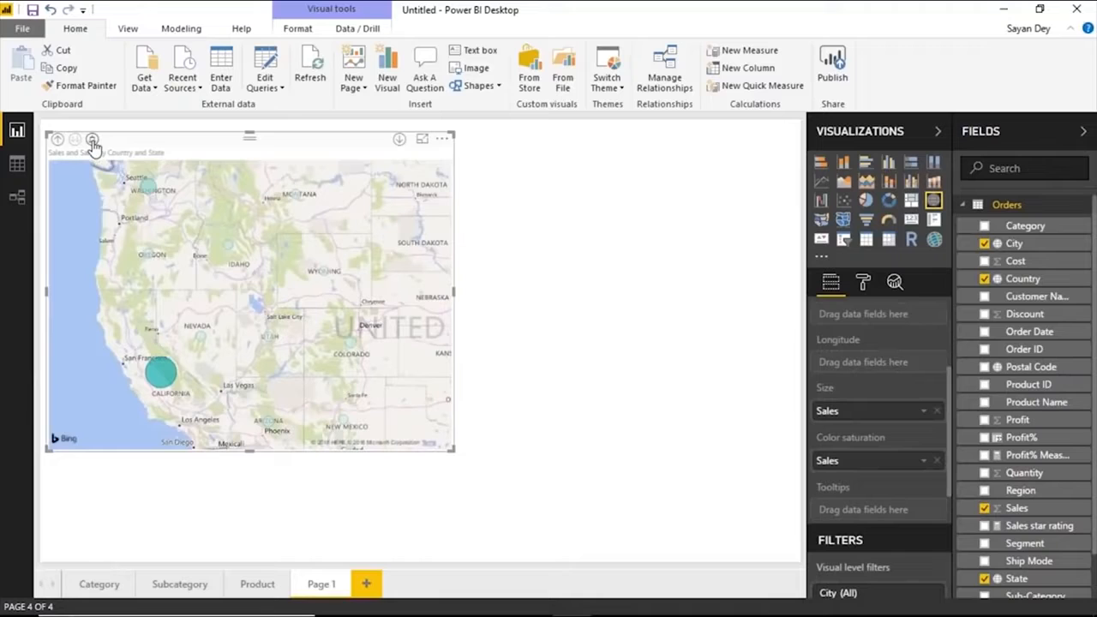
scroll(862, 375, "down", 3)
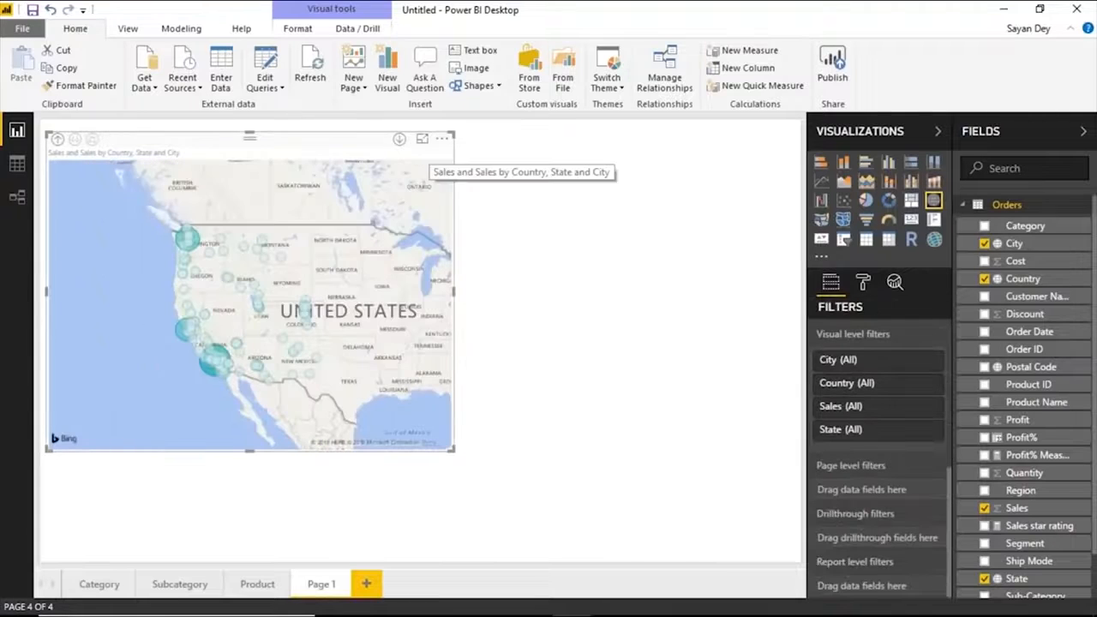
scroll(895, 479, "up", 3)
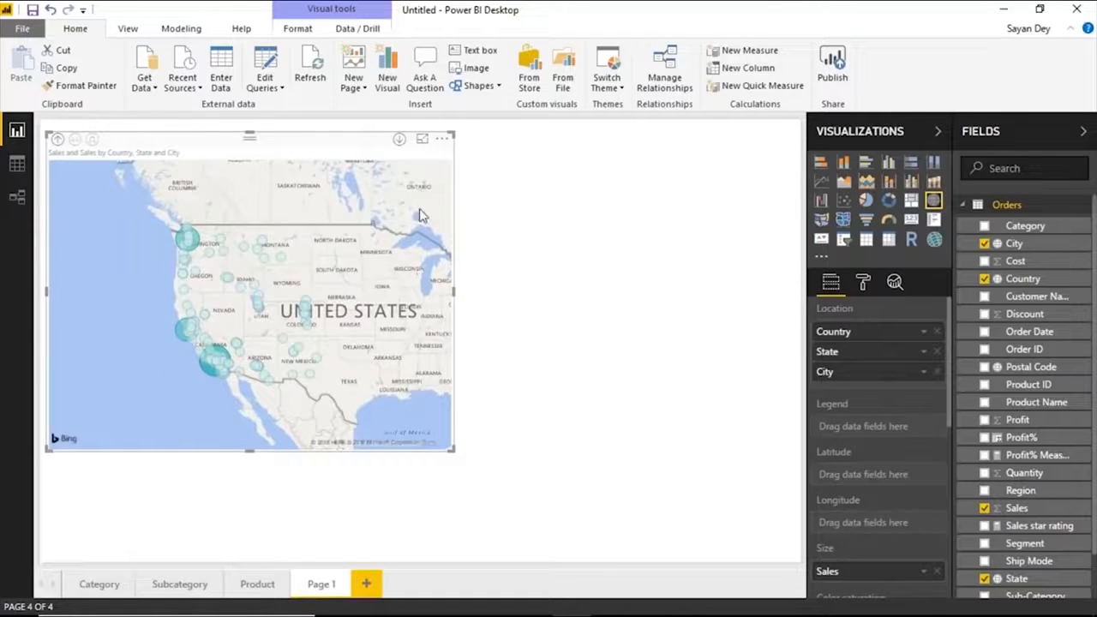
left_click(423, 139)
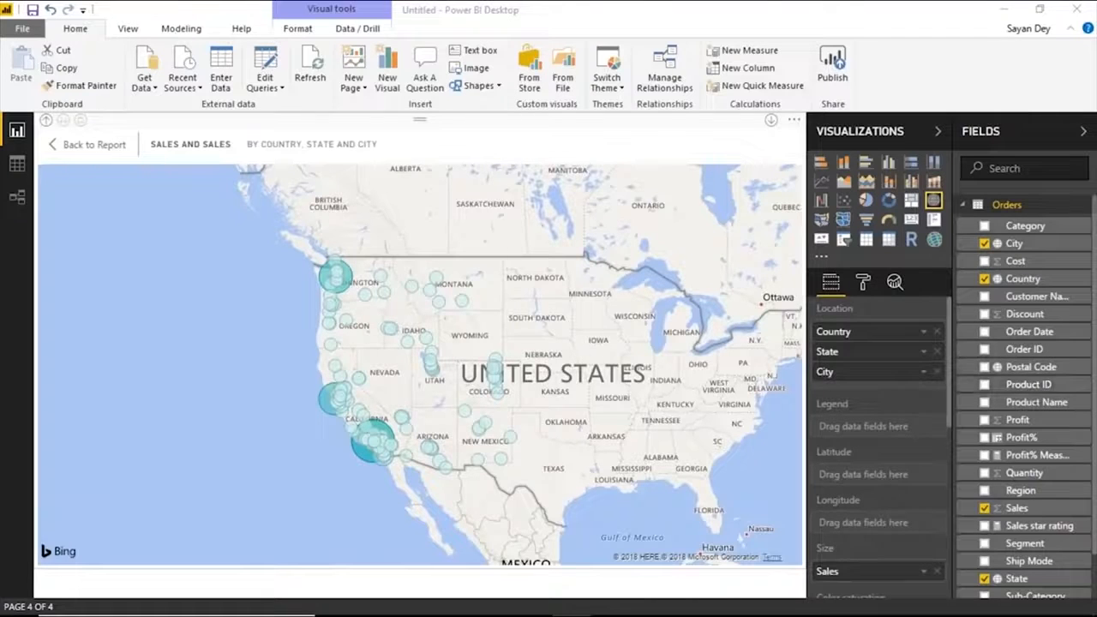
left_click(643, 4)
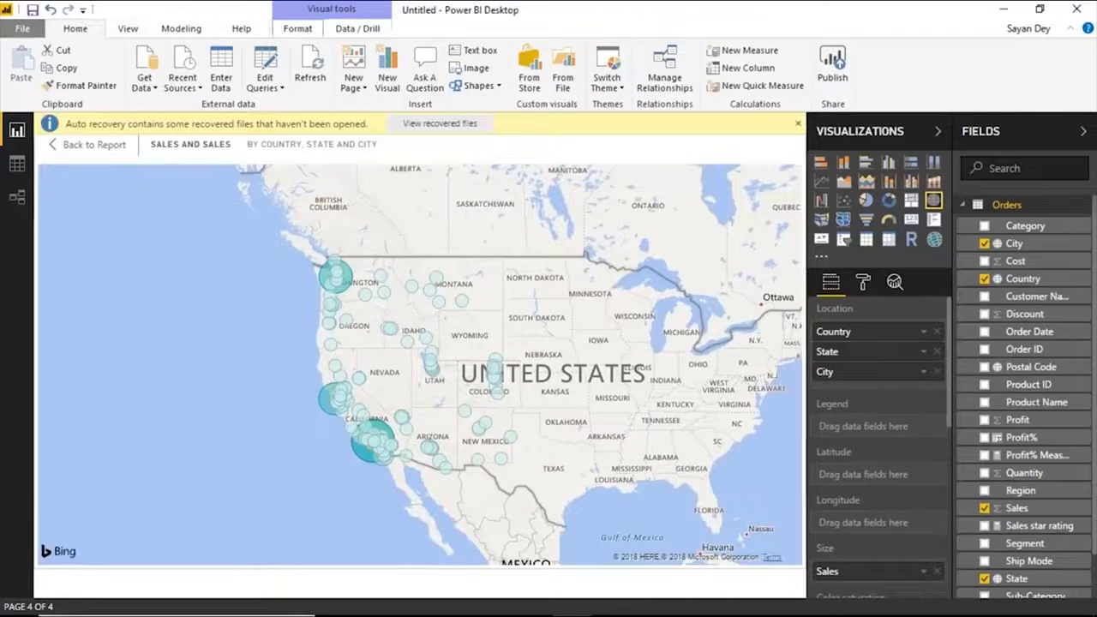
left_click(798, 123)
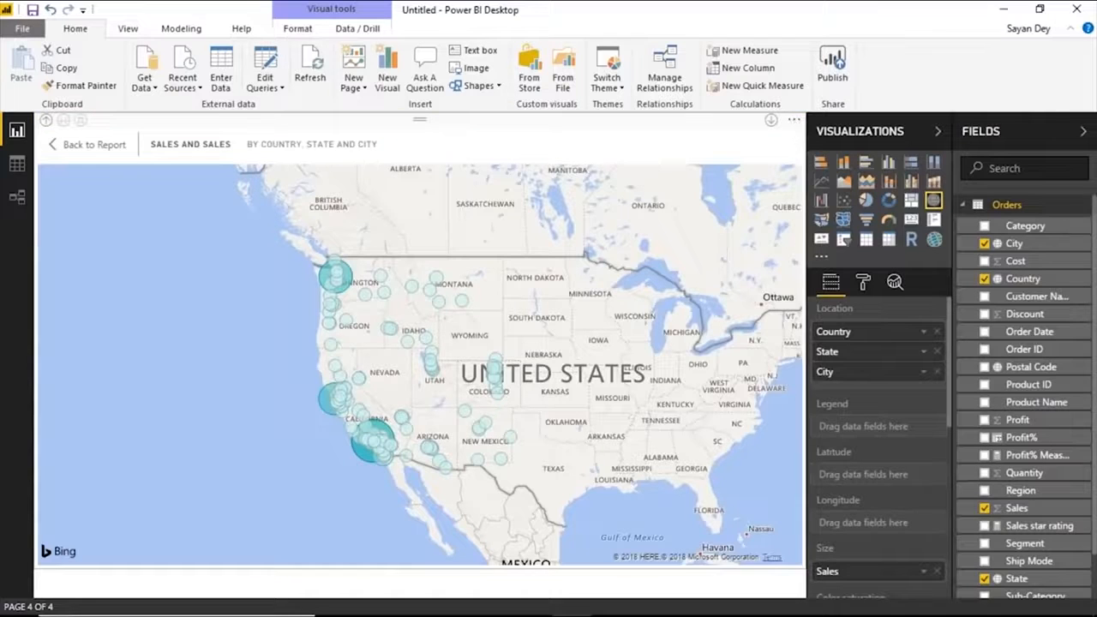
Set the Region query parameter to East and apply the pending query changes to the sales map.
left_click(260, 86)
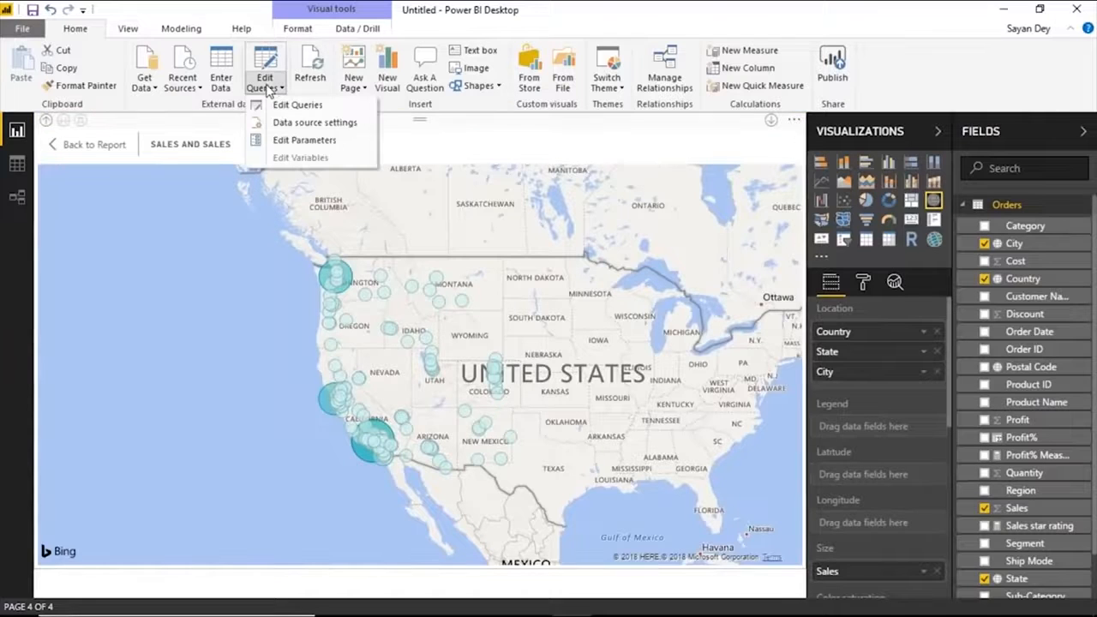
left_click(302, 140)
left_click_drag(404, 314, 293, 314)
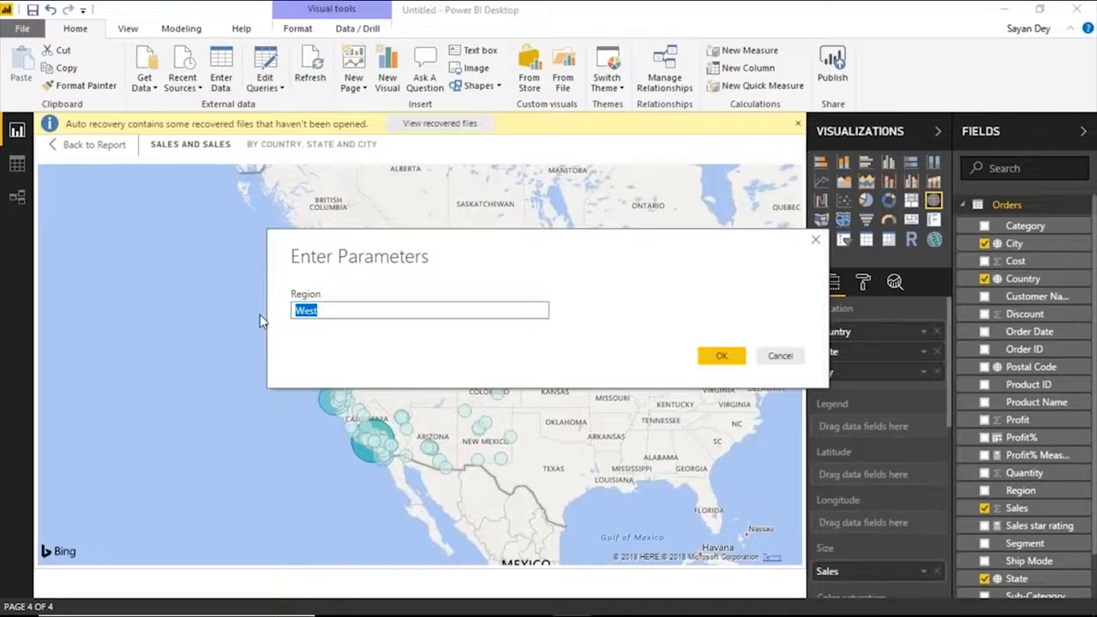
type("East")
left_click(720, 356)
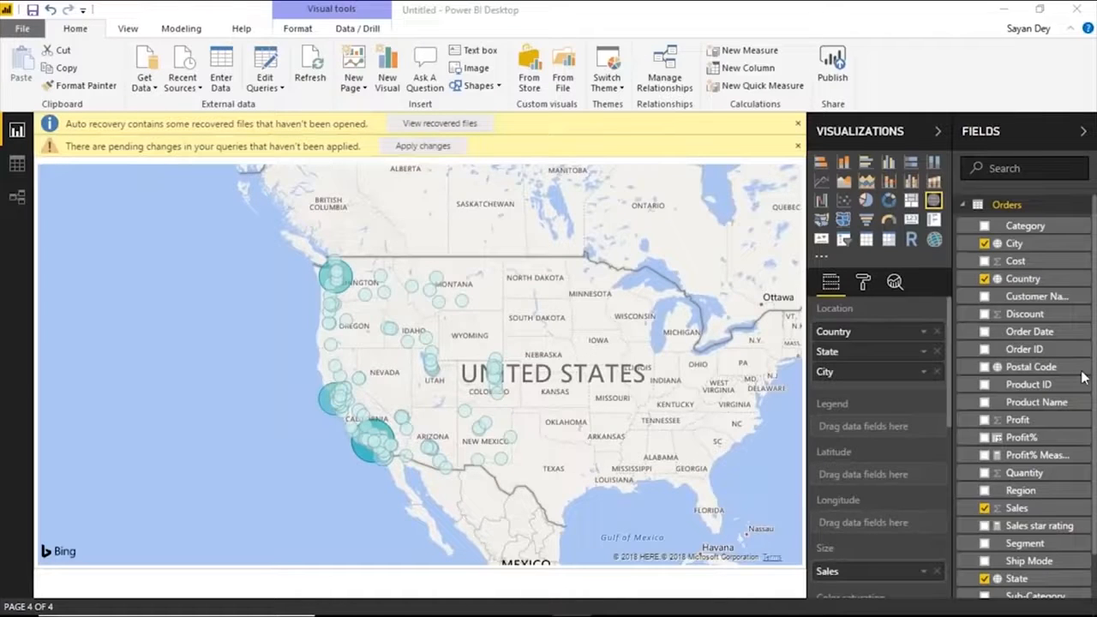
left_click(422, 146)
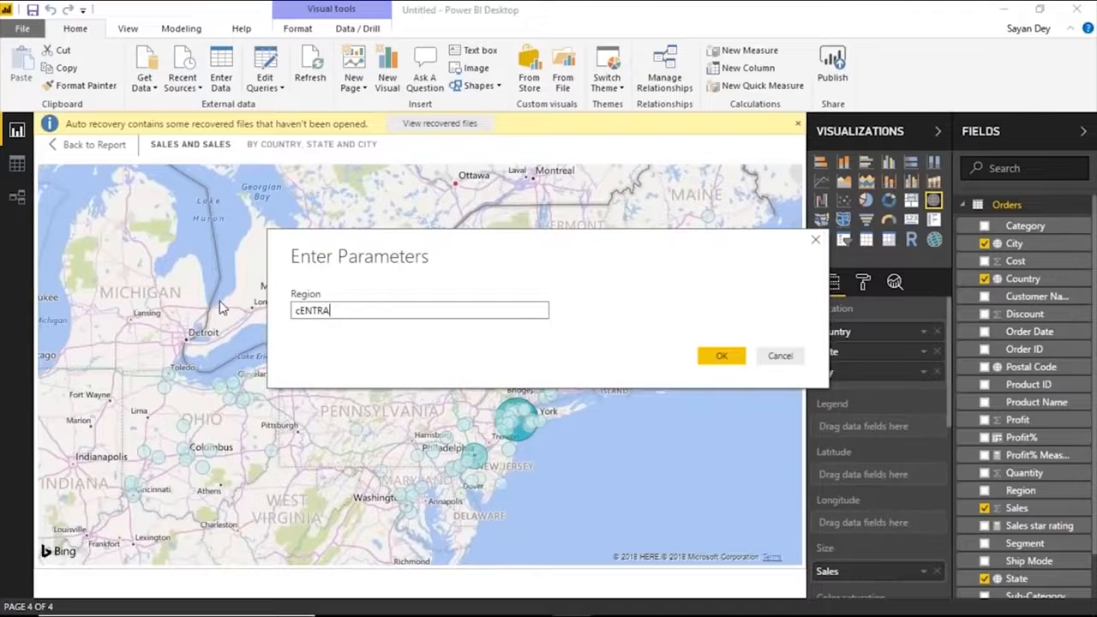
Enter another value for the Region query parameter and apply the resulting query changes.
key("BackSpace")
key("BackSpace")
key("BackSpace")
key("BackSpace")
key("BackSpace")
key("BackSpace")
type("East")
key("Return")
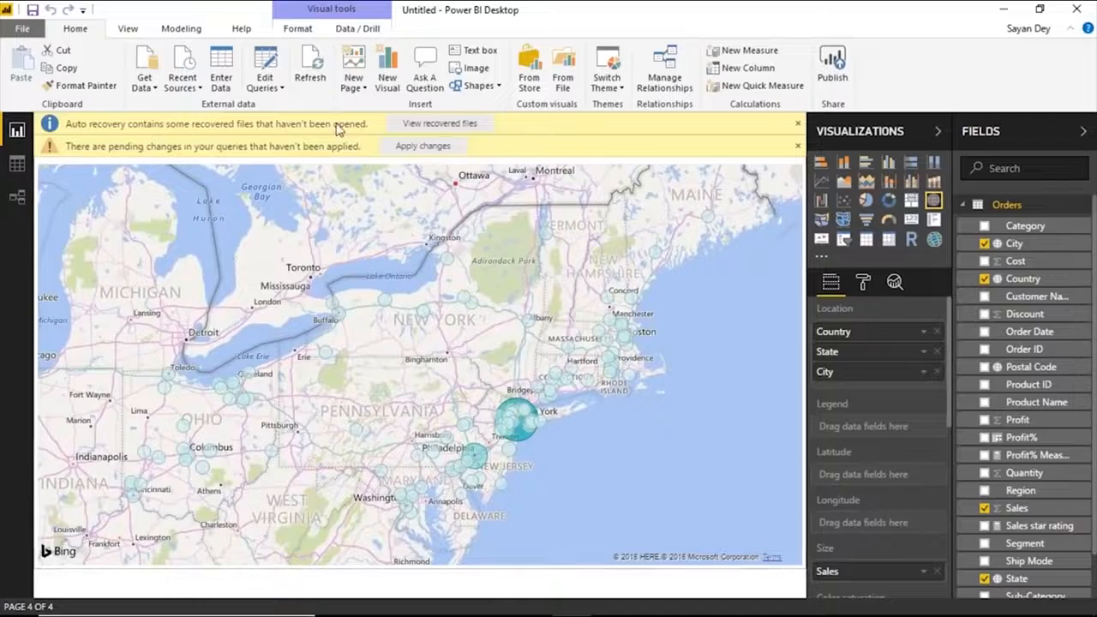
left_click(421, 145)
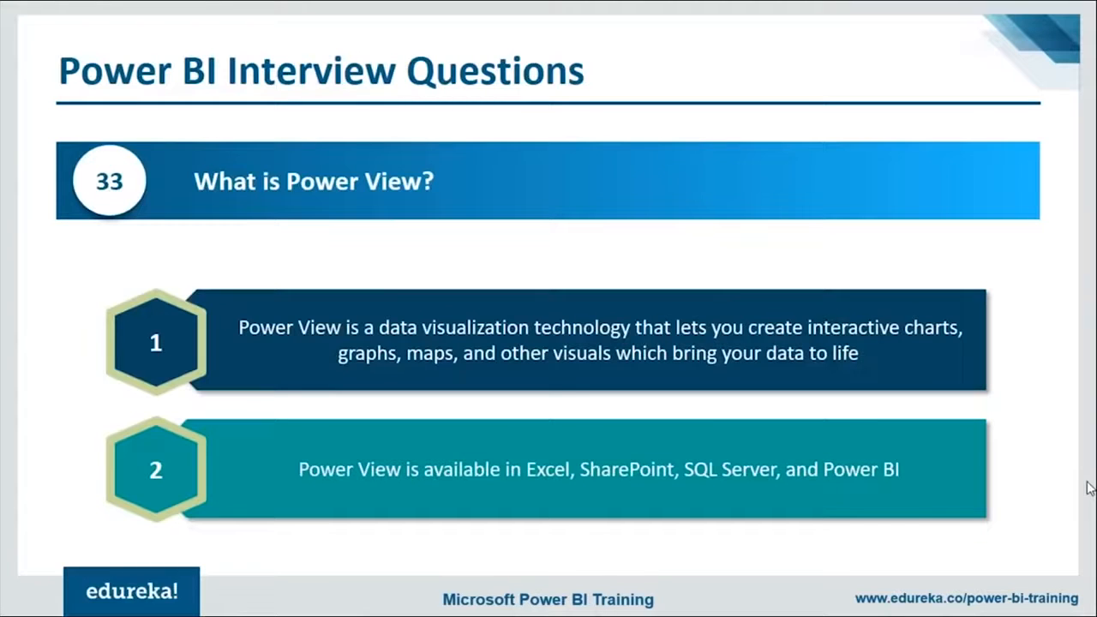
key("Right")
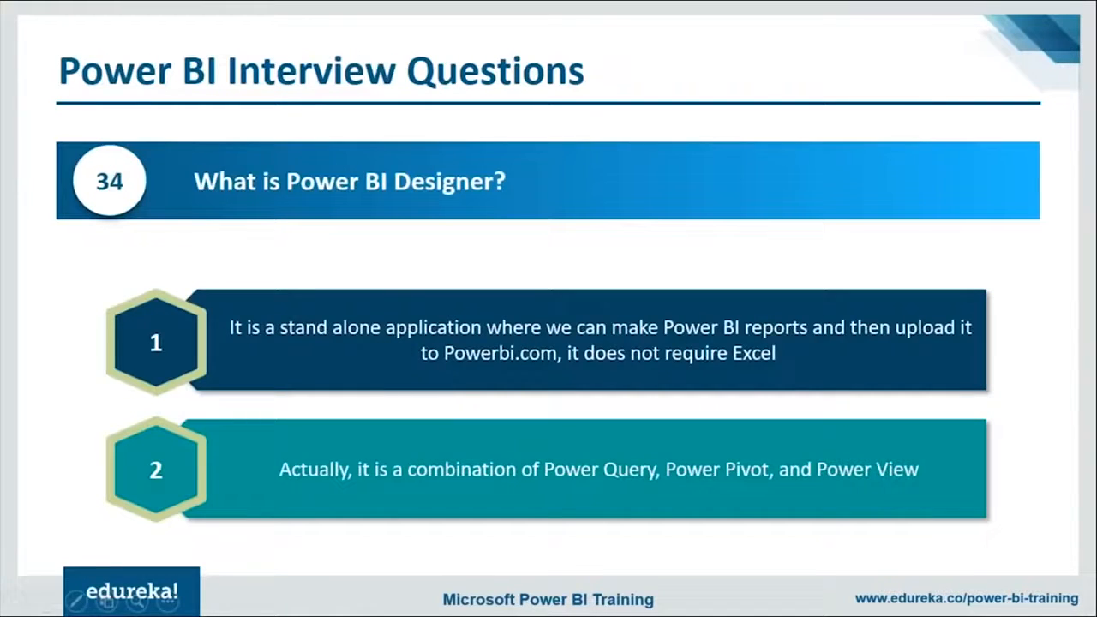
key("Right")
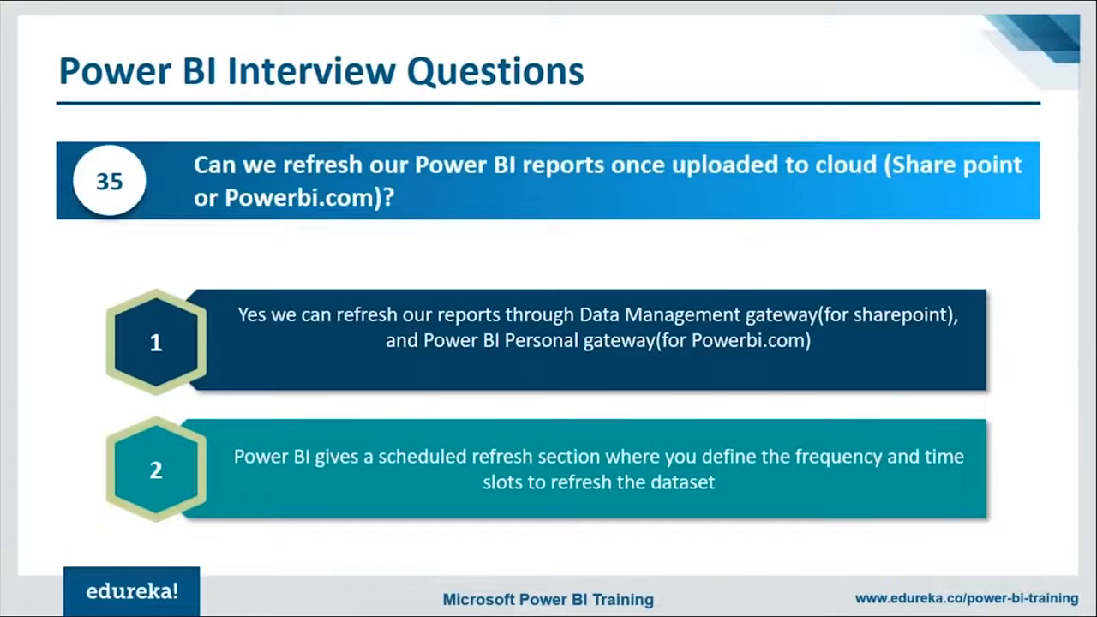
Switch to the Power BI service in the browser and open the Demo dataset's scheduled refresh settings and the gateway management page.
key("alt+Tab")
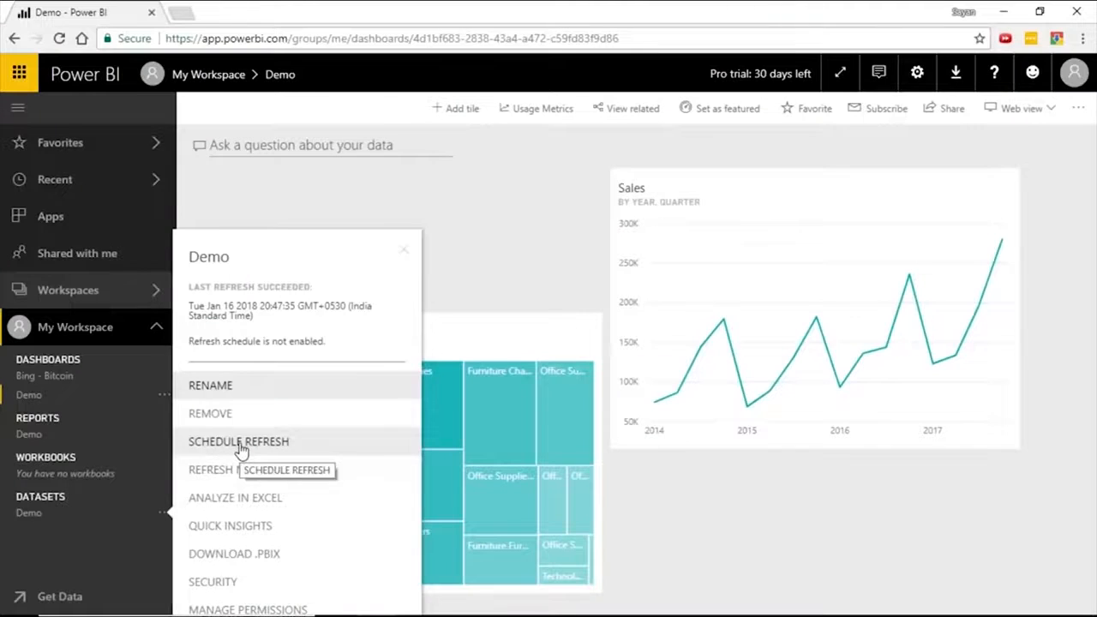
left_click(630, 362)
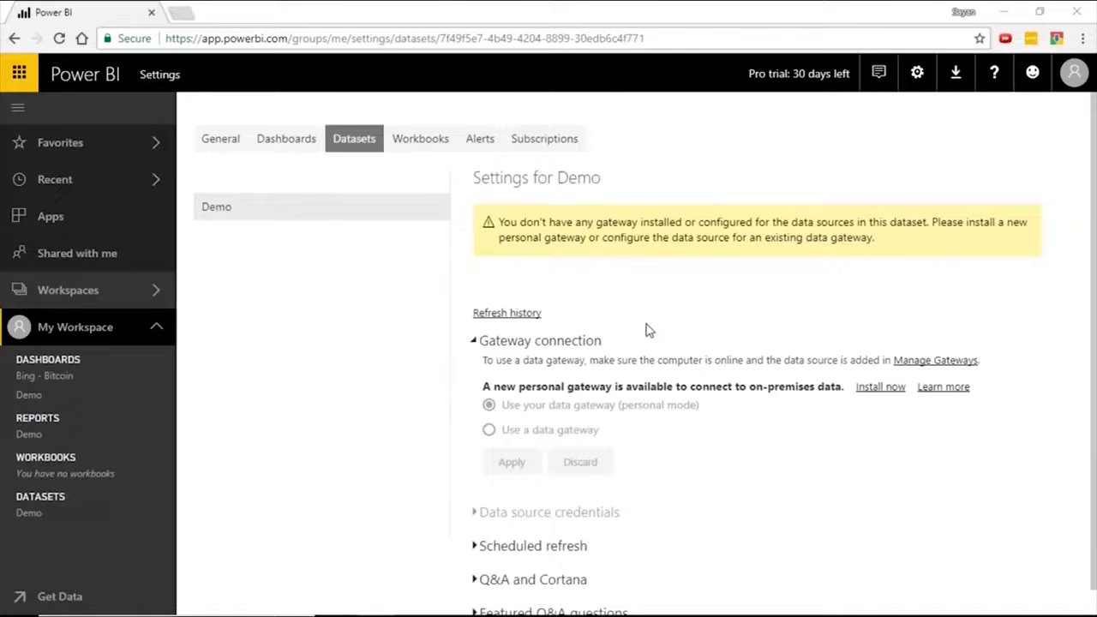
left_click(954, 76)
left_click(906, 79)
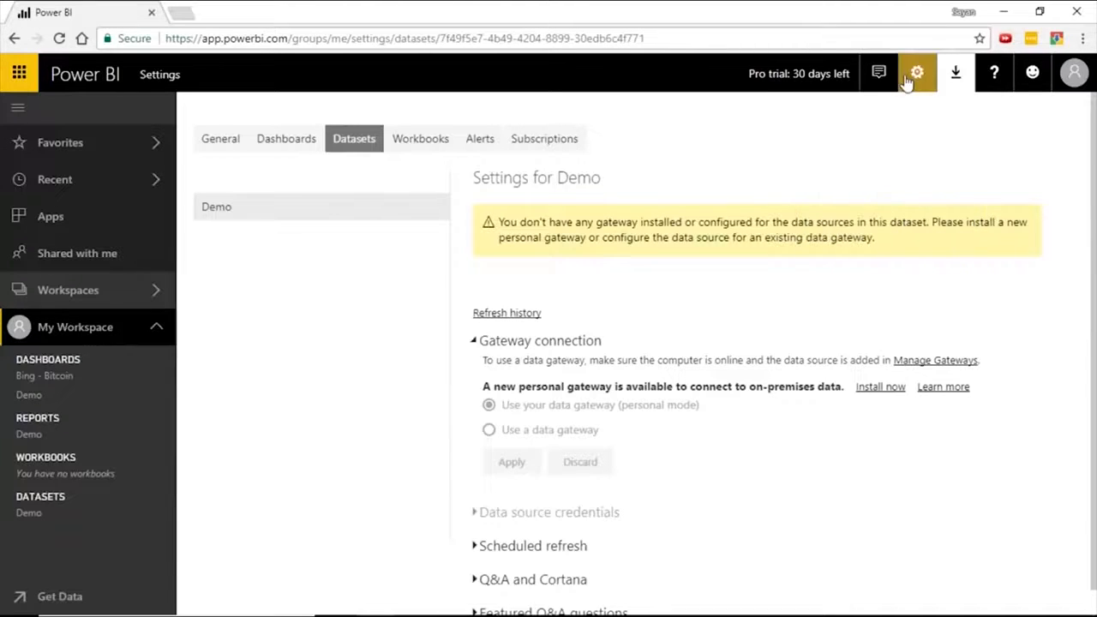
left_click(922, 77)
left_click(919, 75)
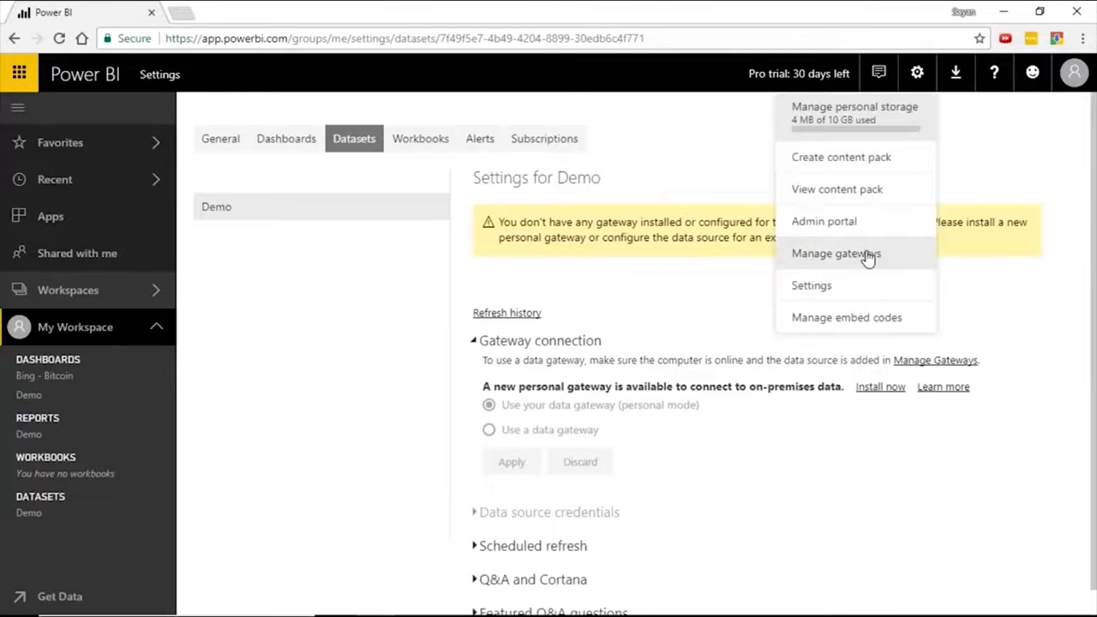
left_click(870, 255)
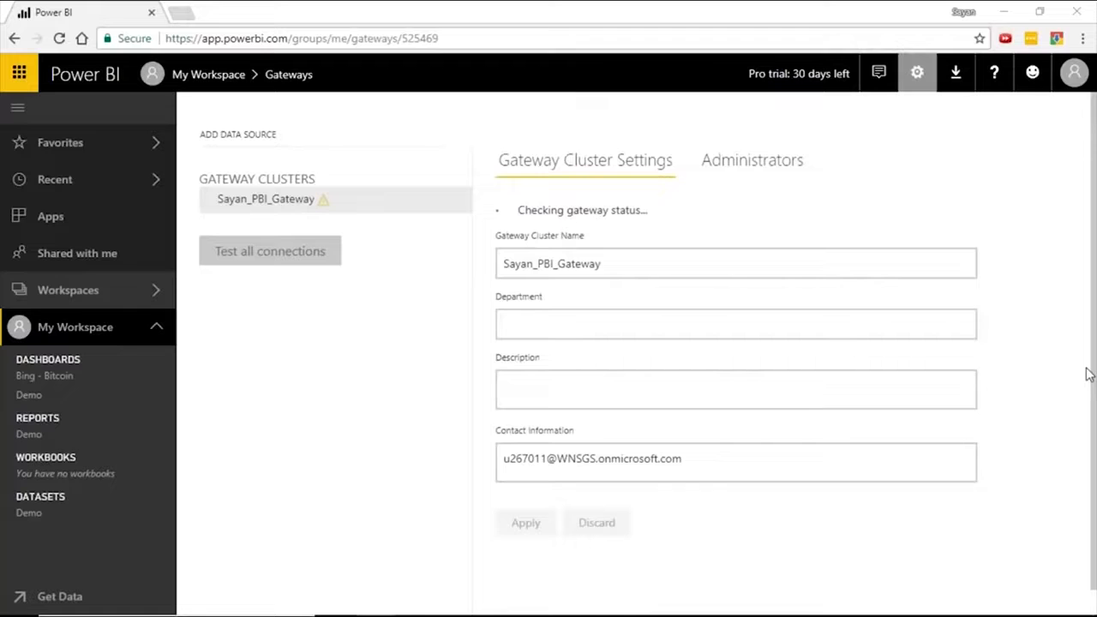
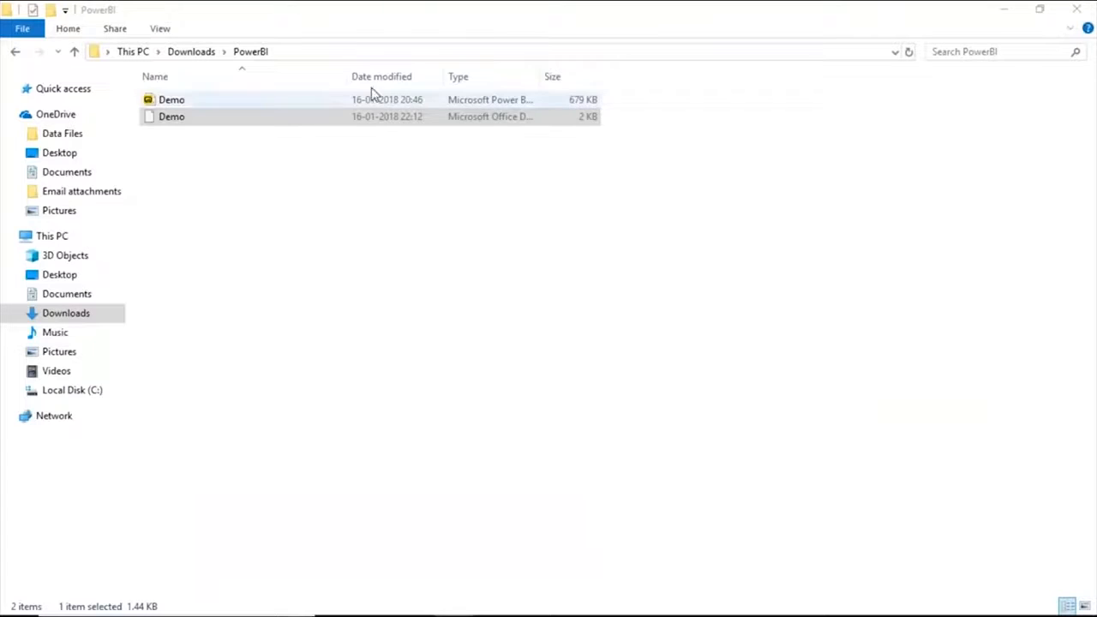
Widen the file list columns, then view and close the properties of the Demo Office Data Connection file.
left_click_drag(348, 77, 411, 76)
double_click(606, 76)
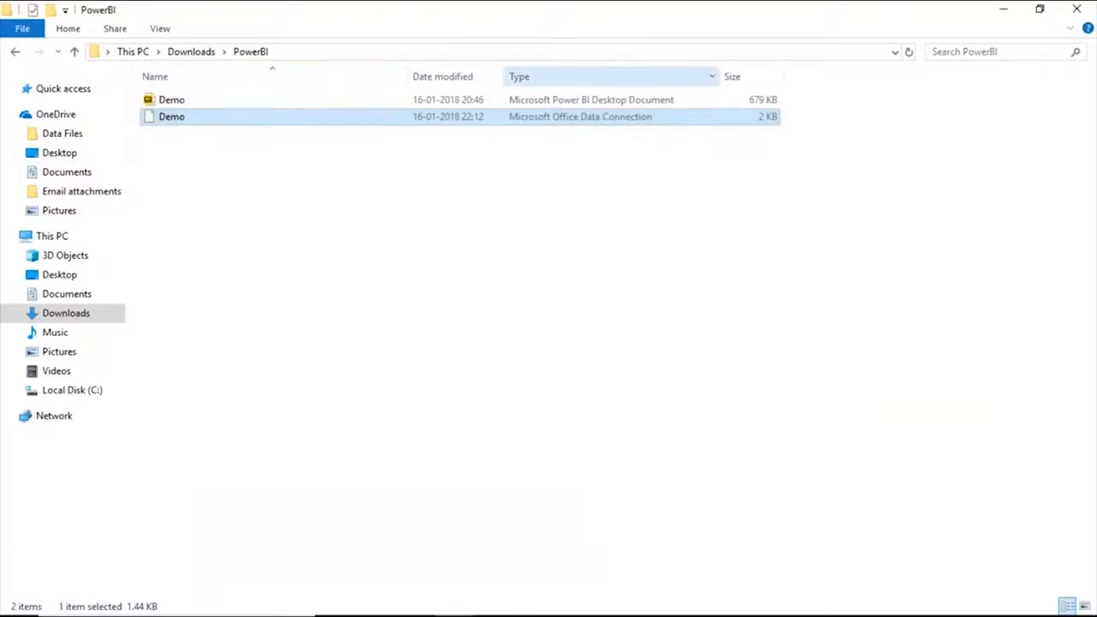
right_click(612, 120)
left_click(656, 440)
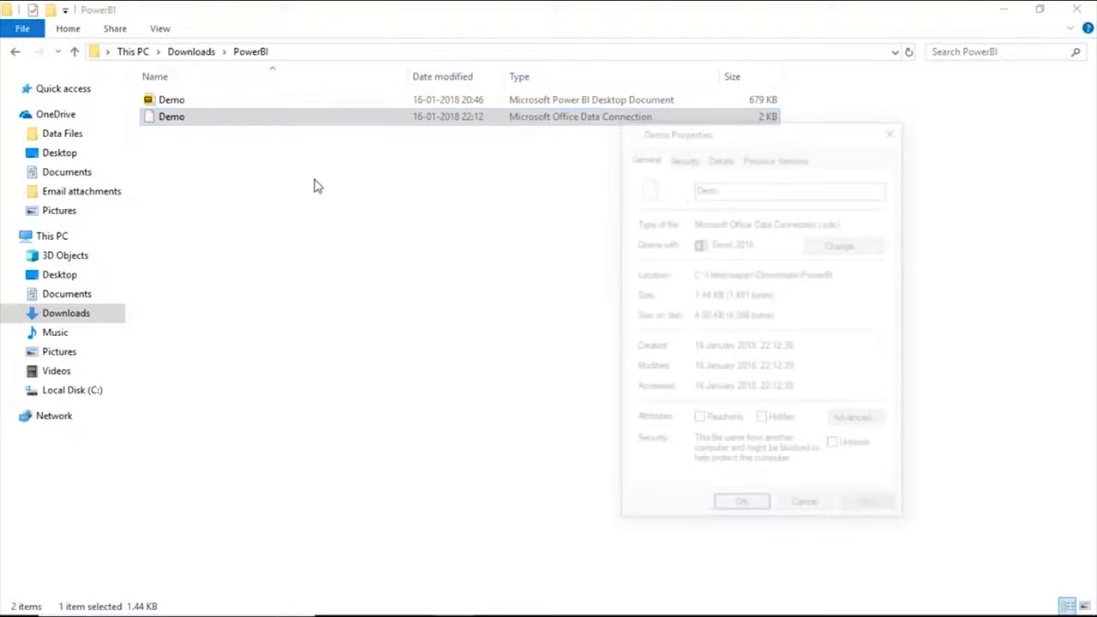
left_click(894, 129)
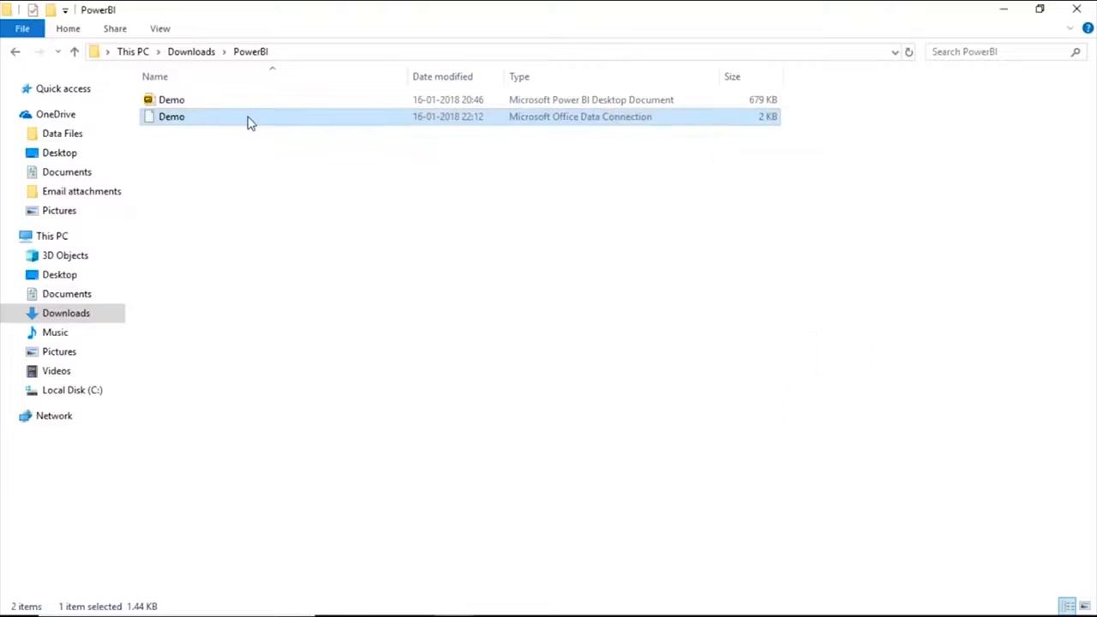
Open the Demo Office Data Connection file in Excel and enable its blocked data connections.
double_click(244, 119)
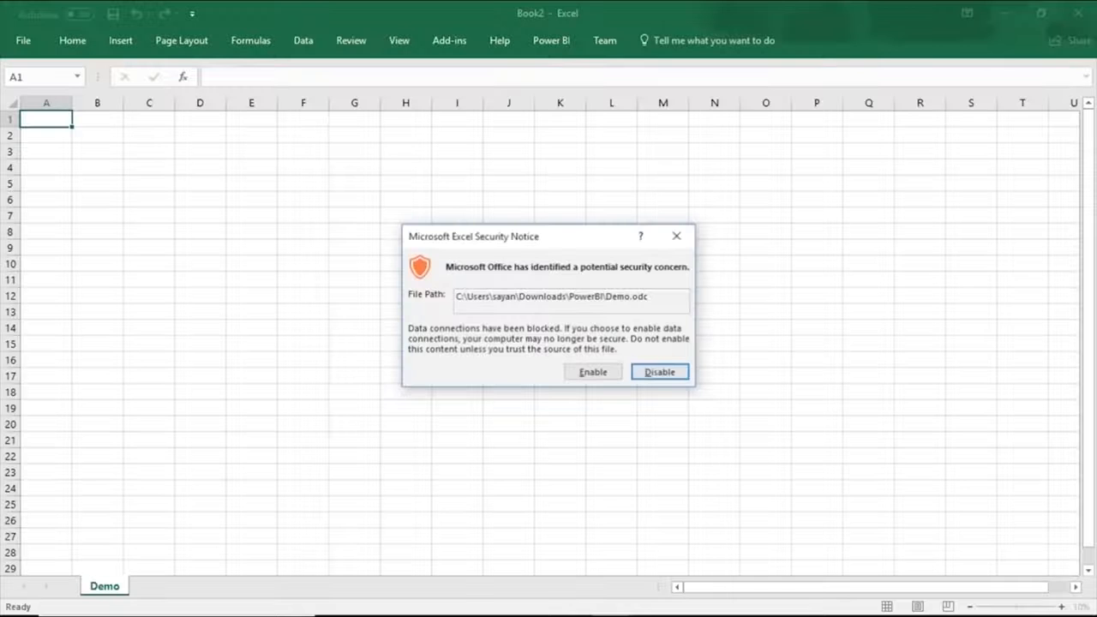
left_click(598, 380)
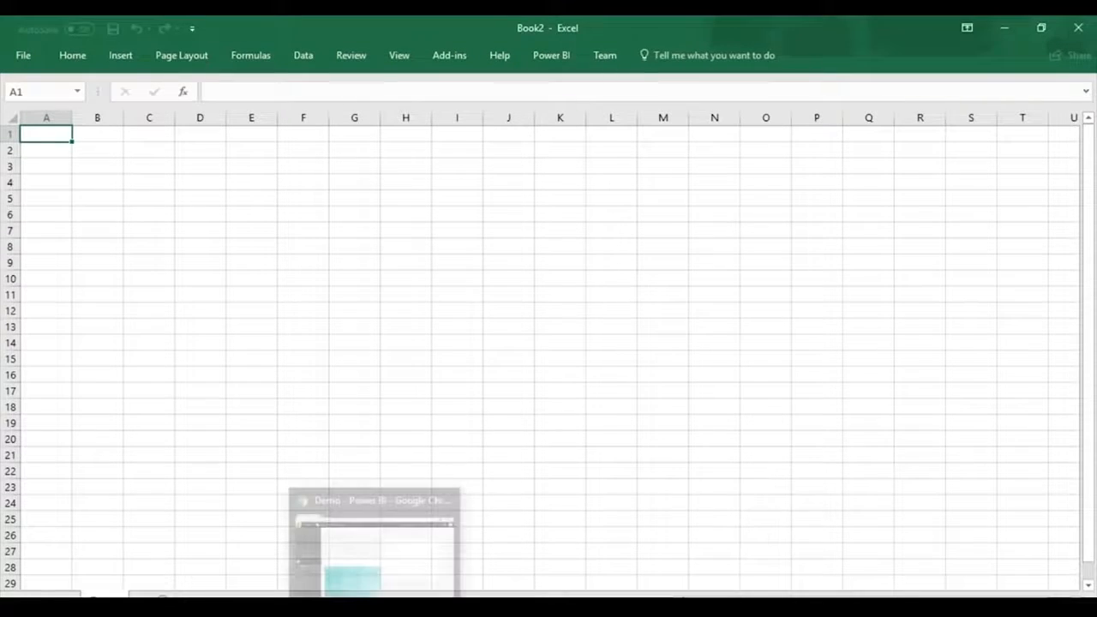
left_click(376, 608)
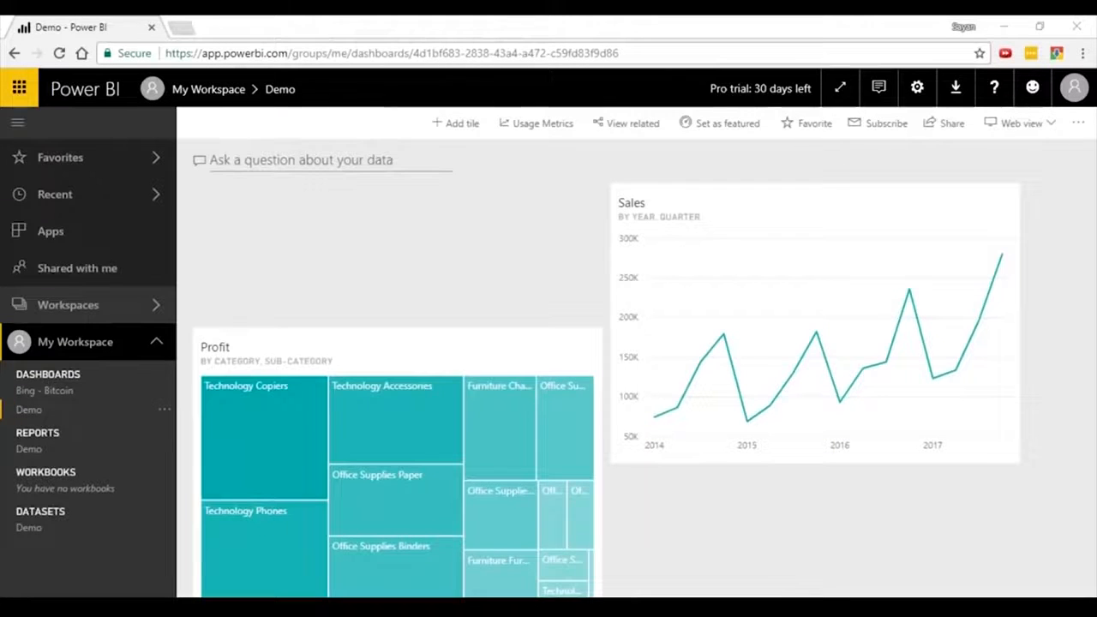
mouse_move(614, 607)
left_click(661, 568)
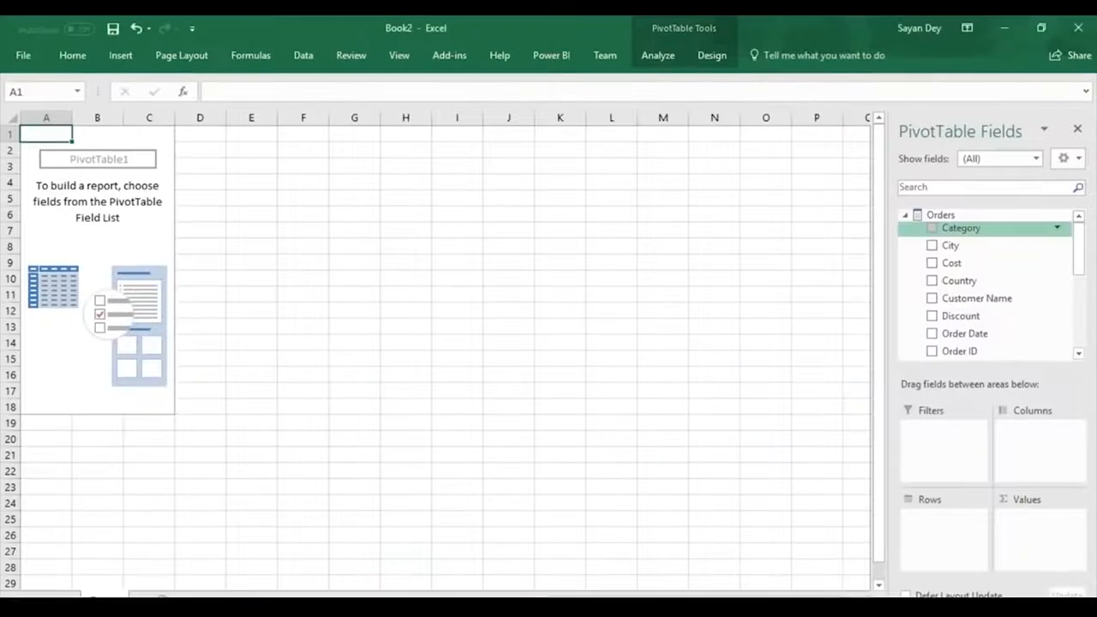
Examine the fields of the Orders table available to the empty PivotTable, down to Sub-Category.
left_click(905, 215)
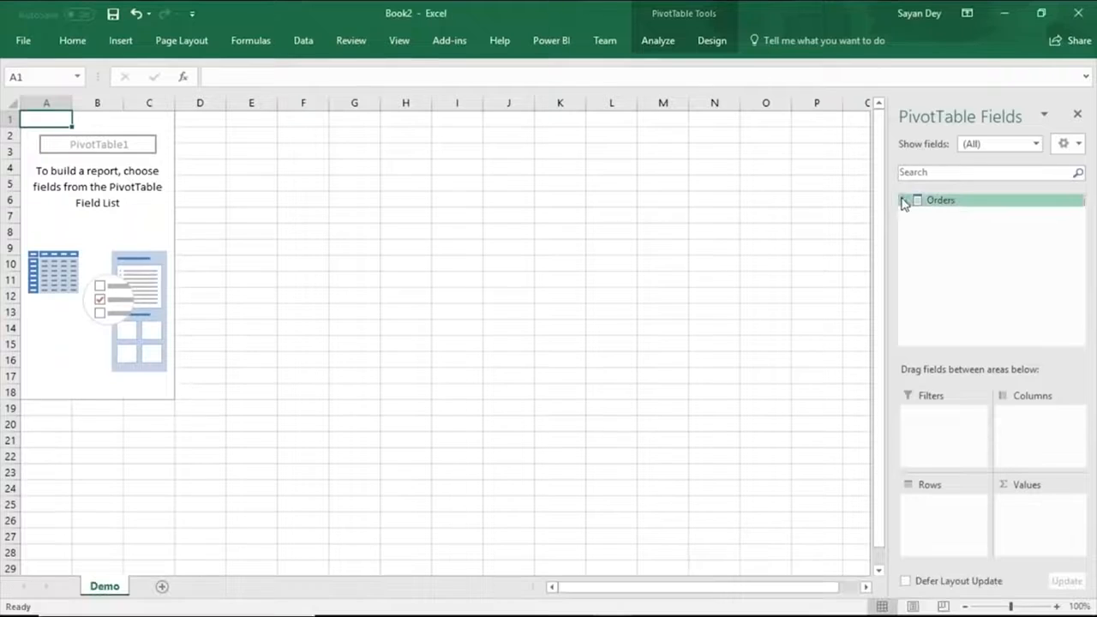
left_click(903, 202)
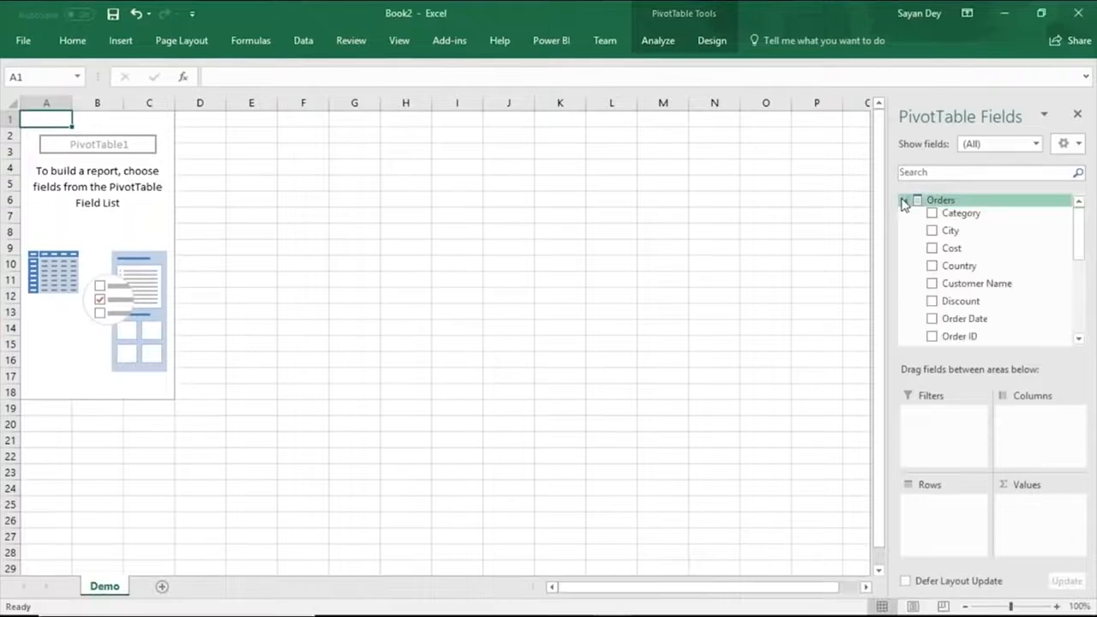
scroll(951, 281, "down", 4)
left_click_drag(966, 272, 1017, 489)
left_click(556, 362)
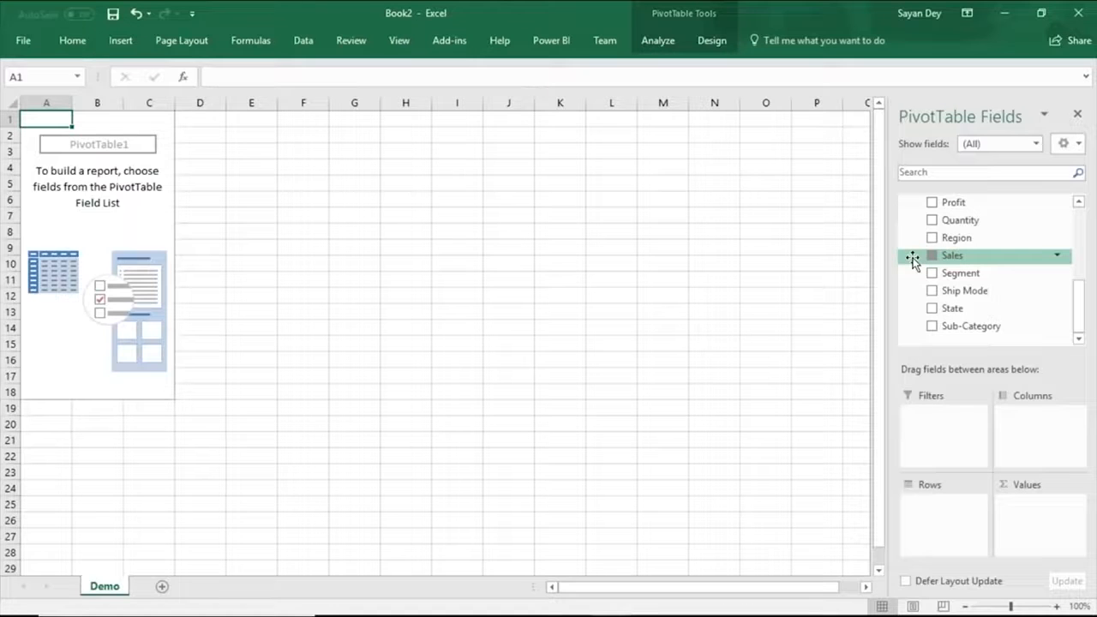
left_click(912, 259)
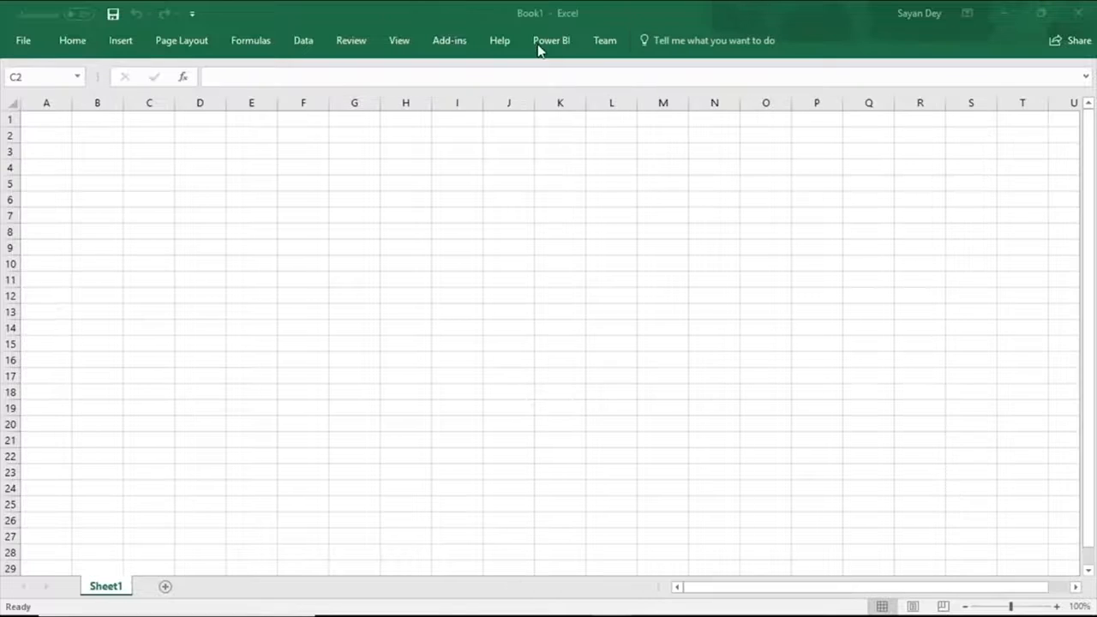
Enter aaa in cell F9 of Sheet1 in Book1.
left_click(313, 247)
type("aaa")
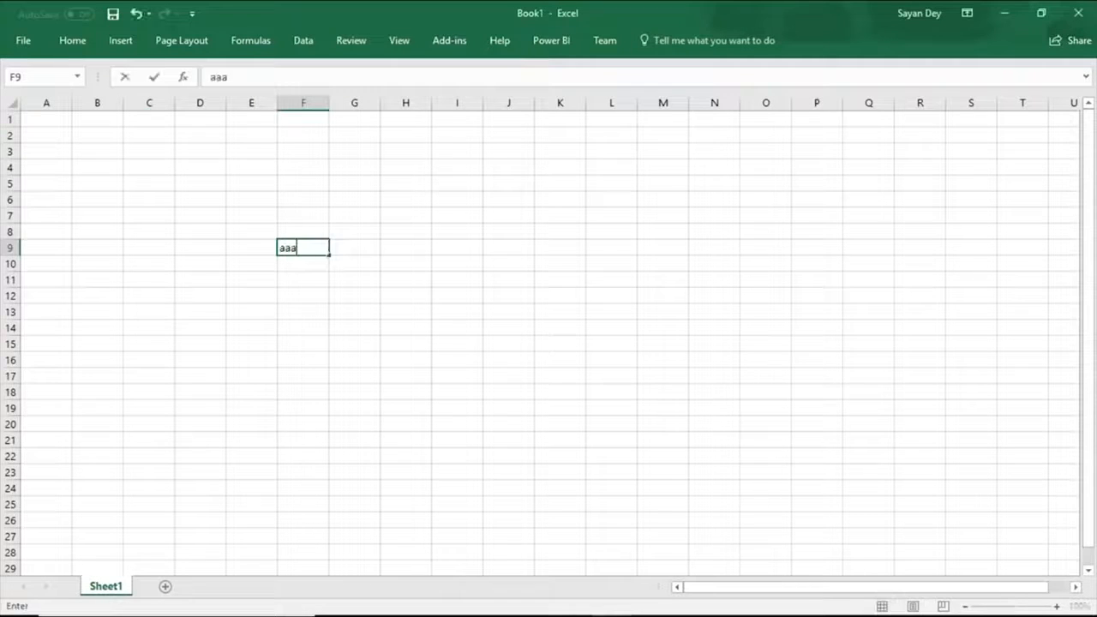
left_click(405, 215)
Pin cell F9 to the existing Demo dashboard in My Workspace and view the pinned tile in the Power BI service.
left_click(565, 43)
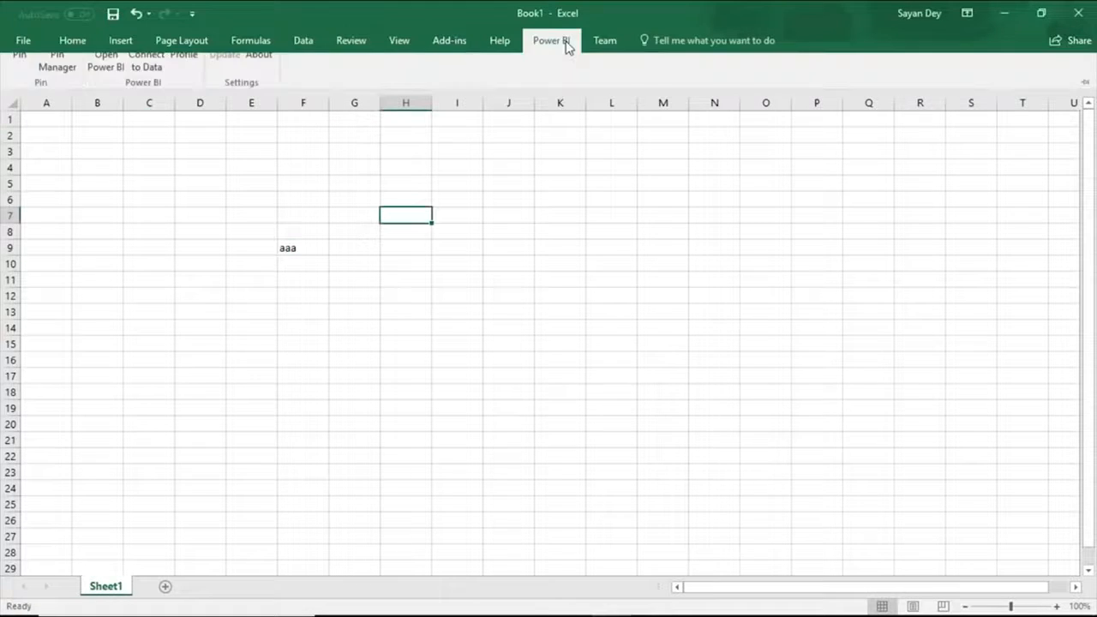
left_click(305, 250)
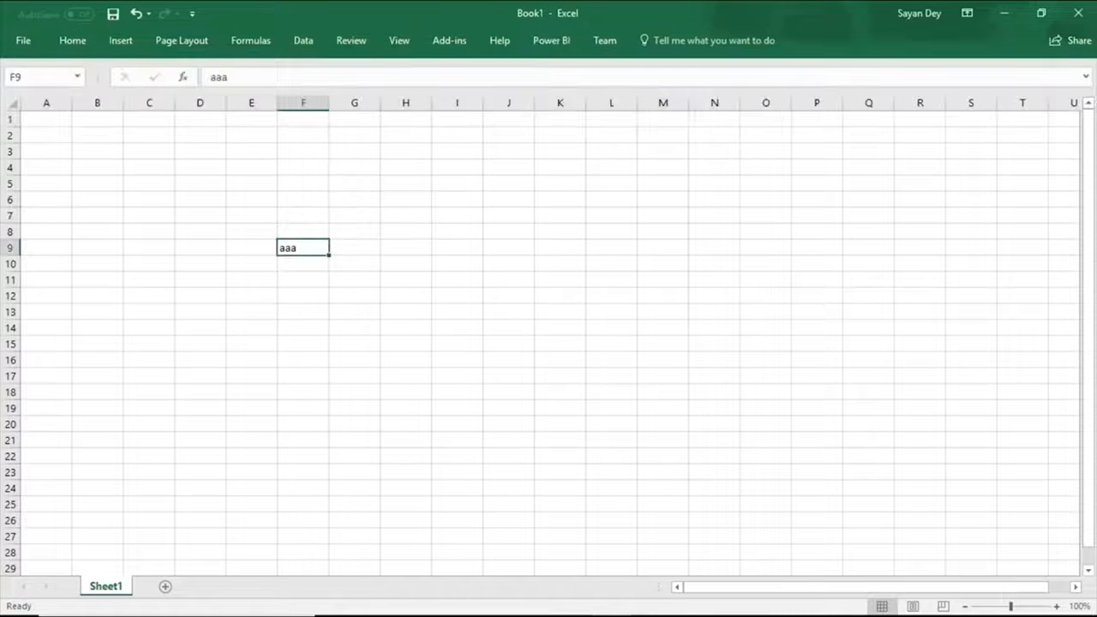
left_click(549, 43)
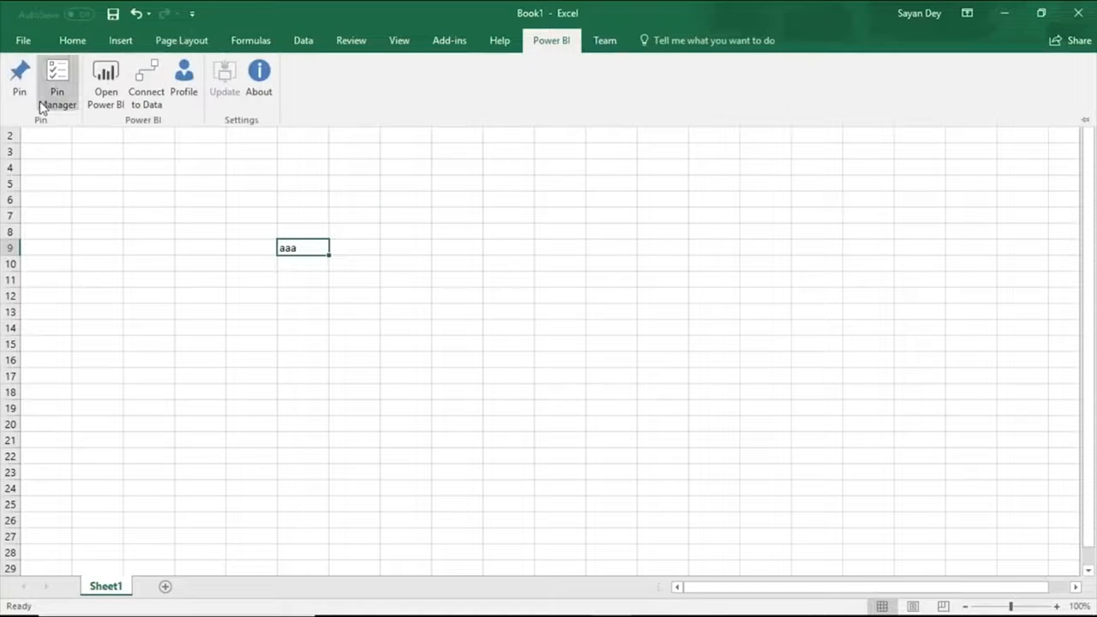
left_click(20, 79)
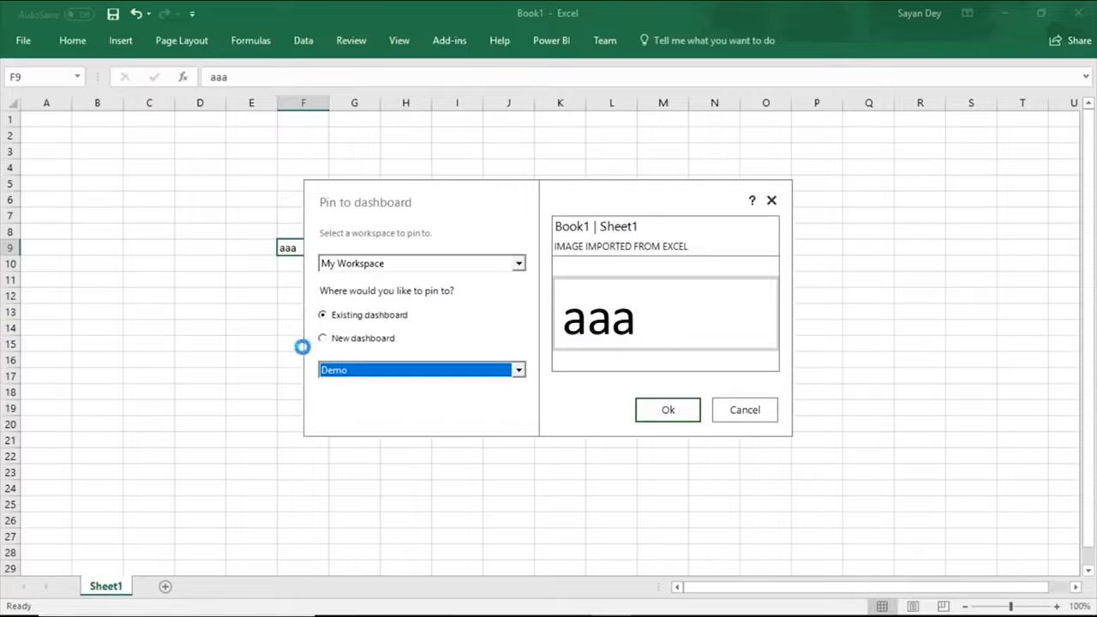
left_click(653, 413)
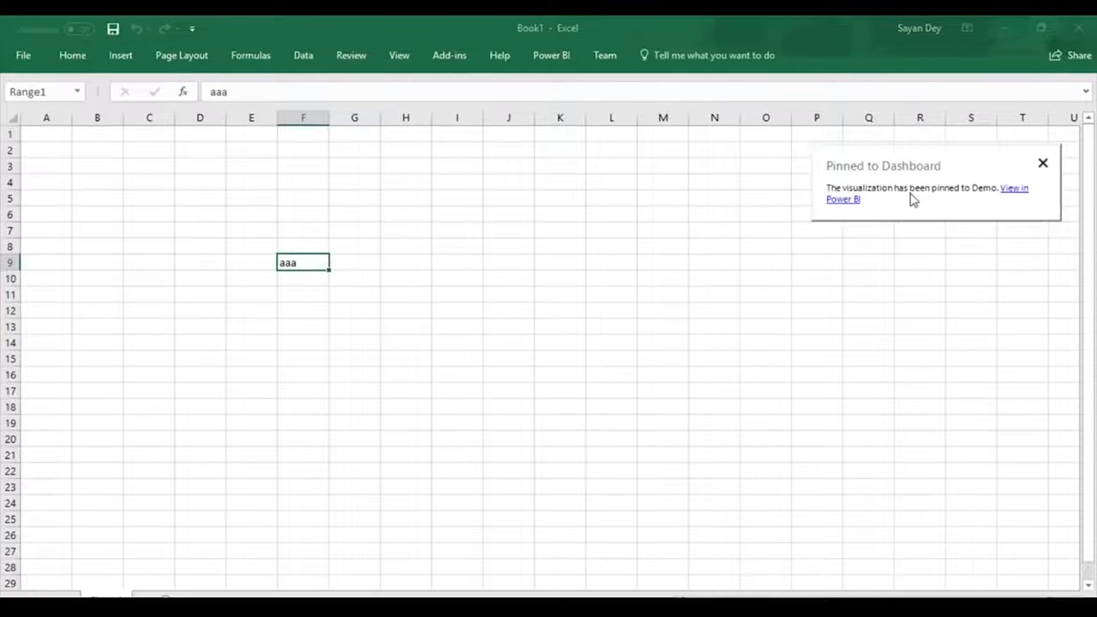
left_click(1014, 188)
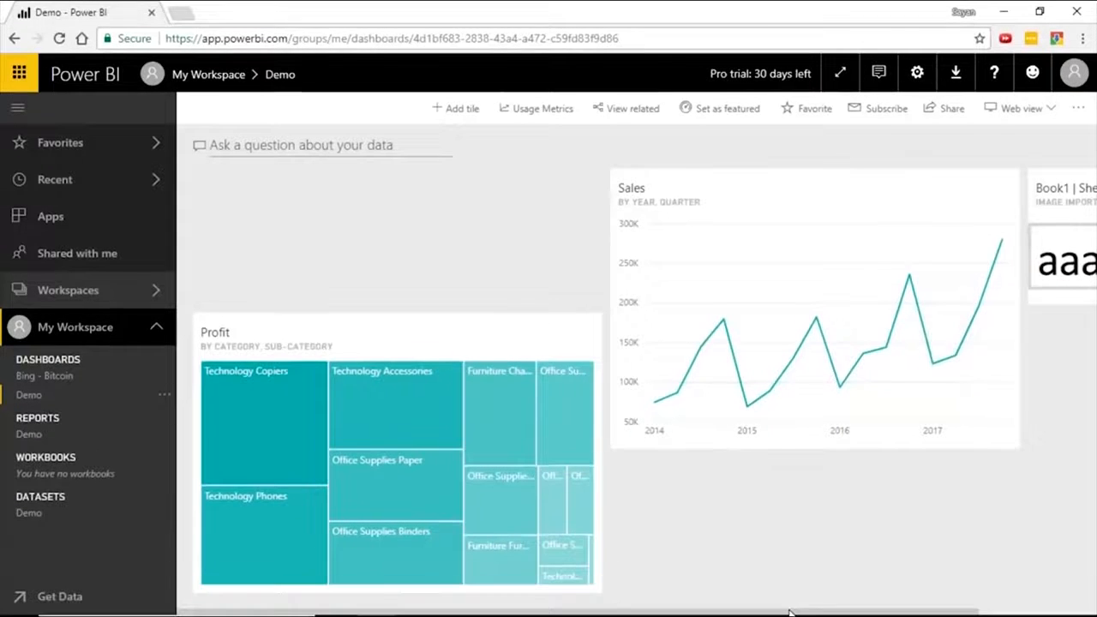
left_click_drag(791, 612, 917, 612)
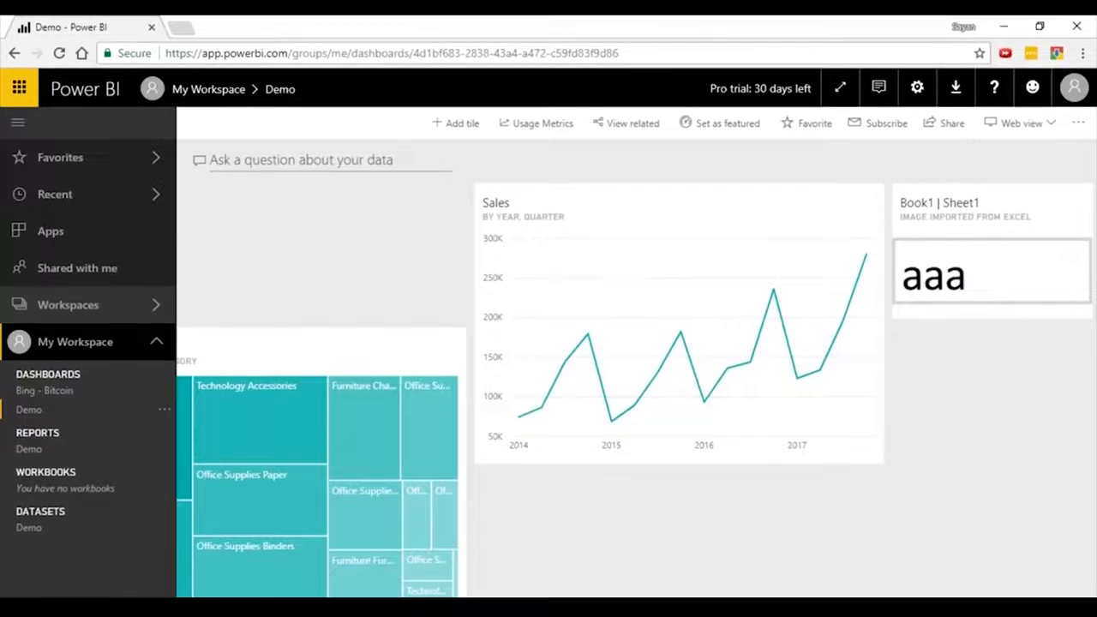
Switch to the PowerPoint slide show and advance to question 42 on data security in Power BI.
mouse_move(610, 612)
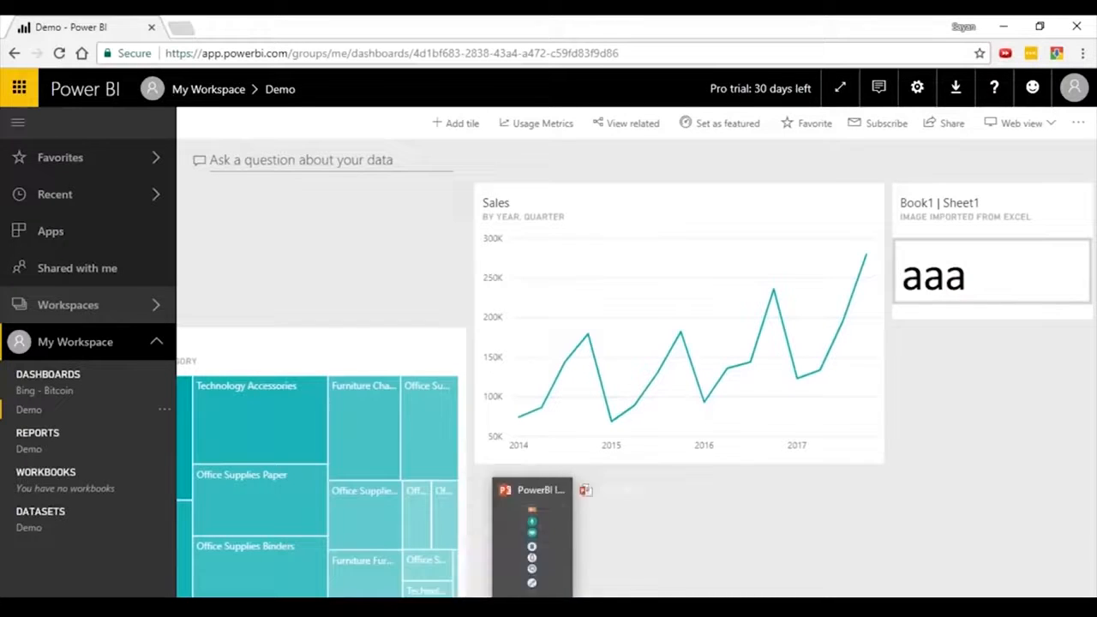
mouse_move(493, 612)
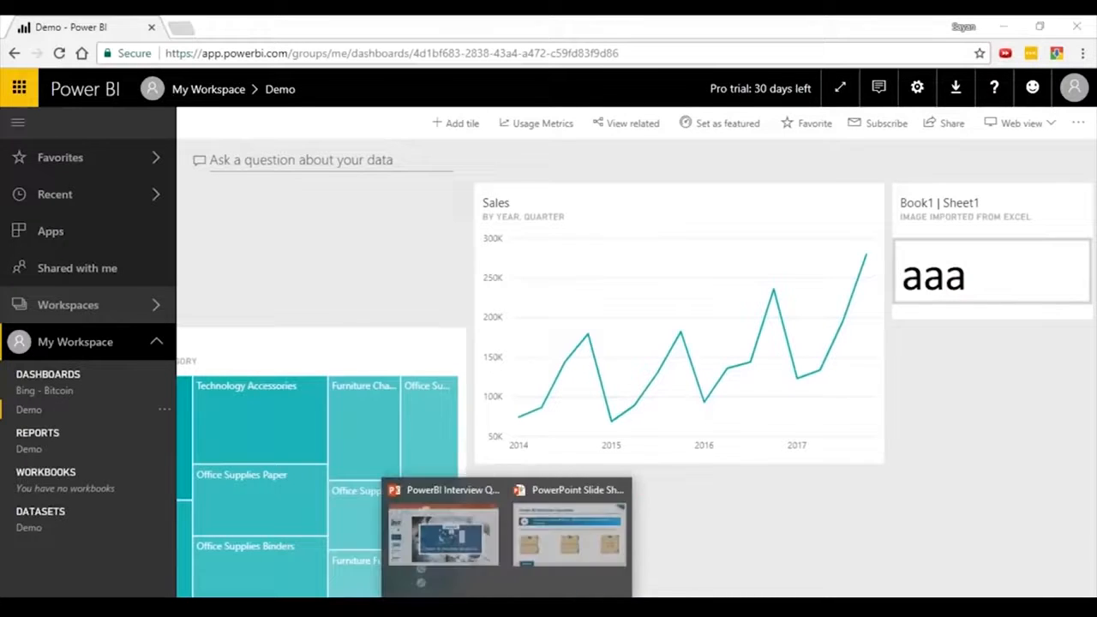
left_click(557, 566)
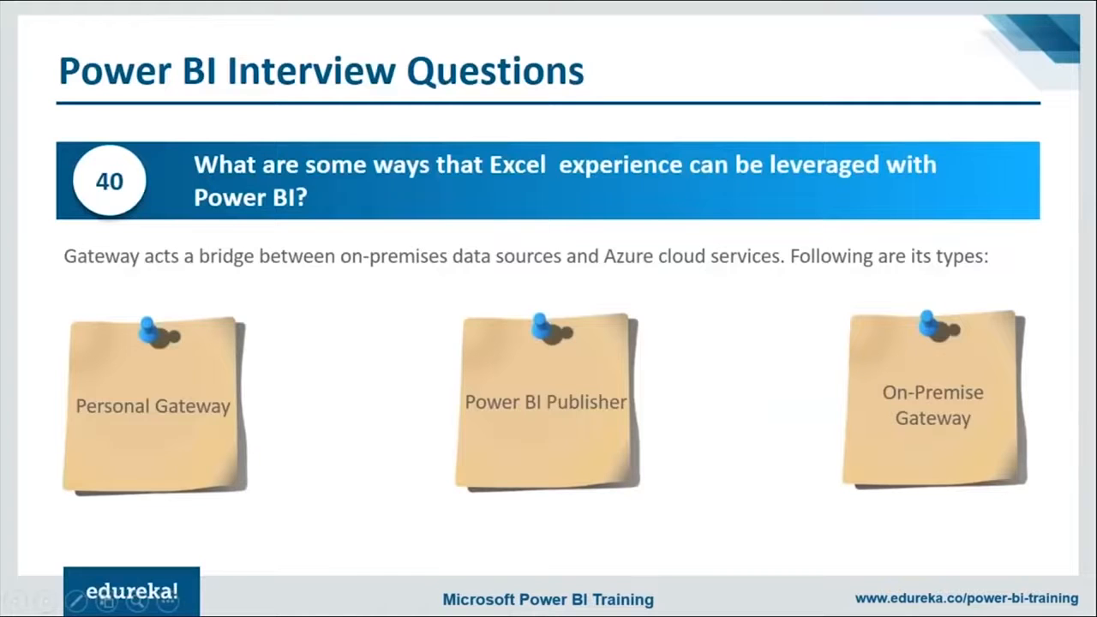
key("Right")
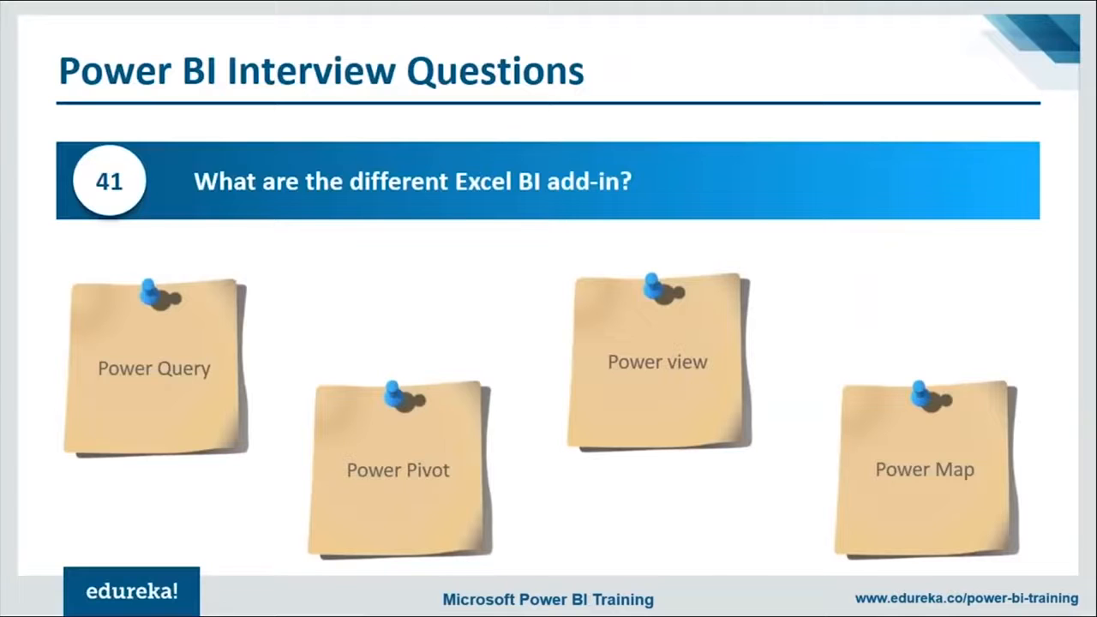
key("Right")
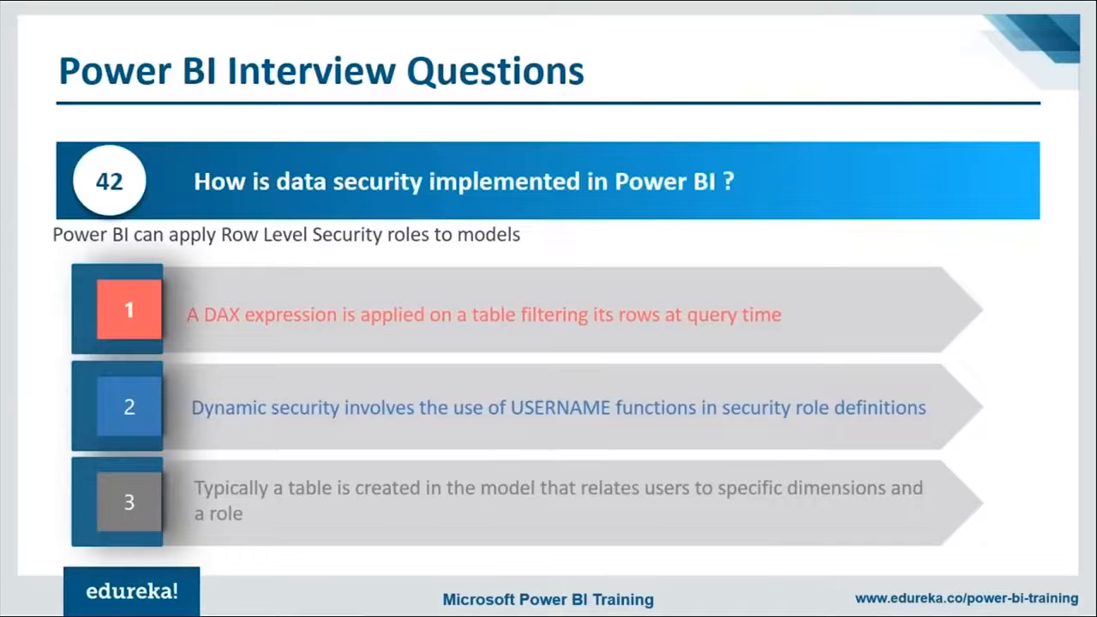
Switch to Power BI Desktop, dismiss the auto recovery notice and open the Query Editor.
key("alt+Tab")
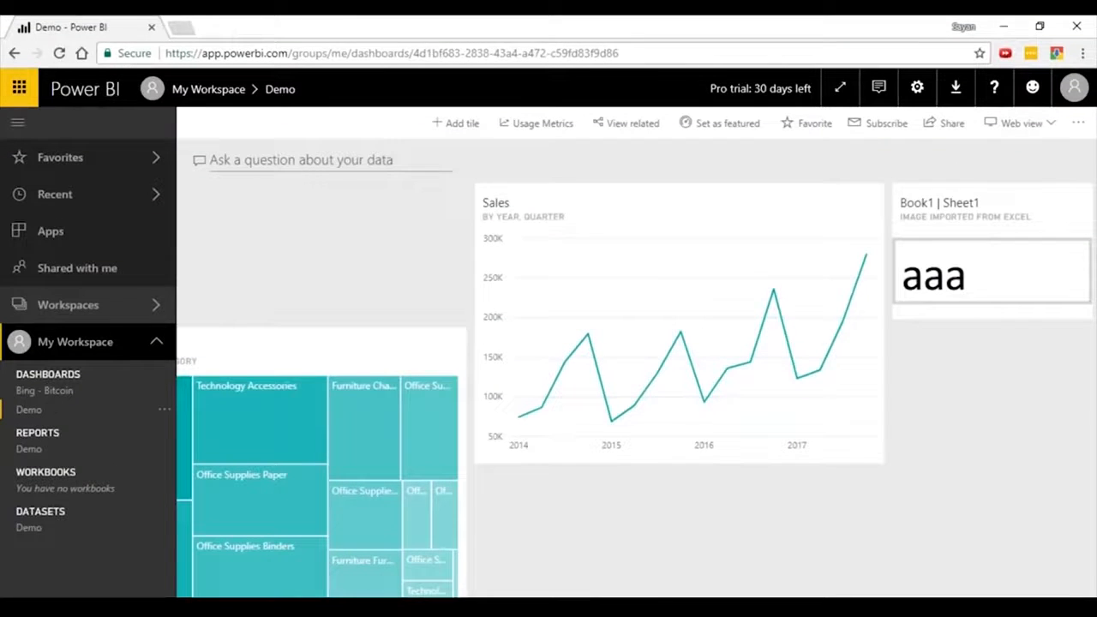
mouse_move(571, 610)
left_click(572, 610)
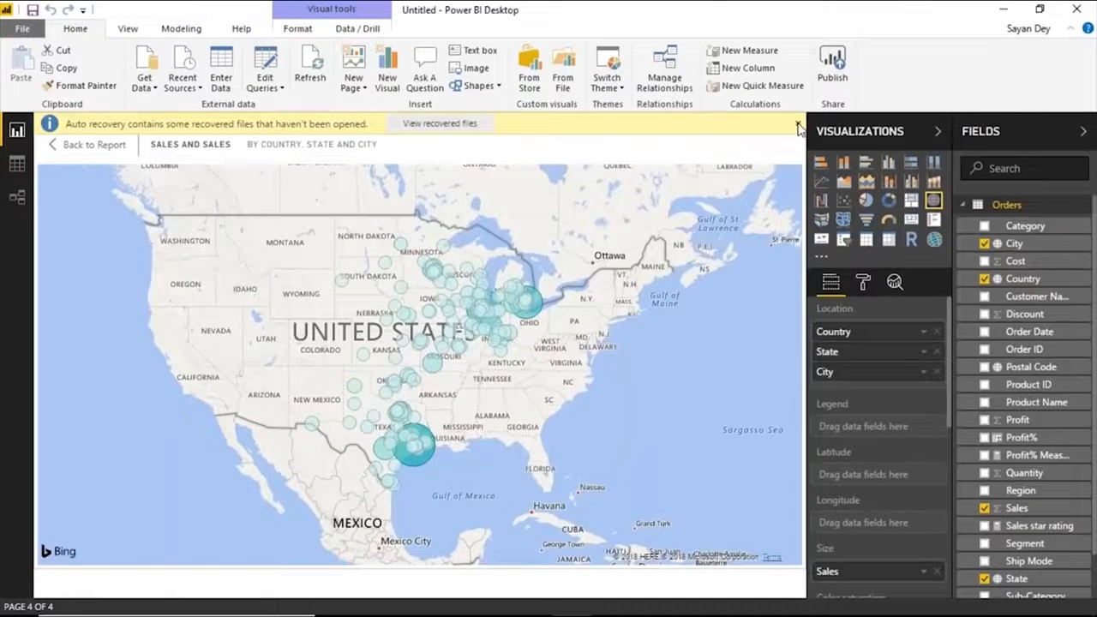
left_click(798, 127)
left_click(269, 91)
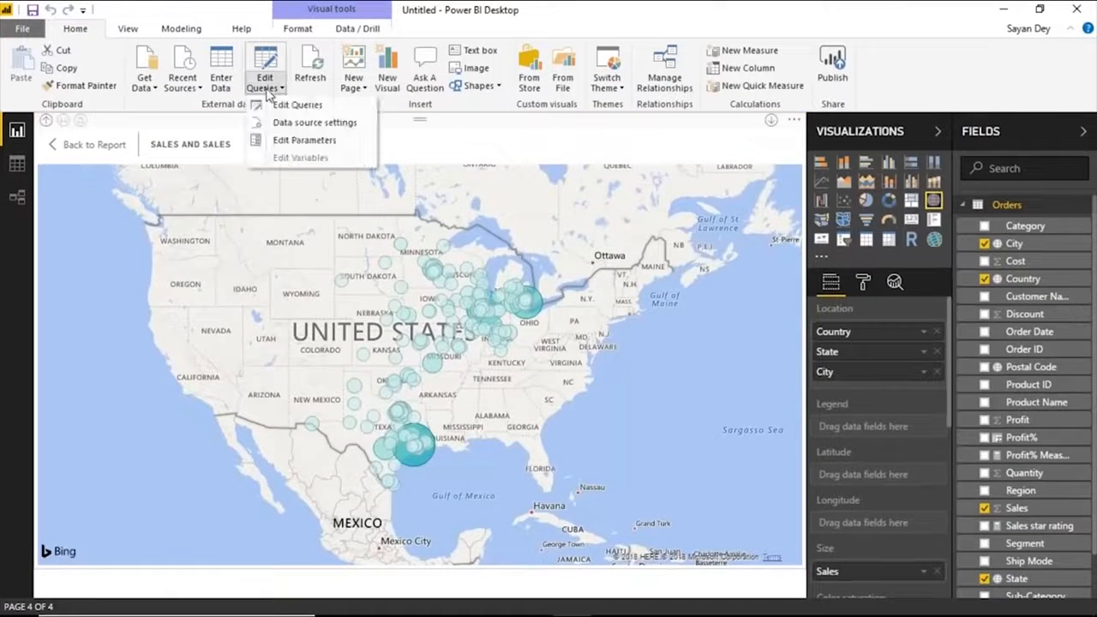
left_click(298, 105)
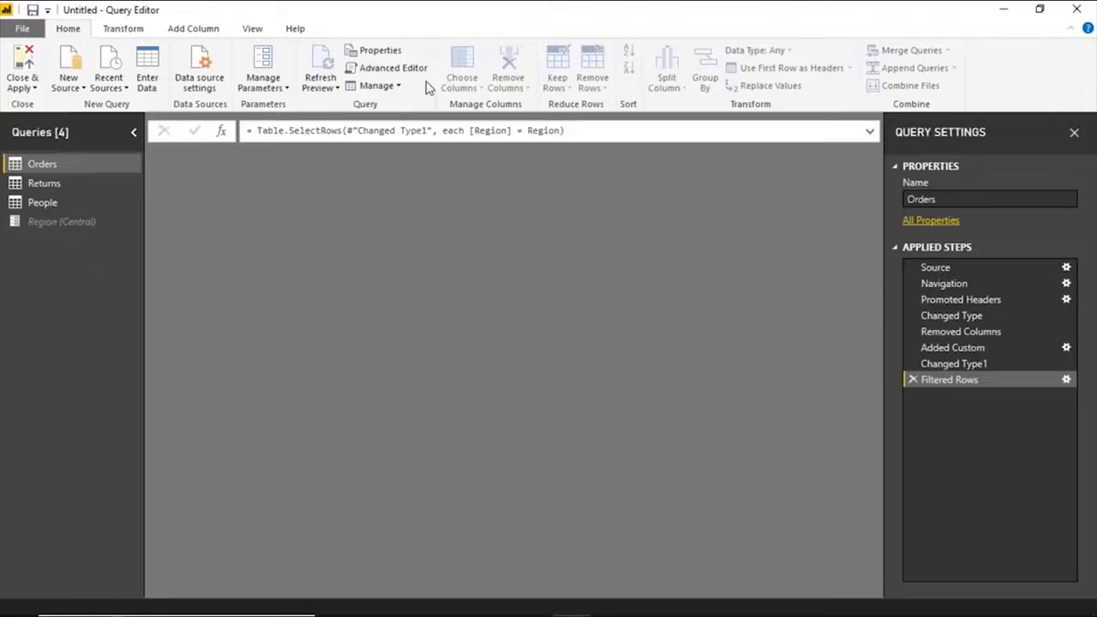
Try to delete the Region parameter from the queries.
right_click(53, 221)
left_click(110, 265)
left_click(686, 349)
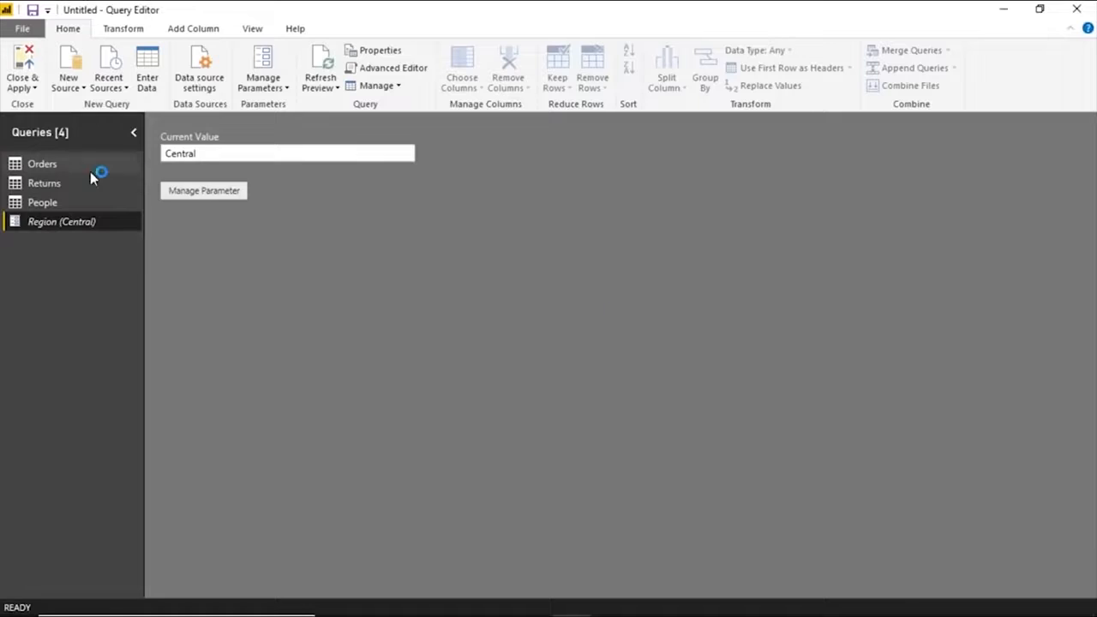
Clear the filter on the Region column of the Orders query.
left_click(89, 167)
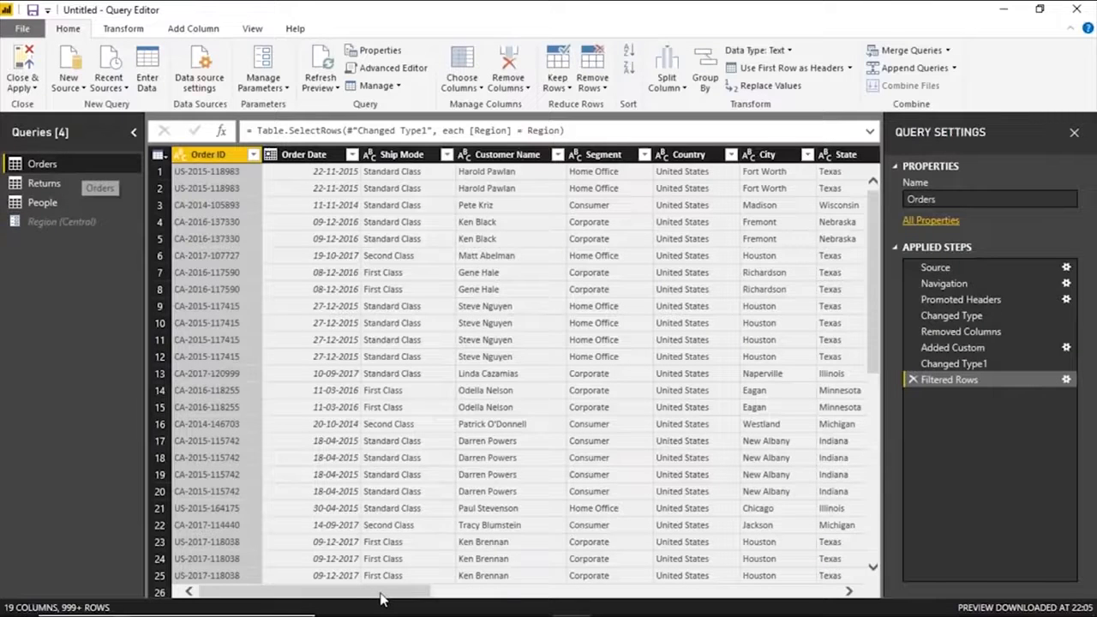
left_click_drag(396, 597, 546, 597)
left_click(624, 154)
left_click(403, 225)
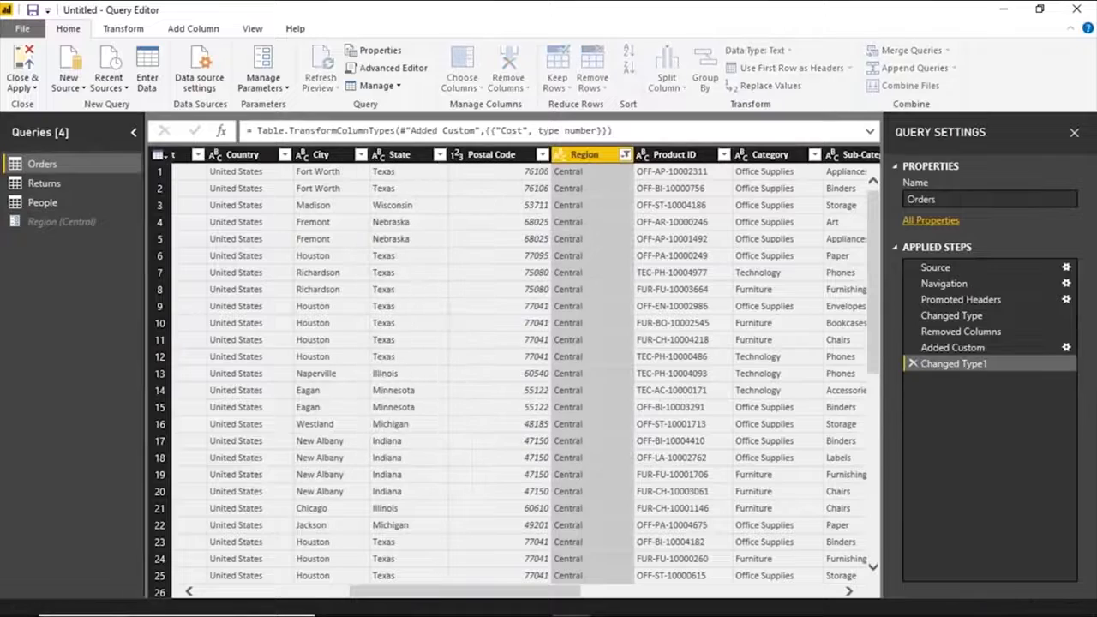
Delete the Region parameter from the queries and confirm the deletion.
right_click(55, 221)
left_click(106, 274)
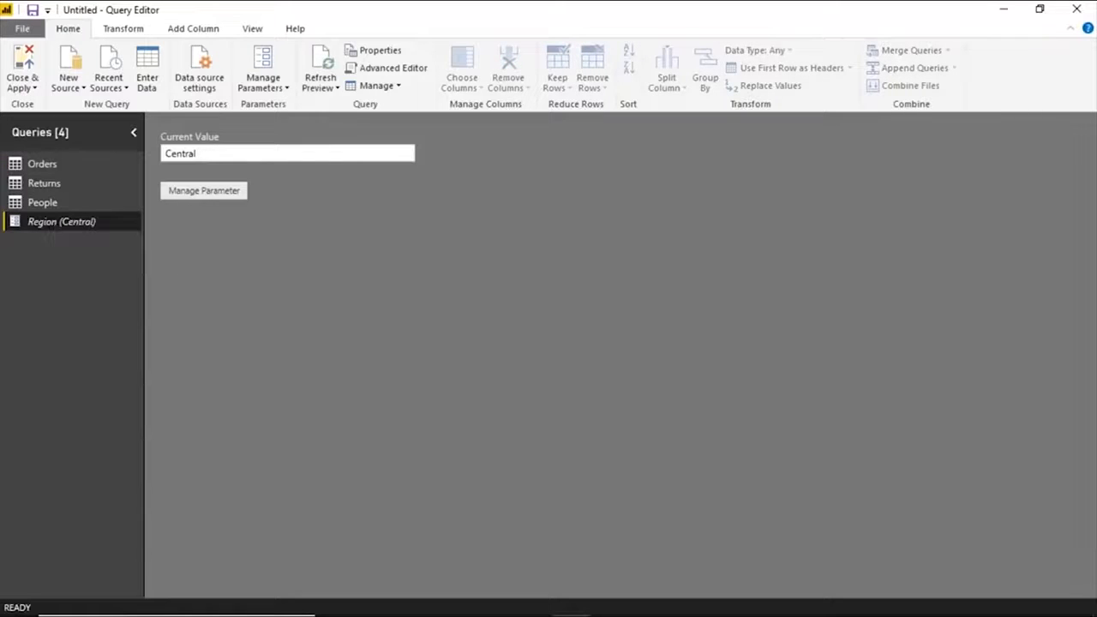
key("Return")
Close the Query Editor with the query changes applied to the sales map and dismiss the auto recovery notice.
left_click(28, 91)
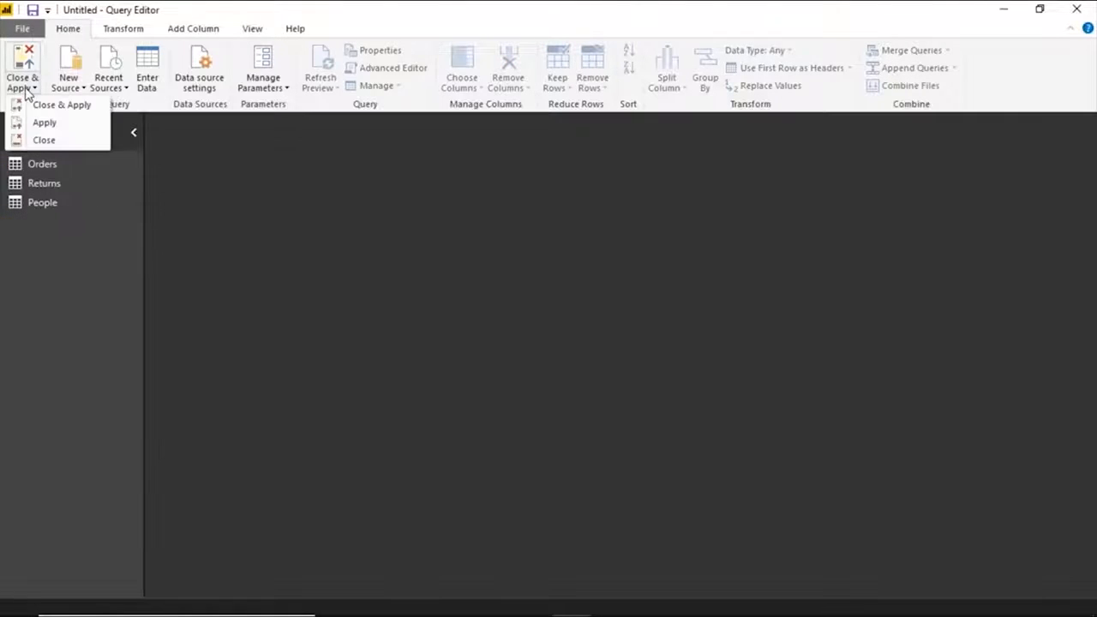
left_click(44, 106)
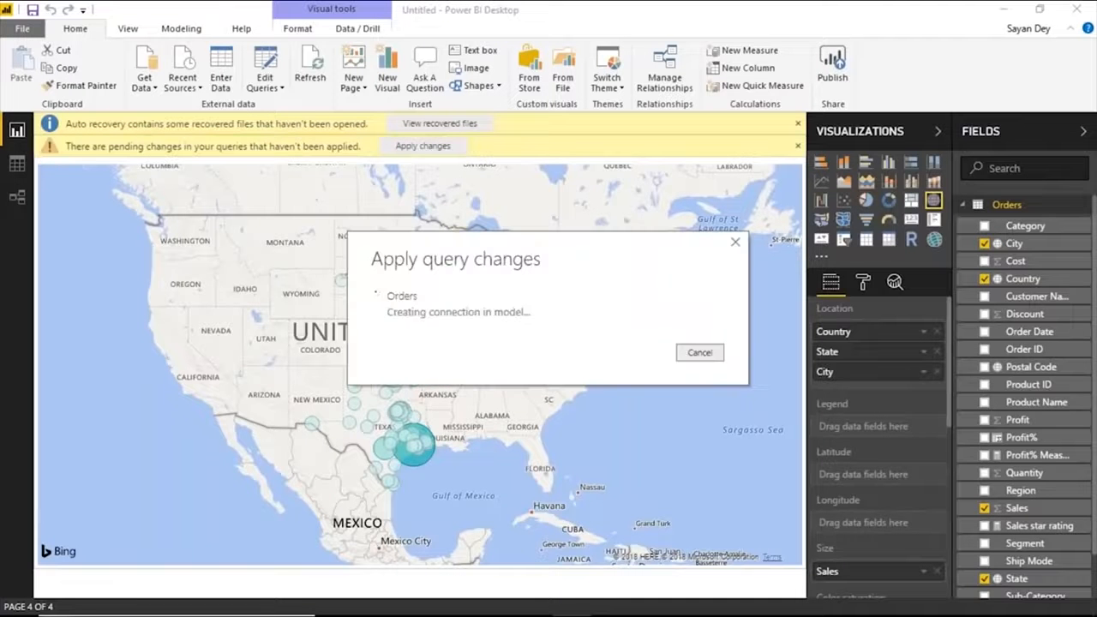
left_click(797, 124)
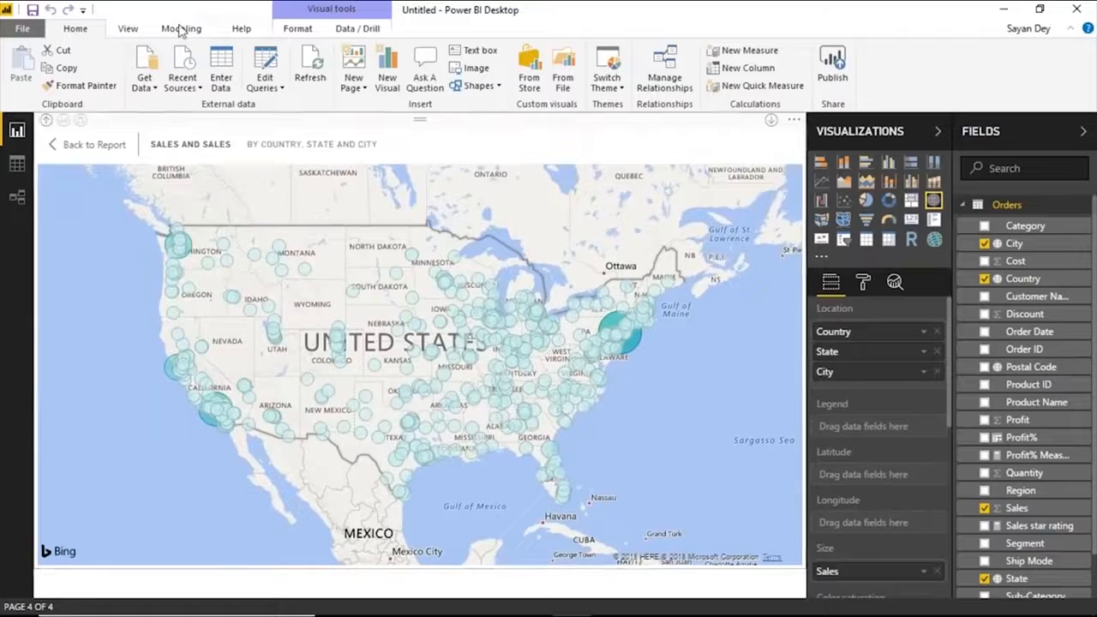
Create two security roles named Central Role and East Role.
left_click(136, 28)
left_click(176, 29)
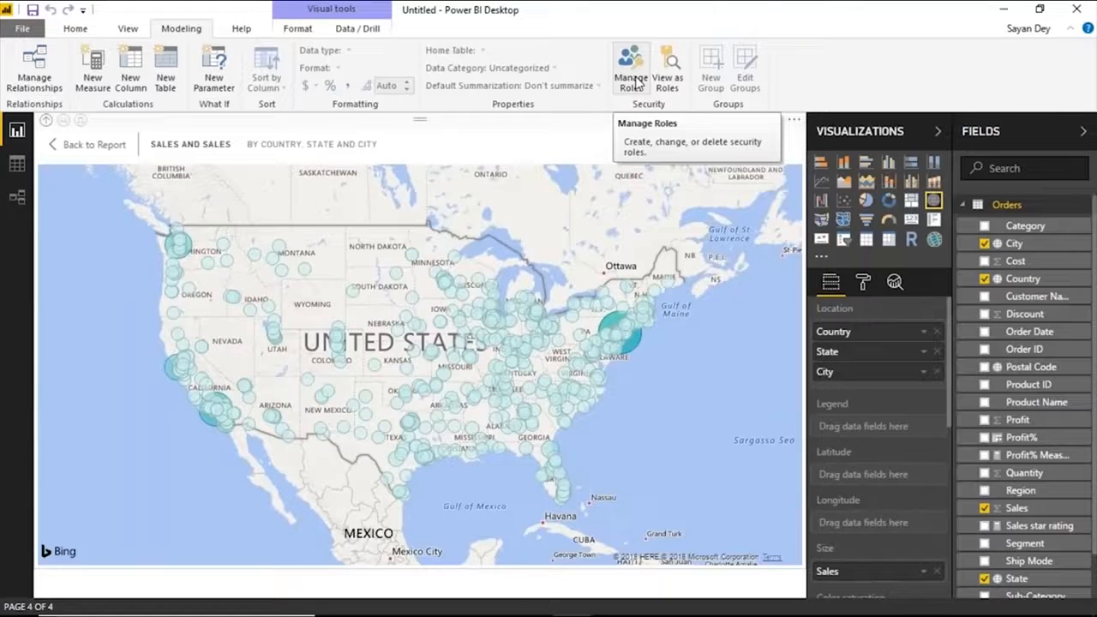
left_click(635, 82)
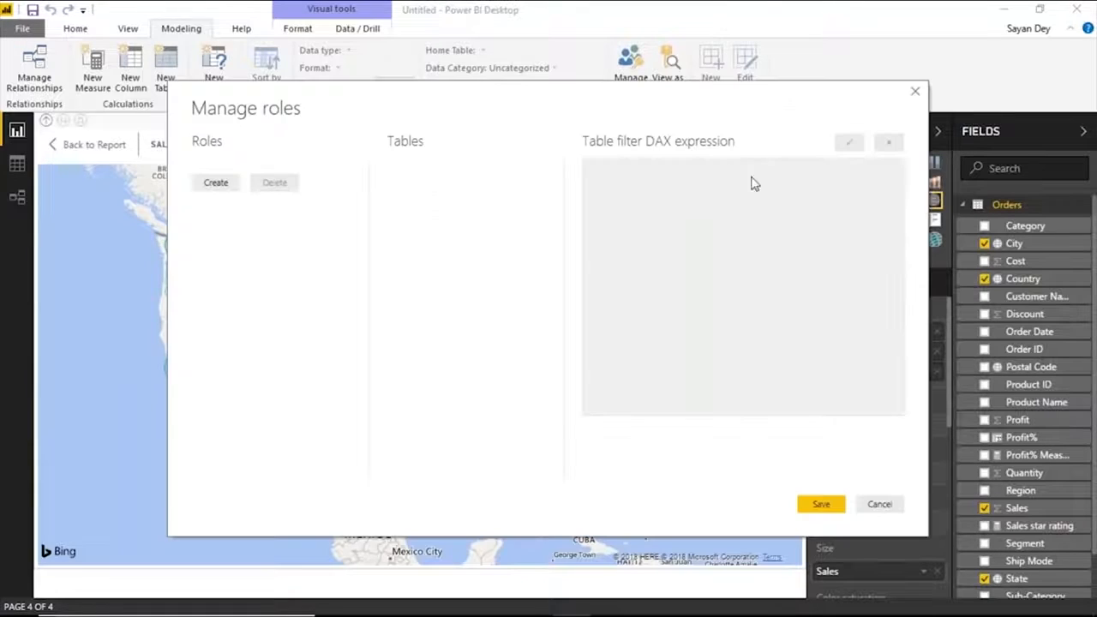
left_click(218, 184)
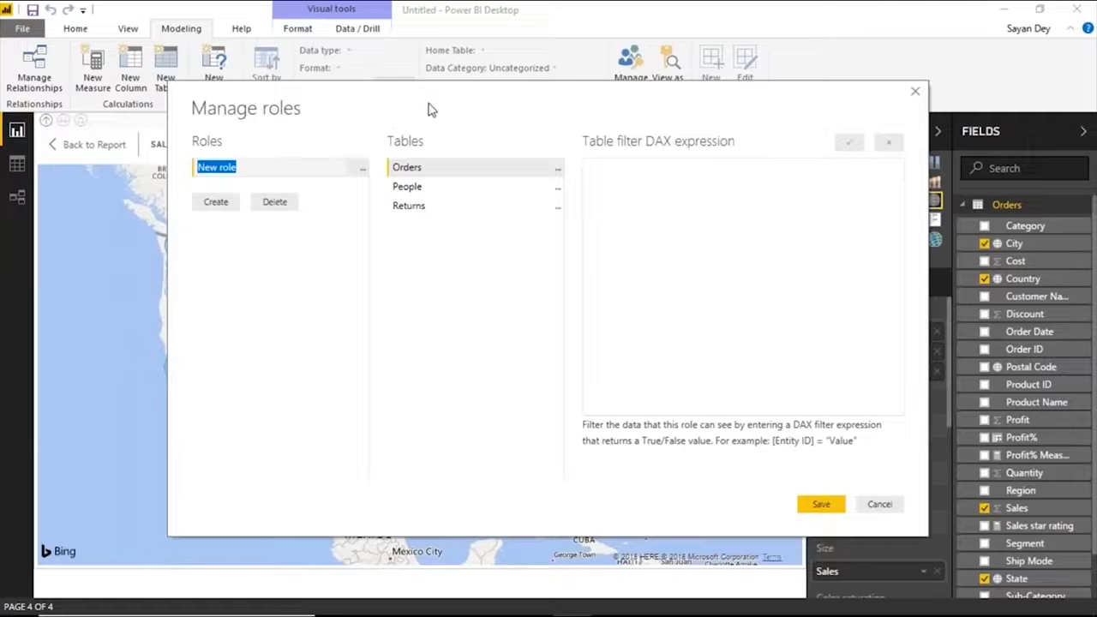
left_click_drag(431, 110, 685, 139)
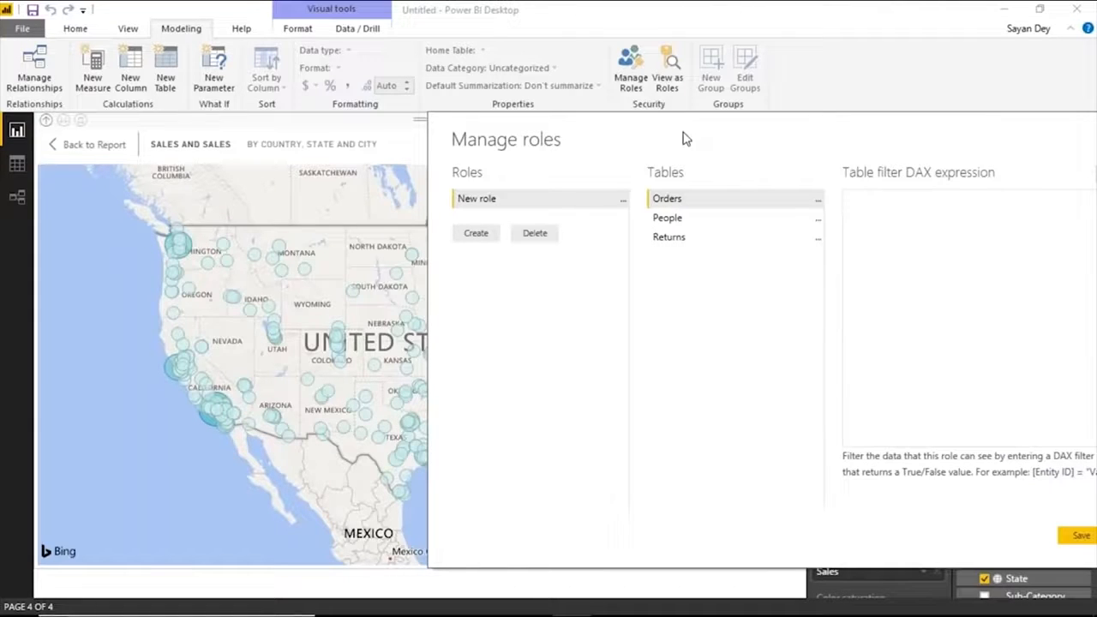
double_click(531, 204)
type("Central Role")
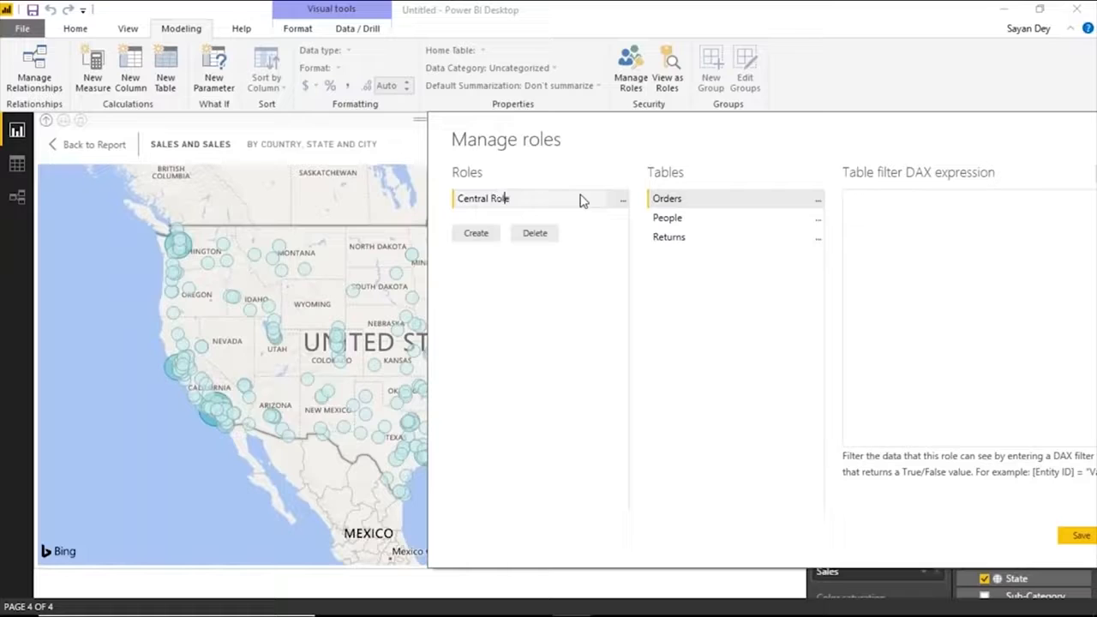
left_click(474, 233)
type("East Role")
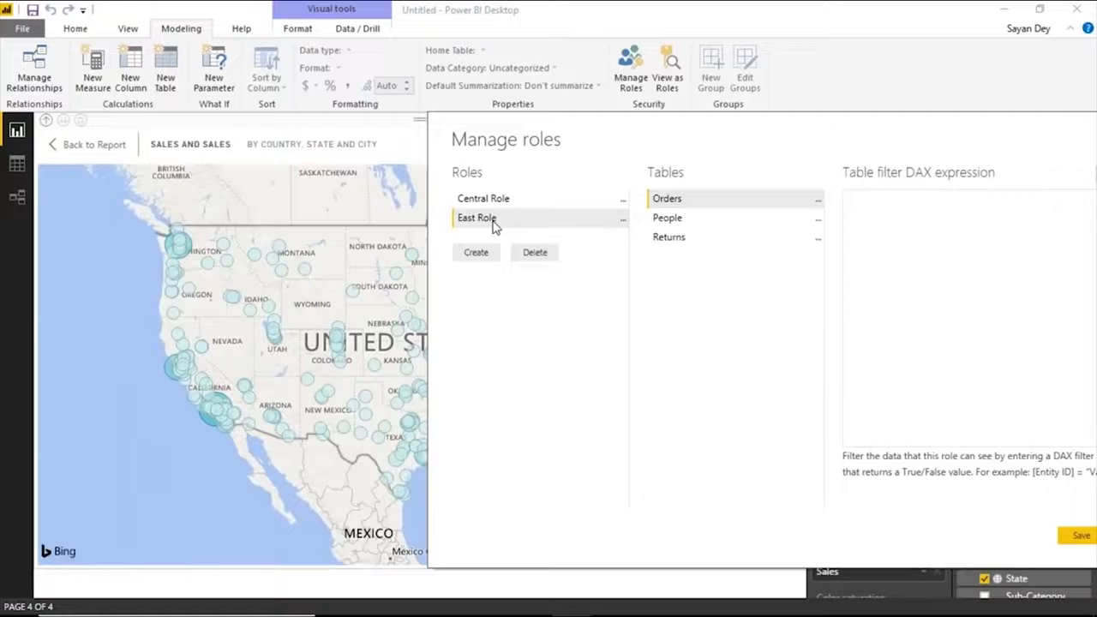
Restrict Central Role on the Orders table with the DAX filter [Region] = "Central" and validate the expression.
left_click(496, 202)
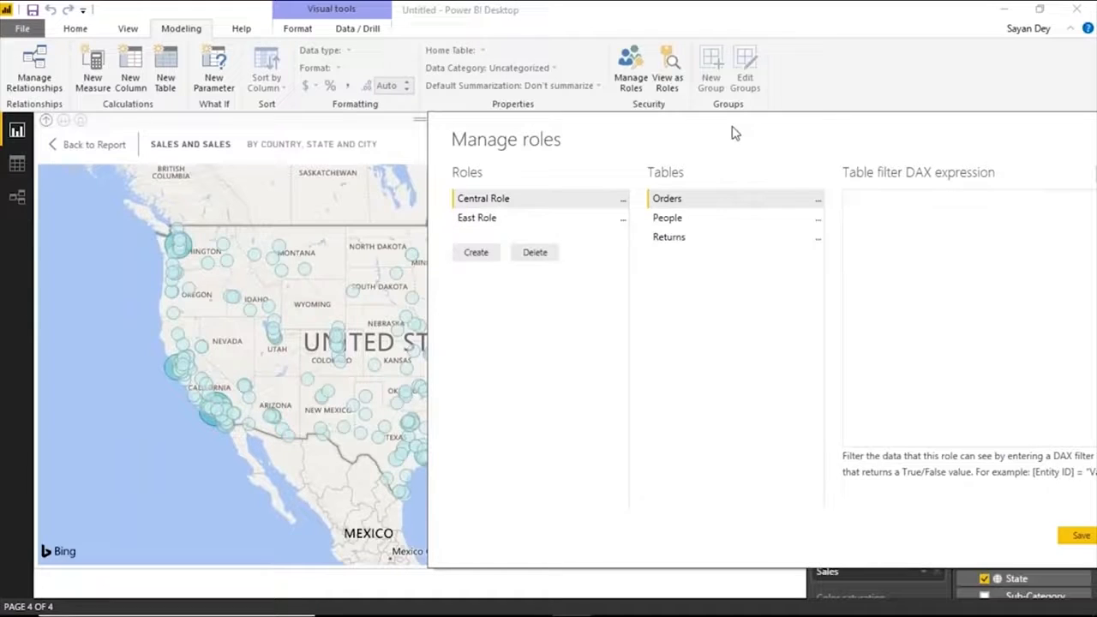
left_click(754, 217)
type("Region]")
key("Home")
type("[")
key("Right")
key("End")
type("= \"")
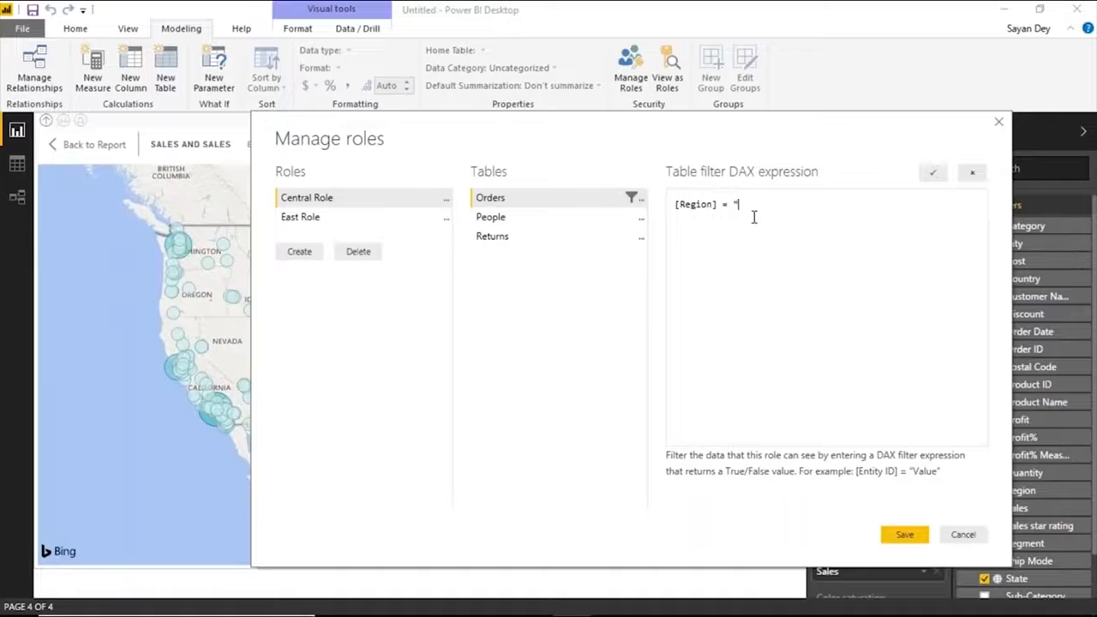
type("Central")
left_click(929, 174)
Restrict East Role on the Orders table with the DAX filter [Region] = "East" and validate the expression.
left_click(300, 219)
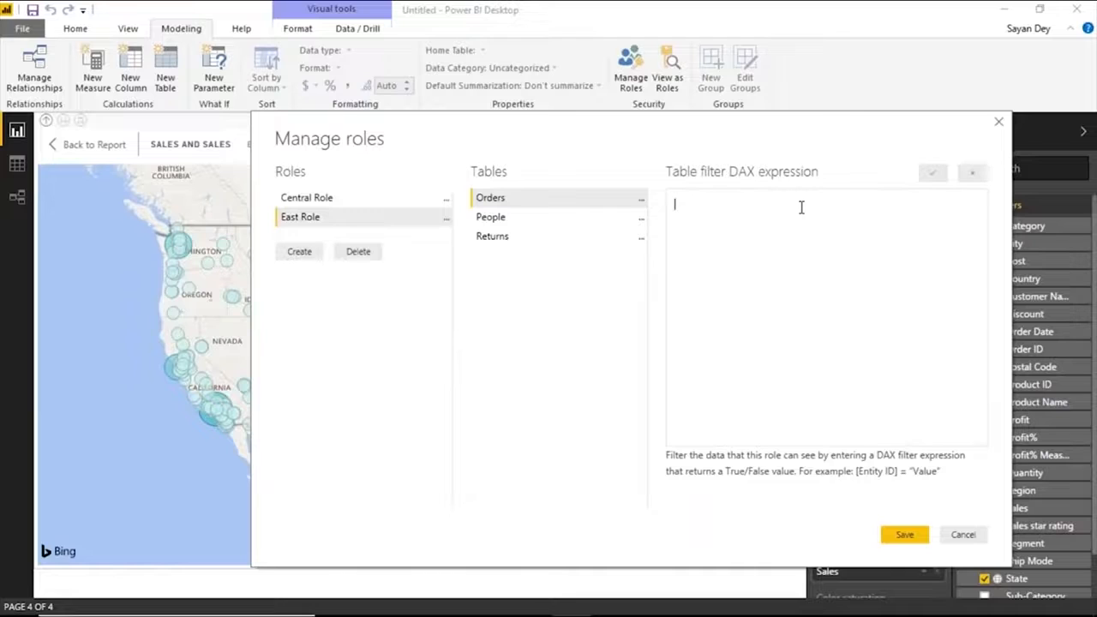
left_click(801, 207)
type("[Region] = \"East\"")
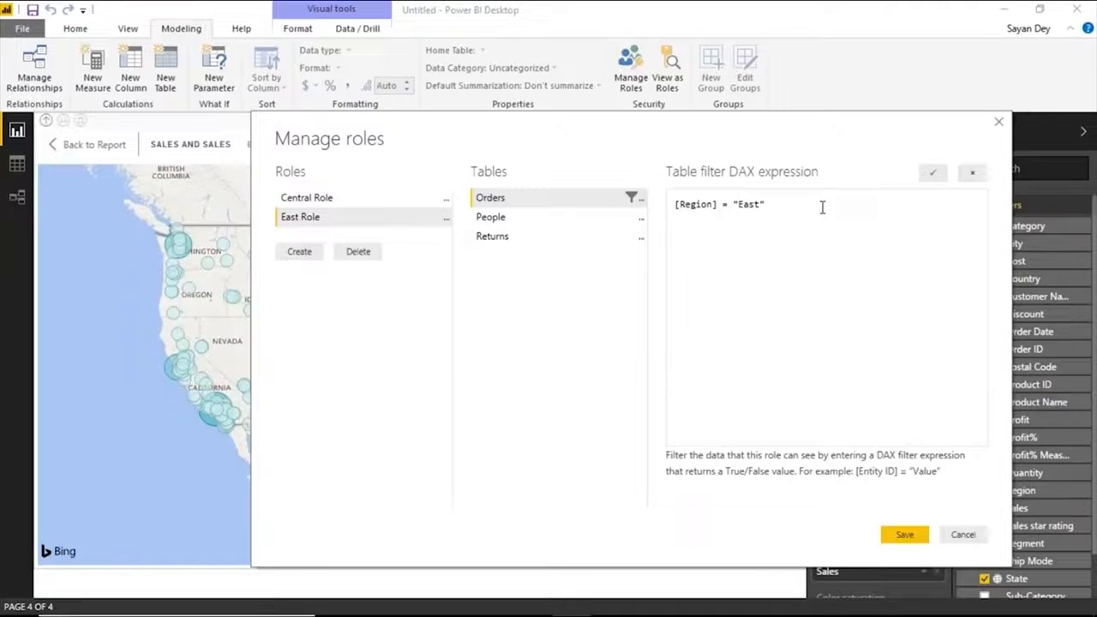
left_click(941, 174)
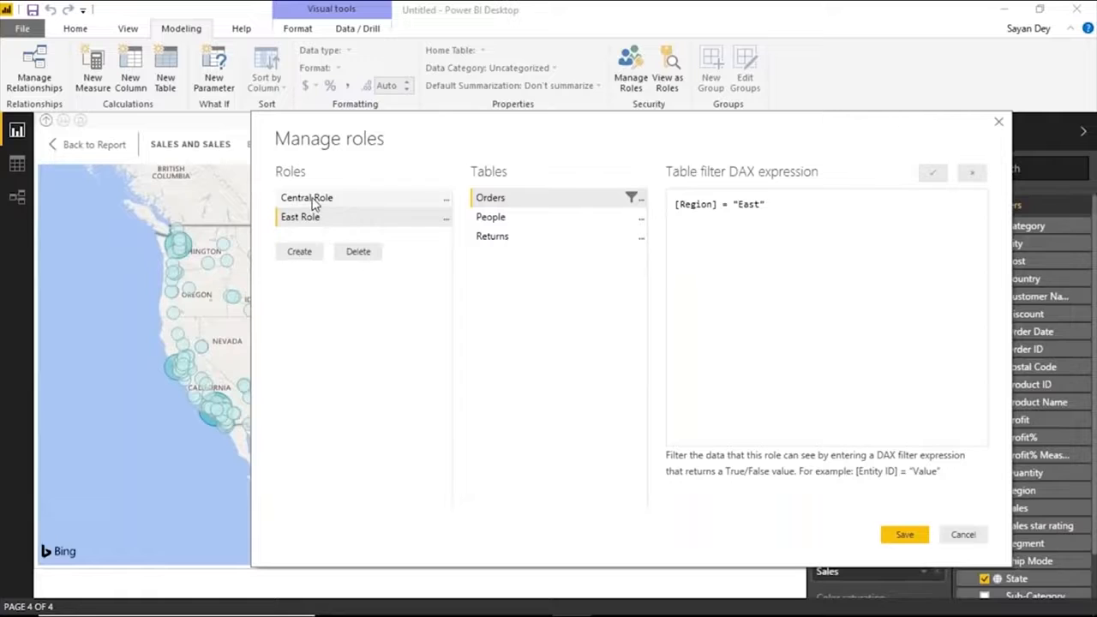
Review the DAX filter expressions of Central Role and East Role, and save the security roles.
left_click(328, 199)
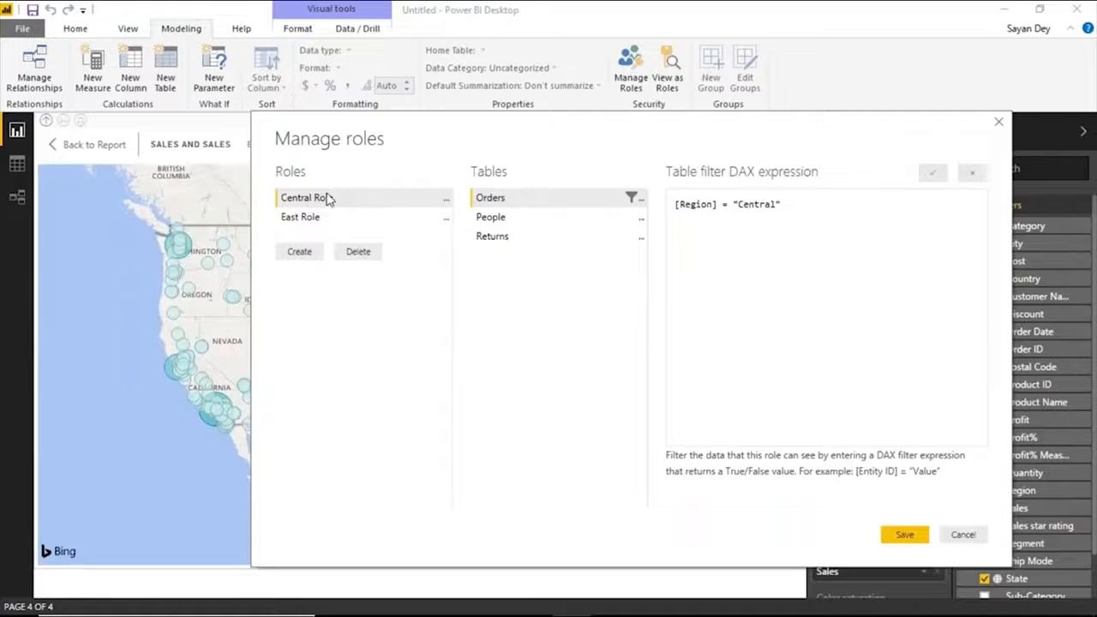
left_click(808, 204)
key("ctrl+a")
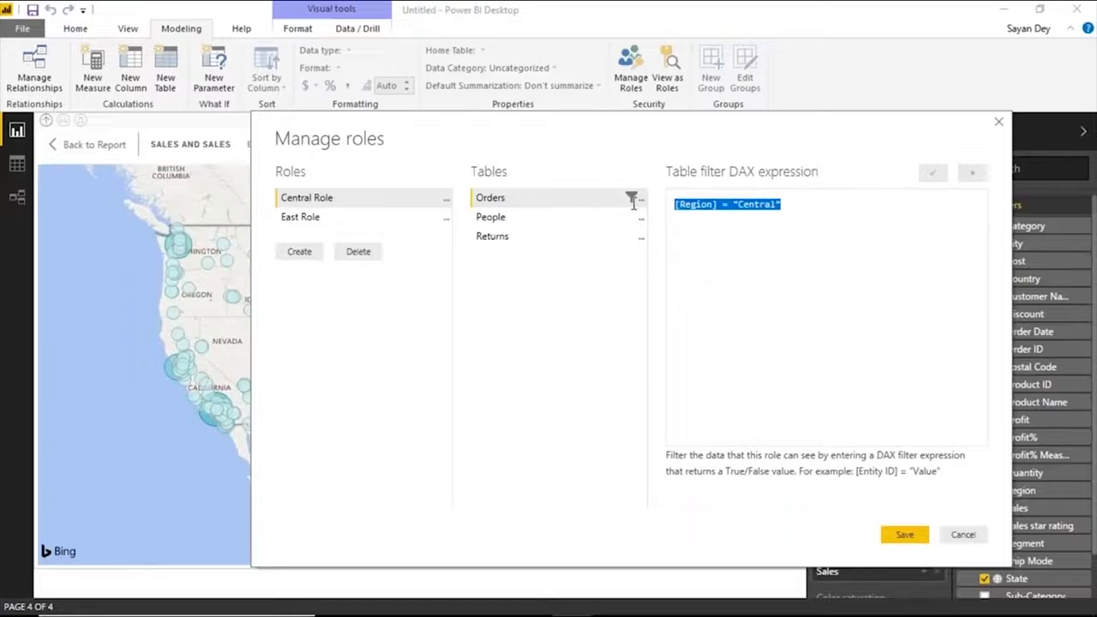
left_click(324, 220)
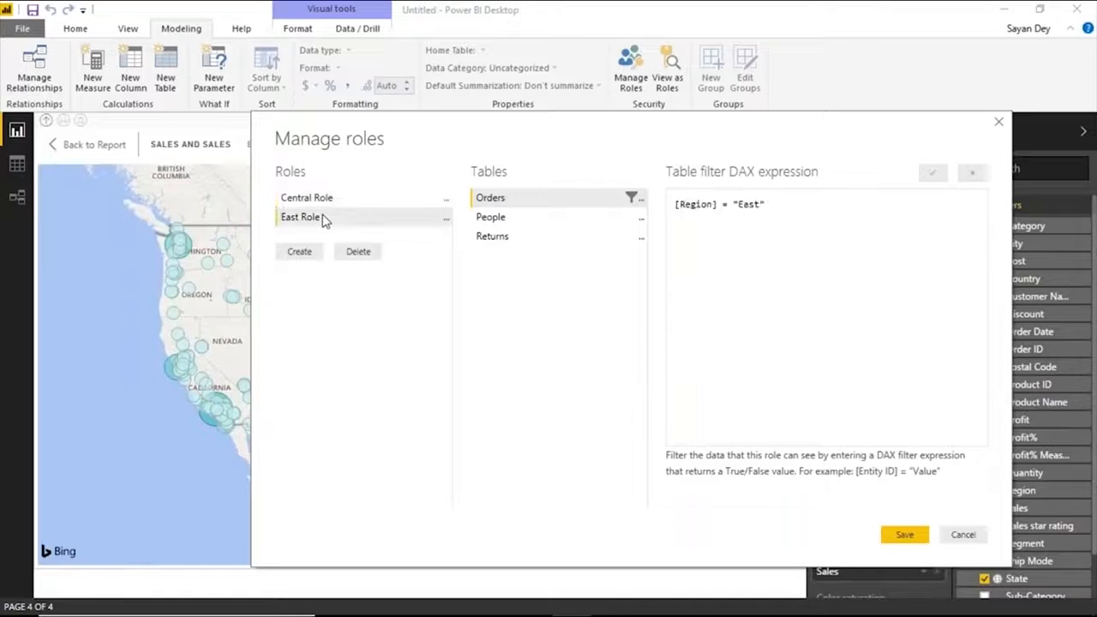
left_click_drag(795, 204, 661, 205)
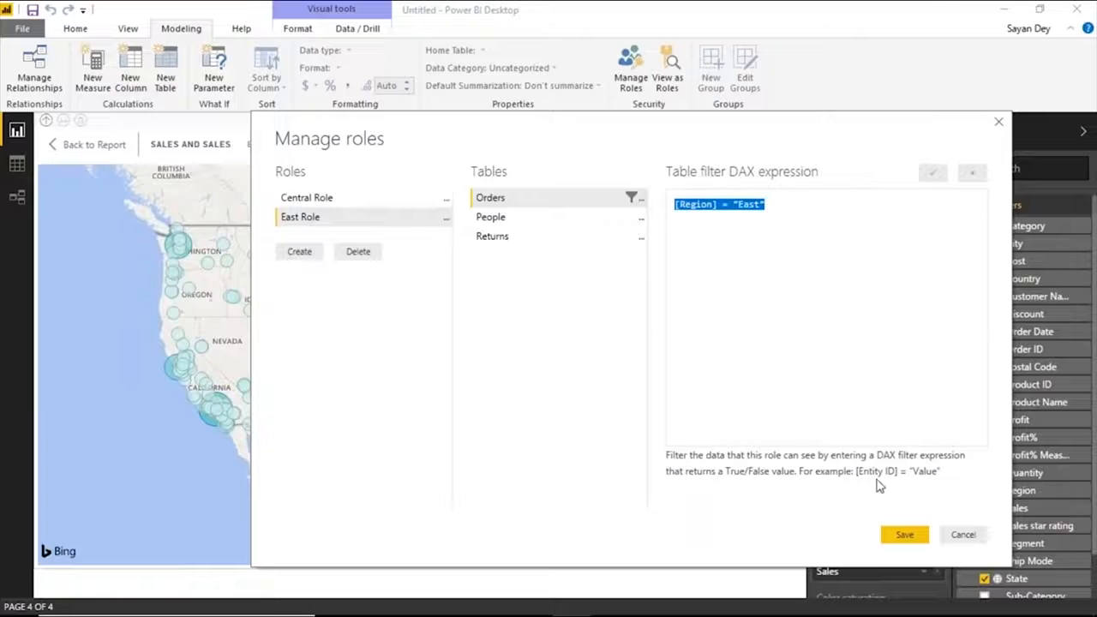
left_click(903, 536)
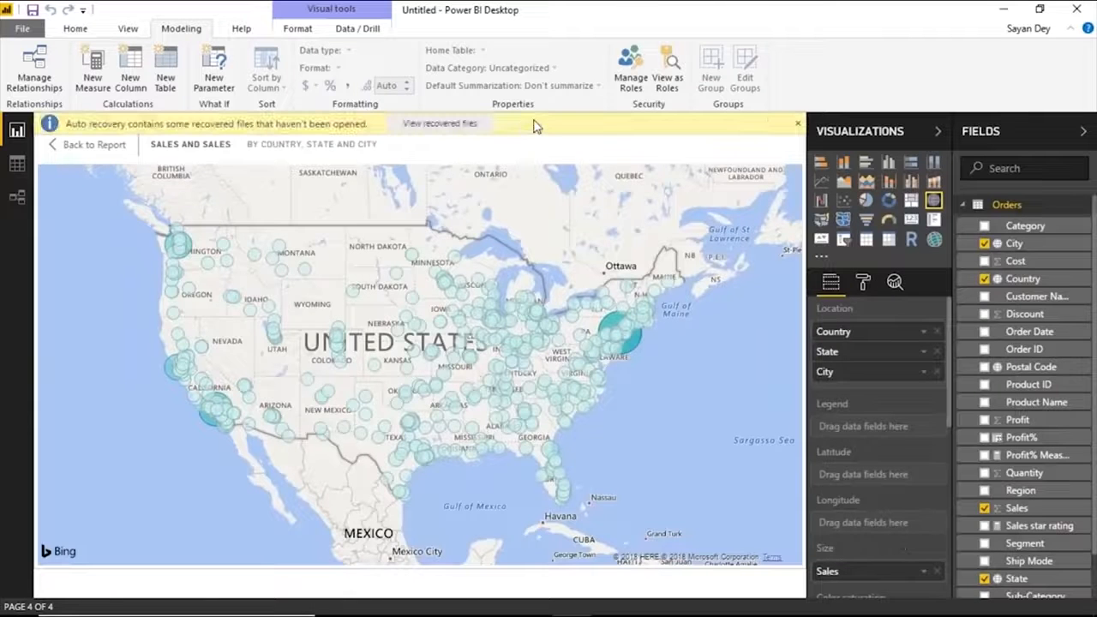
left_click(798, 124)
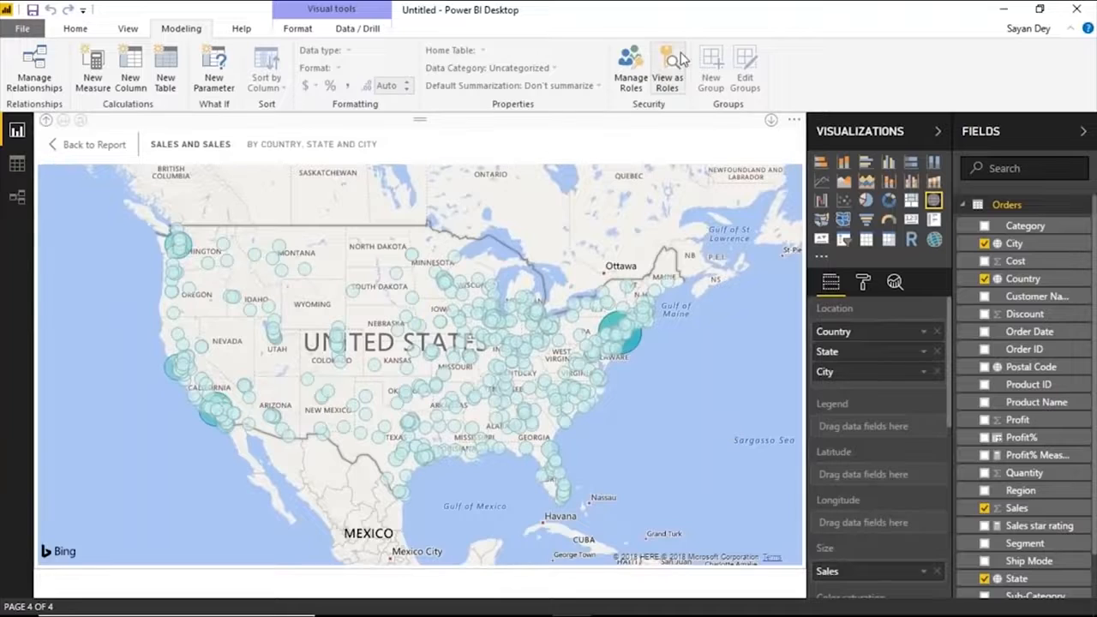
Return from the focused map to the report page and enlarge the sales map slightly.
left_click(98, 145)
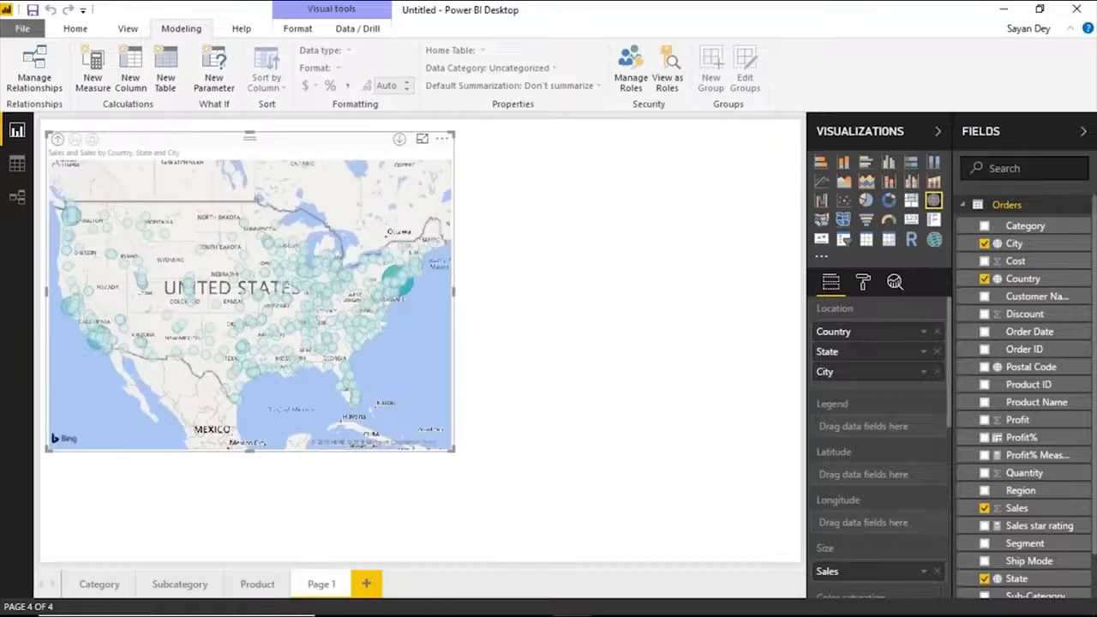
left_click_drag(454, 449, 482, 467)
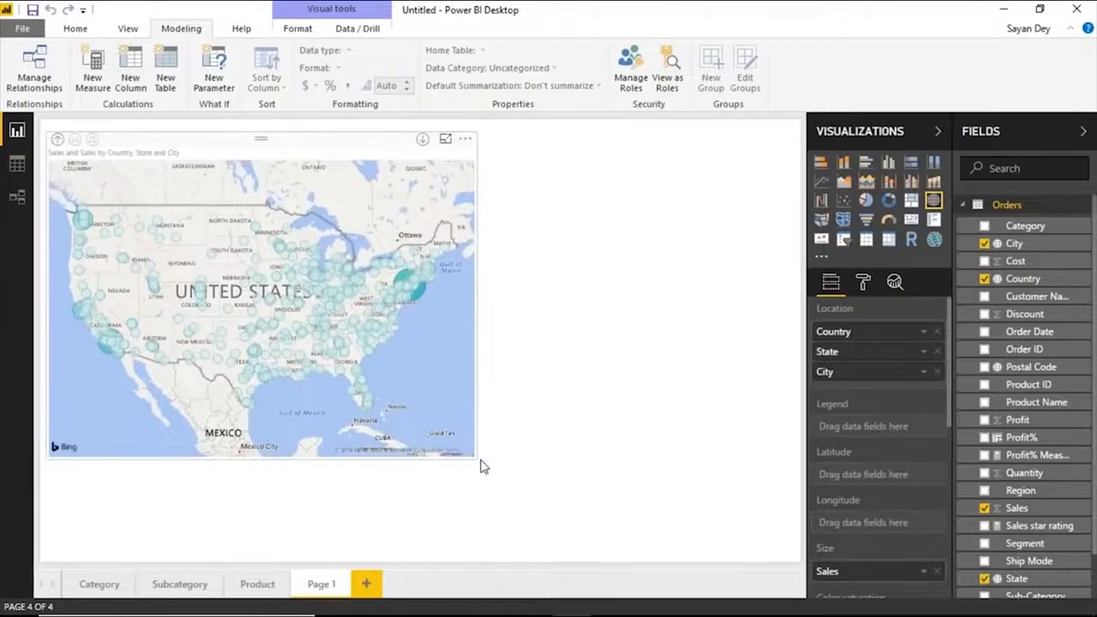
left_click(583, 213)
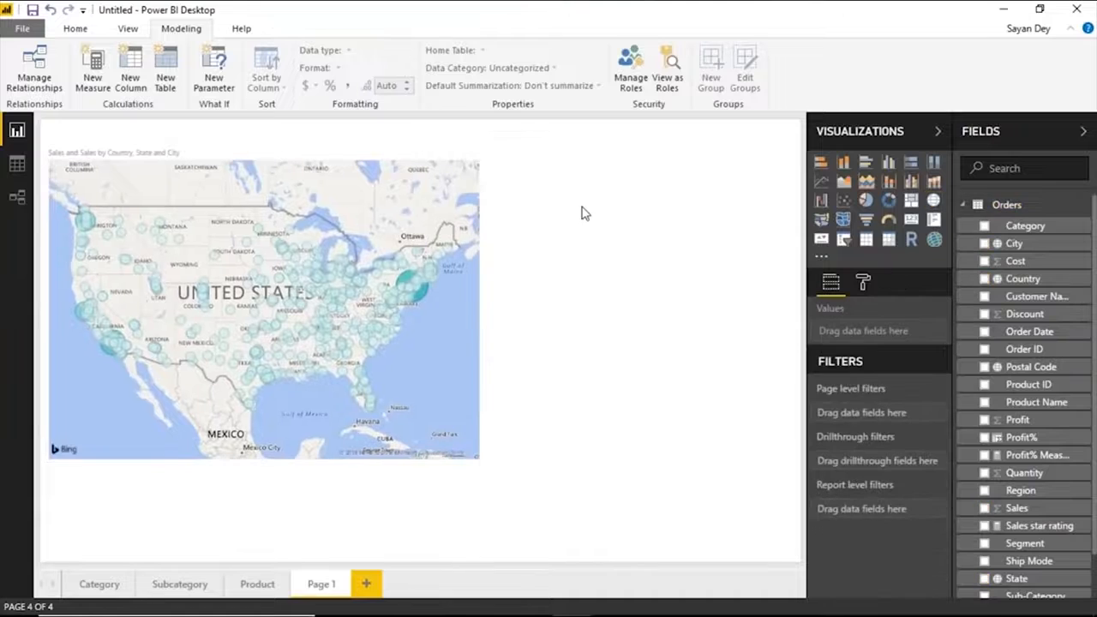
Add a table of Region, Sales and Profit beside the map and enlarge it to fill the remaining page area.
left_click(984, 491)
left_click(985, 508)
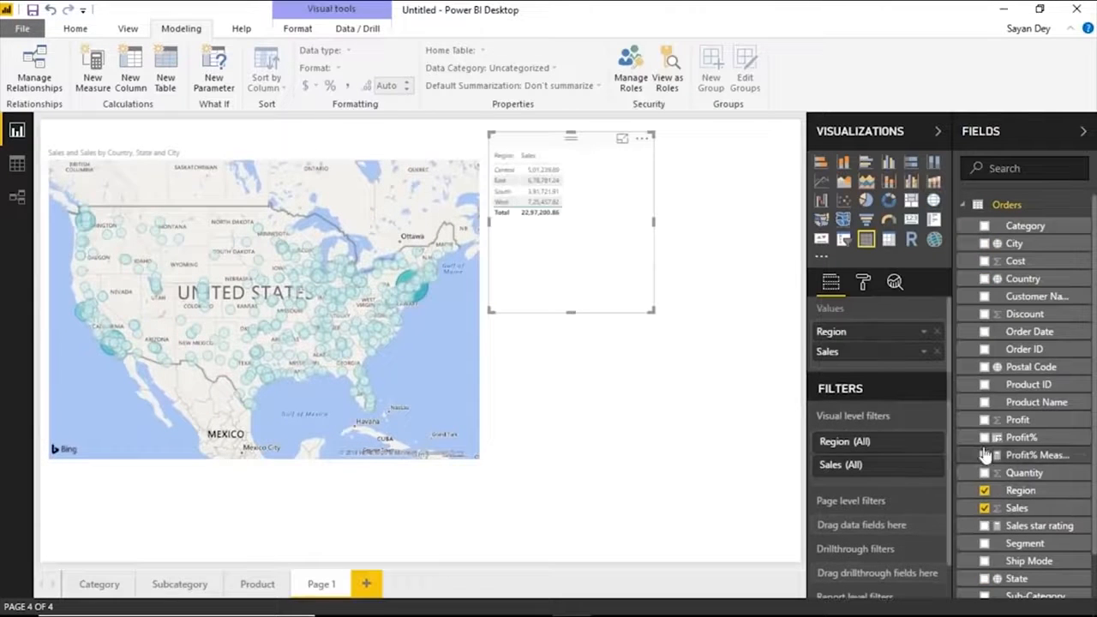
left_click(984, 420)
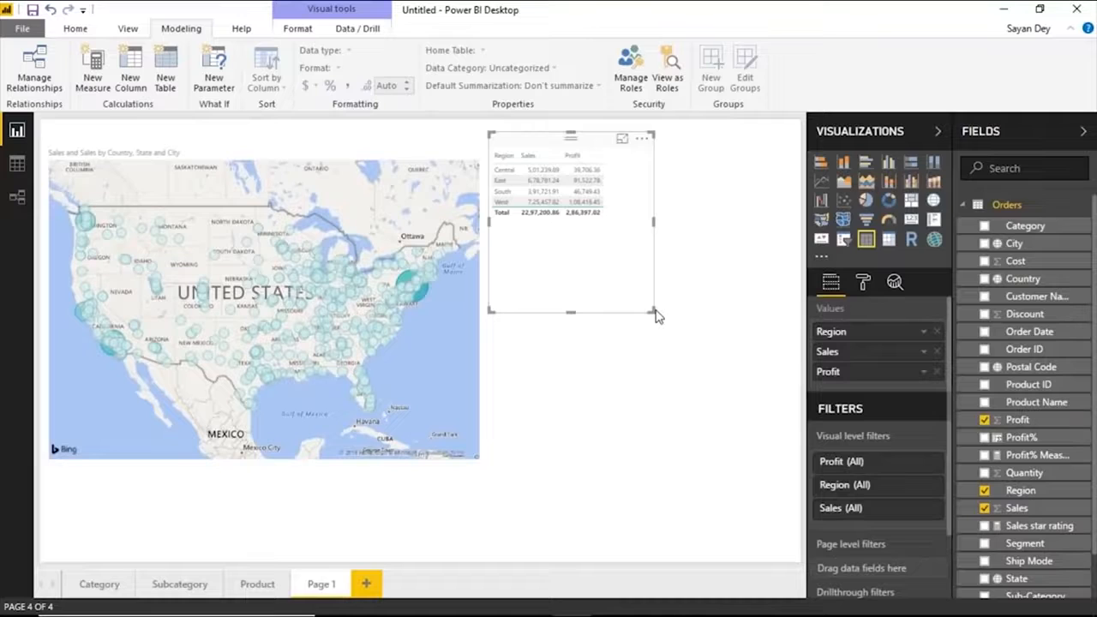
left_click_drag(651, 310, 798, 561)
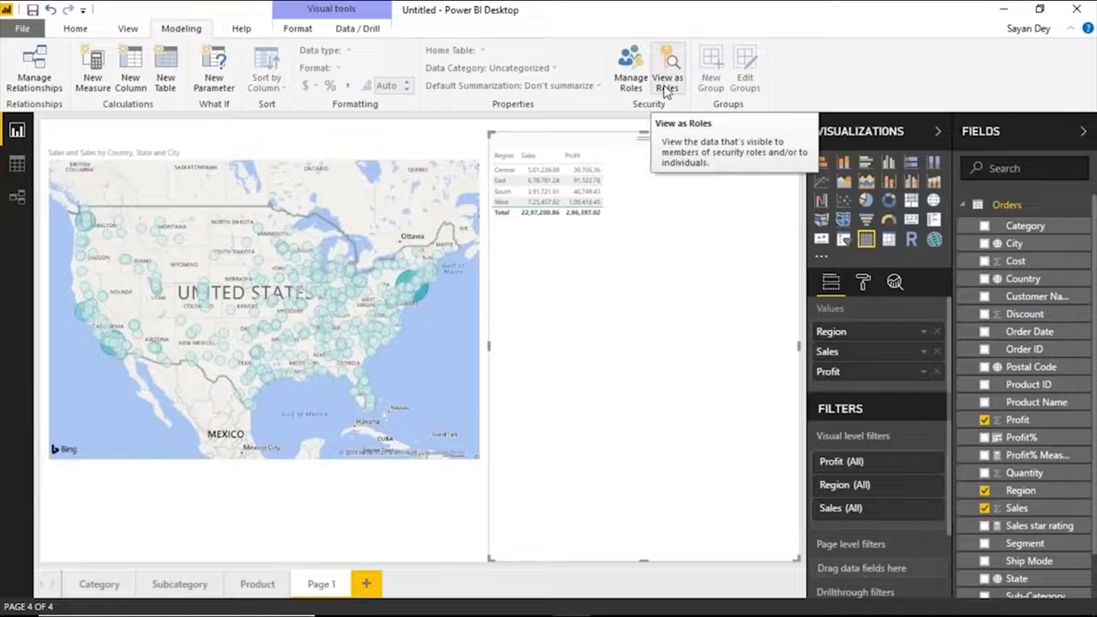
Preview the report as Central Role.
left_click(665, 91)
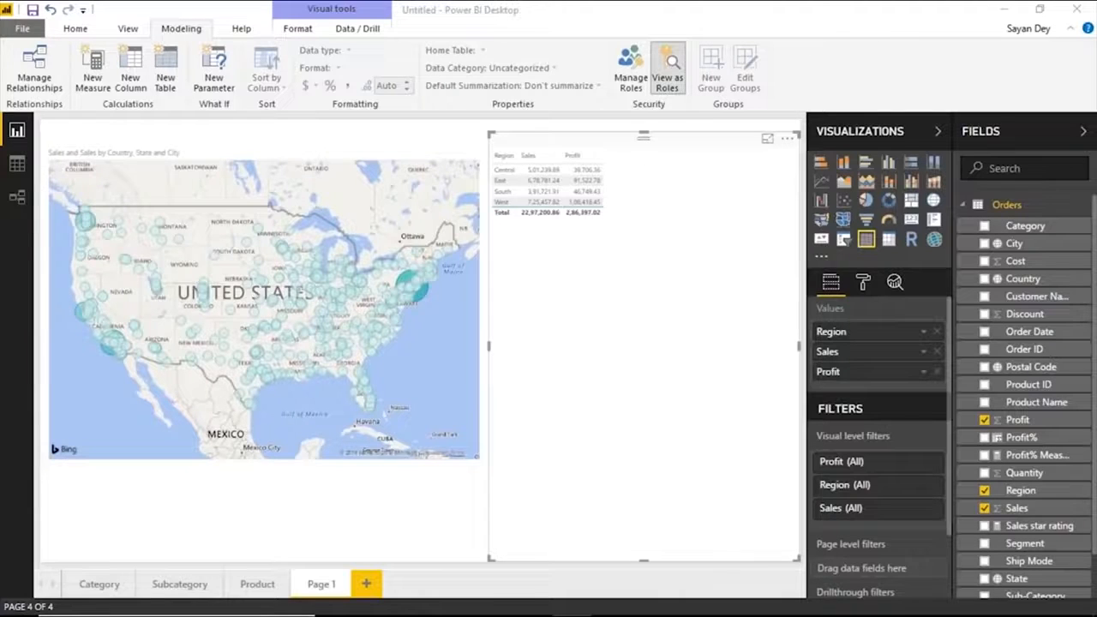
left_click(772, 190)
left_click(946, 367)
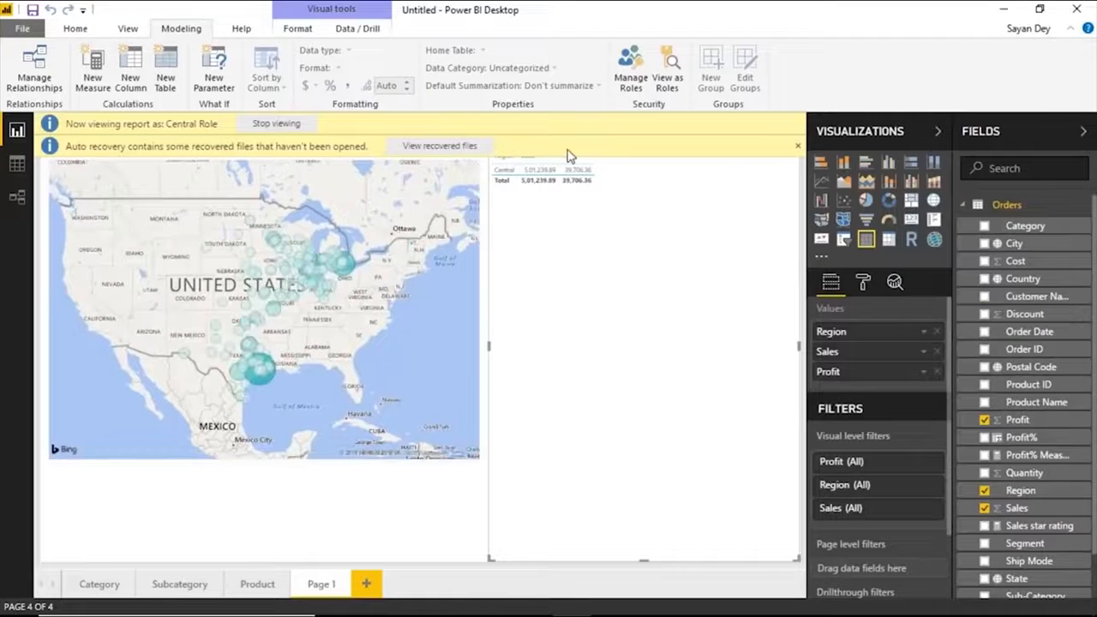
Preview the report as East Role instead of Central Role, and stop the role view after examining the map and table.
left_click(667, 73)
left_click(435, 255)
left_click(421, 280)
left_click(595, 435)
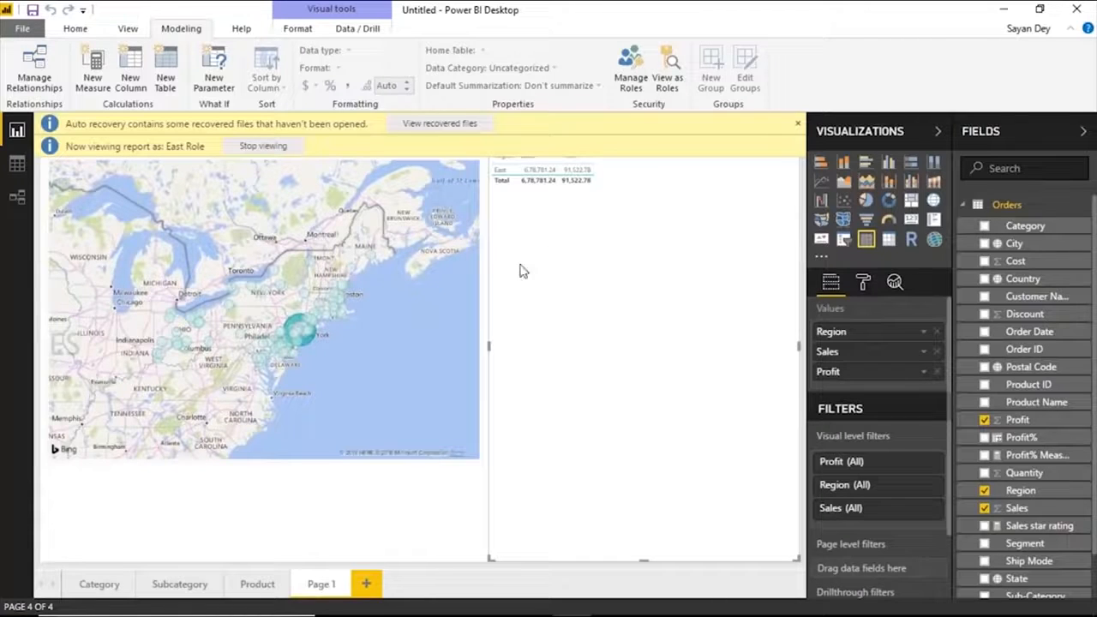
left_click(261, 146)
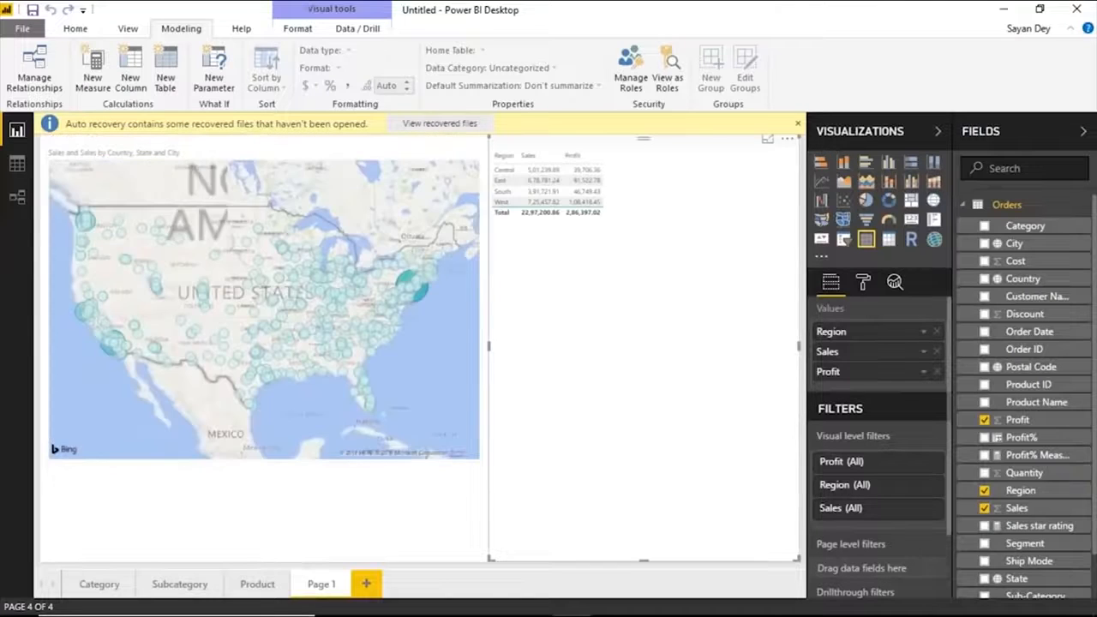
left_click(798, 124)
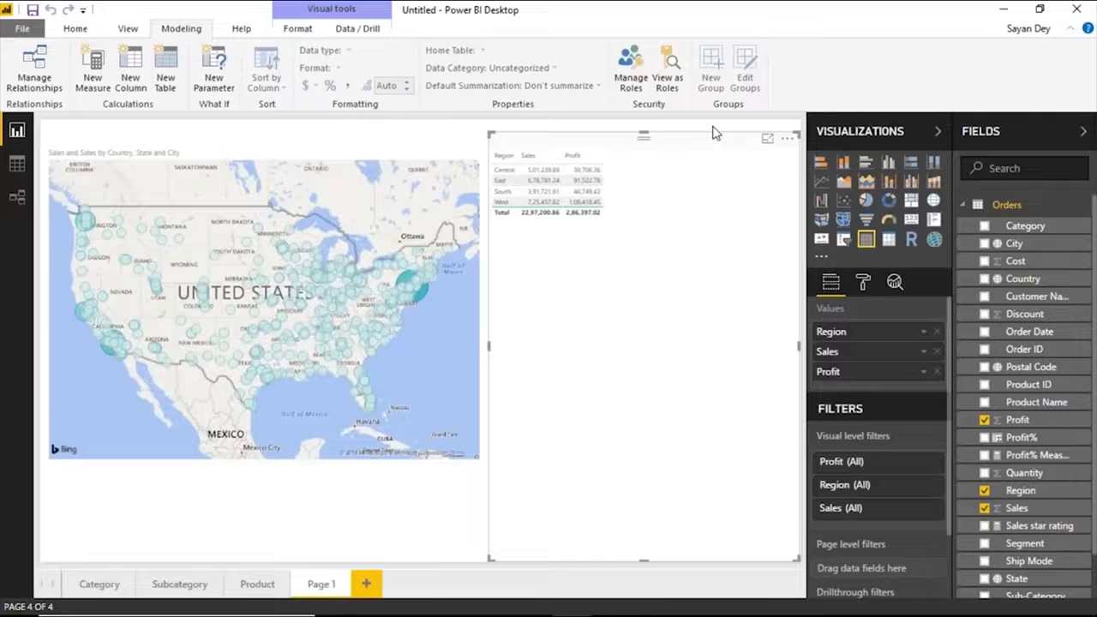
Save the report as Demo and dismiss the auto recovery notice.
left_click(74, 28)
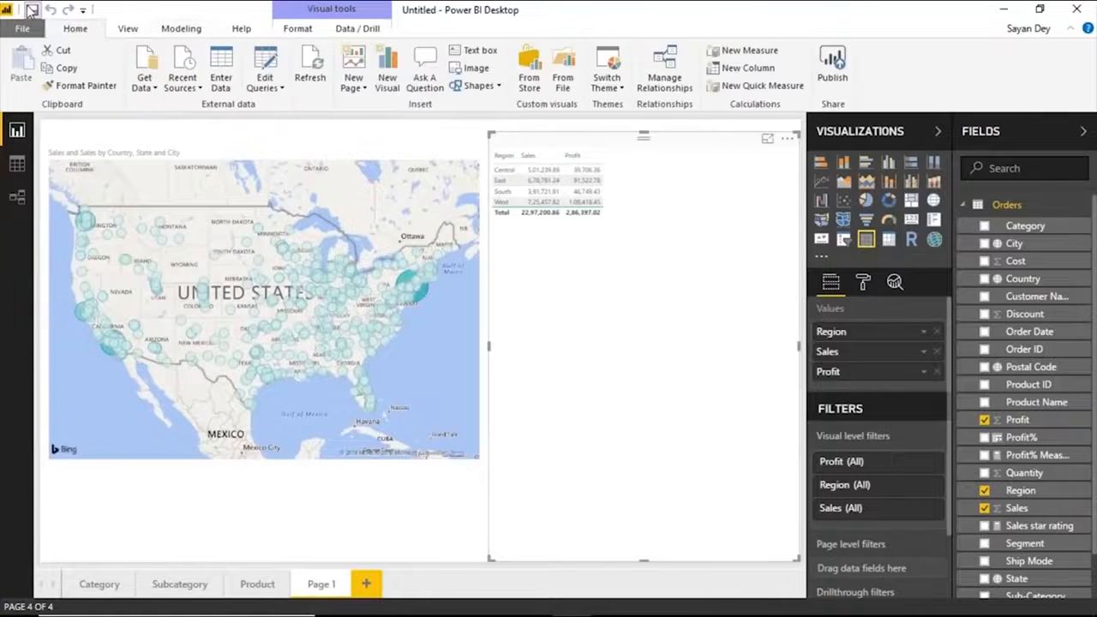
left_click(31, 10)
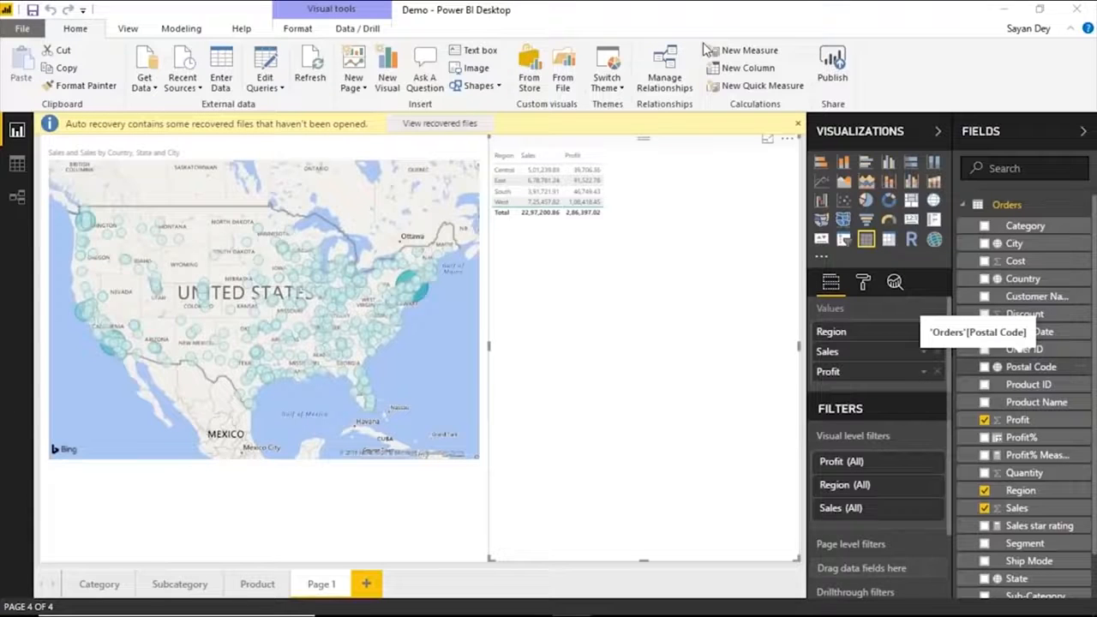
left_click(797, 123)
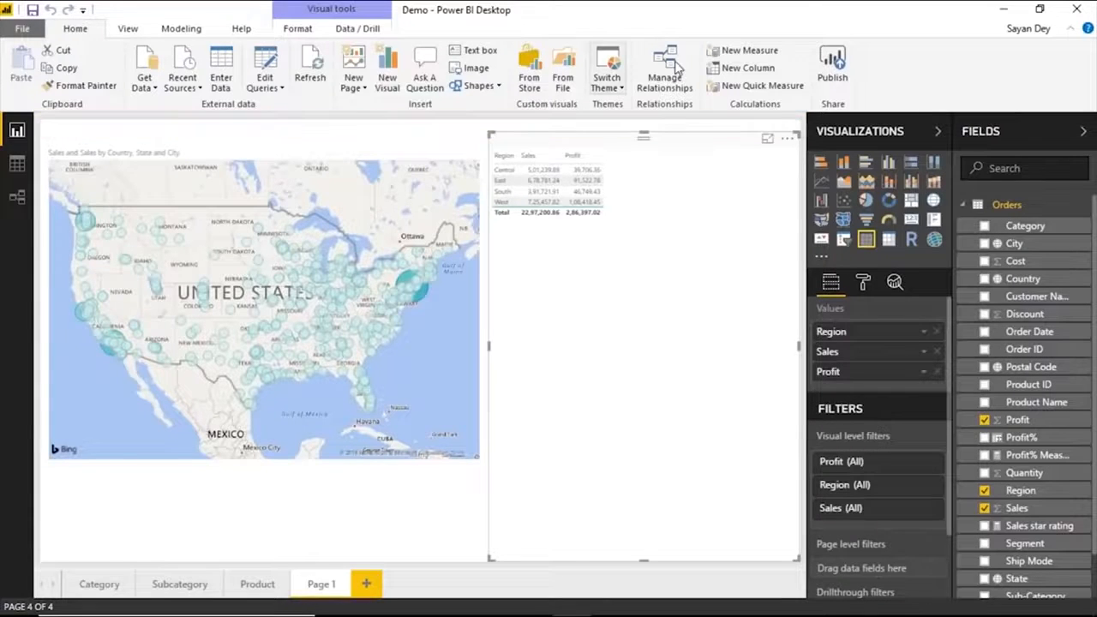
Publish the Demo report to My workspace, replacing the existing Demo dataset.
left_click(834, 73)
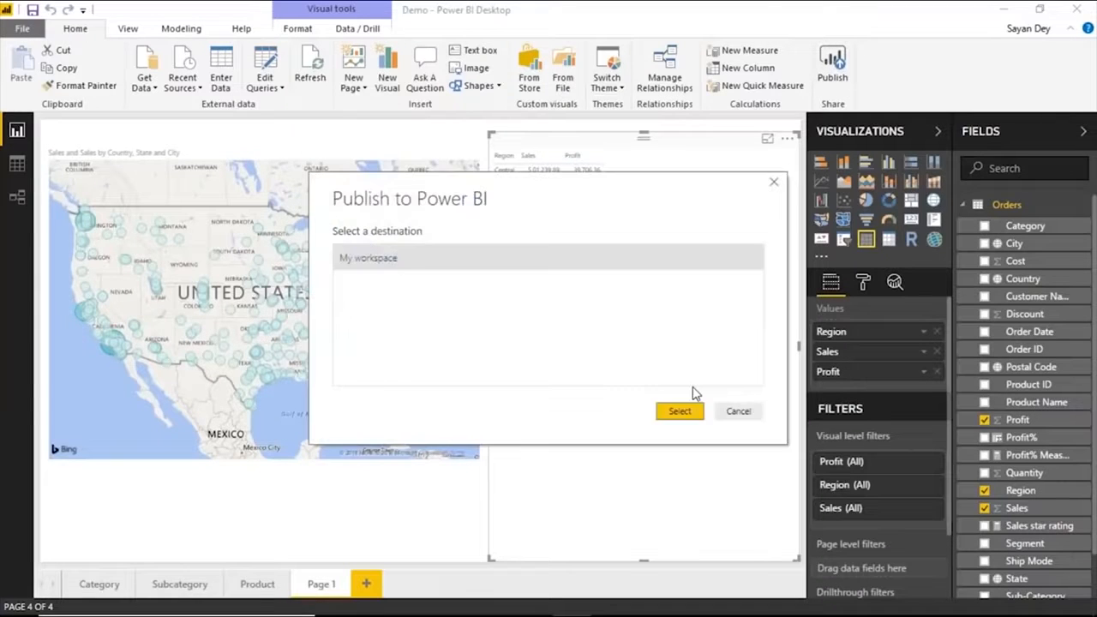
left_click(677, 408)
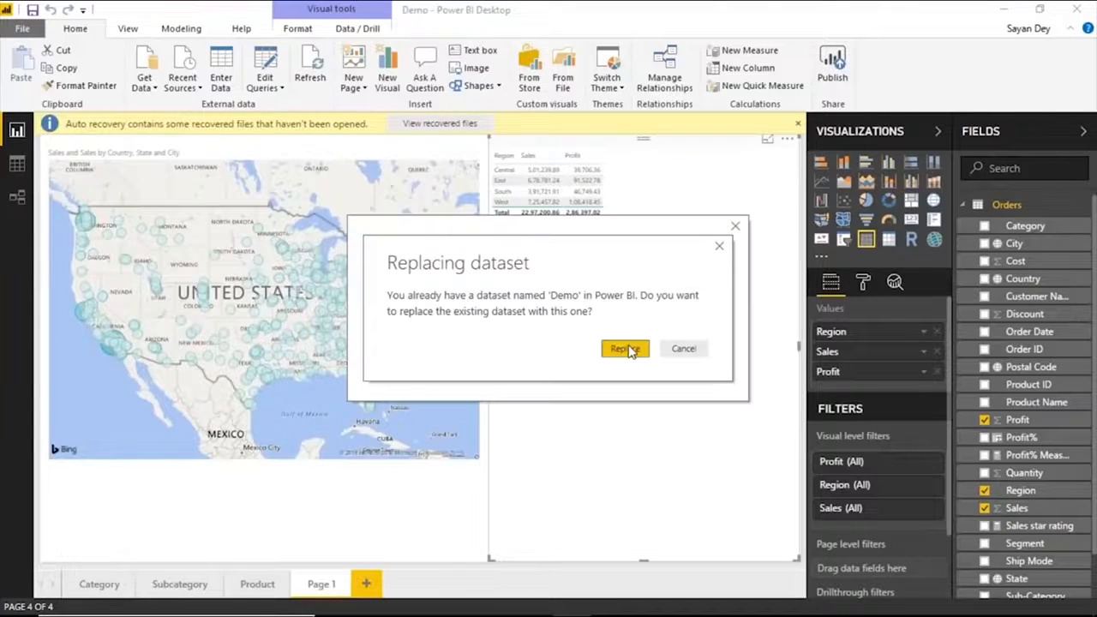
left_click(626, 348)
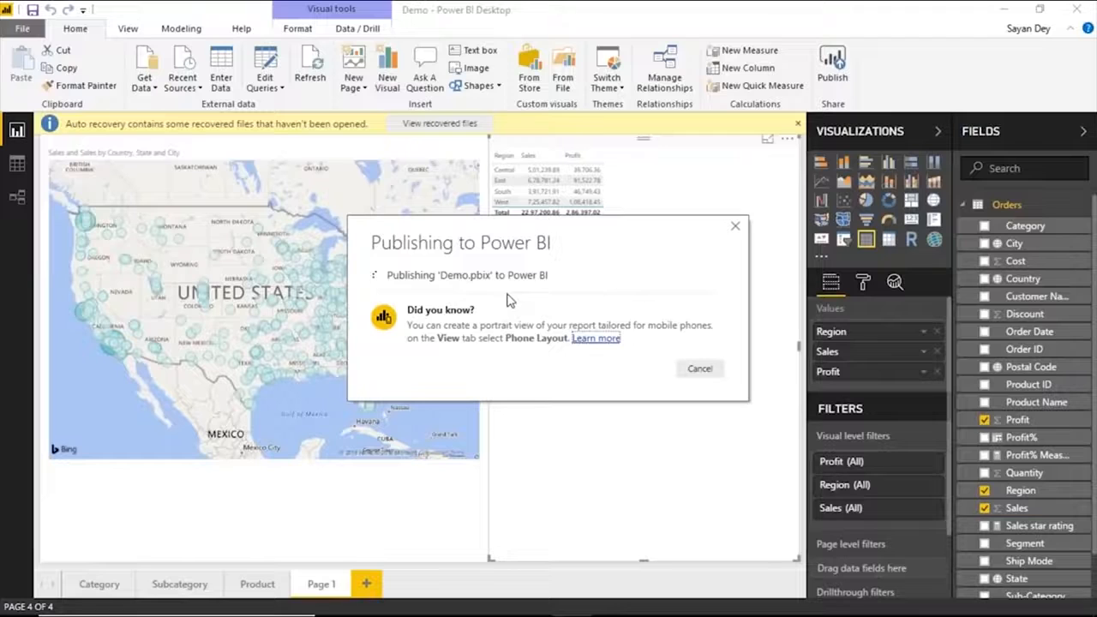
mouse_move(610, 608)
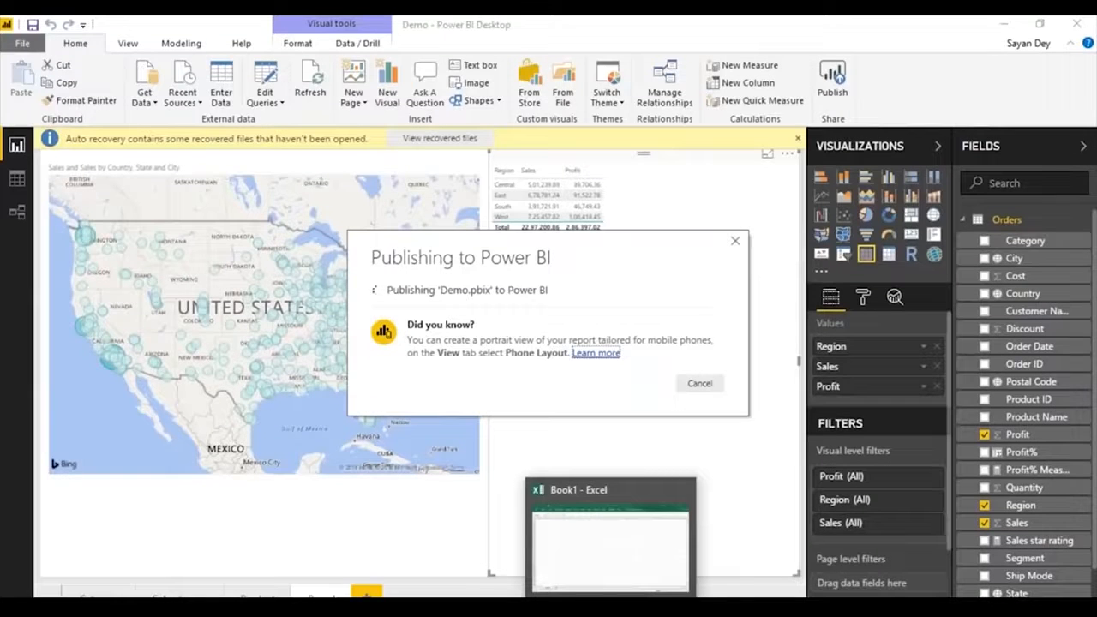
Close the Book1 workbook in Excel and dismiss the publishing dialog in Power BI Desktop.
left_click(623, 574)
left_click(1078, 28)
left_click(659, 363)
left_click(561, 351)
left_click(692, 431)
Switch to the Power BI service in Chrome and open the row-level security settings of the Demo dataset.
mouse_move(374, 610)
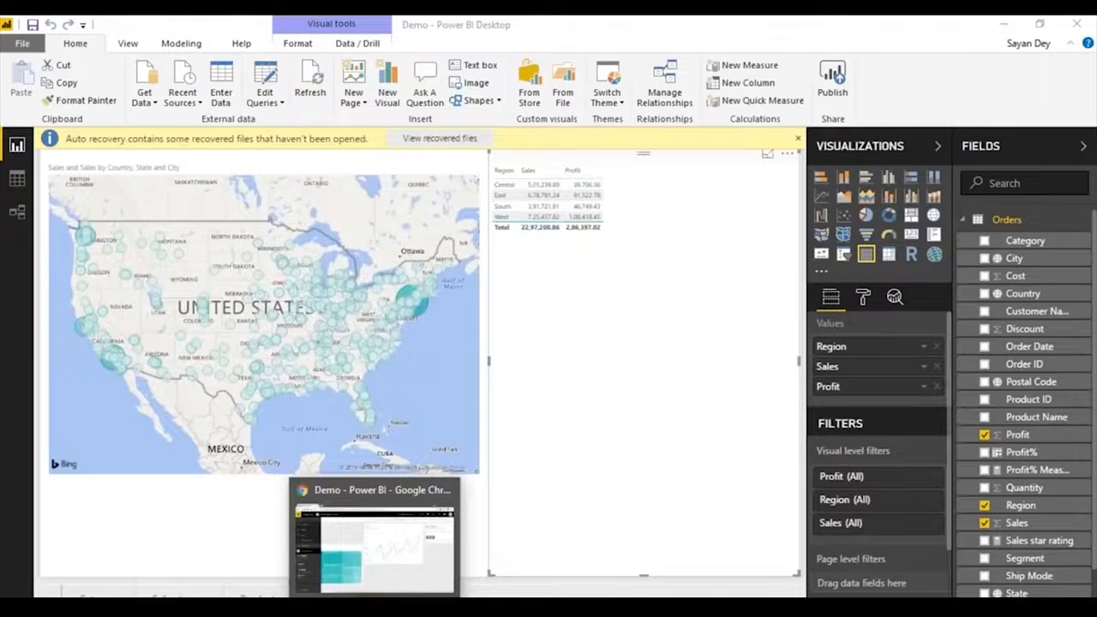
left_click(374, 610)
left_click(165, 515)
left_click(296, 609)
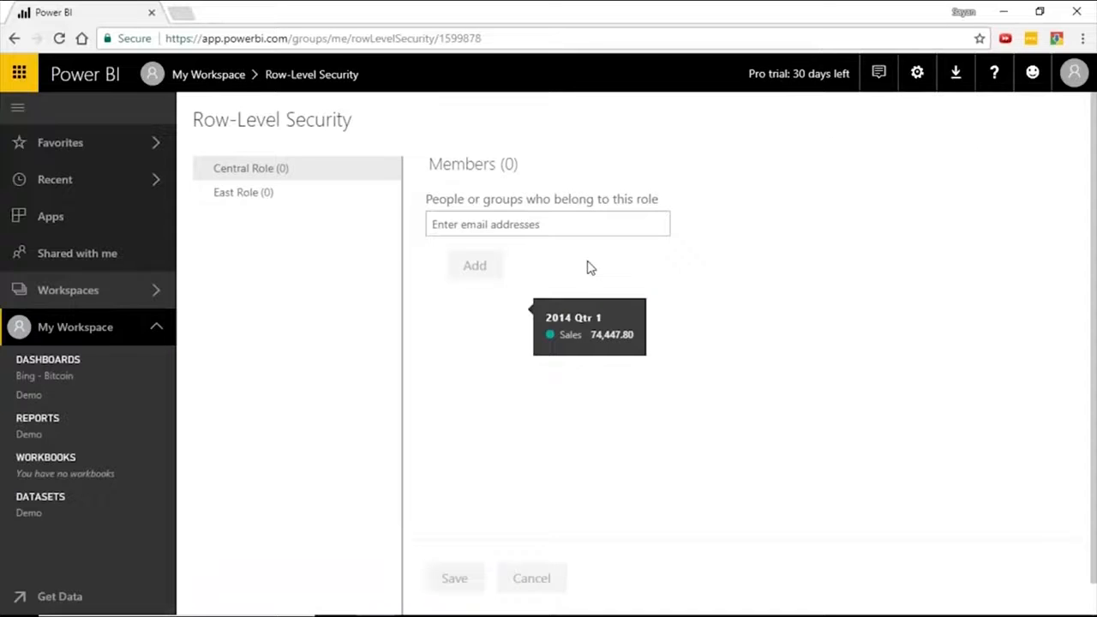
Examine the member assignments of East Role and Central Role, finishing on East Role.
left_click(278, 196)
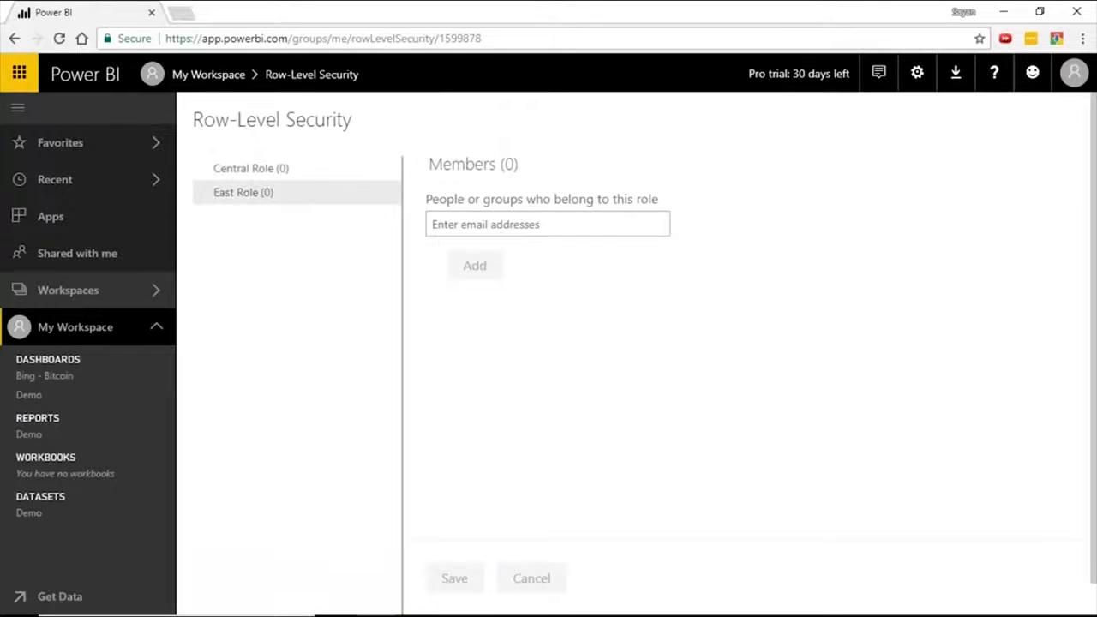
left_click(269, 168)
left_click(269, 197)
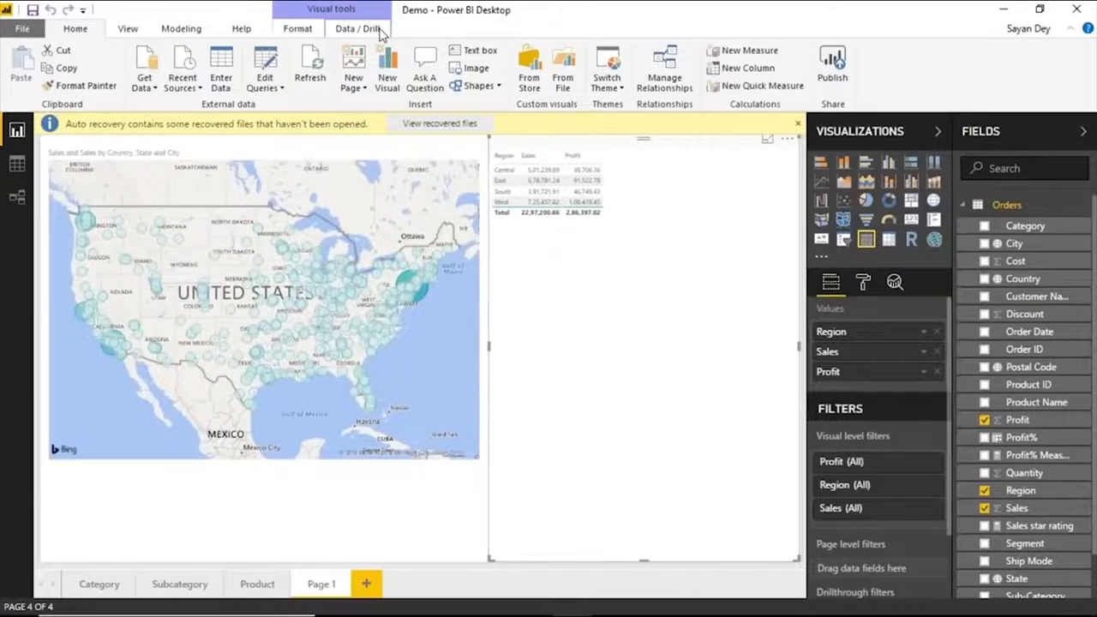
Review the role definitions and the Orders table filter for Central Role in Power BI Desktop, and close the role manager without changes.
left_click(176, 29)
left_click(629, 84)
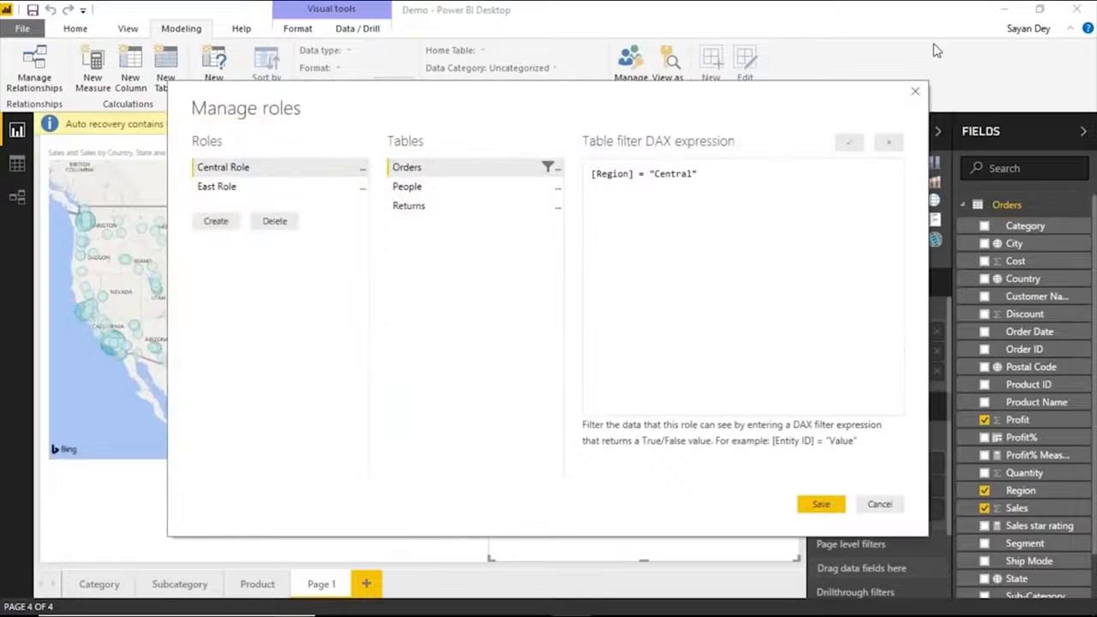
left_click(920, 84)
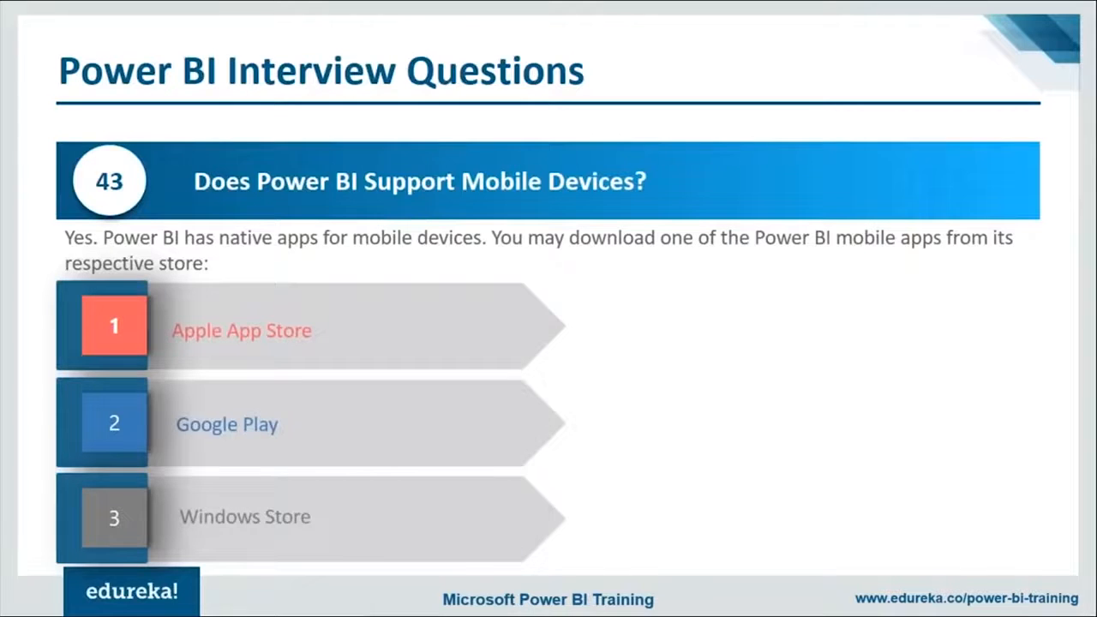
key("Right")
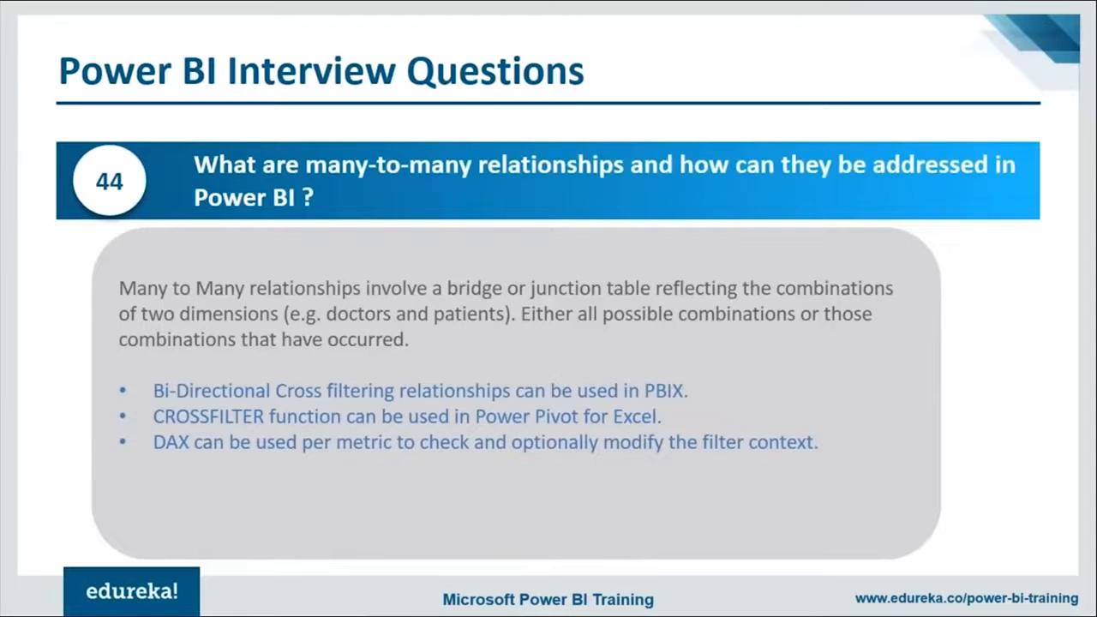